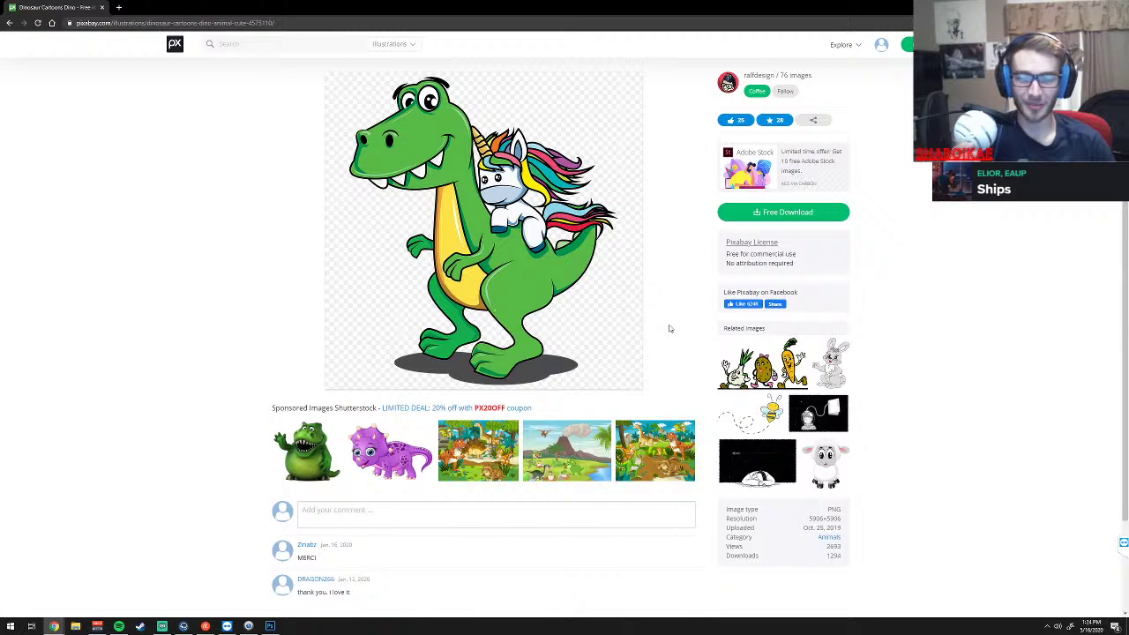
Start a new Photoshop document with resolution in pixels/inch, set to 150
scroll(669, 328, down, 2)
scroll(670, 329, up, 2)
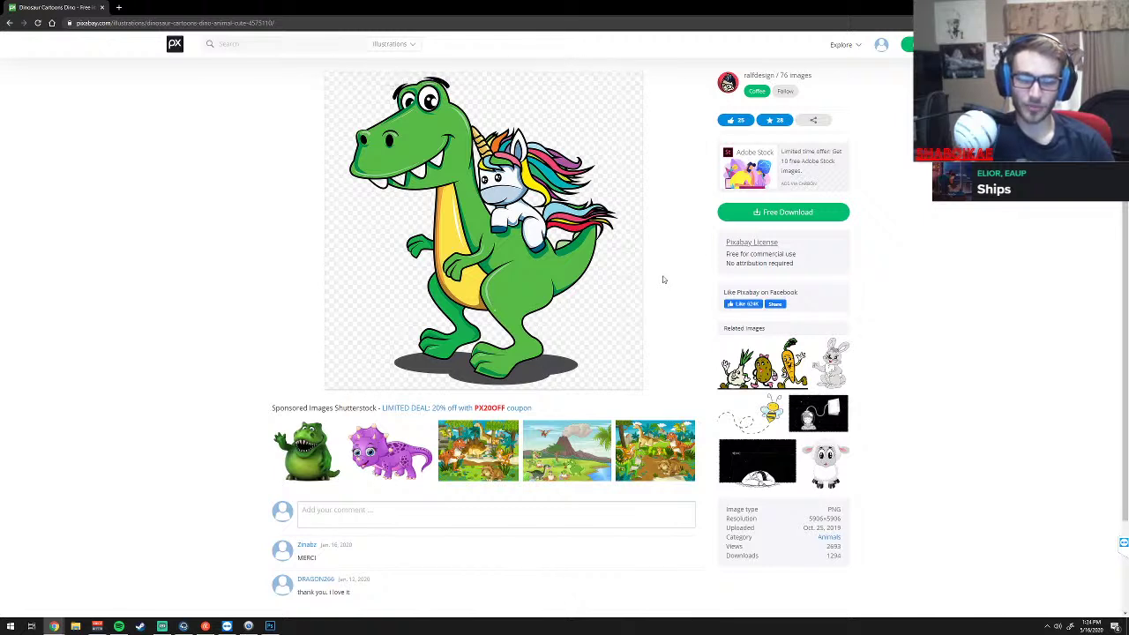
click(271, 627)
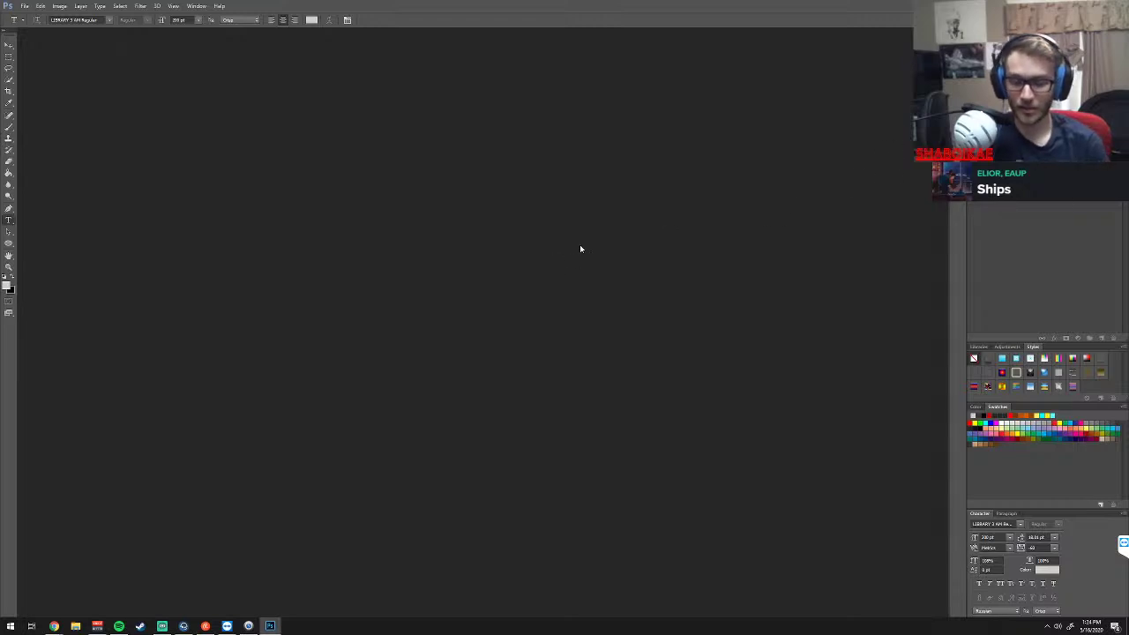
key(ctrl+n)
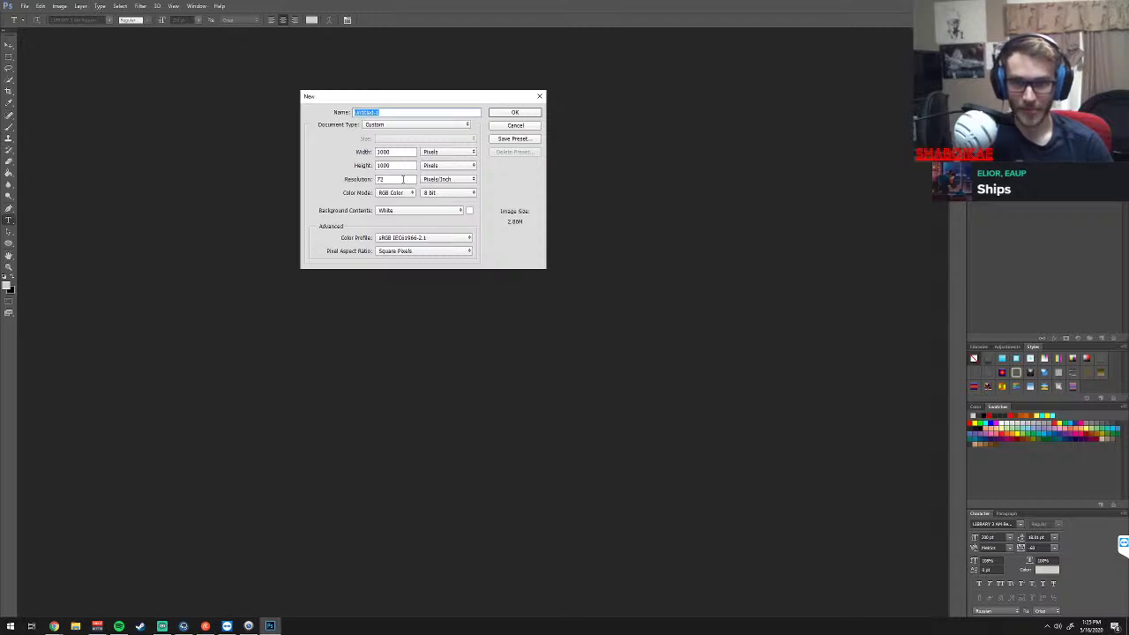
click(440, 181)
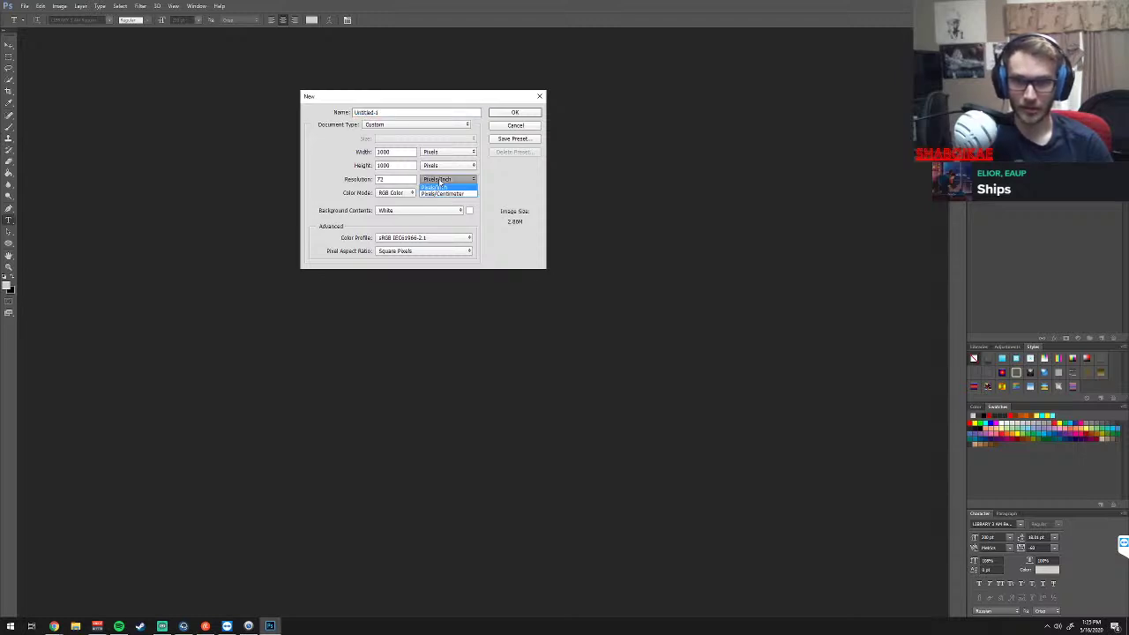
click(440, 186)
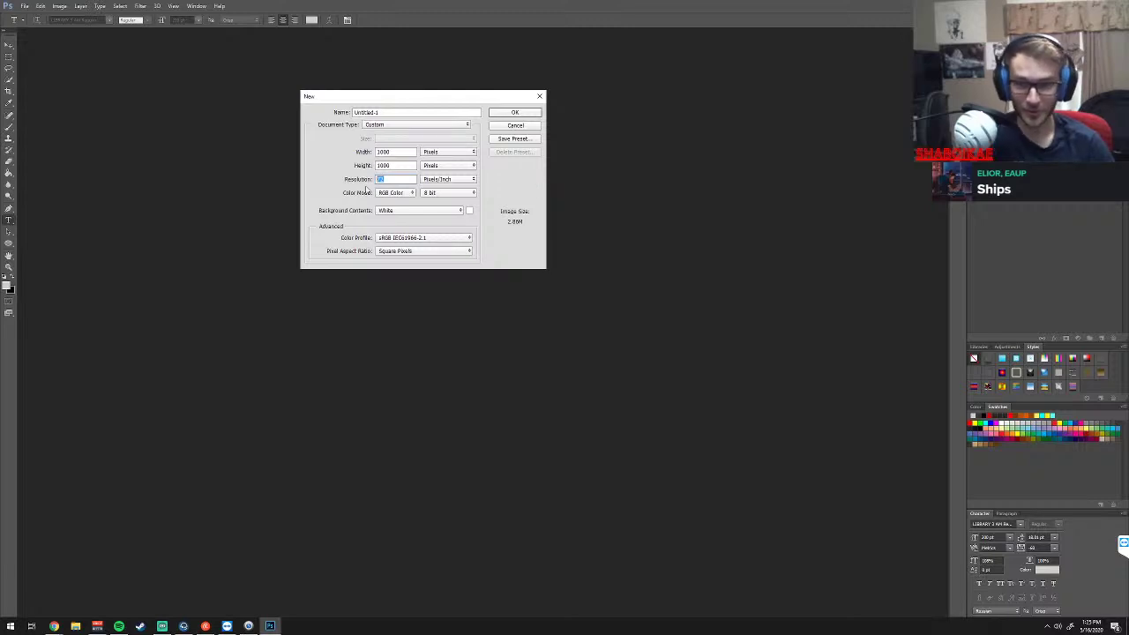
text(150)
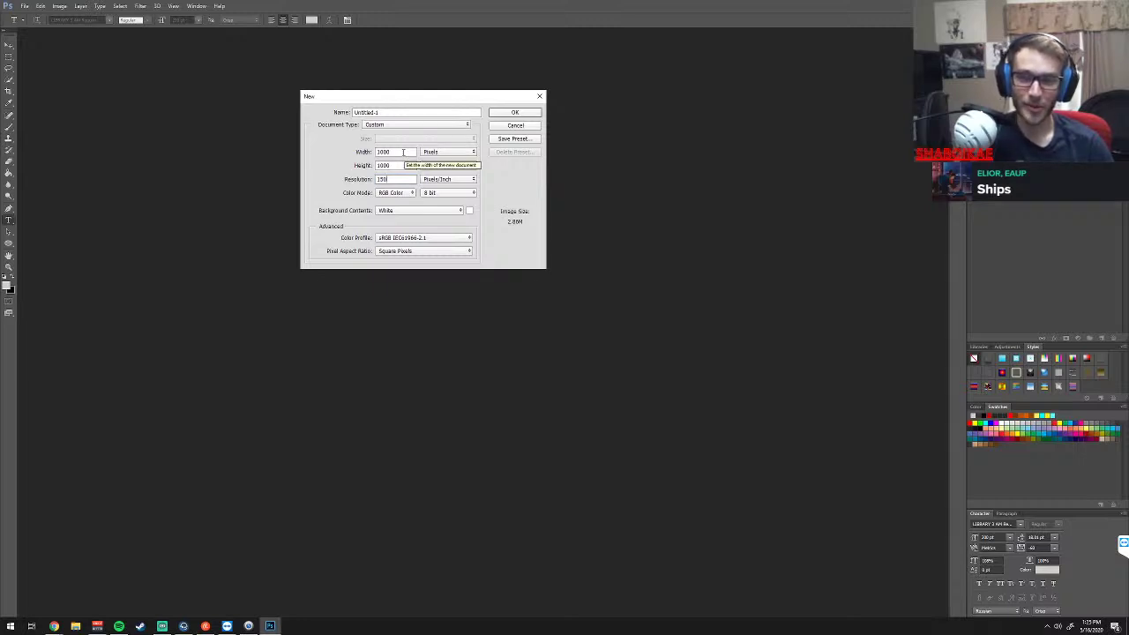
Set the new document's width to 5000 and height to 5500 pixels
click(403, 153)
text(1500)
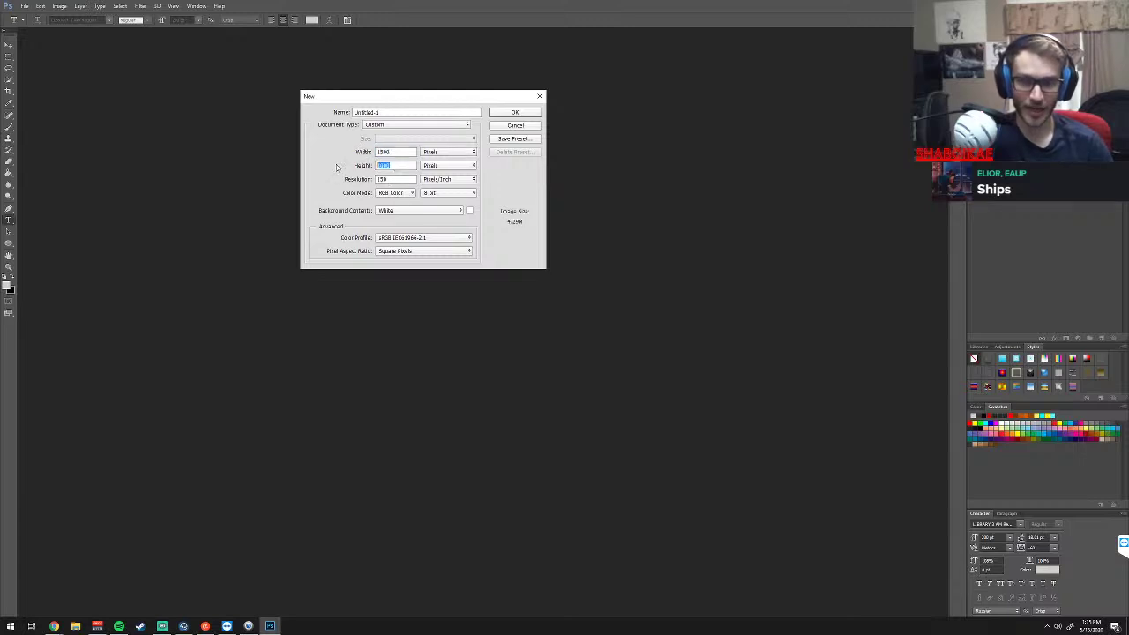
text(80)
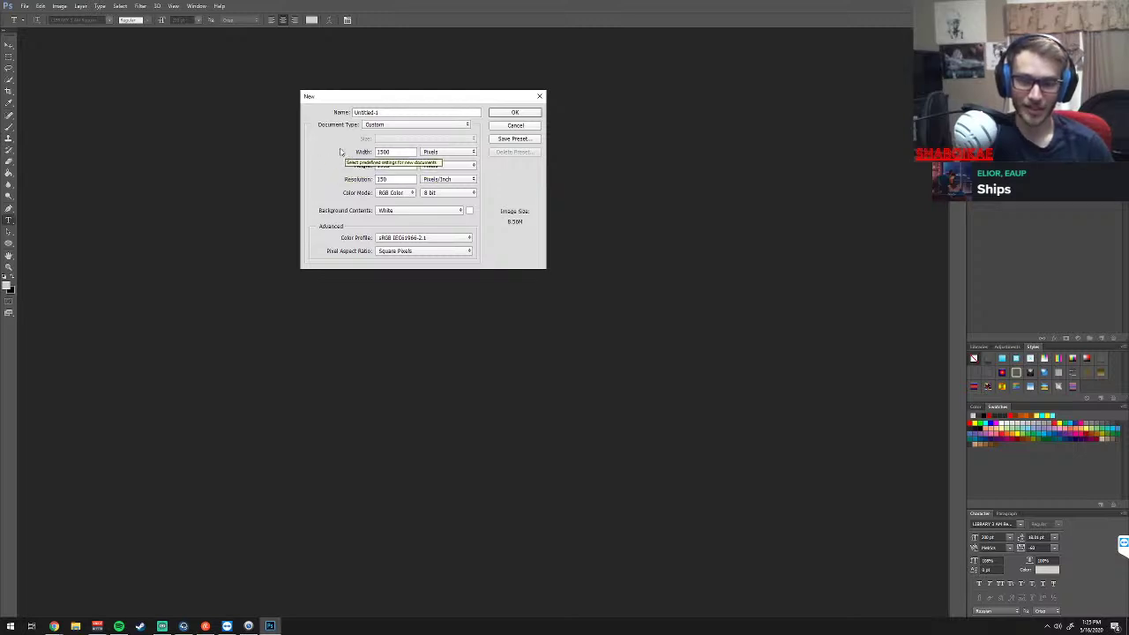
click(368, 151)
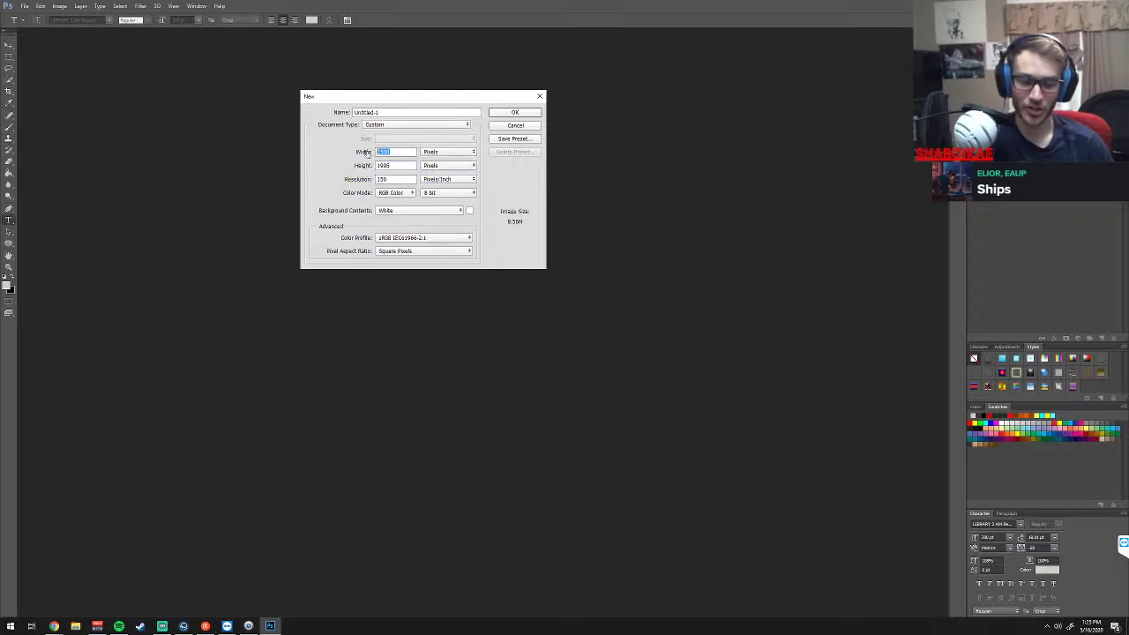
text(5000)
key(Tab)
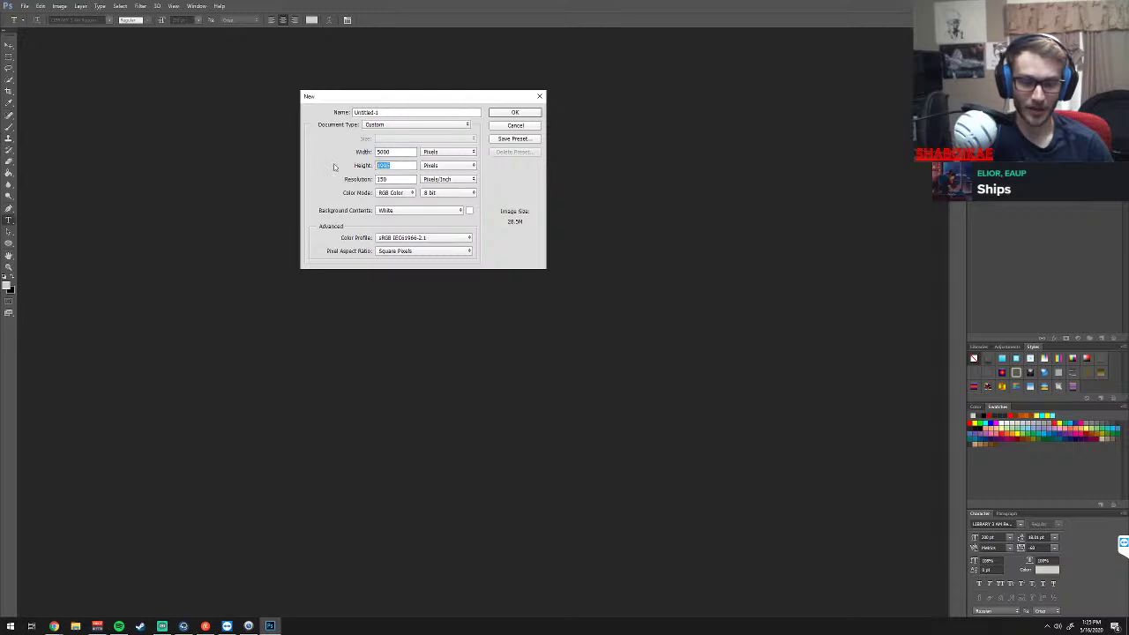
text(50)
key(BackSpace)
key(BackSpace)
key(BackSpace)
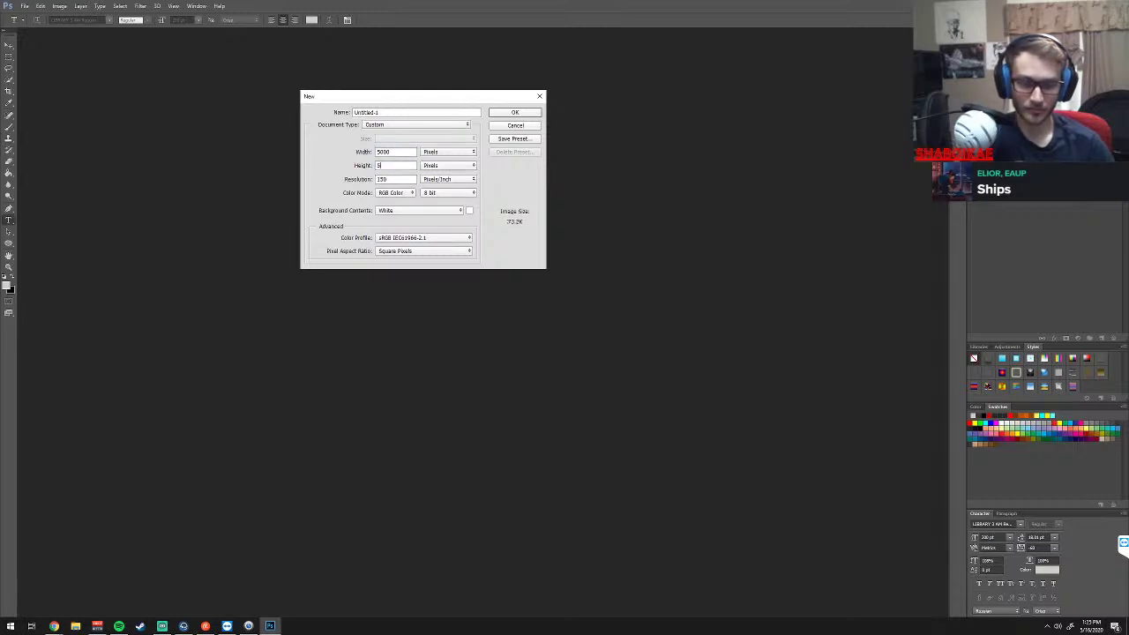
text(5500)
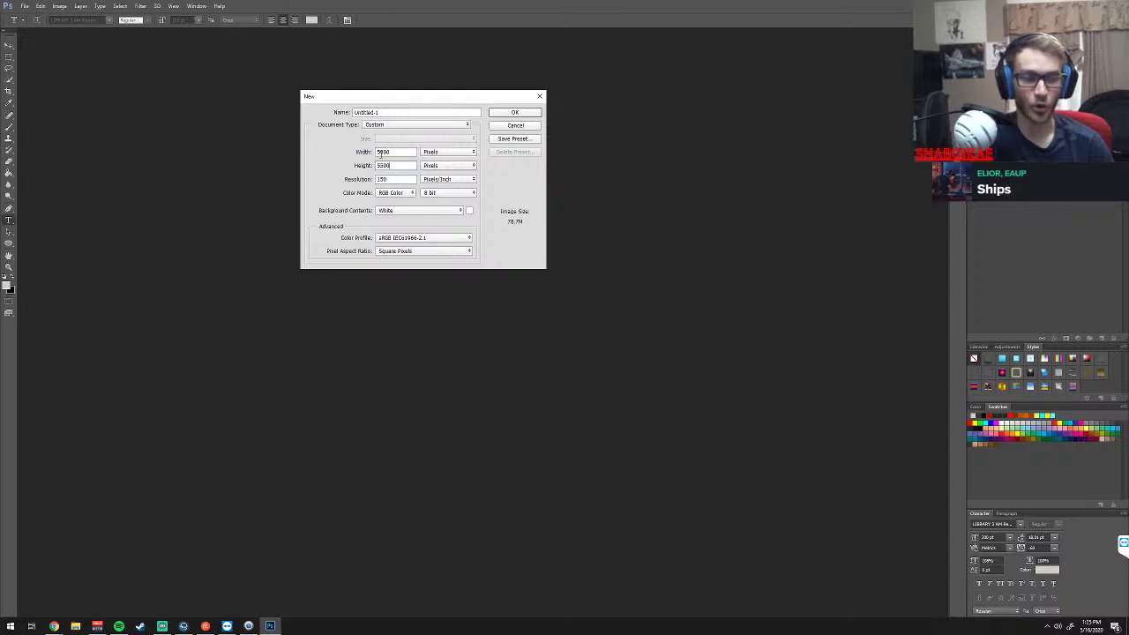
Create the 5000 × 5500 canvas, cancelling stray text entries and restoring the white background
click(518, 114)
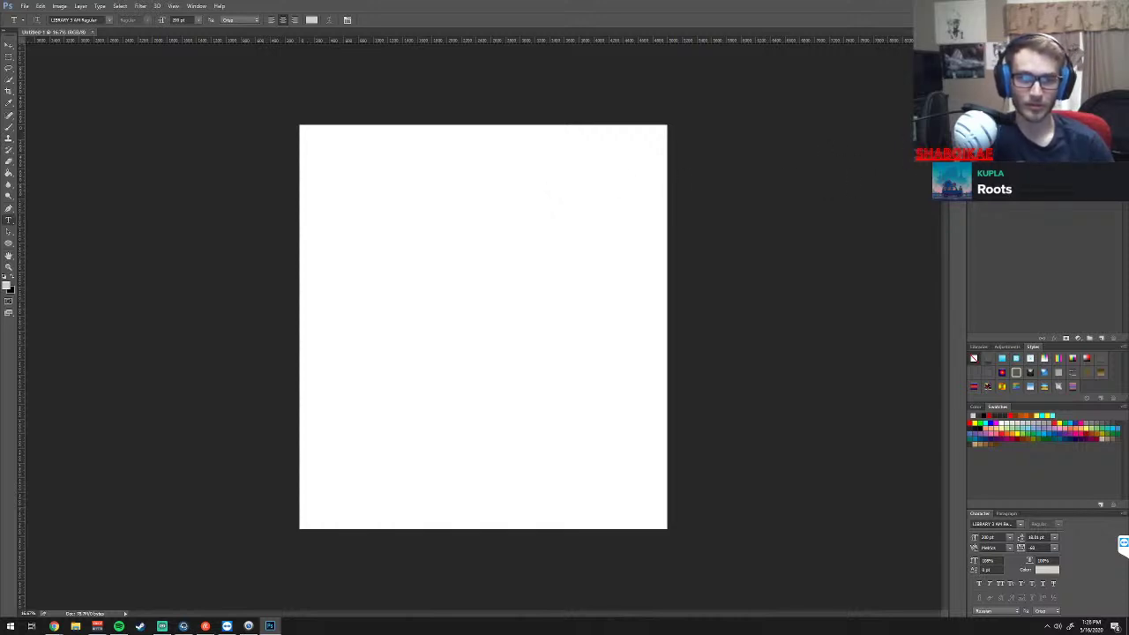
click(604, 254)
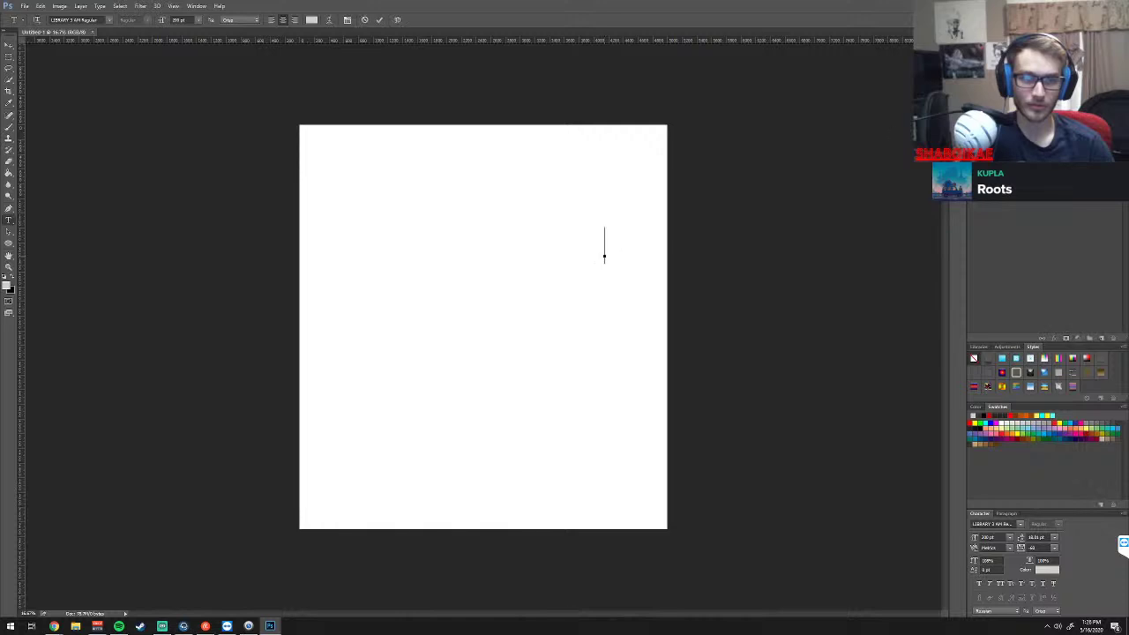
key(Escape)
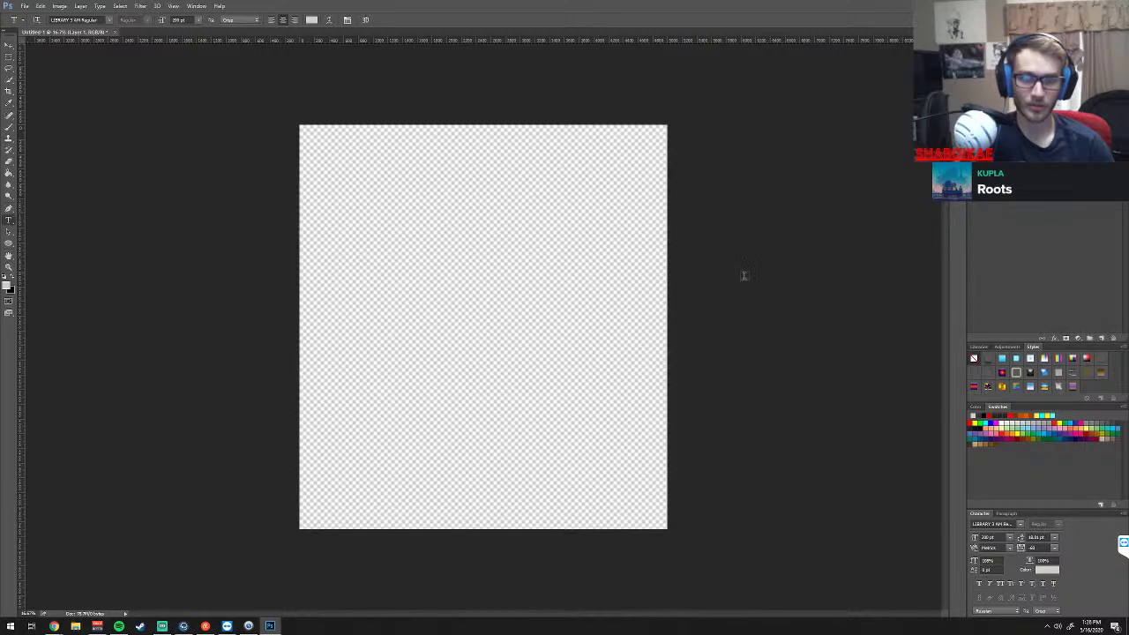
click(499, 241)
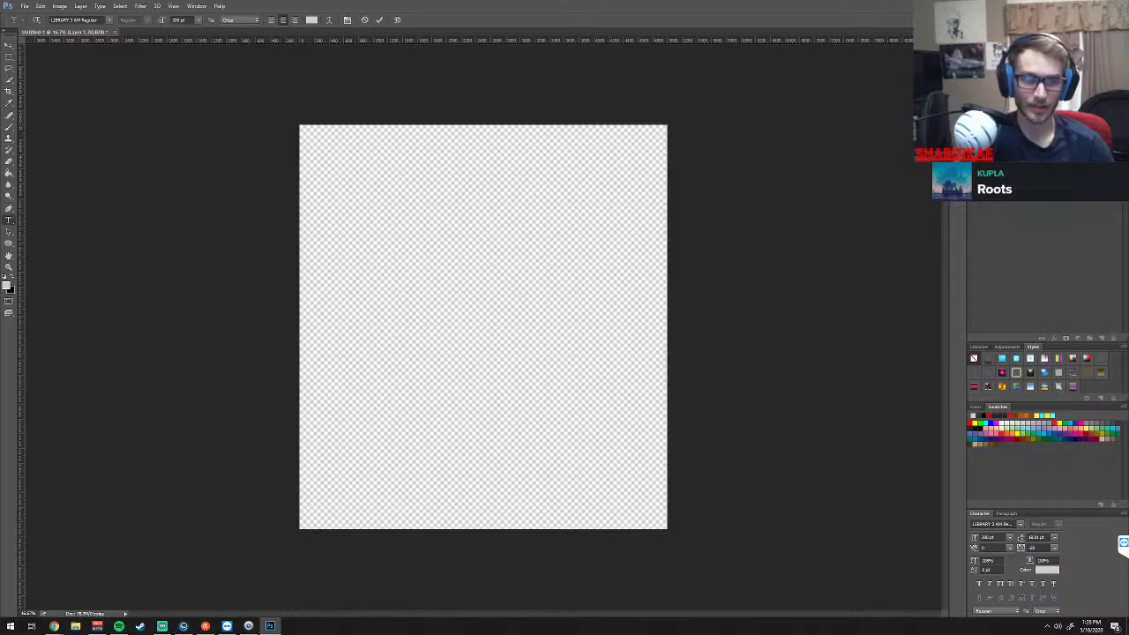
key(Escape)
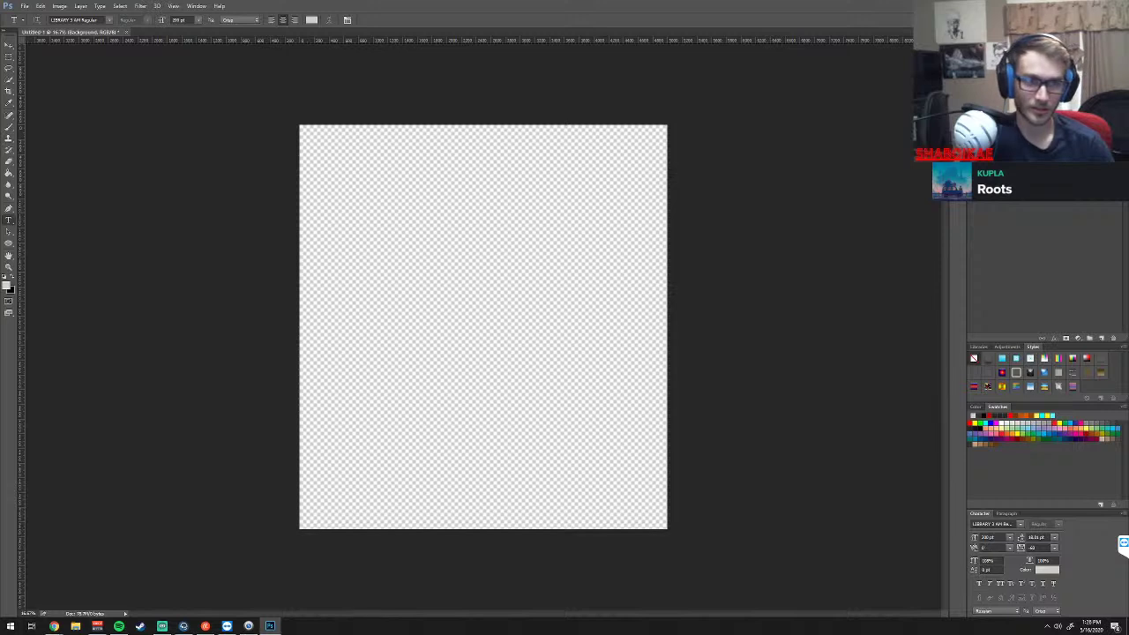
key(ctrl+z)
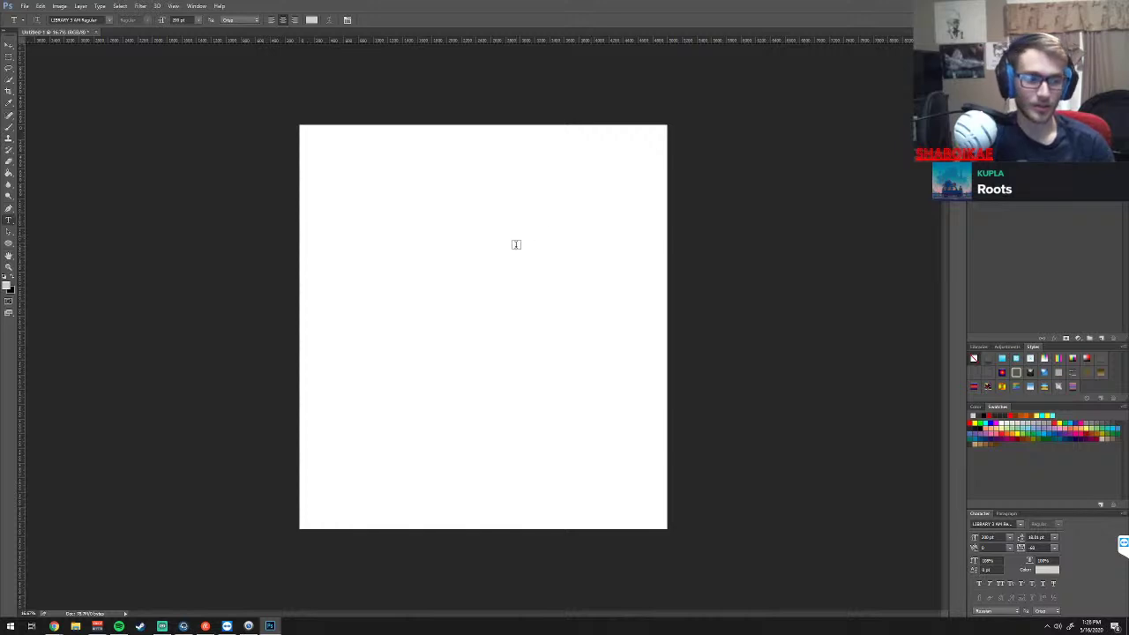
mouse_move(54, 626)
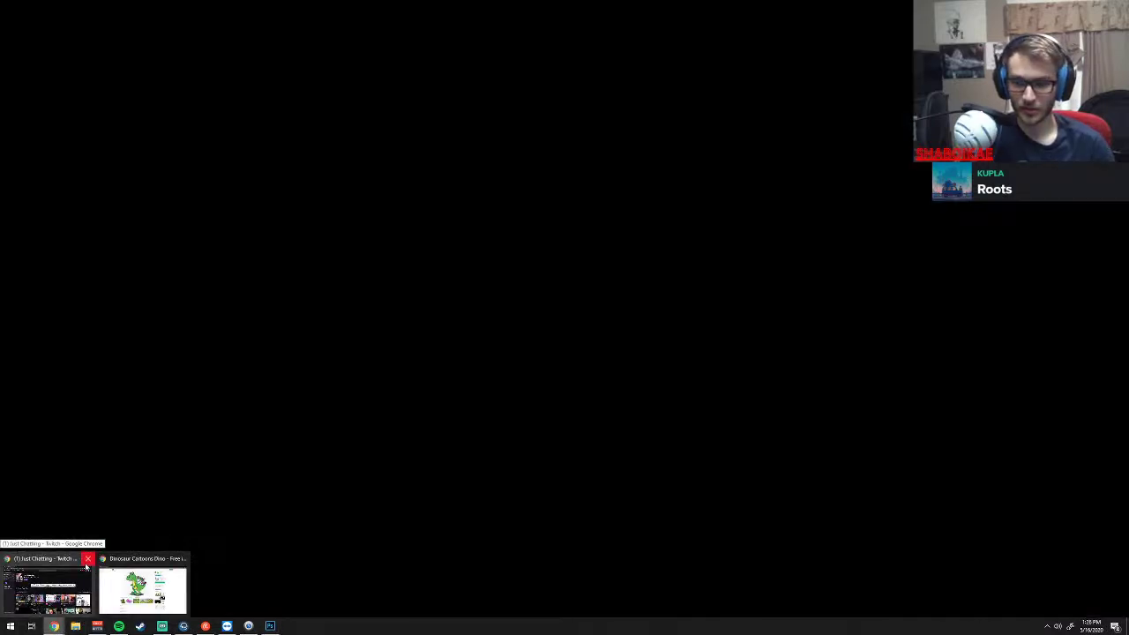
Download the dinosaur image at its largest size to the Desktop as dinosaur-4575110.png
click(91, 558)
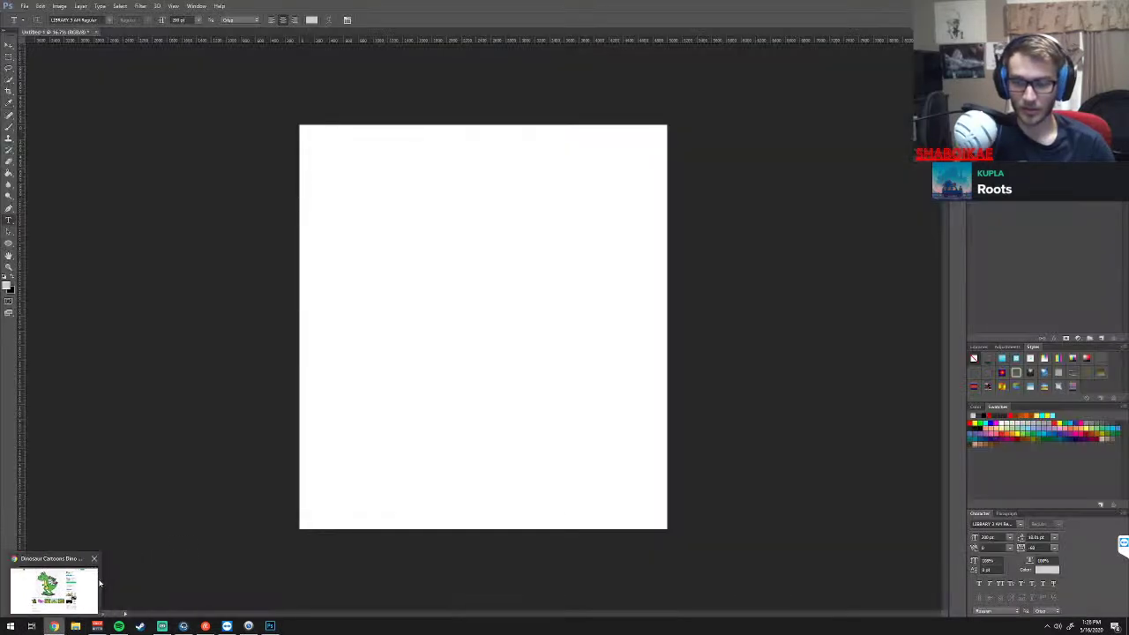
click(88, 586)
click(771, 221)
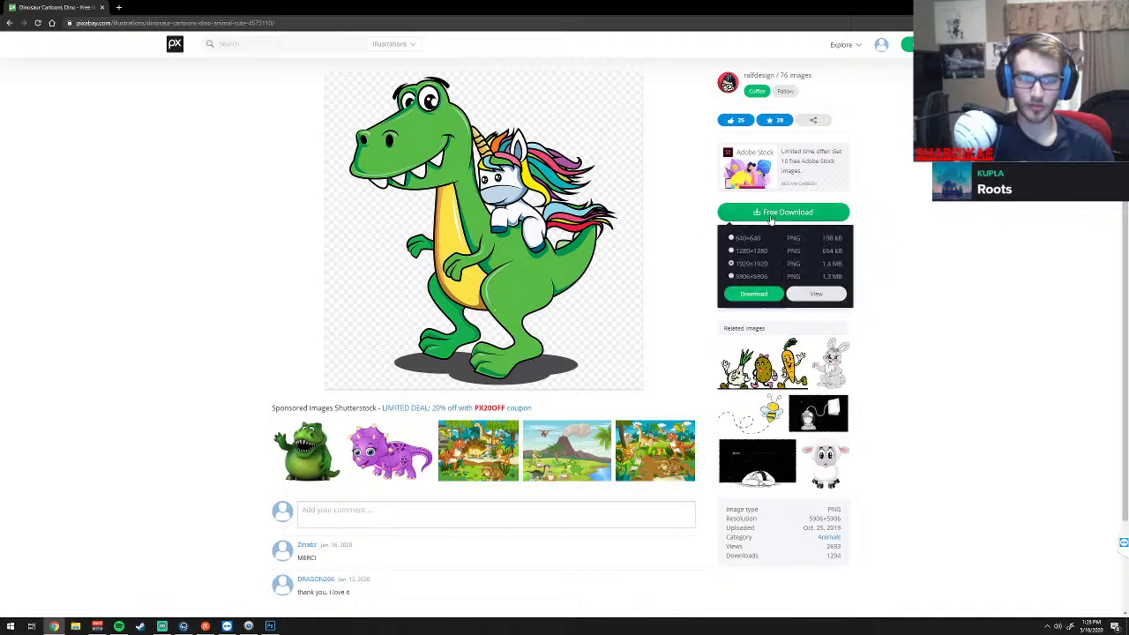
click(760, 295)
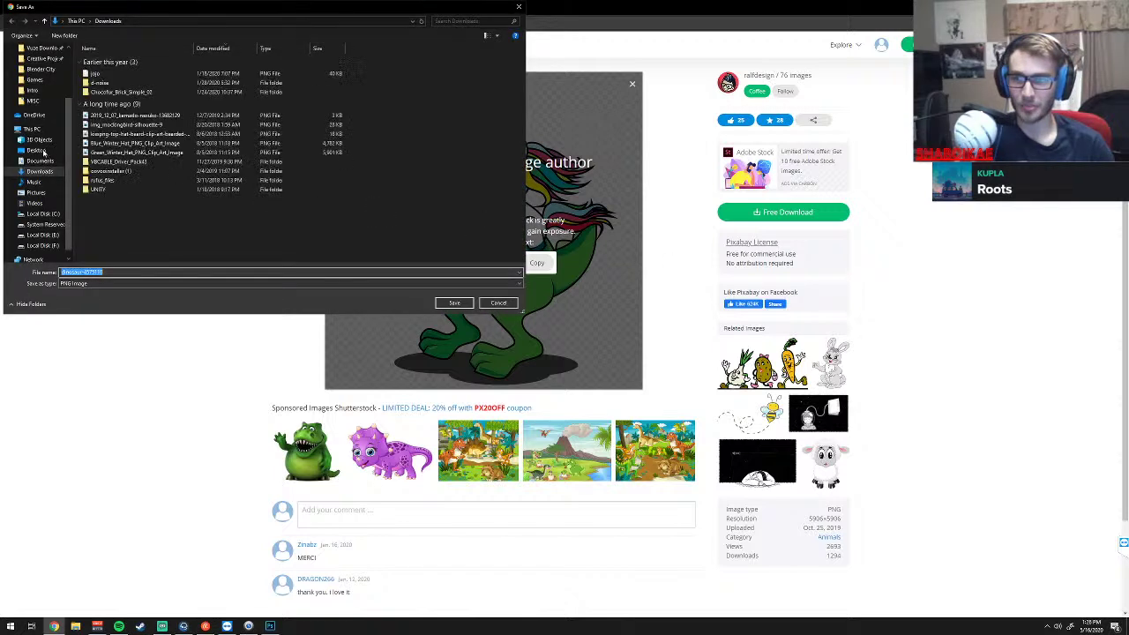
click(39, 151)
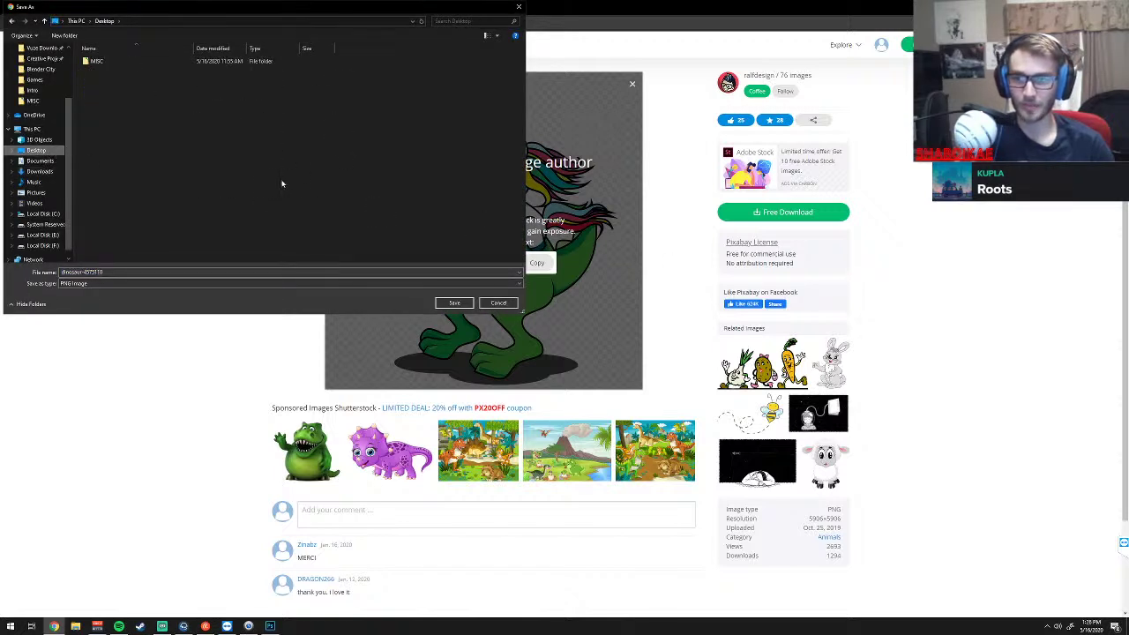
click(454, 302)
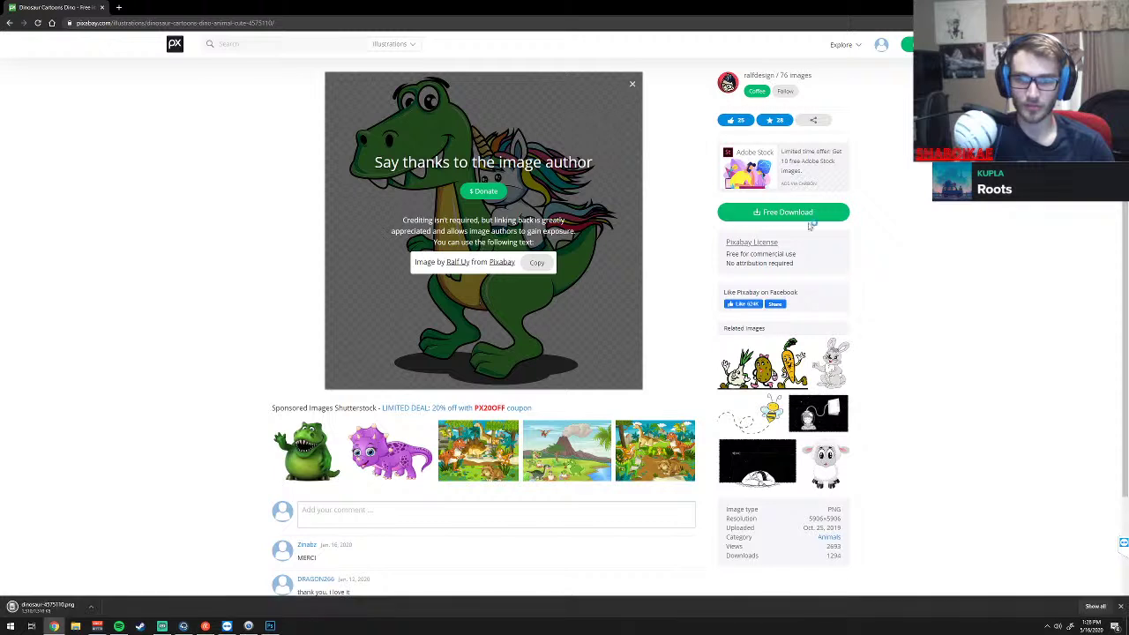
key(alt+Tab)
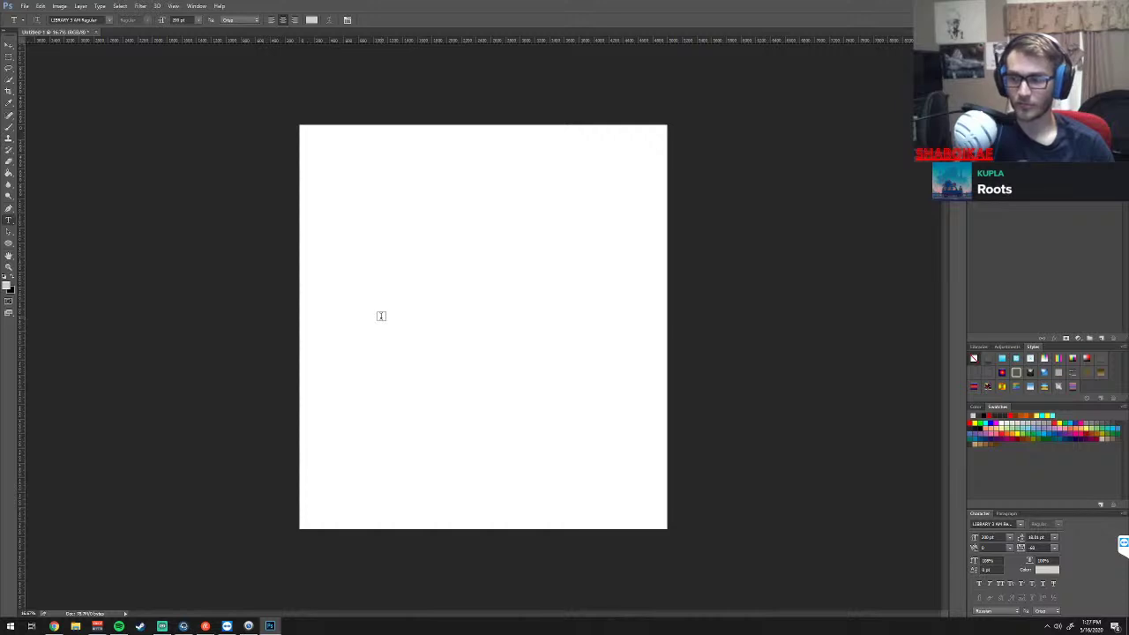
Switch to the Move tool and open dinosaur-4575110.png from the Desktop
click(263, 254)
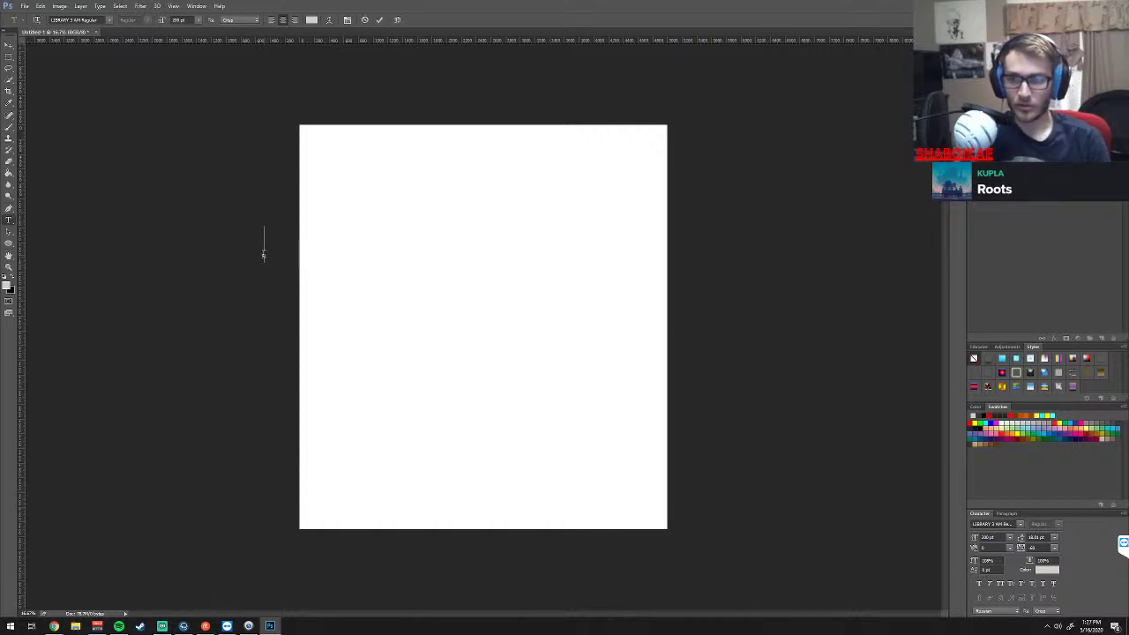
key(Escape)
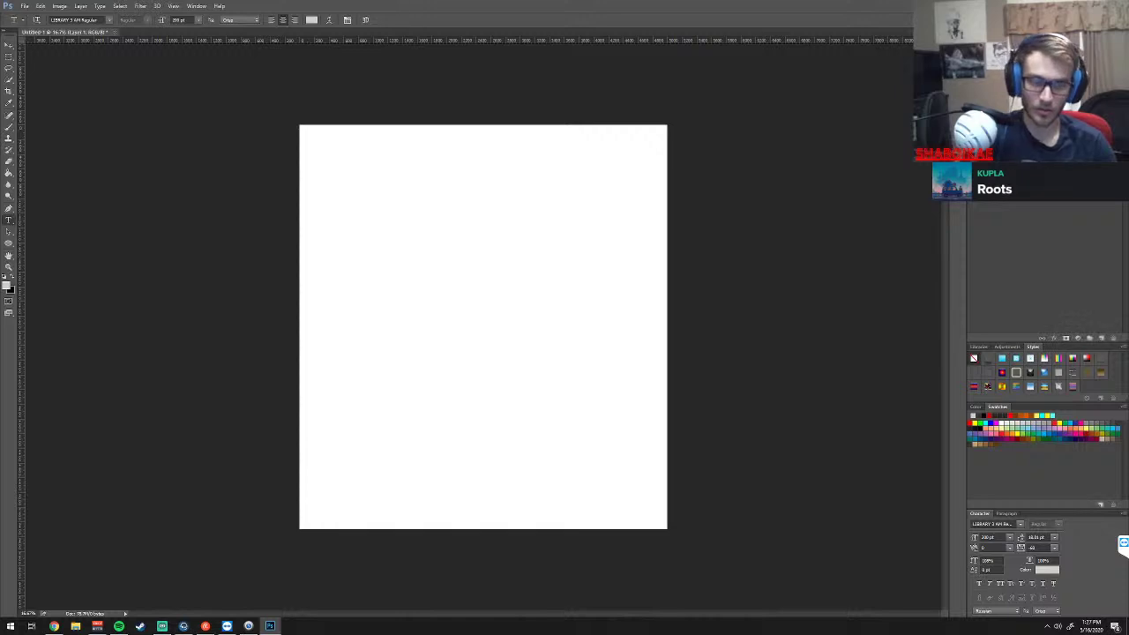
click(512, 316)
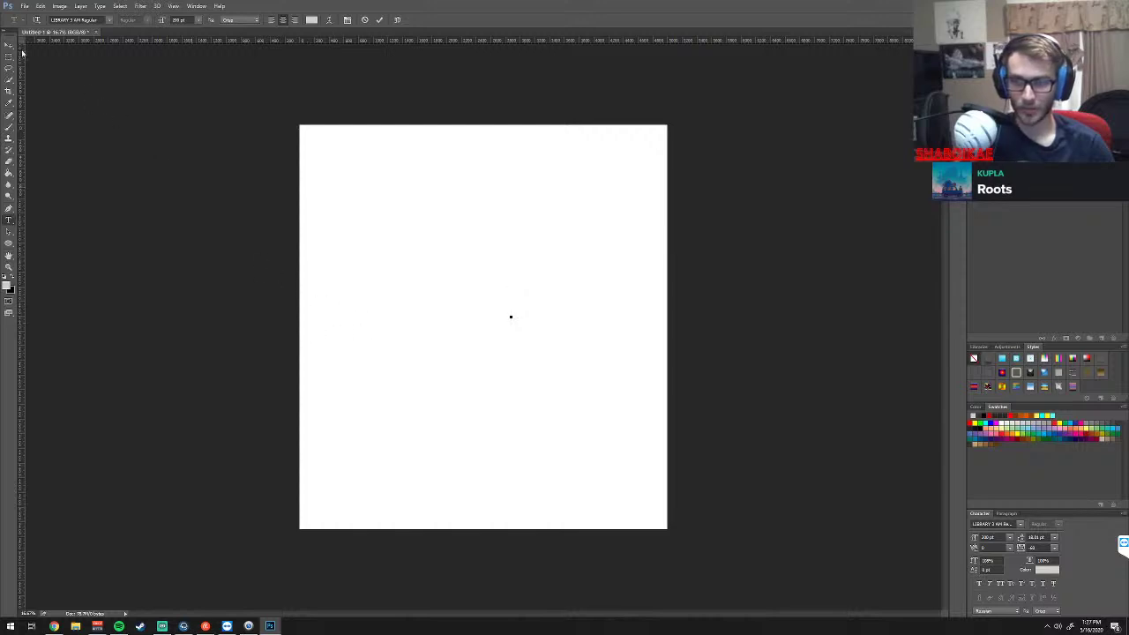
key(Escape)
key(v)
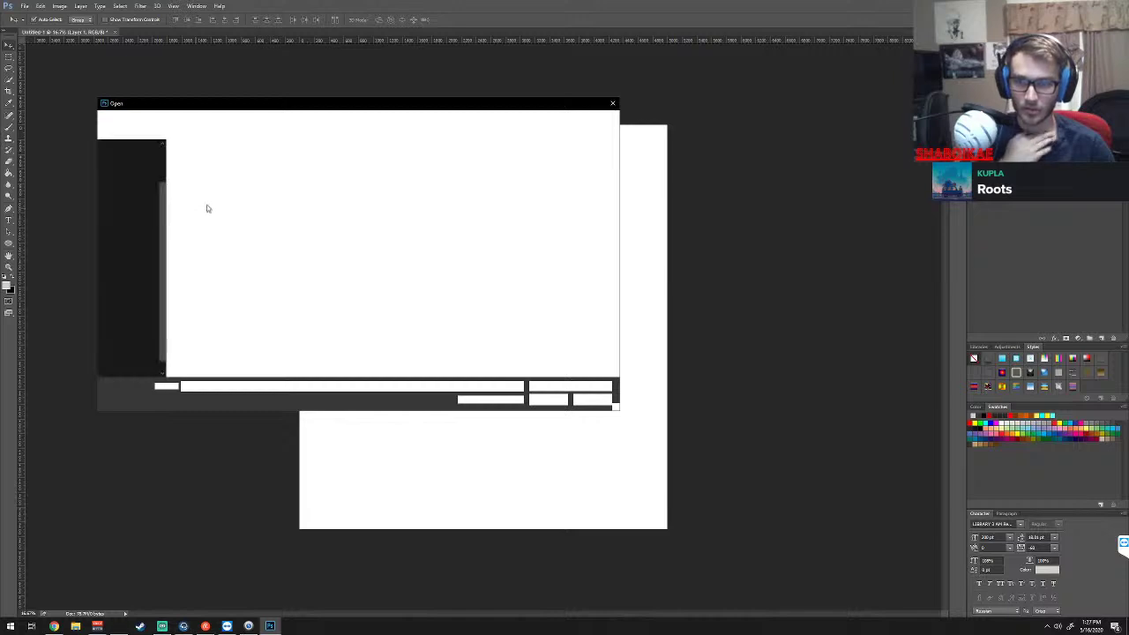
click(132, 268)
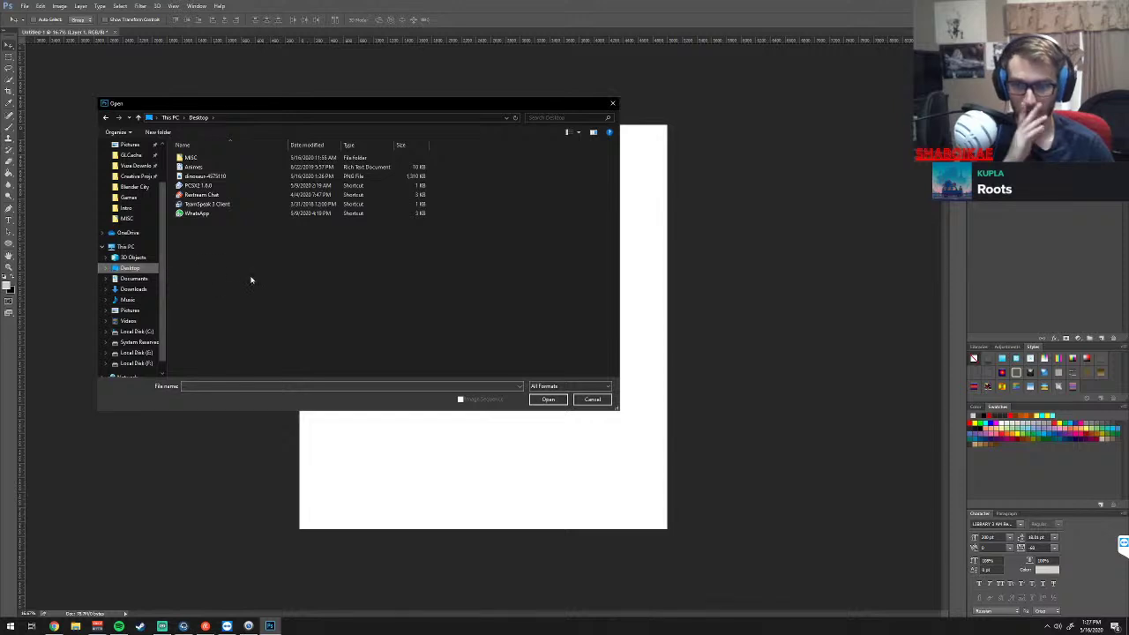
click(205, 176)
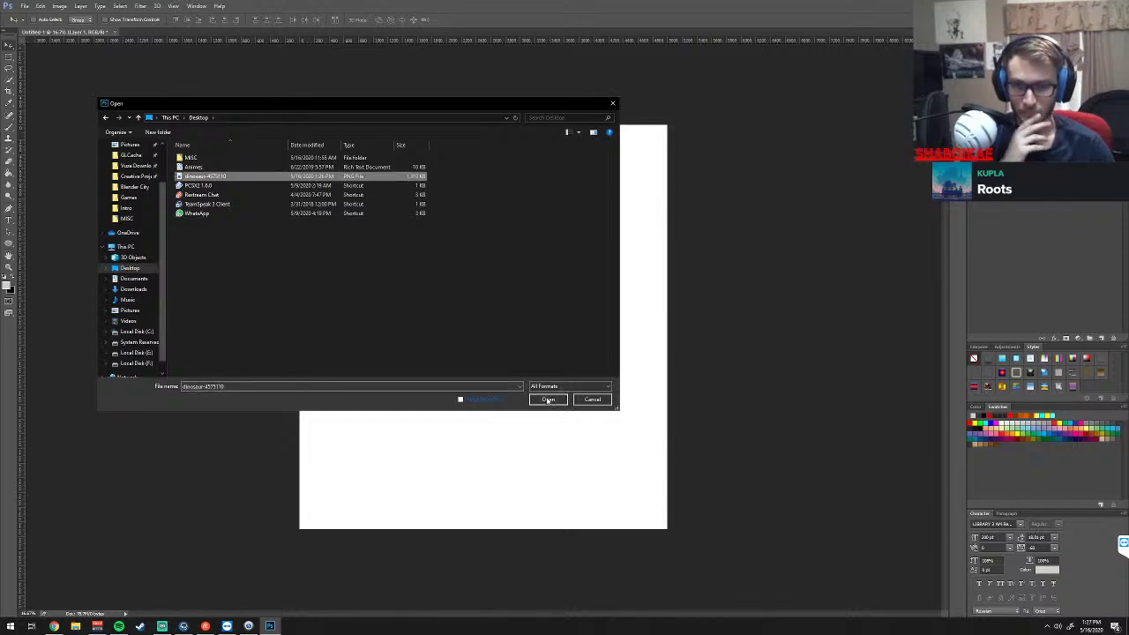
click(547, 399)
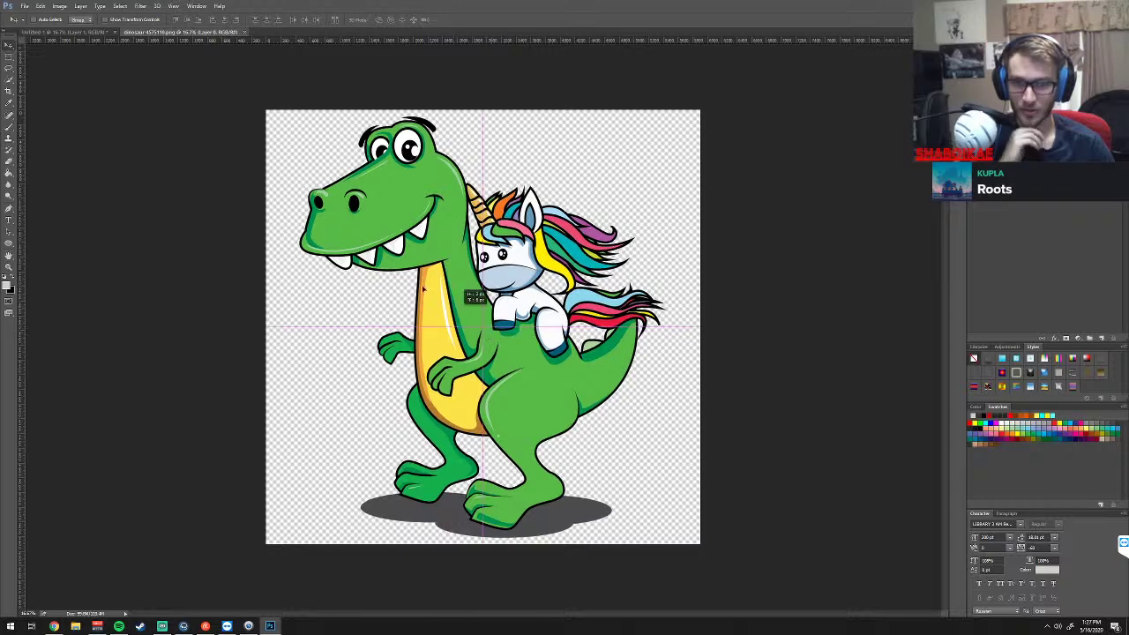
Drag the dinosaur image onto the Untitled-1 canvas and position it
click(71, 32)
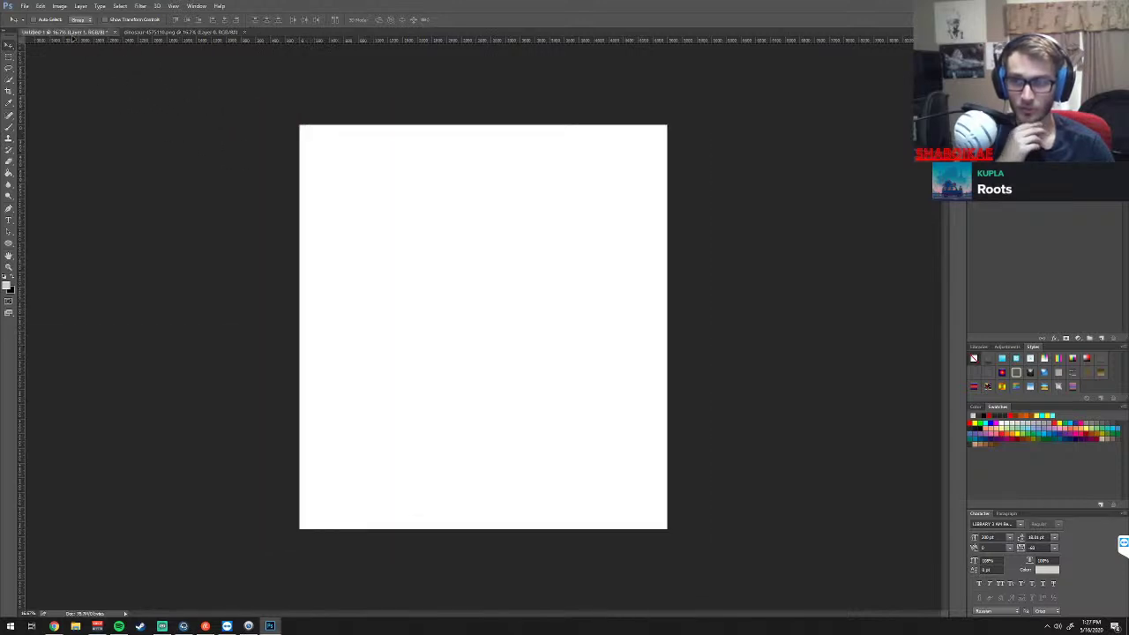
drag(72, 35, 490, 334)
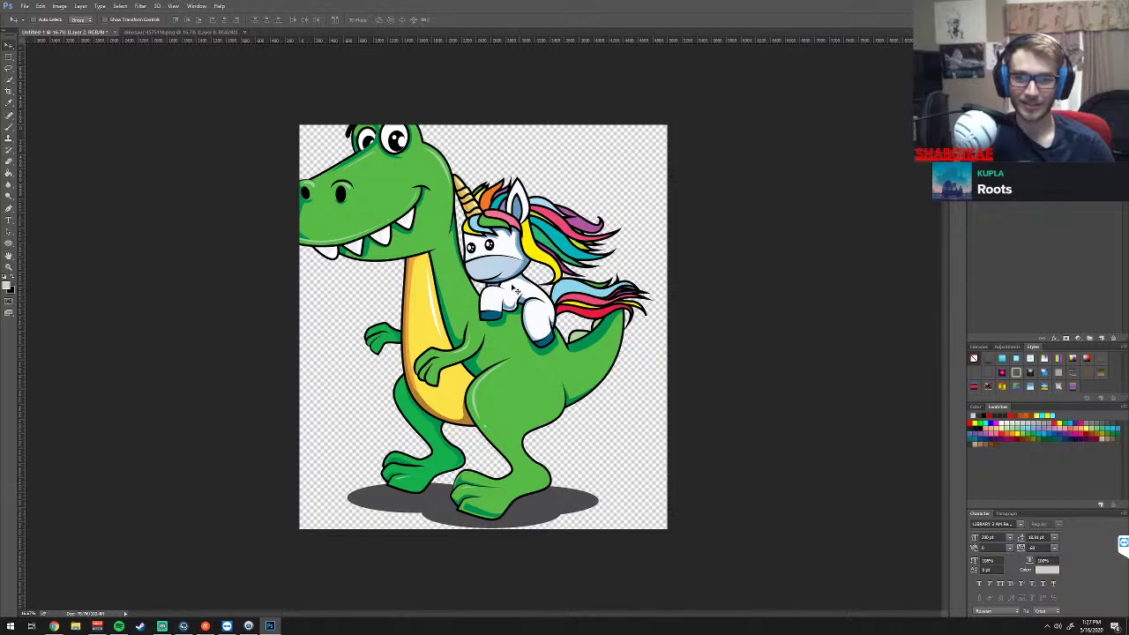
mouse_move(497, 262)
mouse_down()
mouse_move(529, 284)
mouse_move(510, 234)
mouse_move(530, 280)
mouse_move(505, 280)
mouse_move(511, 257)
mouse_up()
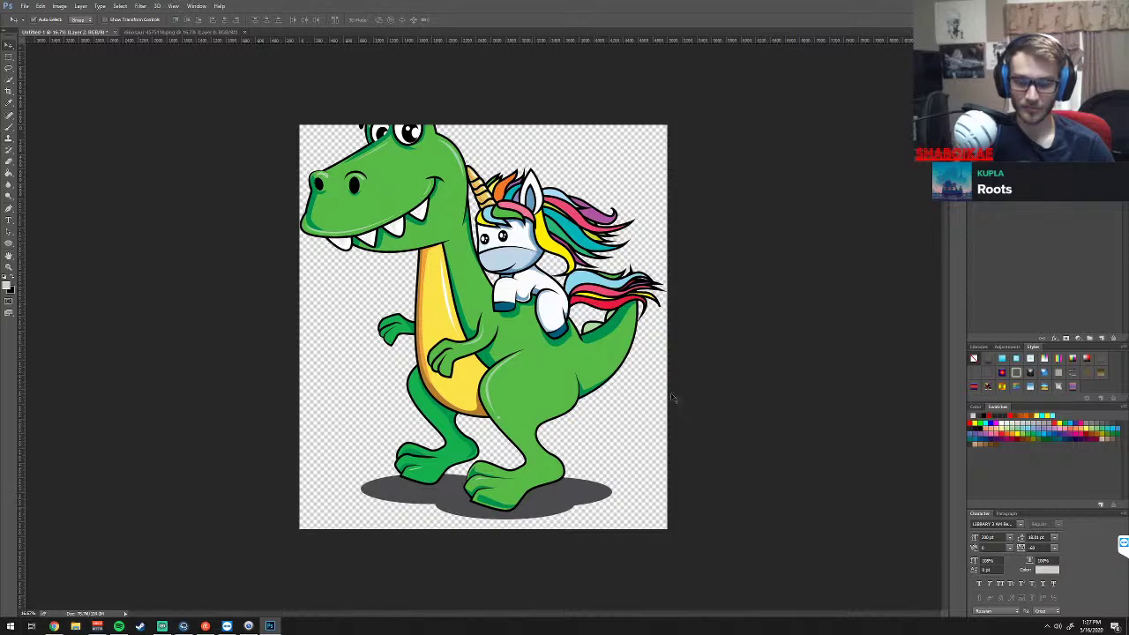
Free-transform the cartoon to fit the canvas, commit it, and nudge it toward centre
key(ctrl+t)
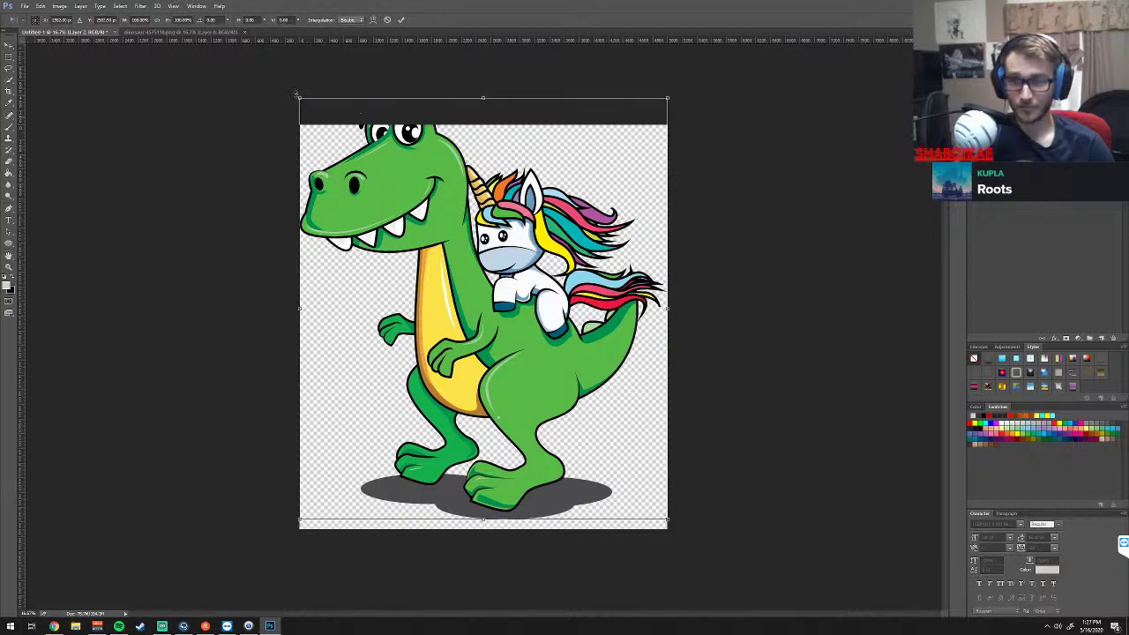
drag(298, 97, 312, 145)
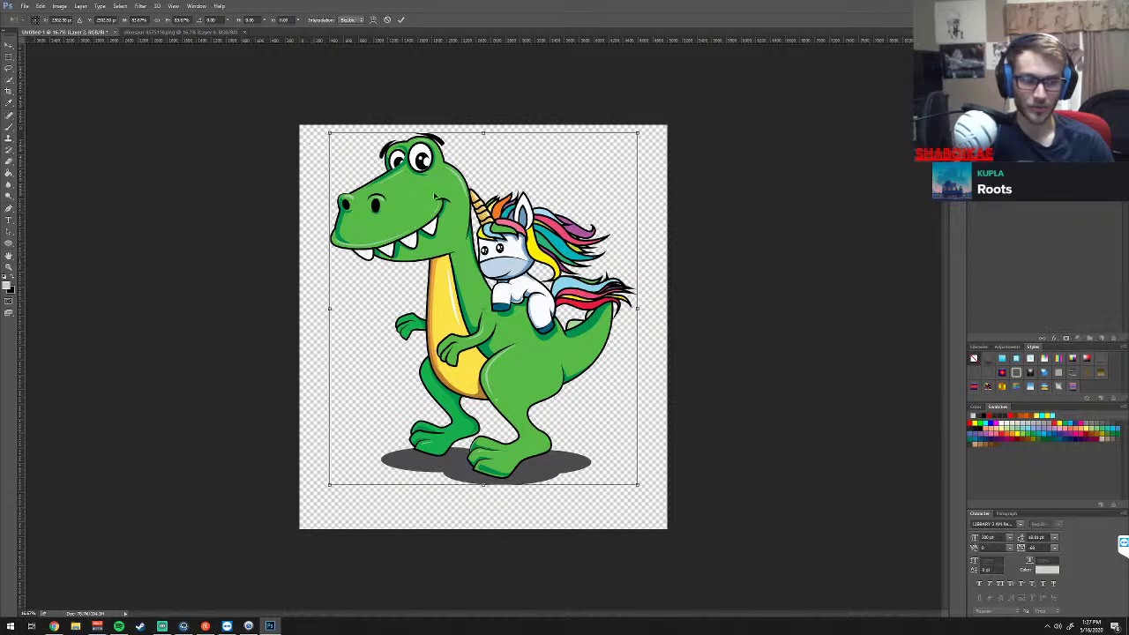
drag(432, 196, 432, 227)
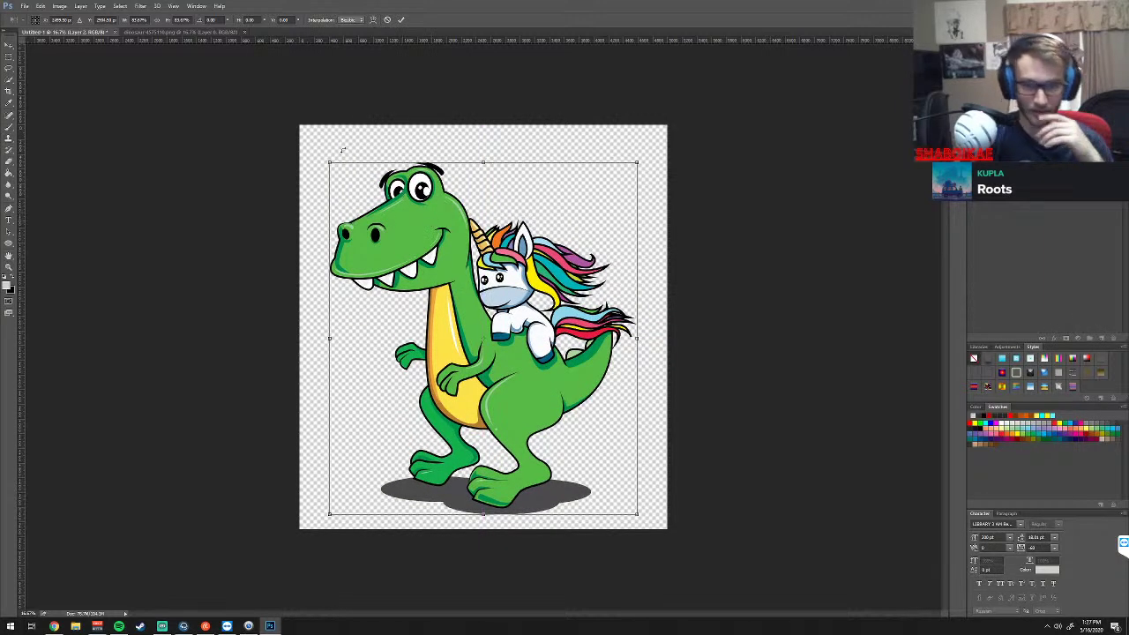
drag(329, 161, 318, 149)
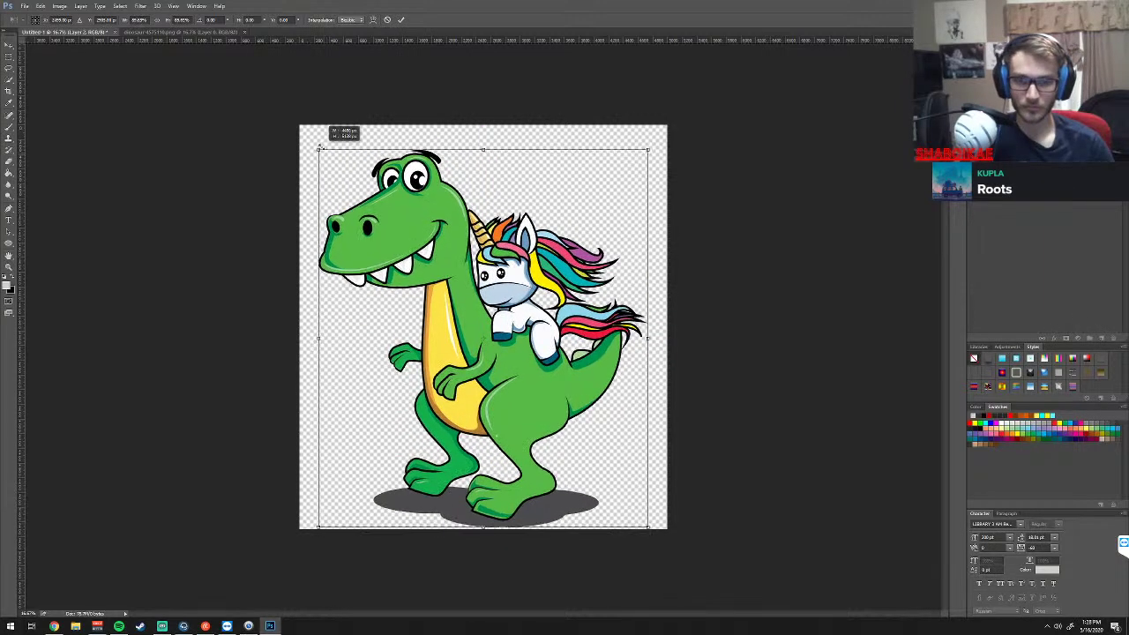
click(9, 46)
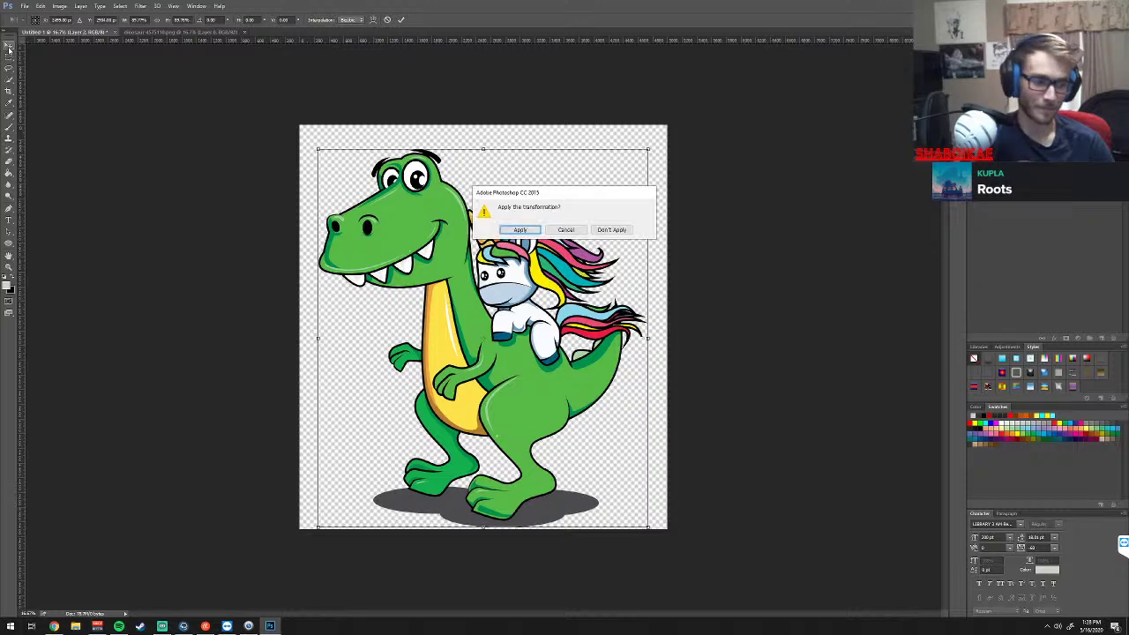
key(Escape)
key(Return)
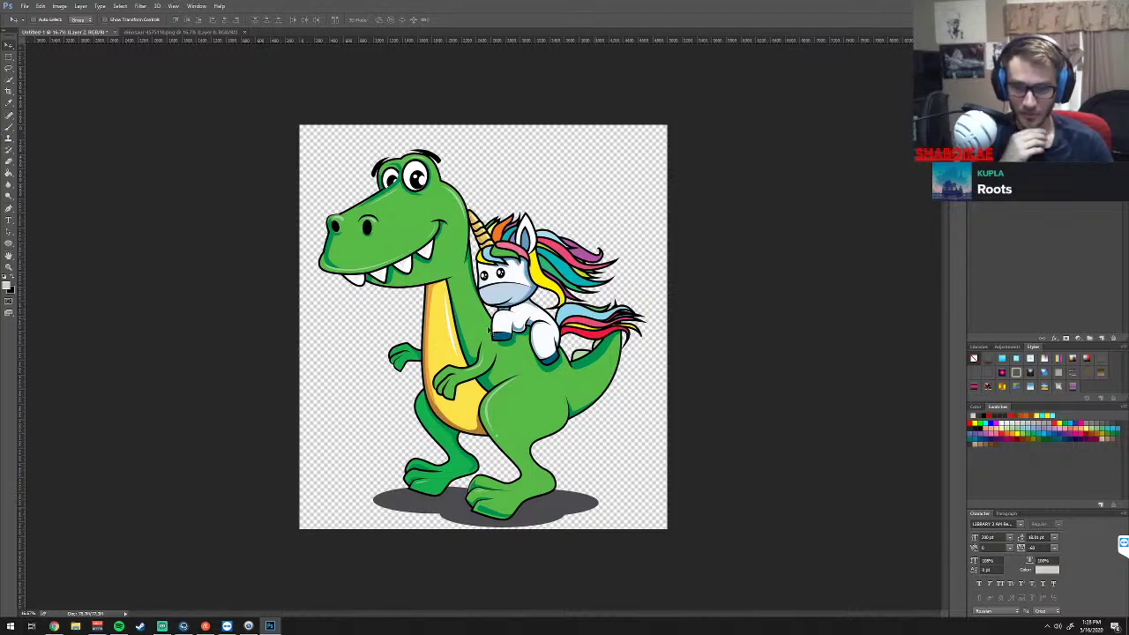
drag(482, 337, 482, 322)
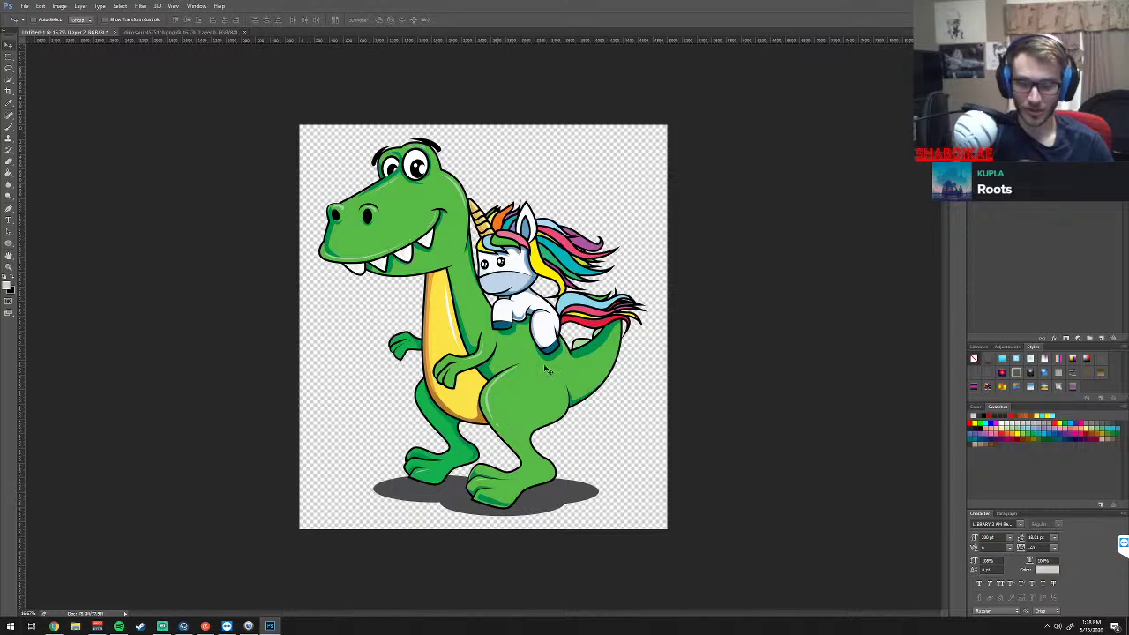
Try shrinking the cartoon slightly again, then cancel to keep the current size
key(t)
key(t)
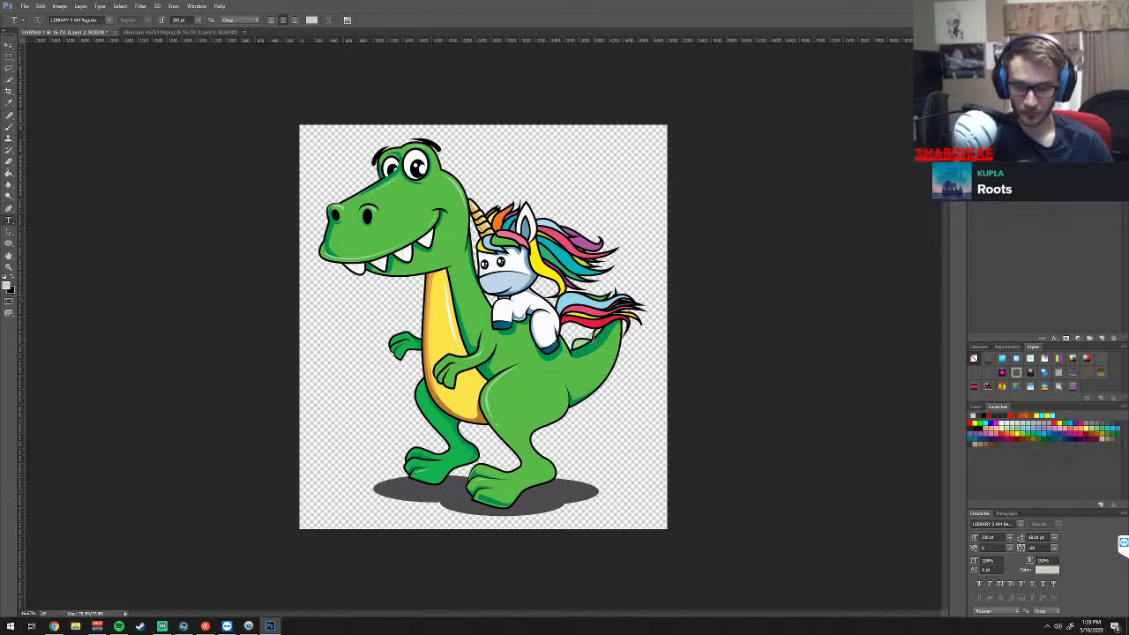
key(v)
key(ctrl+t)
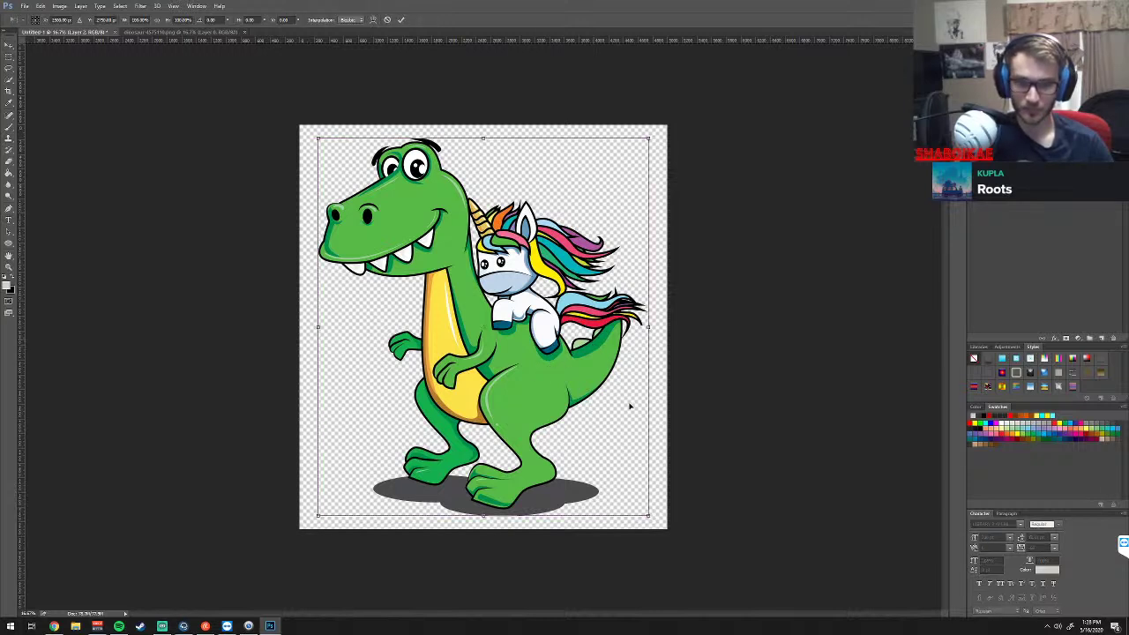
drag(650, 517, 633, 506)
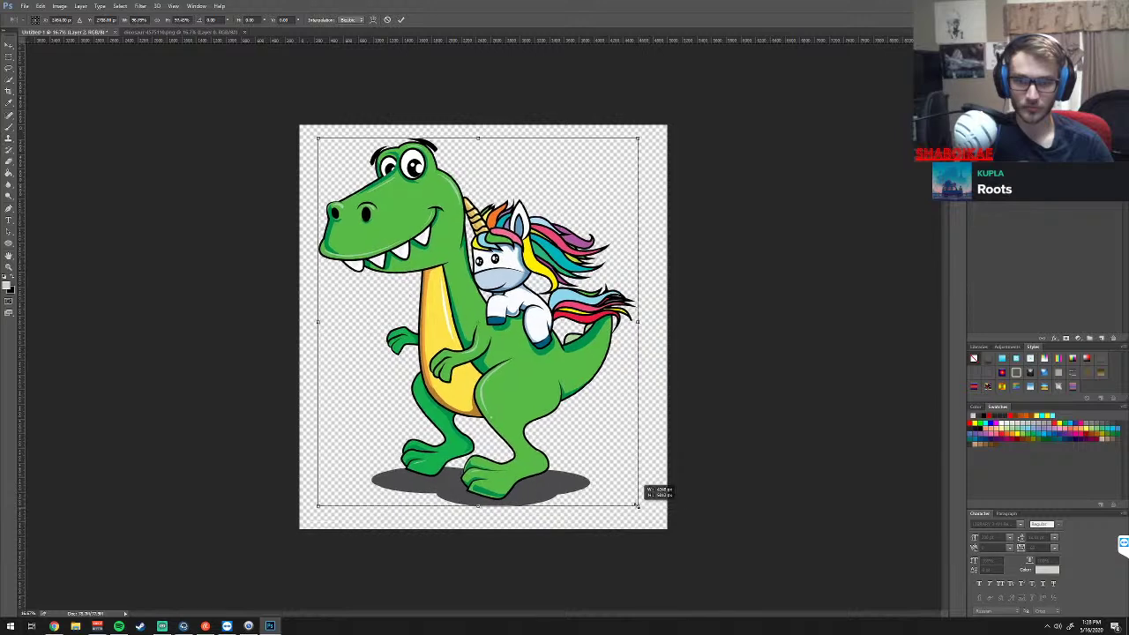
key(ctrl+z)
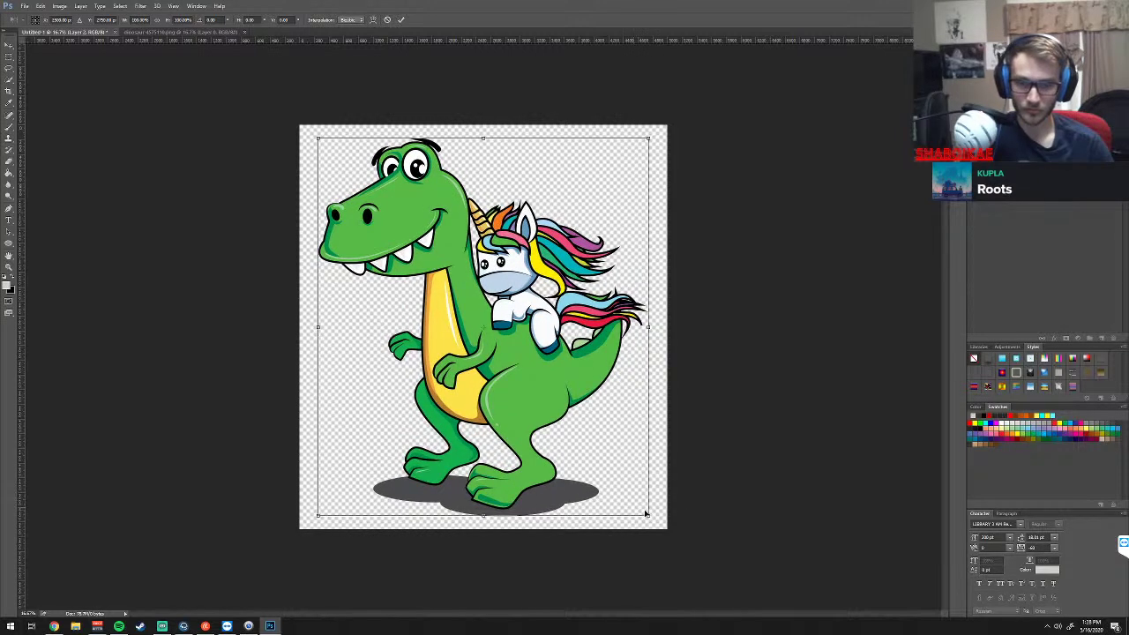
drag(650, 515, 635, 504)
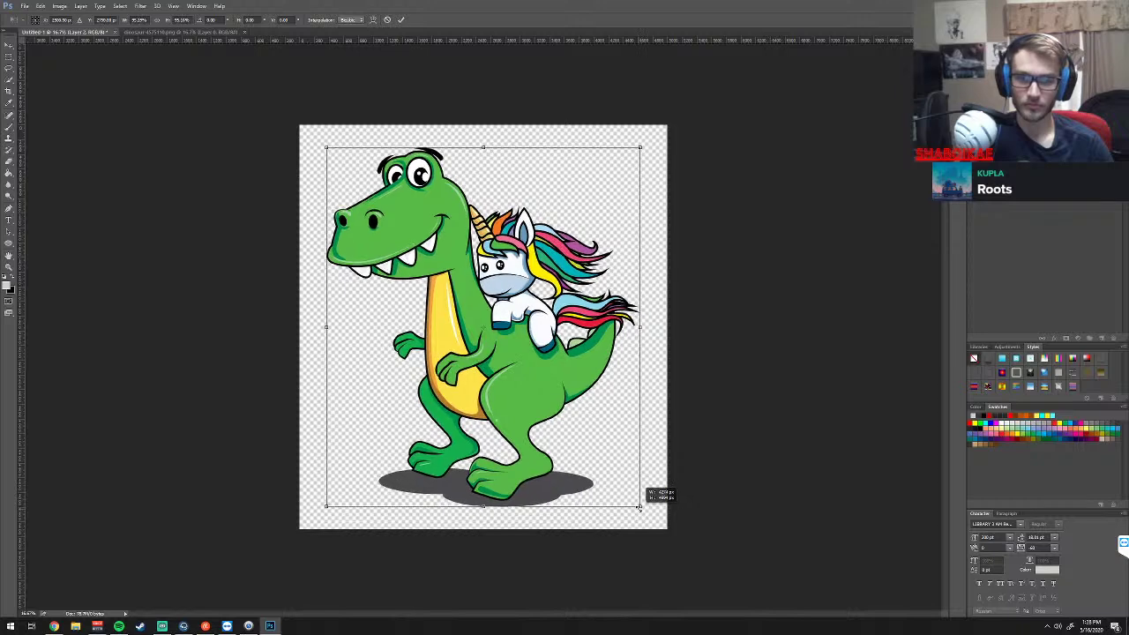
drag(635, 504, 641, 506)
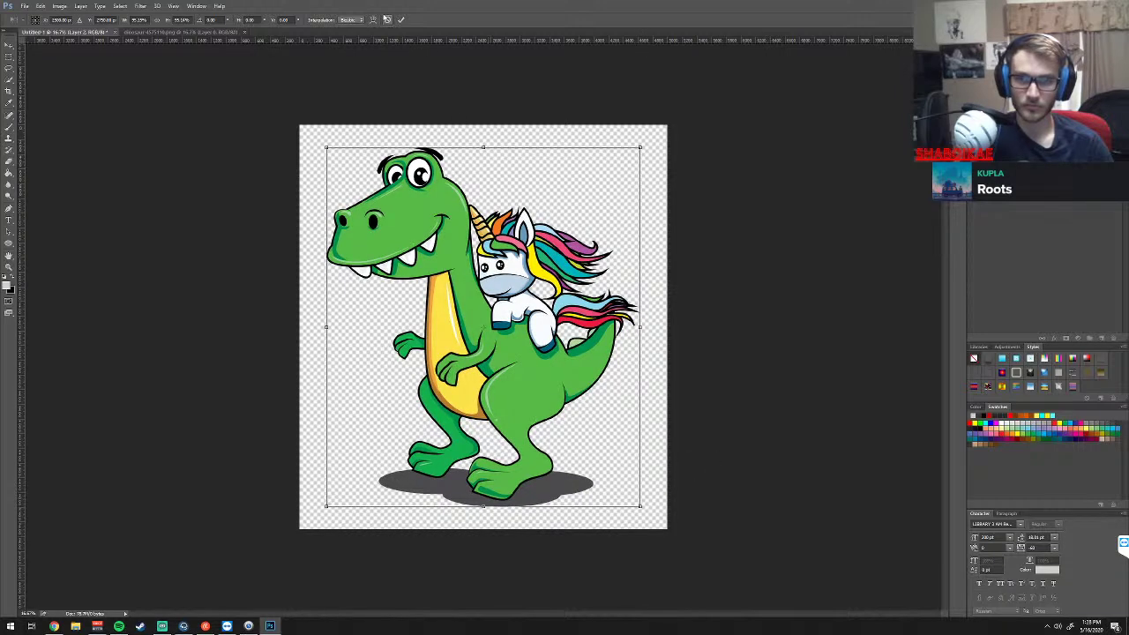
click(386, 20)
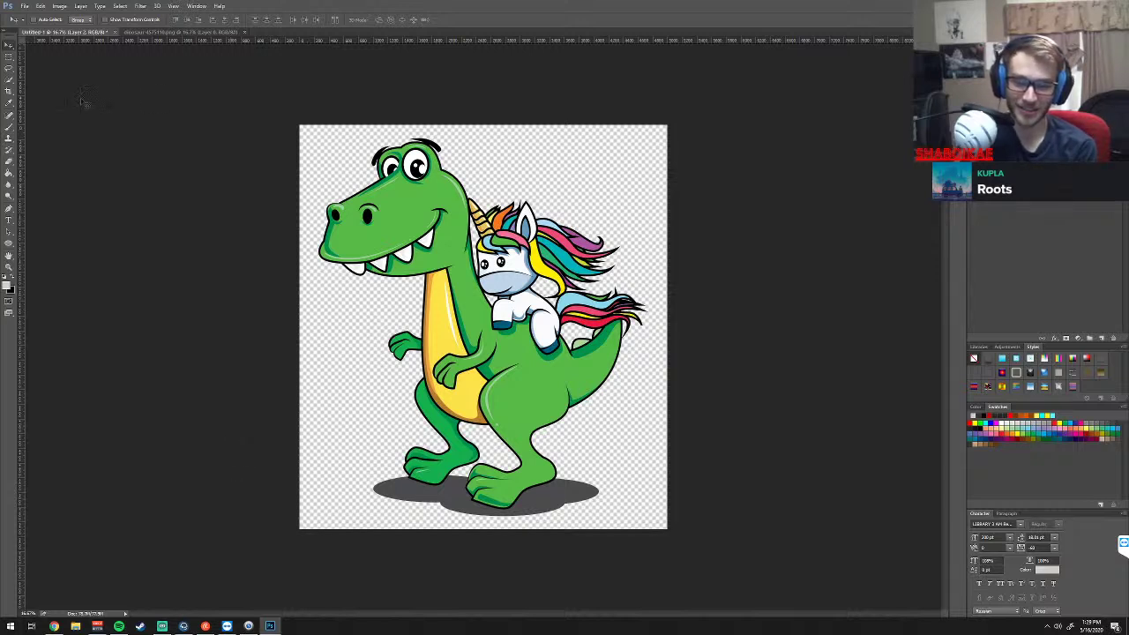
Pick the Magic Wand, click the cartoon to select an area by colour, and zoom in
click(8, 83)
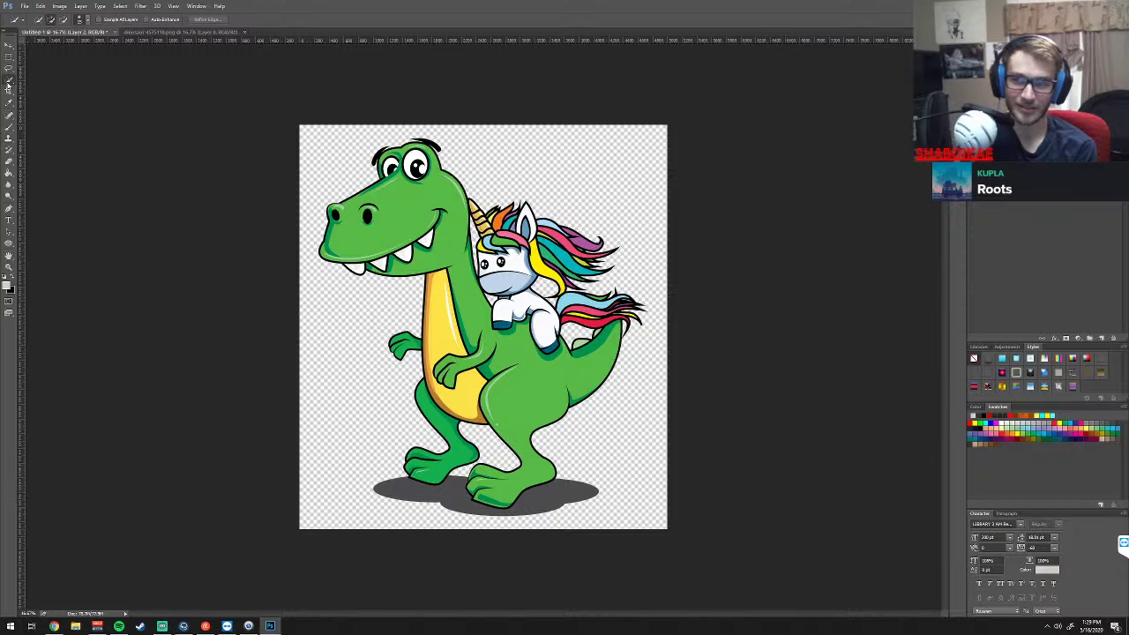
right_click(9, 85)
click(35, 87)
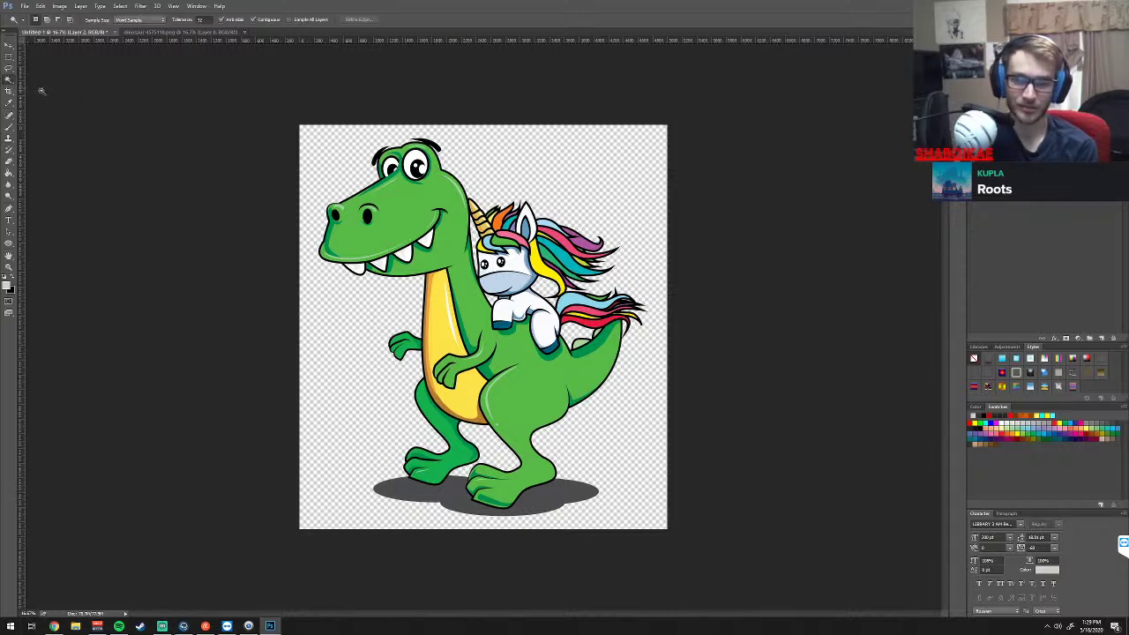
click(541, 272)
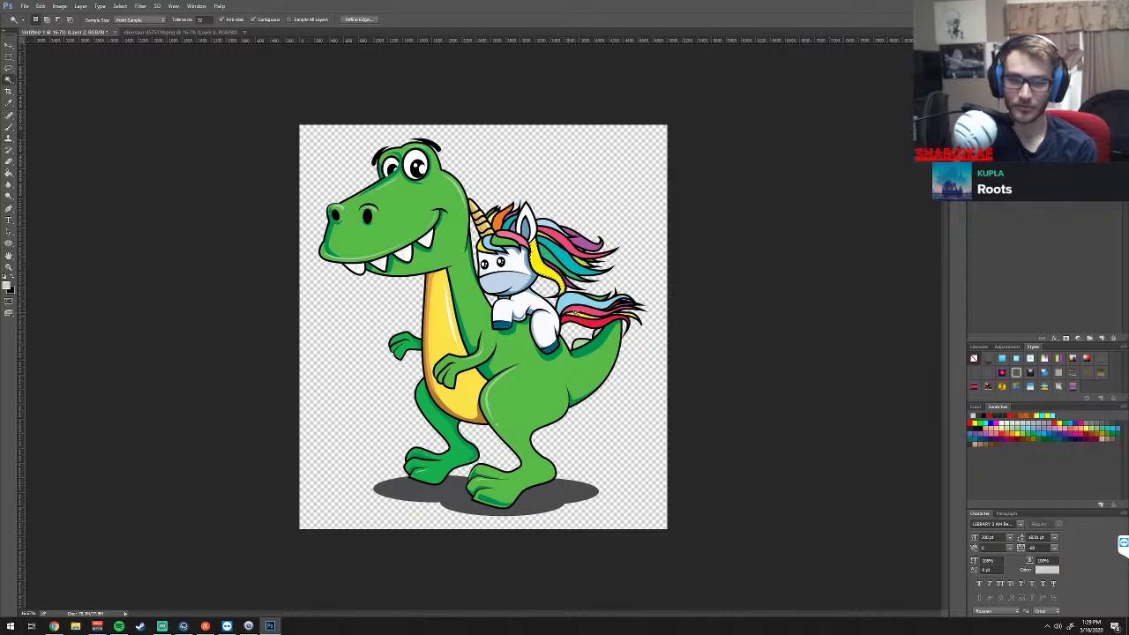
scroll(531, 296, up, 1)
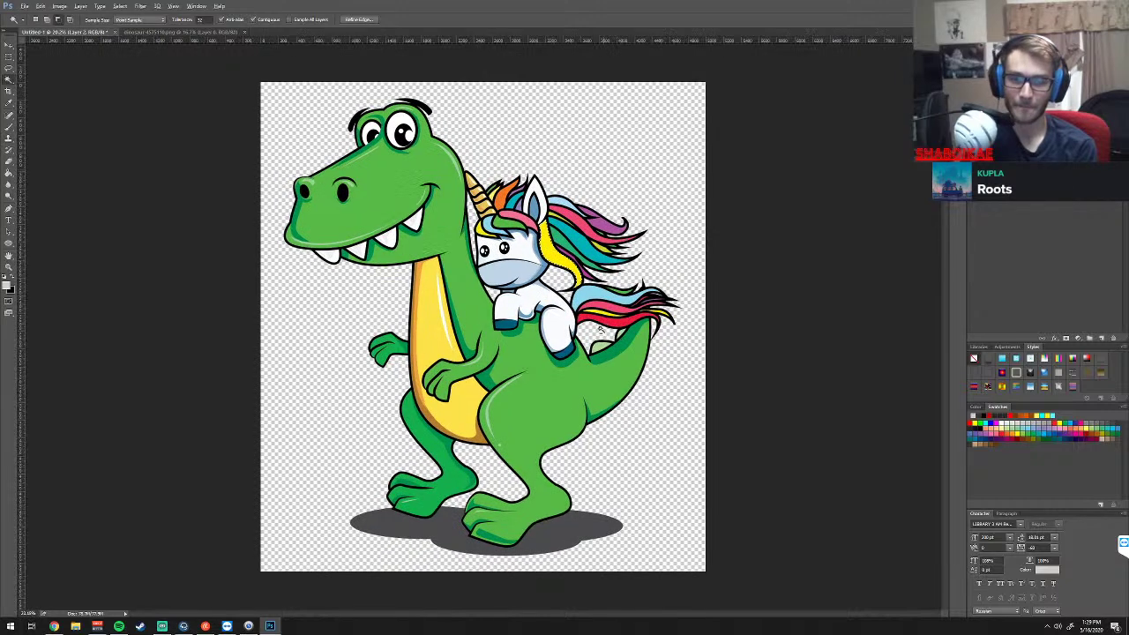
scroll(531, 296, up, 2)
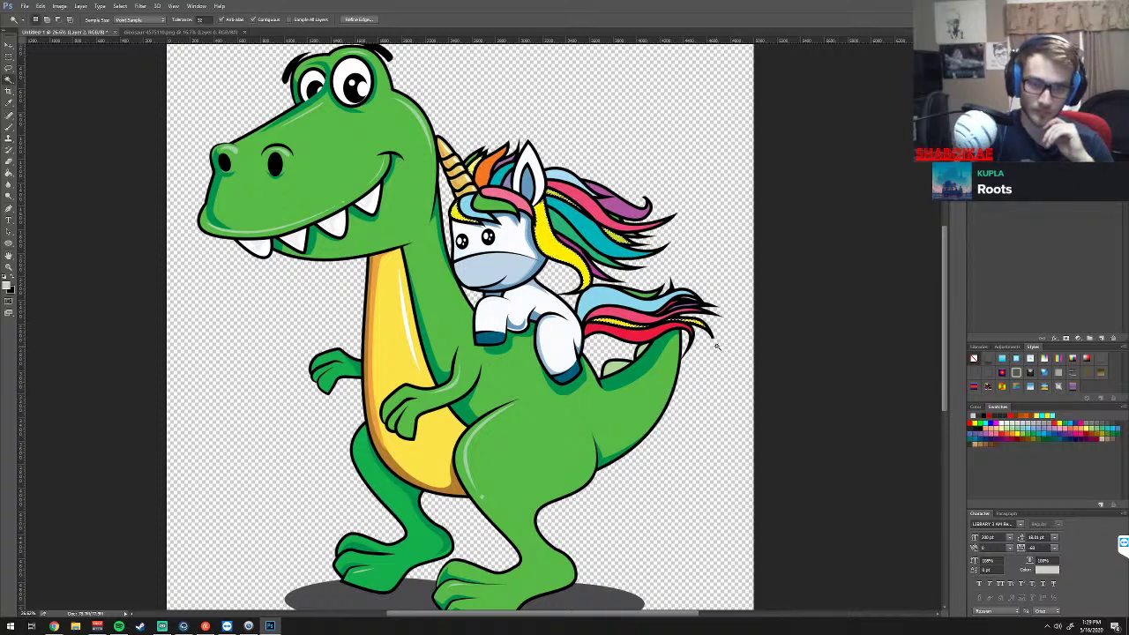
Apply the Stylize > Tiles filter to the cartoon, then reopen the Filter menu
click(140, 6)
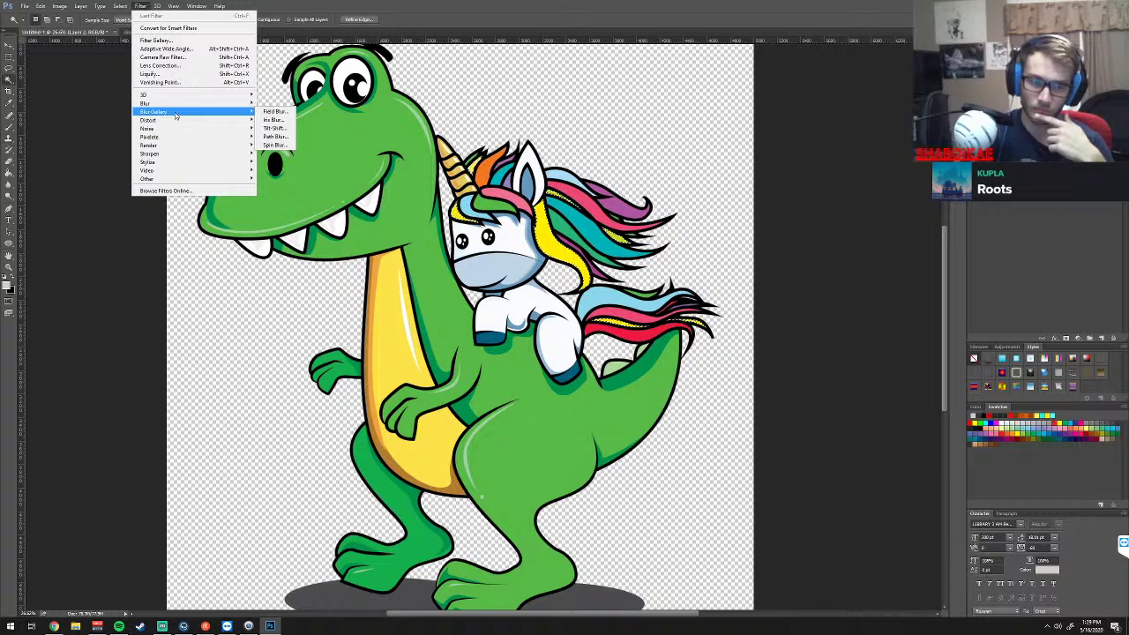
mouse_move(192, 162)
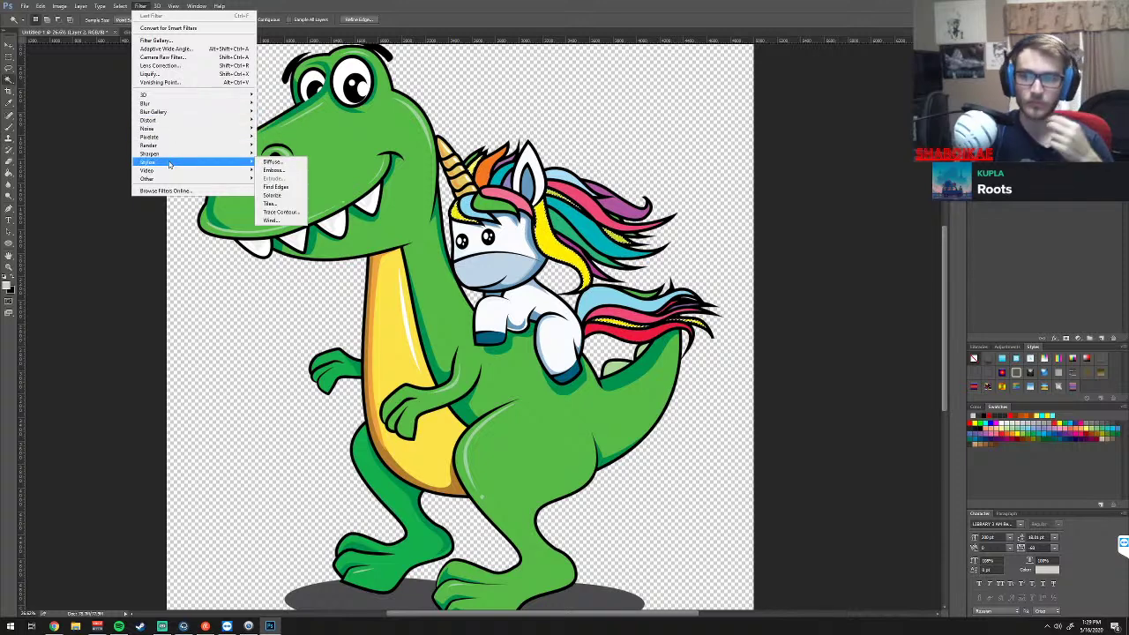
click(272, 204)
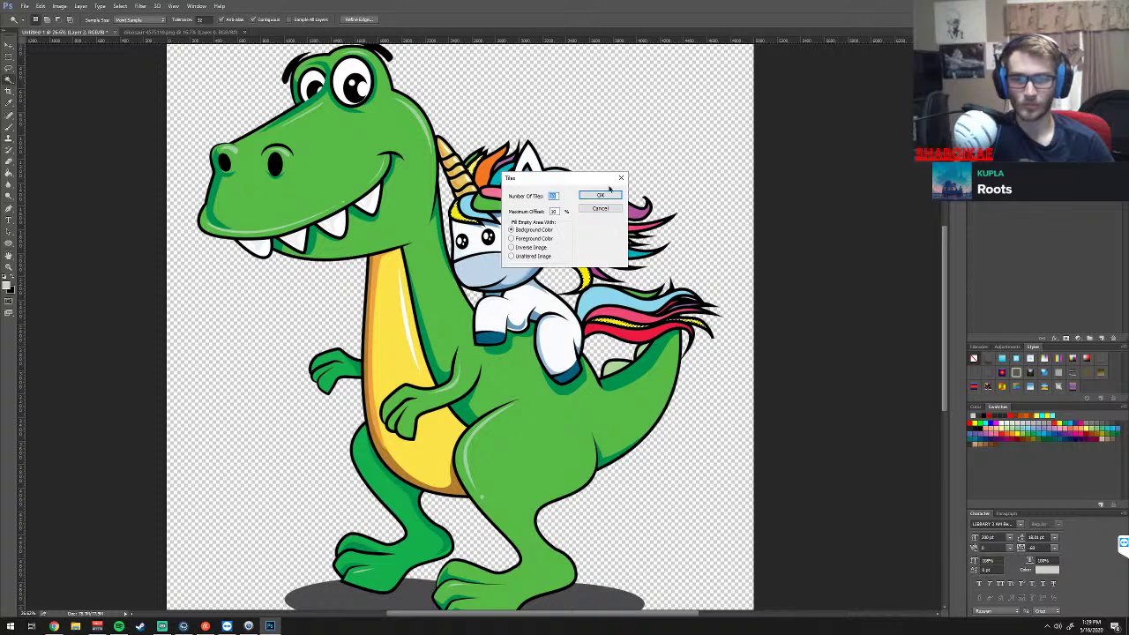
drag(574, 178, 690, 167)
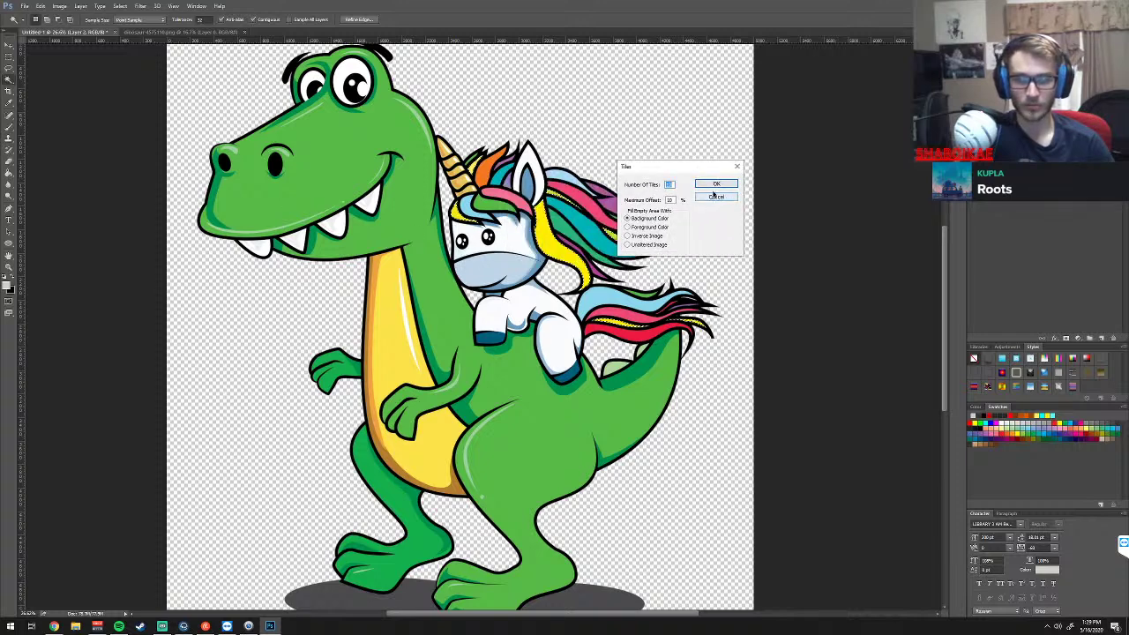
click(715, 184)
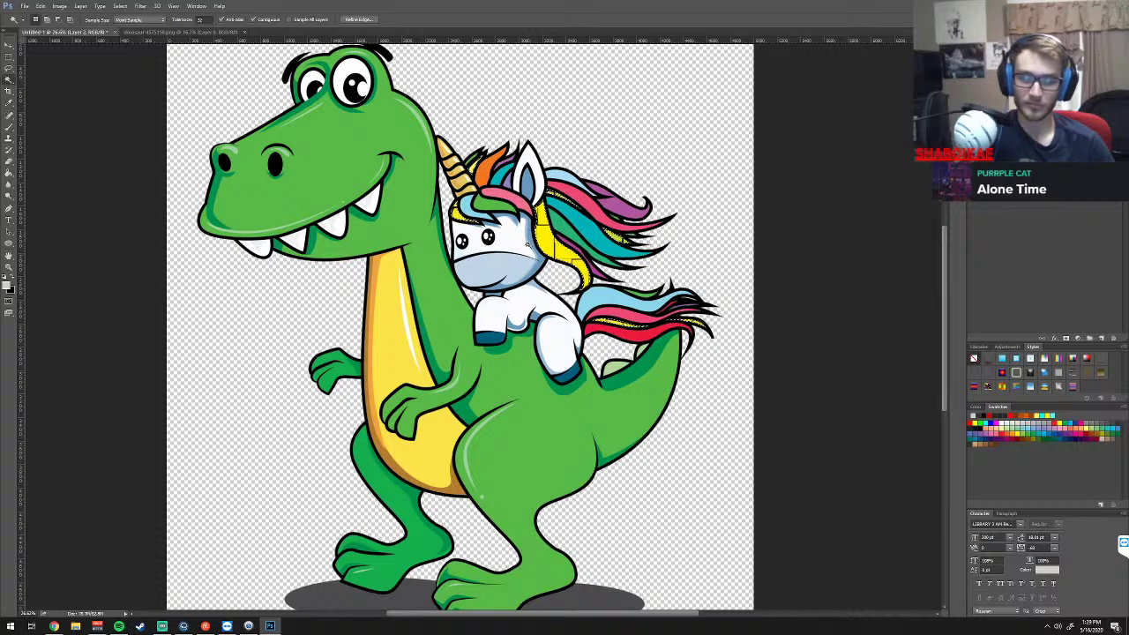
click(141, 7)
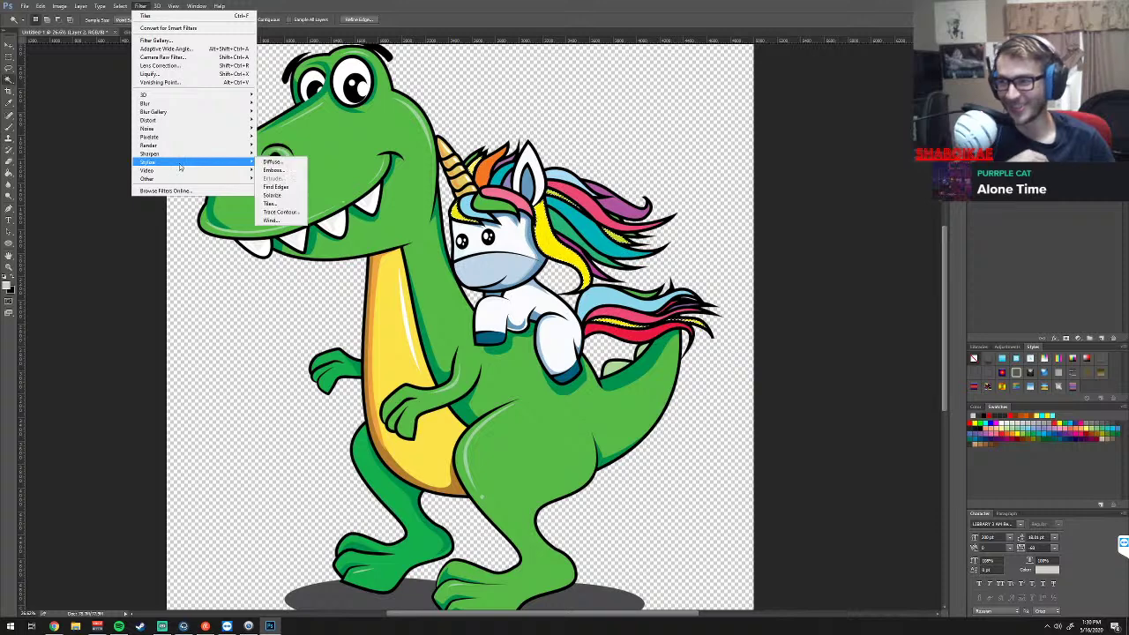
mouse_move(148, 162)
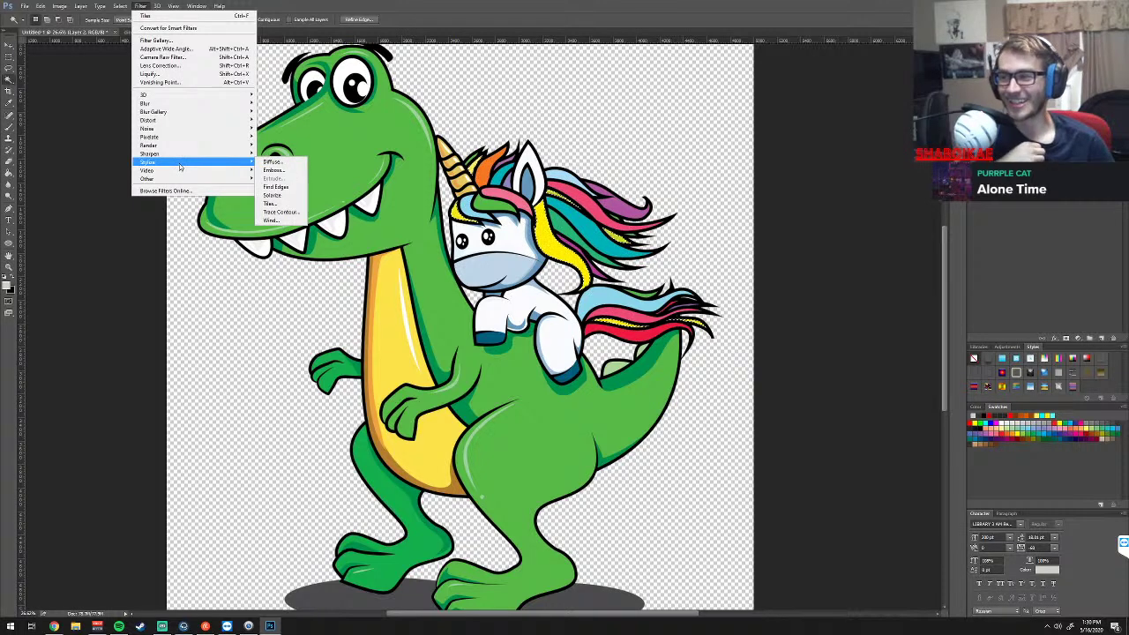
click(265, 165)
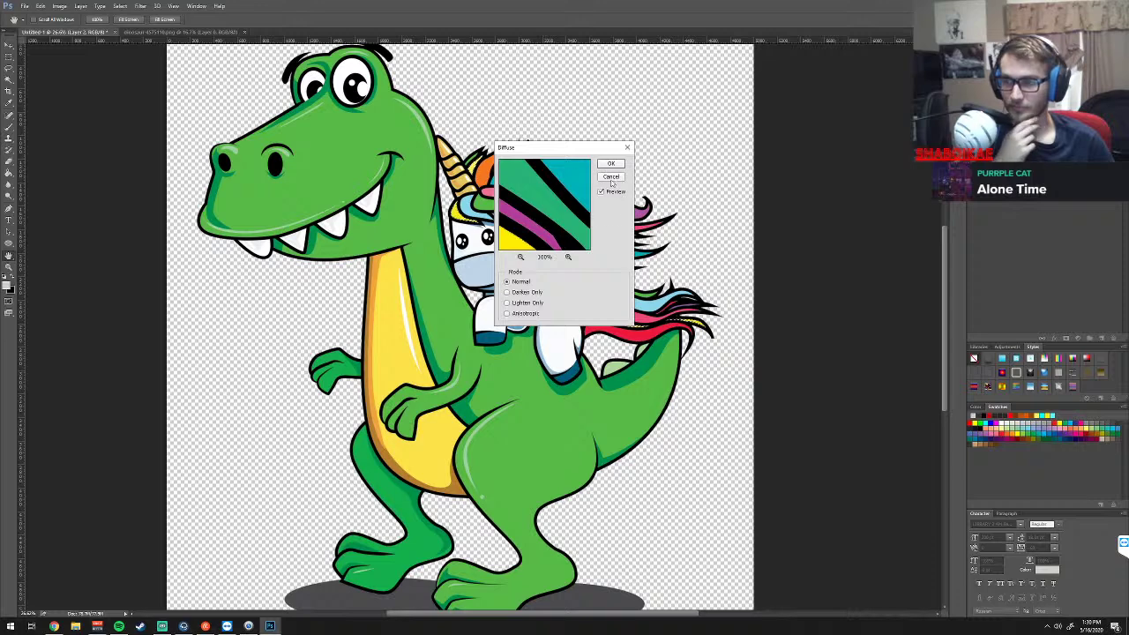
click(520, 257)
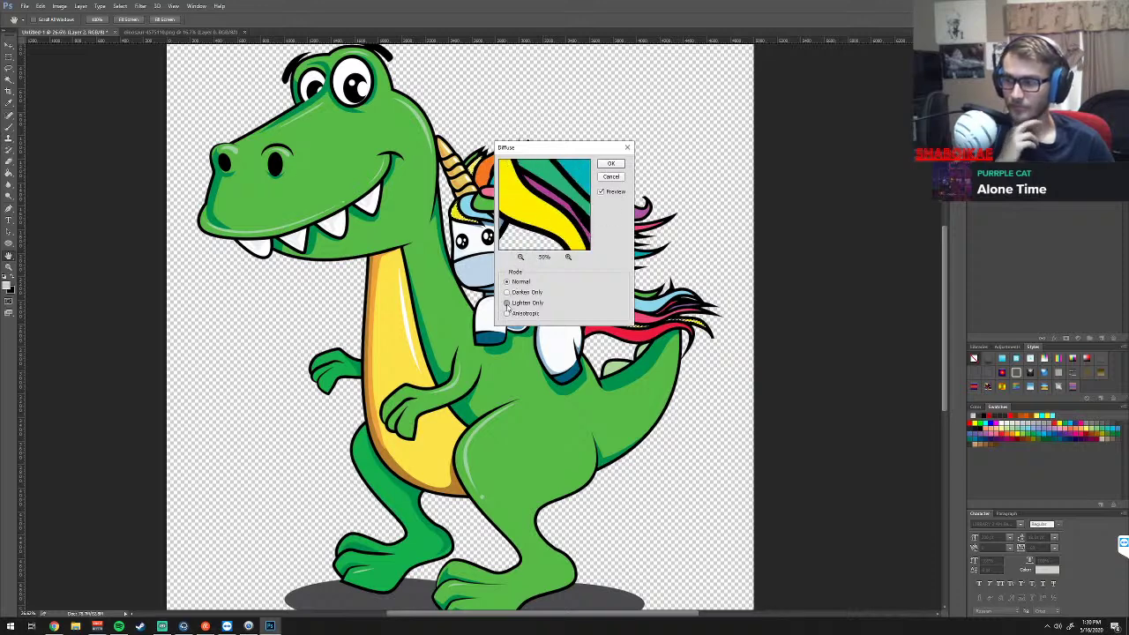
click(610, 163)
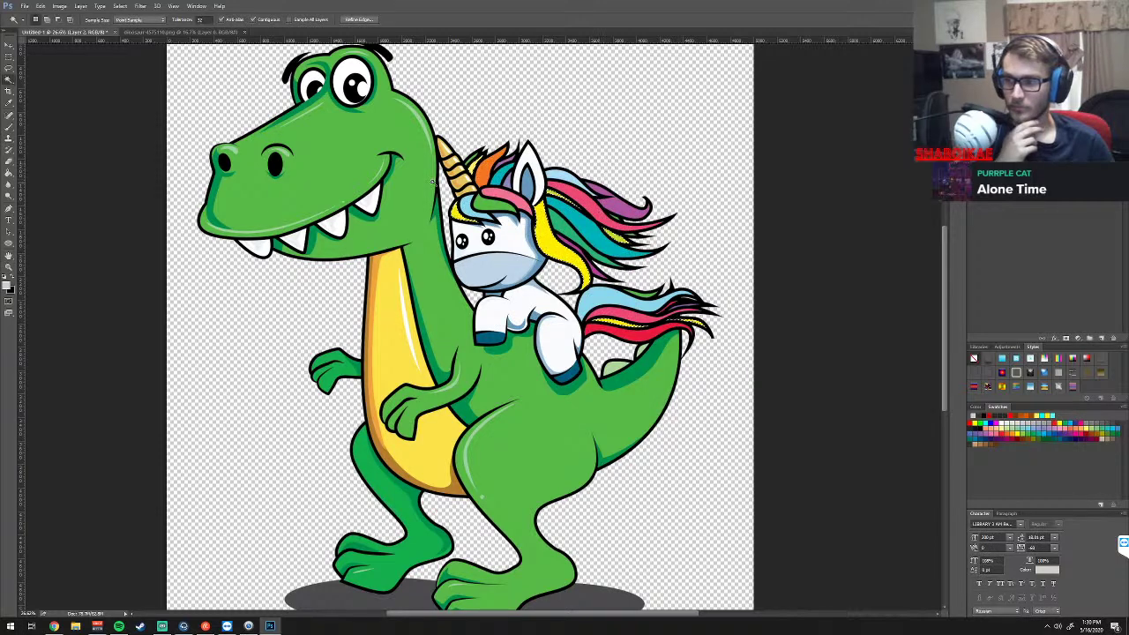
click(140, 6)
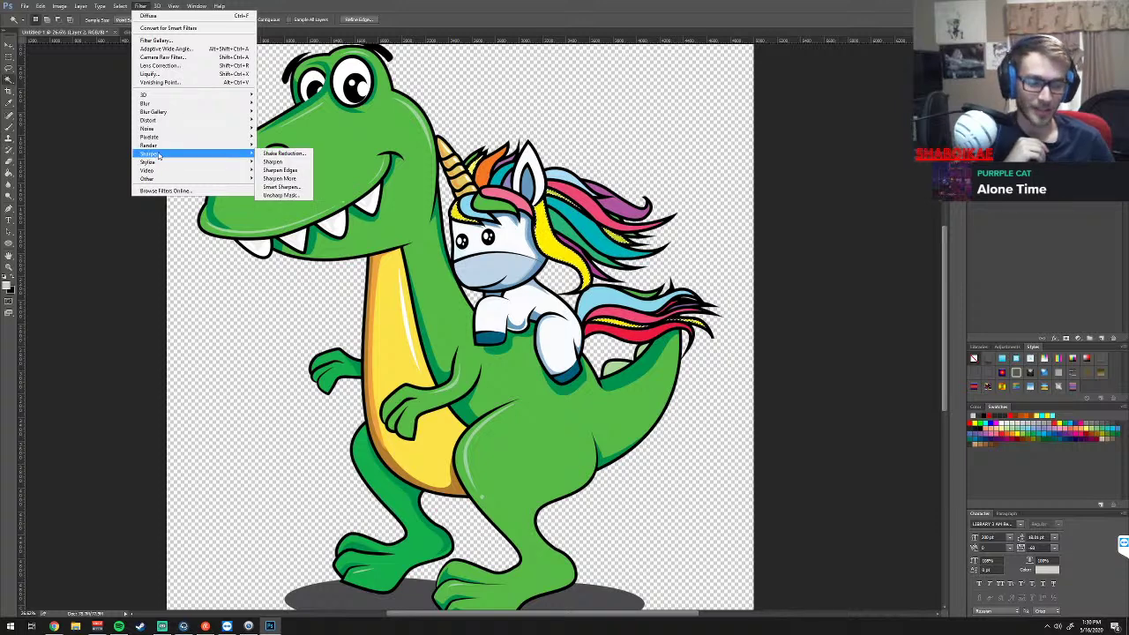
mouse_move(176, 145)
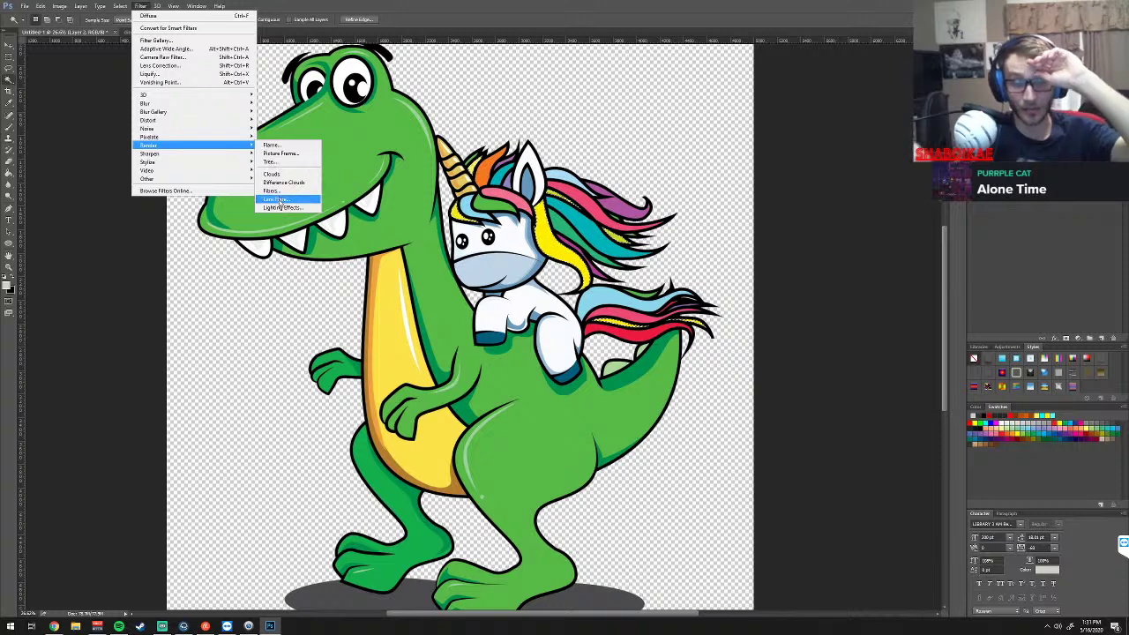
click(278, 200)
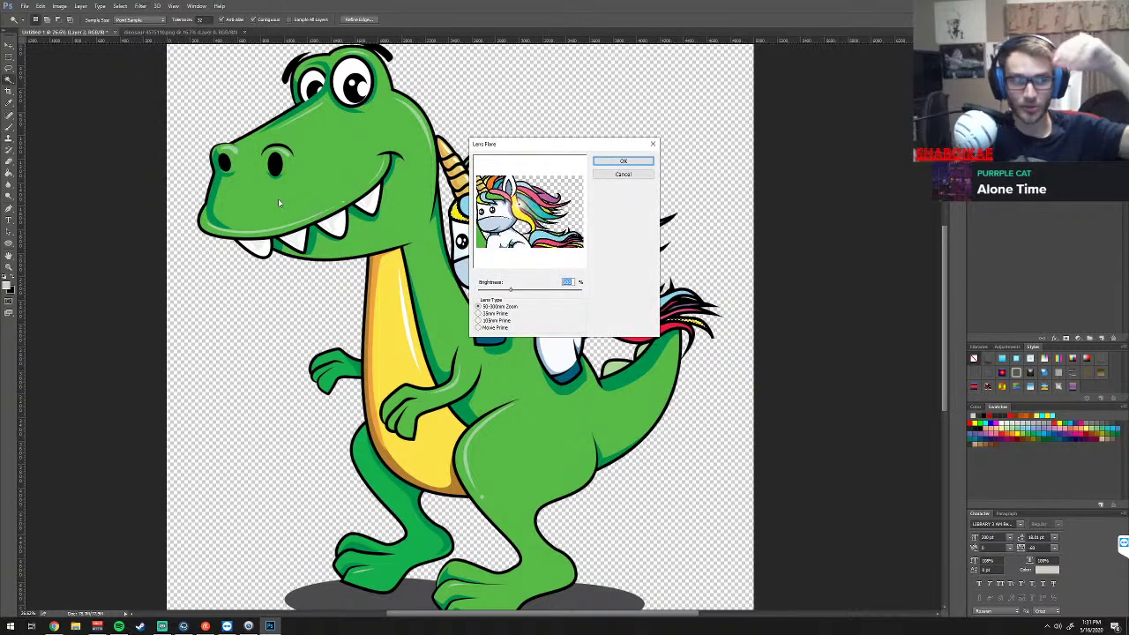
click(612, 162)
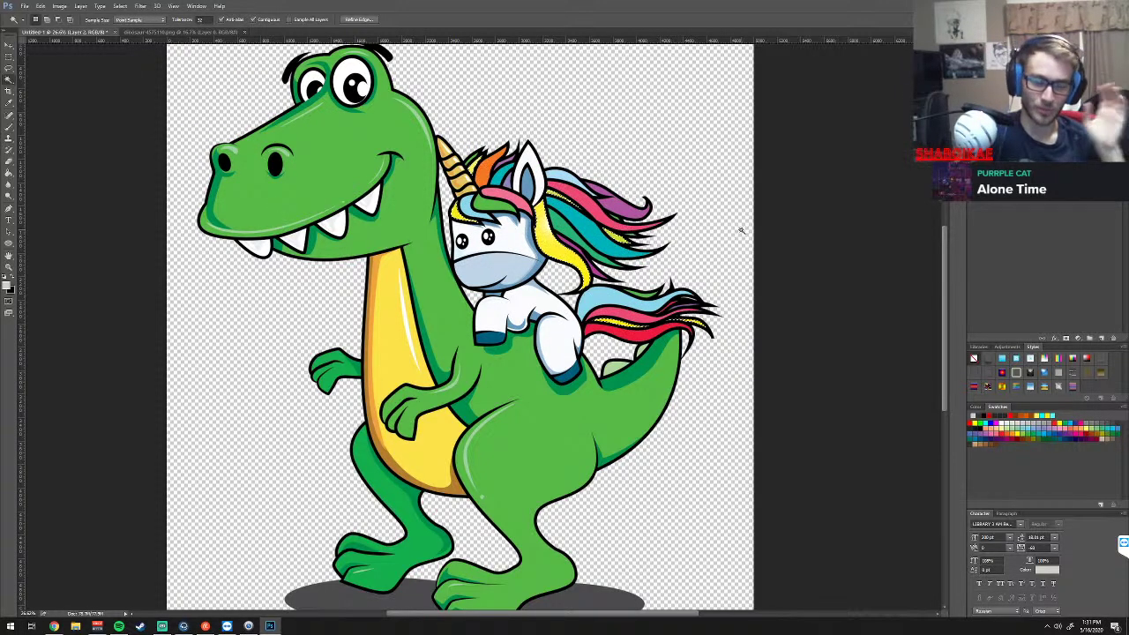
click(140, 6)
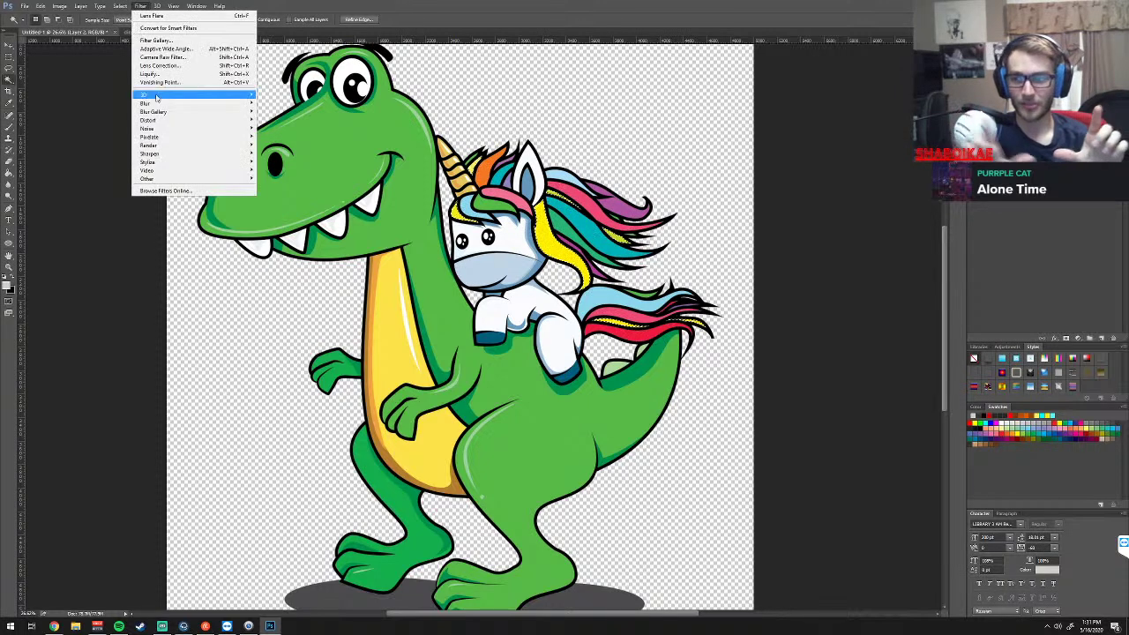
mouse_move(149, 137)
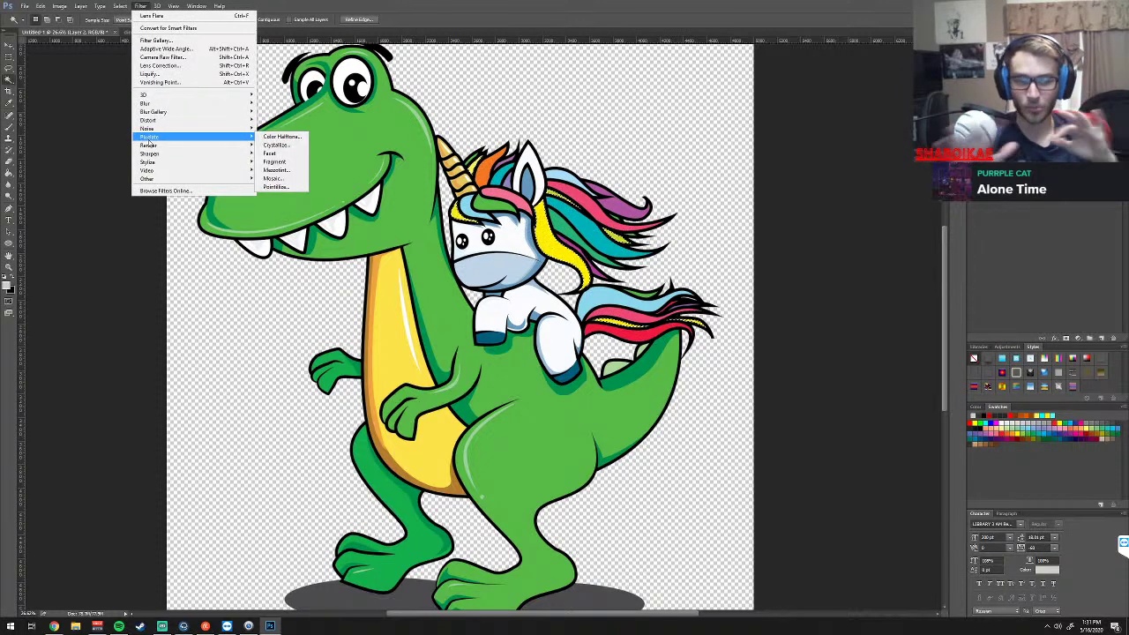
click(278, 144)
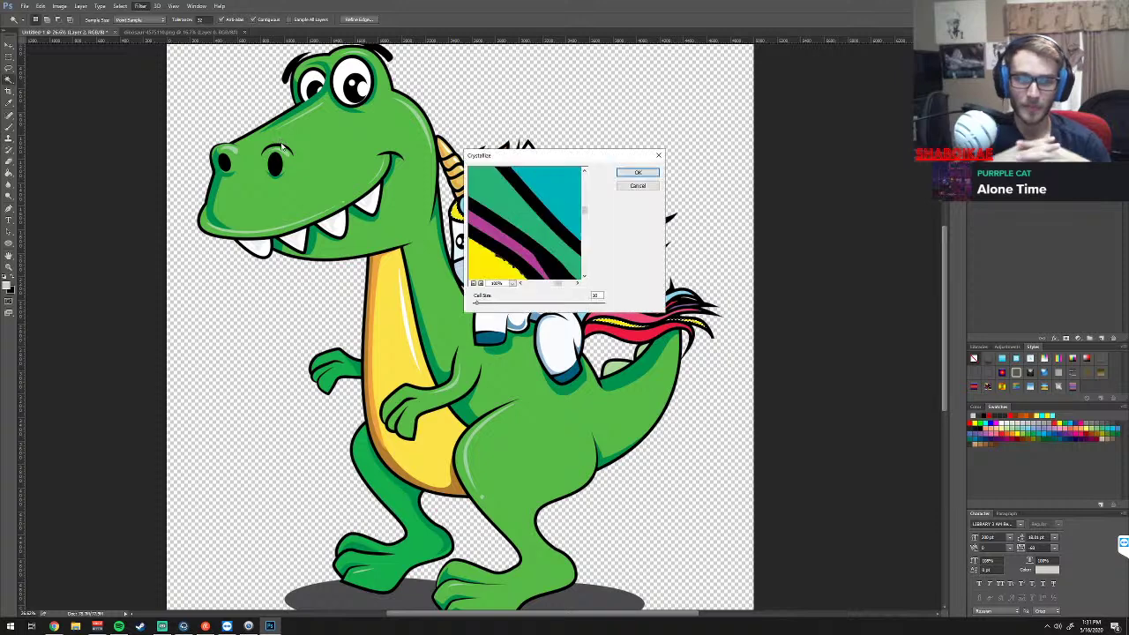
drag(559, 156, 681, 134)
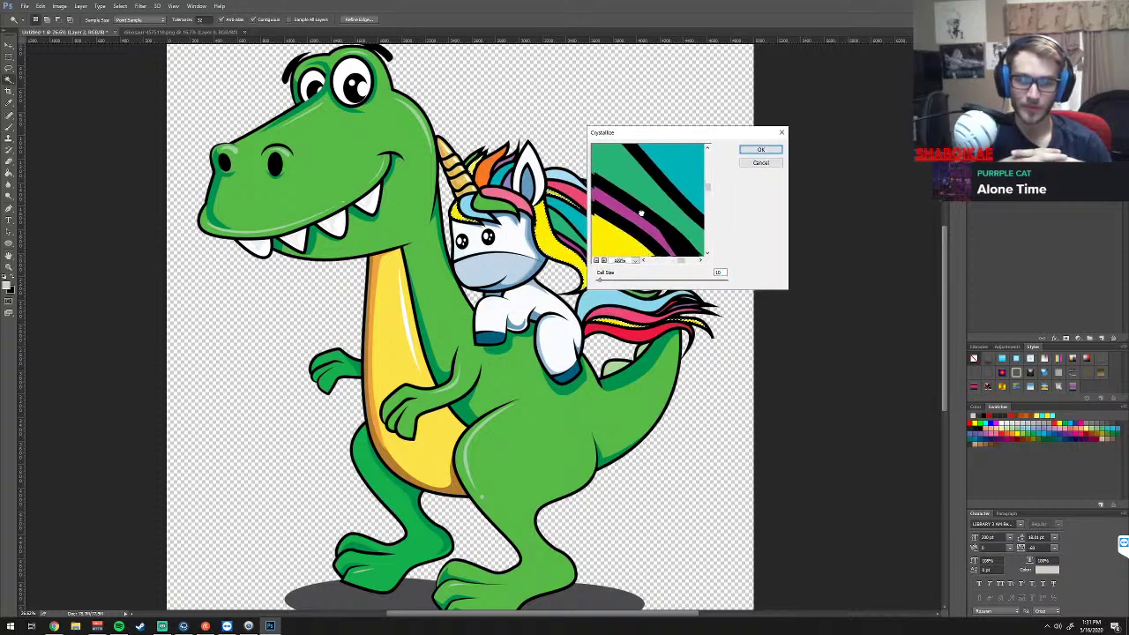
drag(666, 234, 670, 193)
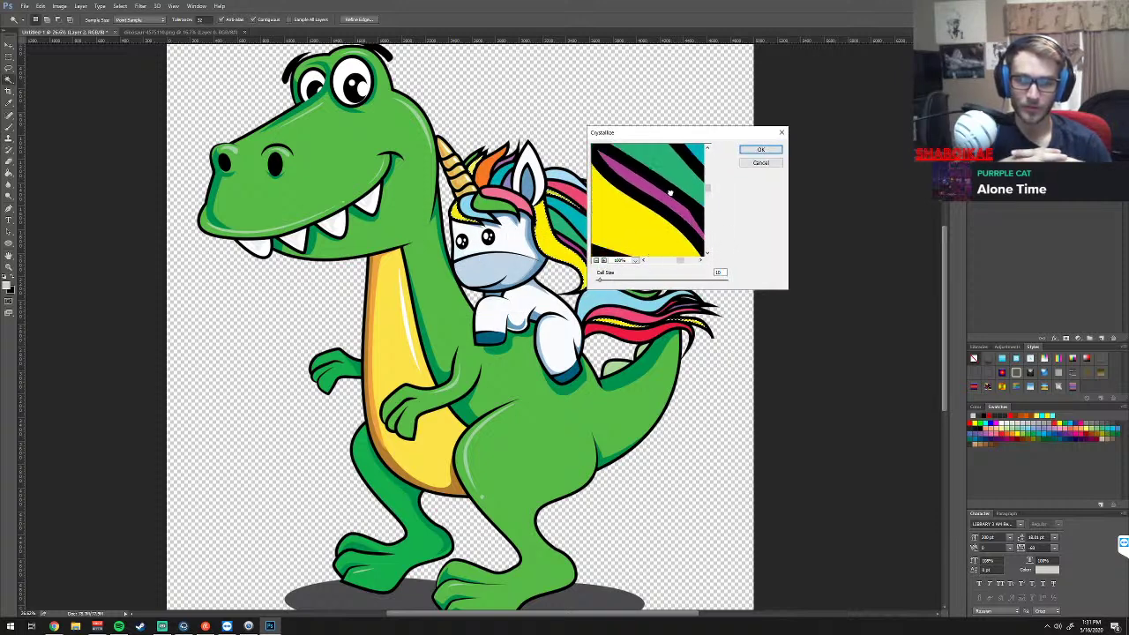
click(622, 280)
drag(622, 281, 636, 280)
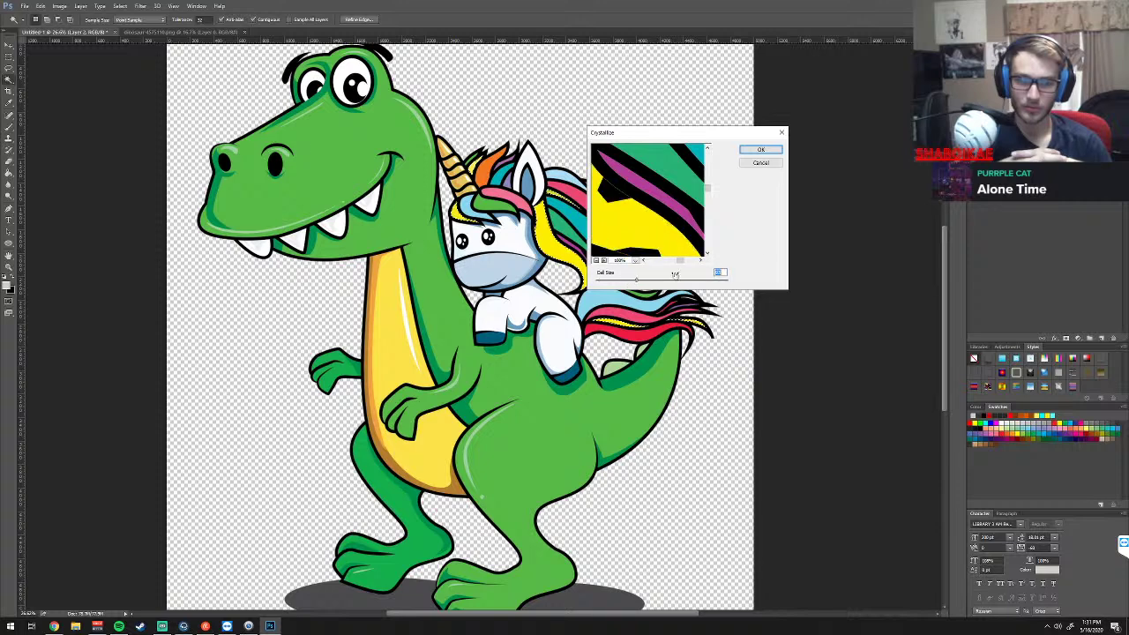
click(759, 150)
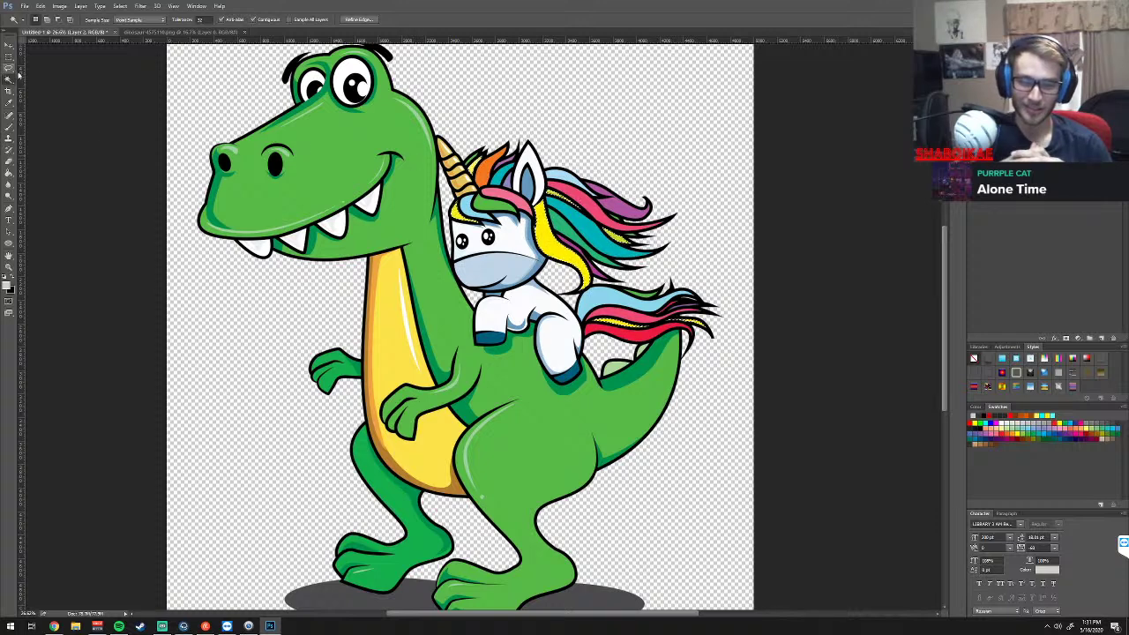
Magic Wand-select the dinosaur's green body, including its front leg and foot
click(309, 137)
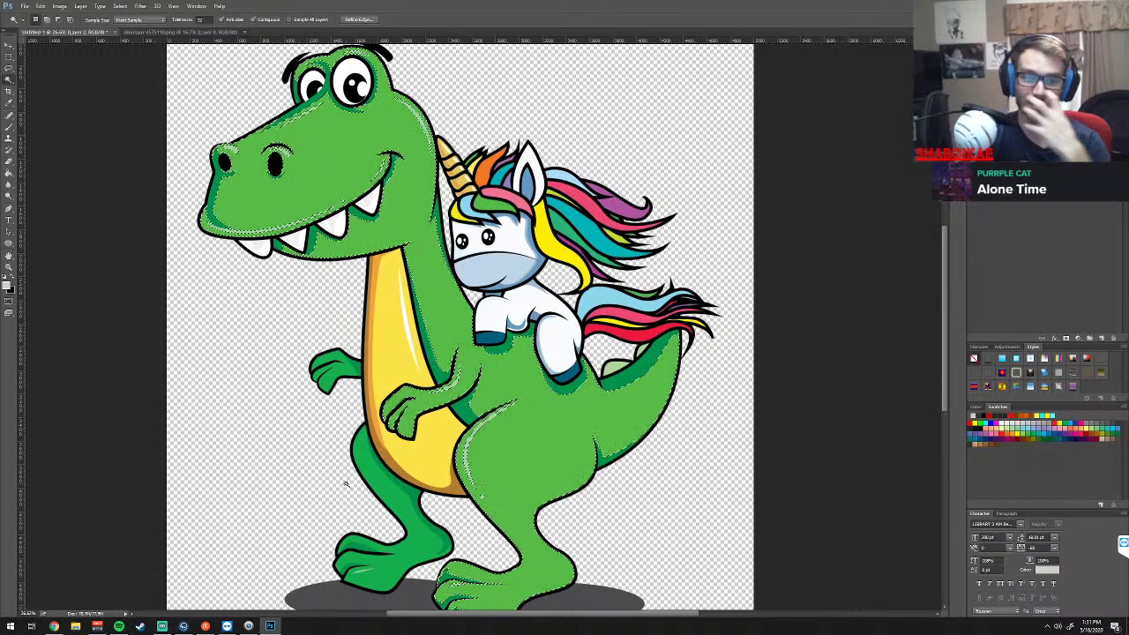
click(386, 493)
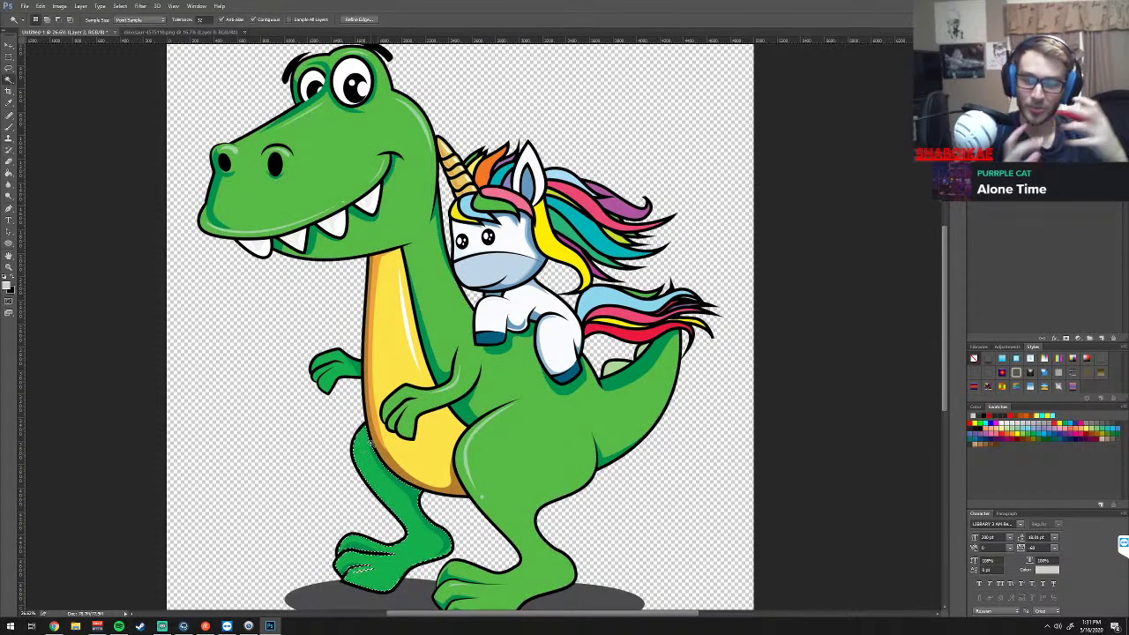
click(550, 444)
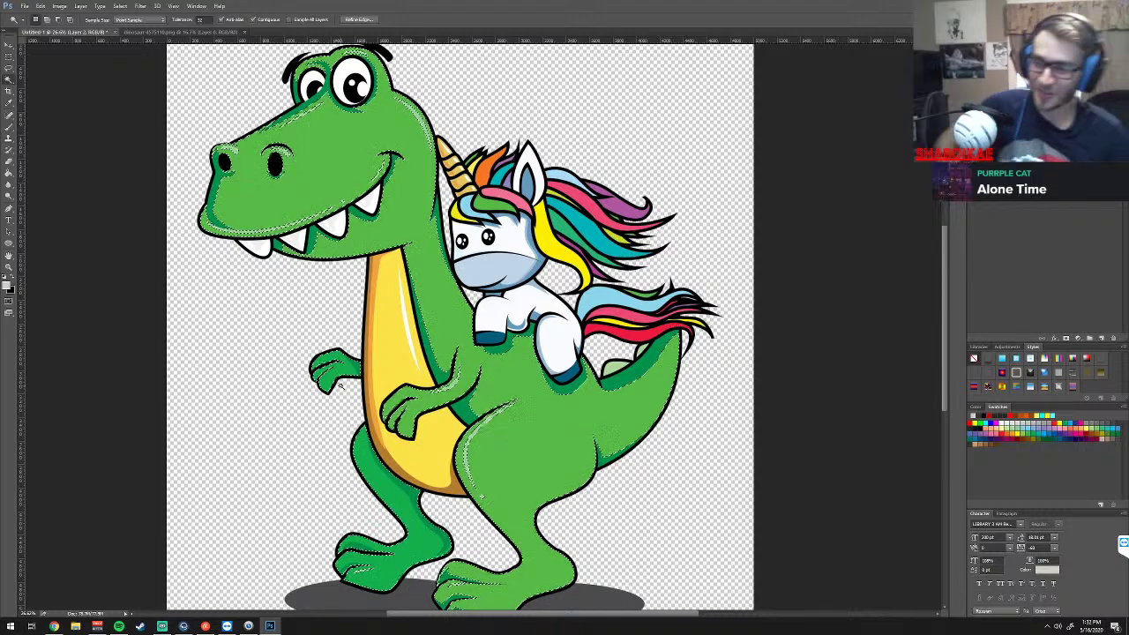
Apply a trial Pixelate > Mosaic filter, deselect, then revert it in History
click(140, 7)
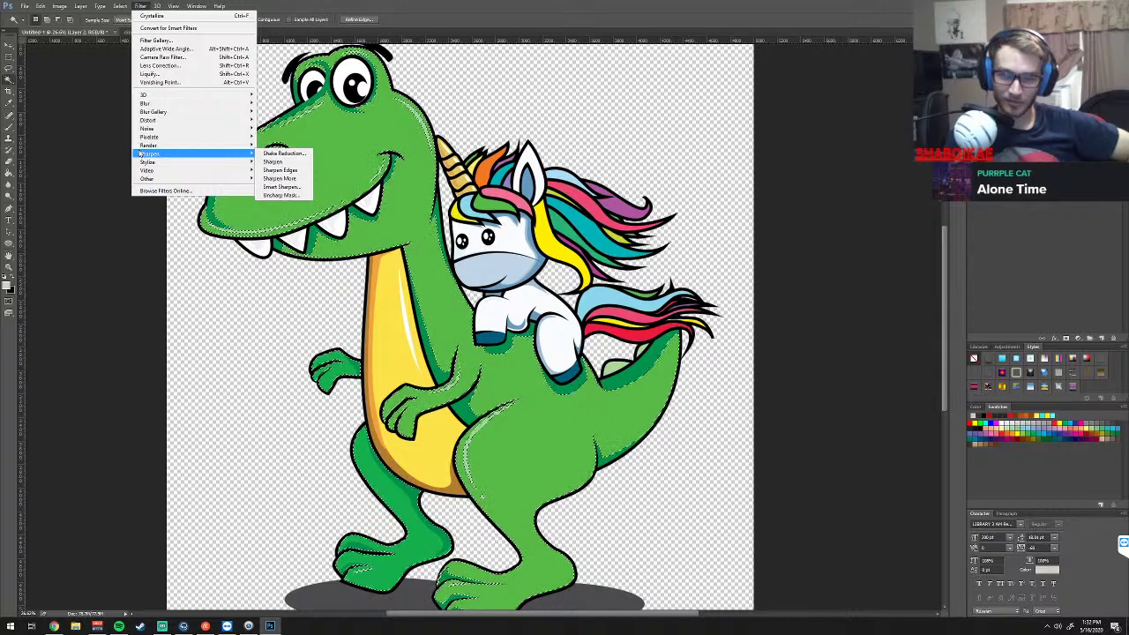
mouse_move(176, 137)
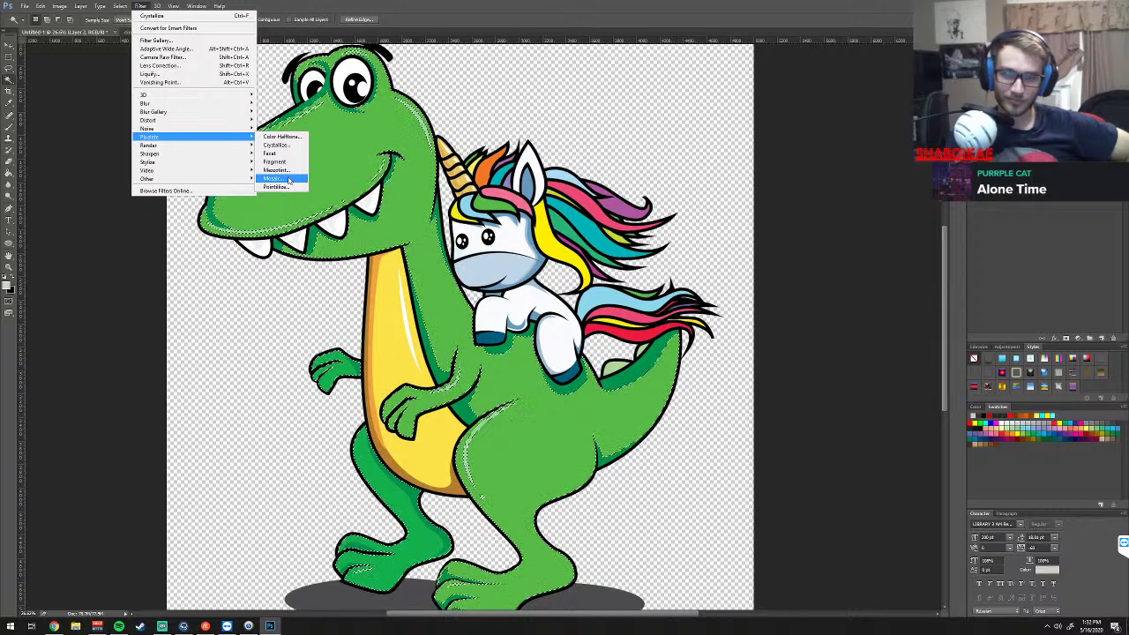
click(288, 180)
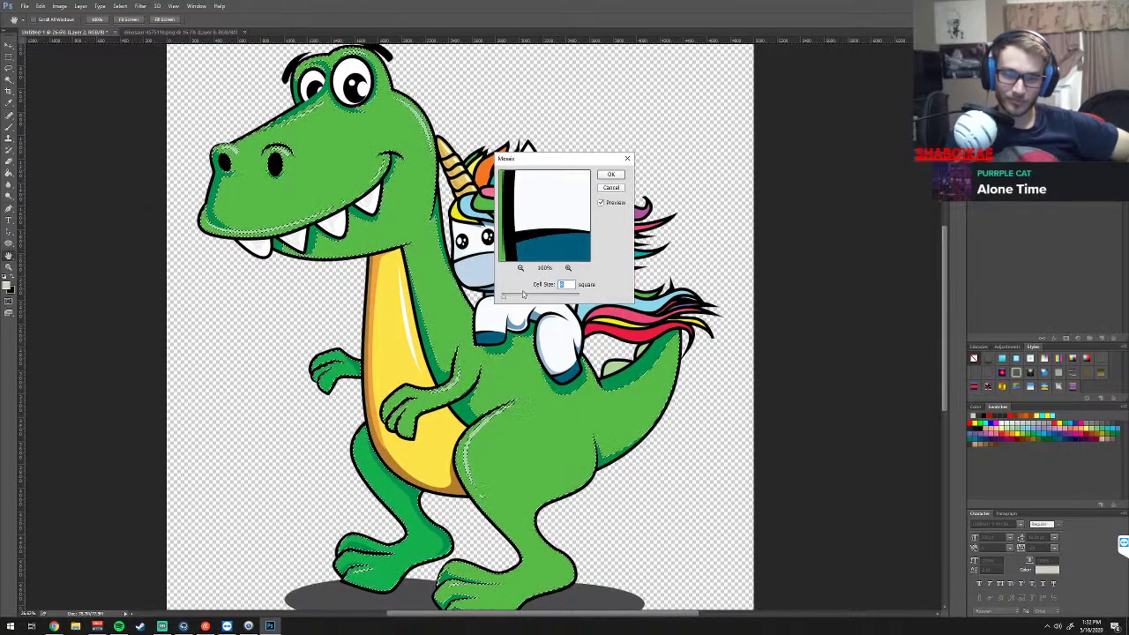
drag(525, 243, 551, 236)
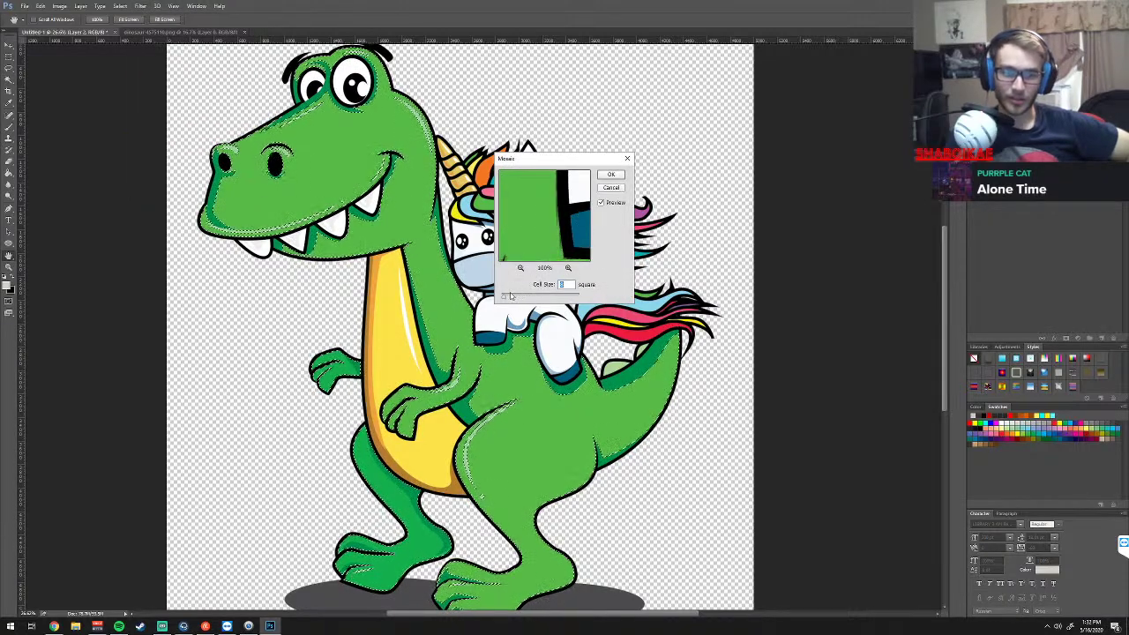
drag(510, 297, 566, 301)
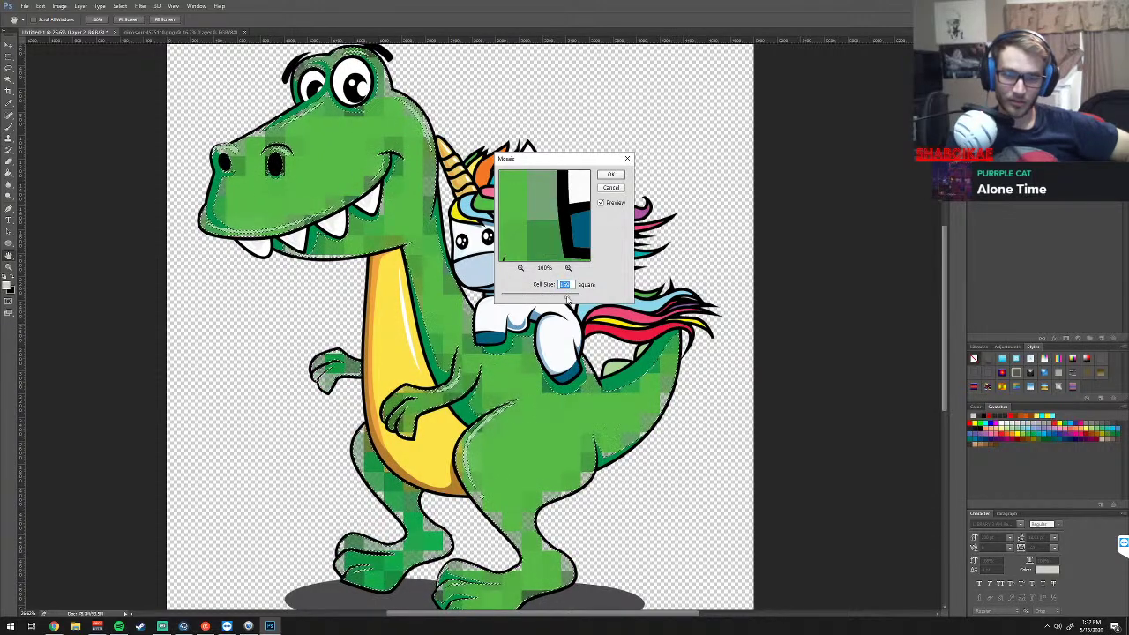
drag(567, 300, 552, 298)
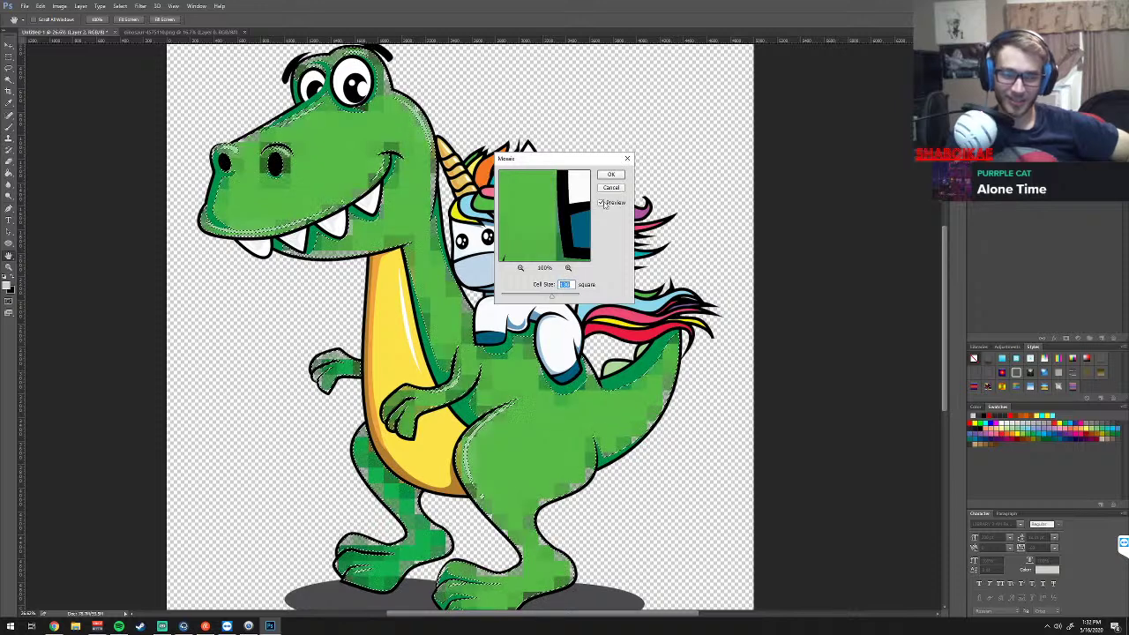
click(611, 175)
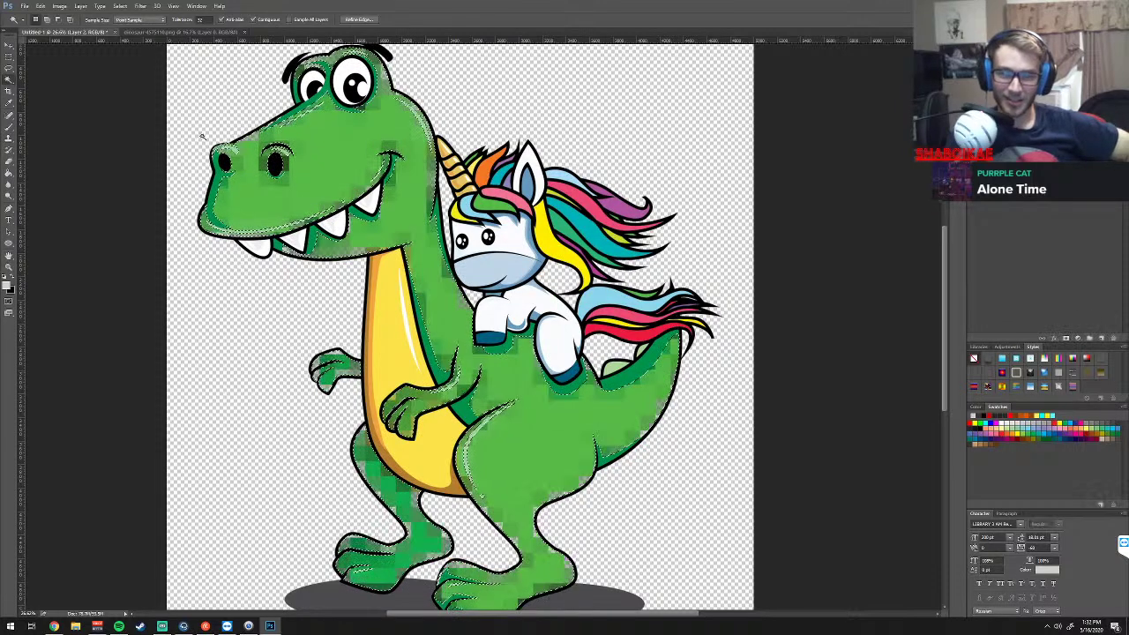
key(ctrl+d)
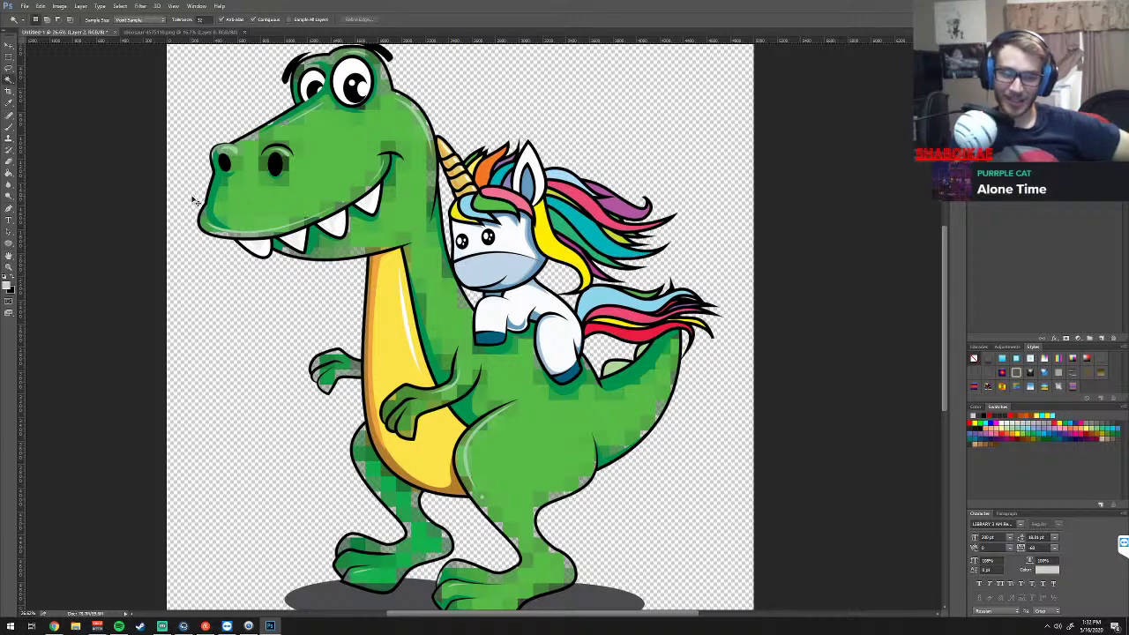
click(194, 201)
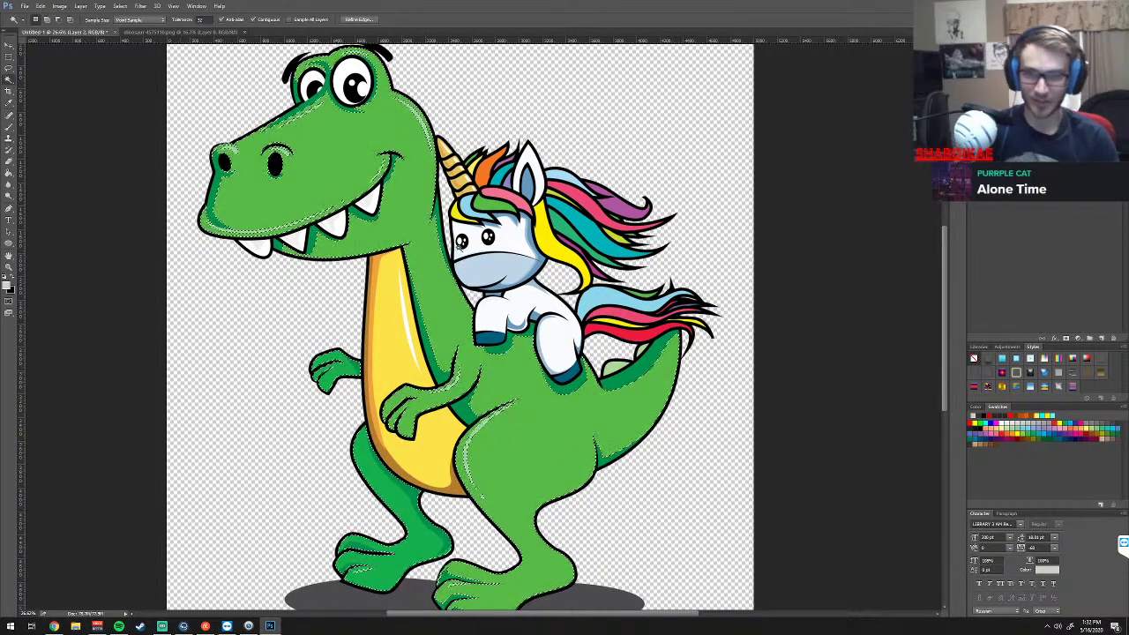
Magic Wand-select the unicorn's pale muzzle, zoom in, and open the Noise filter list
click(510, 267)
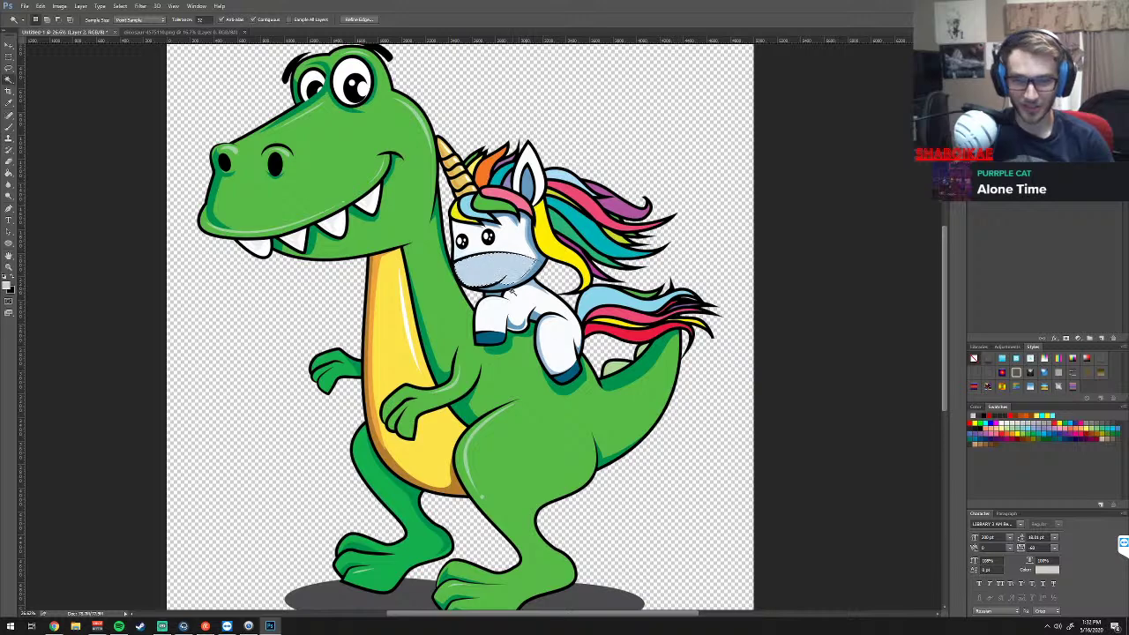
scroll(511, 280, up, 1)
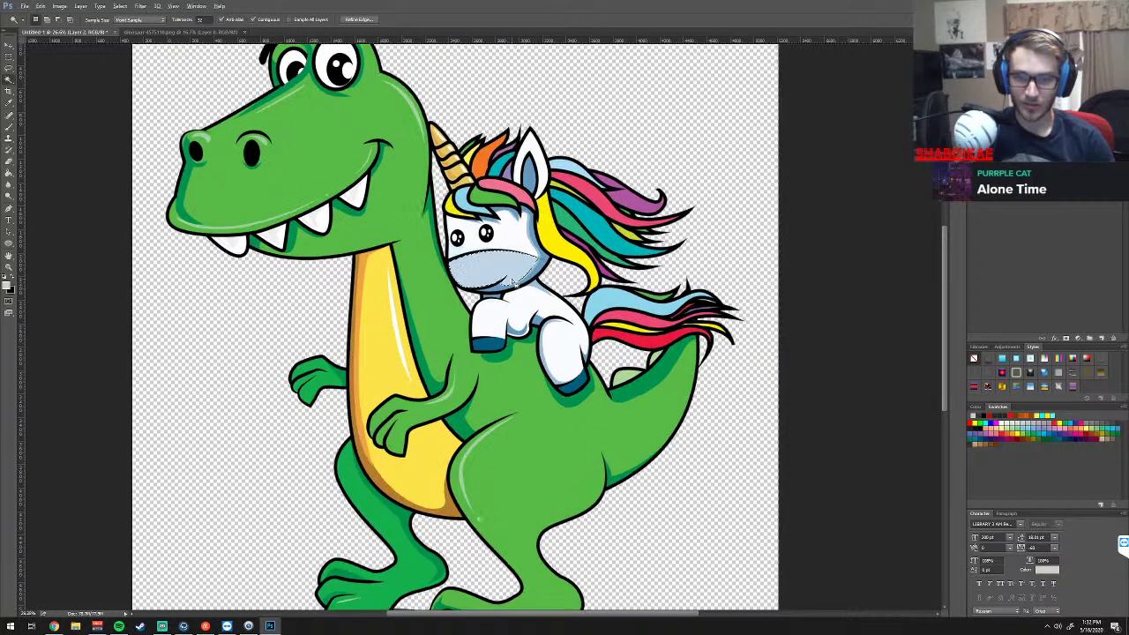
scroll(512, 283, up, 1)
scroll(511, 281, up, 1)
scroll(529, 276, up, 1)
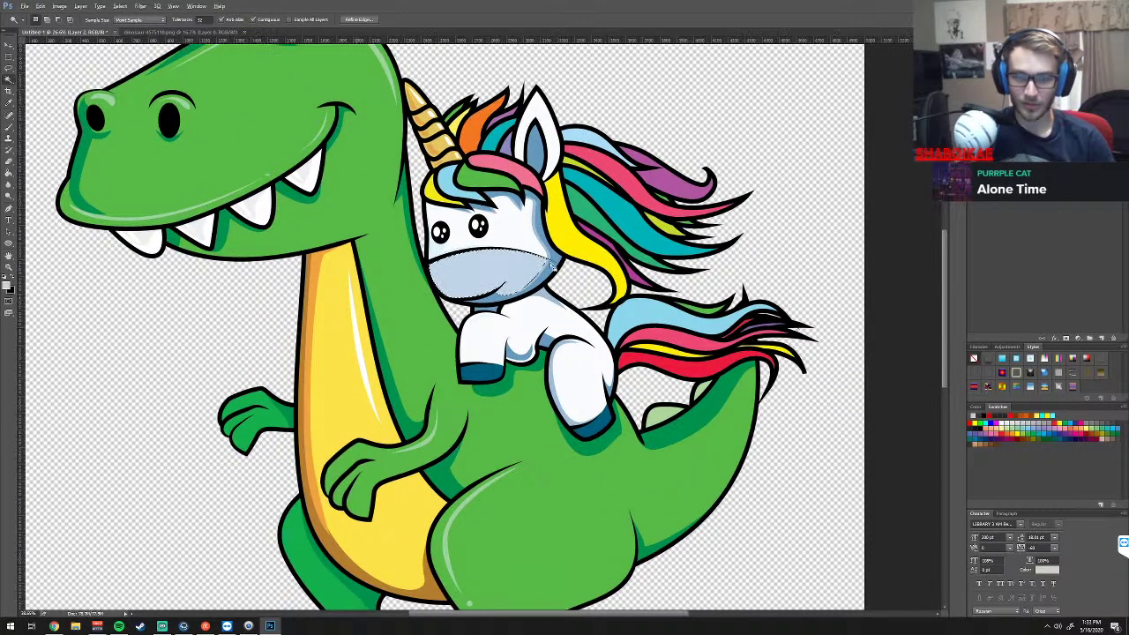
key(shift)
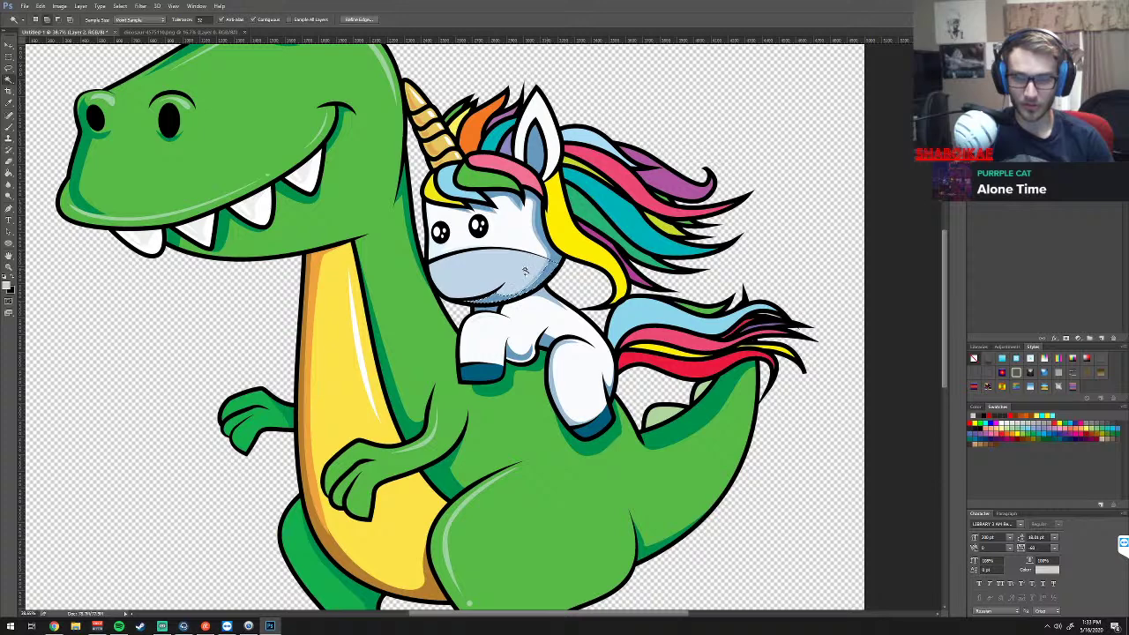
key(shift)
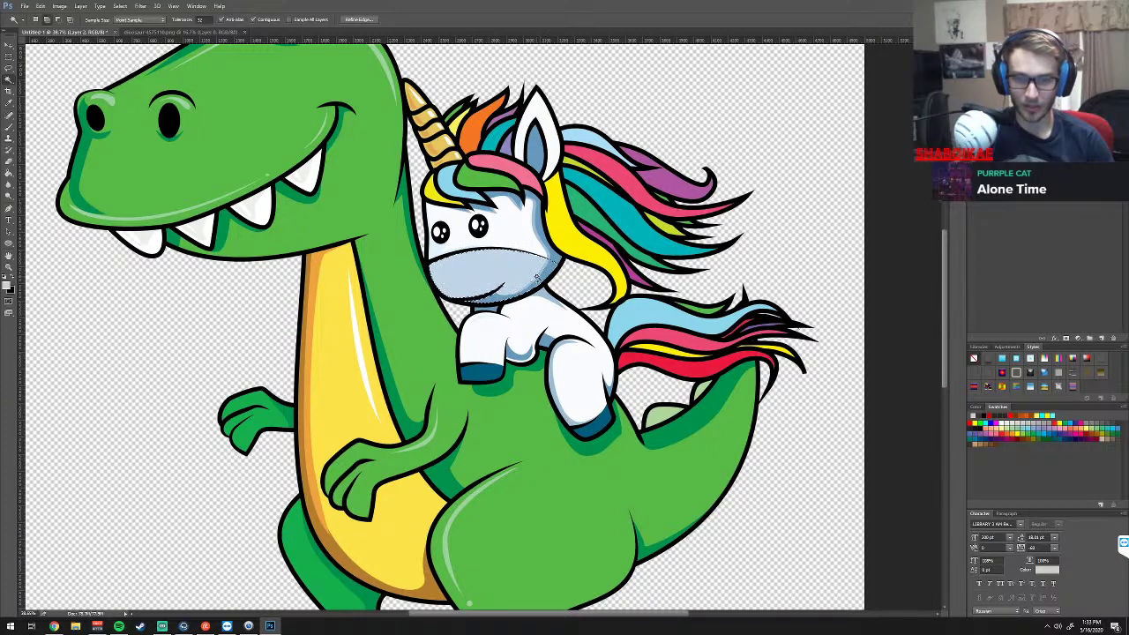
key(shift)
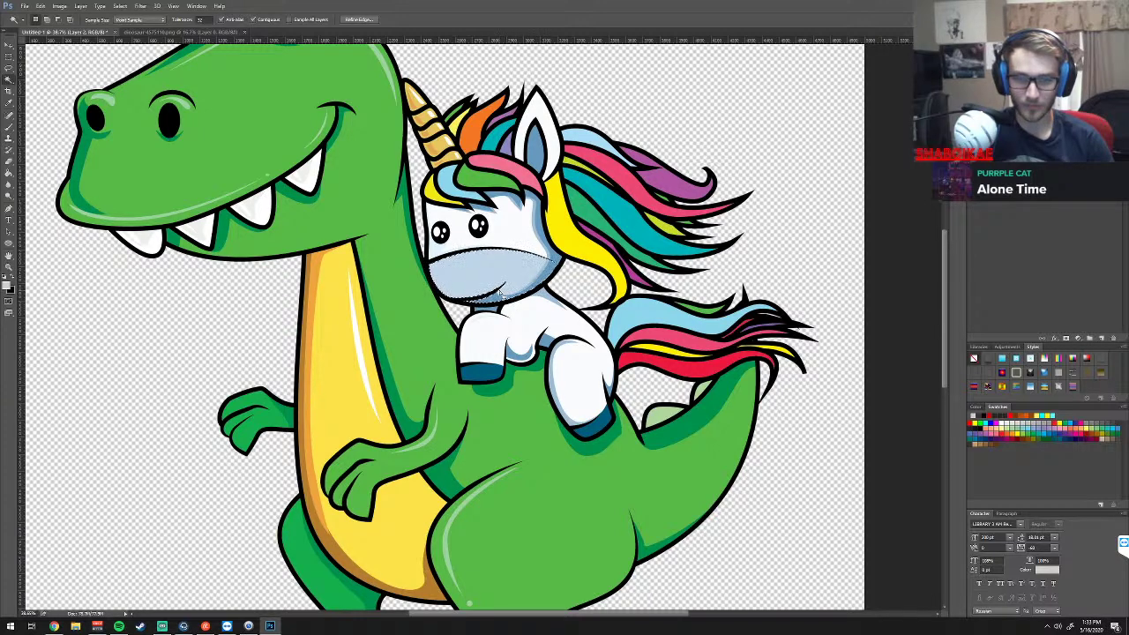
click(119, 6)
mouse_move(141, 6)
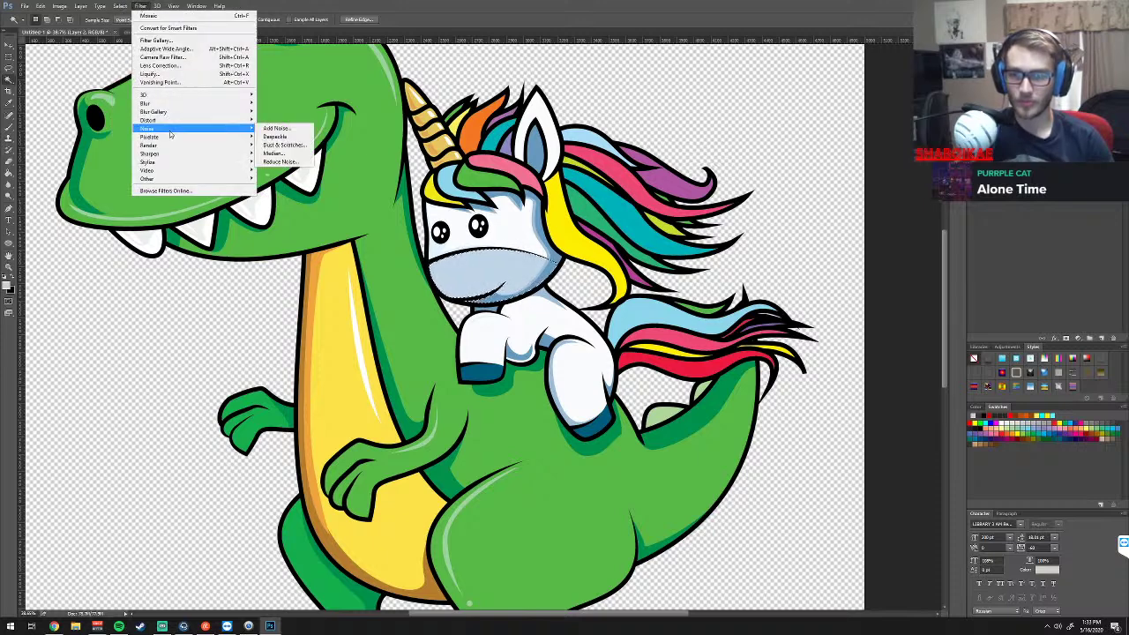
mouse_move(147, 128)
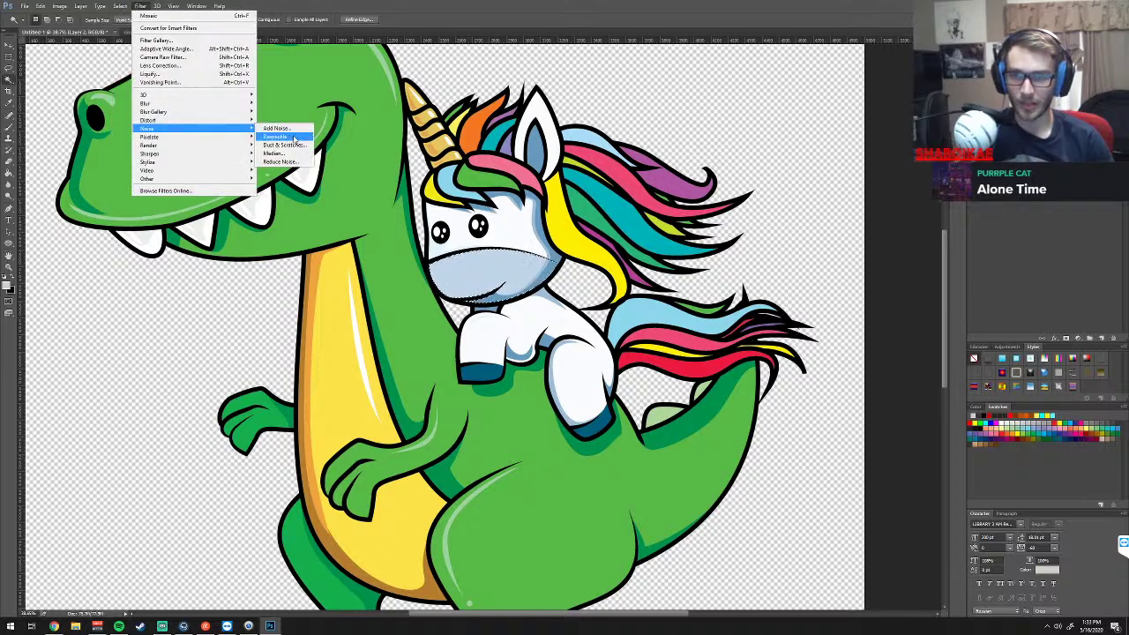
Apply Dust & Scratches to the muzzle with the Threshold raised to 55
click(301, 145)
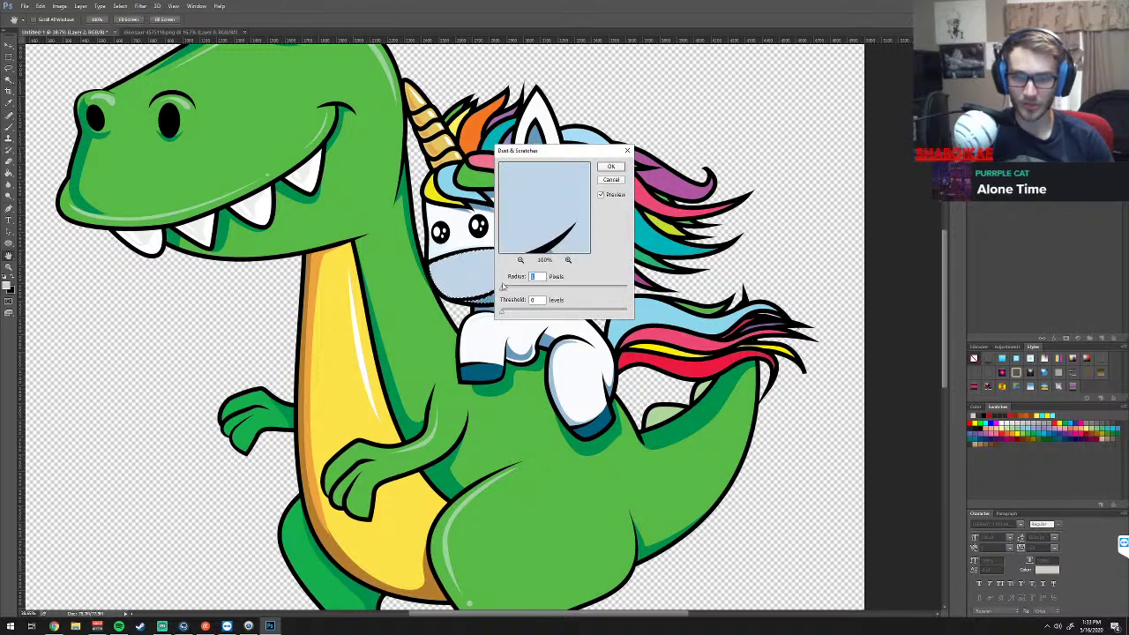
drag(530, 150, 707, 160)
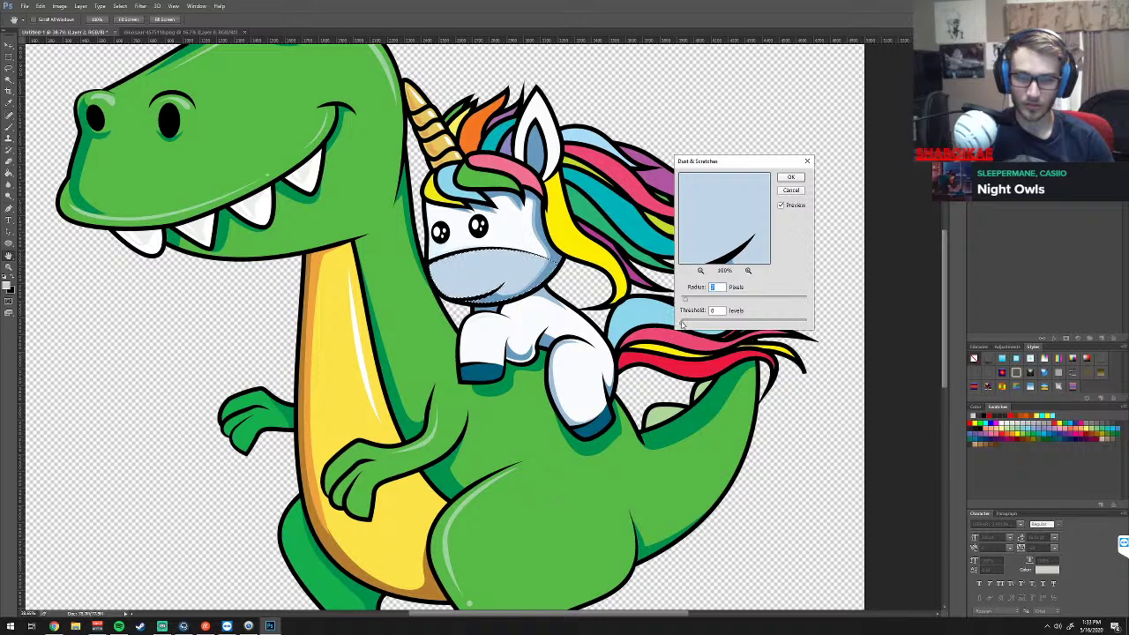
click(685, 323)
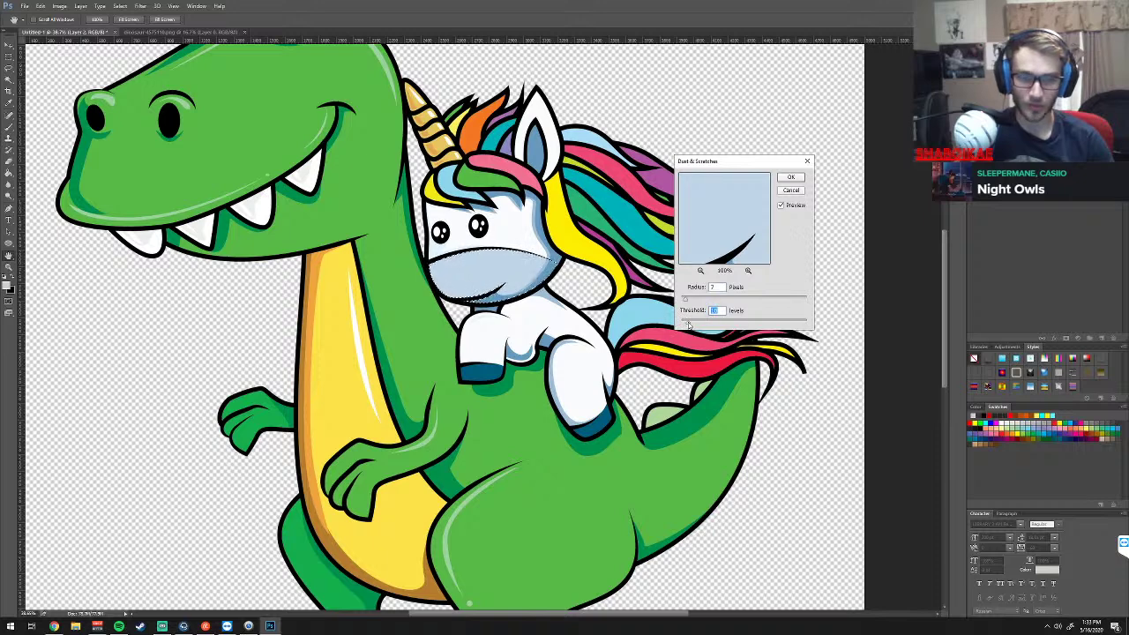
mouse_move(689, 325)
mouse_down()
mouse_move(721, 324)
mouse_move(744, 303)
mouse_up()
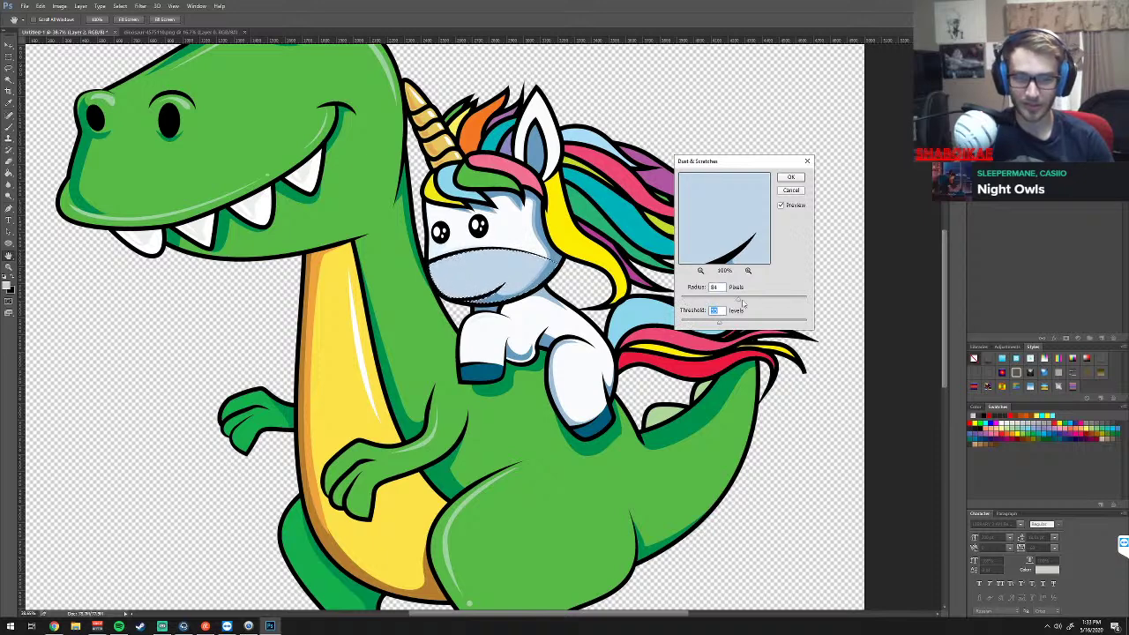
click(794, 182)
key(w)
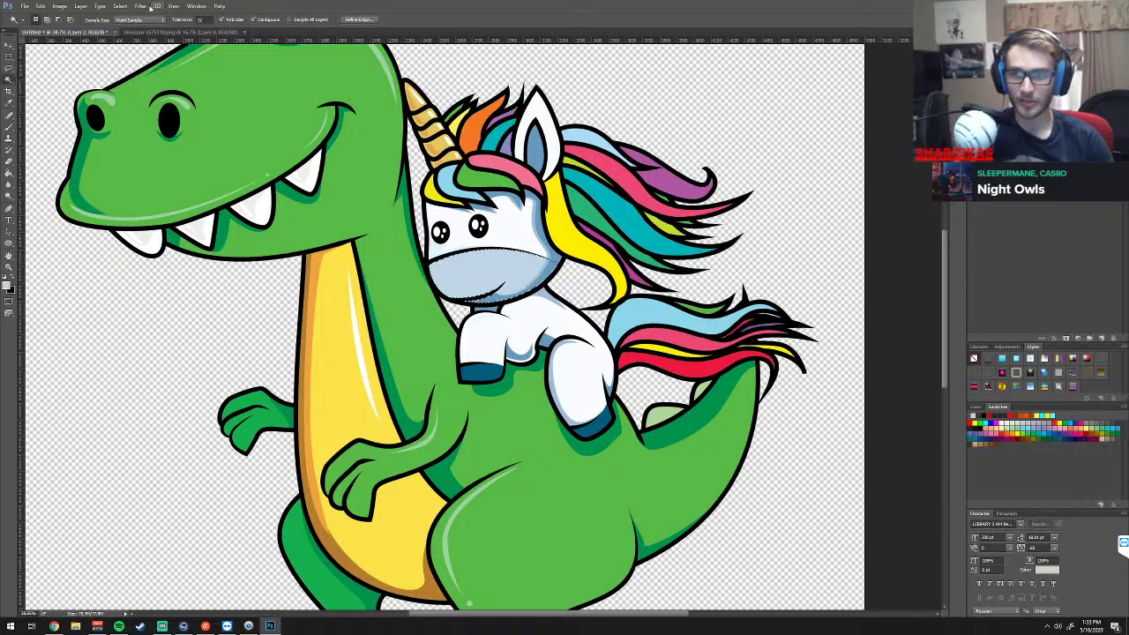
Try Add Noise at a stronger amount with Gaussian and Monochromatic, then revert to Uniform
click(140, 6)
mouse_move(177, 128)
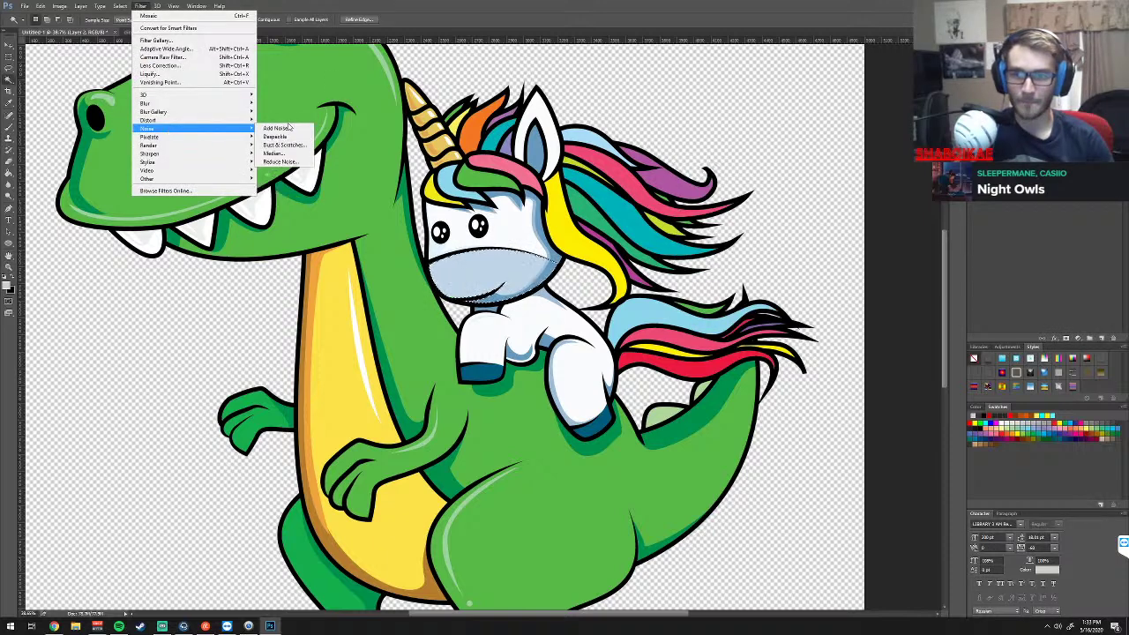
click(278, 130)
drag(554, 143, 685, 160)
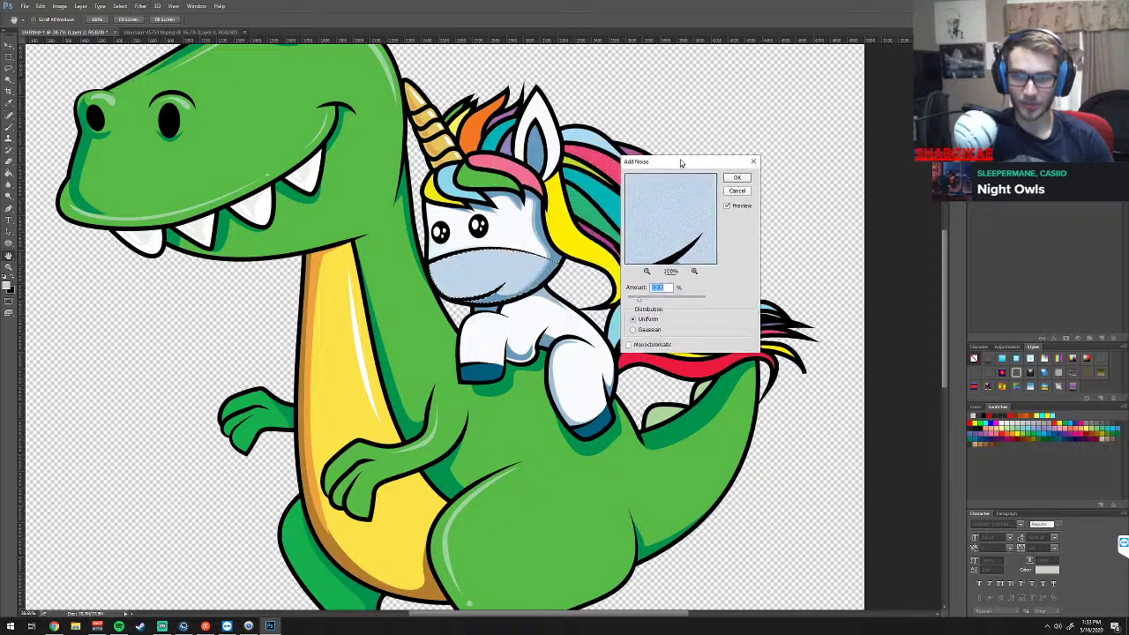
drag(646, 300, 668, 301)
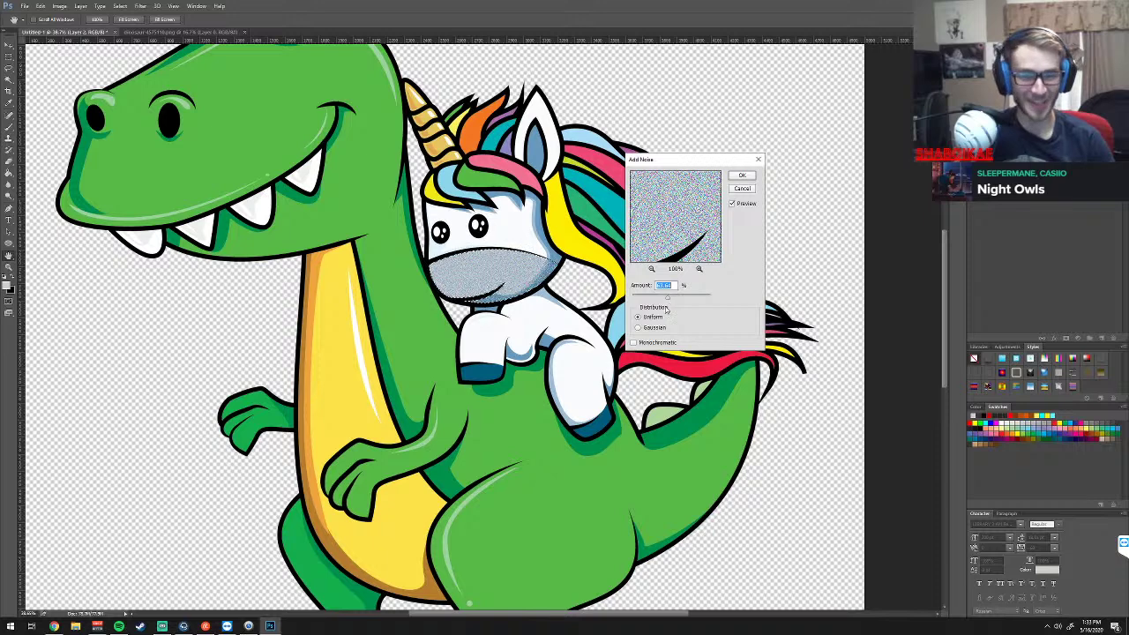
click(651, 327)
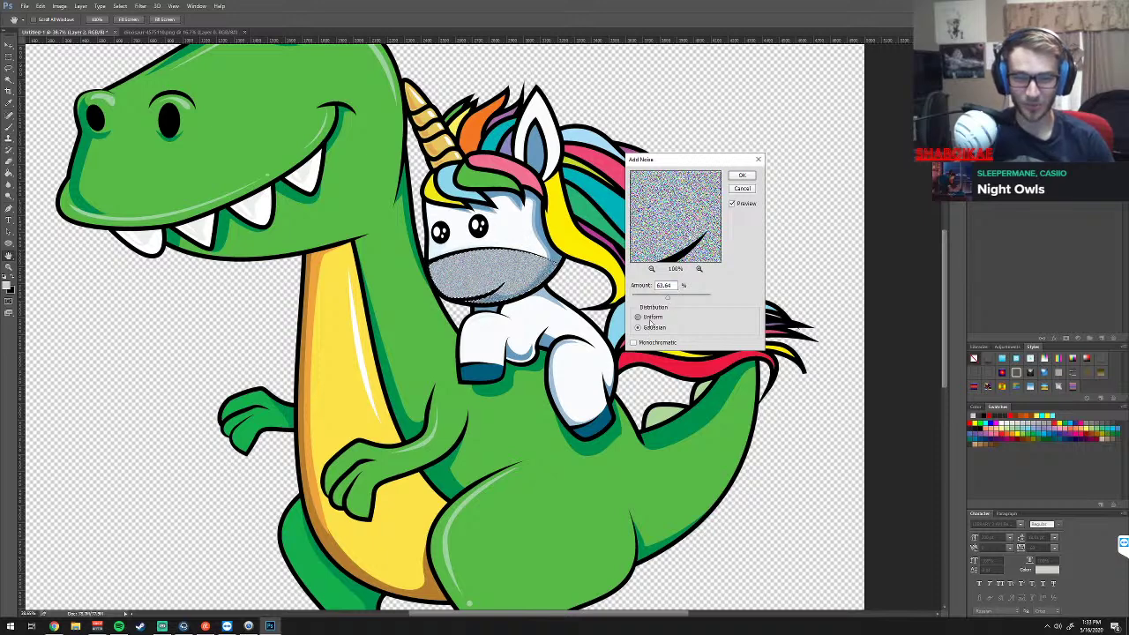
click(650, 317)
click(655, 342)
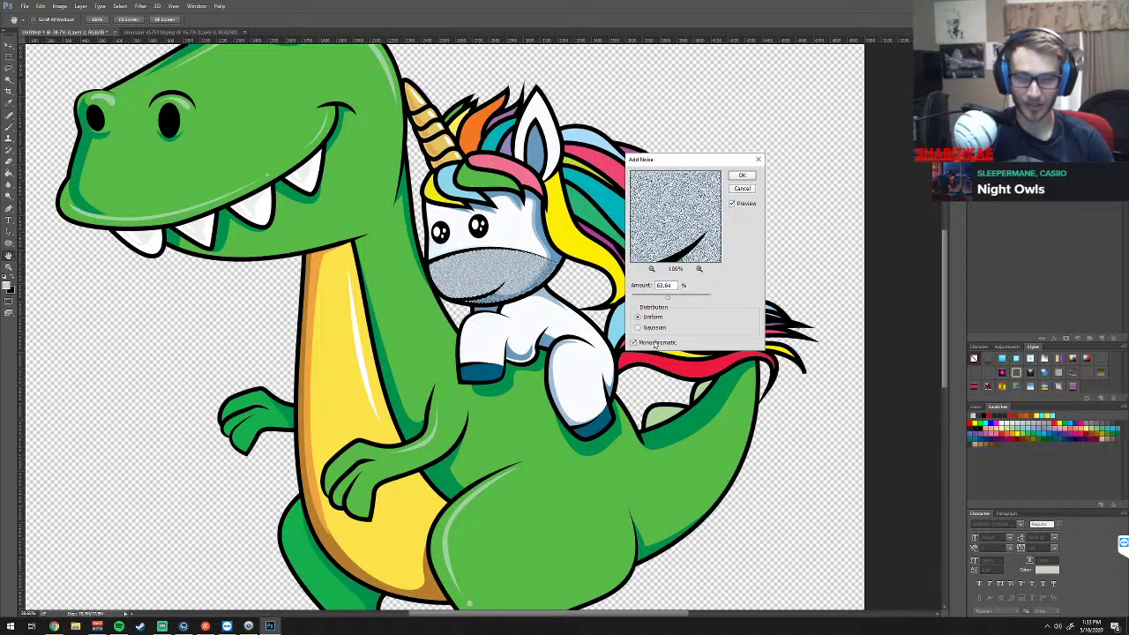
click(655, 344)
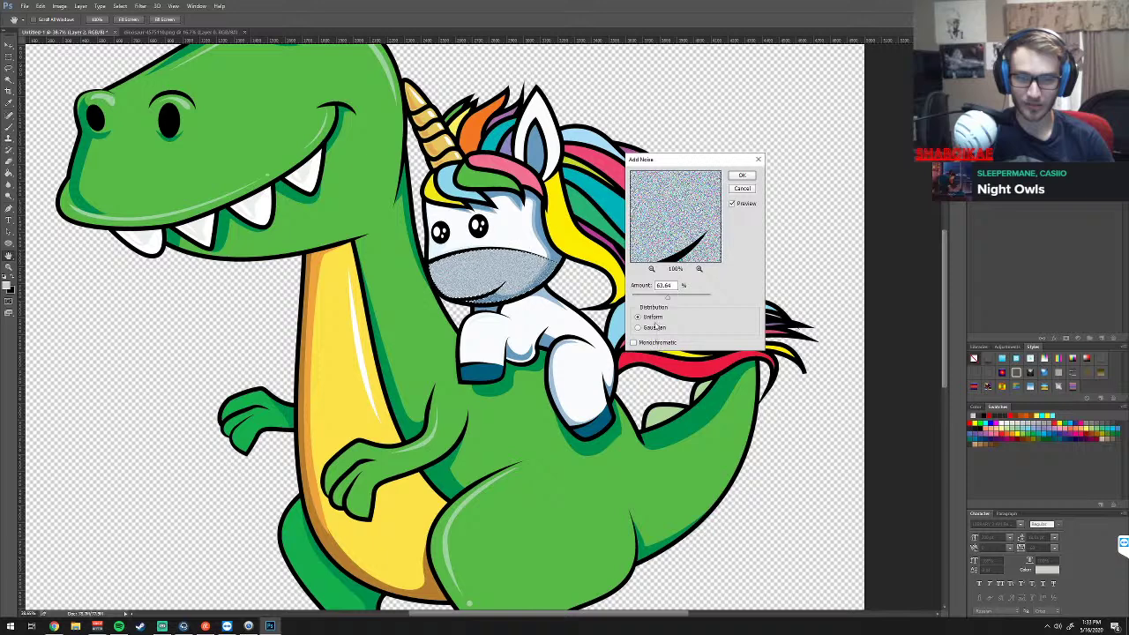
Lower the Uniform noise Amount to about 4 and apply it to the muzzle
click(668, 300)
drag(668, 300, 653, 300)
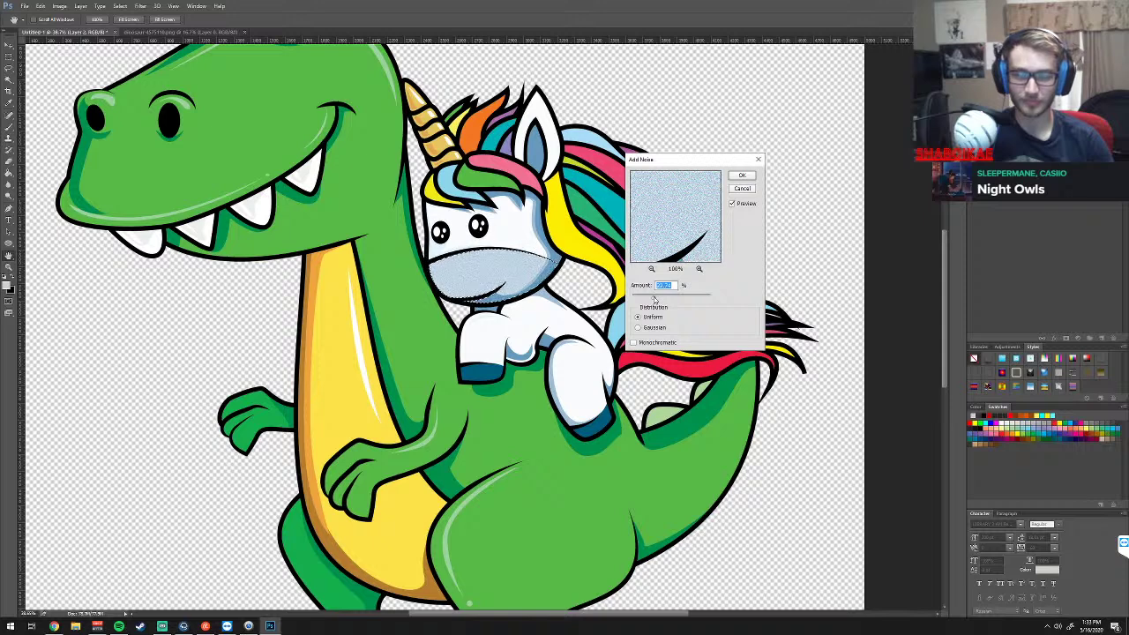
text(4)
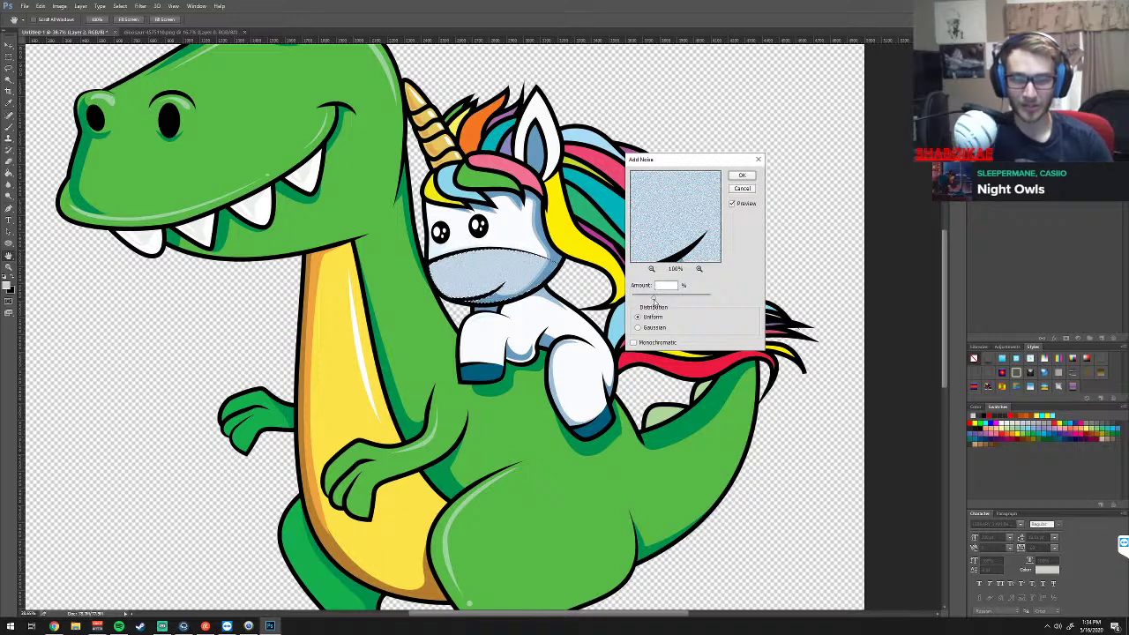
key(Tab)
drag(653, 301, 647, 302)
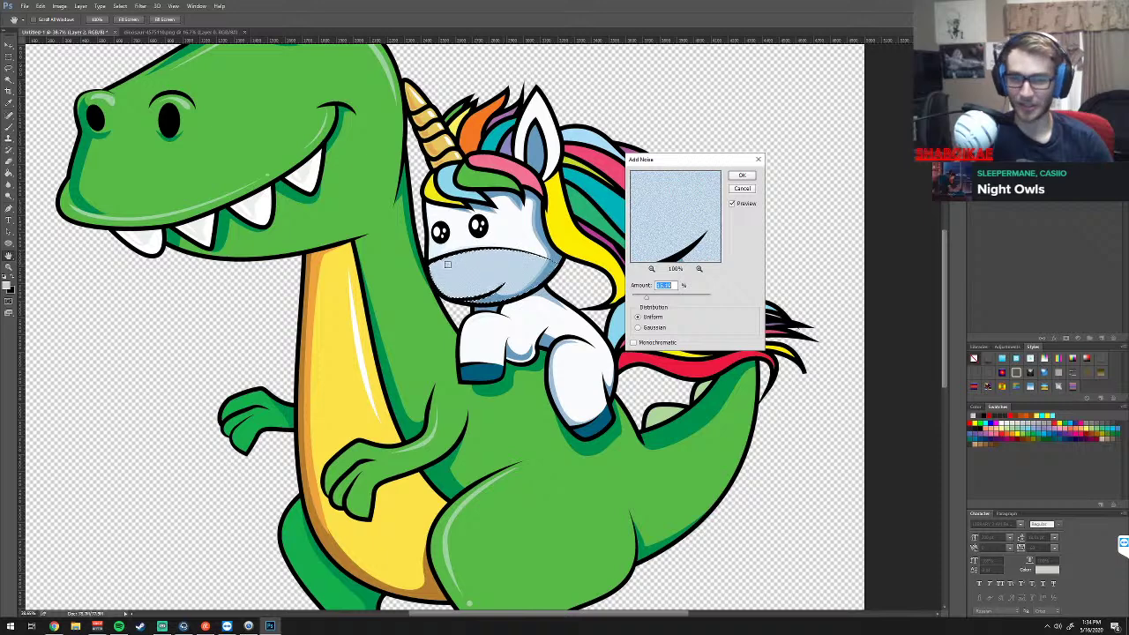
click(511, 281)
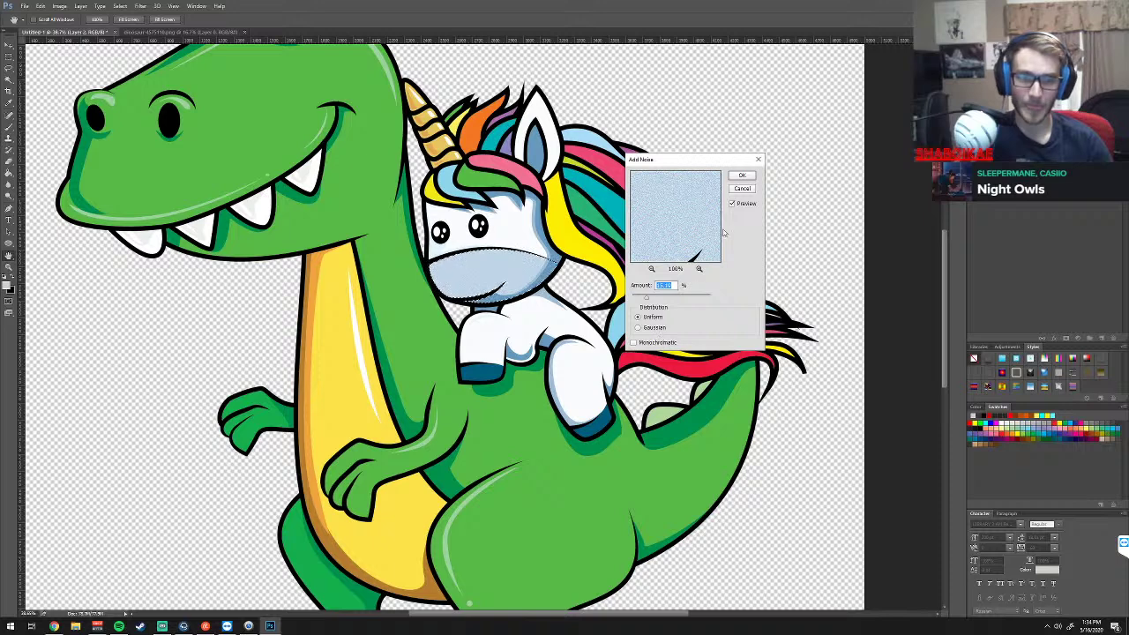
click(739, 189)
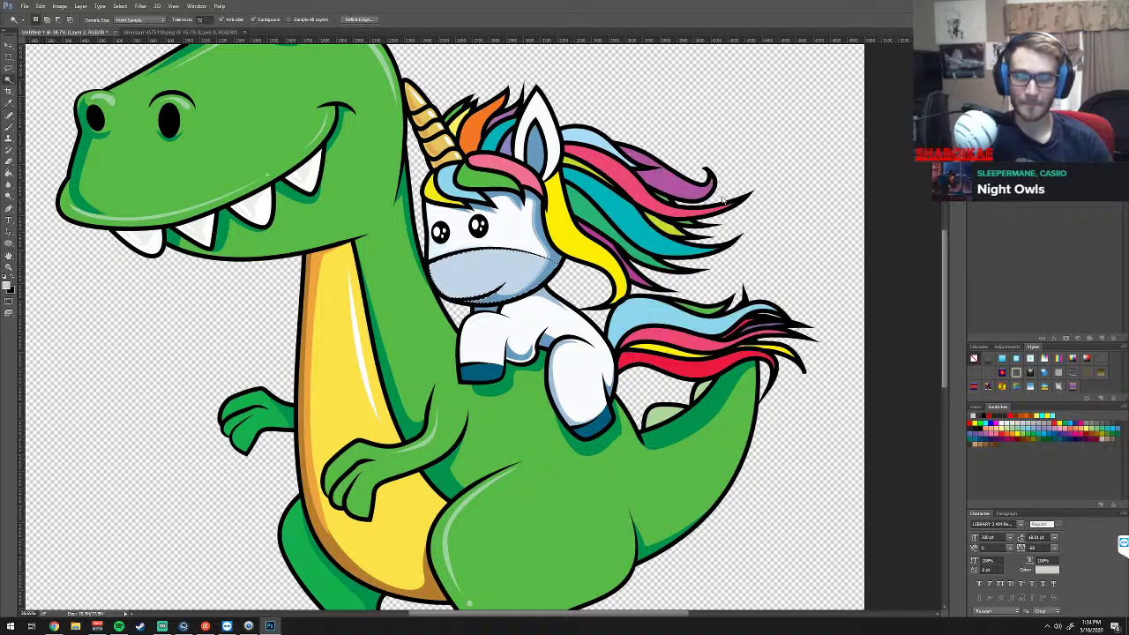
Apply a slight Gaussian Blur to the muzzle, then drop and restore the muzzle selection
click(141, 7)
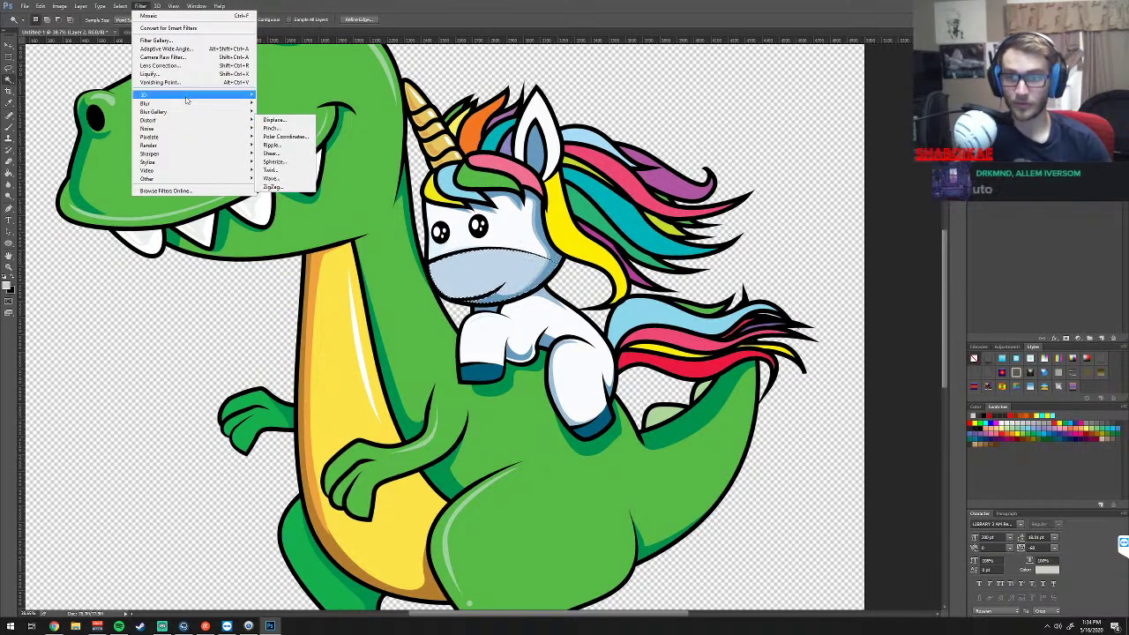
mouse_move(146, 103)
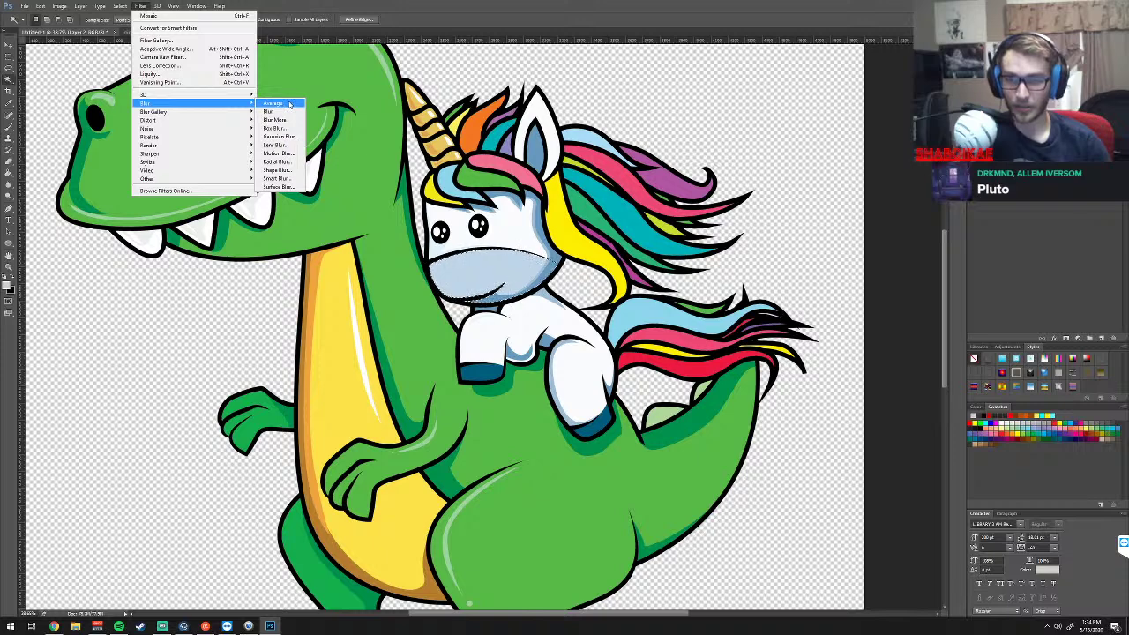
click(279, 137)
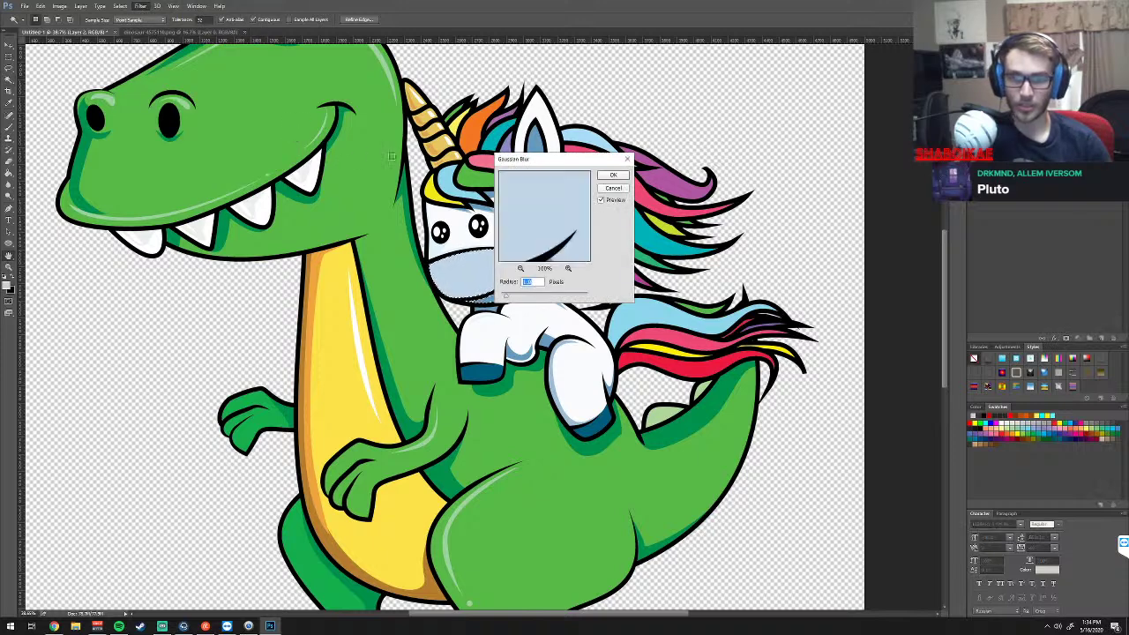
drag(536, 160, 654, 168)
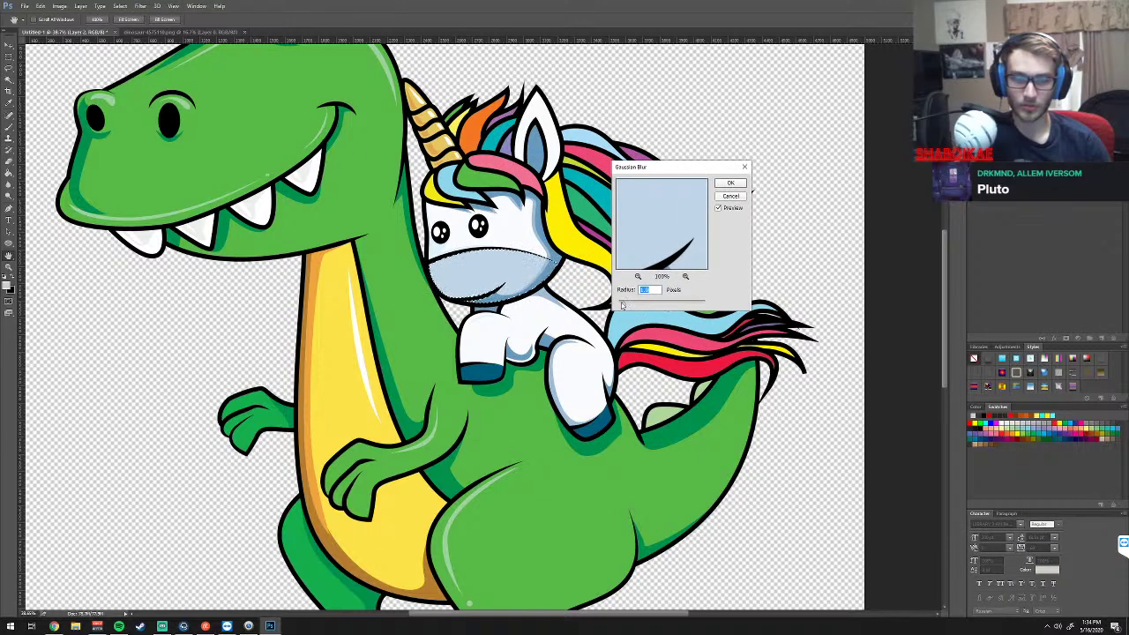
drag(622, 305, 655, 307)
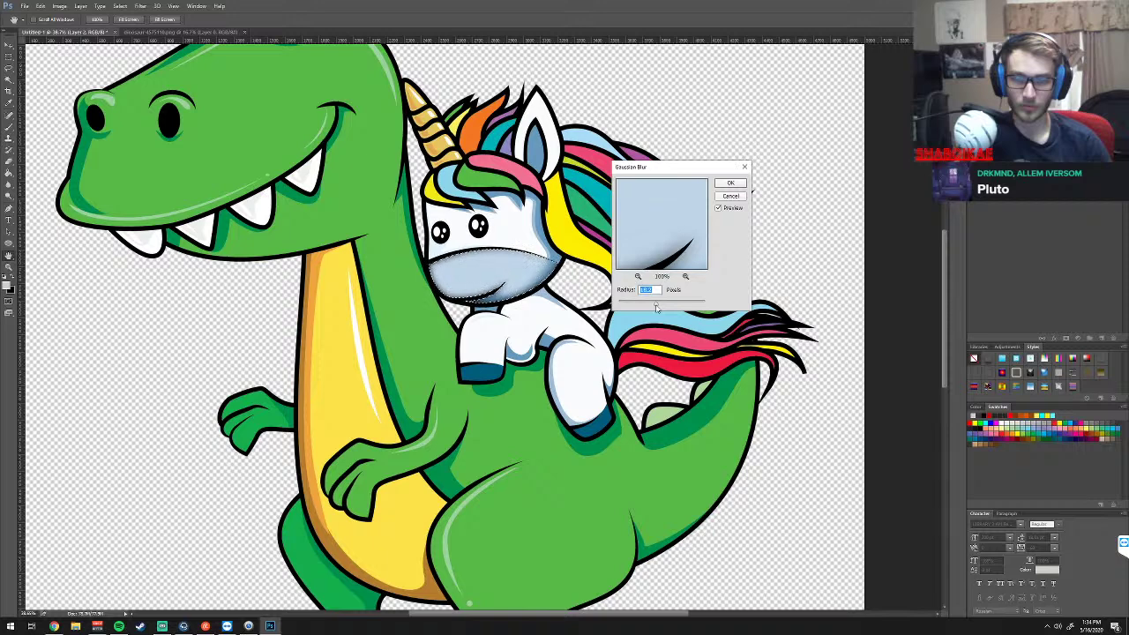
drag(655, 307, 671, 308)
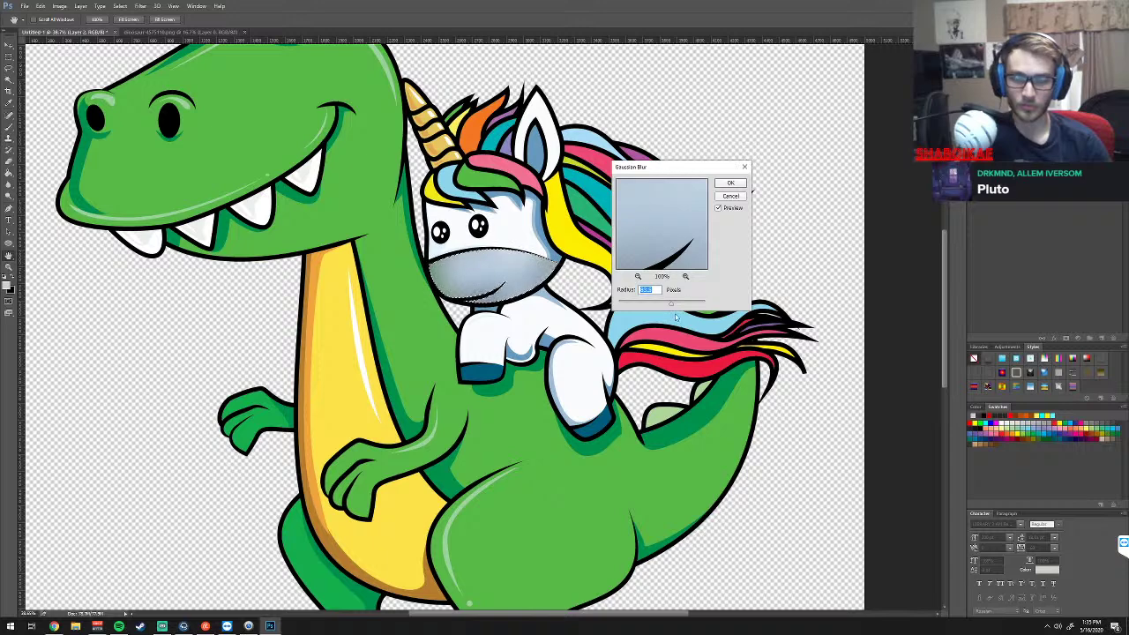
click(730, 184)
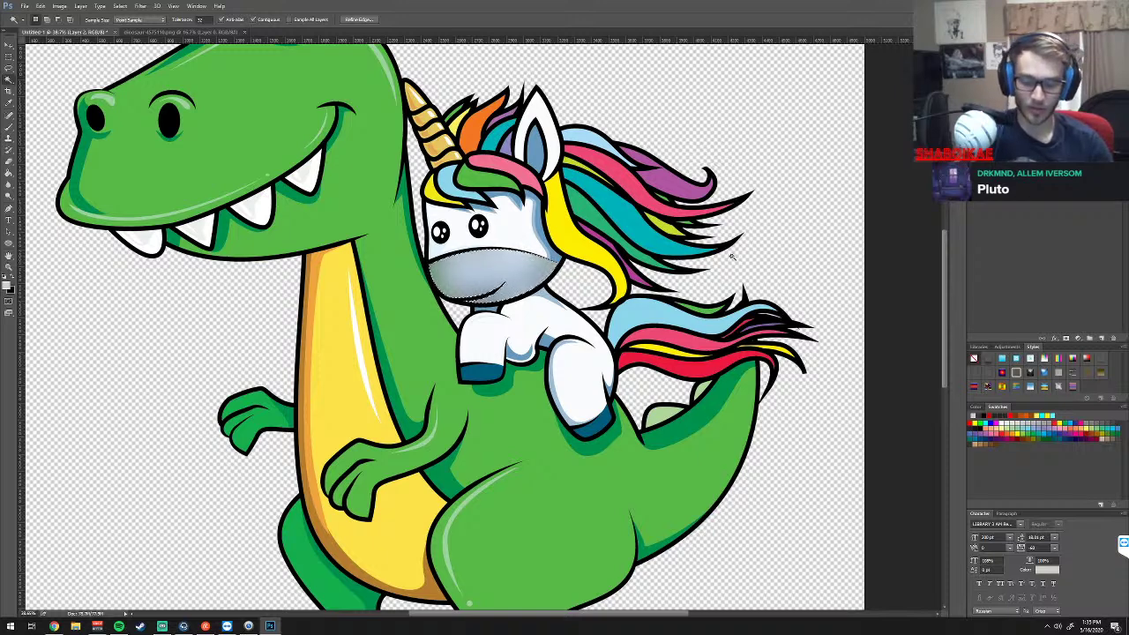
key(ctrl+j)
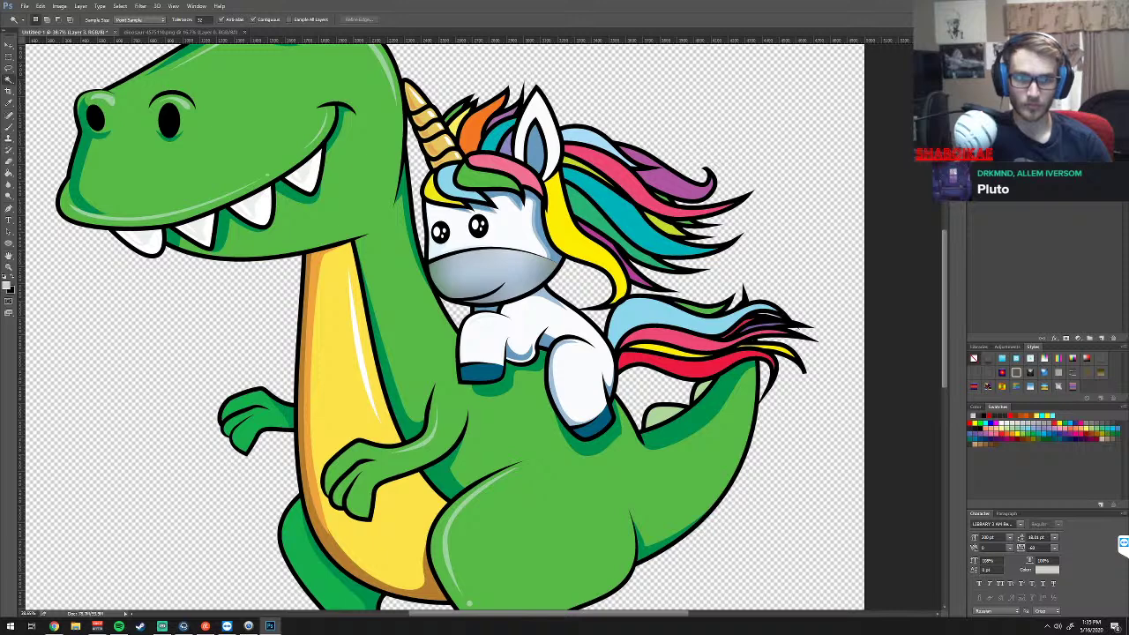
key(ctrl+shift+d)
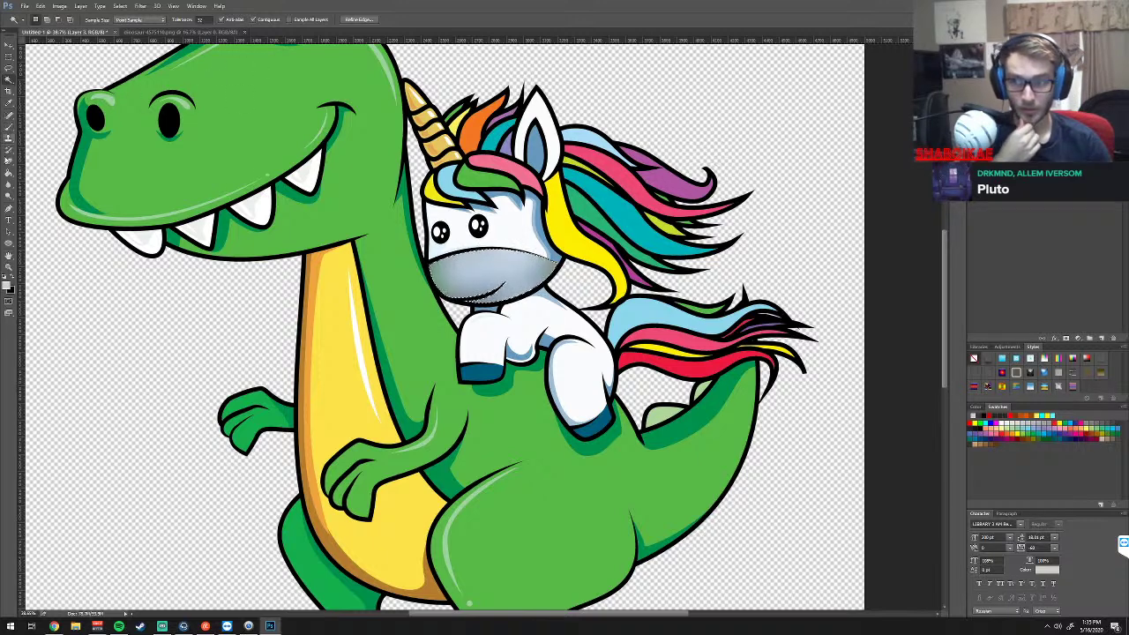
Switch to the Gradient Tool with the basic two-colour preset
click(9, 173)
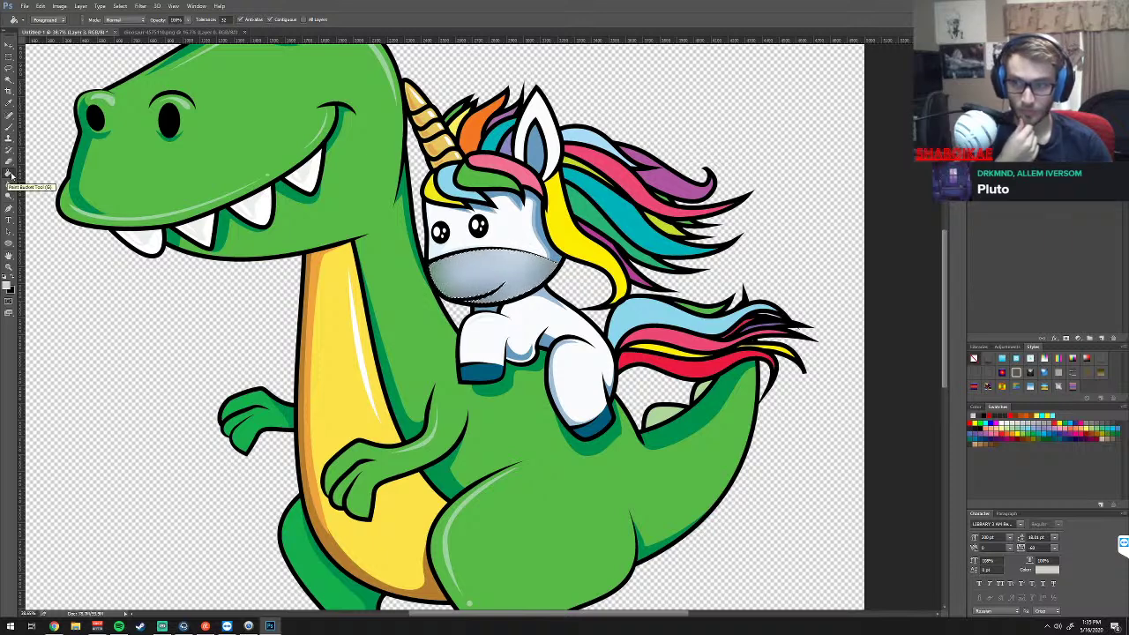
right_click(10, 174)
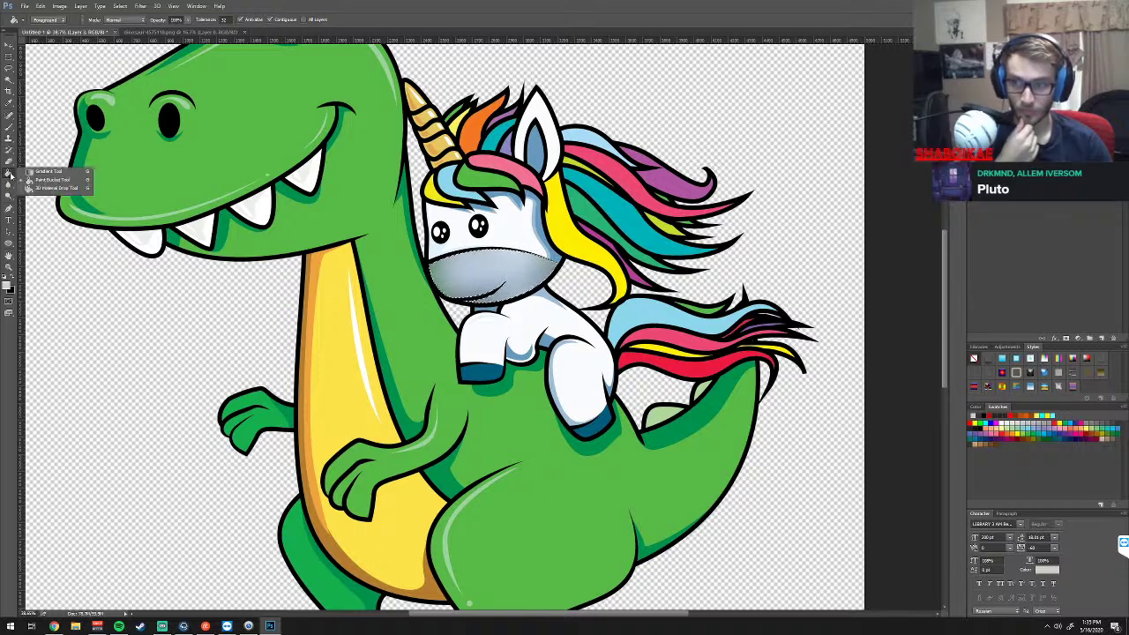
click(68, 172)
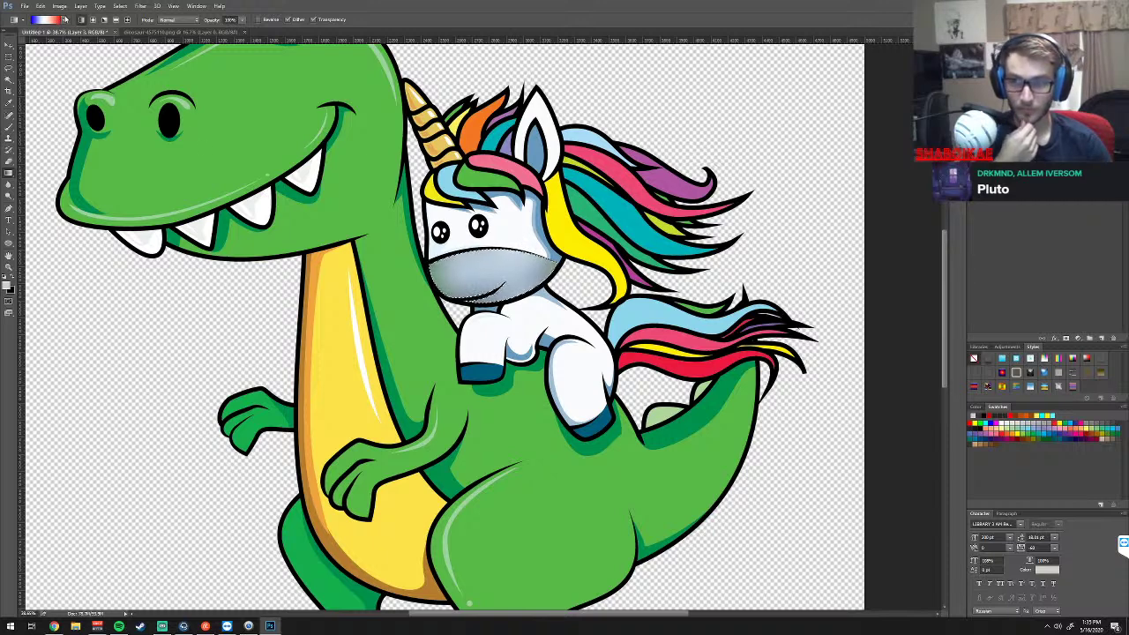
click(65, 20)
click(19, 40)
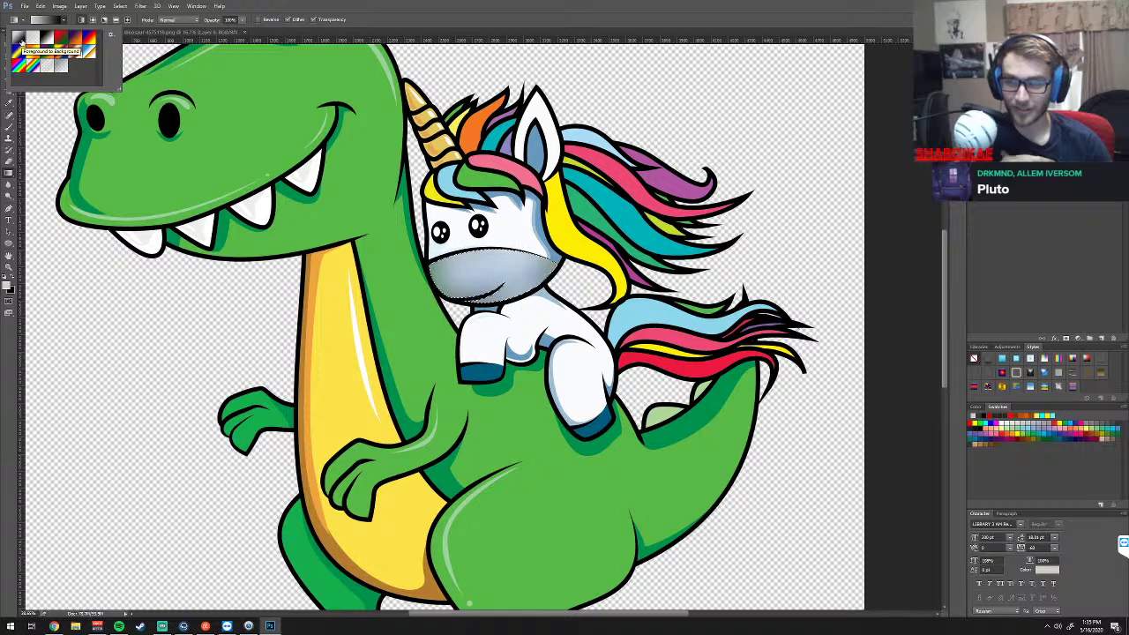
click(375, 29)
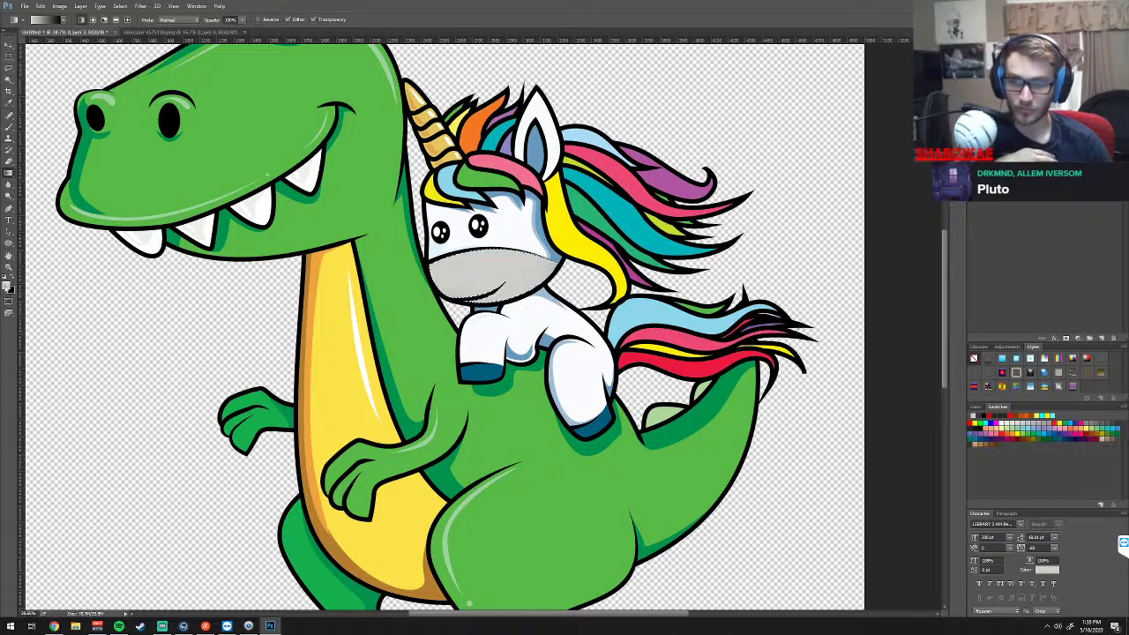
Set a darker grey foreground, drag gradients across the muzzle, and undo the too-dark result
click(8, 285)
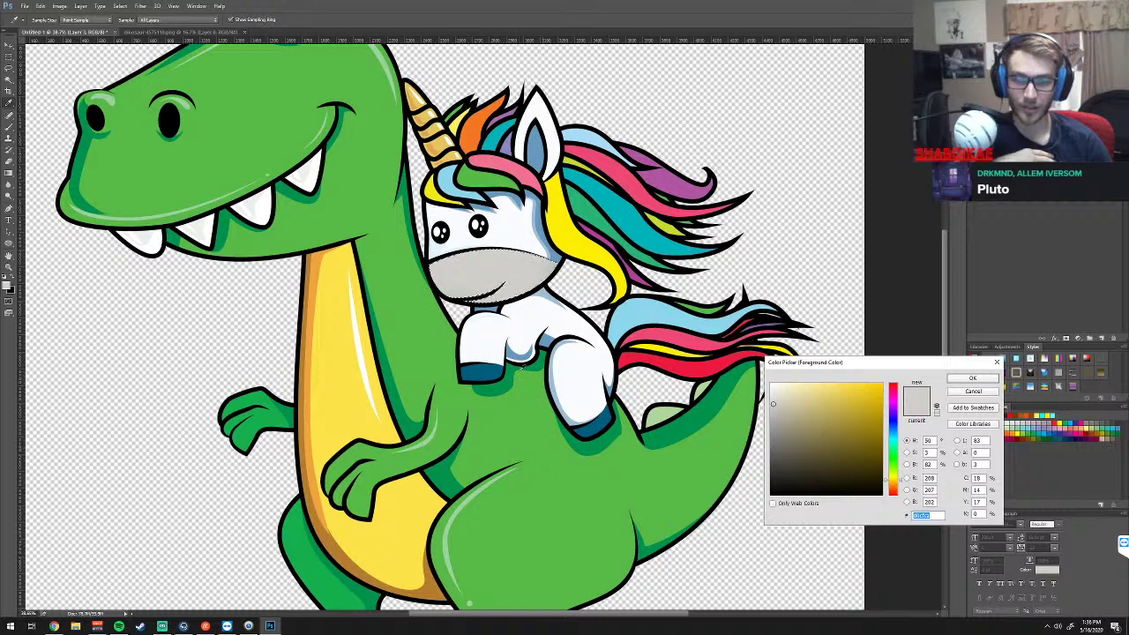
click(773, 429)
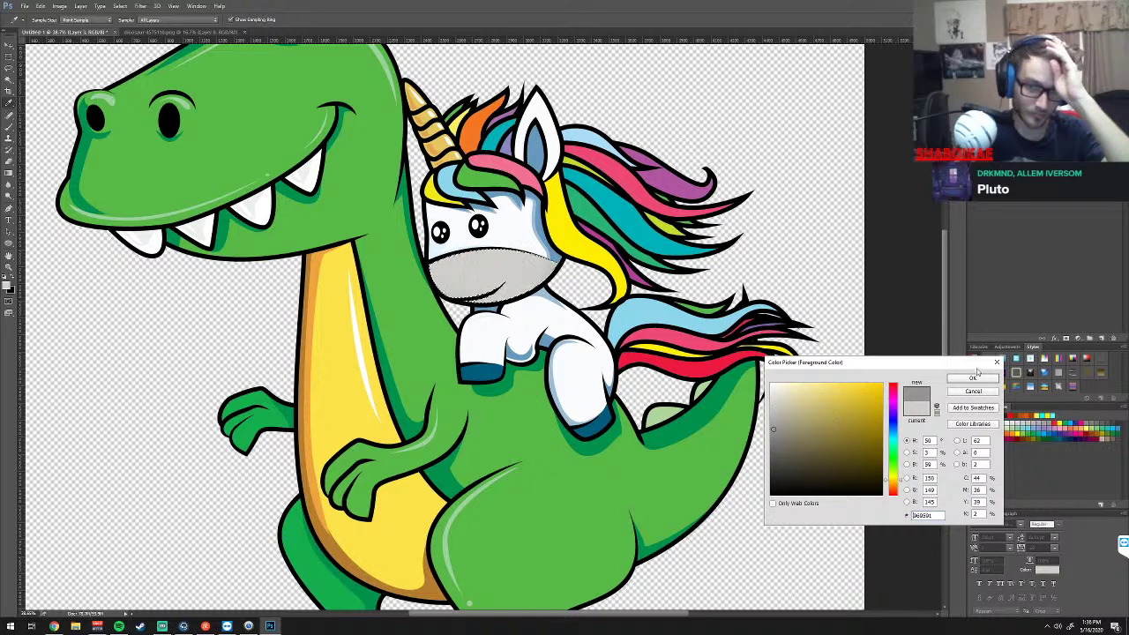
click(974, 380)
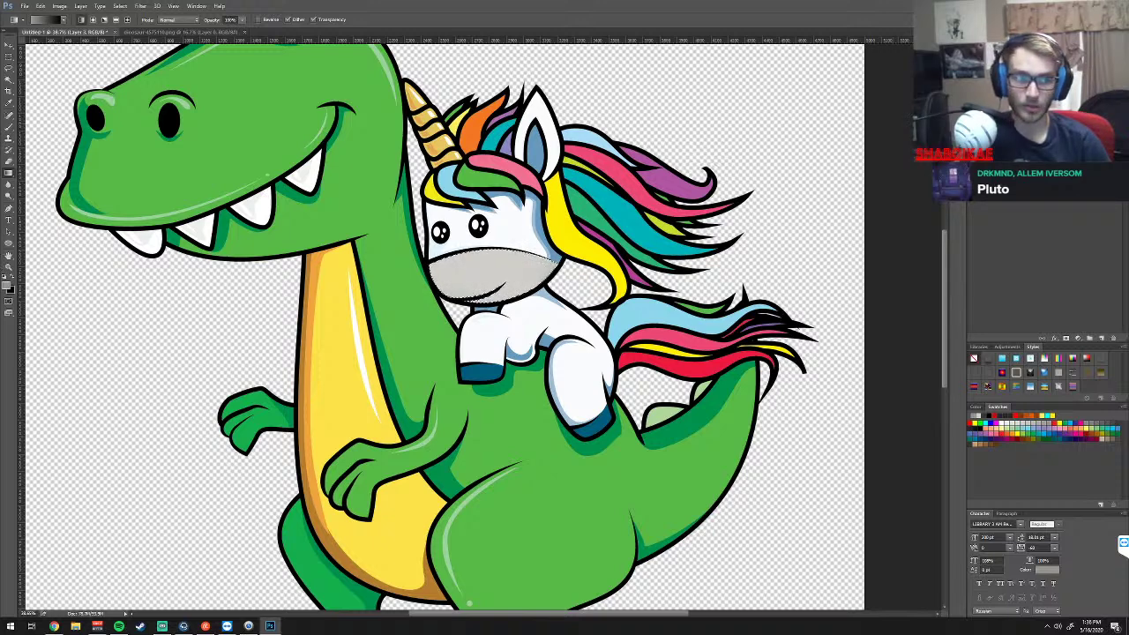
drag(458, 265, 530, 273)
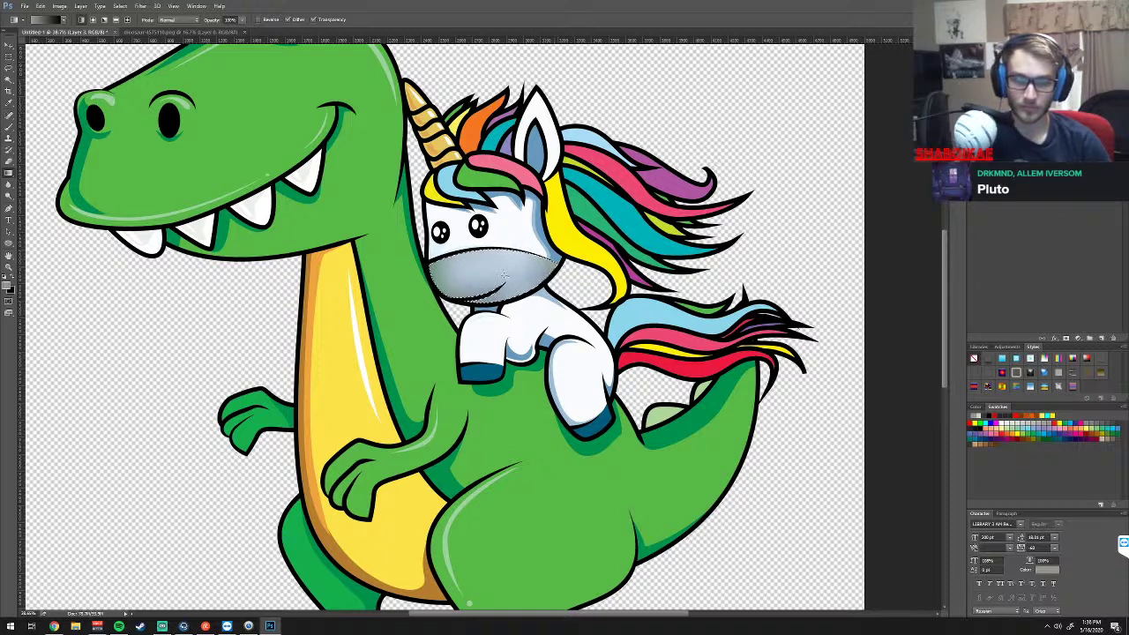
drag(495, 276, 497, 223)
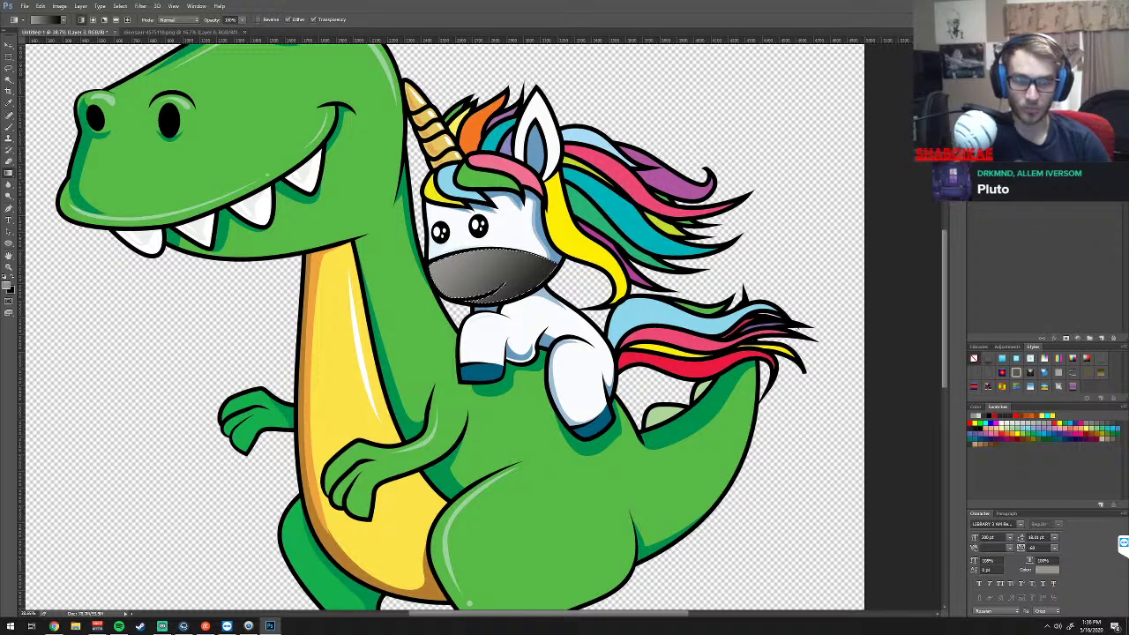
key(ctrl+z)
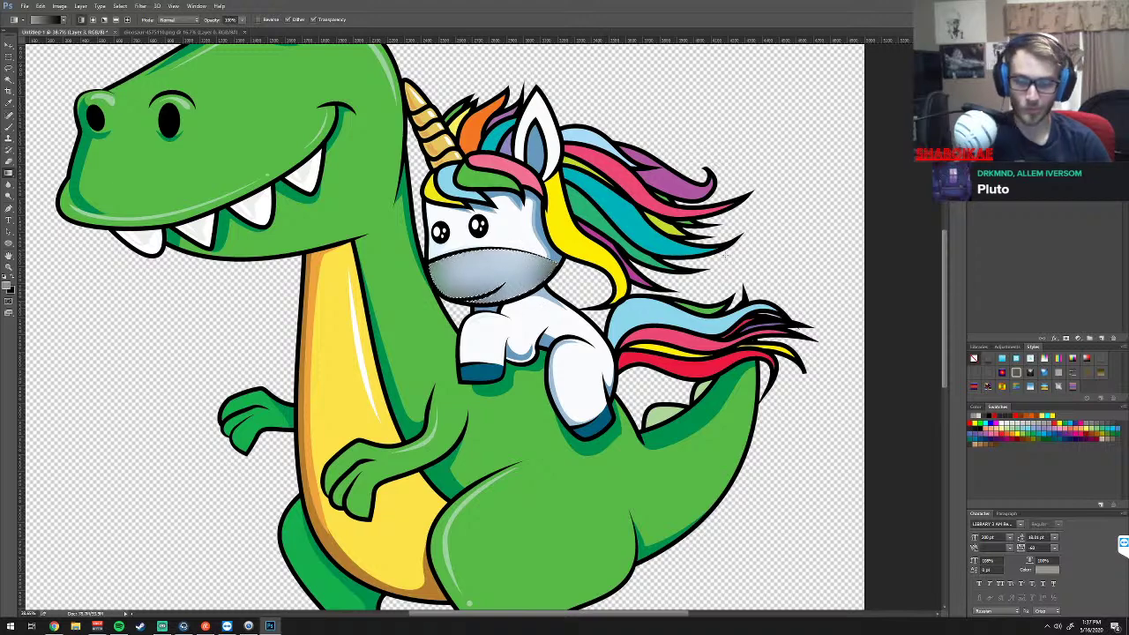
Try Add Noise with a high Uniform amount on the muzzle, then cancel it
scroll(680, 265, down, 1)
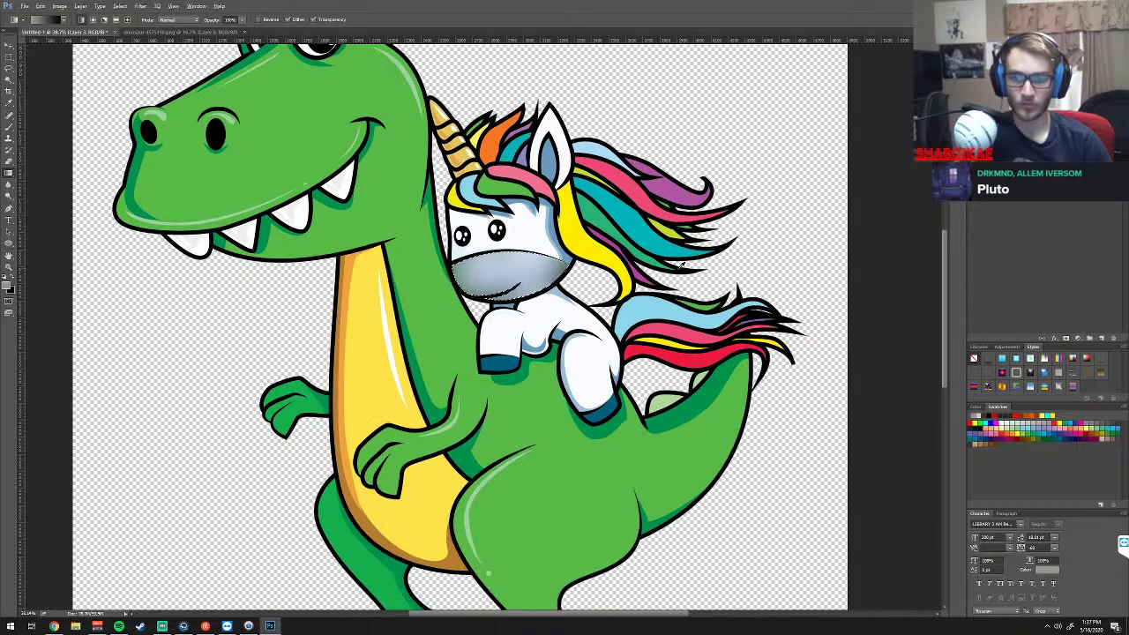
scroll(680, 265, down, 1)
scroll(679, 265, down, 1)
scroll(679, 264, down, 1)
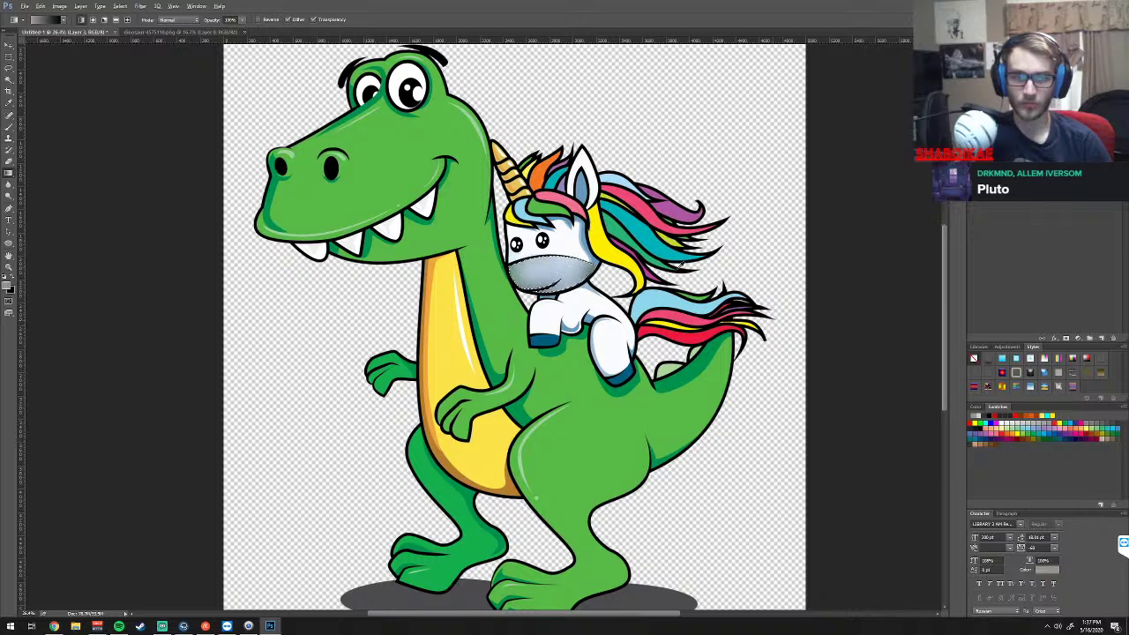
click(140, 6)
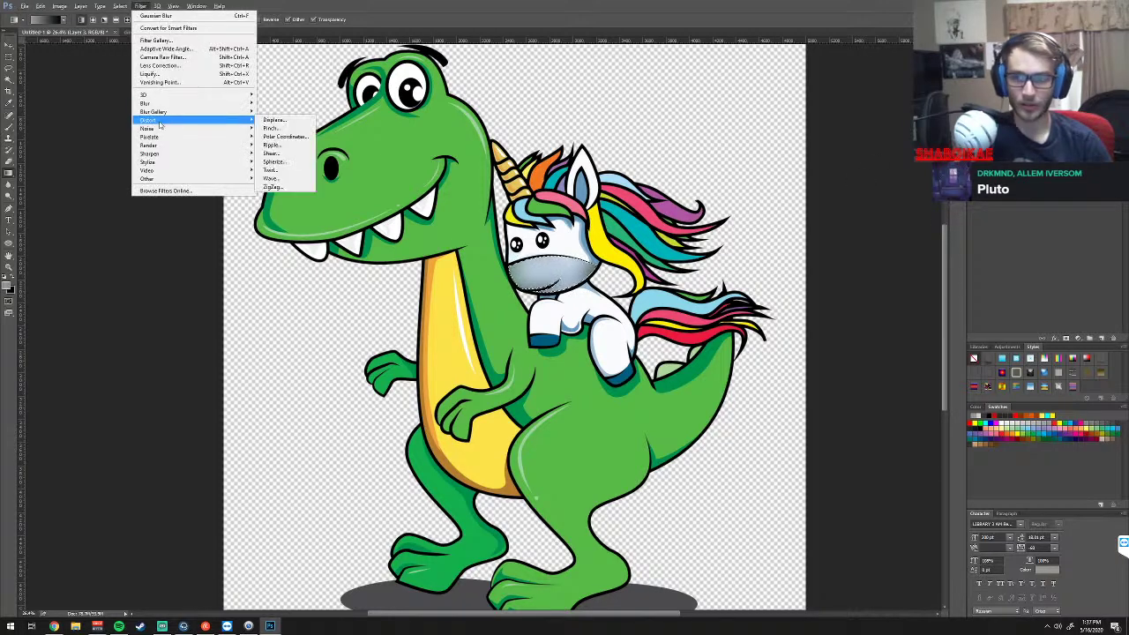
mouse_move(154, 112)
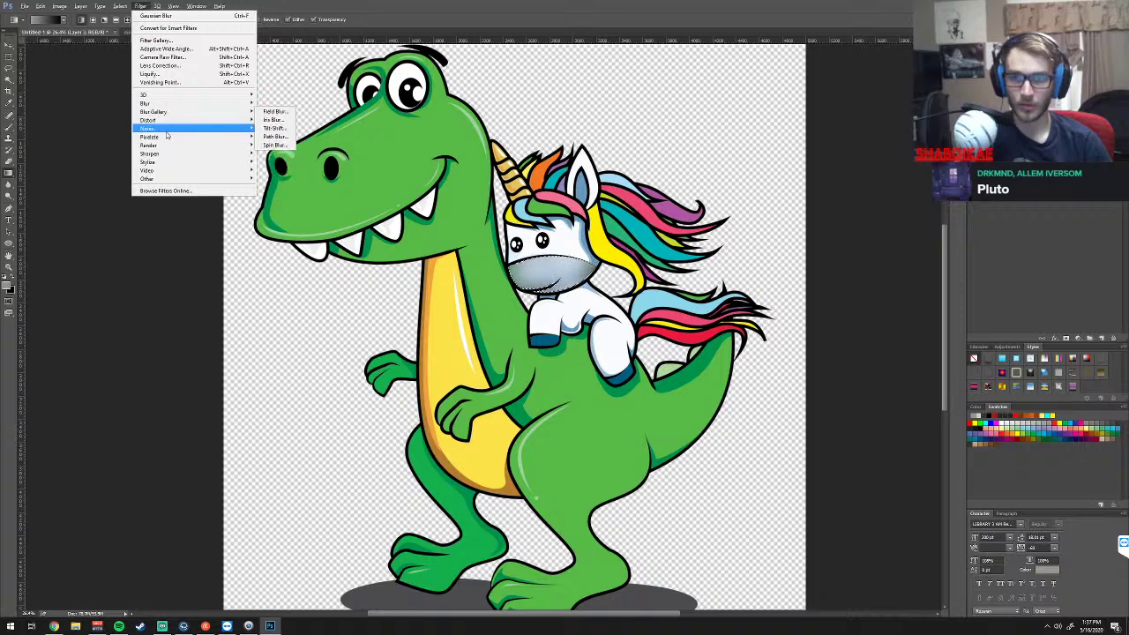
click(273, 130)
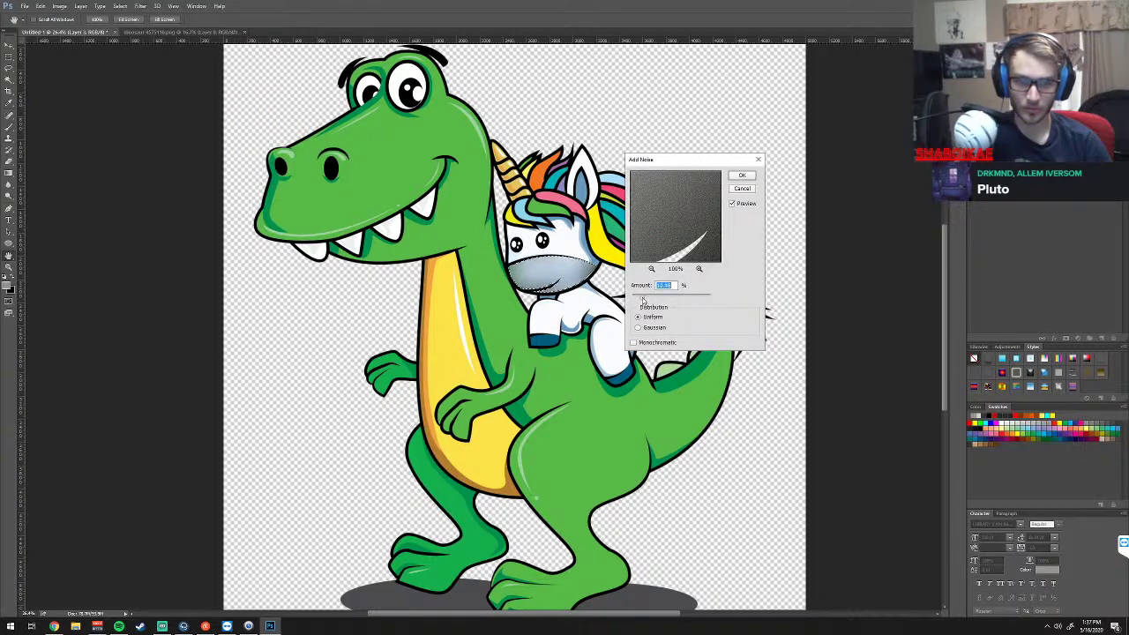
drag(643, 300, 699, 302)
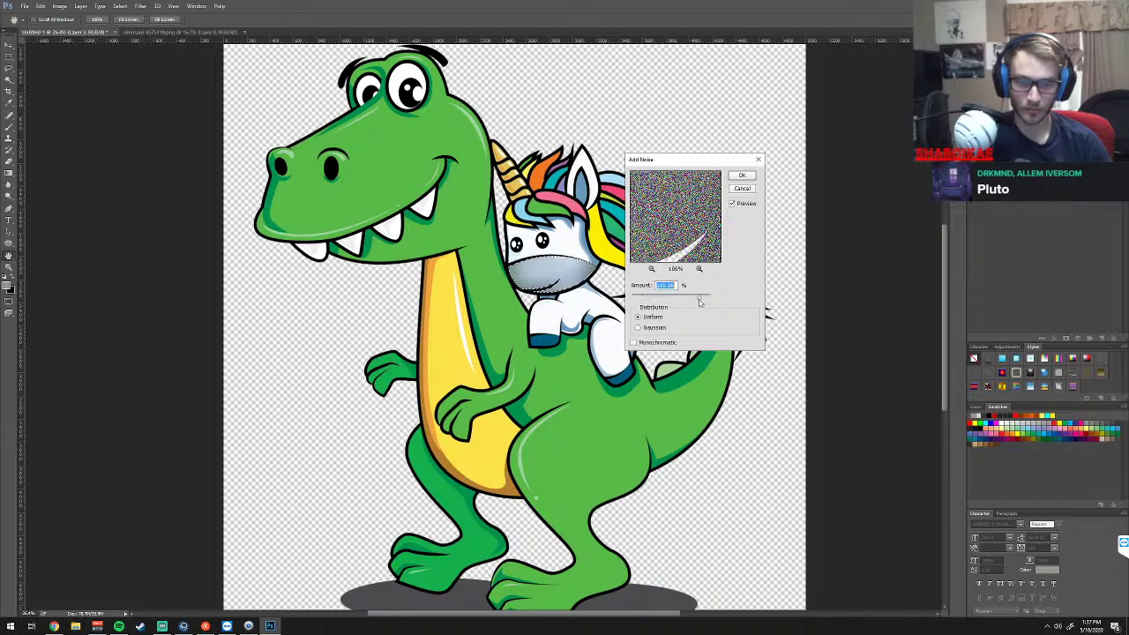
click(647, 328)
click(656, 319)
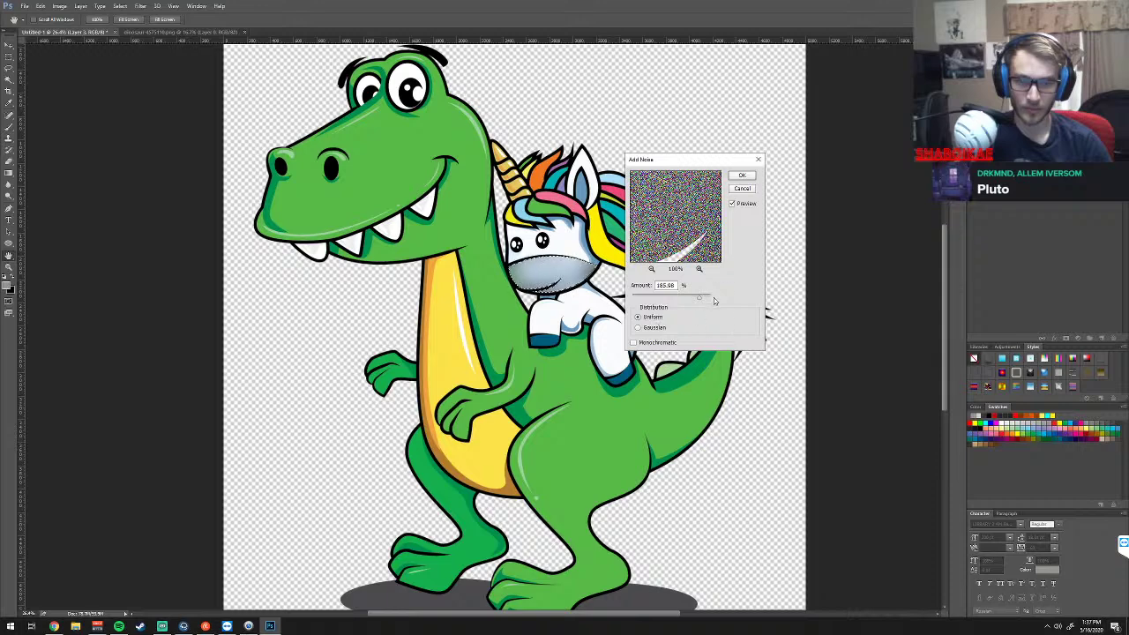
drag(699, 299, 661, 300)
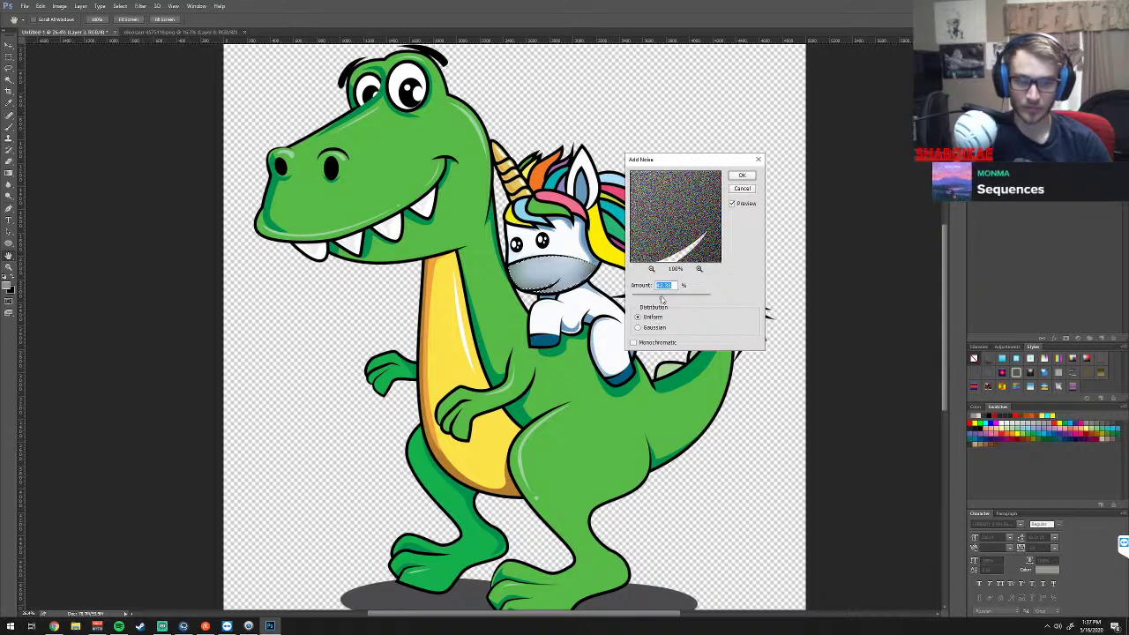
click(741, 180)
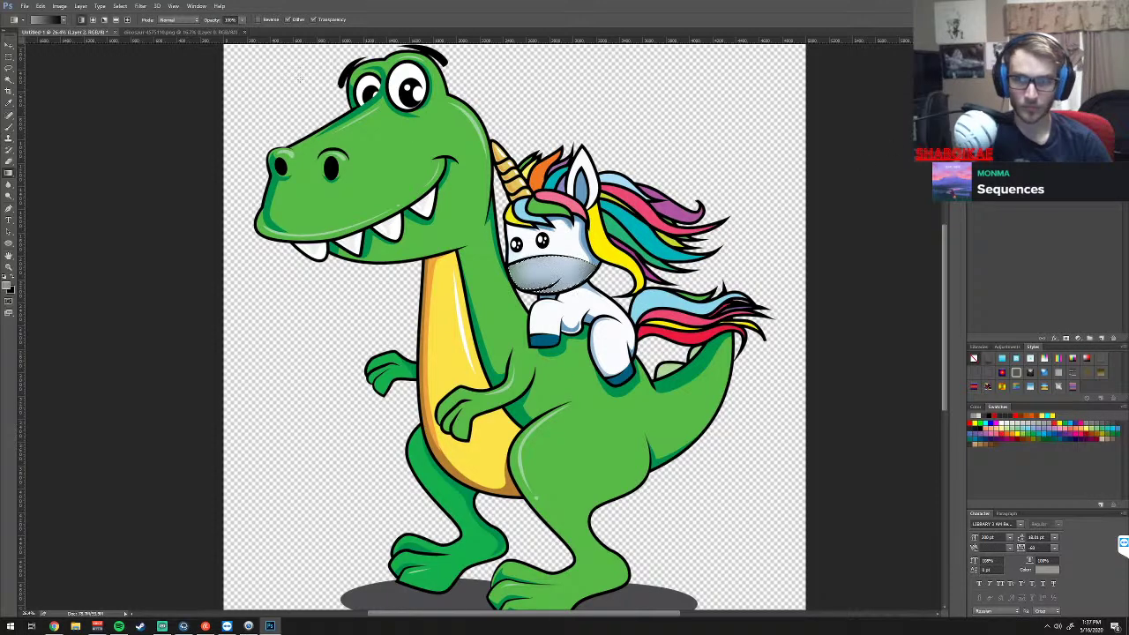
Reapply Add Noise at a lighter amount to the muzzle
click(141, 6)
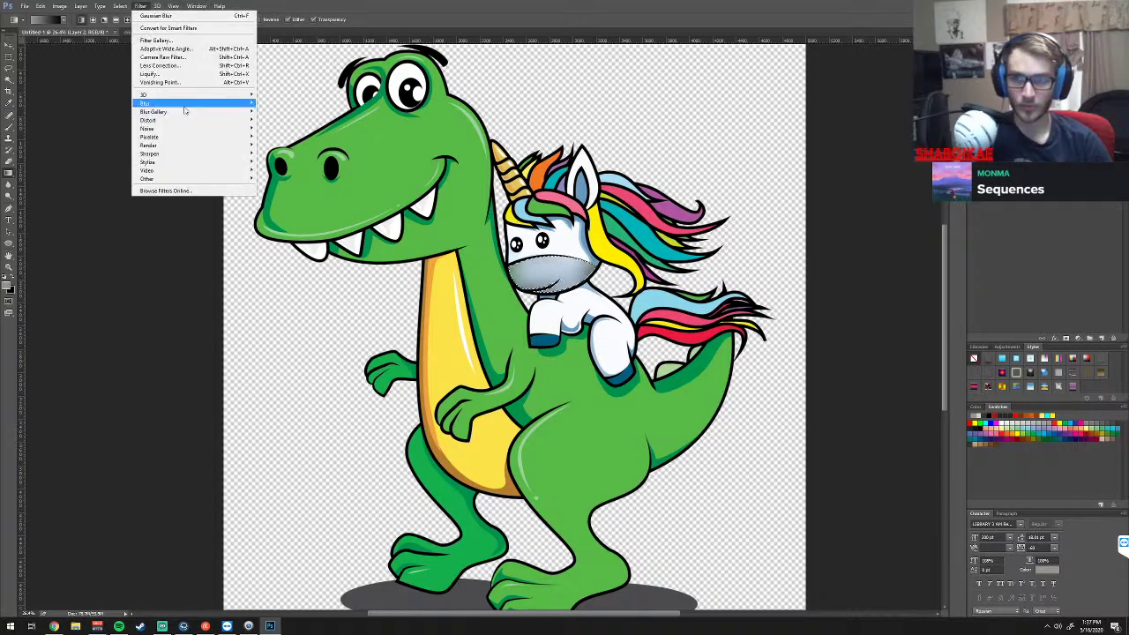
mouse_move(192, 129)
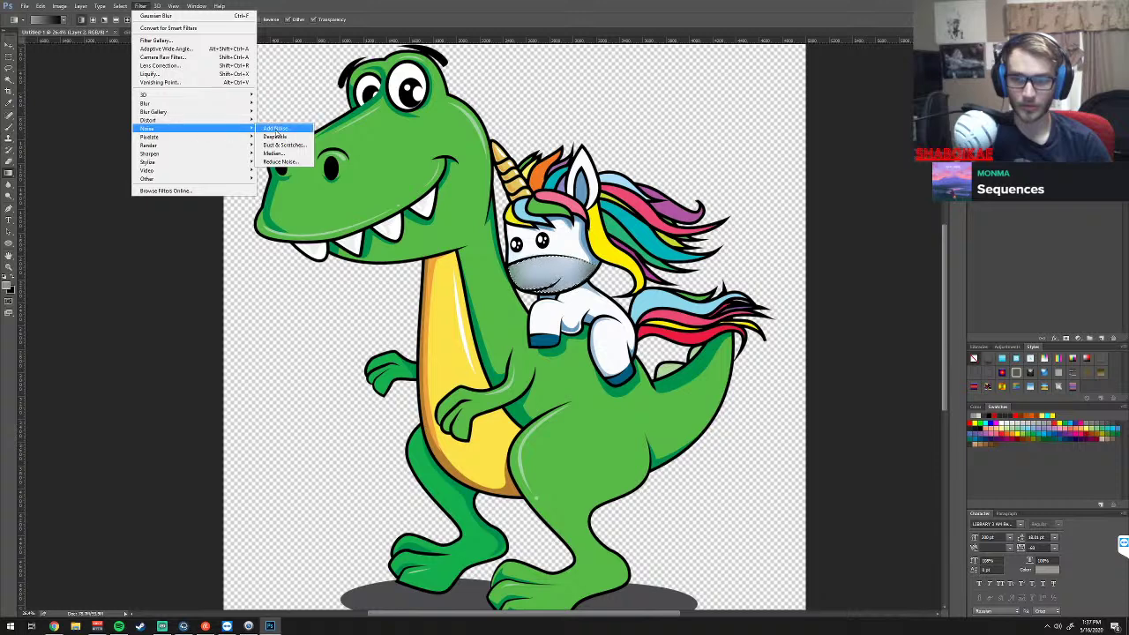
click(276, 129)
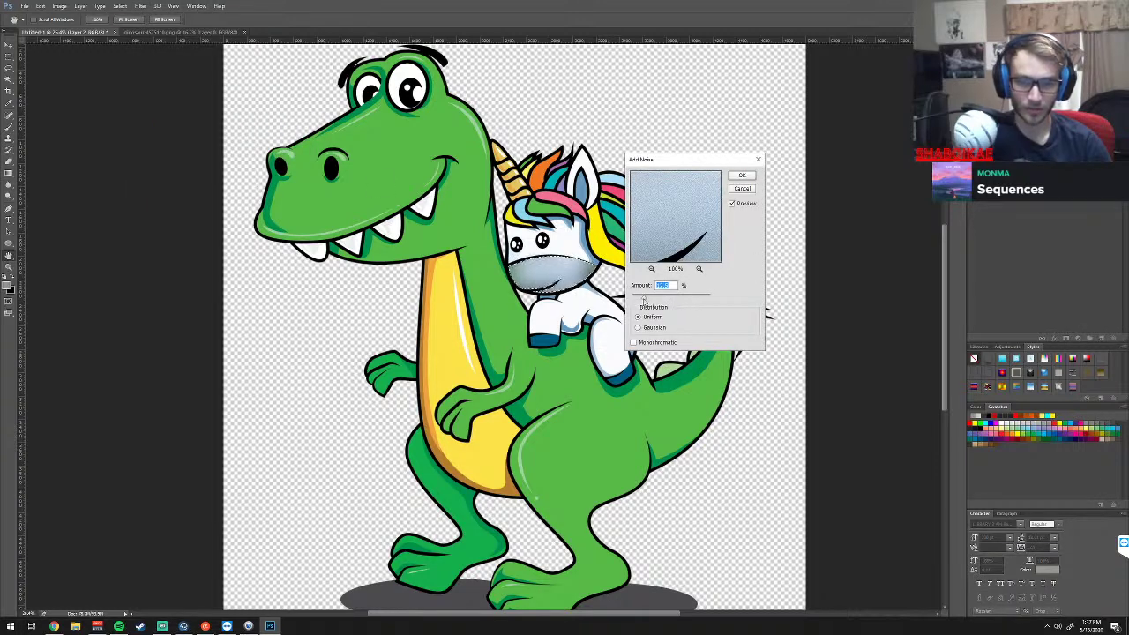
drag(647, 301, 658, 302)
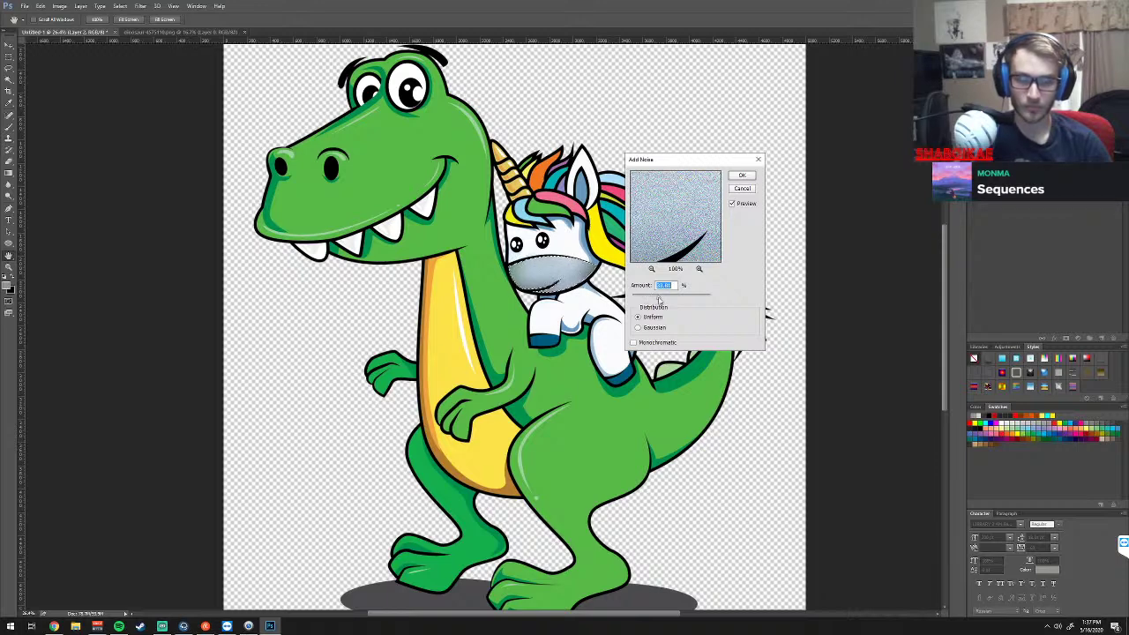
click(742, 175)
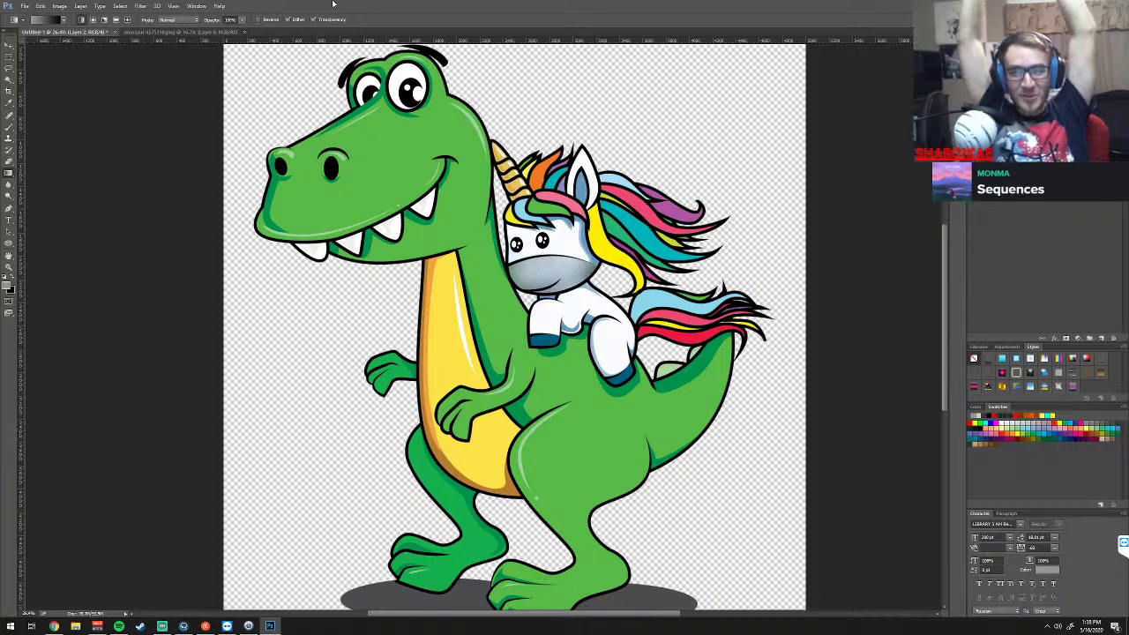
Magic Wand the dinosaur's pupils, delete them, then undo both deletions
click(9, 82)
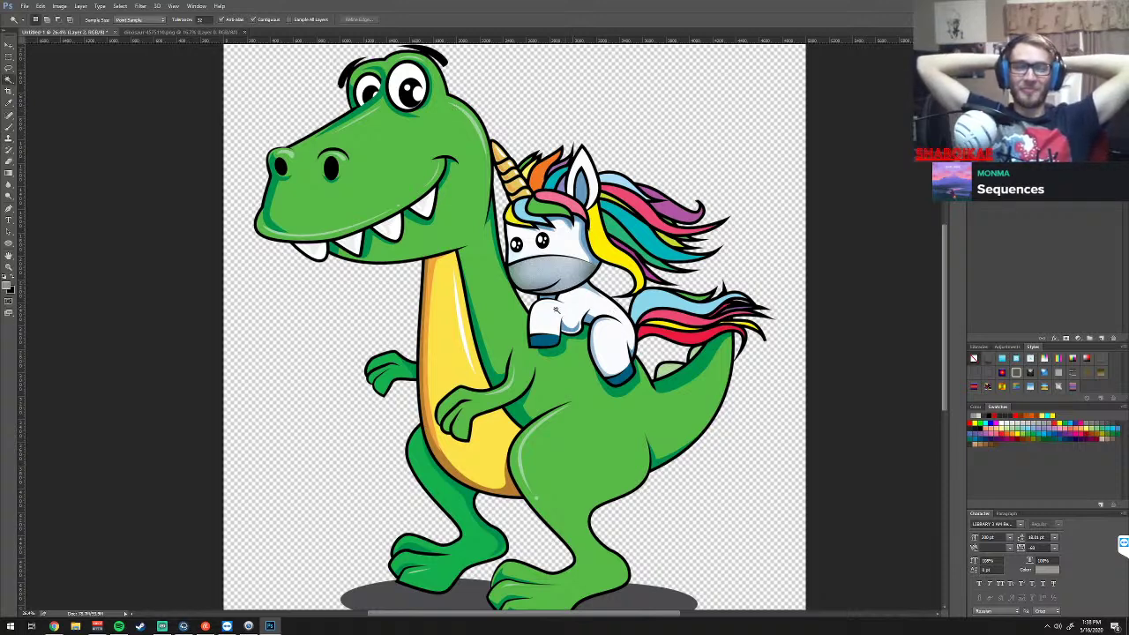
click(408, 103)
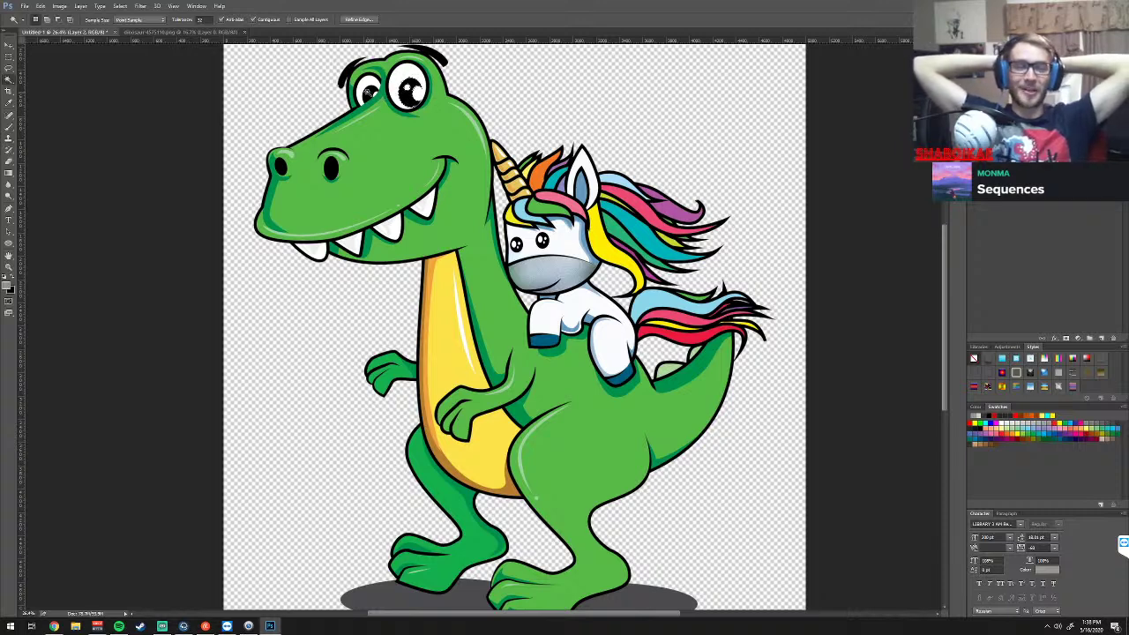
key(Delete)
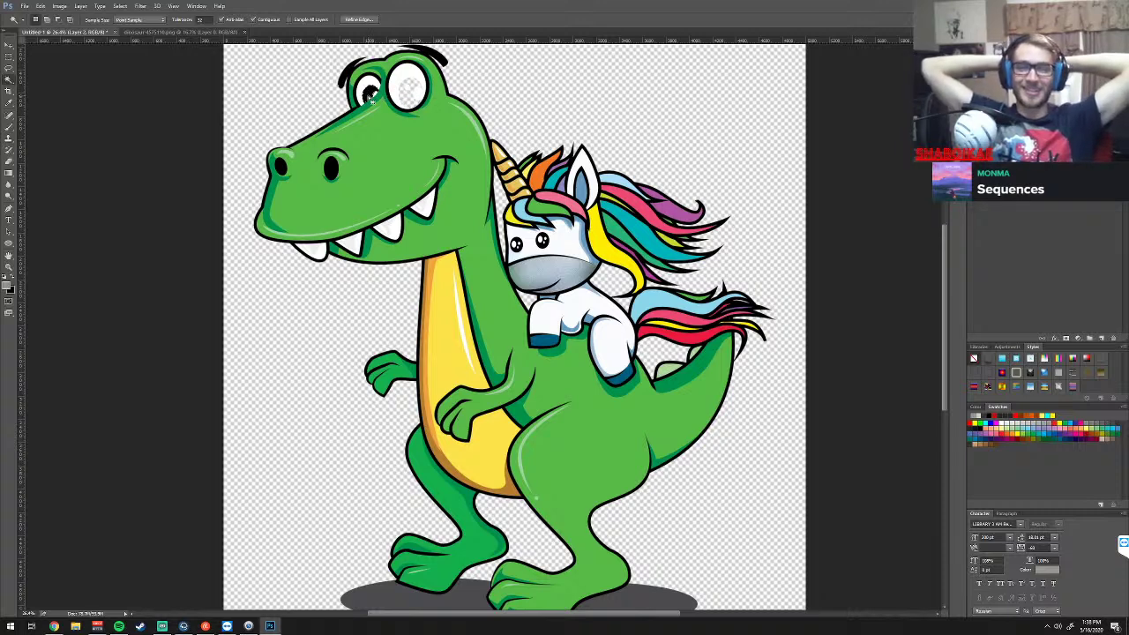
key(Delete)
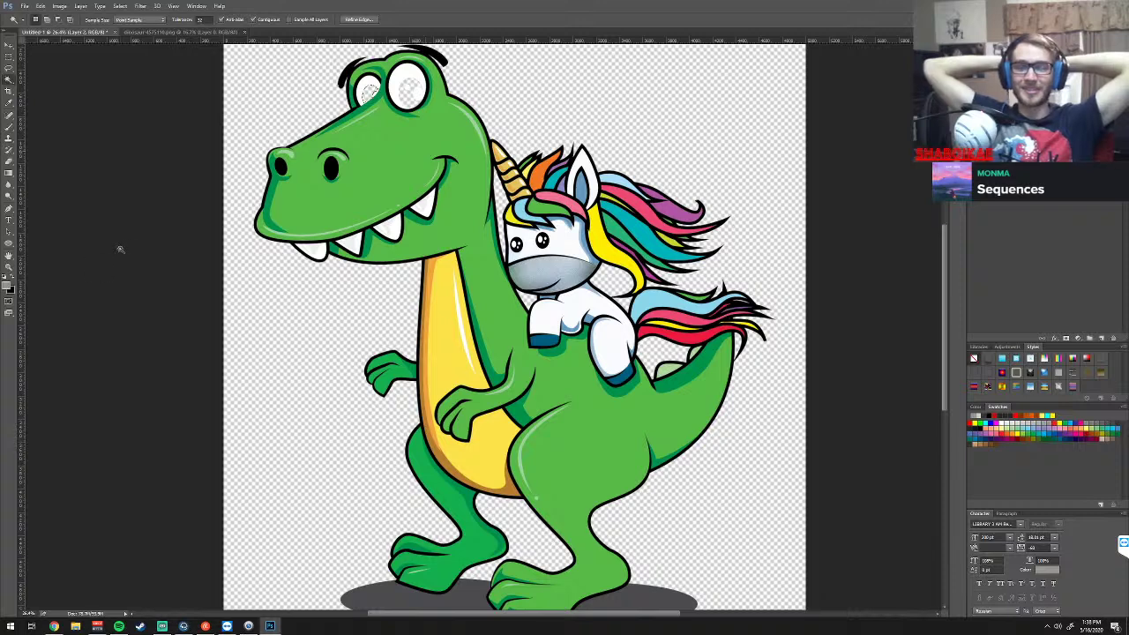
key(ctrl+z)
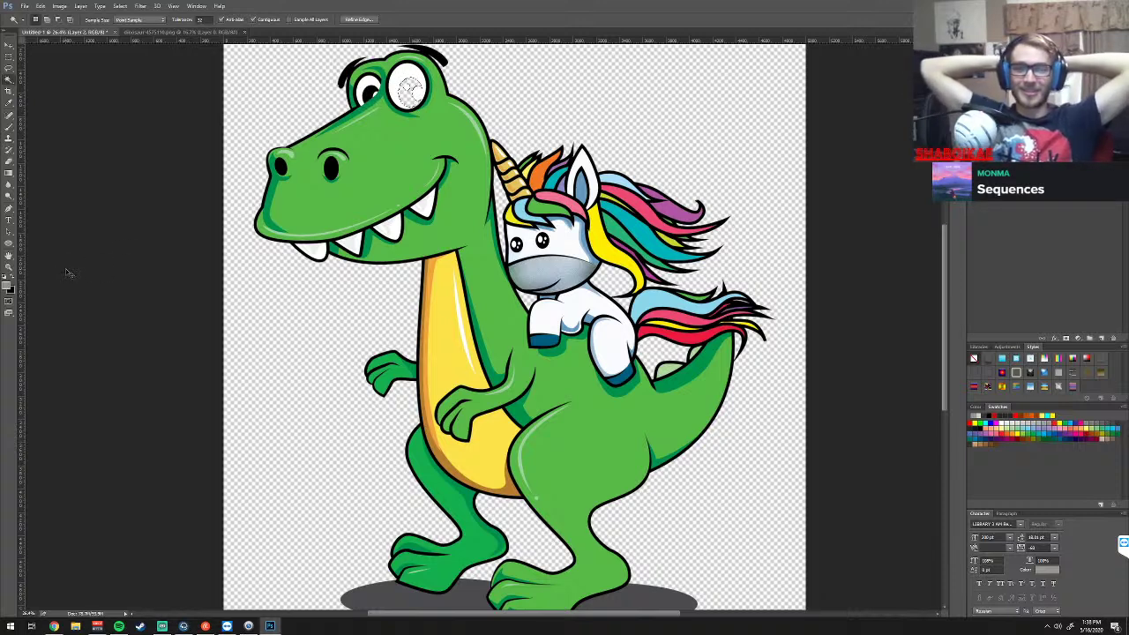
key(ctrl+z)
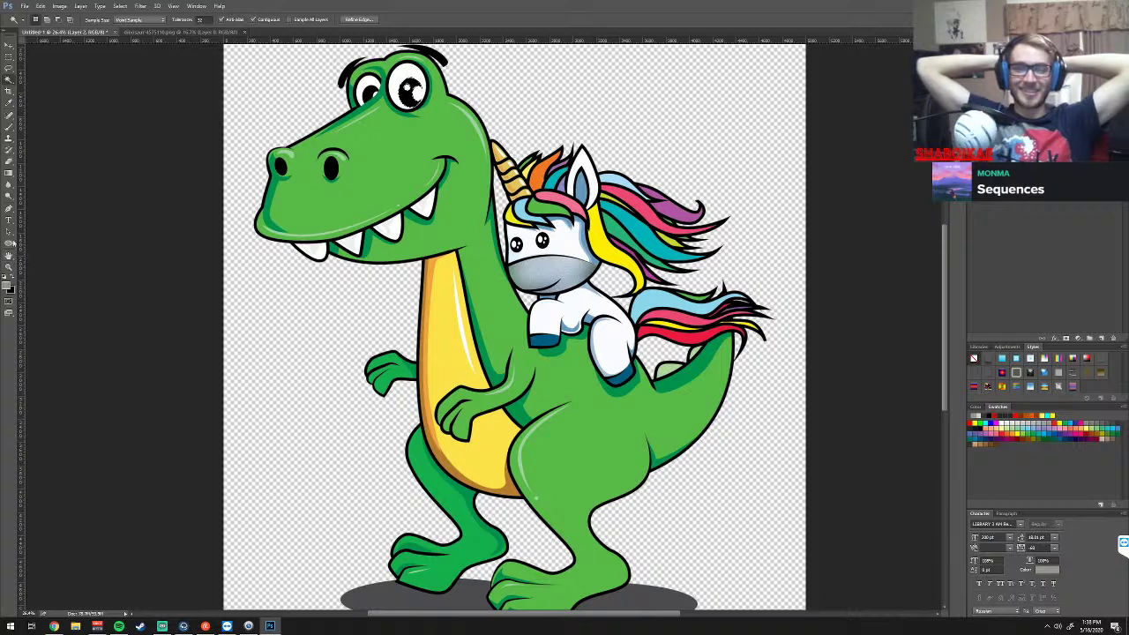
Pick the Paint Bucket, reset colours to black and white, and make white the foreground
click(9, 172)
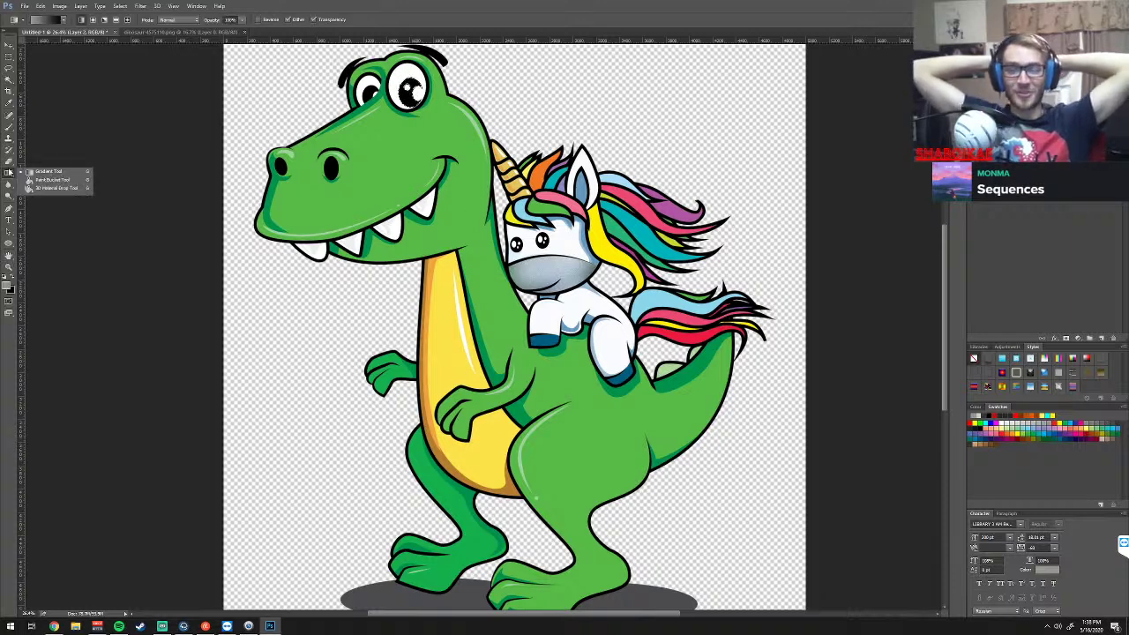
click(53, 181)
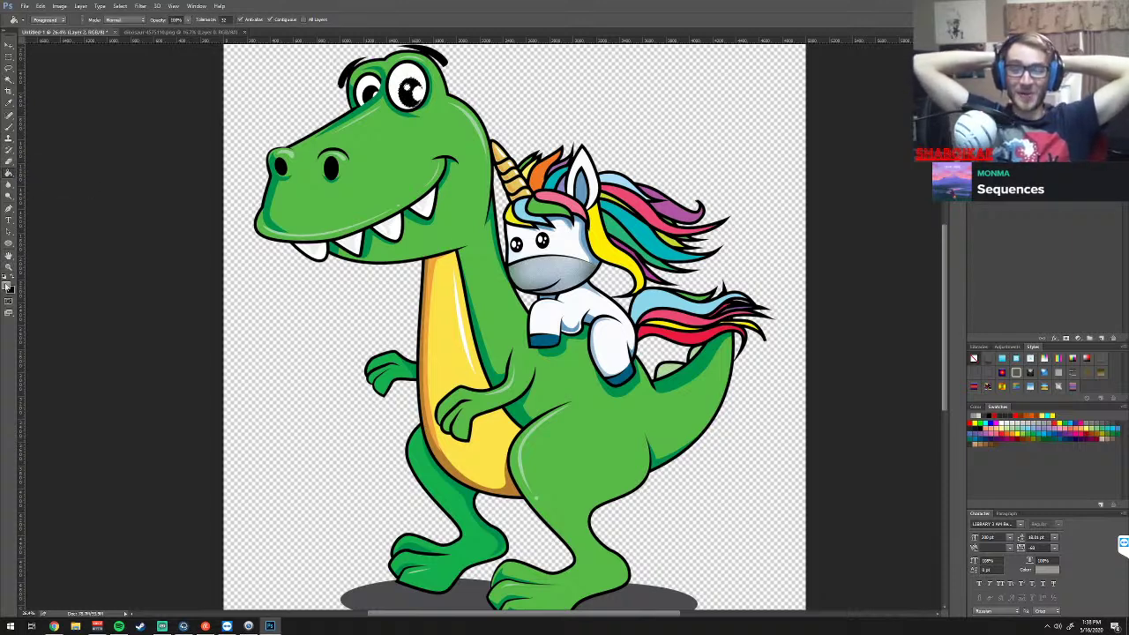
click(7, 283)
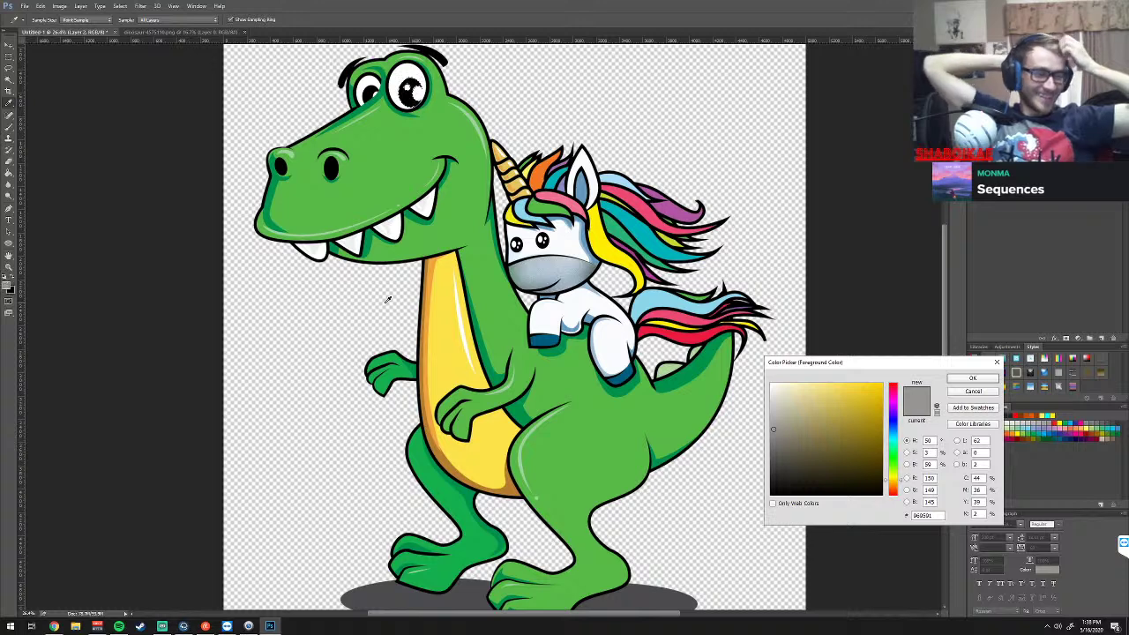
key(Return)
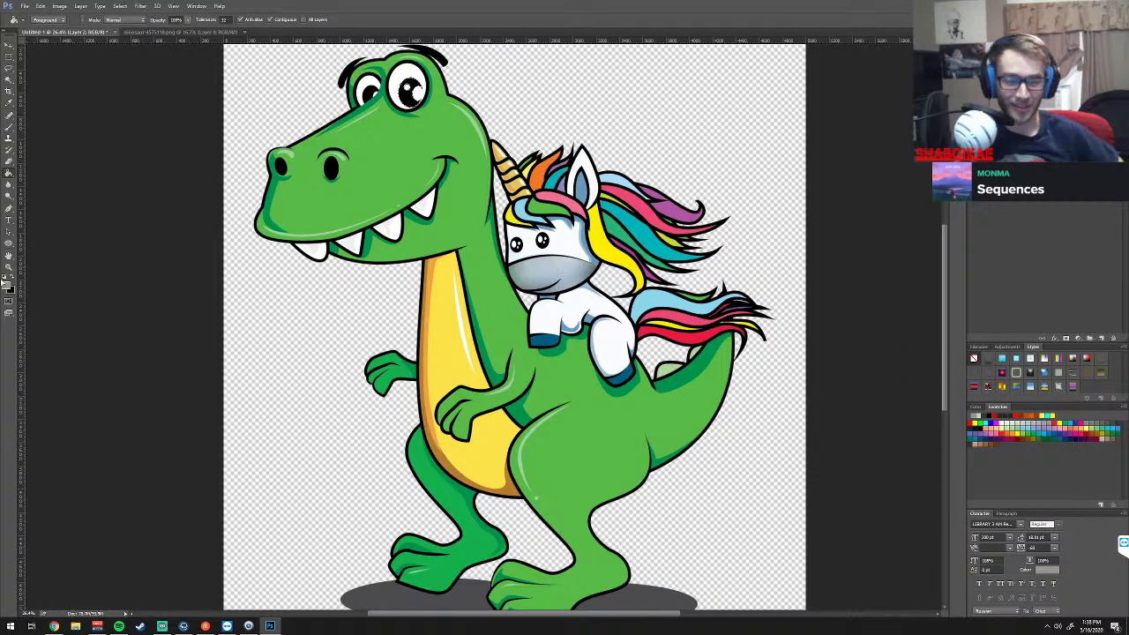
click(4, 279)
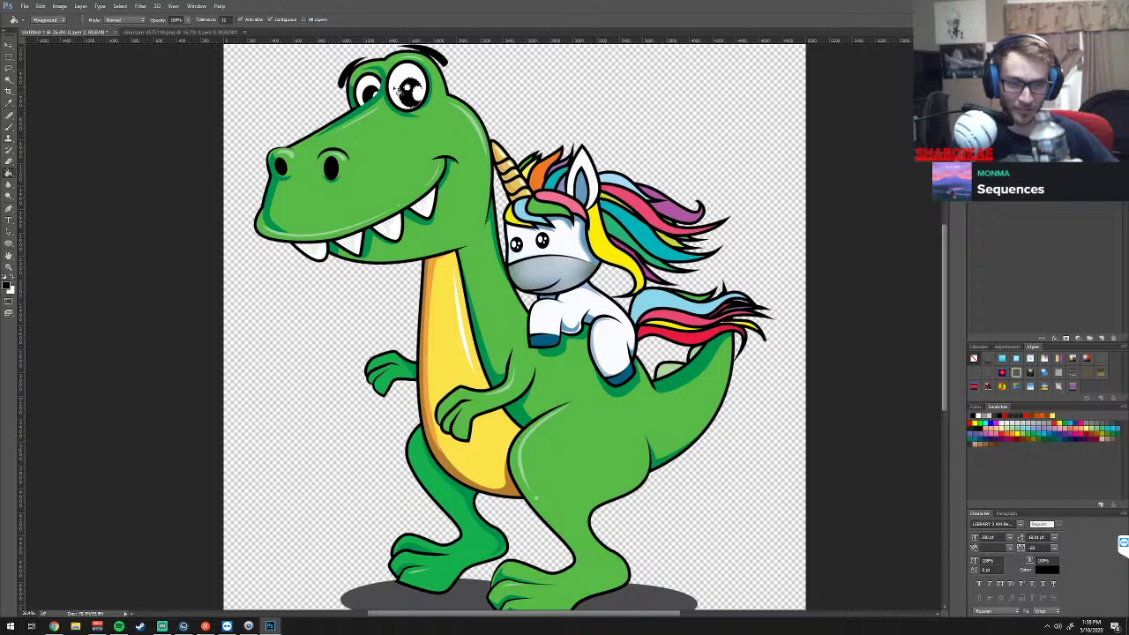
right_click(409, 100)
click(375, 130)
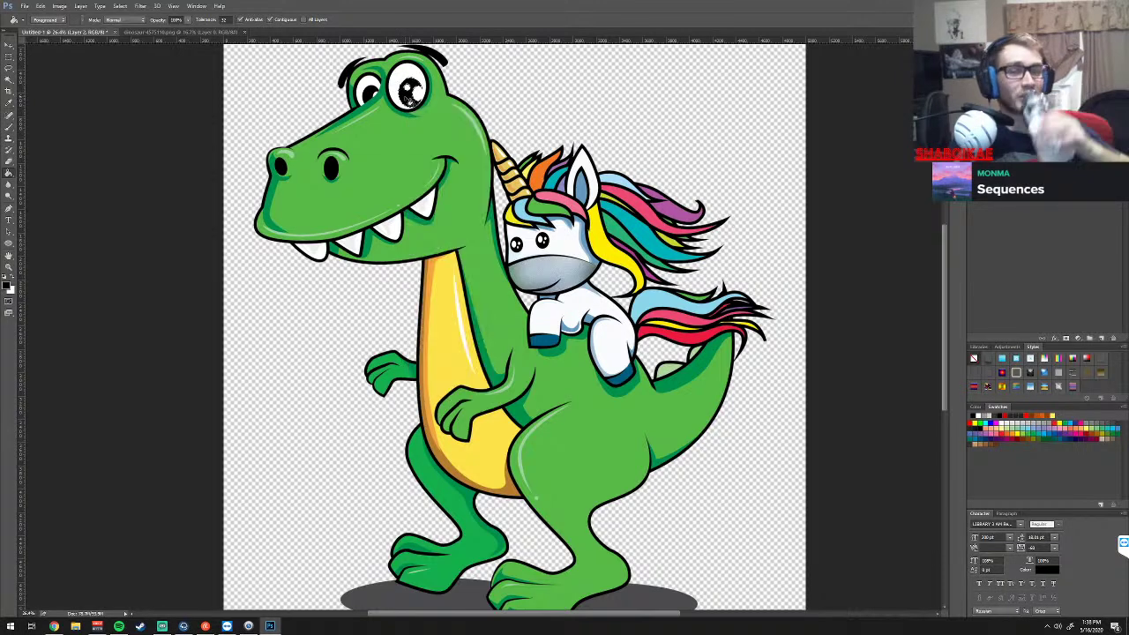
click(13, 280)
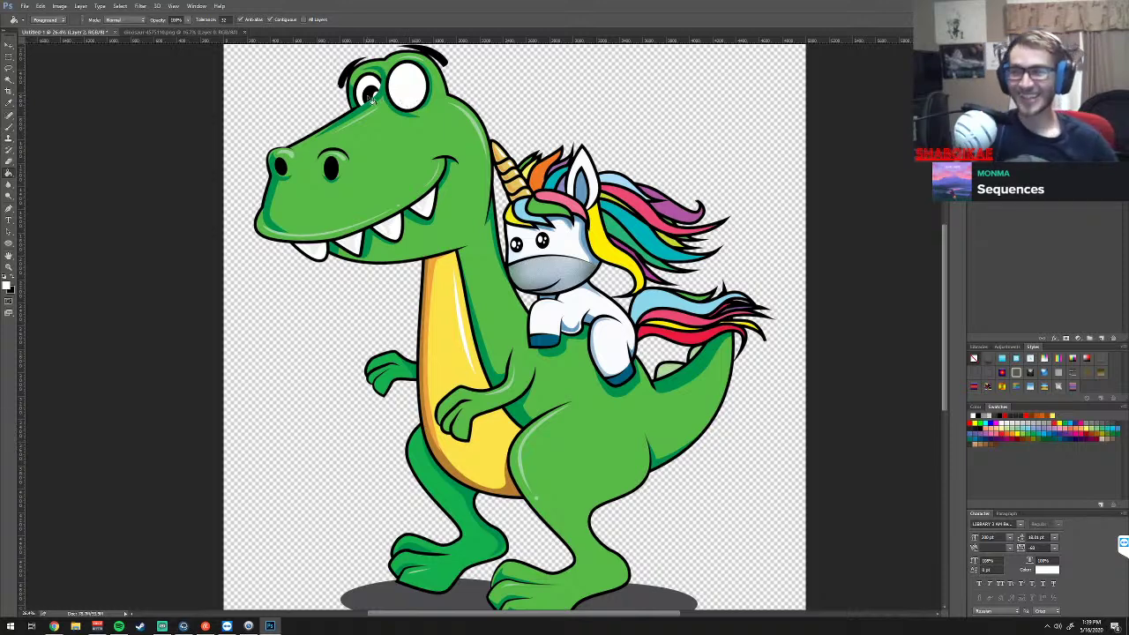
Use Ctrl+Z on the eye edit, leaving the dinosaur's larger eye blank white
key(ctrl+z)
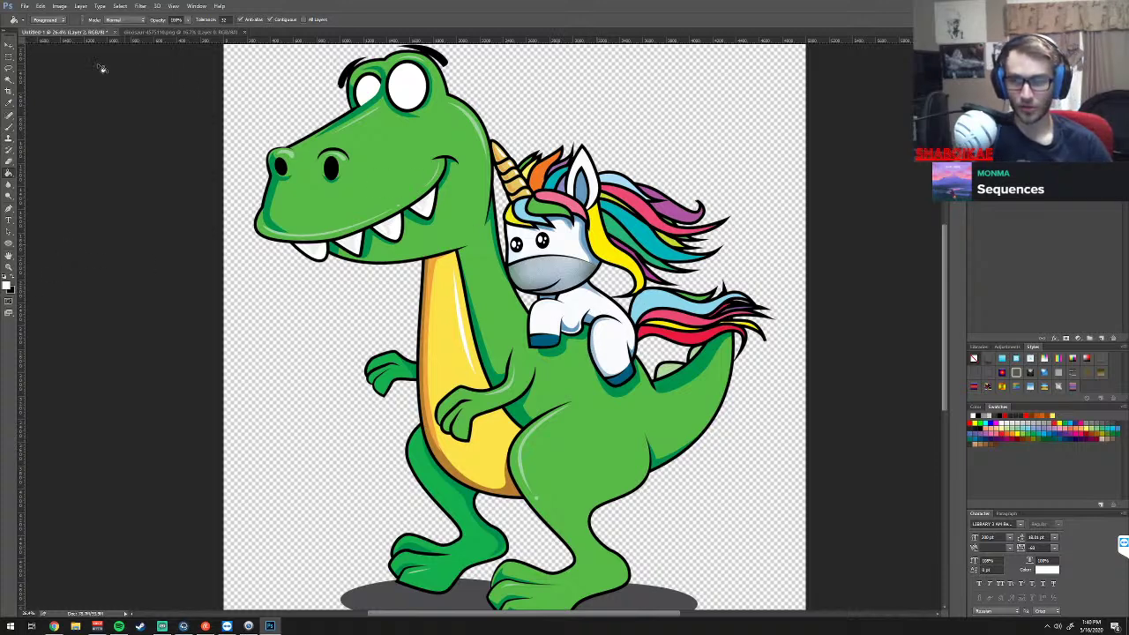
Magic Wand the unicorn's white body and set the foreground to orange #ff7200
click(7, 88)
click(558, 316)
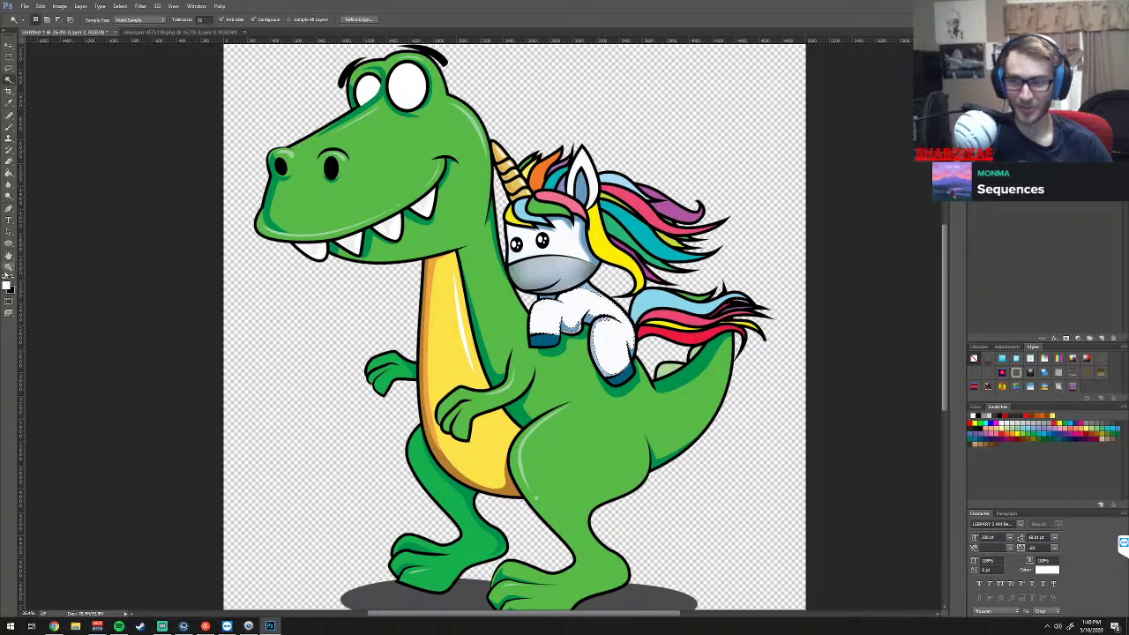
click(9, 287)
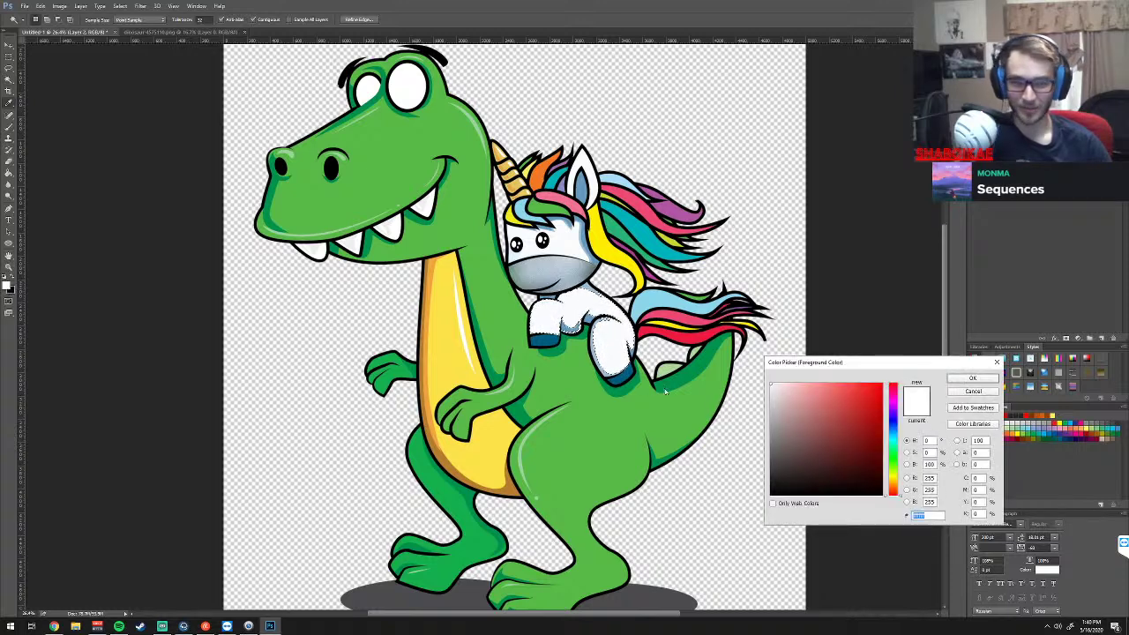
drag(883, 422, 880, 413)
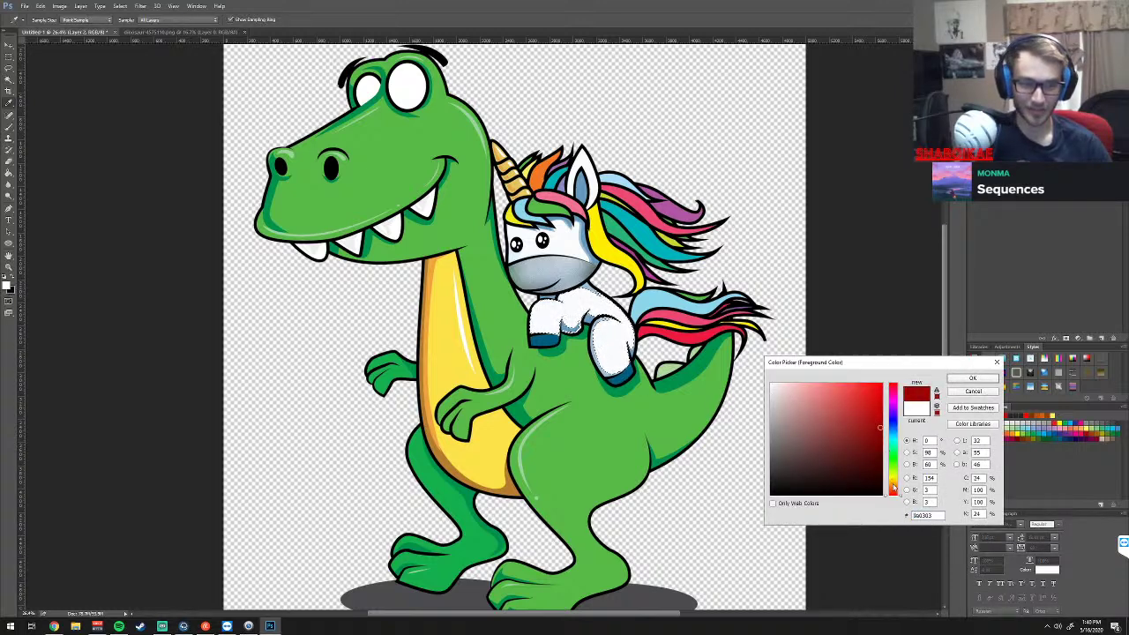
drag(892, 487, 887, 503)
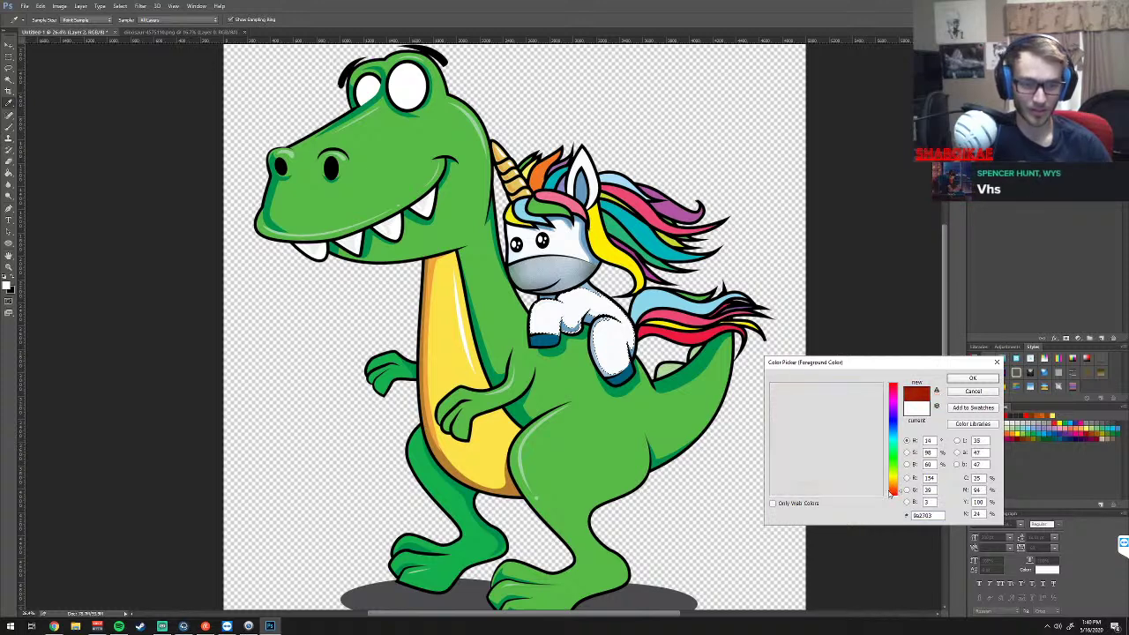
drag(881, 427, 881, 383)
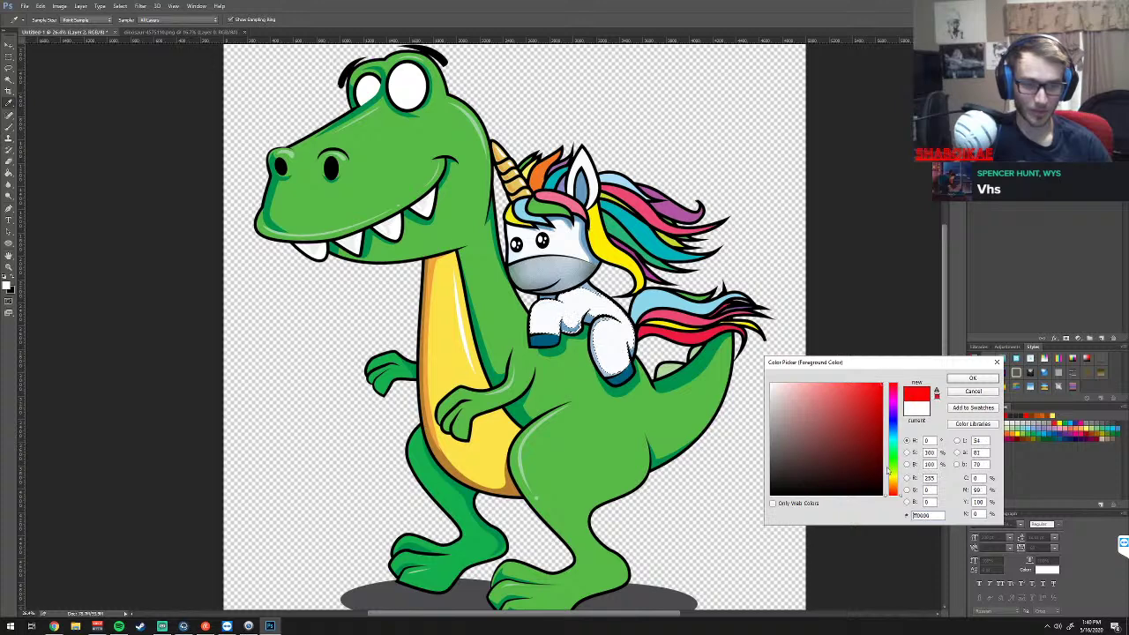
click(893, 487)
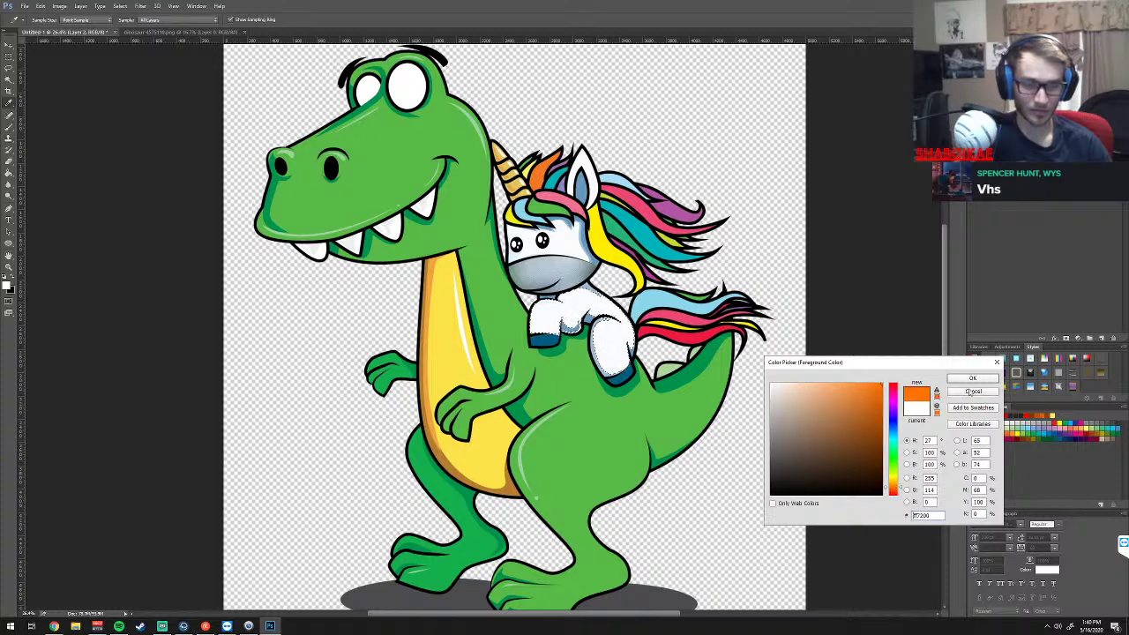
click(973, 379)
Copy the body to a new layer, reselect it, fill it orange, and compare before/after
key(w)
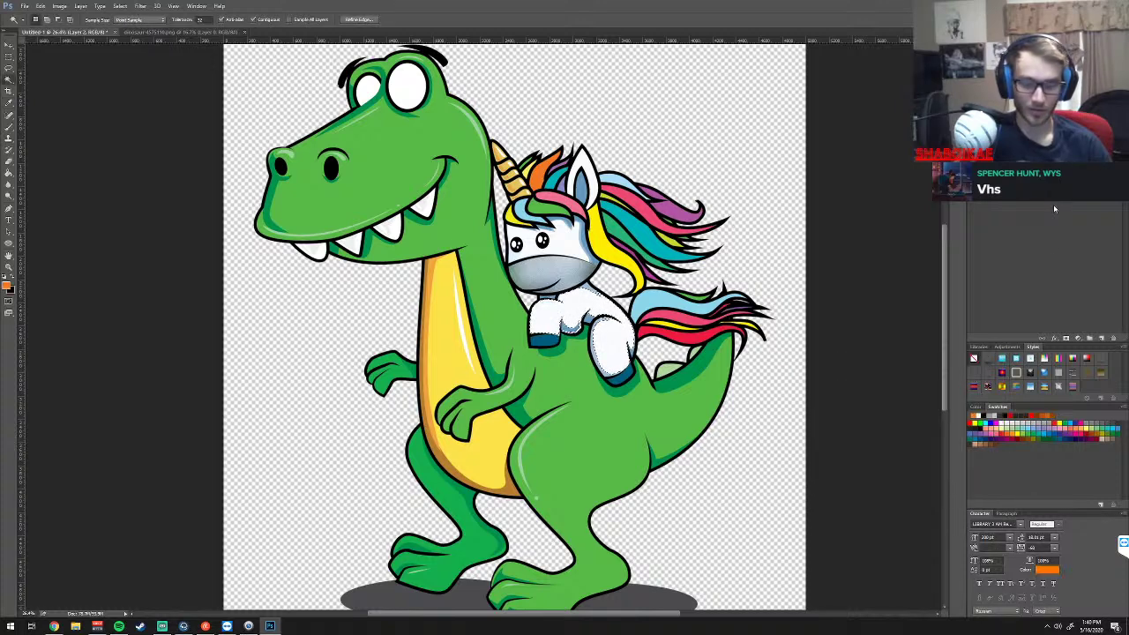
key(ctrl+j)
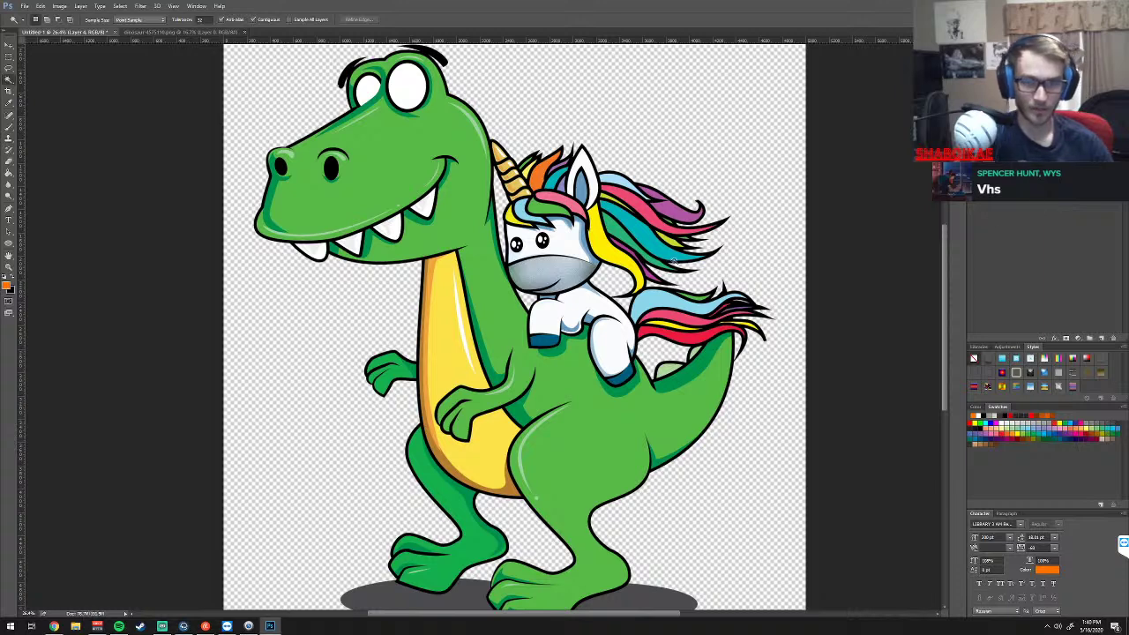
click(603, 313)
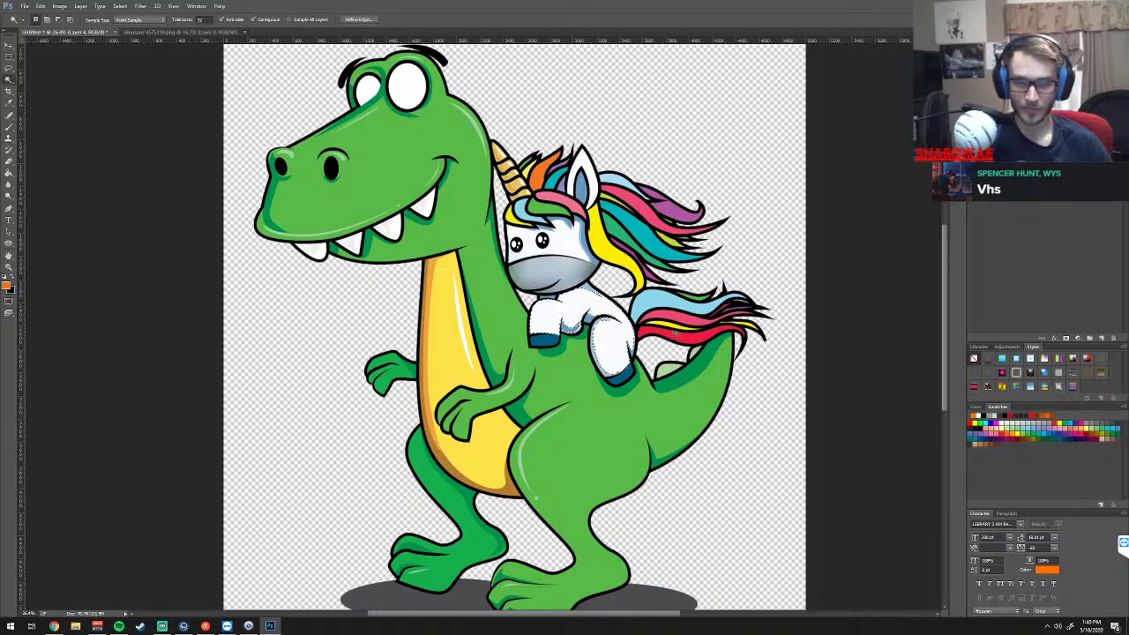
click(7, 172)
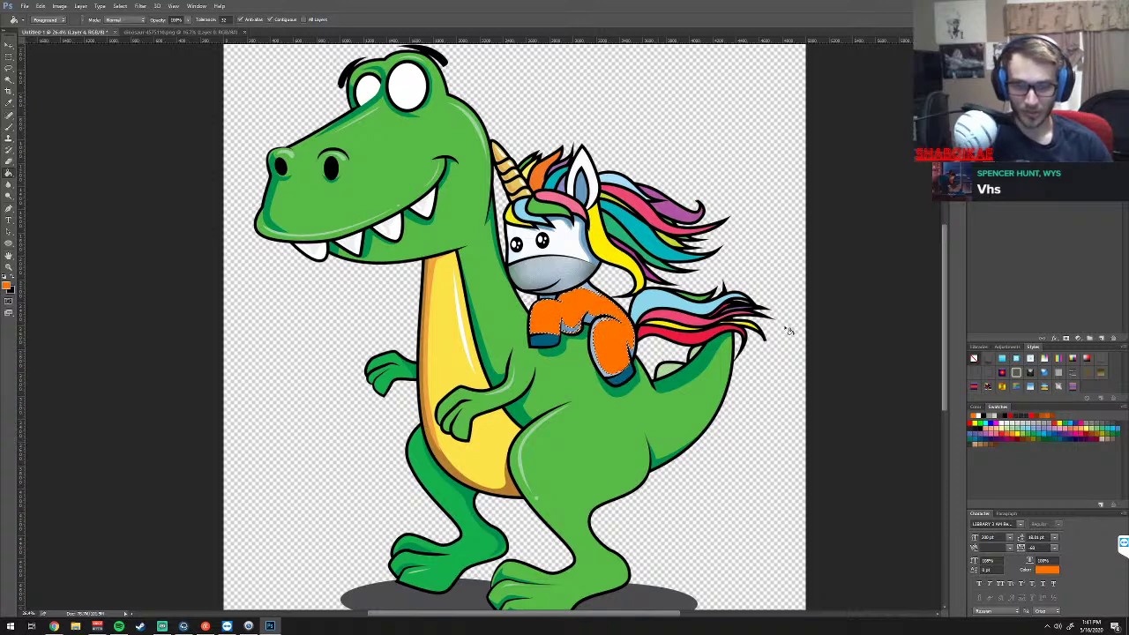
key(ctrl+i)
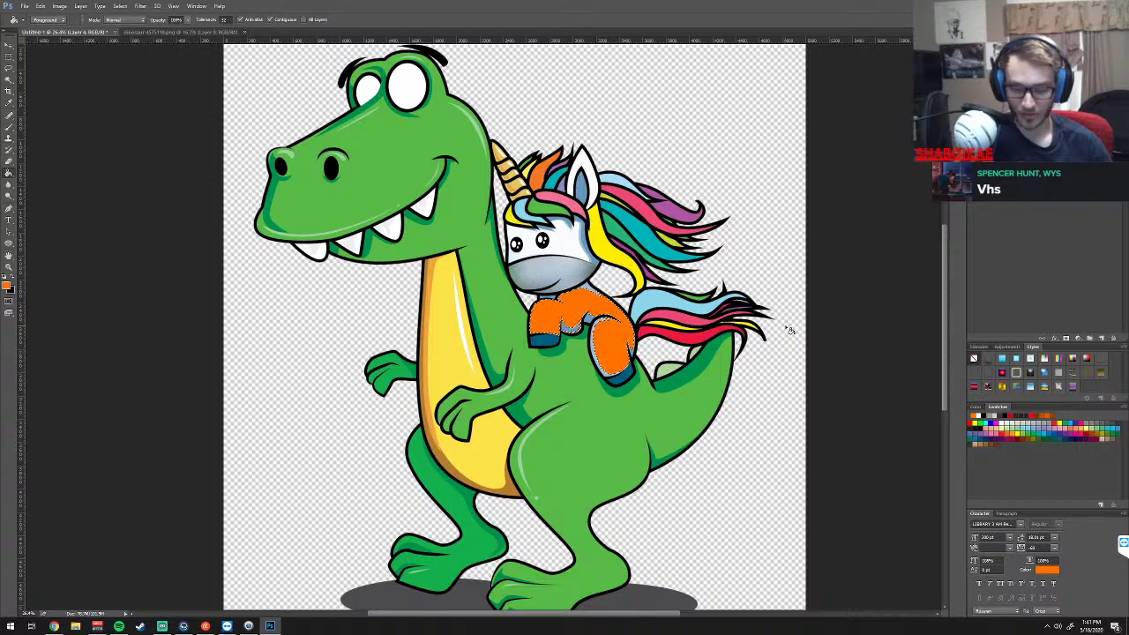
key(ctrl+i)
key(ctrl+i)
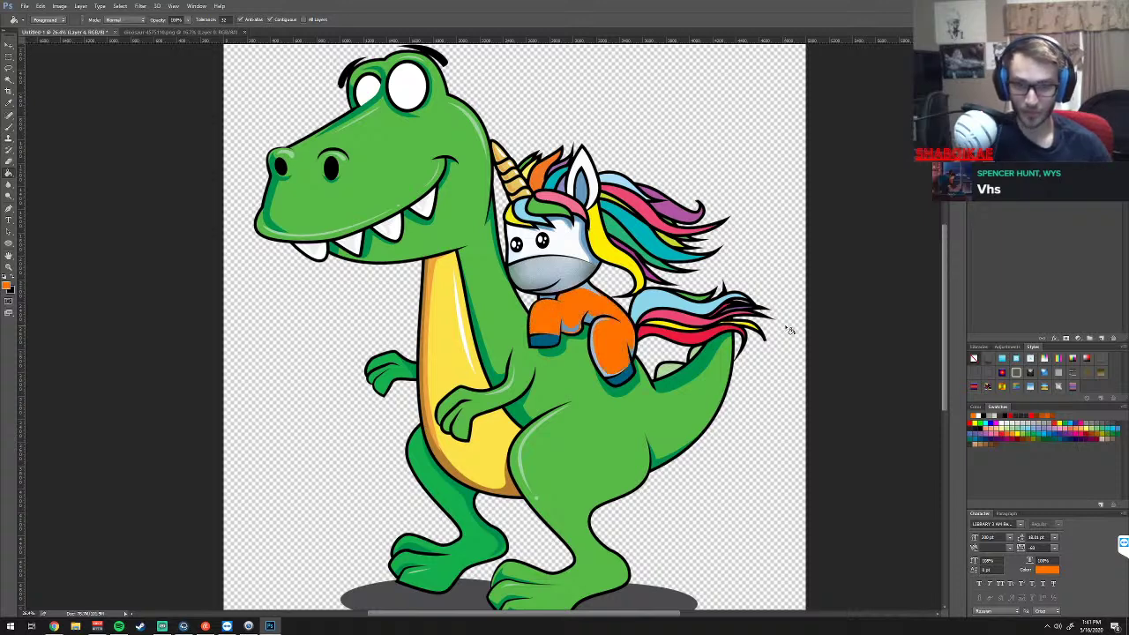
Magic Wand the unicorn's orange body twice, deselecting and zooming in each time
click(9, 79)
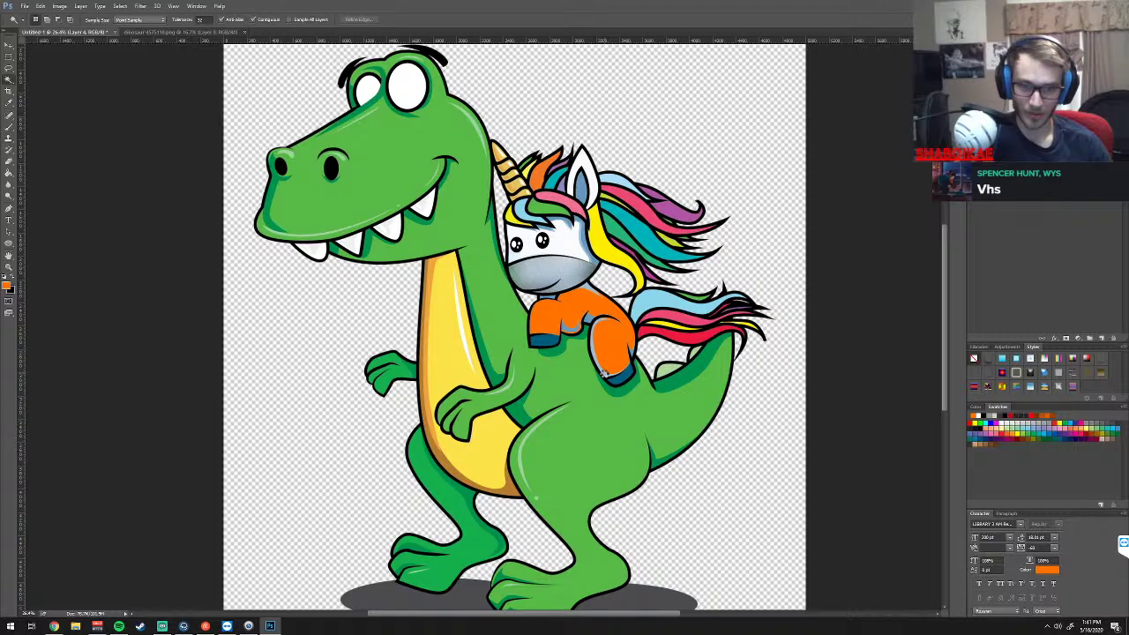
click(605, 374)
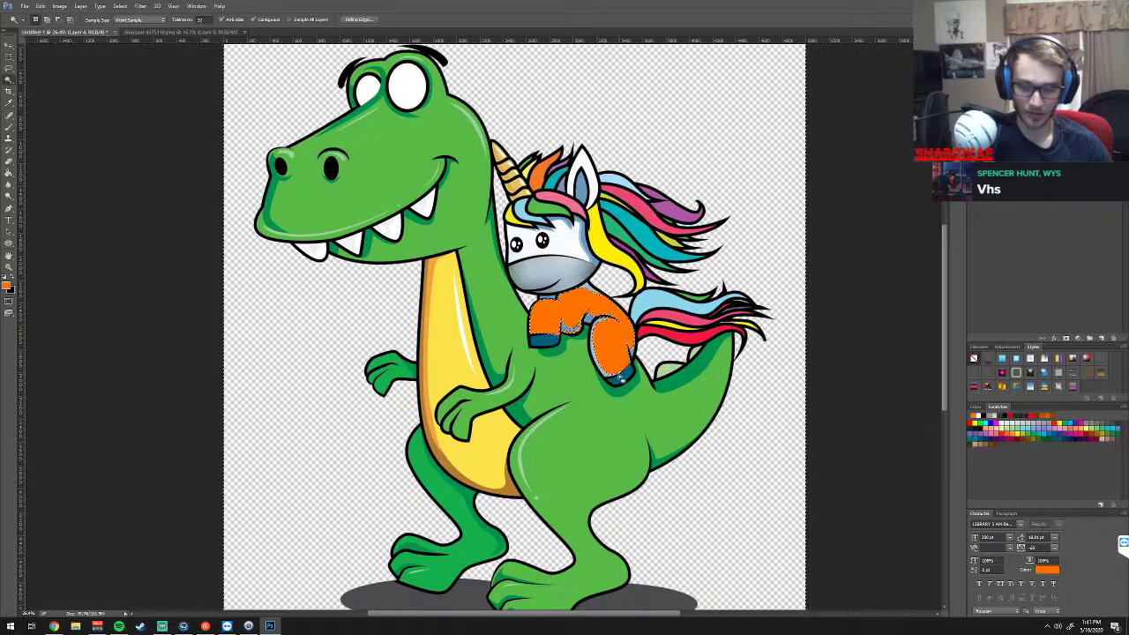
key(ctrl+d)
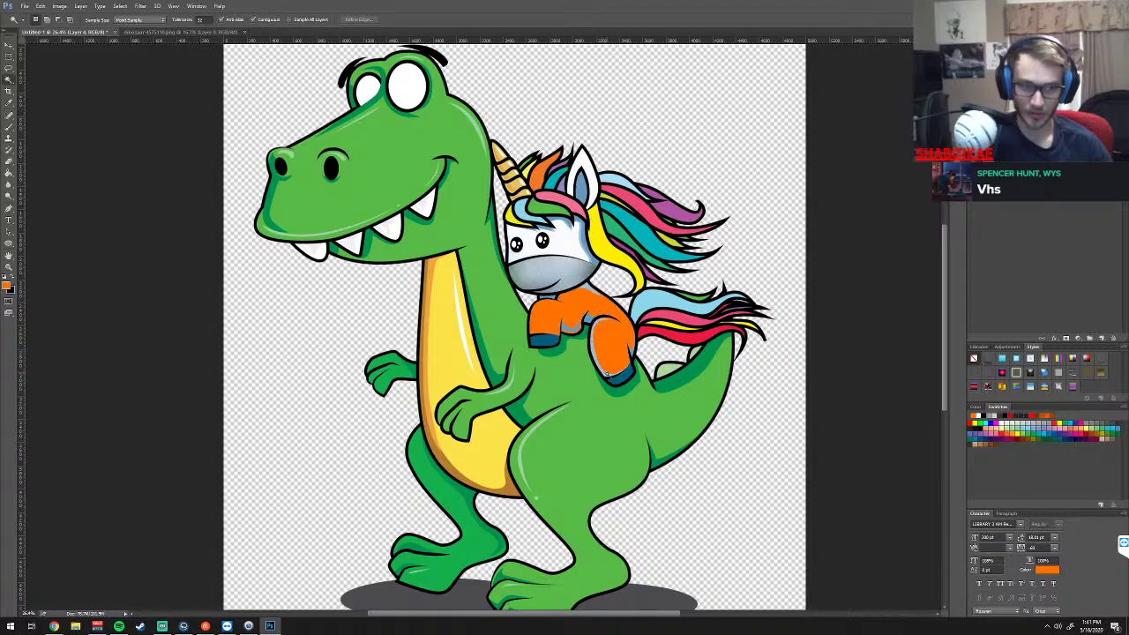
scroll(605, 374, up, 1)
scroll(609, 375, up, 1)
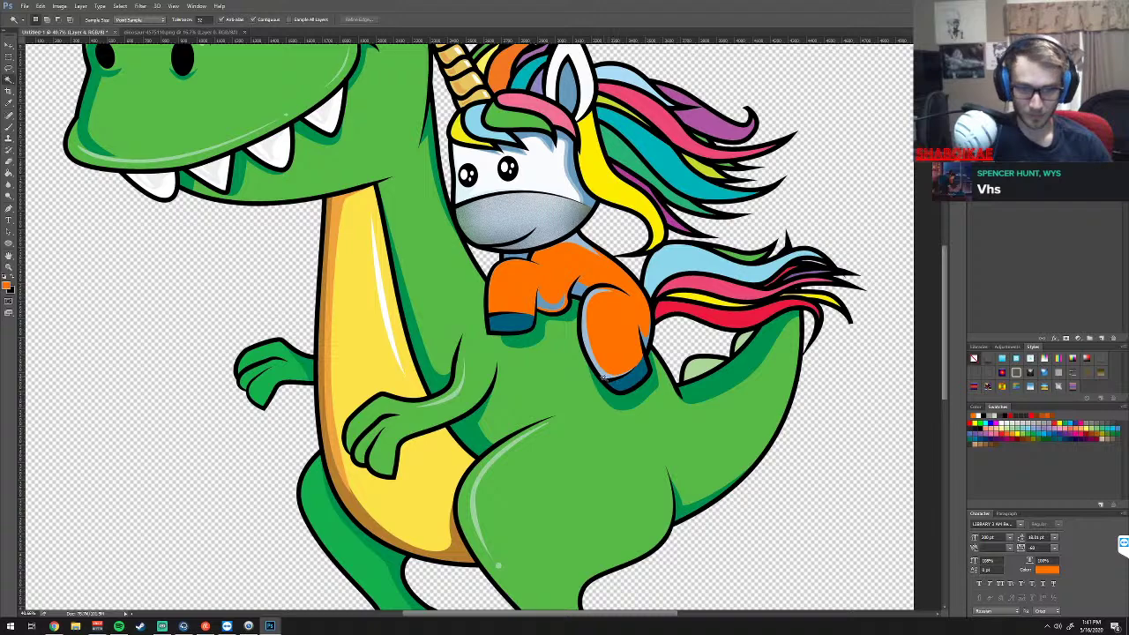
click(605, 374)
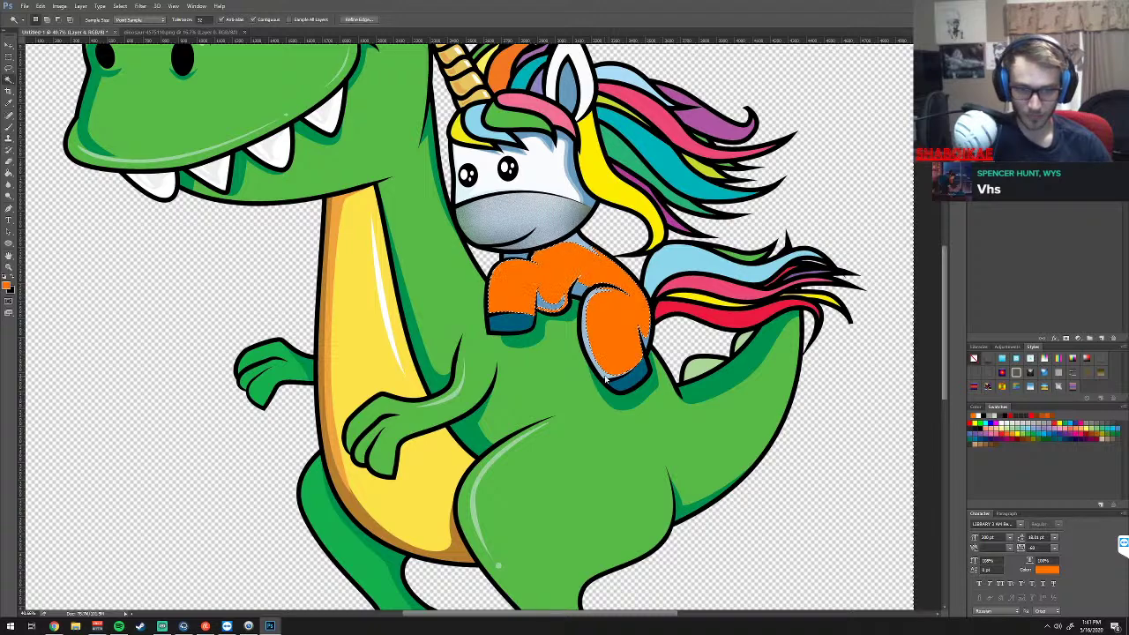
key(ctrl+d)
scroll(605, 374, up, 1)
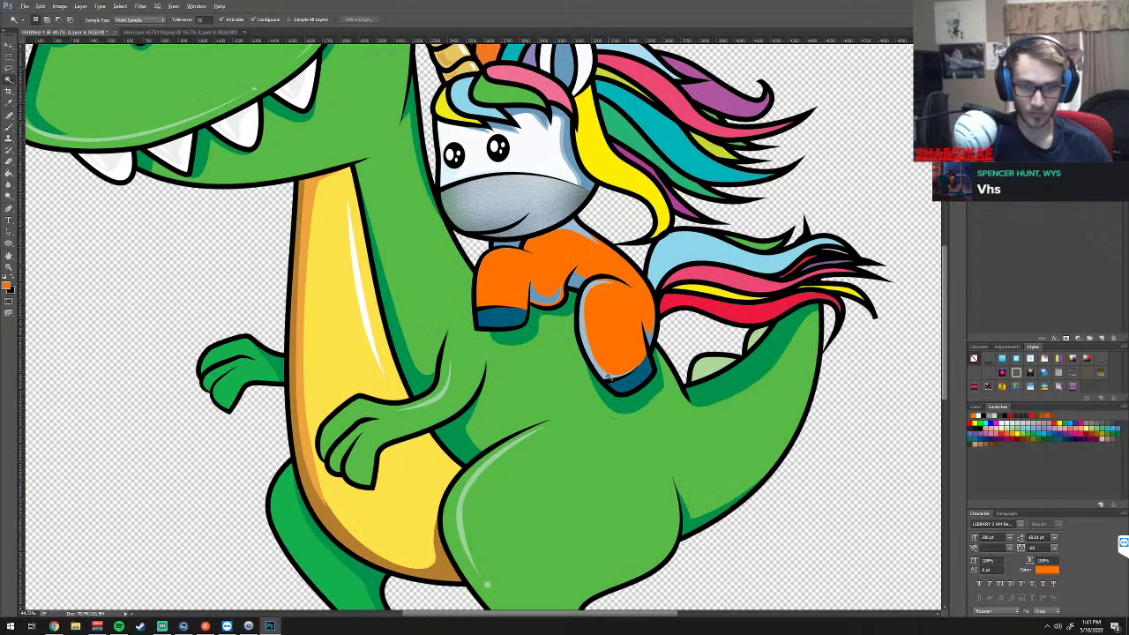
scroll(605, 374, up, 1)
scroll(605, 374, up, 1)
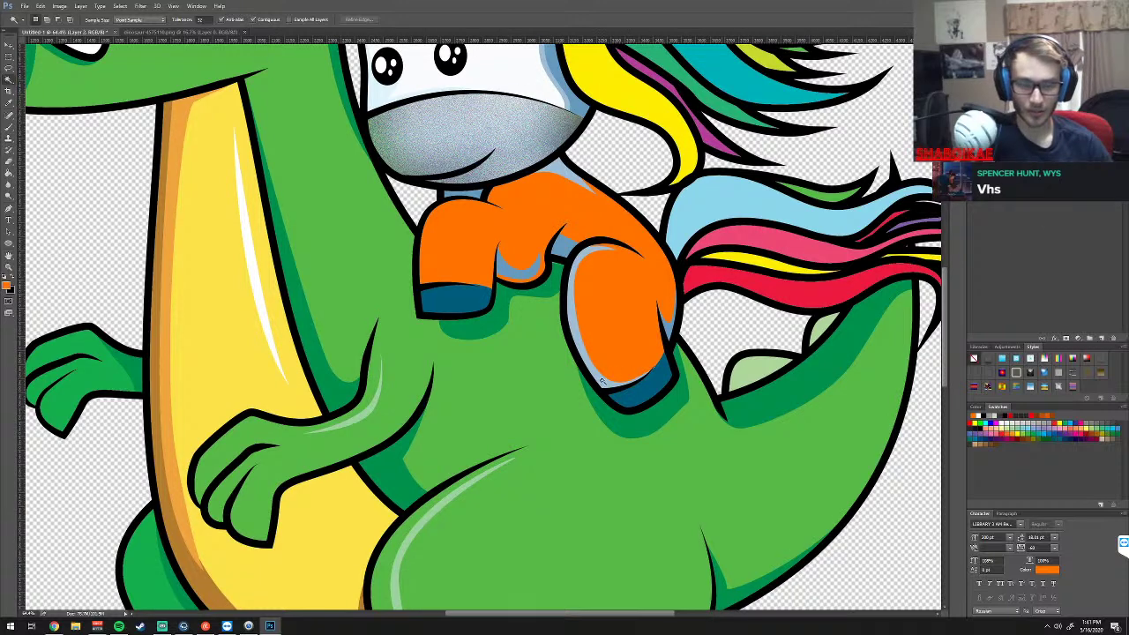
Select the blue-grey shading on both legs and the collar, then deselect and reselect it
click(604, 381)
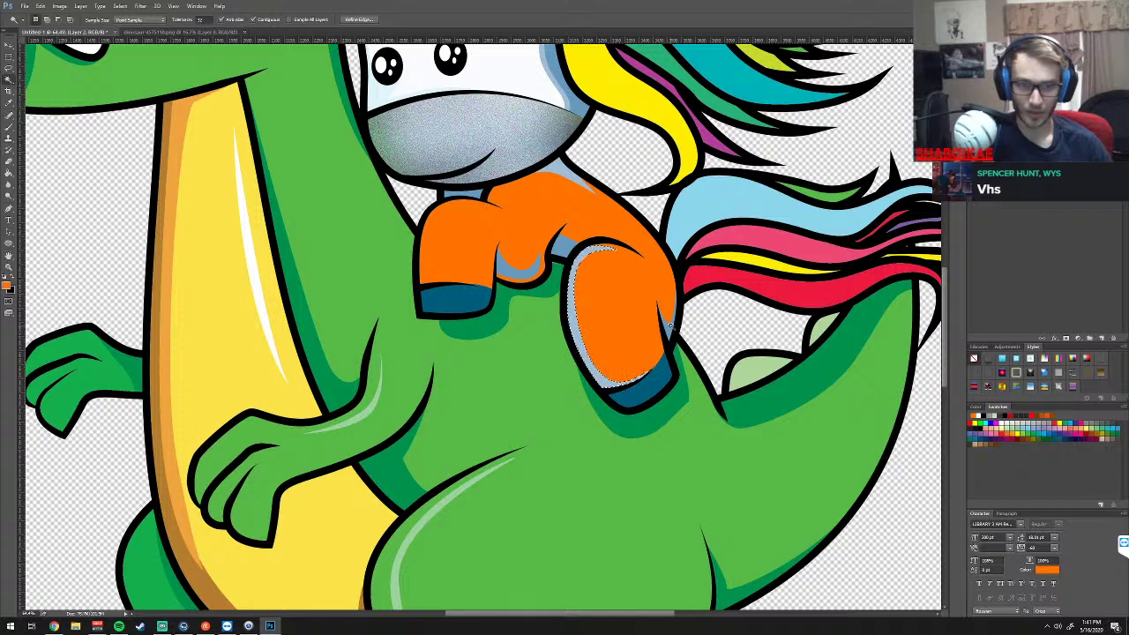
shift+click(520, 265)
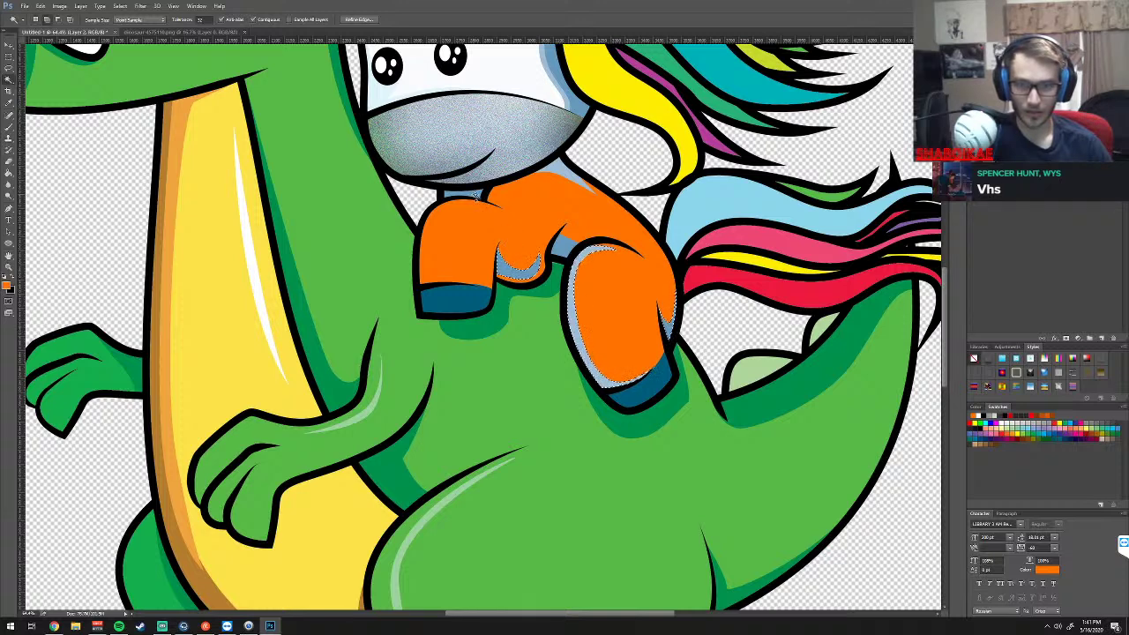
shift+click(540, 181)
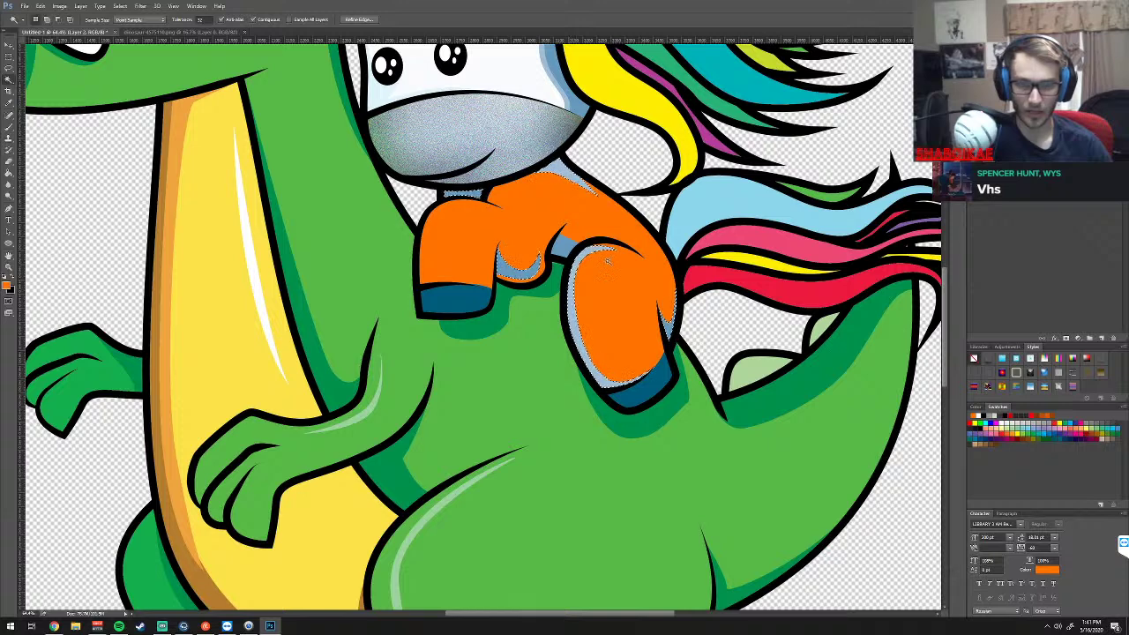
scroll(700, 357, down, 1)
scroll(670, 366, down, 1)
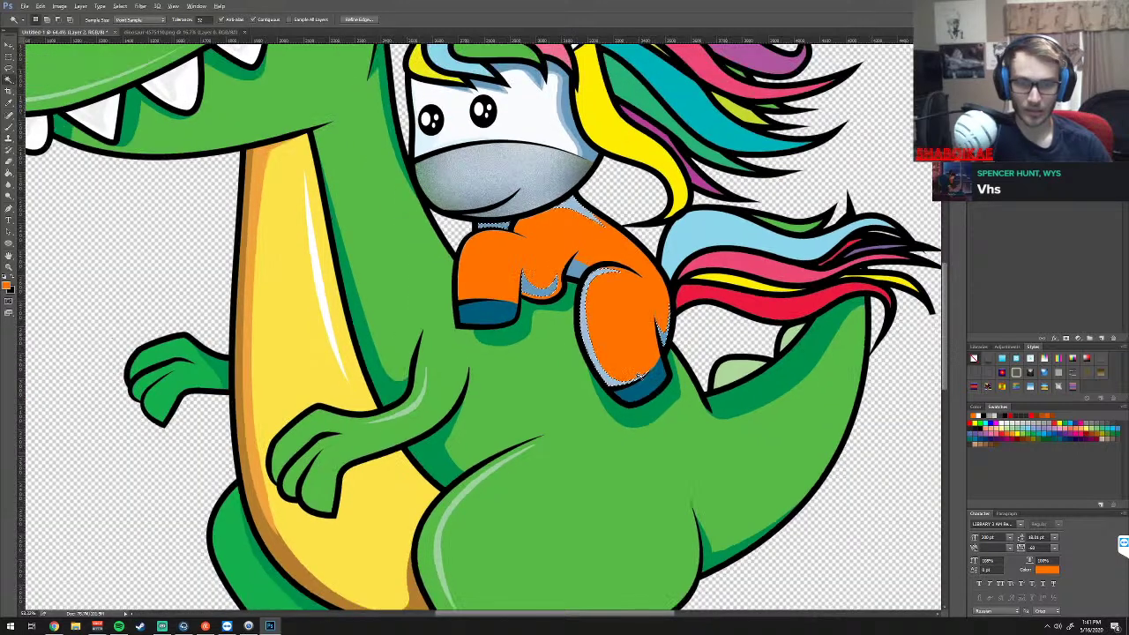
key(ctrl+d)
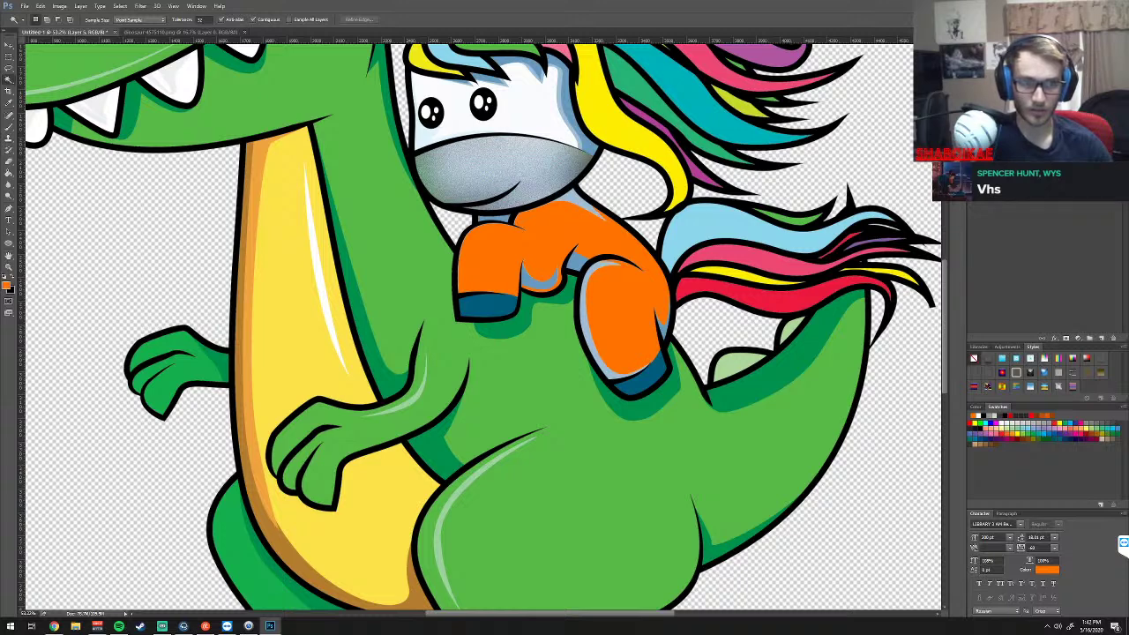
key(ctrl+shift+d)
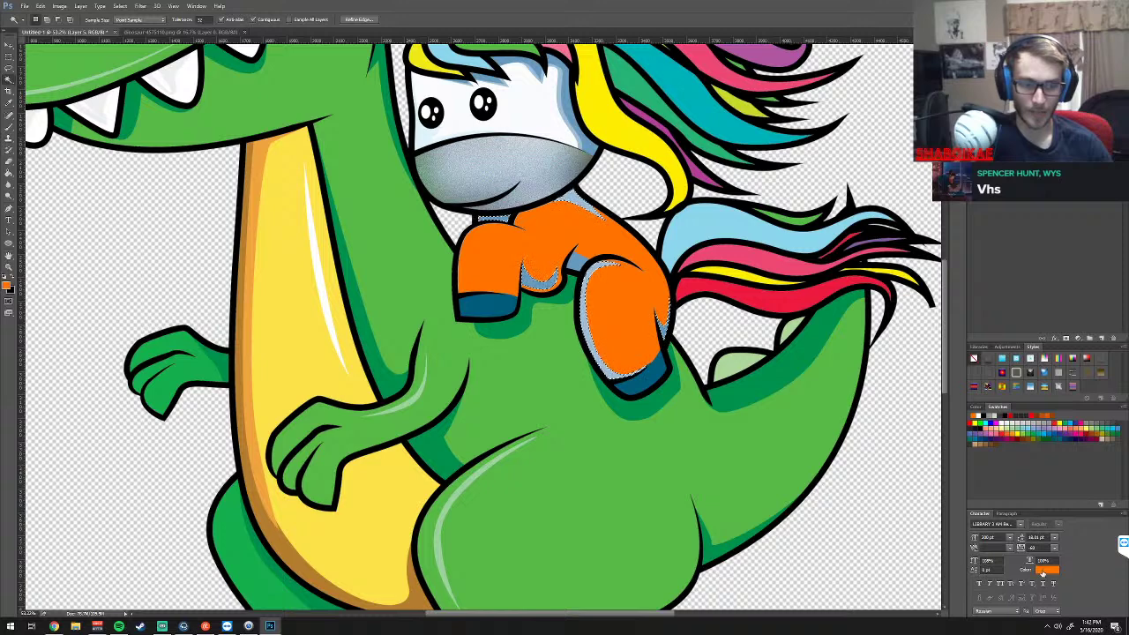
Fill the selected leg and collar shading with a lighter, softer orange and deselect
click(7, 284)
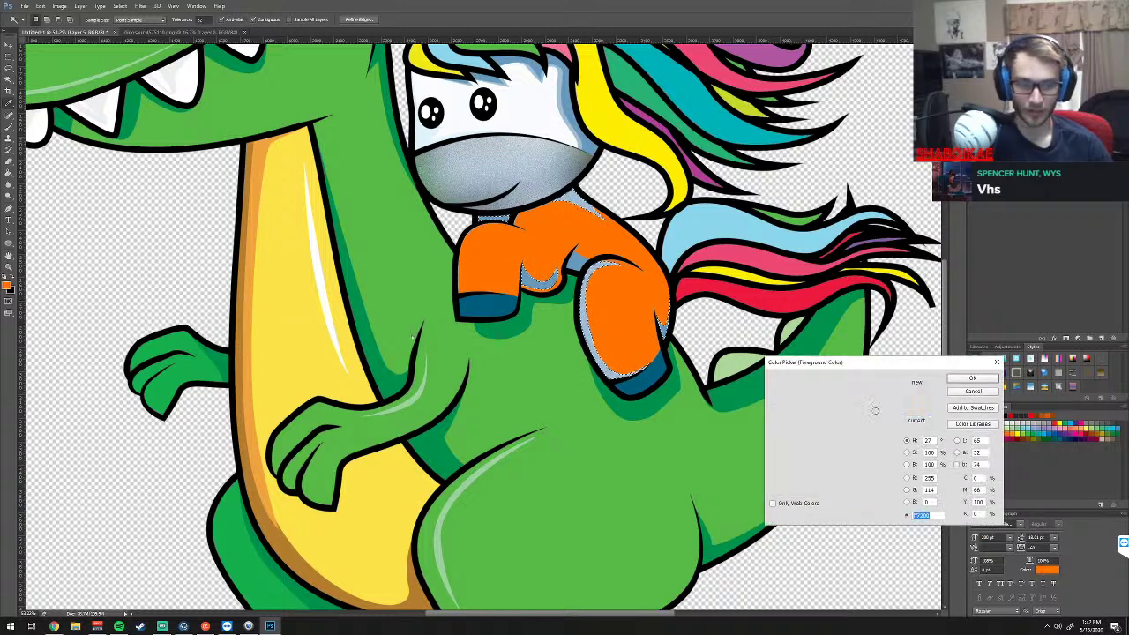
drag(871, 388, 852, 384)
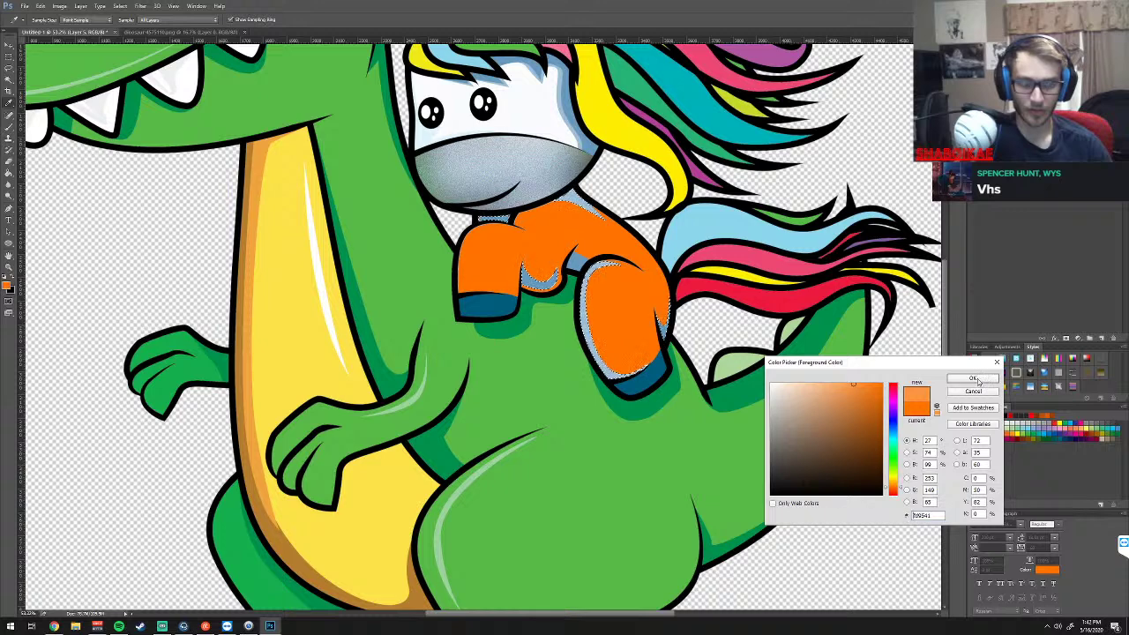
click(973, 379)
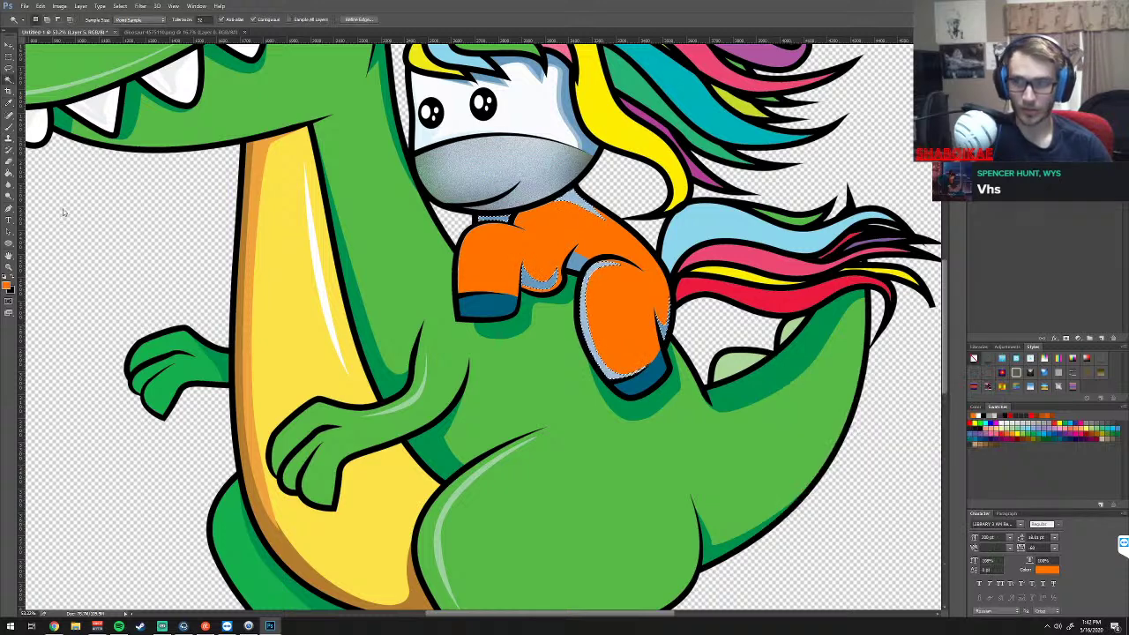
click(8, 174)
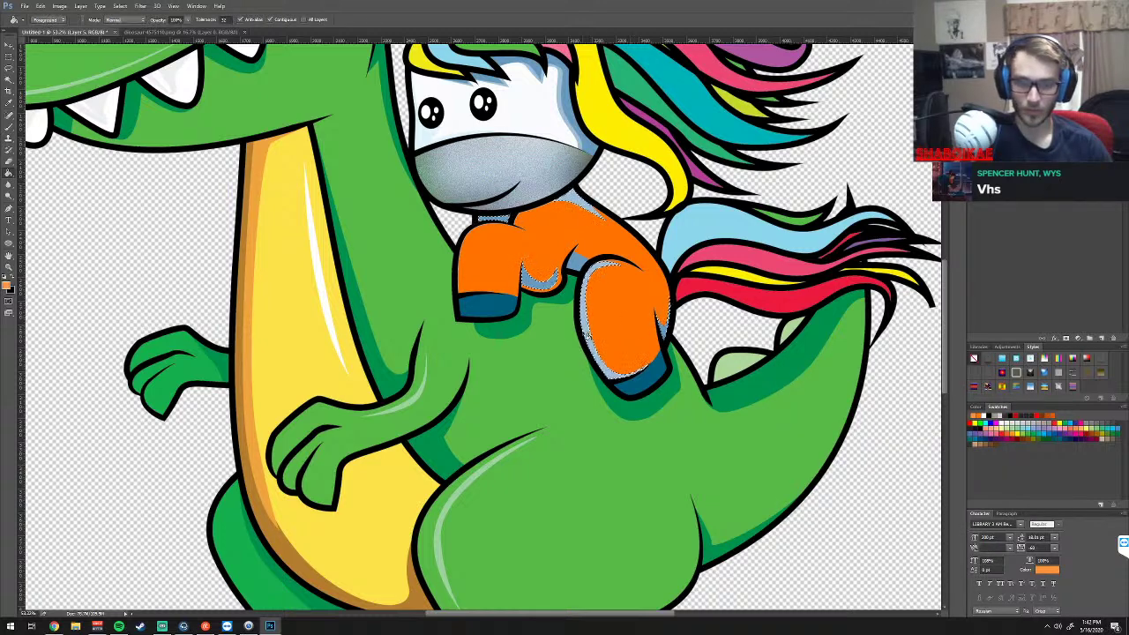
click(592, 338)
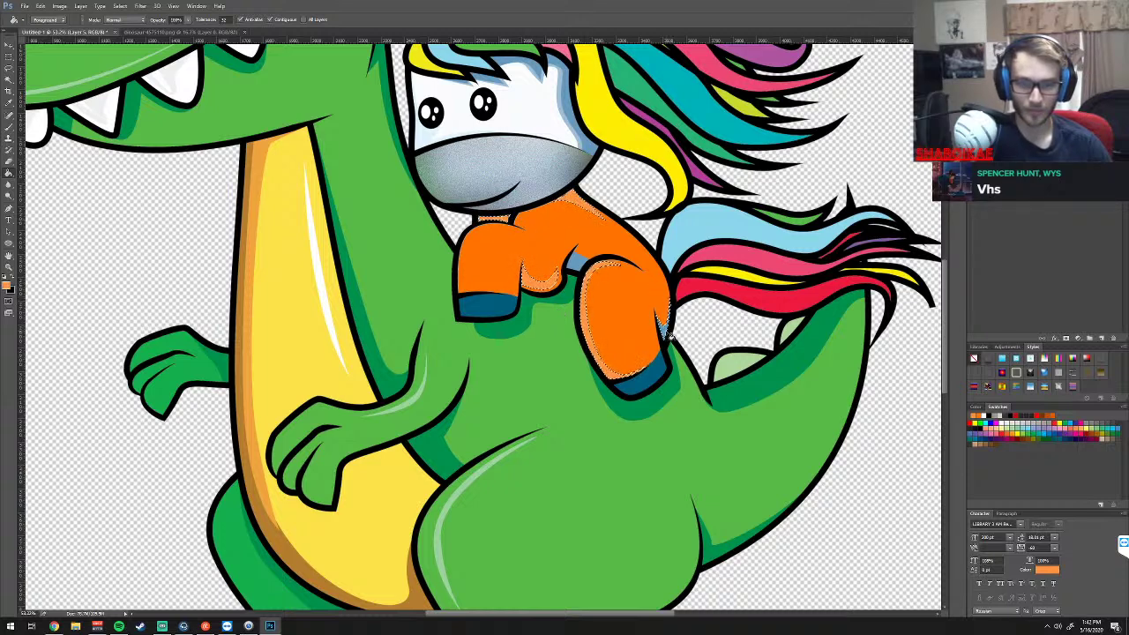
key(ctrl+d)
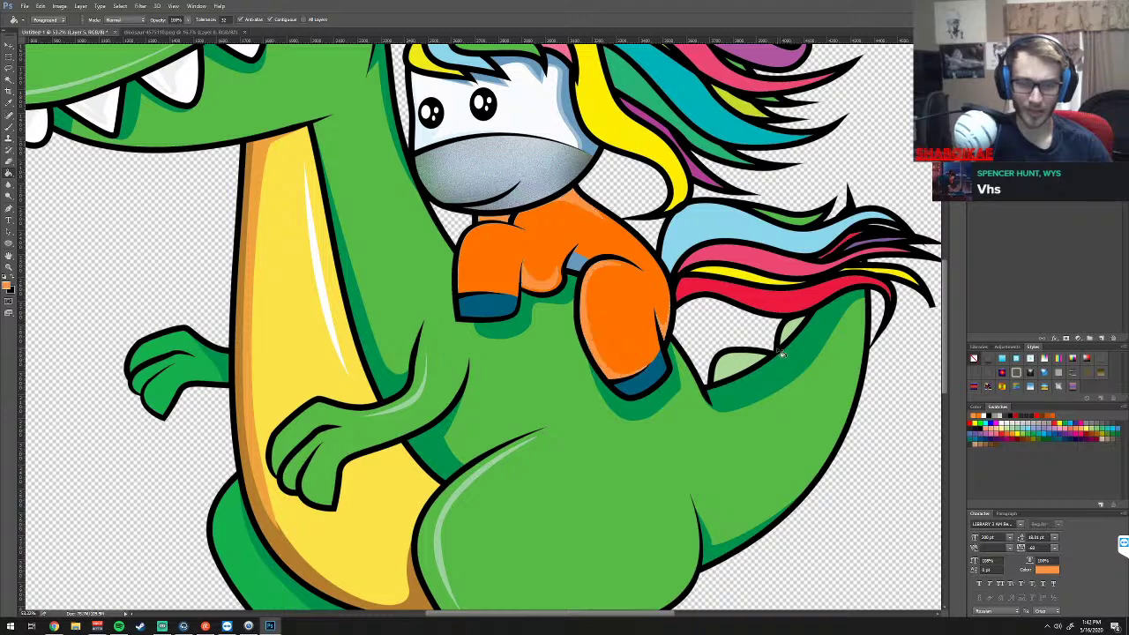
scroll(750, 351, down, 1)
scroll(749, 351, down, 1)
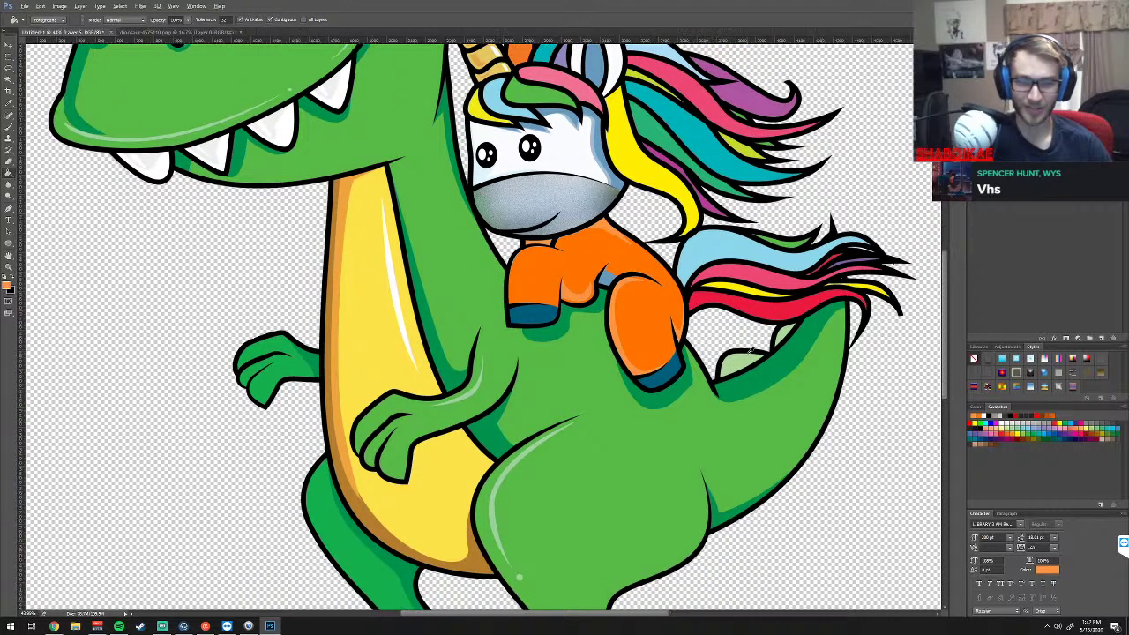
Zoom in on the unicorn's leg and undo an accidental orange fill of the canvas
scroll(750, 351, down, 1)
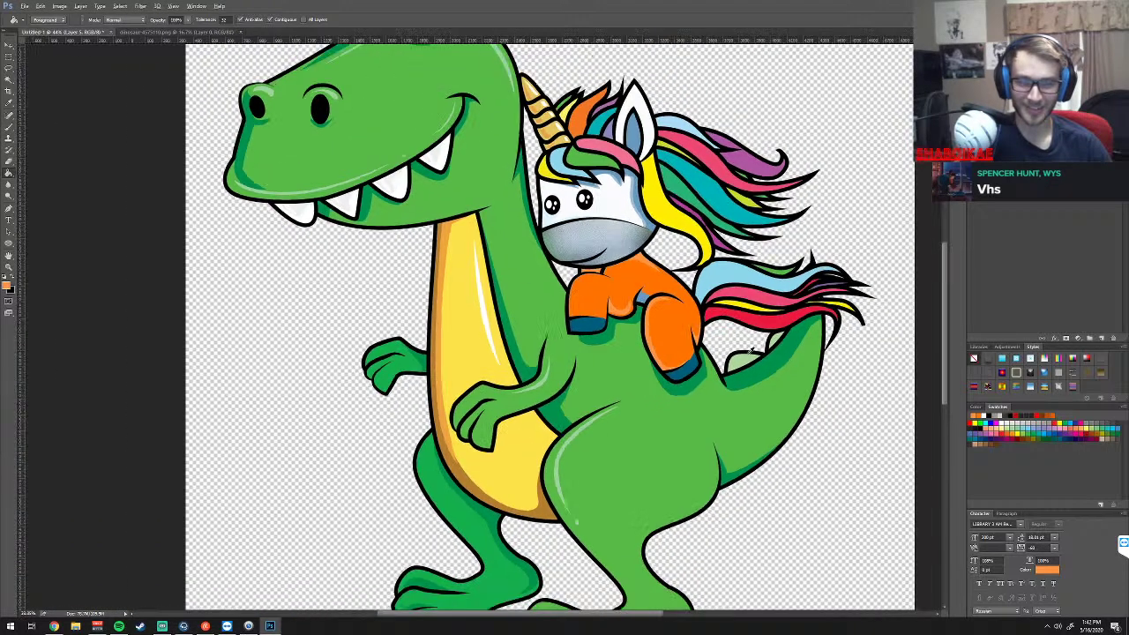
scroll(748, 351, up, 1)
scroll(701, 312, up, 1)
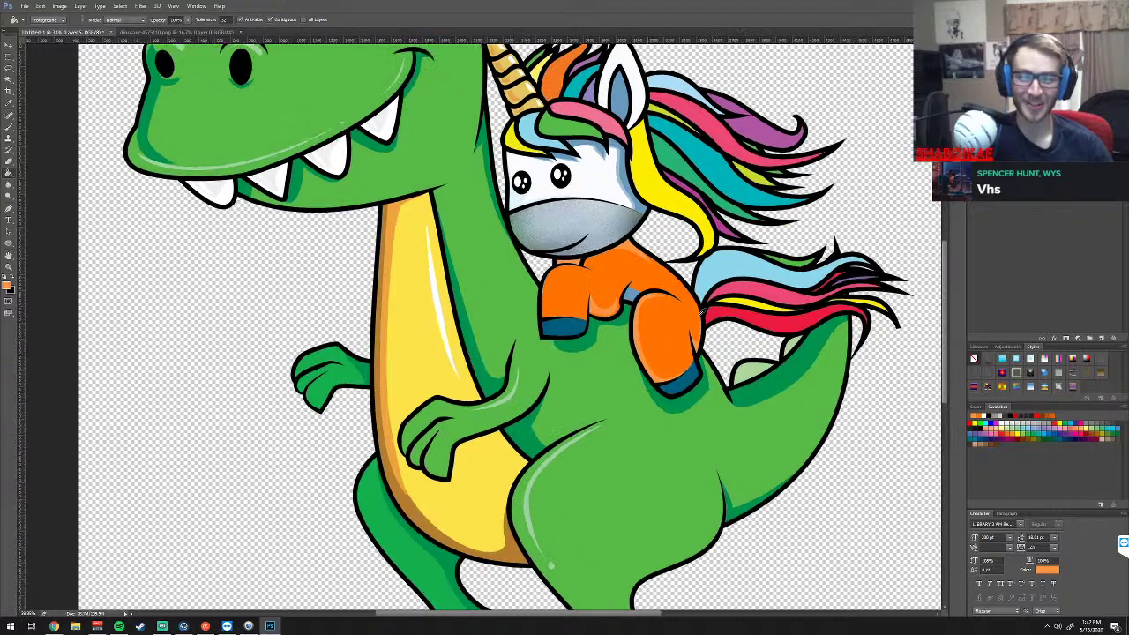
scroll(652, 291, up, 1)
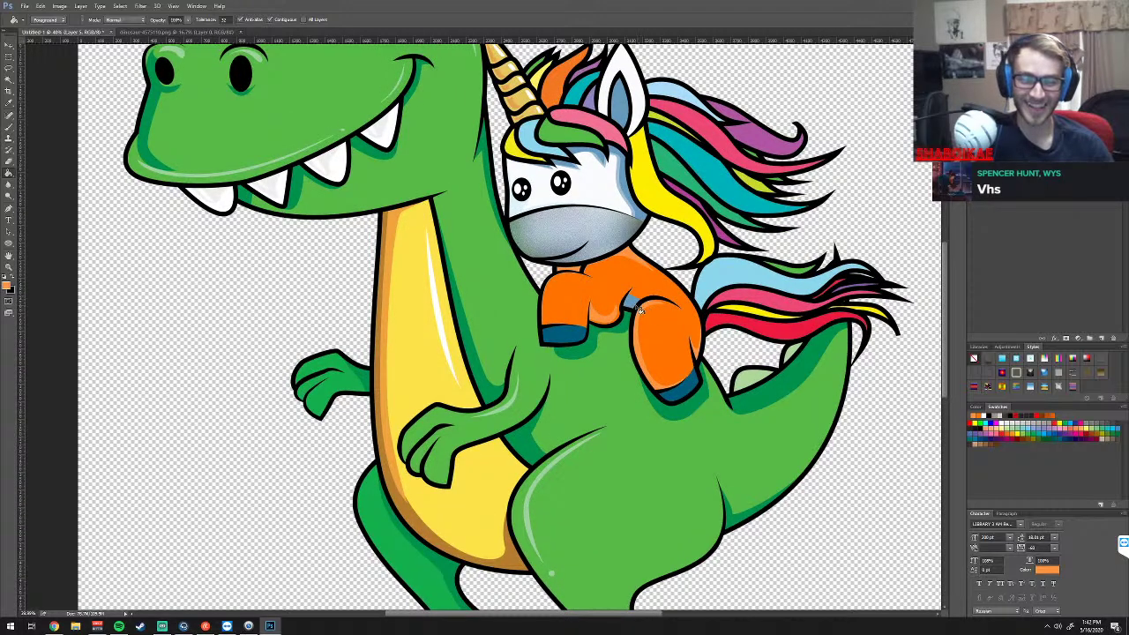
click(631, 305)
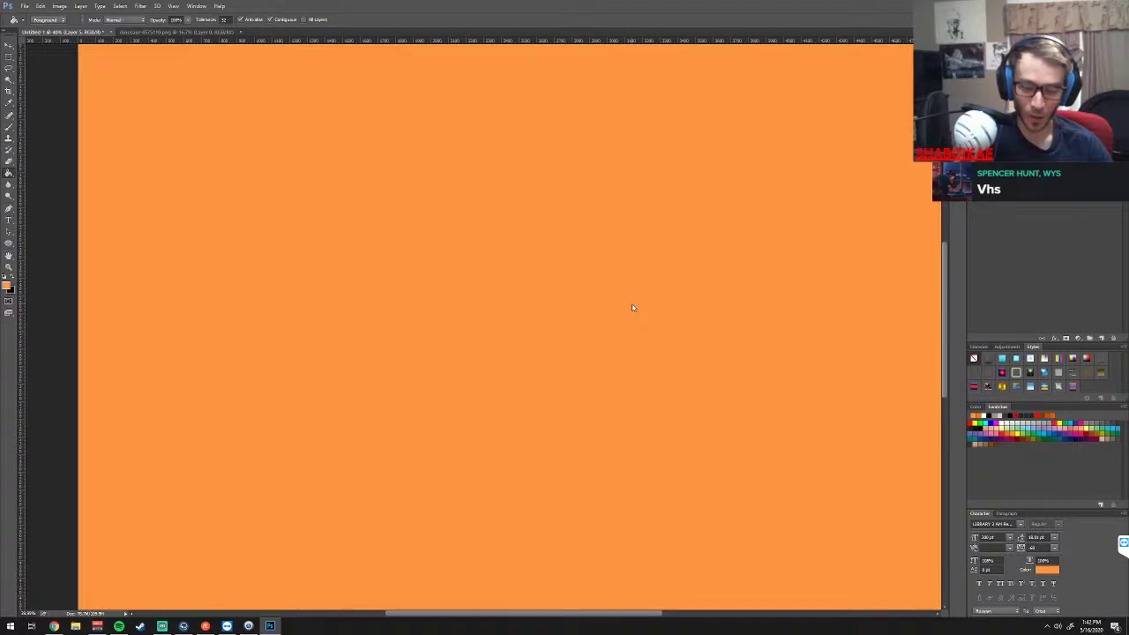
key(ctrl+z)
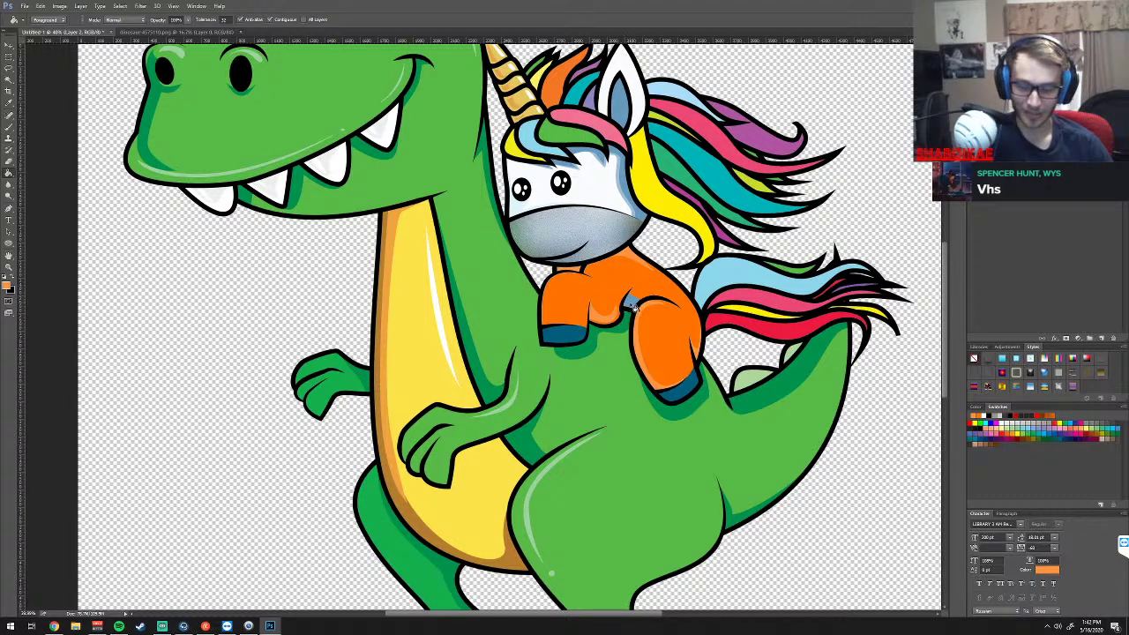
Use the Magic Wand to select the leftover blue-grey patch on the unicorn's arm
click(10, 82)
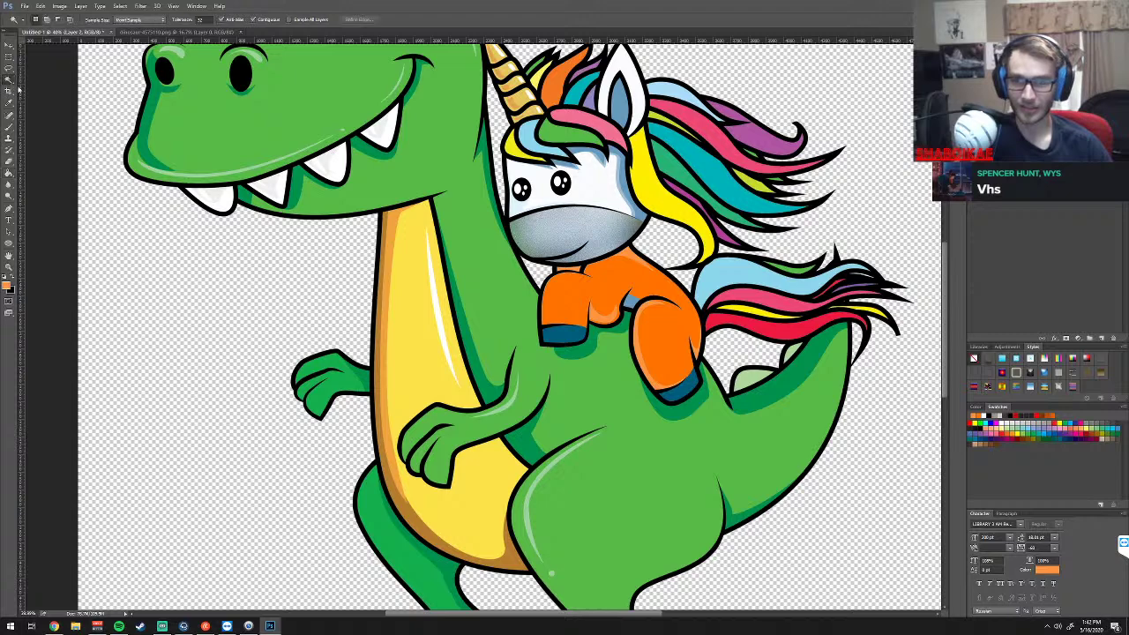
click(632, 302)
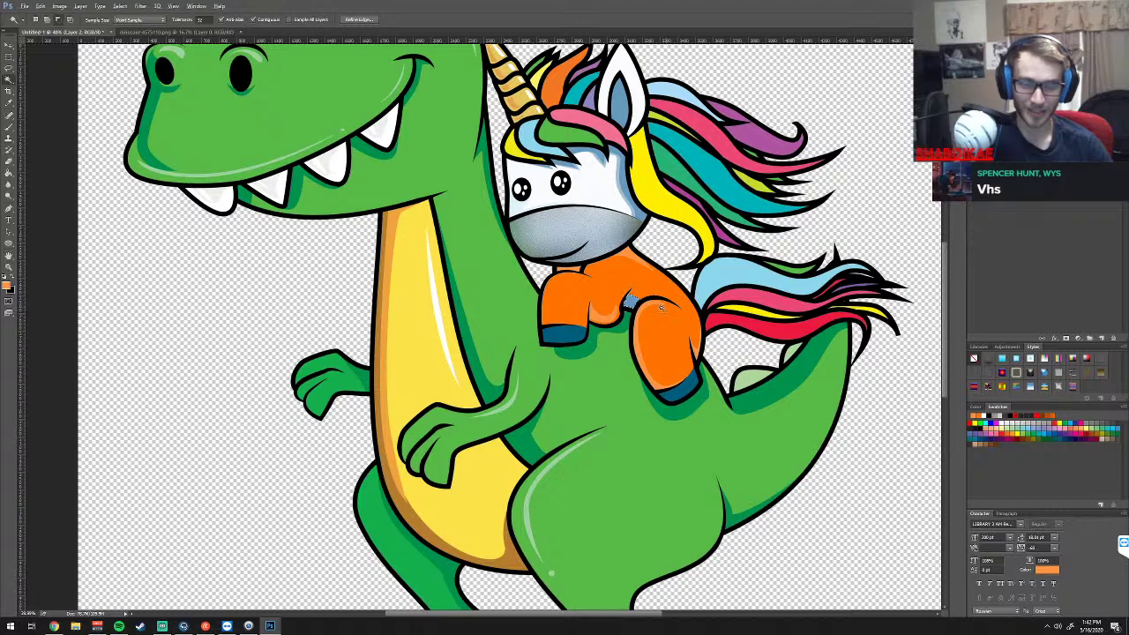
scroll(662, 315, up, 1)
scroll(657, 310, up, 1)
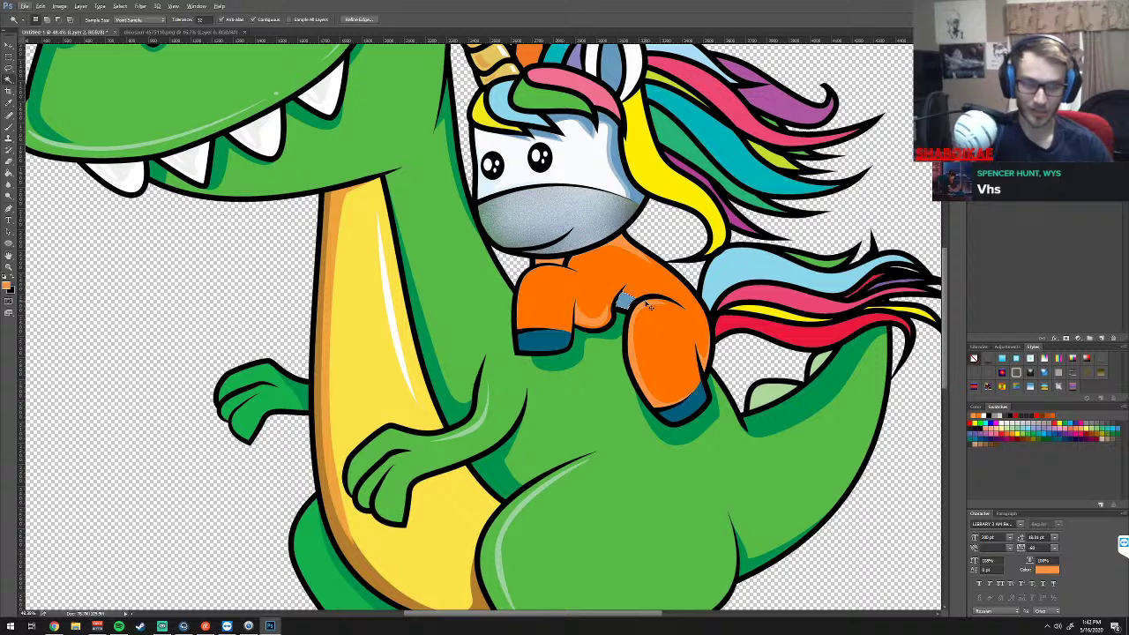
key(ctrl+d)
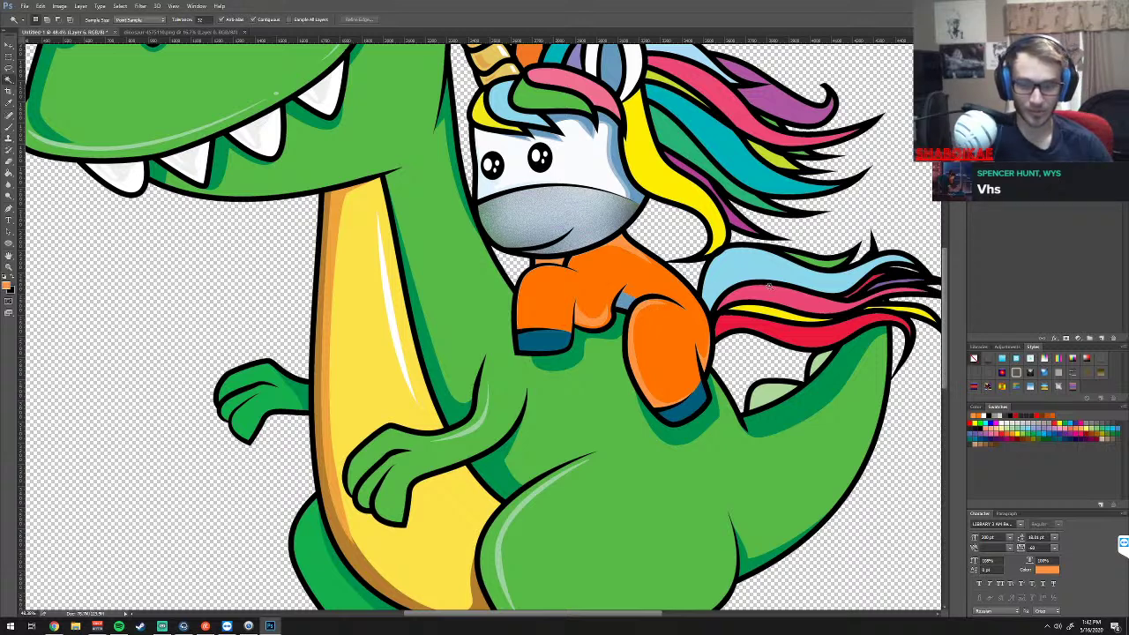
click(628, 301)
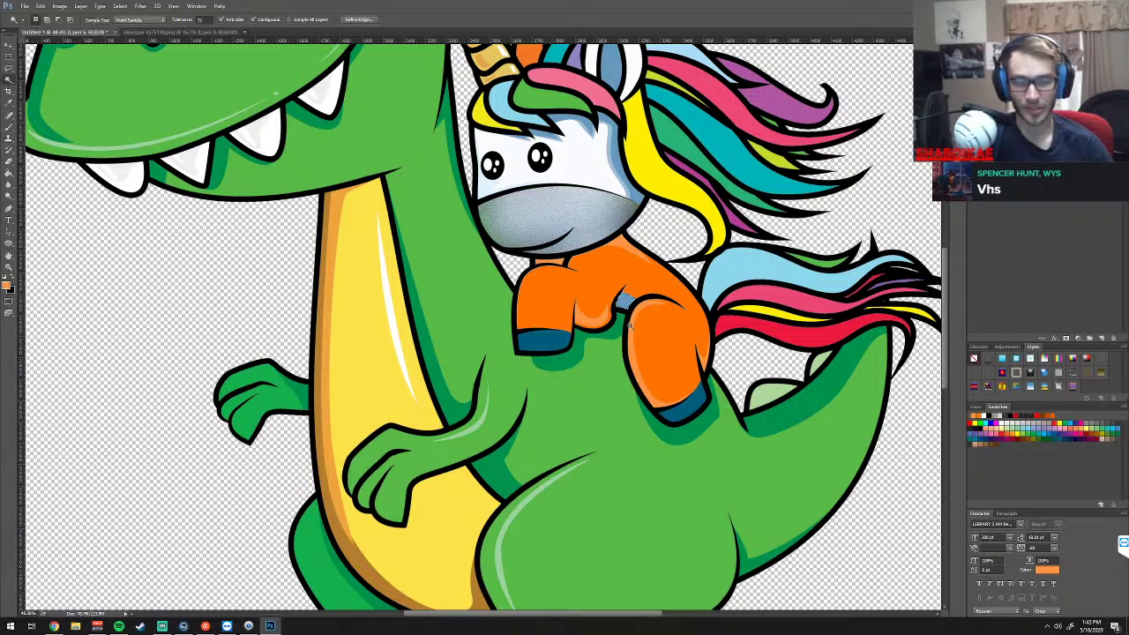
Set the foreground colour to orange (ff7200) and switch to the Paint Bucket tool
click(8, 286)
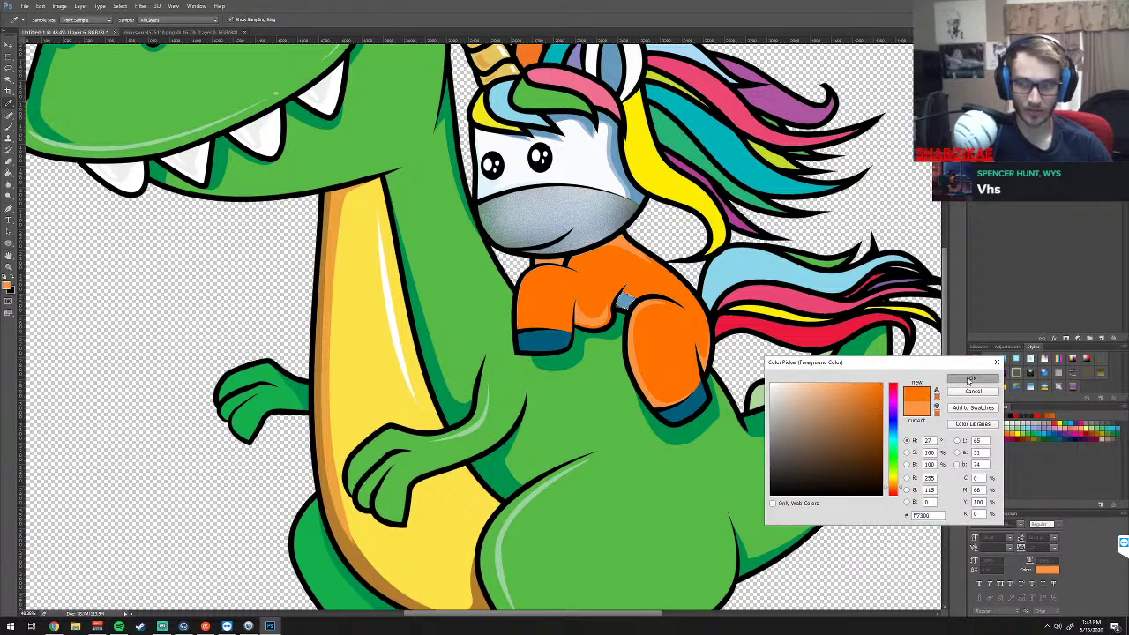
click(971, 378)
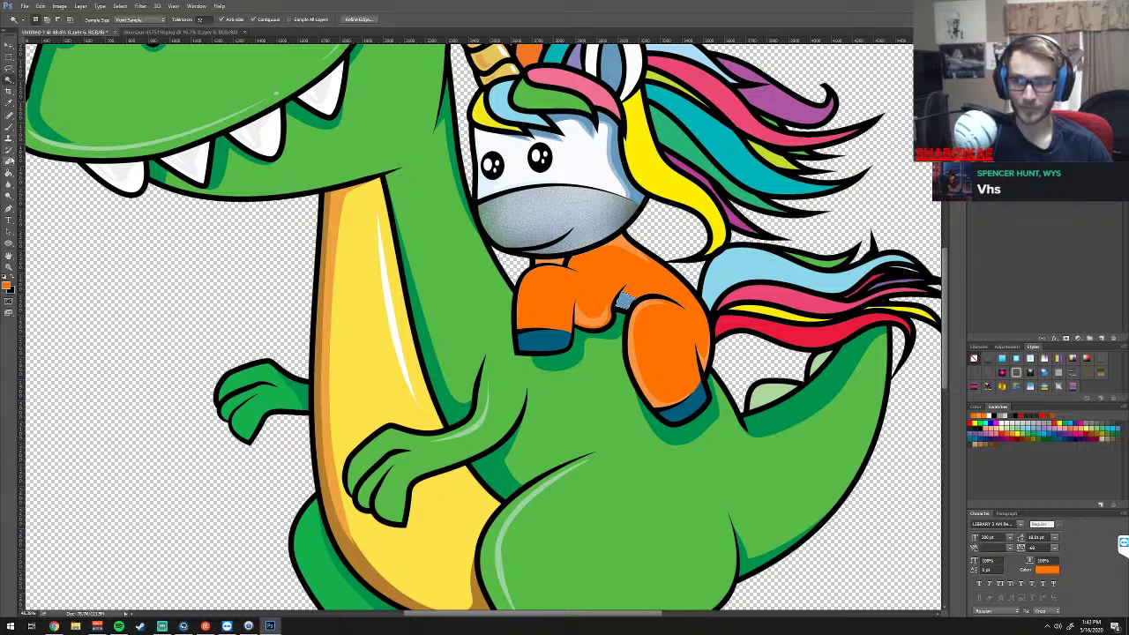
click(9, 169)
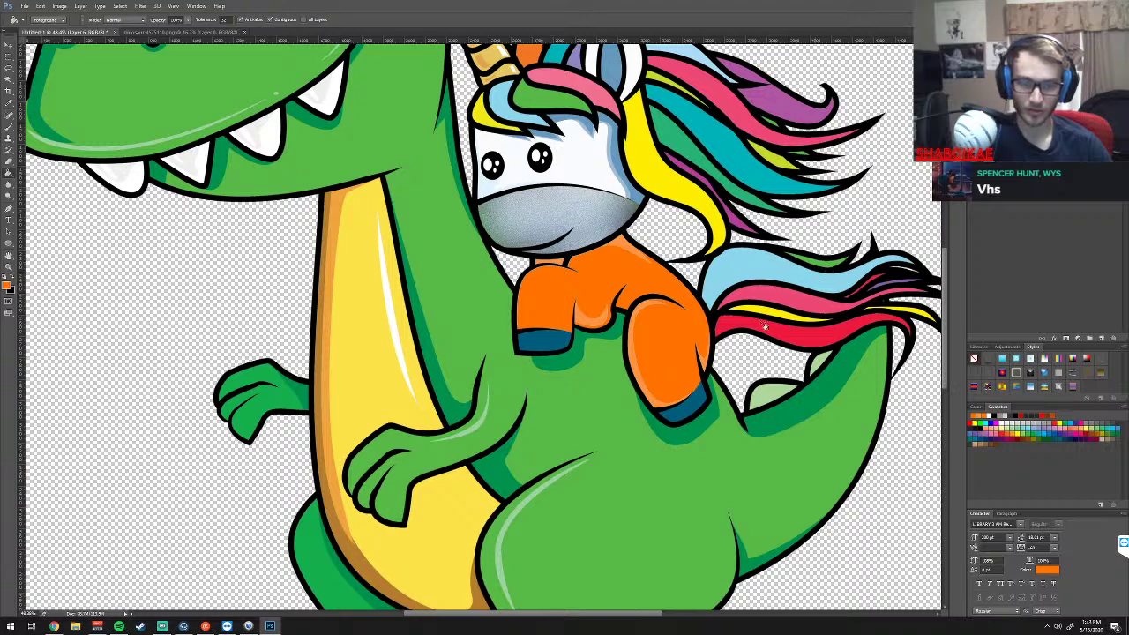
Zoom out to the whole dinosaur-and-unicorn artwork and duplicate its layer with Ctrl+J
scroll(752, 316, down, 1)
scroll(751, 315, down, 1)
scroll(751, 316, down, 1)
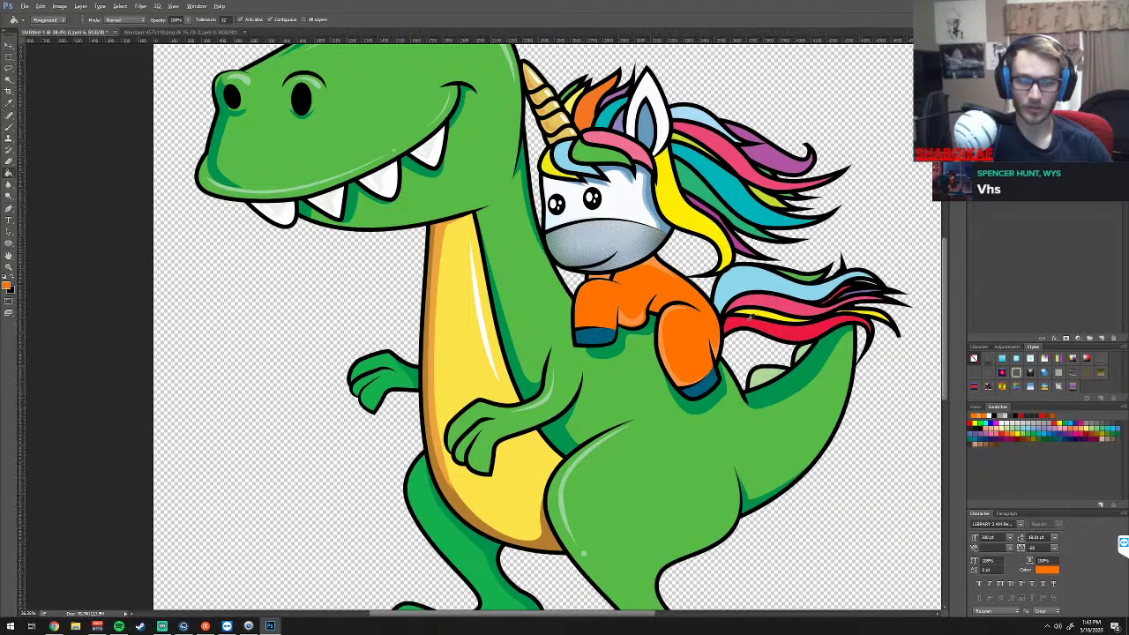
scroll(752, 316, down, 1)
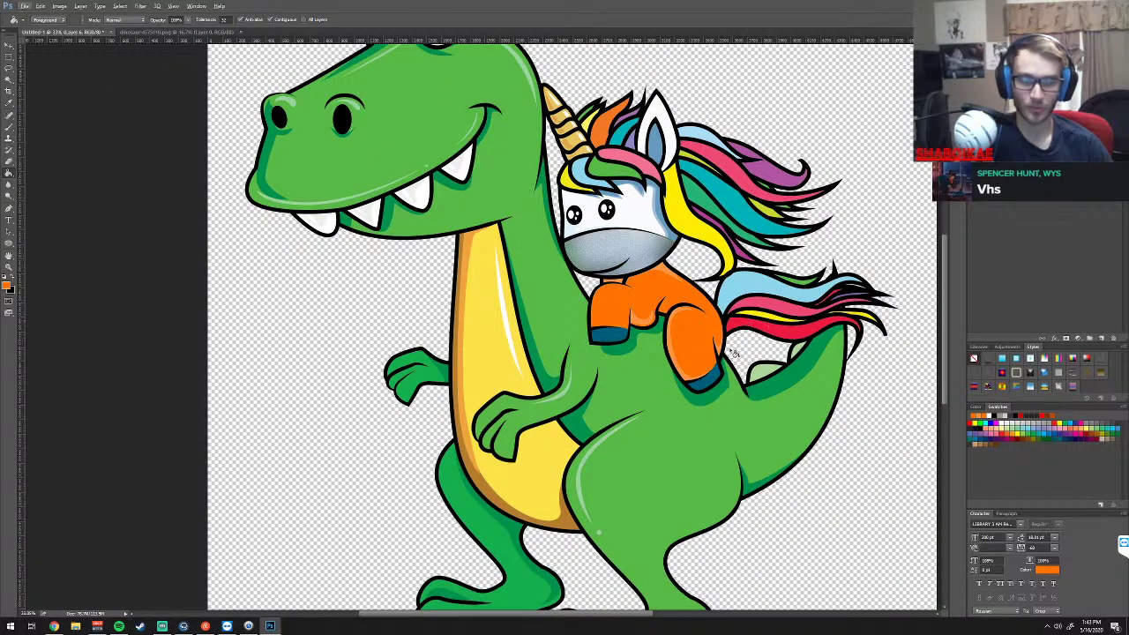
scroll(731, 353, right, 1)
scroll(714, 352, right, 1)
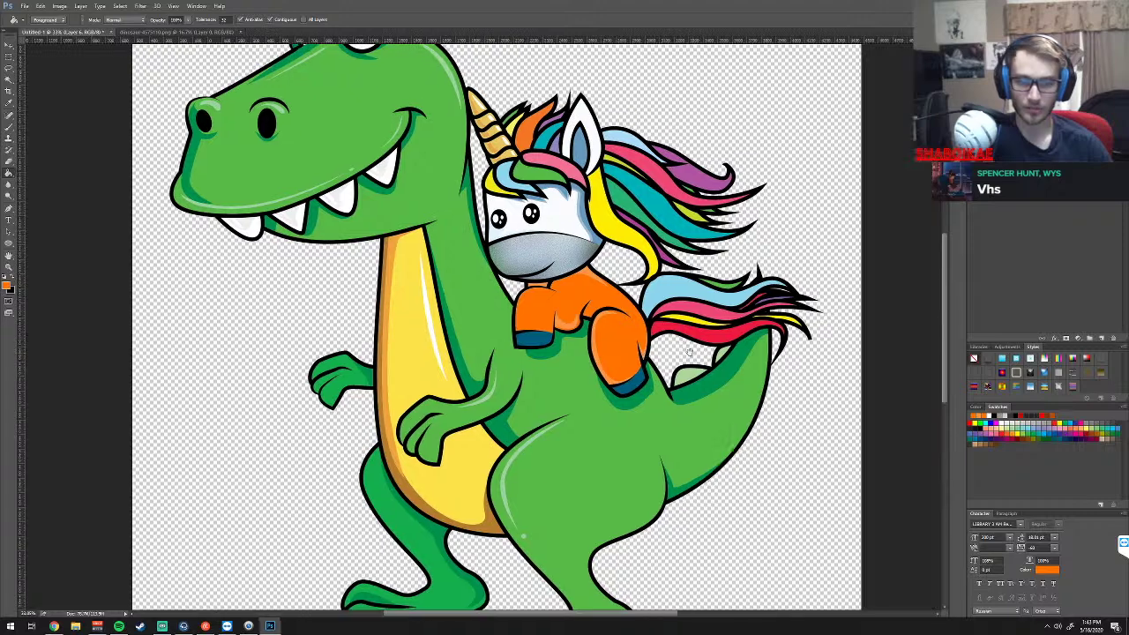
scroll(691, 351, right, 1)
scroll(692, 351, left, 1)
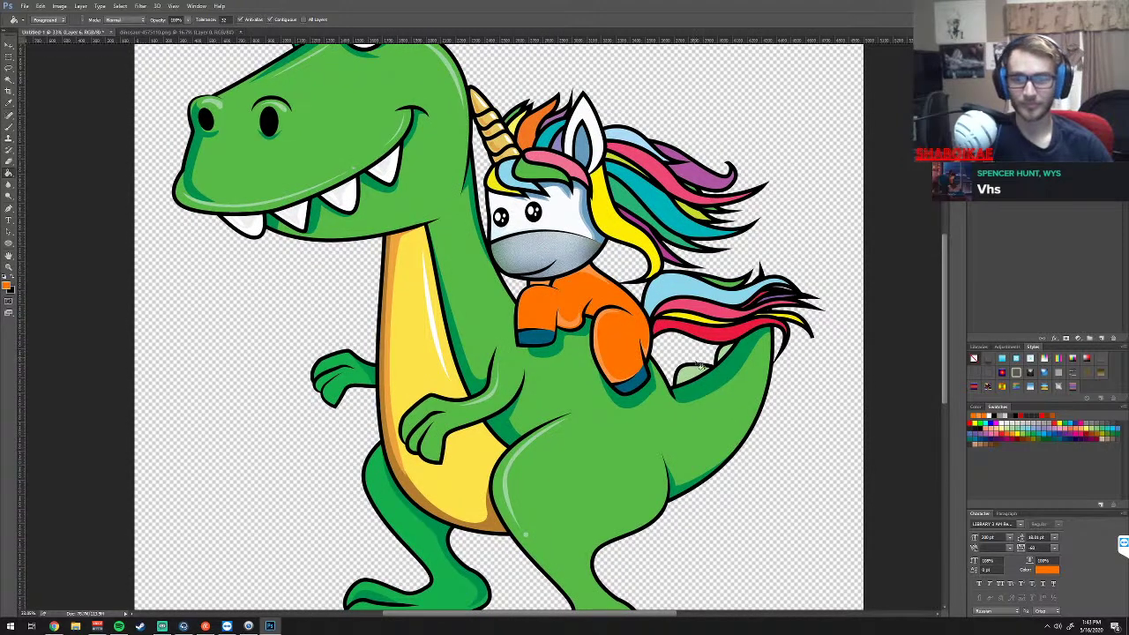
scroll(634, 366, down, 1)
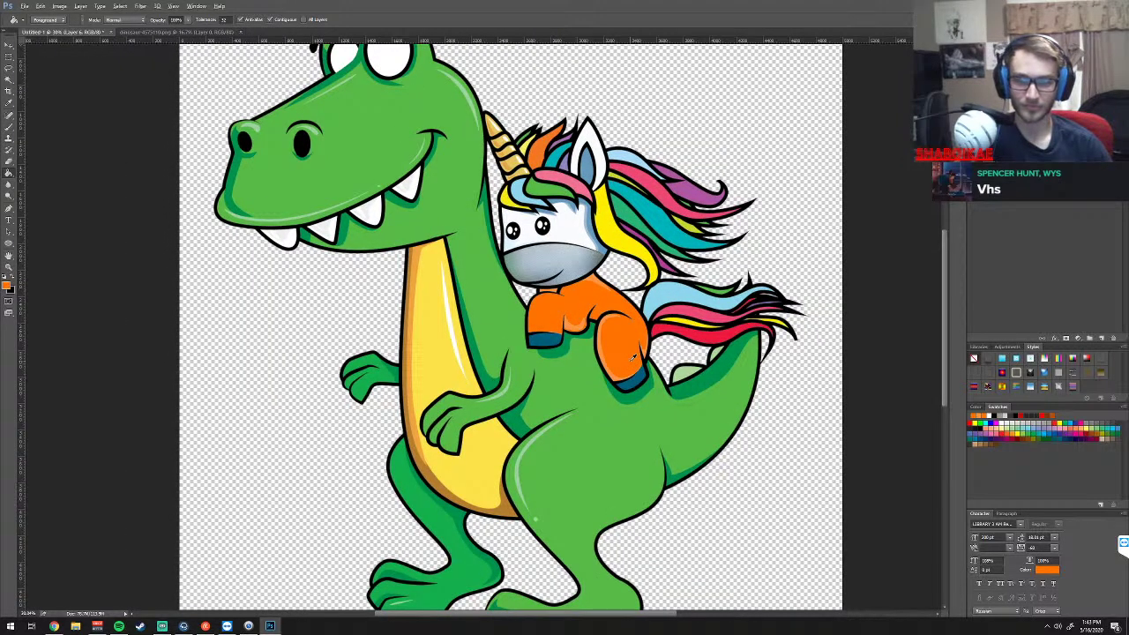
scroll(633, 356, down, 1)
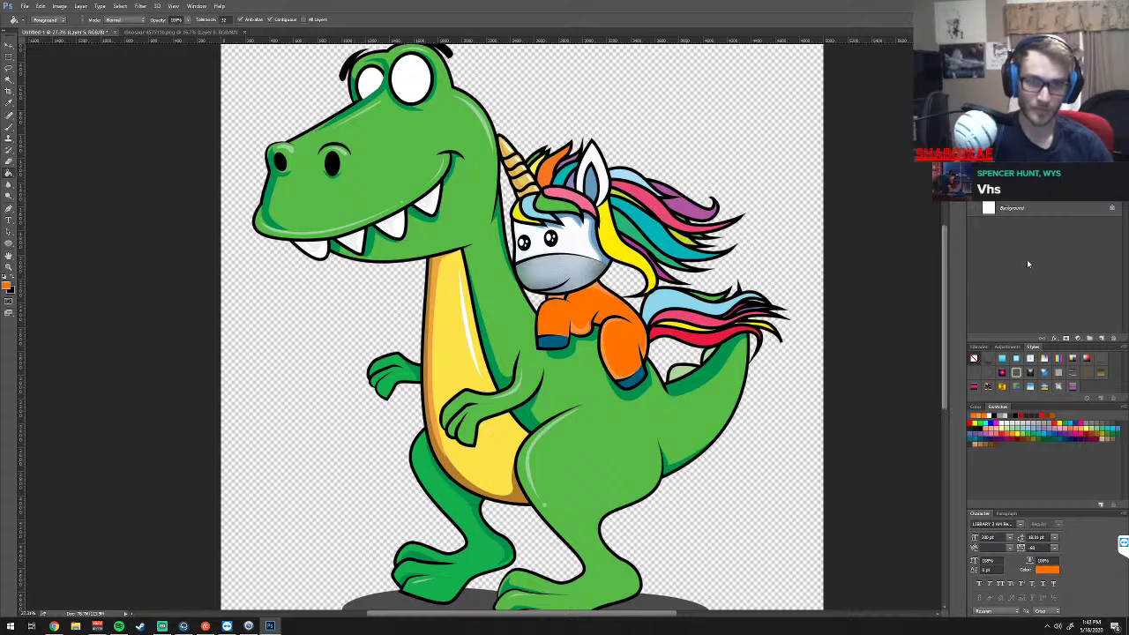
key(ctrl+j)
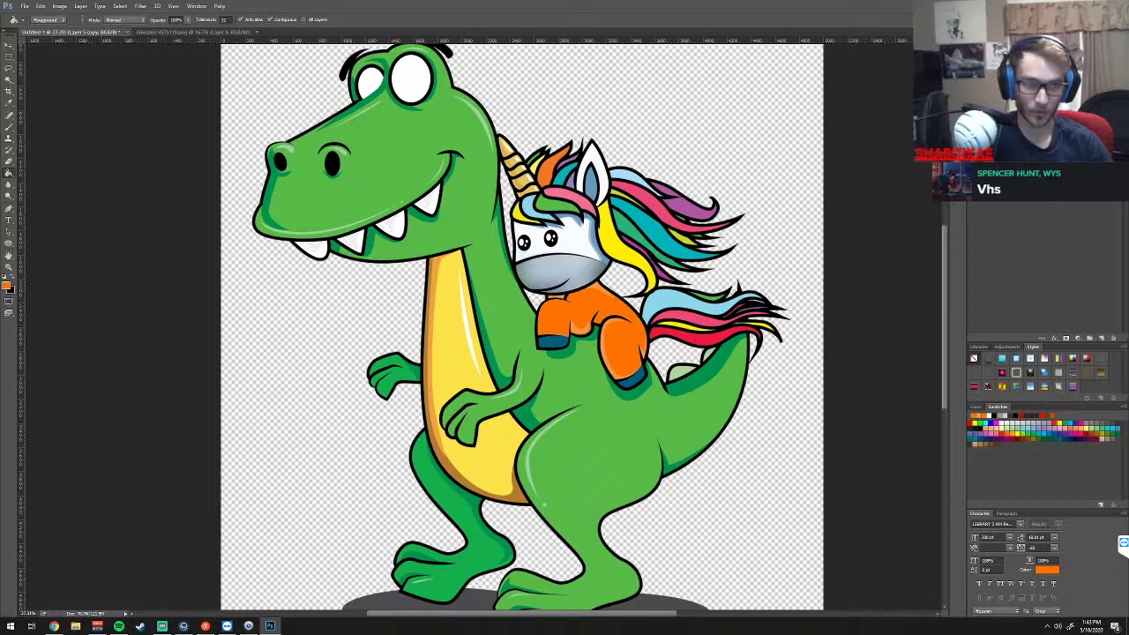
Type 77 on the unicorn's forehead and set it in a different font
click(1047, 255)
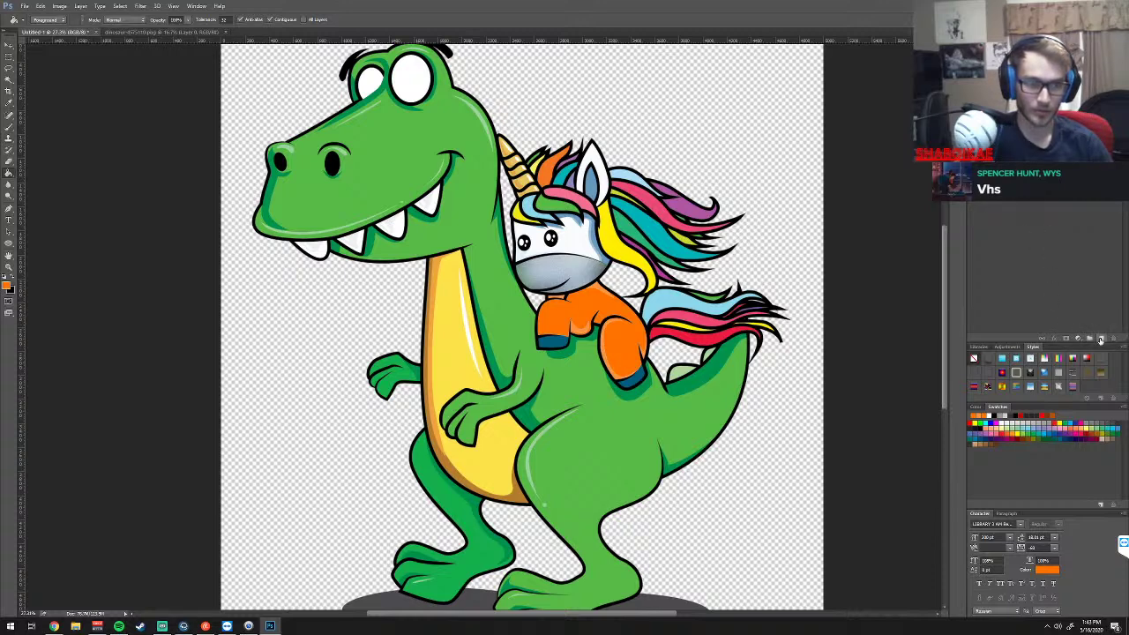
key(t)
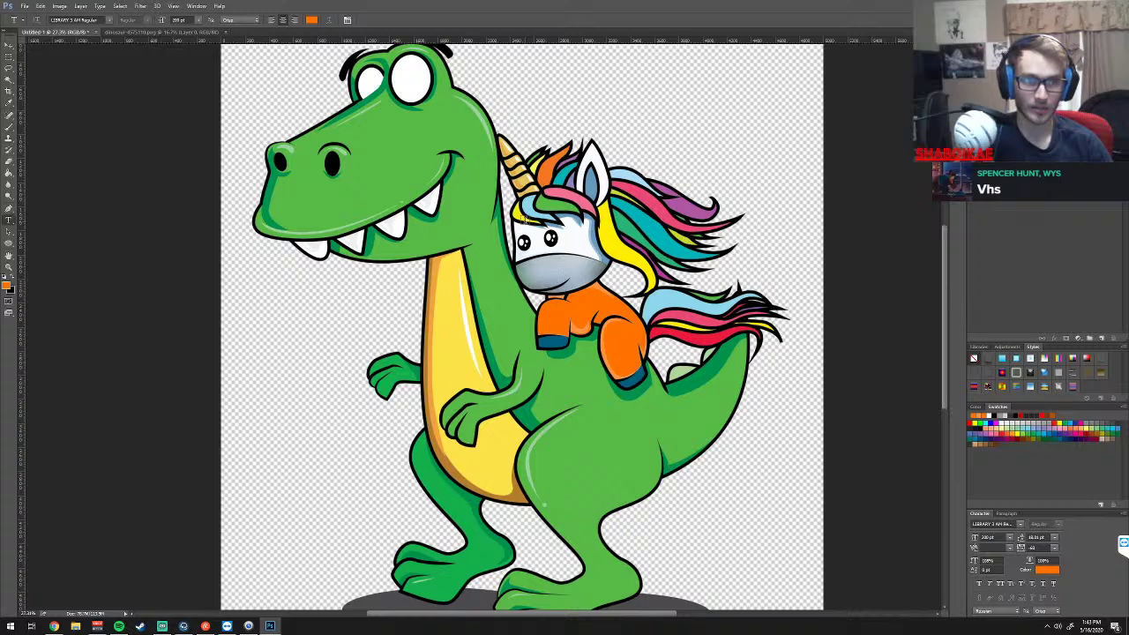
click(517, 233)
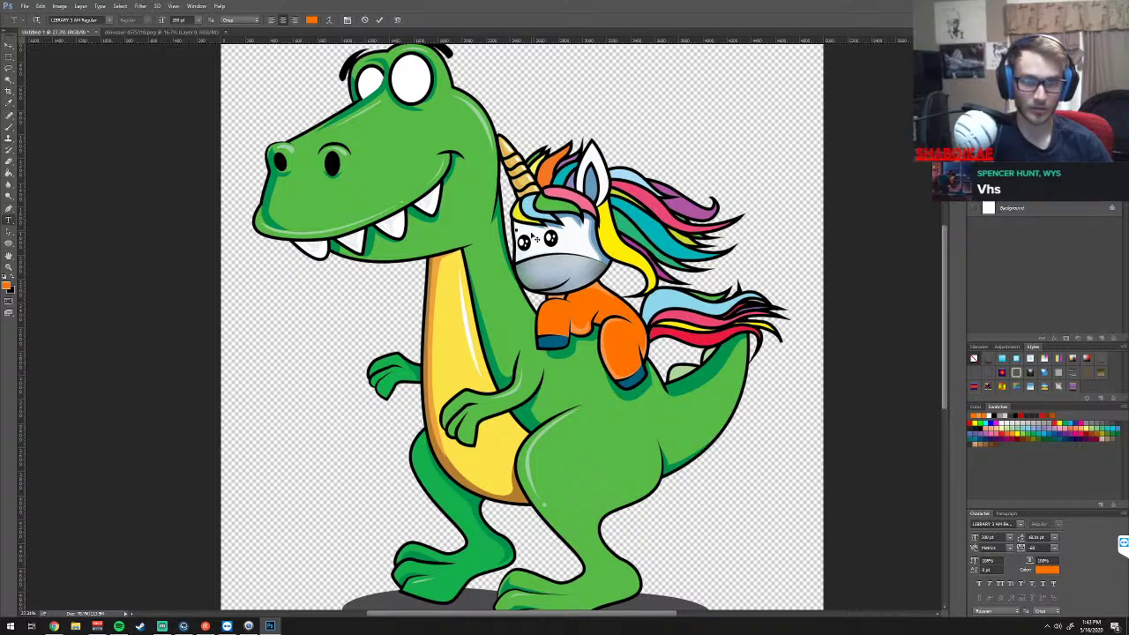
text(77)
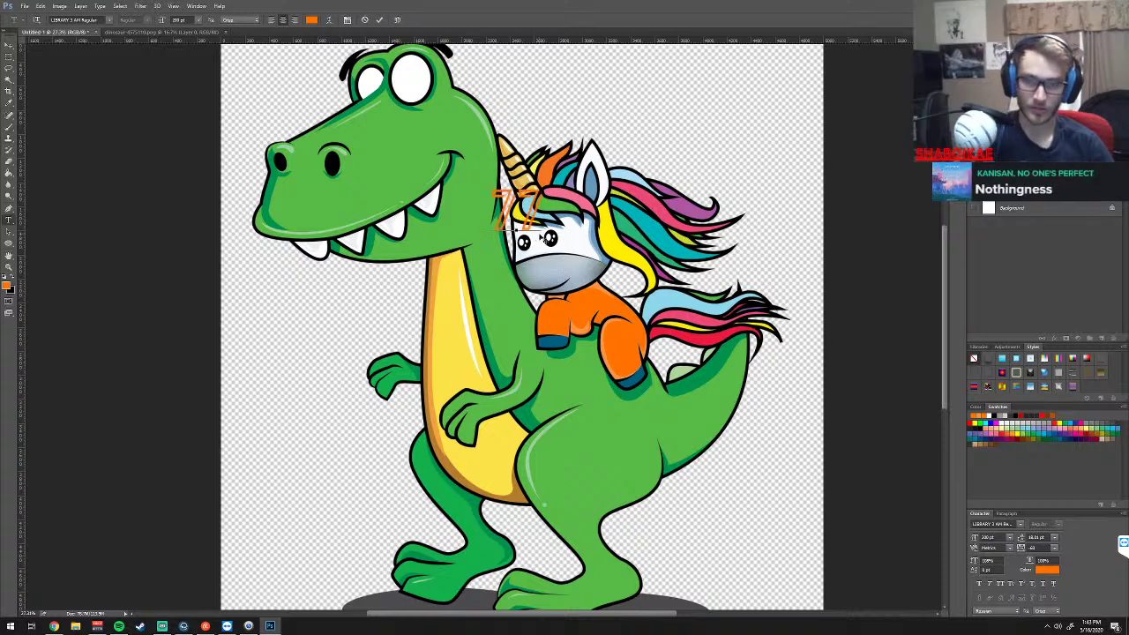
drag(540, 221, 494, 216)
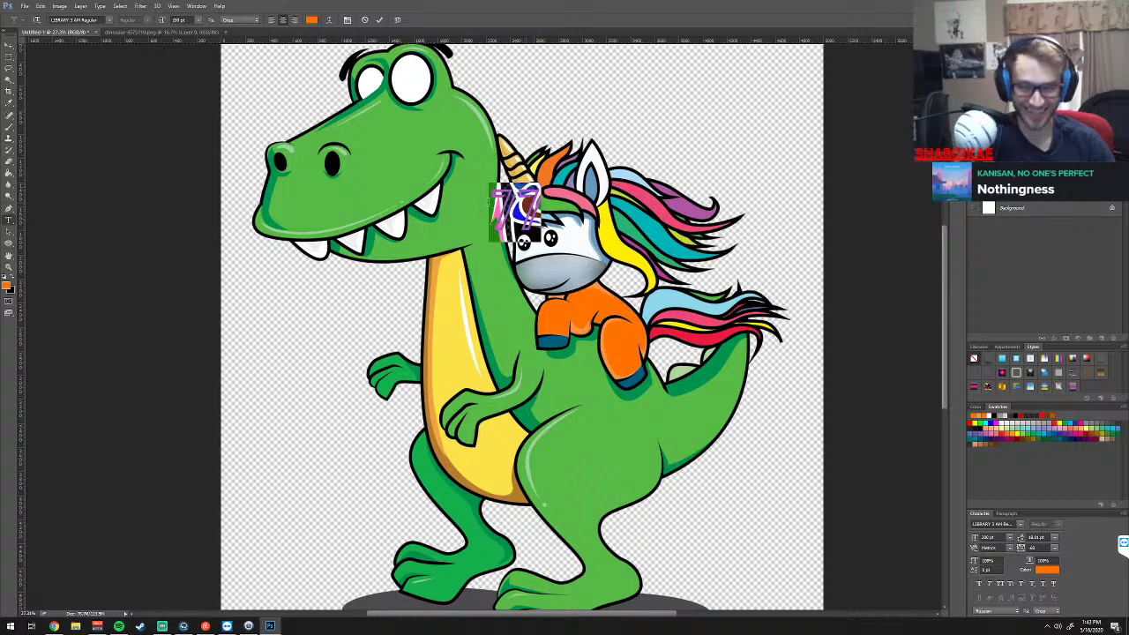
click(109, 19)
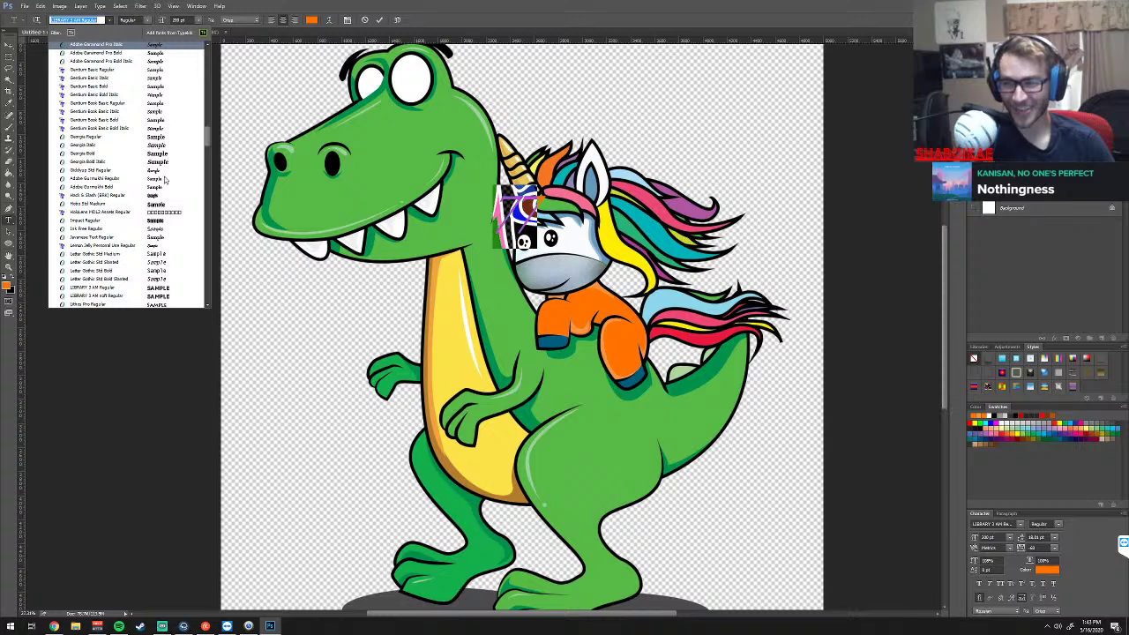
key(Up)
key(Up)
key(Up)
key(Up)
key(Up)
key(Up)
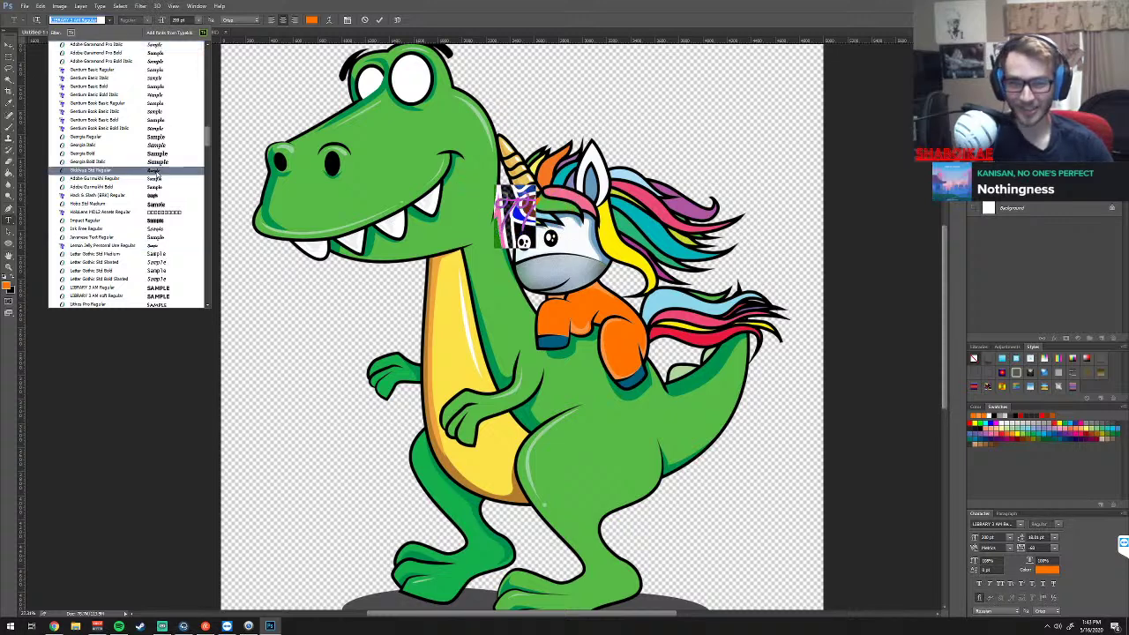
key(Return)
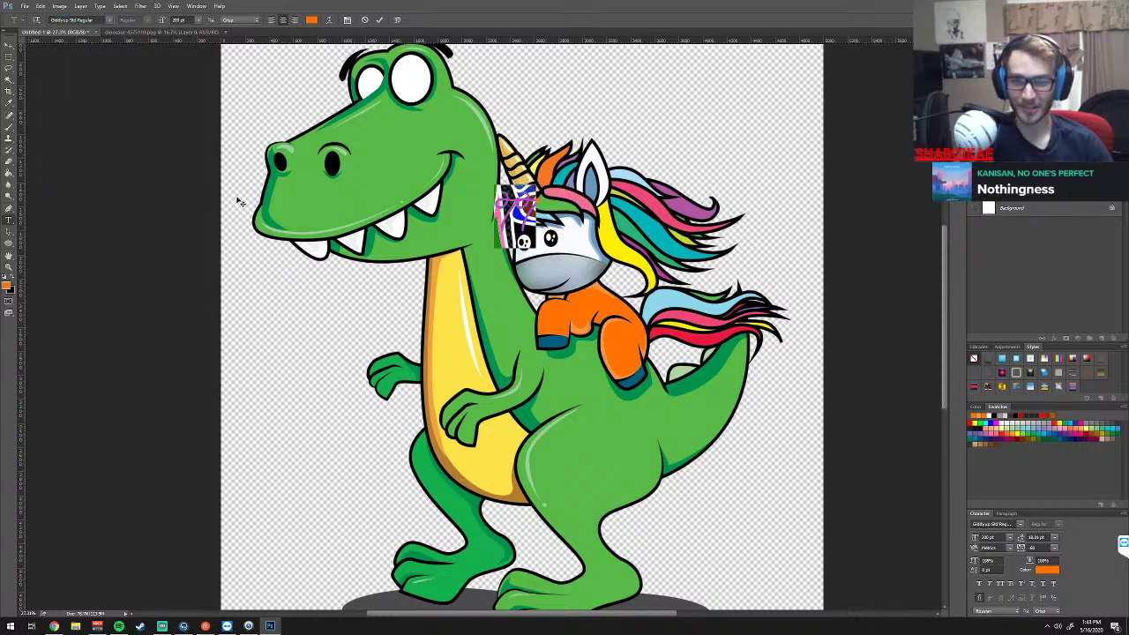
Commit the 77 text and scale it down to fit above the left eye
click(551, 277)
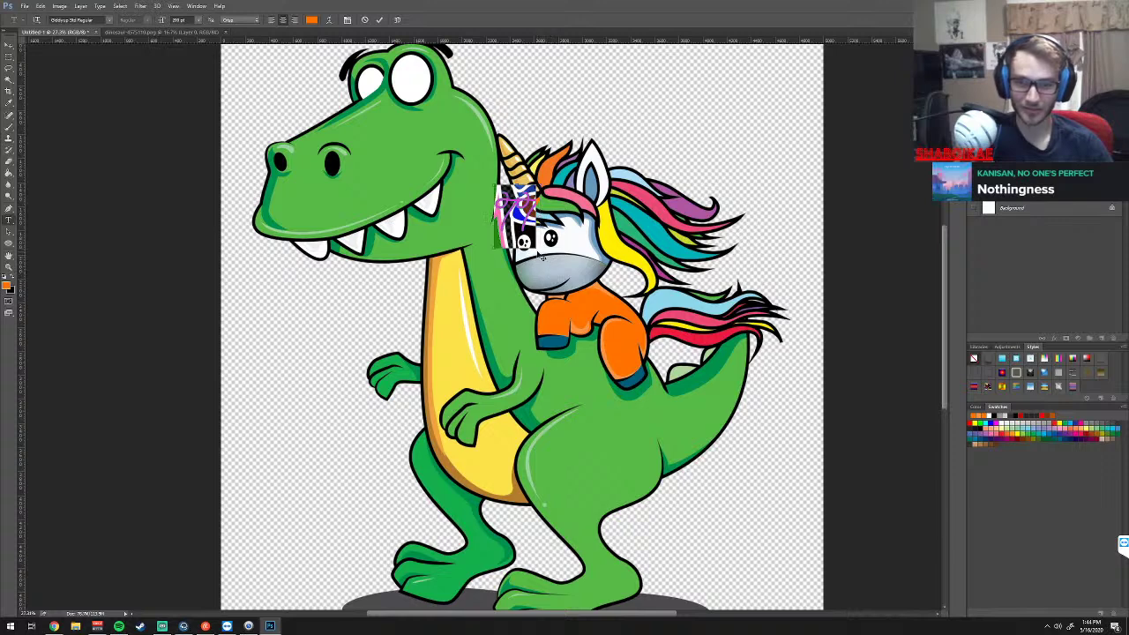
key(ctrl+Return)
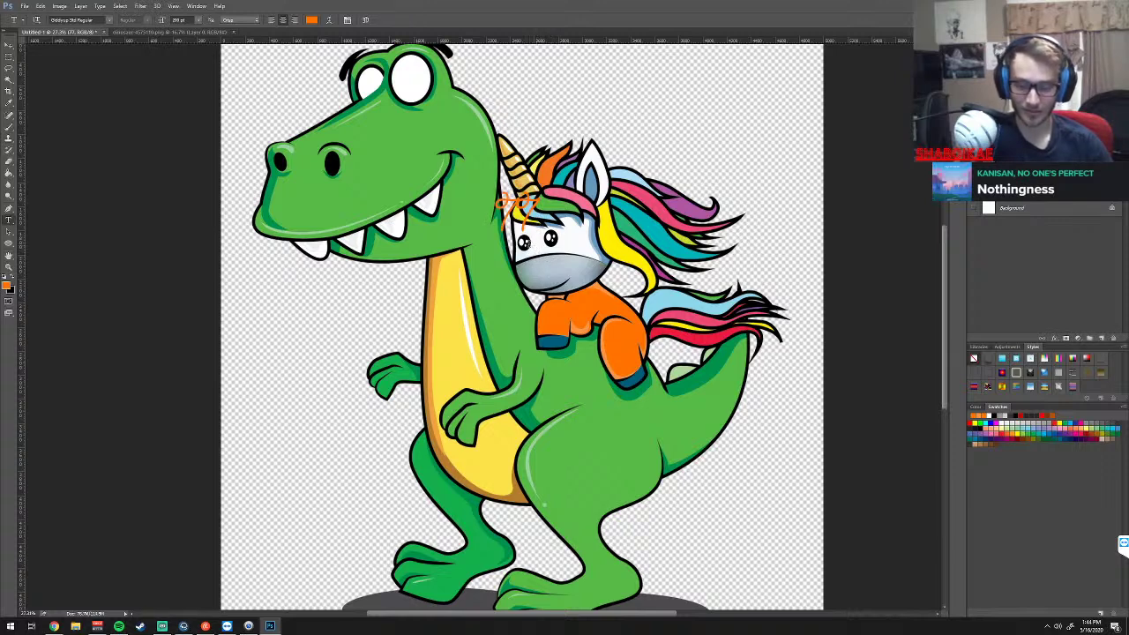
key(ctrl+t)
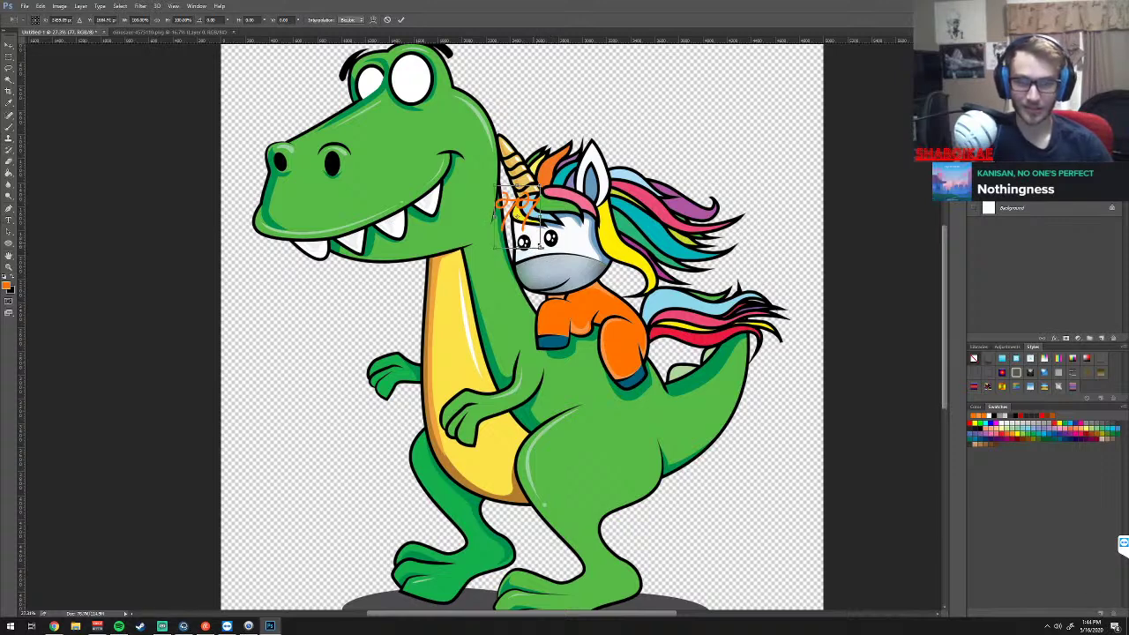
drag(539, 248, 524, 231)
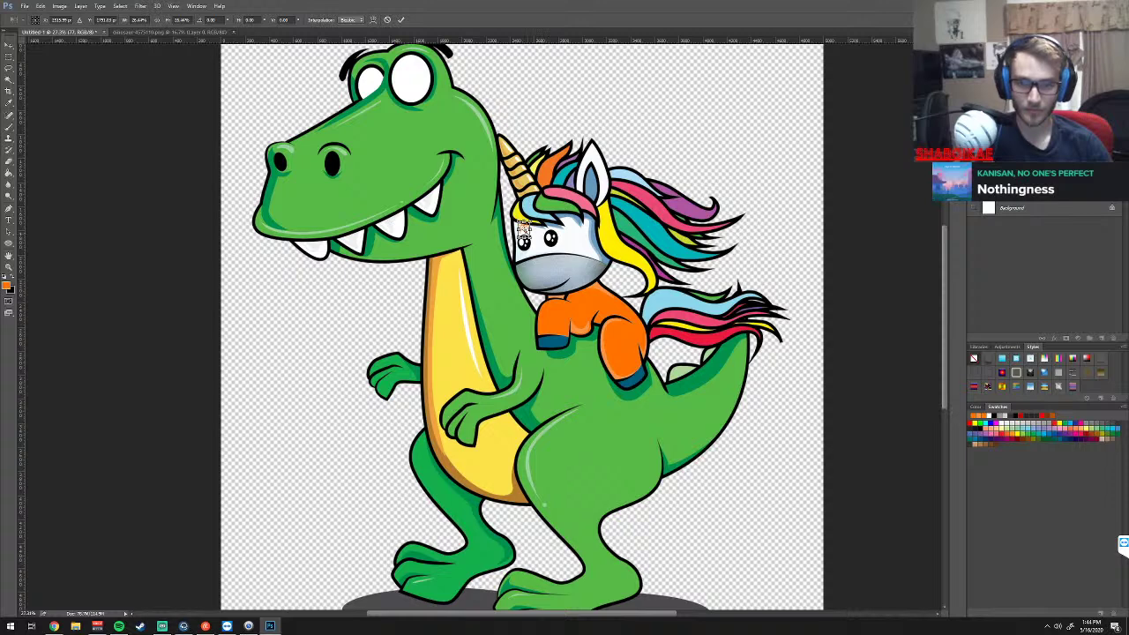
key(Return)
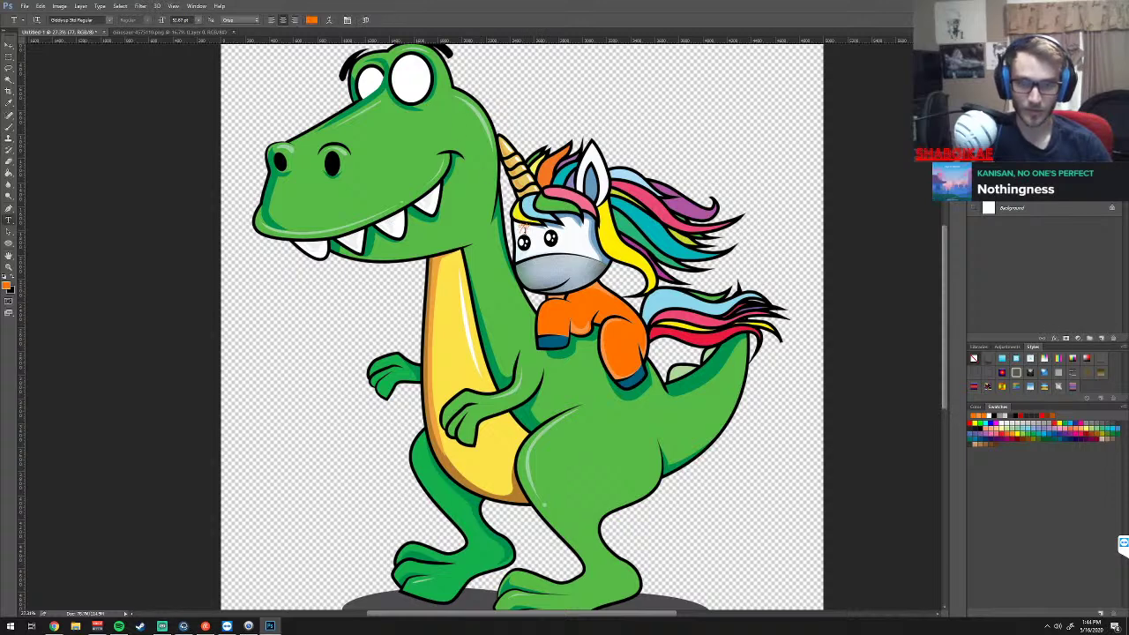
key(v)
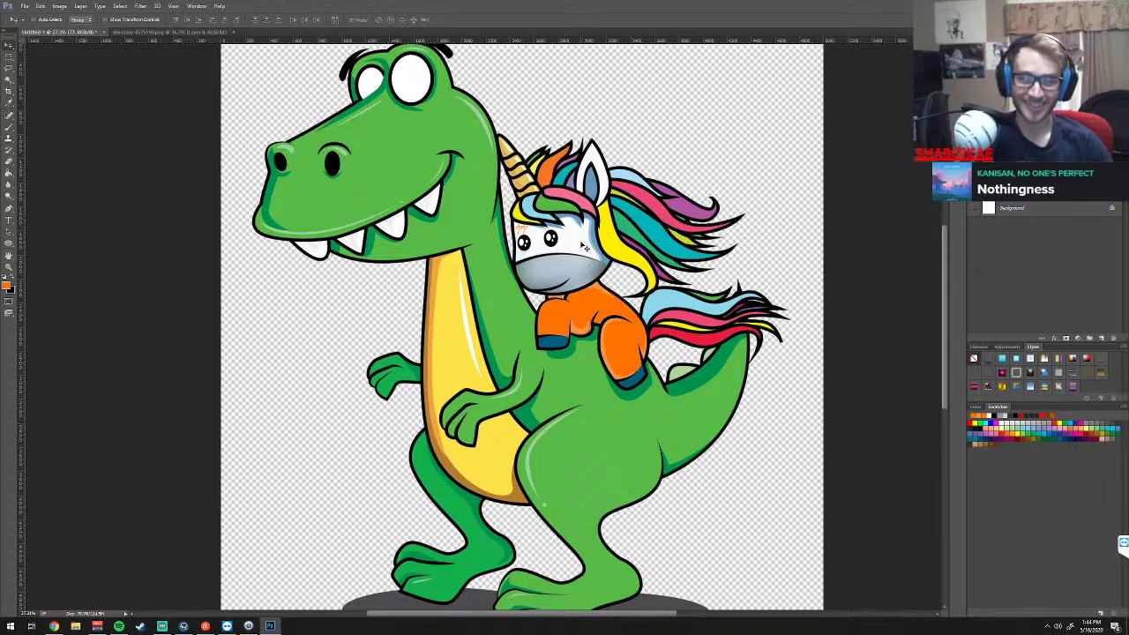
Change the forehead 77 text colour to black (000000)
key(t)
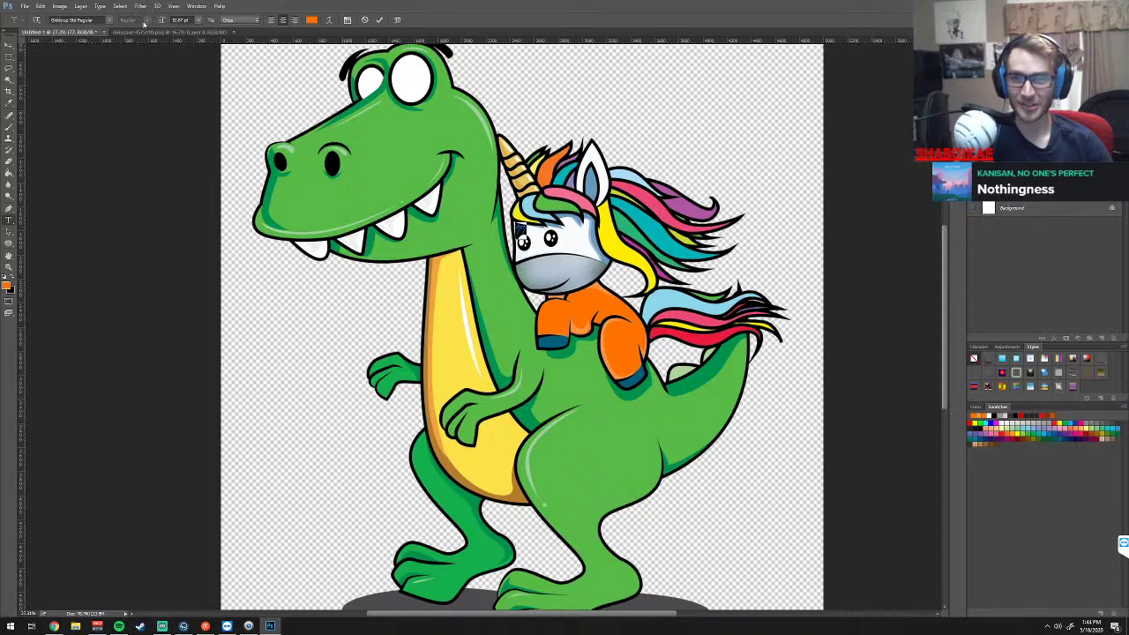
click(109, 20)
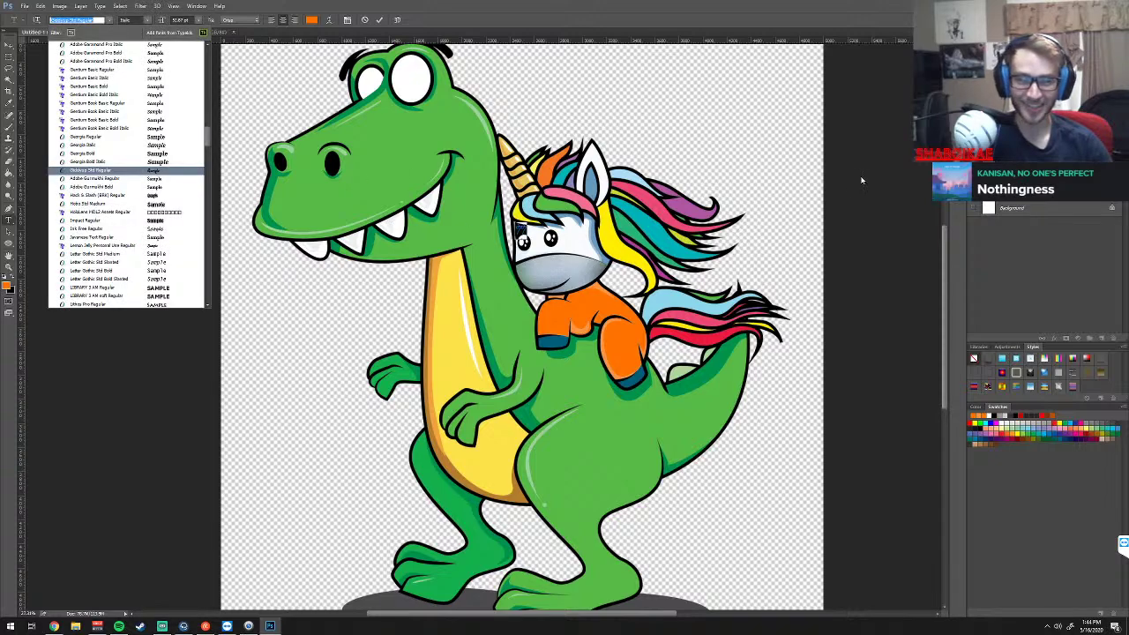
key(Return)
scroll(526, 224, up, 1)
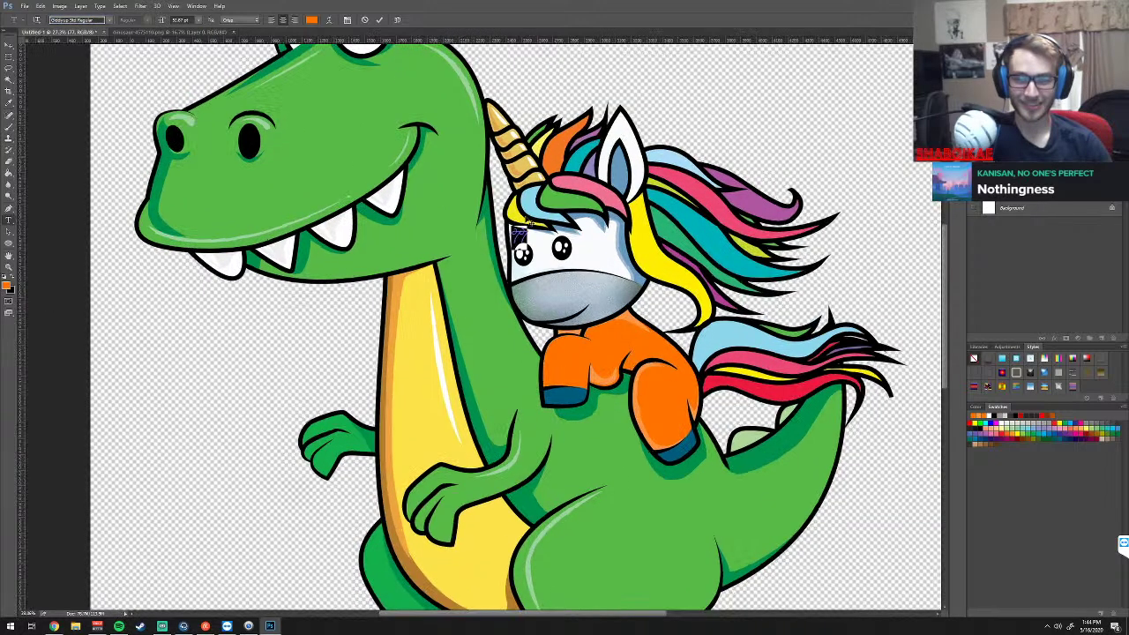
scroll(522, 228, up, 1)
scroll(522, 228, up, 1)
scroll(522, 227, up, 1)
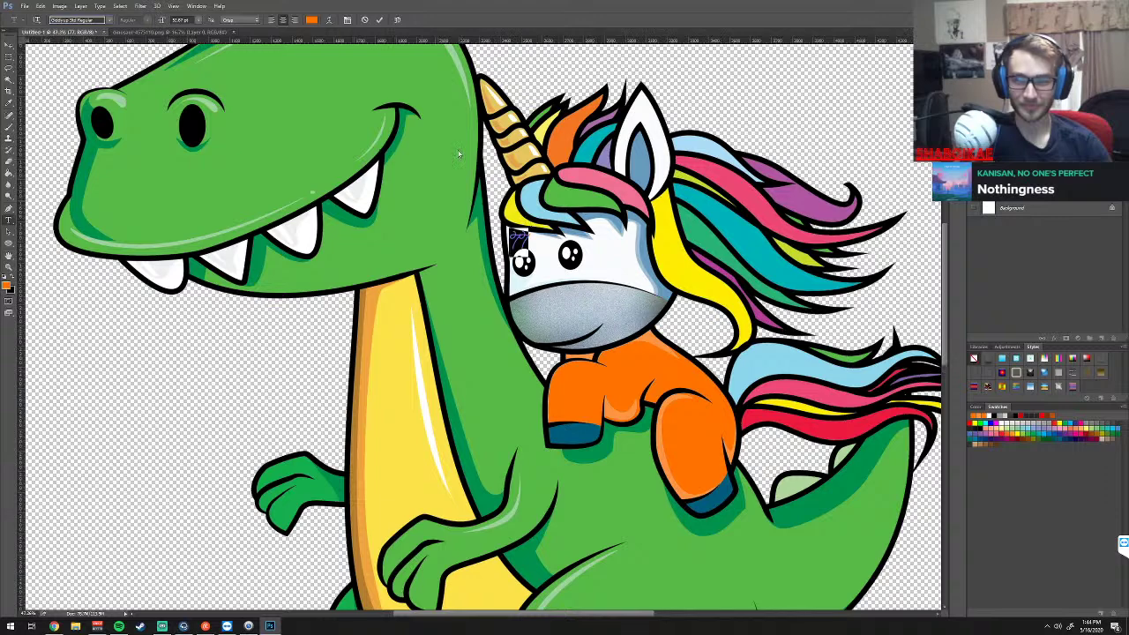
click(313, 19)
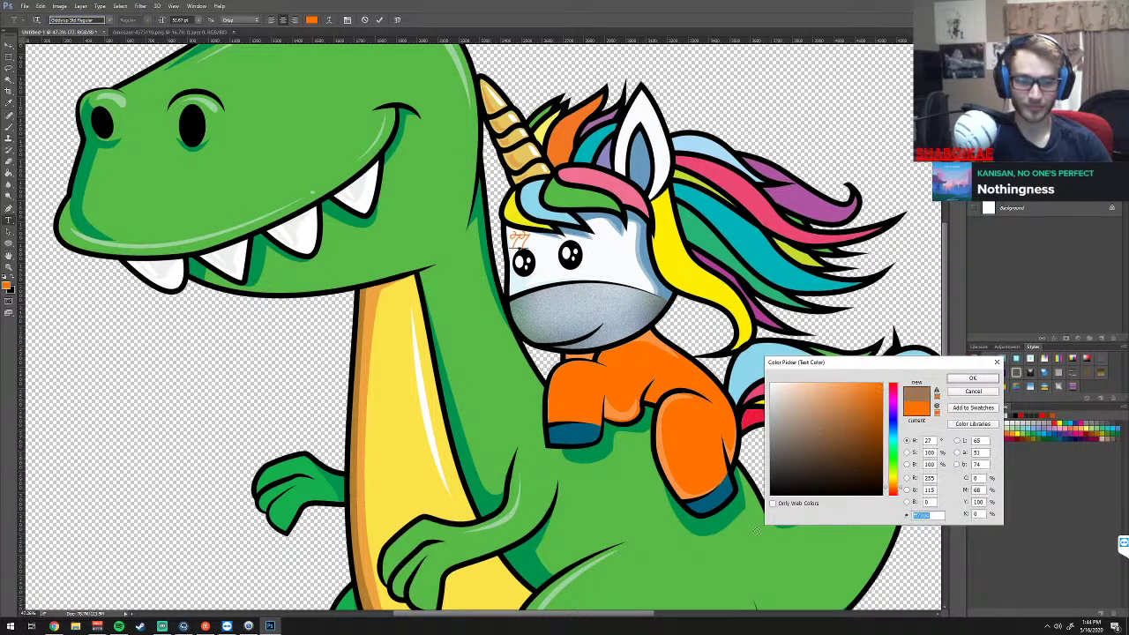
text(000000)
click(972, 379)
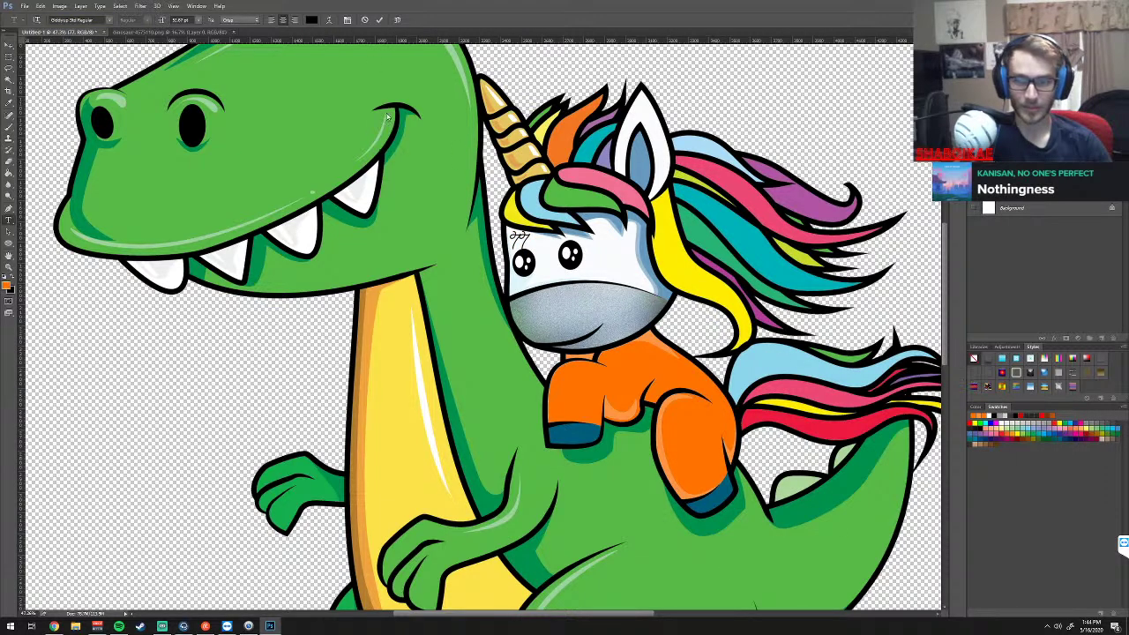
Browse the font list, apply Neon Lights Regular to the 77, and commit it
click(109, 19)
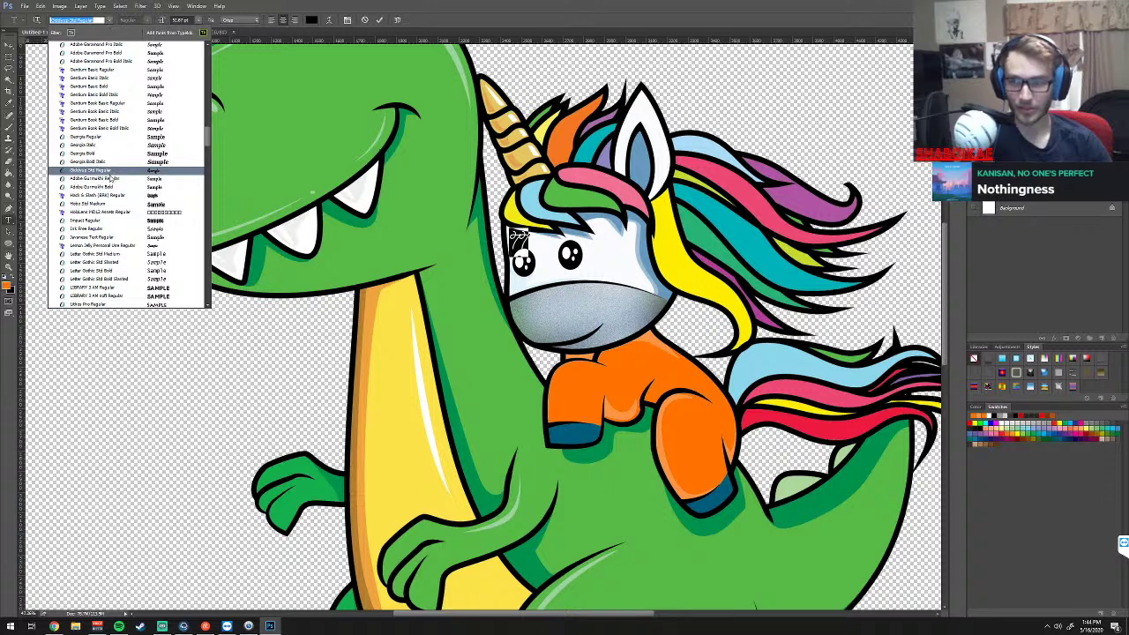
key(Up)
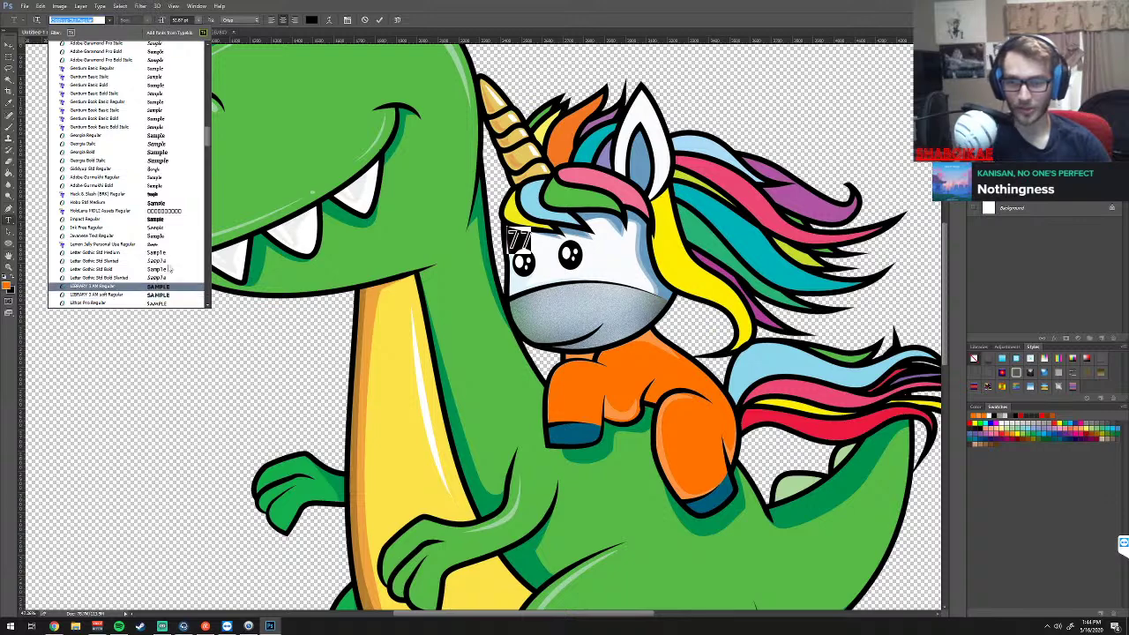
scroll(170, 269, down, 1)
scroll(169, 263, down, 2)
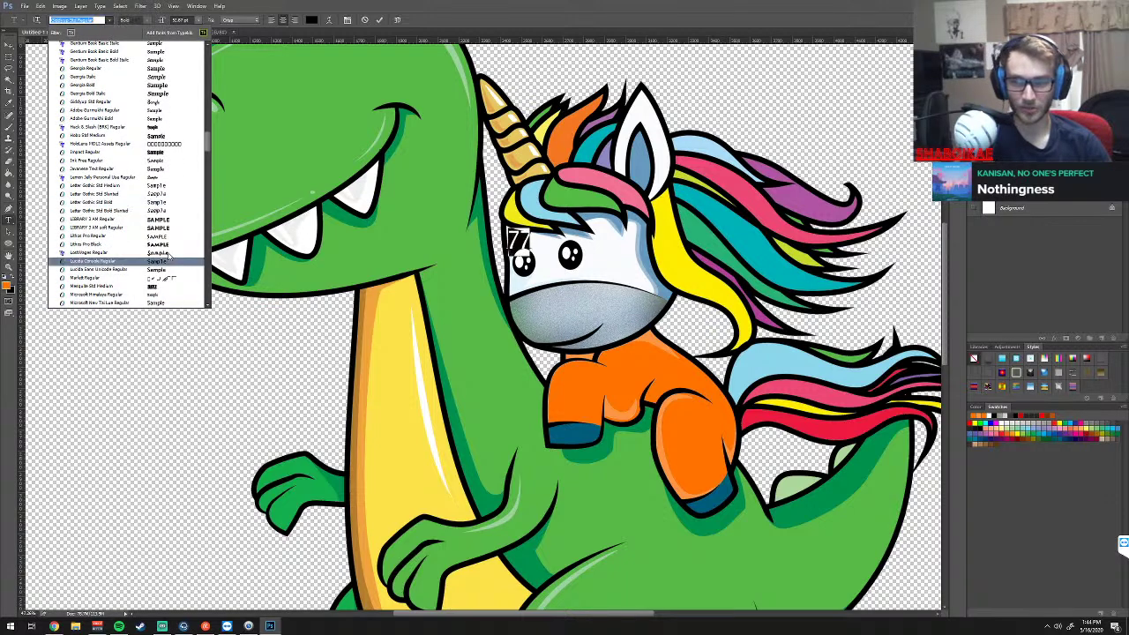
scroll(169, 255, down, 1)
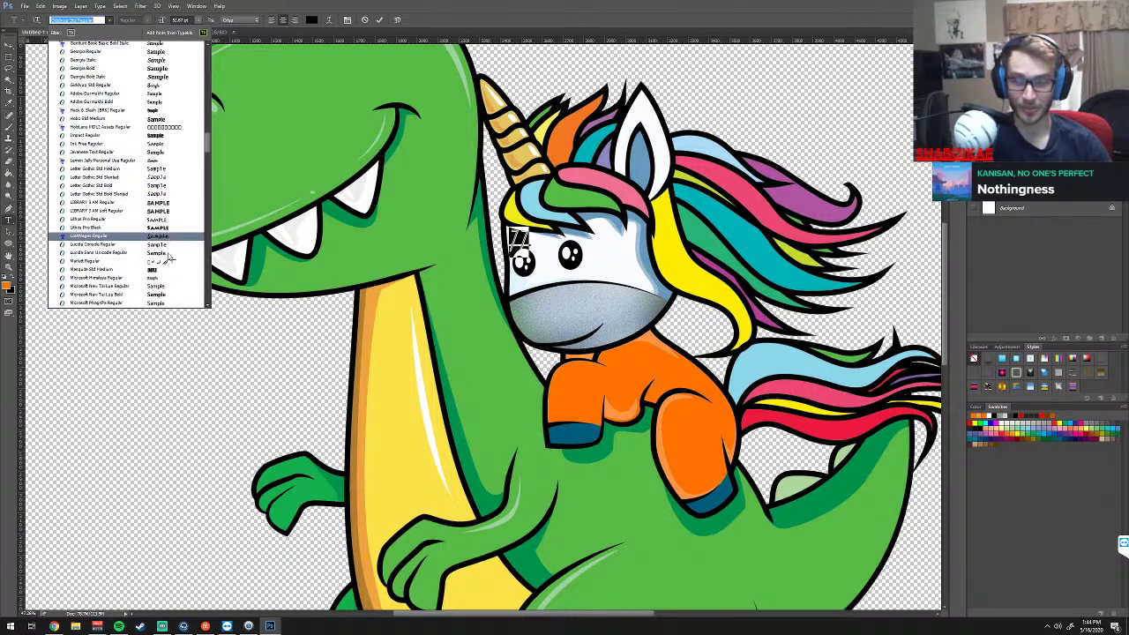
scroll(169, 256, down, 1)
scroll(170, 255, down, 2)
scroll(169, 256, down, 3)
scroll(169, 256, down, 1)
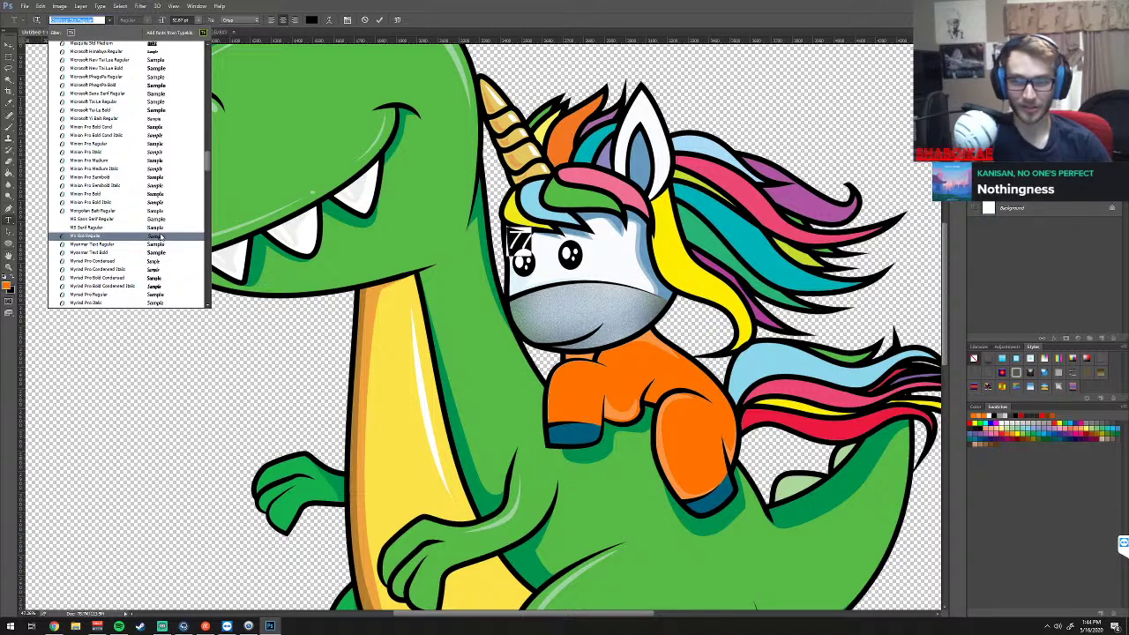
scroll(161, 236, down, 3)
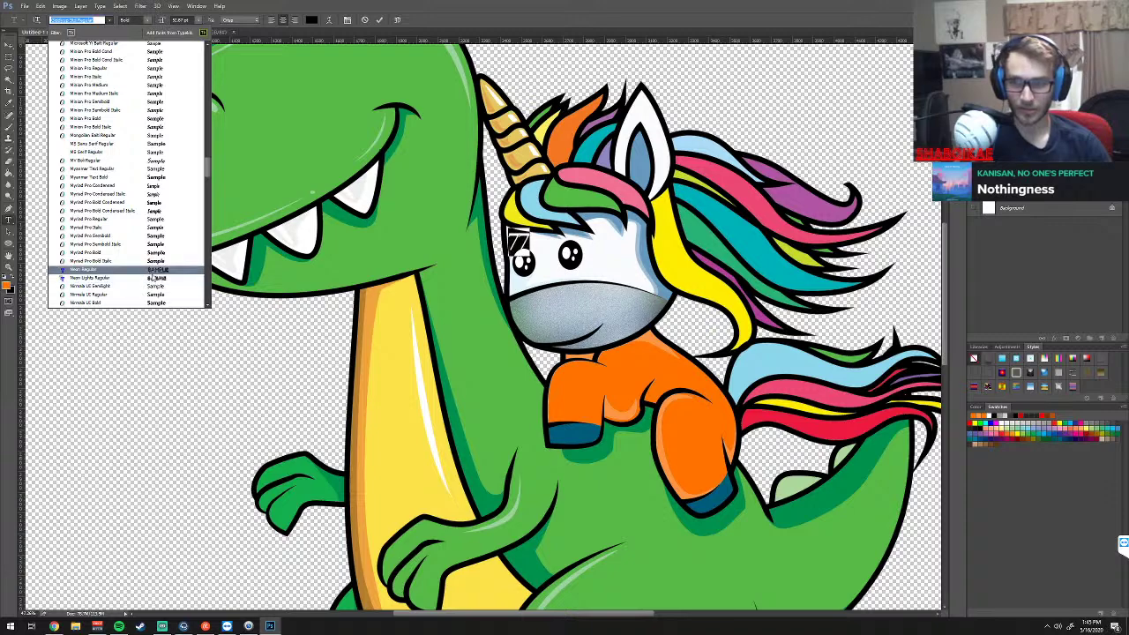
click(155, 278)
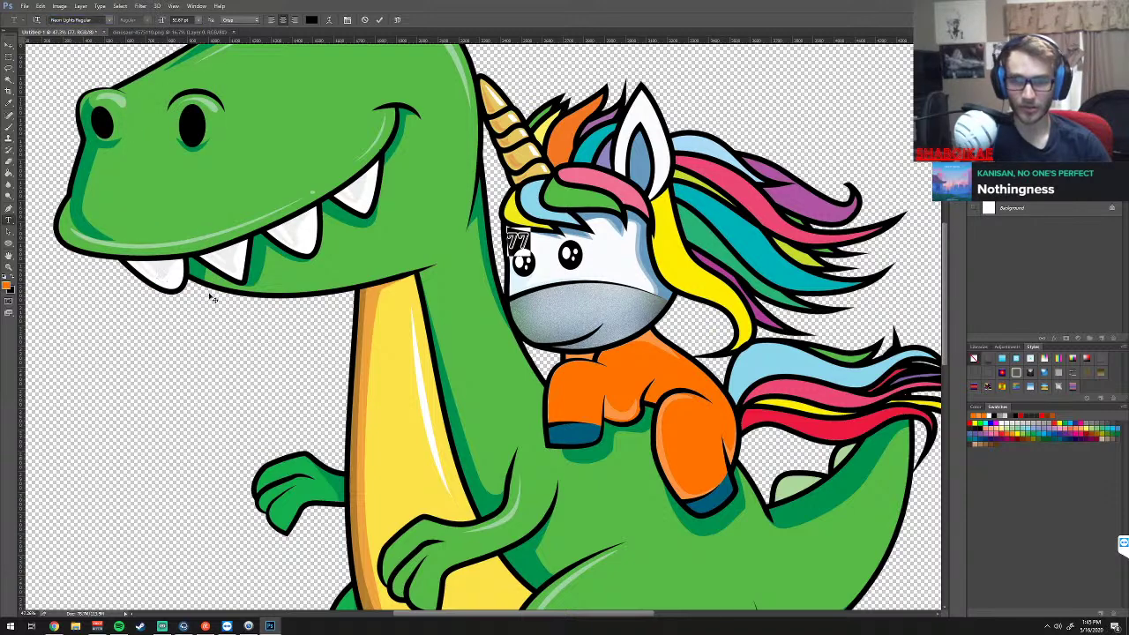
click(381, 20)
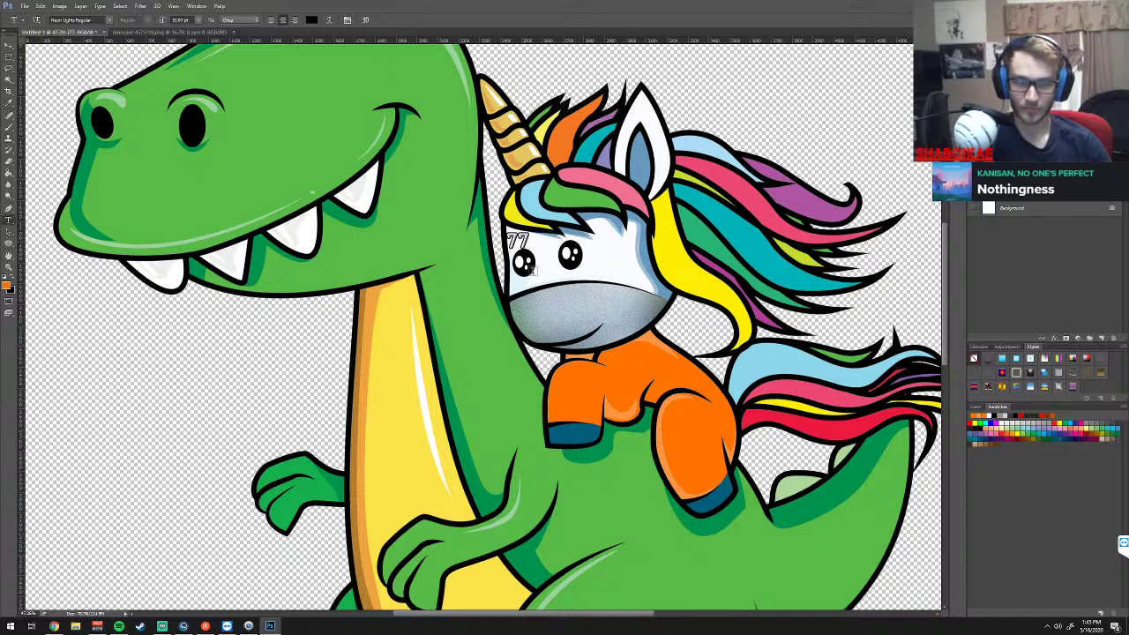
Nudge the 77 slightly on the forehead, then try and clear a Magic Wand background selection
key(v)
drag(547, 288, 555, 292)
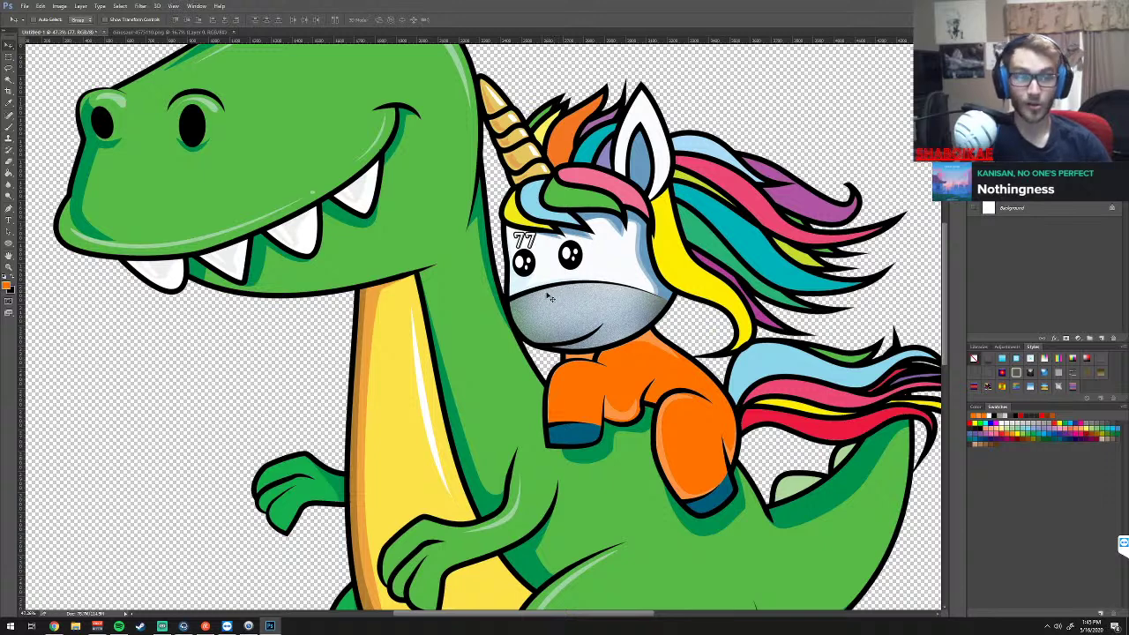
key(ctrl+shift+alt+n)
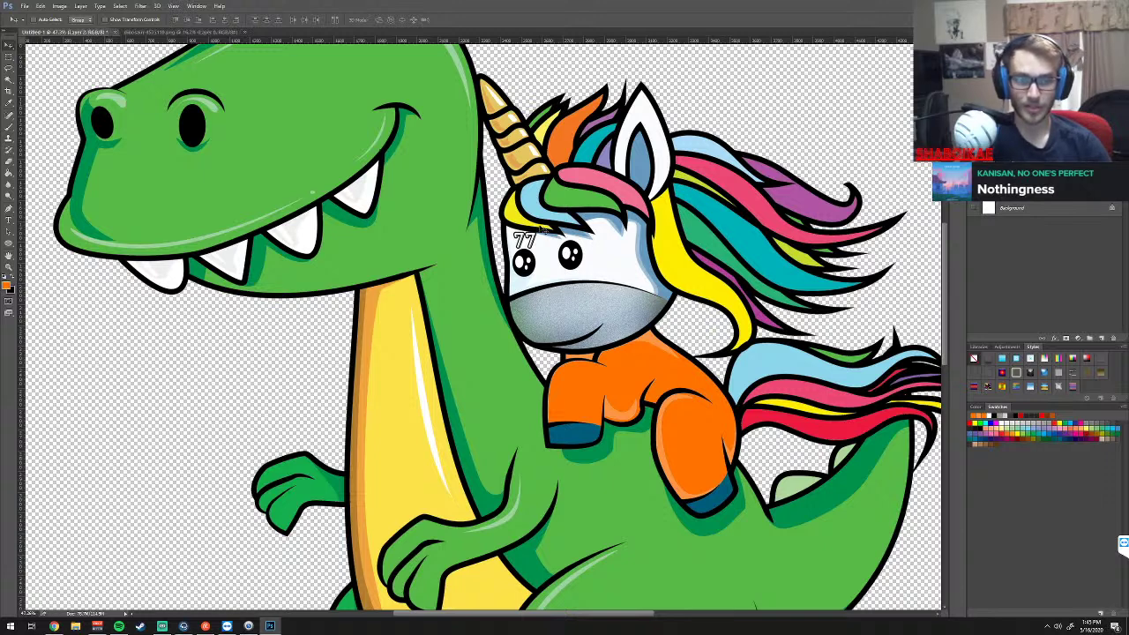
click(9, 78)
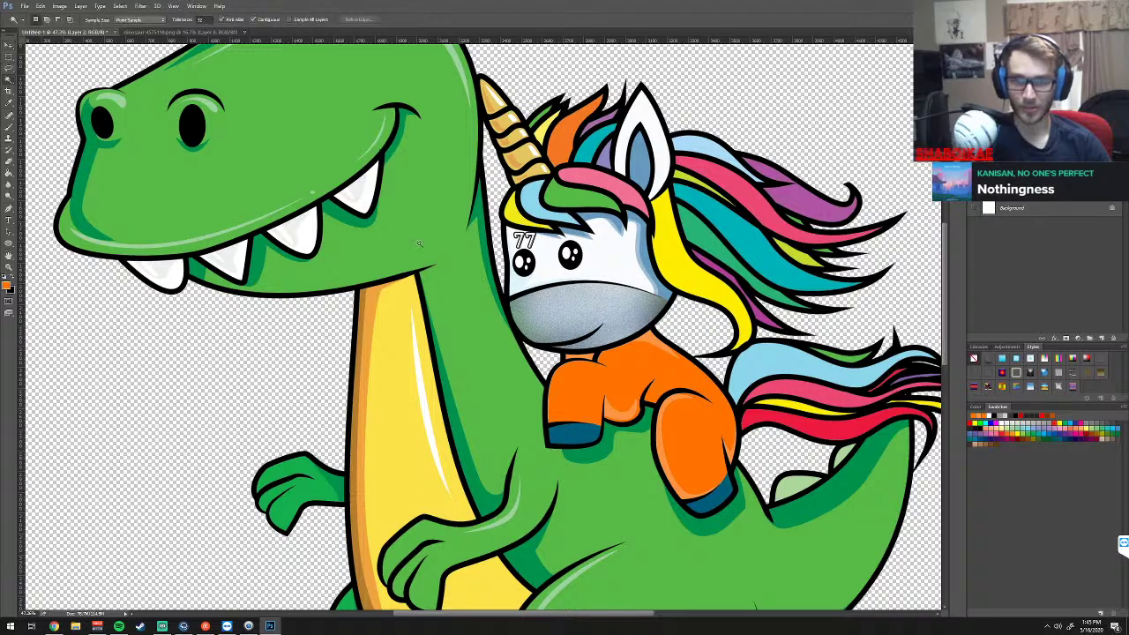
click(755, 605)
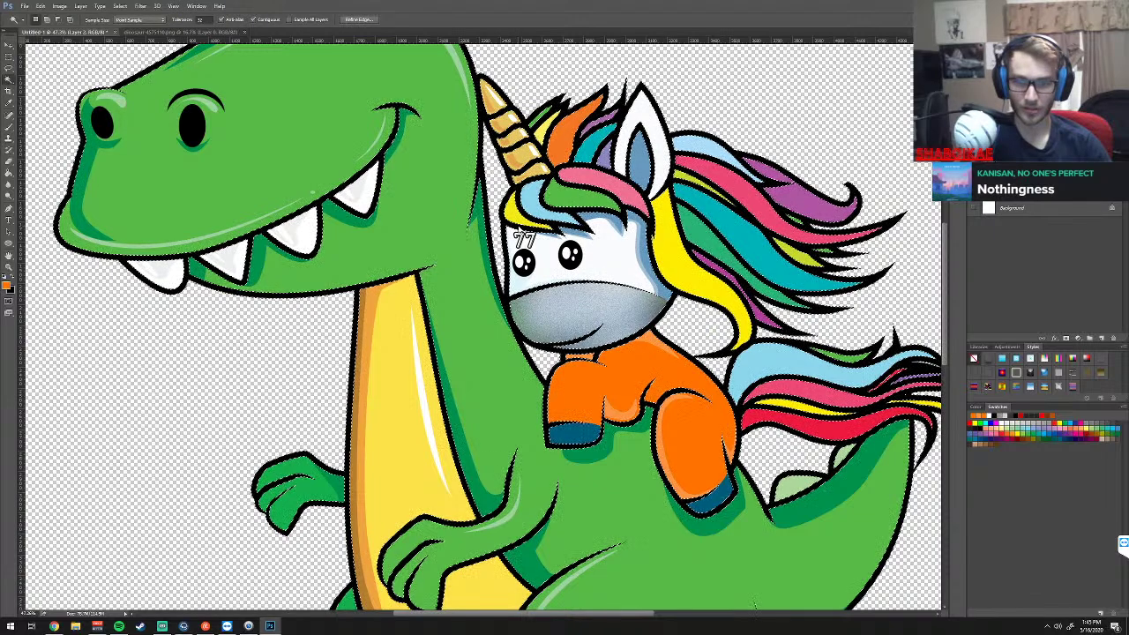
key(ctrl+d)
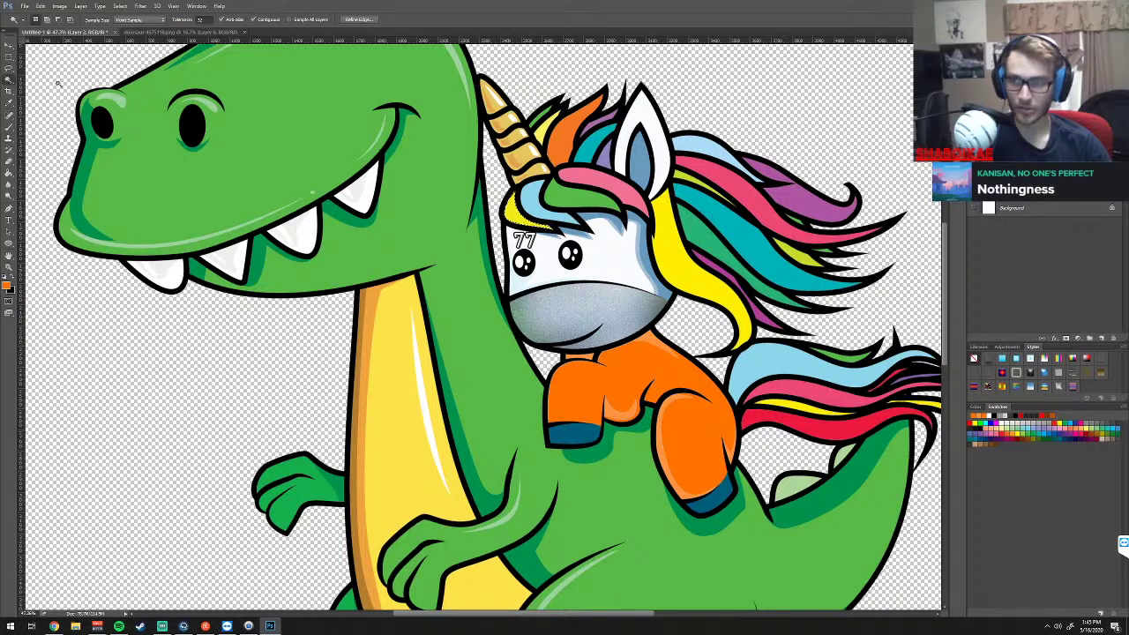
Make text Layer 1 active and drag the 77 into place just above the left eye
right_click(8, 82)
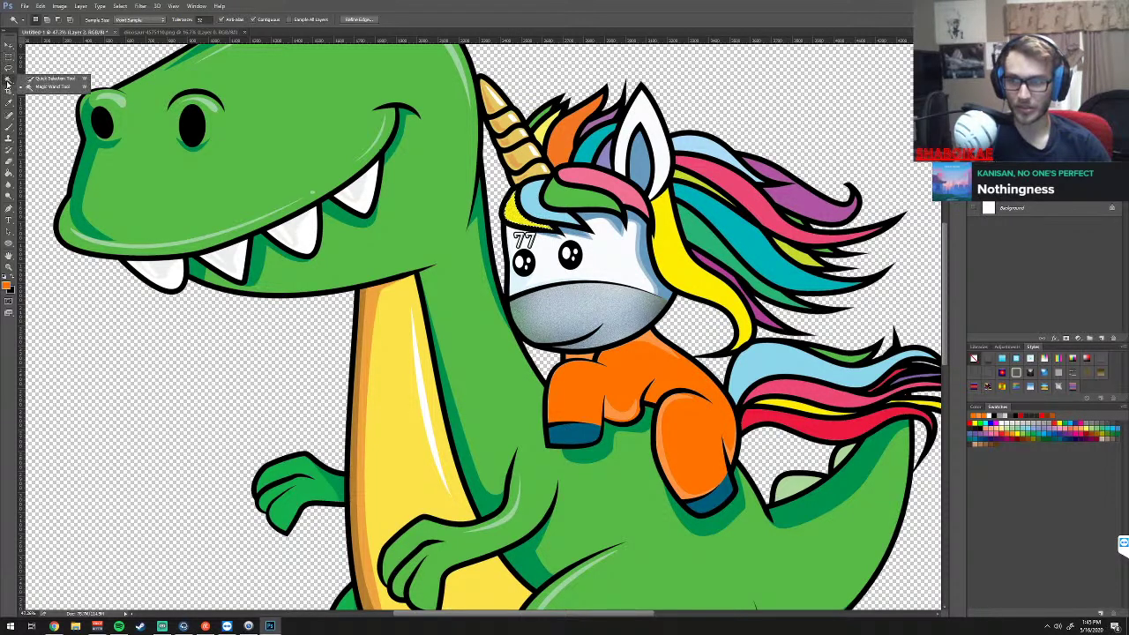
click(48, 78)
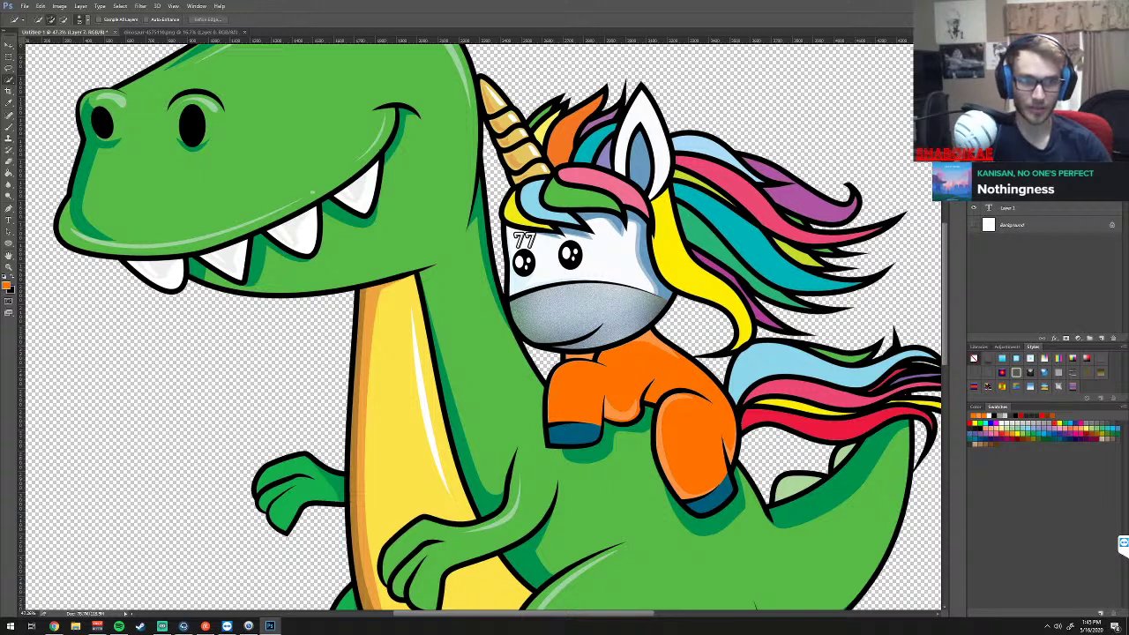
click(1017, 209)
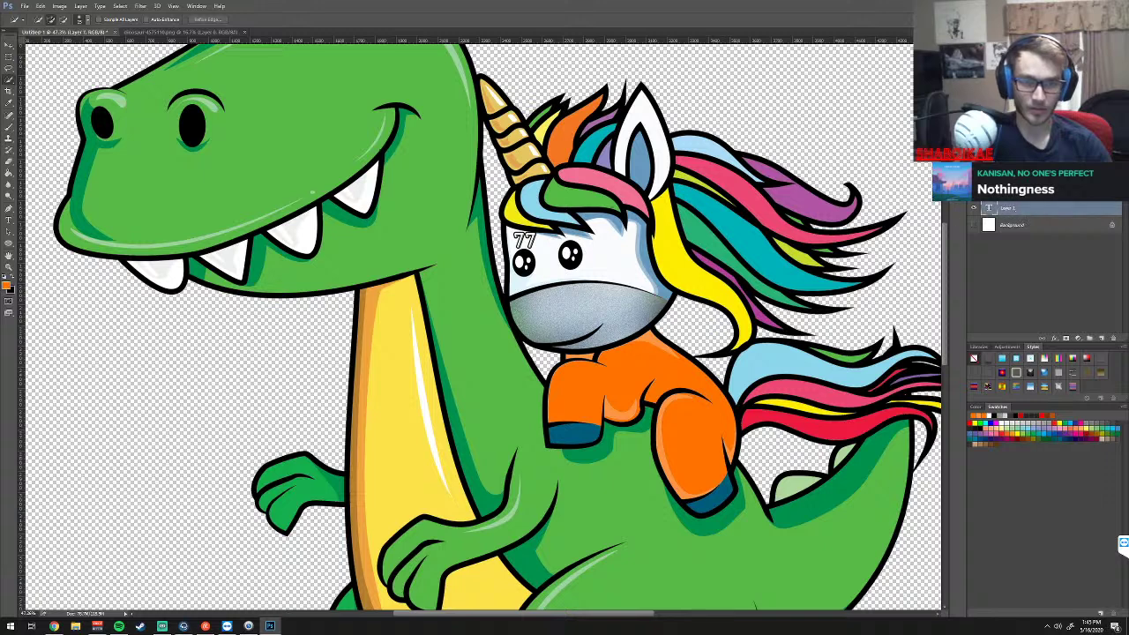
key(v)
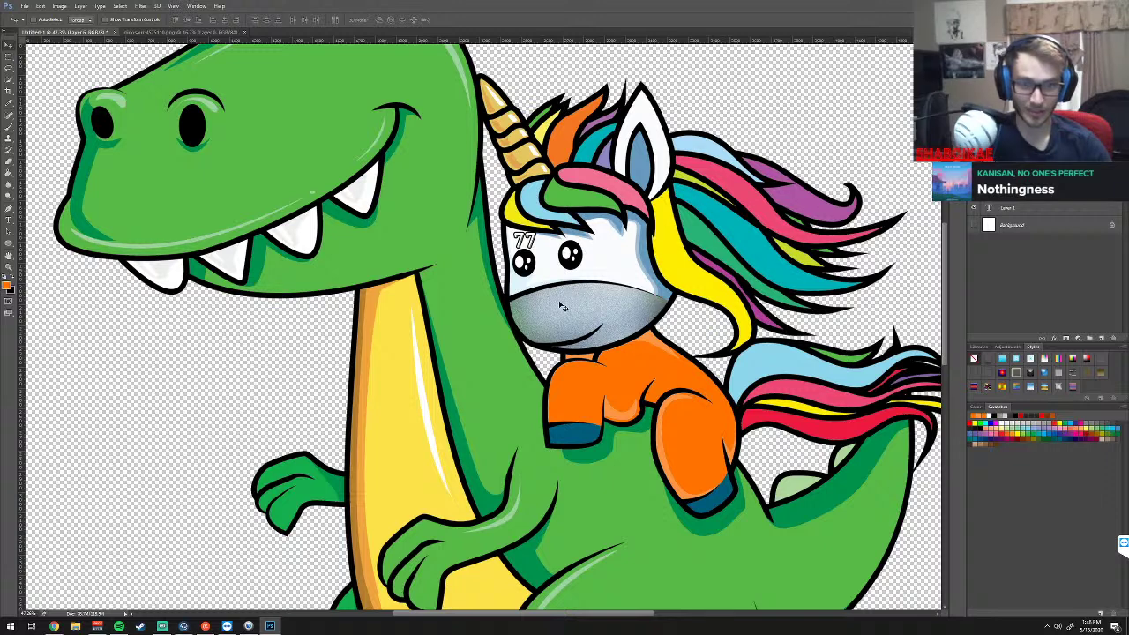
drag(539, 309, 537, 311)
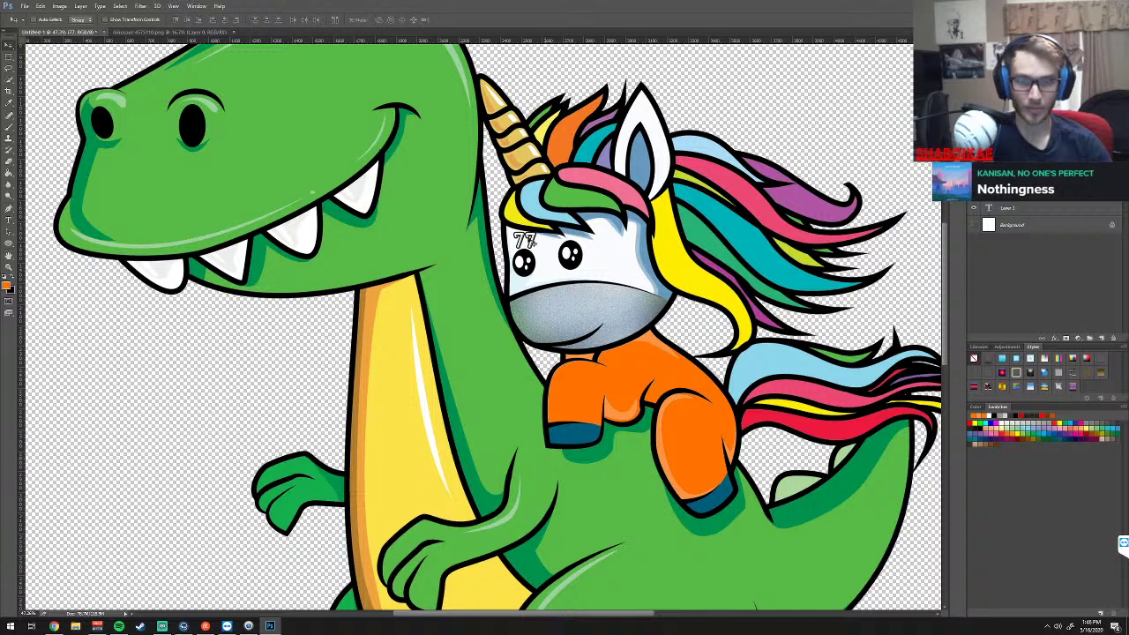
drag(529, 240, 526, 236)
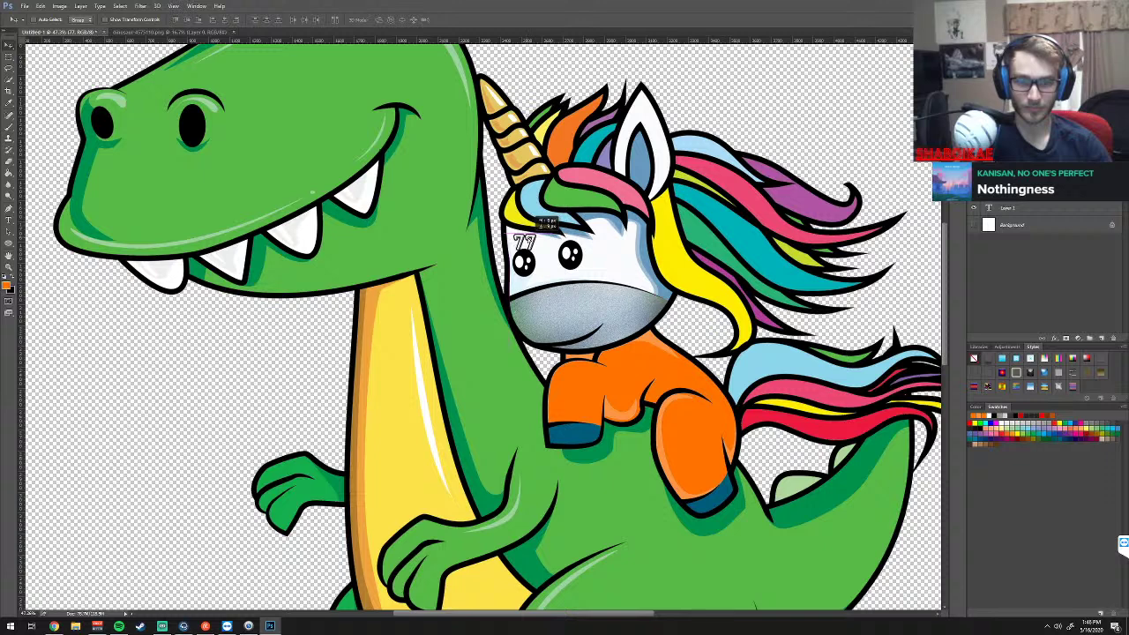
drag(529, 236, 528, 240)
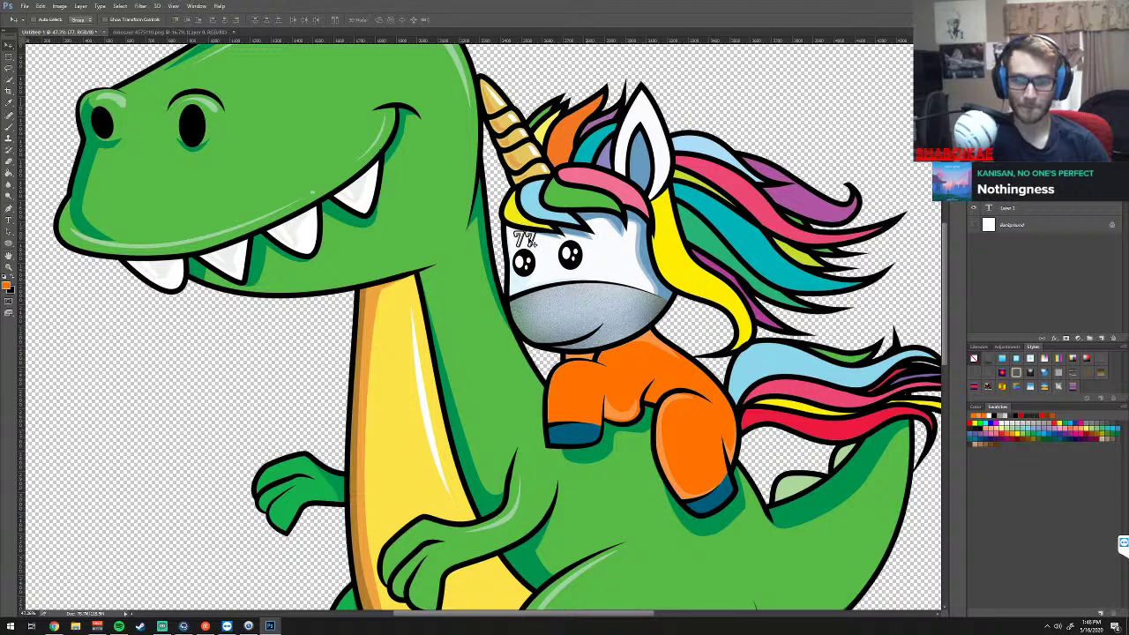
Apply Rosewood Std Regular to the 77 and nudge it lower on the forehead
key(t)
click(525, 242)
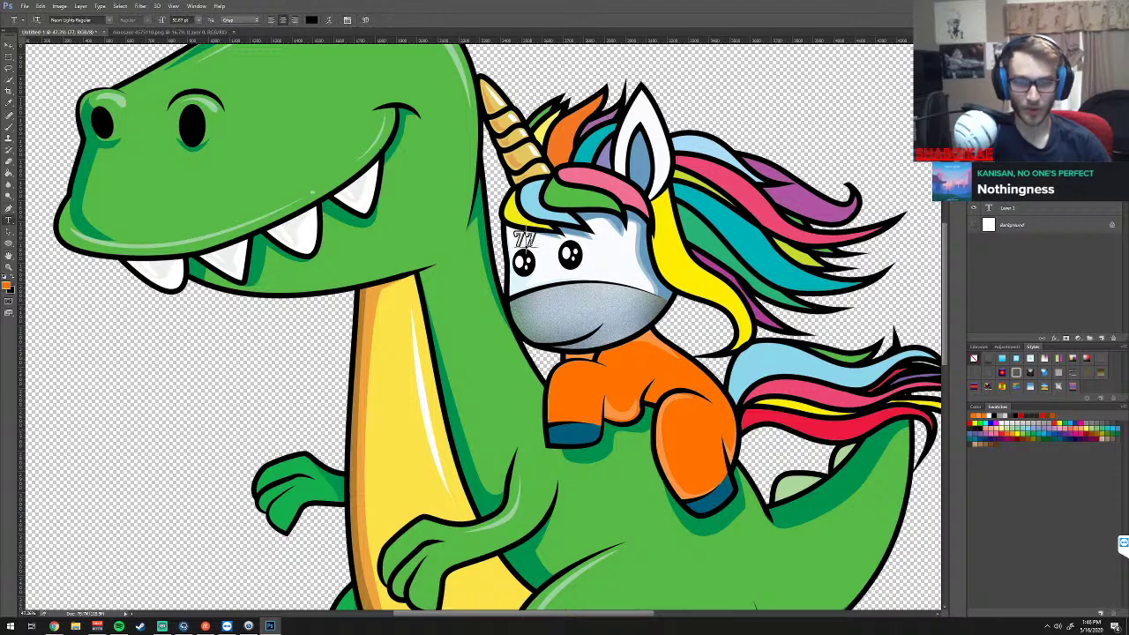
key(ctrl+a)
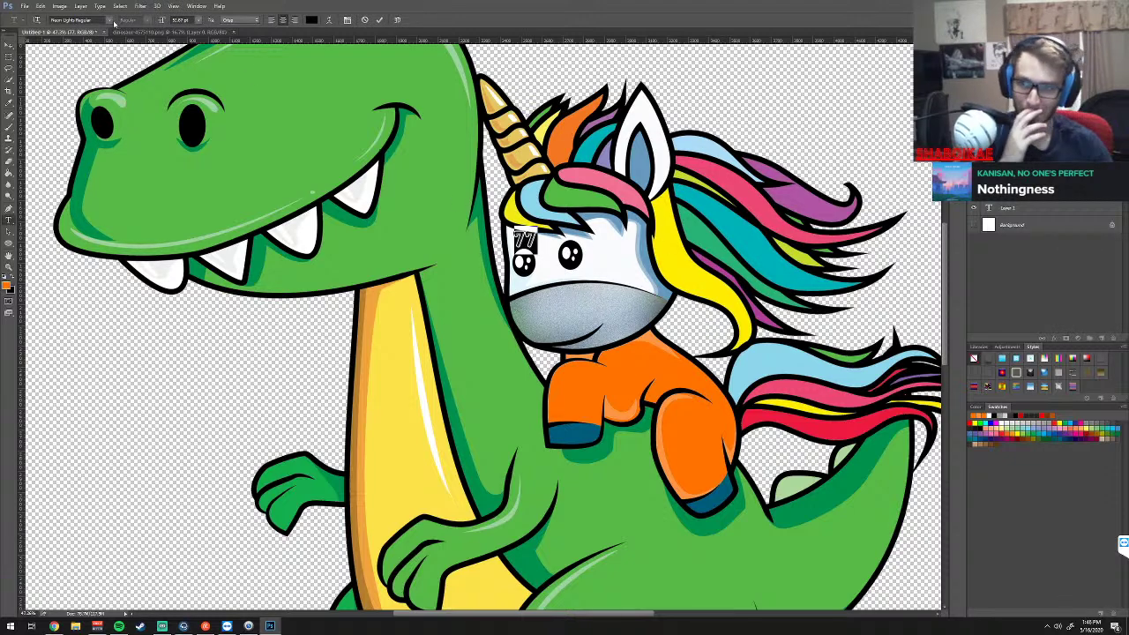
click(108, 20)
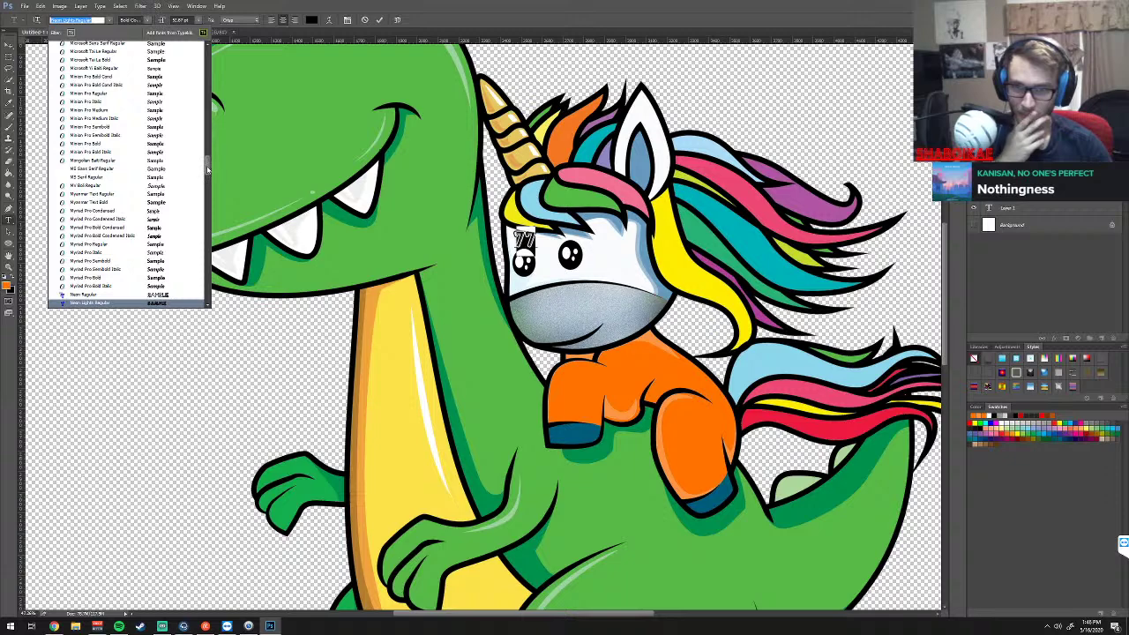
drag(208, 166, 209, 184)
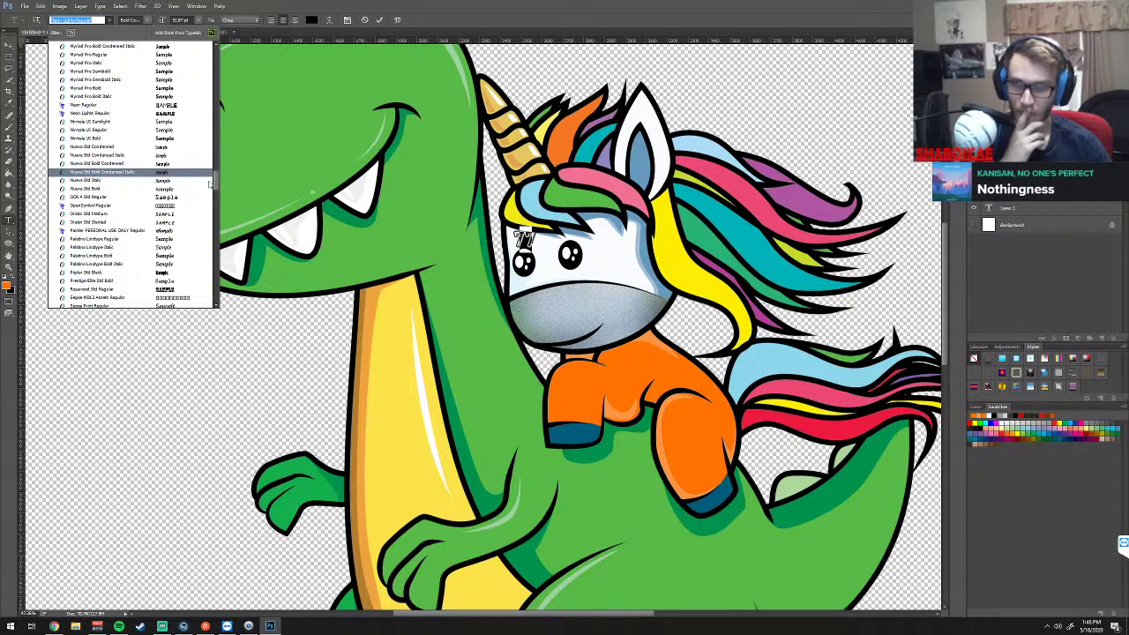
click(144, 289)
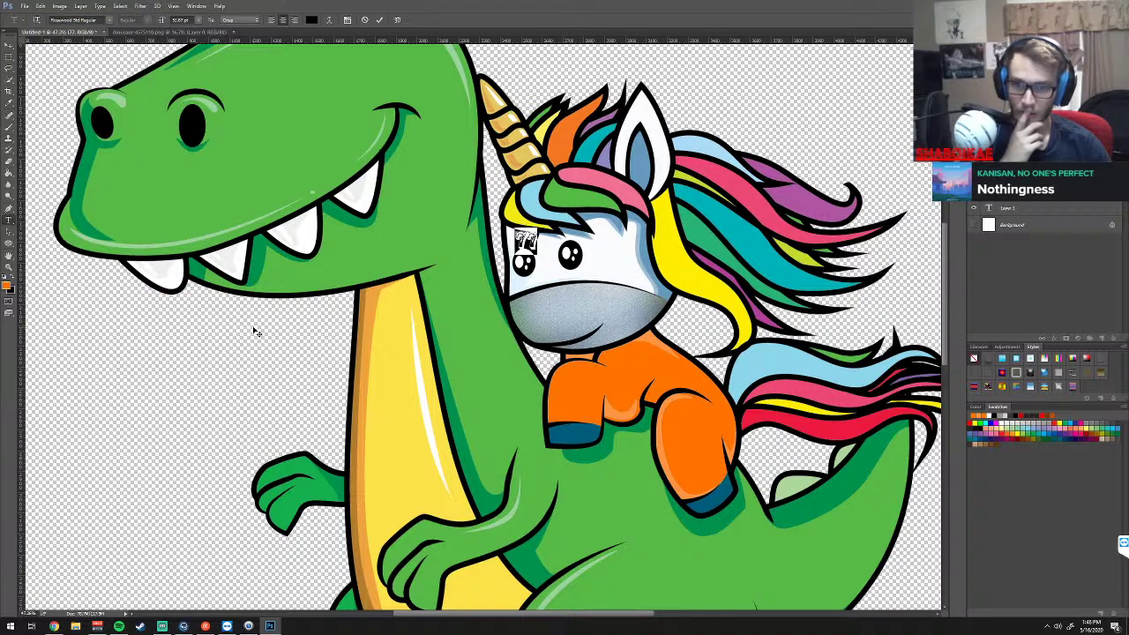
click(380, 20)
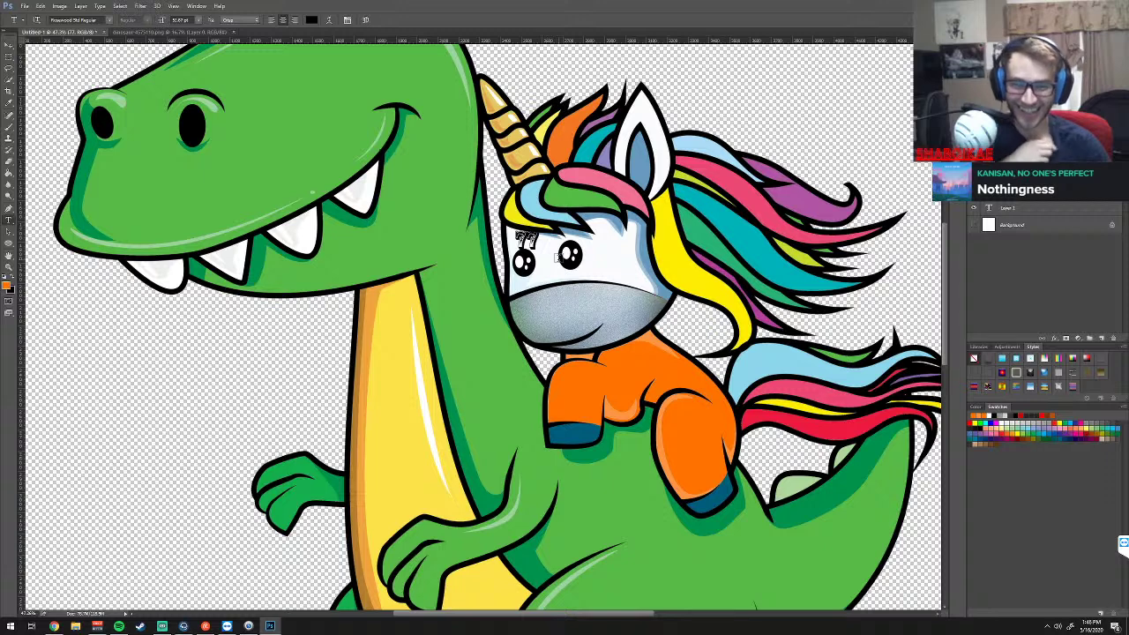
click(9, 45)
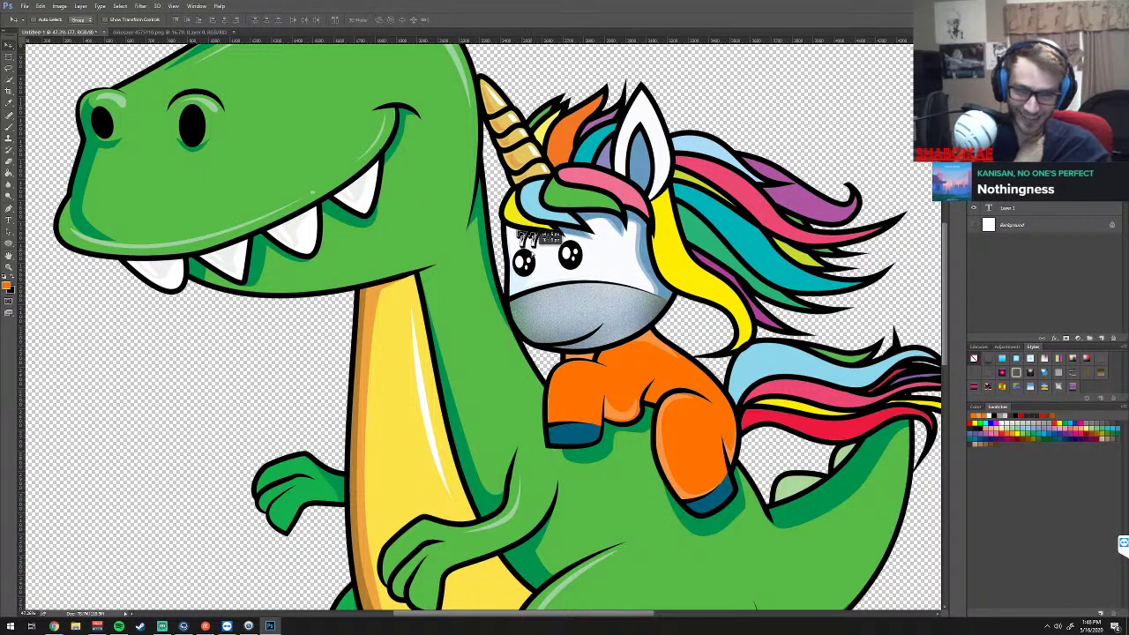
drag(534, 233, 535, 255)
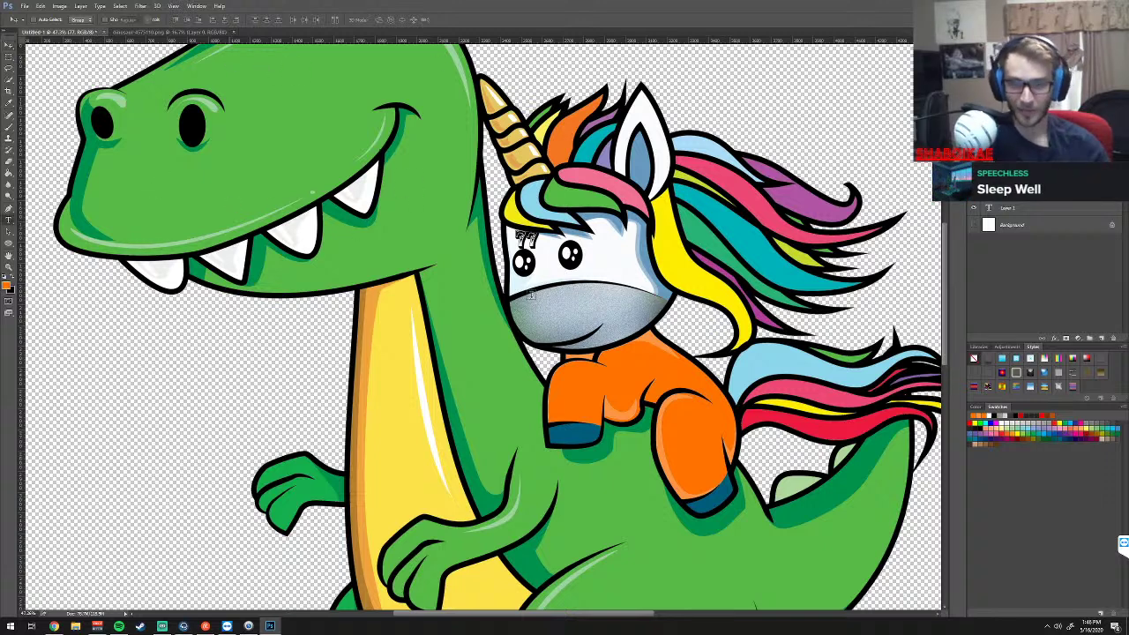
Browse the font list, commit another decorative font for the 77, and switch to the browser
key(t)
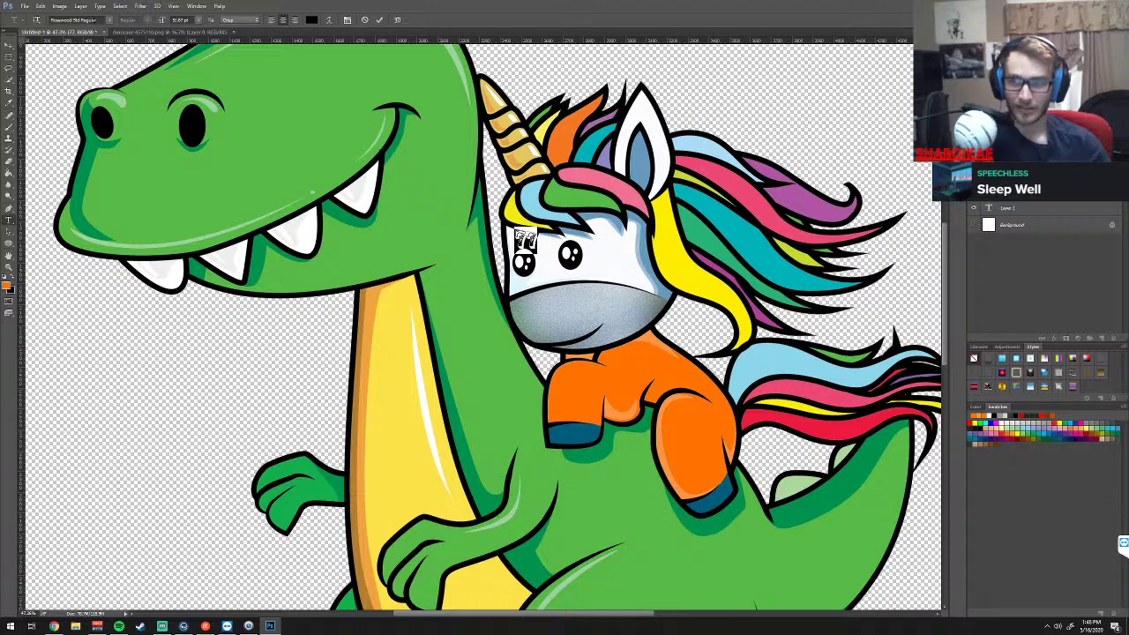
click(113, 19)
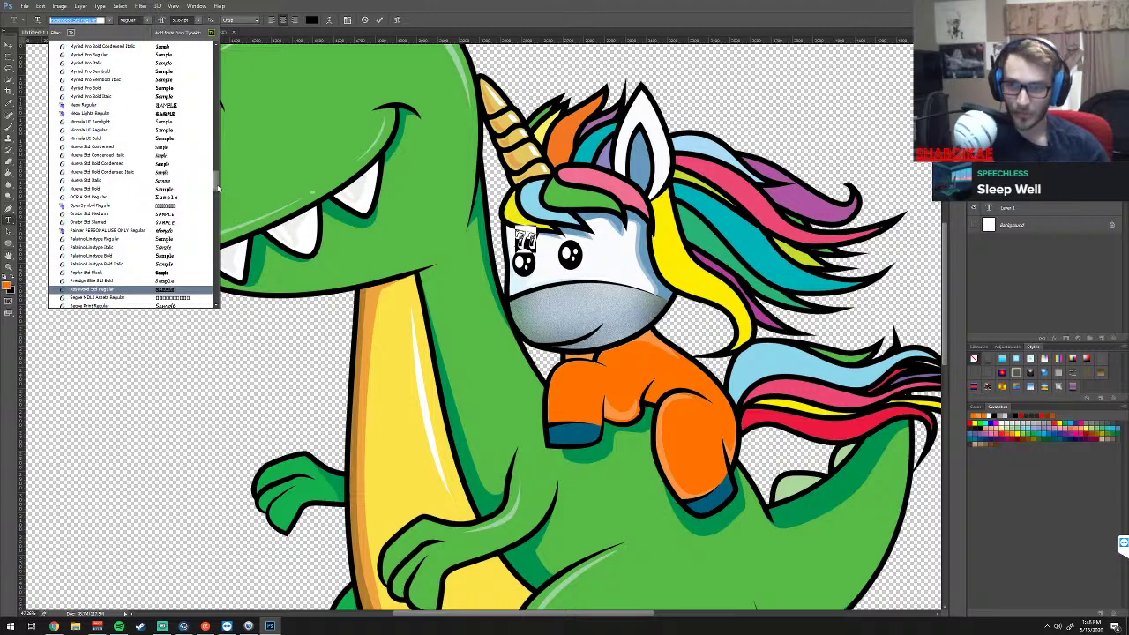
scroll(217, 189, up, 1)
scroll(217, 193, down, 5)
scroll(213, 203, down, 5)
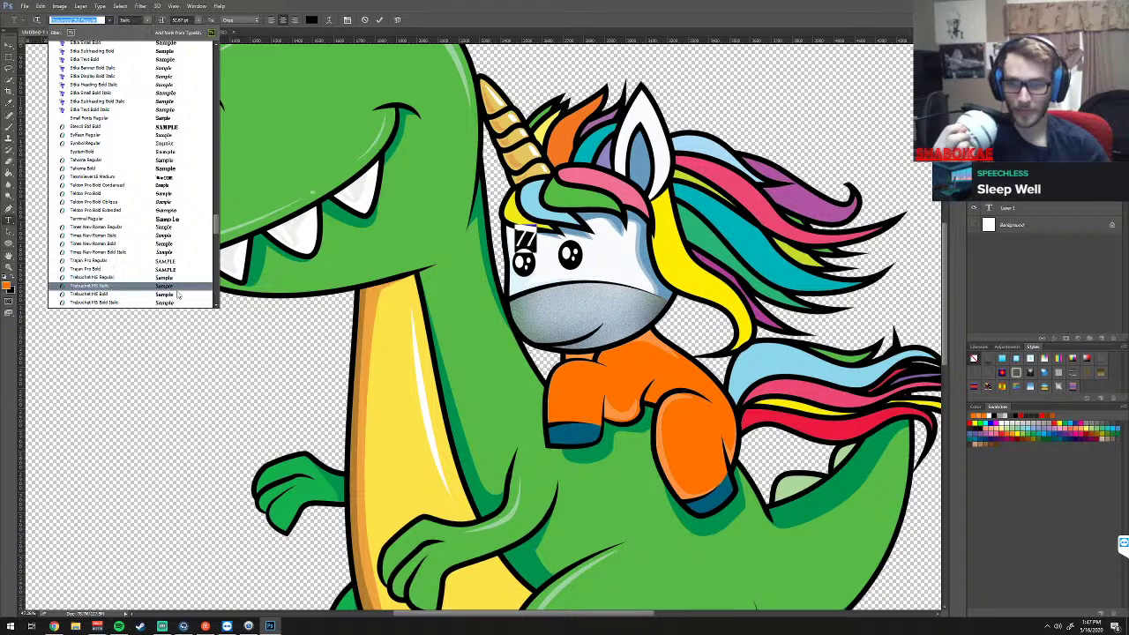
scroll(177, 302, down, 2)
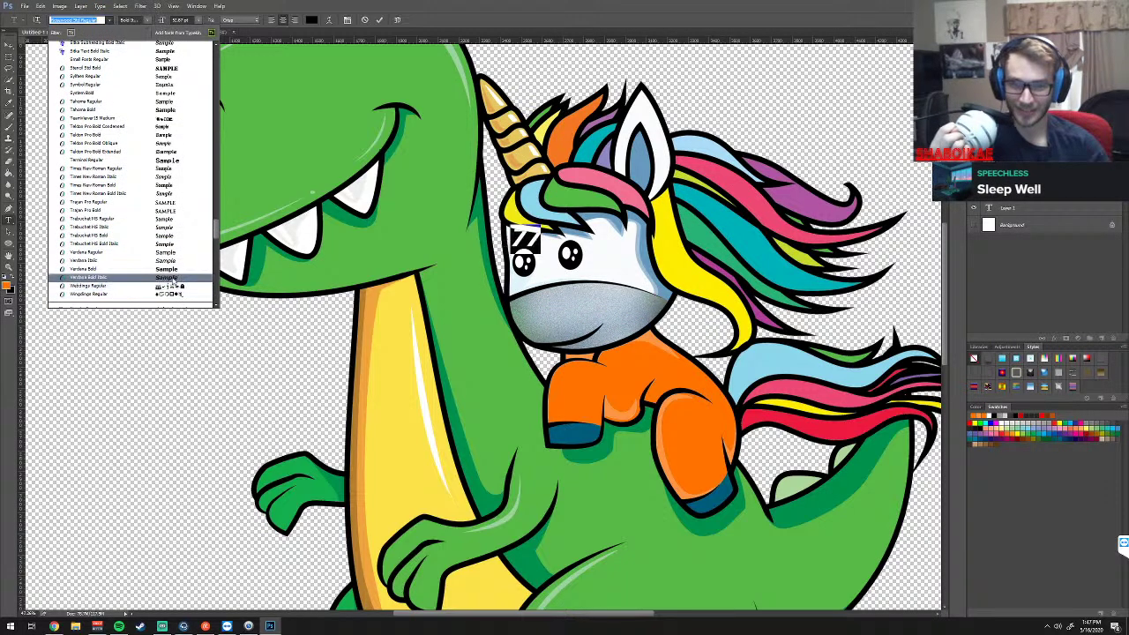
scroll(174, 265, up, 2)
scroll(176, 256, up, 4)
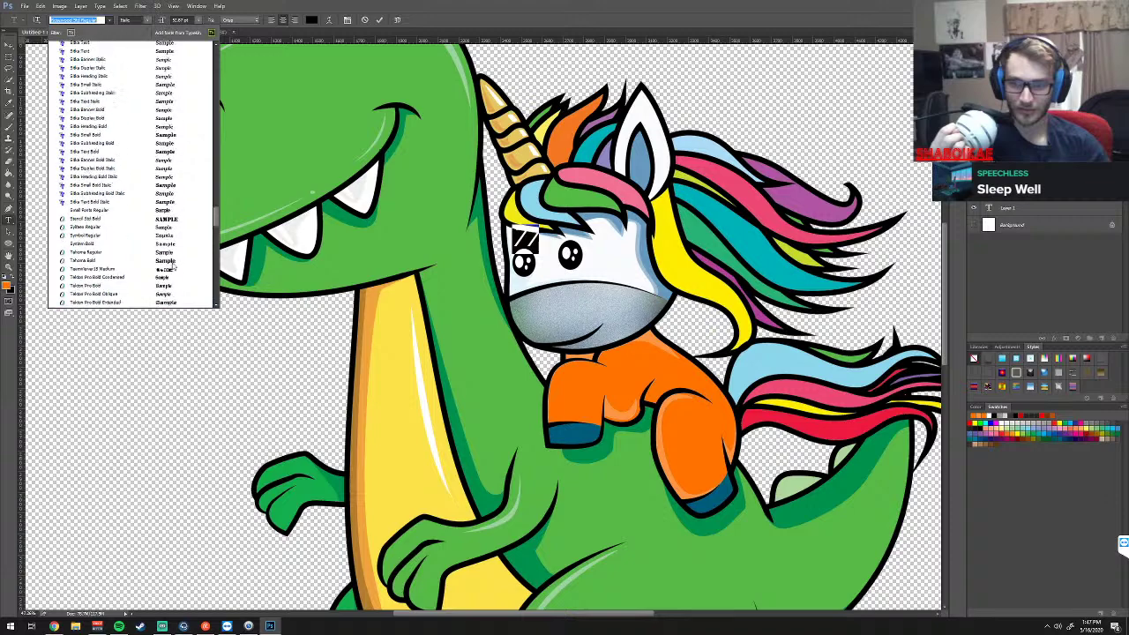
scroll(194, 230, up, 4)
scroll(211, 212, up, 3)
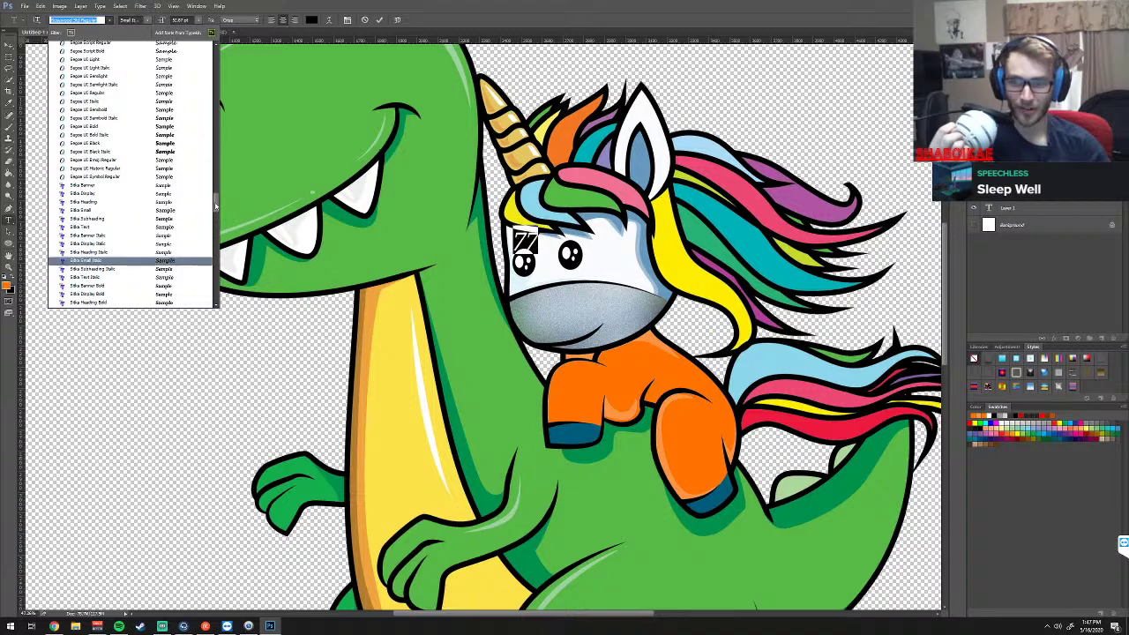
drag(214, 208, 214, 54)
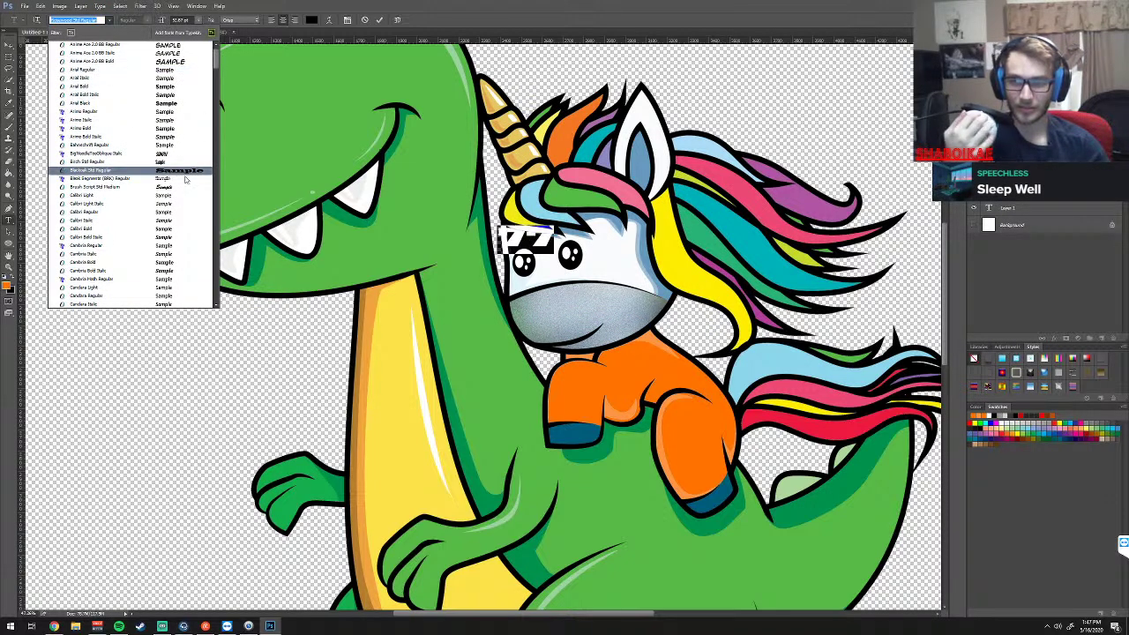
click(340, 335)
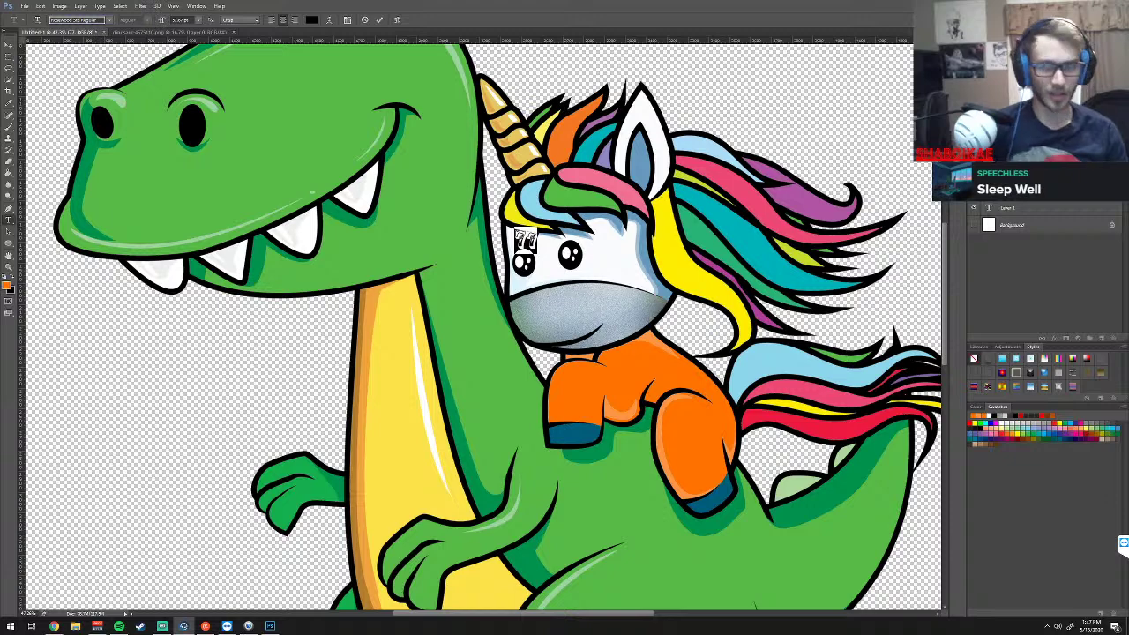
key(alt+Tab)
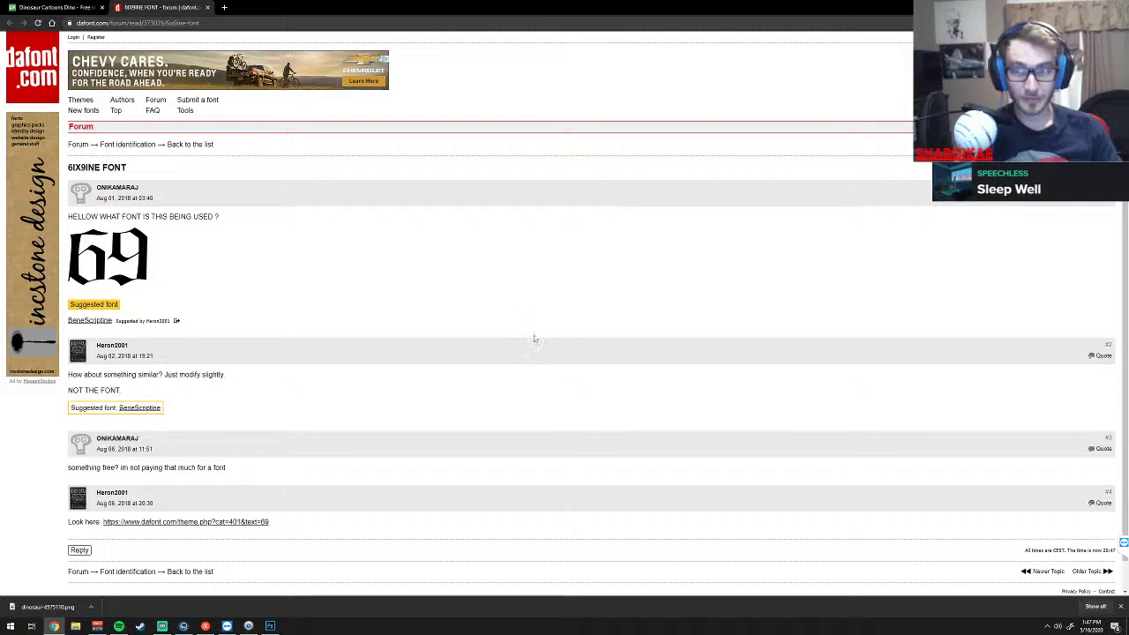
Read the dafont.com 6IX9INE font thread suggesting BeneScriptine, then return to Photoshop
scroll(295, 344, down, 1)
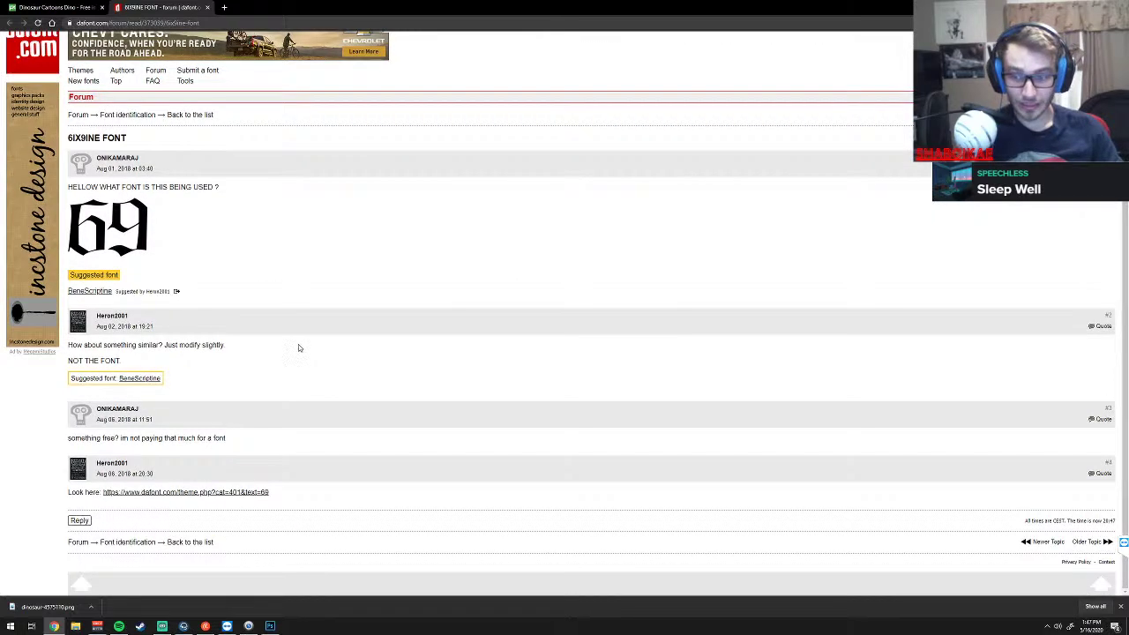
scroll(333, 373, up, 1)
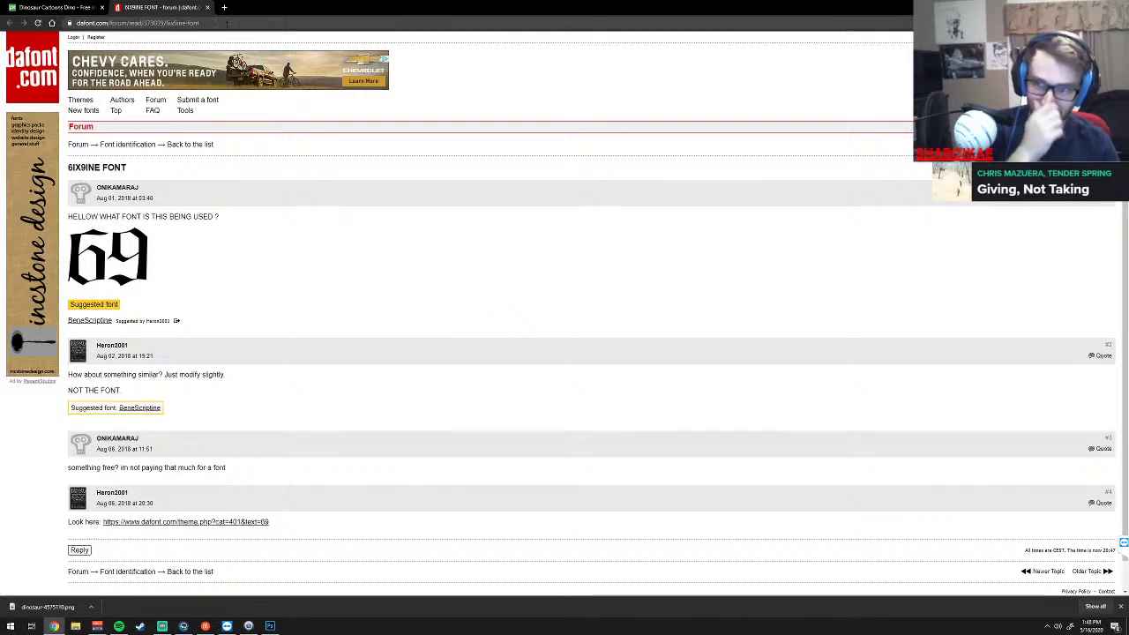
key(alt+Tab)
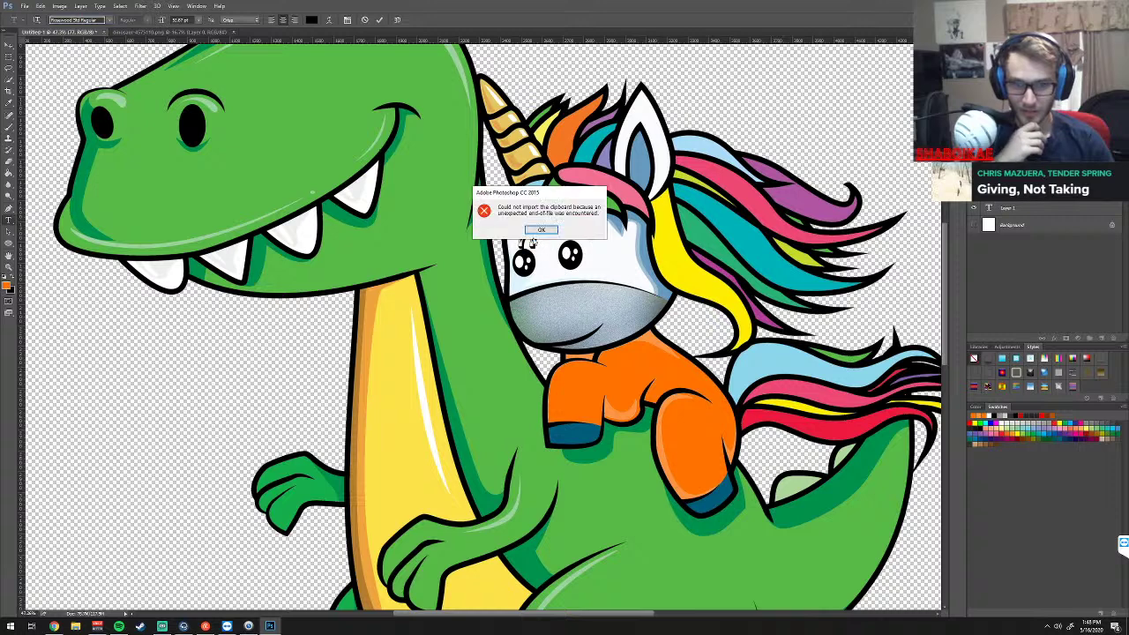
Dismiss the clipboard error and nudge the 77 slightly up and left
click(547, 229)
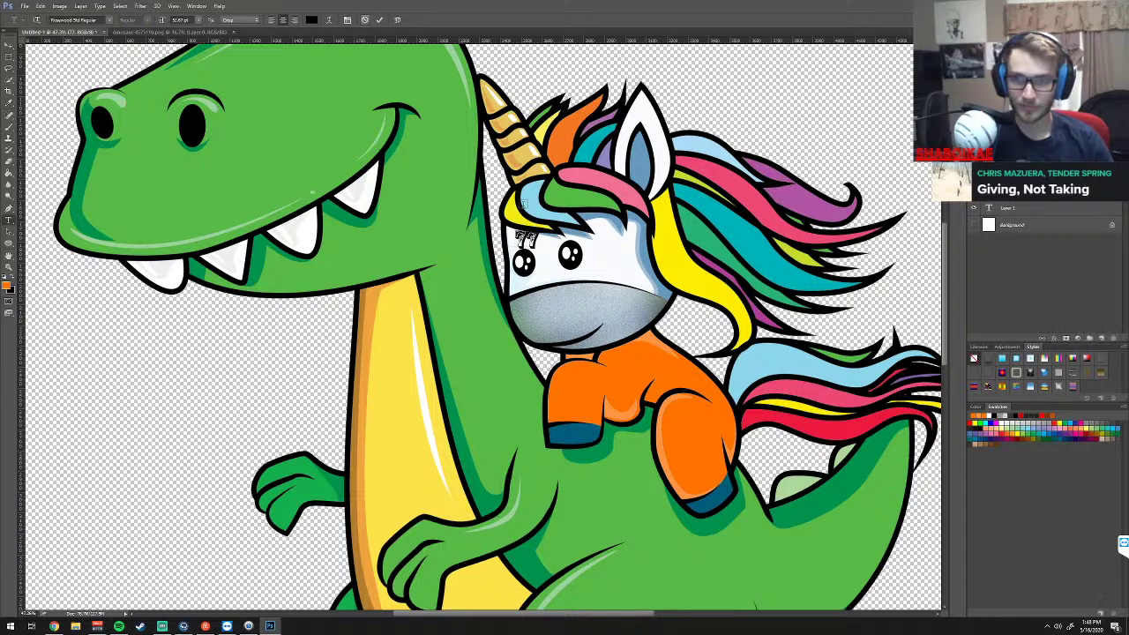
key(v)
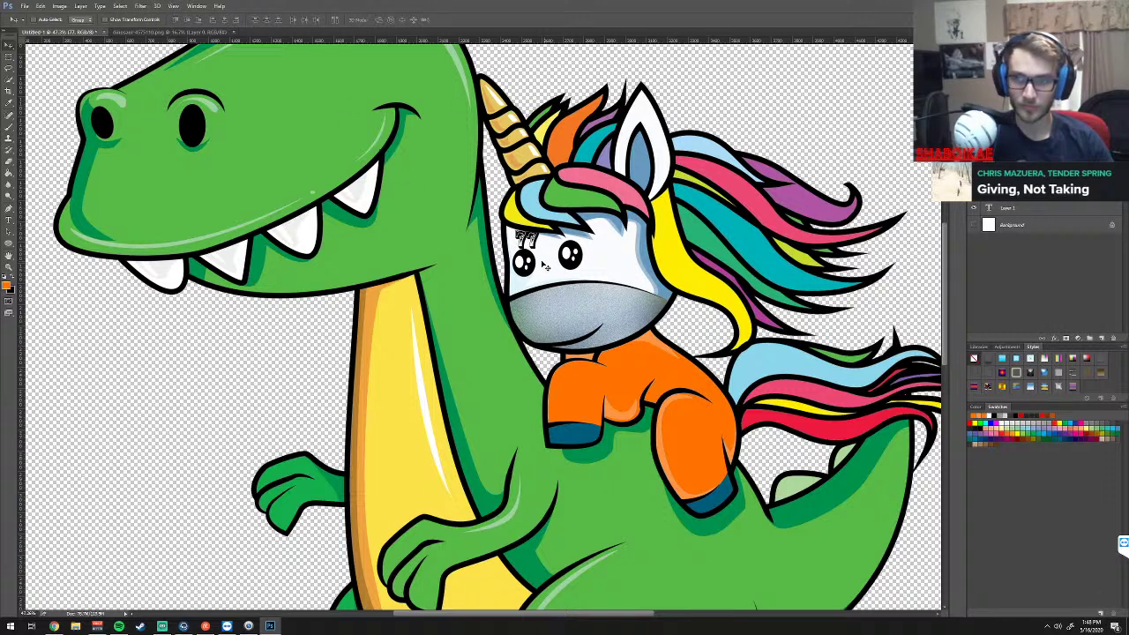
drag(537, 249, 532, 241)
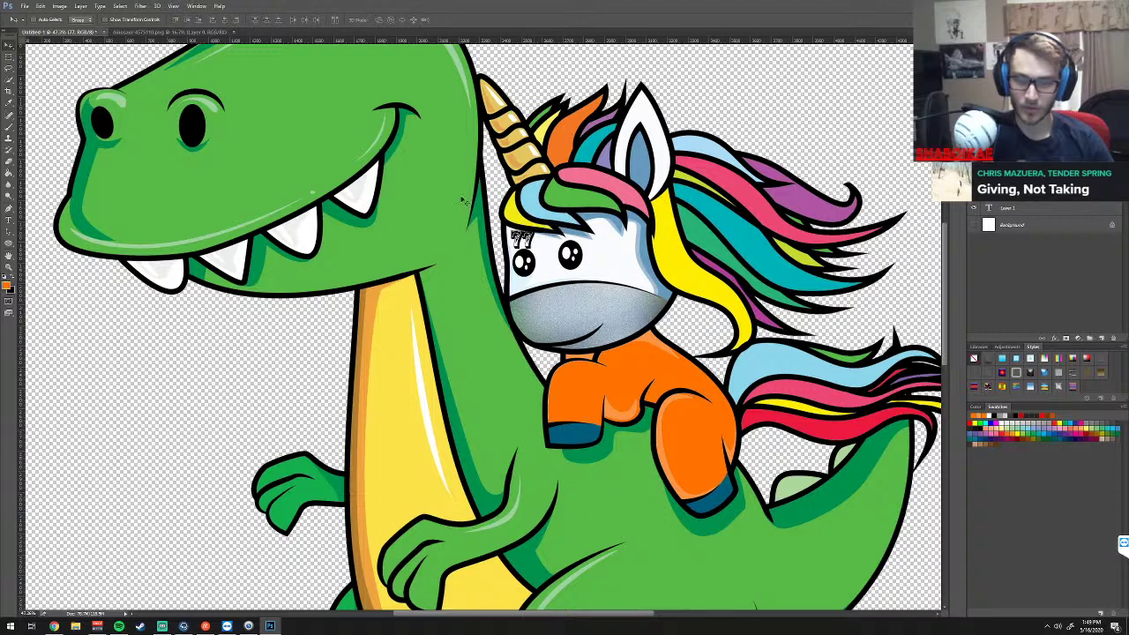
click(61, 7)
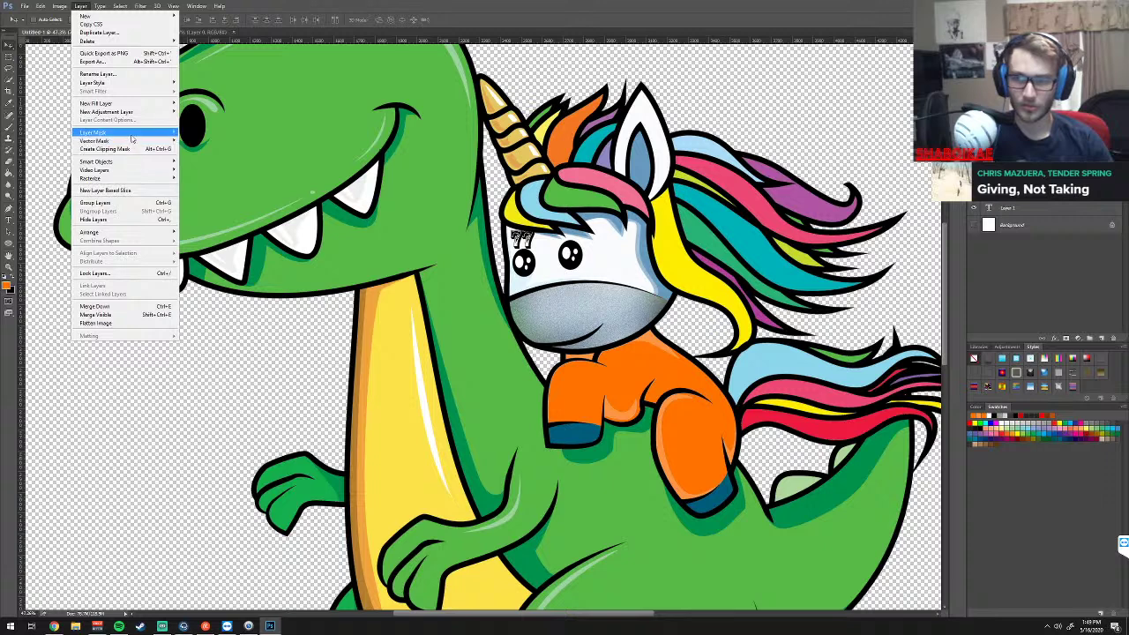
mouse_move(97, 132)
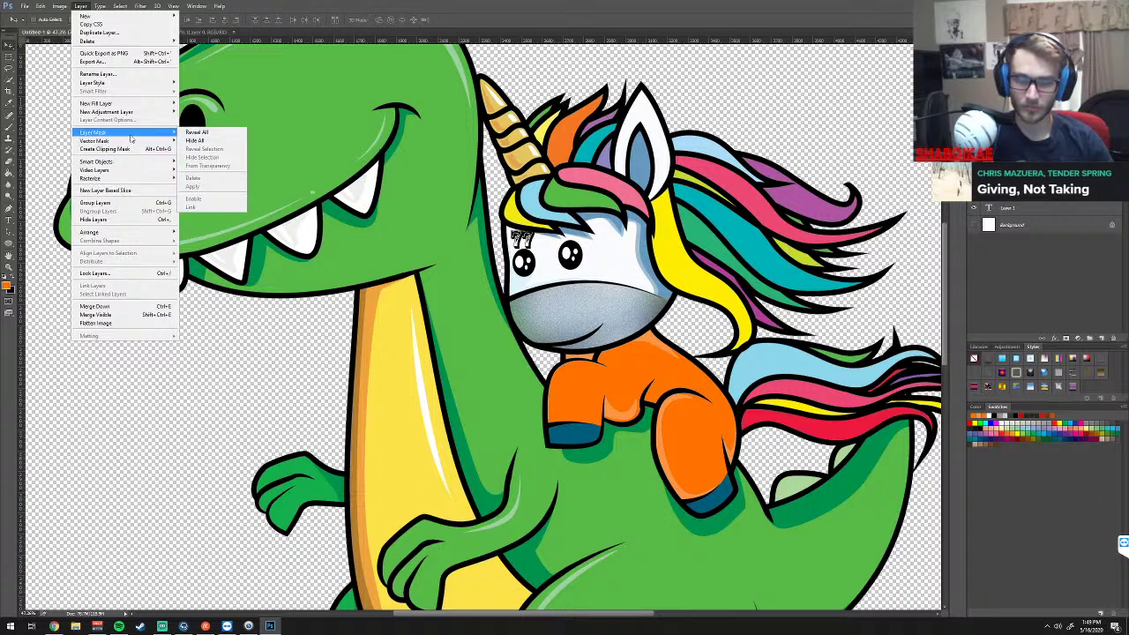
key(Escape)
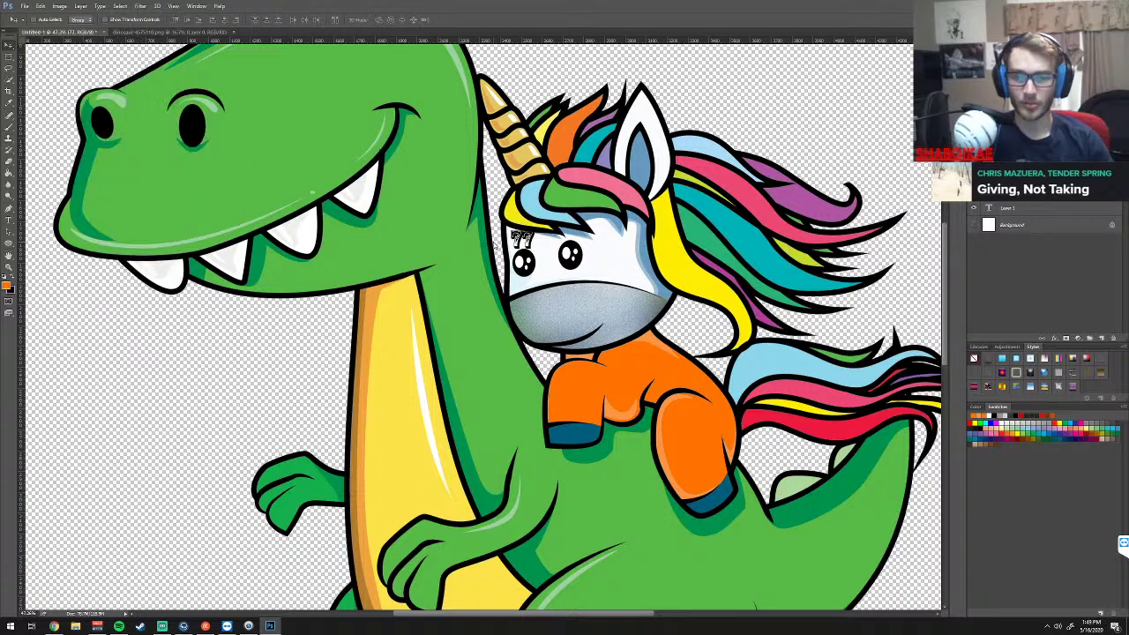
Rotate the forehead 77 slightly to follow the head and apply the transform
key(ctrl+t)
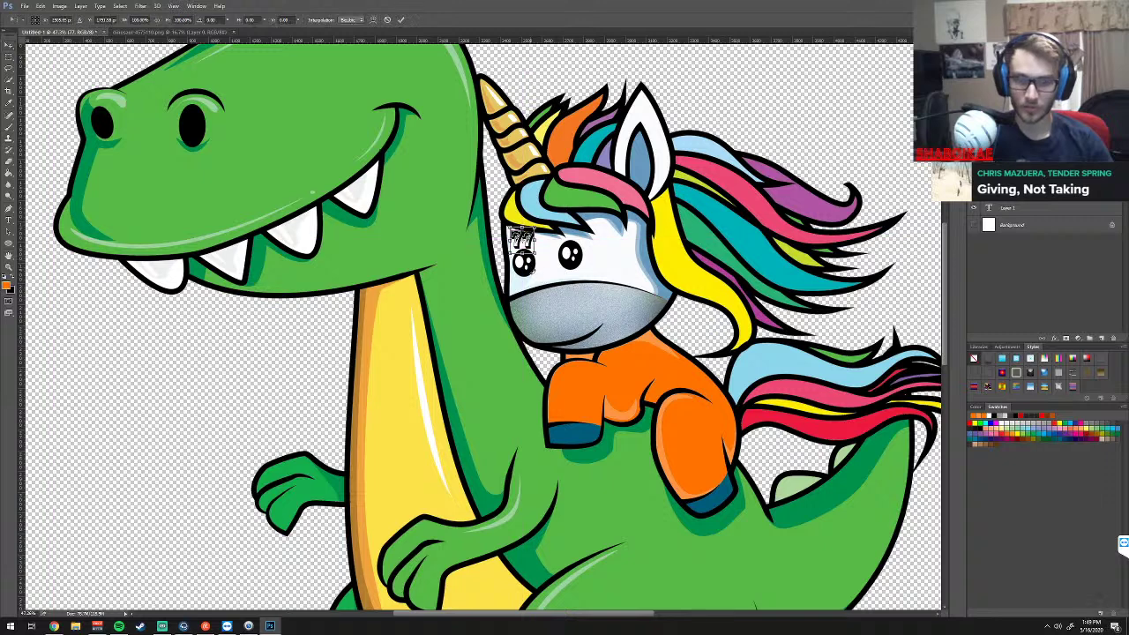
drag(540, 281, 541, 278)
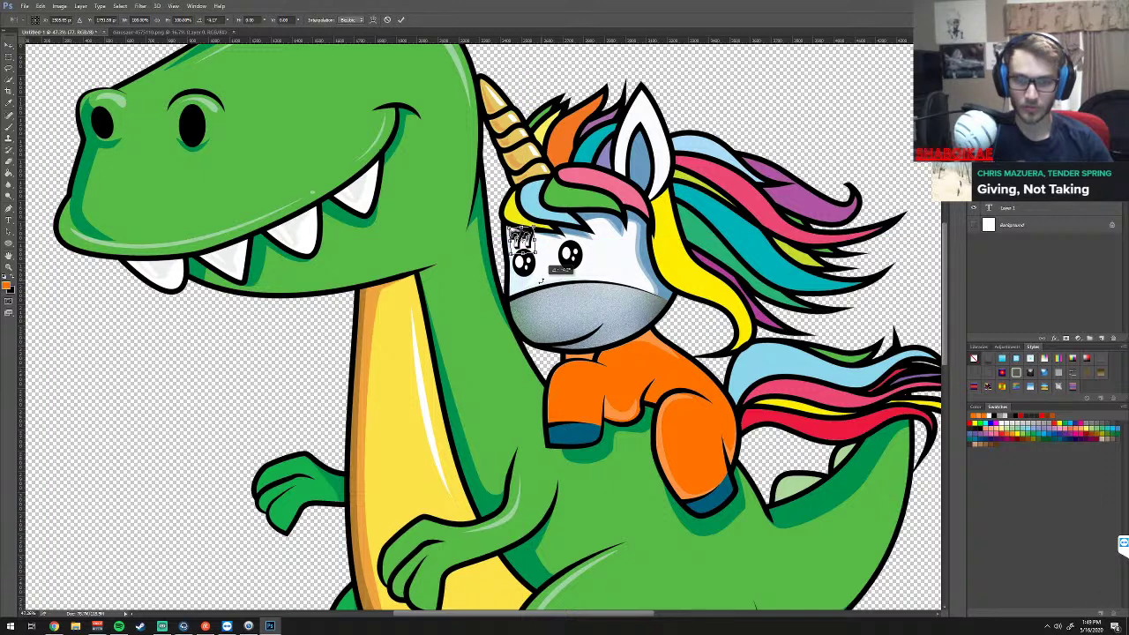
drag(541, 281, 542, 280)
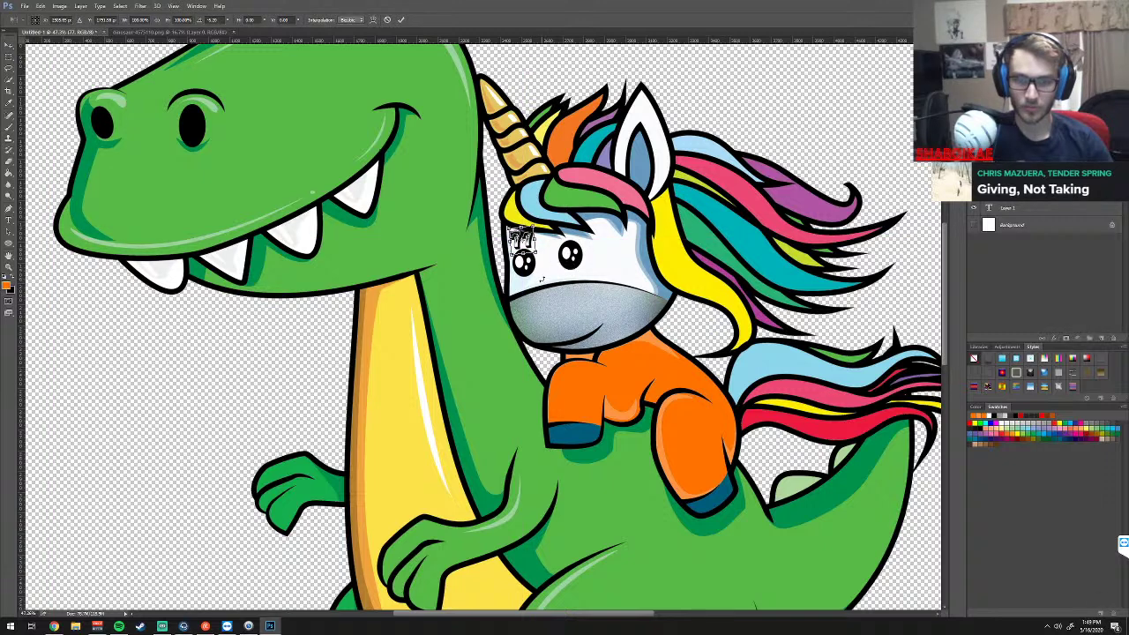
click(14, 51)
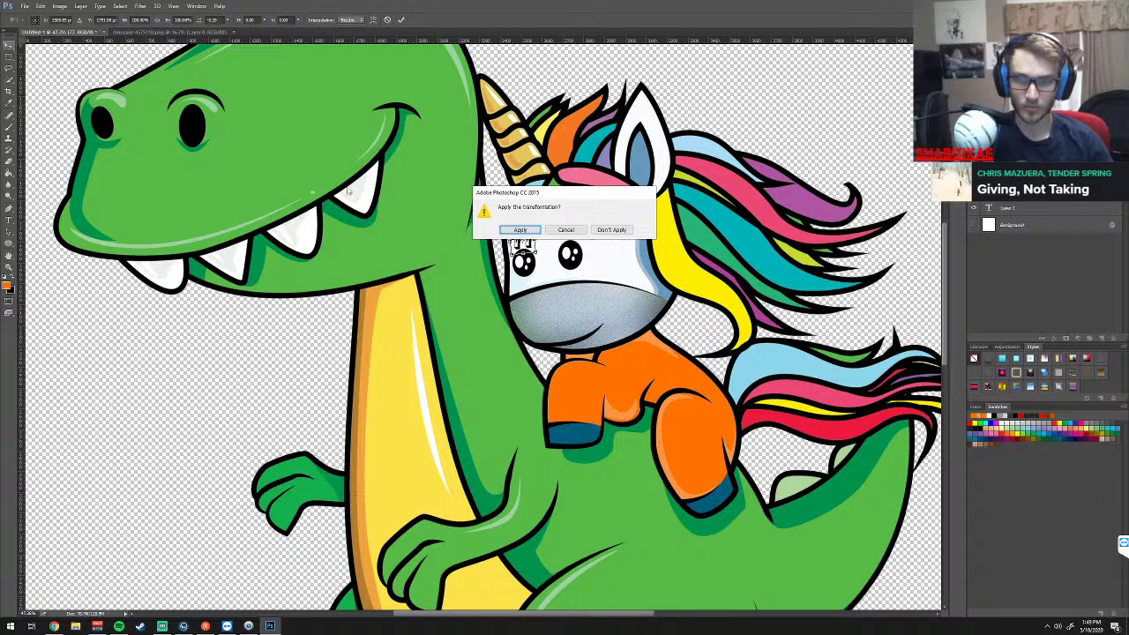
click(521, 230)
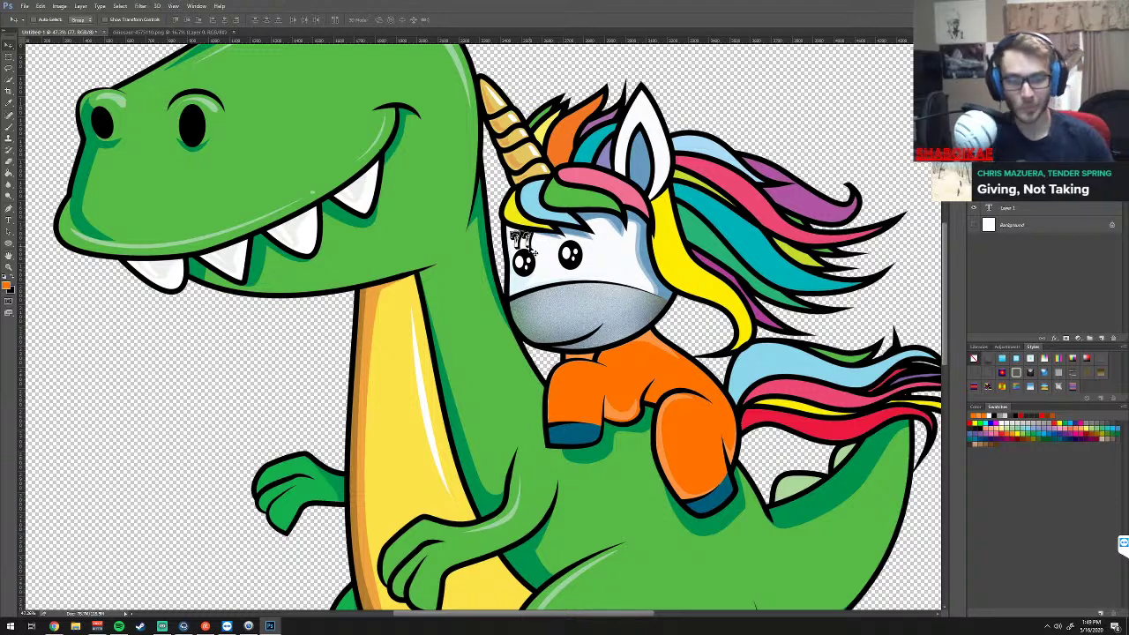
scroll(527, 304, down, 1)
scroll(524, 301, down, 1)
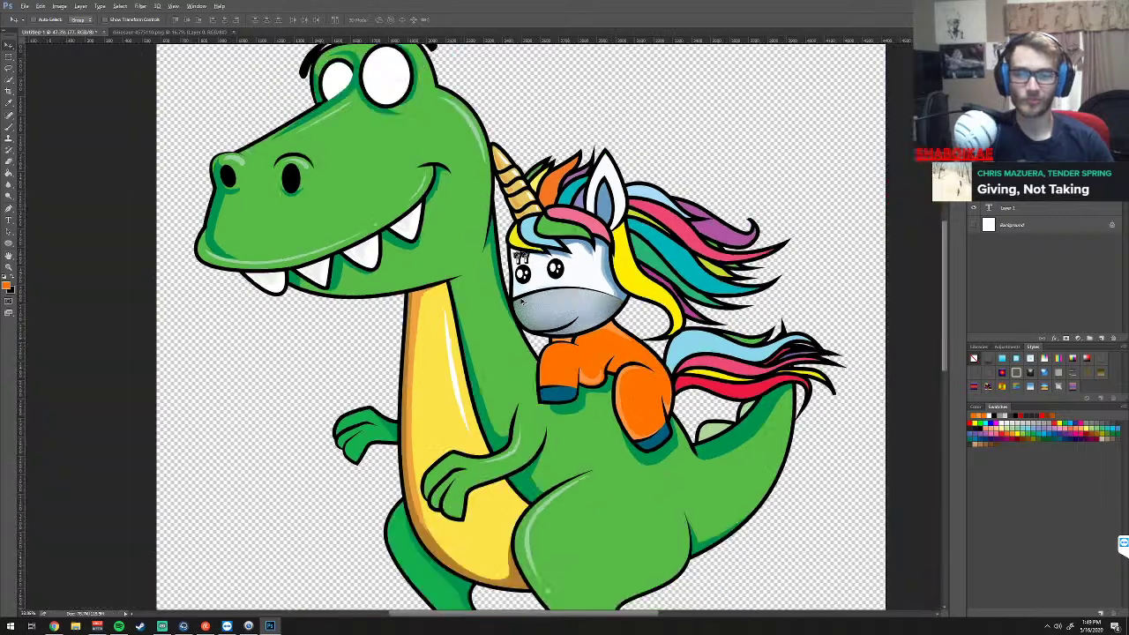
scroll(521, 302, down, 1)
scroll(521, 301, down, 1)
scroll(521, 301, down, 1)
scroll(521, 301, down, 2)
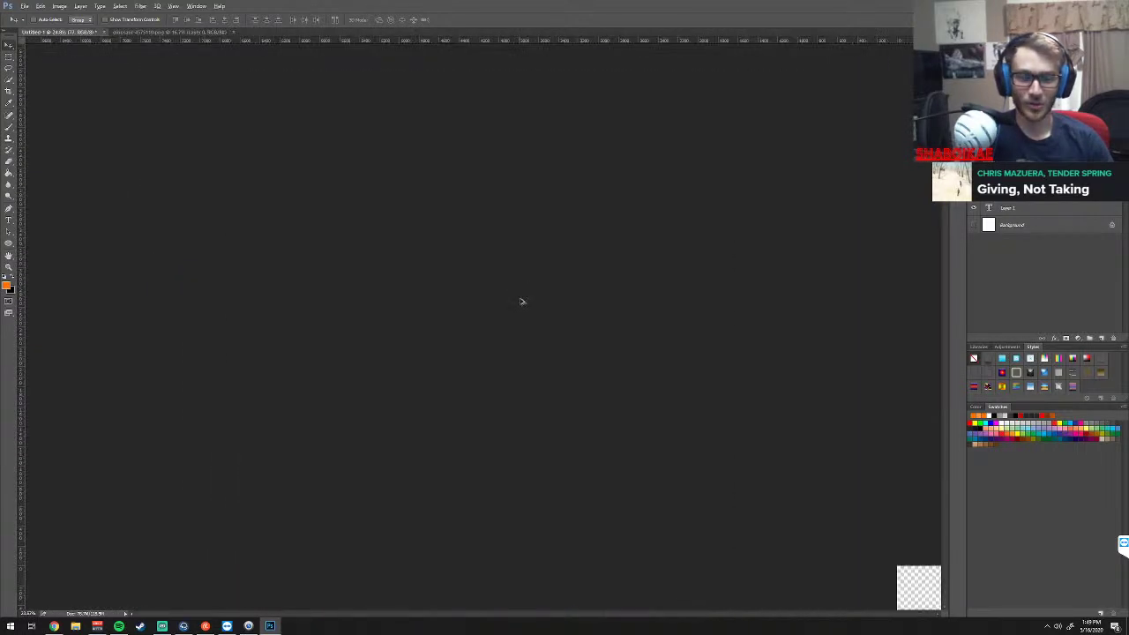
scroll(521, 301, down, 1)
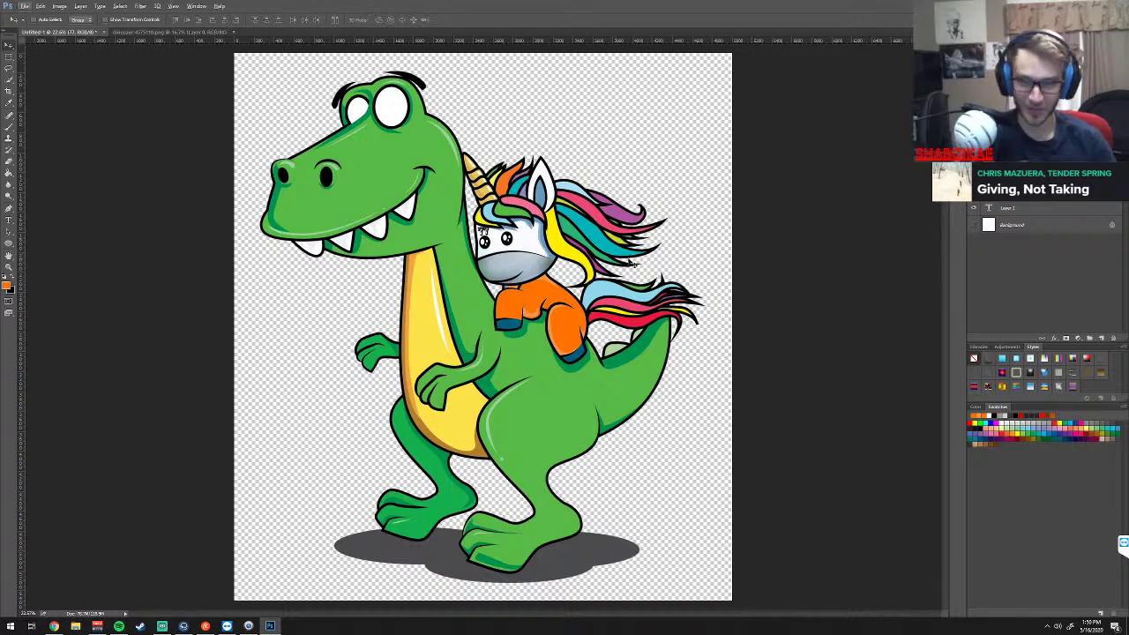
scroll(545, 301, up, 1)
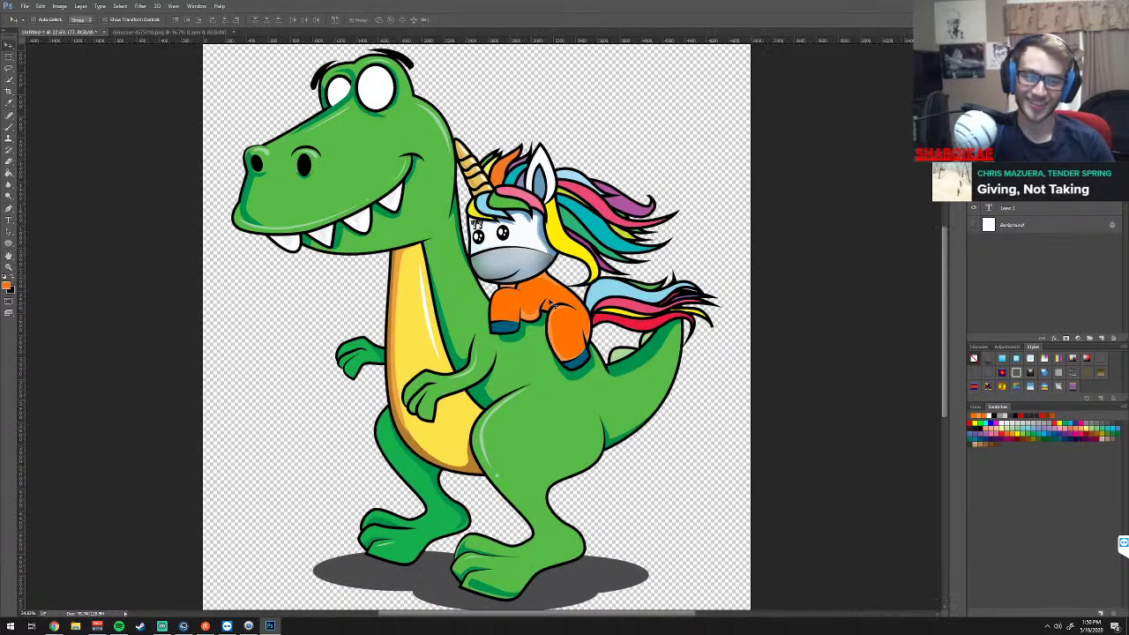
scroll(546, 304, up, 2)
Paste 77 into a new text layer on the unicorn and set it in Stencil Std Bold
key(t)
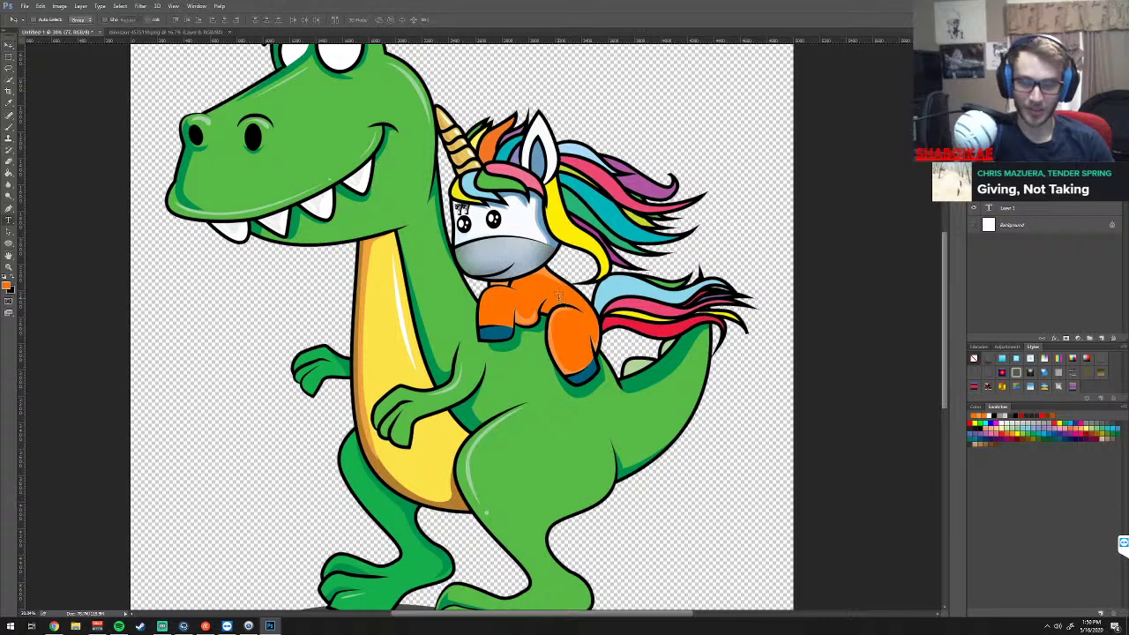
click(532, 296)
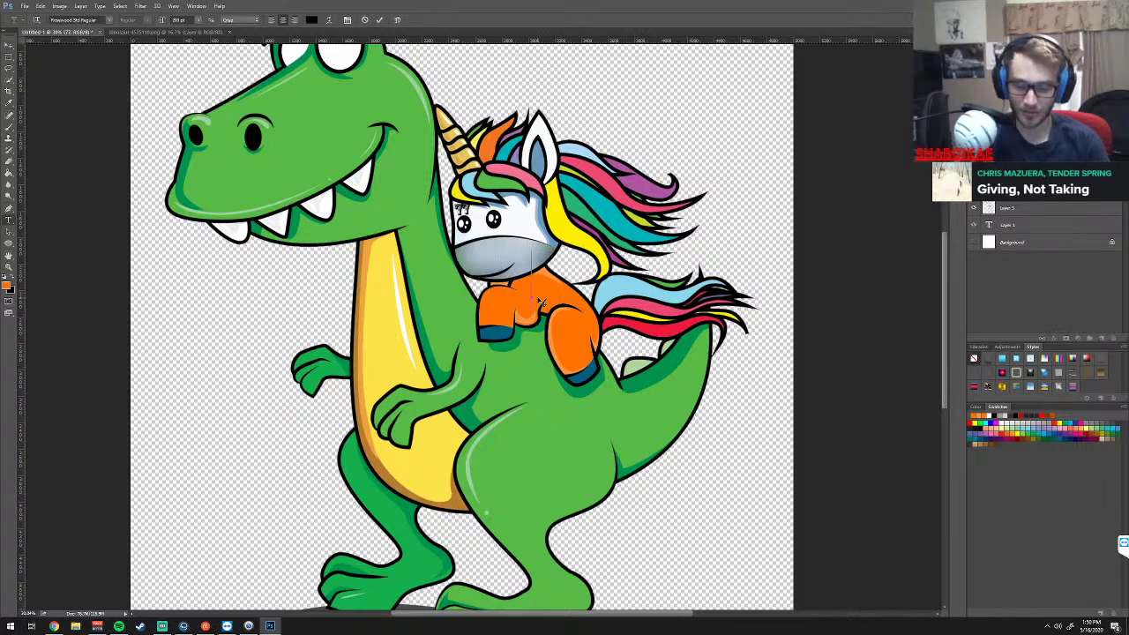
key(ctrl+v)
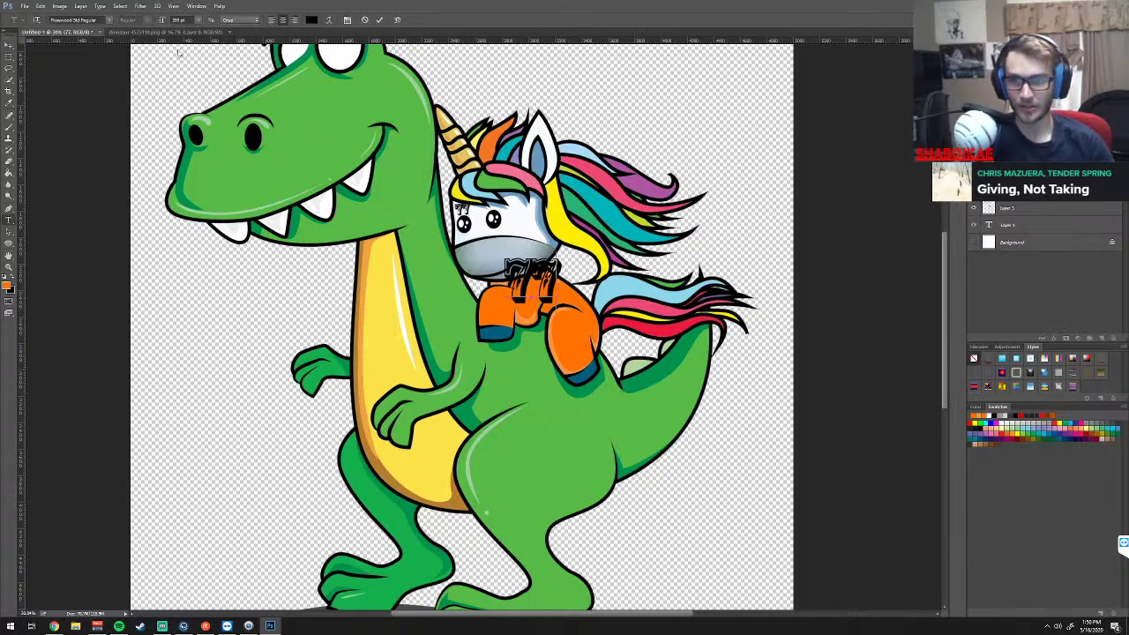
key(ctrl+a)
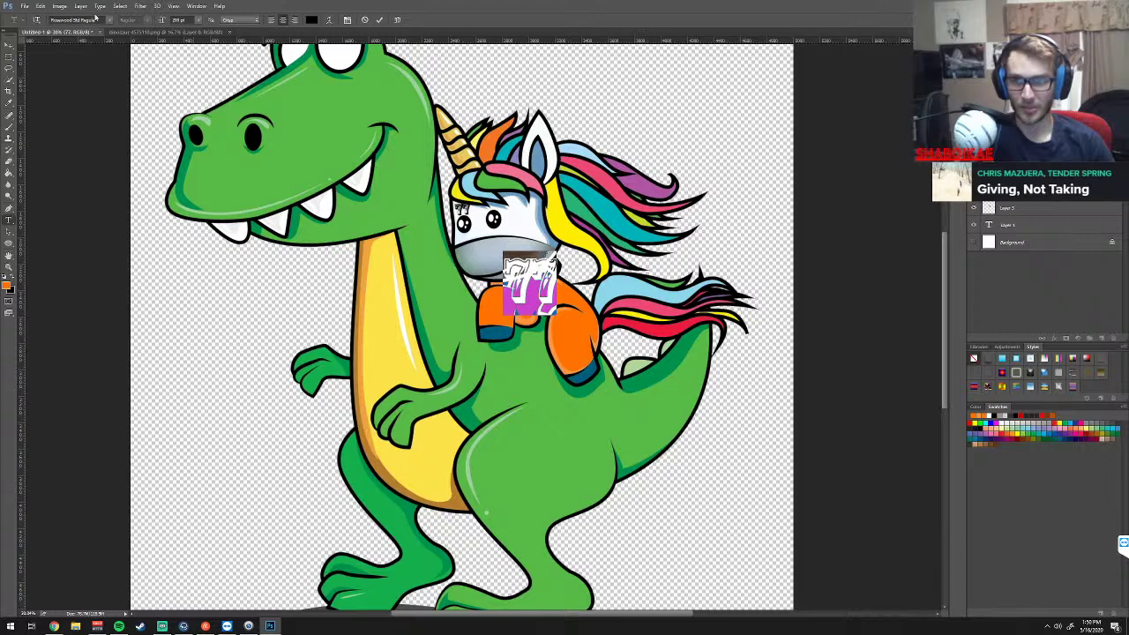
click(112, 23)
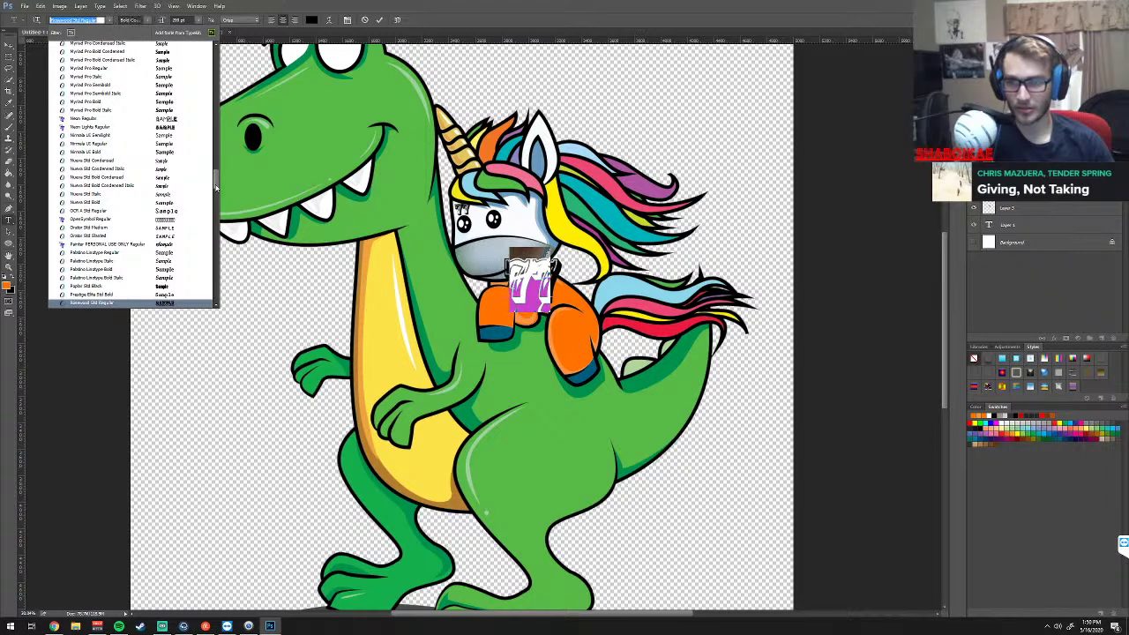
drag(214, 179, 227, 231)
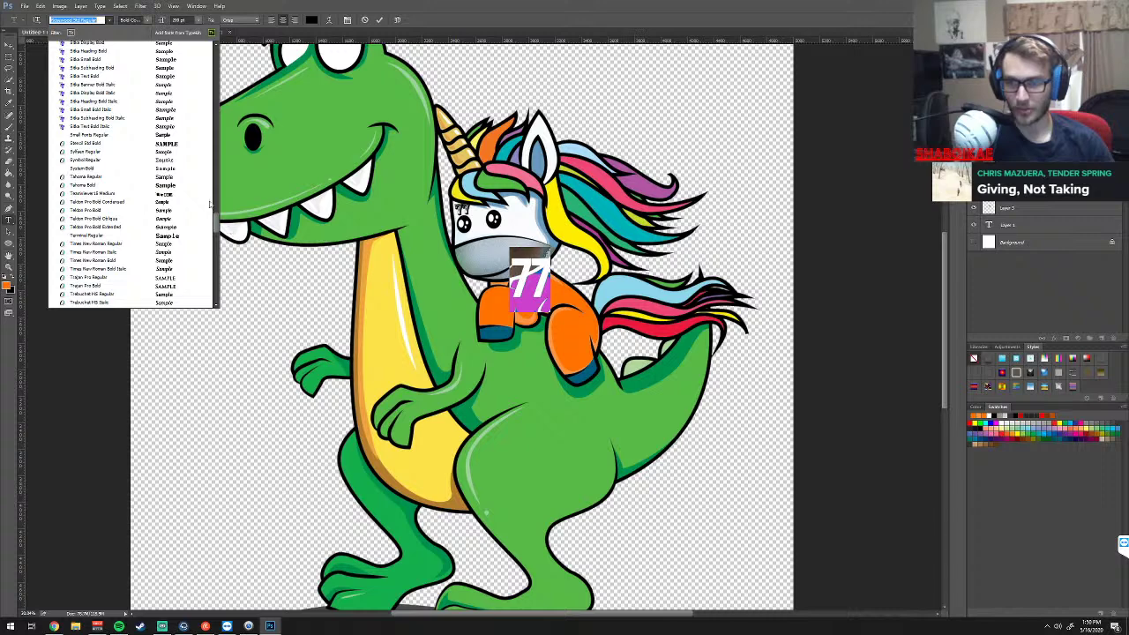
click(168, 143)
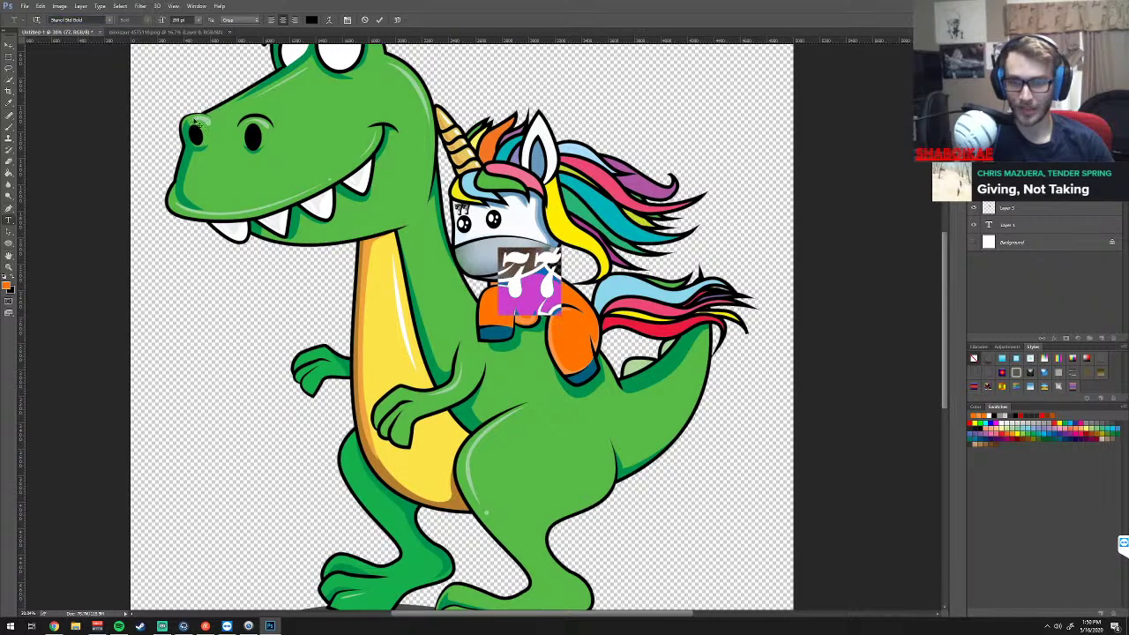
click(8, 48)
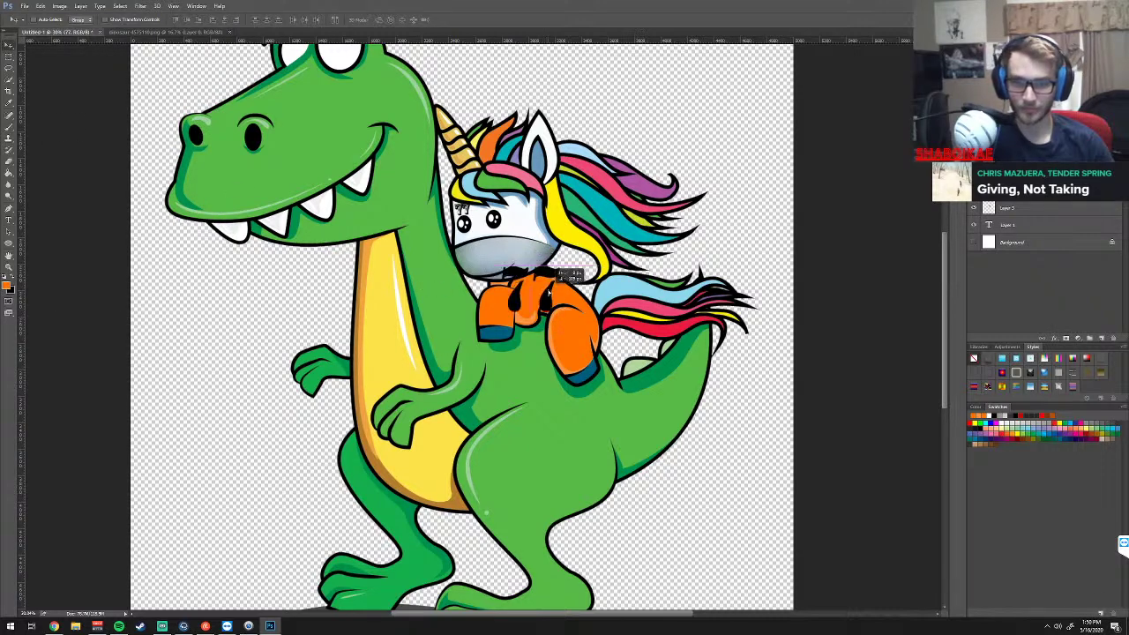
Move the Stencil 77 down onto the orange chest and commit its resize
mouse_move(553, 280)
mouse_down()
mouse_move(555, 317)
mouse_move(529, 300)
mouse_move(571, 318)
mouse_move(530, 297)
mouse_move(529, 316)
mouse_up()
key(ctrl+t)
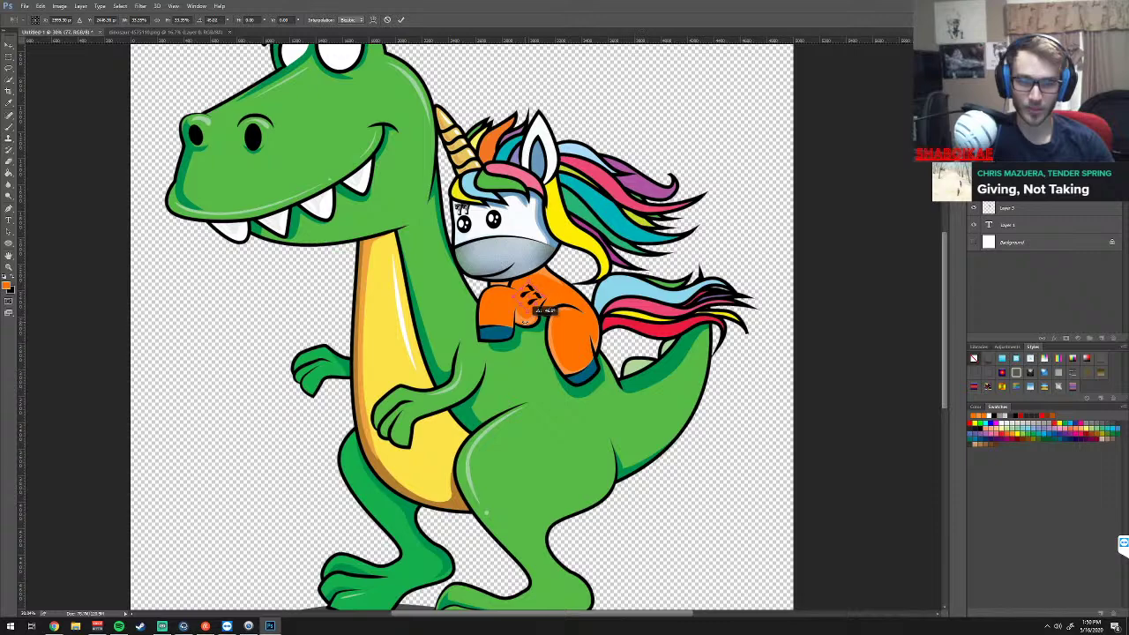
key(Return)
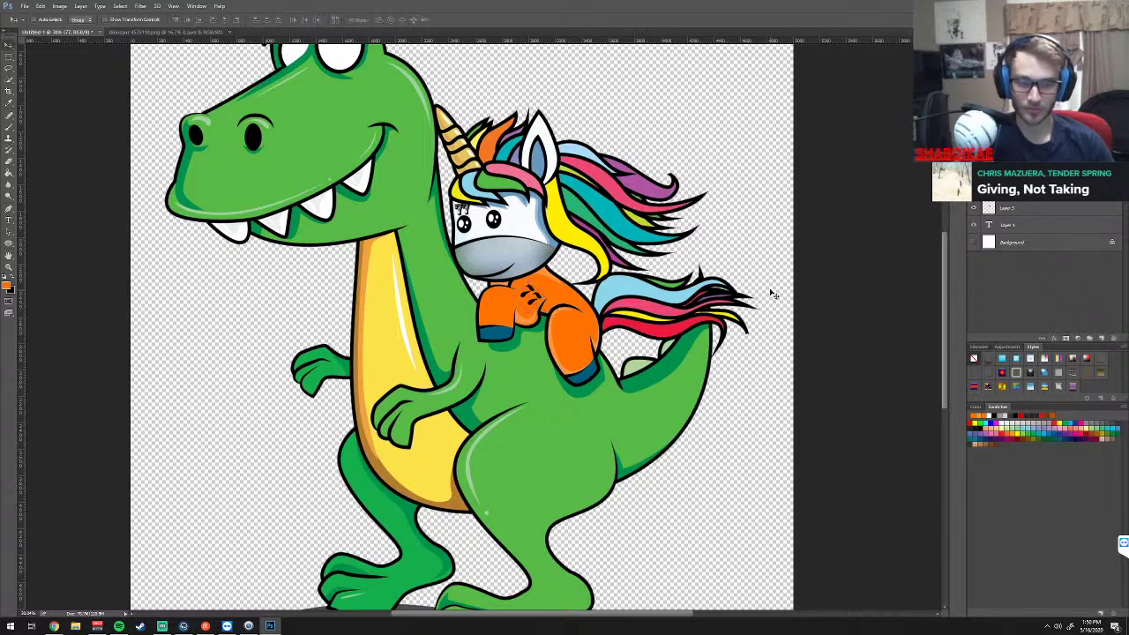
scroll(628, 323, down, 1)
scroll(621, 323, down, 1)
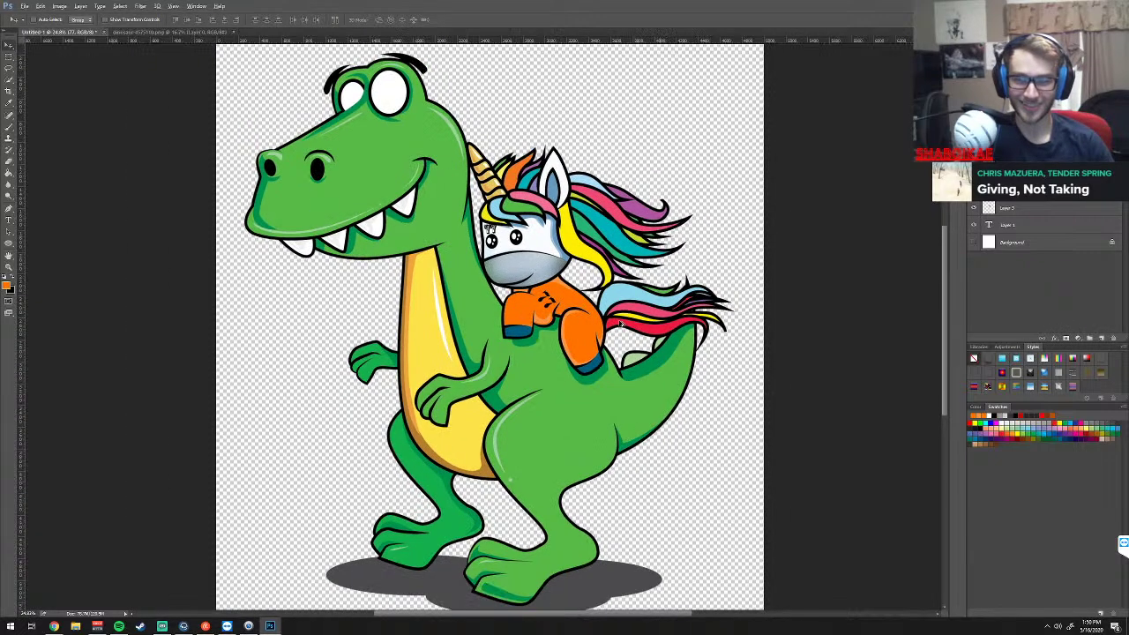
scroll(620, 323, down, 1)
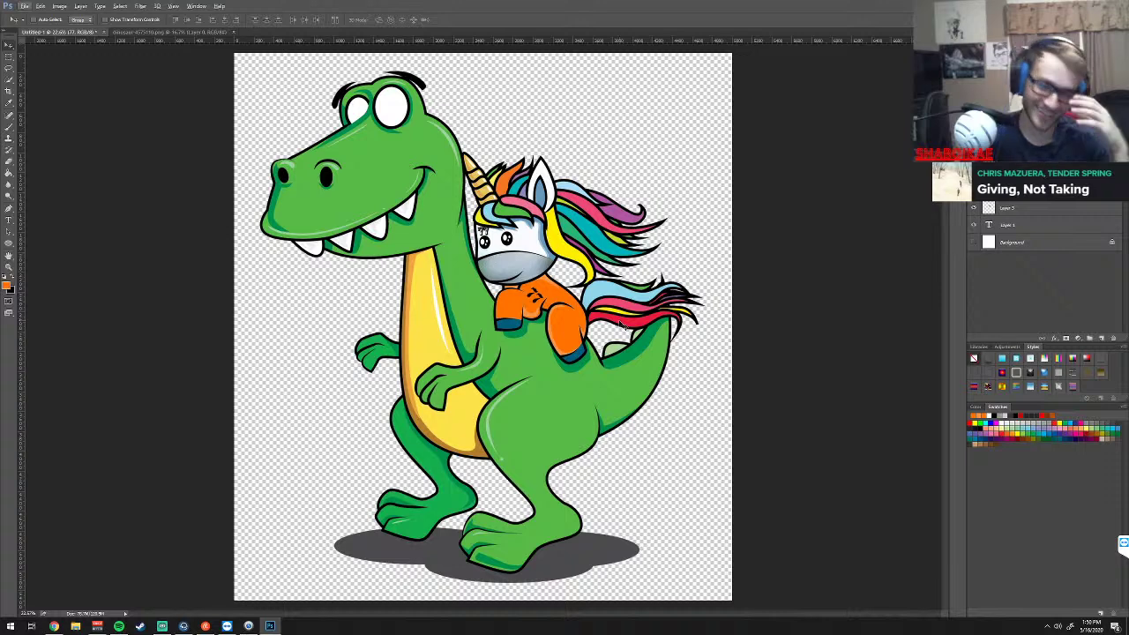
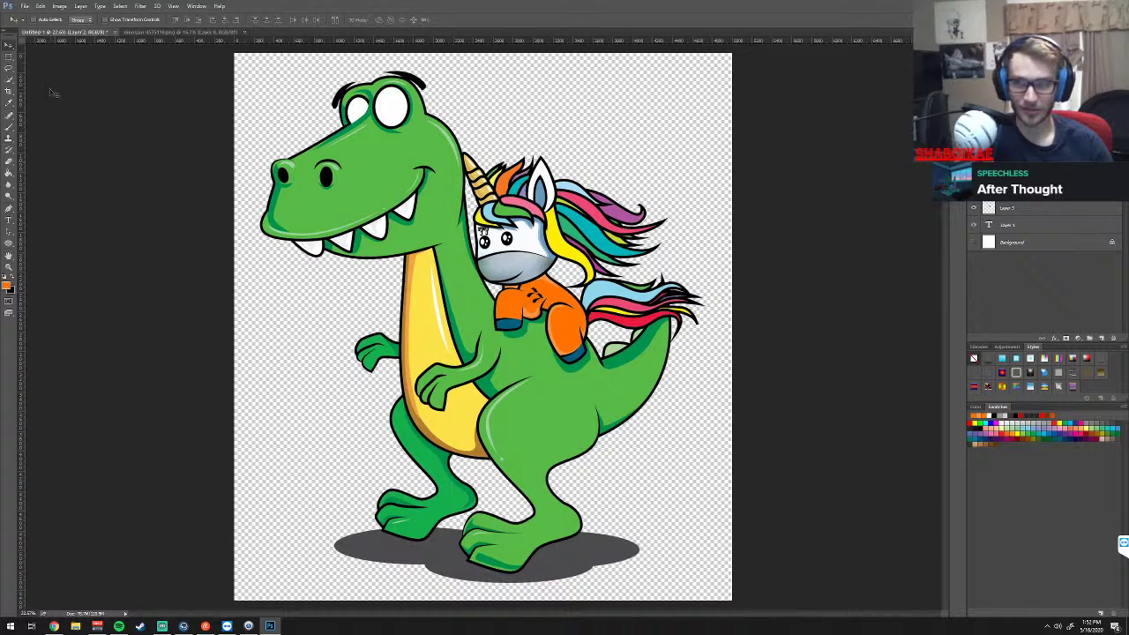
Fill the front tooth with yellow #ffde00 using the Paint Bucket
click(10, 174)
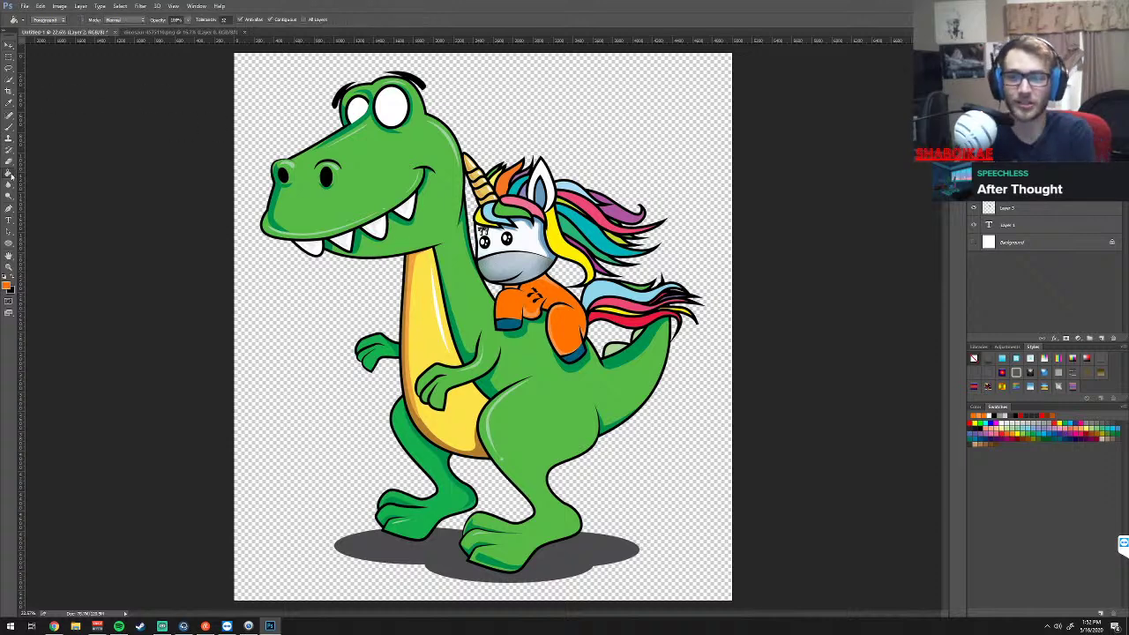
click(7, 285)
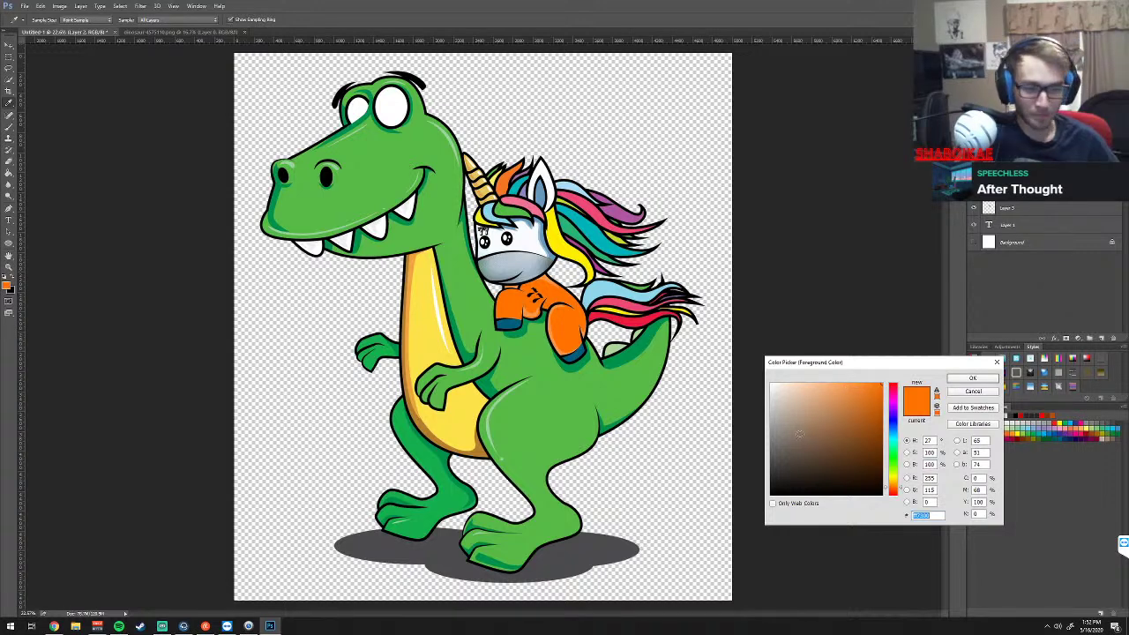
text(ffde00)
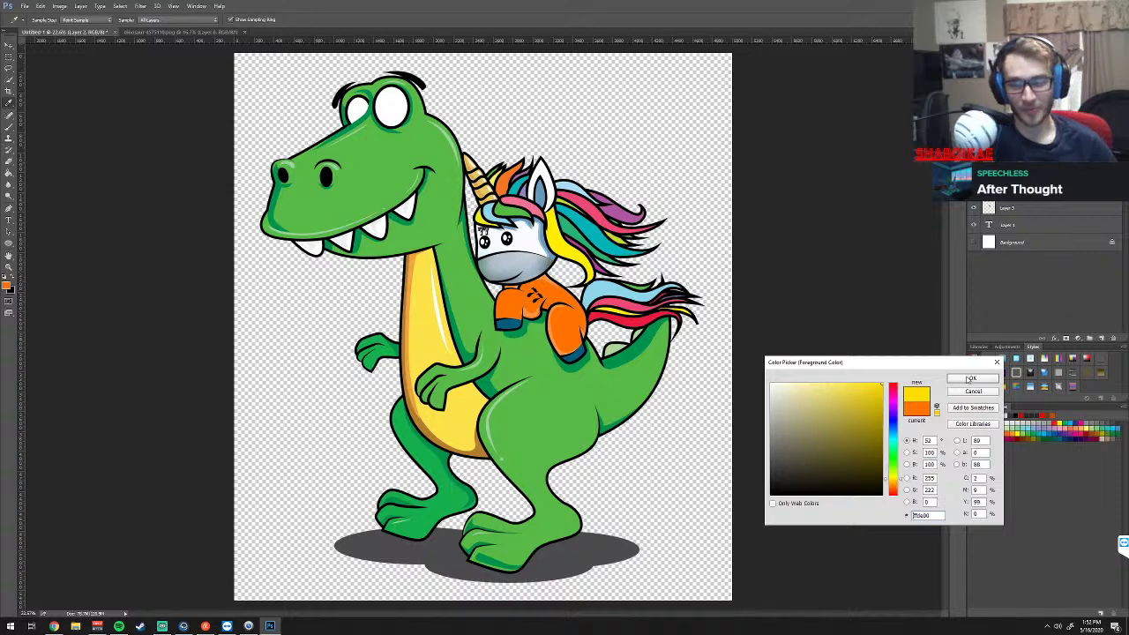
click(970, 378)
key(g)
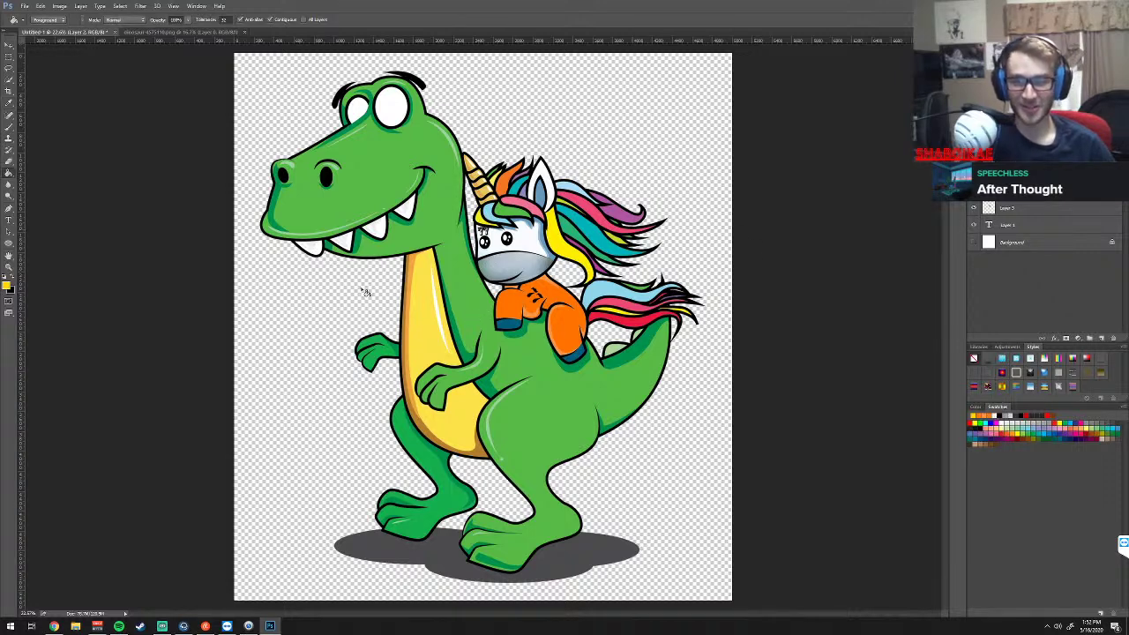
click(314, 250)
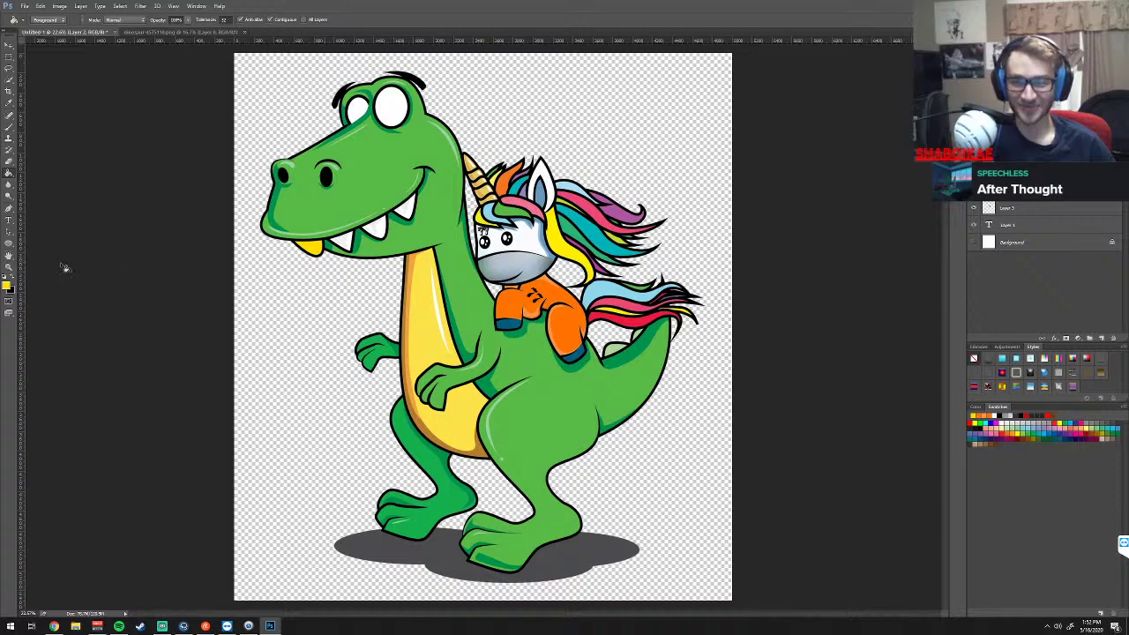
Fill the next tooth yellow, then recolour the front tooth orange
click(6, 285)
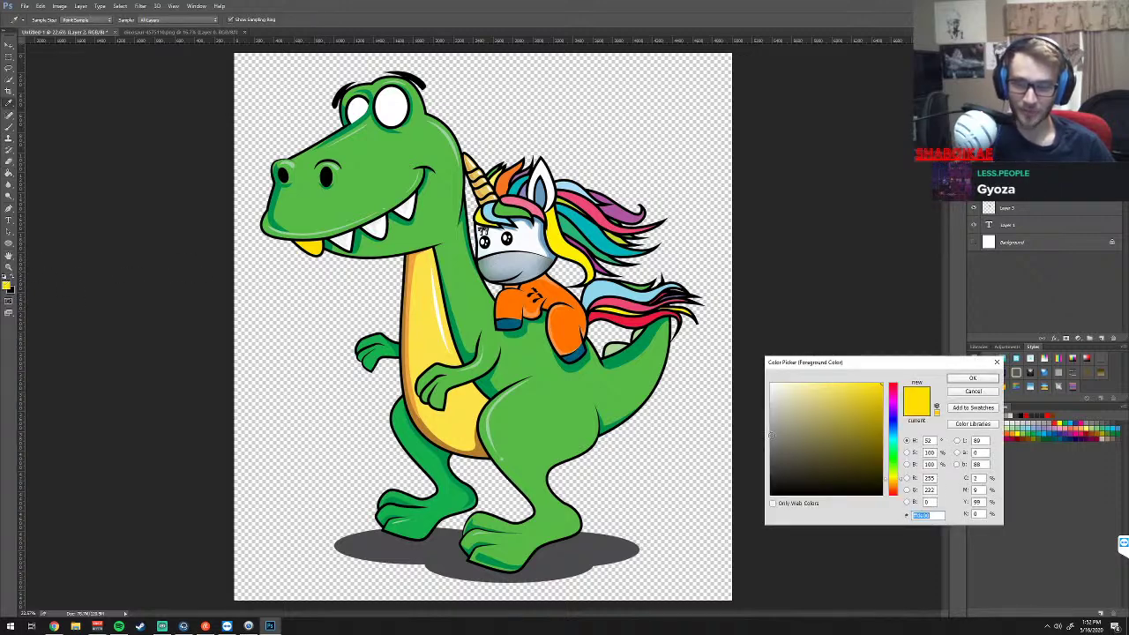
click(973, 378)
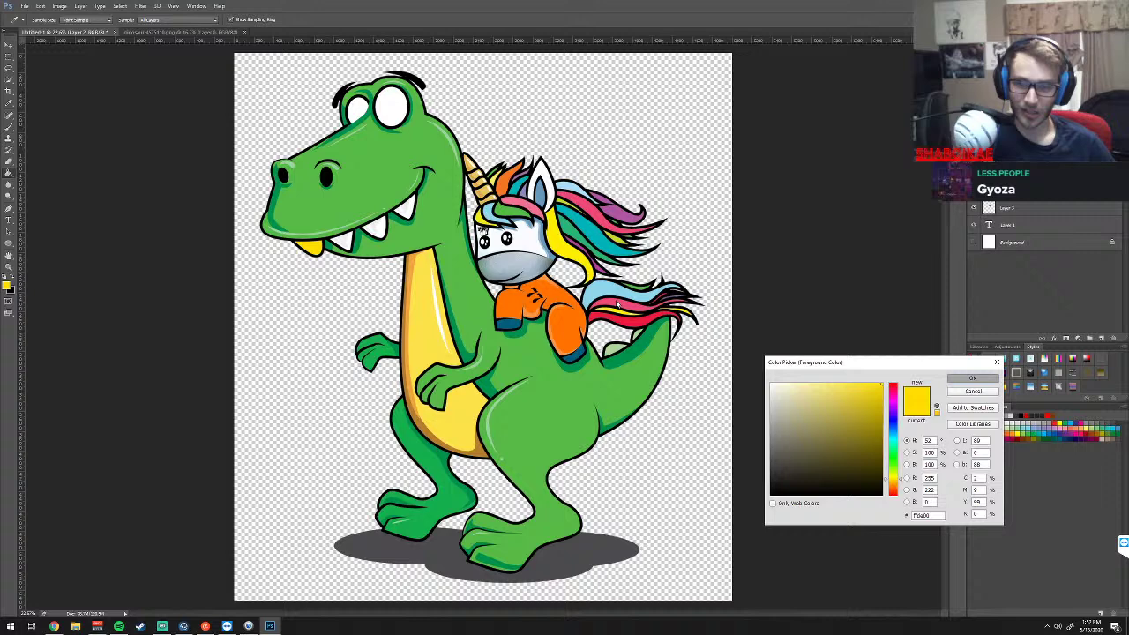
click(345, 242)
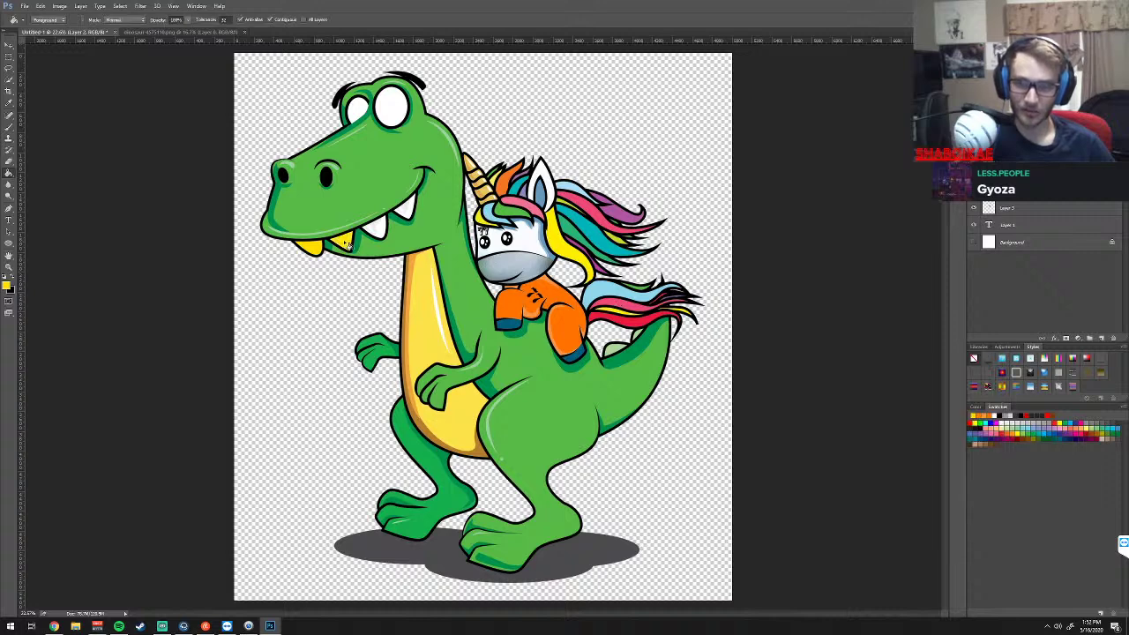
click(8, 284)
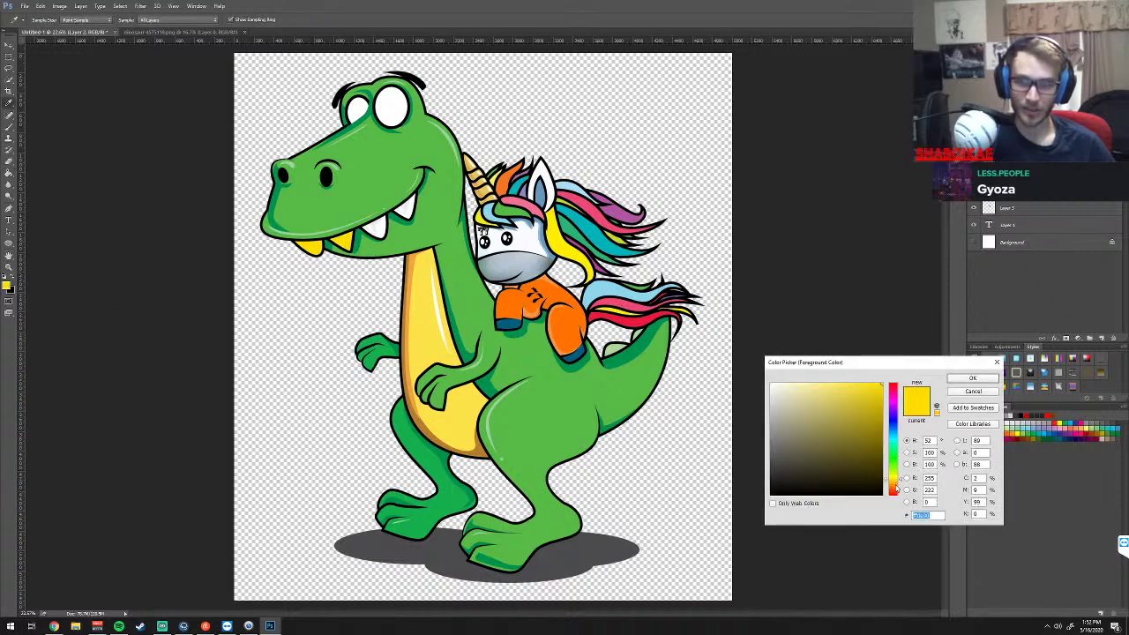
click(971, 381)
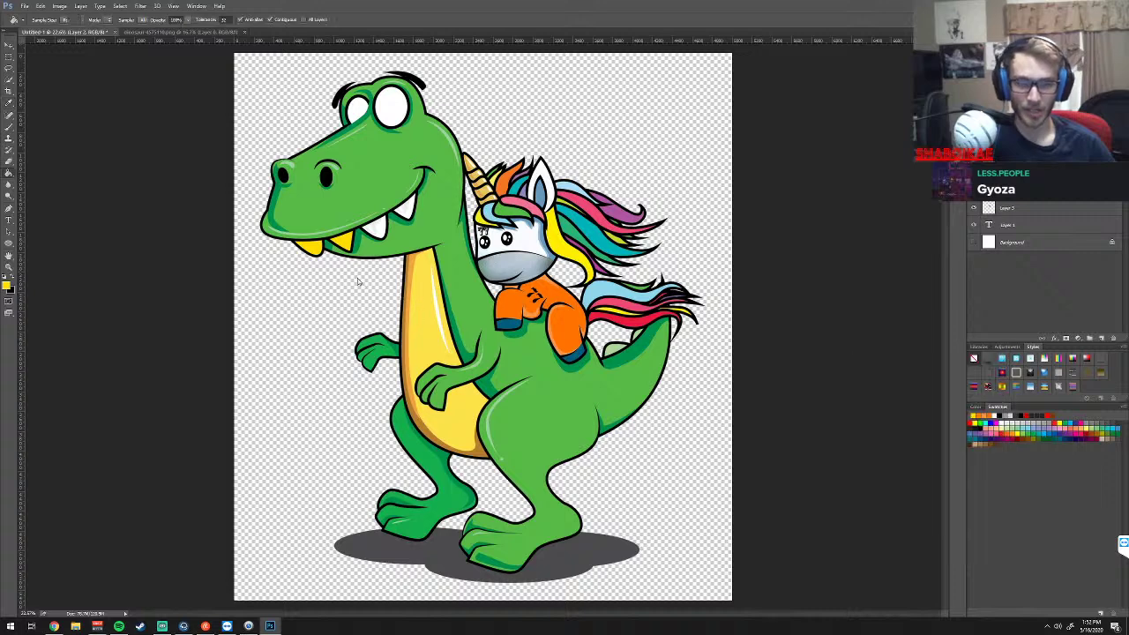
click(311, 248)
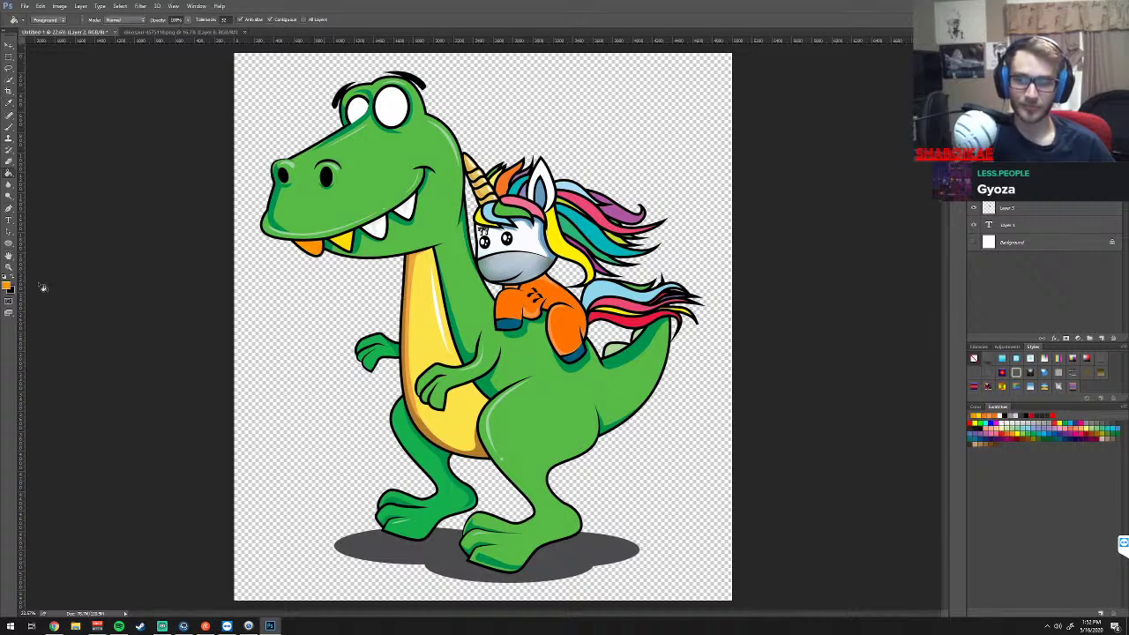
Fill the next dinosaur tooth with sky blue
click(7, 286)
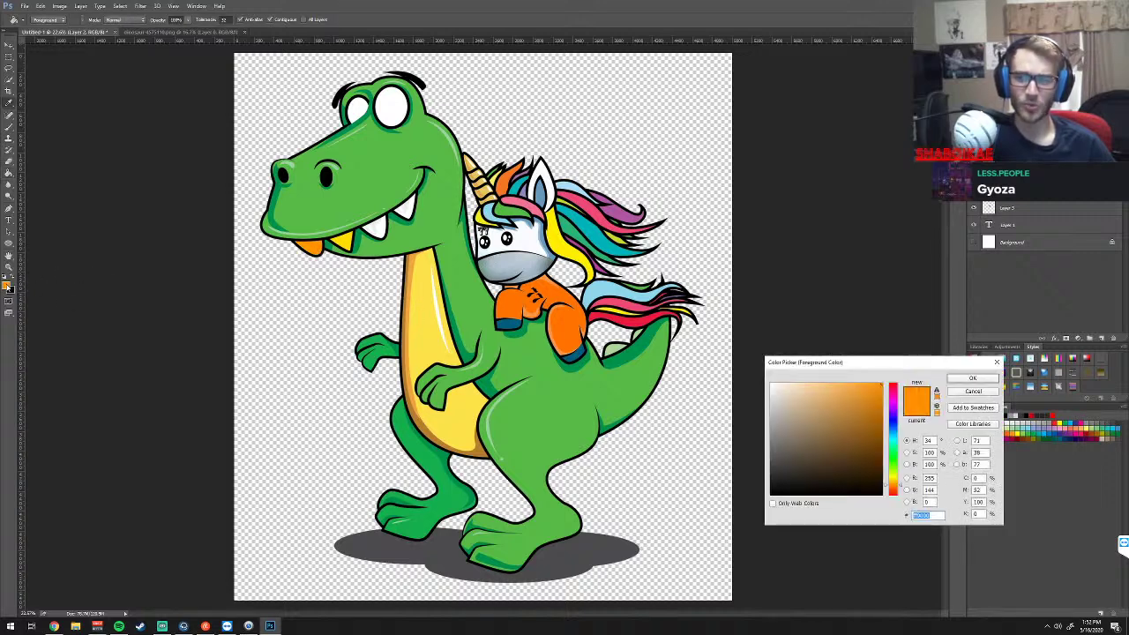
click(894, 441)
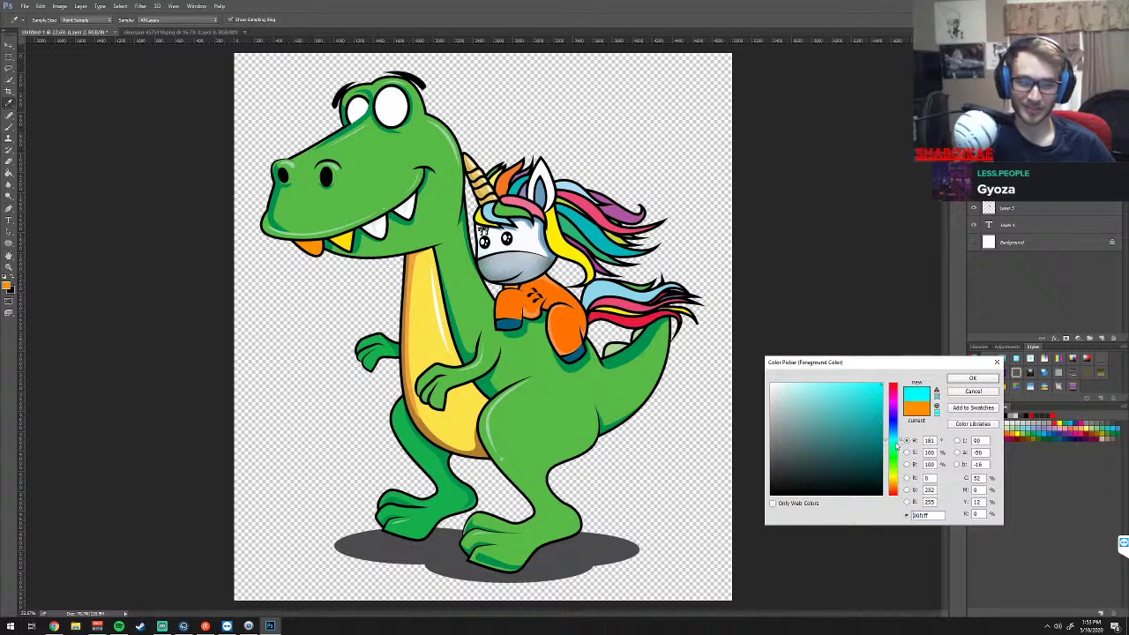
click(973, 378)
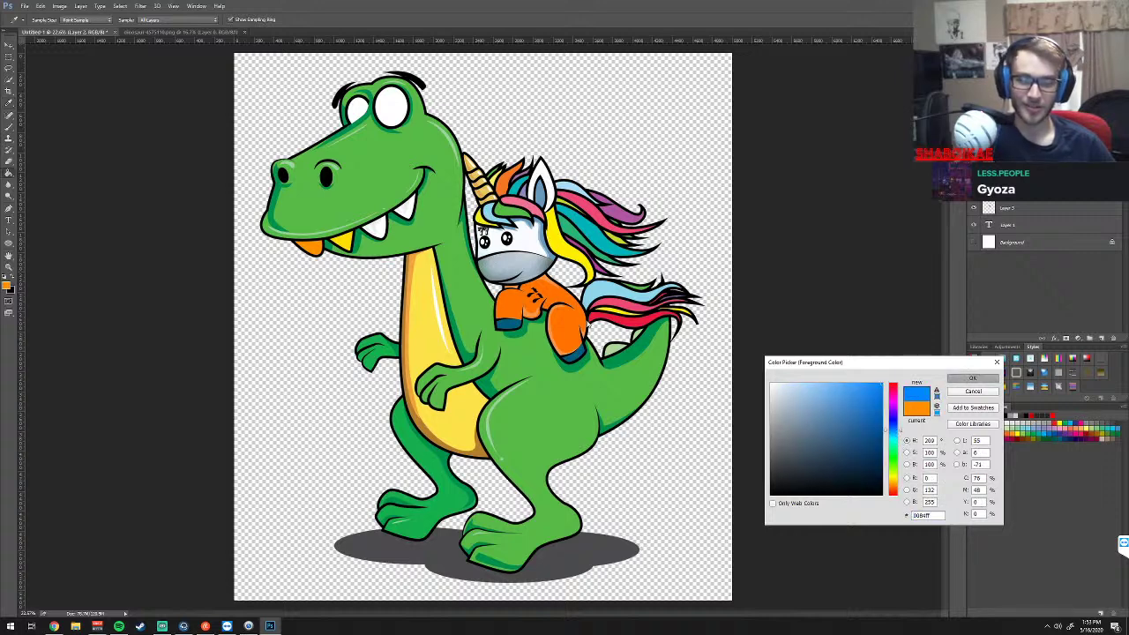
click(379, 231)
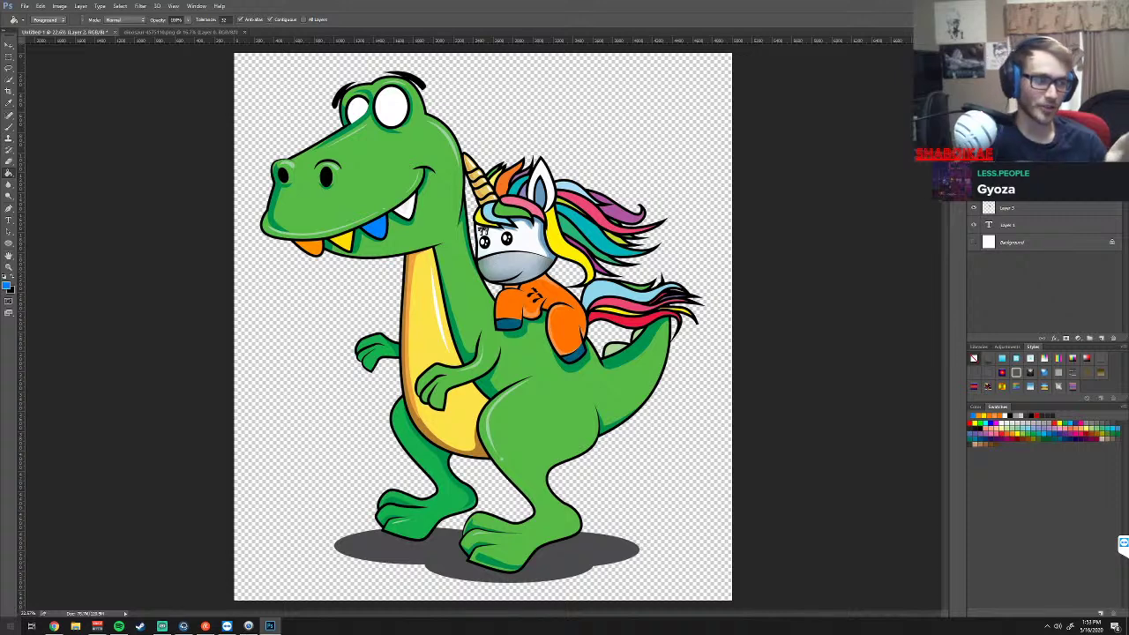
Fill the adjacent tooth with violet-blue #2a00ff
click(7, 284)
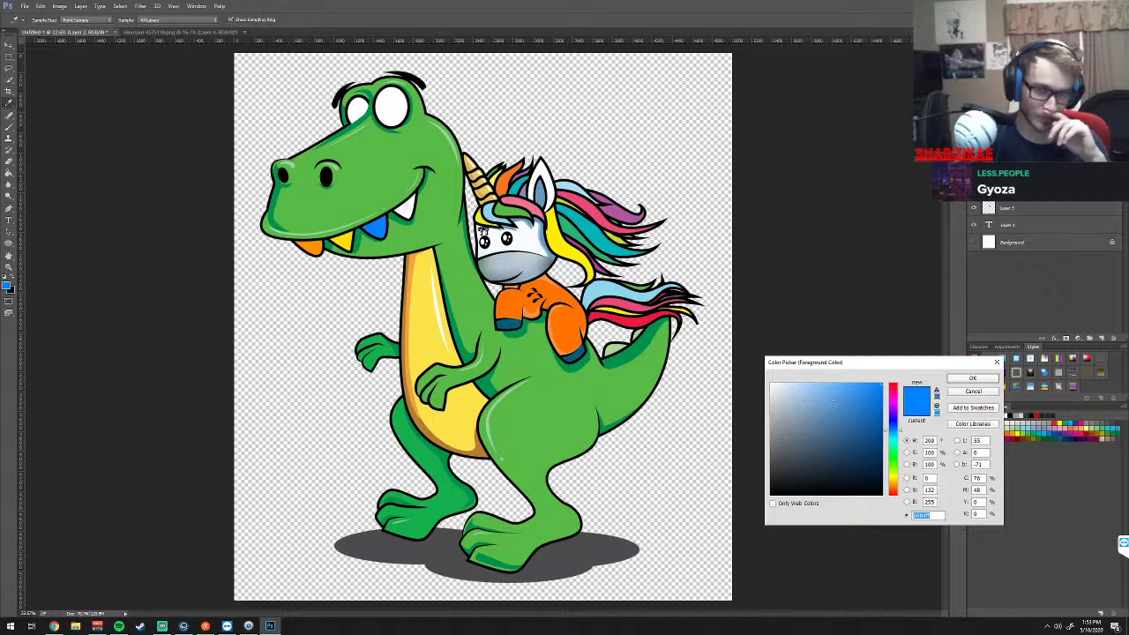
drag(897, 426, 896, 418)
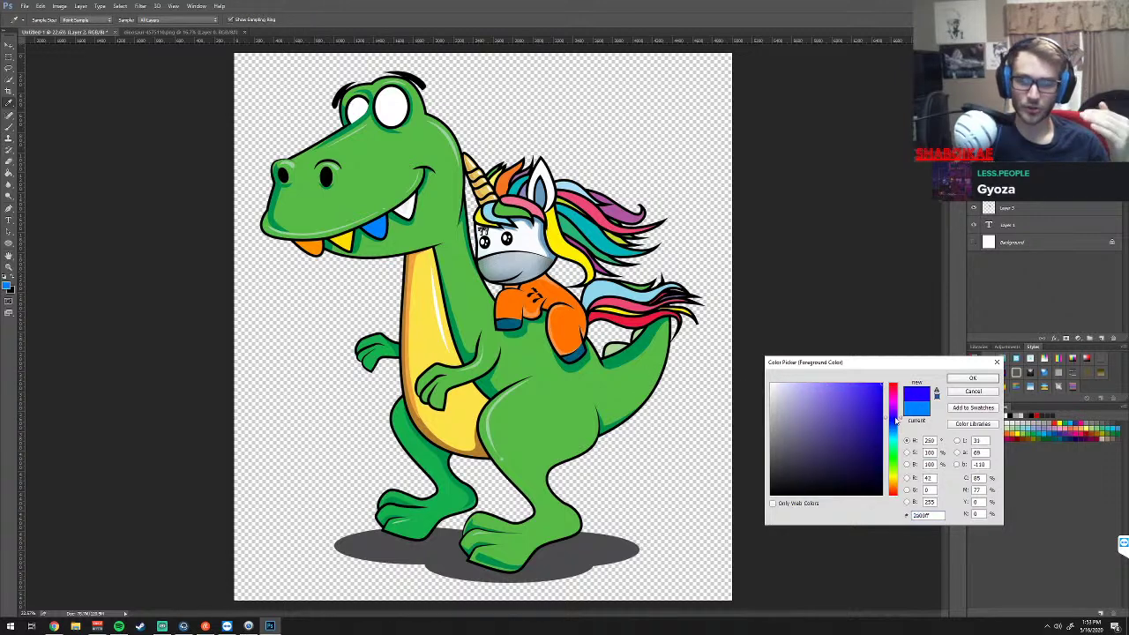
click(970, 377)
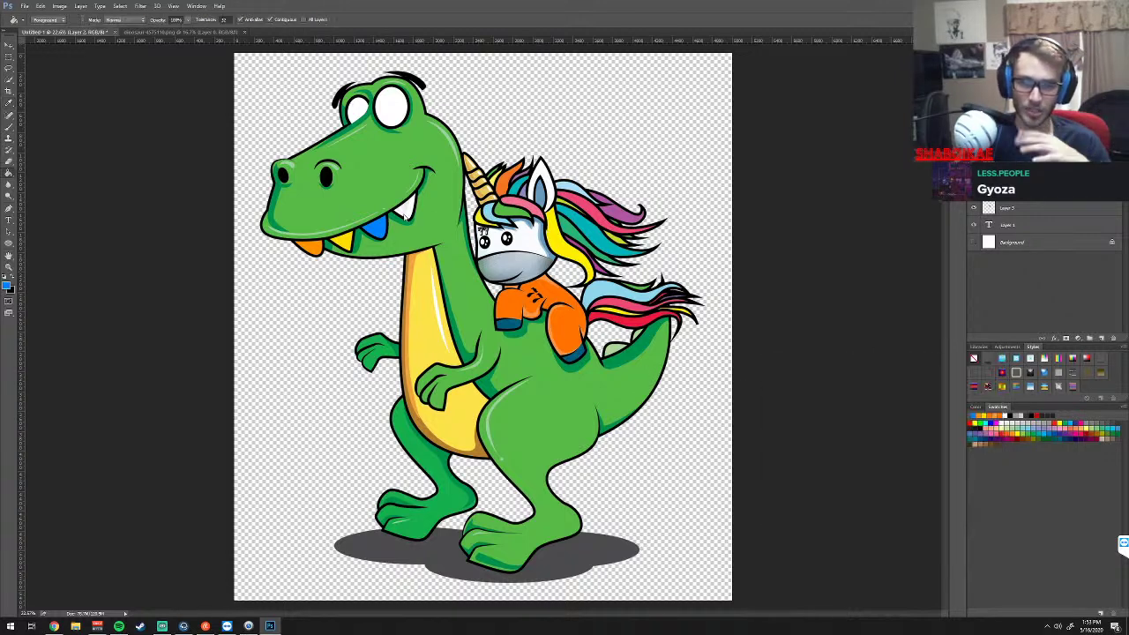
click(407, 212)
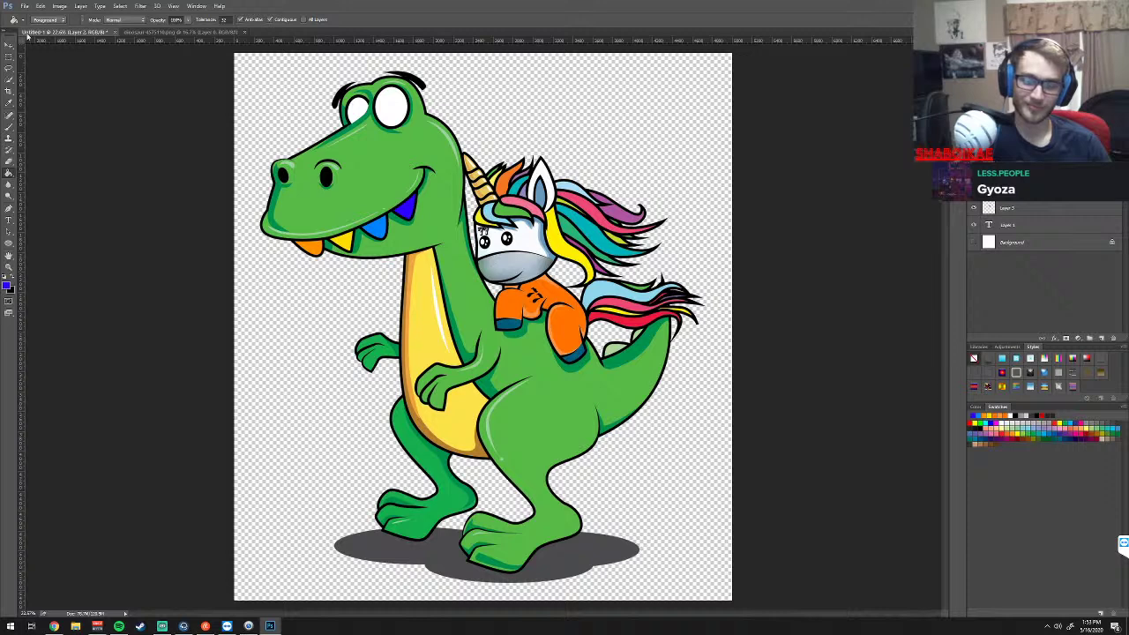
click(9, 79)
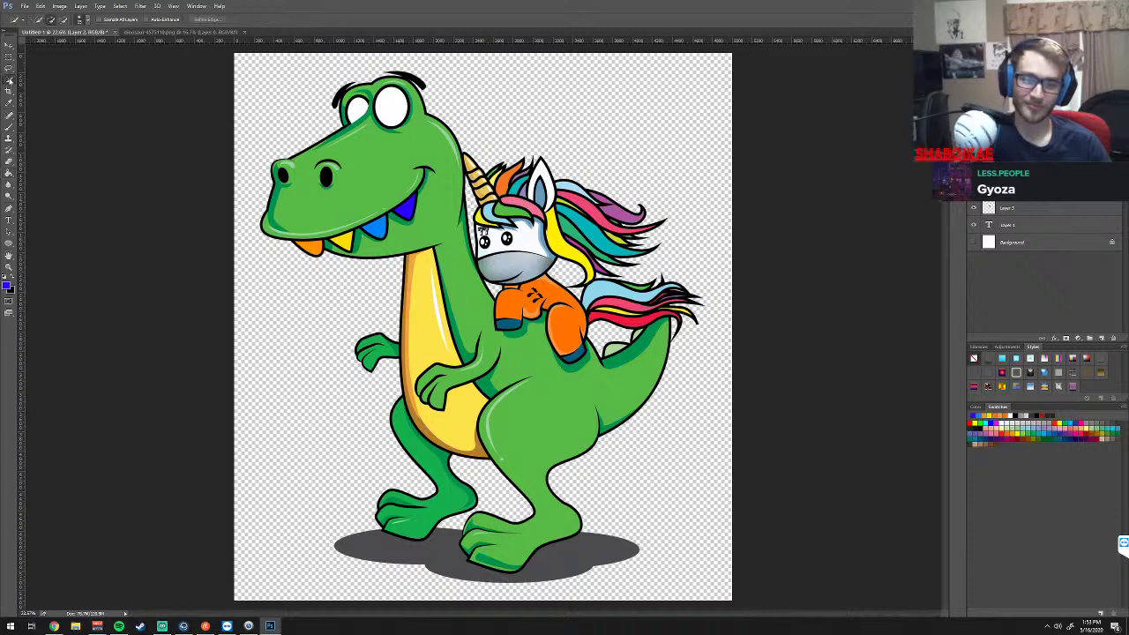
right_click(8, 85)
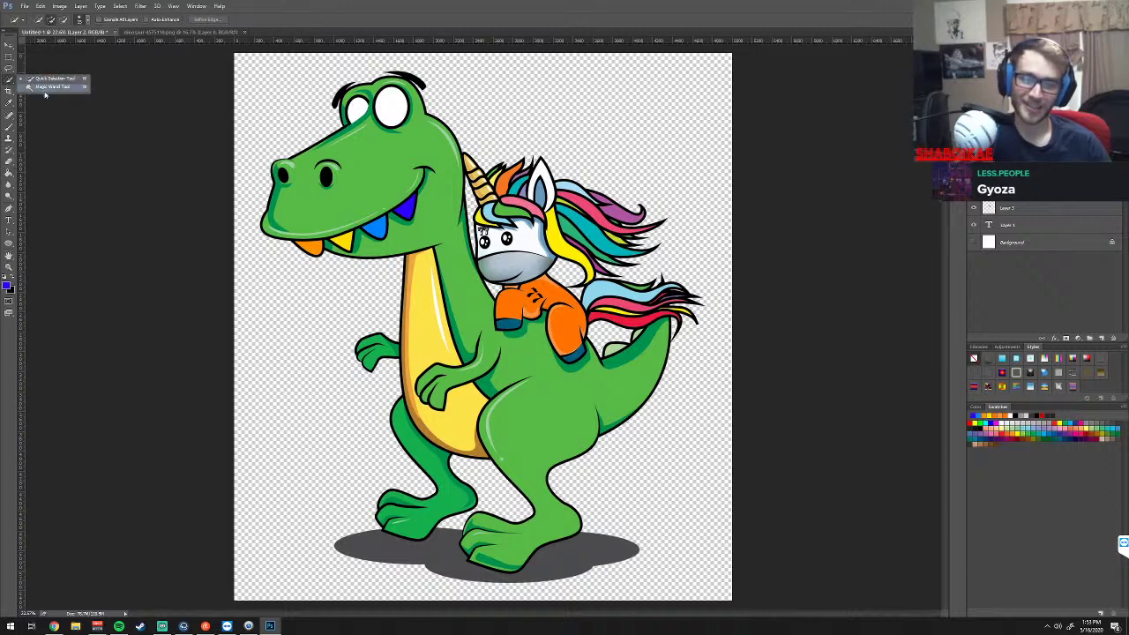
click(44, 92)
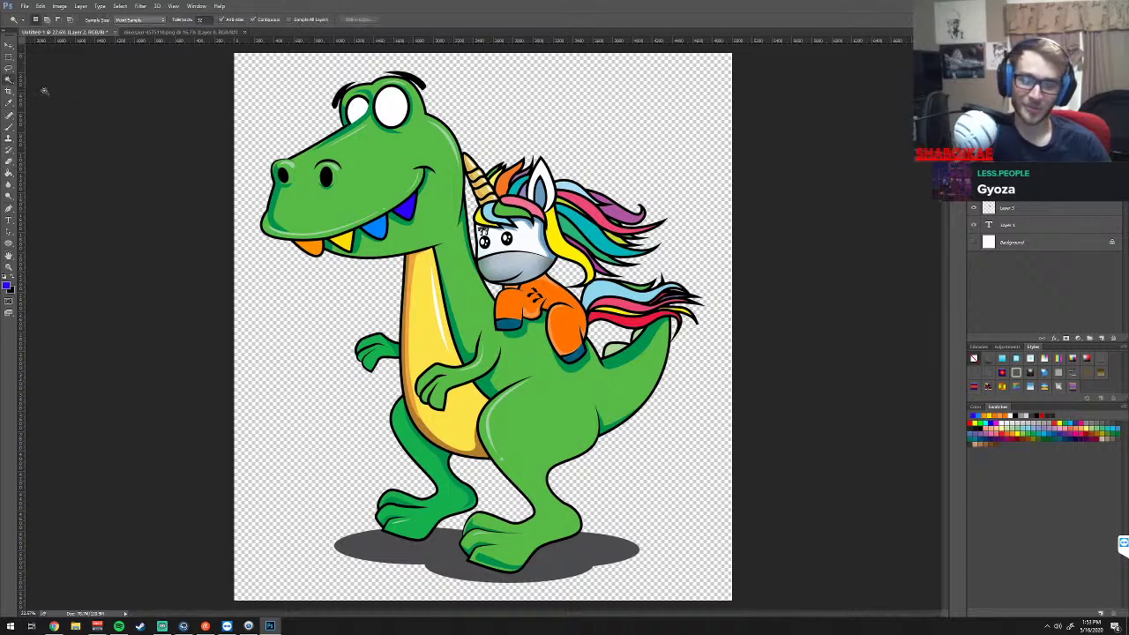
click(622, 323)
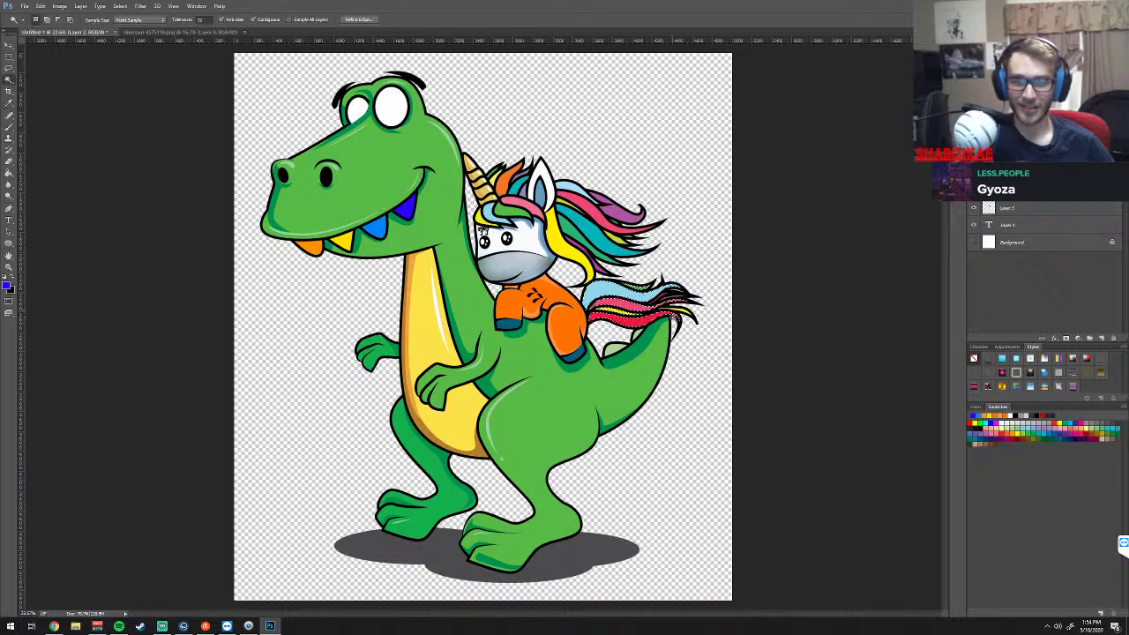
scroll(677, 323, up, 1)
scroll(683, 319, up, 2)
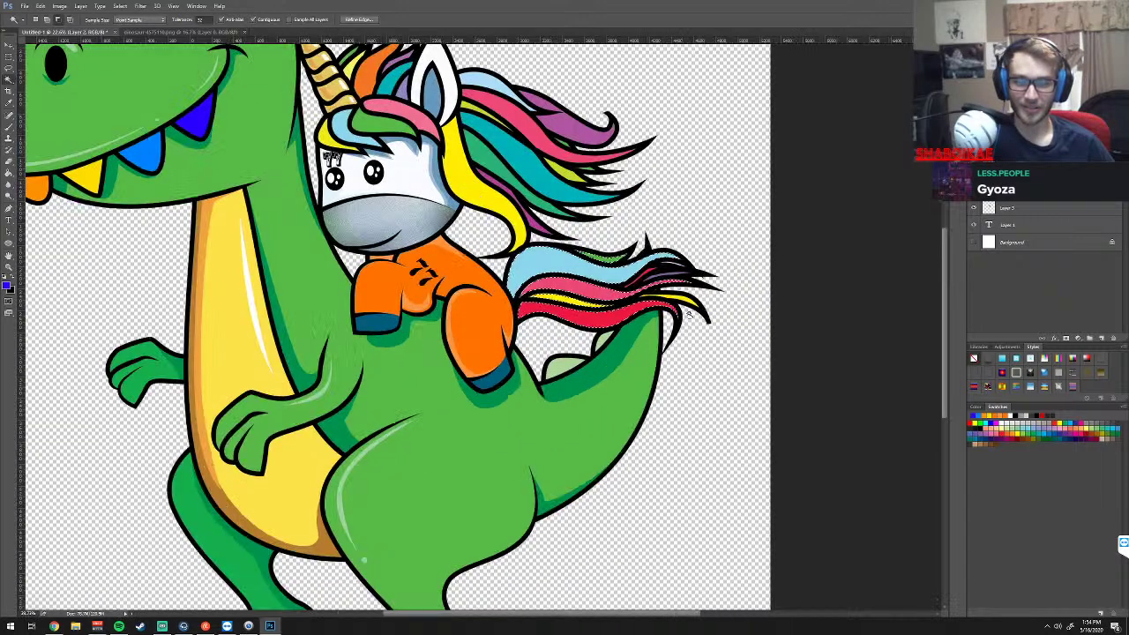
scroll(690, 314, up, 1)
scroll(686, 311, down, 2)
scroll(684, 309, up, 1)
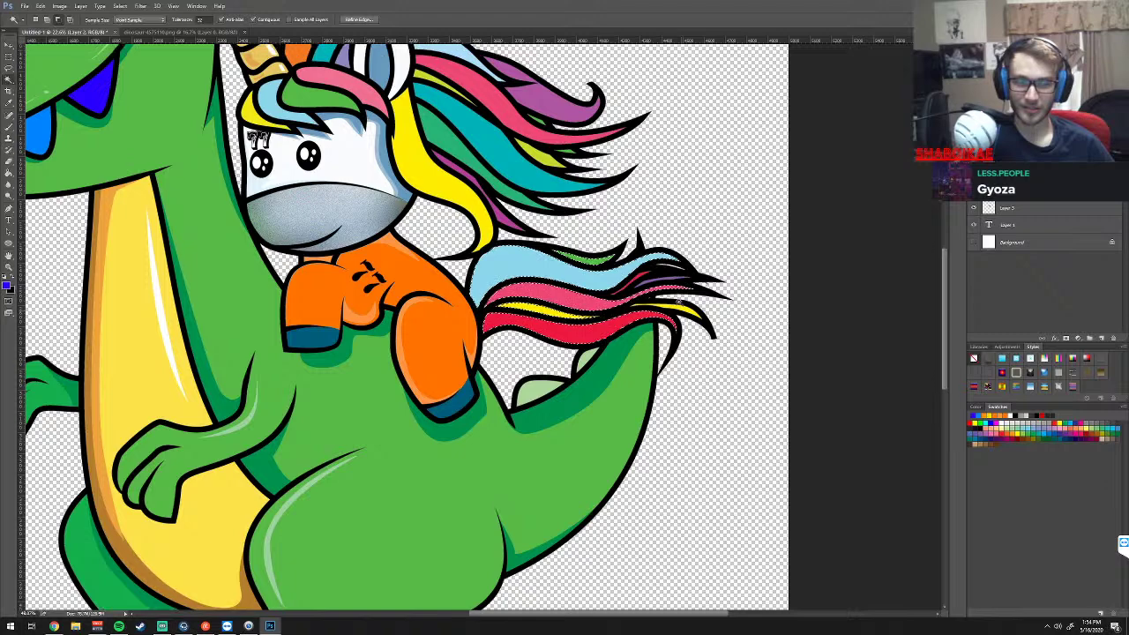
scroll(683, 308, up, 10)
scroll(635, 334, down, 1)
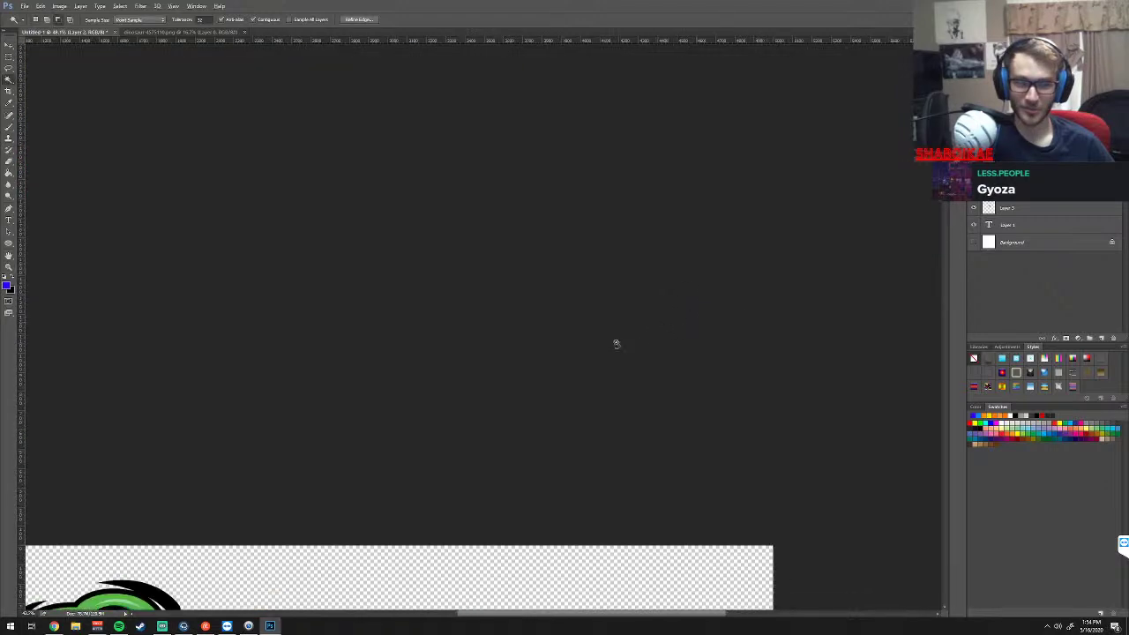
scroll(616, 344, down, 2)
scroll(615, 344, down, 2)
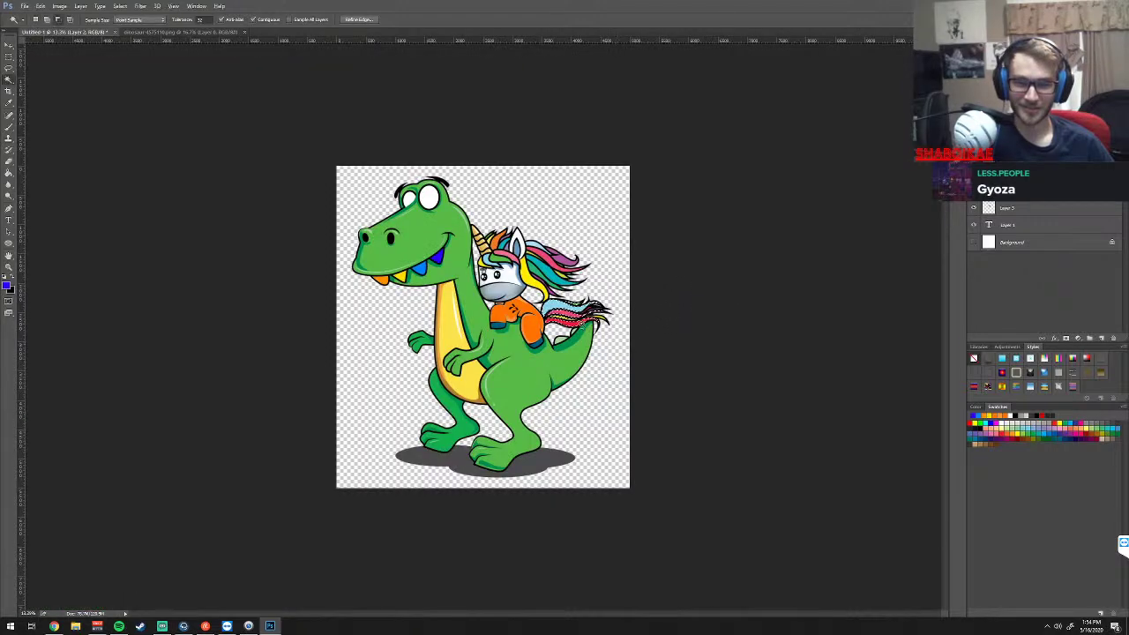
scroll(582, 318, up, 1)
scroll(590, 328, up, 1)
scroll(608, 326, up, 1)
scroll(627, 325, up, 1)
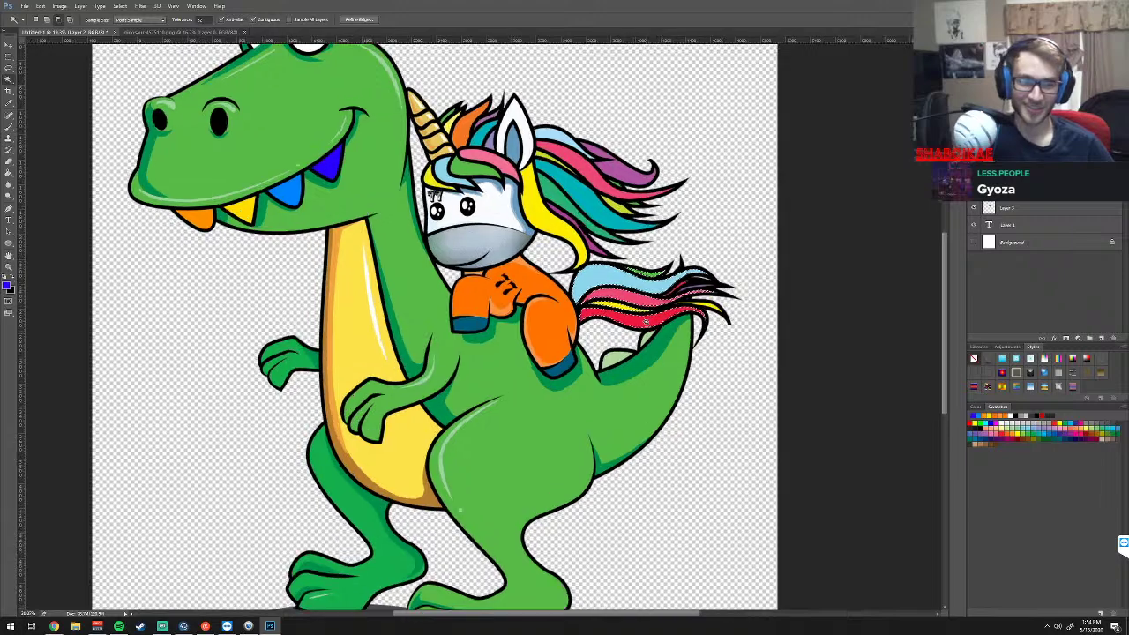
scroll(644, 323, up, 1)
scroll(645, 322, up, 1)
scroll(645, 322, up, 1)
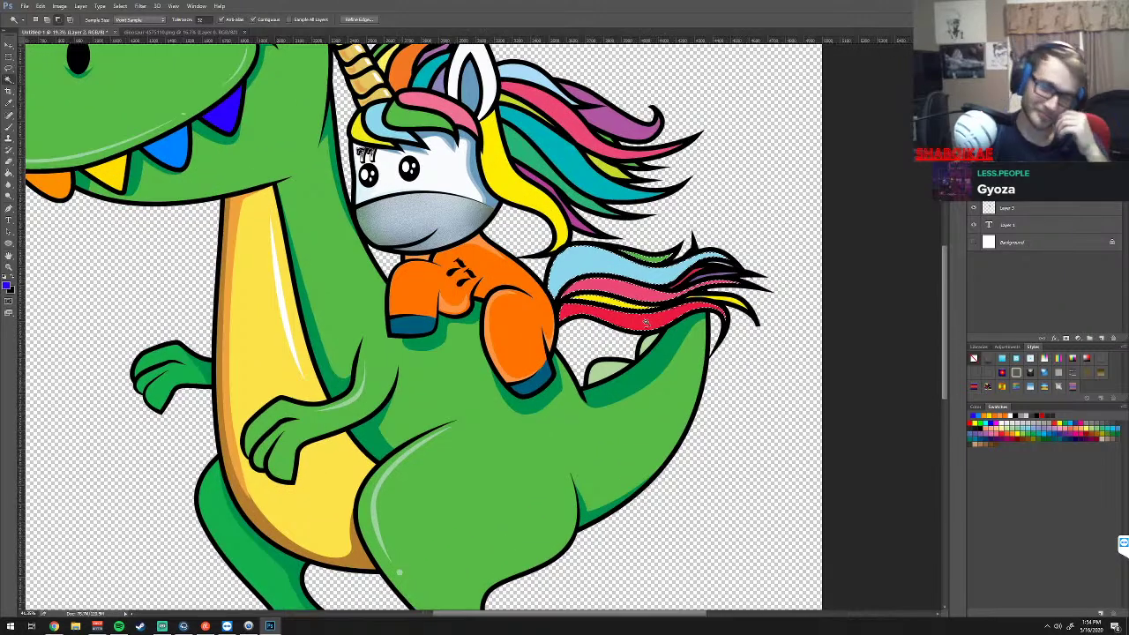
scroll(645, 322, up, 1)
scroll(645, 322, down, 1)
scroll(731, 297, up, 5)
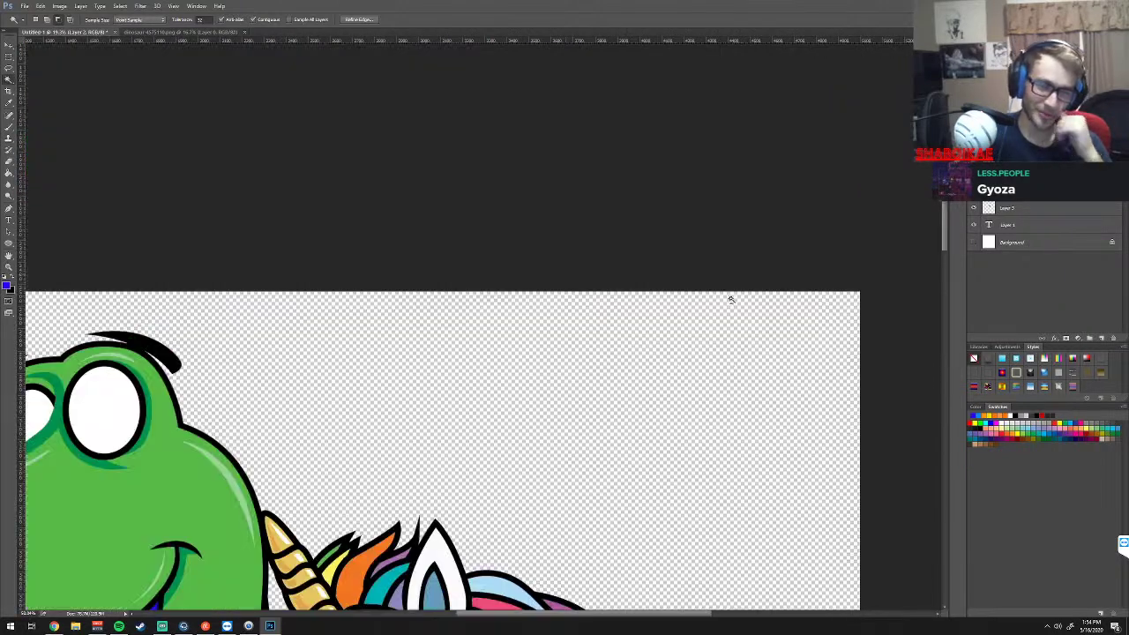
scroll(737, 299, up, 3)
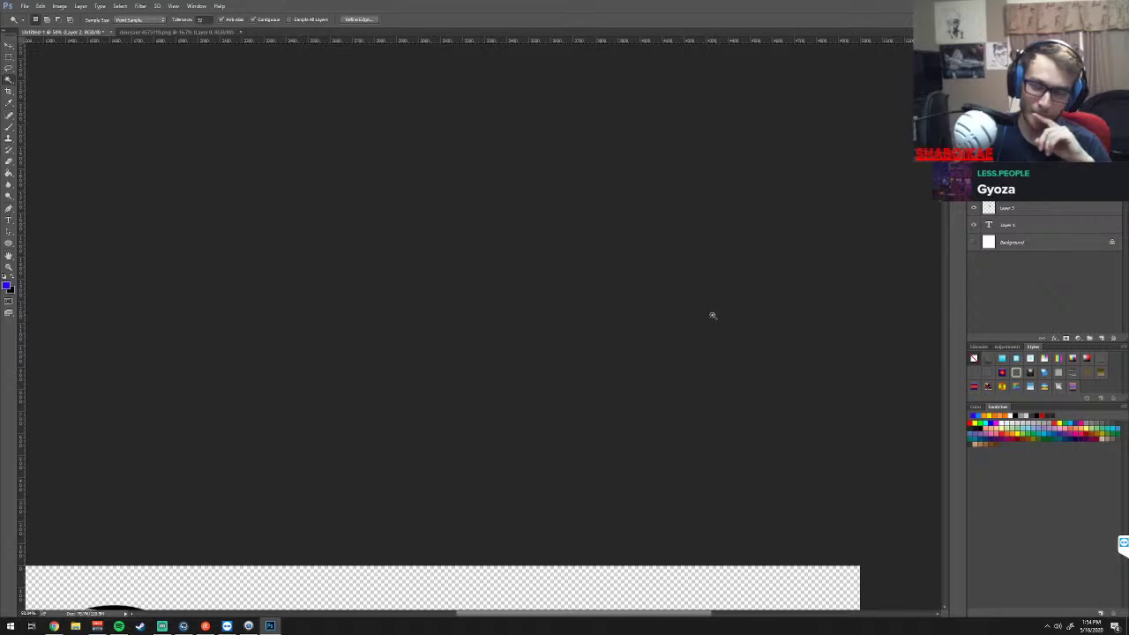
scroll(713, 314, up, 1)
scroll(713, 315, down, 1)
scroll(711, 318, down, 1)
scroll(711, 318, down, 1)
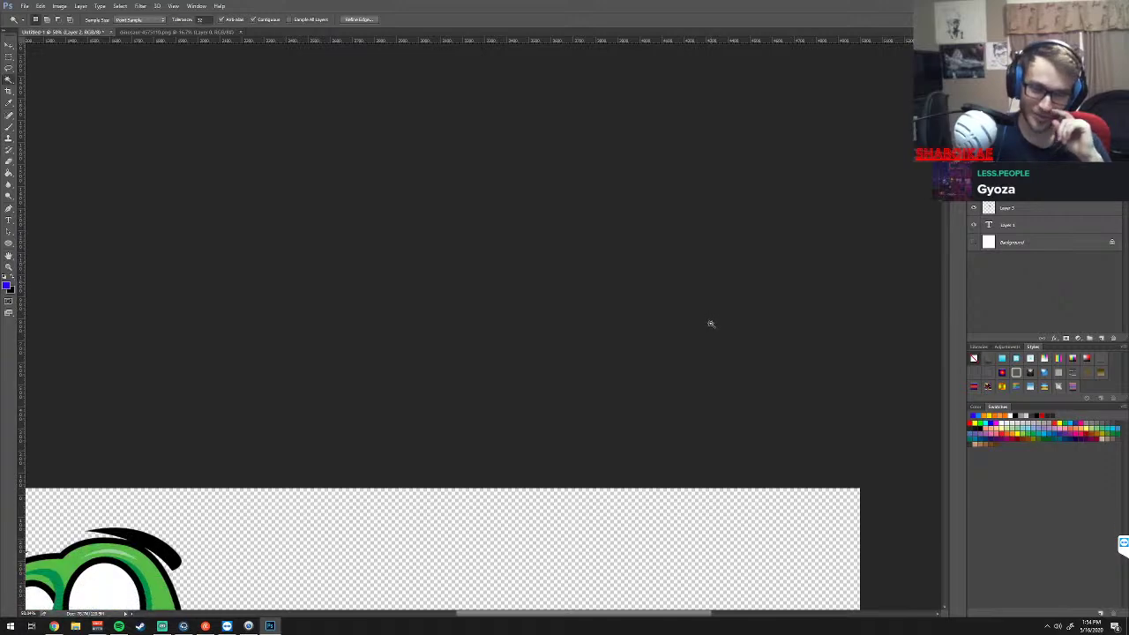
scroll(711, 322, down, 1)
scroll(711, 323, down, 1)
scroll(711, 324, down, 1)
scroll(711, 324, down, 5)
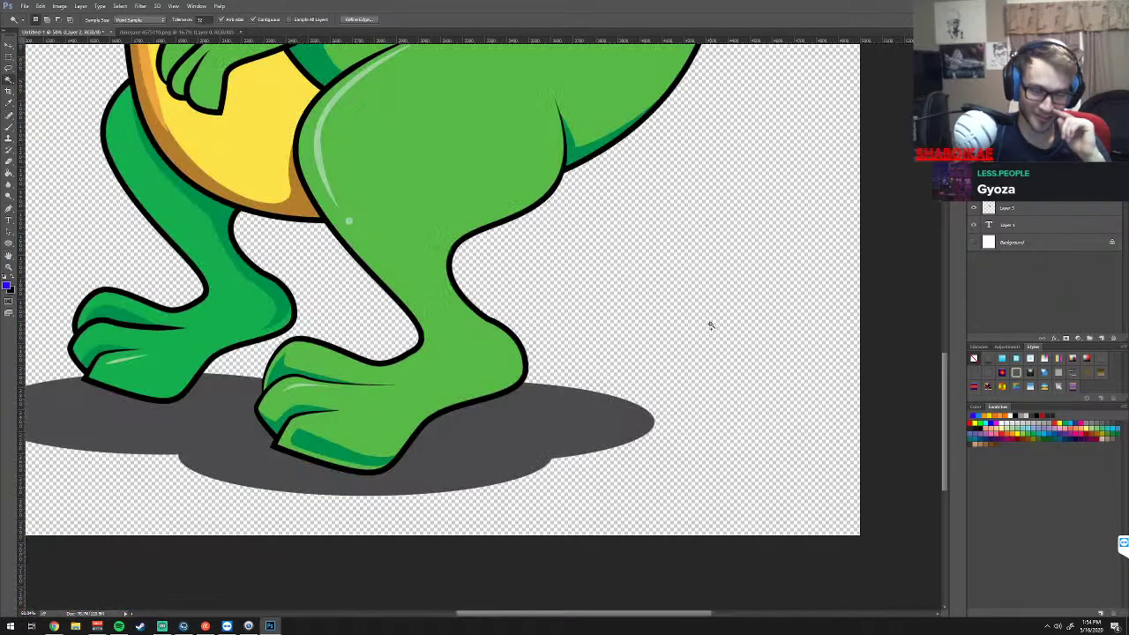
scroll(711, 324, up, 5)
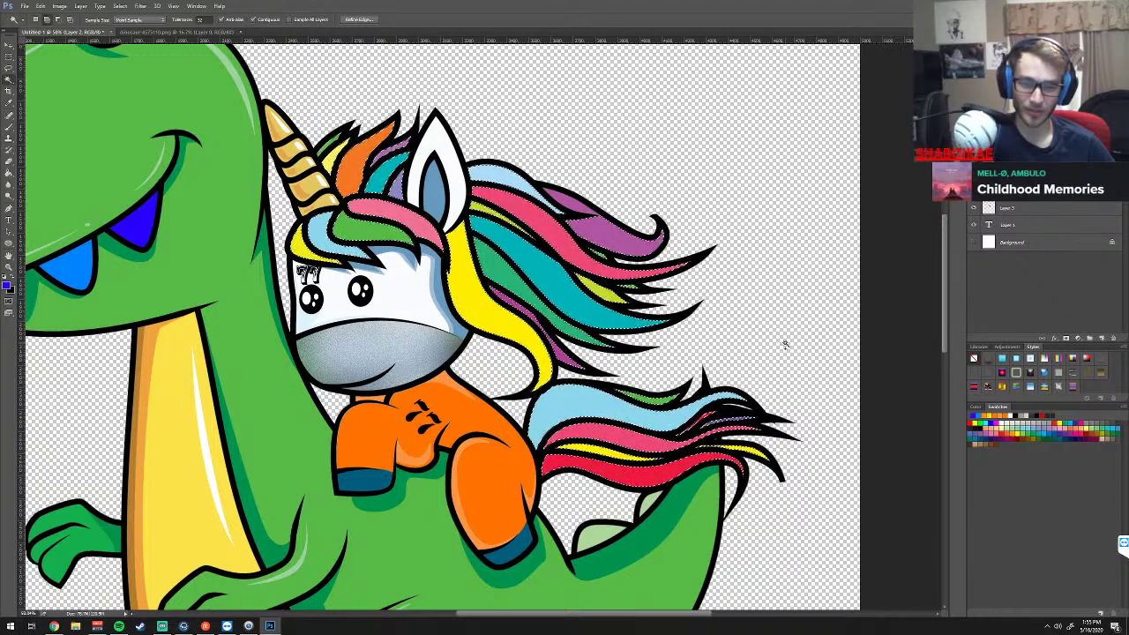
Bring the unicorn into view and open the Filter menu to reach Sharpen
key(shift)
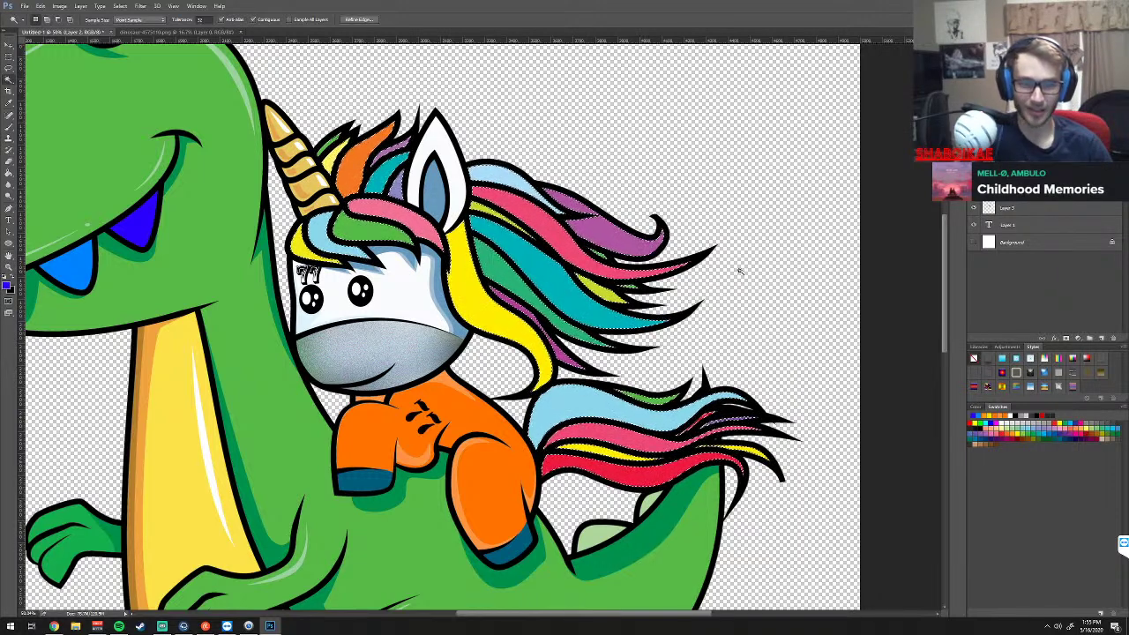
click(141, 7)
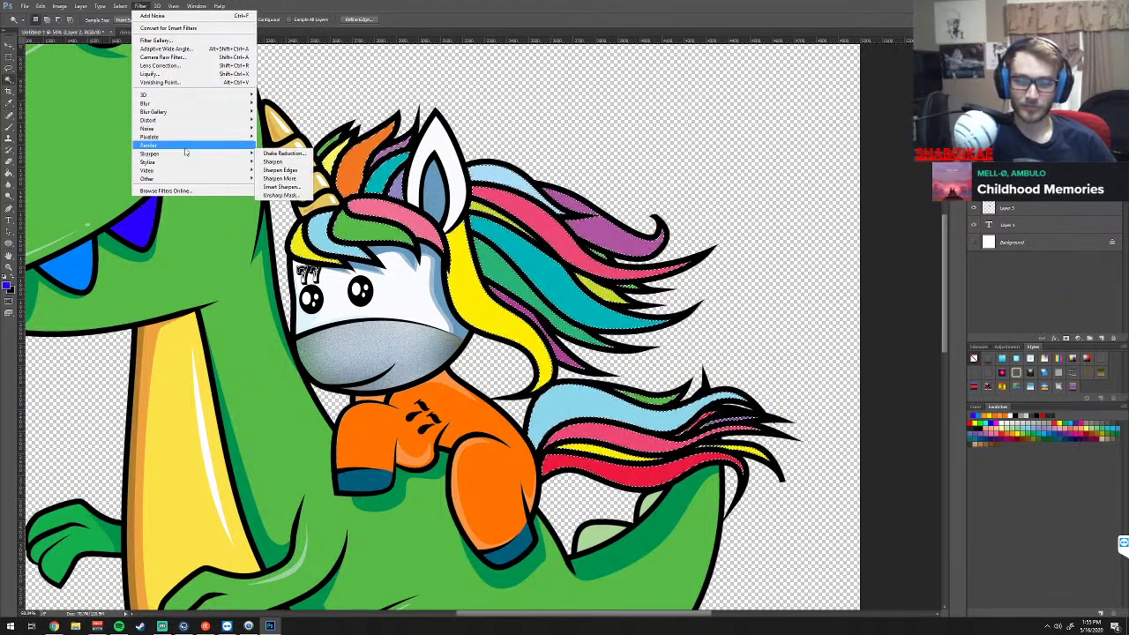
mouse_move(185, 153)
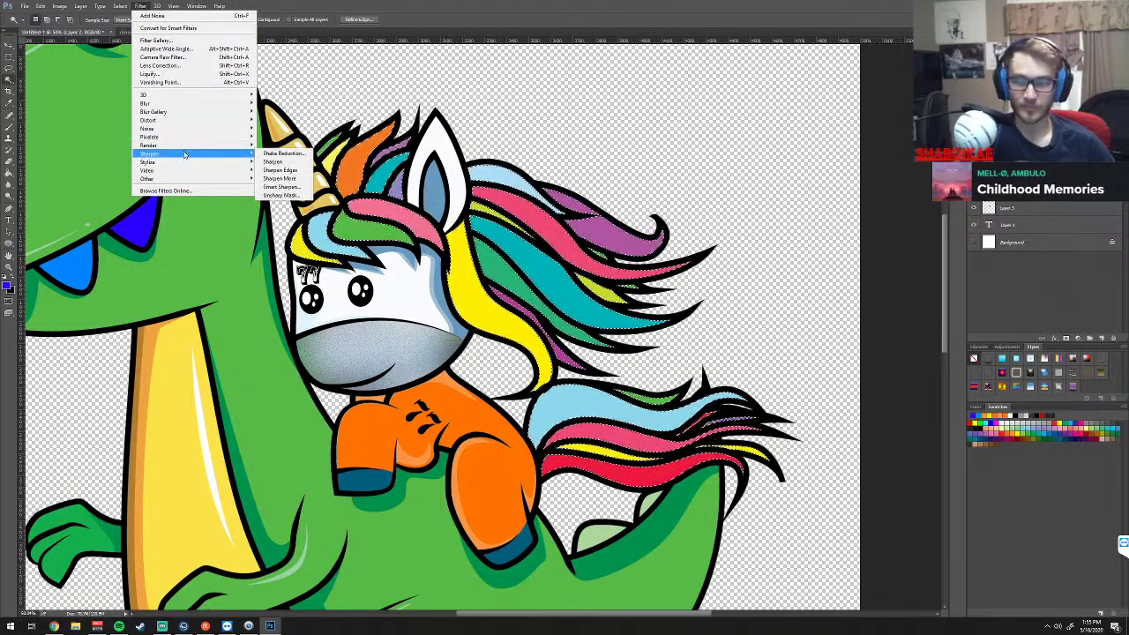
click(282, 187)
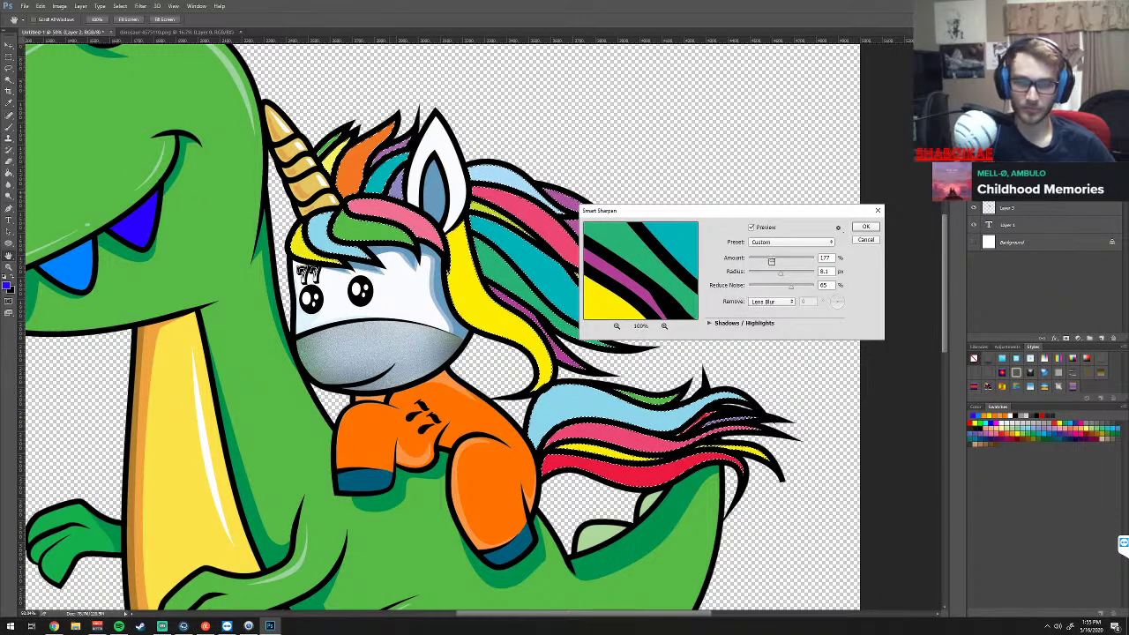
drag(771, 261, 812, 265)
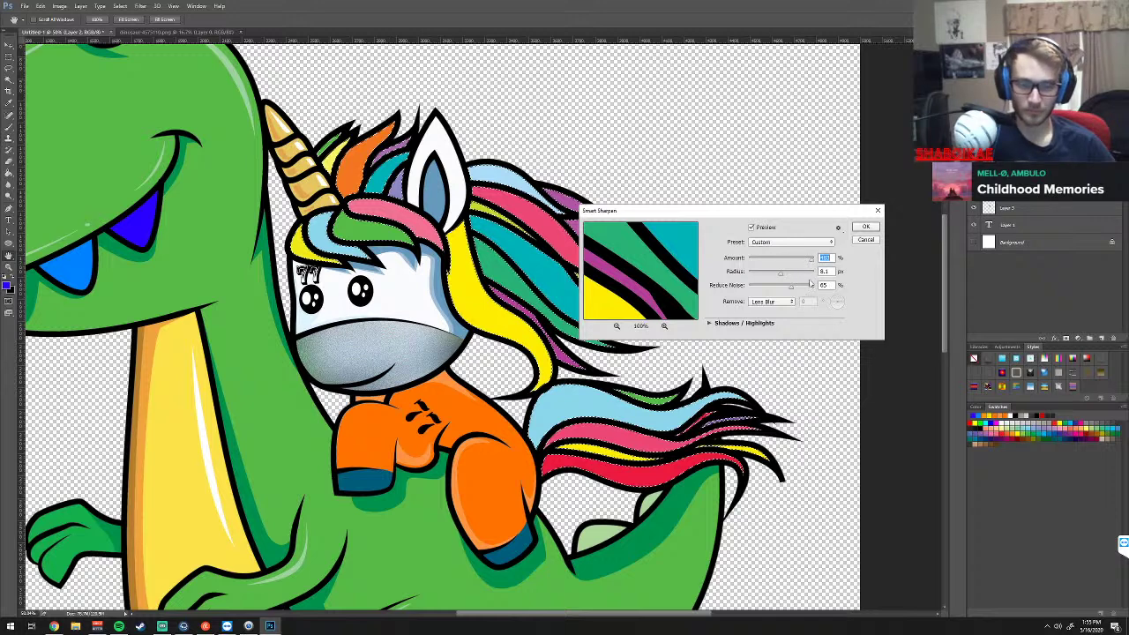
drag(786, 277, 817, 278)
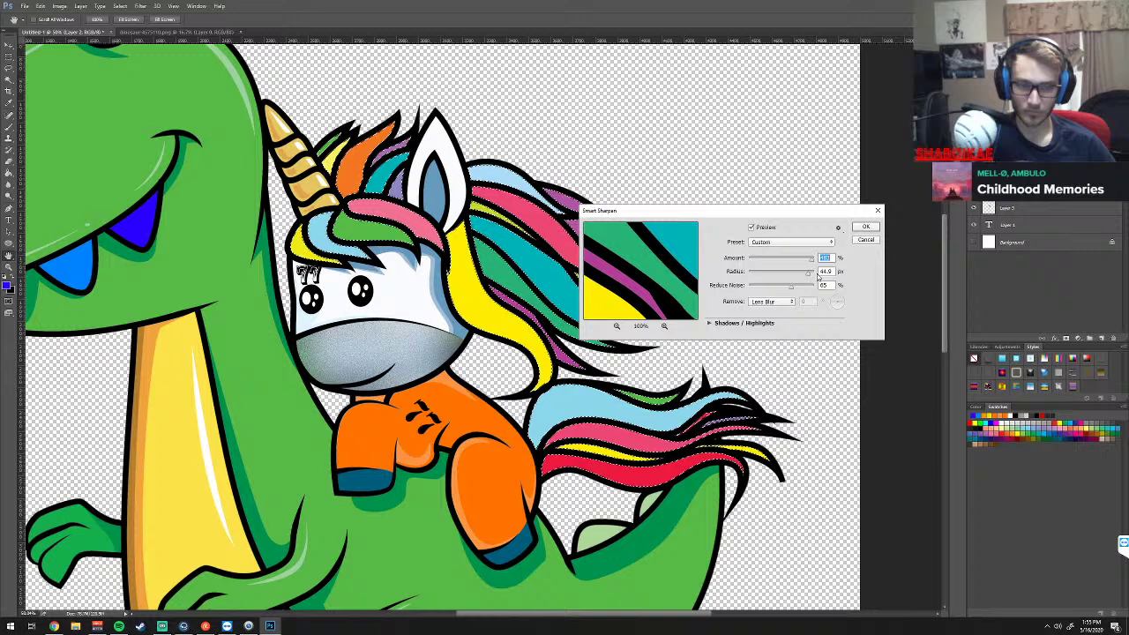
key(Tab)
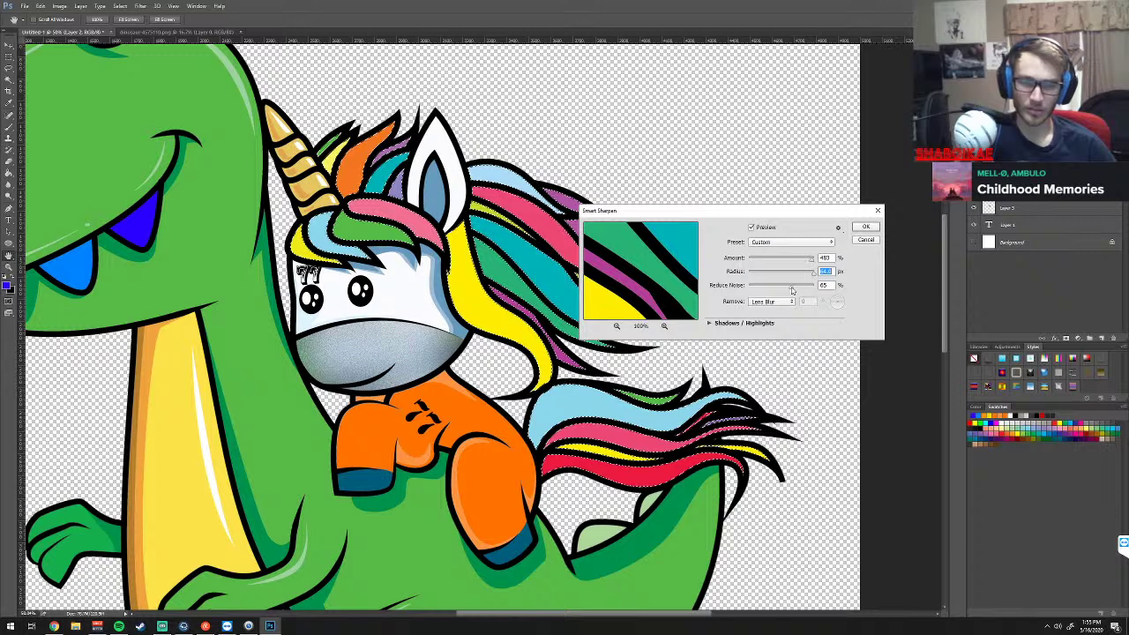
drag(756, 291, 749, 292)
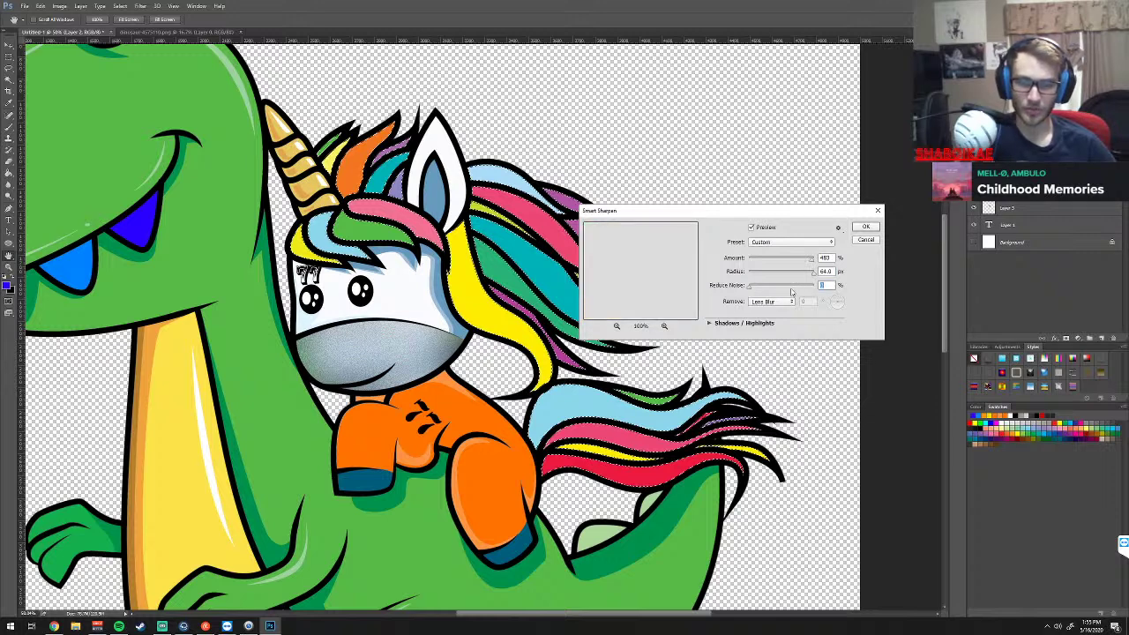
key(shift+Up)
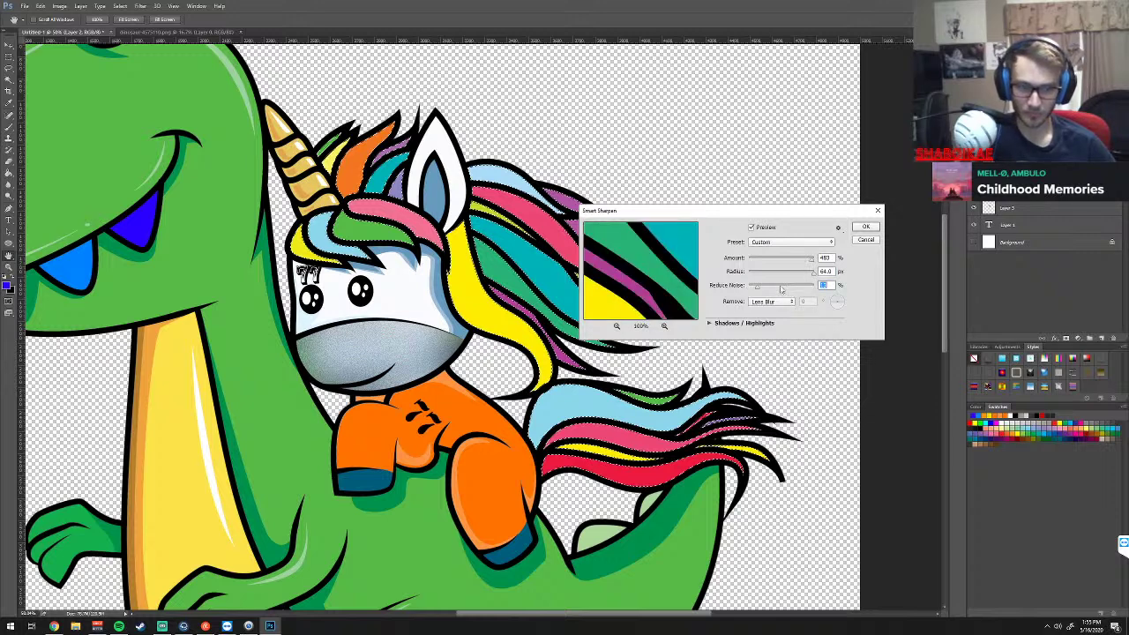
drag(758, 288, 818, 291)
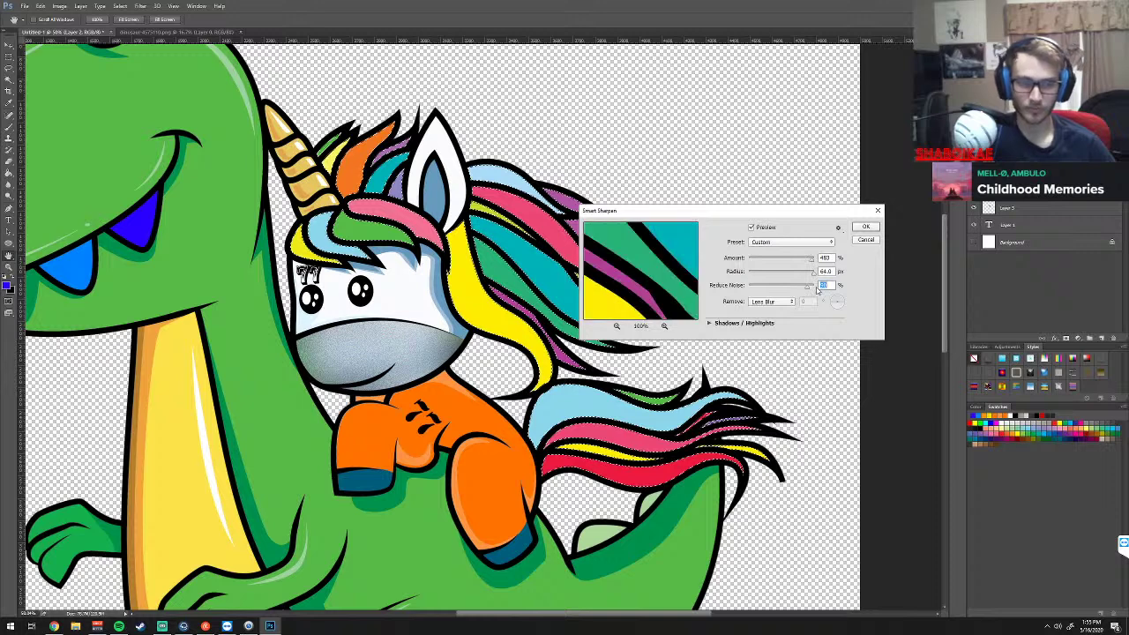
key(shift+Up)
key(shift+Up)
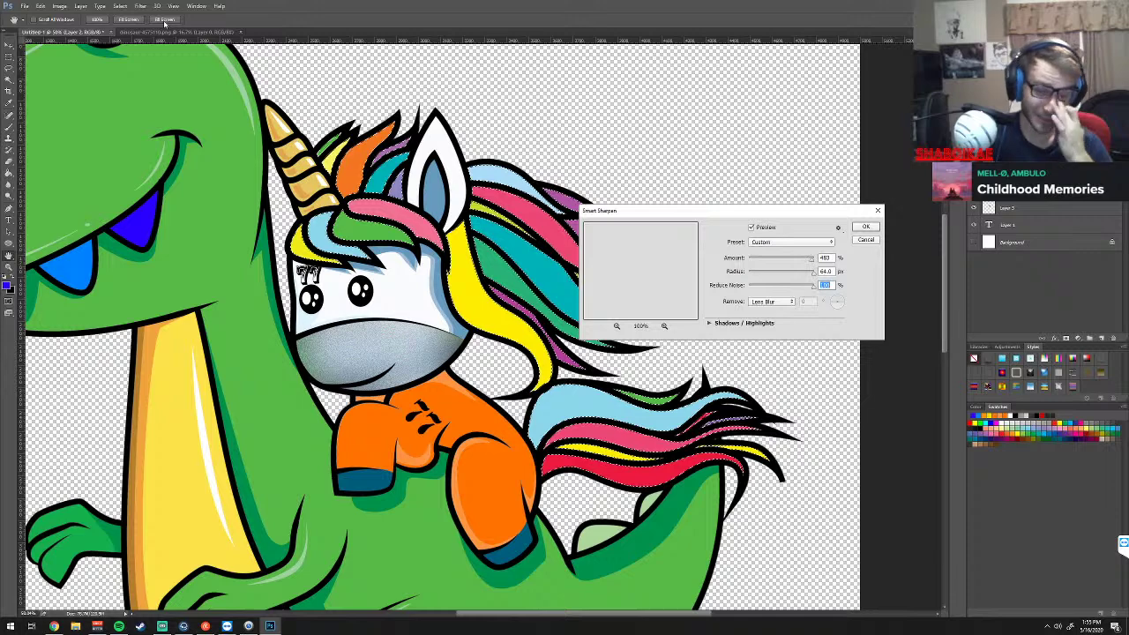
click(868, 240)
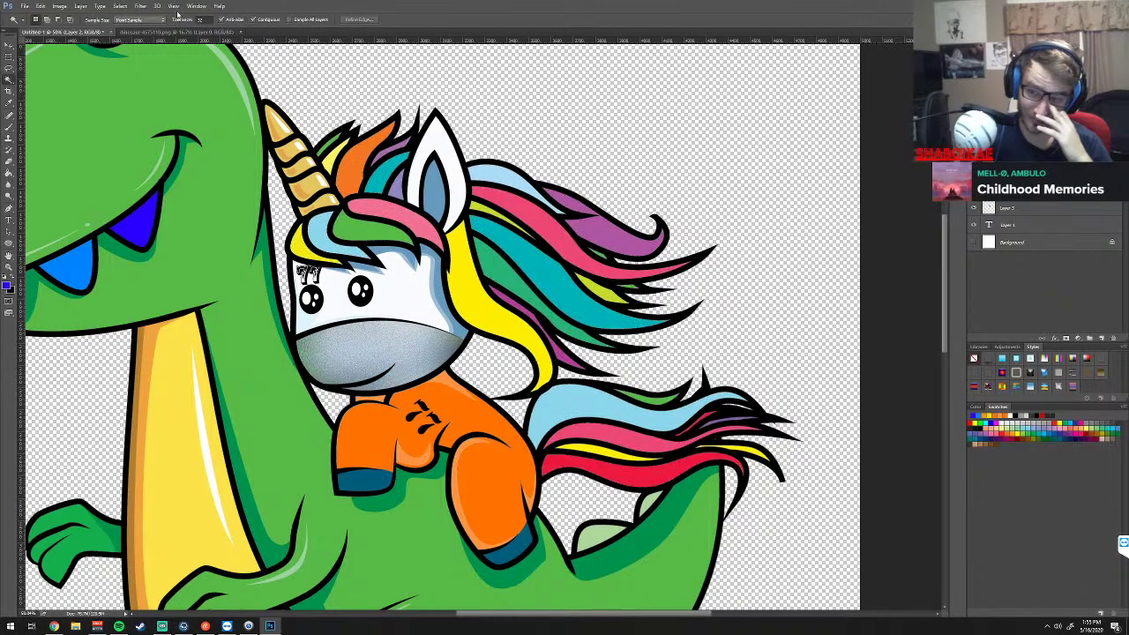
click(139, 7)
mouse_move(148, 162)
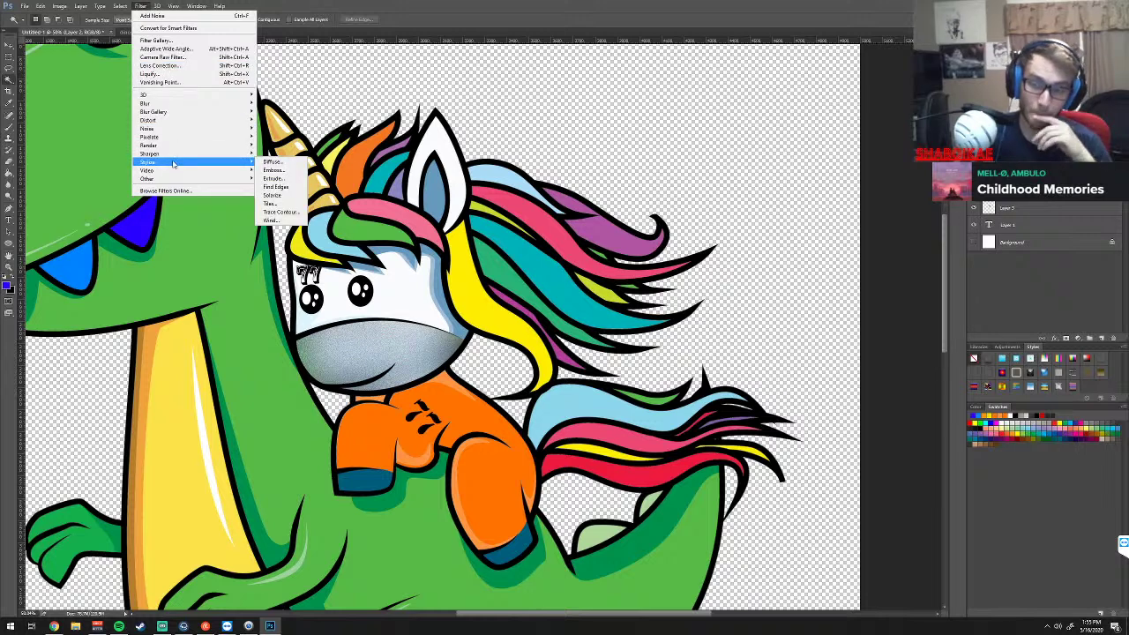
click(281, 221)
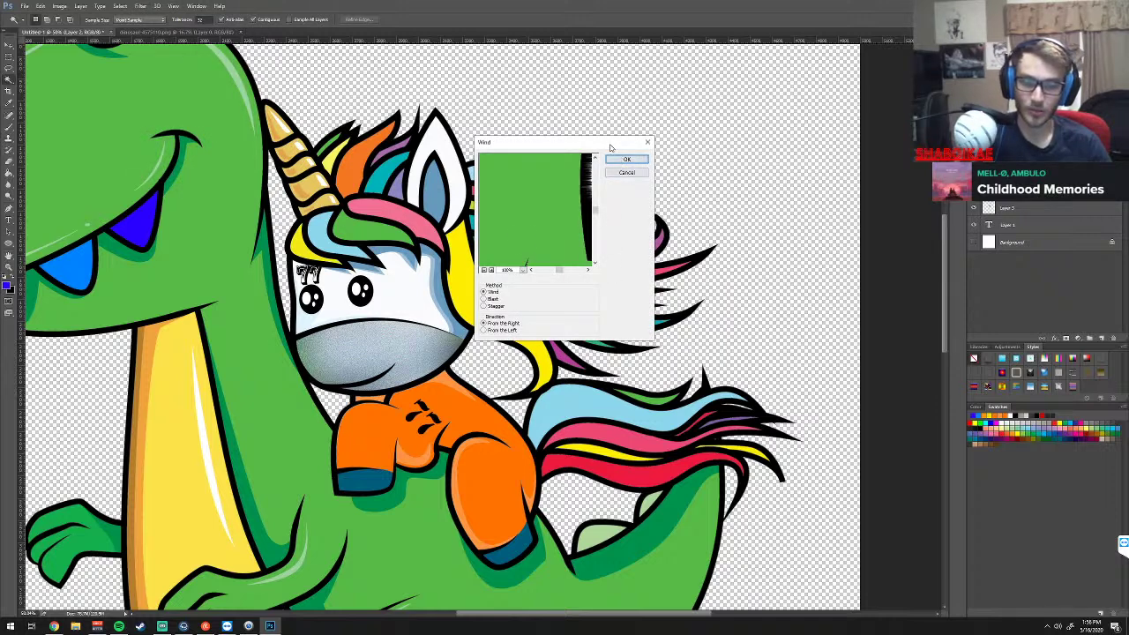
click(483, 271)
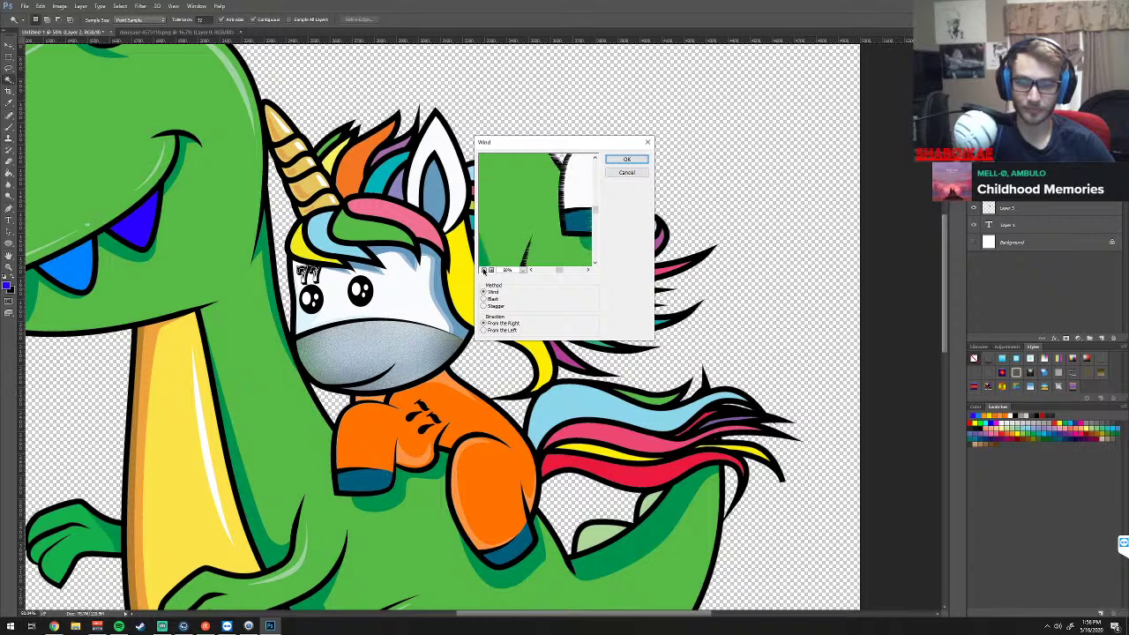
click(483, 271)
click(483, 271)
click(483, 271)
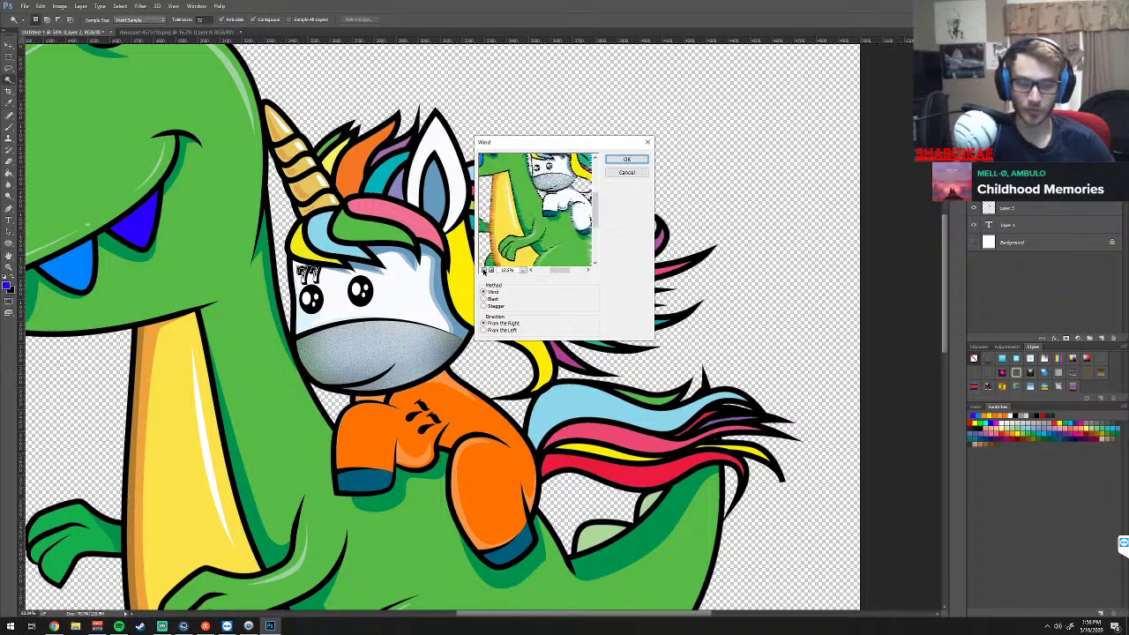
click(626, 173)
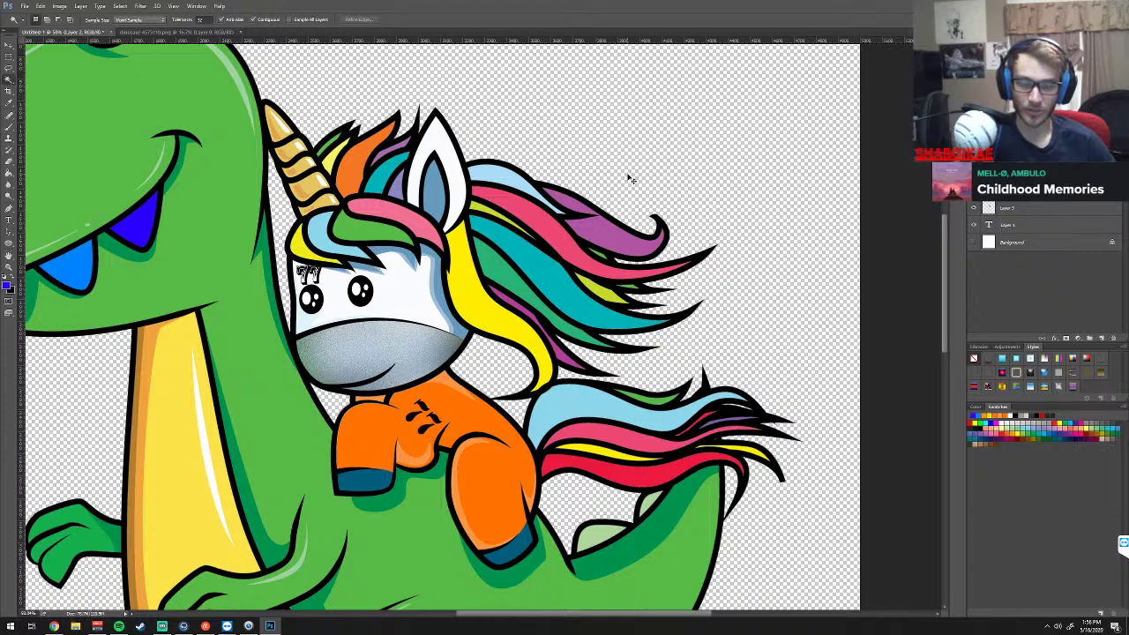
Reselect the mane and tail and preview Stylize > Glowing Edges in the Filter Gallery
click(628, 176)
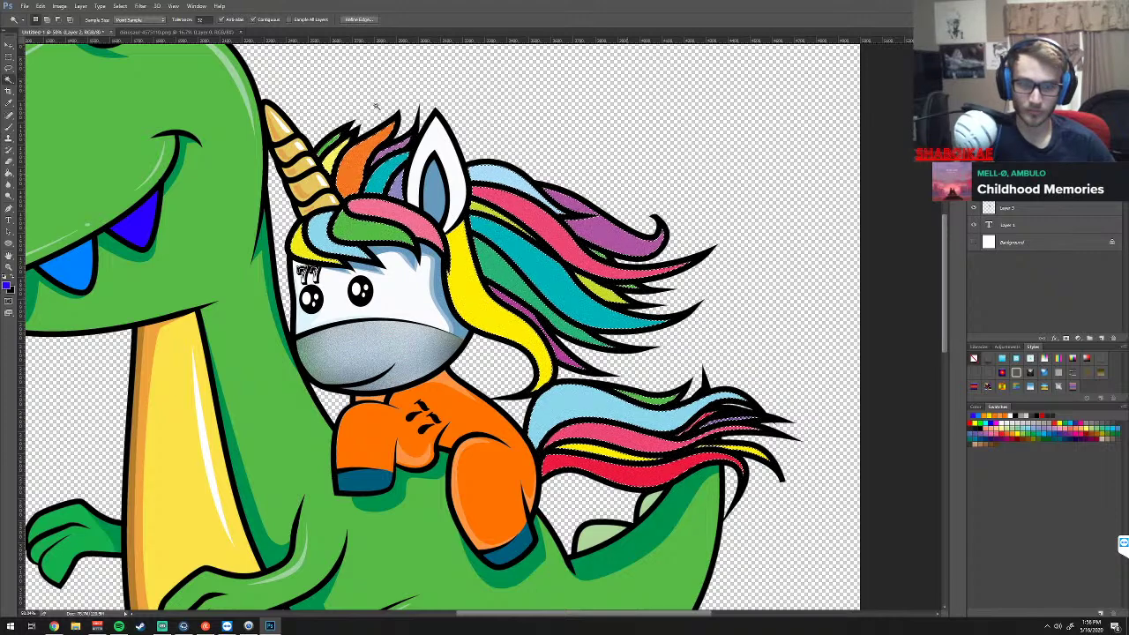
click(139, 6)
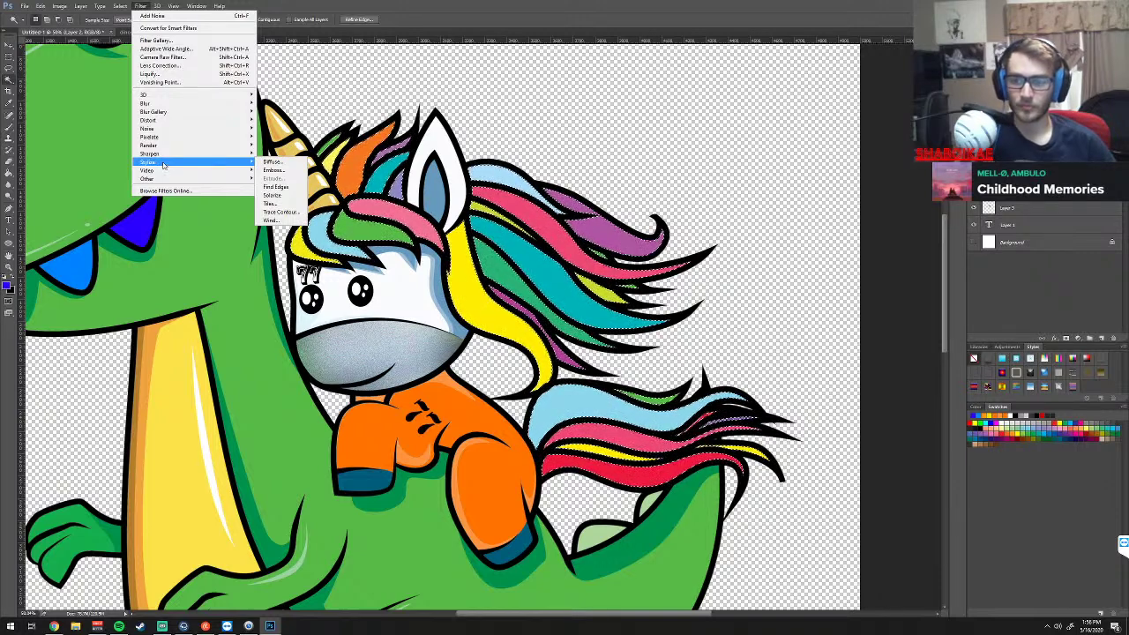
click(163, 39)
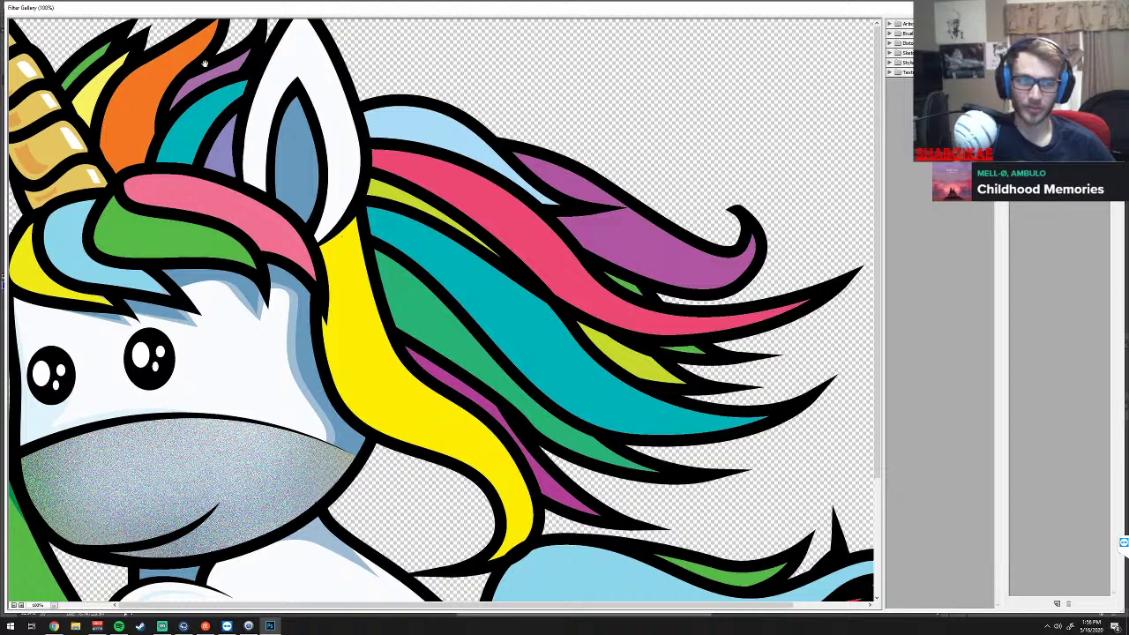
alt+click(513, 243)
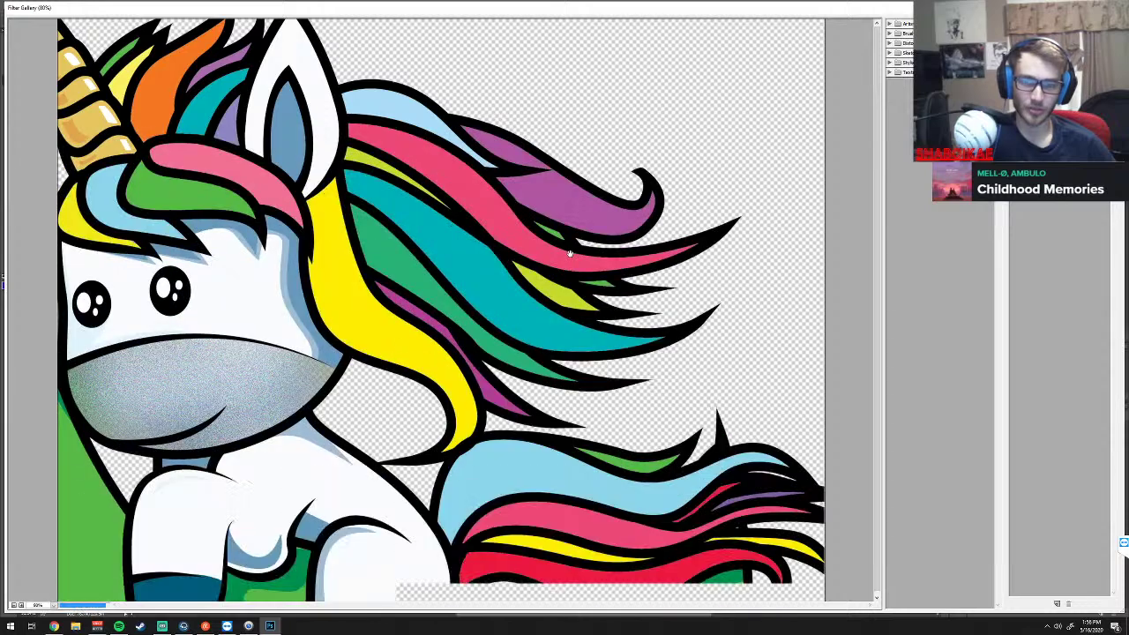
click(890, 63)
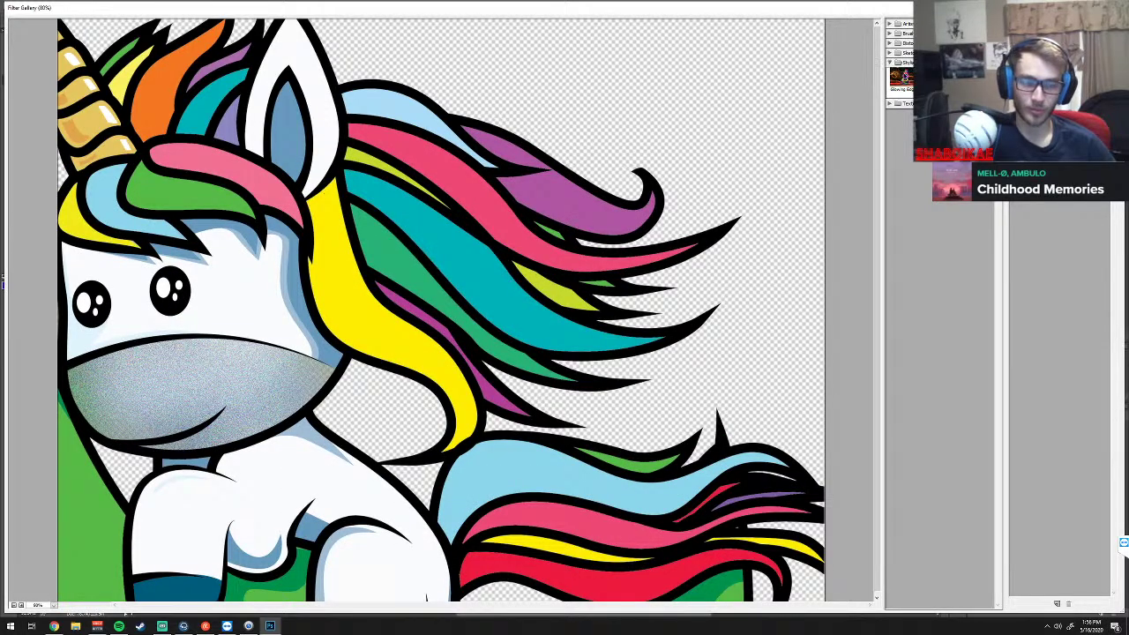
click(903, 78)
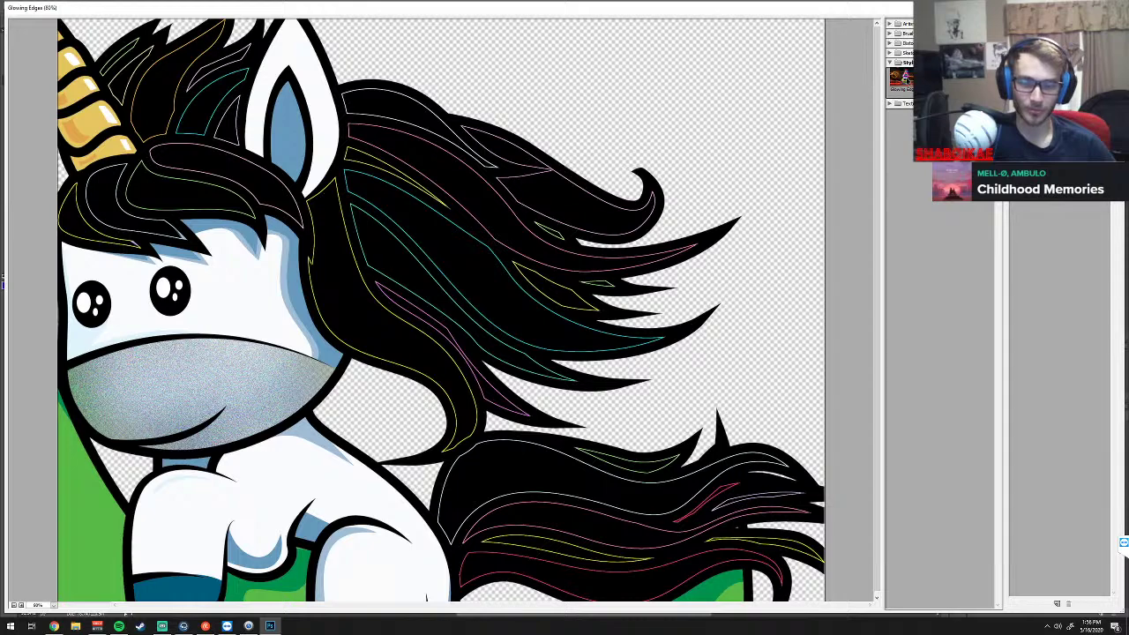
alt+click(708, 227)
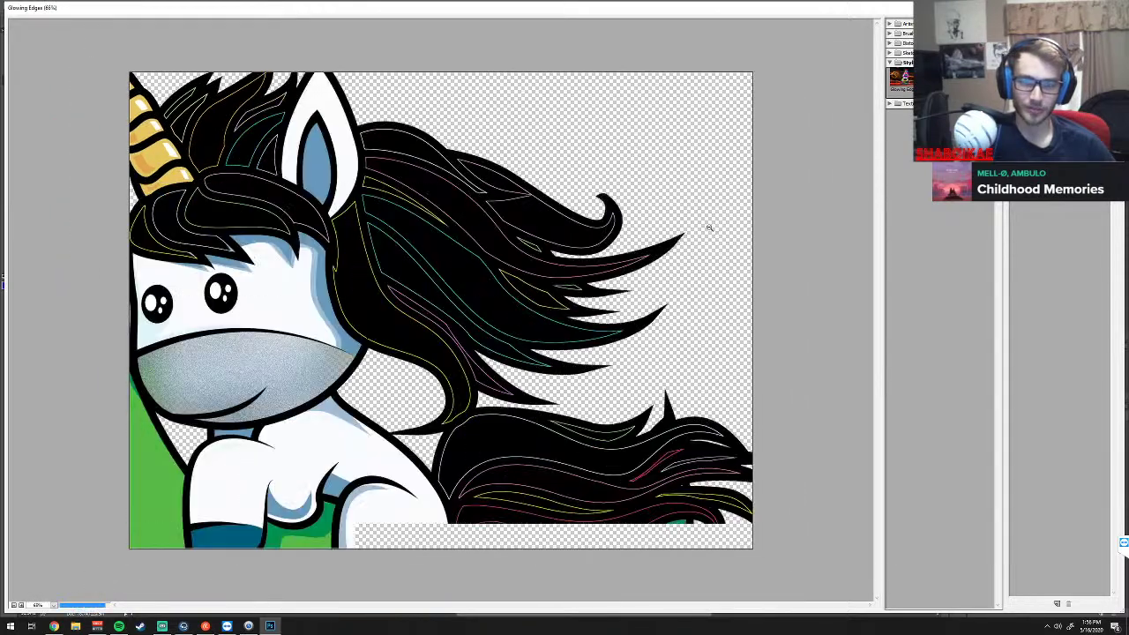
alt+click(709, 228)
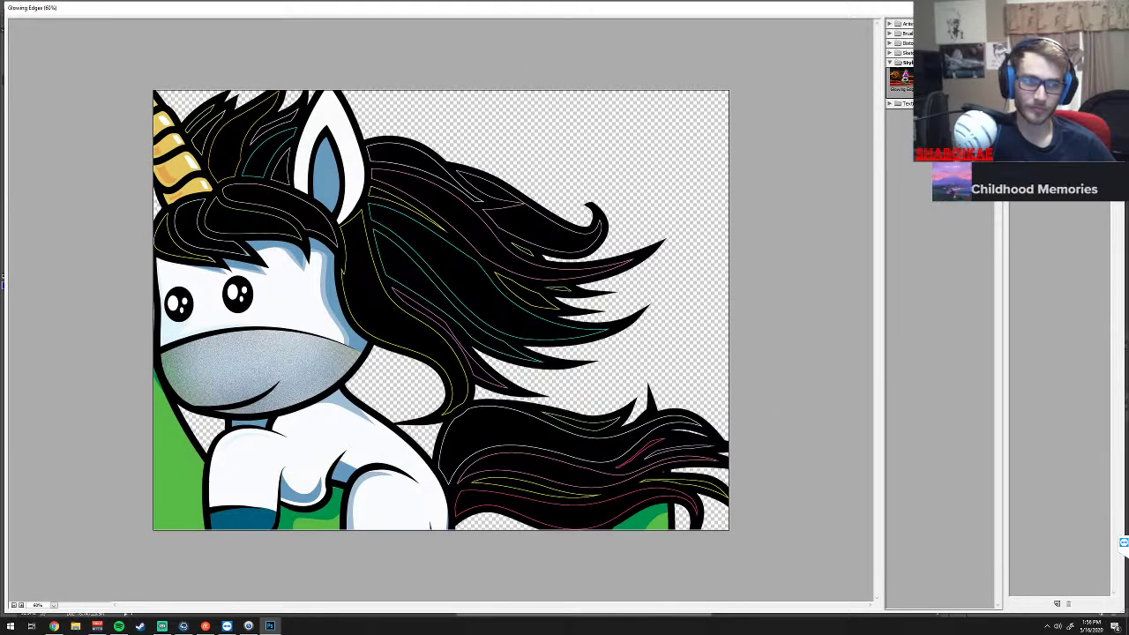
Cancel the gallery and apply Stylize > Wind with method Wind, direction From the Left
key(Escape)
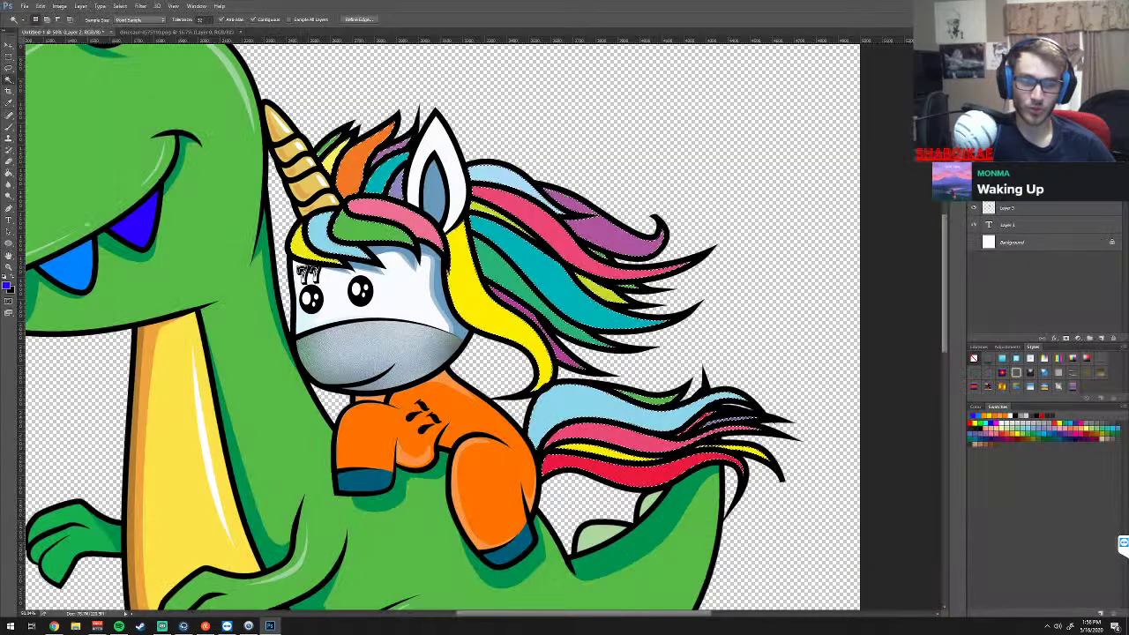
click(139, 6)
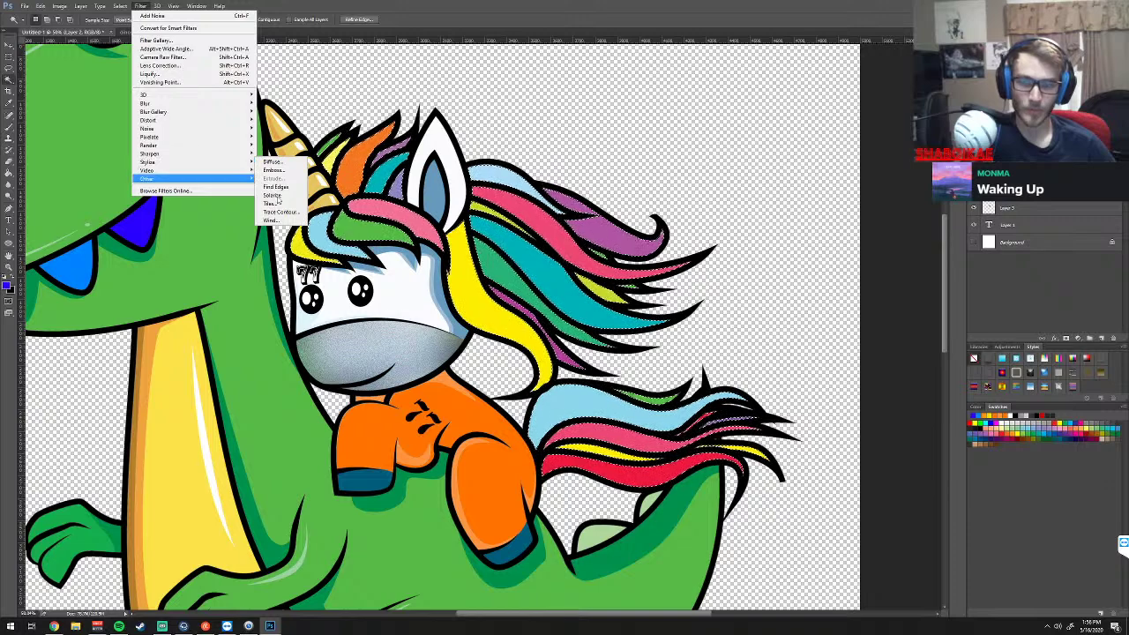
click(270, 221)
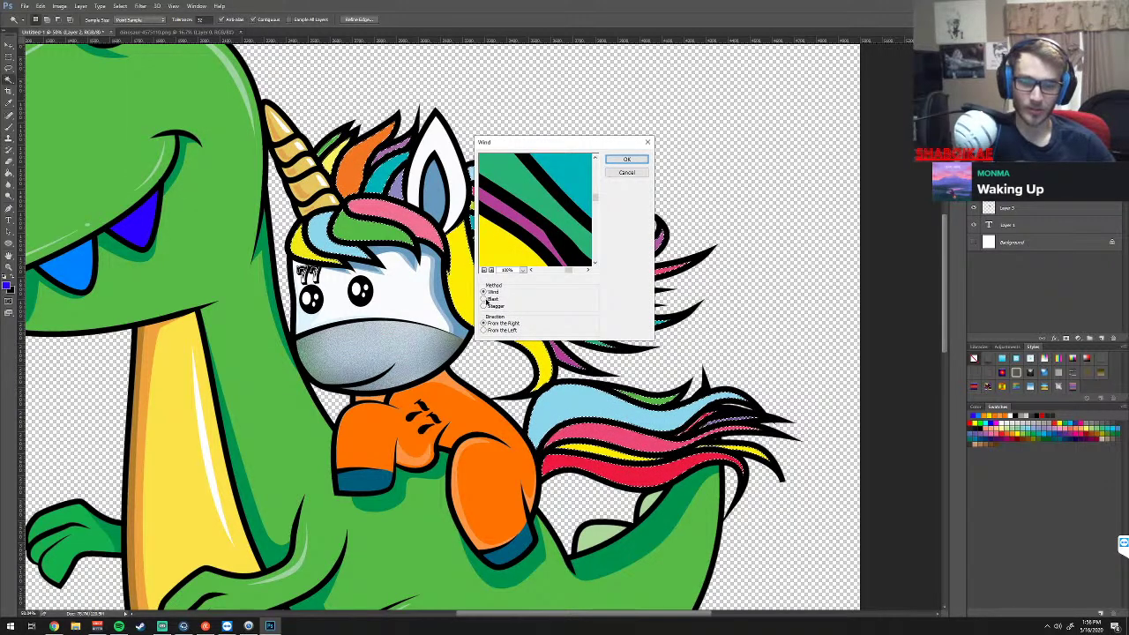
click(483, 270)
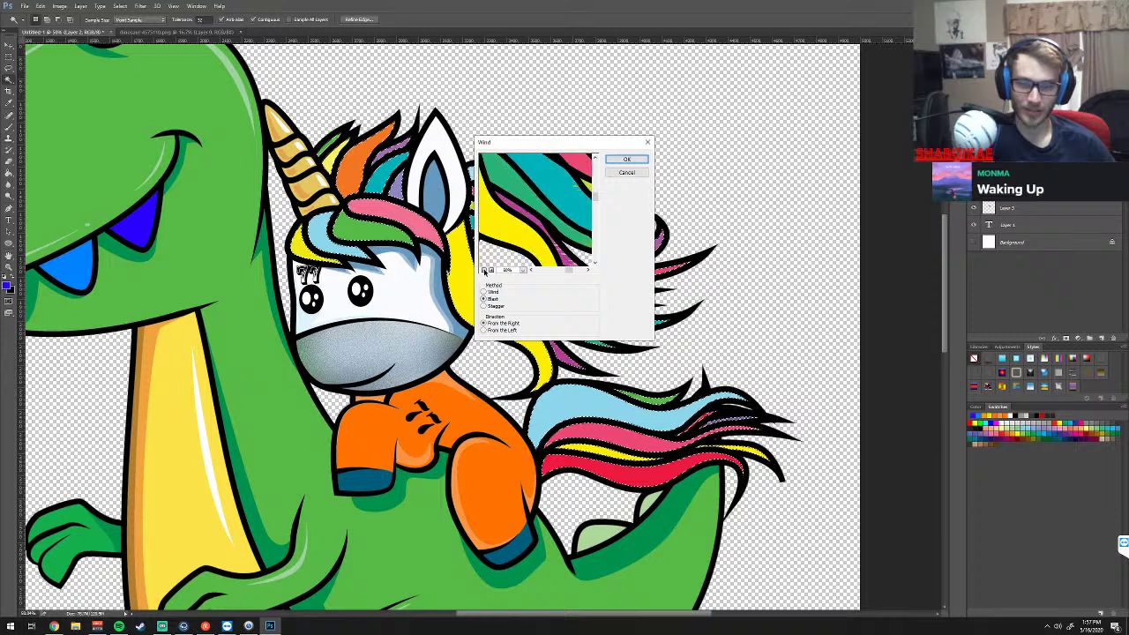
click(483, 270)
click(483, 270)
click(483, 270)
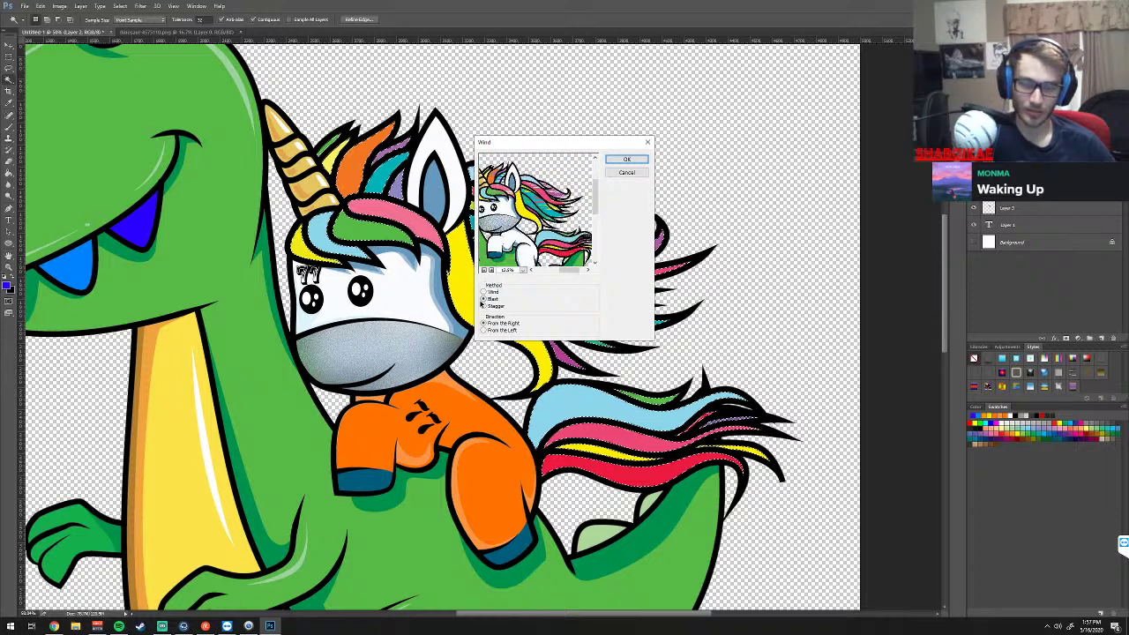
click(484, 306)
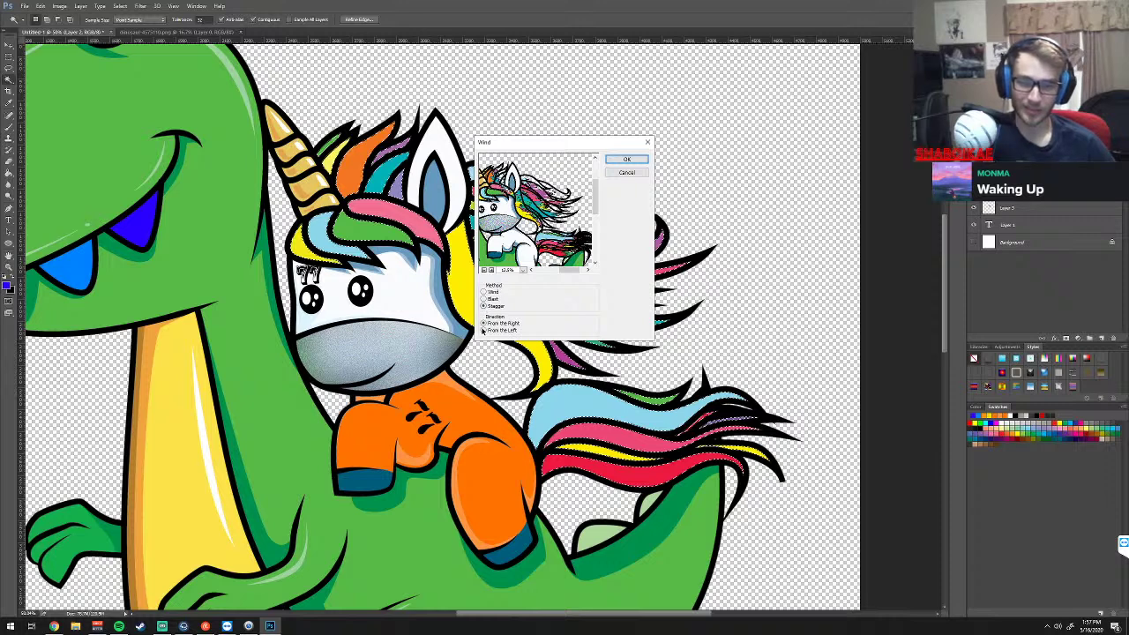
click(483, 330)
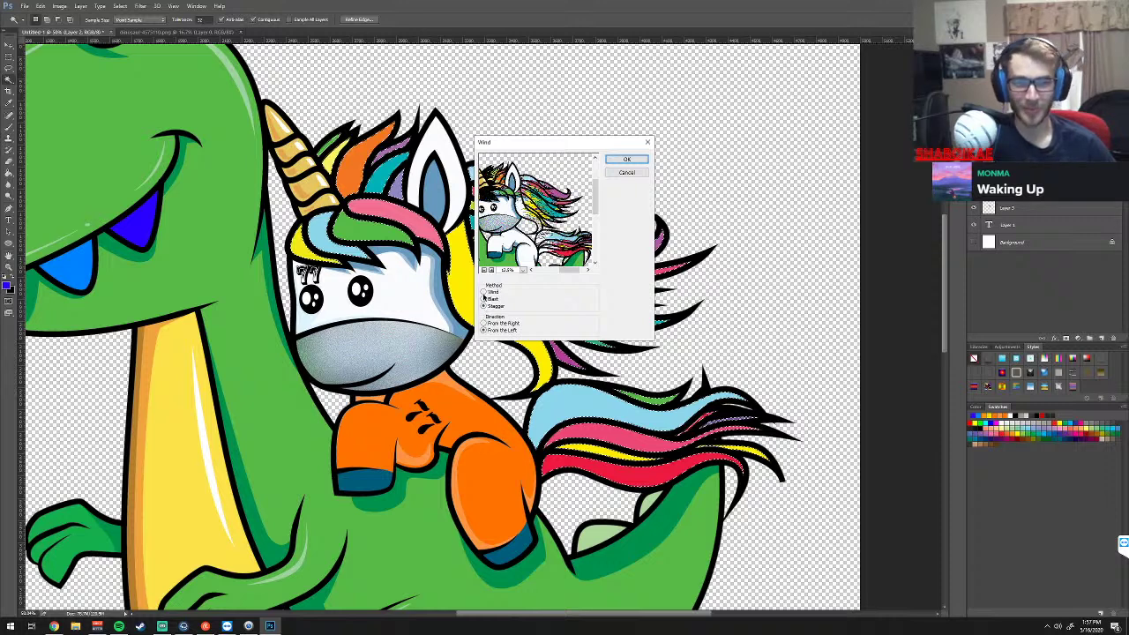
click(484, 292)
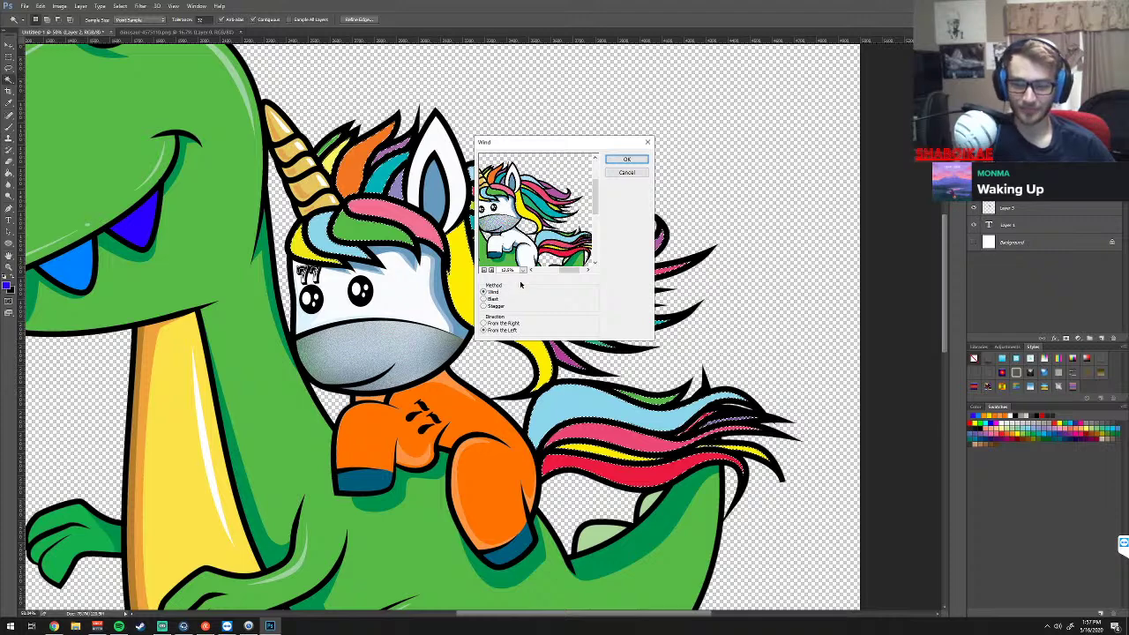
click(629, 160)
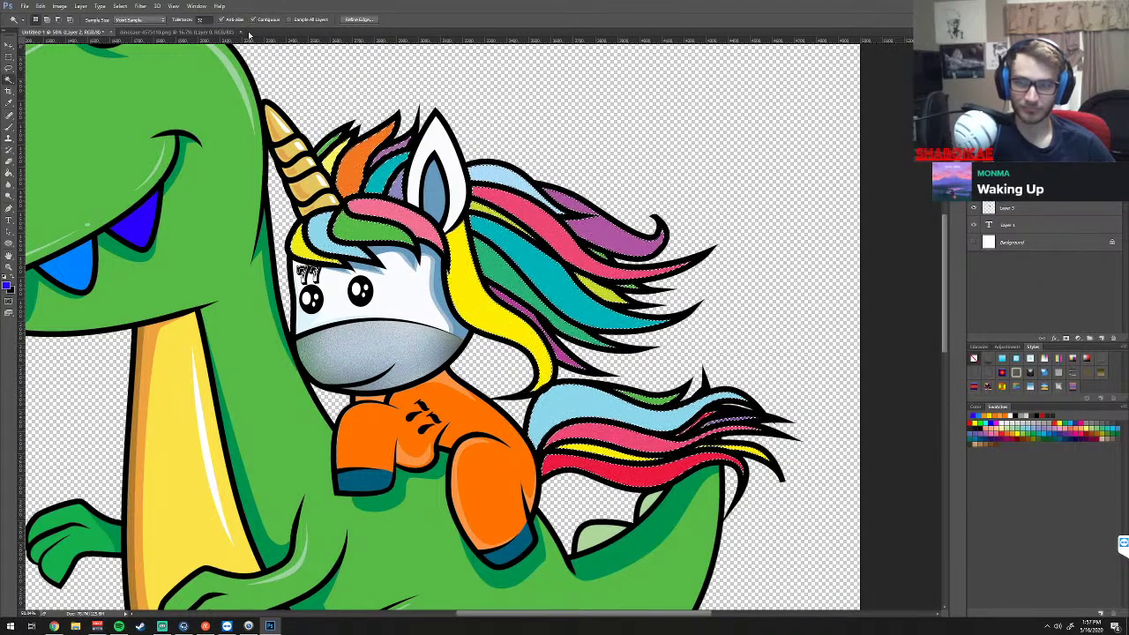
Apply Pixelate > Pointillize to the mane and tail with an increased cell size
click(140, 6)
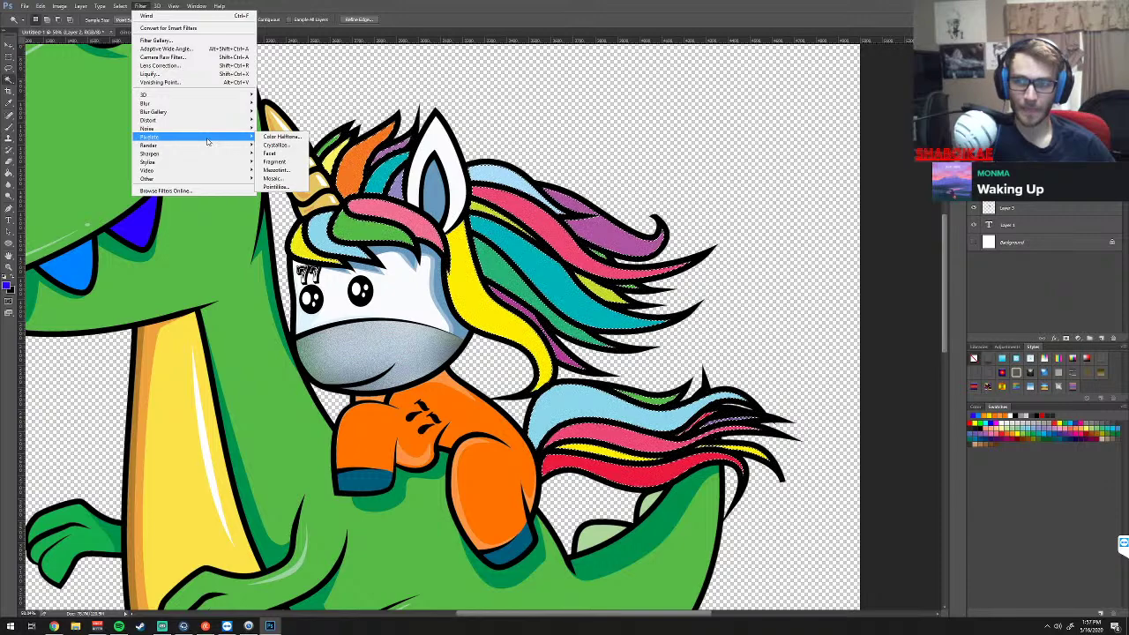
mouse_move(150, 137)
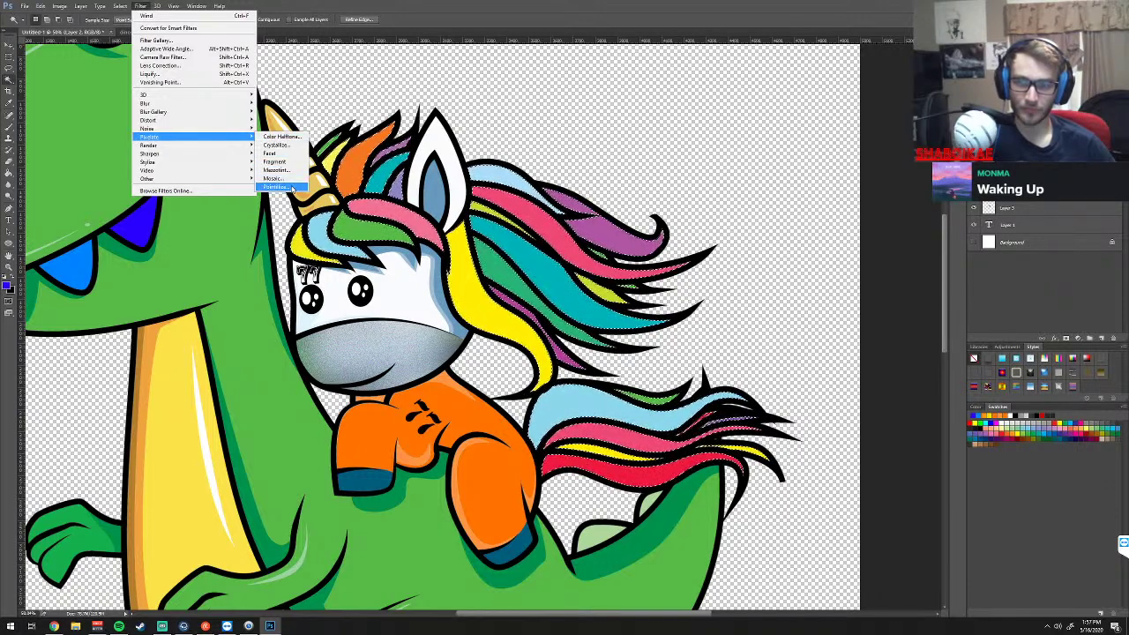
click(291, 188)
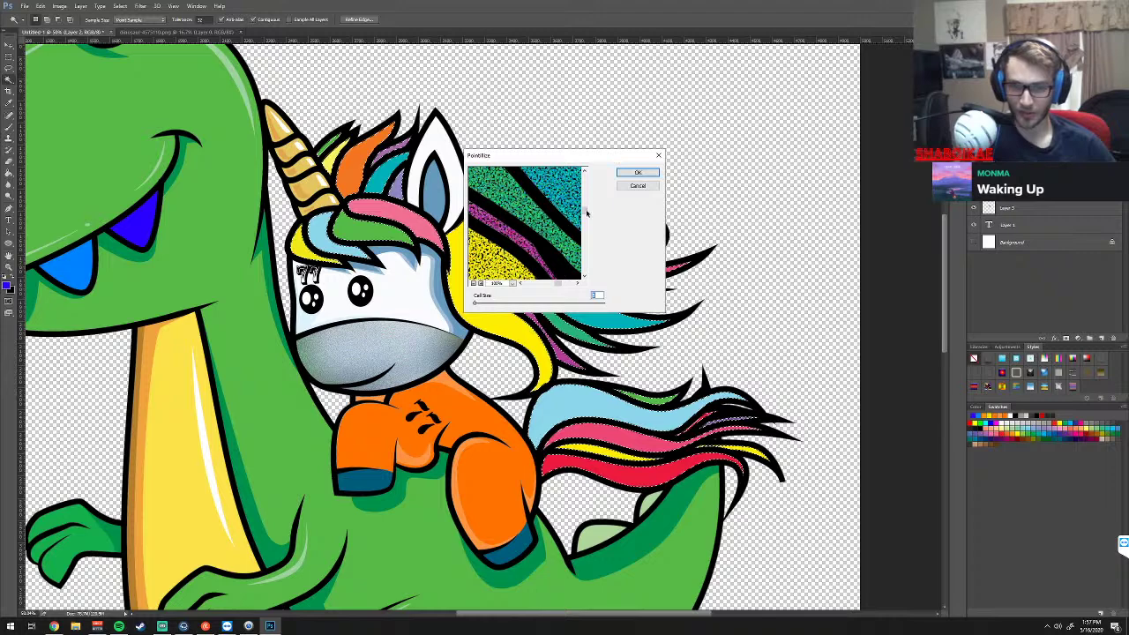
drag(574, 156, 703, 137)
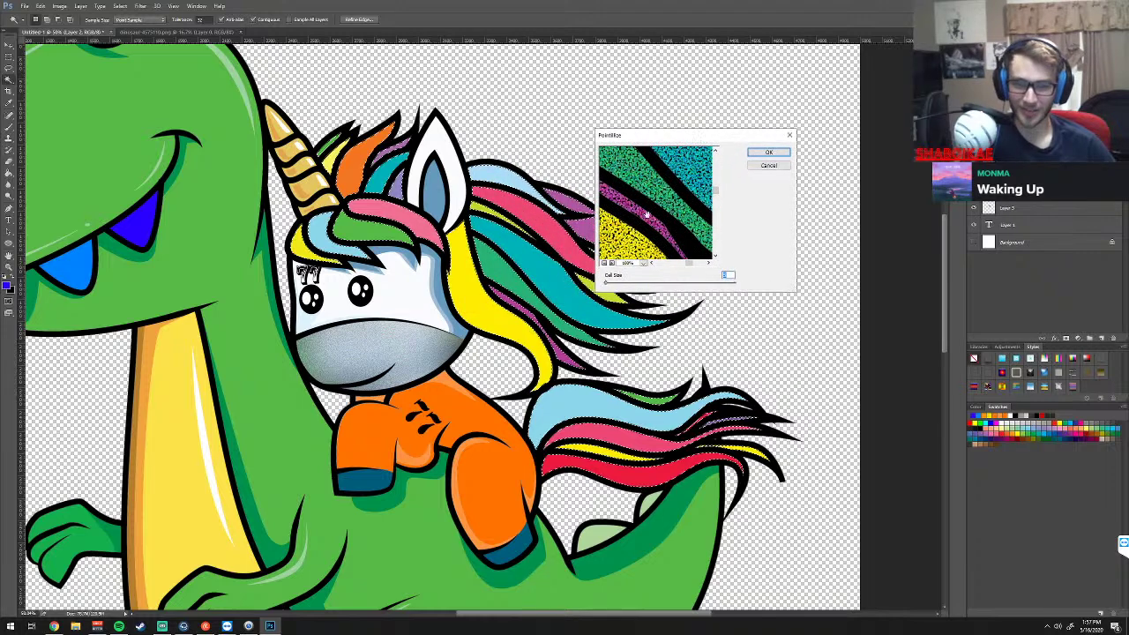
click(604, 263)
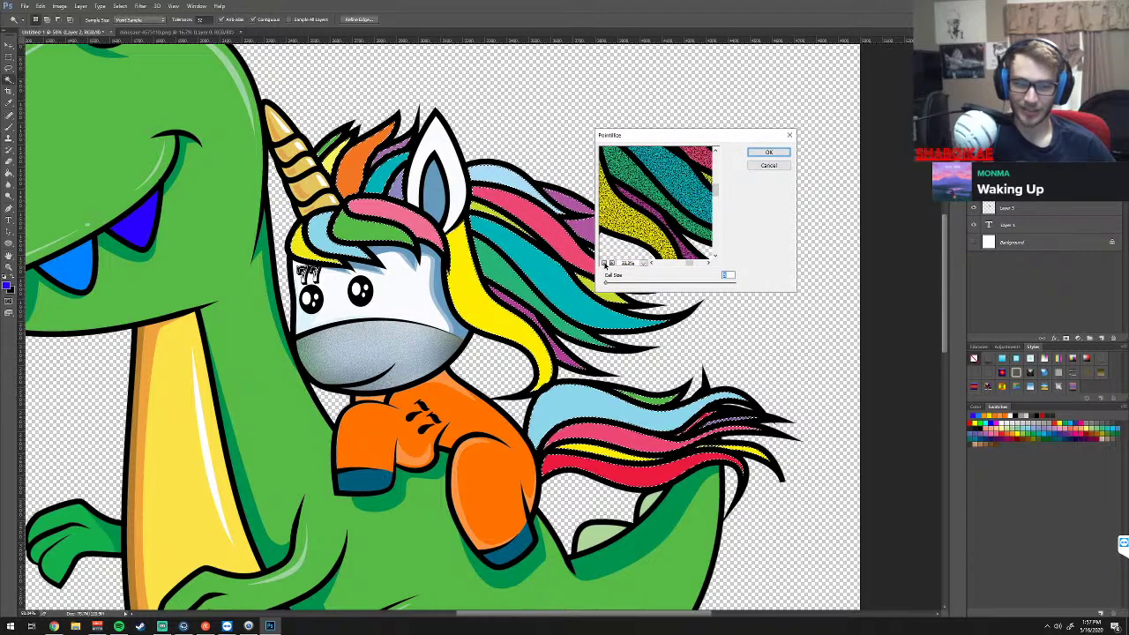
click(604, 264)
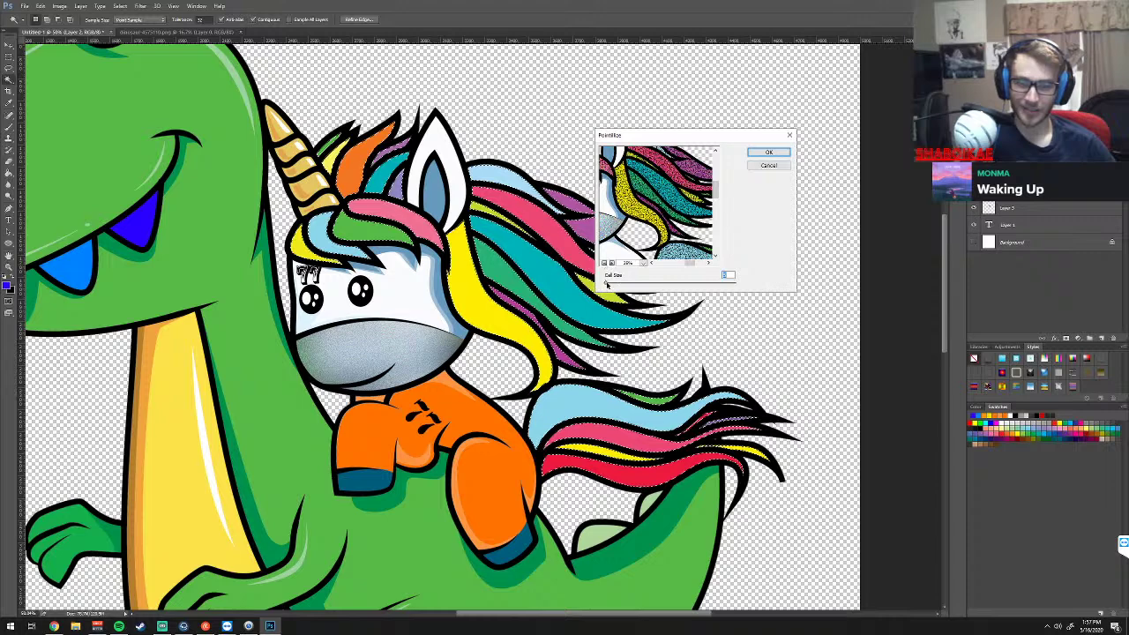
drag(607, 284, 617, 283)
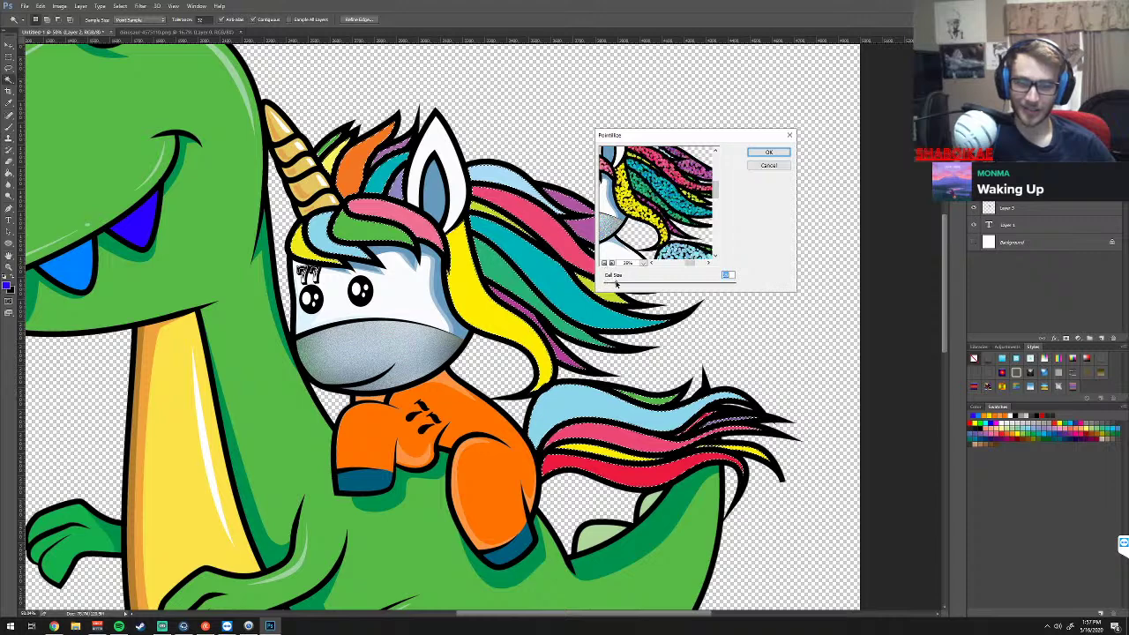
click(768, 152)
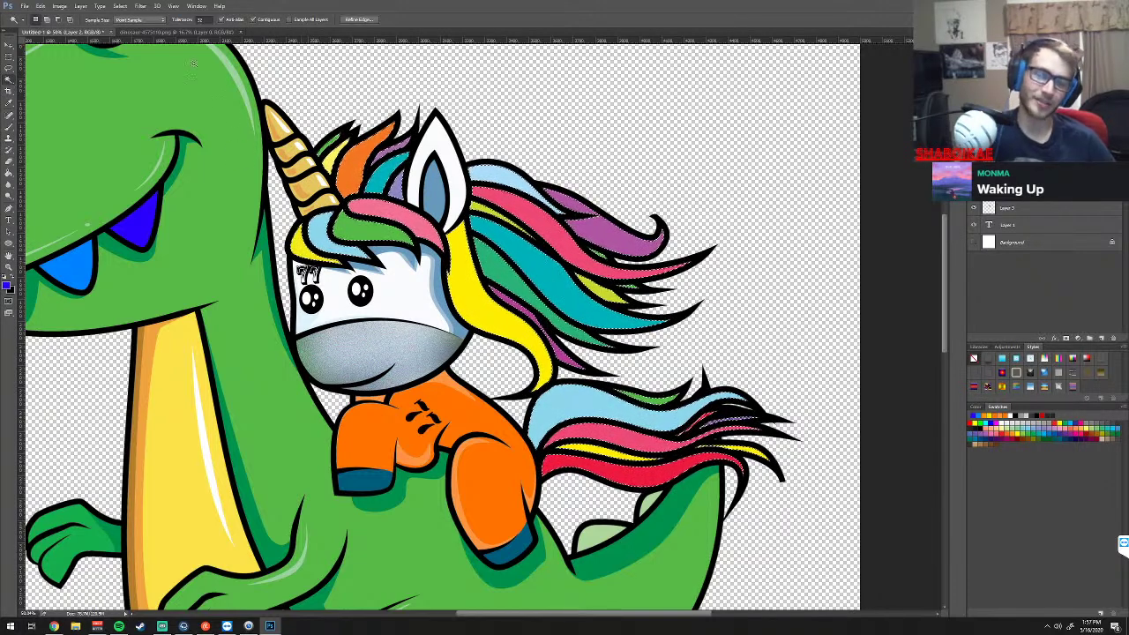
click(140, 7)
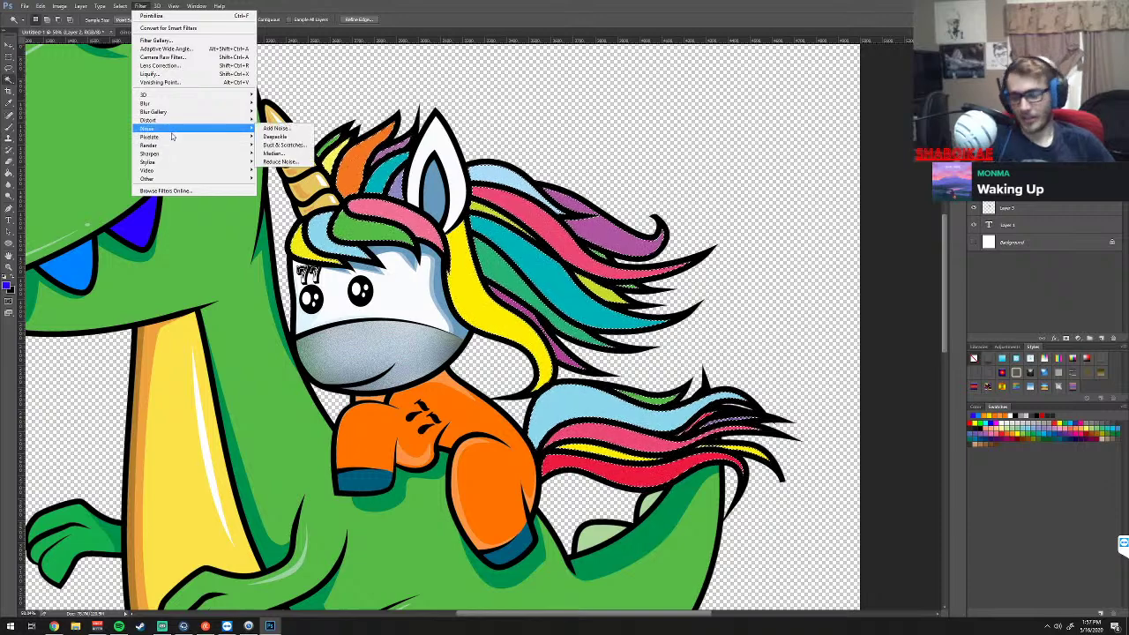
mouse_move(195, 137)
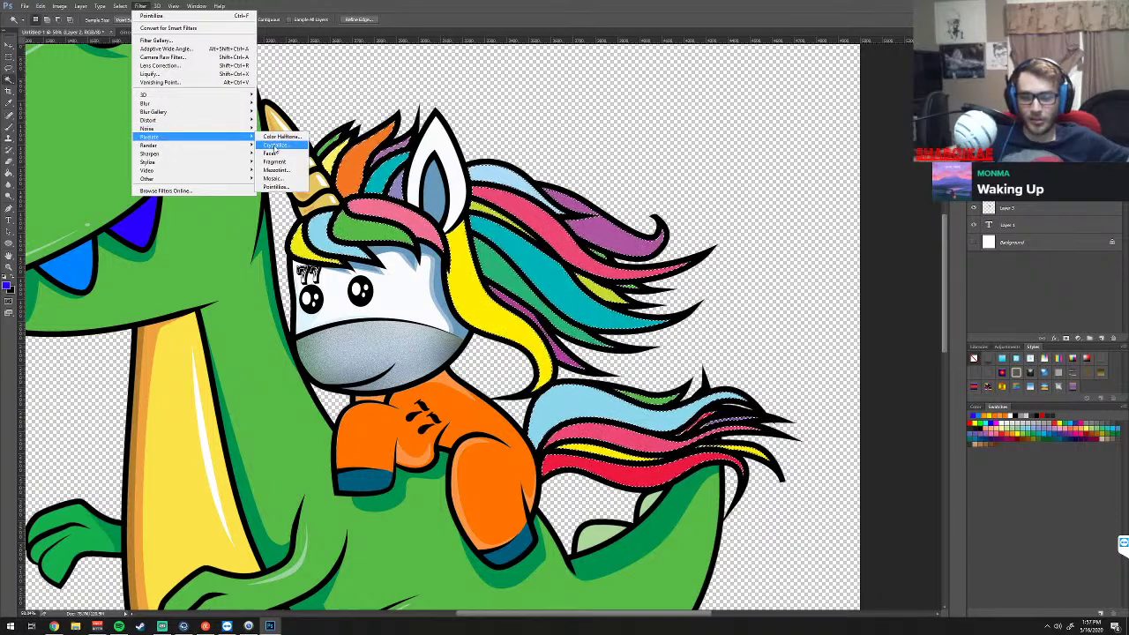
Apply Pointillize to the mane and tail, zooming the preview out to the whole image
click(273, 186)
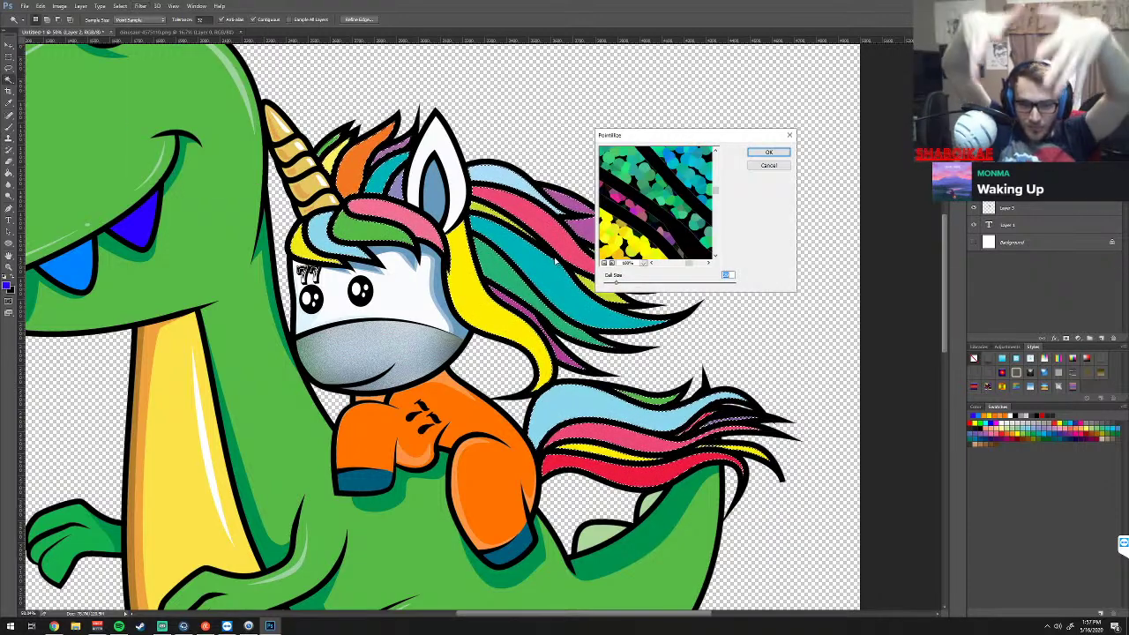
click(604, 263)
click(605, 263)
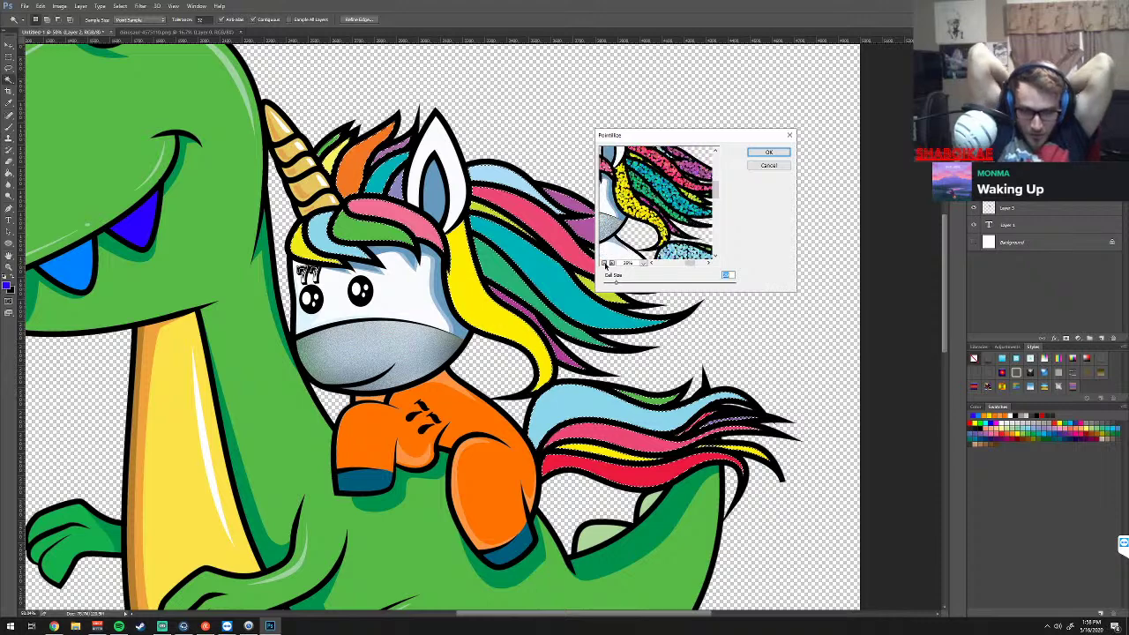
click(605, 263)
click(604, 263)
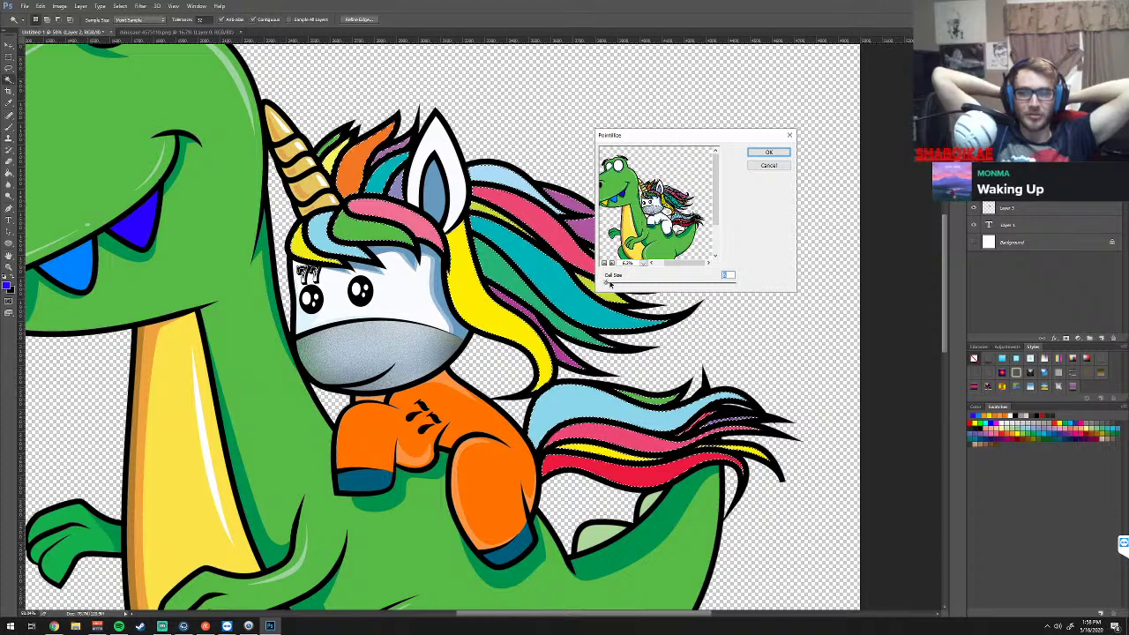
click(768, 153)
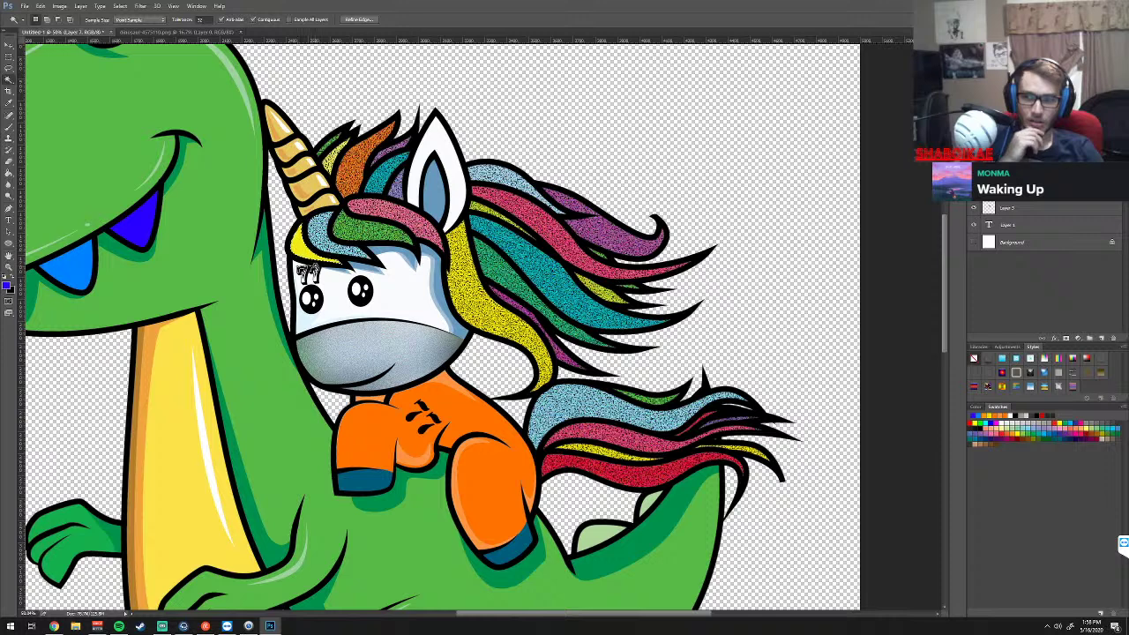
Run Pointillize a second time for a denser speckle
click(140, 6)
mouse_move(149, 137)
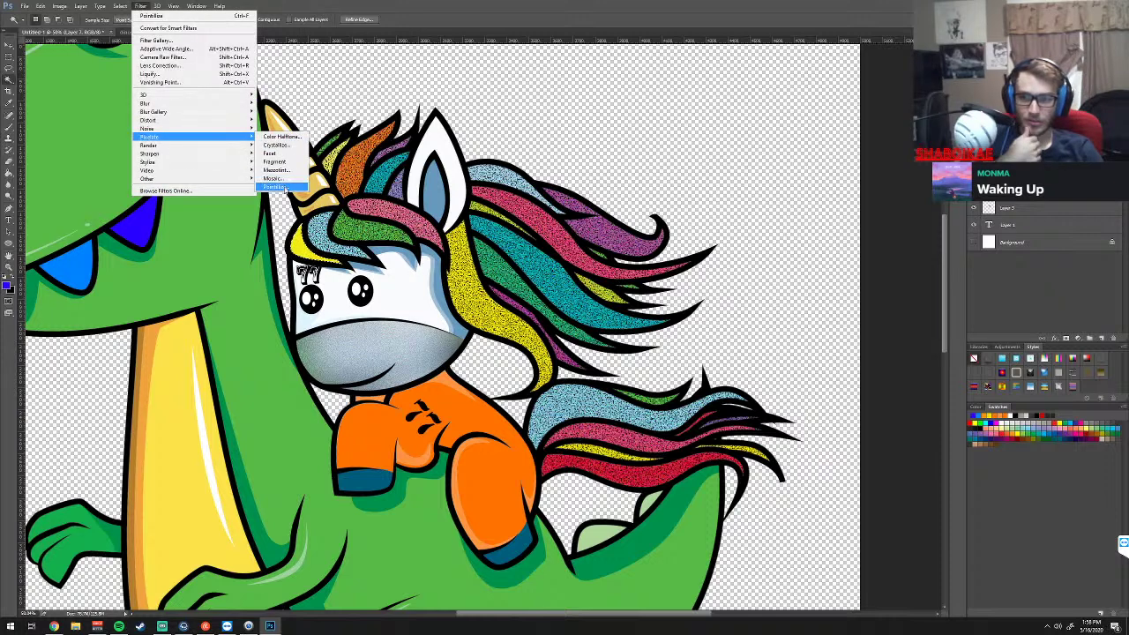
click(275, 187)
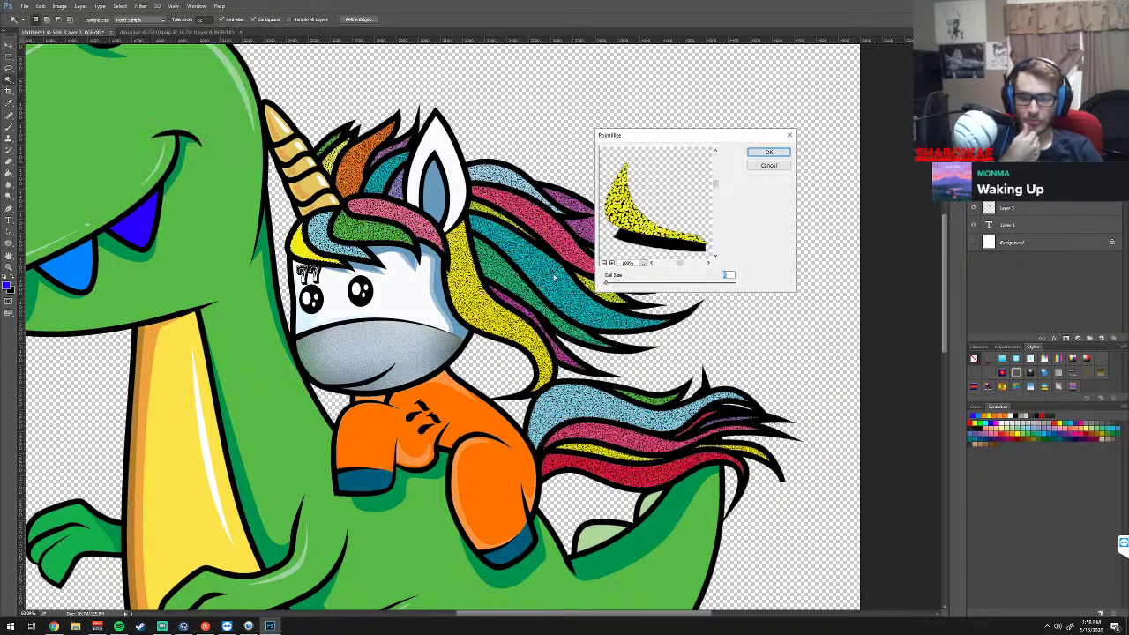
click(766, 154)
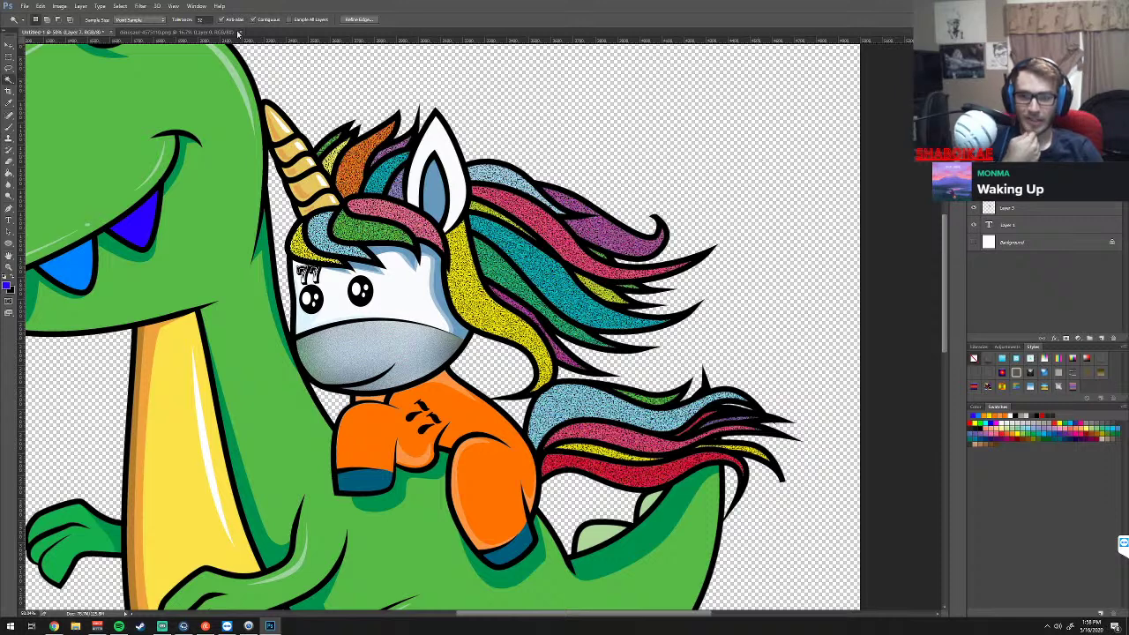
key(v)
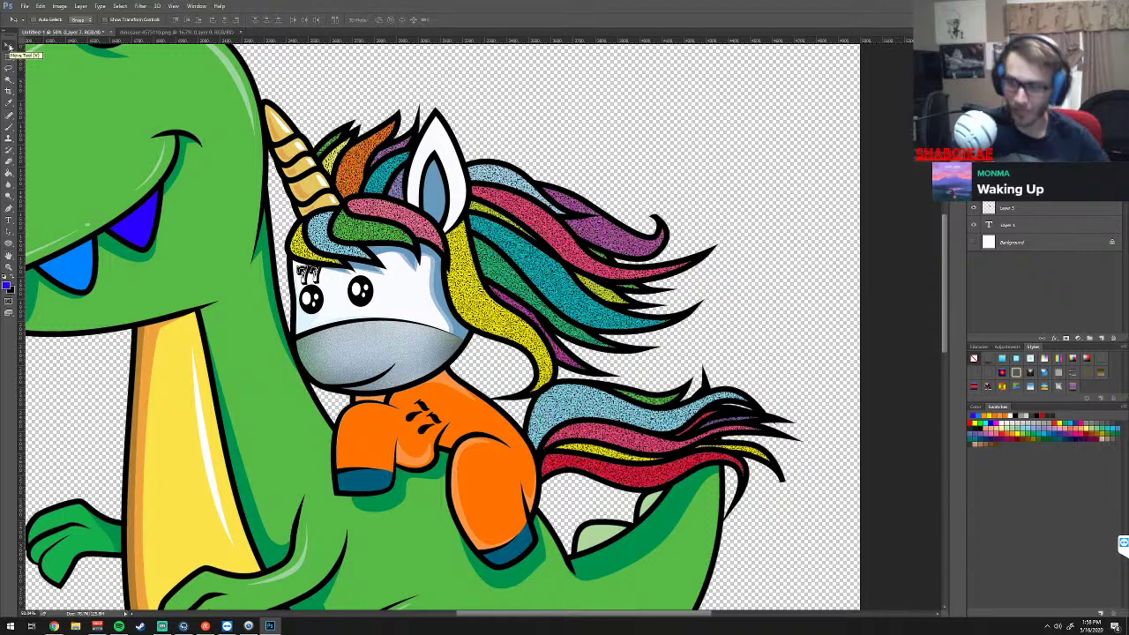
Zoom out to the whole dinosaur and select an area of the artwork with the Magic Wand
scroll(404, 255, down, 1)
scroll(404, 256, down, 1)
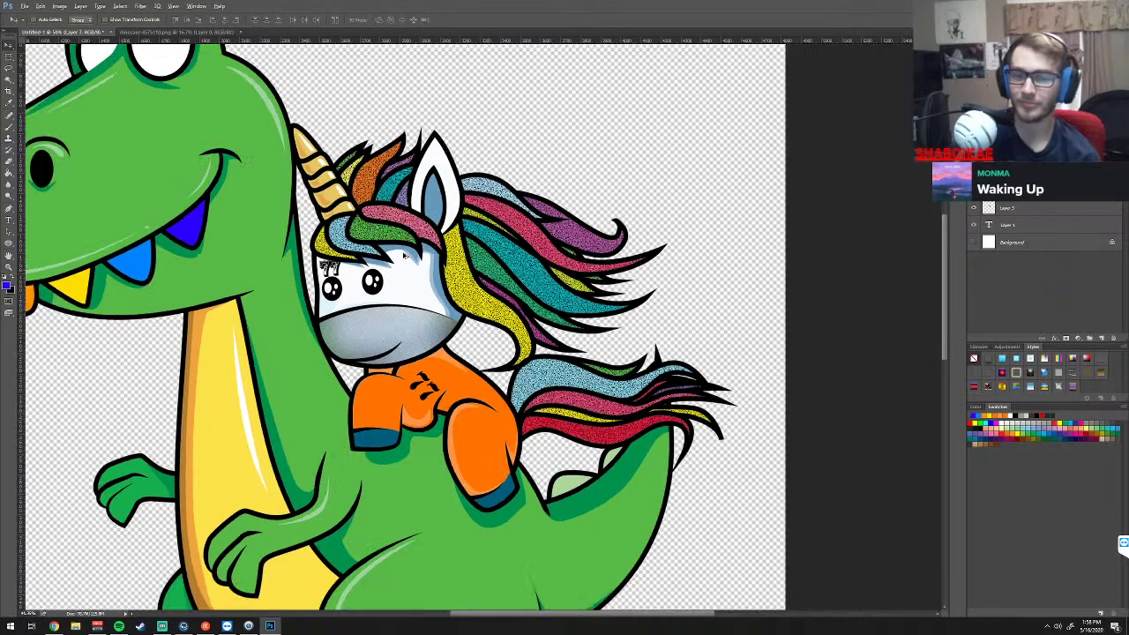
scroll(404, 256, down, 1)
scroll(402, 257, down, 1)
scroll(401, 258, down, 1)
scroll(399, 258, down, 1)
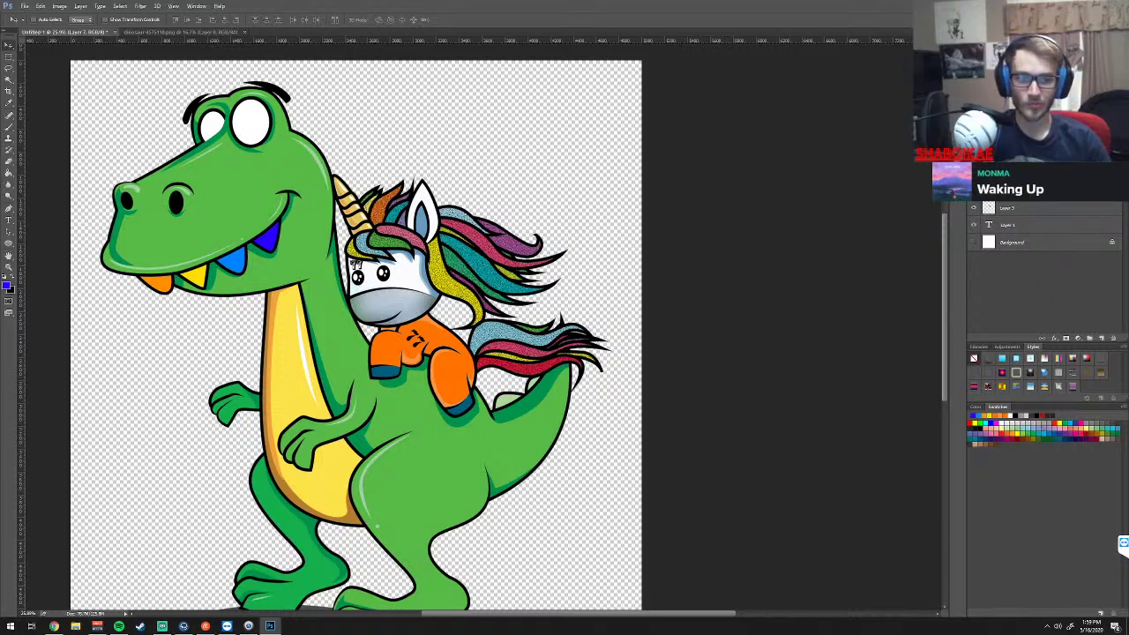
click(8, 79)
click(355, 263)
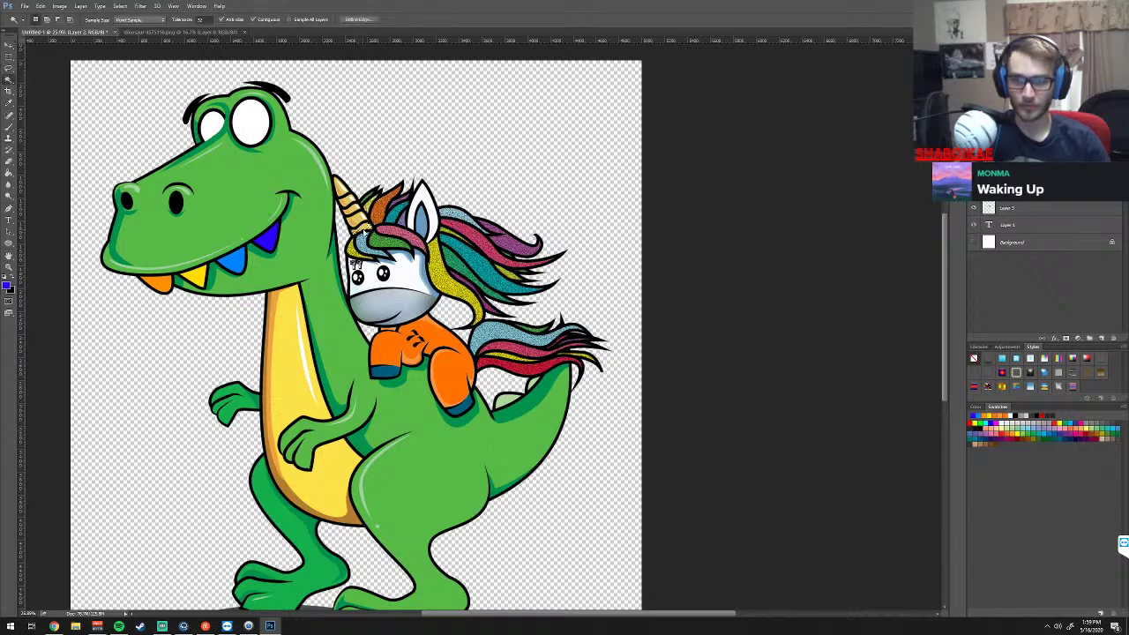
Zoom in close on the unicorn's face
scroll(355, 263, up, 1)
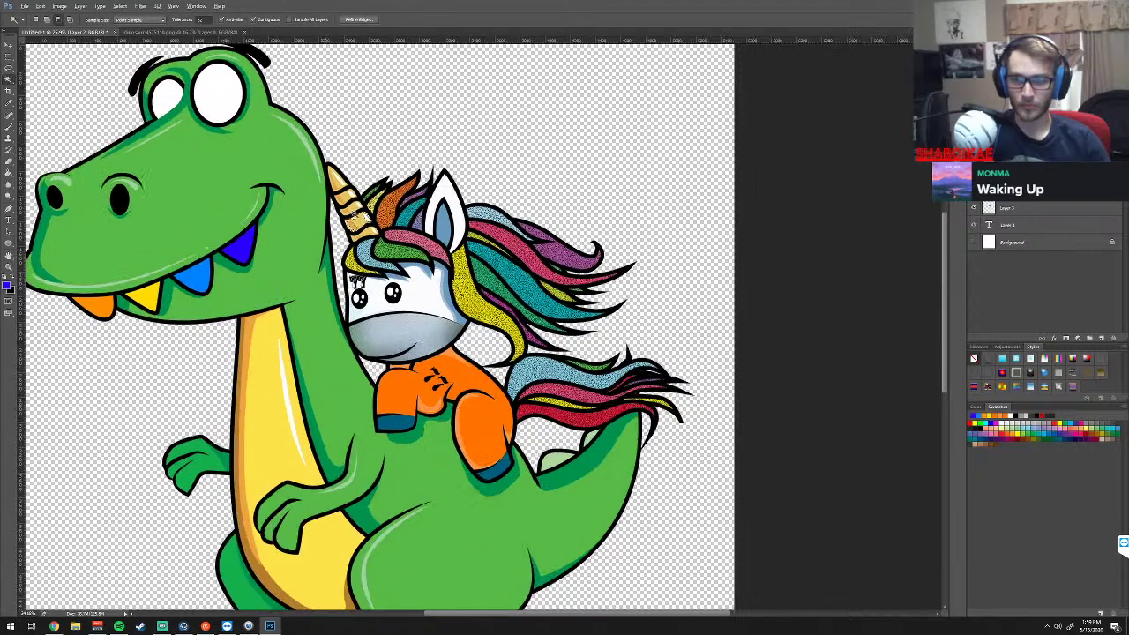
scroll(357, 287, up, 1)
scroll(353, 214, up, 1)
scroll(352, 214, up, 1)
scroll(353, 215, up, 1)
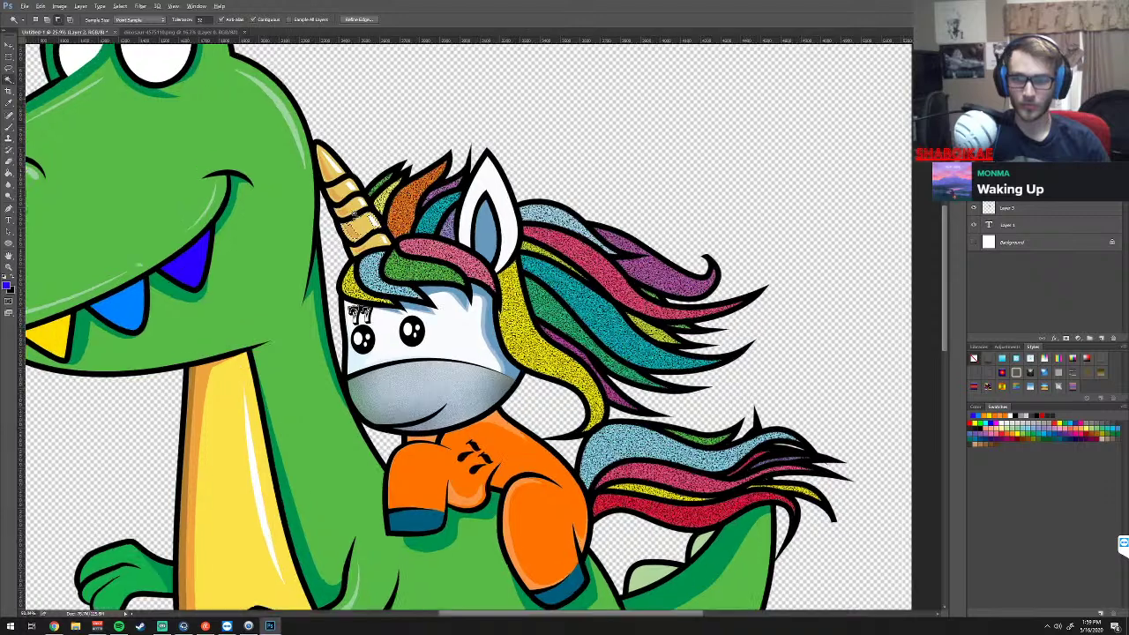
scroll(355, 215, up, 1)
scroll(355, 214, up, 1)
scroll(355, 215, up, 1)
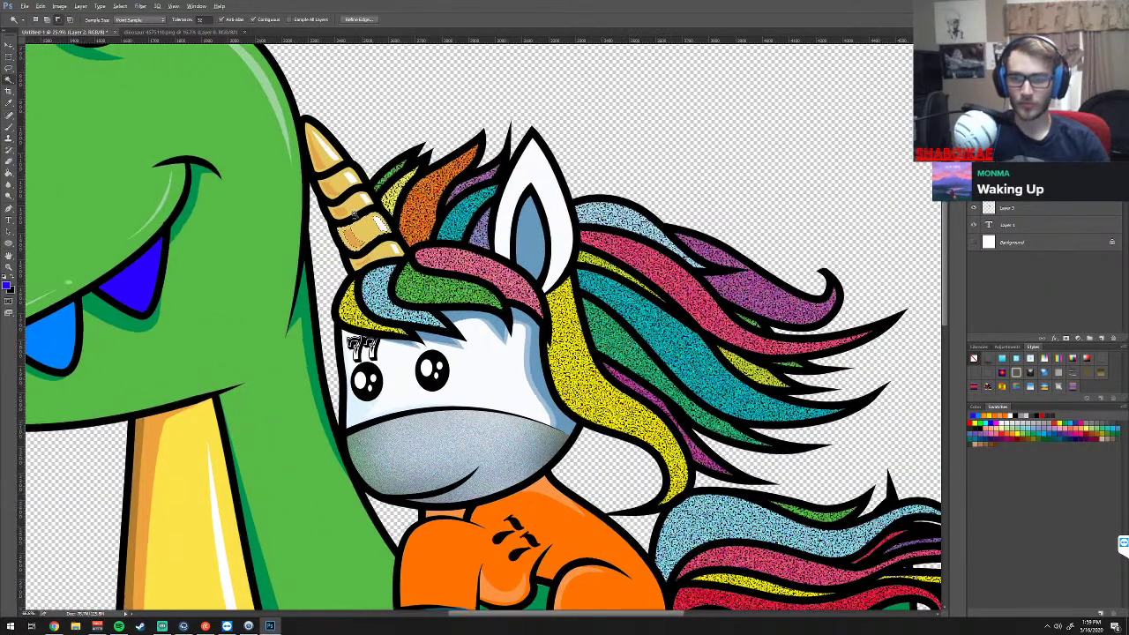
scroll(355, 215, up, 1)
scroll(22, 264, up, 1)
Switch to the Quick Selection Tool, then go to Chrome's Pixabay bullet vector page
scroll(183, 198, up, 1)
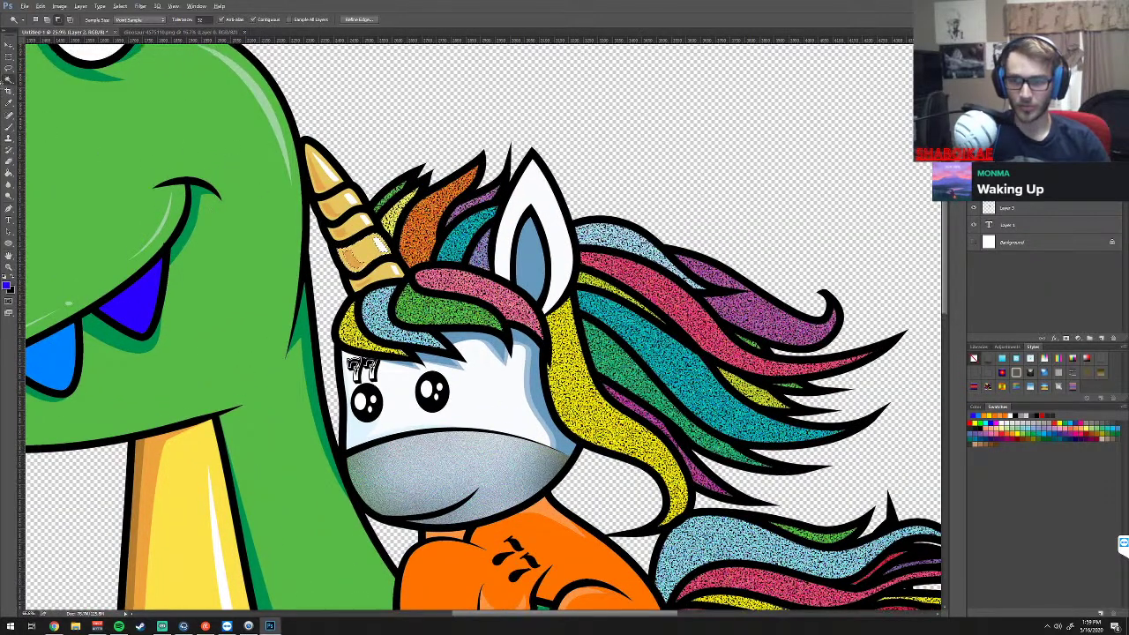
right_click(9, 80)
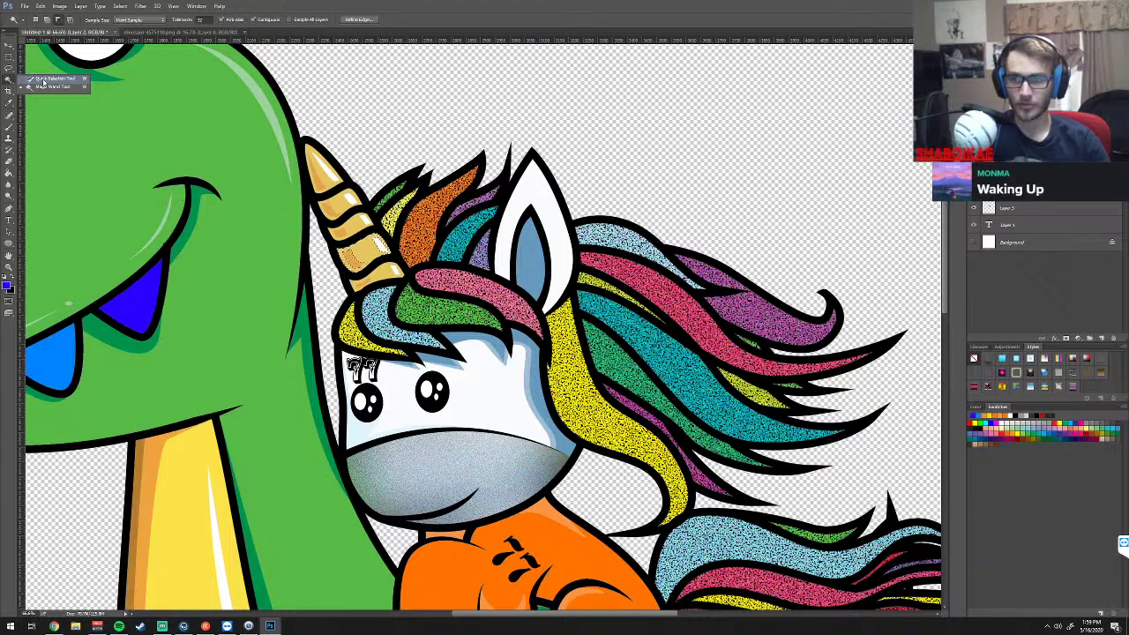
click(44, 78)
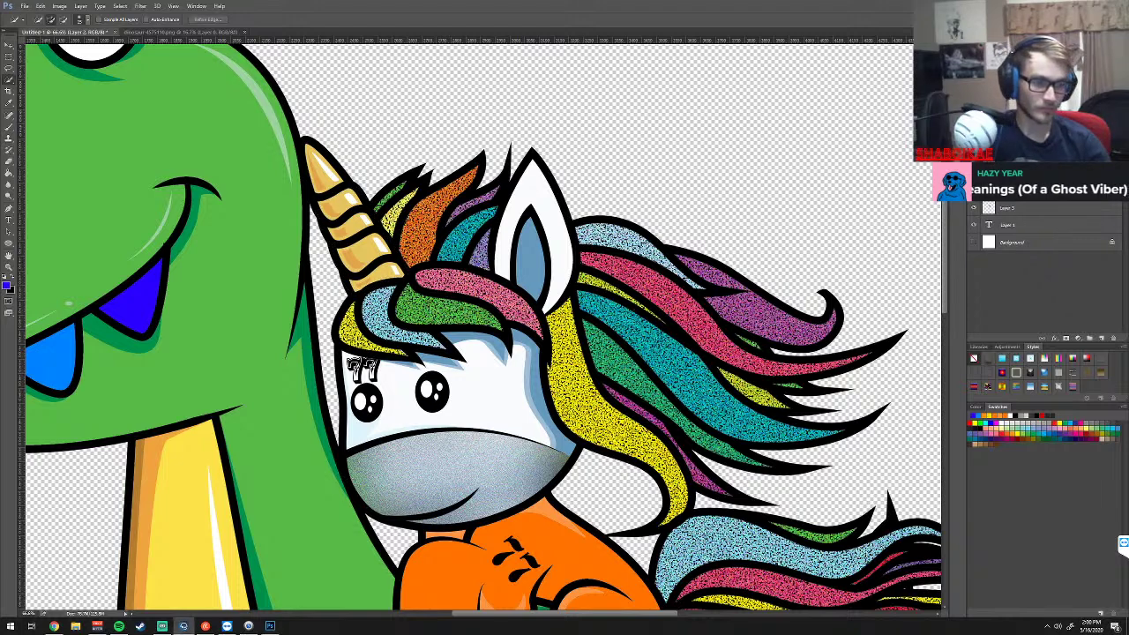
key(alt+Tab)
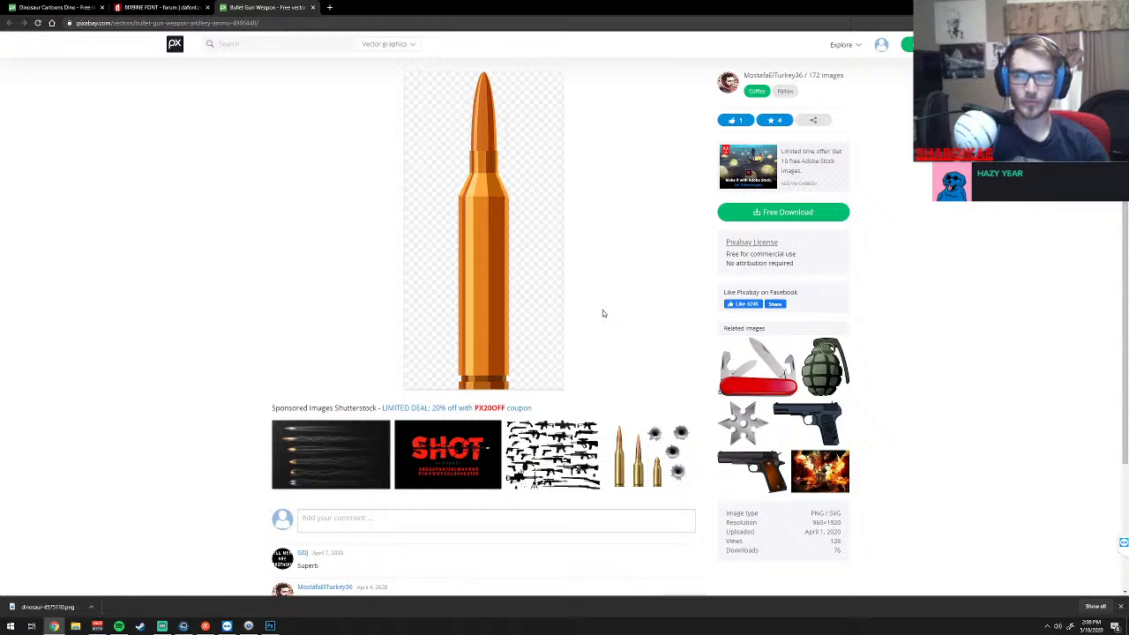
Free-download the orange bullet PNG, save it on the Desktop, and return to Photoshop
click(771, 217)
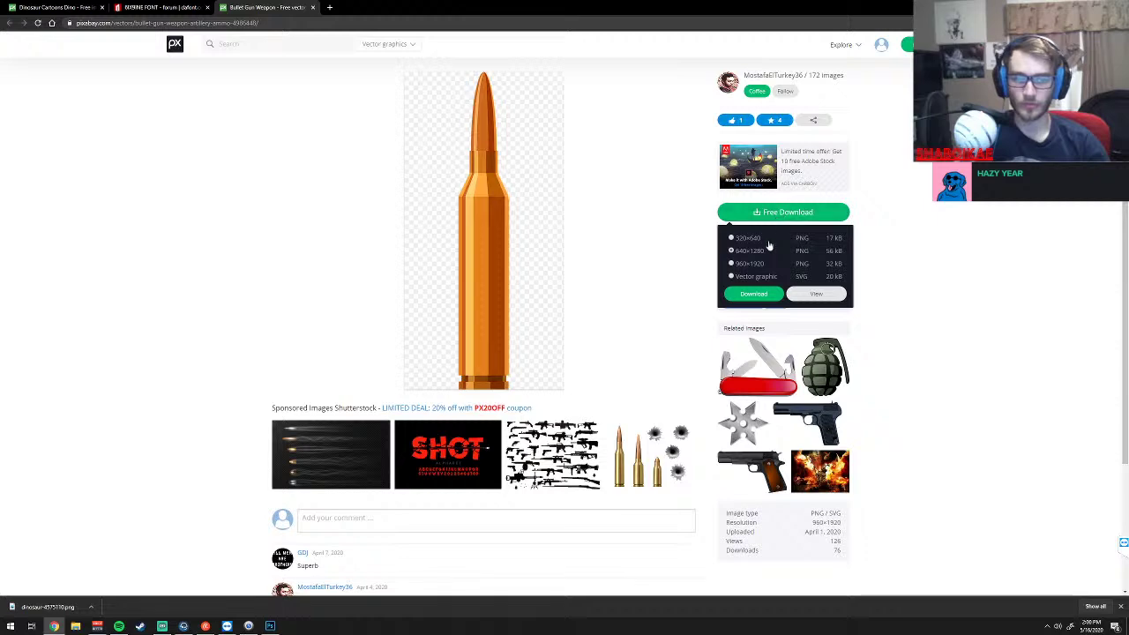
click(754, 296)
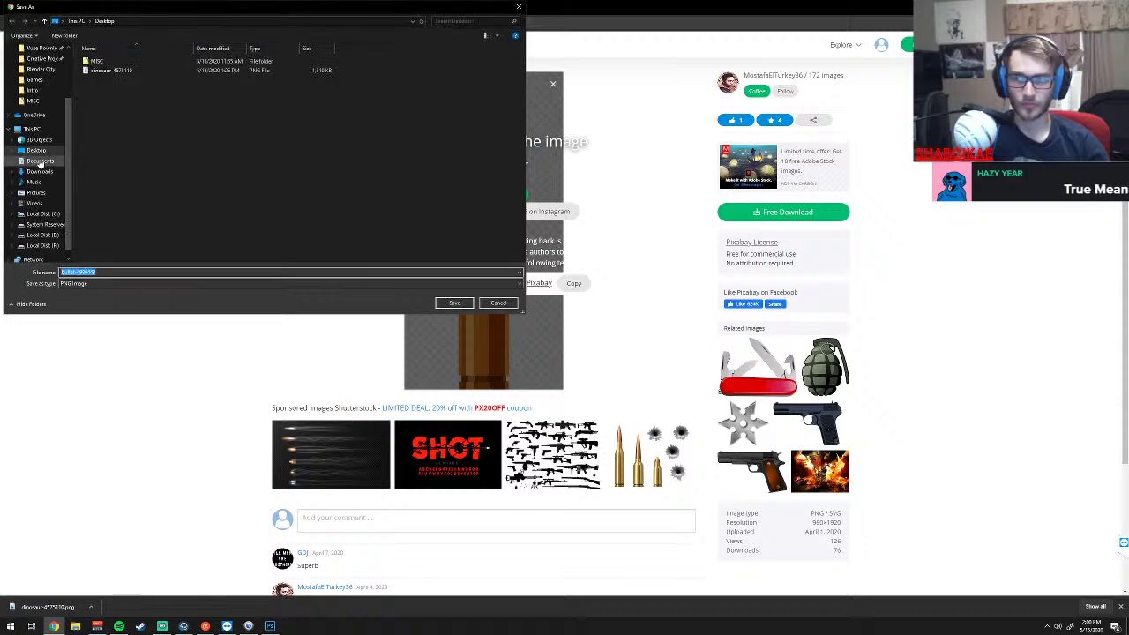
click(454, 303)
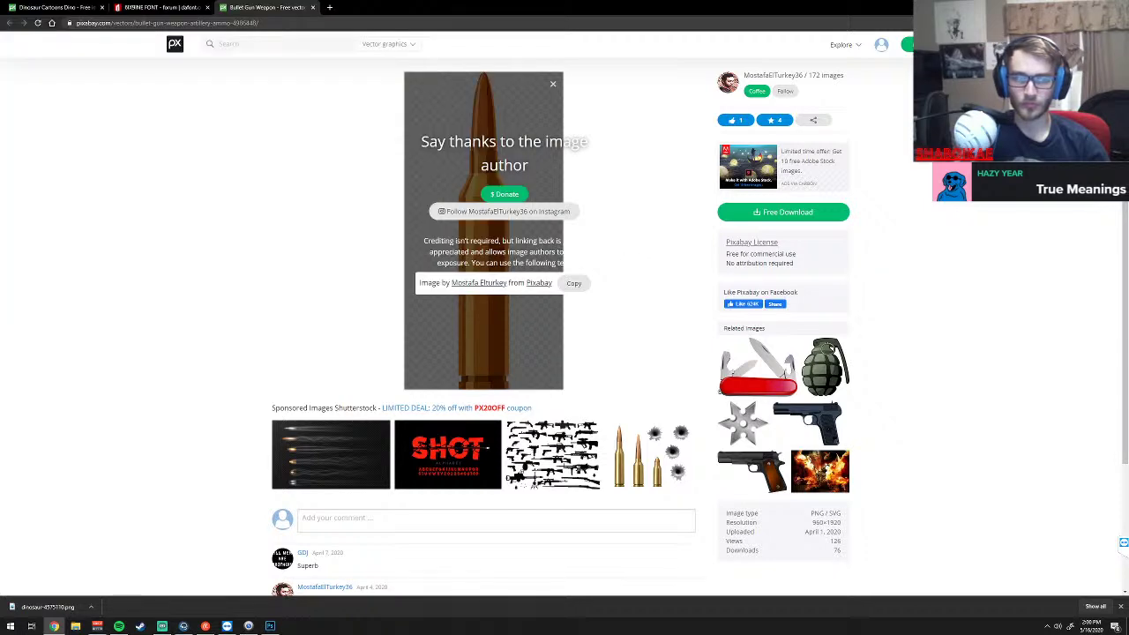
key(alt+Tab)
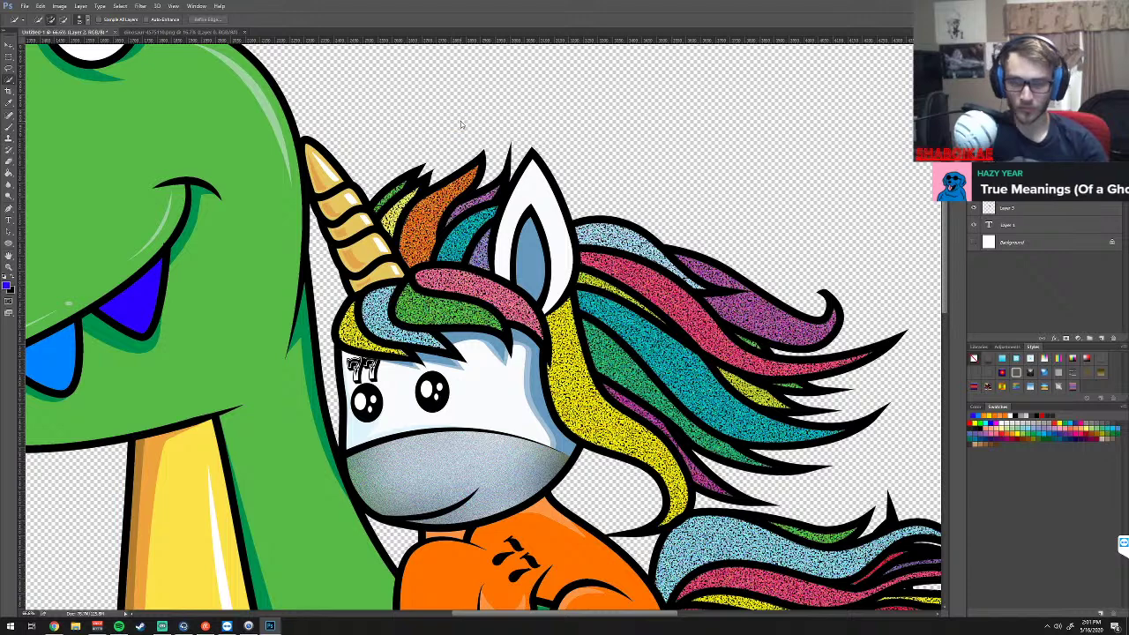
Open the downloaded bullet PNG from the Desktop
key(ctrl+o)
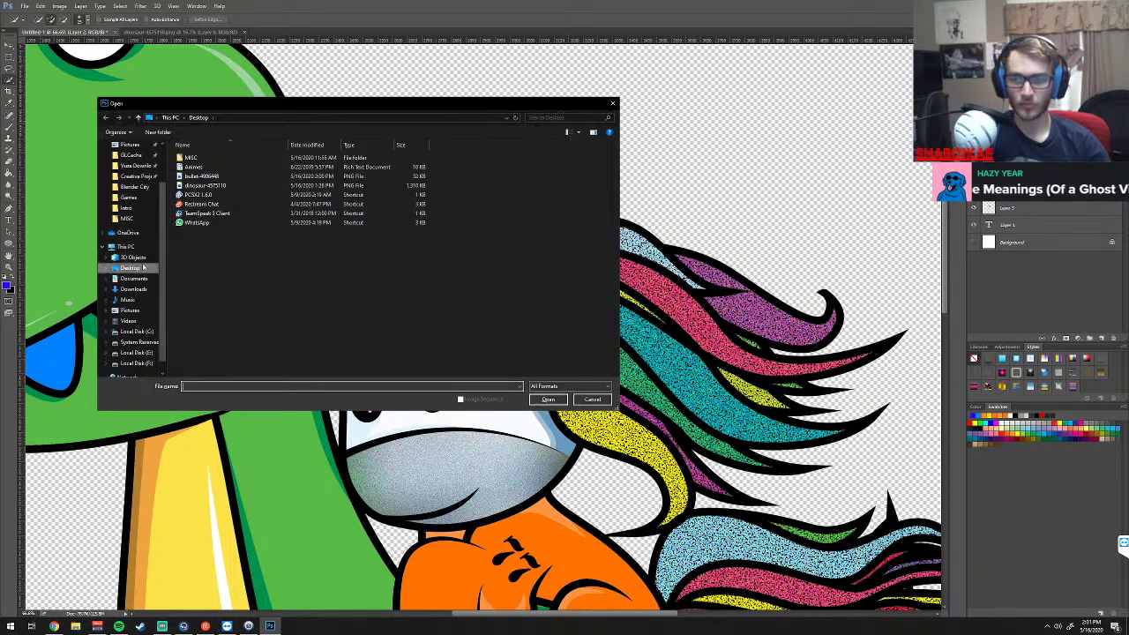
click(211, 185)
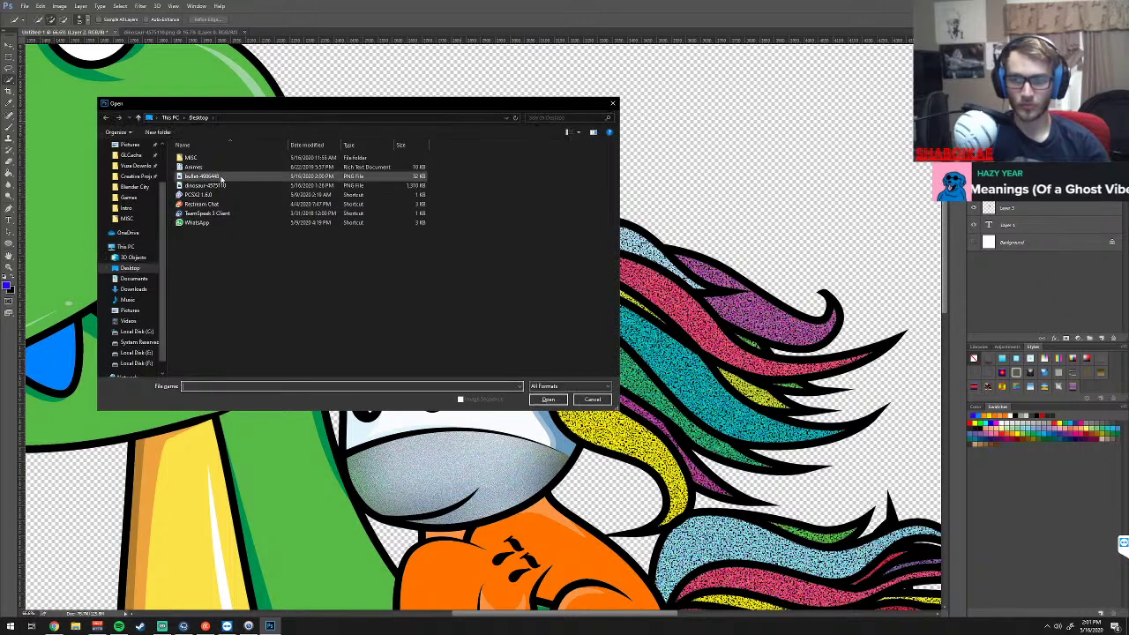
click(547, 399)
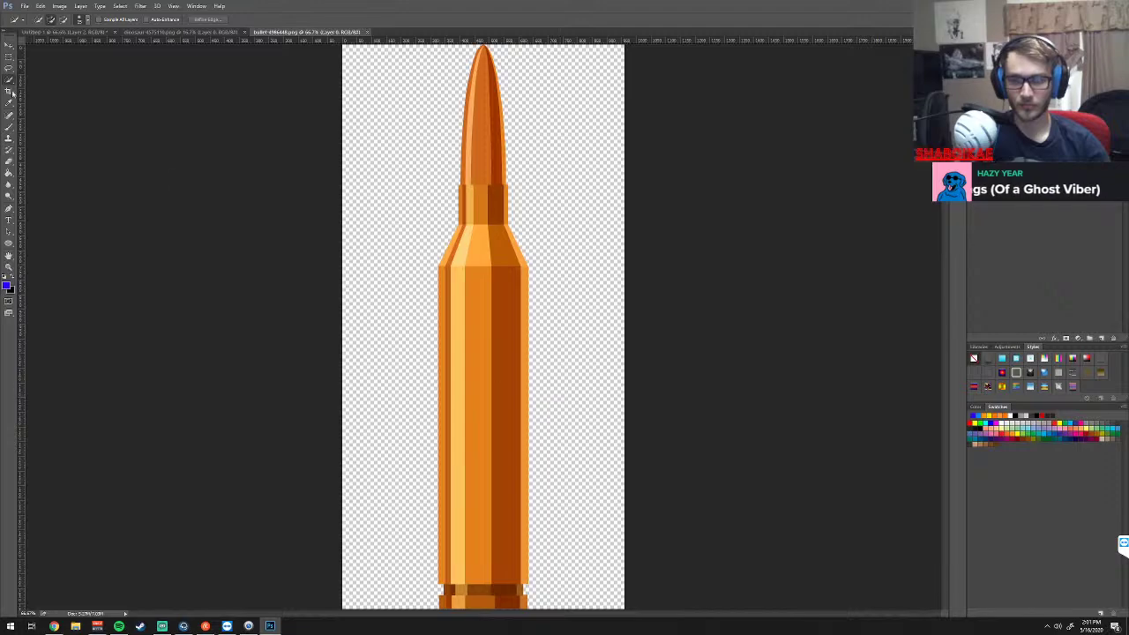
Move the bullet image onto the Untitled-1 canvas as a new layer over the unicorn's face
key(v)
drag(459, 332, 124, 36)
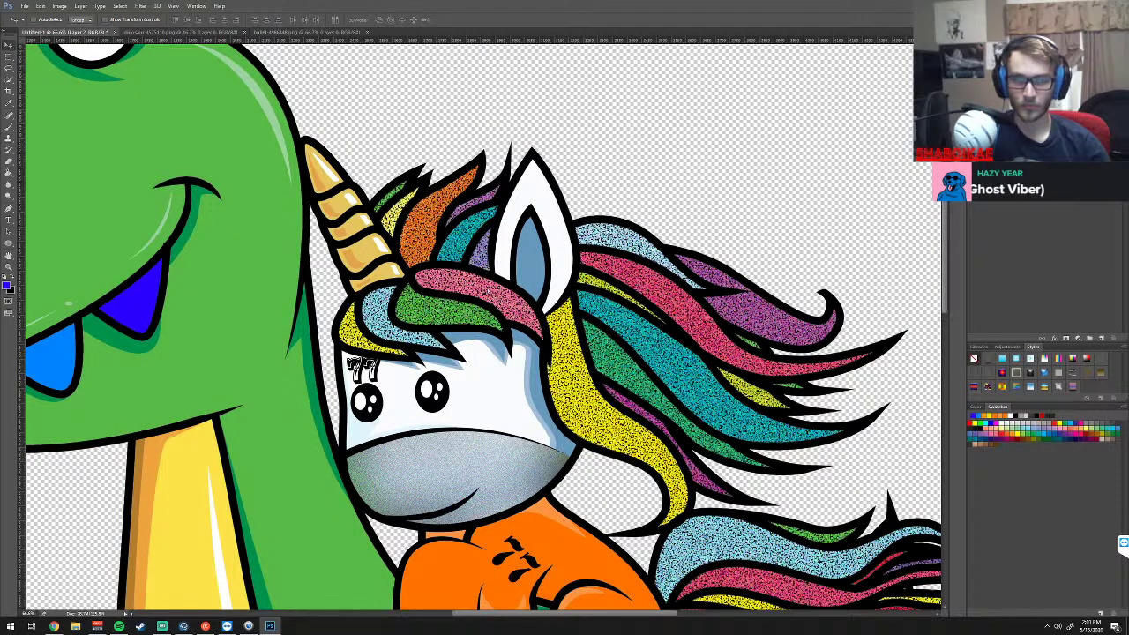
drag(70, 33, 487, 291)
scroll(516, 330, down, 1)
scroll(516, 330, down, 1)
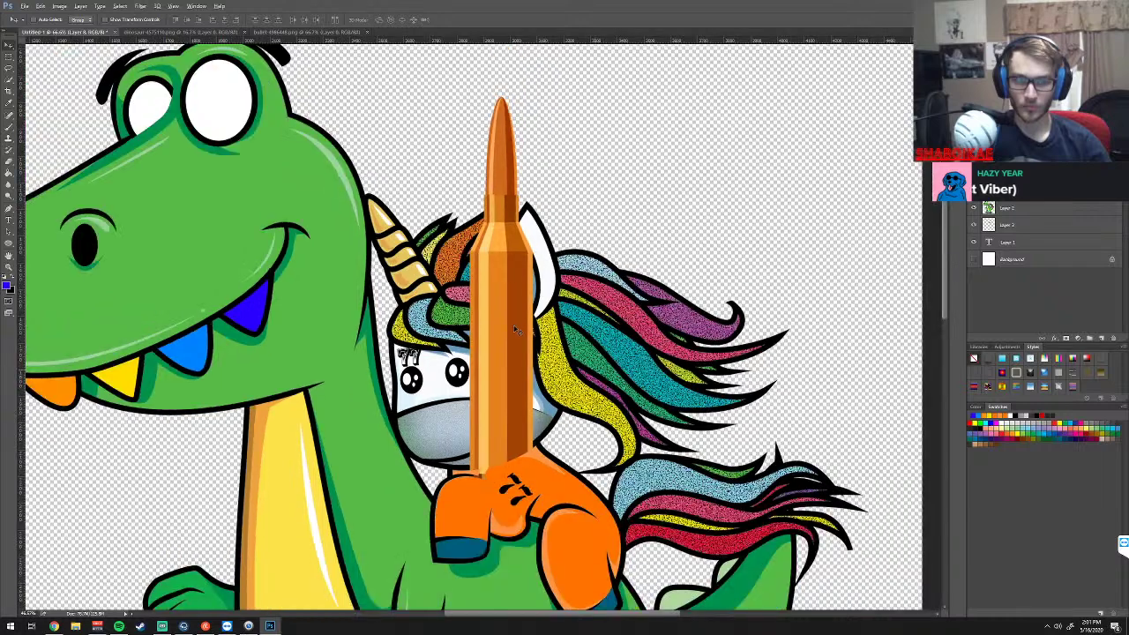
scroll(516, 330, down, 1)
scroll(516, 330, down, 1)
scroll(516, 330, down, 1)
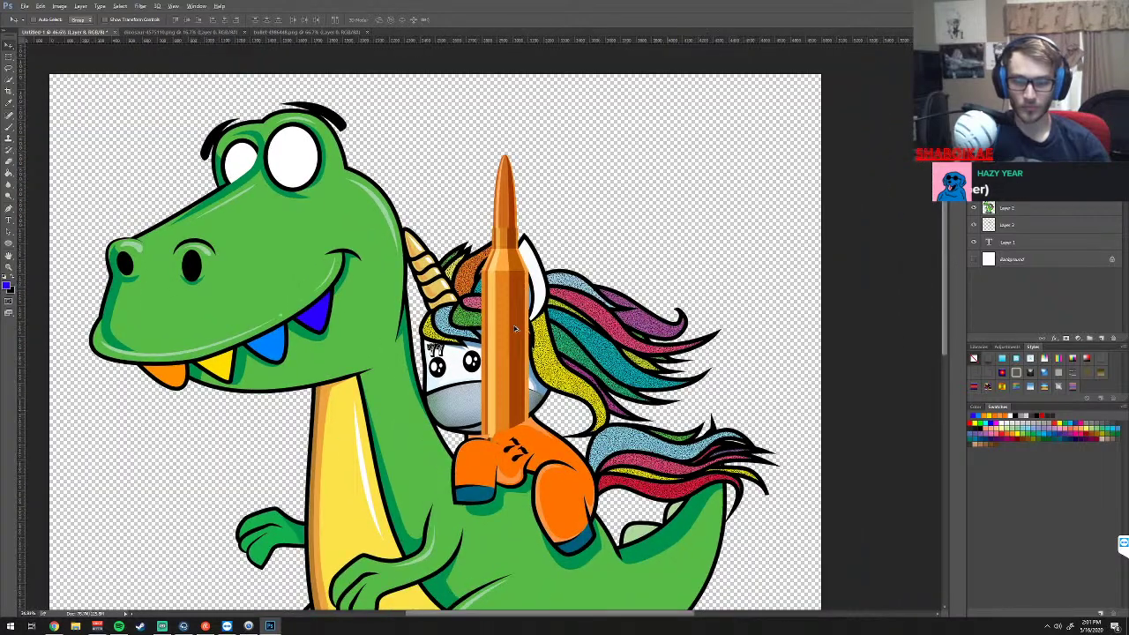
scroll(530, 329, down, 1)
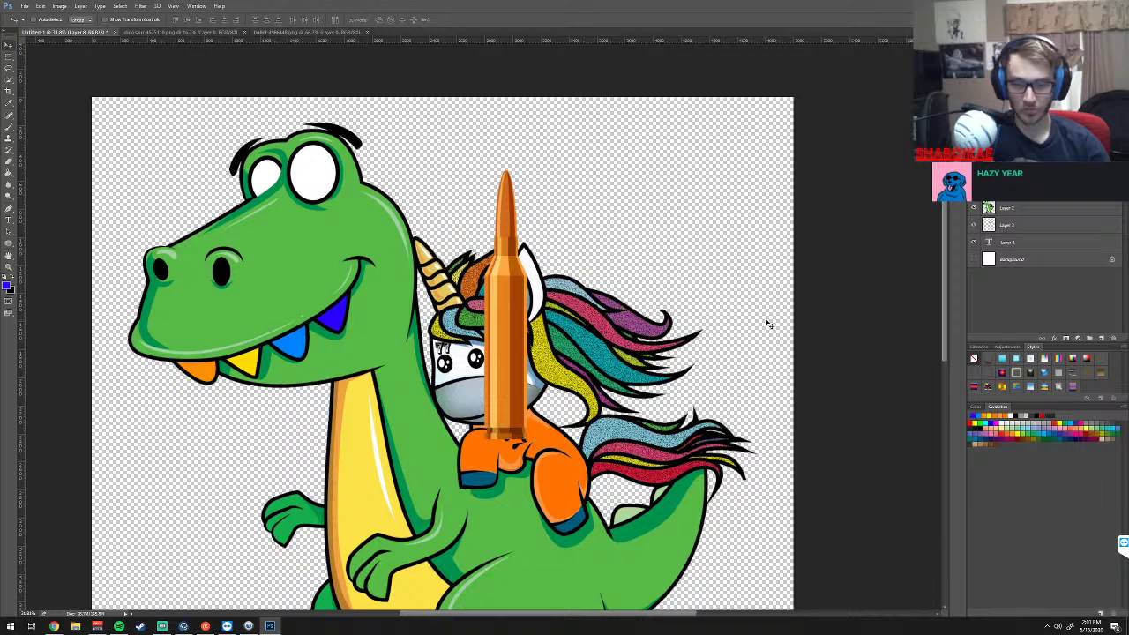
Scale the bullet shorter and narrower, tilt it counter-clockwise to lean up-left, and commit
key(ctrl+t)
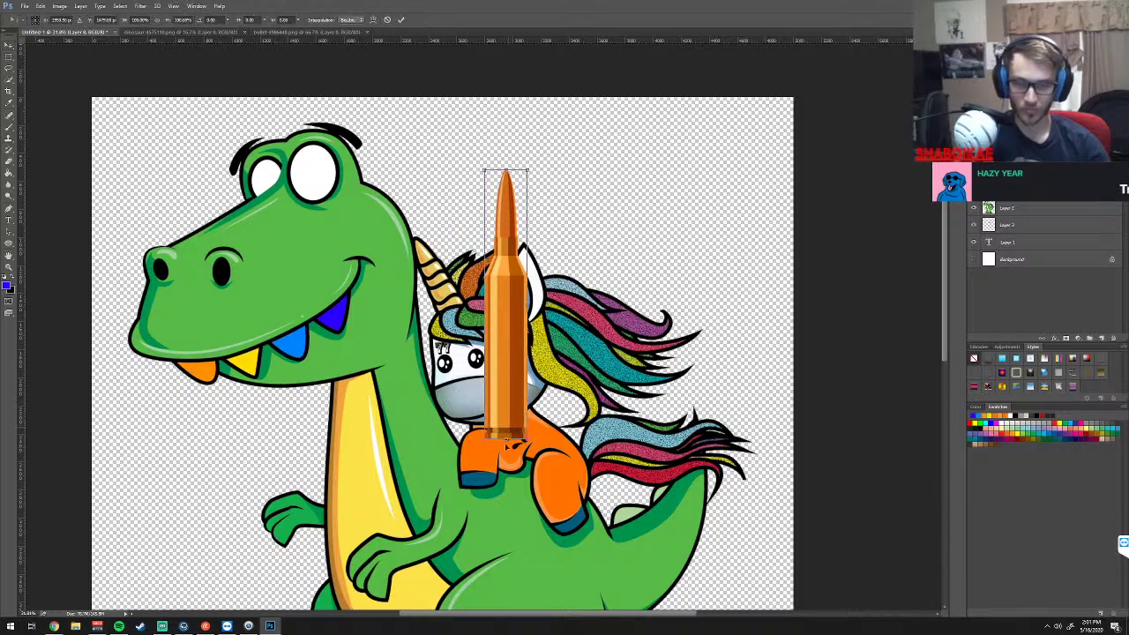
drag(505, 438, 507, 305)
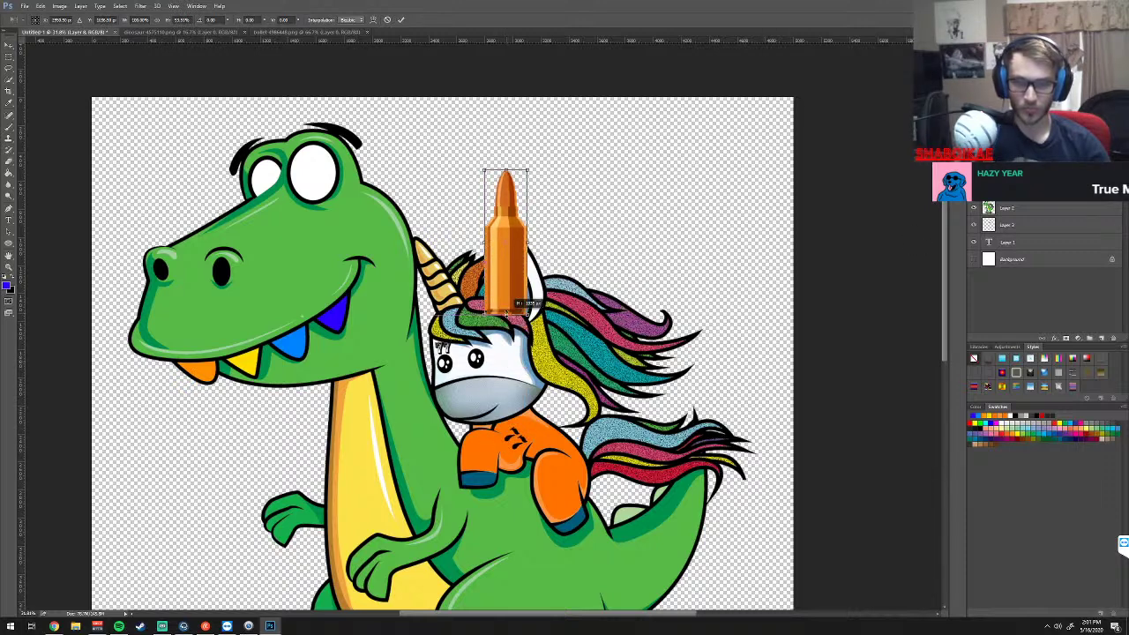
drag(528, 240, 517, 240)
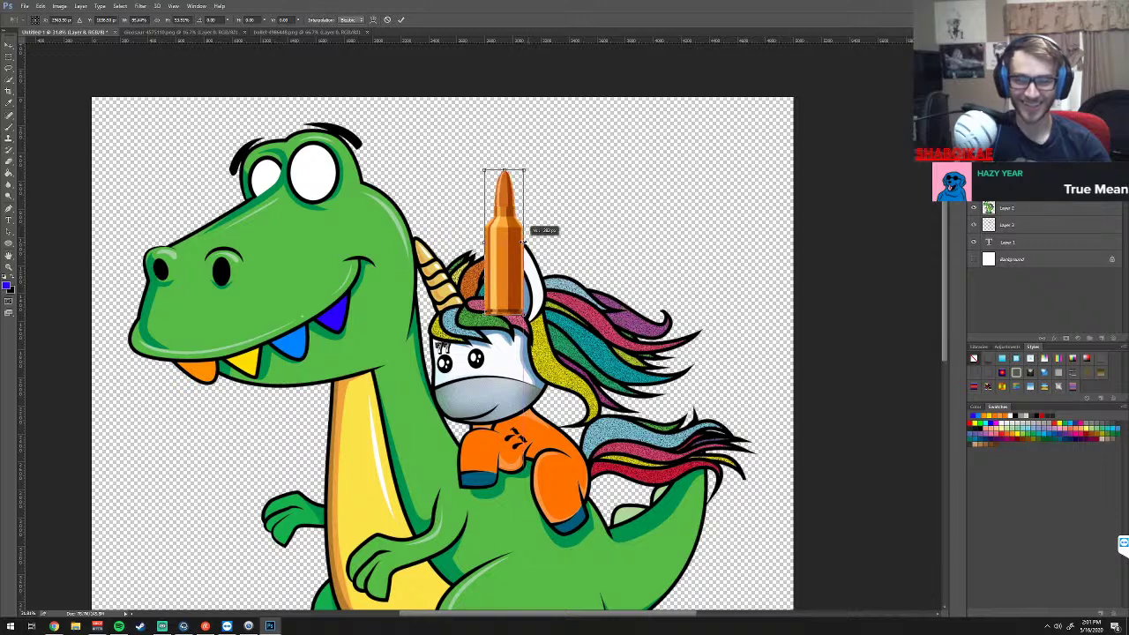
mouse_move(530, 319)
mouse_down()
mouse_move(528, 278)
mouse_move(454, 293)
mouse_up()
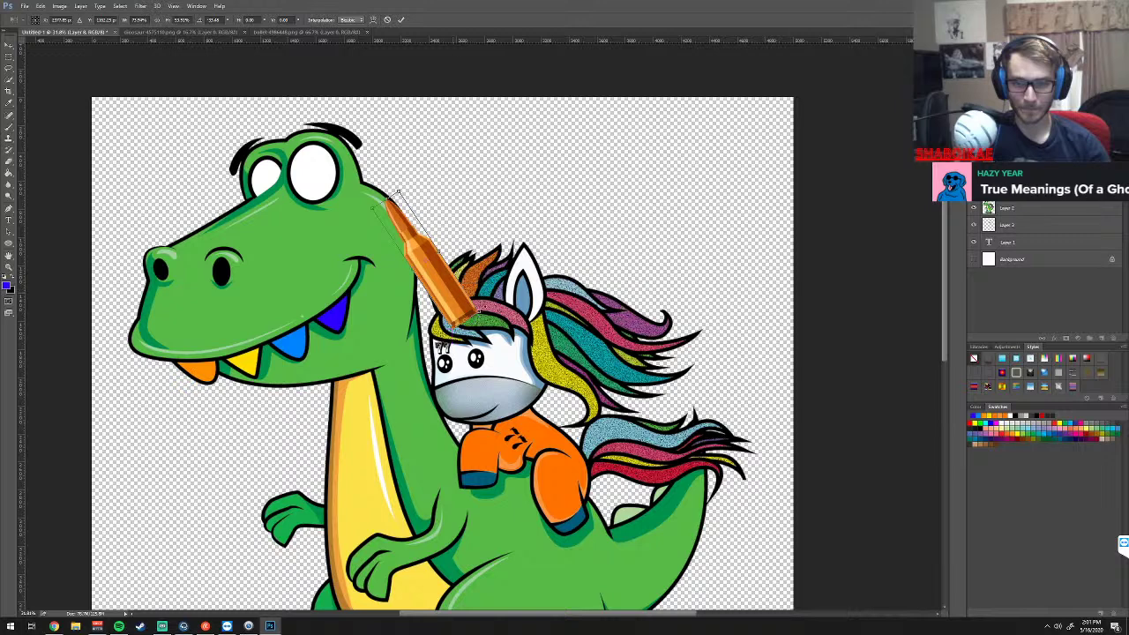
mouse_move(477, 326)
mouse_down()
mouse_move(463, 328)
mouse_move(458, 291)
mouse_up()
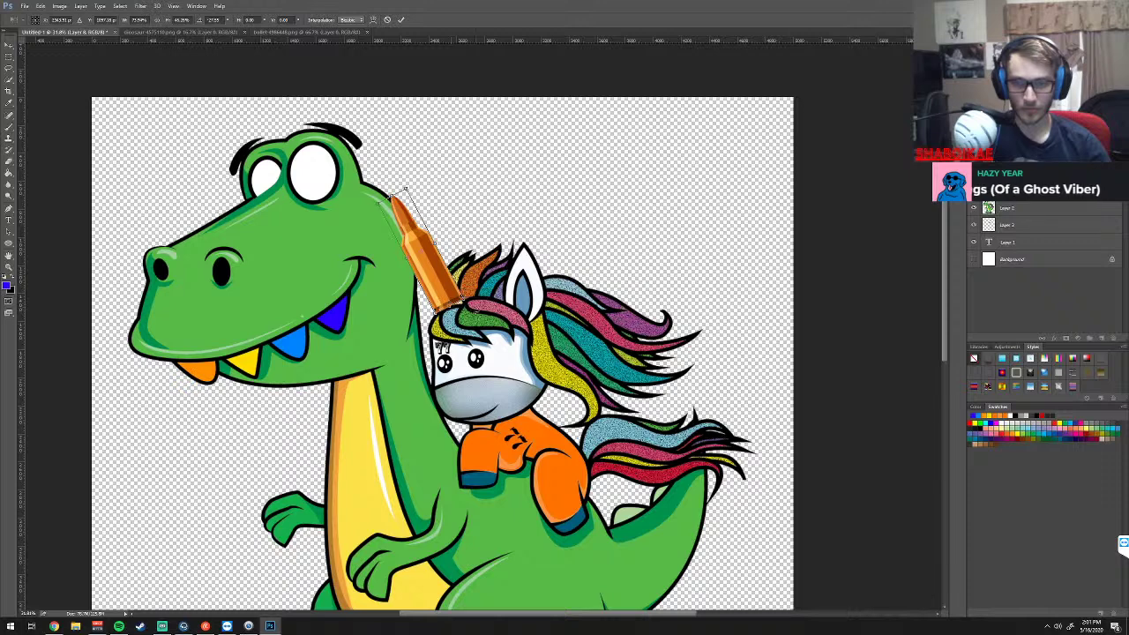
mouse_move(457, 292)
mouse_down()
mouse_move(476, 302)
mouse_move(458, 277)
mouse_up()
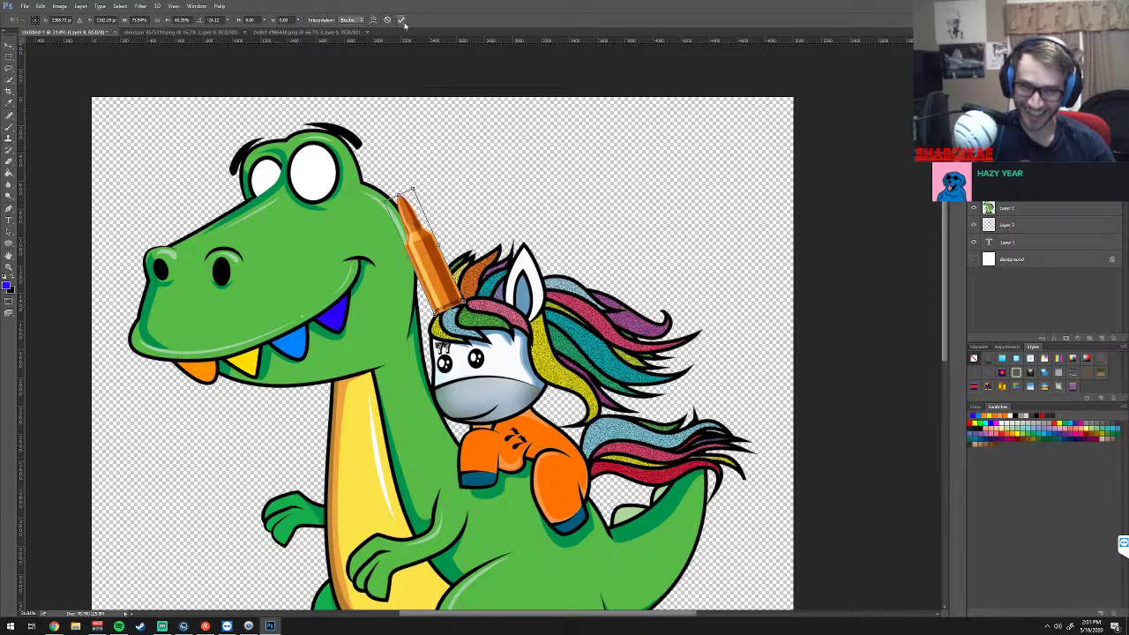
click(401, 19)
scroll(520, 282, down, 1)
Add an outside Stroke layer style coloured black (000000) to the bullet layer
scroll(517, 284, down, 1)
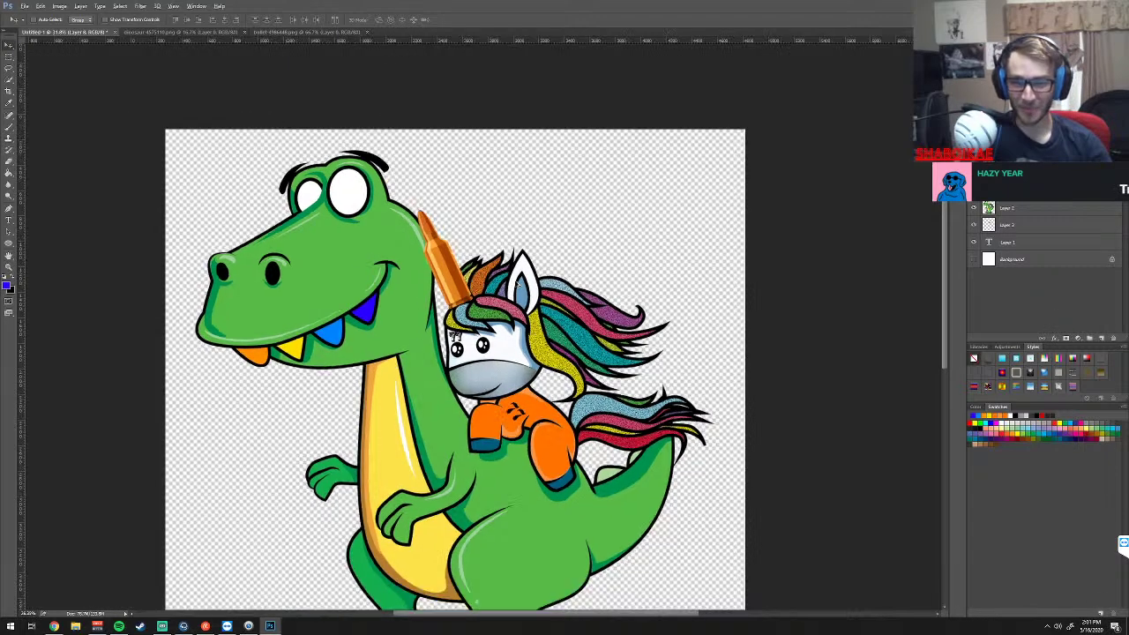
scroll(517, 284, down, 1)
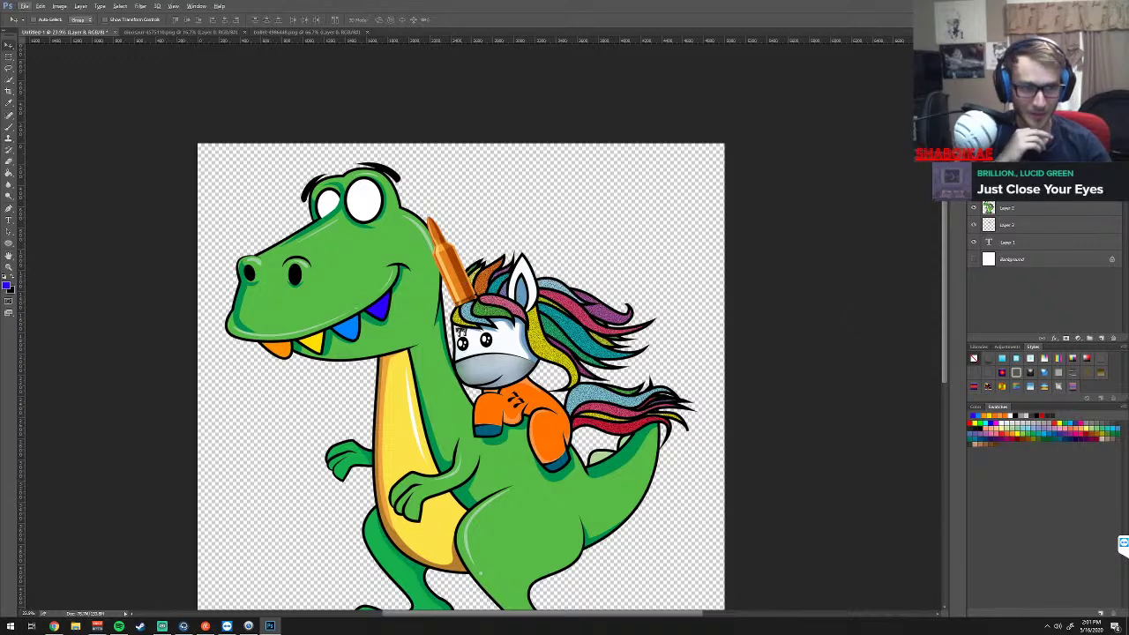
click(1055, 338)
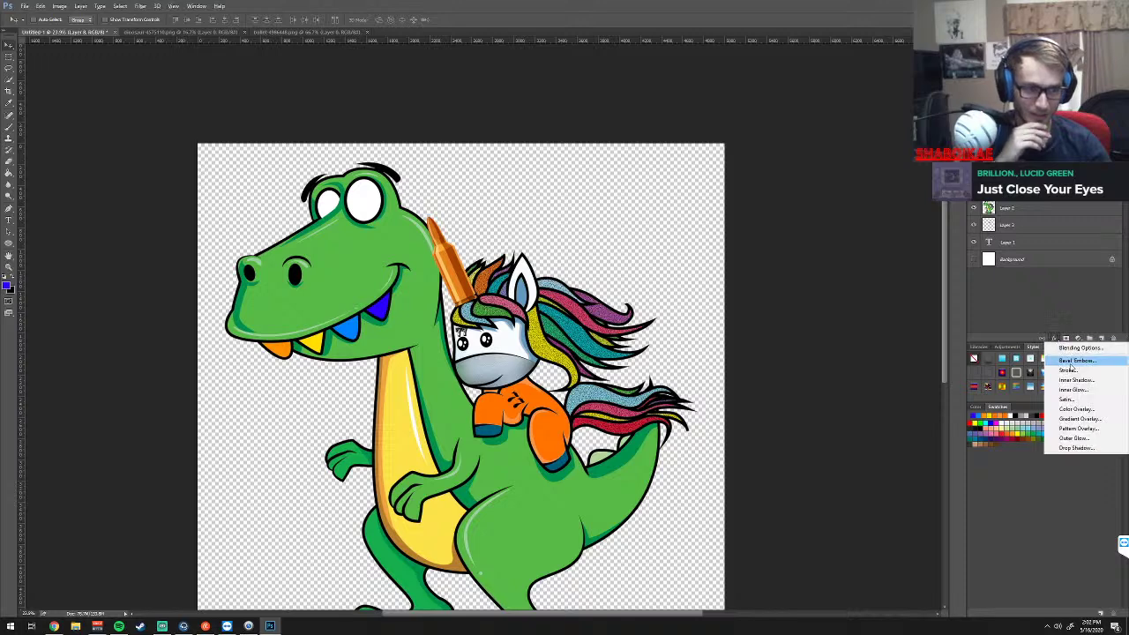
click(1075, 374)
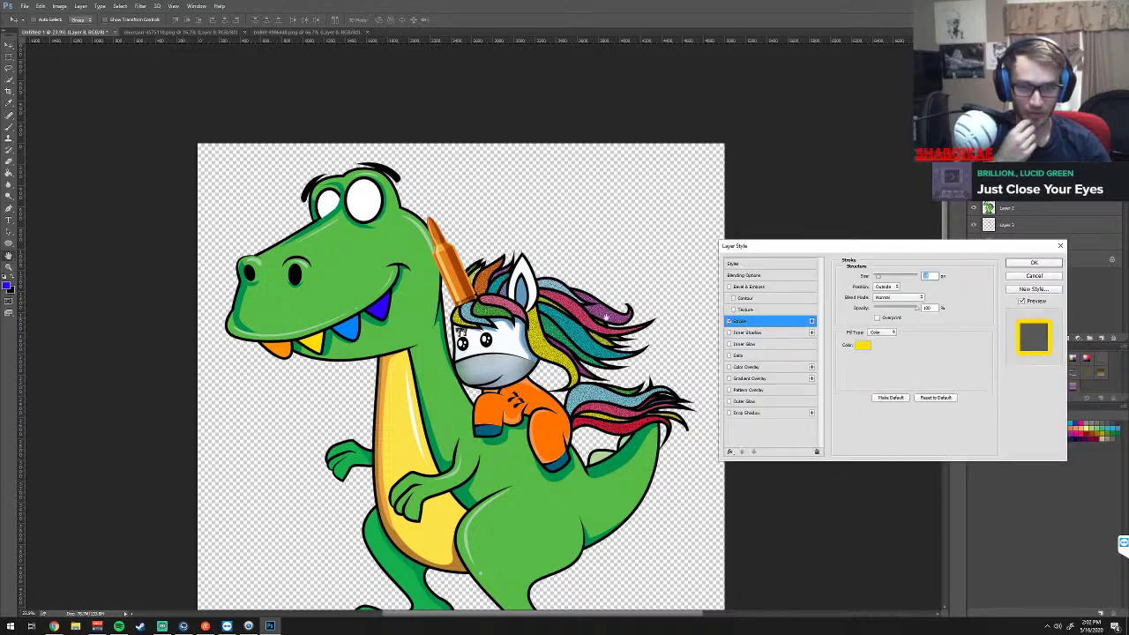
click(864, 346)
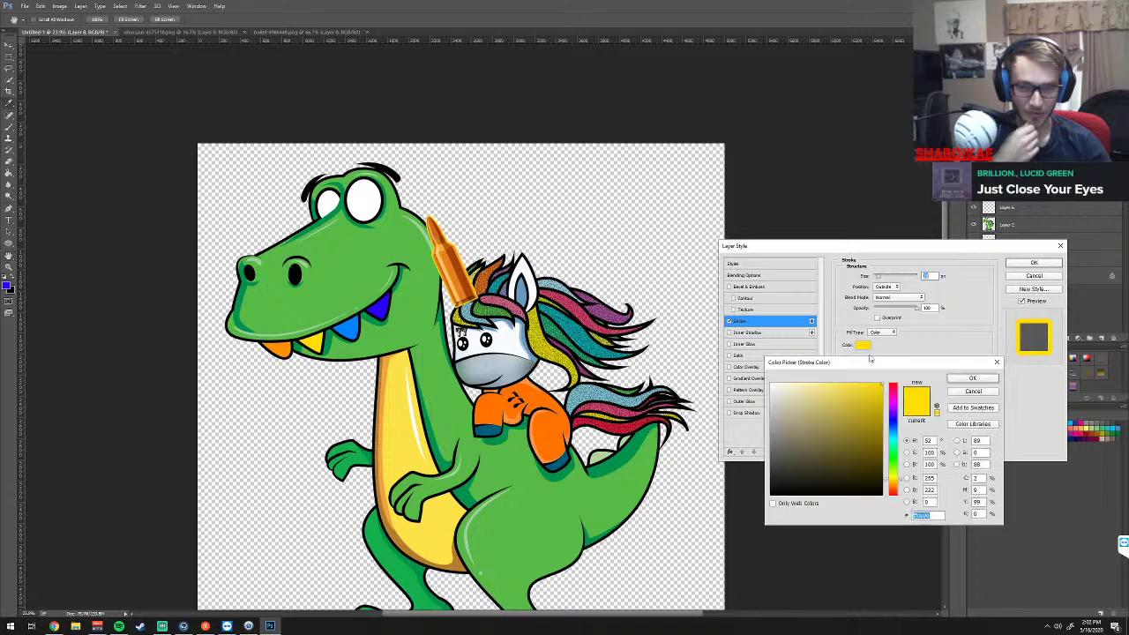
text(000000)
click(974, 379)
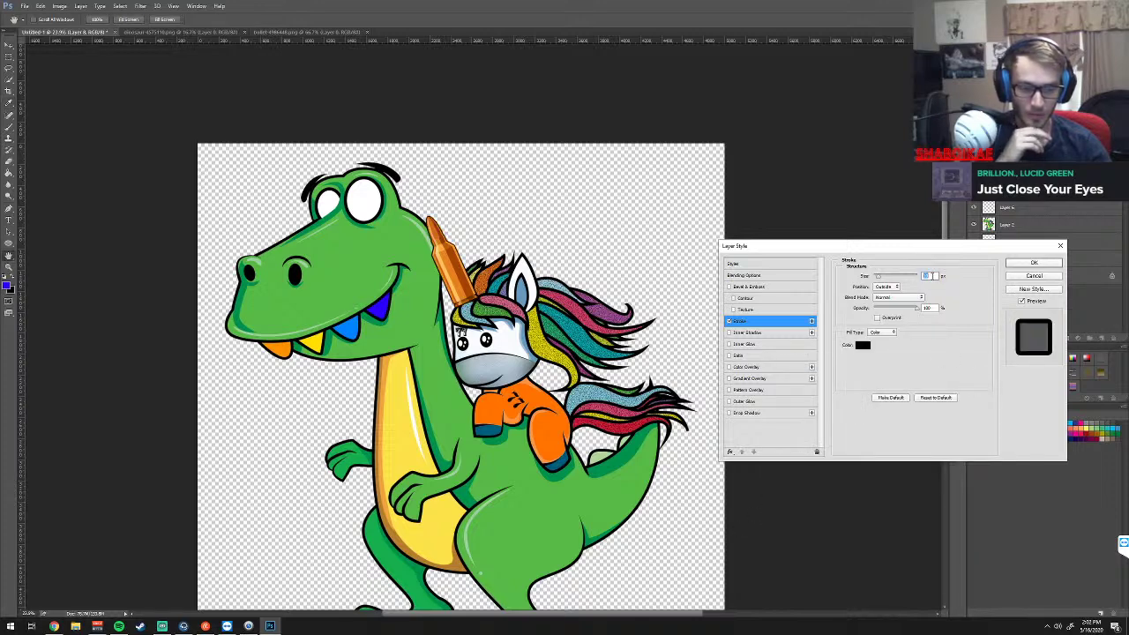
Apply the stroke style and zoom in on the dinosaur and unicorn
key(Return)
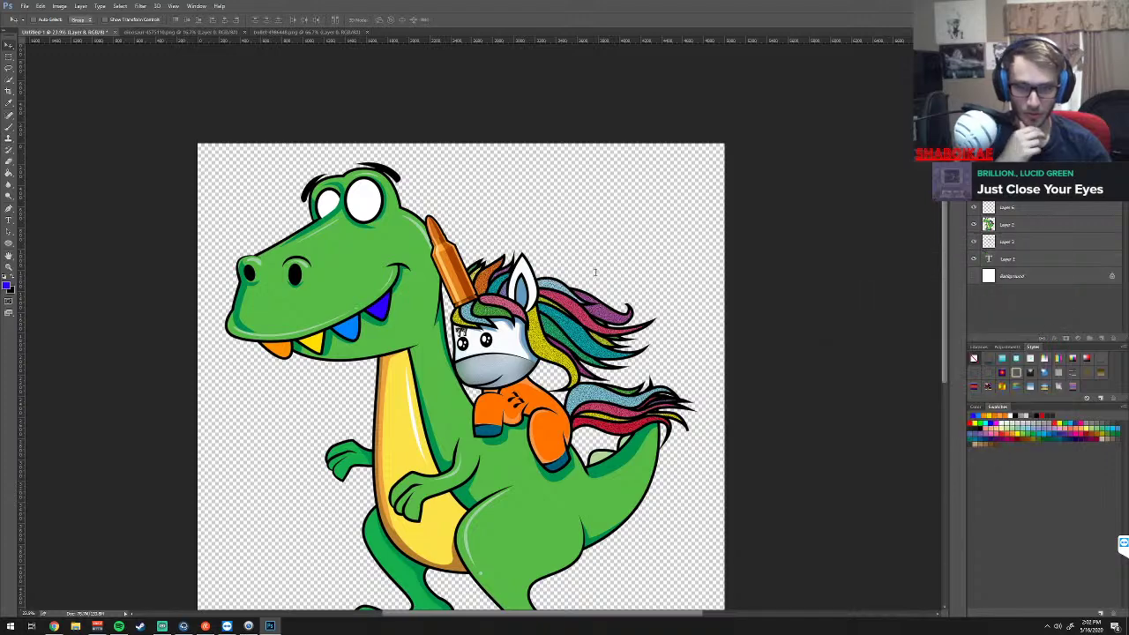
scroll(461, 376, up, 3)
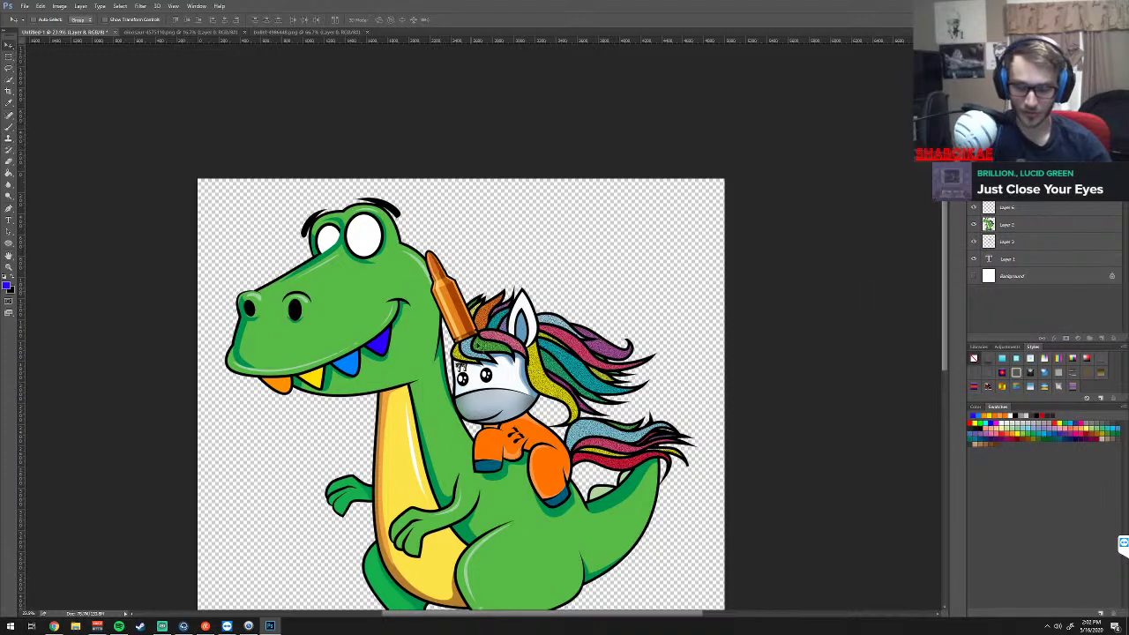
key(ctrl+plus)
scroll(477, 344, up, 1)
scroll(476, 343, up, 1)
scroll(476, 344, up, 1)
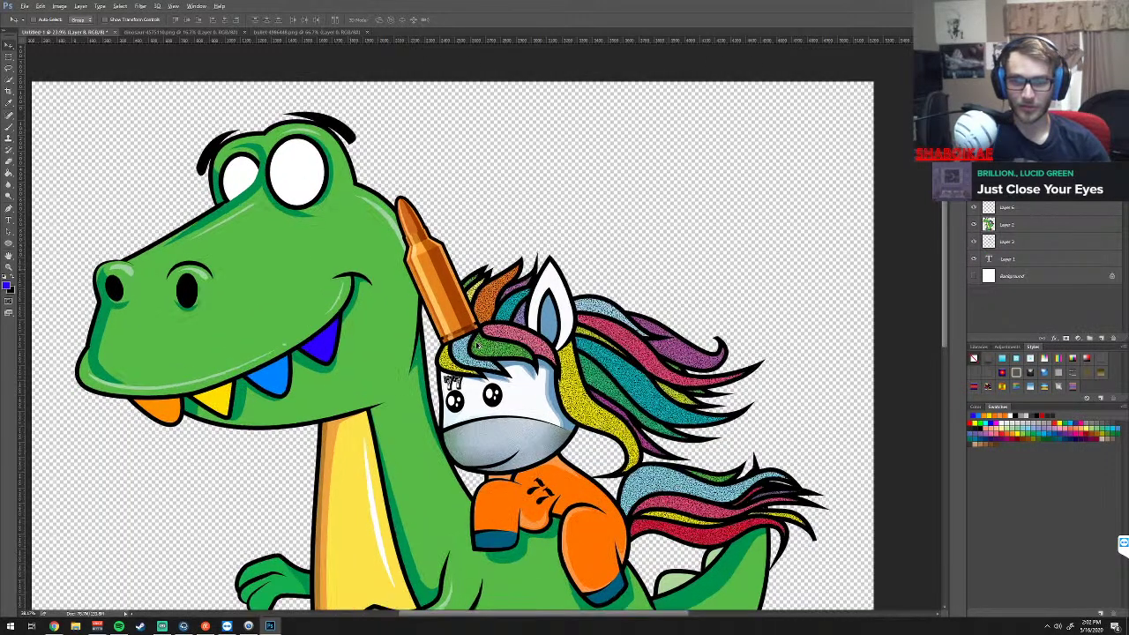
scroll(477, 343, up, 1)
scroll(450, 316, up, 1)
scroll(450, 316, up, 1)
scroll(450, 316, up, 1)
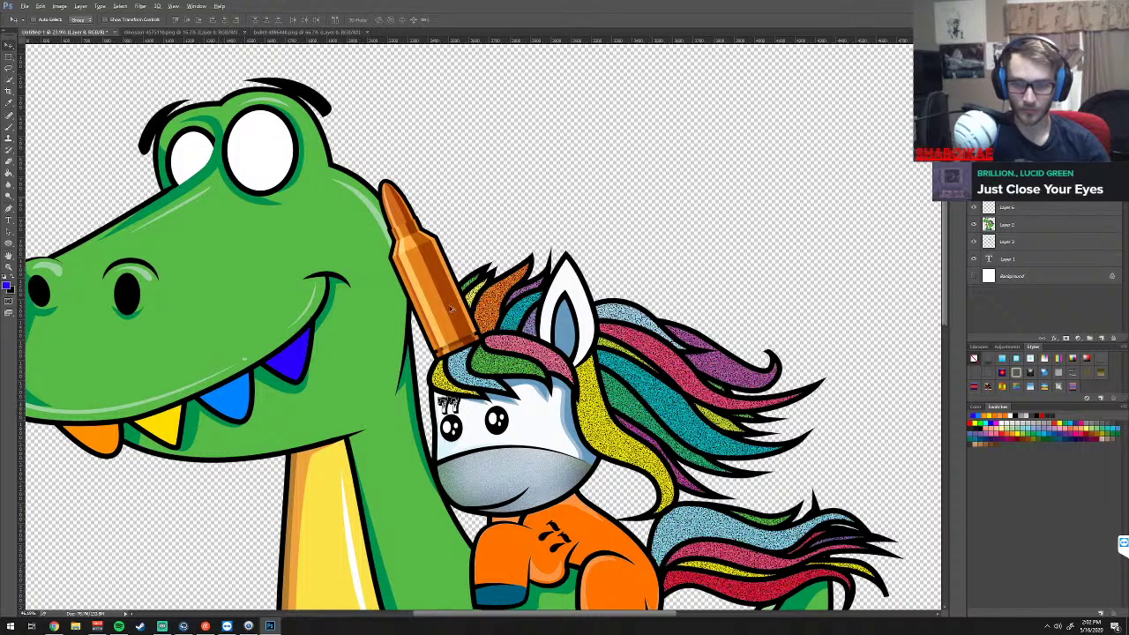
scroll(450, 315, up, 1)
scroll(450, 316, up, 1)
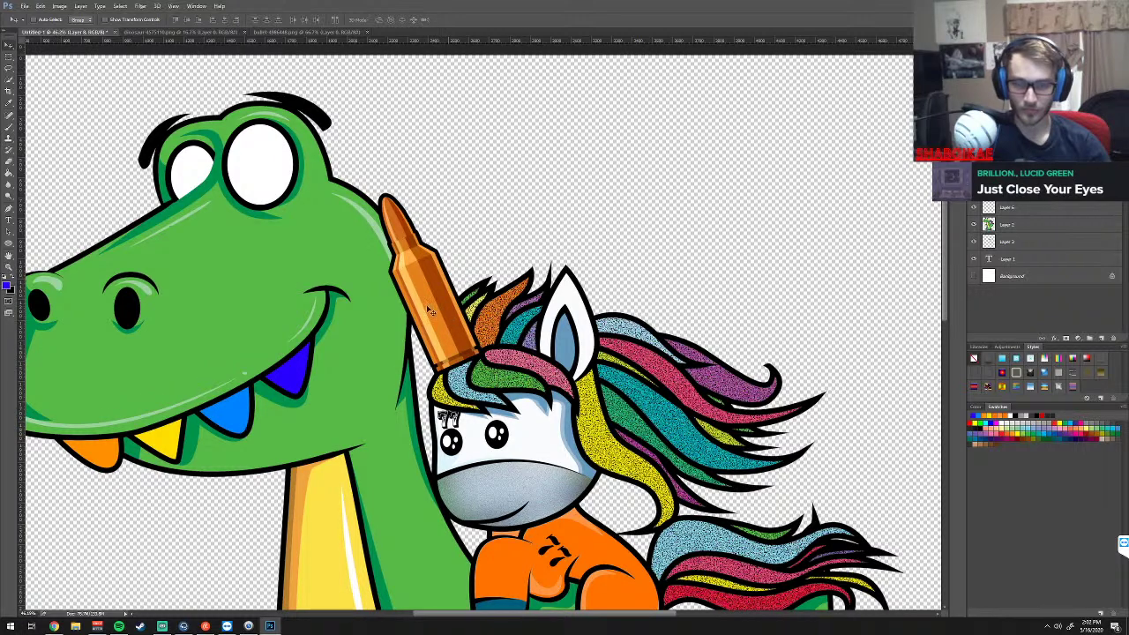
Rotate, slightly shrink and move the bullet horn onto the unicorn's forelock, then commit
key(ctrl+t)
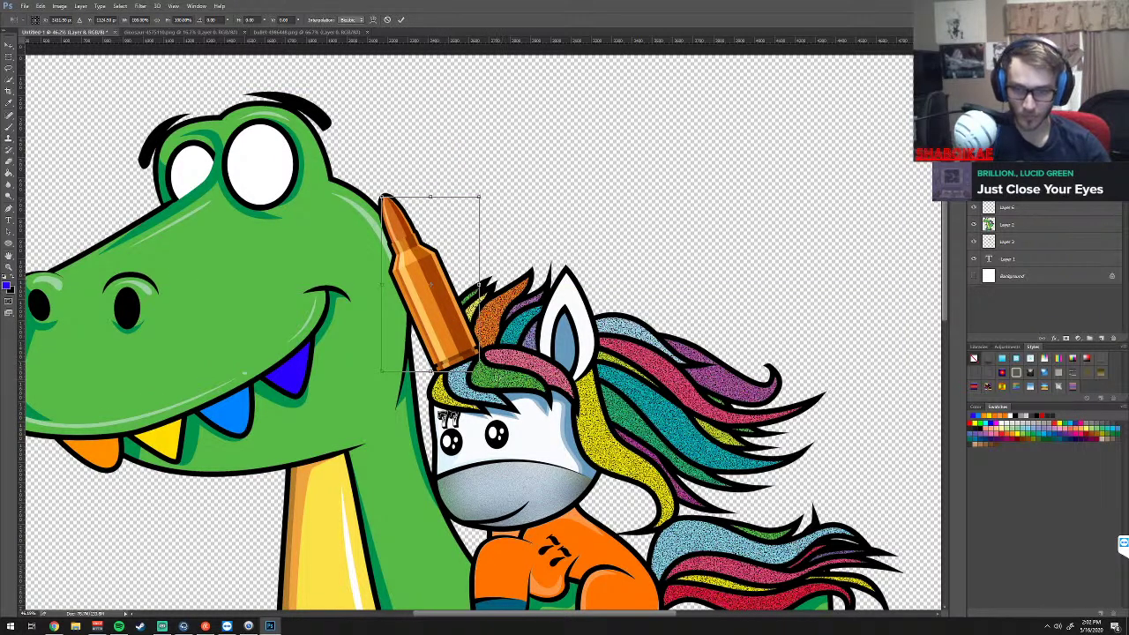
drag(504, 364, 516, 351)
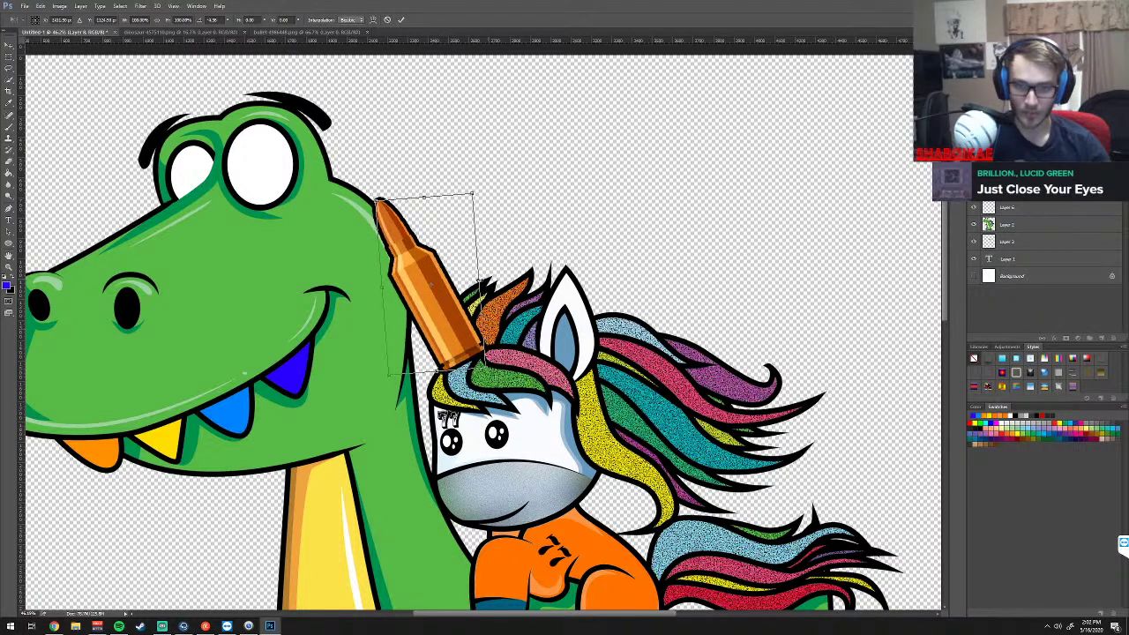
drag(473, 195, 469, 198)
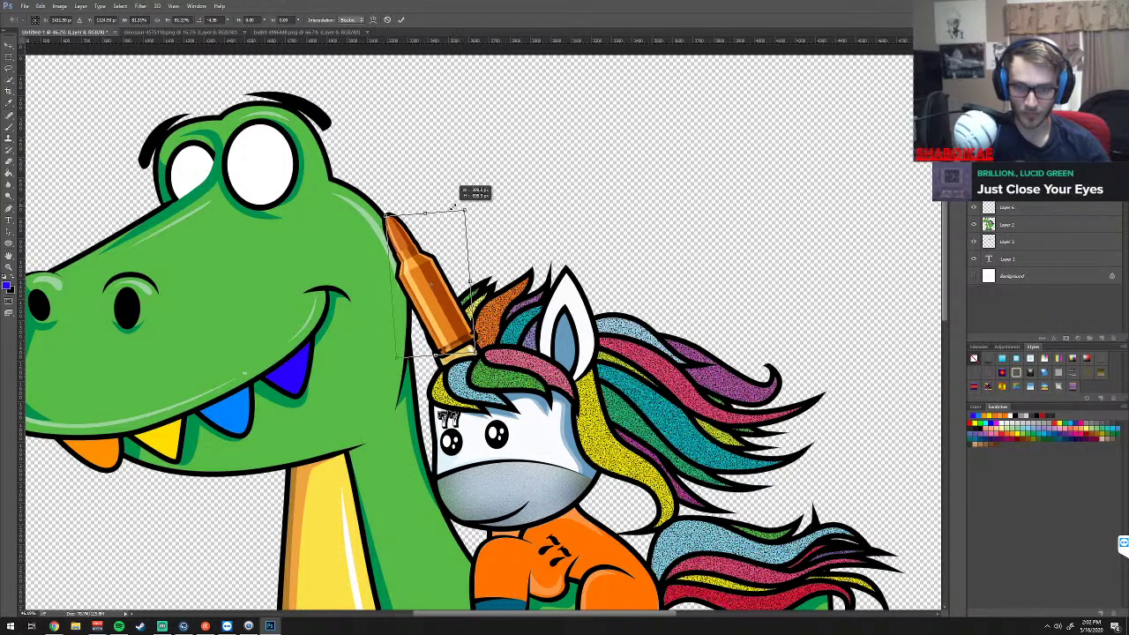
drag(456, 205, 454, 208)
drag(446, 309, 448, 323)
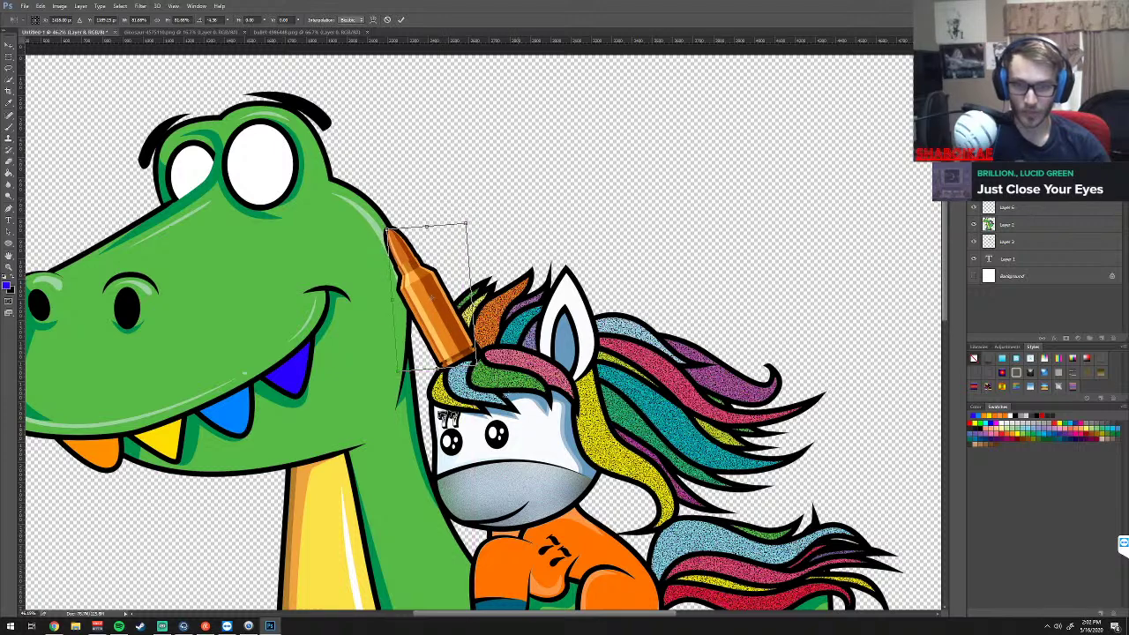
drag(505, 391, 499, 385)
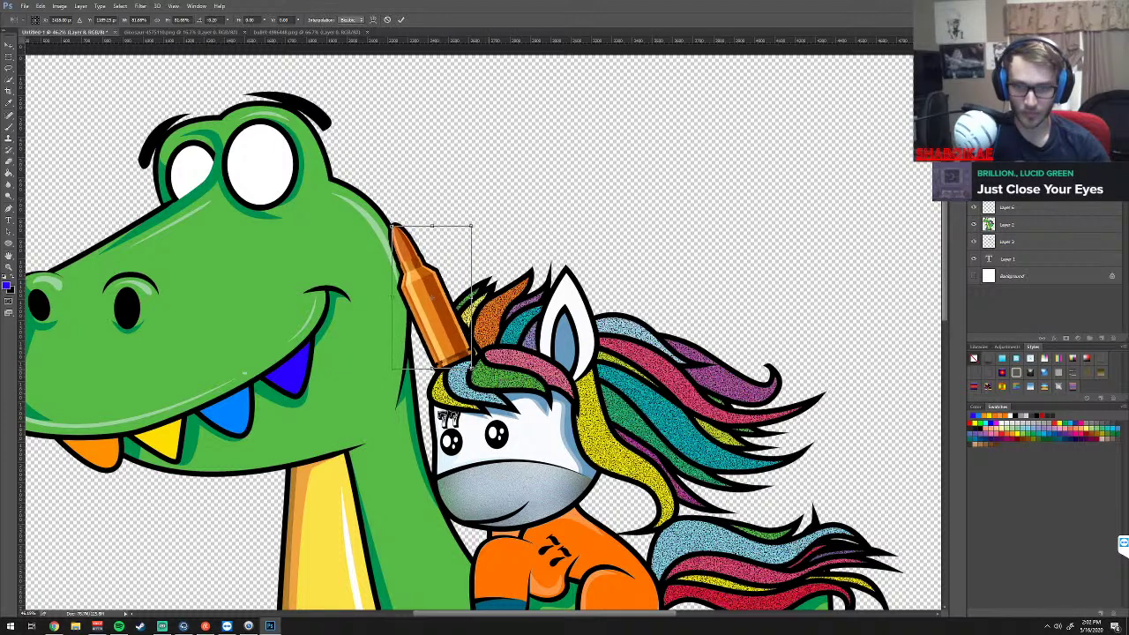
drag(465, 331, 462, 354)
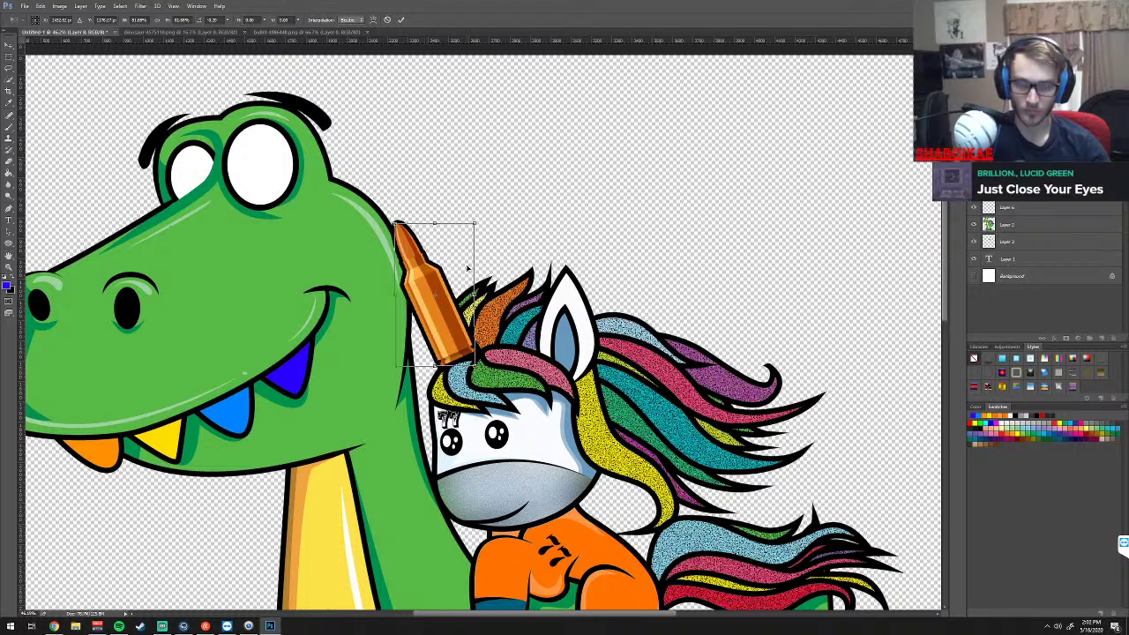
drag(447, 321, 448, 323)
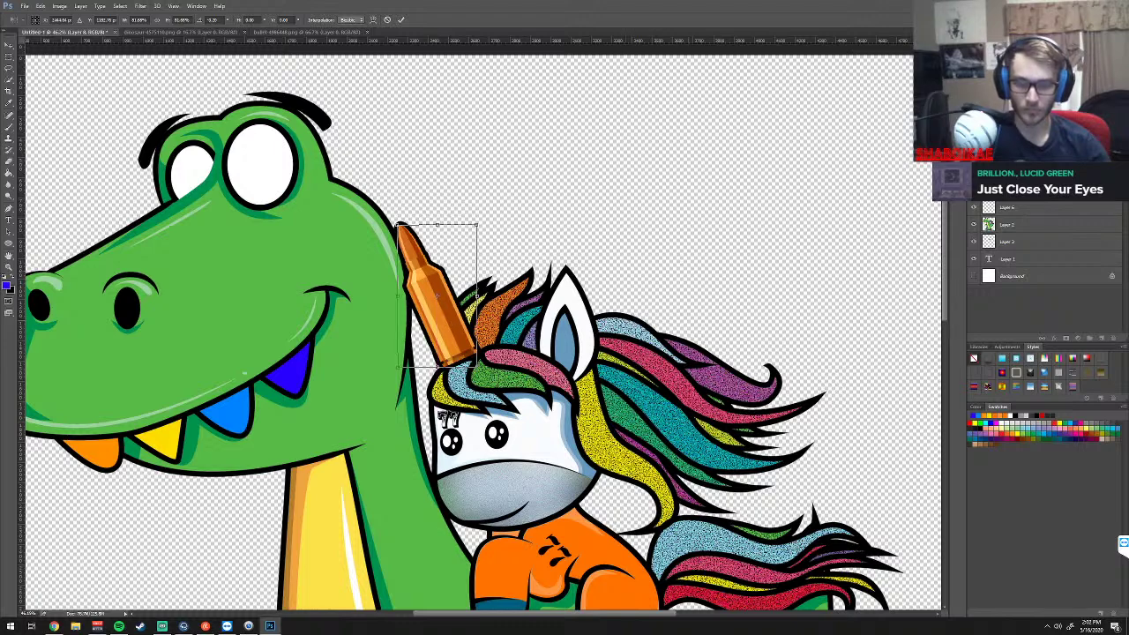
click(402, 19)
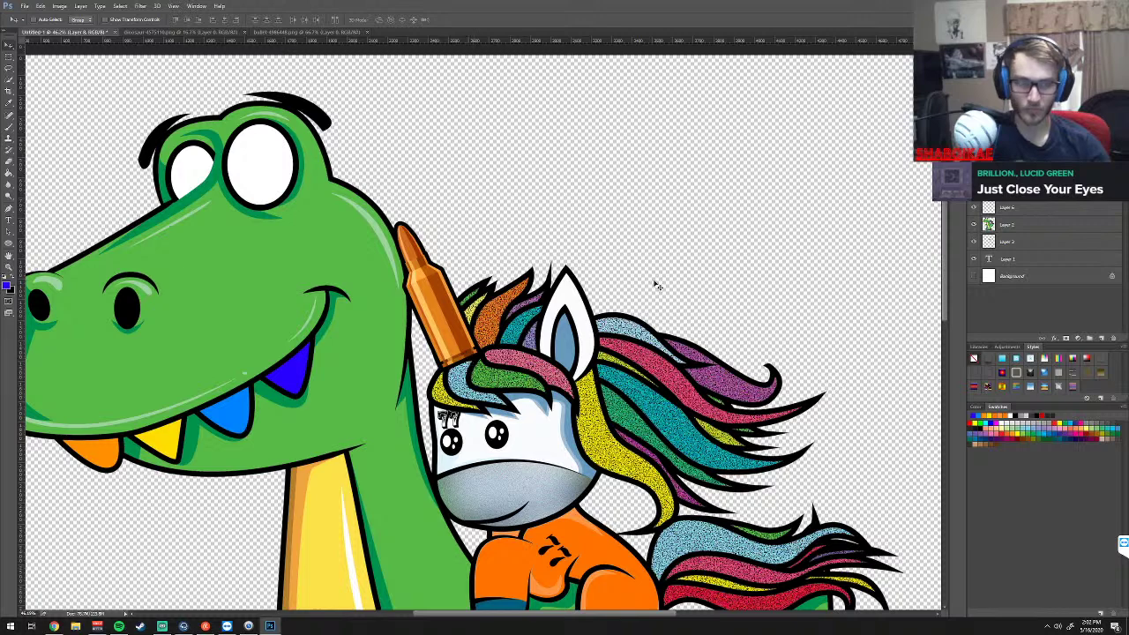
Select an area of the dinosaur Layer 2 with Magic Wand and Lasso, and copy it to a new layer
click(1012, 226)
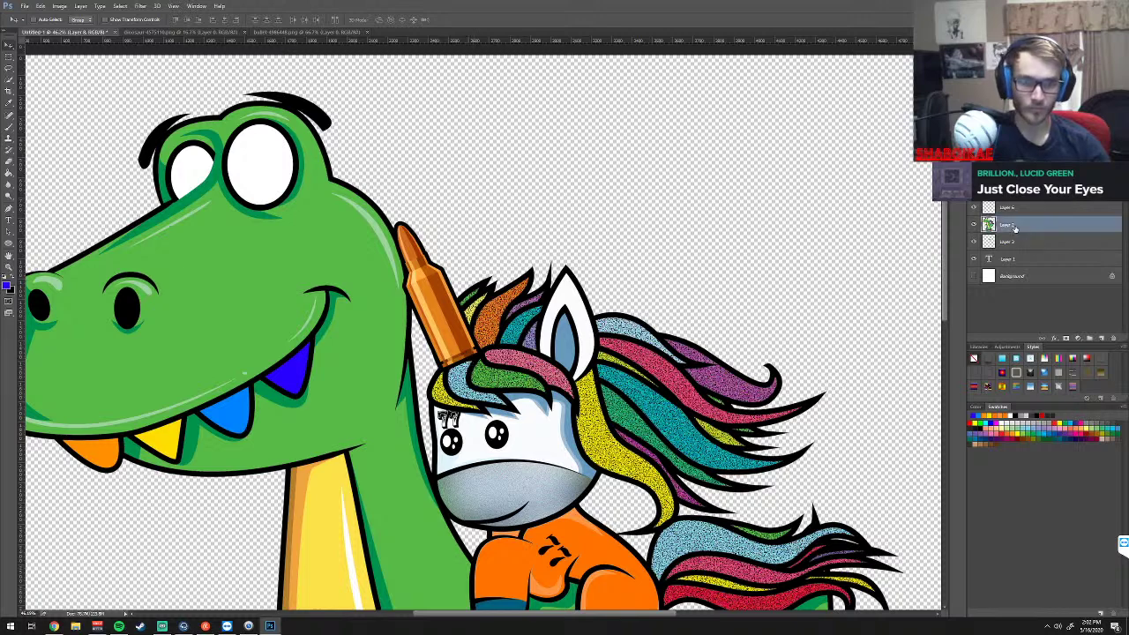
click(9, 79)
click(31, 88)
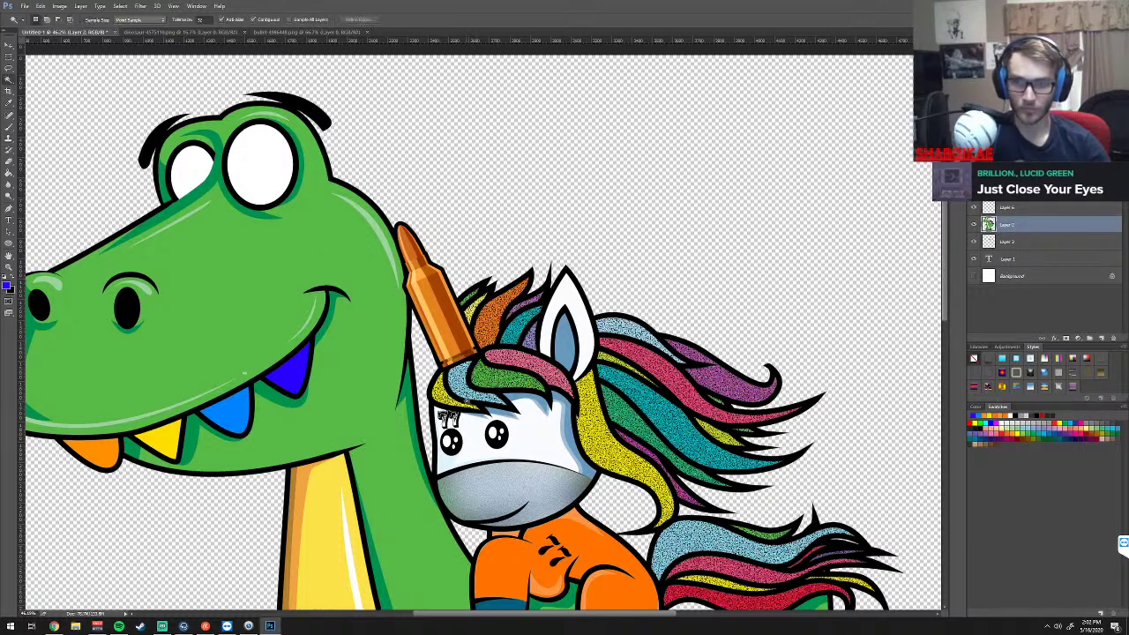
click(453, 380)
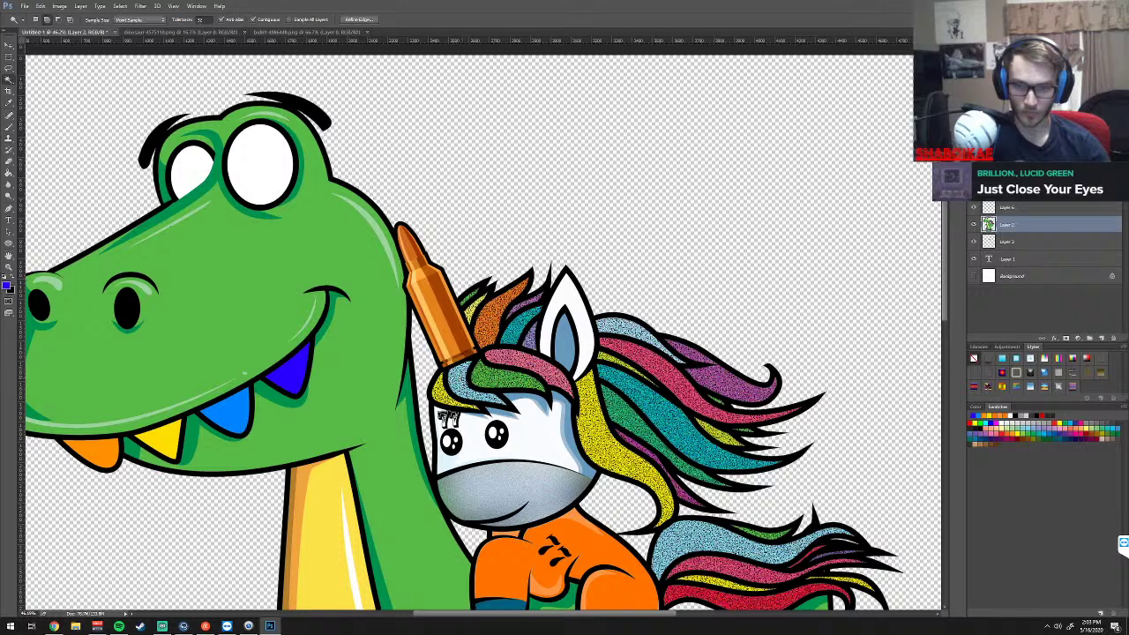
key(shift)
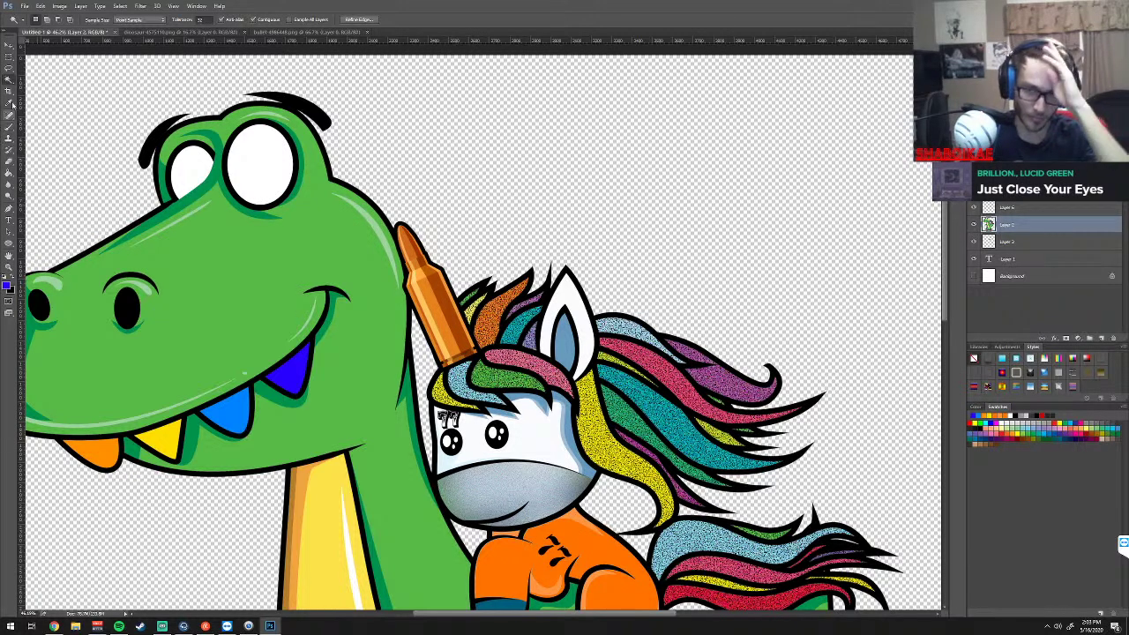
key(l)
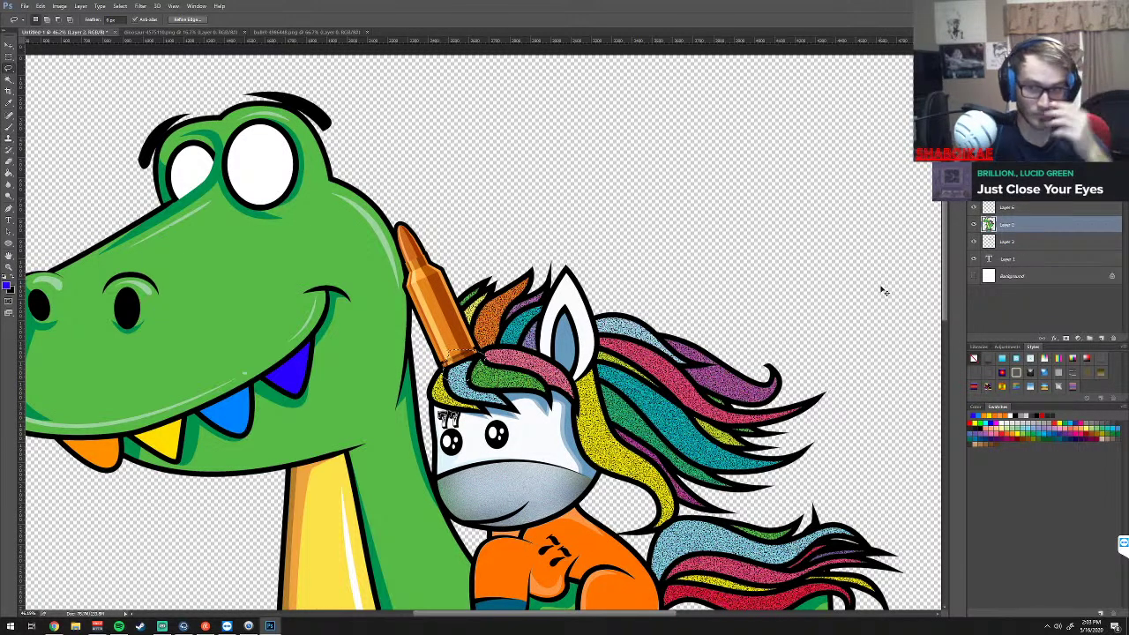
key(ctrl+j)
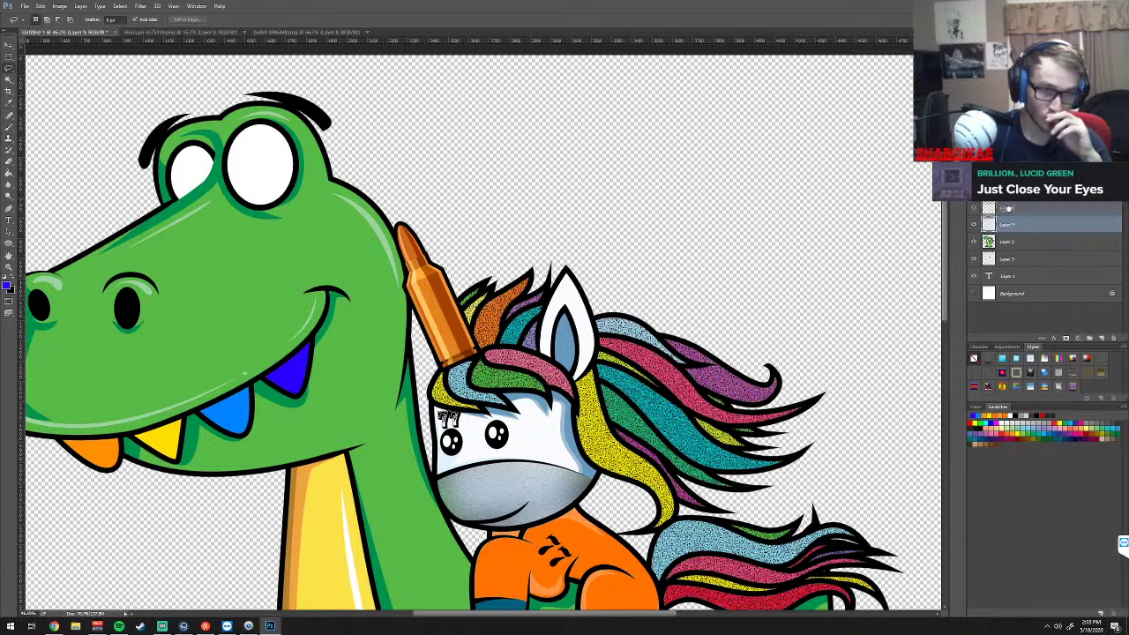
Deselect layers, switch to the Eraser tool, and zoom in on the artwork
key(ctrl+alt+a)
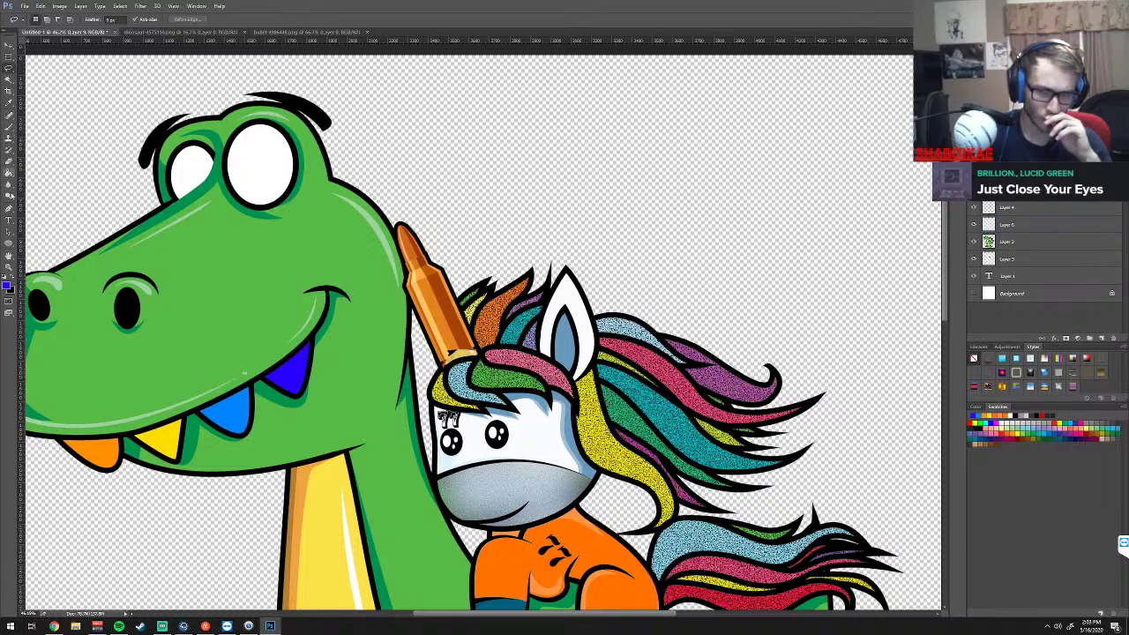
click(9, 161)
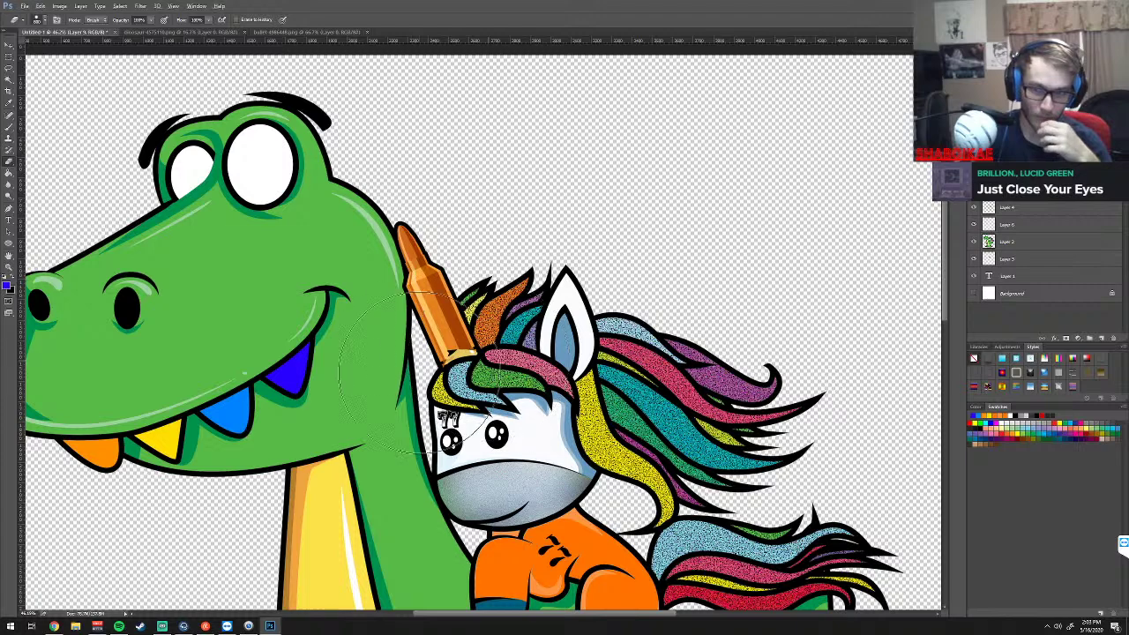
scroll(485, 360, up, 1)
scroll(459, 357, up, 1)
scroll(436, 354, up, 1)
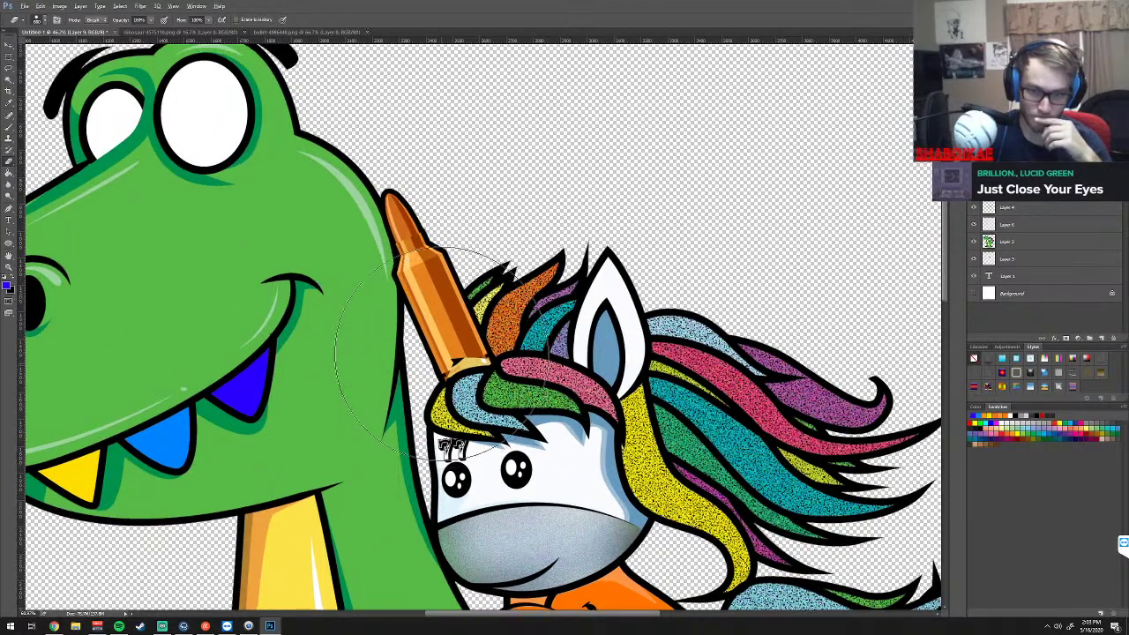
scroll(441, 353, up, 1)
scroll(379, 247, up, 1)
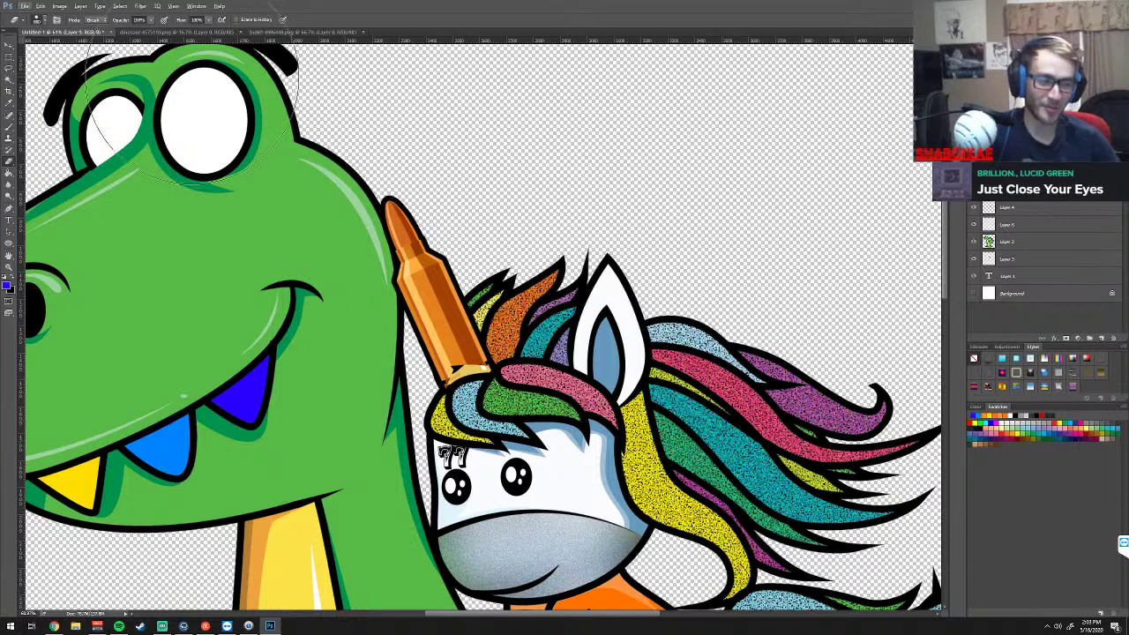
Adjust the eraser brush size and zoom in on the bullet horn's base
click(38, 21)
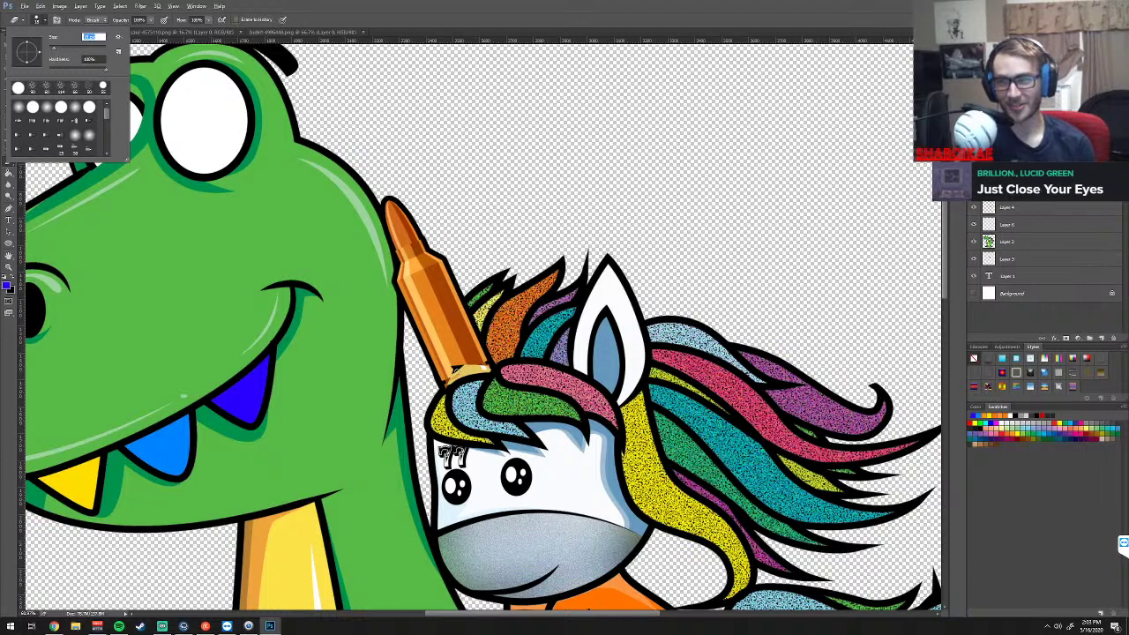
key(Escape)
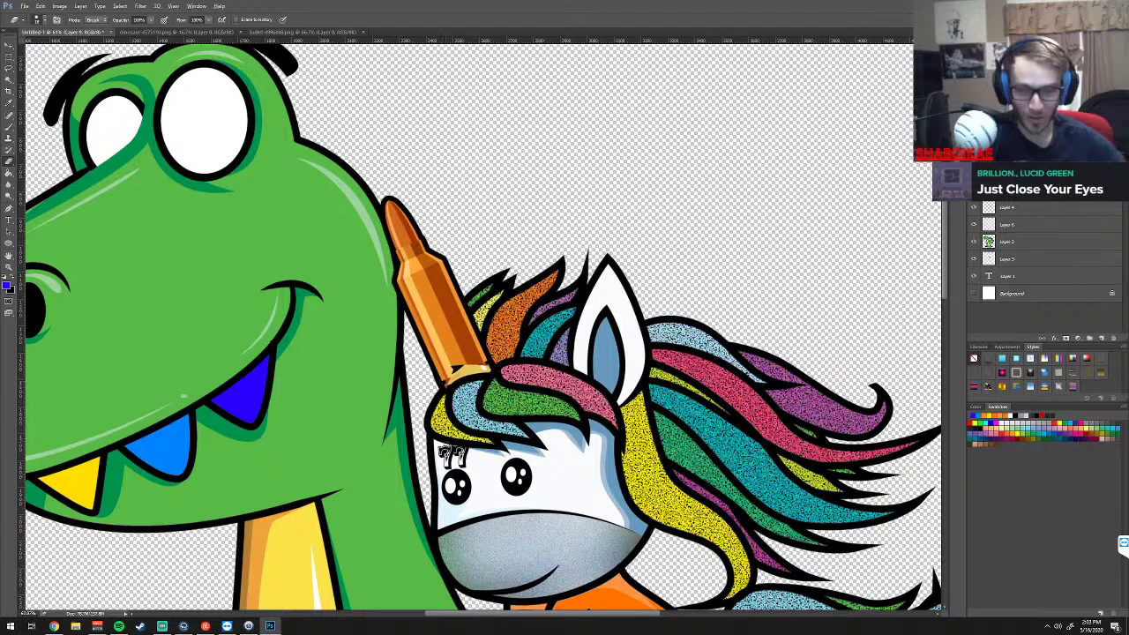
scroll(444, 441, up, 1)
scroll(444, 441, up, 1)
scroll(446, 415, up, 1)
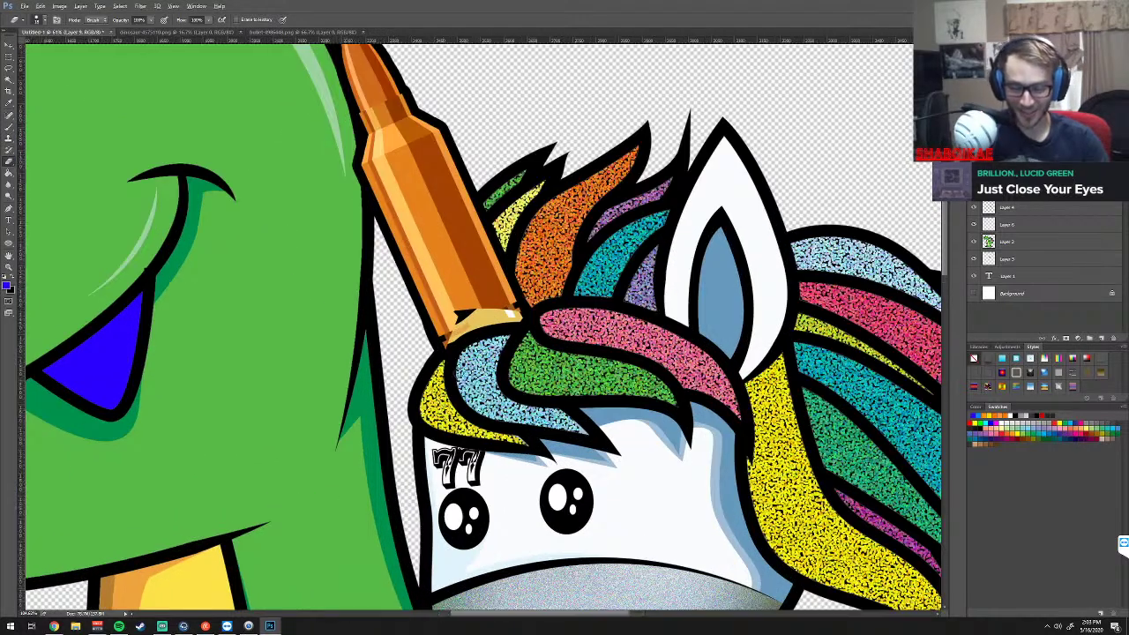
scroll(445, 415, up, 1)
scroll(446, 414, up, 1)
scroll(451, 374, up, 1)
scroll(452, 374, up, 1)
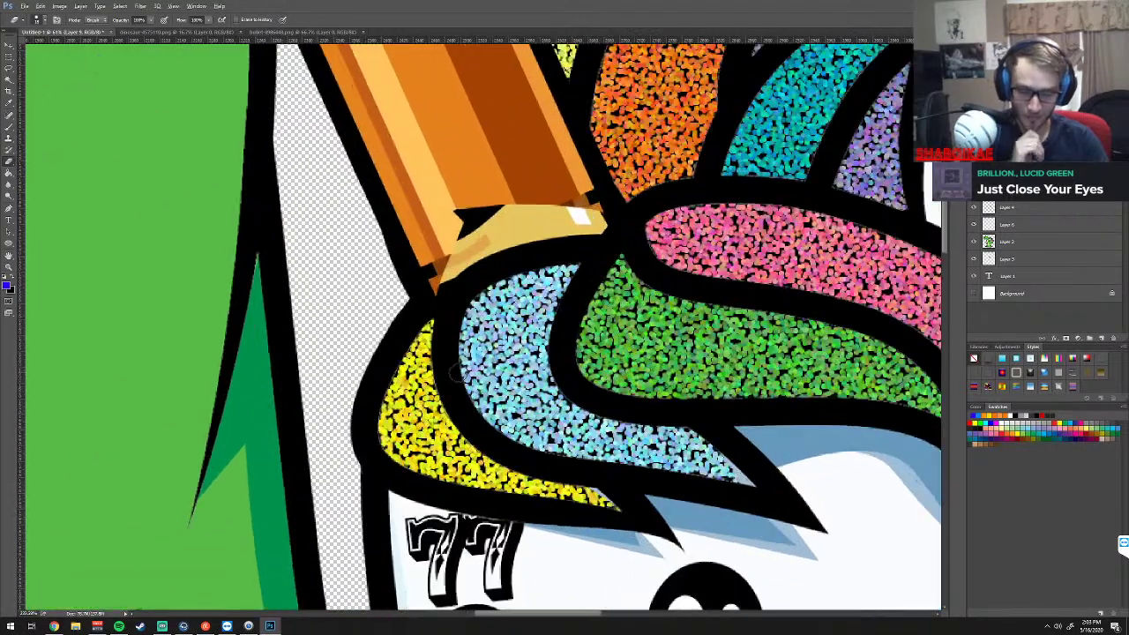
scroll(452, 374, up, 1)
scroll(451, 374, up, 1)
scroll(452, 374, up, 2)
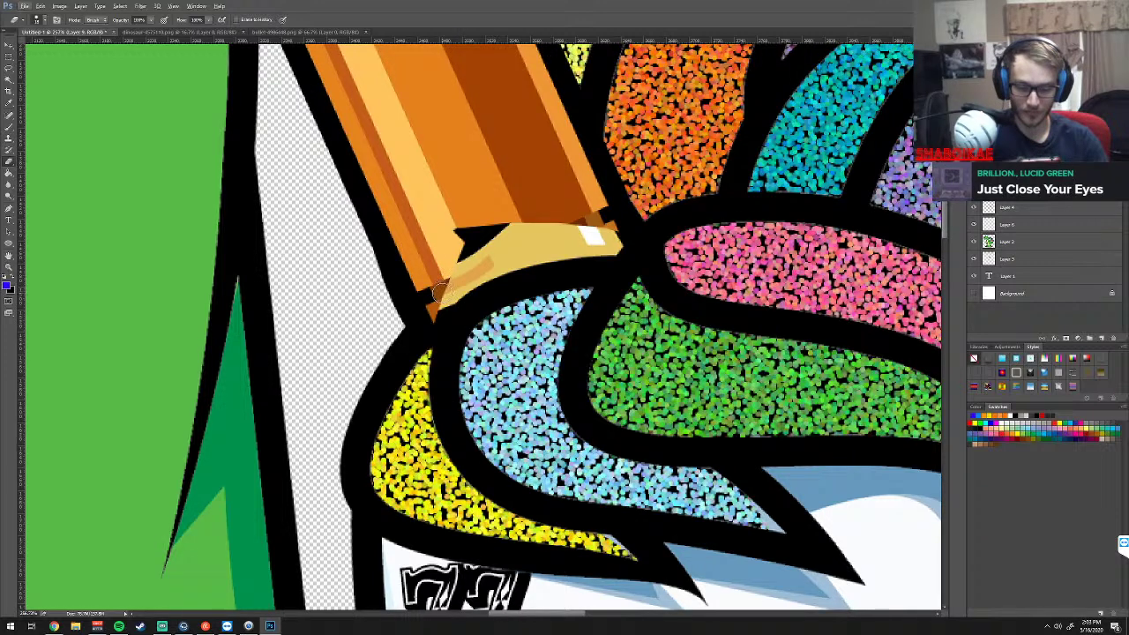
mouse_move(438, 291)
mouse_down()
mouse_move(477, 237)
mouse_move(613, 226)
mouse_move(483, 240)
mouse_move(525, 244)
mouse_move(485, 259)
mouse_move(606, 240)
mouse_move(502, 262)
mouse_up()
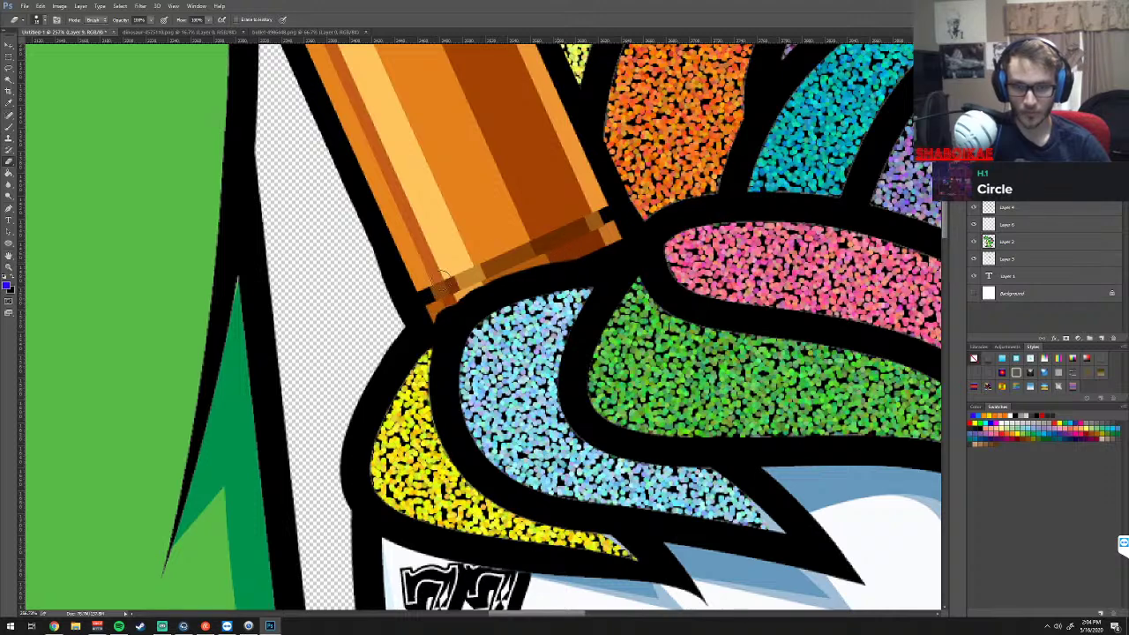
scroll(553, 273, down, 1)
scroll(553, 273, down, 1)
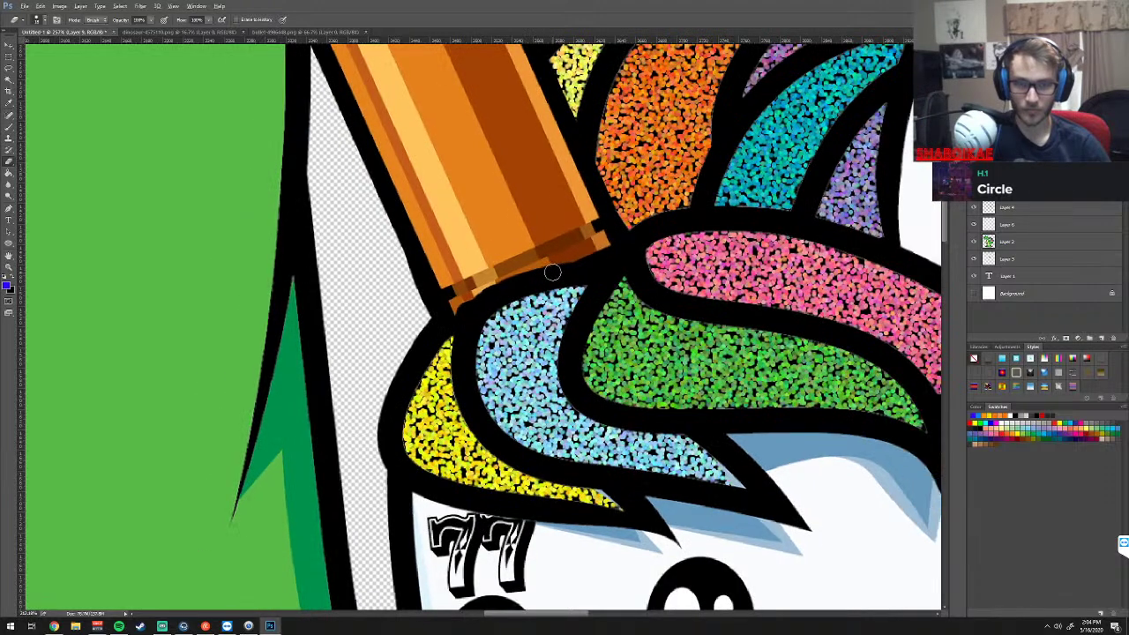
scroll(553, 273, down, 1)
scroll(552, 272, down, 1)
scroll(552, 272, down, 1)
scroll(553, 273, down, 1)
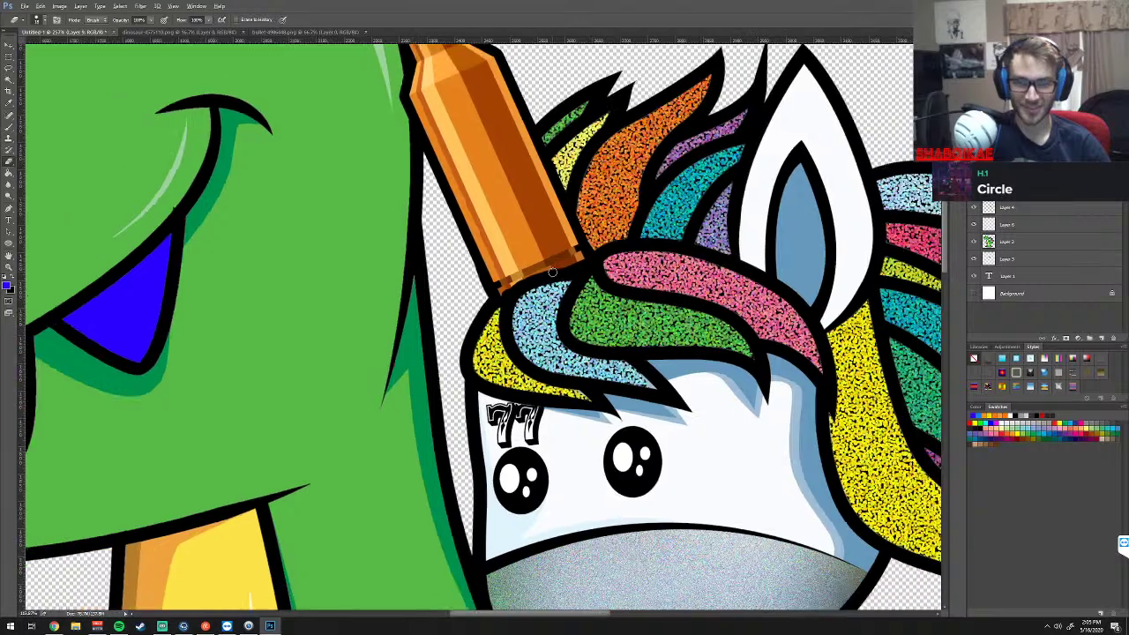
scroll(552, 273, down, 1)
scroll(552, 272, down, 1)
scroll(552, 272, down, 1)
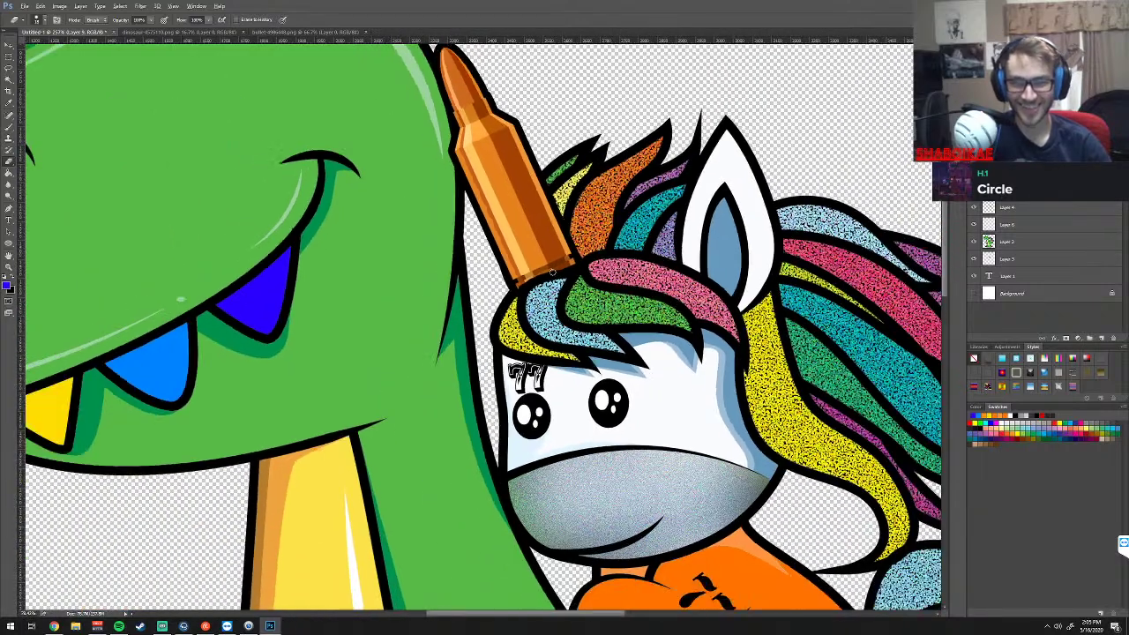
scroll(552, 272, down, 1)
scroll(552, 273, down, 1)
scroll(553, 273, down, 1)
scroll(553, 273, down, 1)
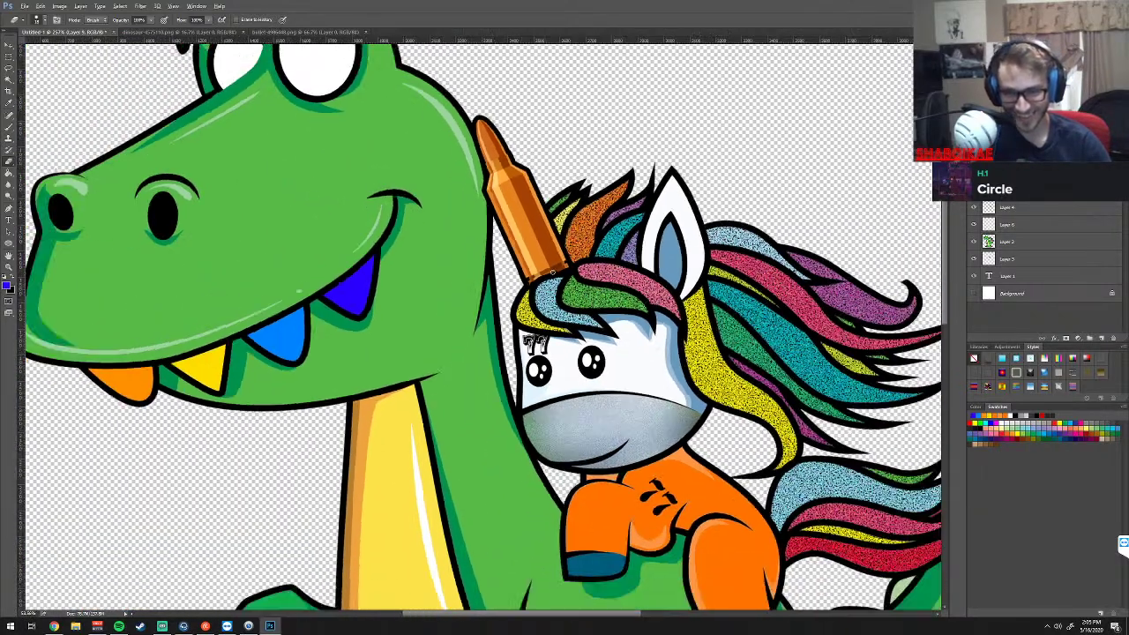
scroll(552, 273, down, 1)
scroll(552, 273, down, 1)
scroll(552, 272, down, 1)
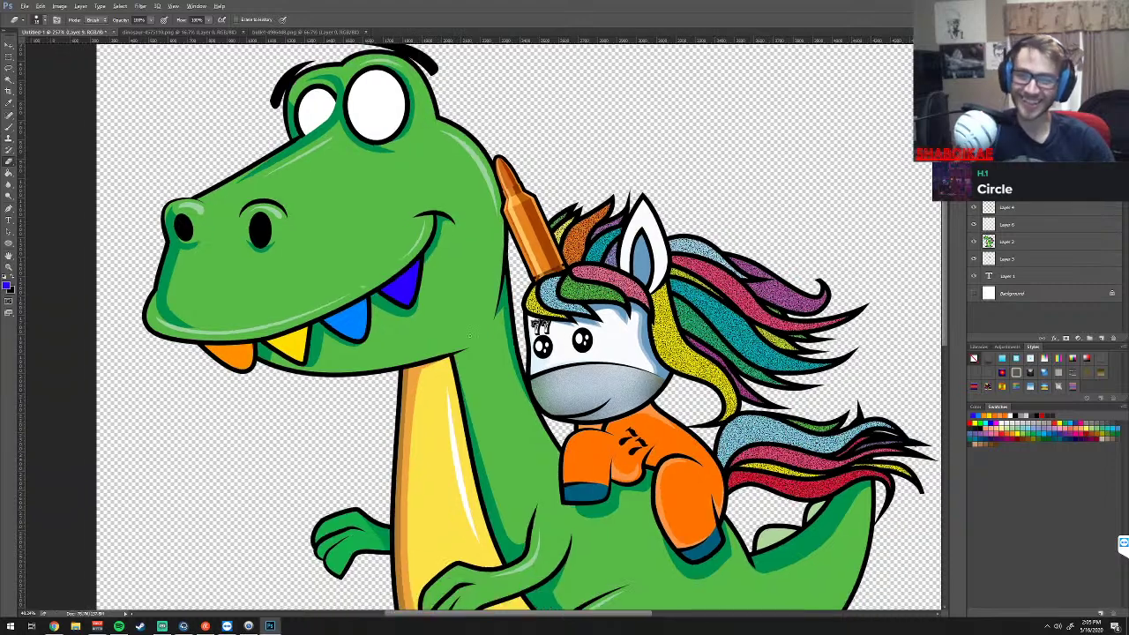
scroll(553, 272, down, 1)
scroll(552, 272, down, 1)
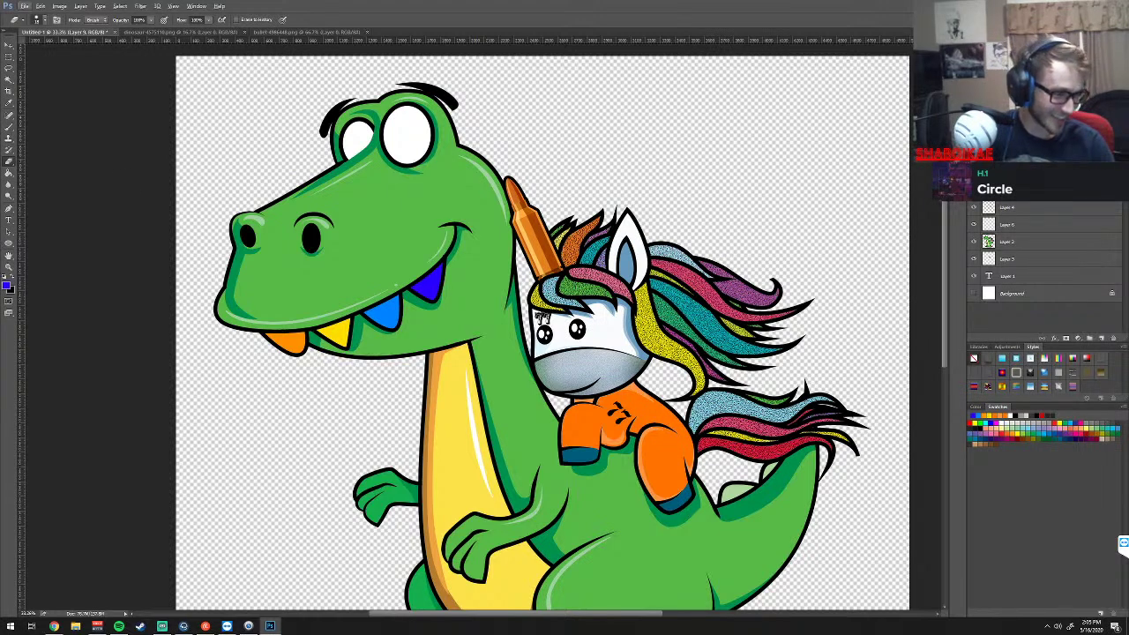
Switch from Photoshop to the Chrome window showing the Pixabay M16 rifle page
key(alt+Tab)
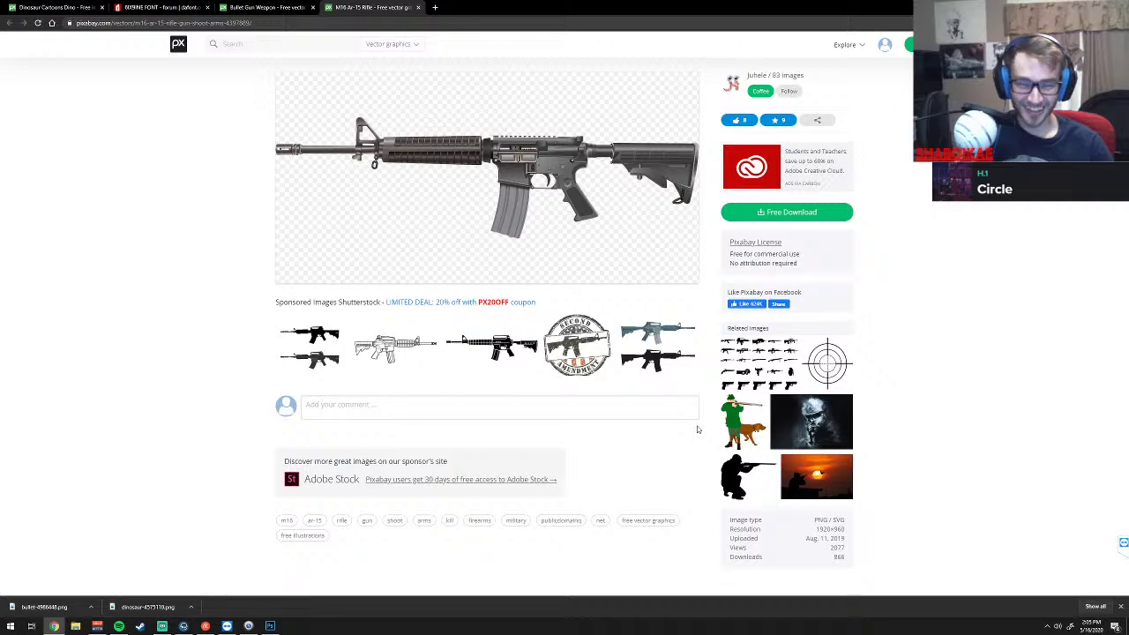
Return to the Pixabay M16 rifle page and shrink the browser window
click(768, 363)
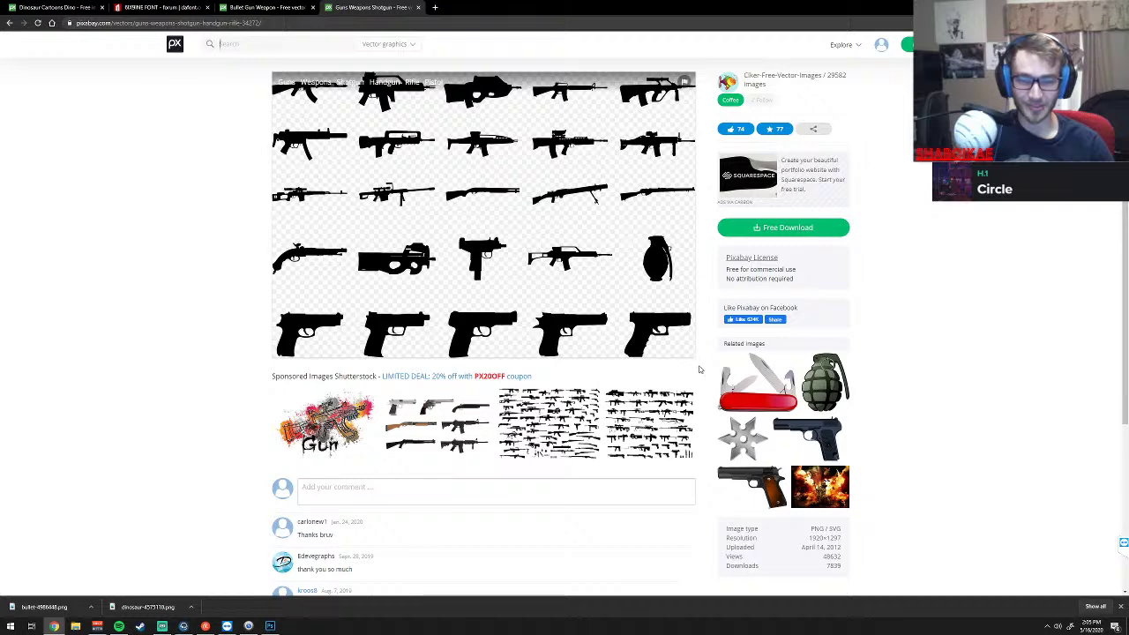
key(alt+Left)
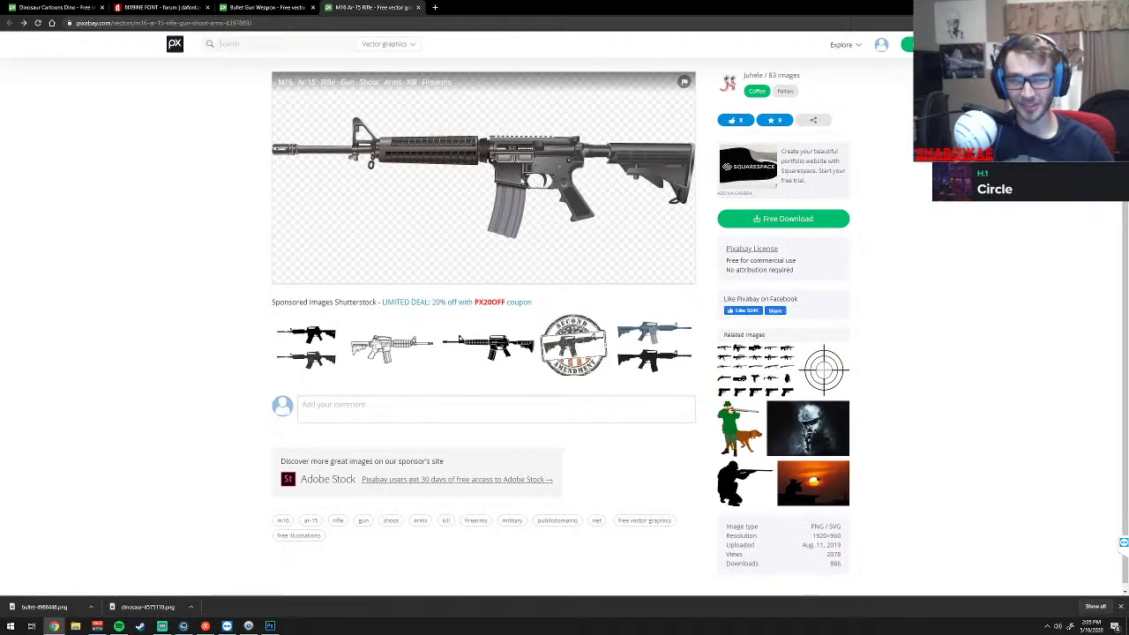
key(super+Down)
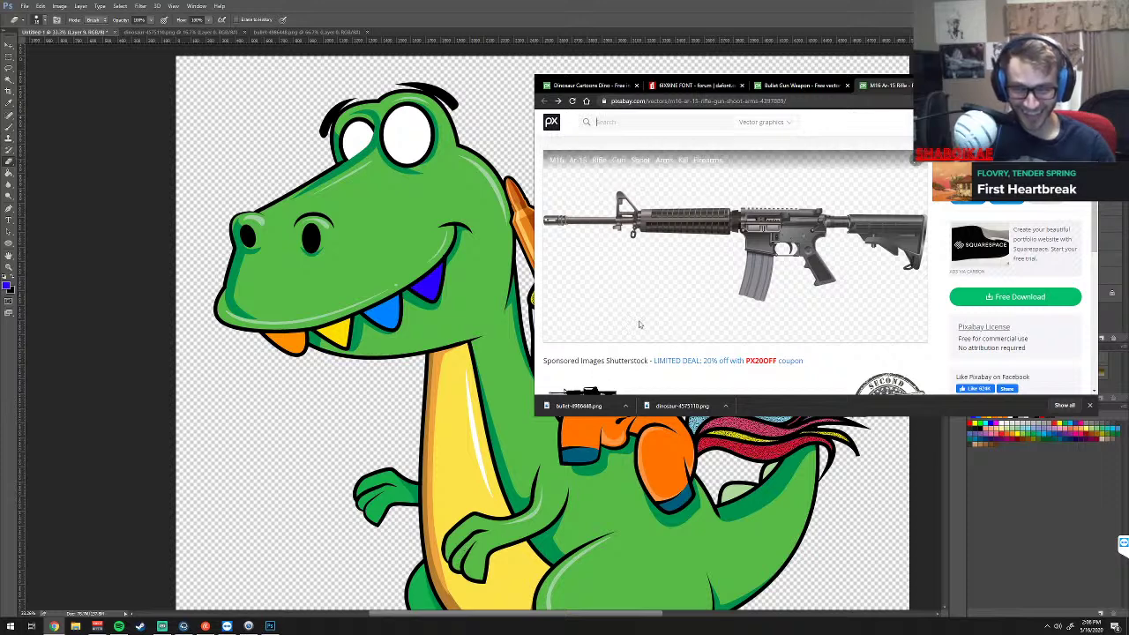
Download the M16 rifle as m16-4397889.png to the Desktop and return to Photoshop
click(984, 300)
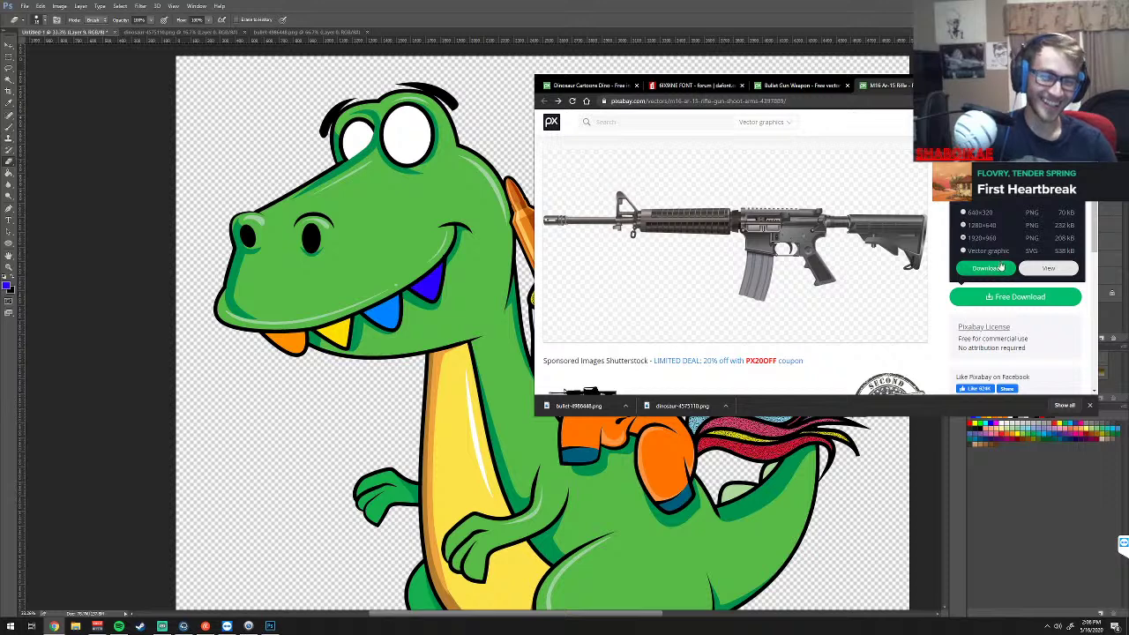
click(985, 268)
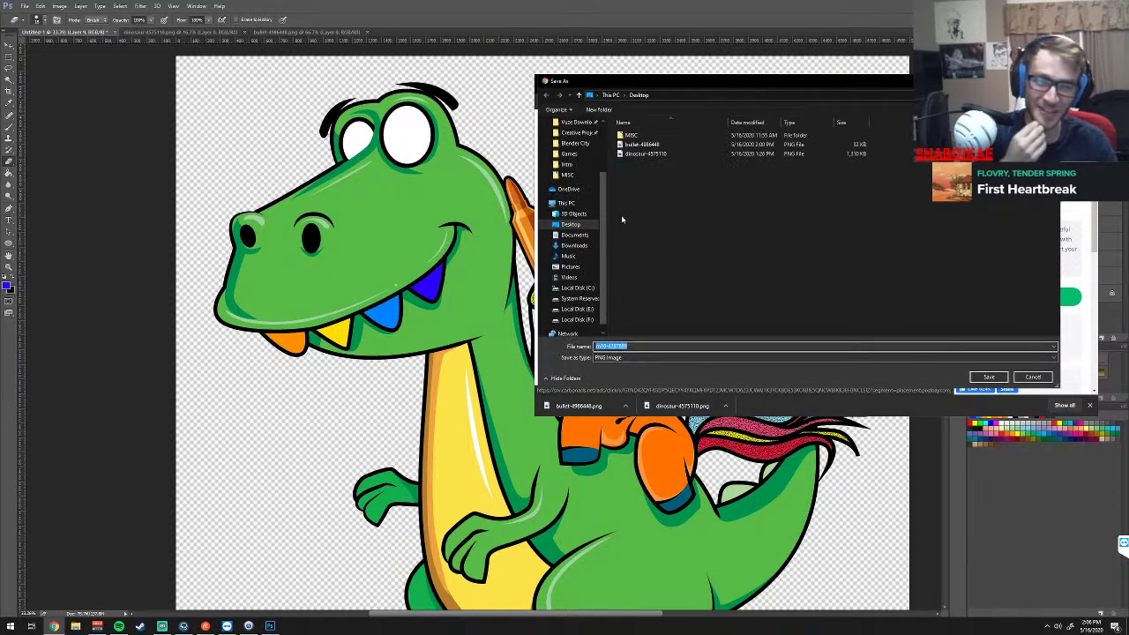
click(982, 378)
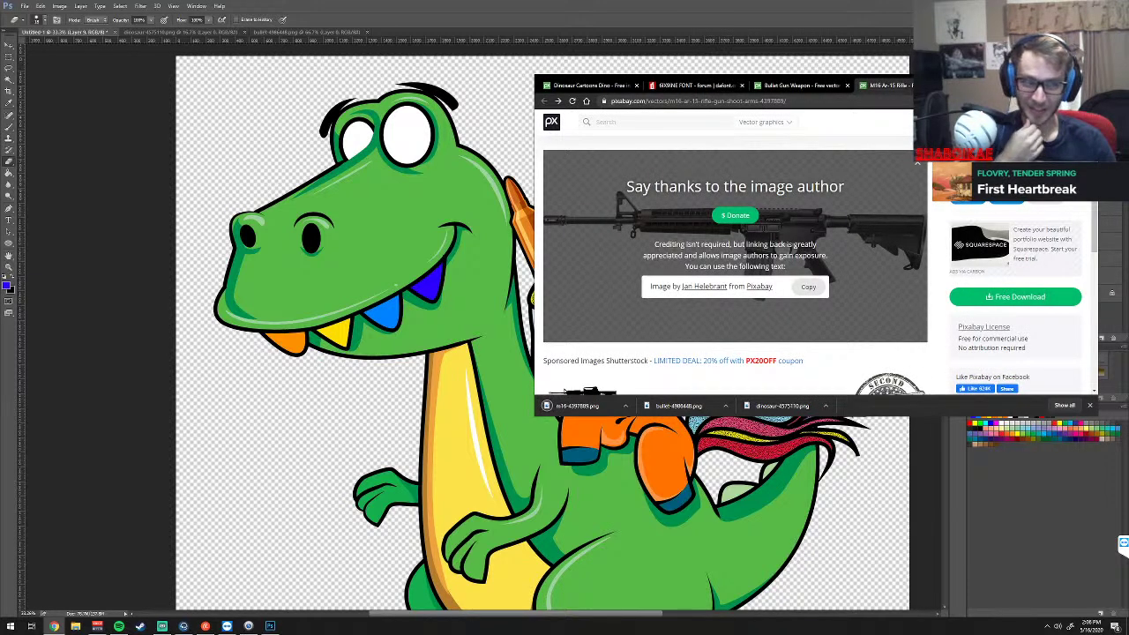
click(547, 406)
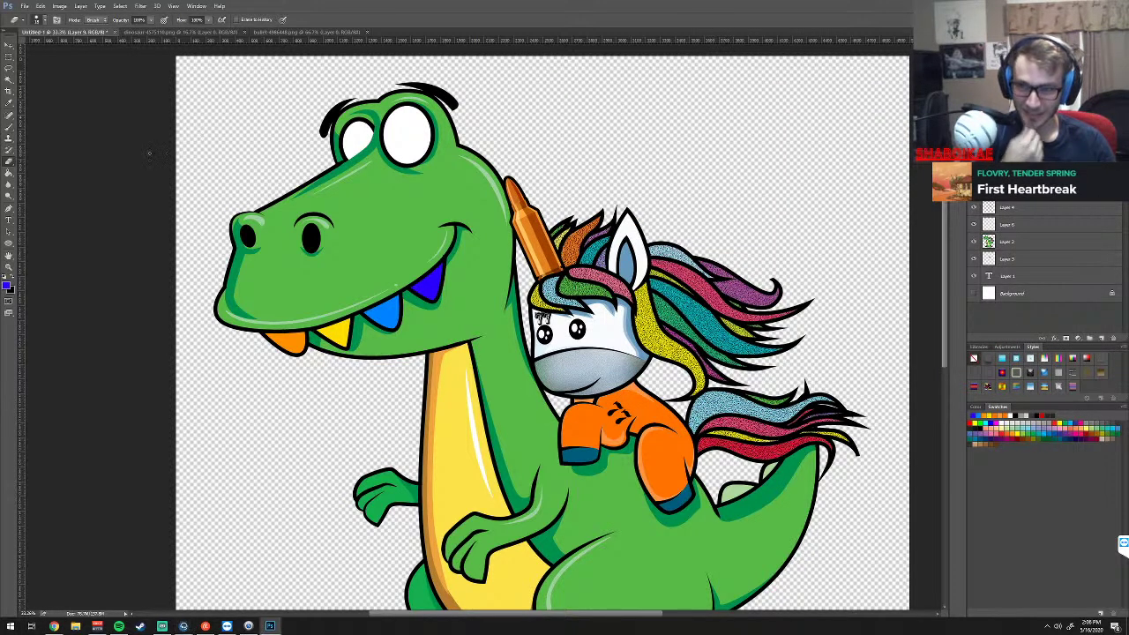
Open the downloaded M16 rifle PNG from the Desktop
key(ctrl+o)
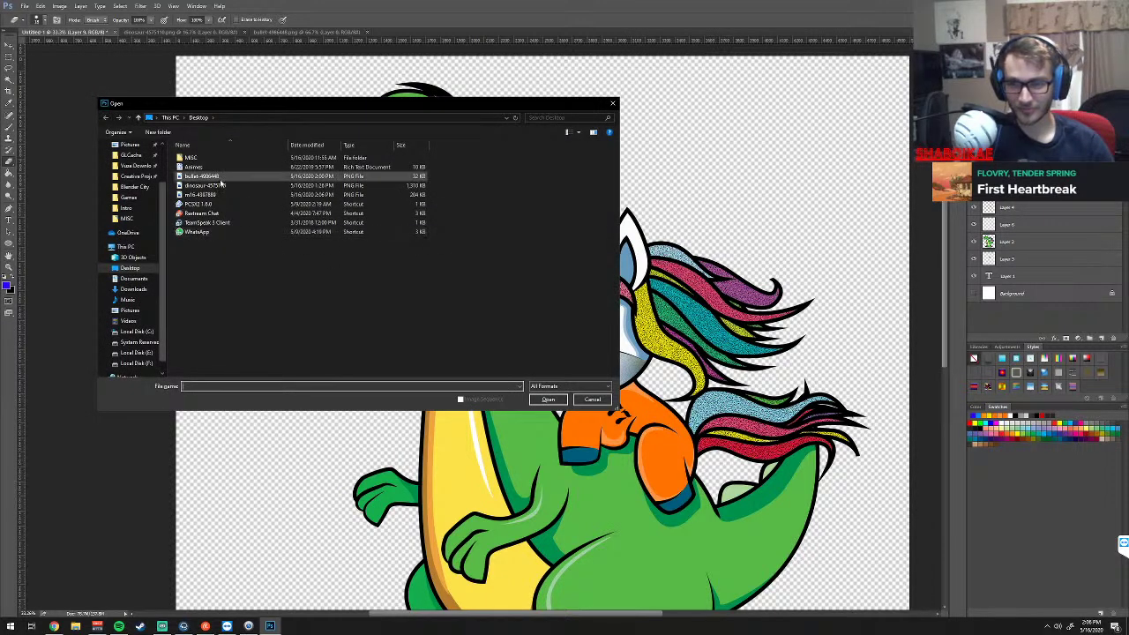
click(224, 194)
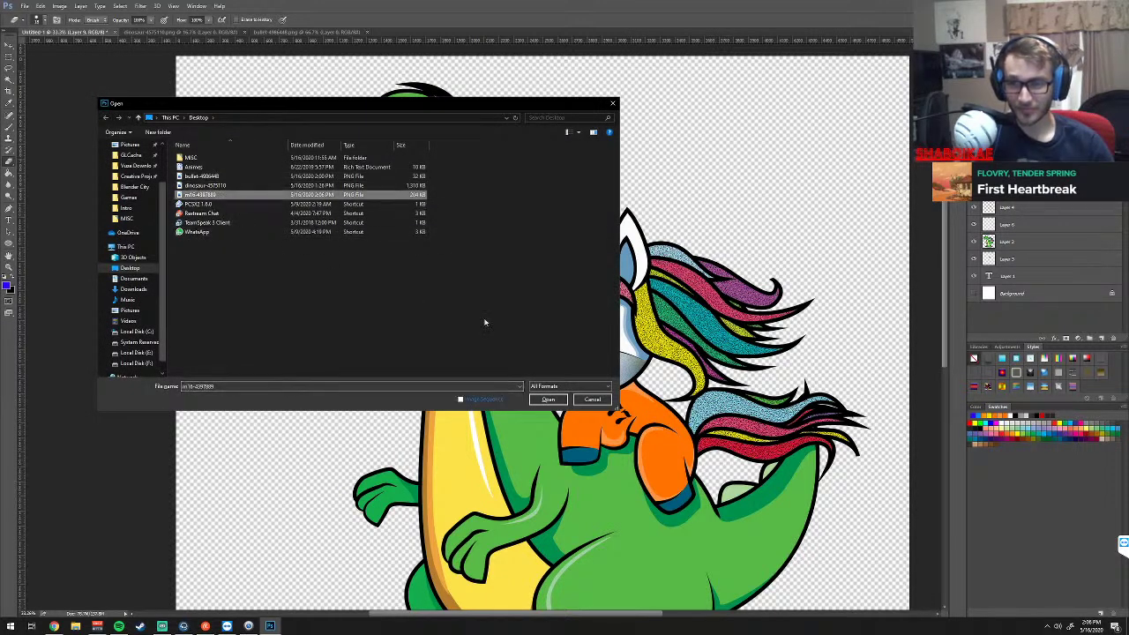
click(549, 400)
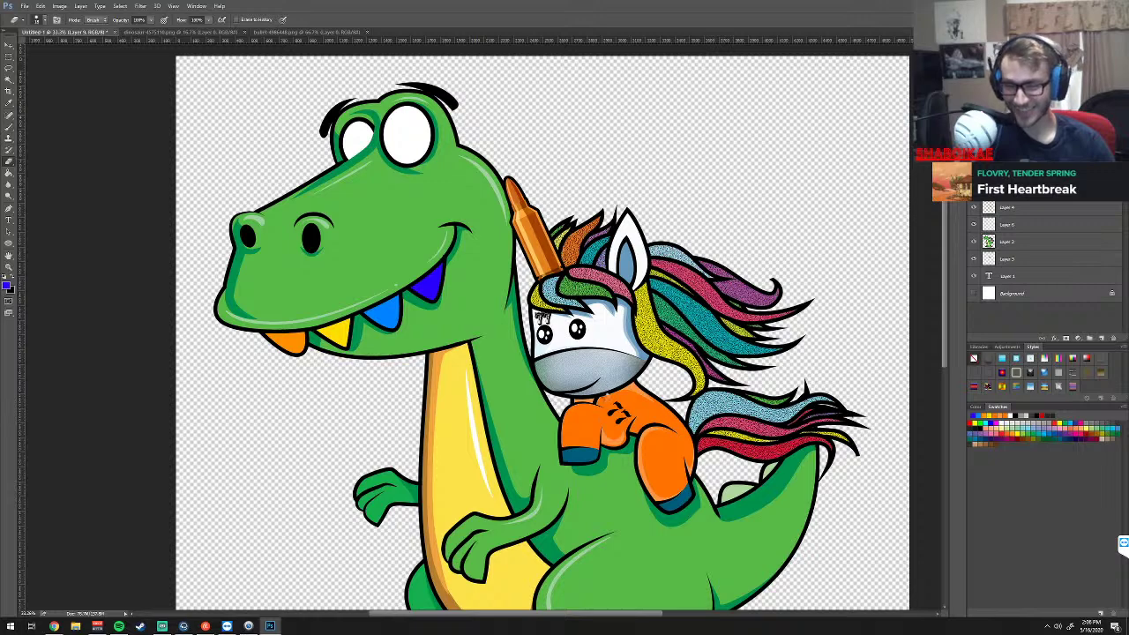
Move the rifle image into the Untitled-1 dinosaur artwork as a new layer
key(v)
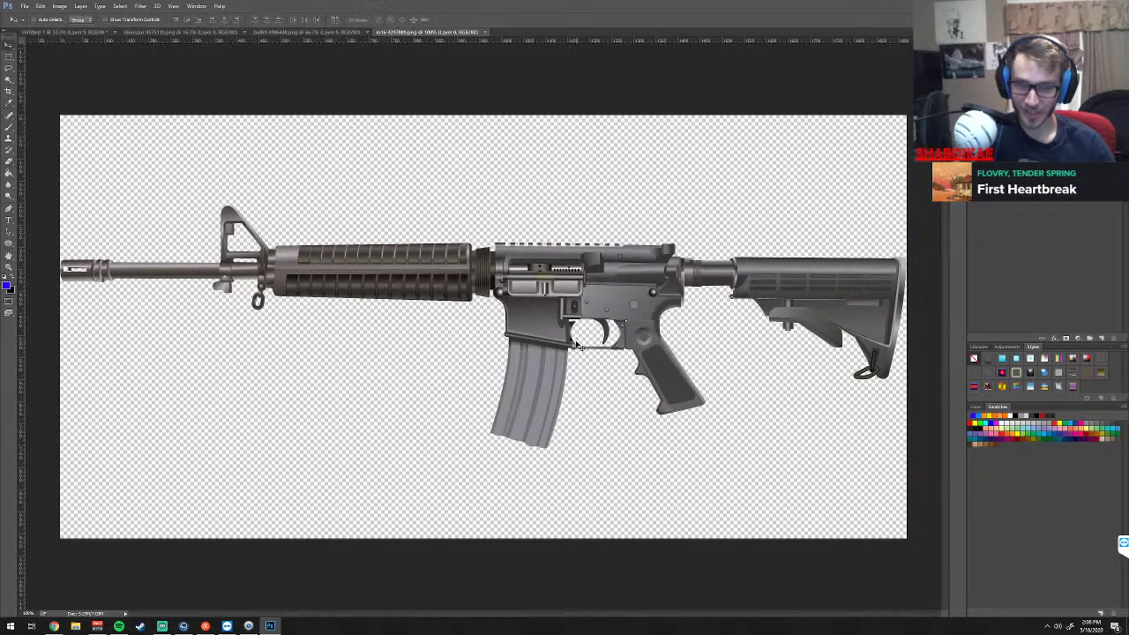
drag(575, 342, 82, 37)
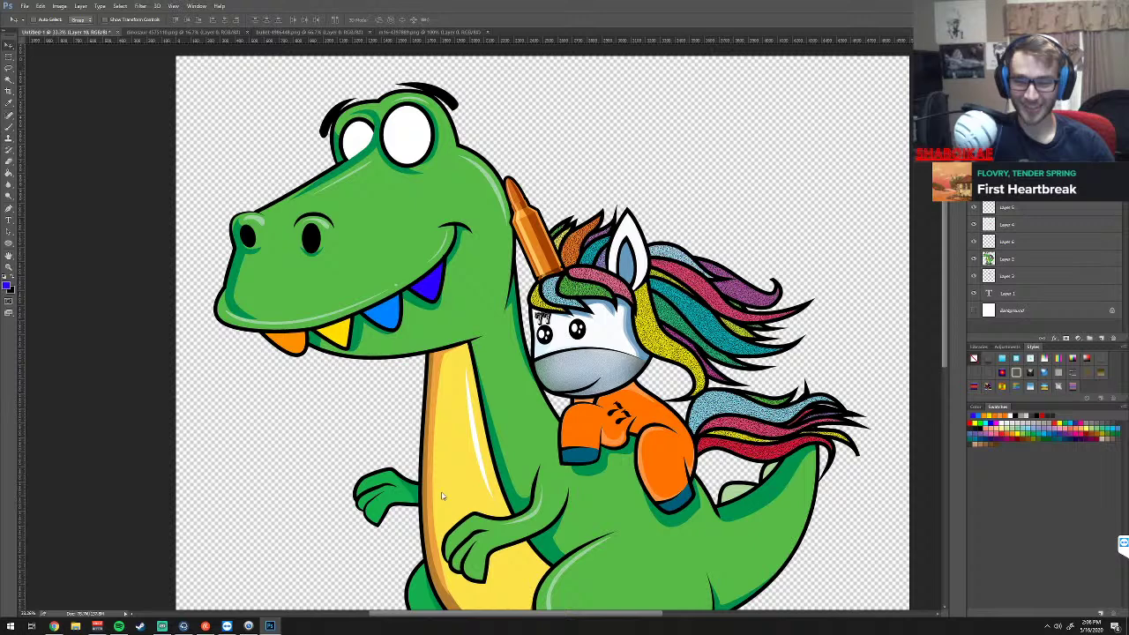
drag(81, 35, 404, 510)
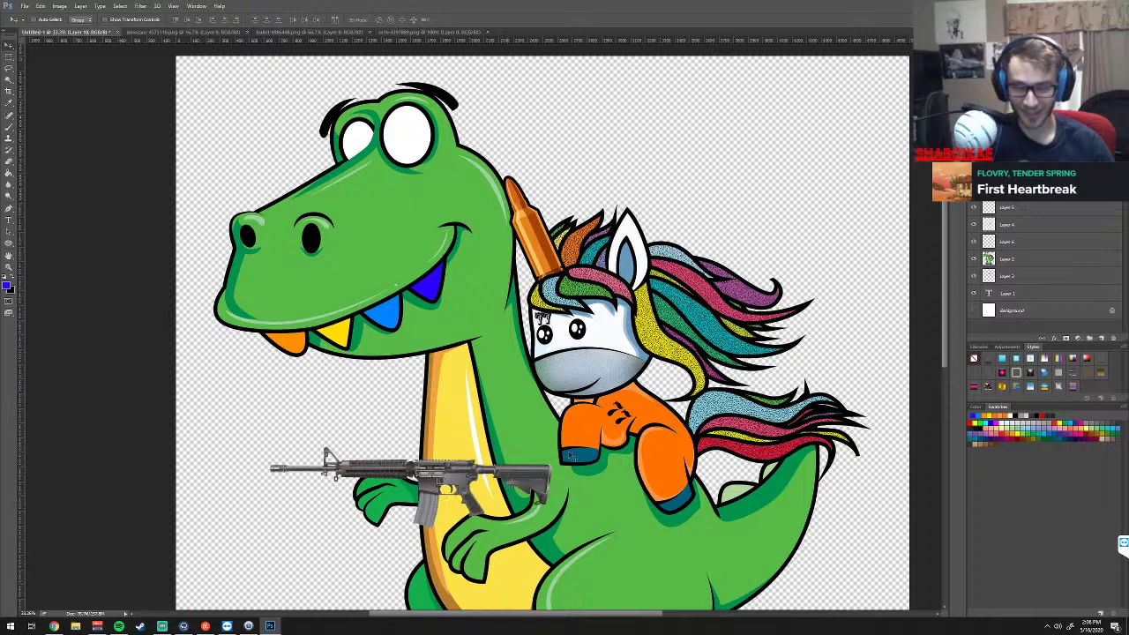
scroll(572, 455, down, 1)
scroll(571, 455, down, 1)
scroll(572, 453, down, 1)
scroll(572, 451, down, 1)
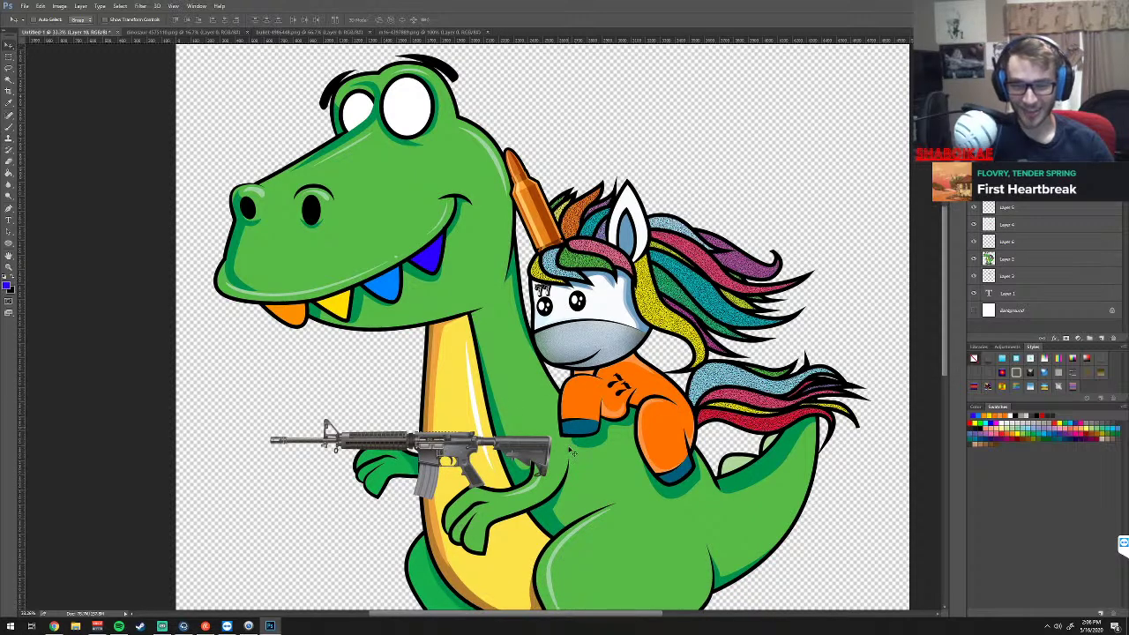
scroll(571, 452, down, 1)
scroll(573, 453, down, 1)
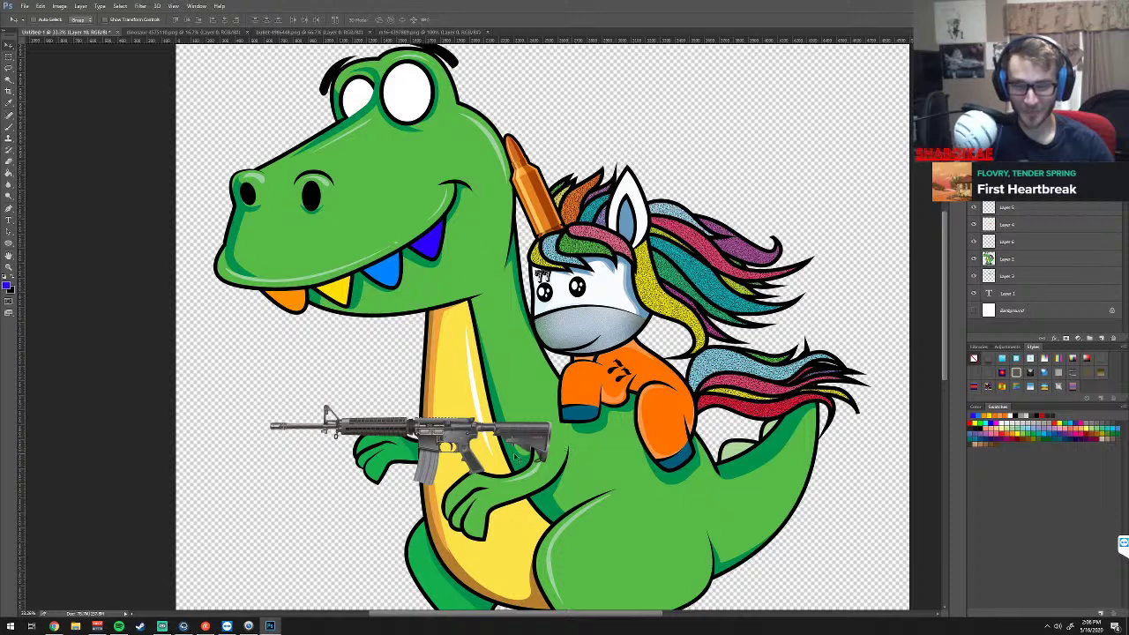
Position the rifle across the dinosaur's chest up to its neck, leaving Layer 2 active
drag(473, 464, 568, 415)
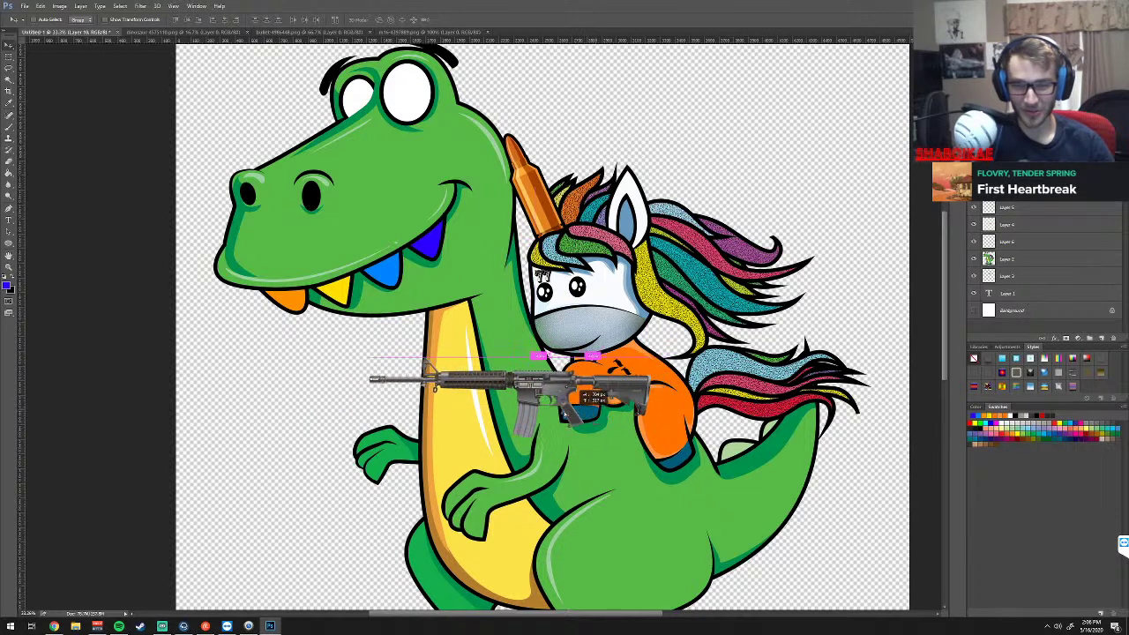
mouse_move(568, 411)
mouse_down()
mouse_move(522, 415)
mouse_move(608, 408)
mouse_move(563, 407)
mouse_move(580, 408)
mouse_move(597, 430)
mouse_move(493, 515)
mouse_move(477, 510)
mouse_move(481, 525)
mouse_up()
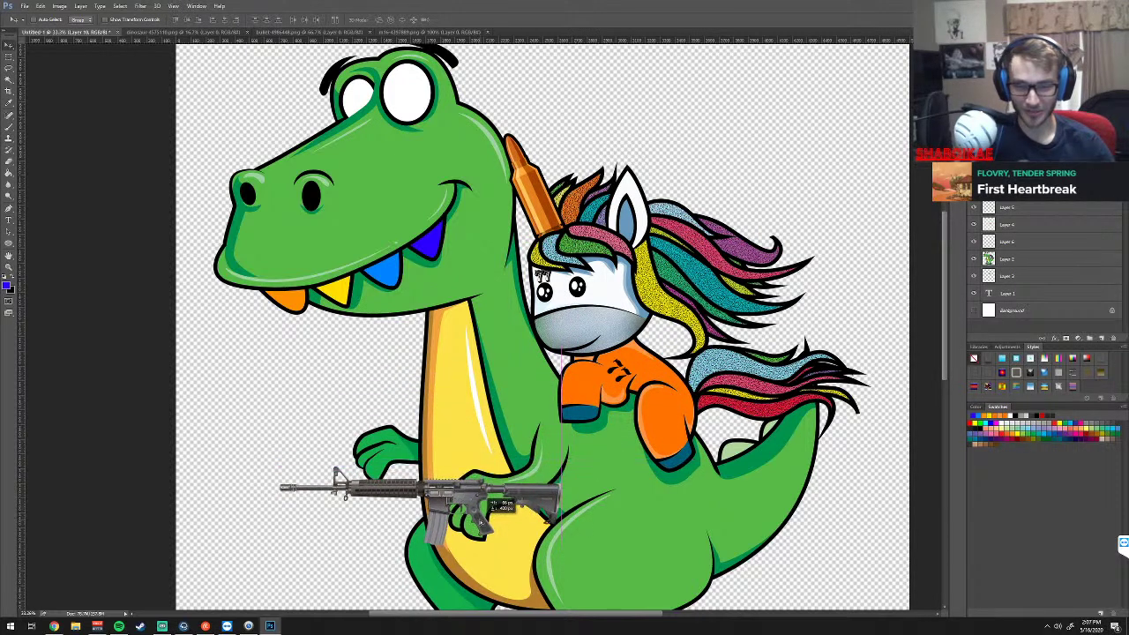
click(1010, 261)
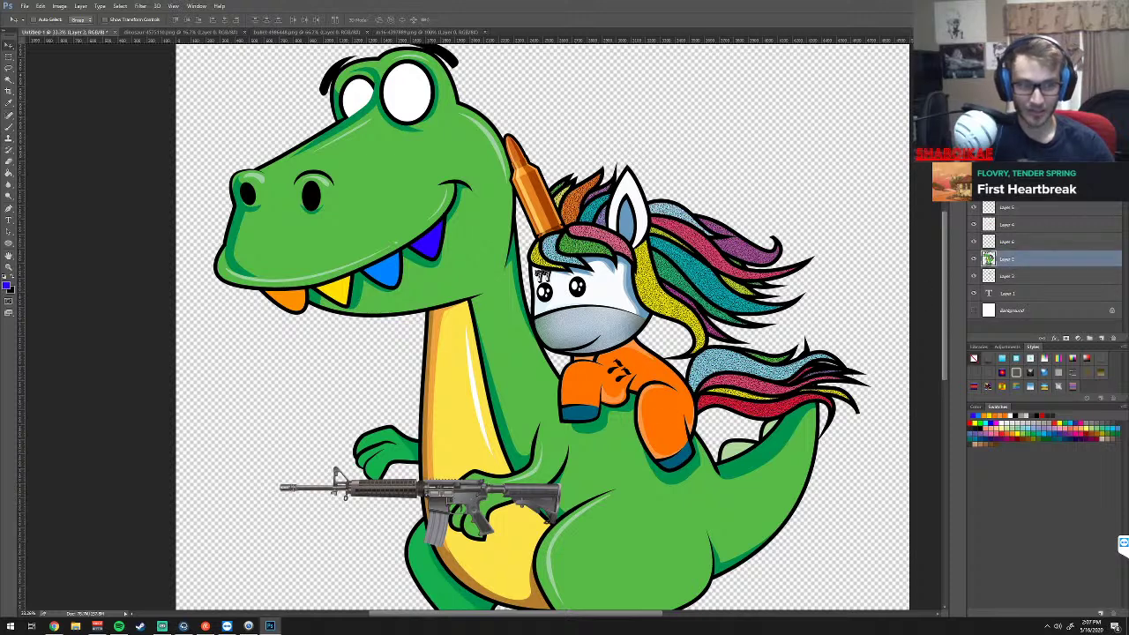
drag(335, 471, 204, 356)
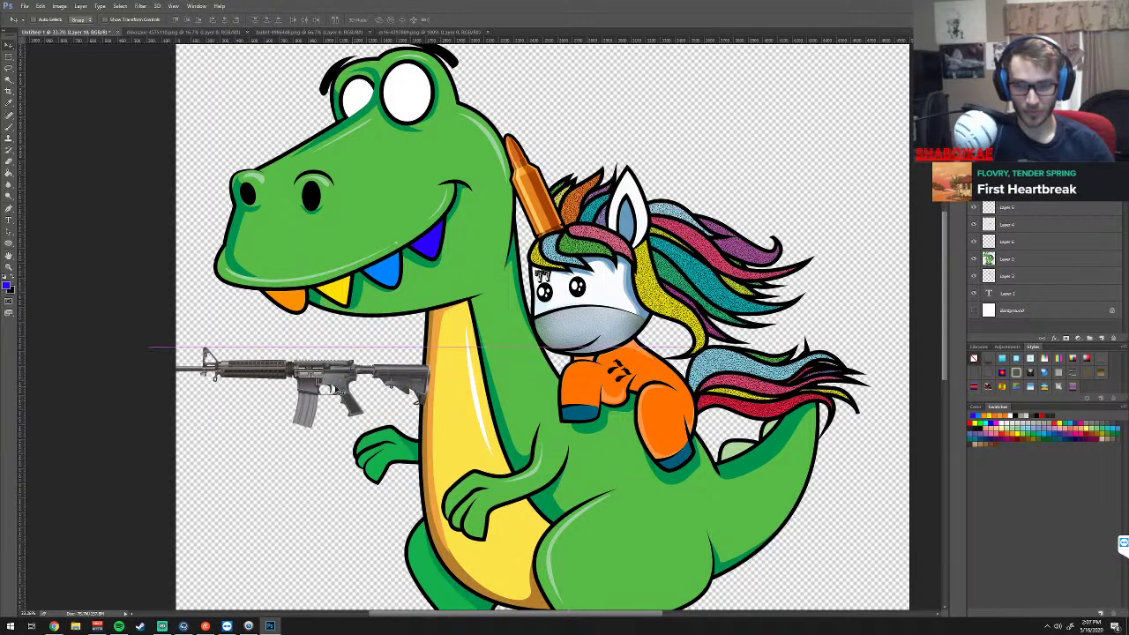
click(662, 435)
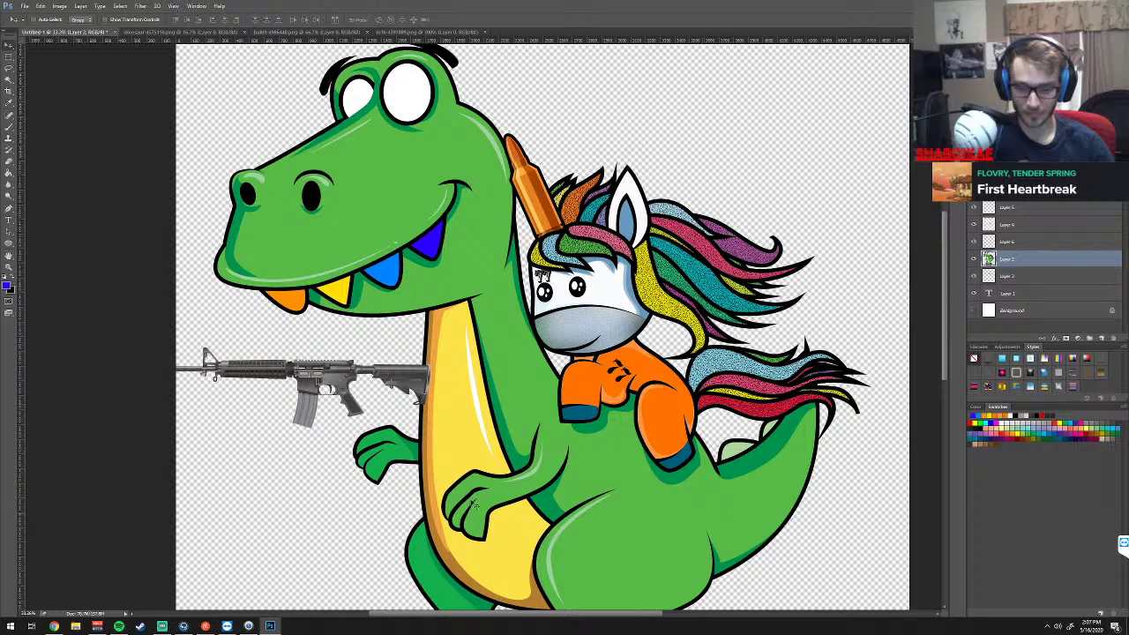
Try Magic Wand and Quick Selection on the dinosaur, deselect, and add a new layer above Layer 2
click(8, 68)
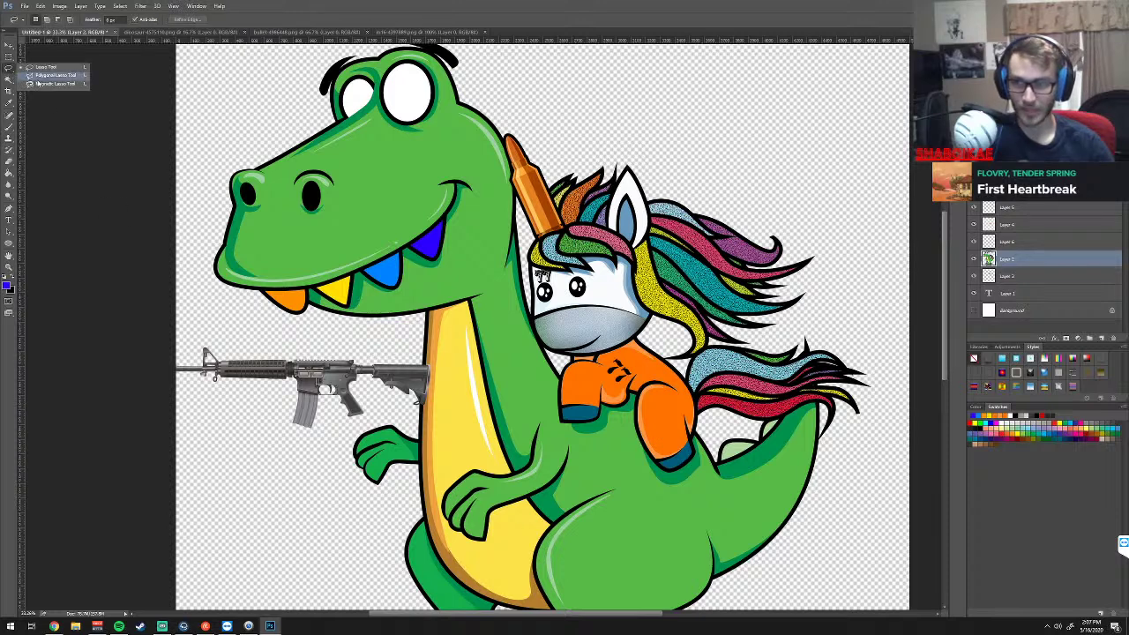
right_click(8, 79)
click(49, 89)
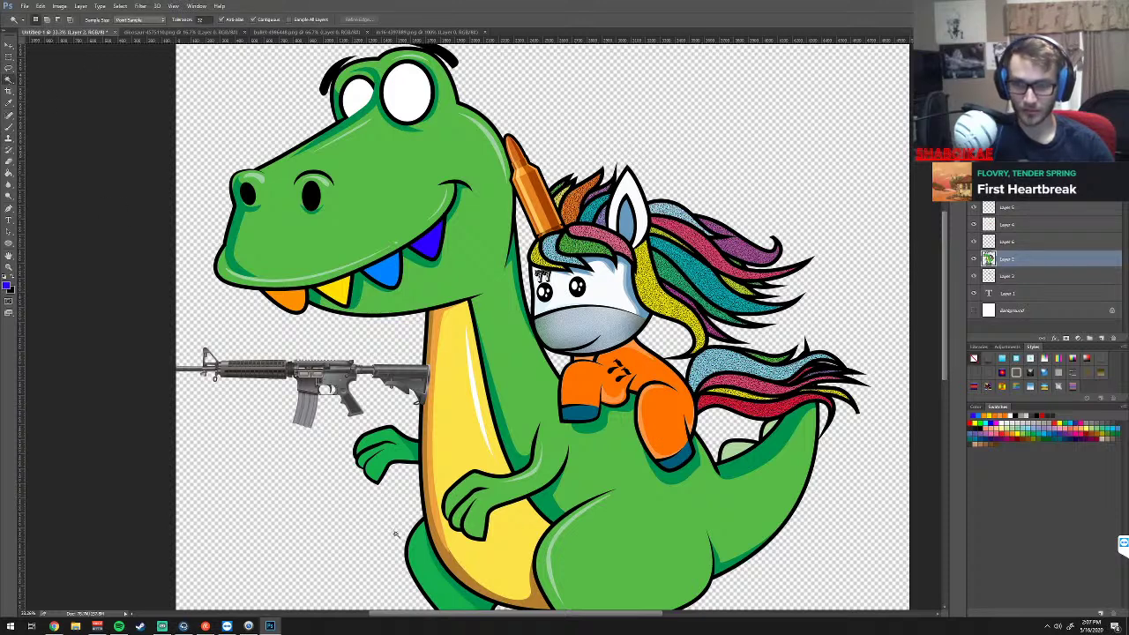
click(487, 510)
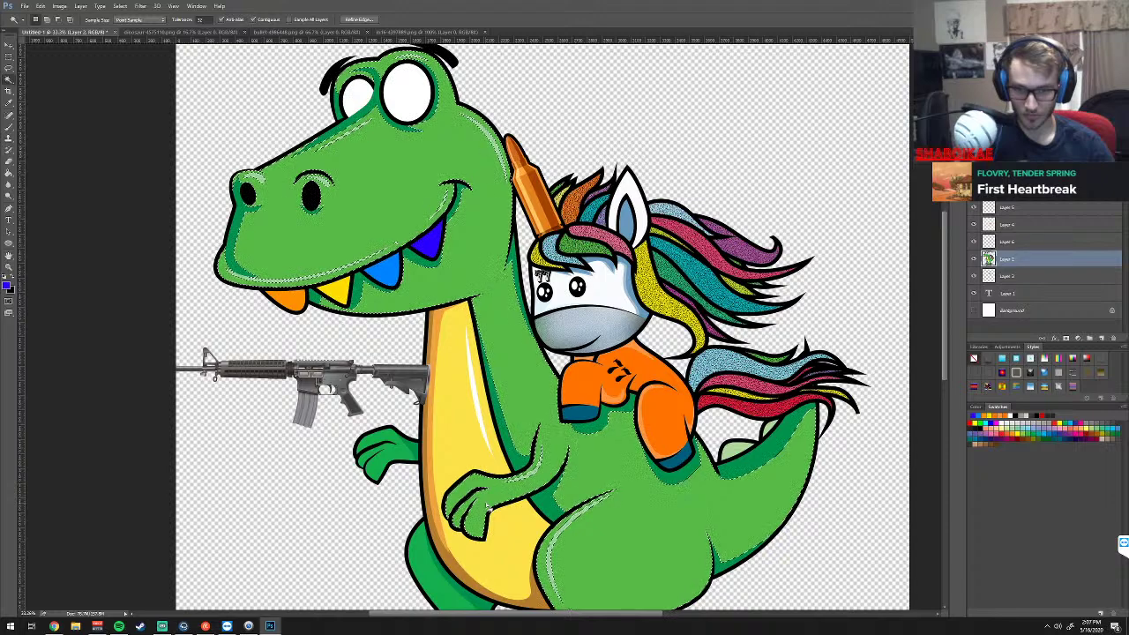
right_click(11, 79)
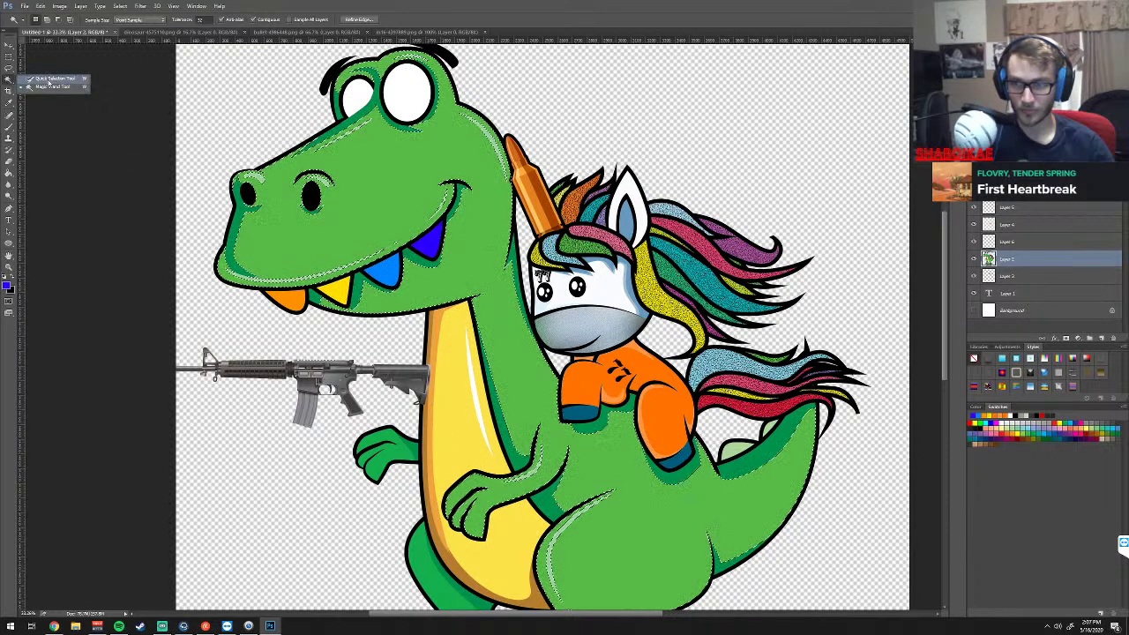
click(48, 79)
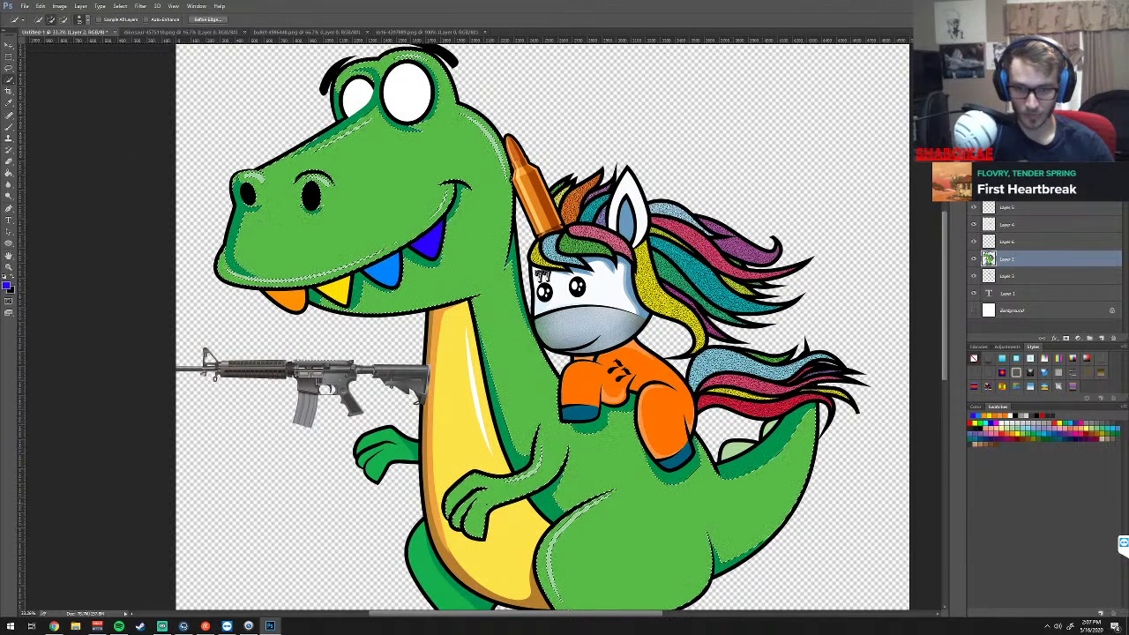
key(ctrl+d)
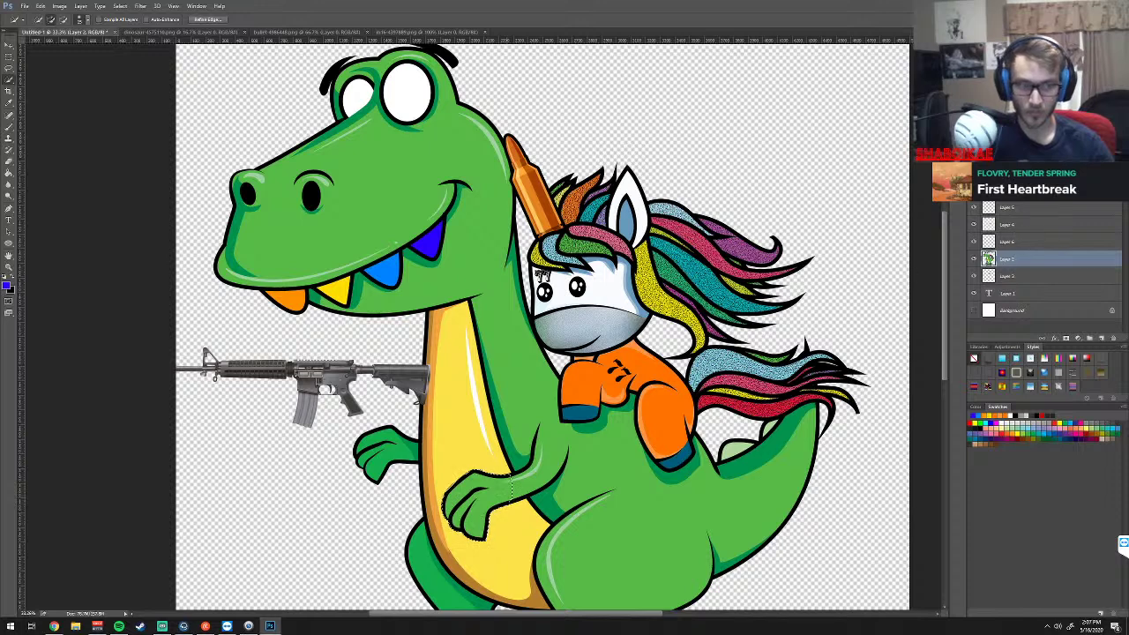
click(1100, 337)
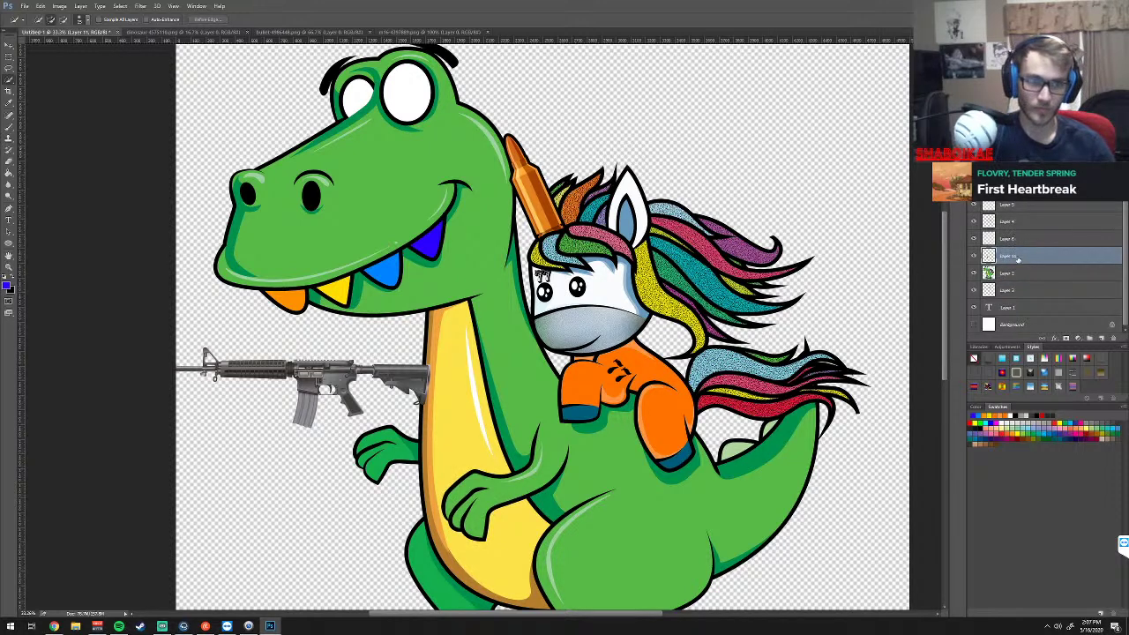
Delete the empty layer and drag the rifle onto the dinosaur's hand
key(Delete)
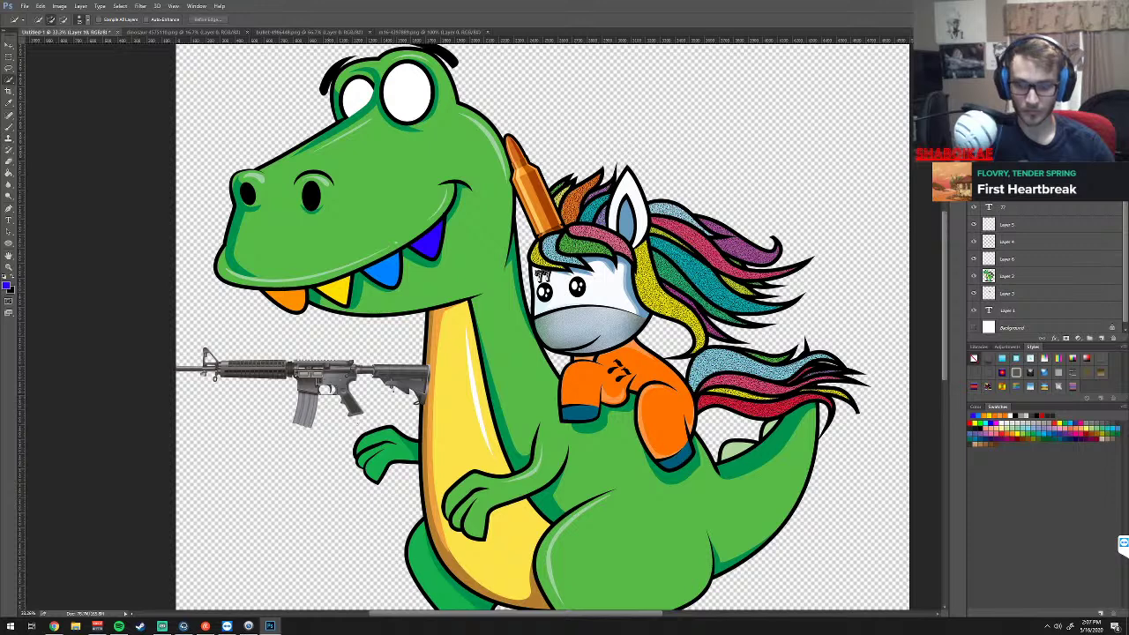
key(v)
mouse_move(342, 388)
mouse_down()
mouse_move(462, 499)
mouse_move(438, 499)
mouse_up()
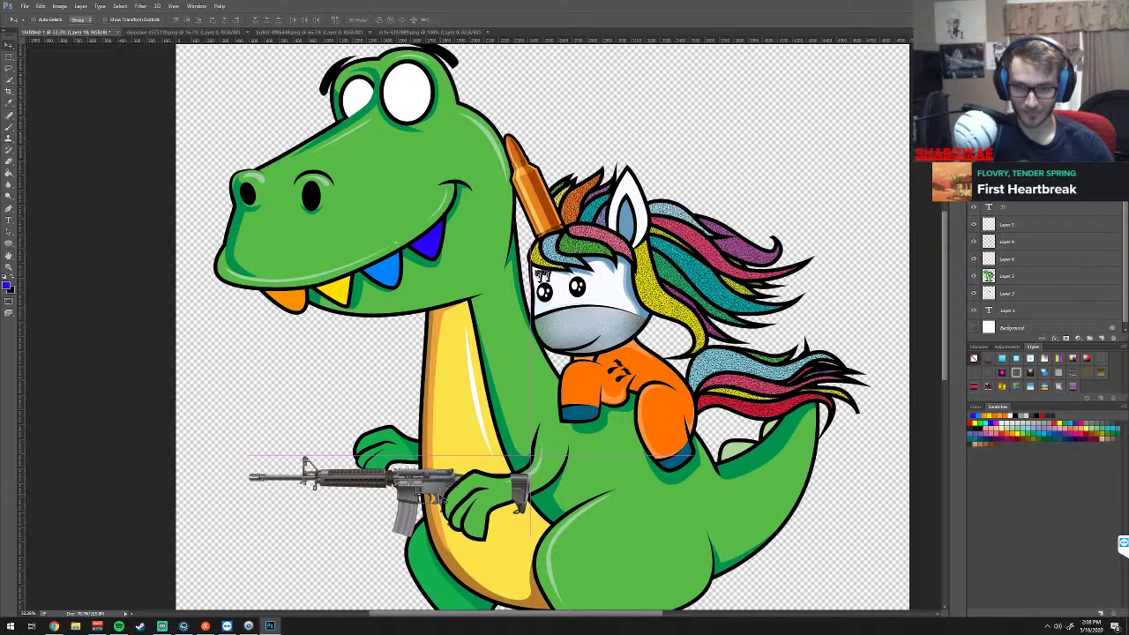
drag(438, 499, 439, 499)
Rotate the rifle so it angles diagonally down toward the lower left
key(ctrl+t)
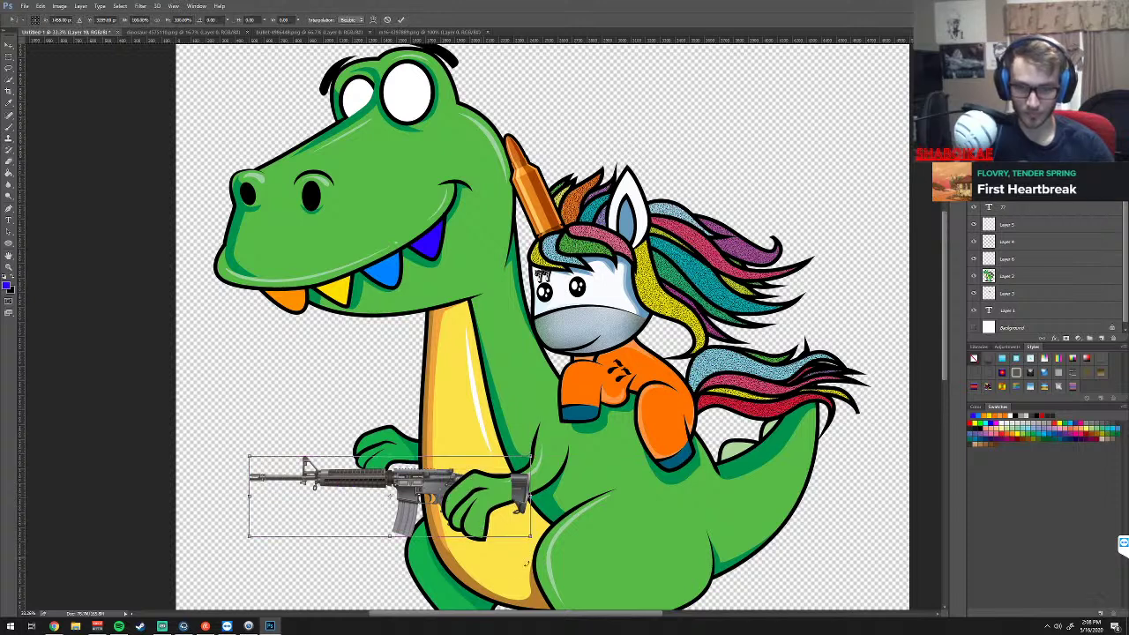
drag(533, 540, 552, 494)
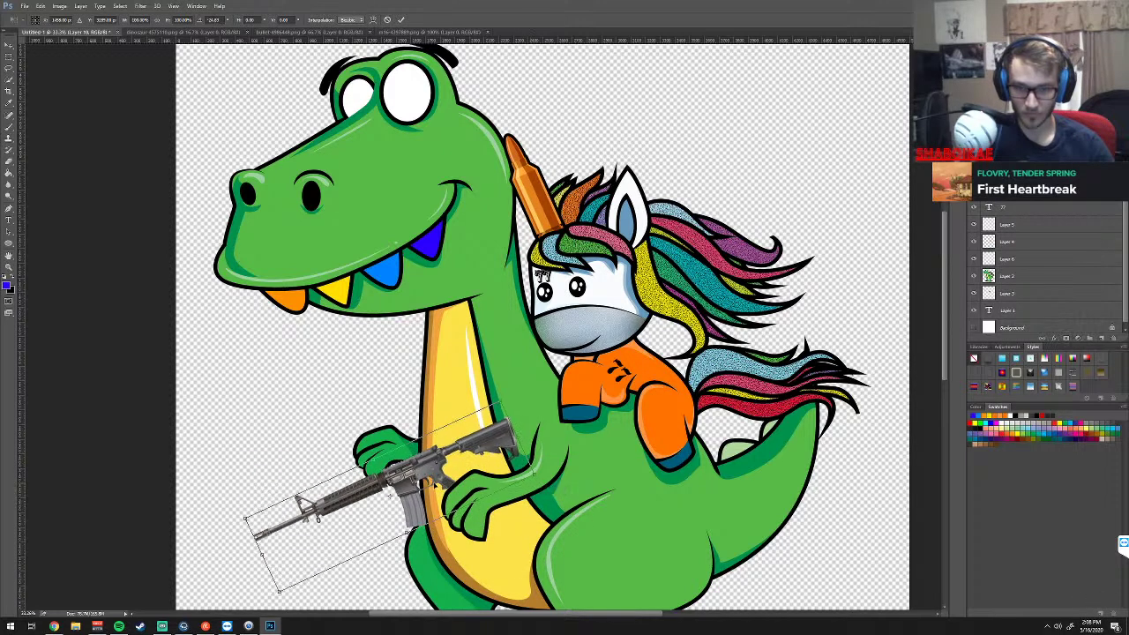
drag(437, 463, 457, 470)
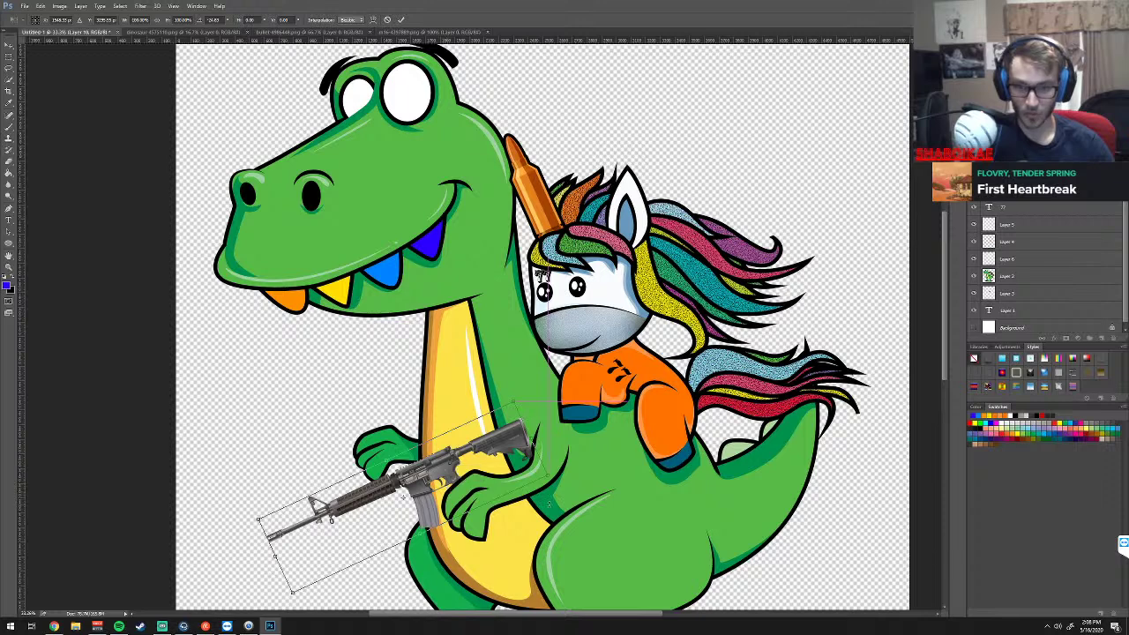
mouse_move(554, 511)
mouse_down()
mouse_move(520, 581)
mouse_move(560, 538)
mouse_up()
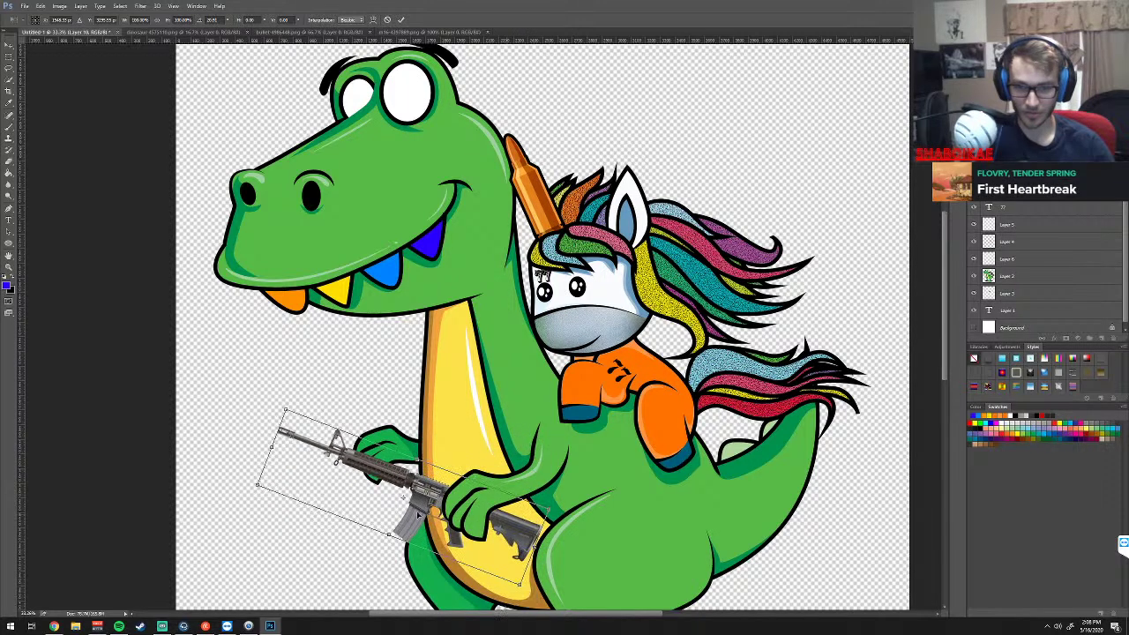
mouse_move(432, 487)
mouse_down()
mouse_move(445, 474)
mouse_move(443, 483)
mouse_up()
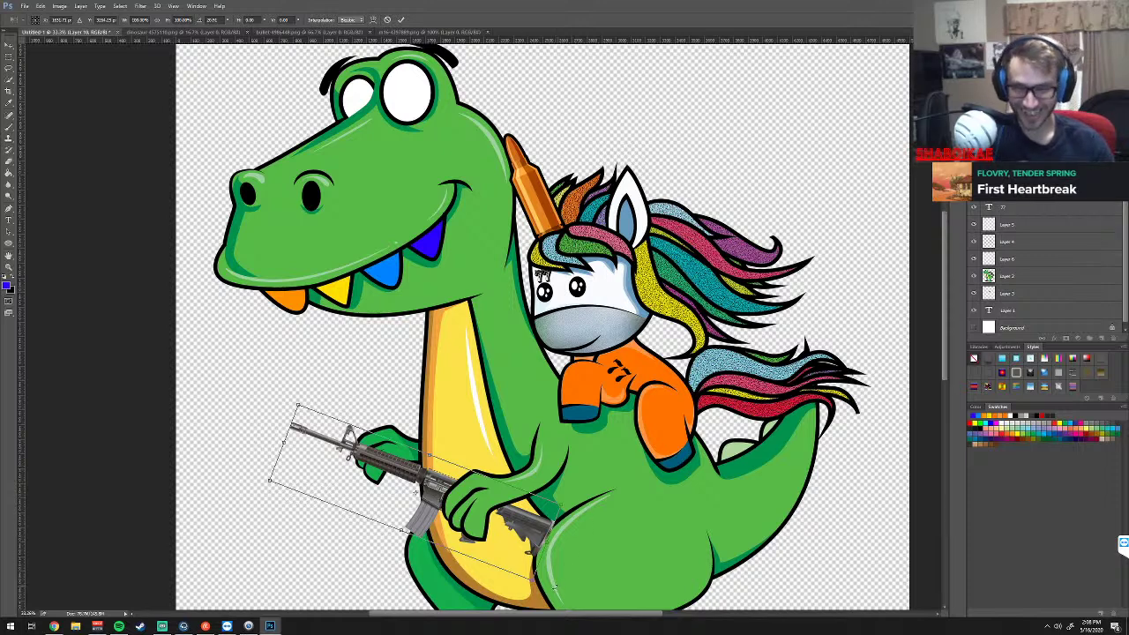
mouse_move(554, 588)
mouse_down()
mouse_move(557, 475)
mouse_move(517, 481)
mouse_move(465, 469)
mouse_up()
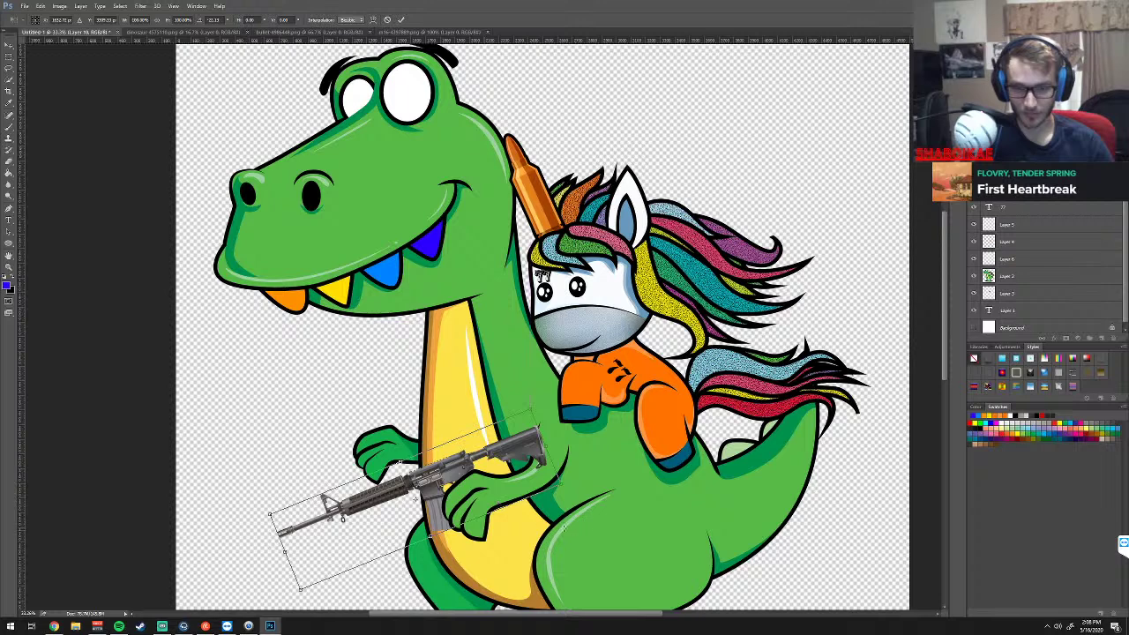
drag(556, 480, 561, 504)
drag(495, 461, 479, 463)
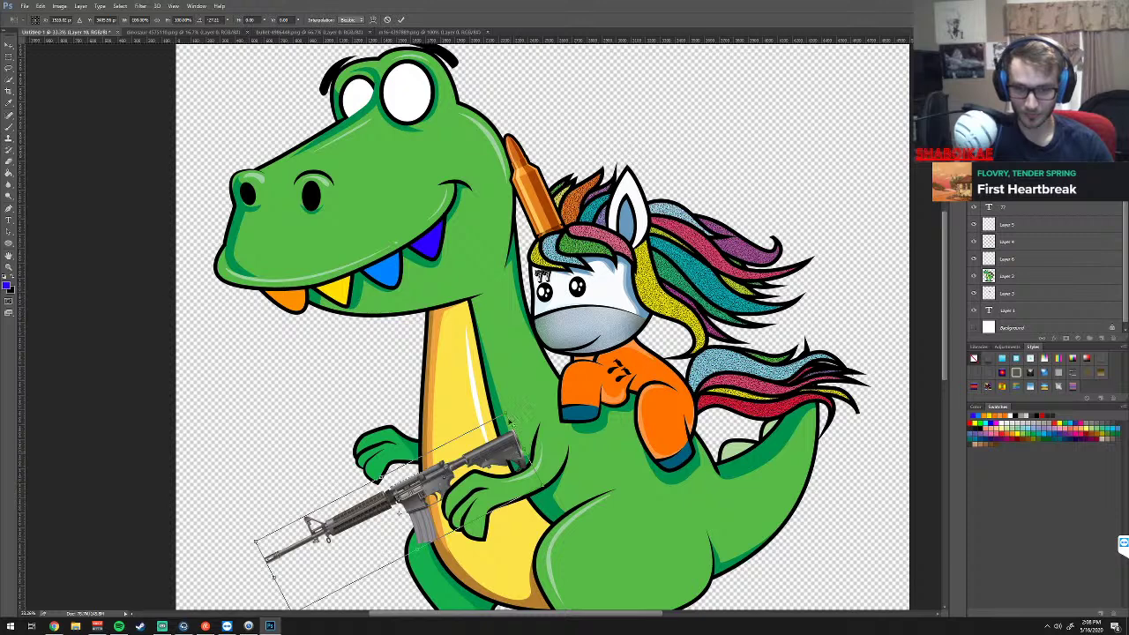
Enlarge the rifle until it crosses the dinosaur's arm, then apply the transform
mouse_move(509, 414)
mouse_down()
mouse_move(542, 389)
mouse_move(542, 446)
mouse_up()
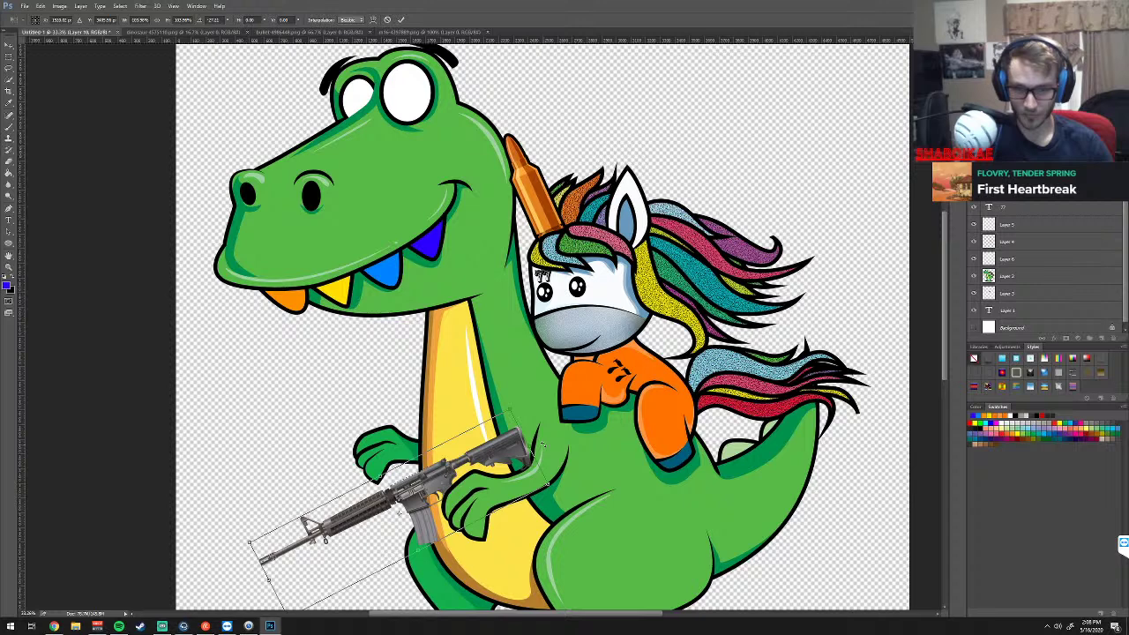
drag(268, 579, 274, 576)
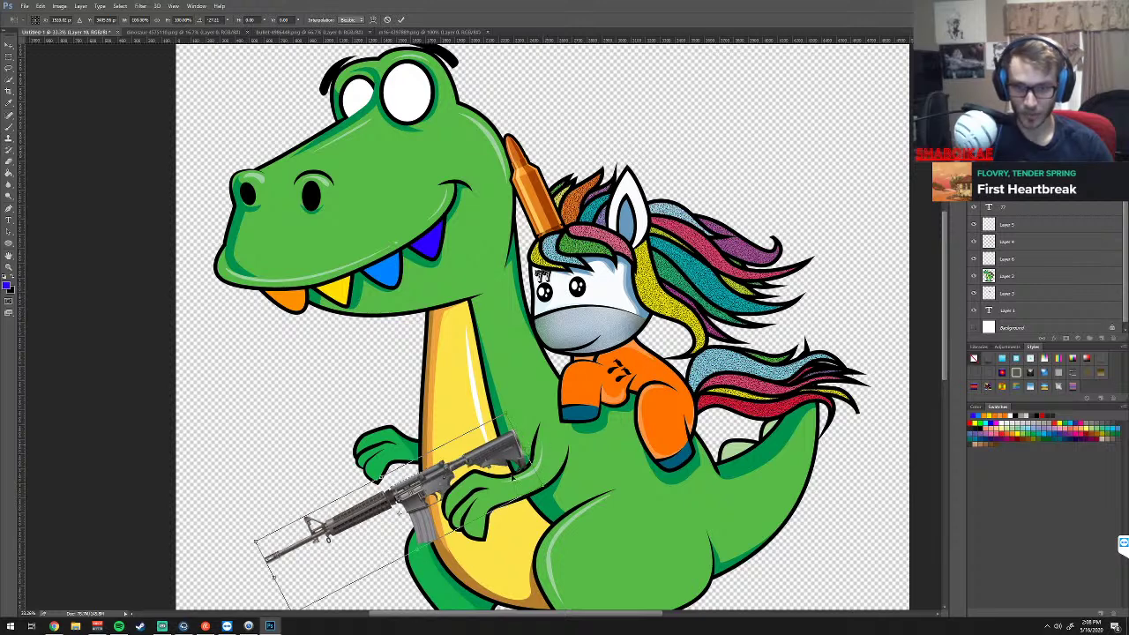
drag(506, 412, 548, 385)
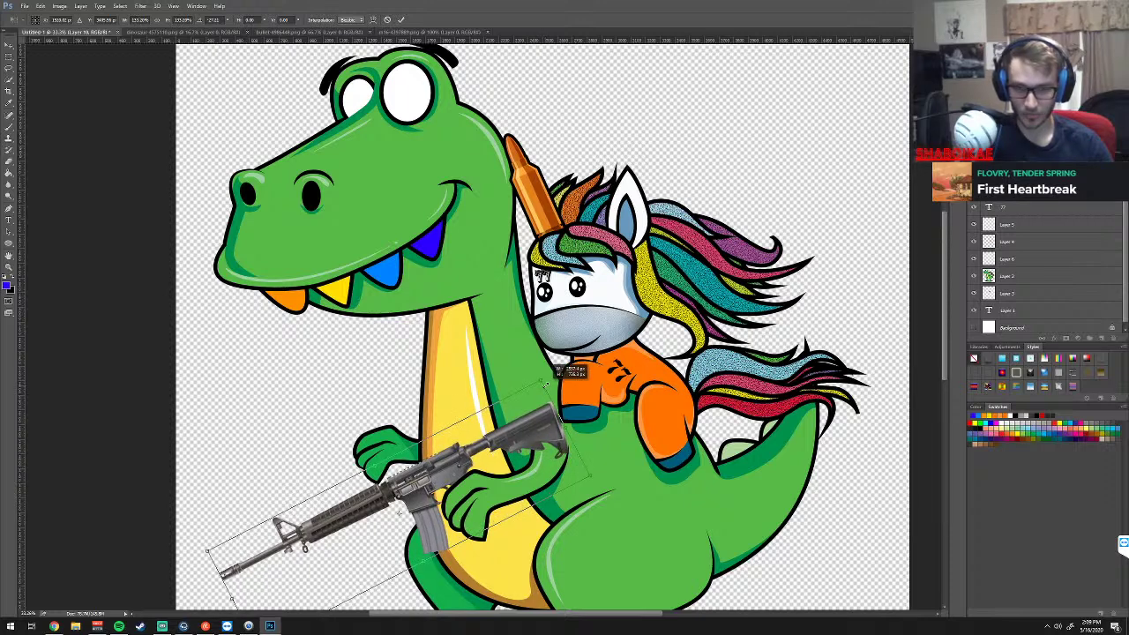
drag(546, 385, 527, 397)
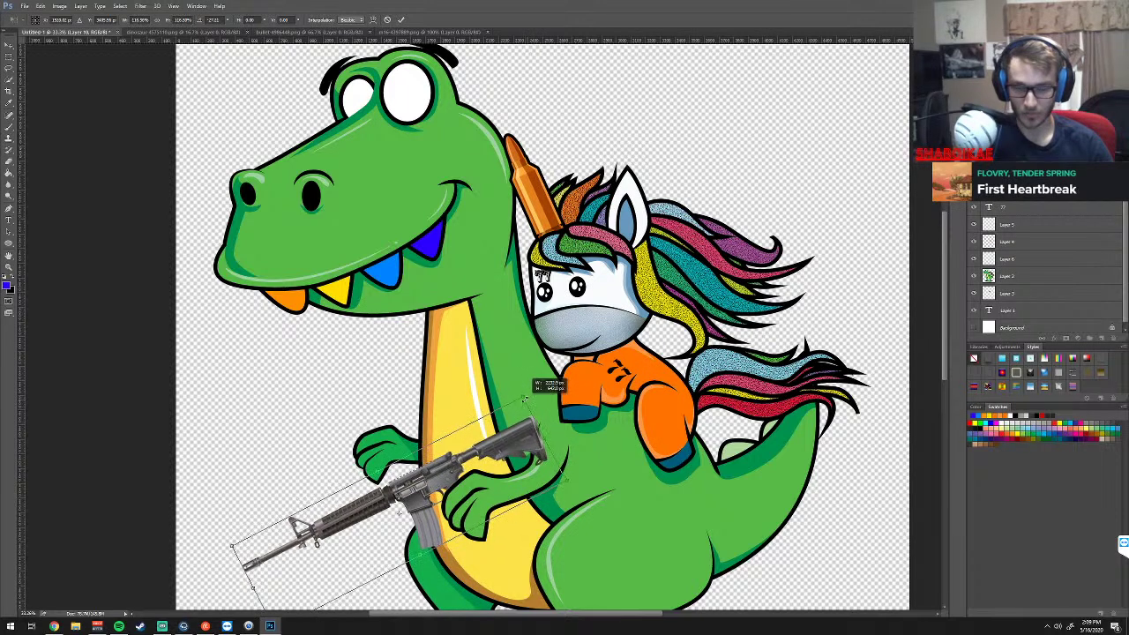
drag(526, 399, 523, 401)
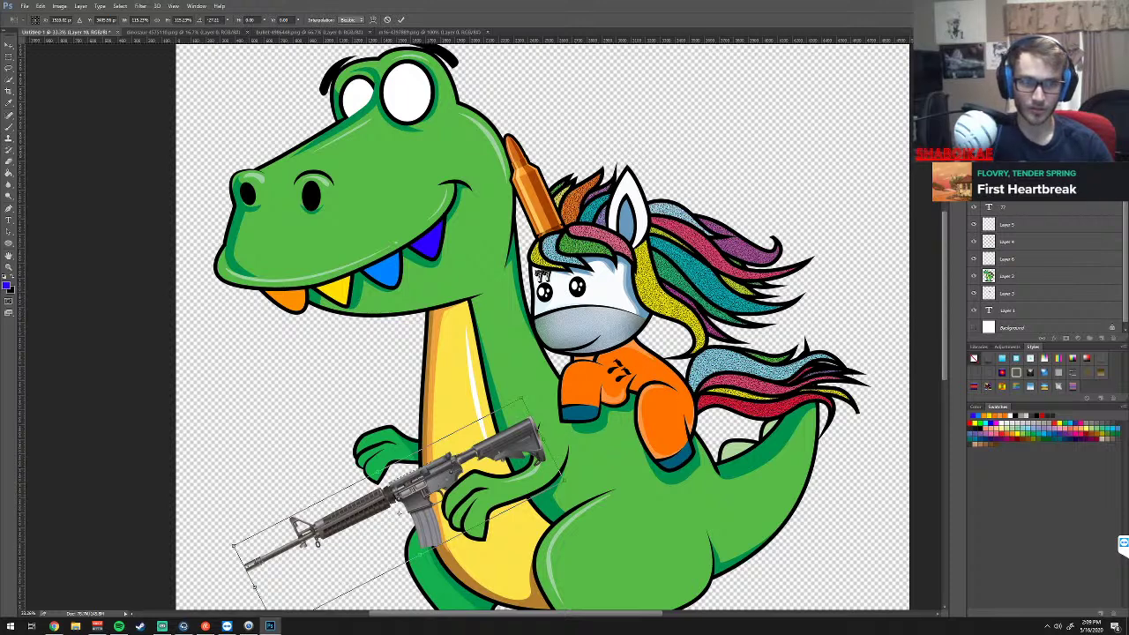
key(Return)
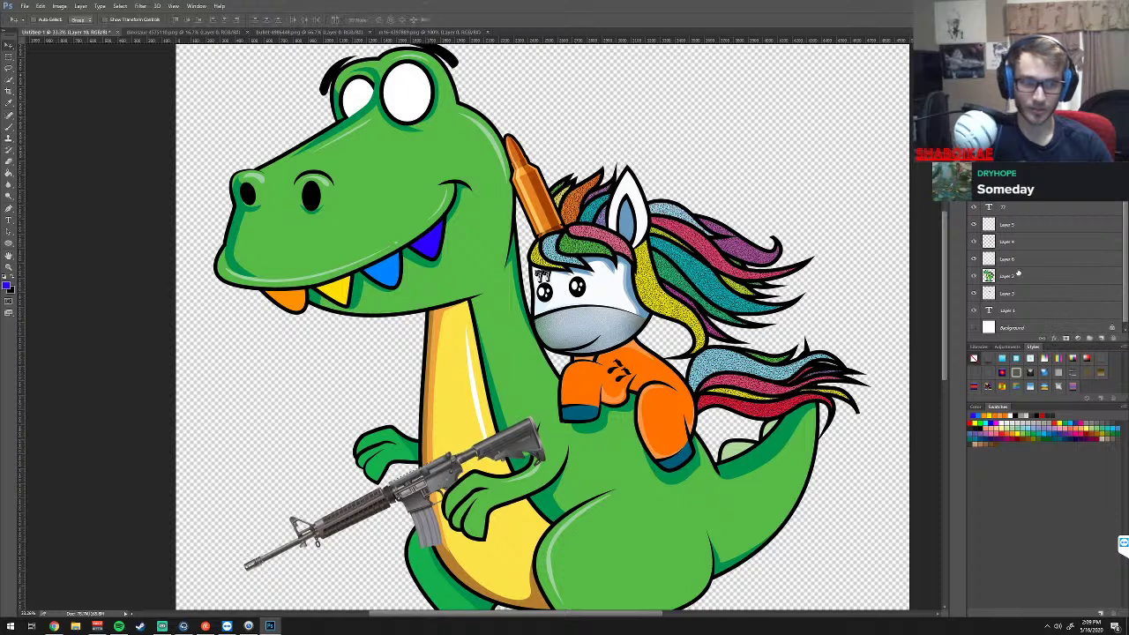
Quick-select the dinosaur's arm on Layer 2 and copy it to a new top layer
click(1016, 276)
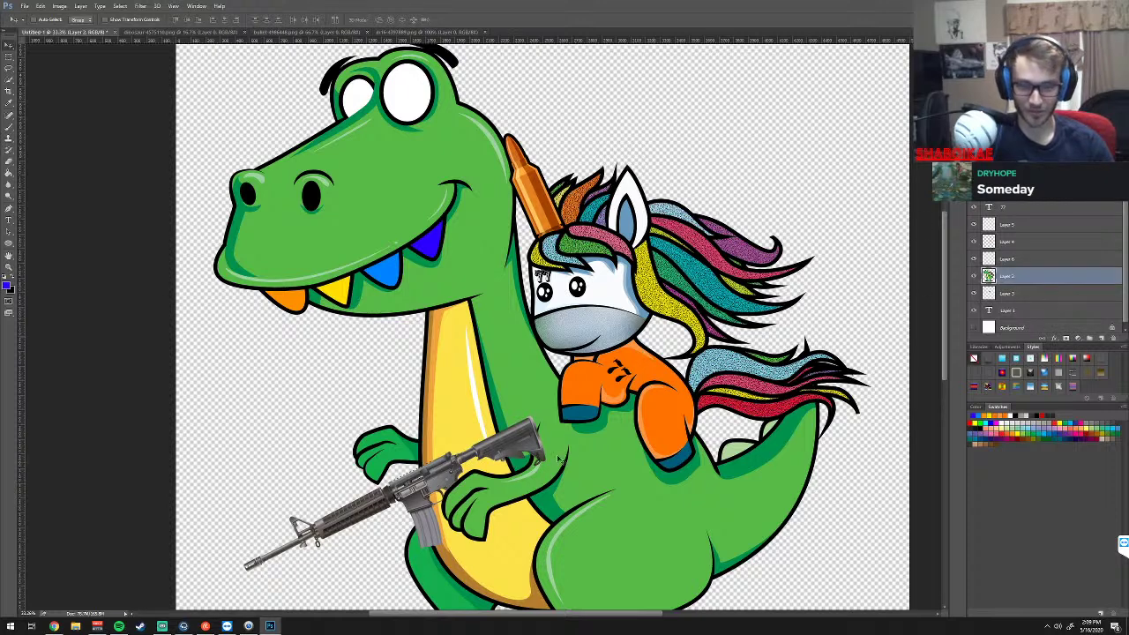
click(9, 77)
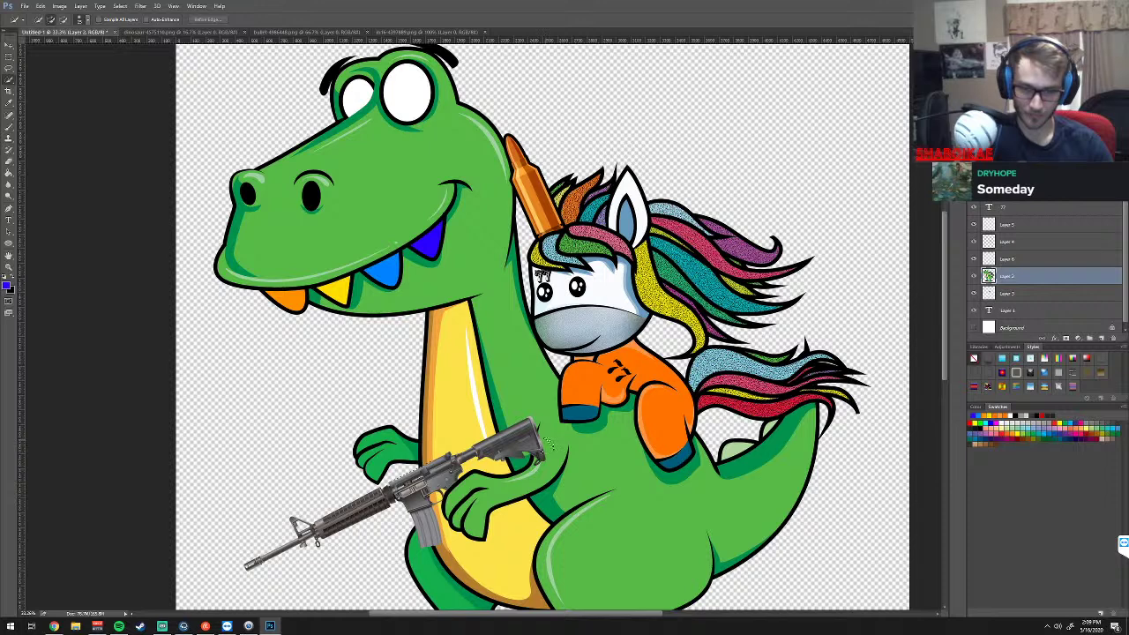
drag(551, 441, 549, 427)
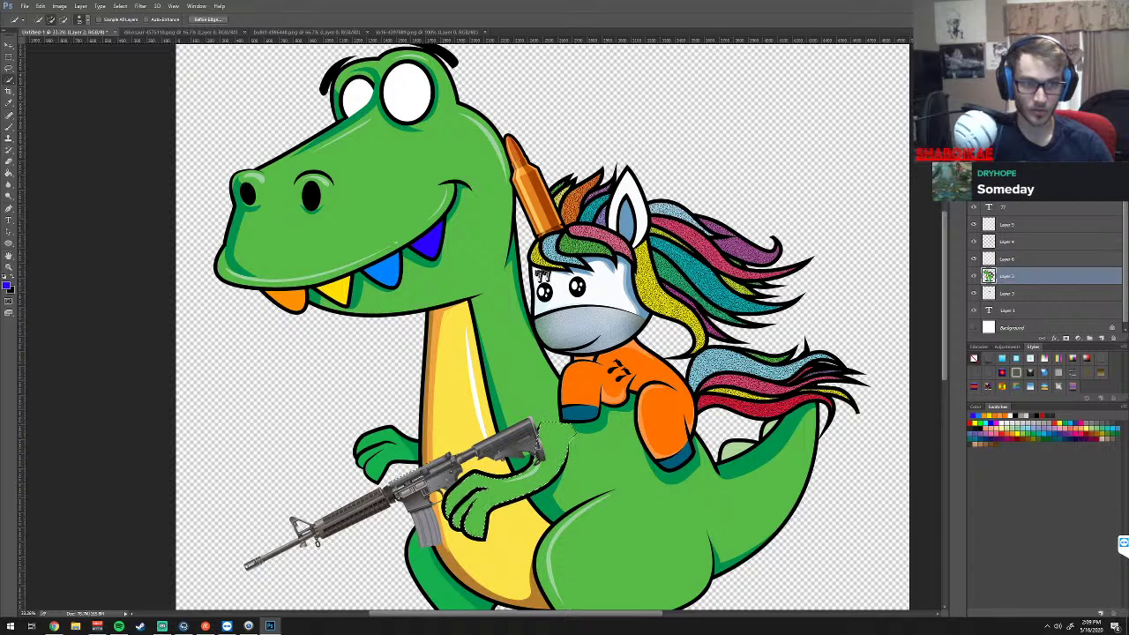
key(ctrl+comma)
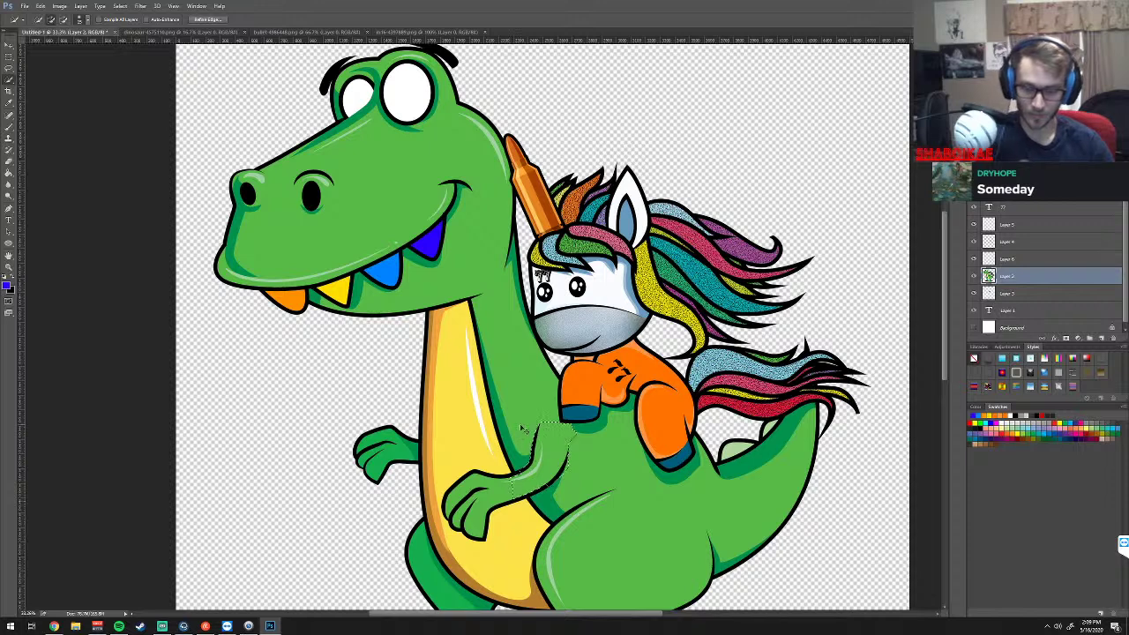
key(ctrl+j)
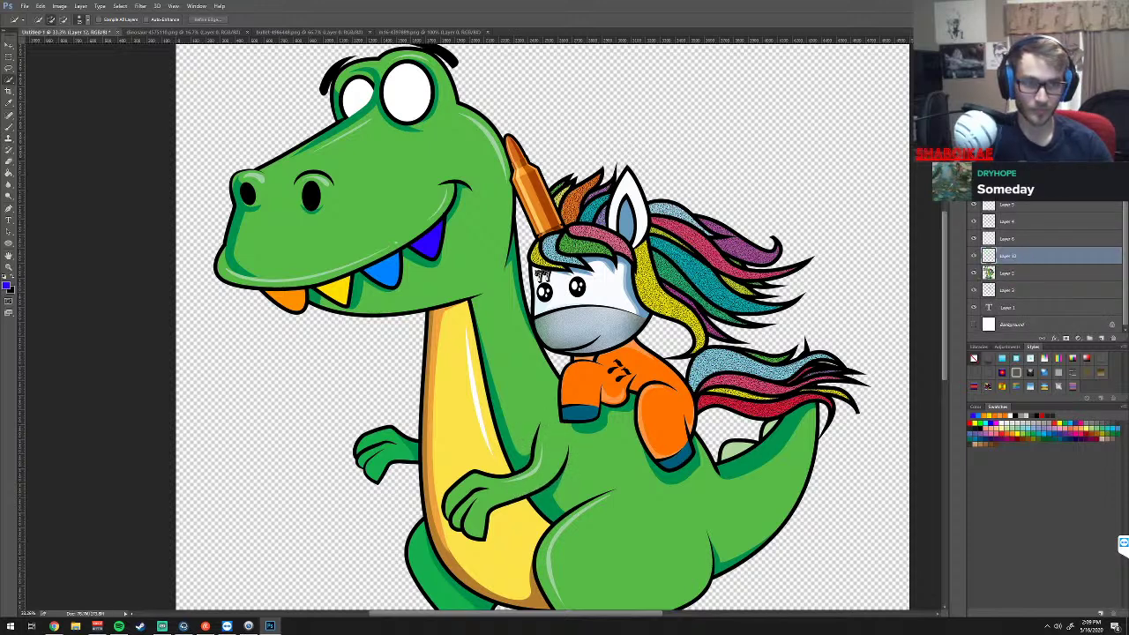
scroll(1045, 264, up, 2)
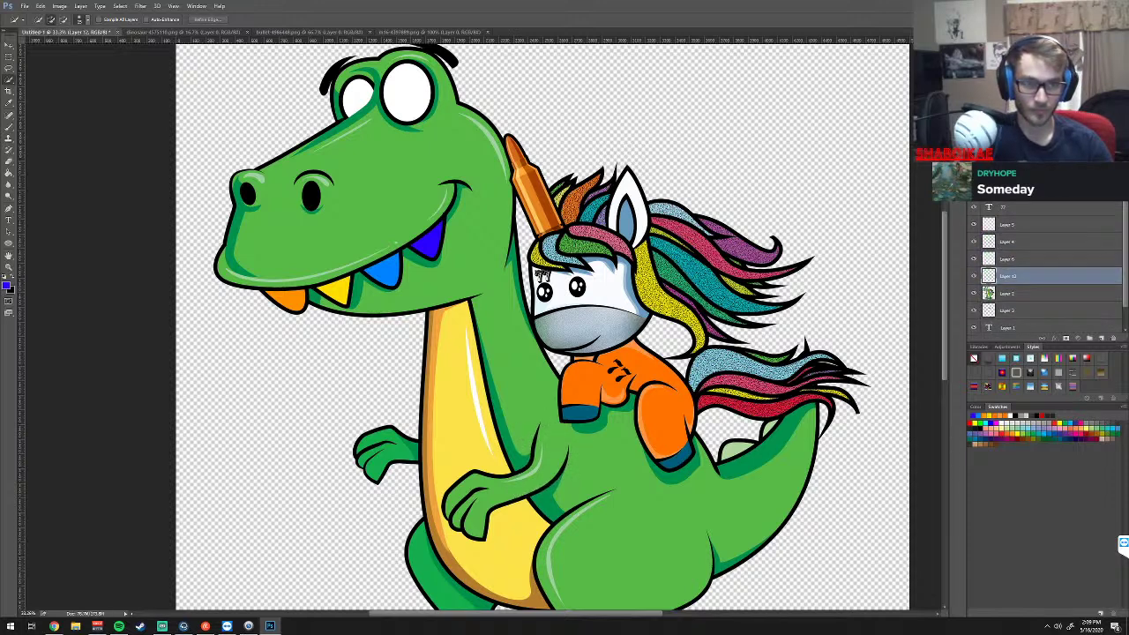
key(Delete)
key(ctrl+z)
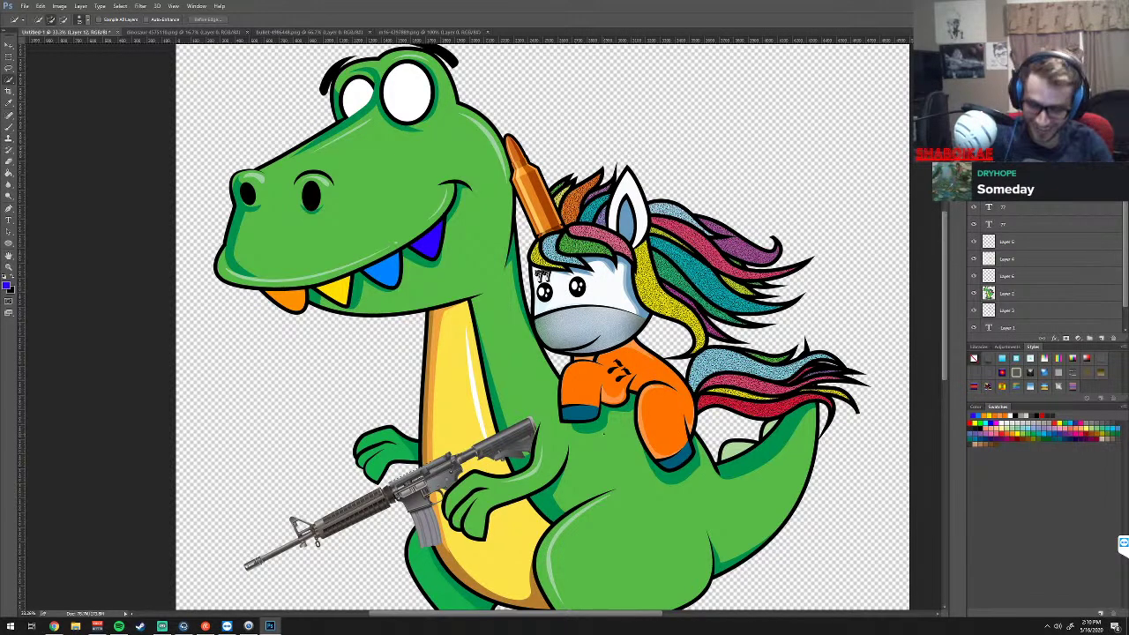
Save the artwork to the Desktop as DISASTER in PSD format
scroll(507, 374, down, 3)
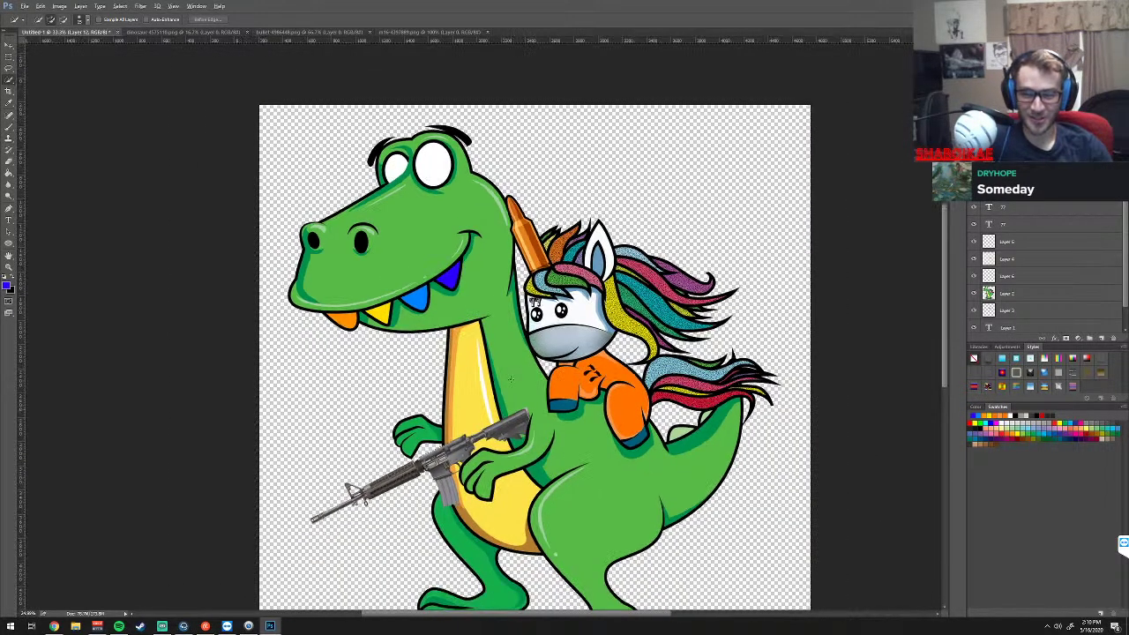
key(alt)
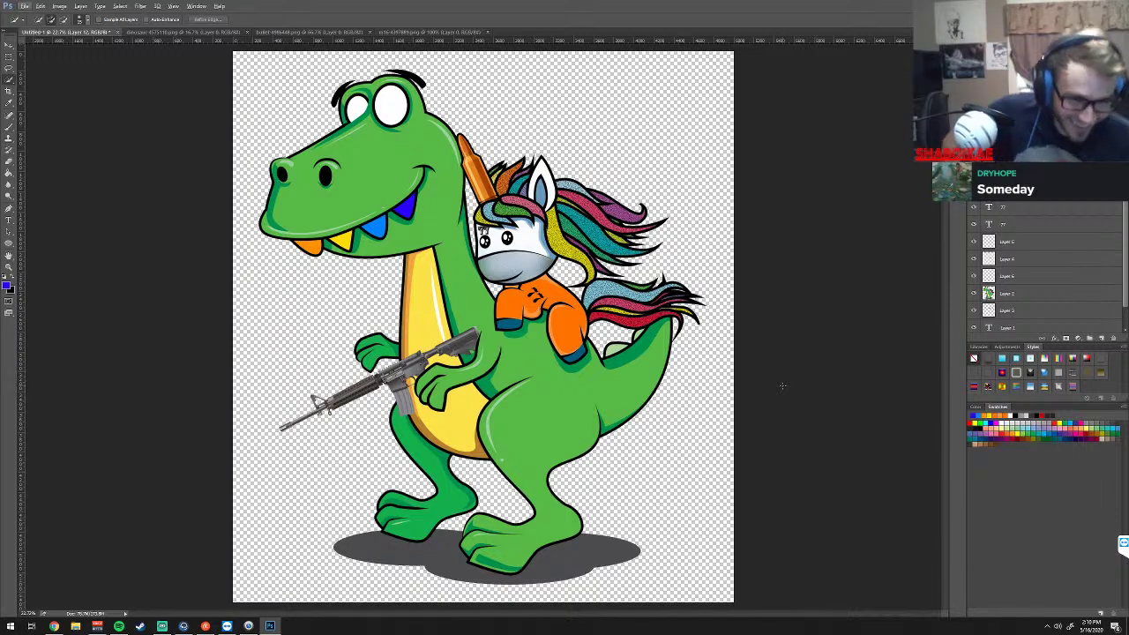
key(alt)
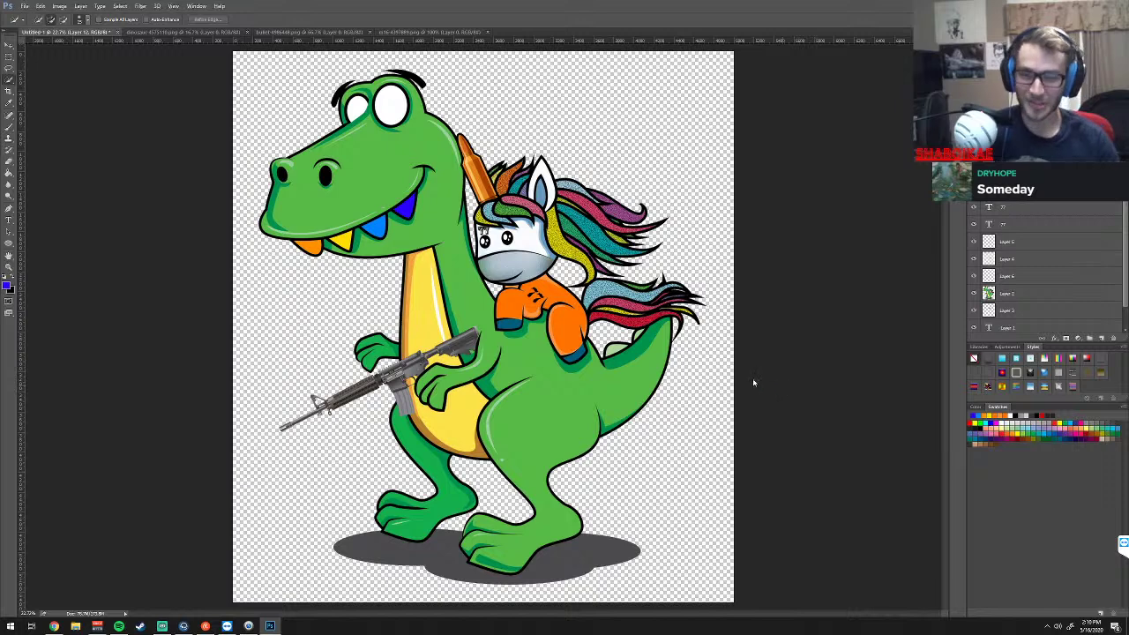
key(ctrl+s)
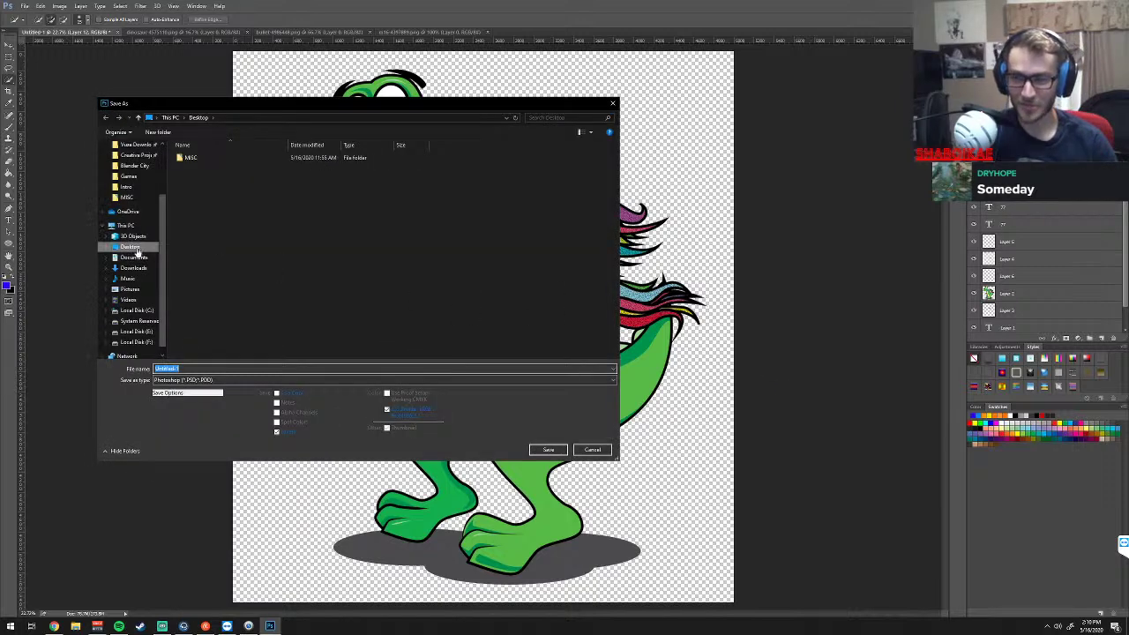
text(Di)
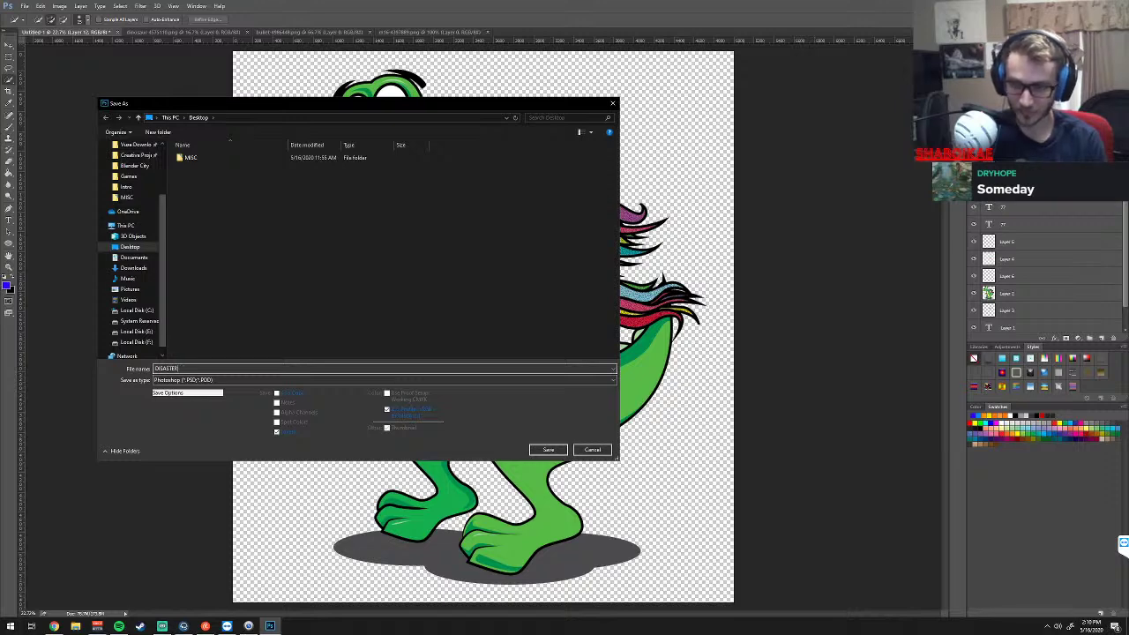
click(548, 449)
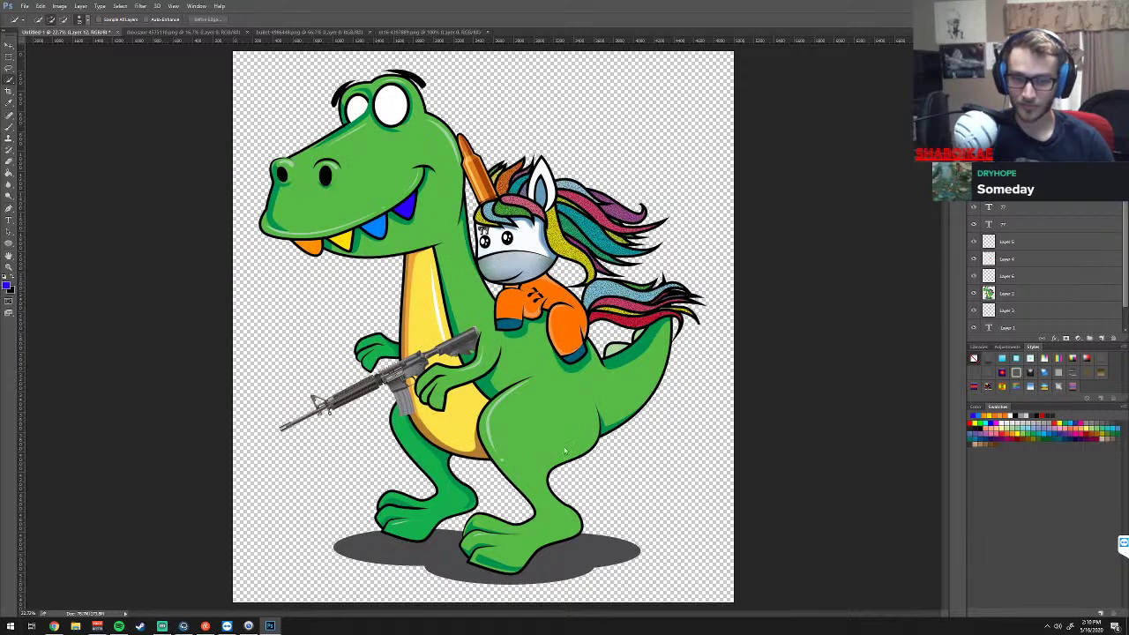
Confirm the Photoshop Format Options to finish saving DISASTER.psd
click(527, 144)
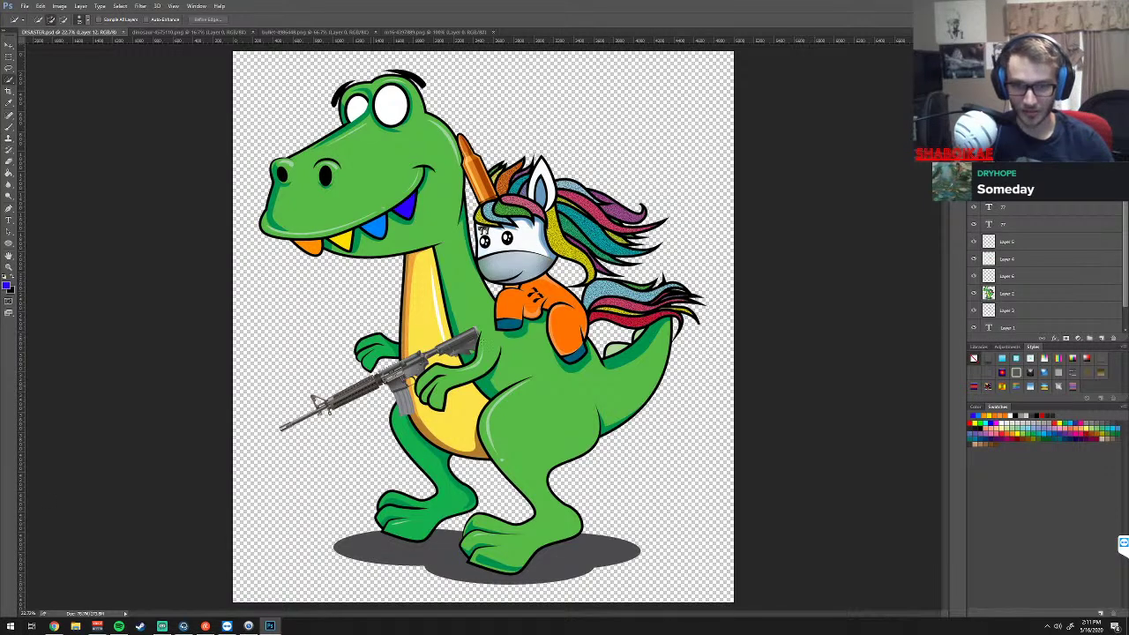
Zoom in on the rifle and clear the current selection
scroll(481, 339, up, 1)
scroll(481, 339, up, 1)
scroll(481, 338, up, 1)
scroll(481, 339, up, 1)
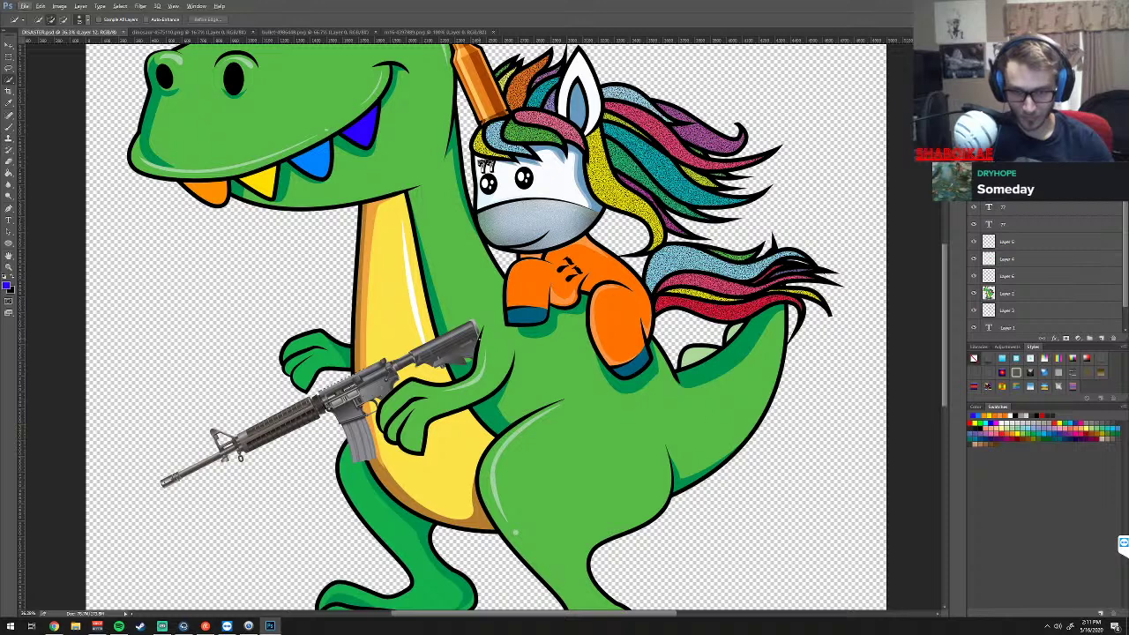
click(450, 353)
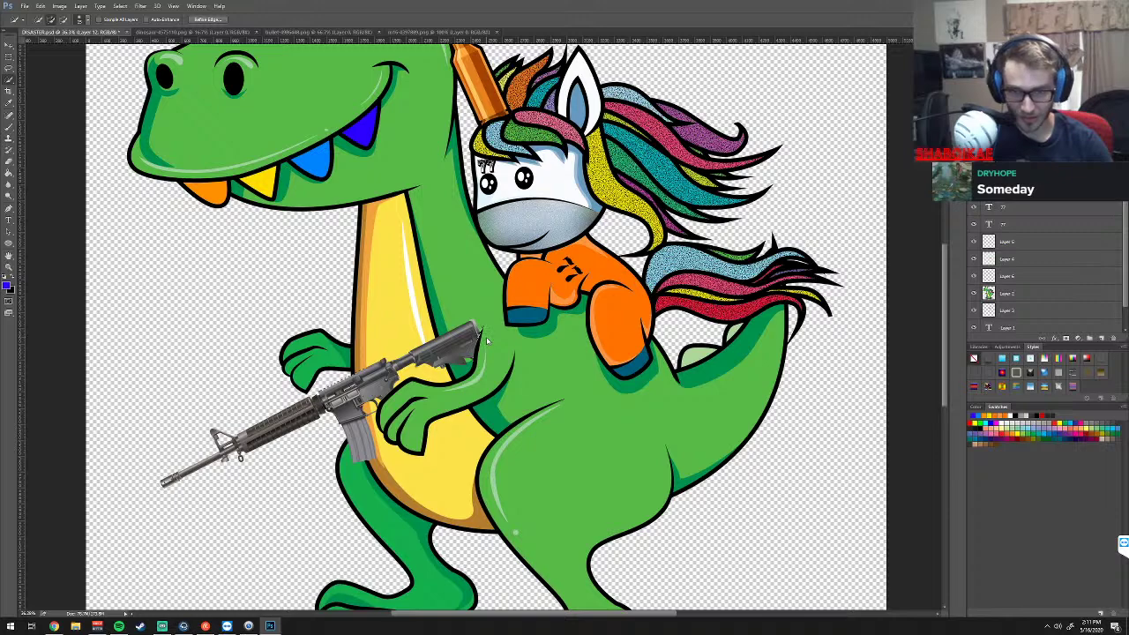
key(ctrl+d)
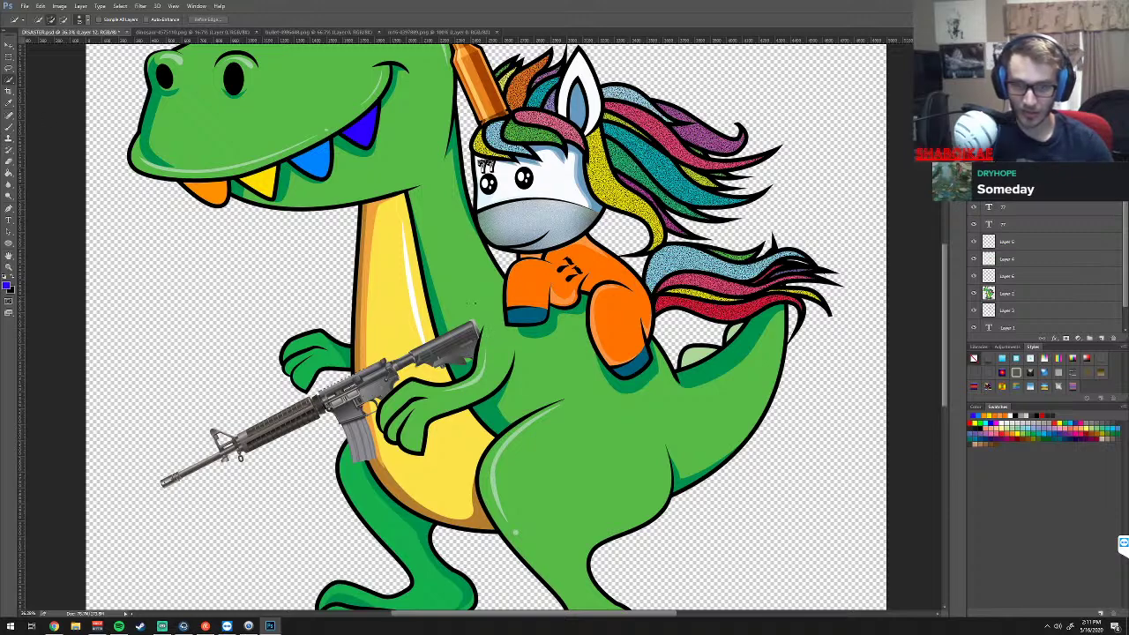
scroll(494, 326, up, 1)
scroll(494, 327, up, 1)
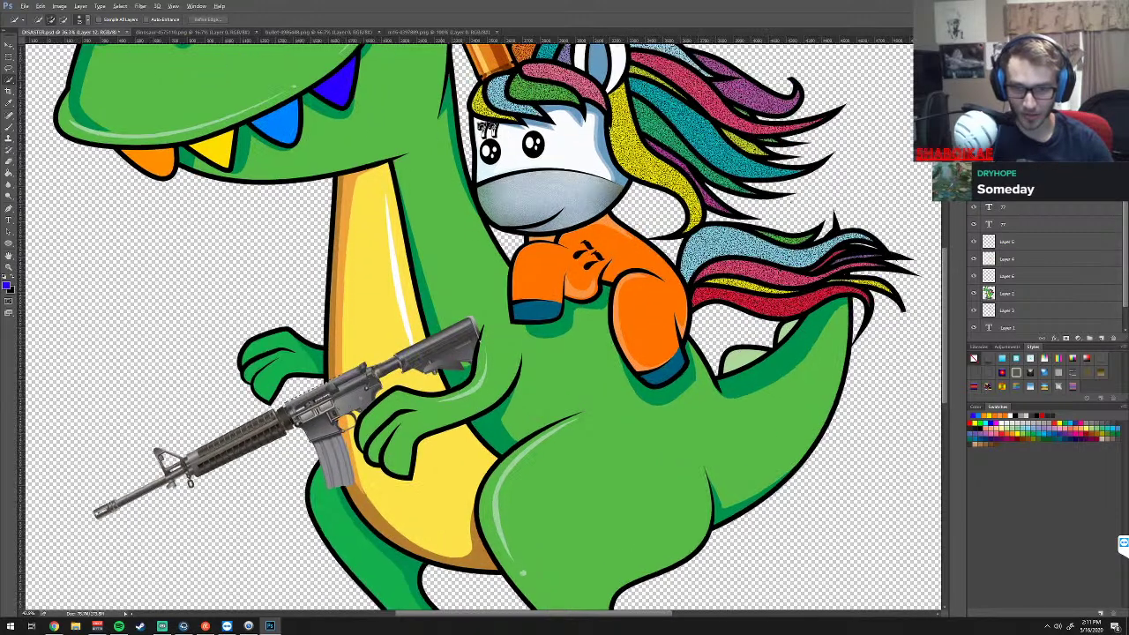
scroll(494, 326, up, 1)
scroll(483, 330, up, 1)
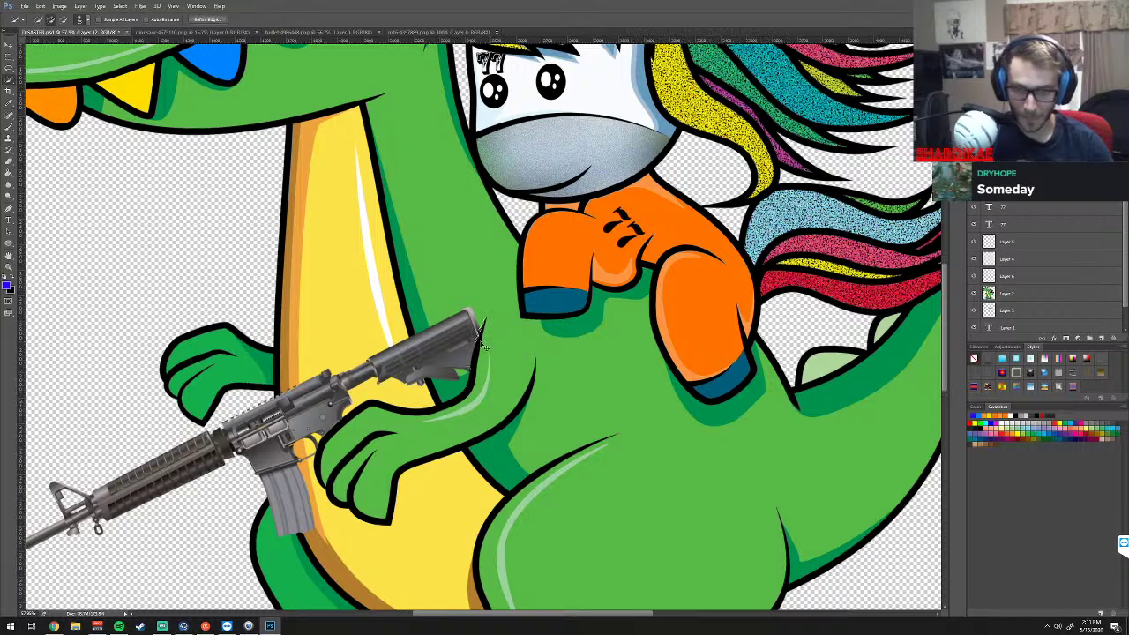
key(ctrl+d)
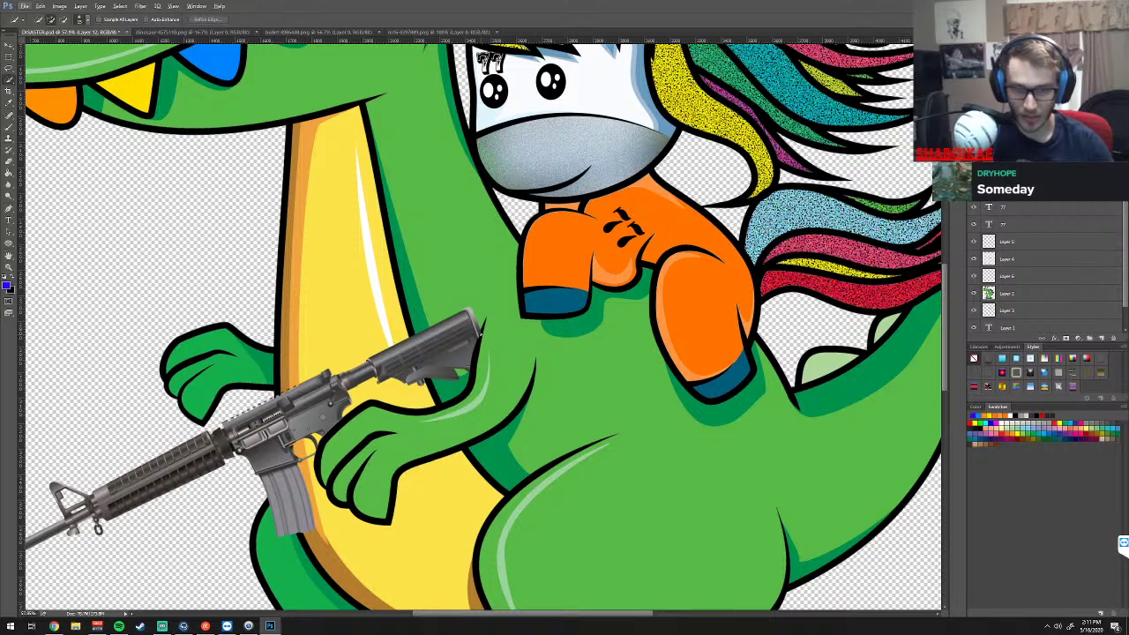
Add a new blank layer above Layer 2 and move it to the top of the stack
click(1011, 295)
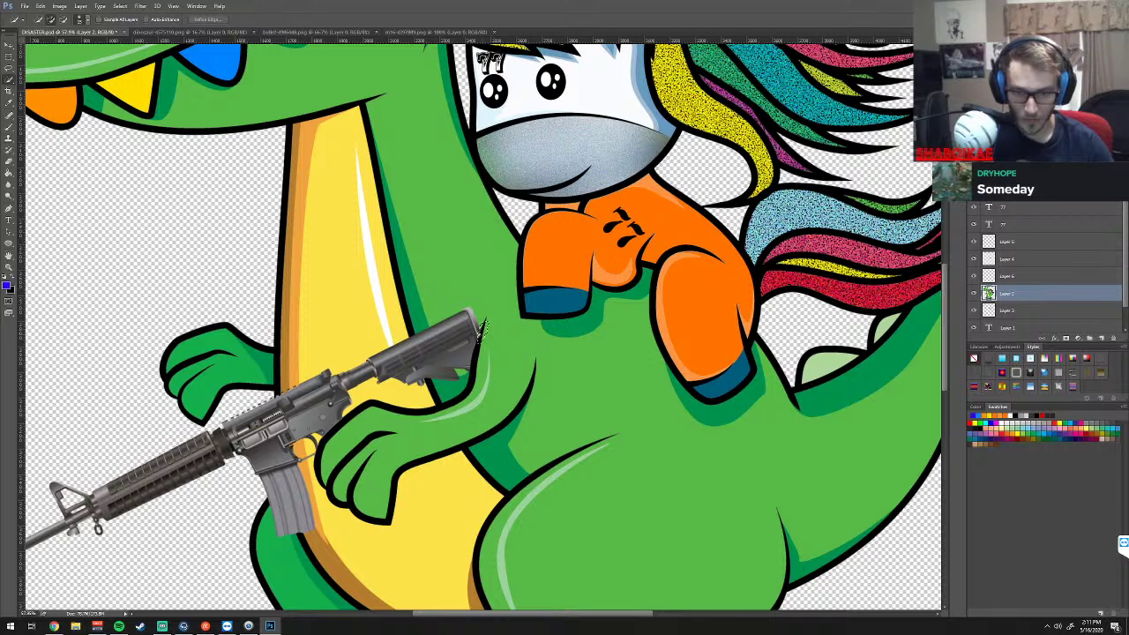
key(ctrl+shift+alt+n)
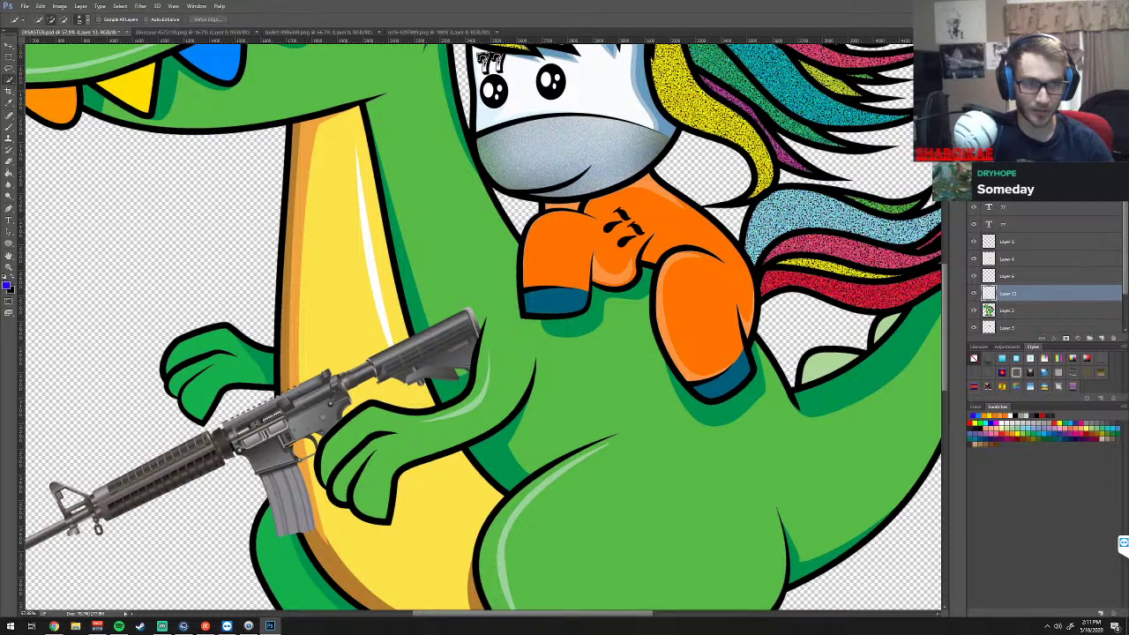
key(ctrl+shift+bracketright)
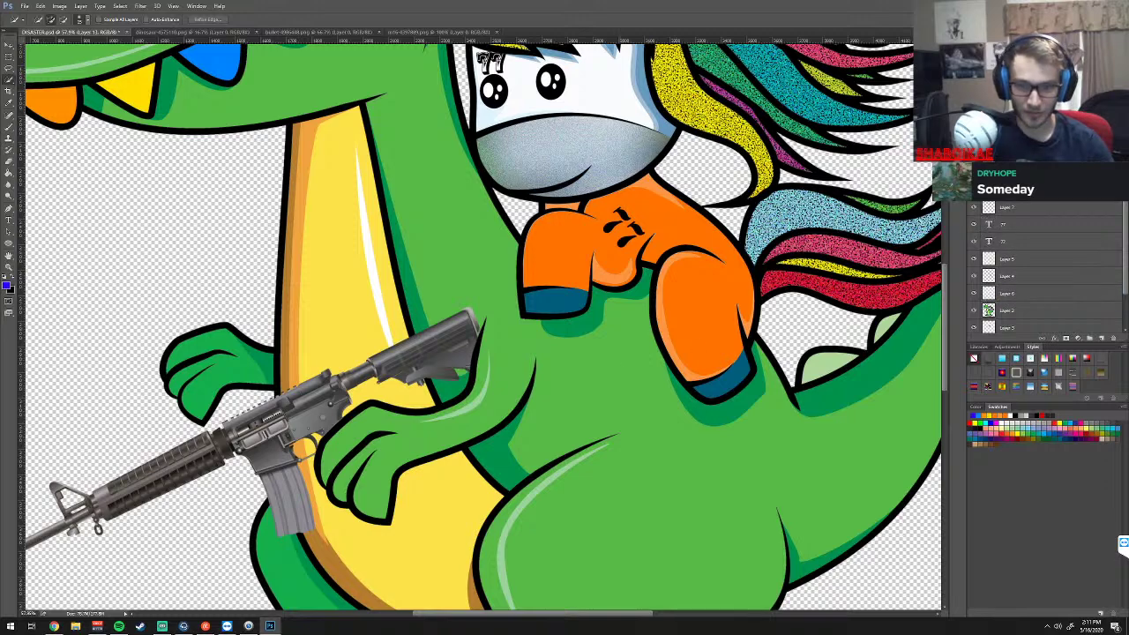
scroll(480, 328, up, 1)
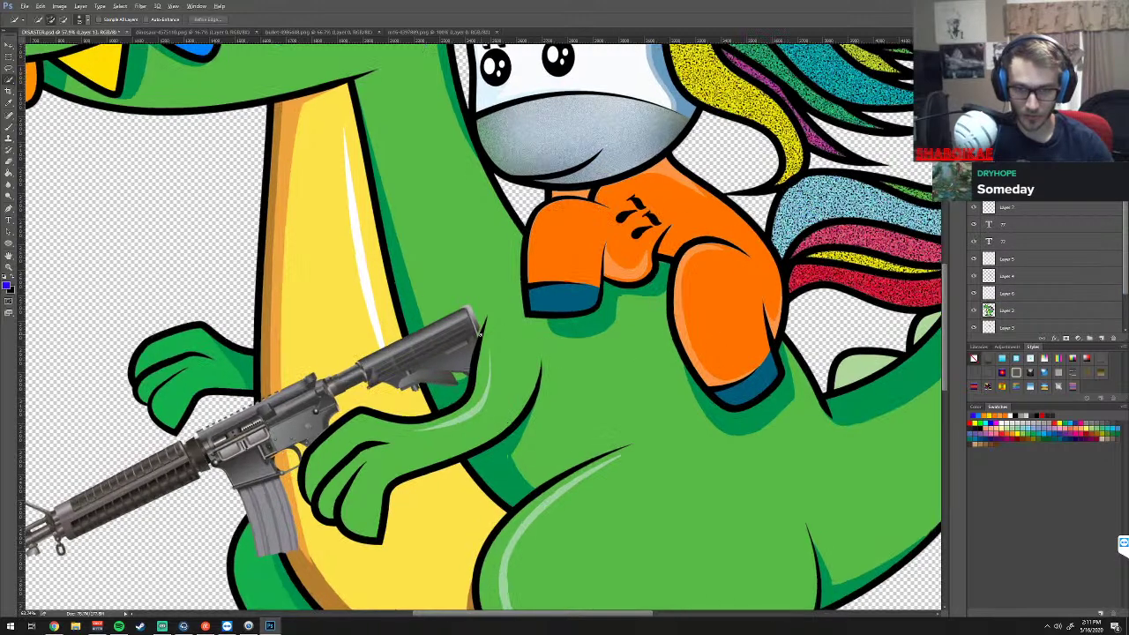
scroll(478, 331, up, 1)
scroll(476, 333, up, 1)
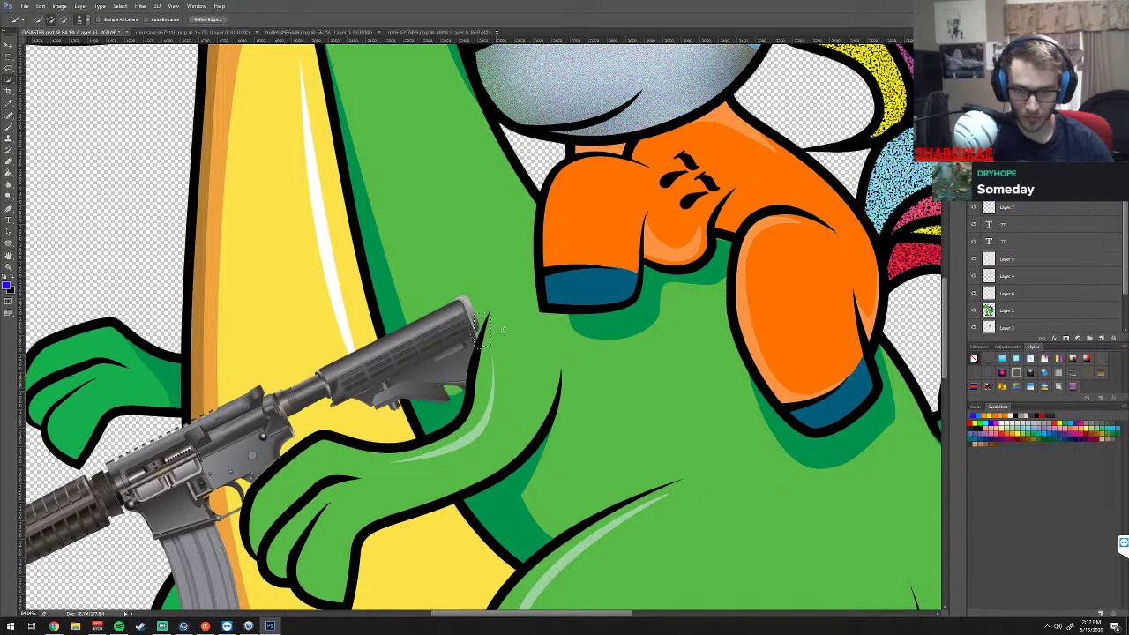
click(480, 318)
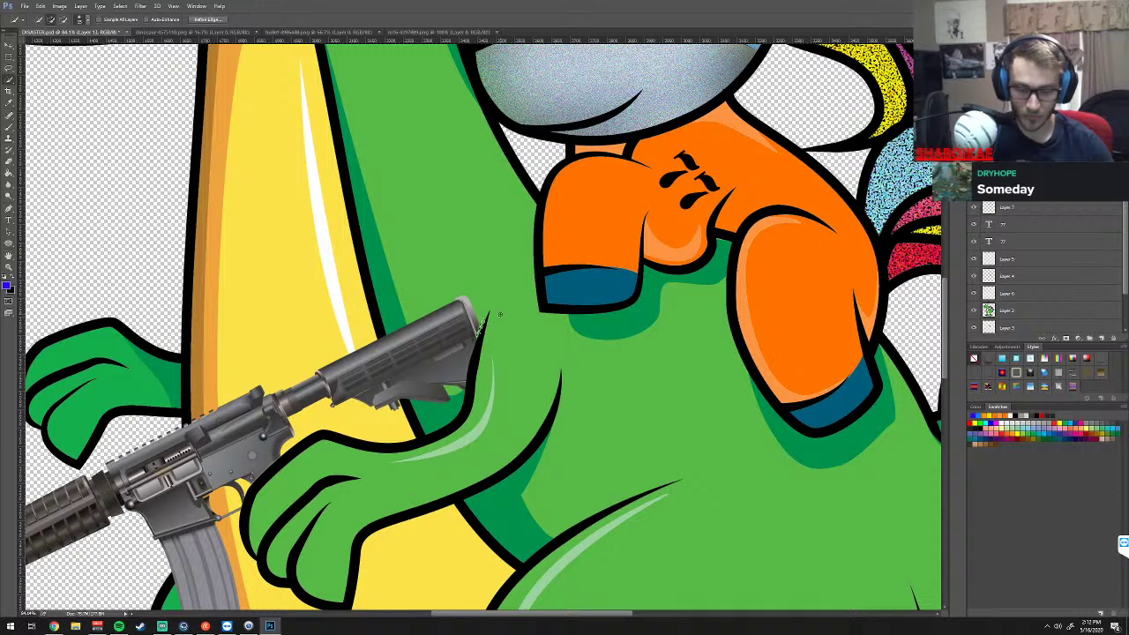
key(ctrl+d)
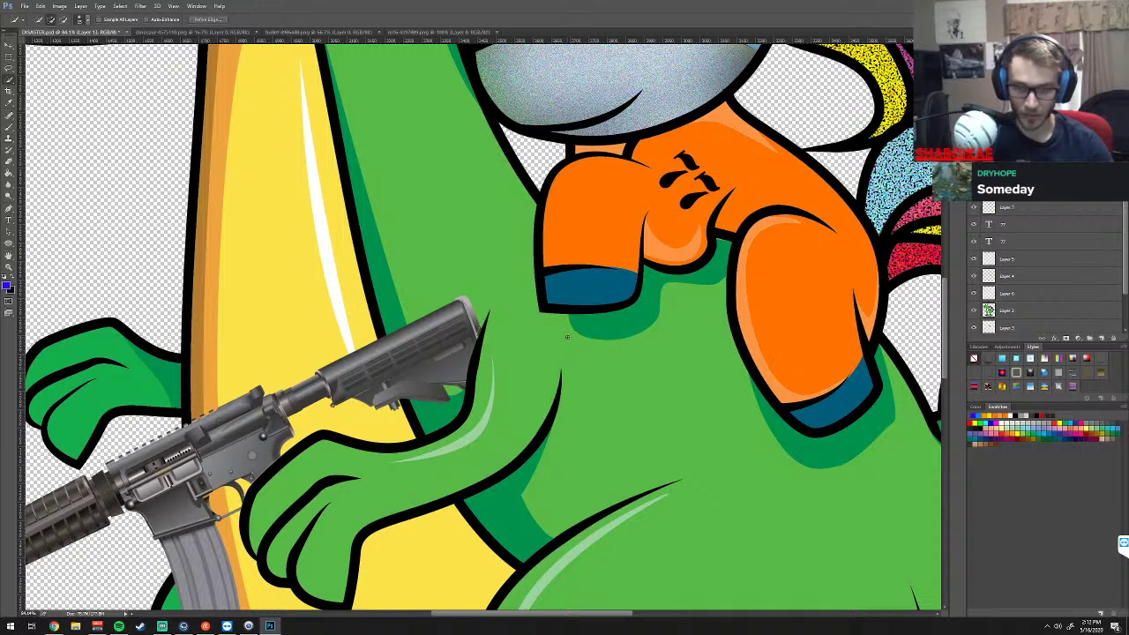
click(8, 139)
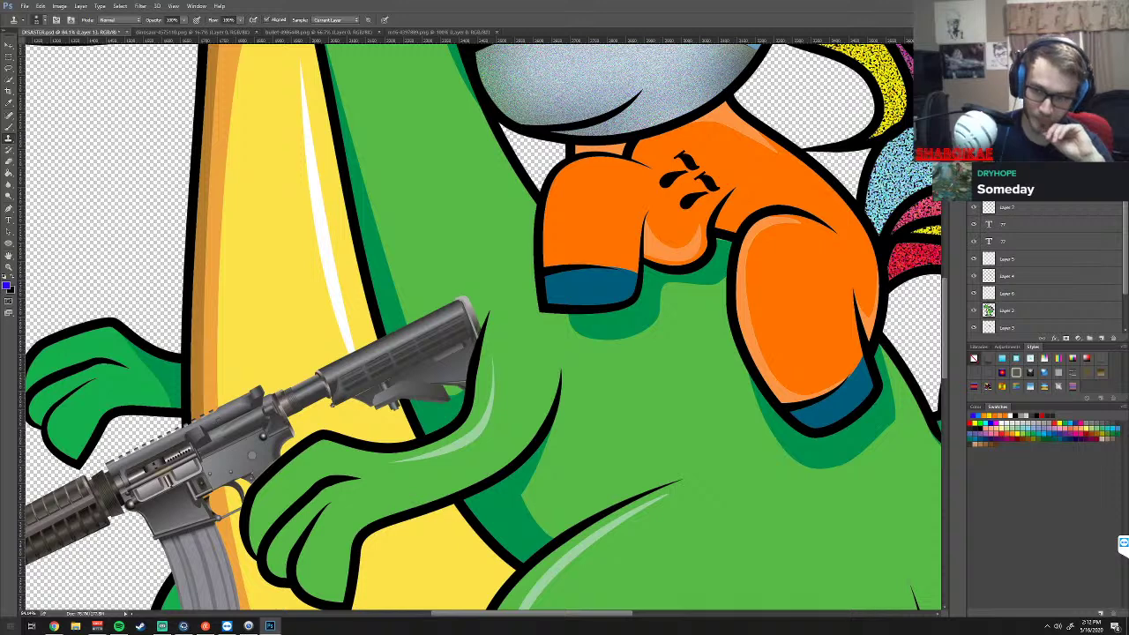
click(1012, 310)
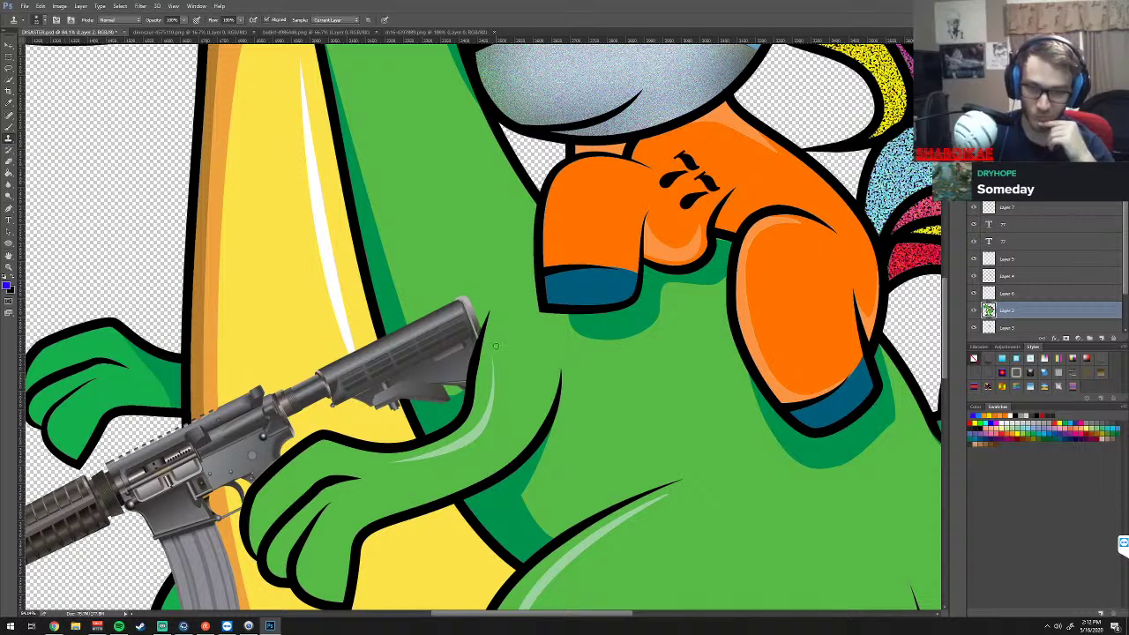
click(490, 309)
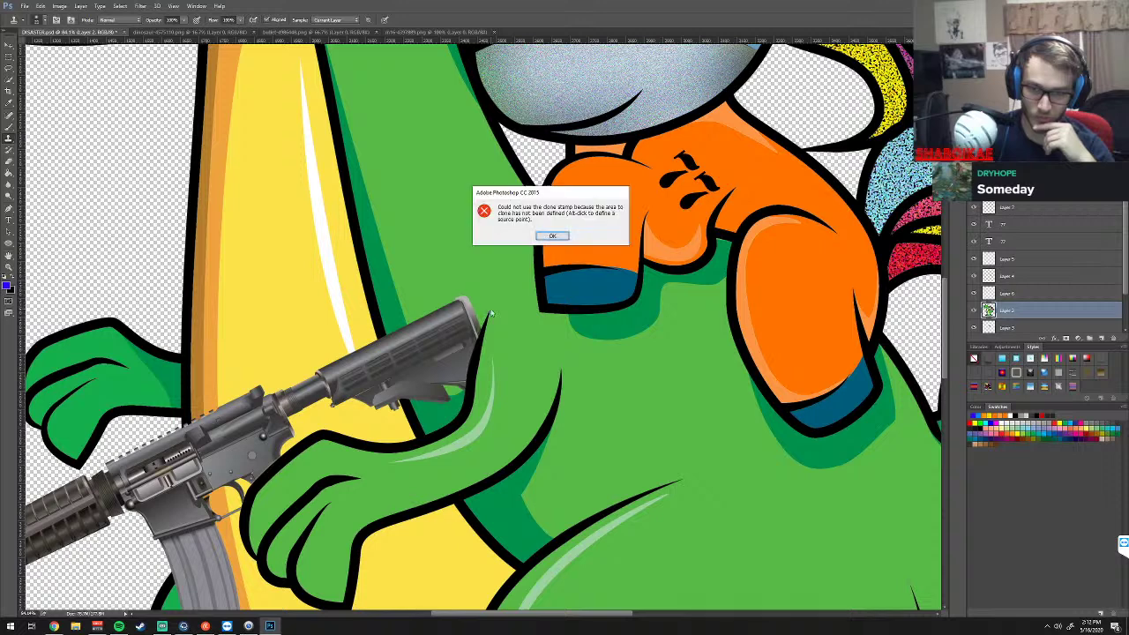
click(552, 236)
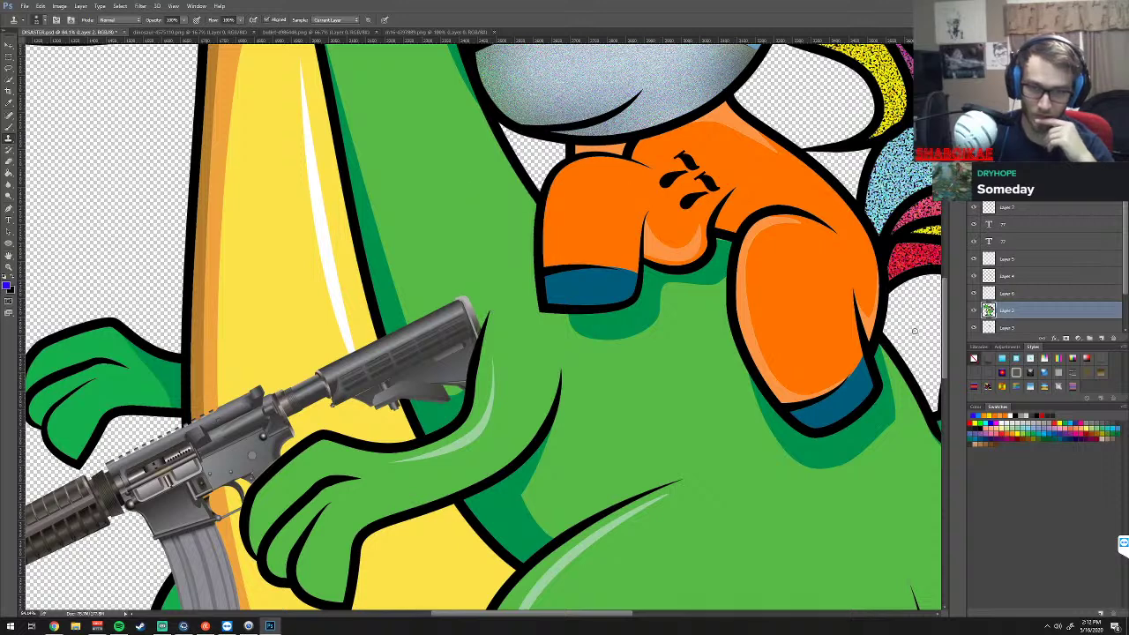
click(489, 312)
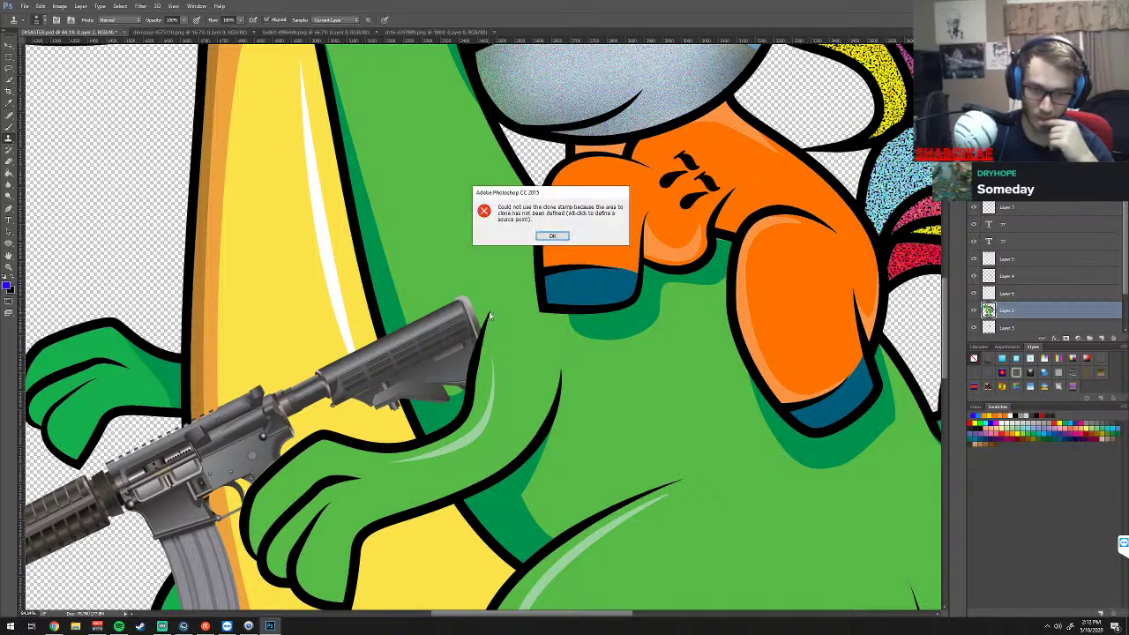
click(553, 237)
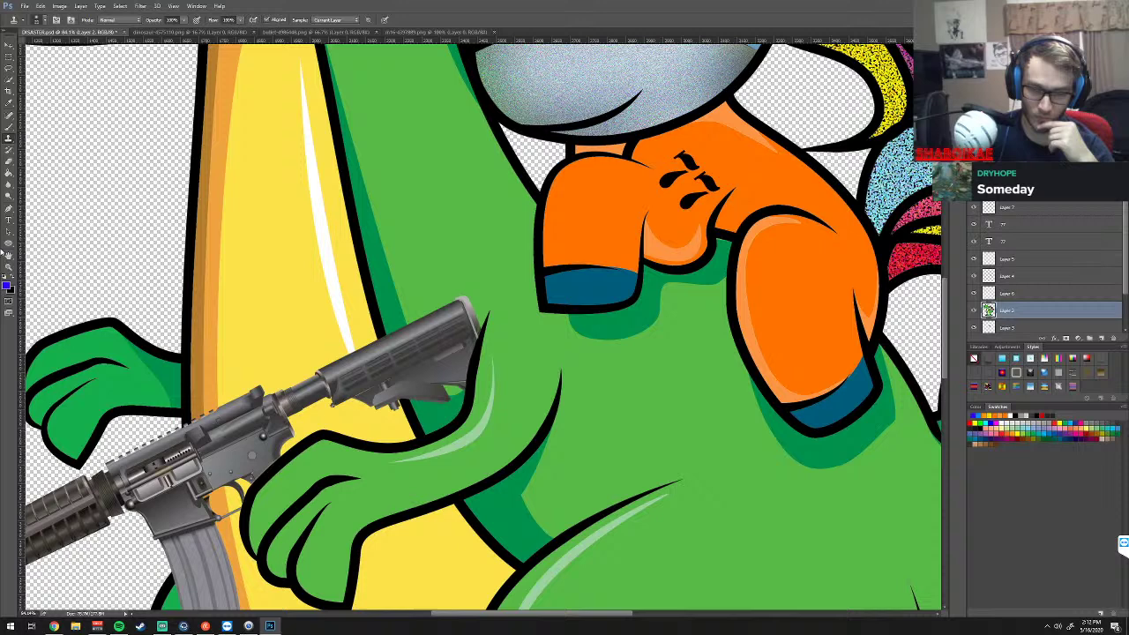
right_click(8, 140)
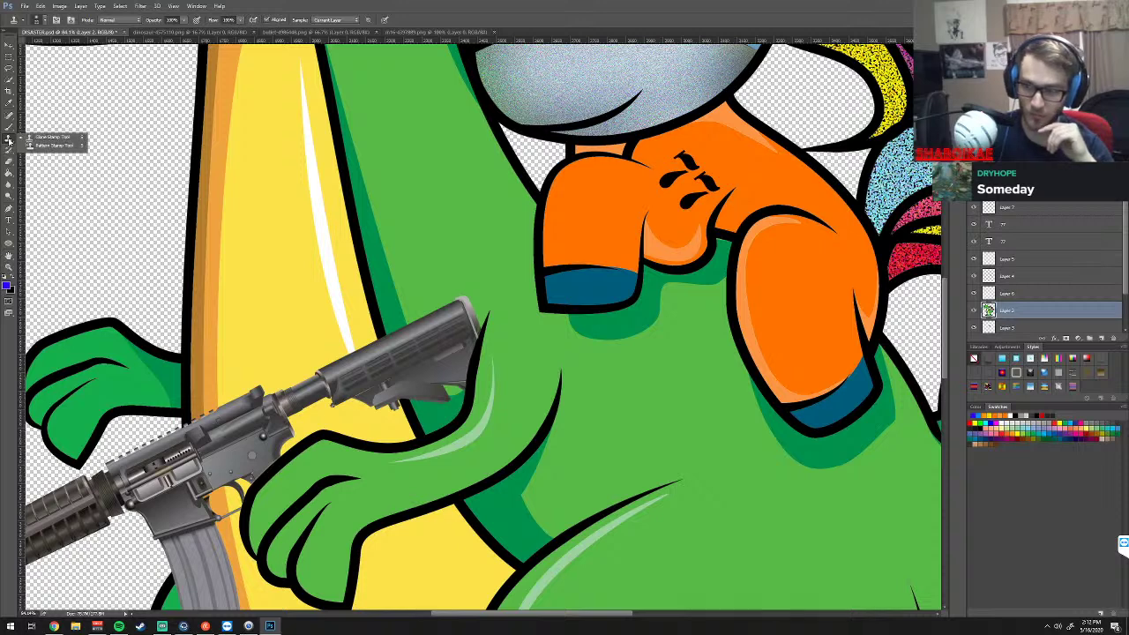
click(53, 137)
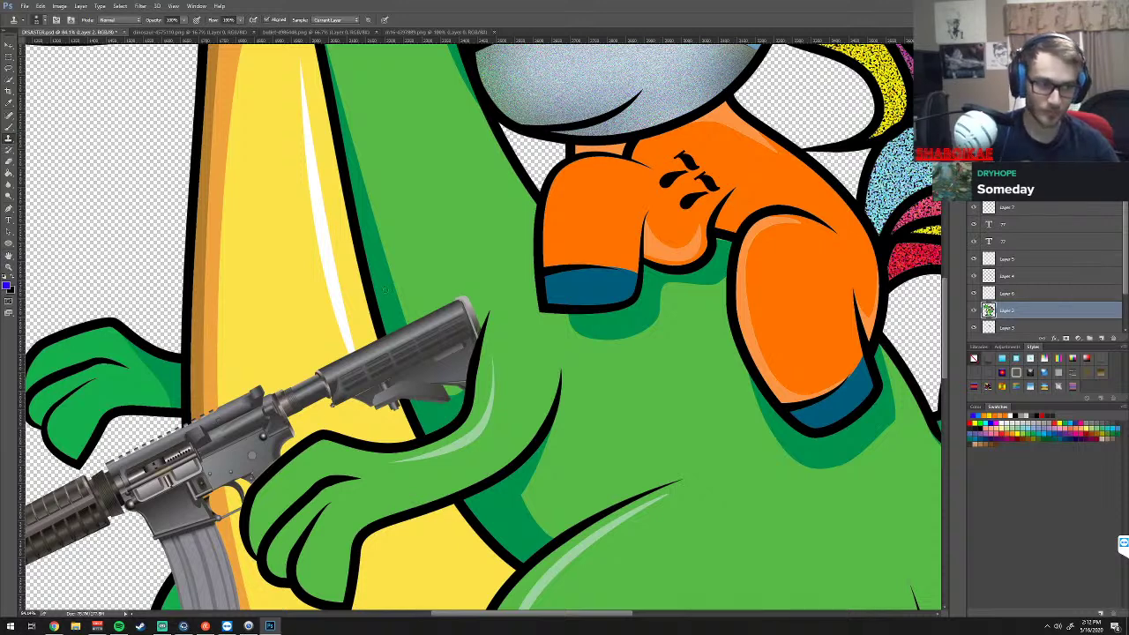
click(491, 313)
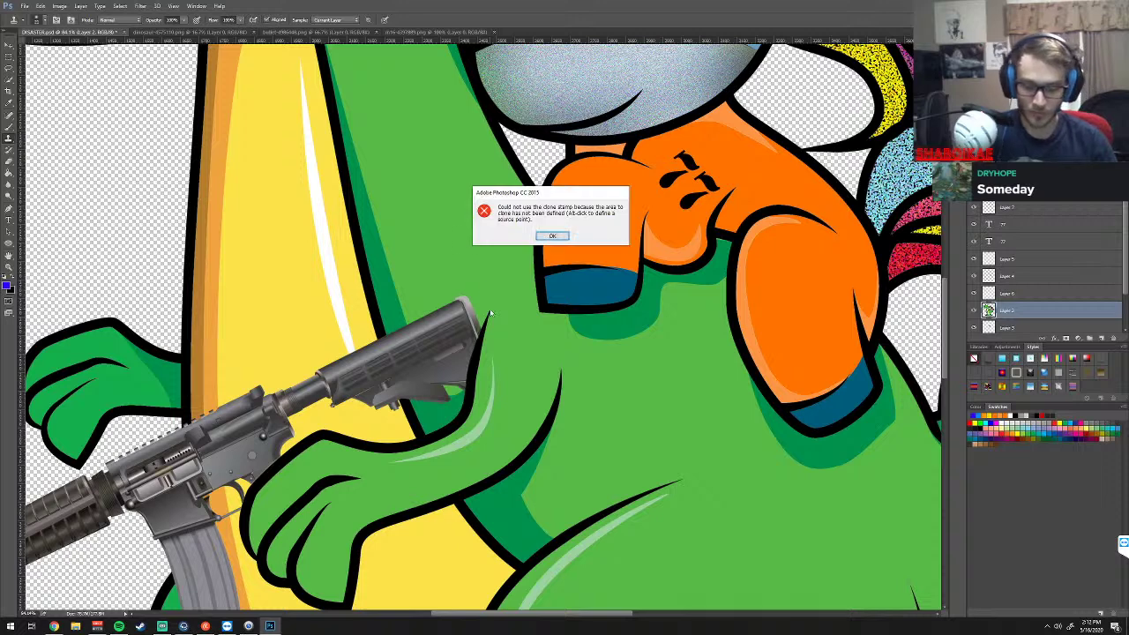
click(546, 234)
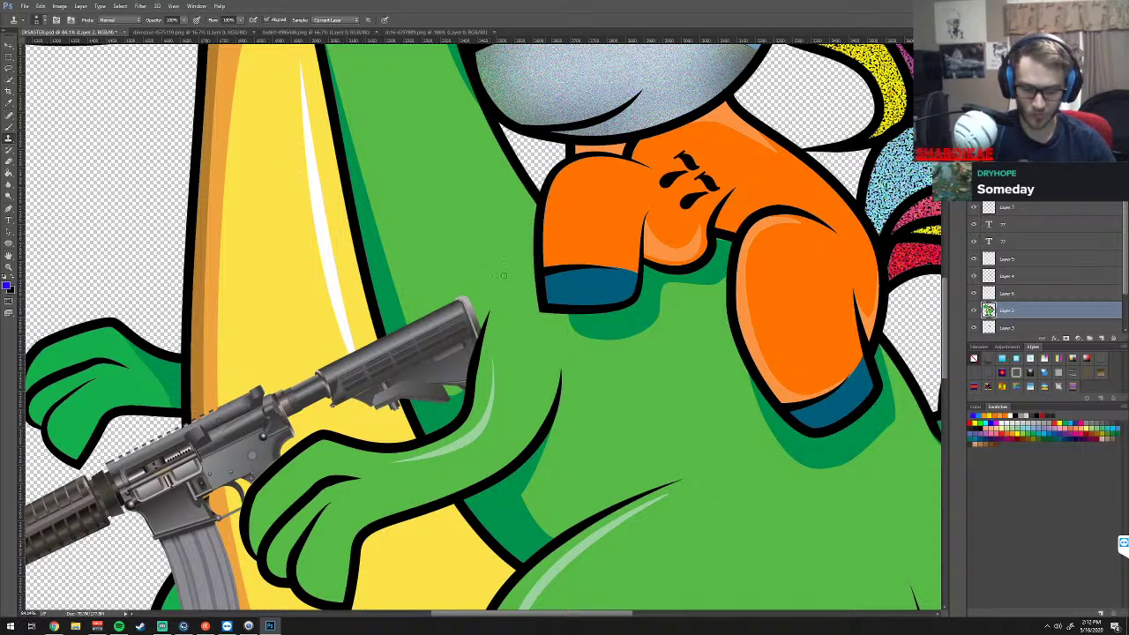
click(490, 311)
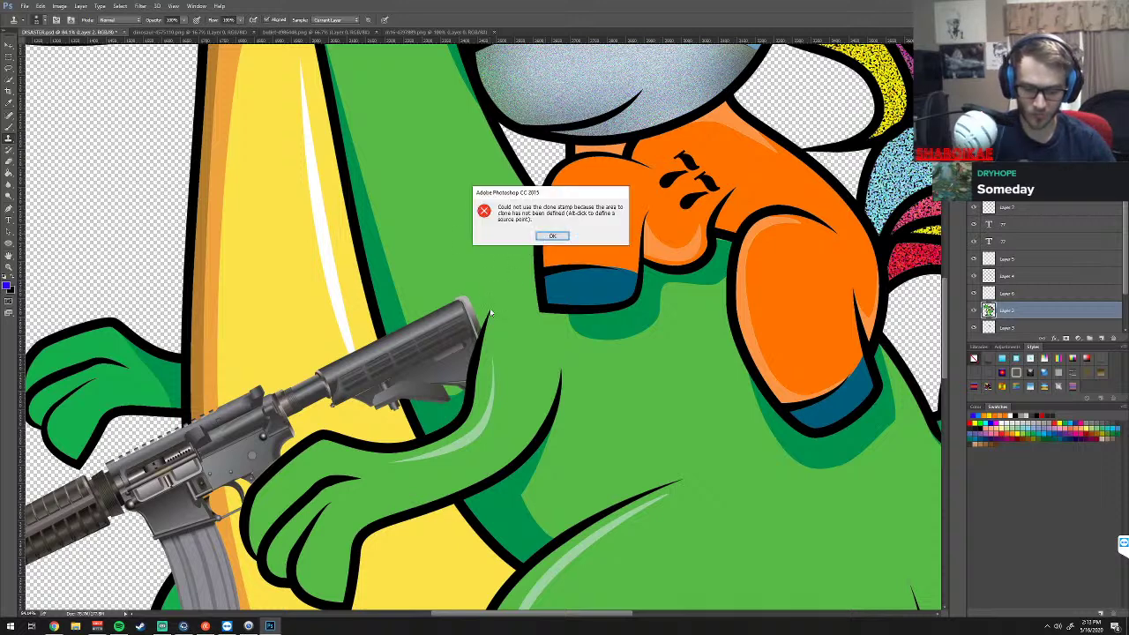
click(548, 235)
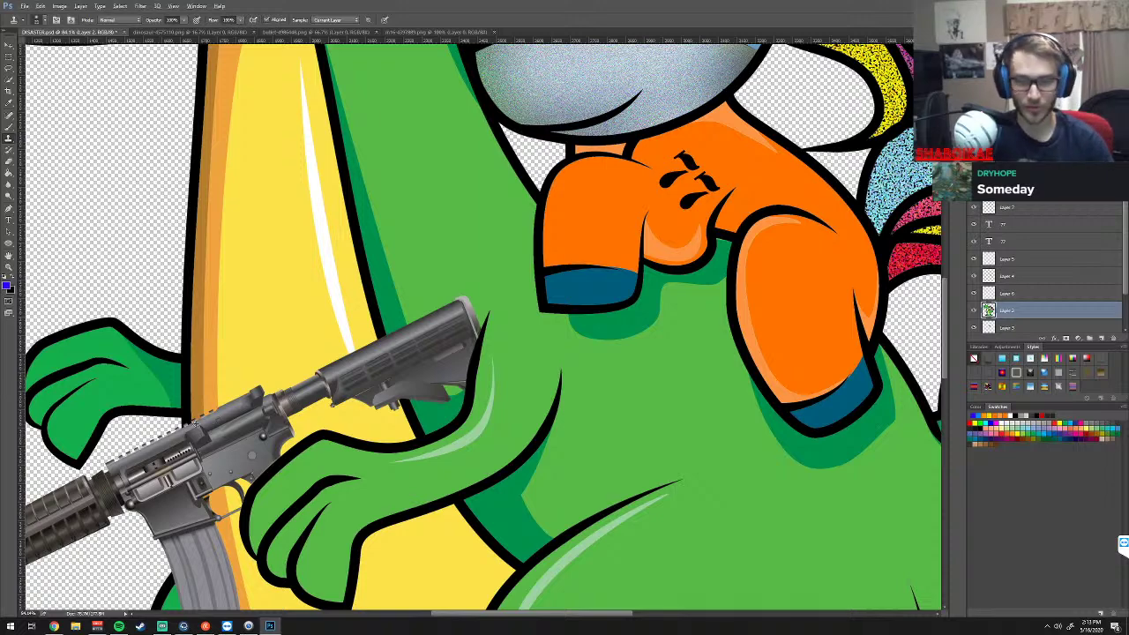
Zoom out until the whole dinosaur and unicorn canvas fits, and pan it into view
scroll(338, 404, down, 1)
scroll(338, 404, down, 1)
scroll(385, 404, down, 1)
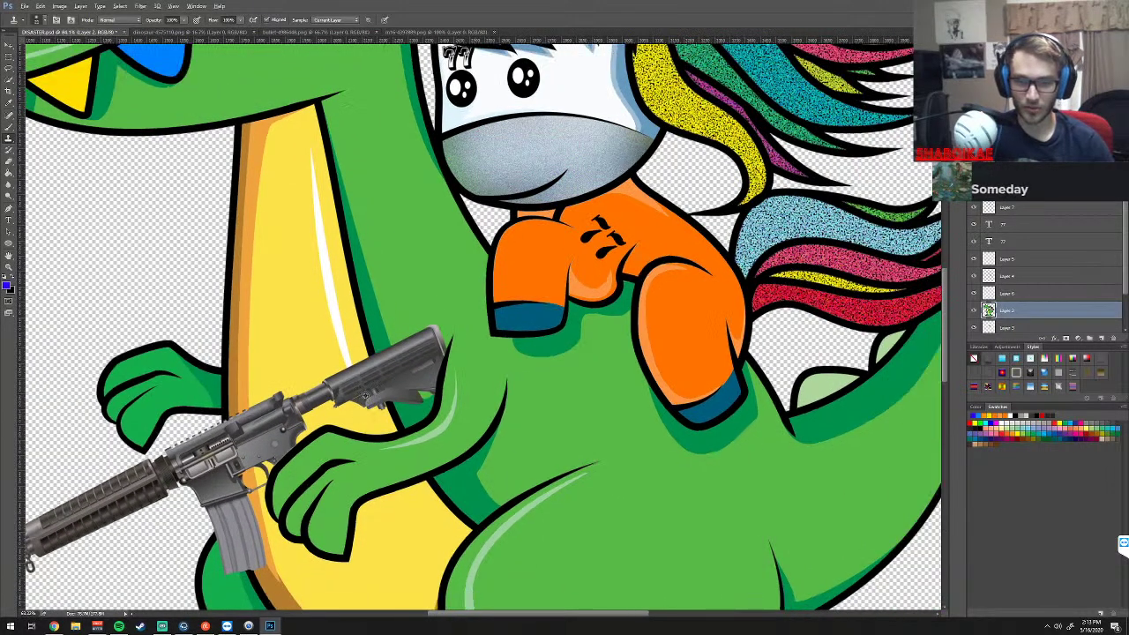
scroll(364, 394, down, 1)
scroll(364, 394, down, 1)
scroll(364, 395, down, 1)
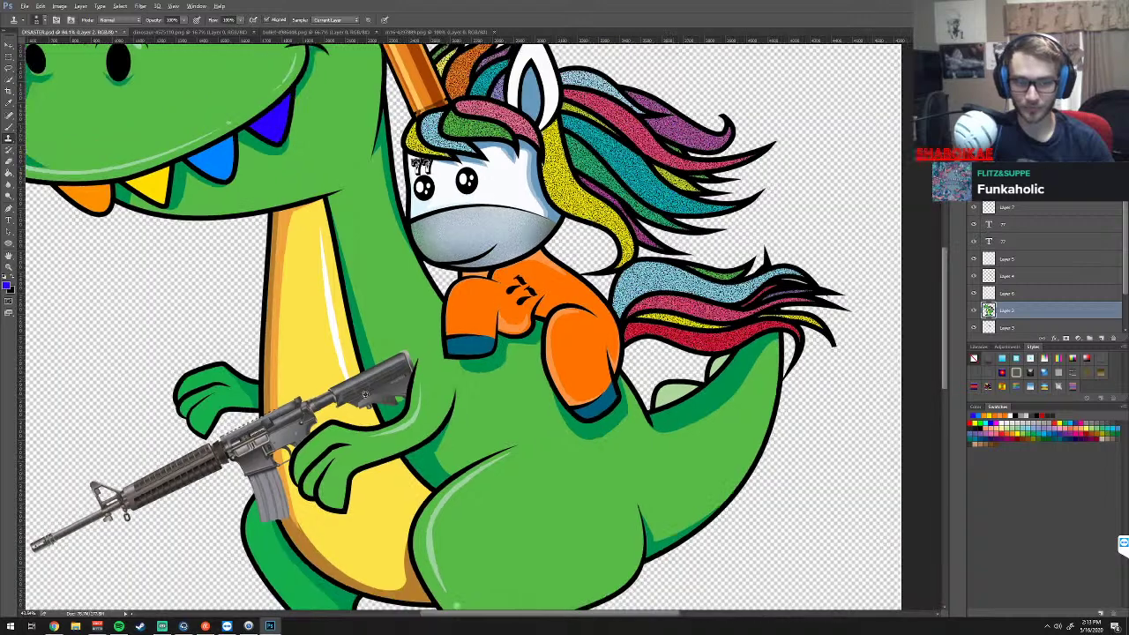
scroll(364, 394, down, 1)
scroll(364, 394, down, 1)
scroll(364, 395, down, 1)
scroll(364, 394, down, 1)
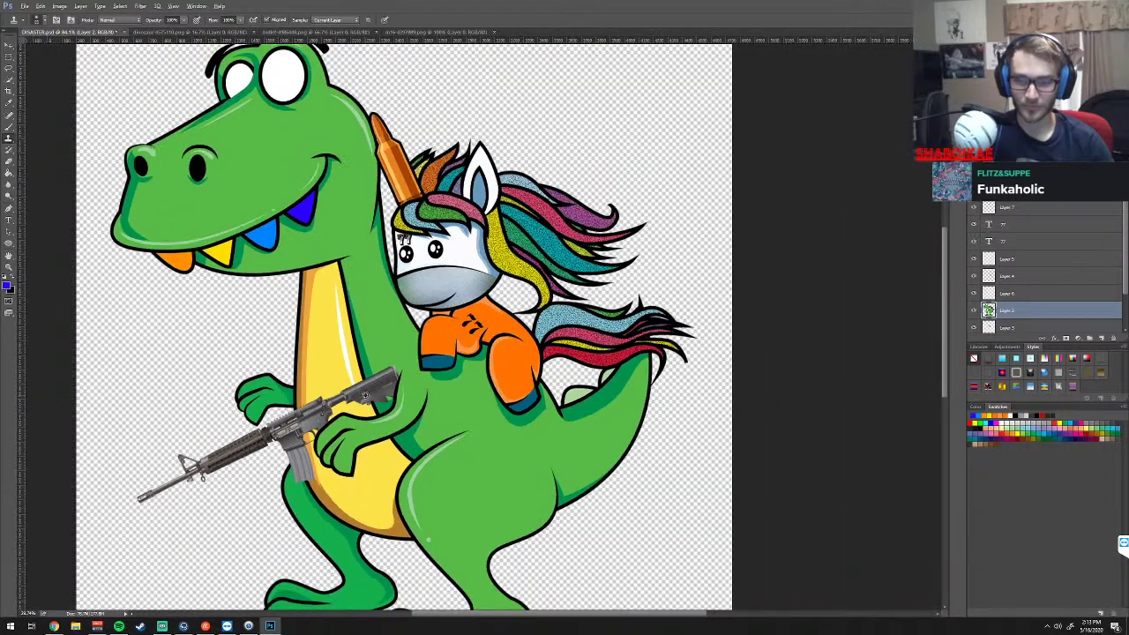
scroll(365, 394, down, 1)
scroll(364, 395, down, 1)
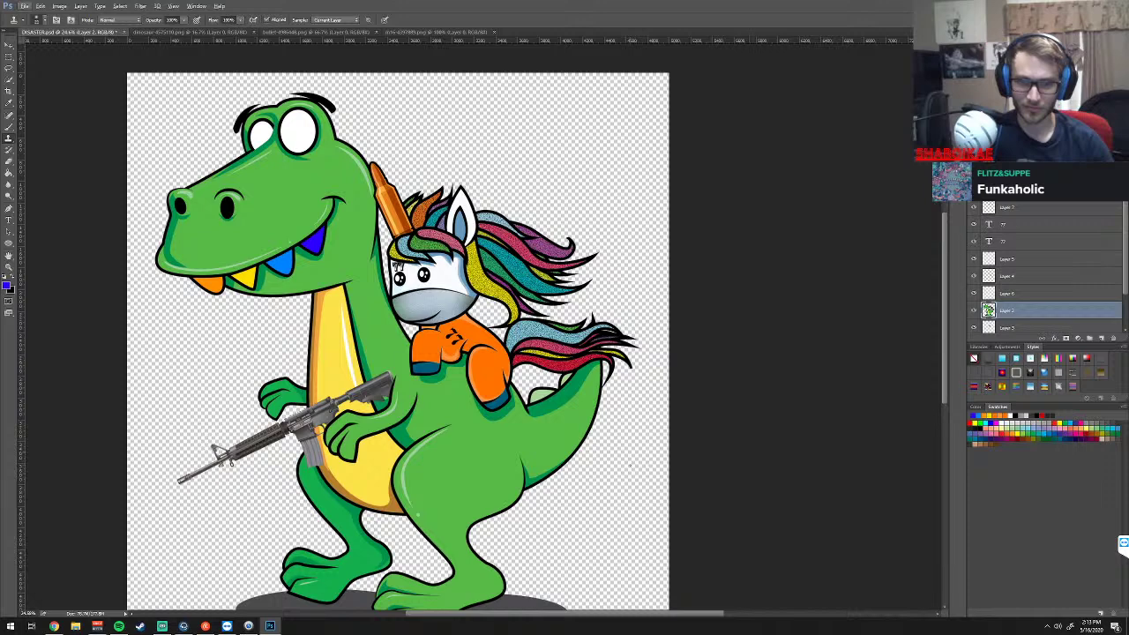
drag(690, 614, 649, 613)
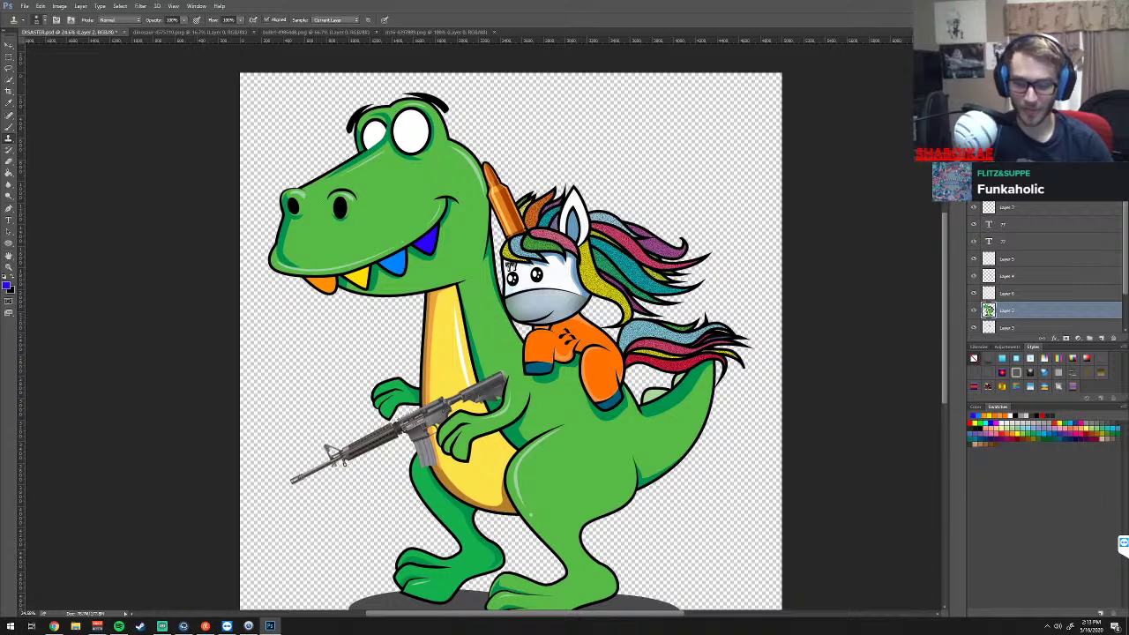
Type the SVN text on the unicorn's face in Rosewood Std Regular
key(t)
click(511, 277)
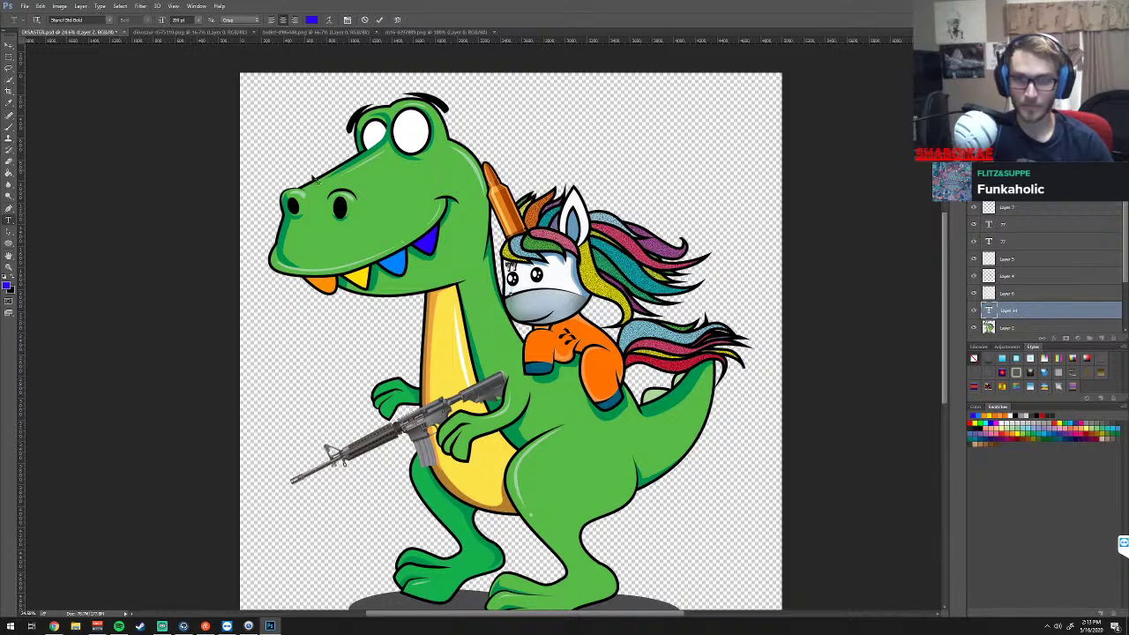
click(111, 19)
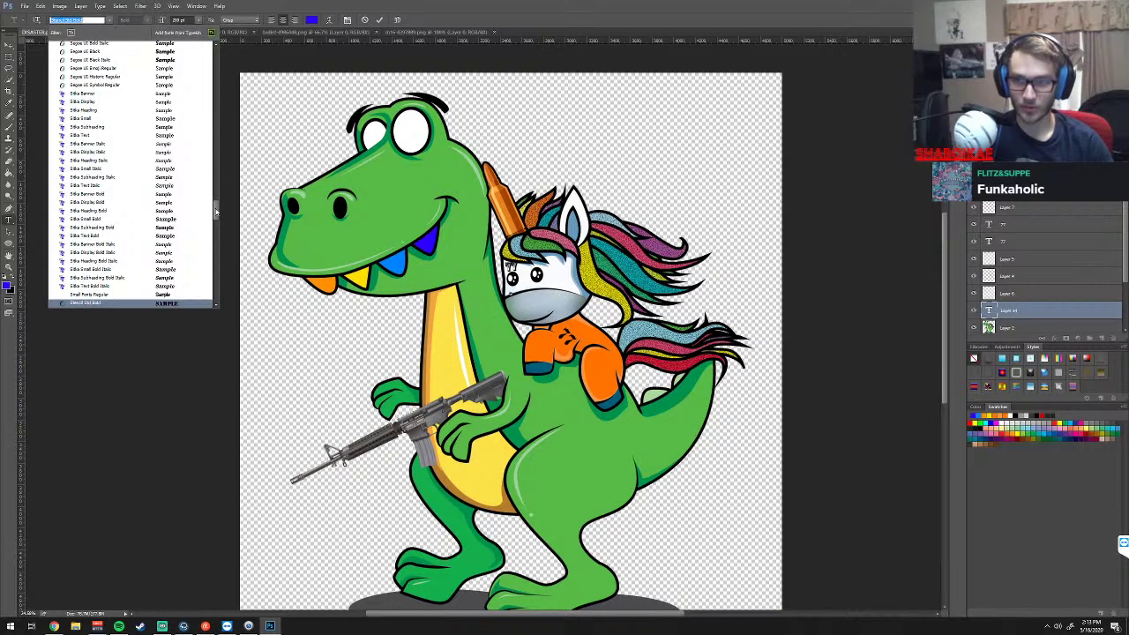
scroll(216, 212, up, 10)
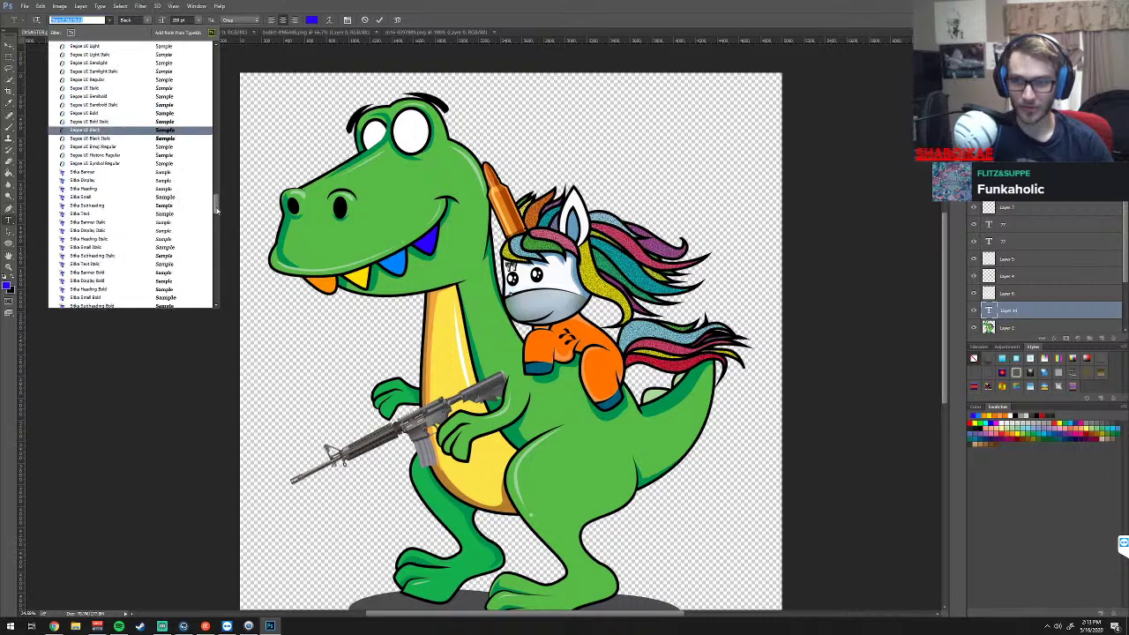
mouse_move(216, 210)
mouse_down()
mouse_move(217, 222)
mouse_move(214, 198)
mouse_up()
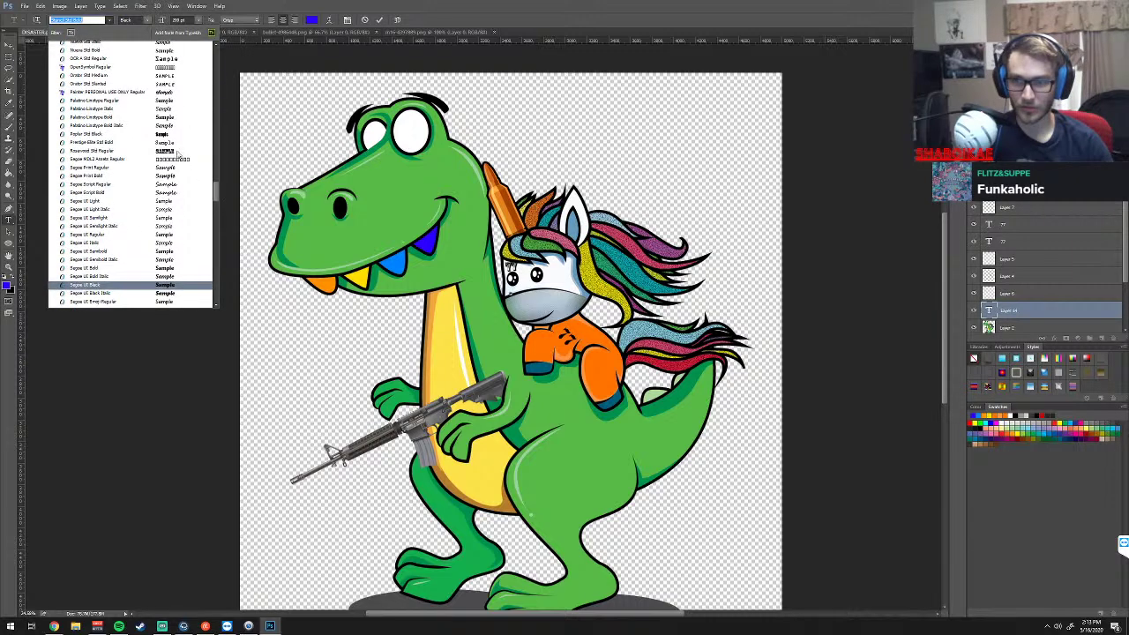
click(180, 152)
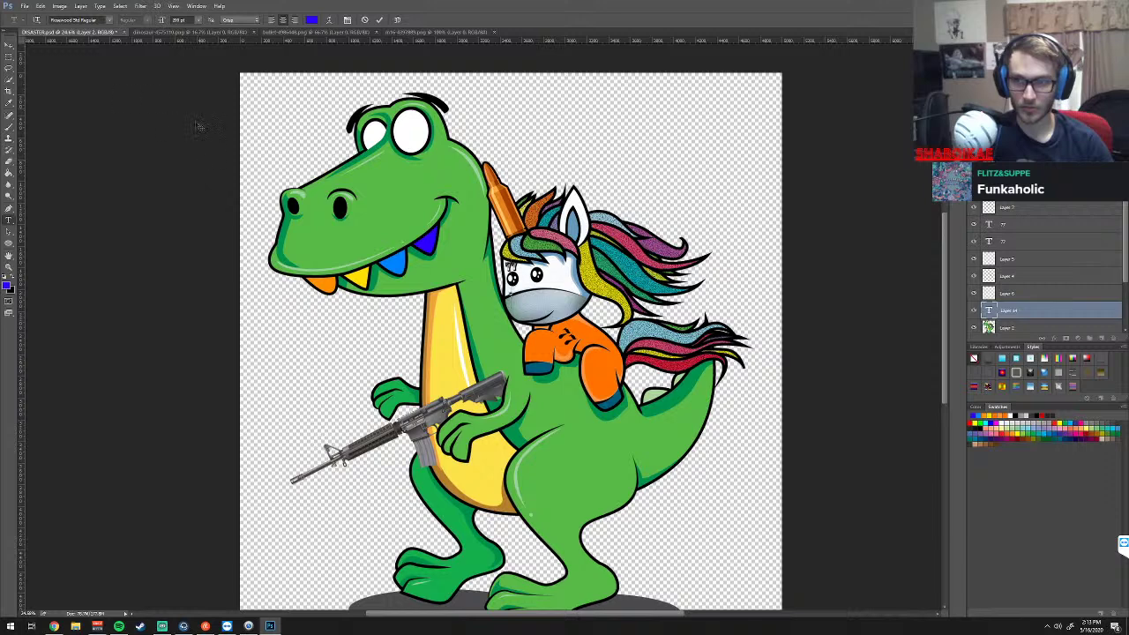
text(SSYN)
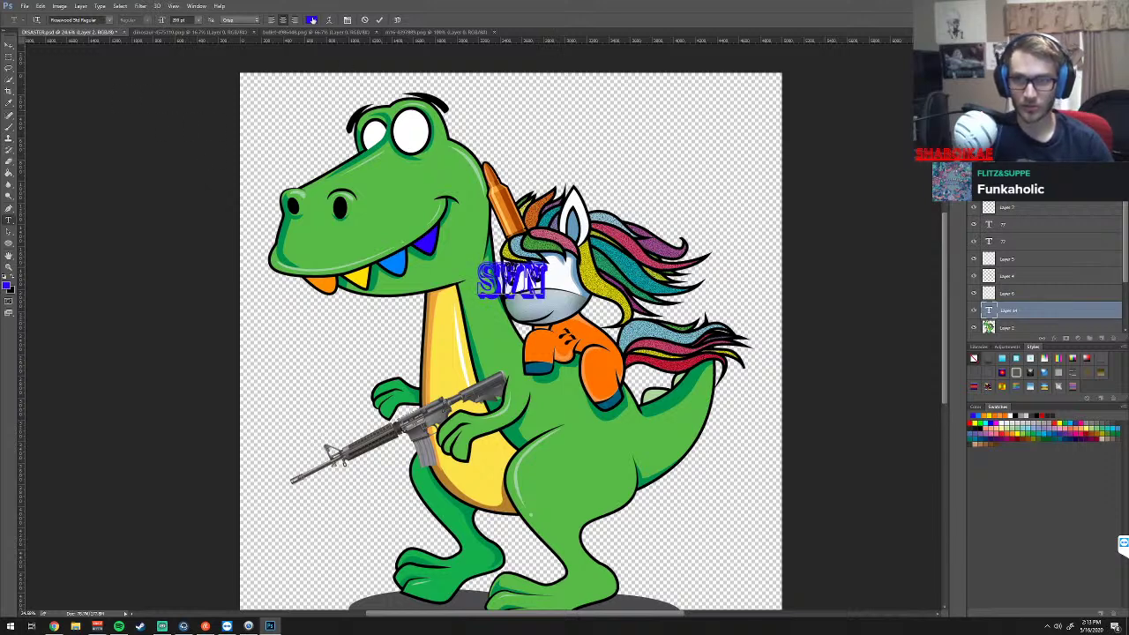
Set all the text's colour to black (000000) and commit it
click(312, 19)
text(000000)
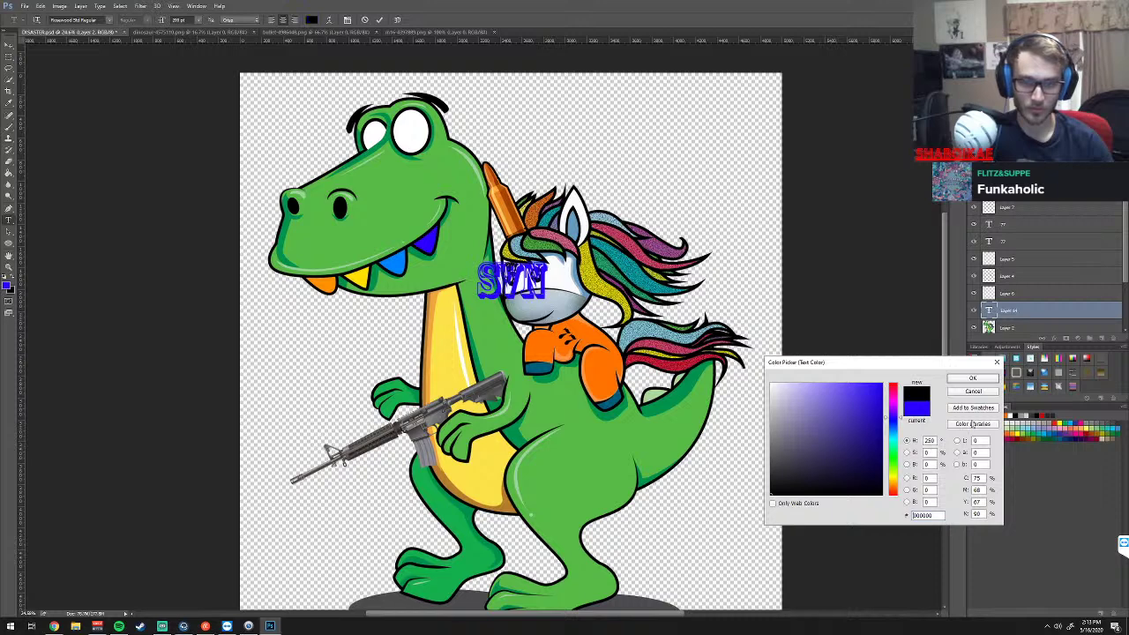
click(973, 381)
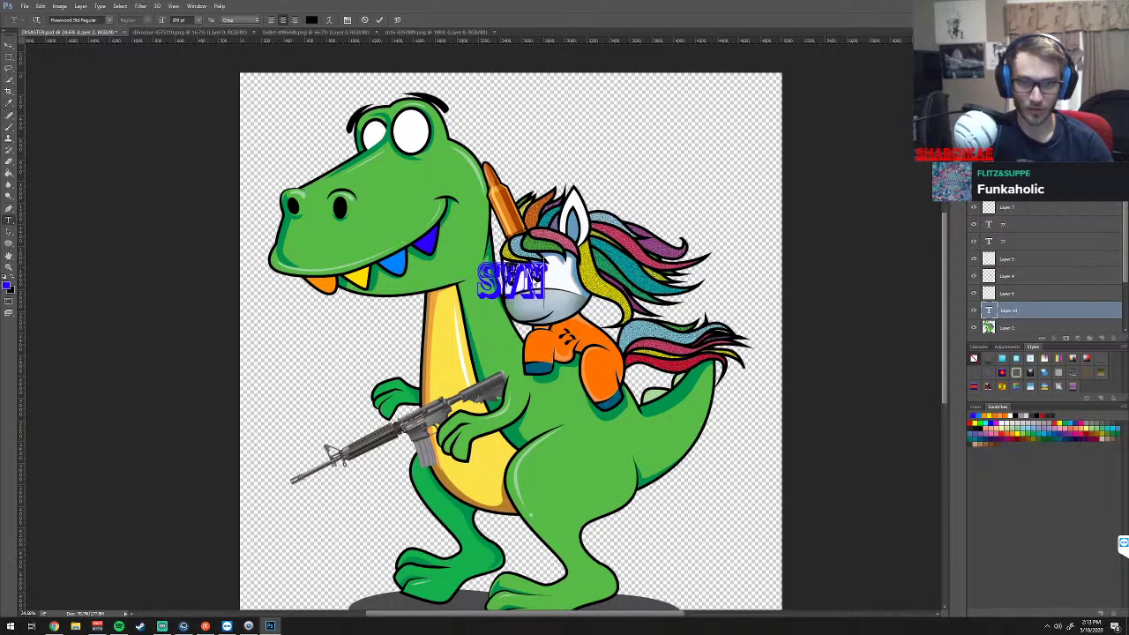
key(ctrl+a)
click(311, 19)
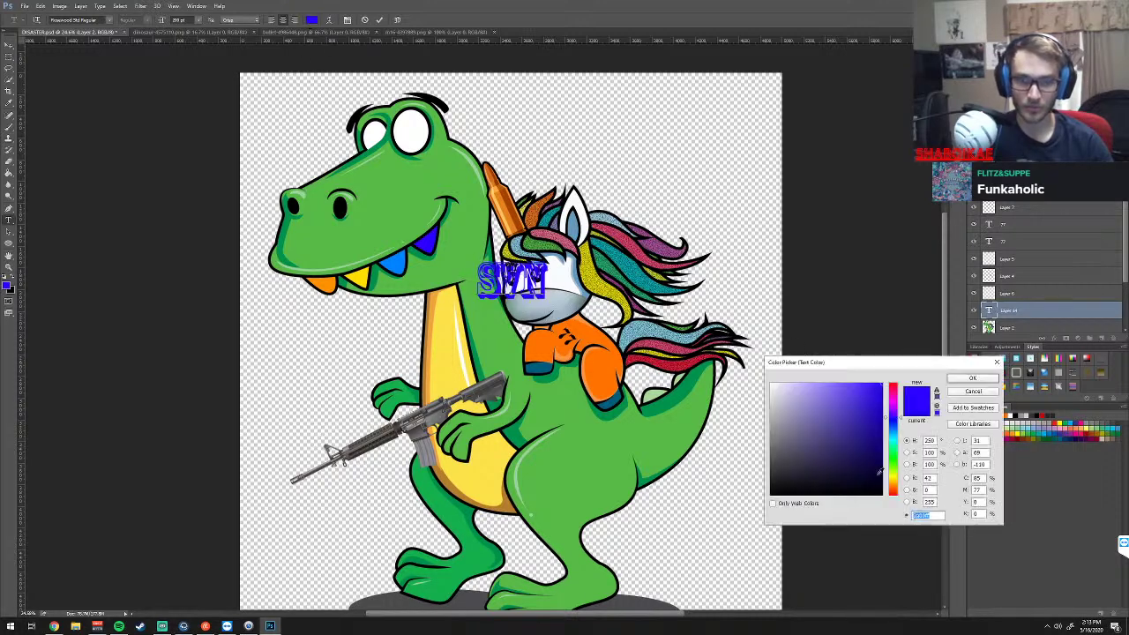
click(972, 379)
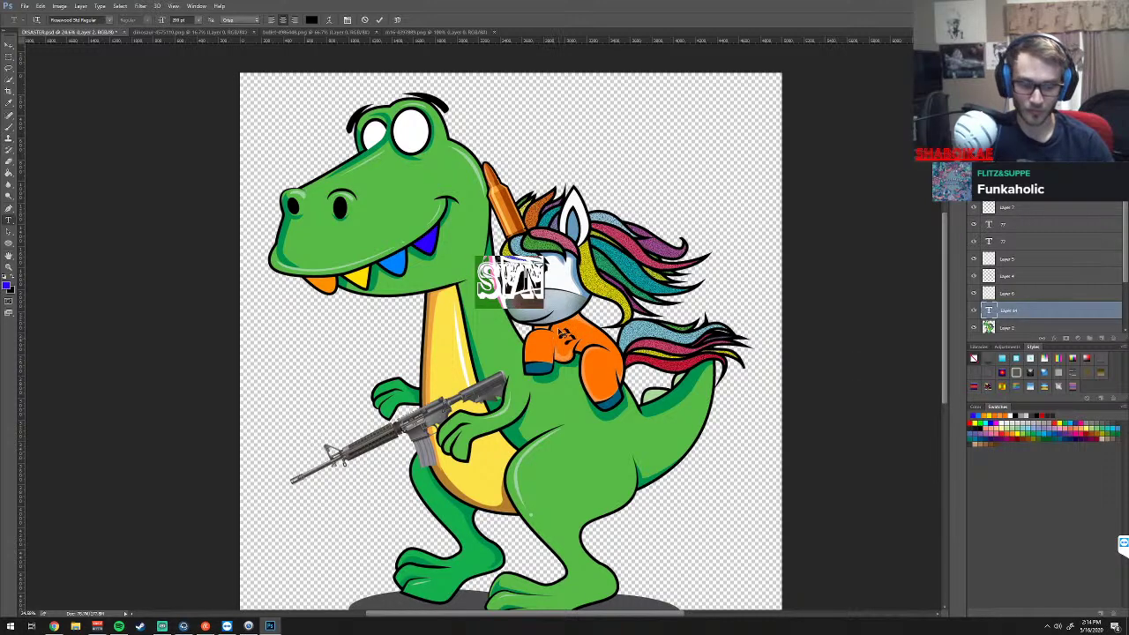
key(ctrl+Return)
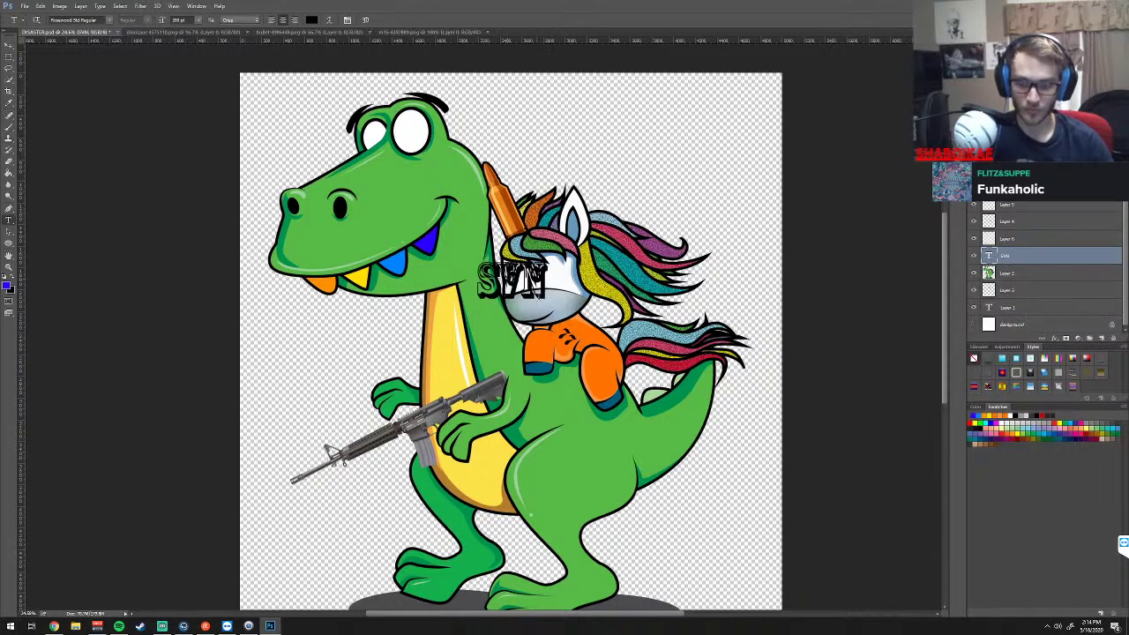
Scale the SVN text down small and place it under the unicorn's right eye
key(v)
drag(540, 298, 547, 316)
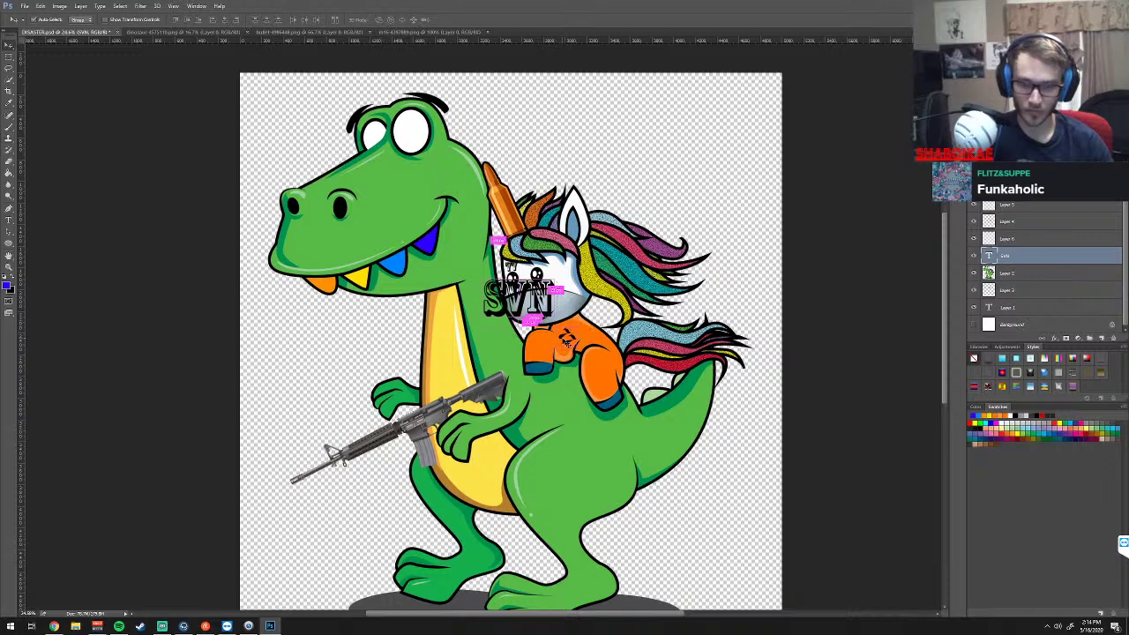
key(ctrl+t)
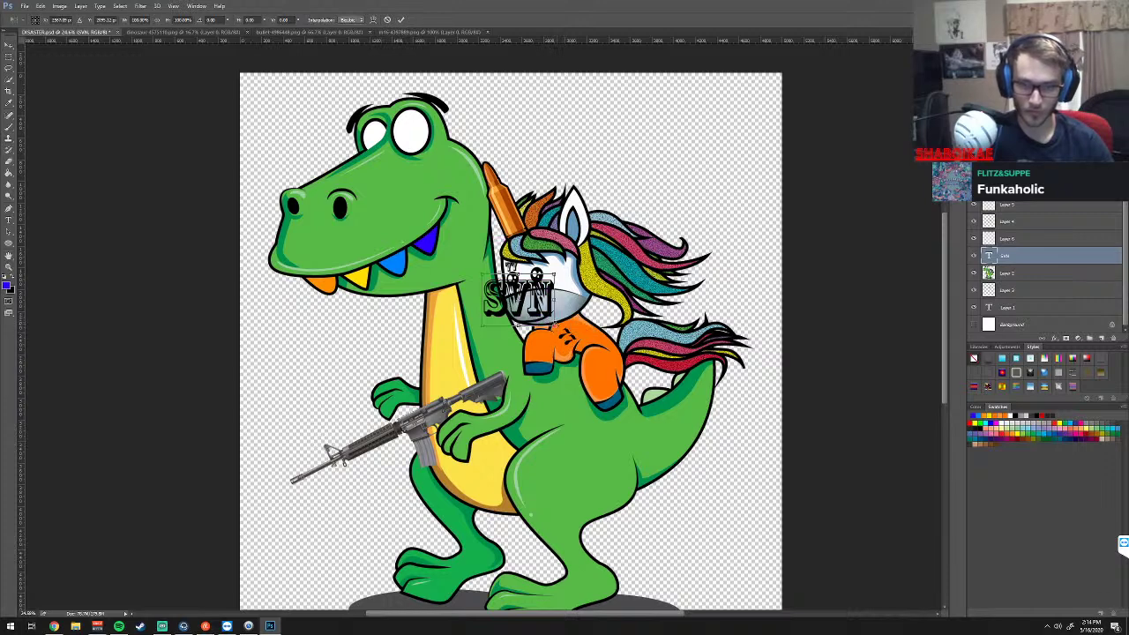
drag(553, 325, 519, 286)
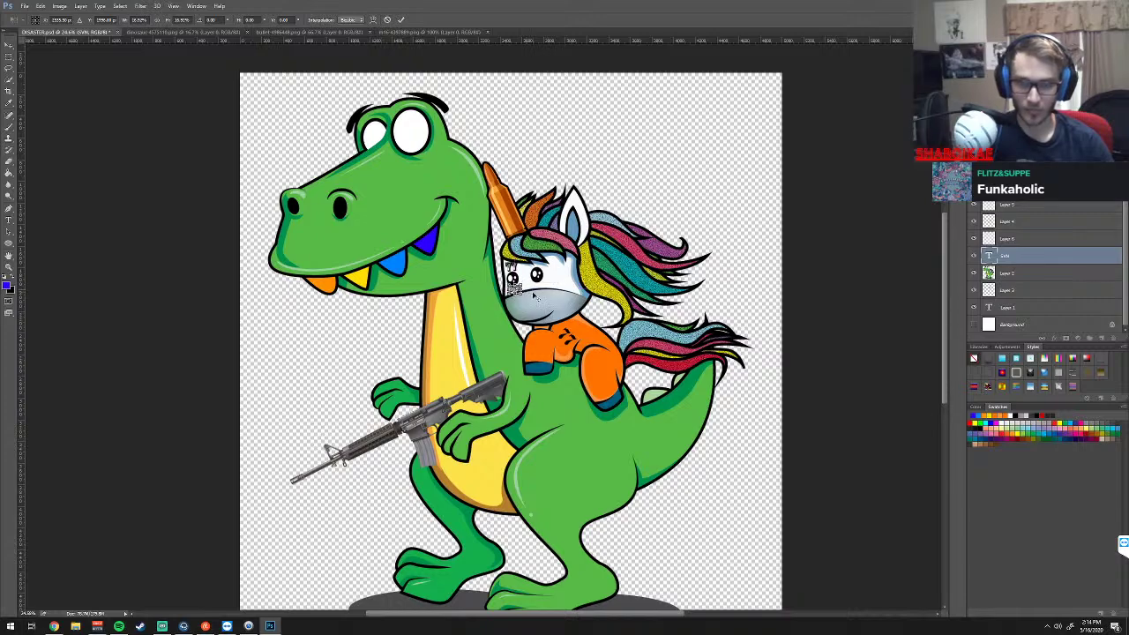
scroll(532, 294, up, 1)
scroll(533, 294, up, 1)
scroll(533, 294, up, 1)
scroll(532, 294, up, 1)
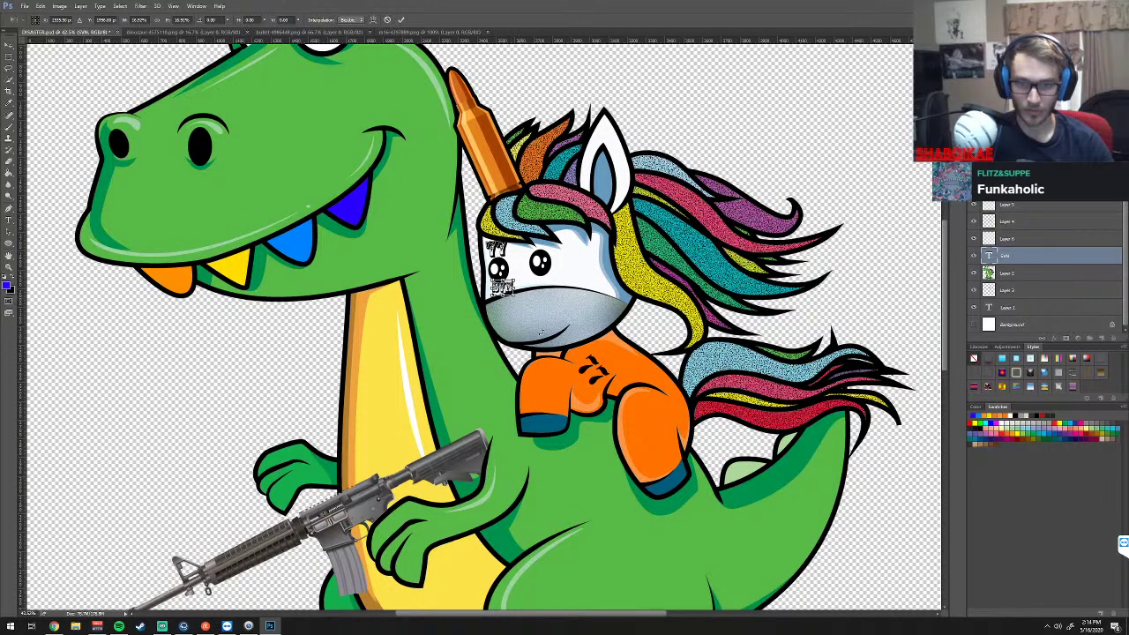
key(Return)
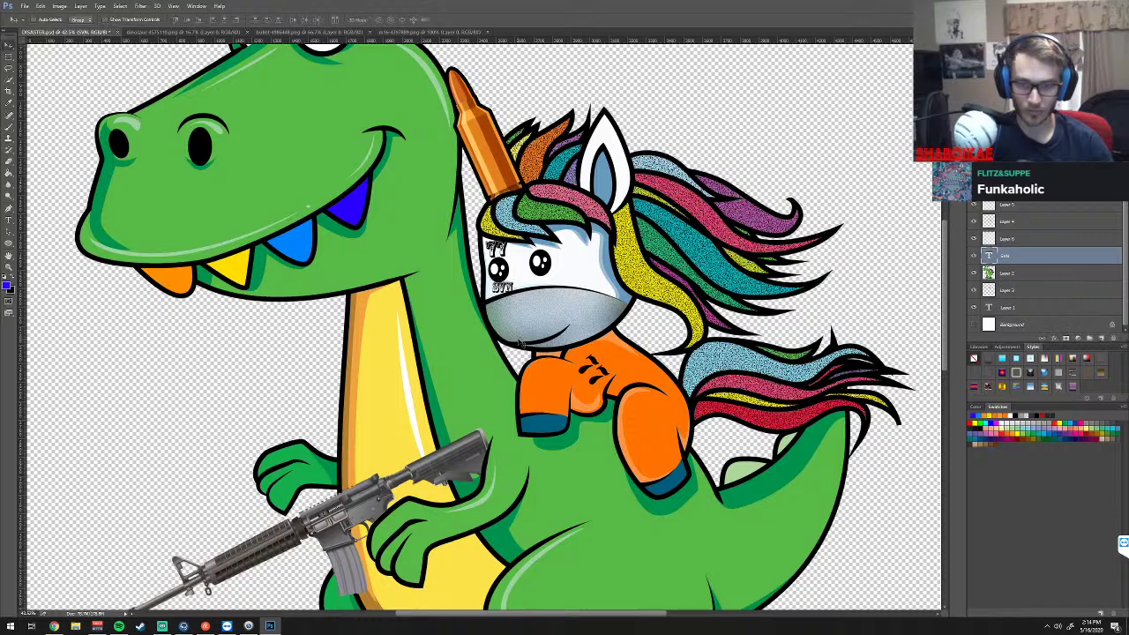
drag(519, 342, 556, 324)
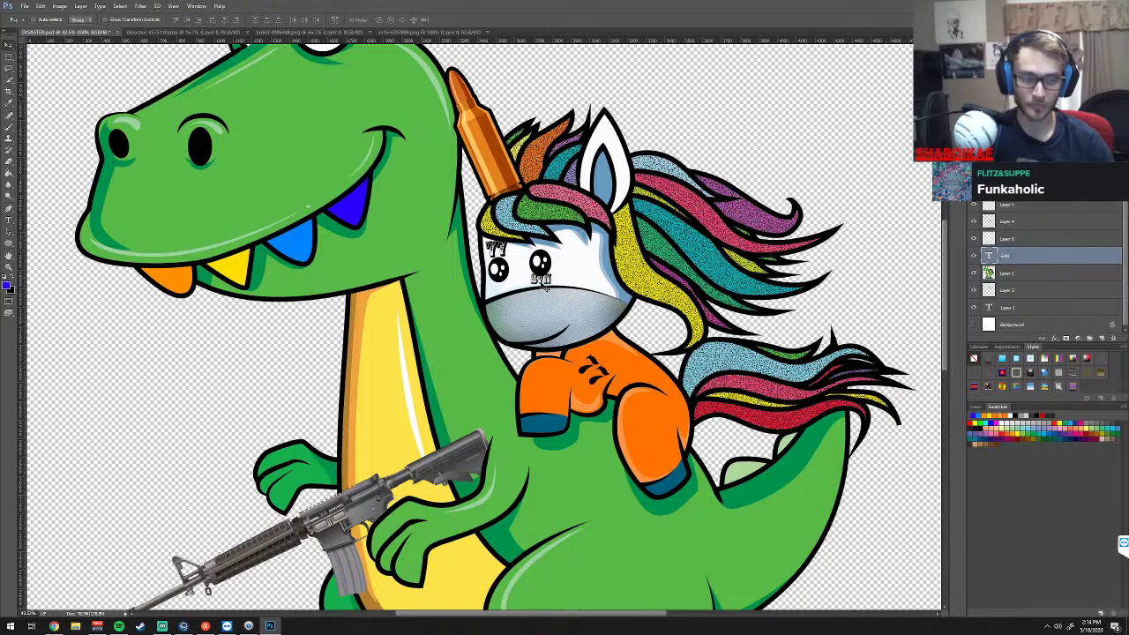
Change the text's font to Segoe Script and append a second '.SVN'
double_click(989, 255)
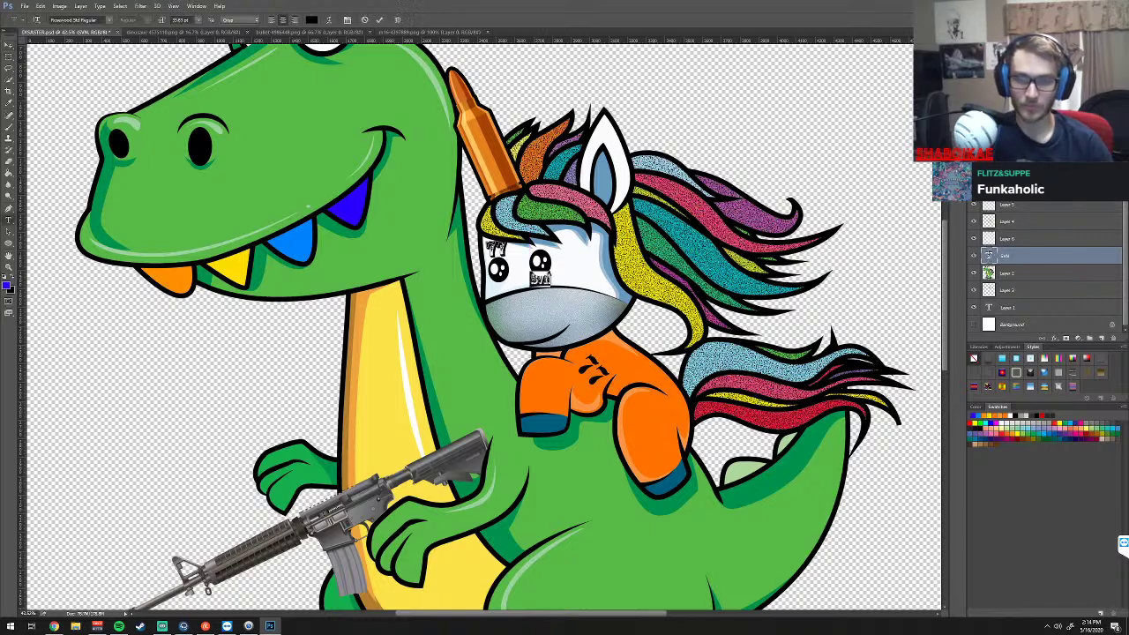
click(109, 21)
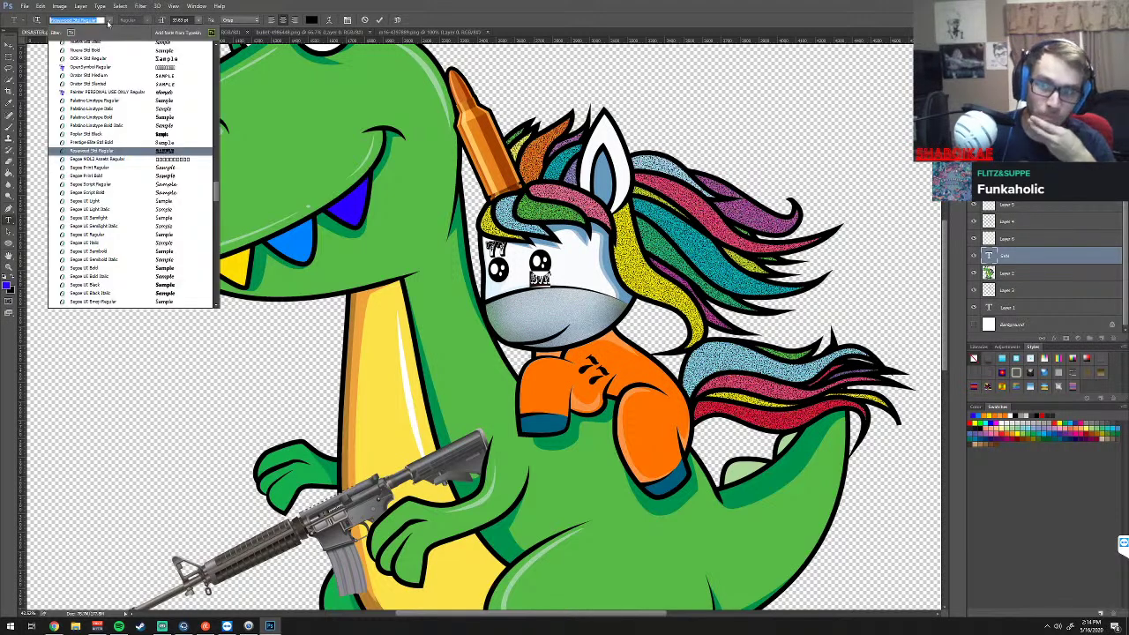
click(169, 186)
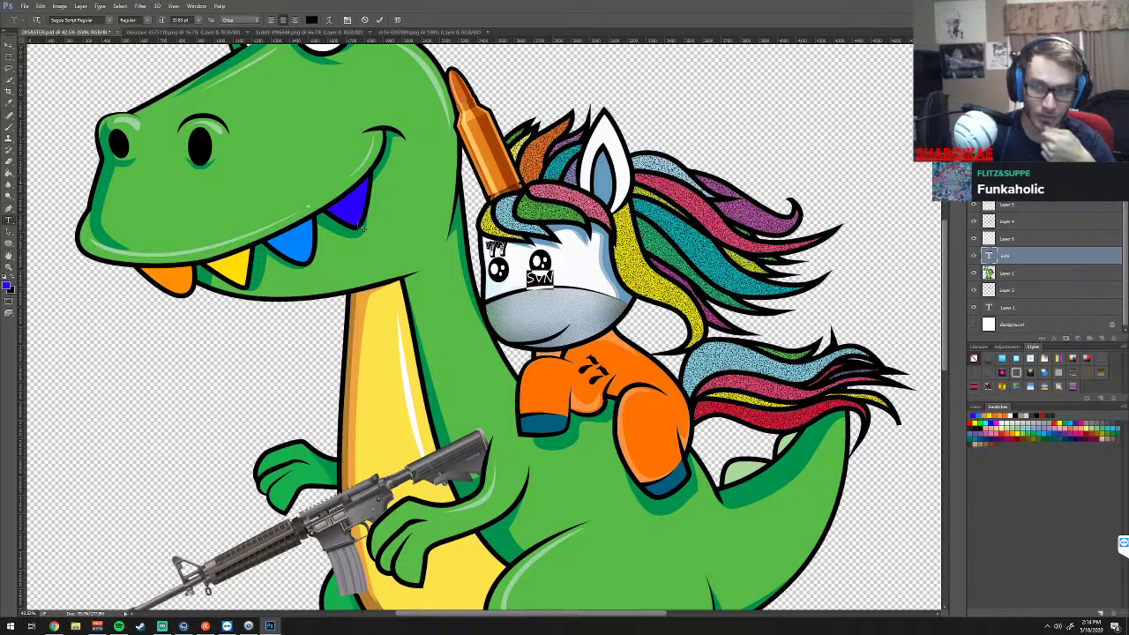
click(553, 278)
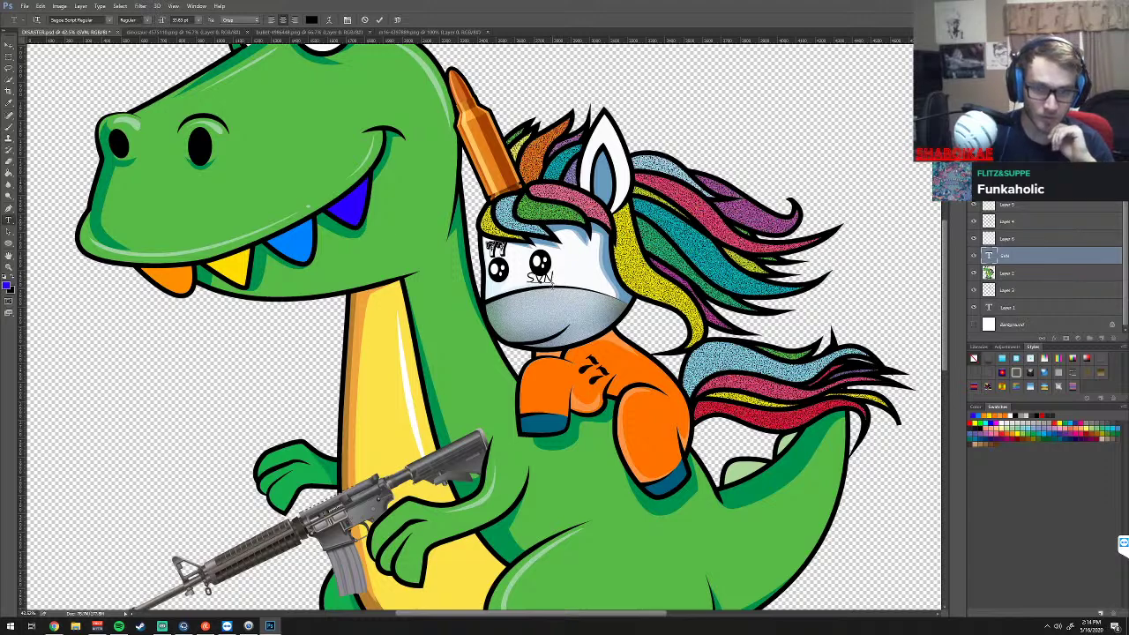
text( gym)
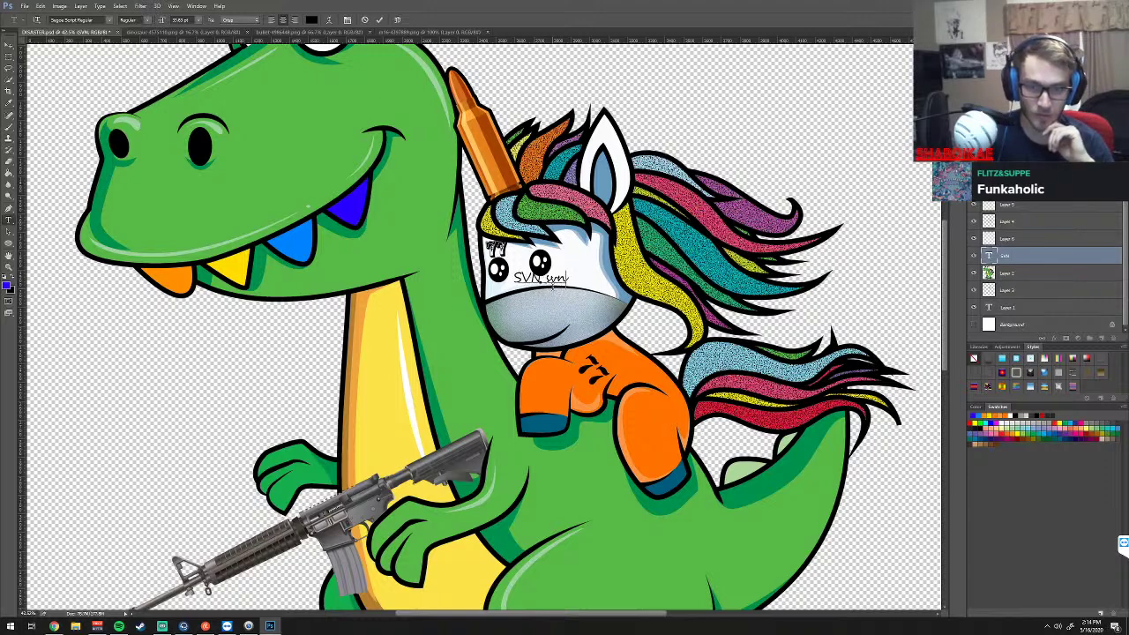
key(BackSpace)
key(BackSpace)
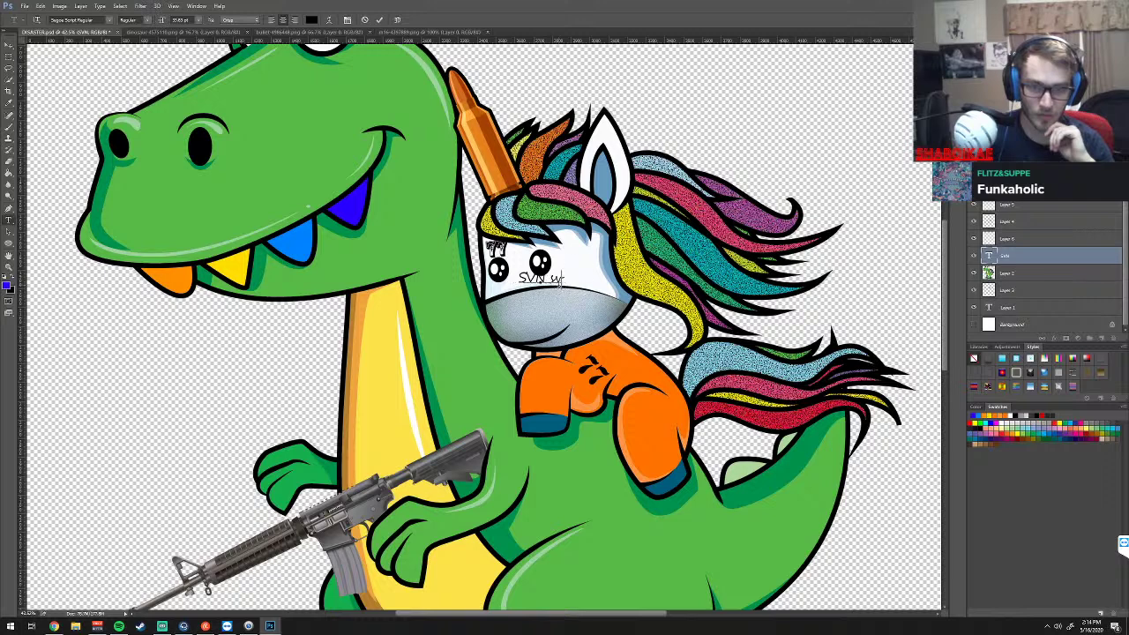
key(BackSpace)
key(BackSpace)
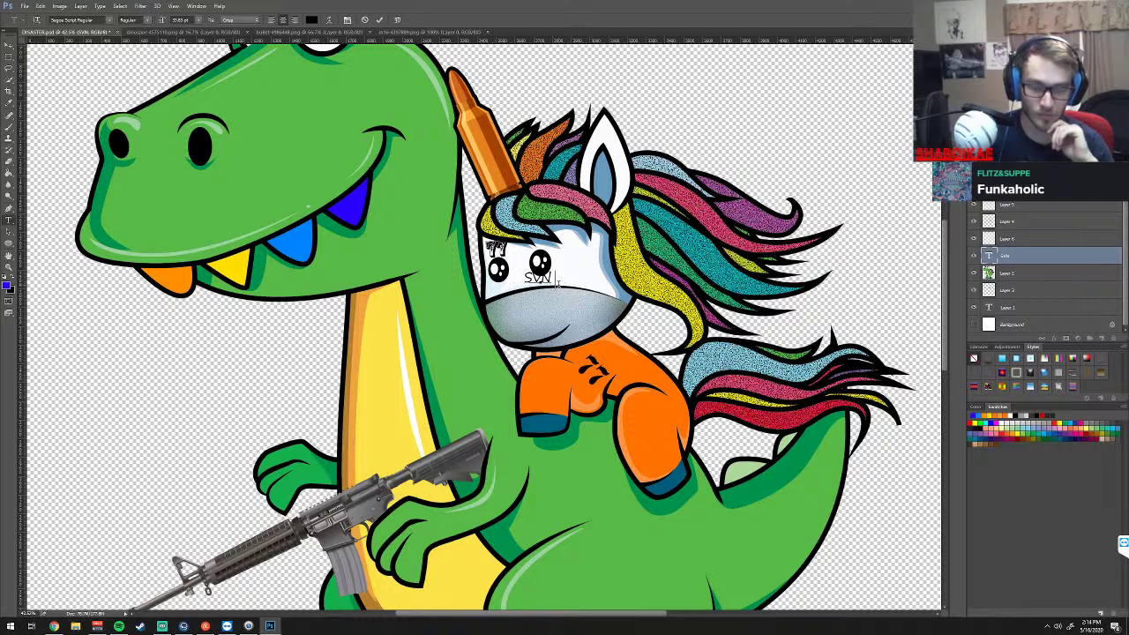
text(.SVN)
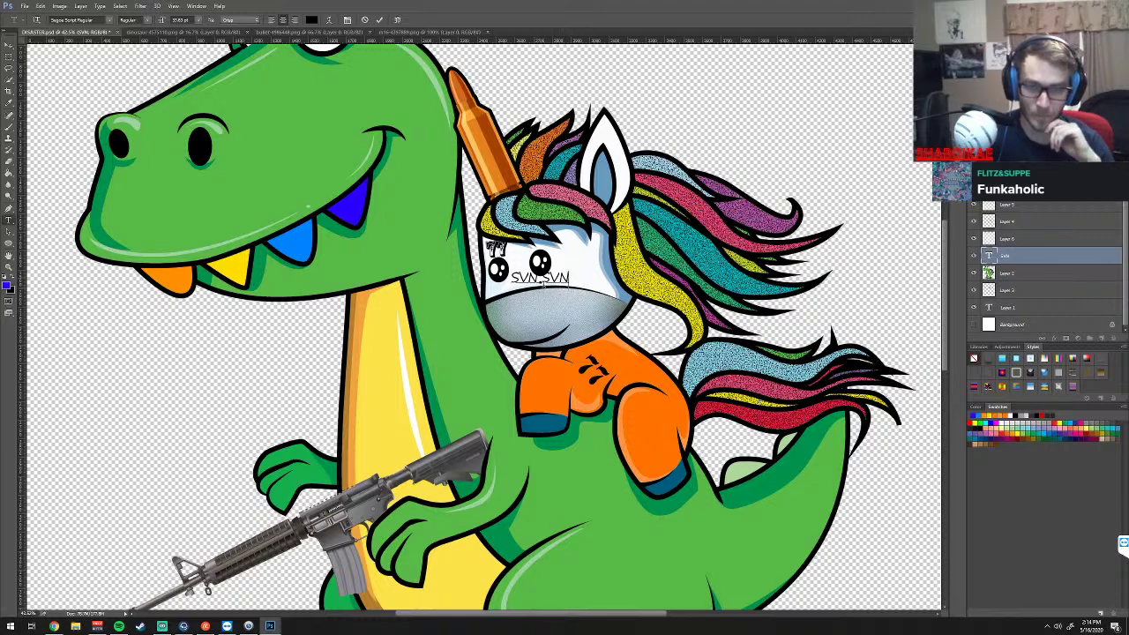
Reduce the font size of all the text, set its style to Bold, and commit it
key(ctrl+a)
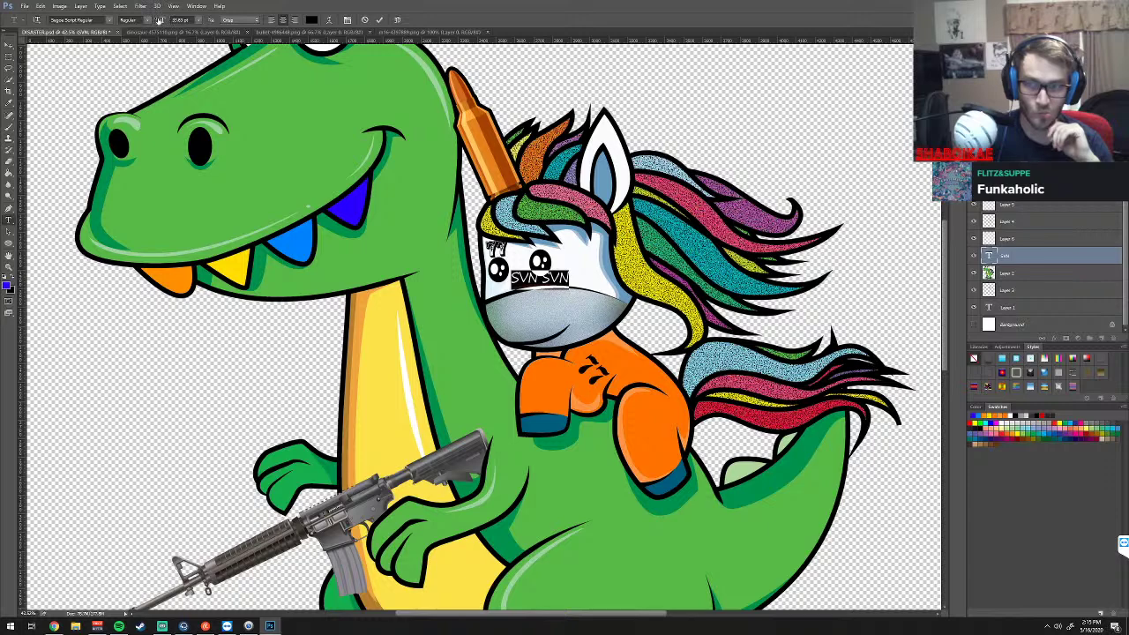
drag(163, 21, 148, 22)
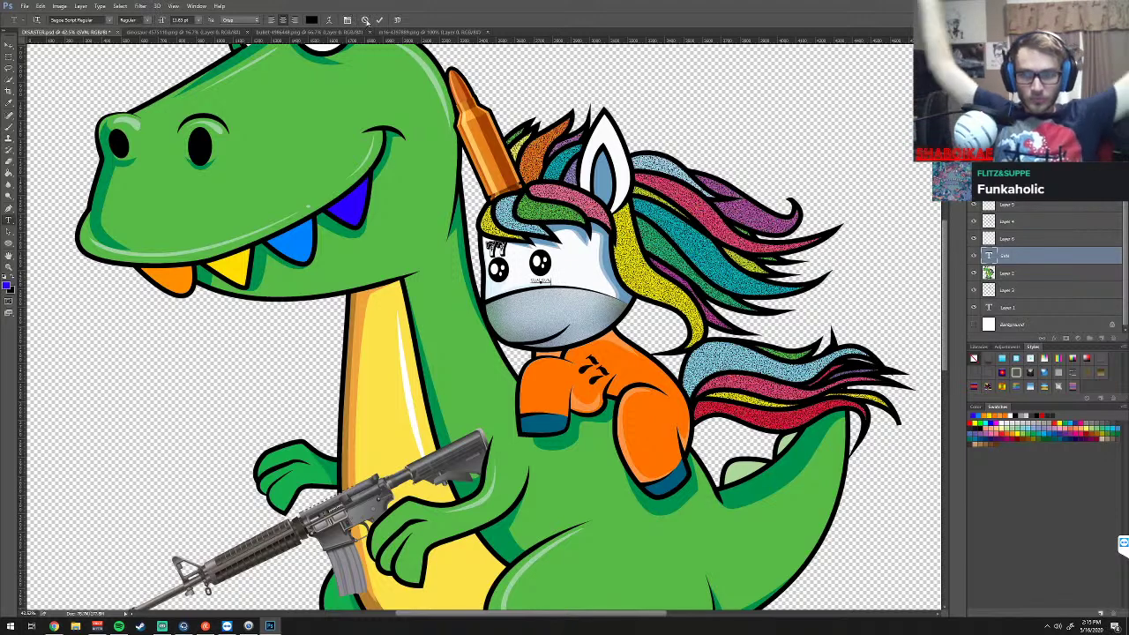
scroll(133, 21, down, 1)
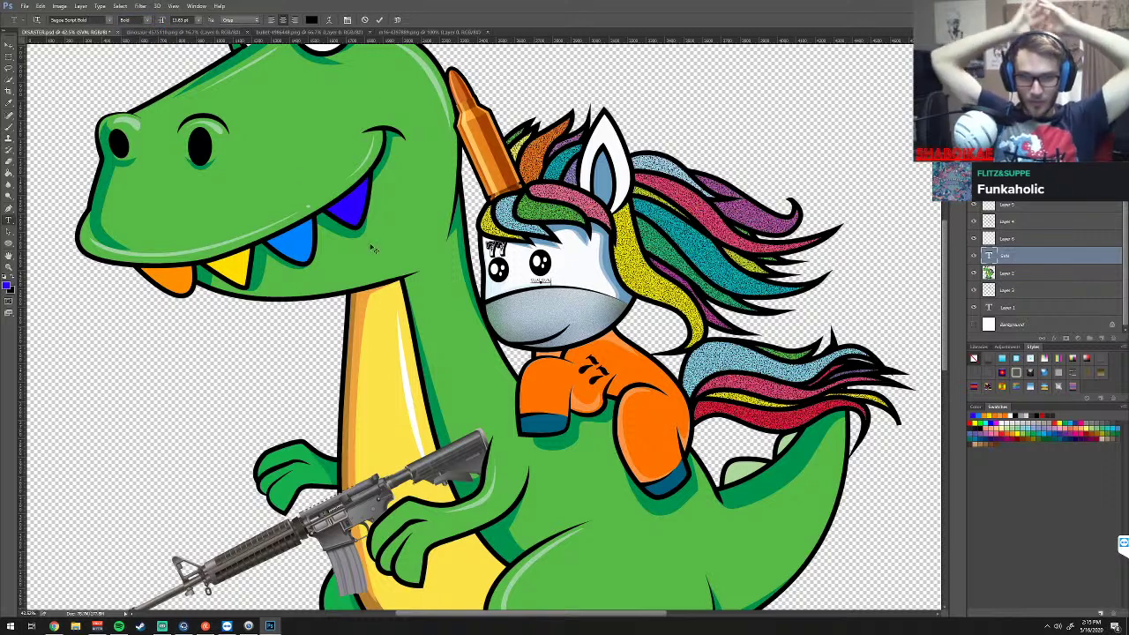
scroll(132, 20, up, 1)
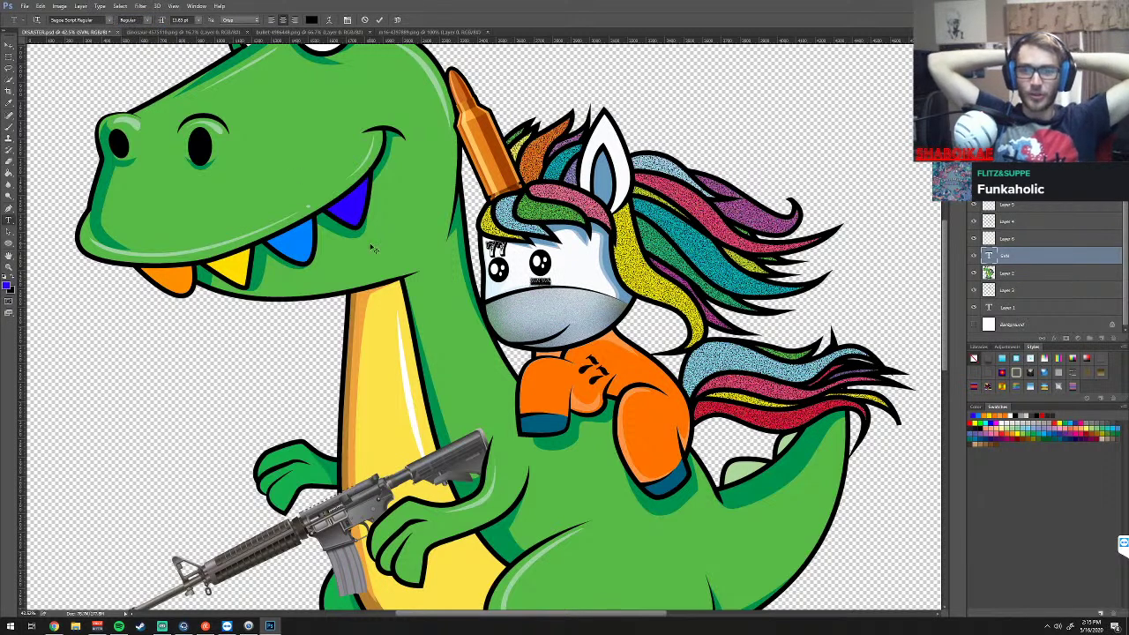
click(132, 20)
click(136, 37)
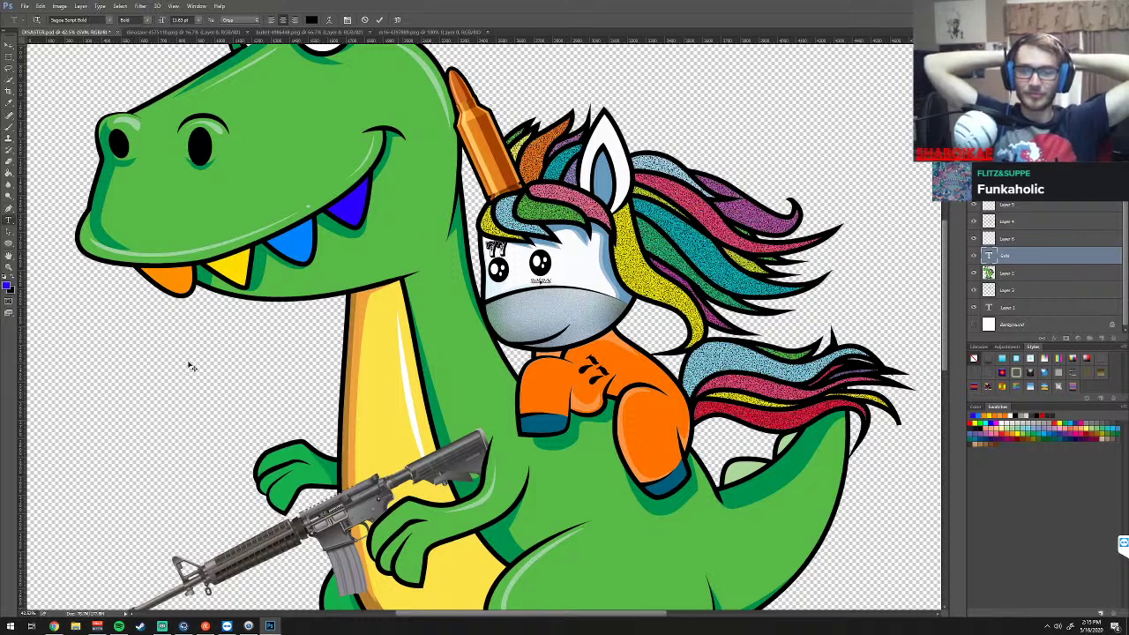
click(9, 46)
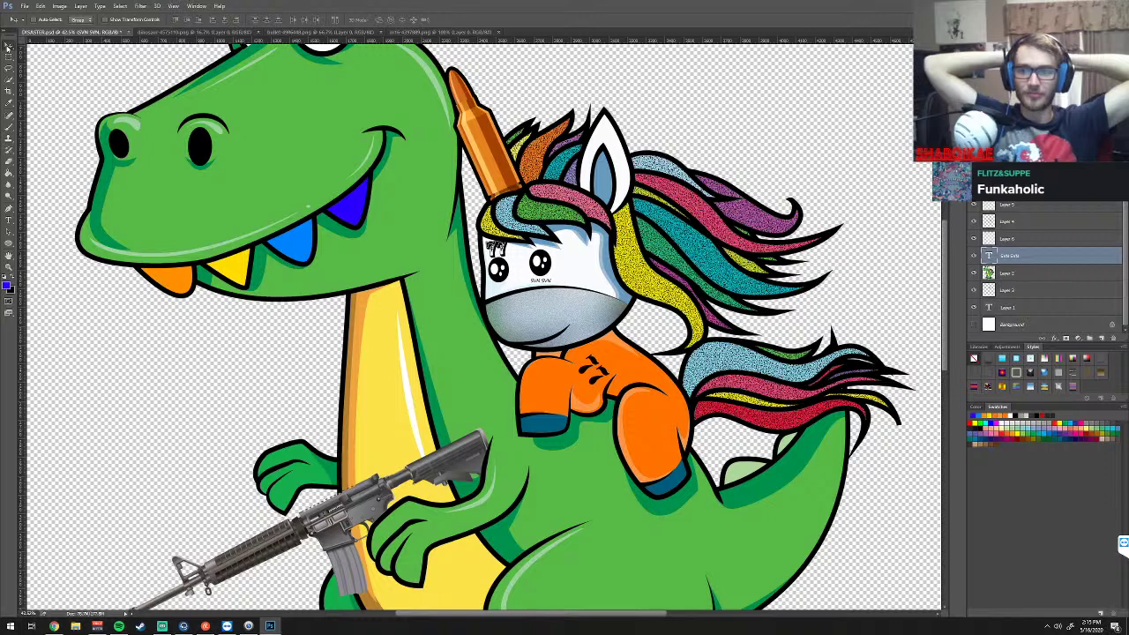
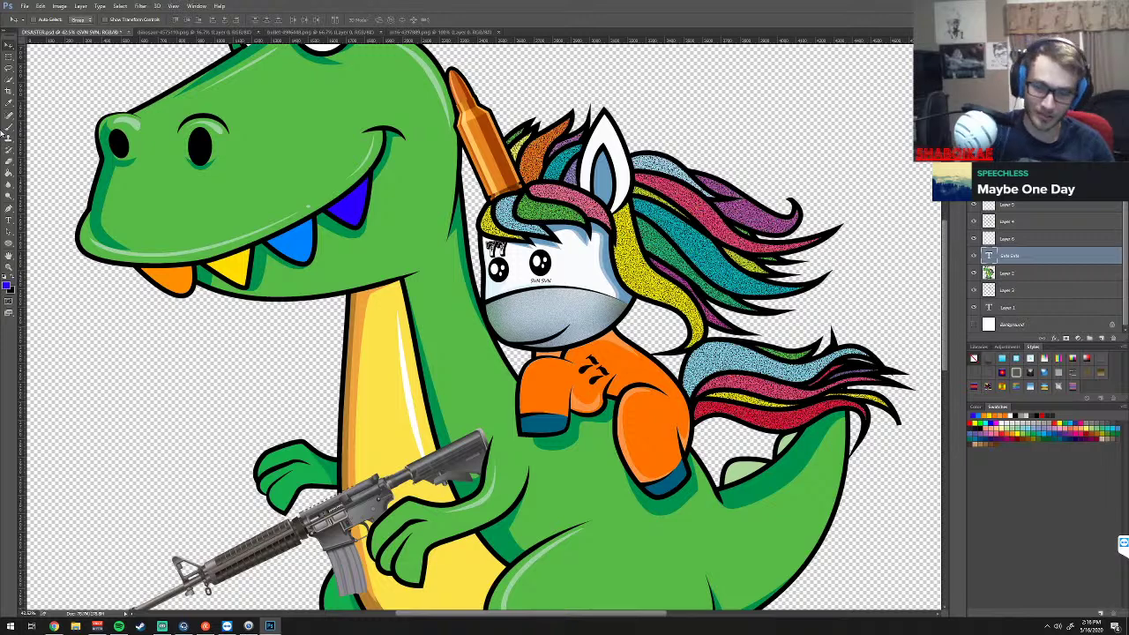
Scroll and recenter the dinosaur artwork in the Photoshop view
scroll(302, 355, down, 1)
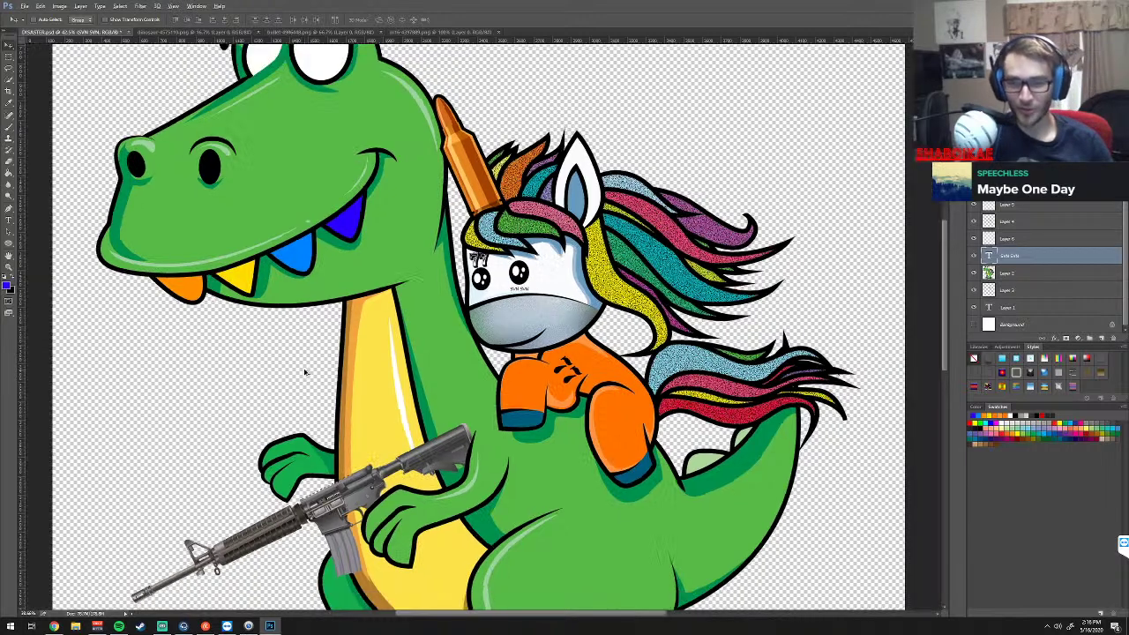
scroll(306, 373, down, 1)
scroll(312, 345, down, 1)
scroll(314, 345, down, 1)
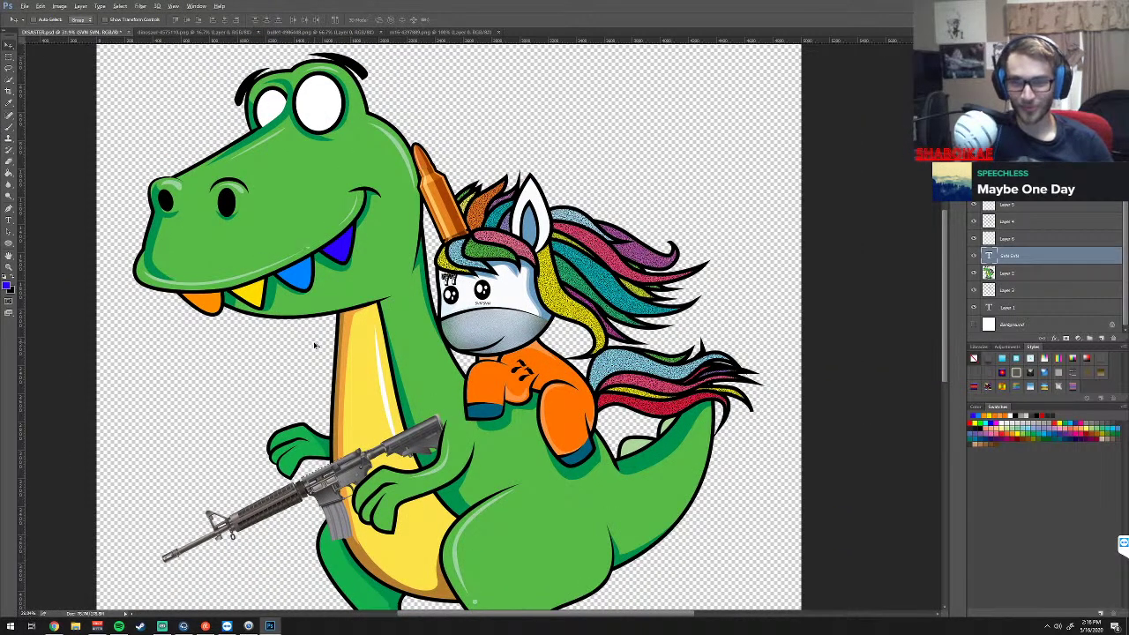
scroll(314, 345, down, 1)
scroll(314, 345, down, 1)
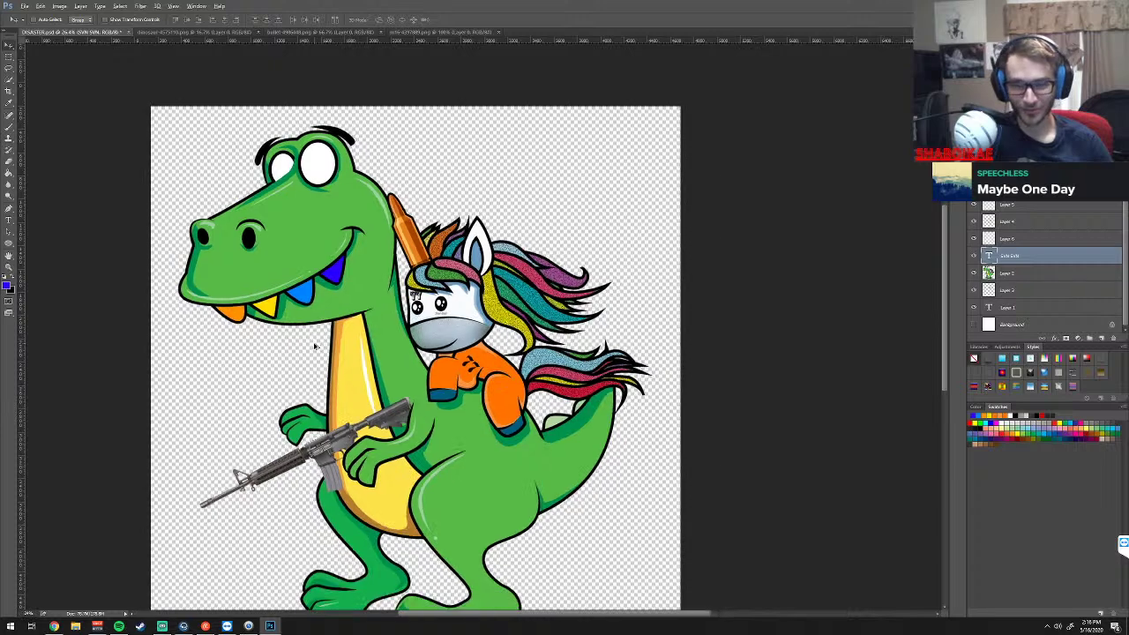
scroll(314, 345, down, 1)
drag(308, 380, 372, 340)
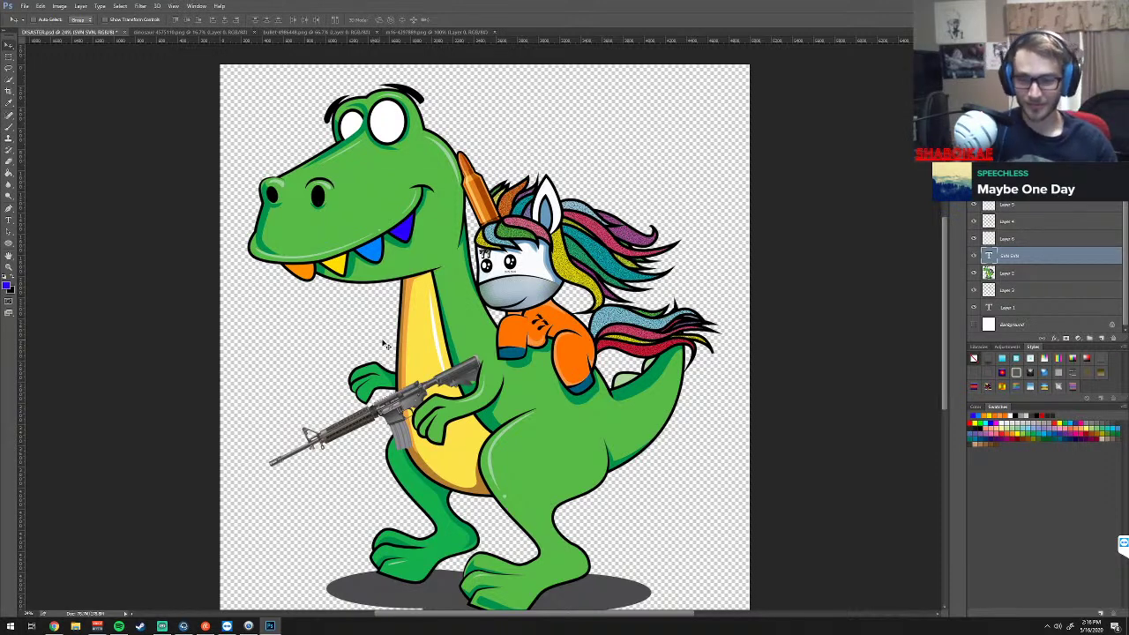
drag(384, 344, 398, 333)
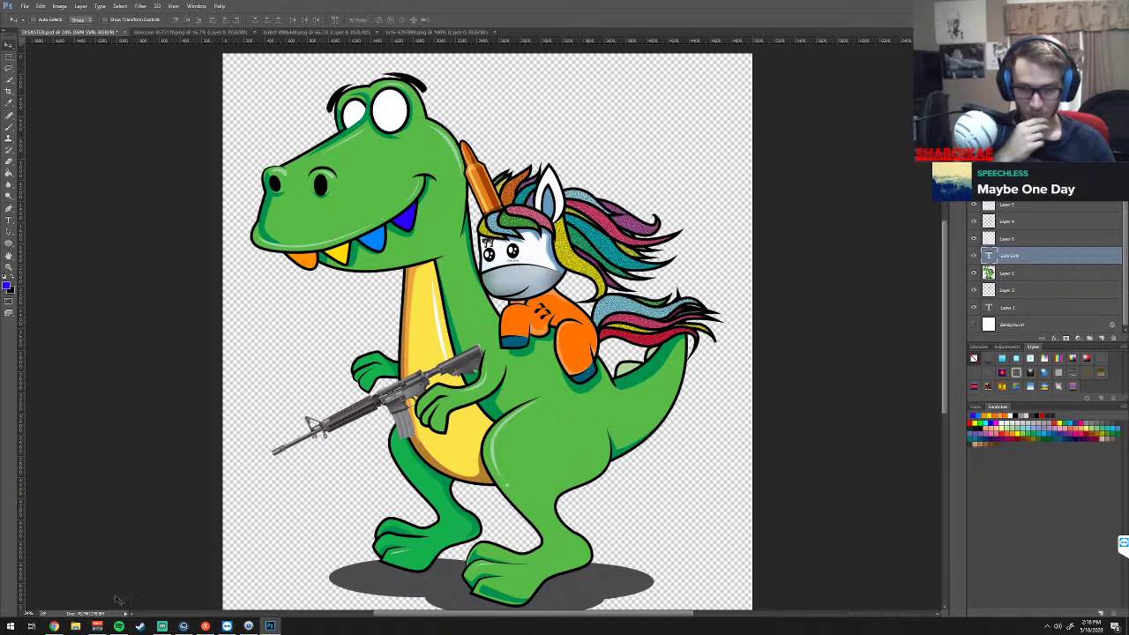
Download the Pixabay gems illustration at a chosen size, save it, and return to Photoshop
click(184, 626)
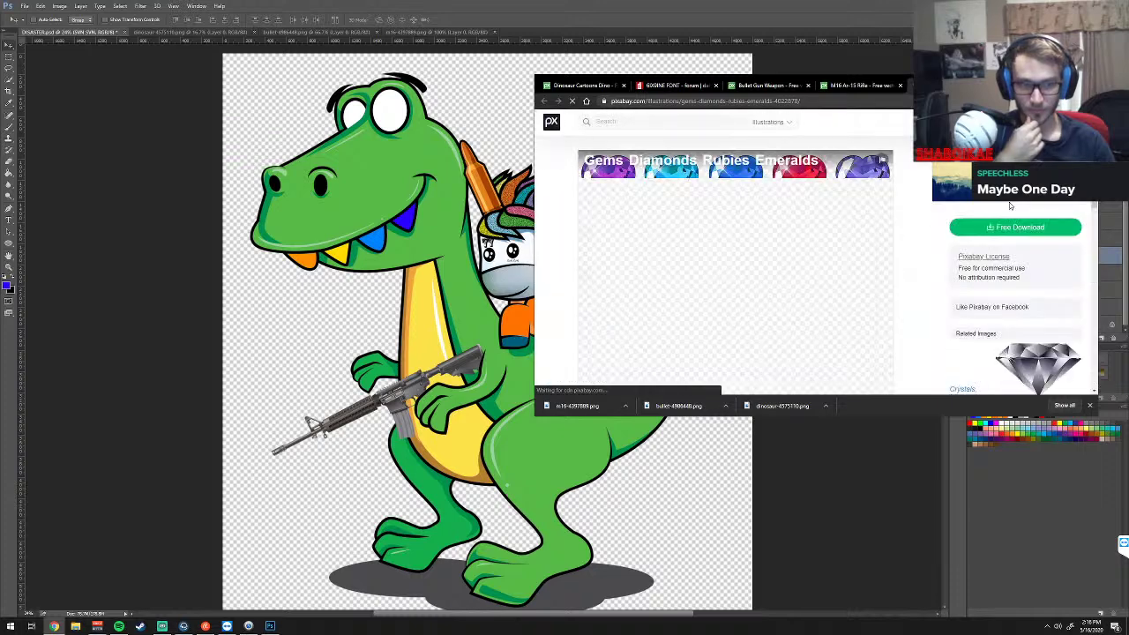
scroll(926, 254, down, 2)
scroll(927, 254, down, 2)
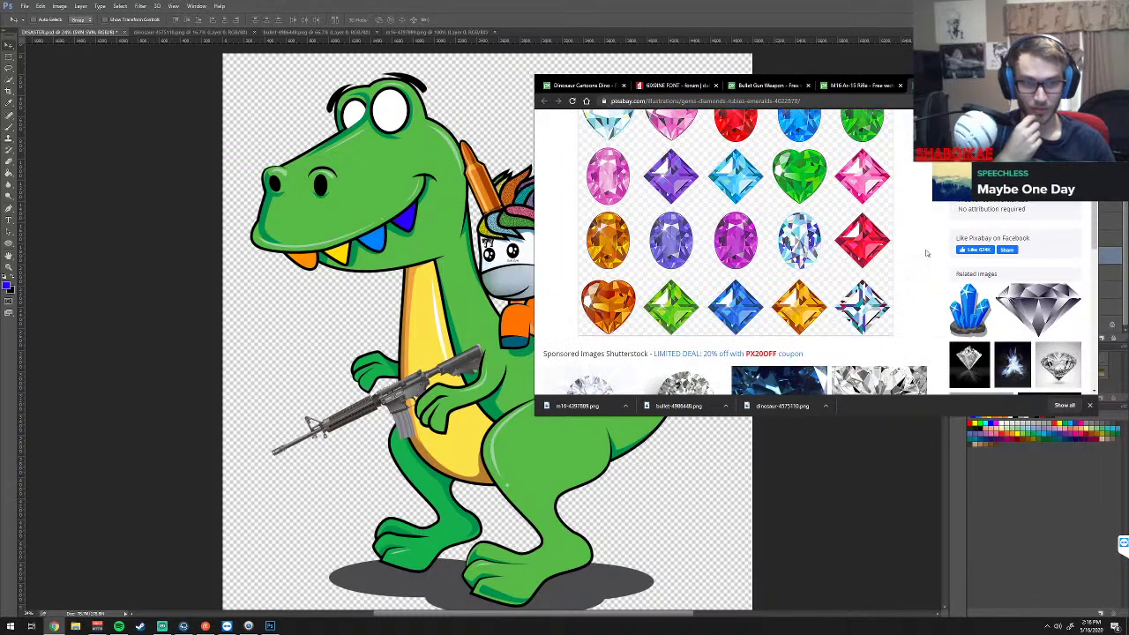
scroll(926, 254, up, 3)
click(995, 291)
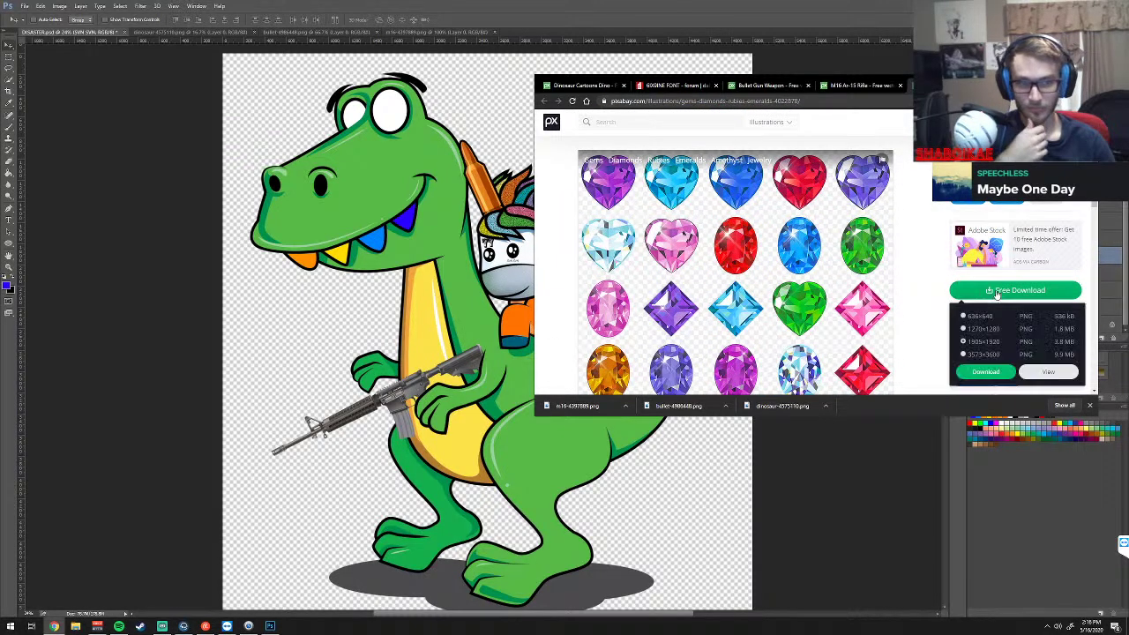
click(986, 372)
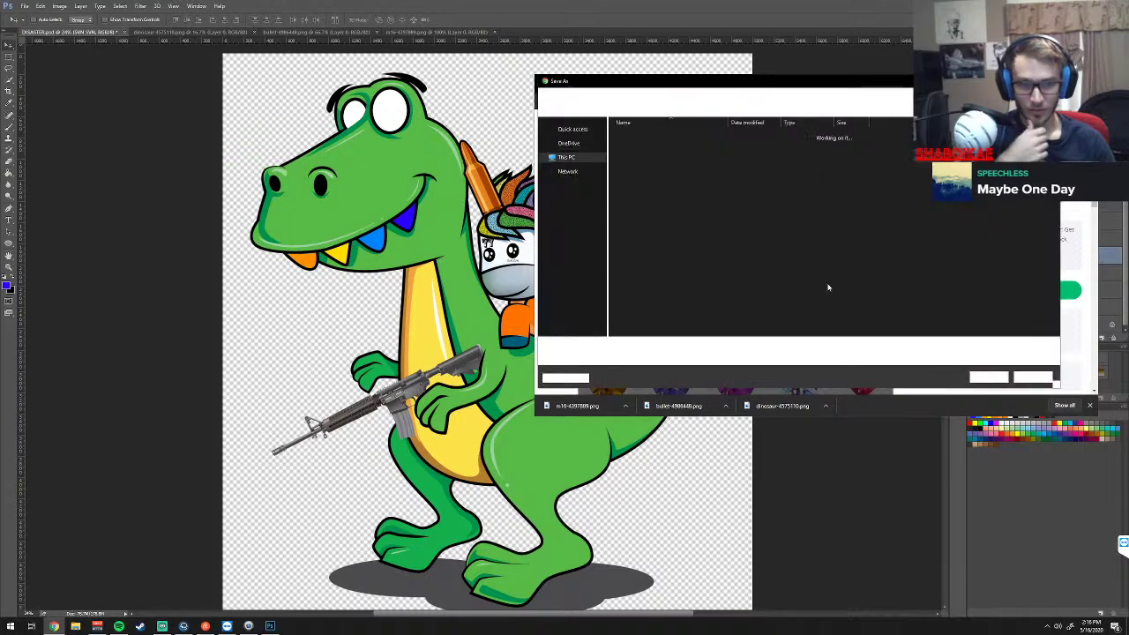
click(989, 379)
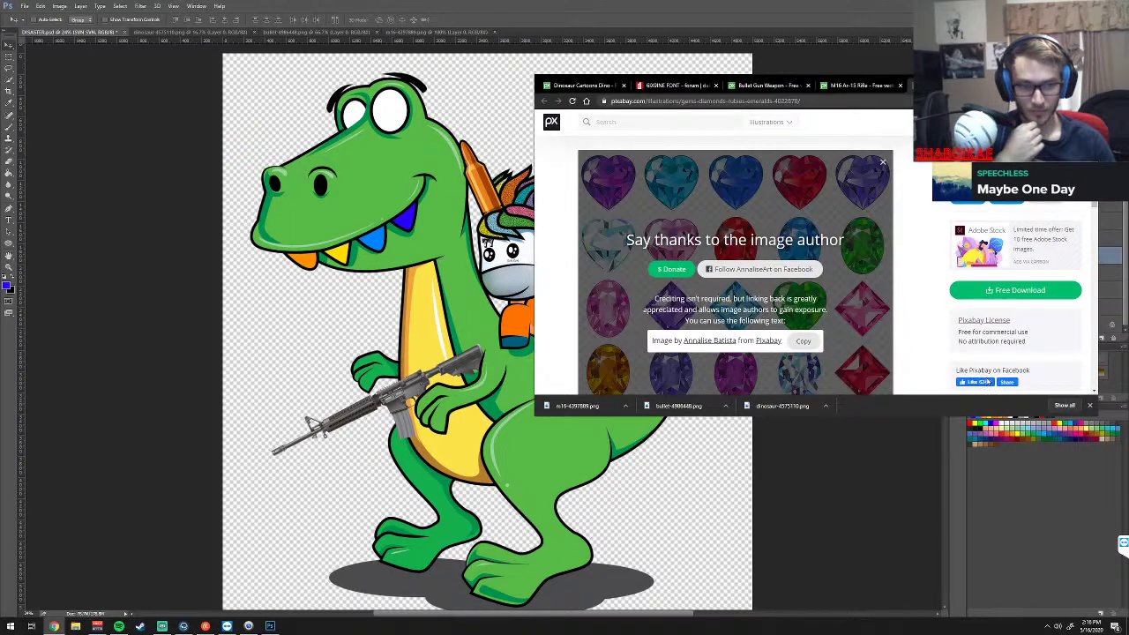
key(alt+Tab)
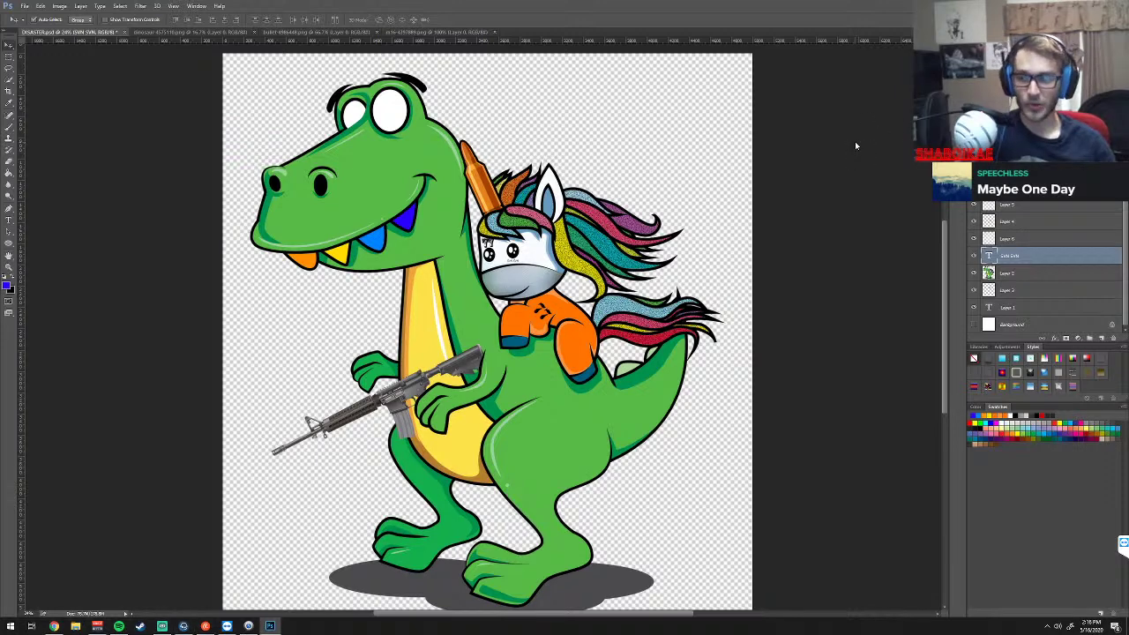
Open the gems-4022878_1920 image in Photoshop
key(ctrl+o)
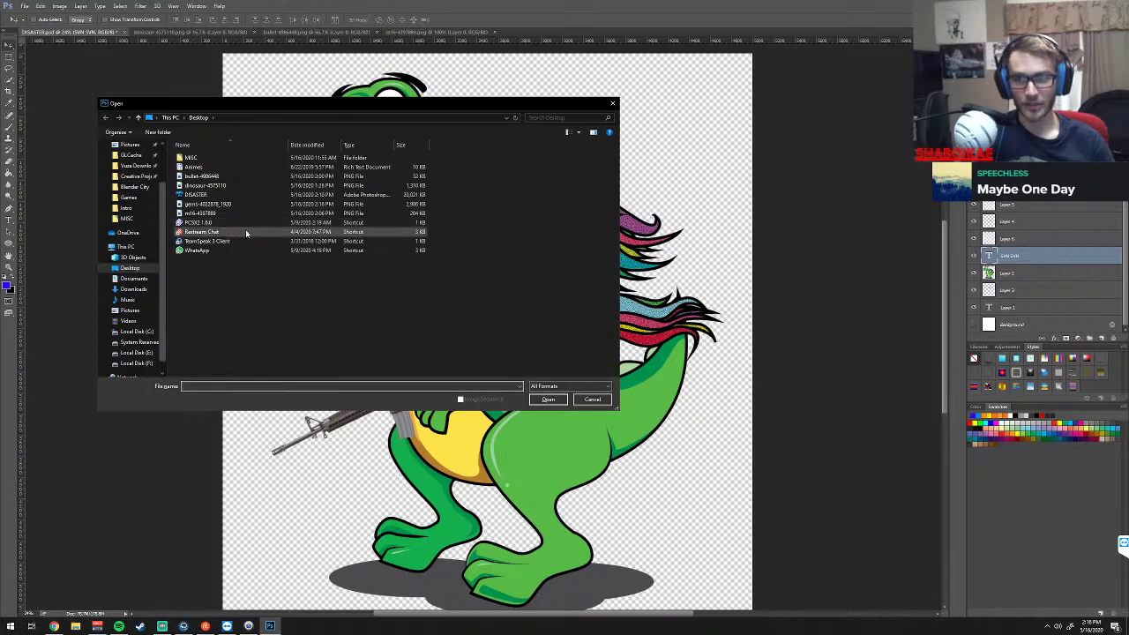
click(212, 204)
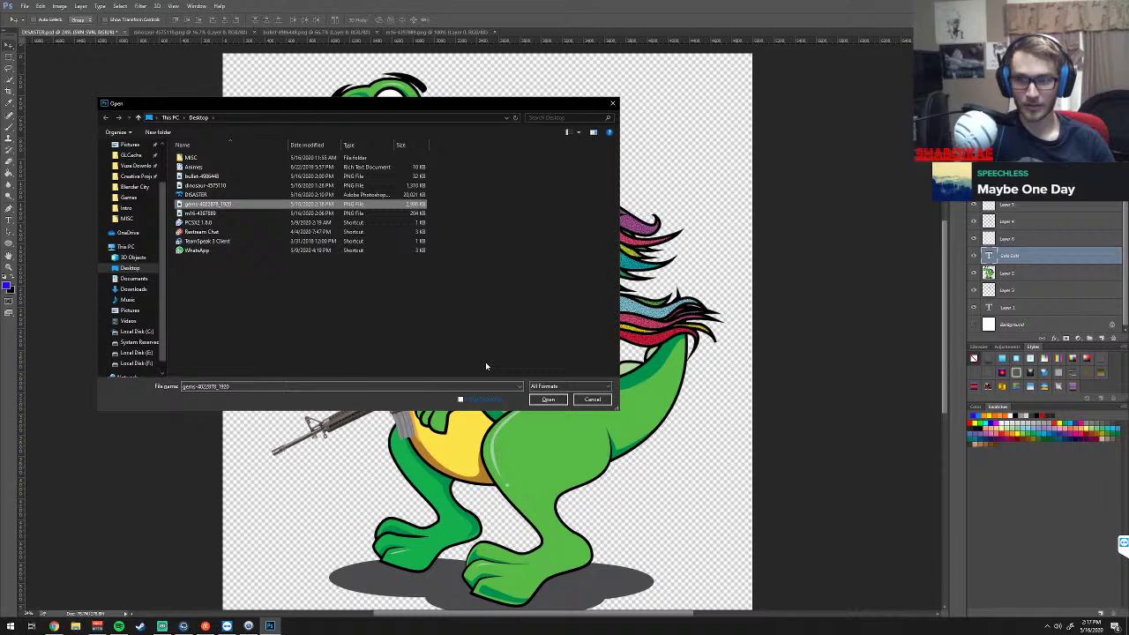
click(548, 398)
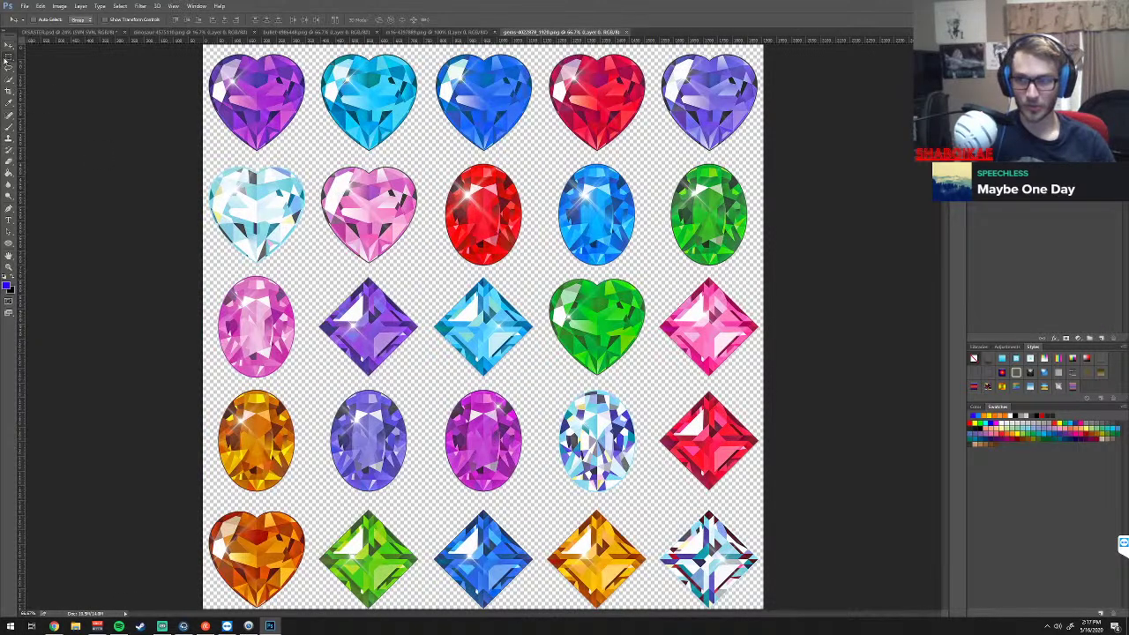
Select the clear white oval gem and drag it into the dinosaur document
click(8, 57)
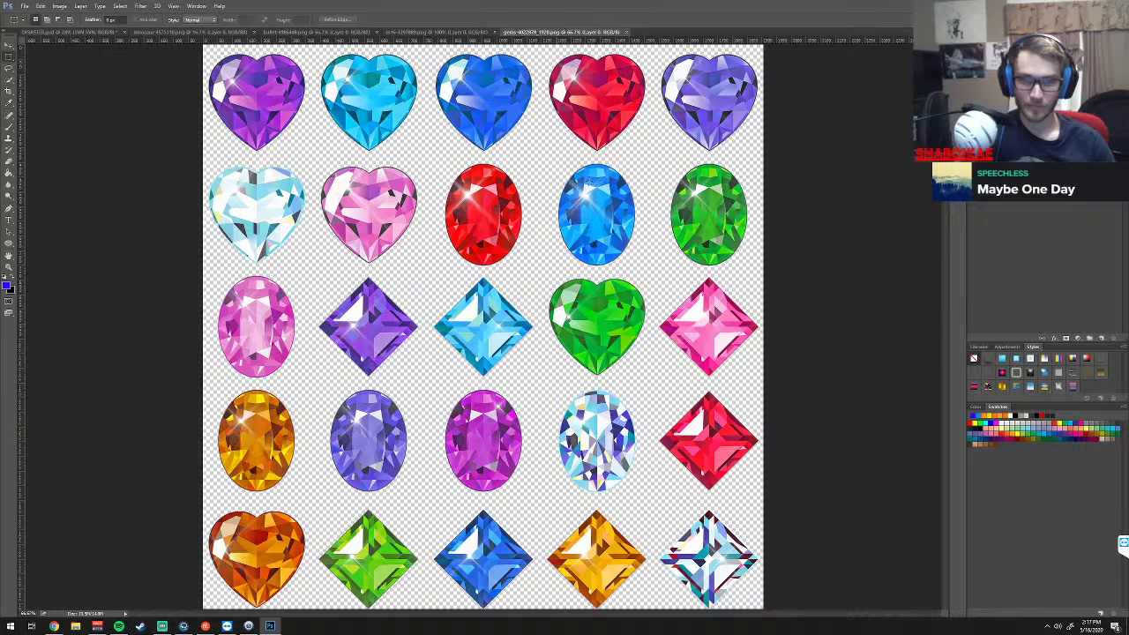
drag(554, 162, 643, 270)
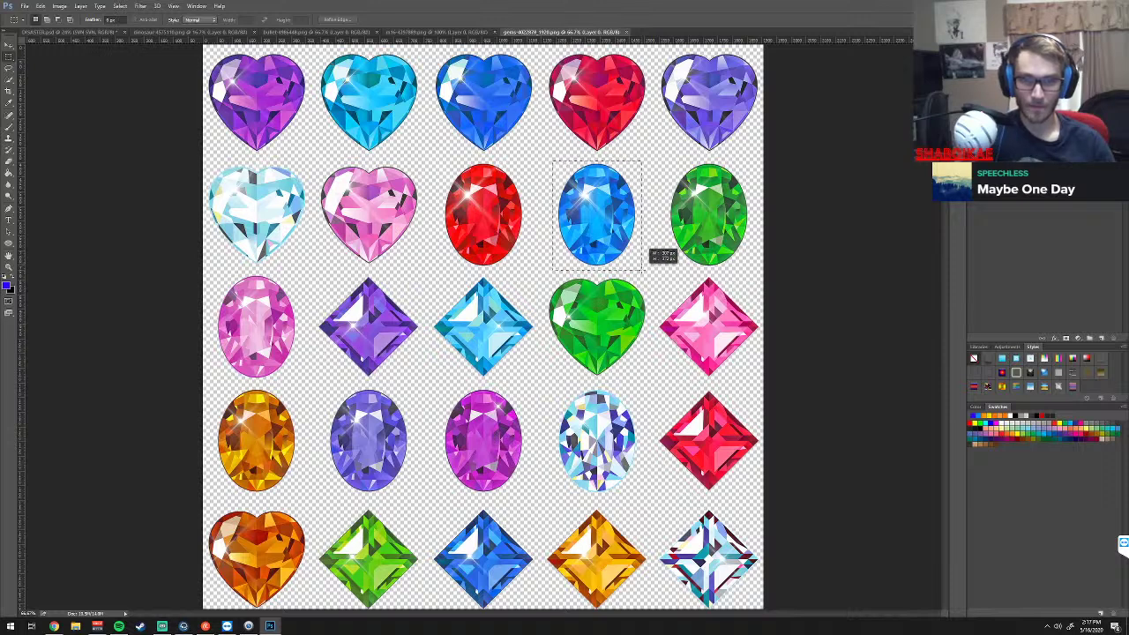
drag(545, 388, 652, 501)
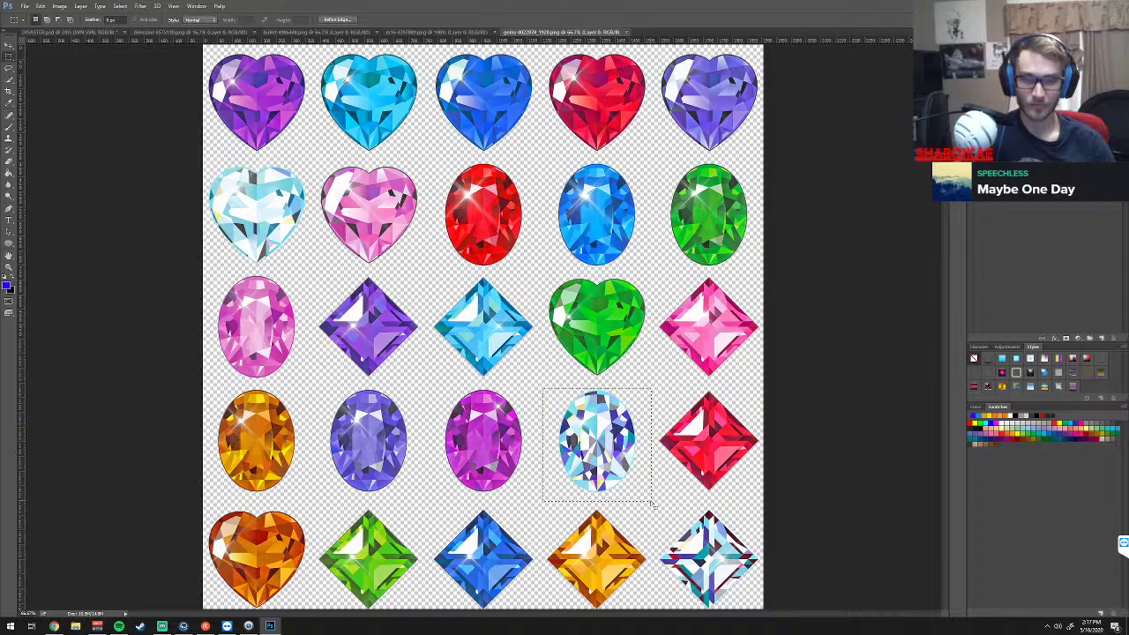
key(v)
mouse_move(644, 450)
mouse_down()
mouse_move(75, 37)
mouse_move(547, 286)
mouse_up()
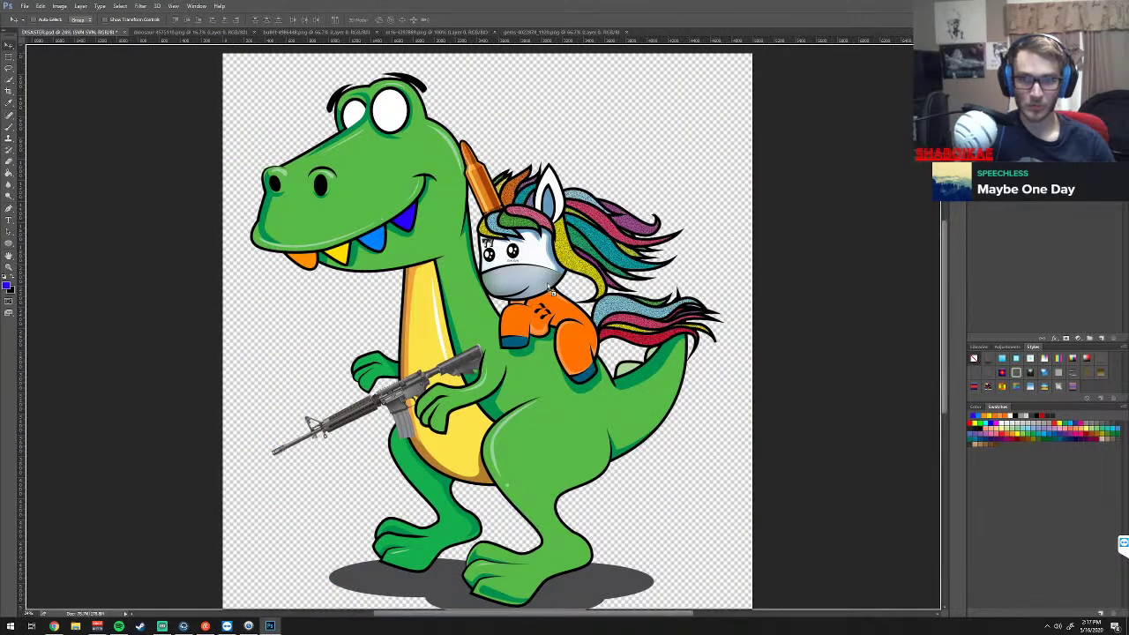
Scale the gem down and move it onto the unicorn's face
key(ctrl+t)
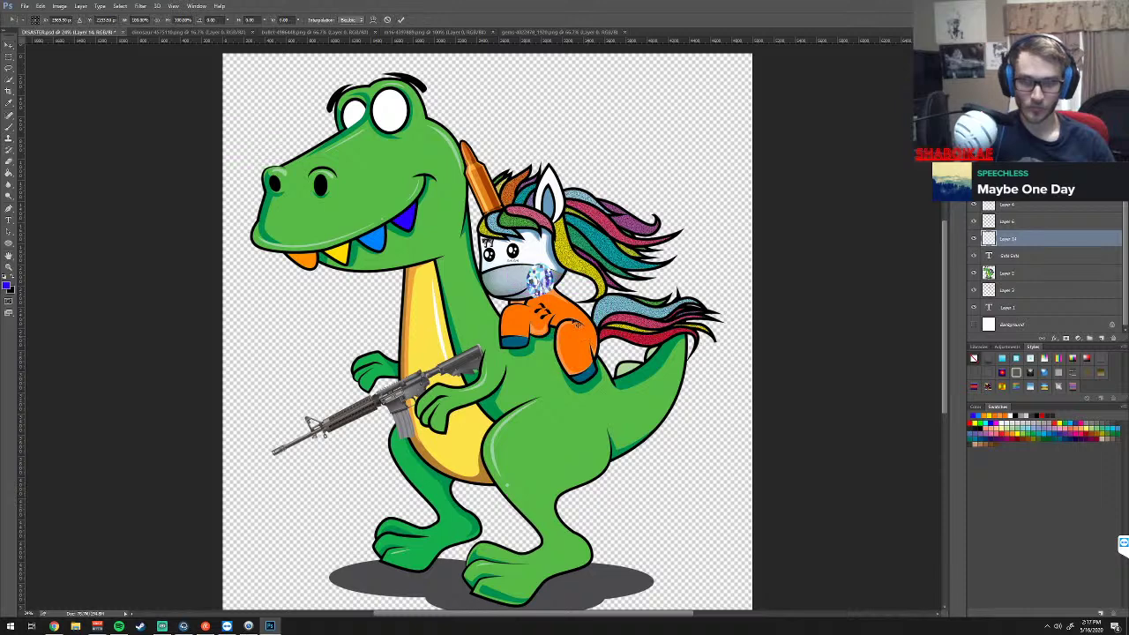
drag(552, 297, 546, 277)
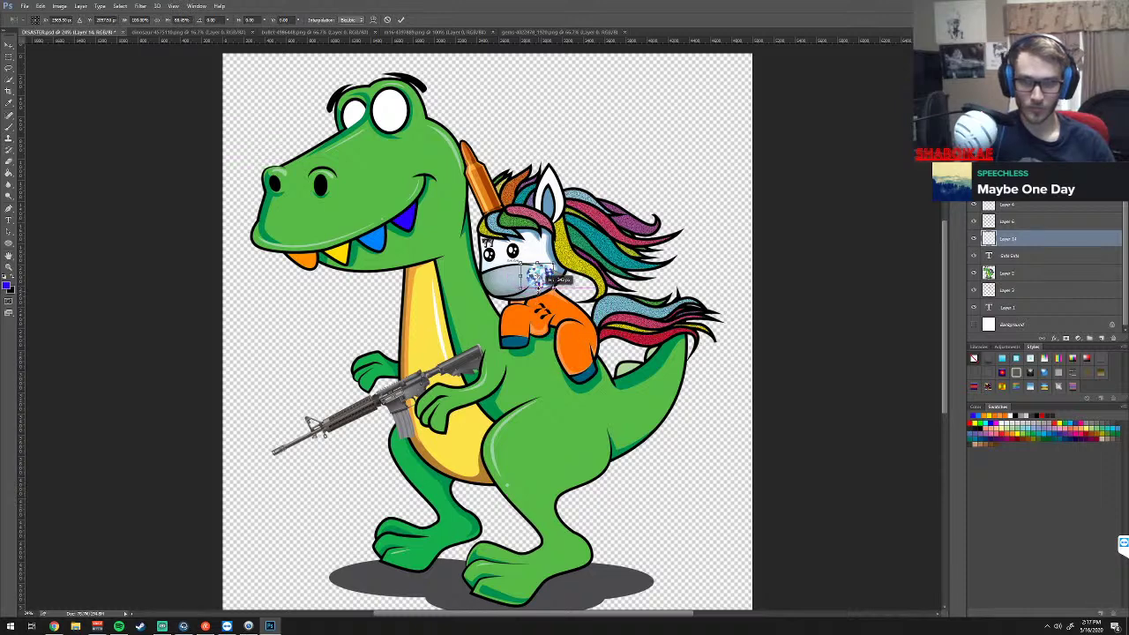
key(Return)
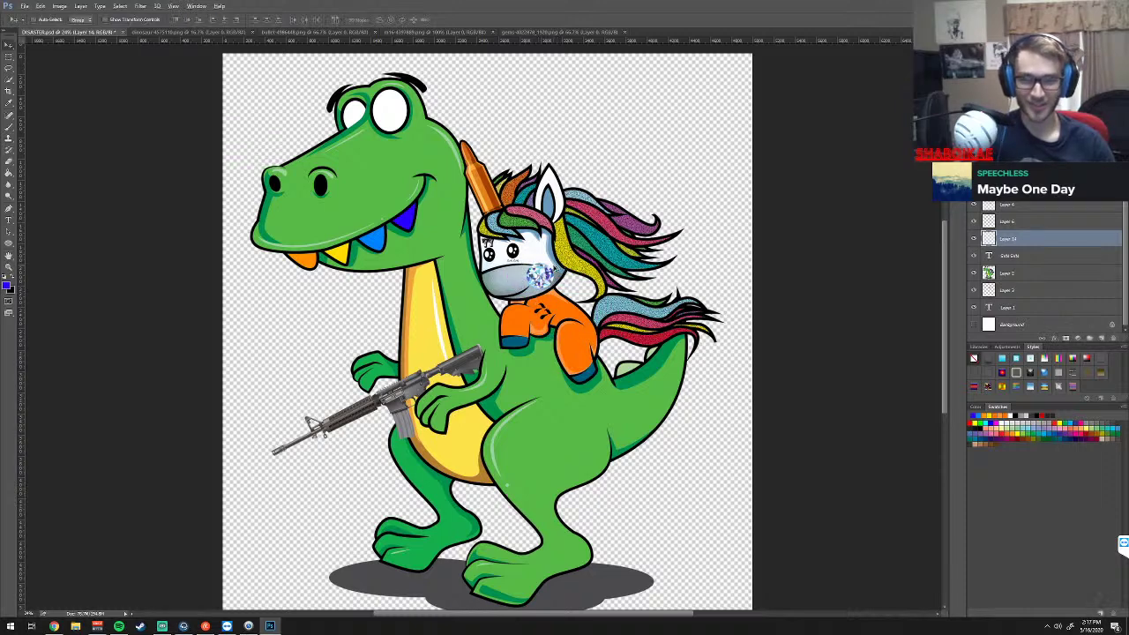
scroll(552, 250, up, 1)
scroll(552, 250, up, 1)
scroll(552, 251, up, 1)
scroll(552, 251, up, 1)
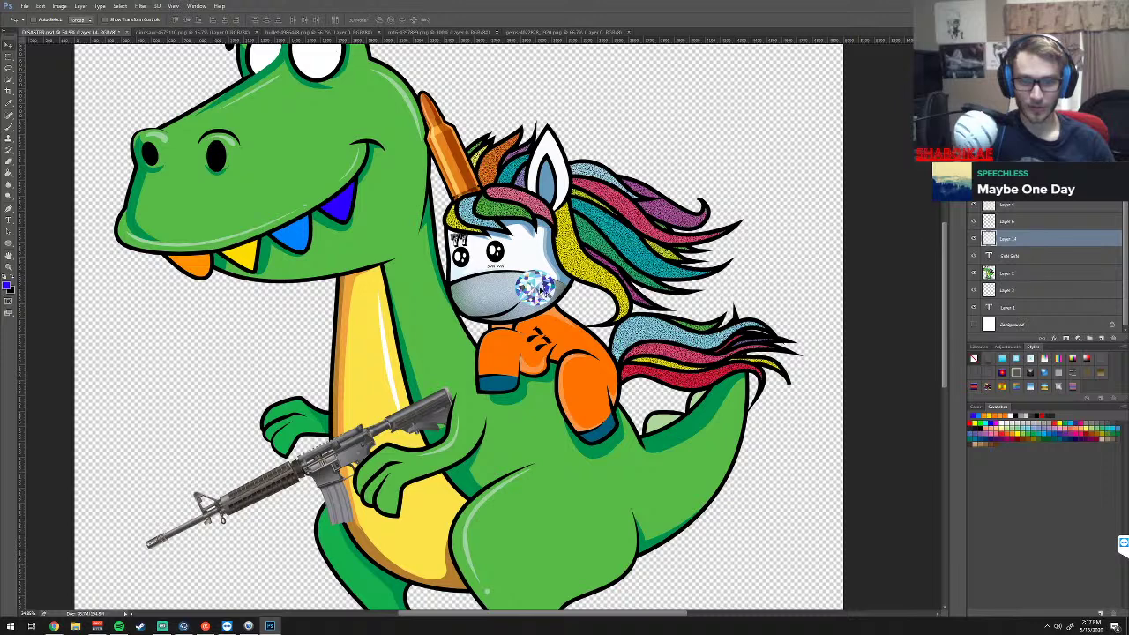
drag(542, 291, 554, 284)
Shrink the gem further and place it as a tiny sparkle beside the unicorn's ear
key(ctrl+t)
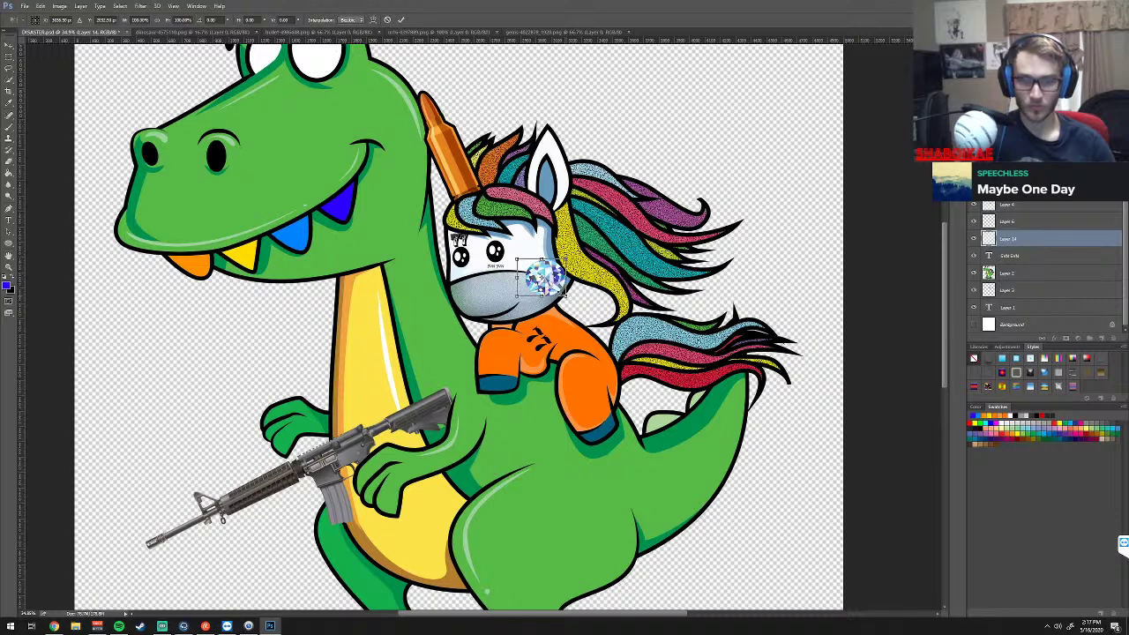
drag(564, 295, 555, 289)
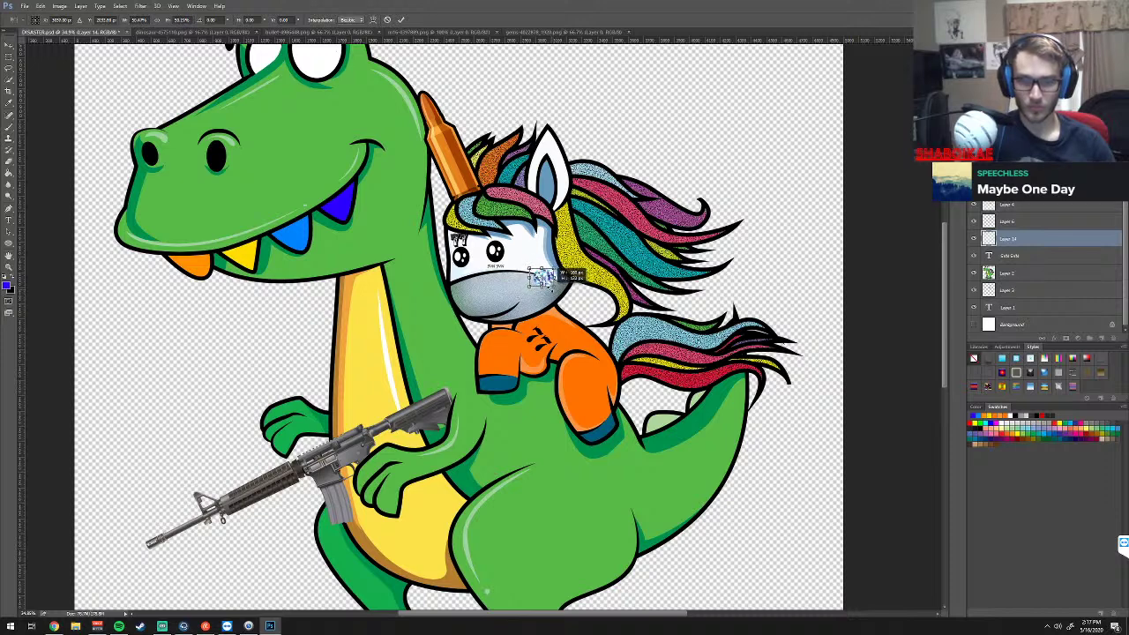
mouse_move(554, 279)
mouse_down()
mouse_move(563, 258)
mouse_move(548, 264)
mouse_move(551, 255)
mouse_up()
key(Return)
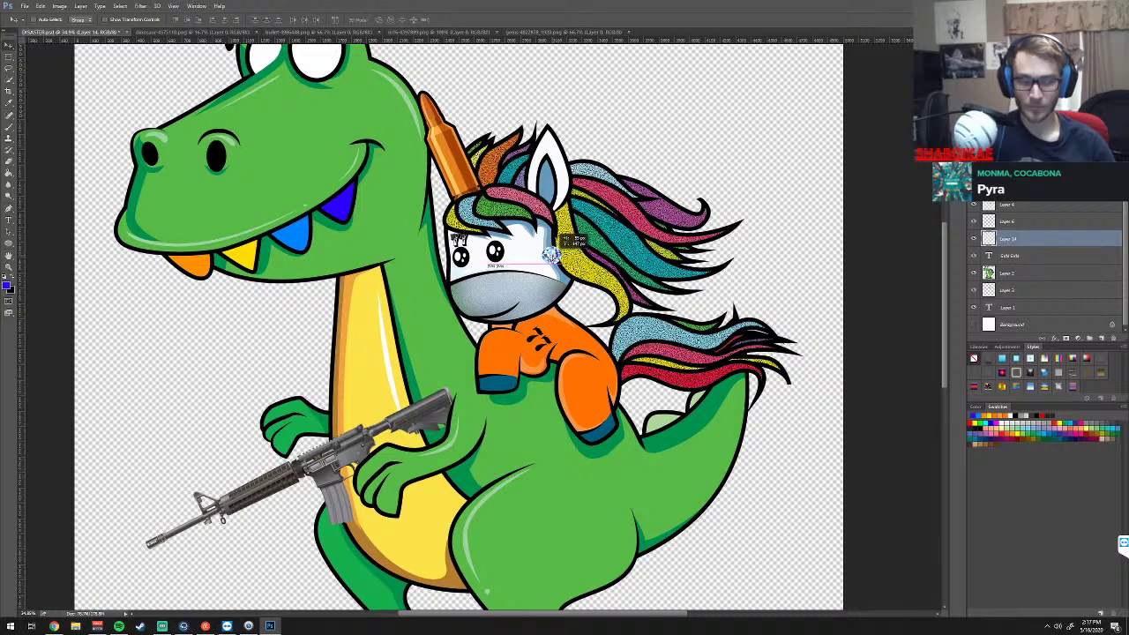
drag(552, 255, 551, 255)
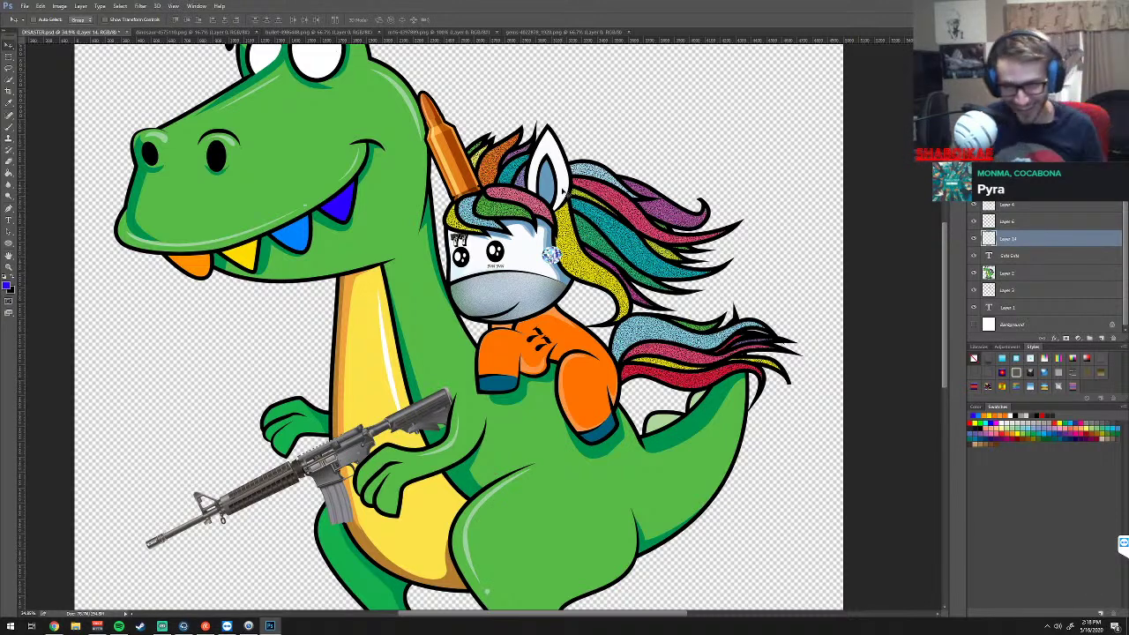
drag(550, 256, 564, 196)
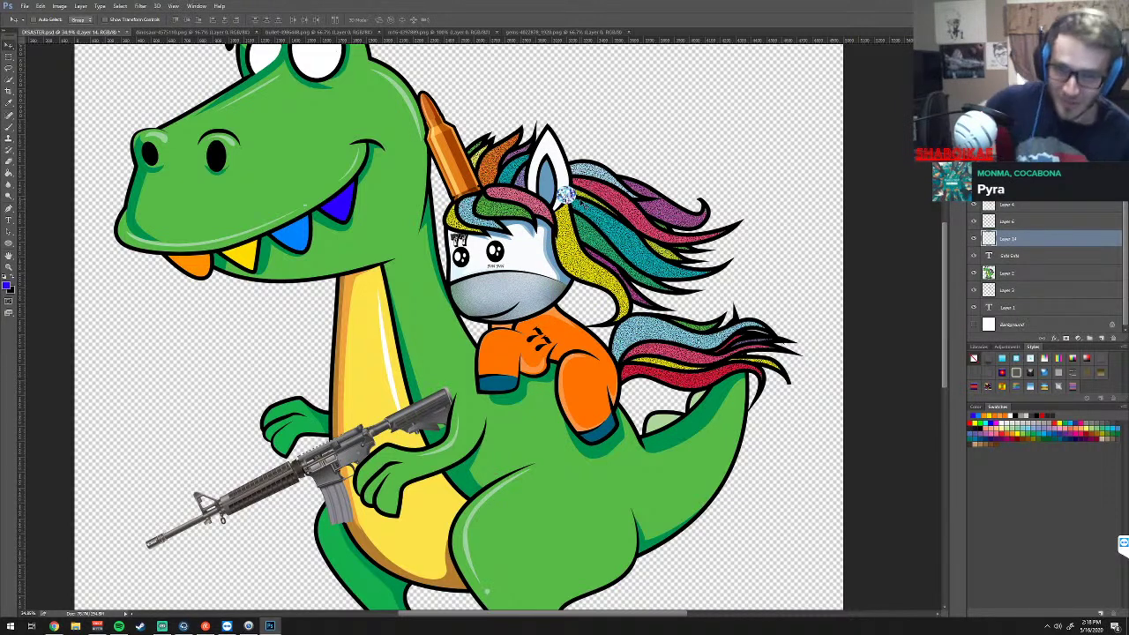
drag(565, 196, 565, 195)
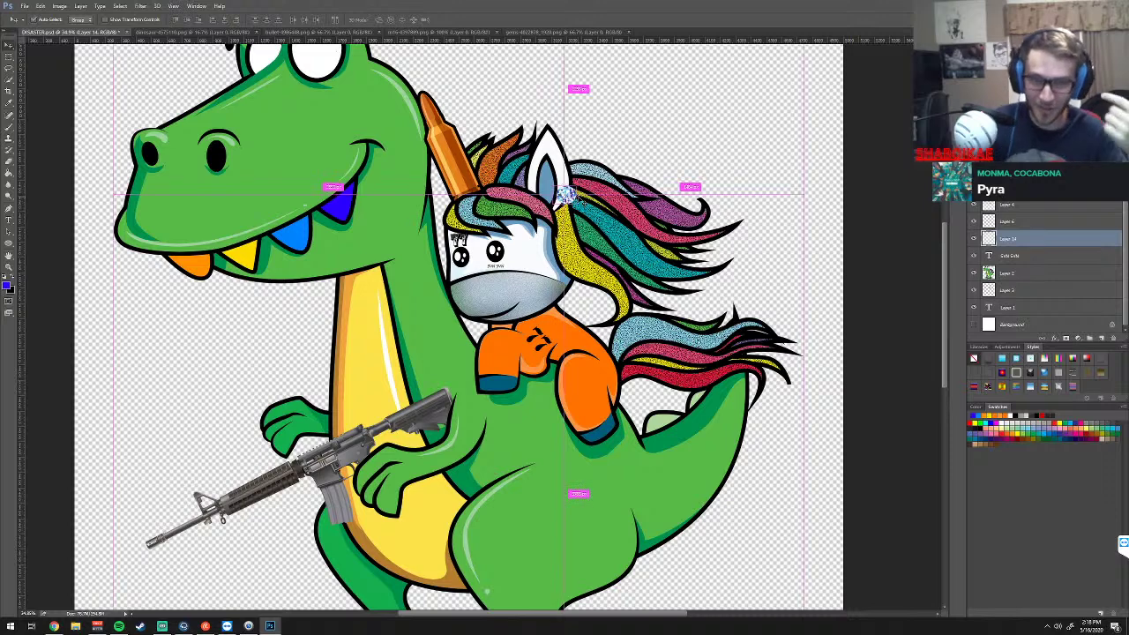
key(ctrl+t)
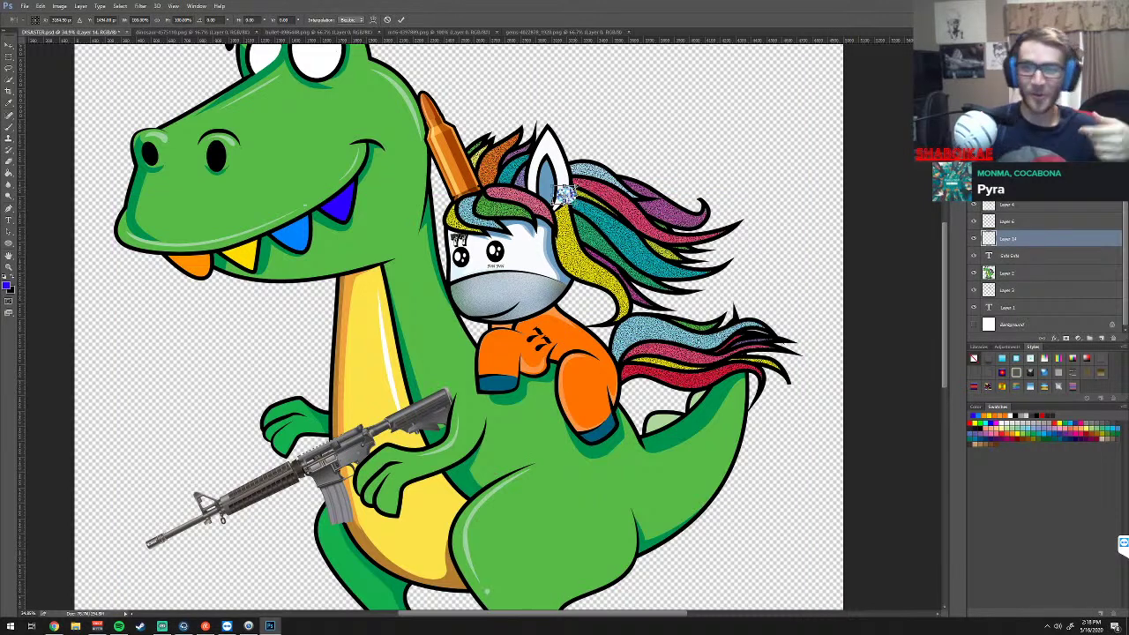
drag(565, 196, 564, 196)
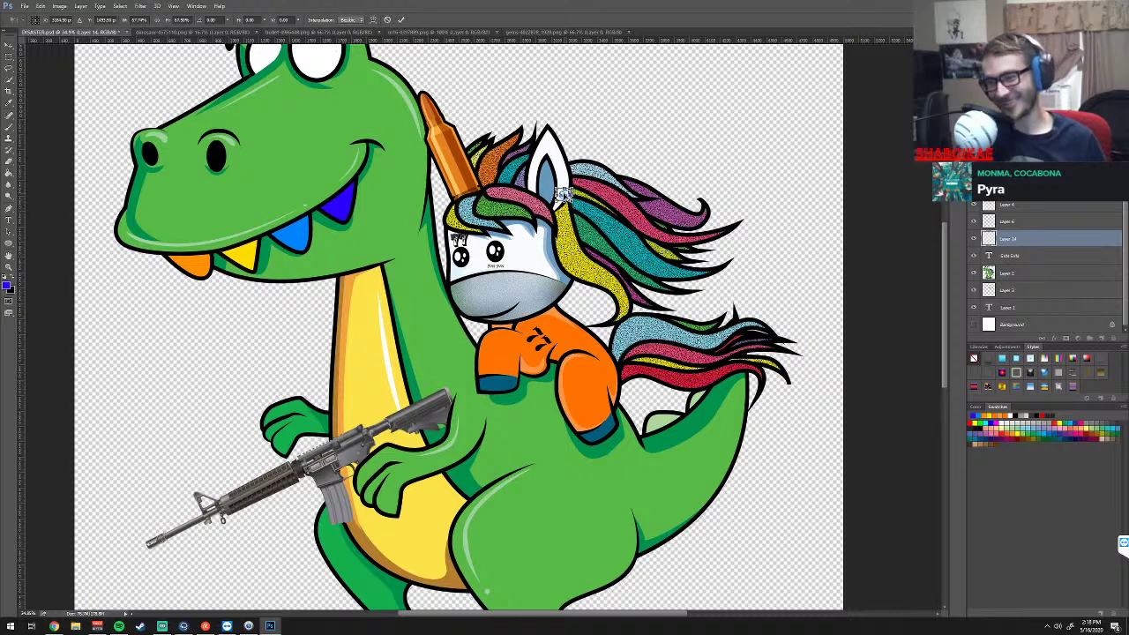
drag(563, 196, 563, 196)
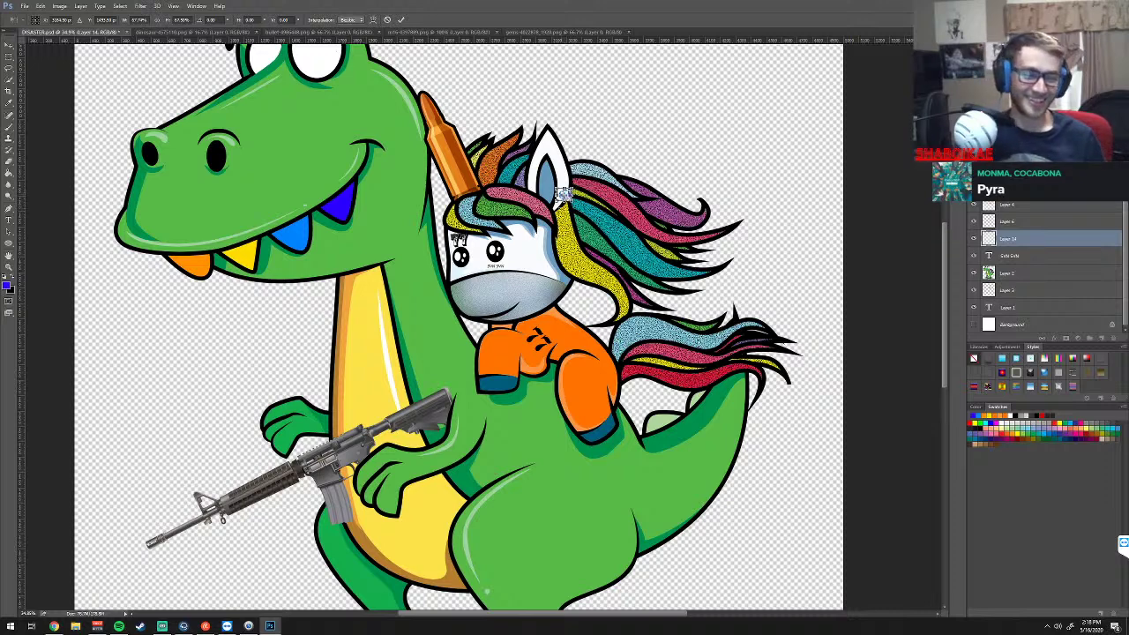
Commit the gem, trial a Stroke effect, undo it, and delete Layer 14
click(8, 44)
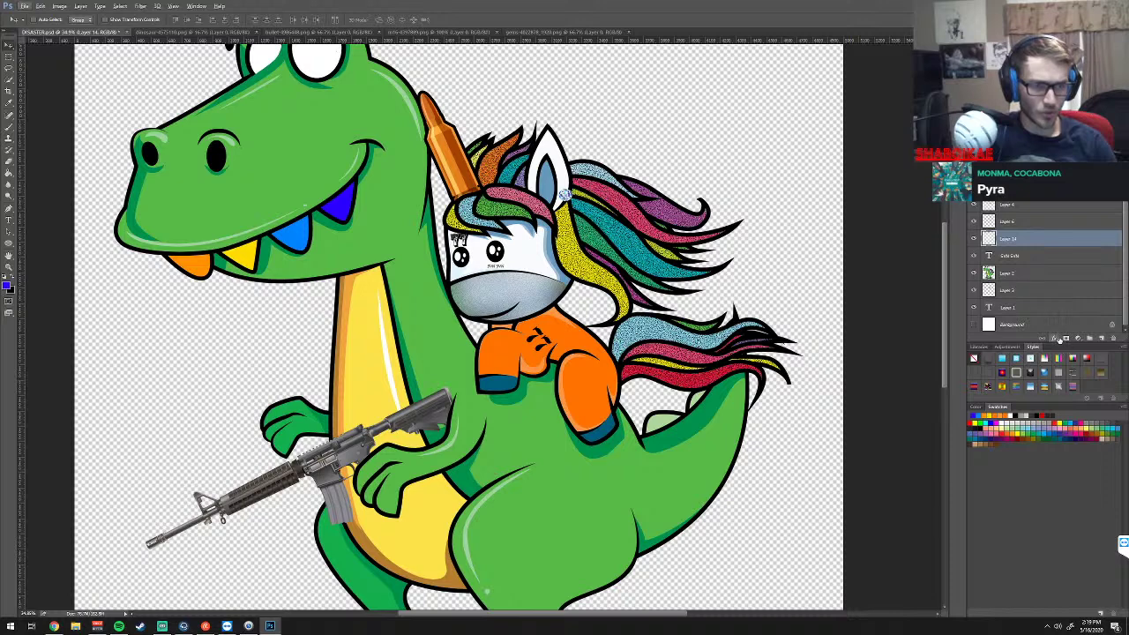
click(1060, 341)
click(1071, 372)
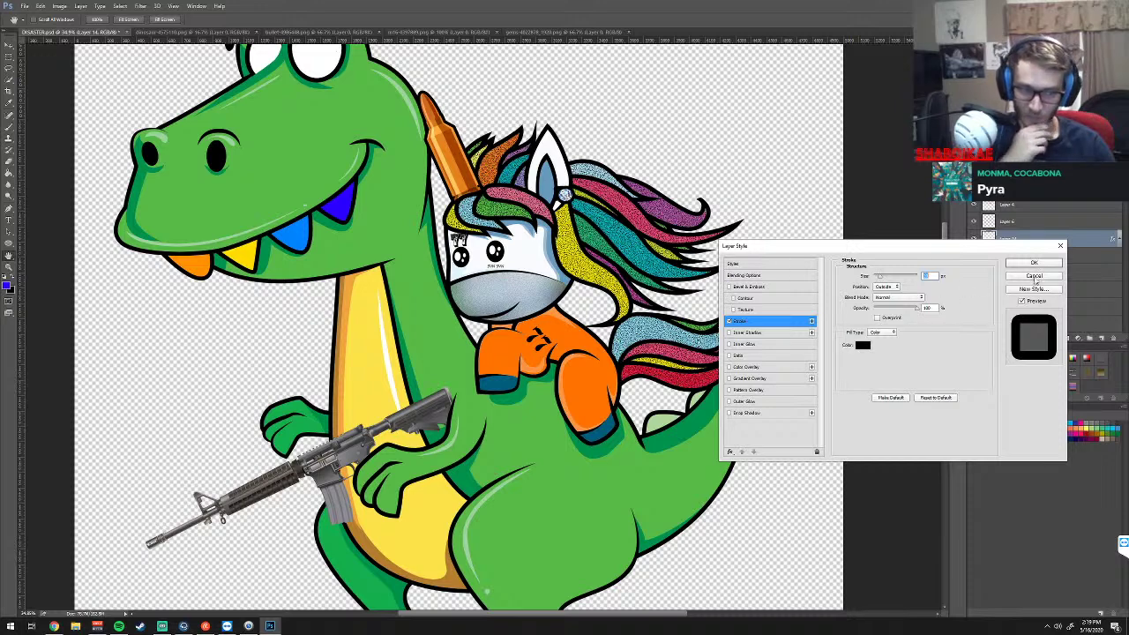
click(1035, 277)
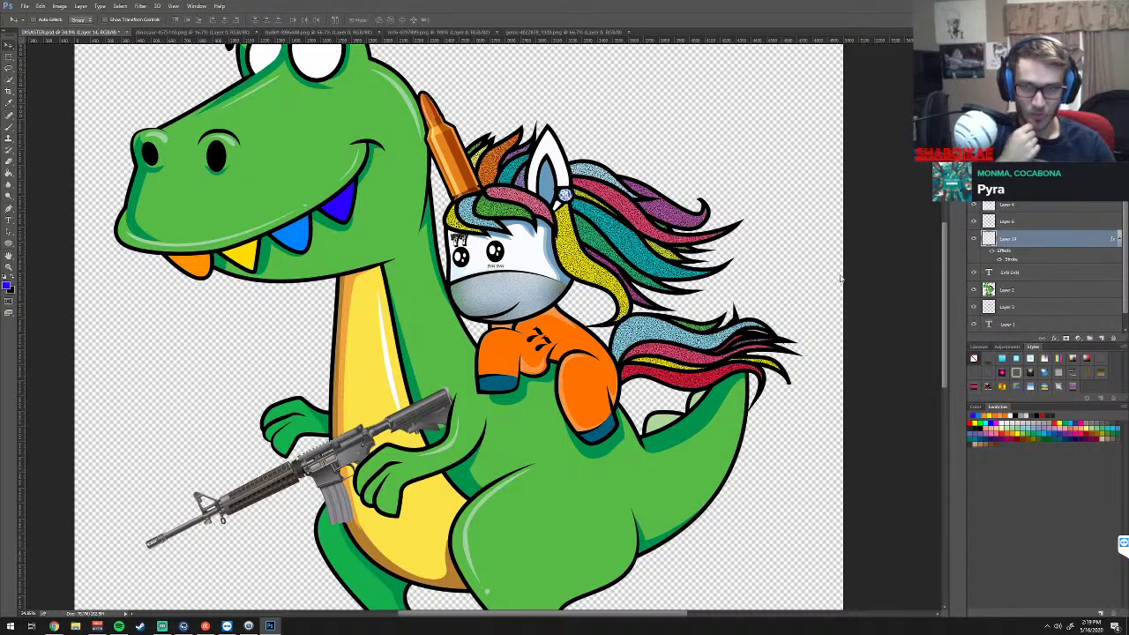
key(ctrl+z)
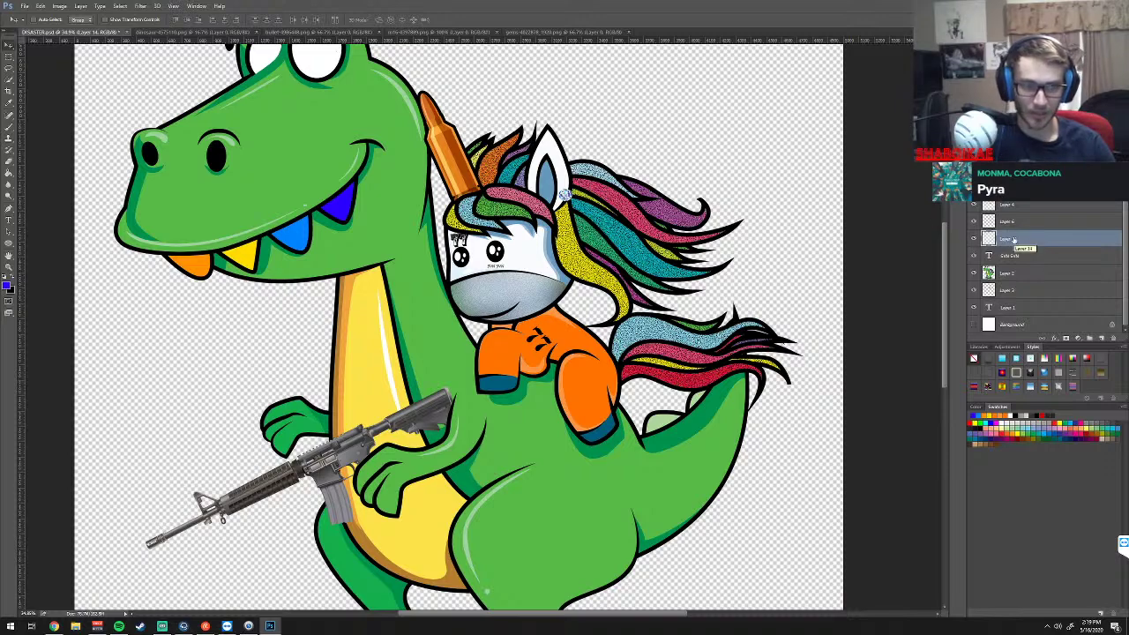
key(Delete)
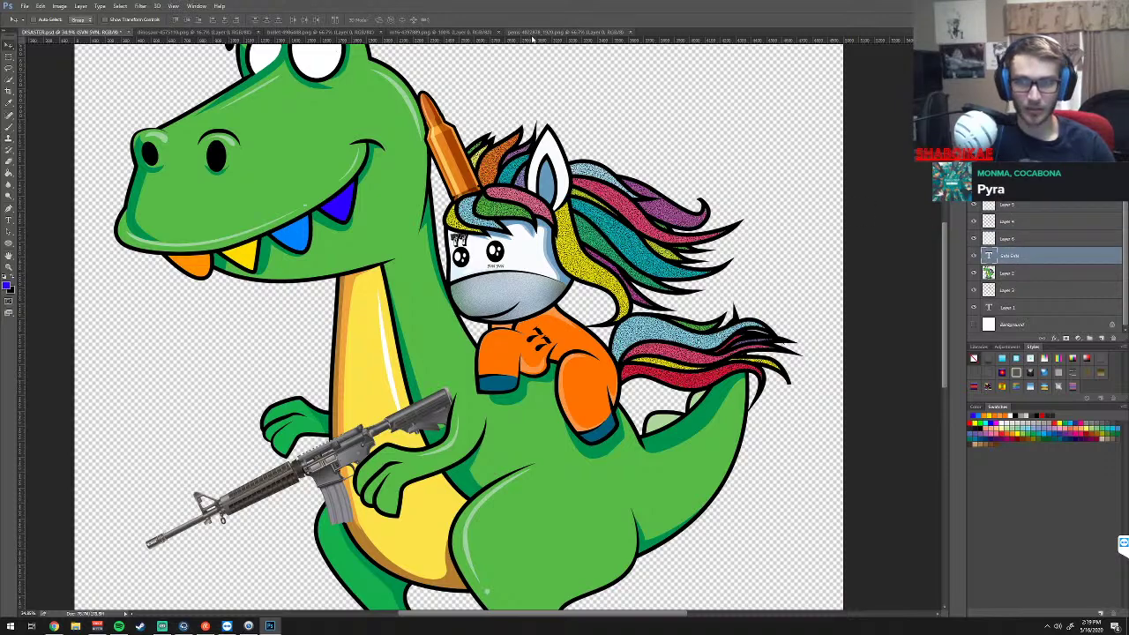
In the gems image, start selecting the white oval gem with the Magic Wand
click(545, 33)
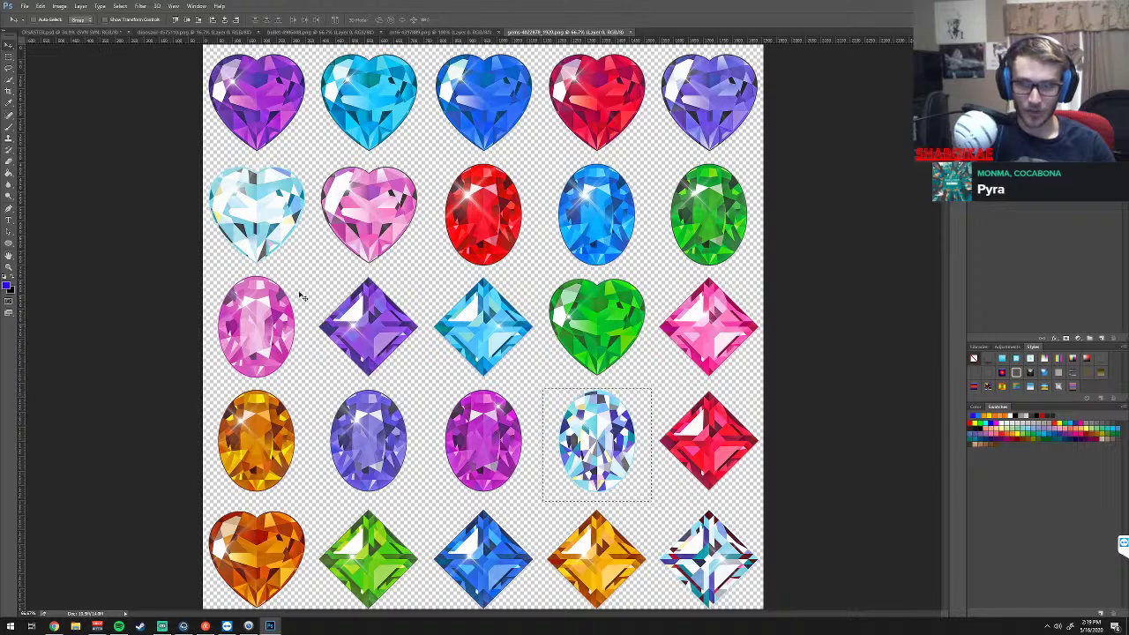
click(10, 82)
right_click(10, 82)
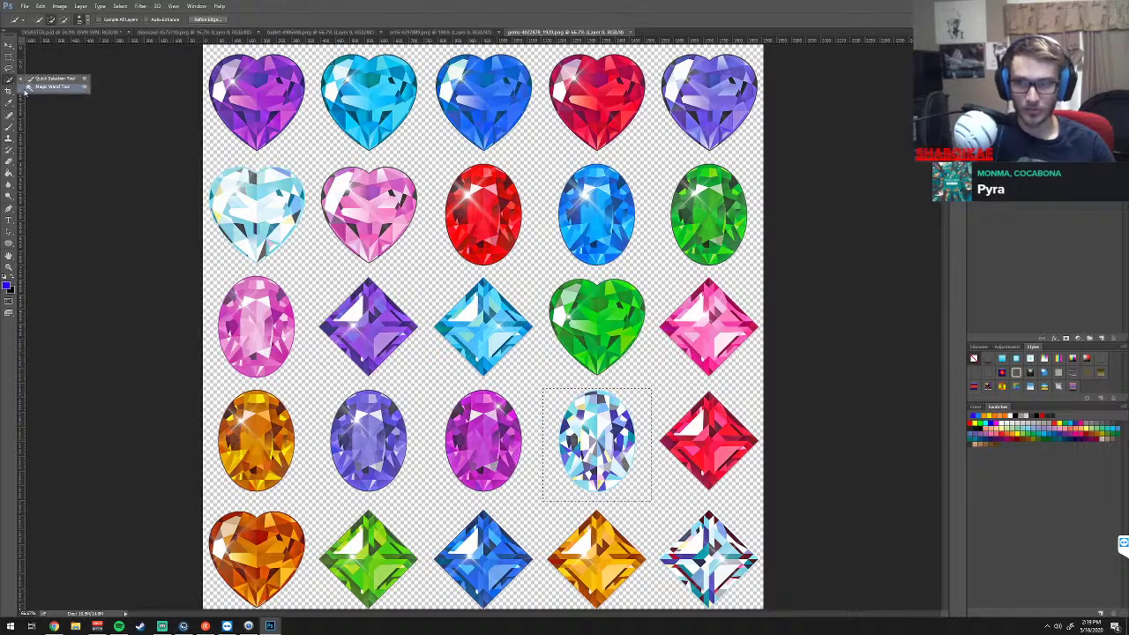
click(44, 90)
click(603, 446)
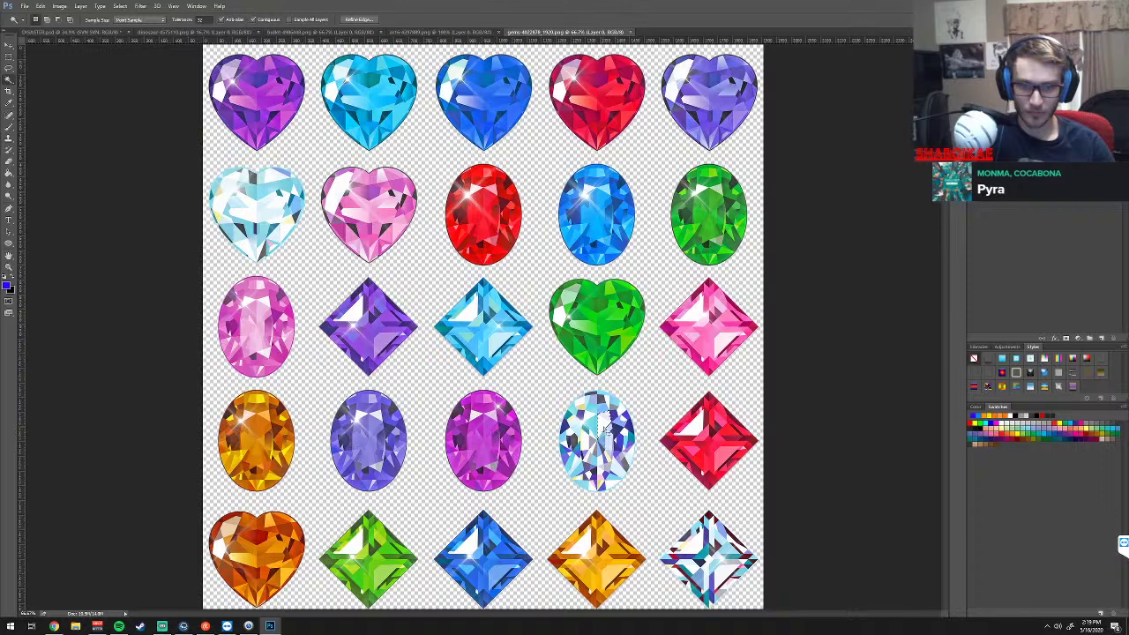
drag(602, 439, 600, 442)
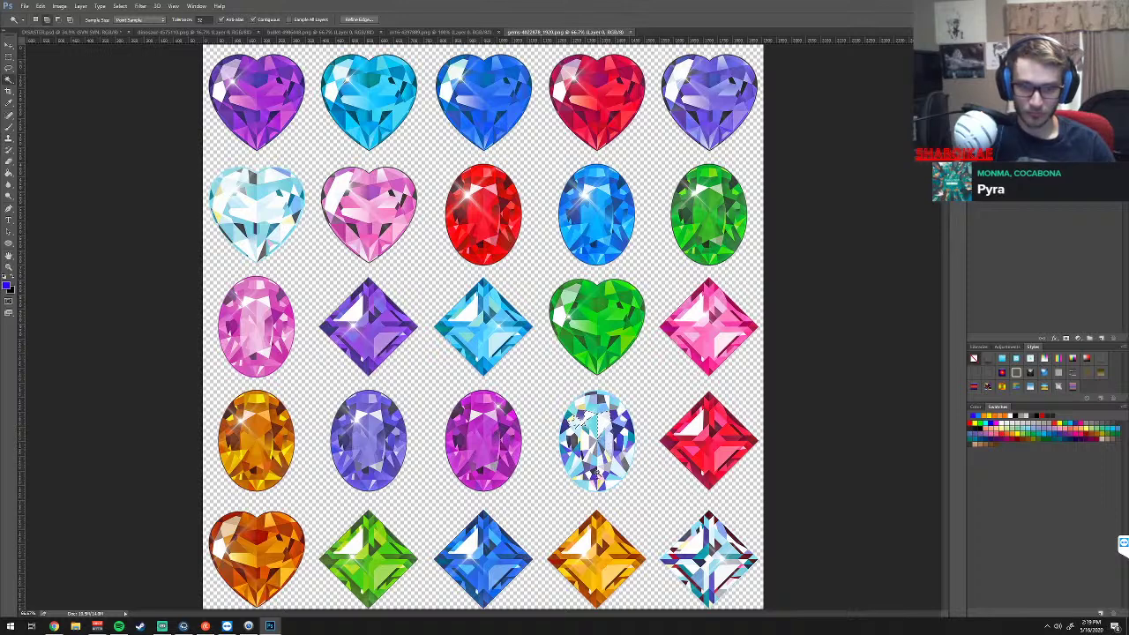
shift+click(600, 466)
Complete the white oval gem selection with Quick Selection and switch to the Move tool
right_click(8, 80)
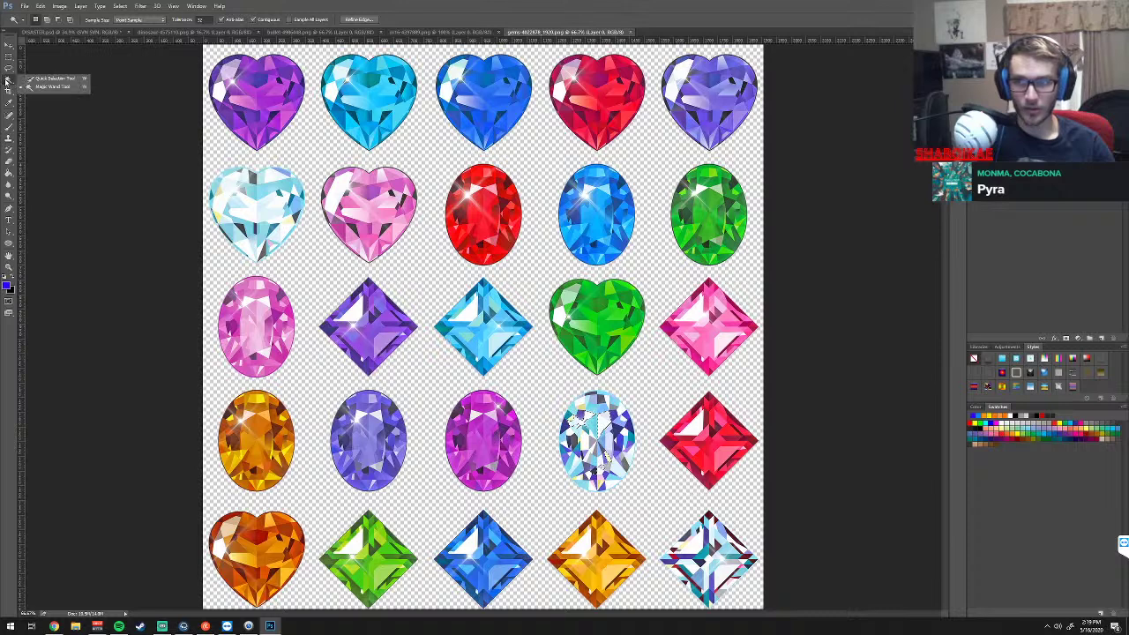
click(39, 79)
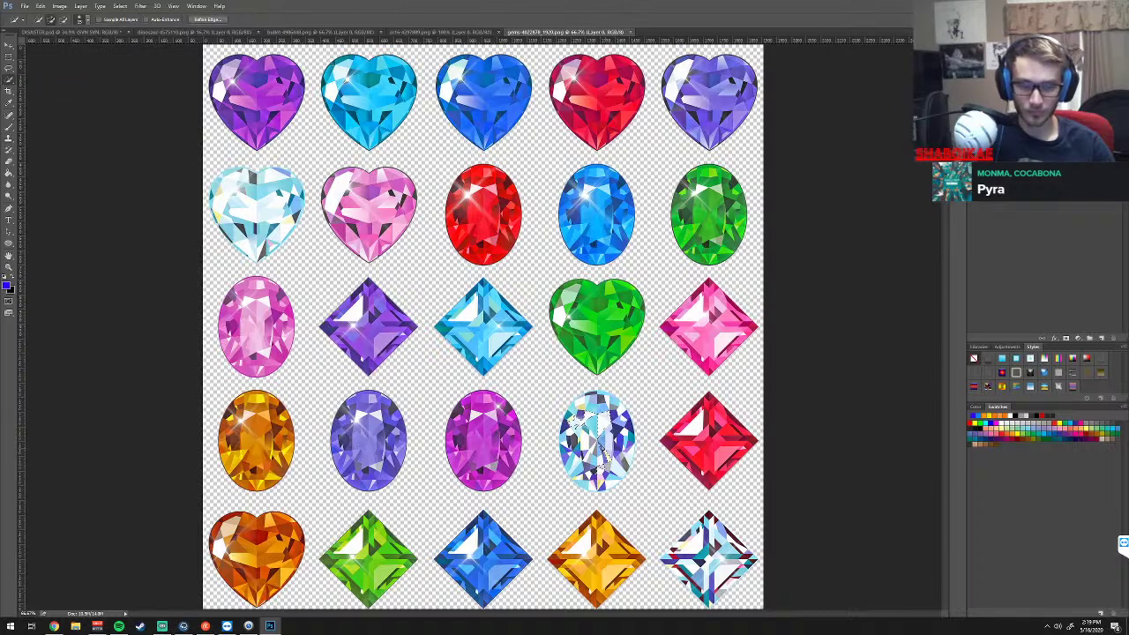
mouse_move(582, 448)
mouse_down()
mouse_move(623, 465)
mouse_move(622, 415)
mouse_move(593, 393)
mouse_up()
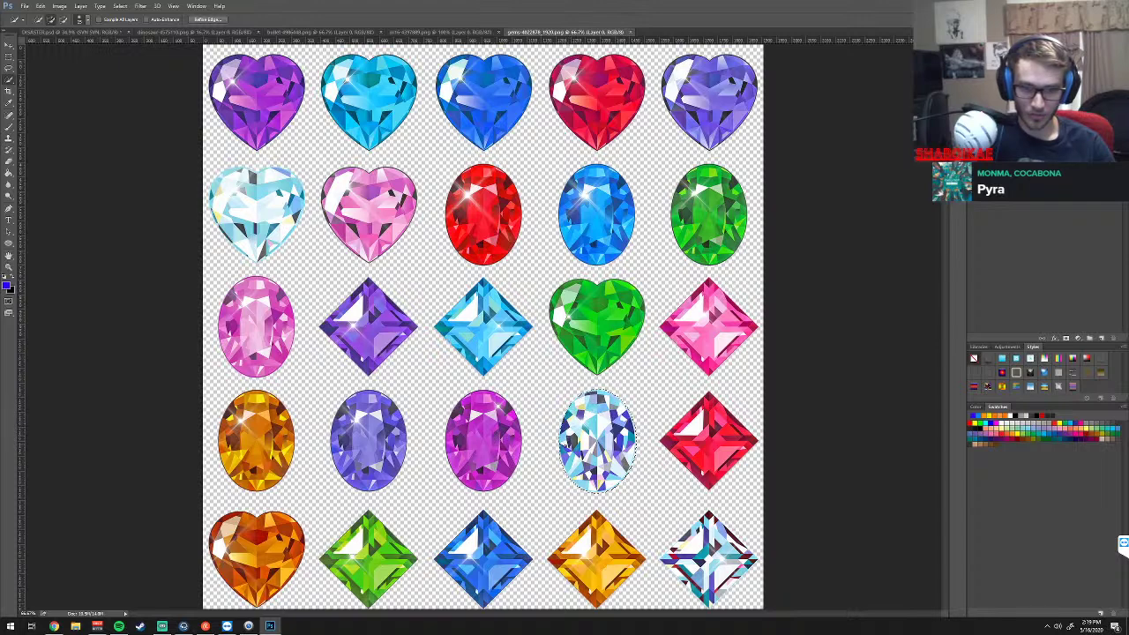
scroll(603, 441, up, 1)
scroll(603, 441, up, 1)
scroll(604, 452, up, 1)
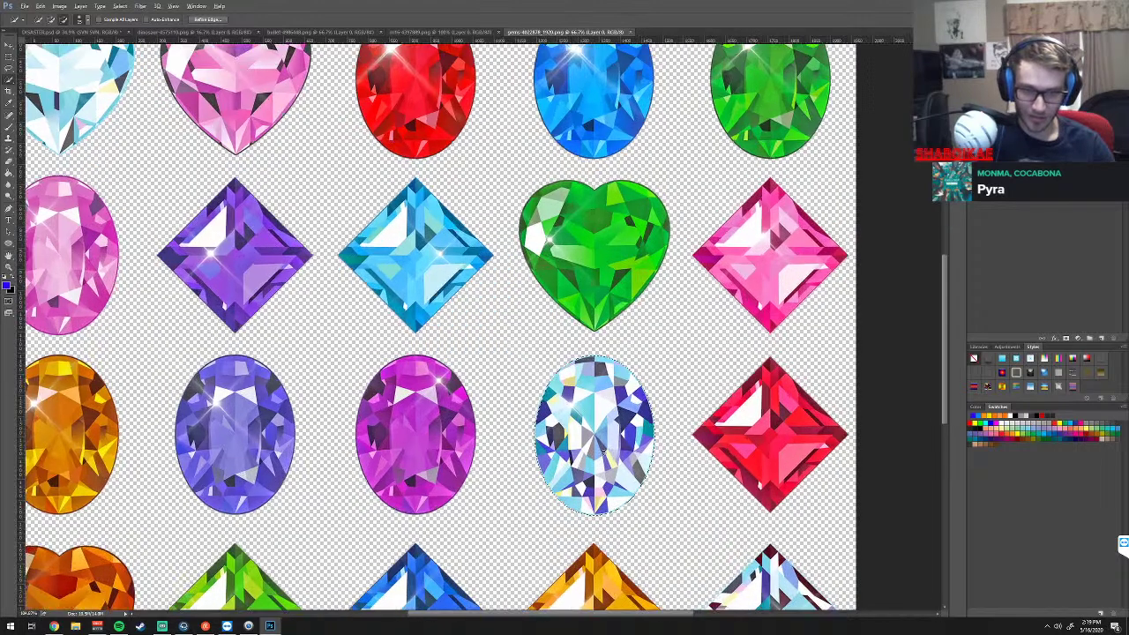
scroll(603, 452, up, 1)
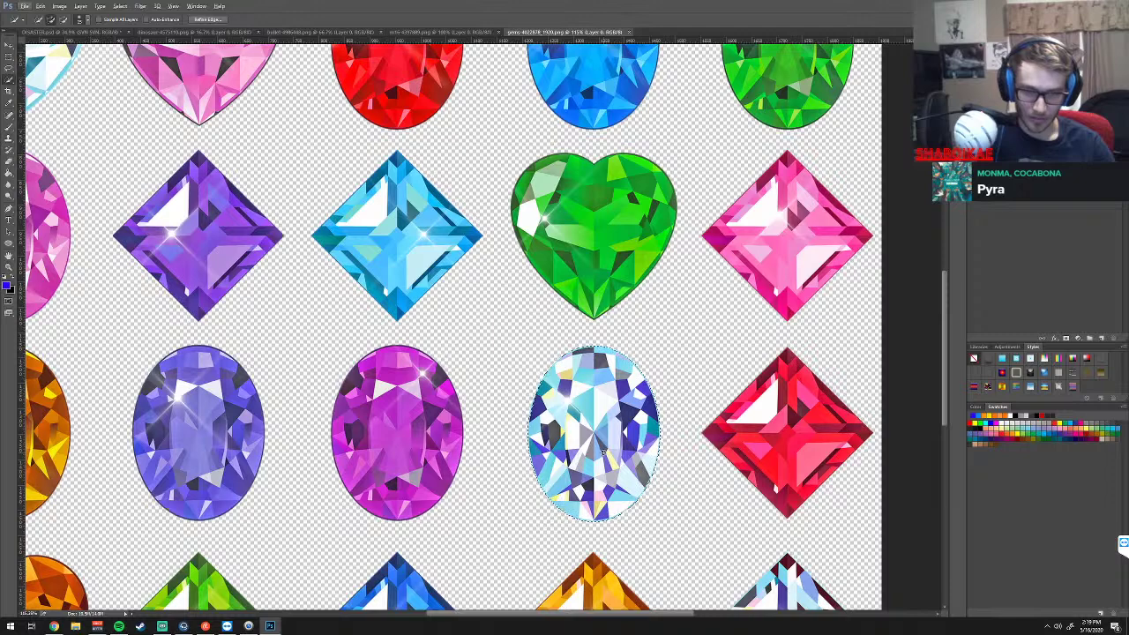
key(v)
key(alt+v)
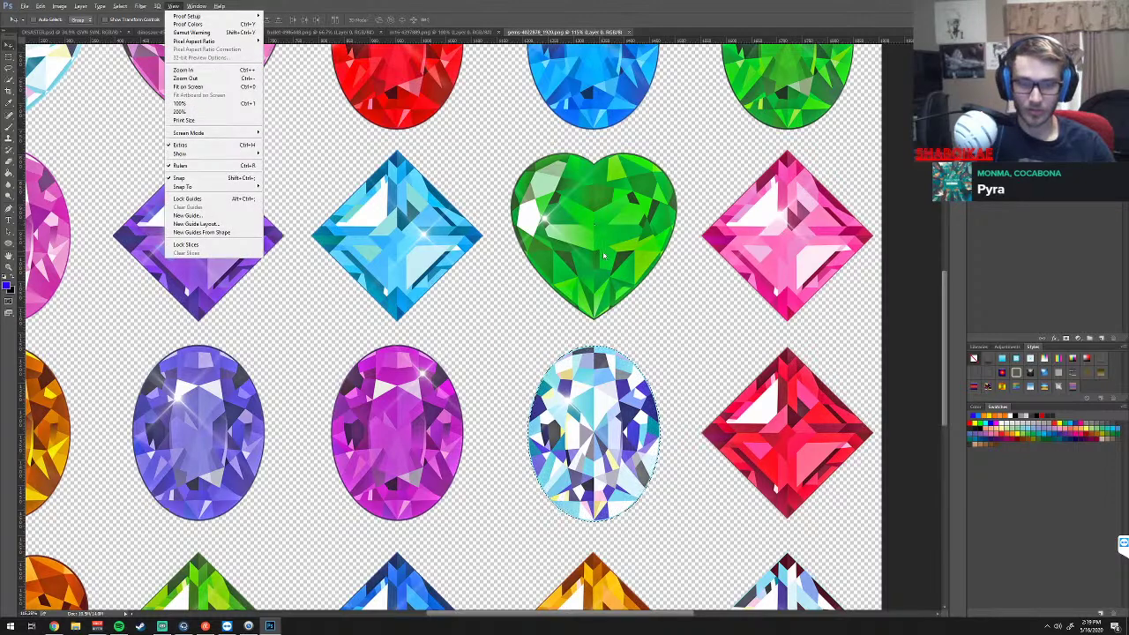
key(Escape)
Drag the selected gem into the dinosaur artwork, shrink it, and move it onto the unicorn's ear
drag(606, 429, 68, 32)
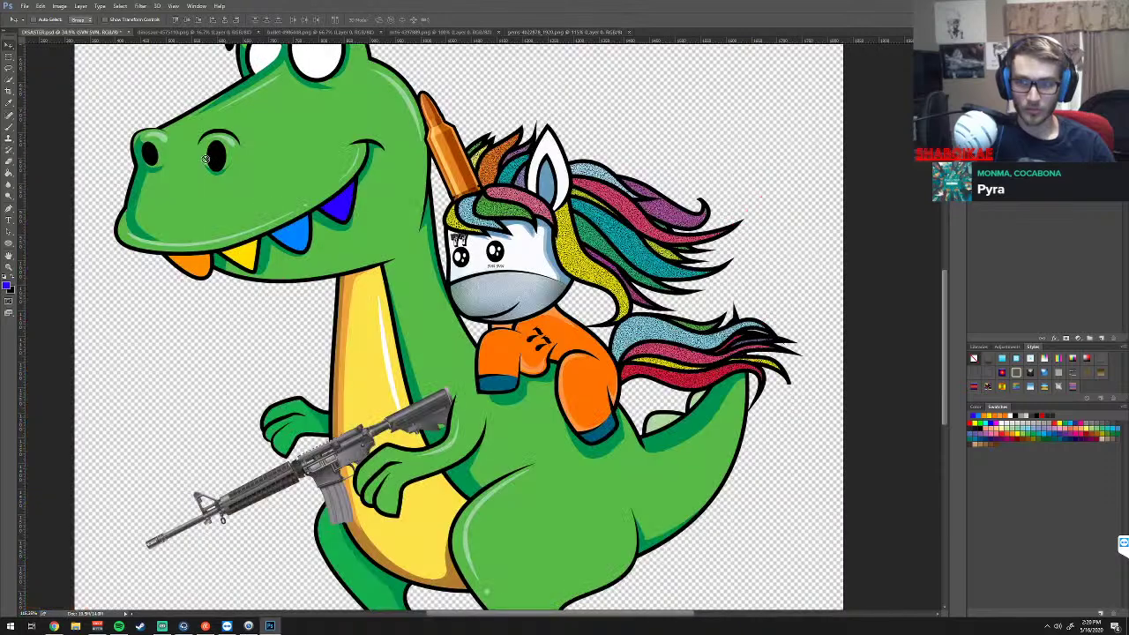
drag(66, 32, 562, 327)
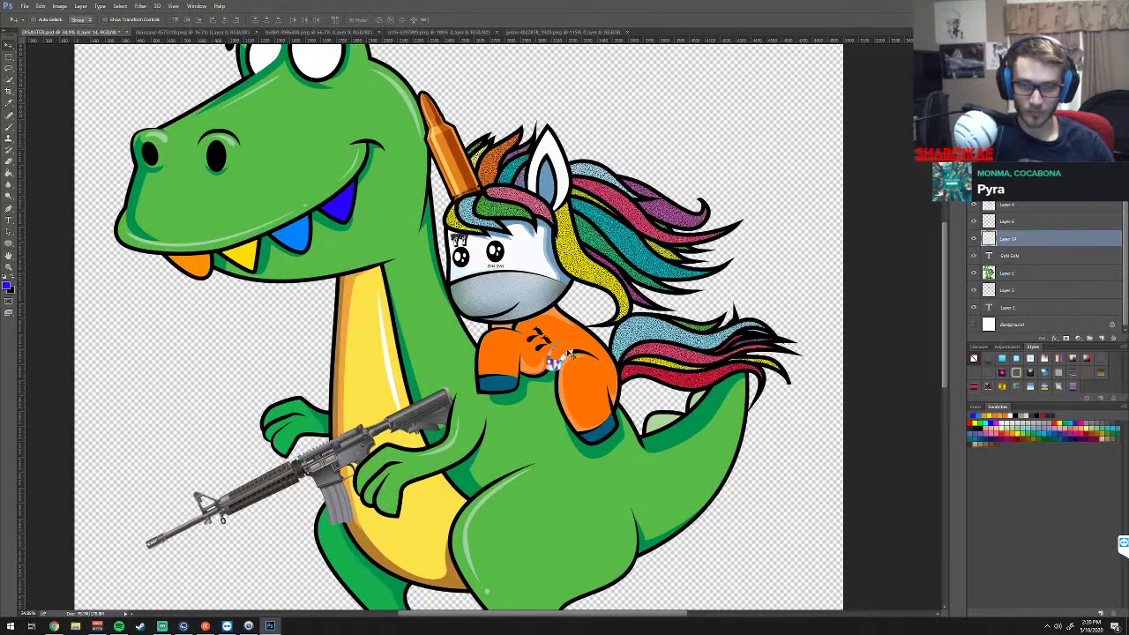
drag(557, 428, 599, 369)
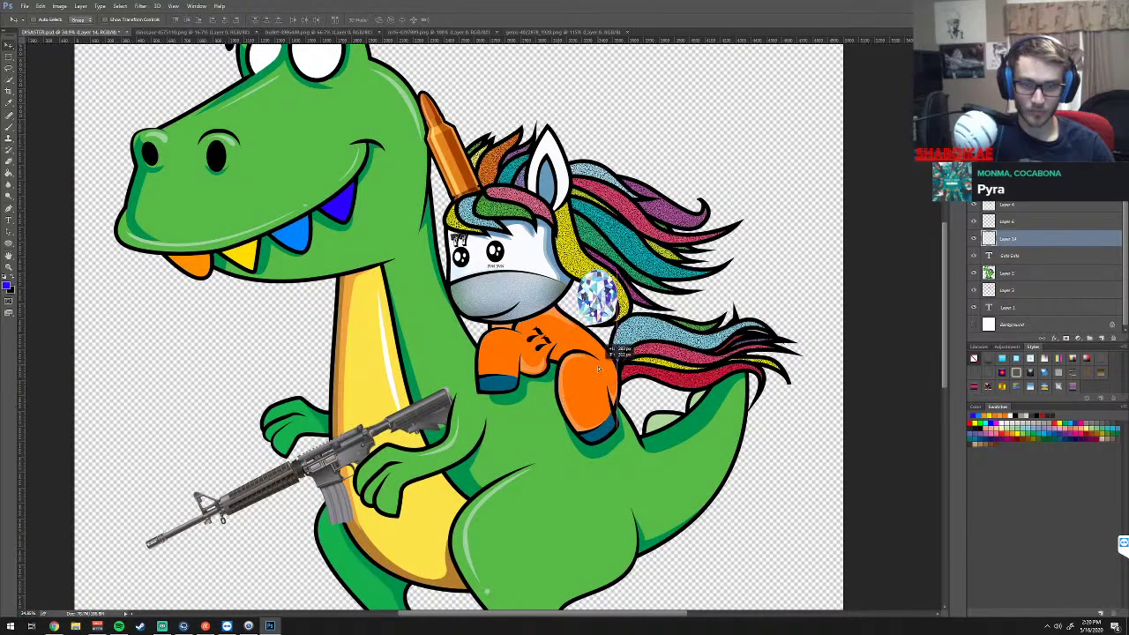
key(ctrl+t)
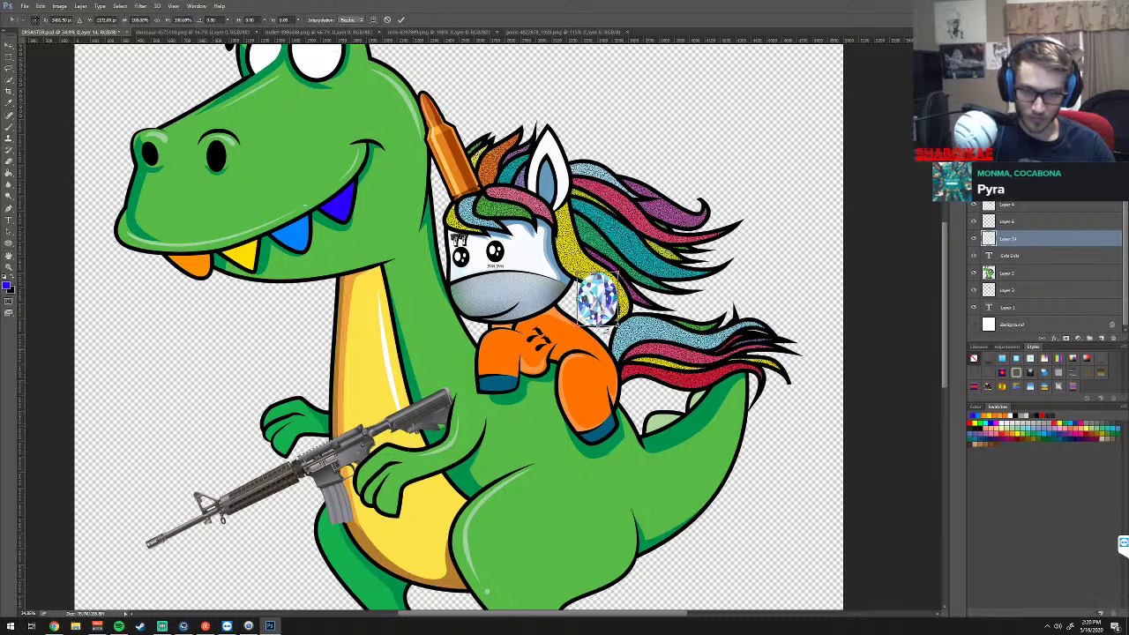
drag(617, 324, 609, 310)
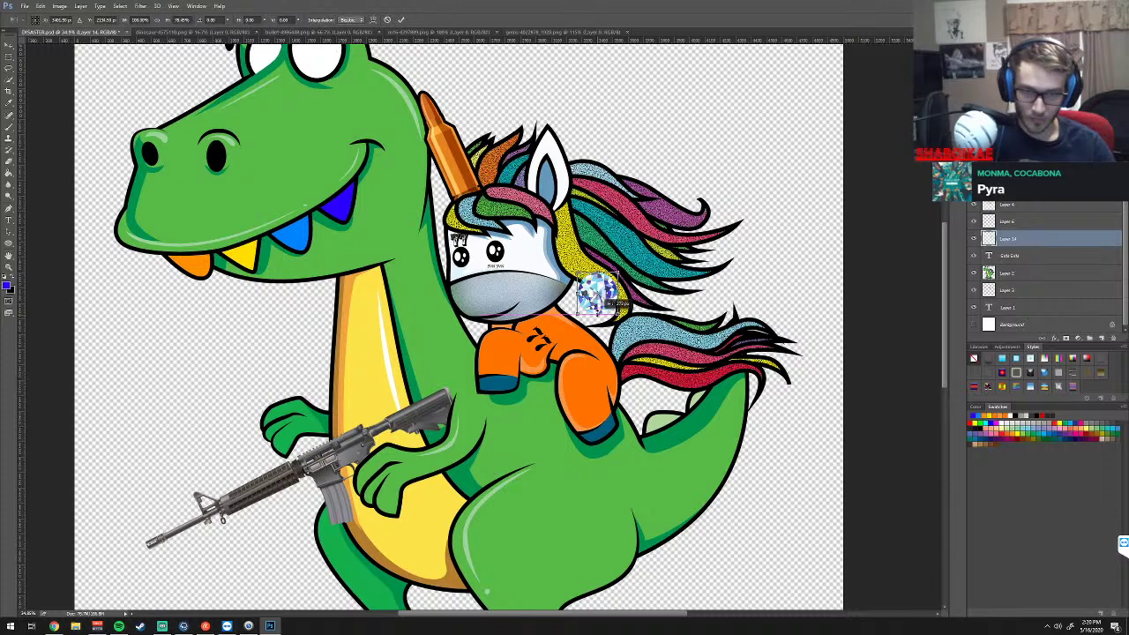
key(Return)
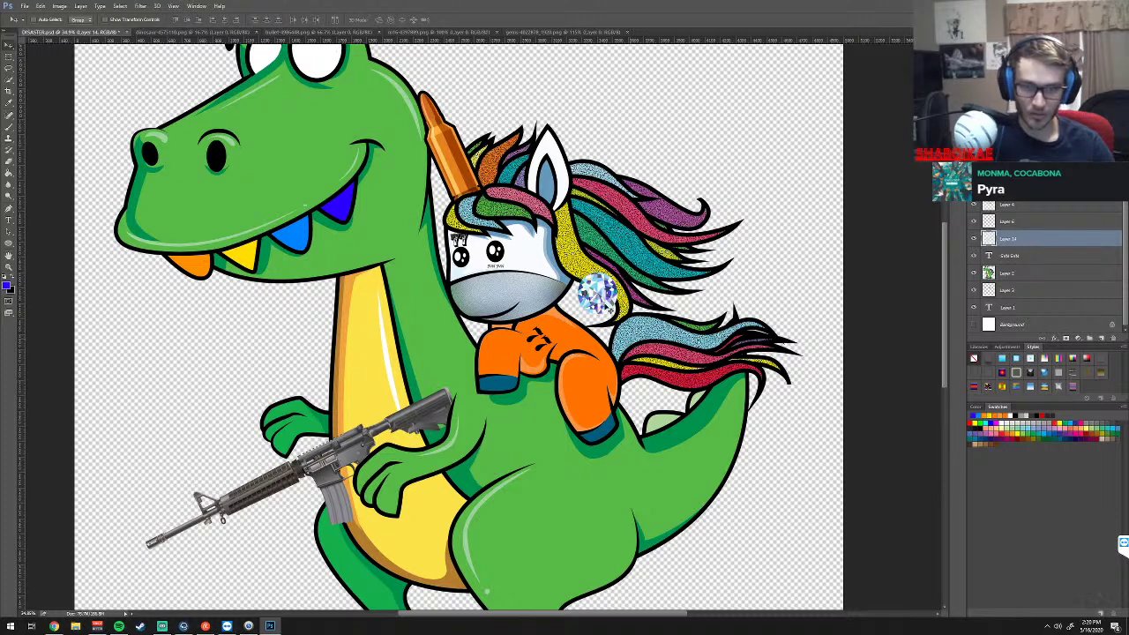
drag(609, 309, 572, 201)
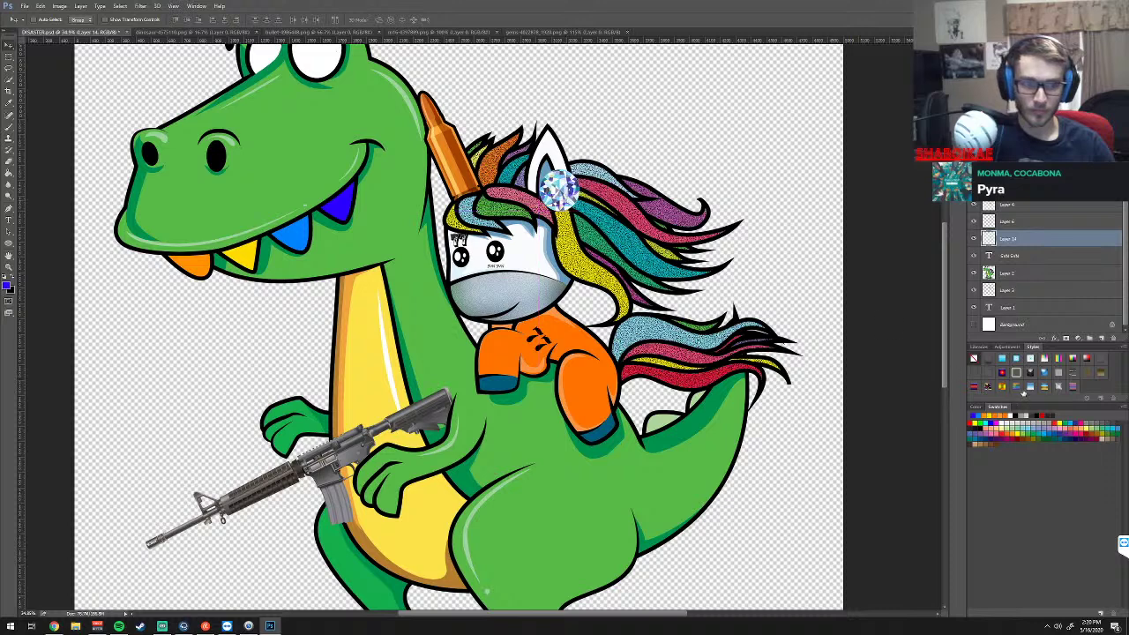
Add a black outline Stroke effect to the ear gem
click(1055, 339)
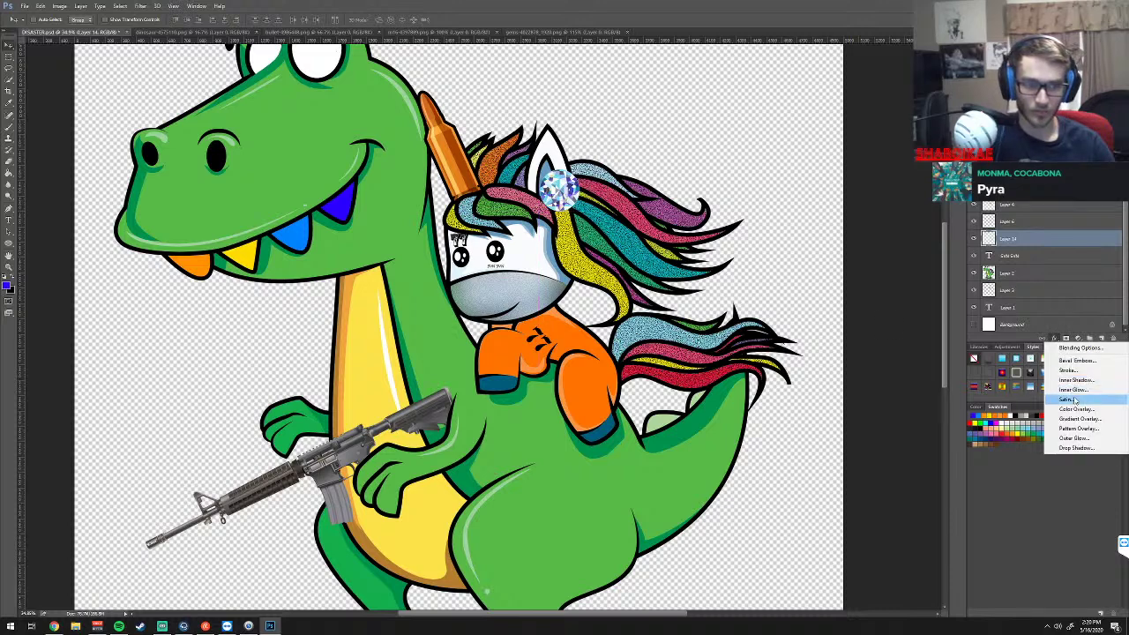
click(1074, 375)
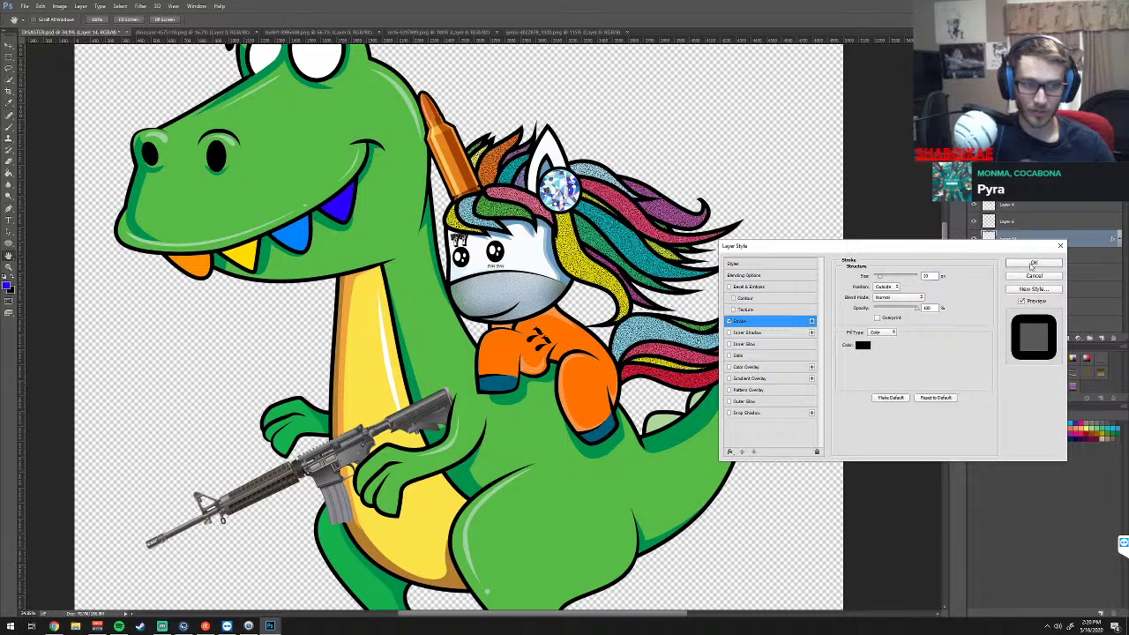
click(1033, 263)
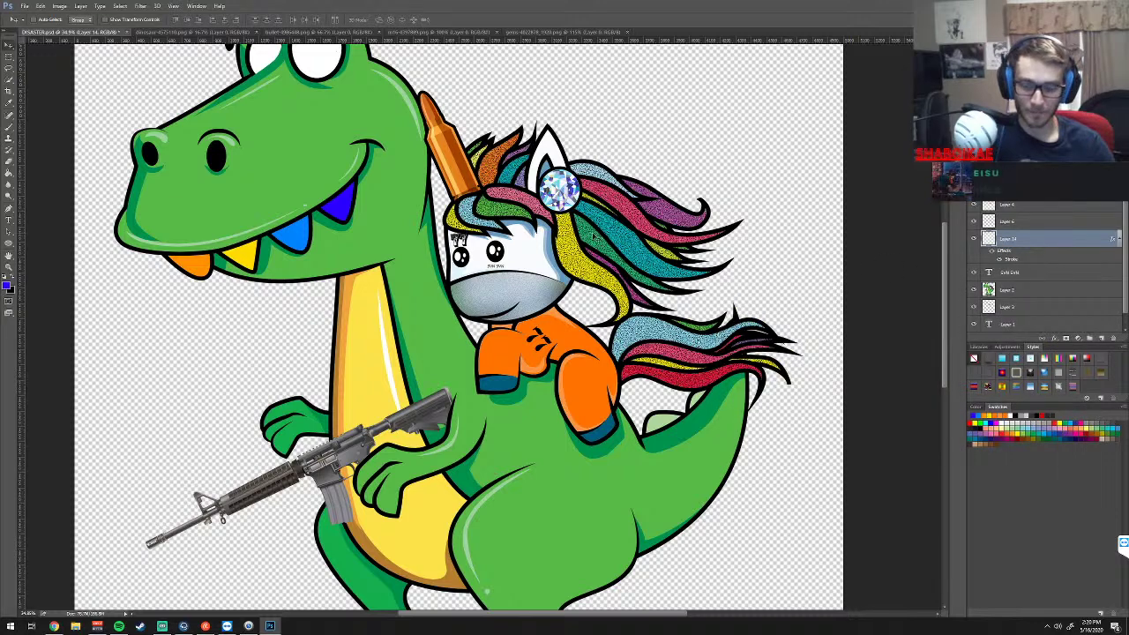
Shrink the ear gem further into a small stud and nudge it slightly right
key(ctrl+t)
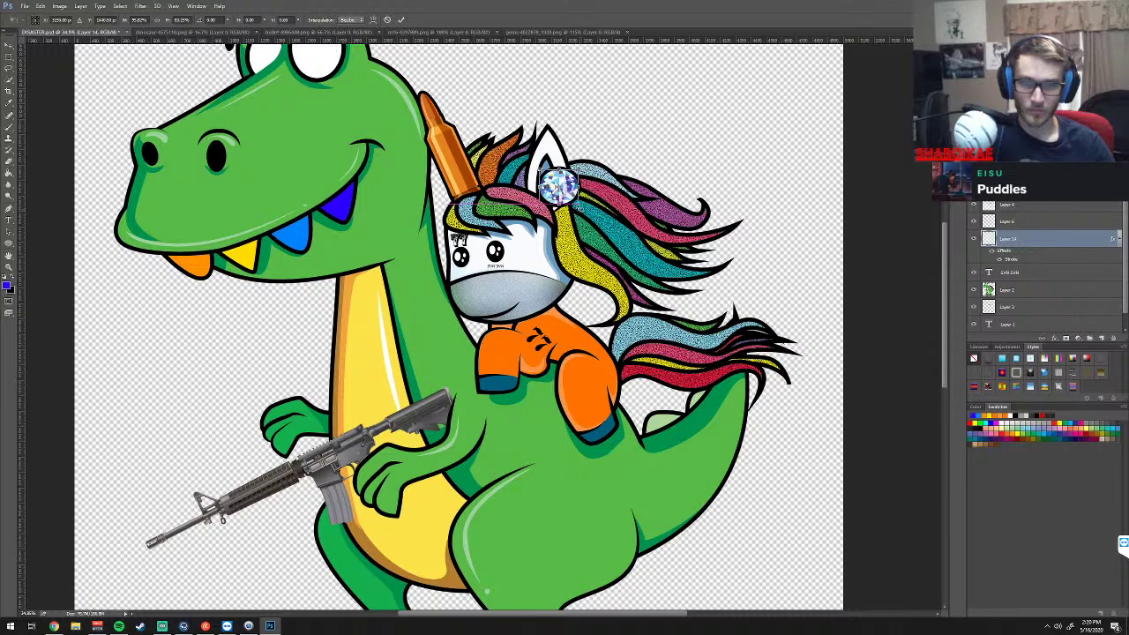
drag(580, 210, 565, 201)
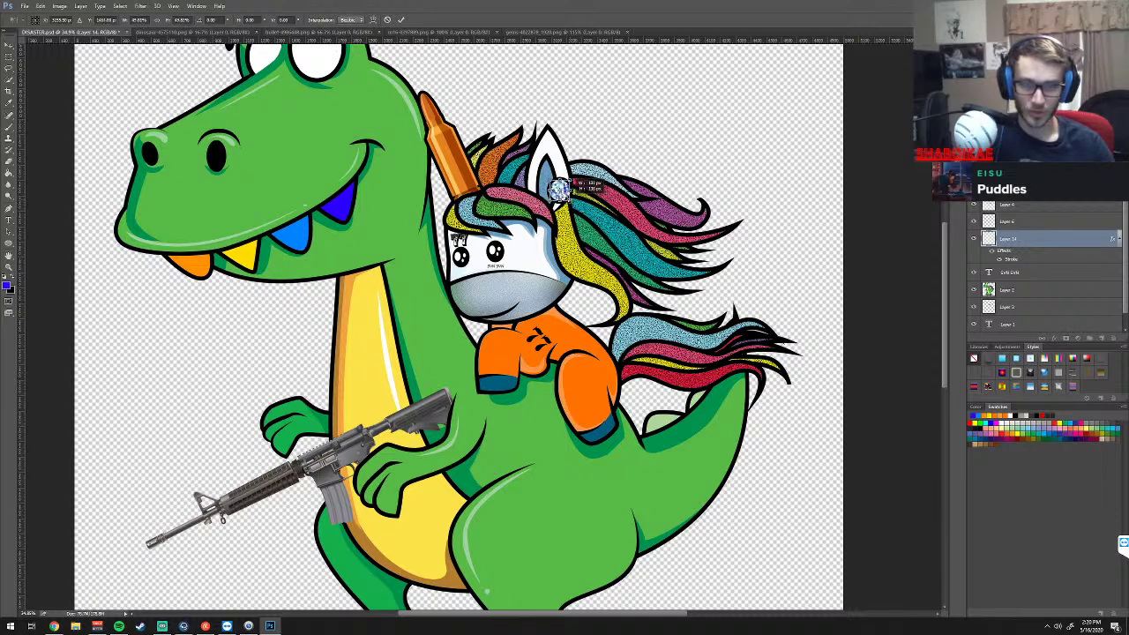
key(Return)
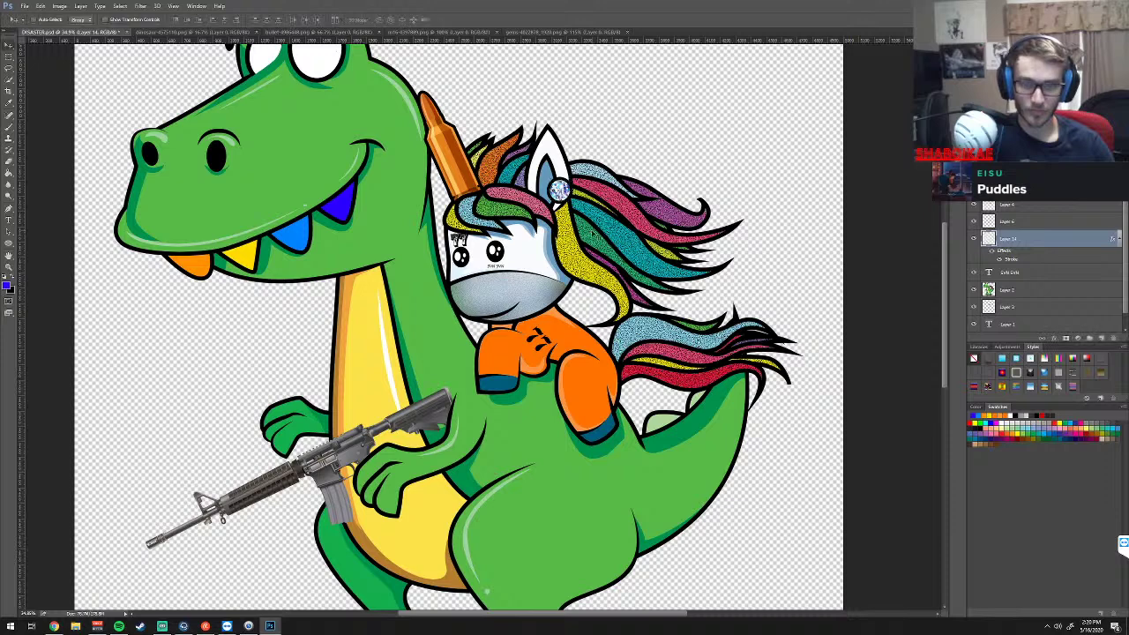
mouse_move(558, 189)
mouse_down()
mouse_move(572, 182)
mouse_move(564, 188)
mouse_up()
key(ctrl+t)
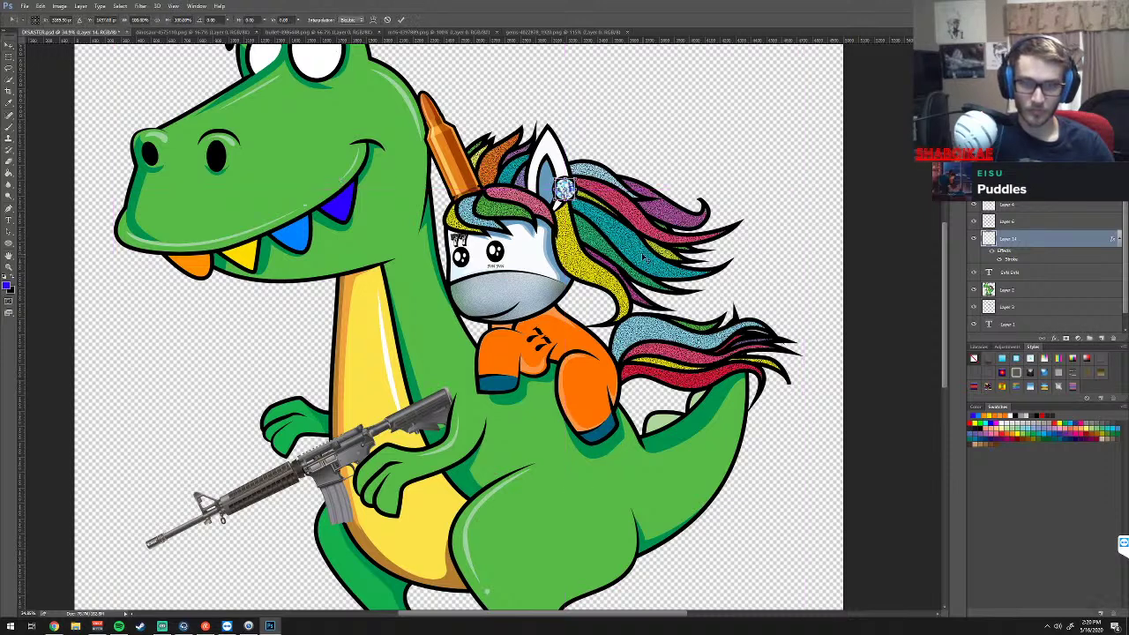
Commit the ear gem size and shift the dinosaur's arm so its hand overlaps the rifle
key(Return)
scroll(582, 262, down, 1)
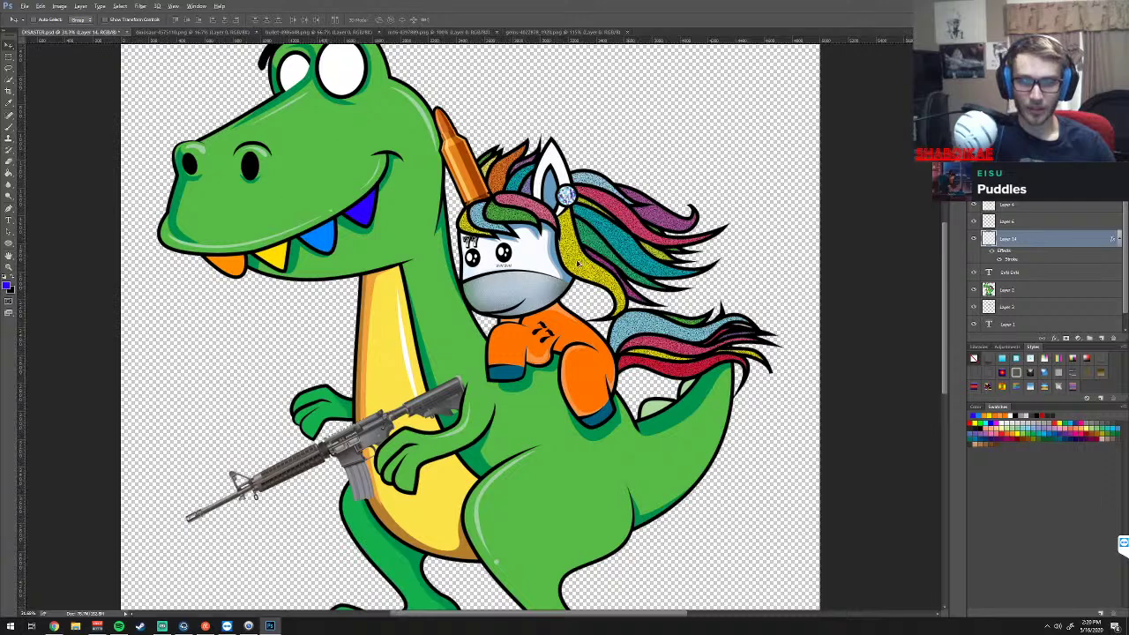
scroll(582, 263, down, 1)
scroll(577, 263, down, 1)
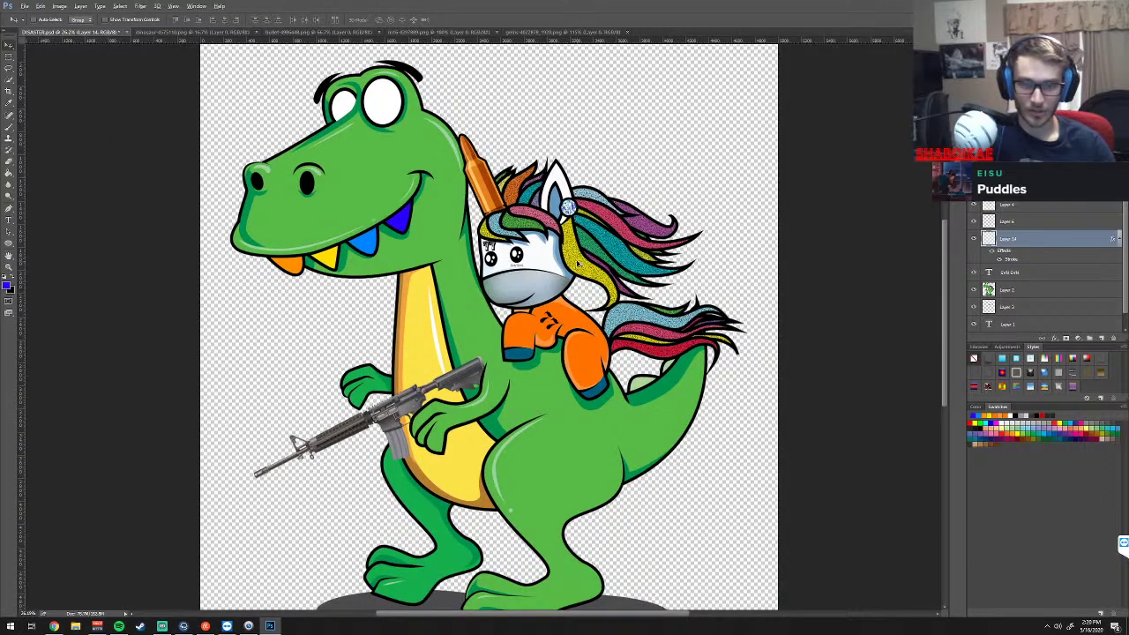
scroll(579, 263, down, 1)
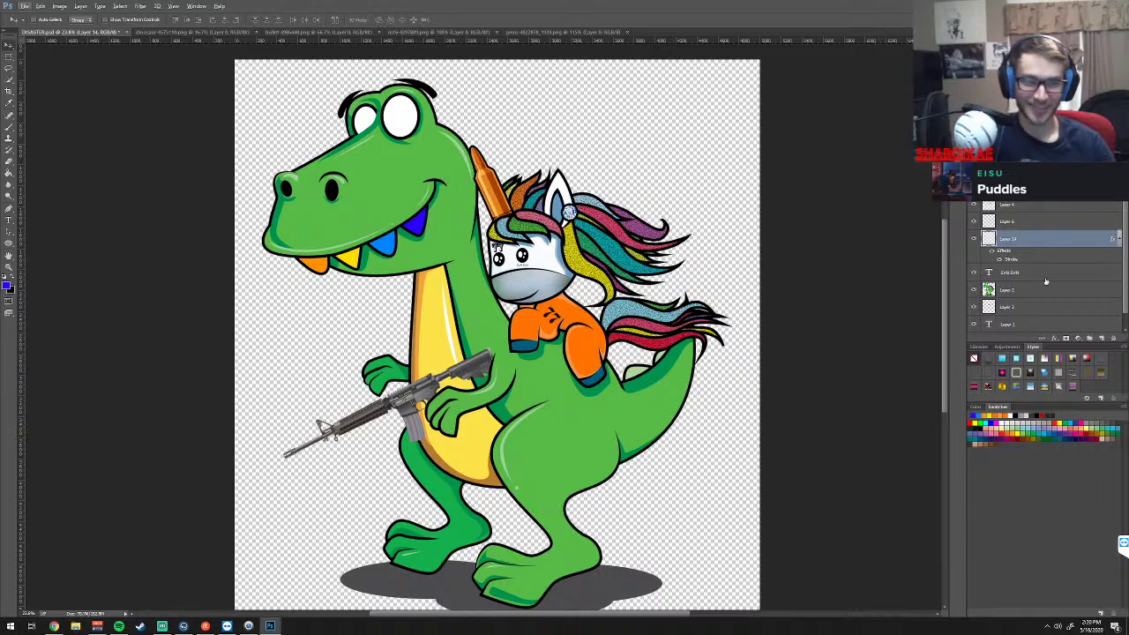
scroll(1046, 282, up, 2)
drag(499, 401, 505, 408)
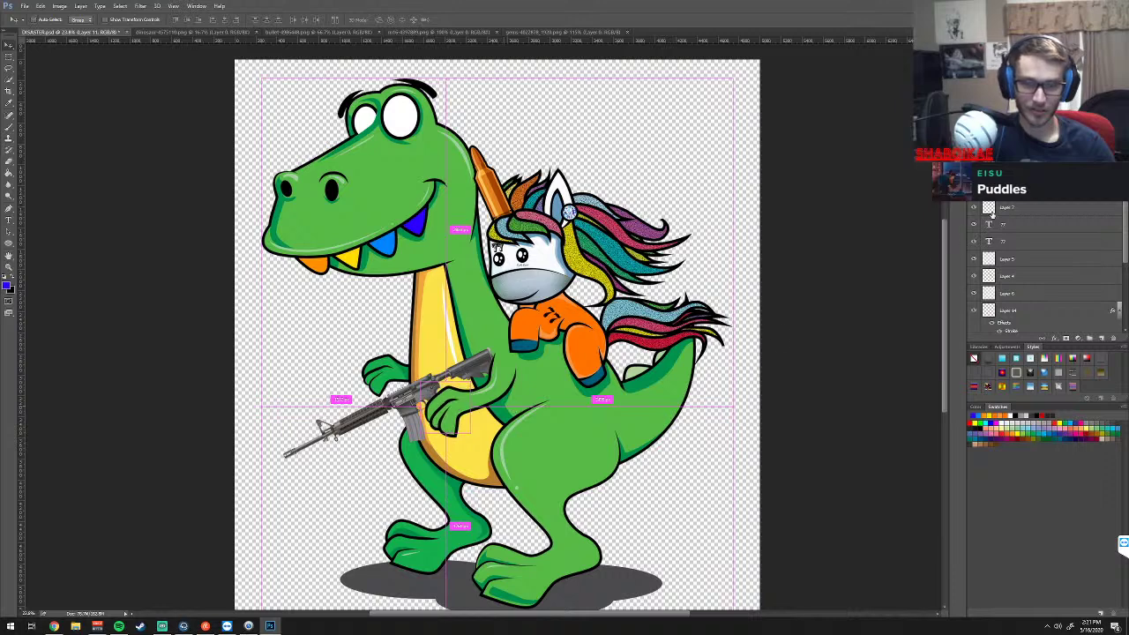
drag(506, 407, 507, 410)
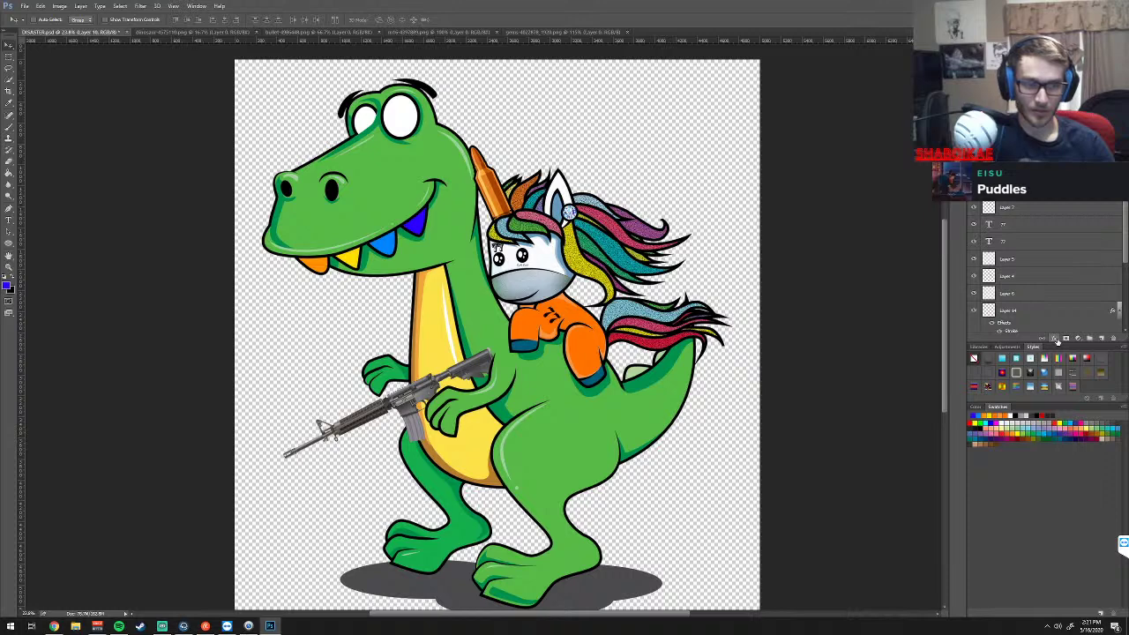
Add a thin black outside Stroke effect to the rifle layer
click(1057, 342)
click(1065, 375)
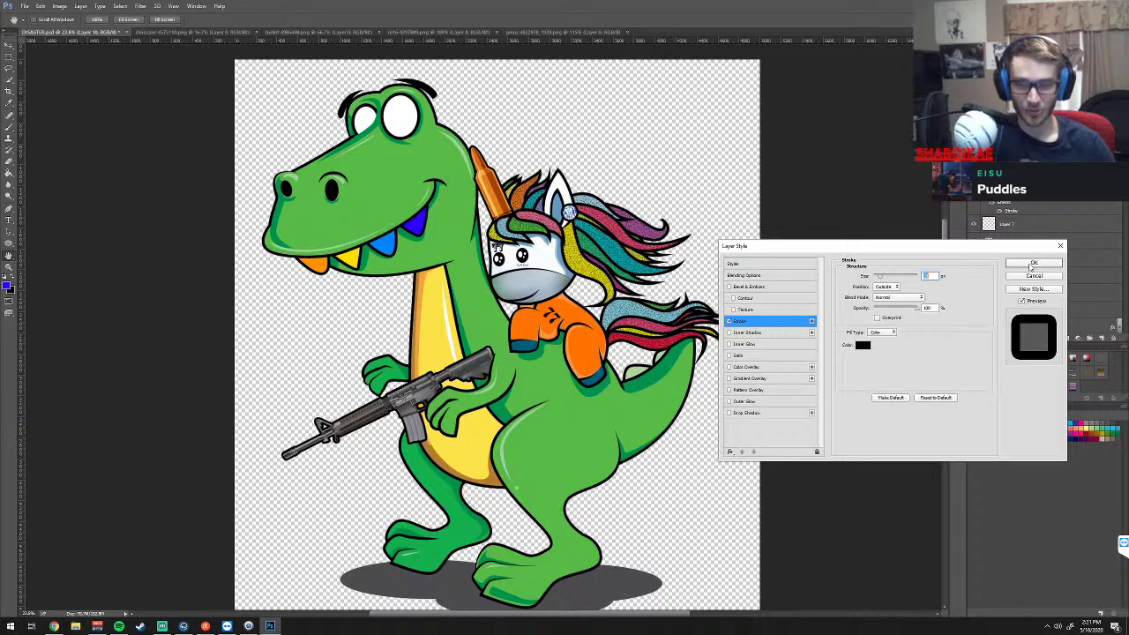
click(1033, 264)
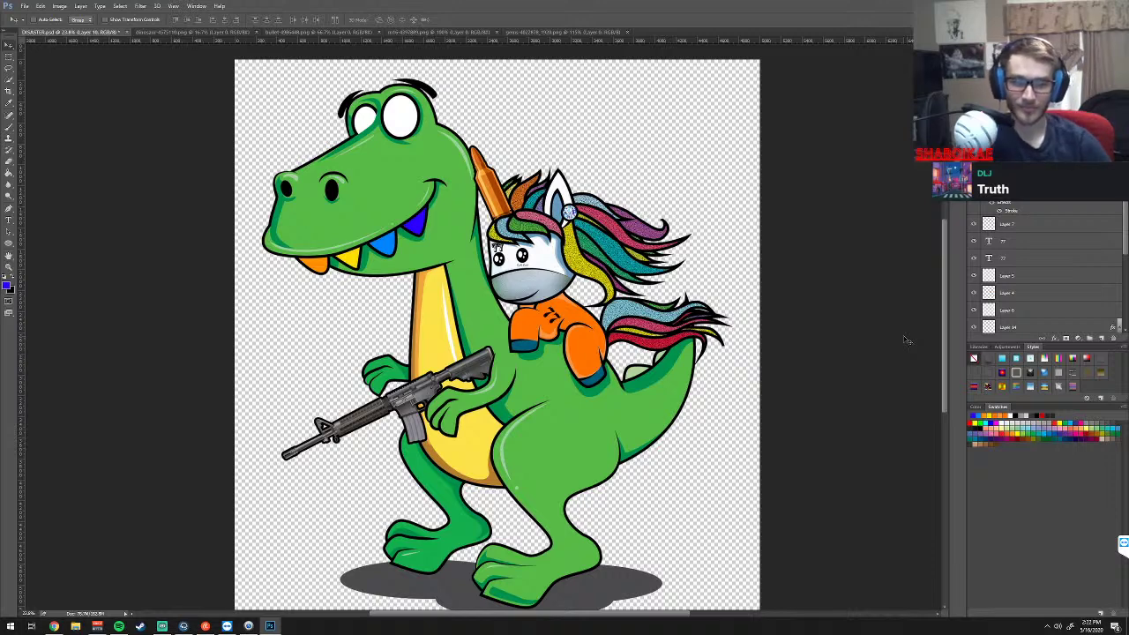
key(ctrl+z)
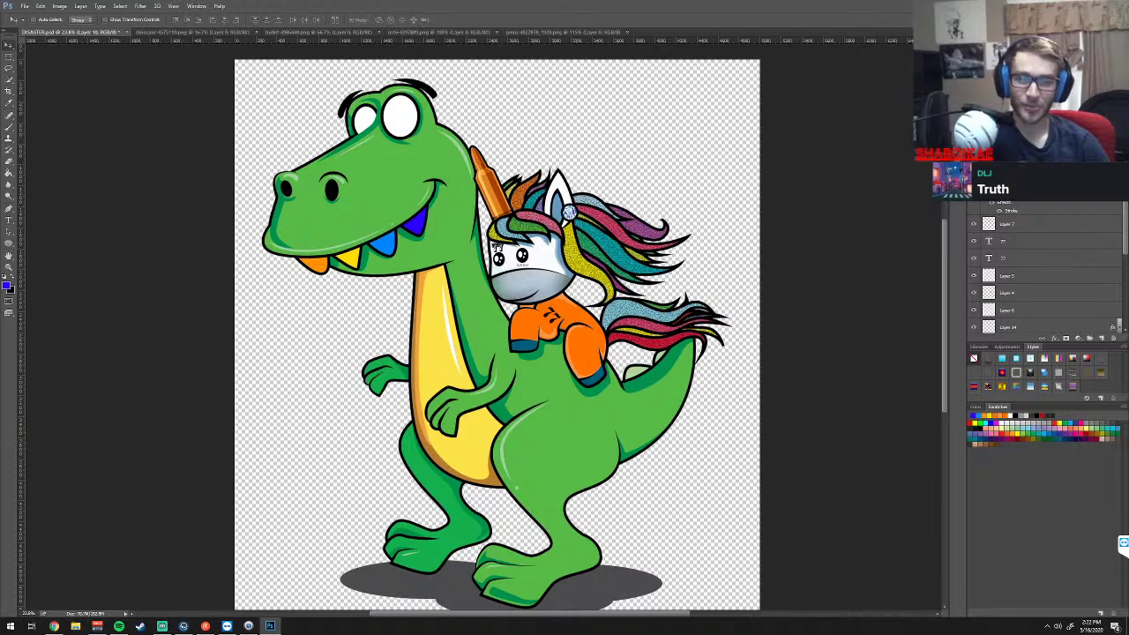
key(ctrl+z)
key(ctrl+z)
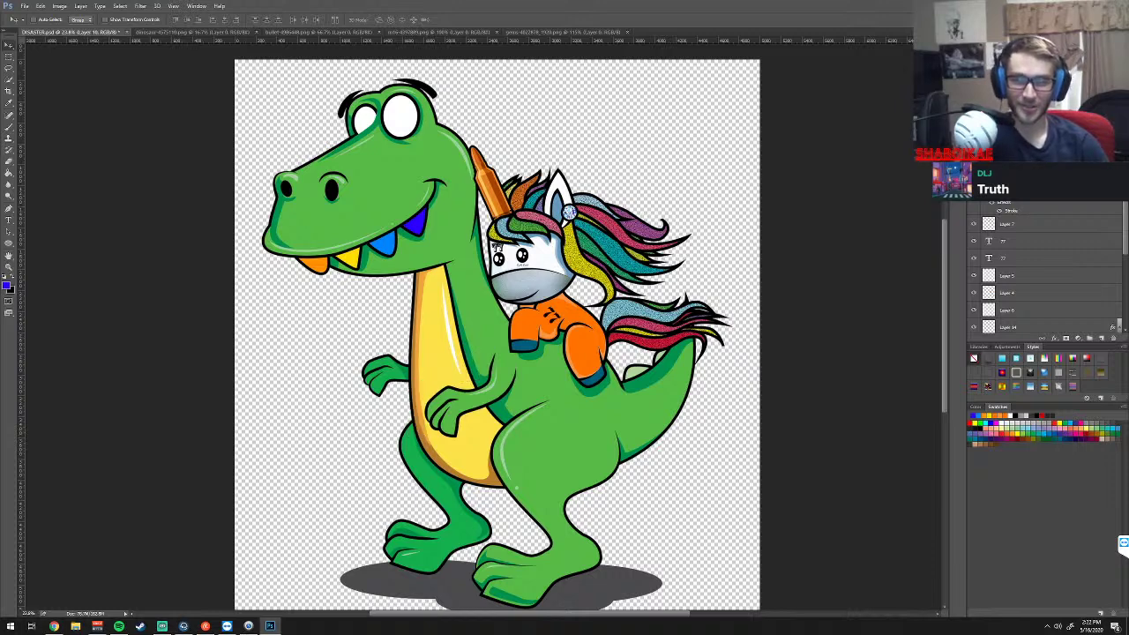
key(ctrl+z)
key(ctrl+z)
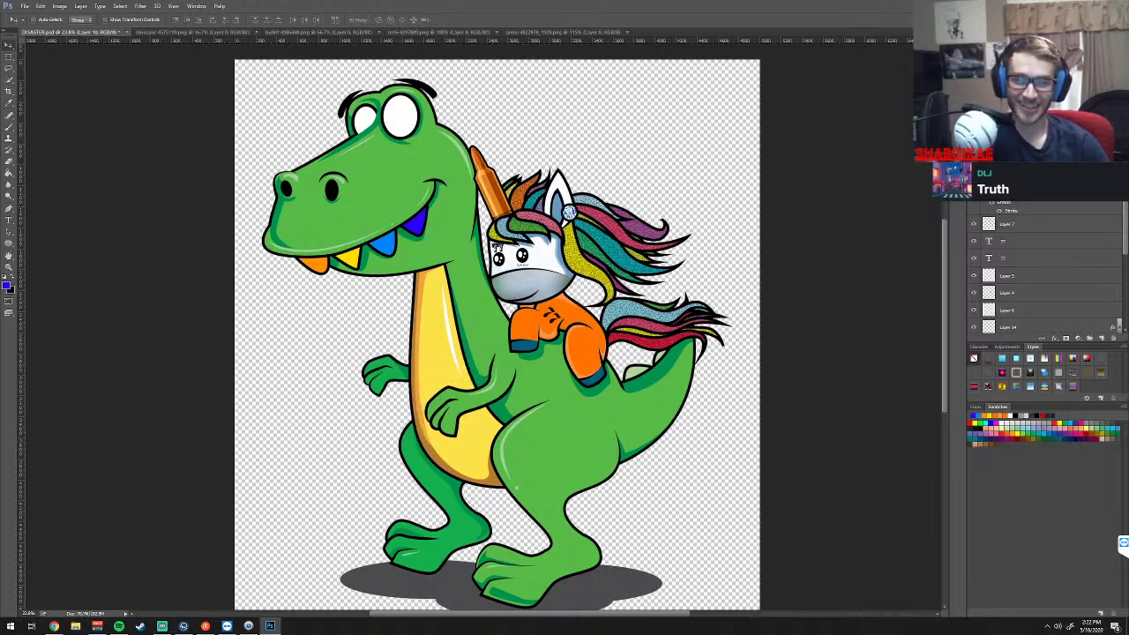
key(ctrl+z)
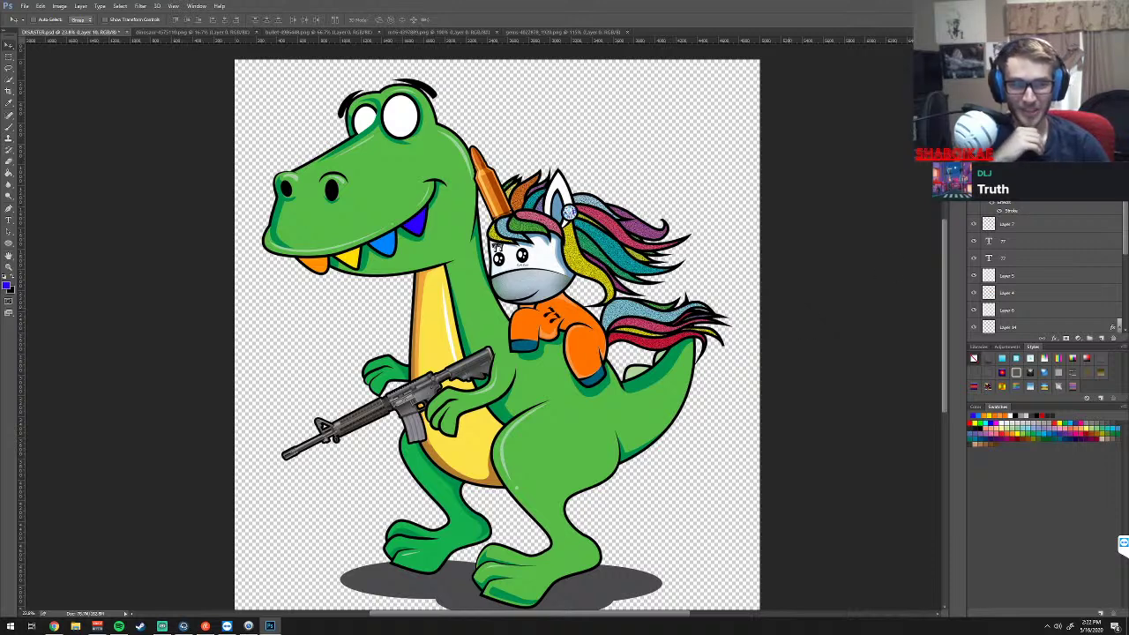
click(1059, 339)
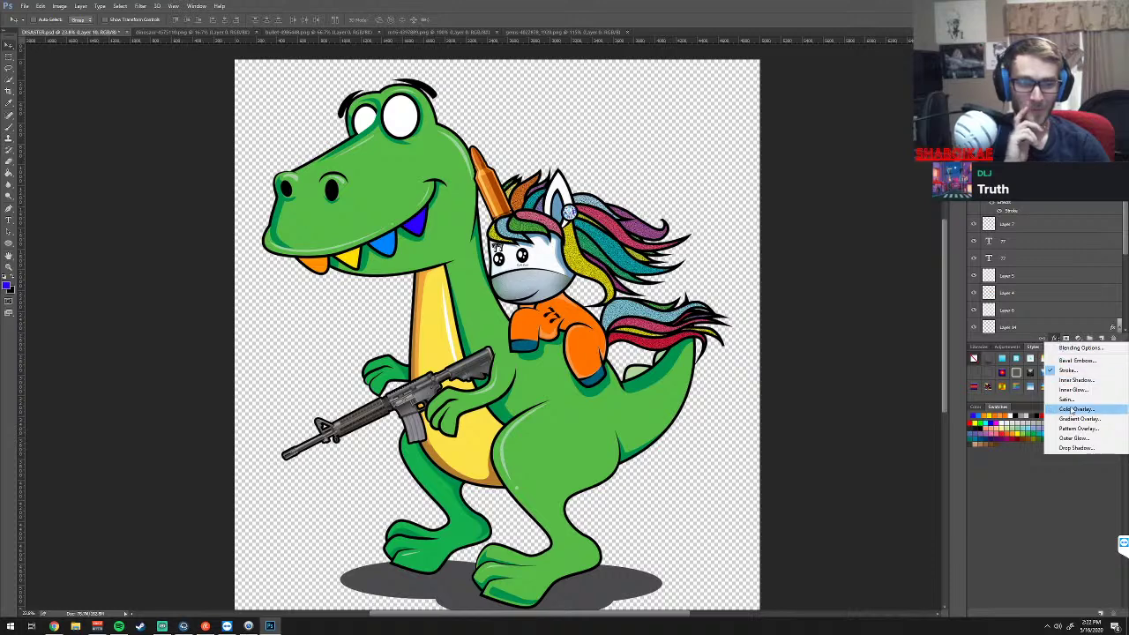
click(1072, 411)
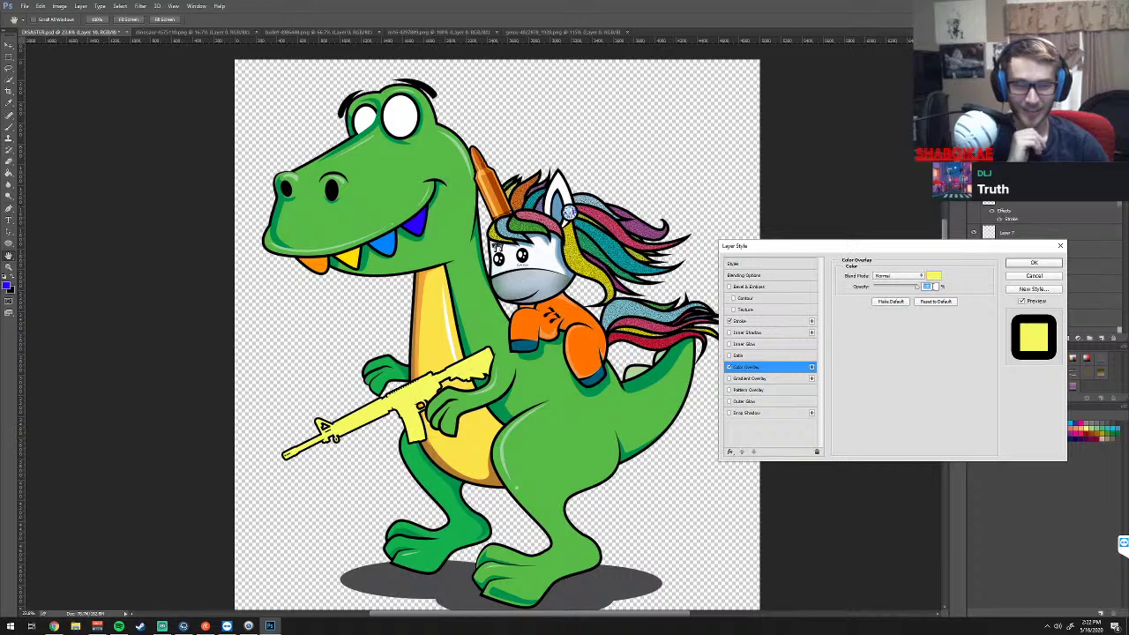
drag(917, 288, 898, 290)
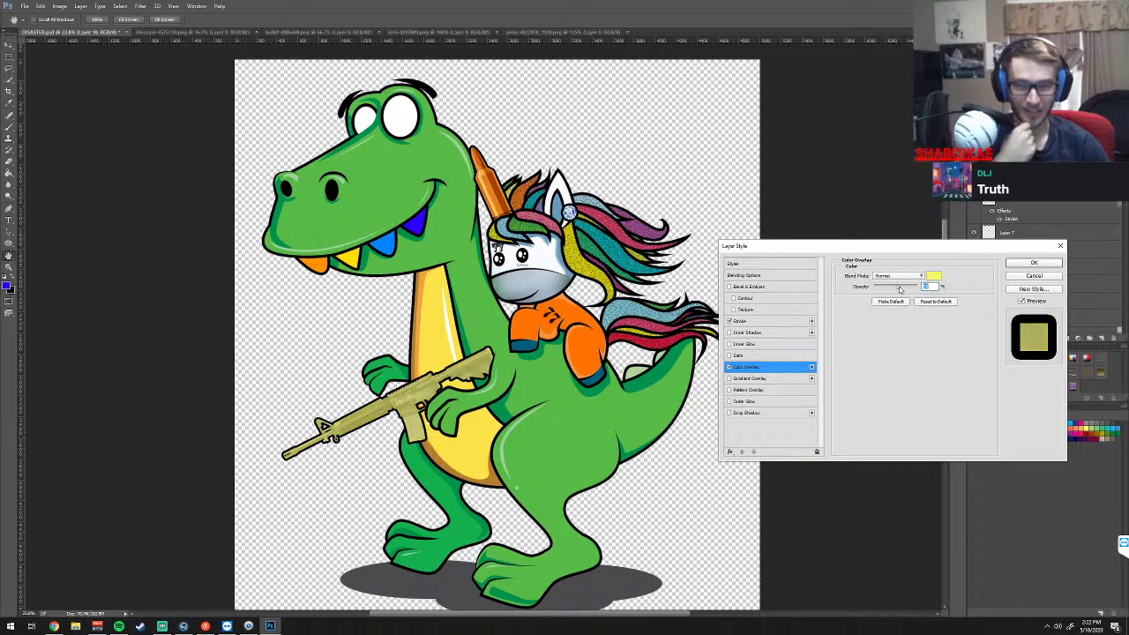
click(933, 275)
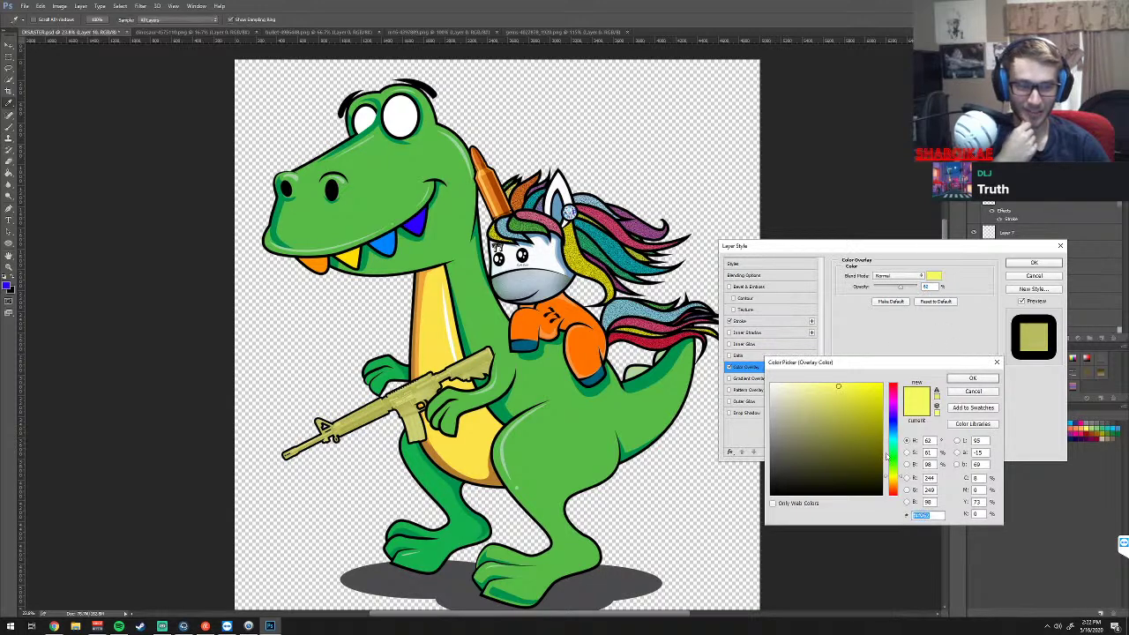
drag(895, 404, 882, 401)
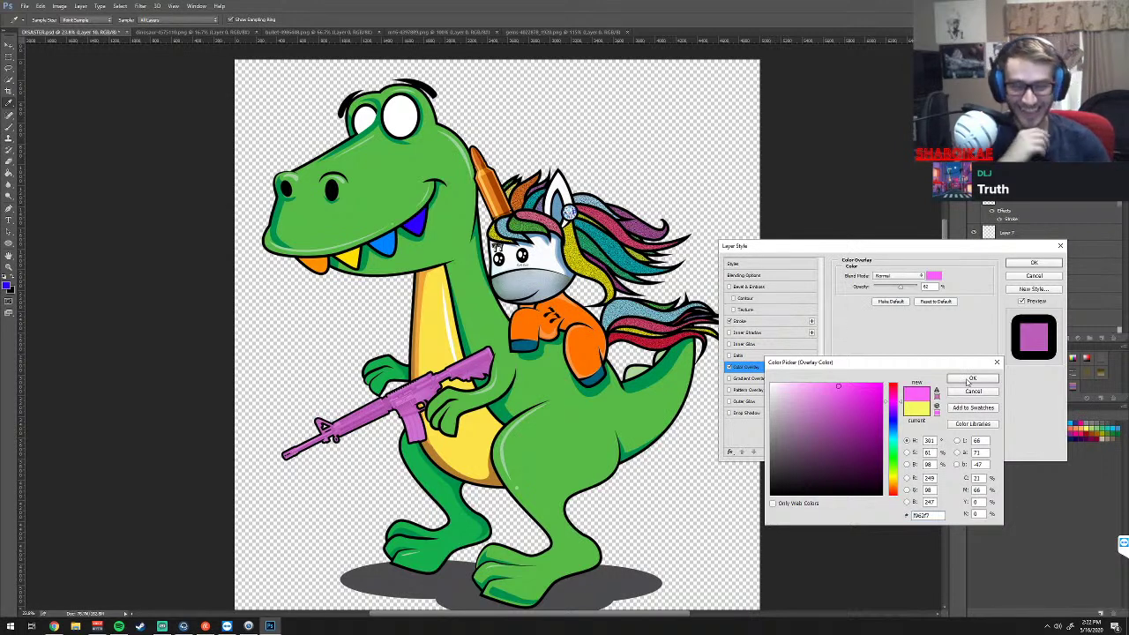
click(969, 381)
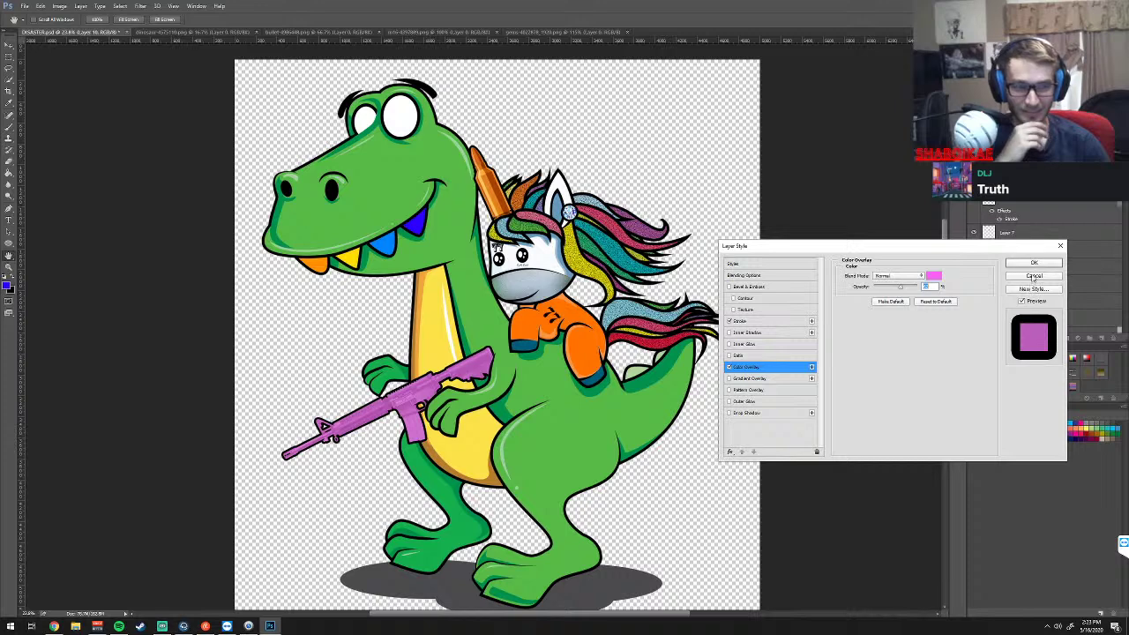
key(Return)
key(ctrl+z)
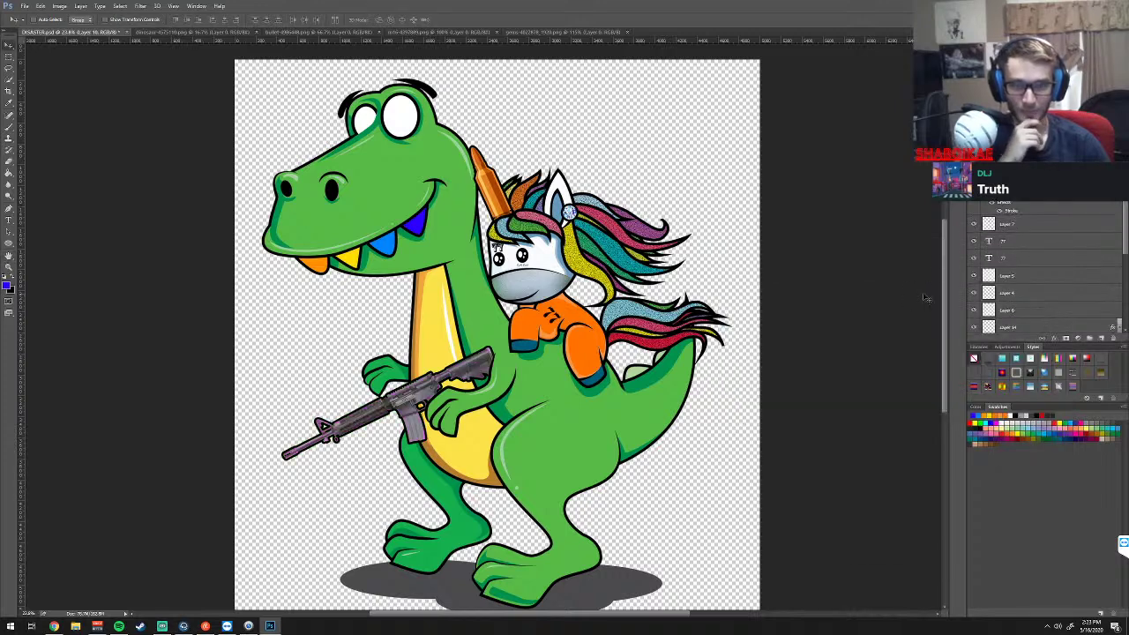
Open Hue/Saturation and try shifting the rifle's hue through green and purple
click(59, 6)
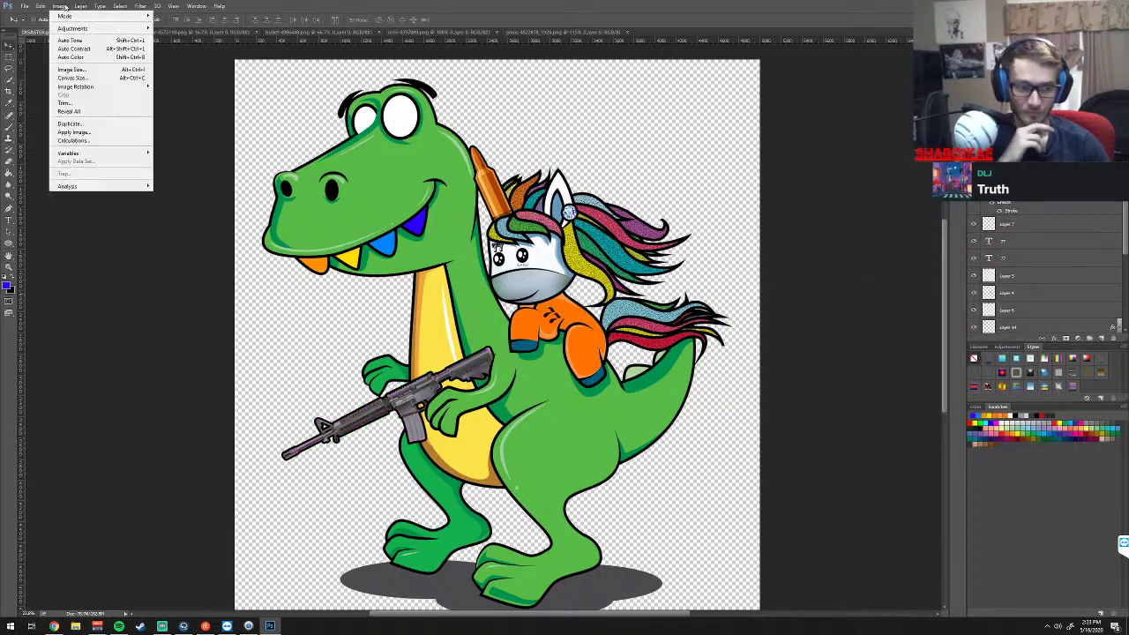
mouse_move(74, 29)
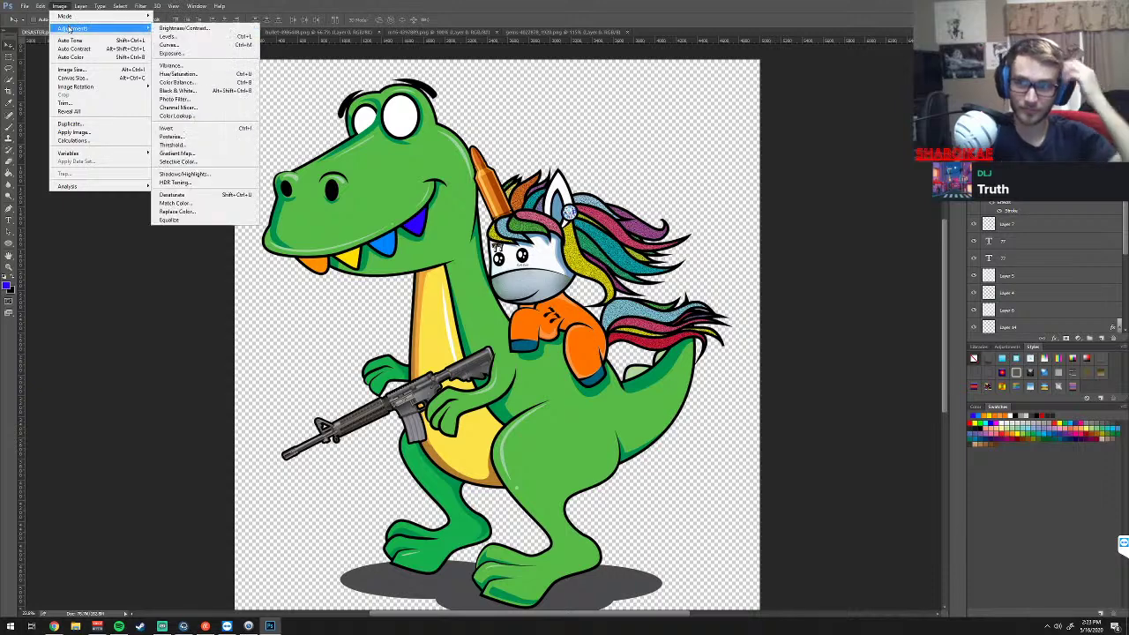
click(193, 74)
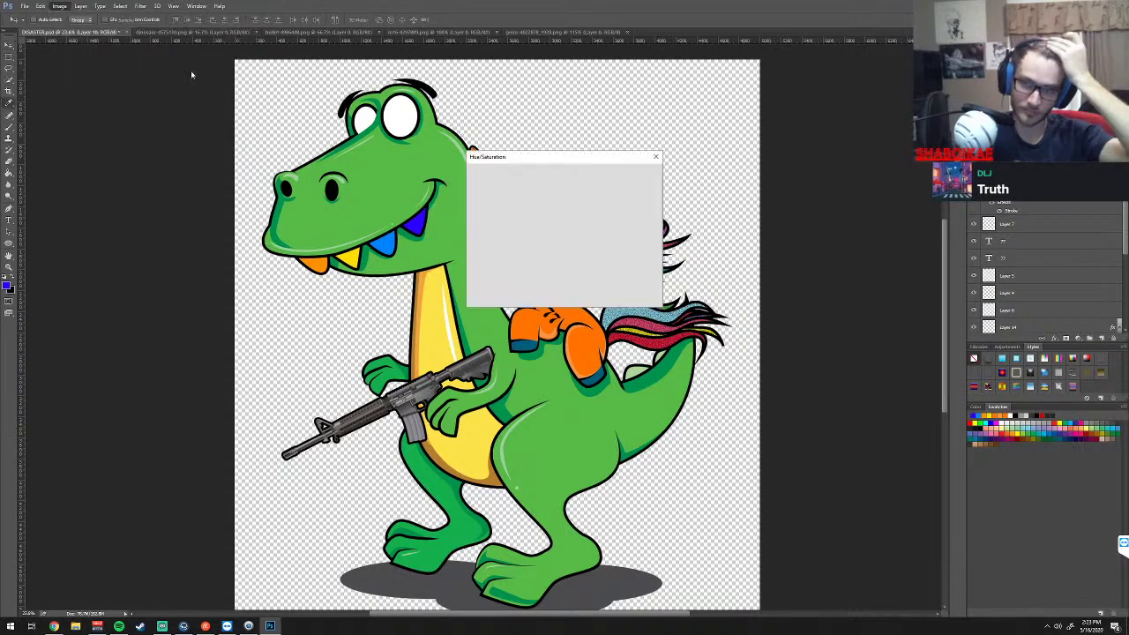
mouse_move(544, 218)
mouse_down()
mouse_move(523, 221)
mouse_move(584, 228)
mouse_up()
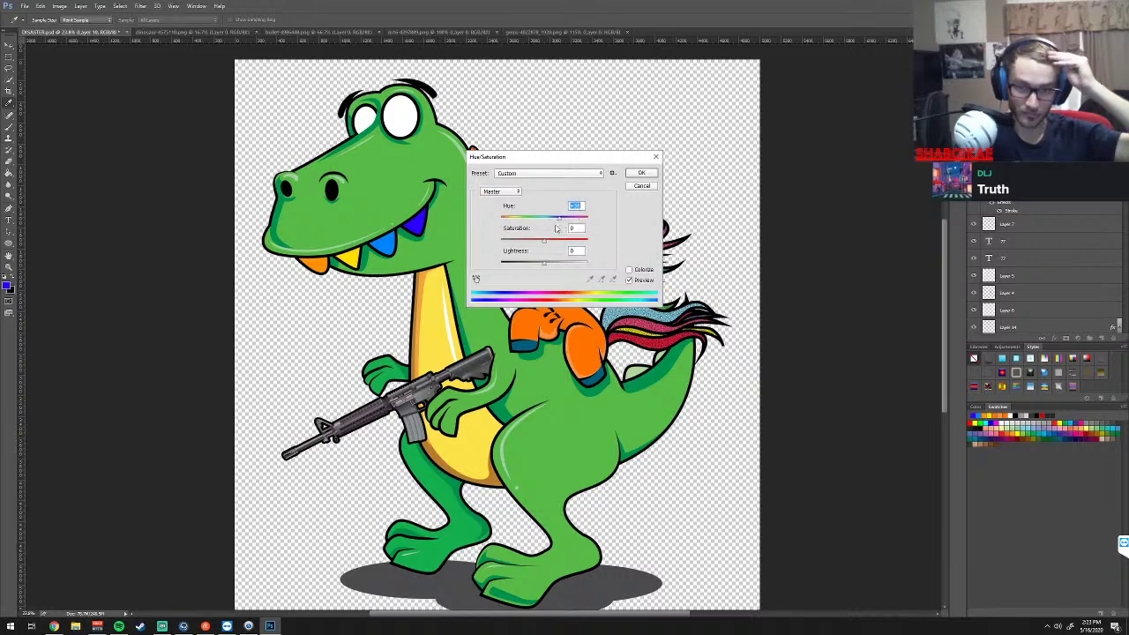
mouse_move(584, 227)
mouse_down()
mouse_move(513, 230)
mouse_move(579, 246)
mouse_up()
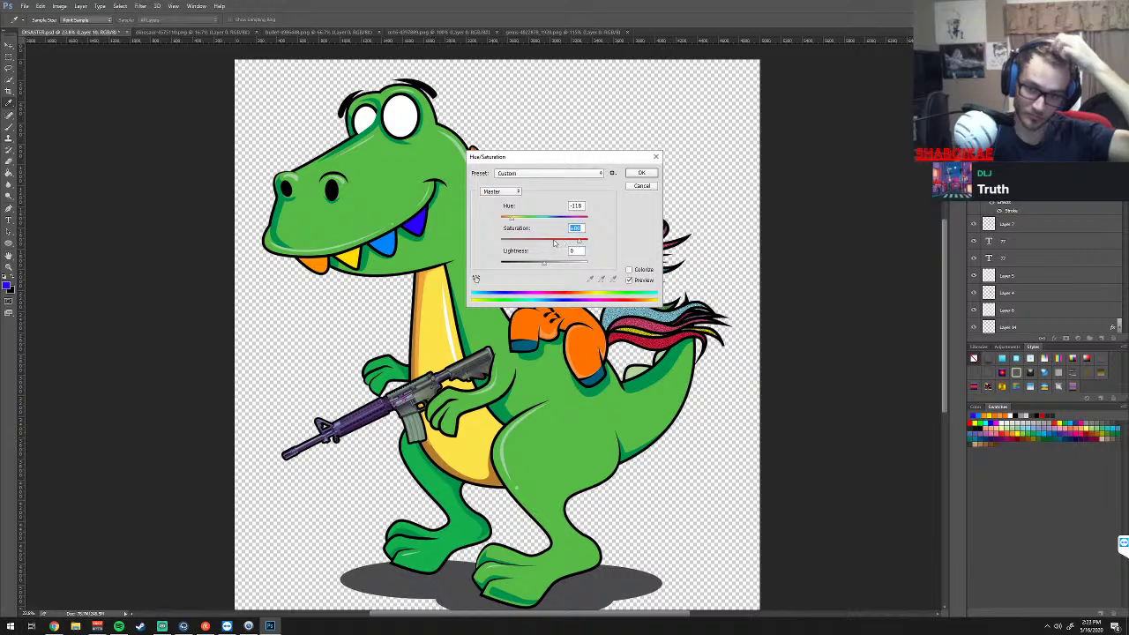
drag(510, 219, 561, 220)
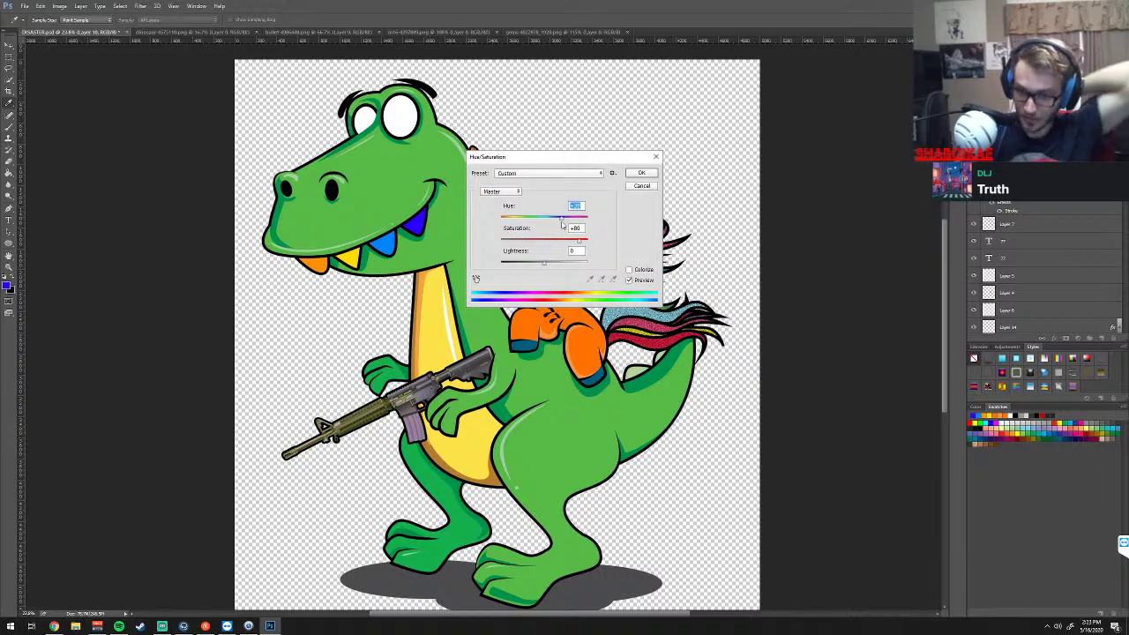
drag(562, 222, 574, 225)
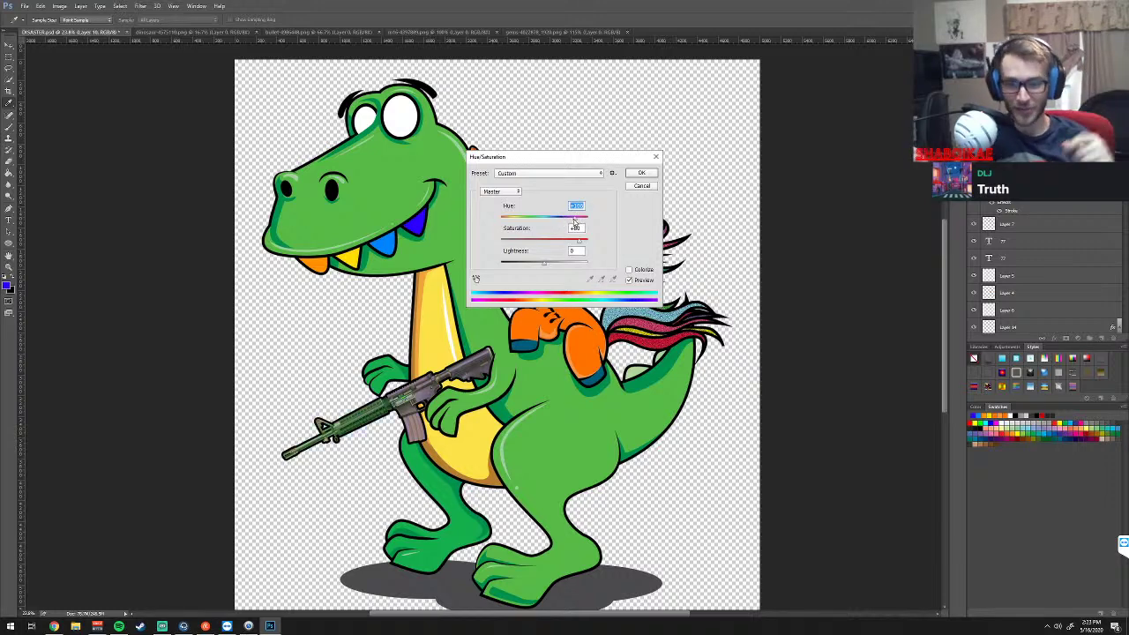
drag(574, 222, 508, 222)
Experiment with the rifle's lightness, saturation (-75) and red-blue hues
mouse_move(546, 267)
mouse_down()
mouse_move(528, 266)
mouse_move(556, 266)
mouse_up()
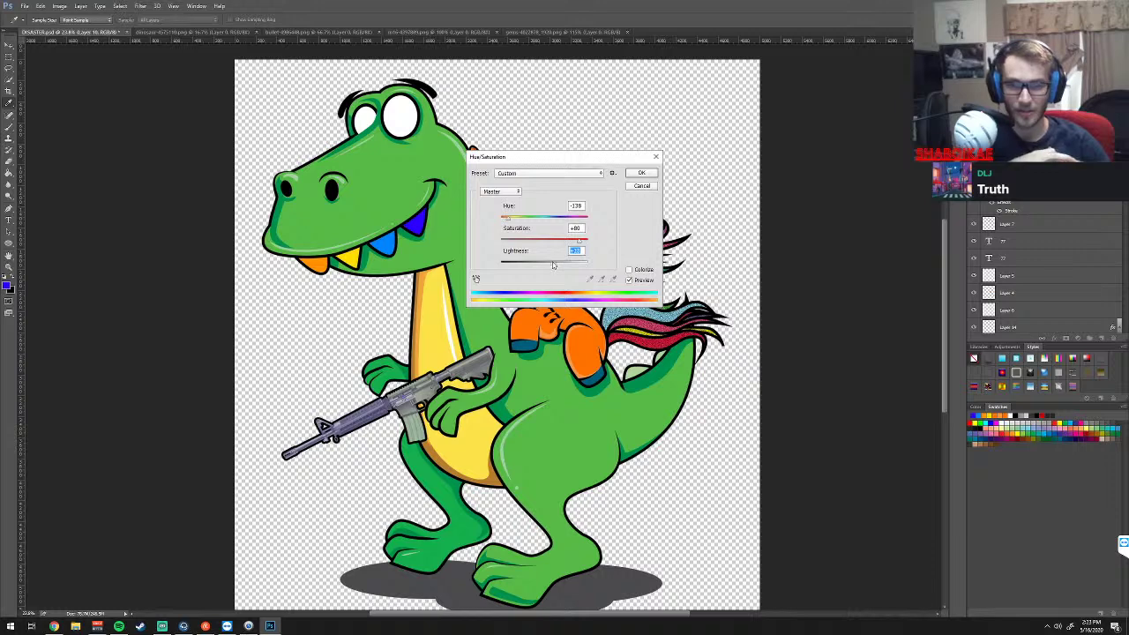
drag(553, 264, 543, 266)
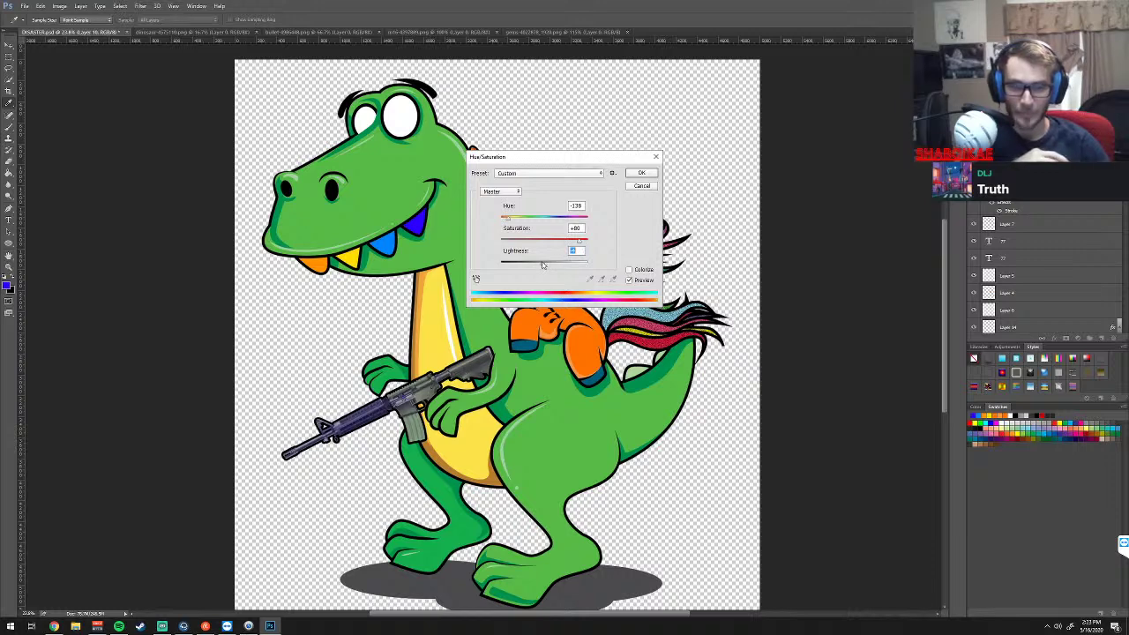
drag(512, 219, 495, 222)
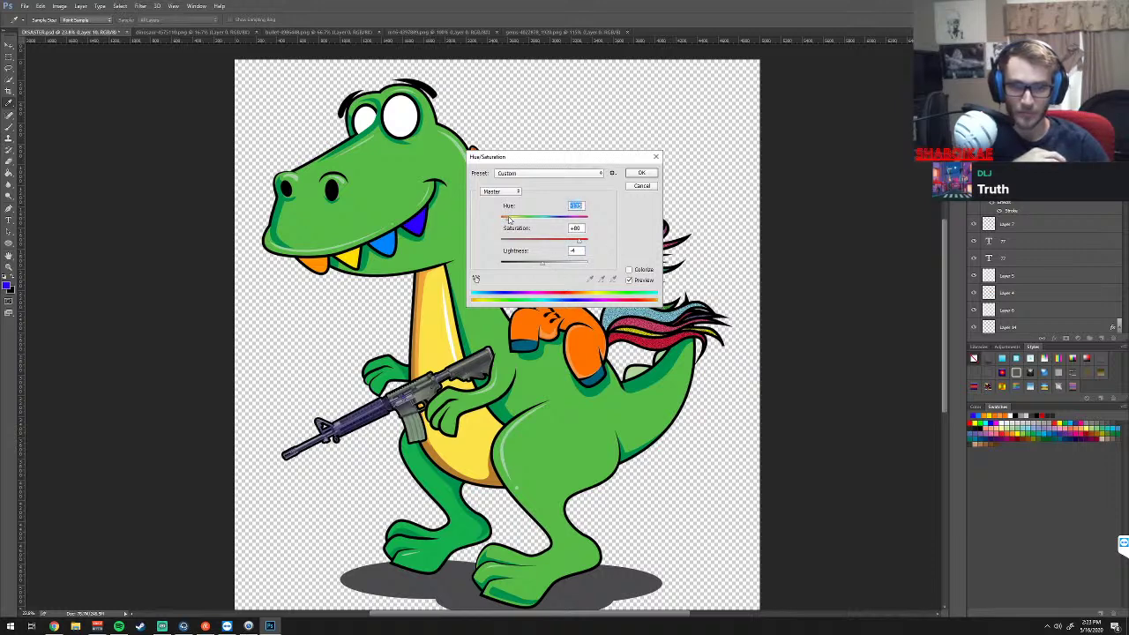
mouse_move(579, 240)
mouse_down()
mouse_move(512, 244)
mouse_move(592, 246)
mouse_up()
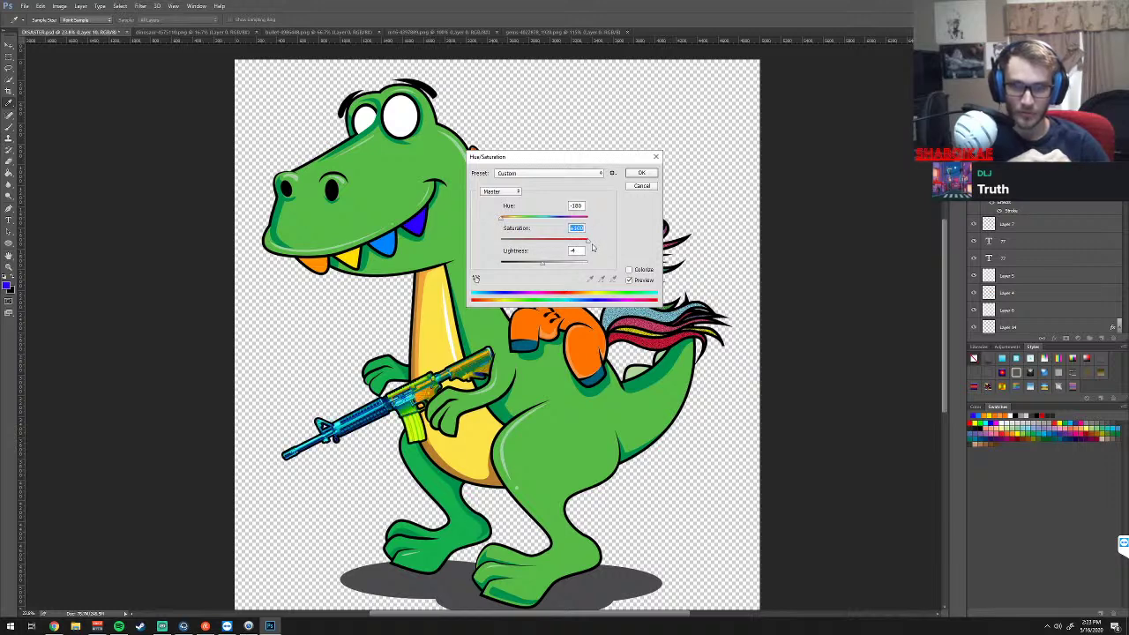
mouse_move(548, 219)
mouse_down()
mouse_move(527, 221)
mouse_move(558, 220)
mouse_up()
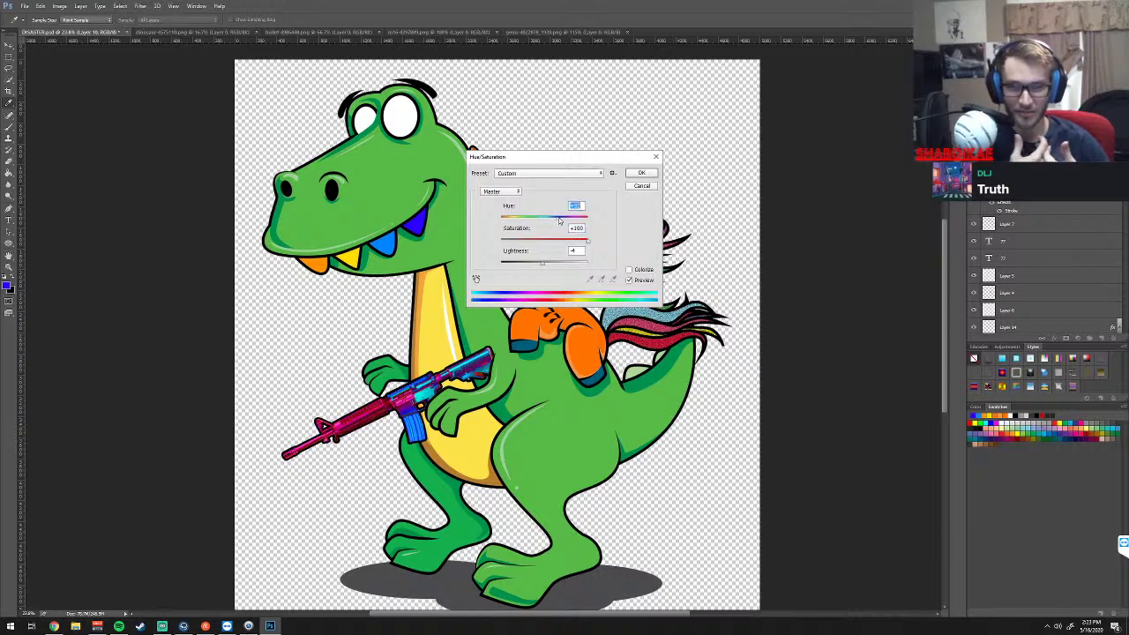
key(Tab)
text(-75)
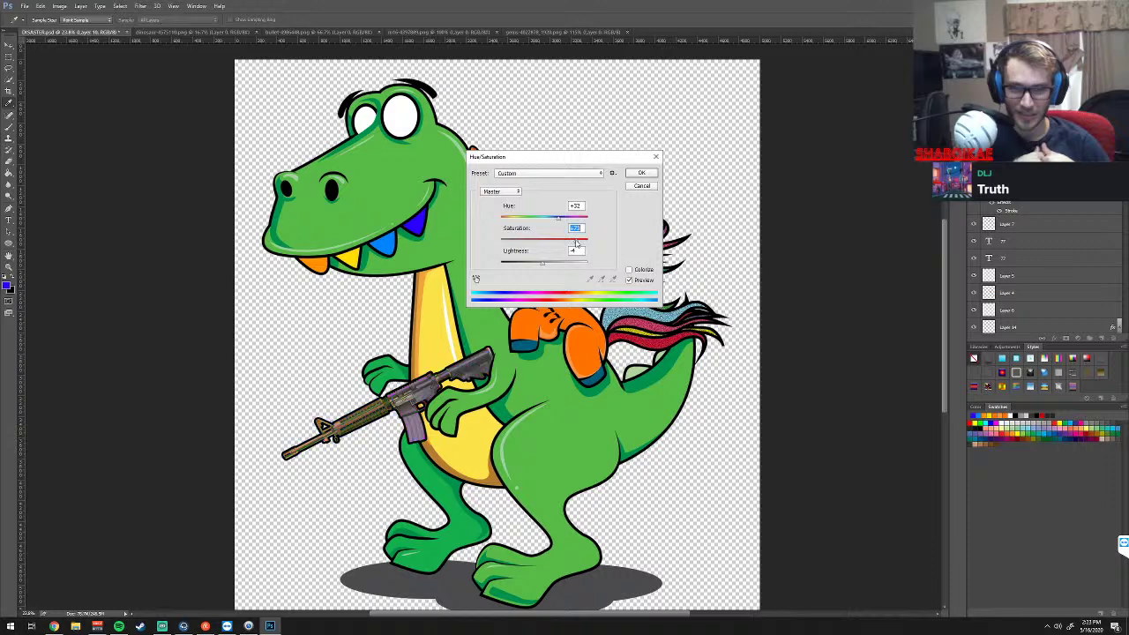
drag(577, 240, 582, 242)
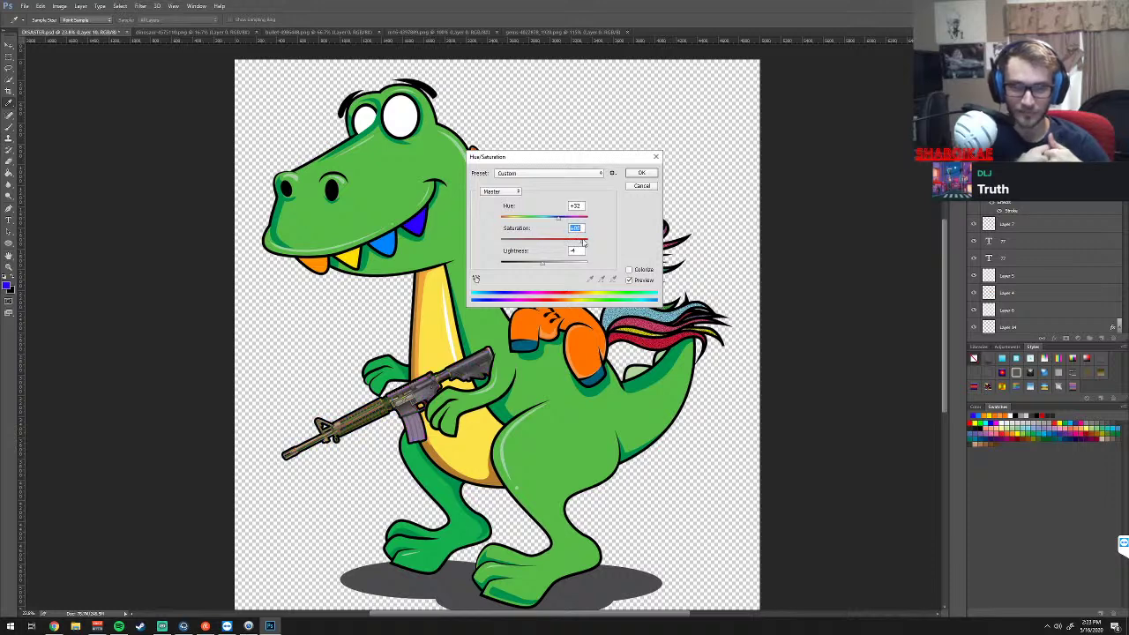
Push rifle saturation near +99, lightness to +26, and set the hue to yellow-magenta
click(566, 219)
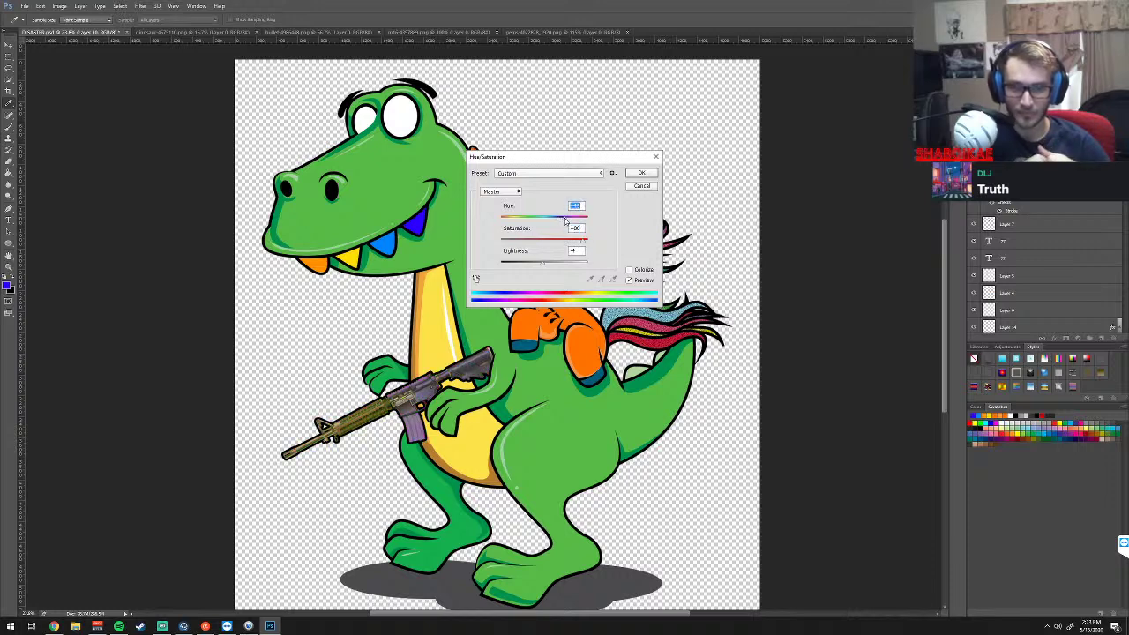
drag(571, 223, 514, 223)
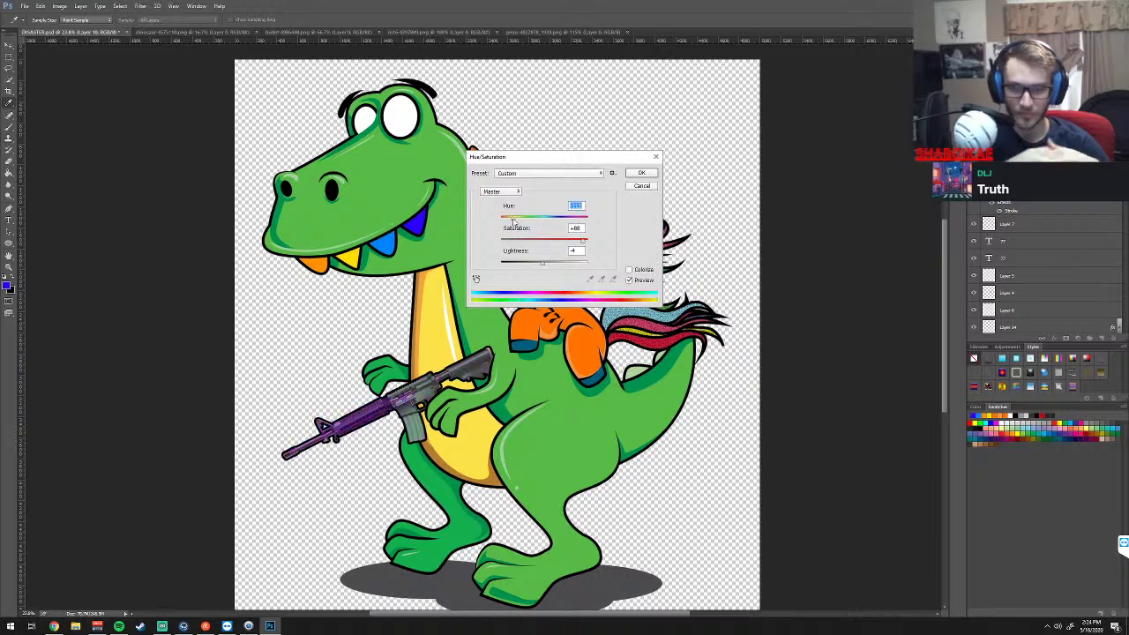
drag(584, 241, 599, 244)
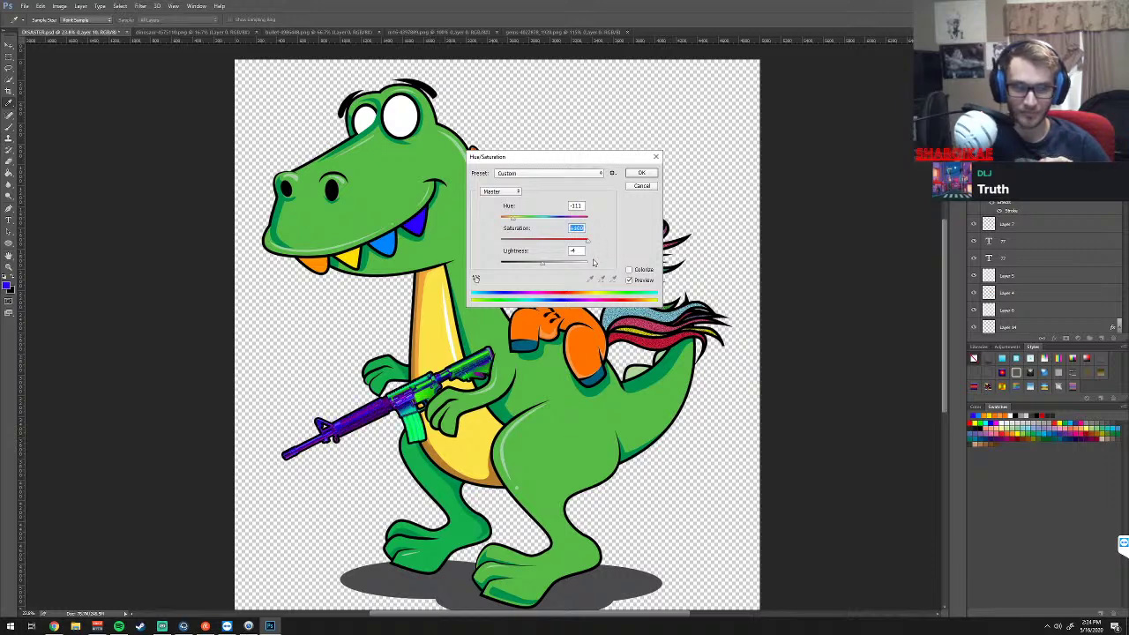
drag(511, 222, 523, 222)
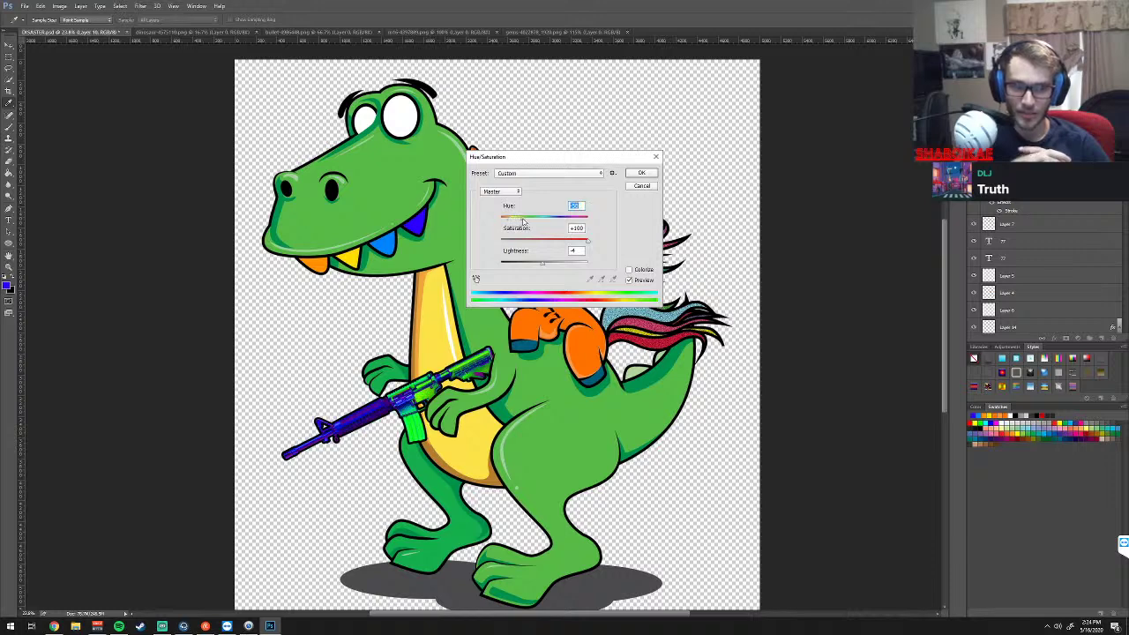
click(554, 263)
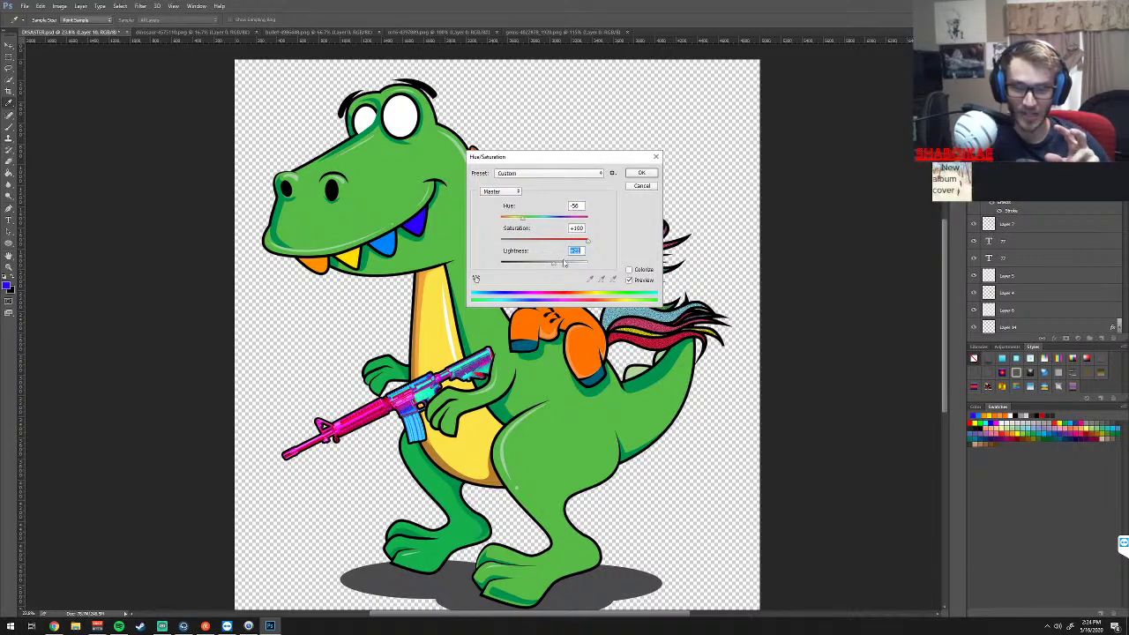
drag(554, 264, 557, 264)
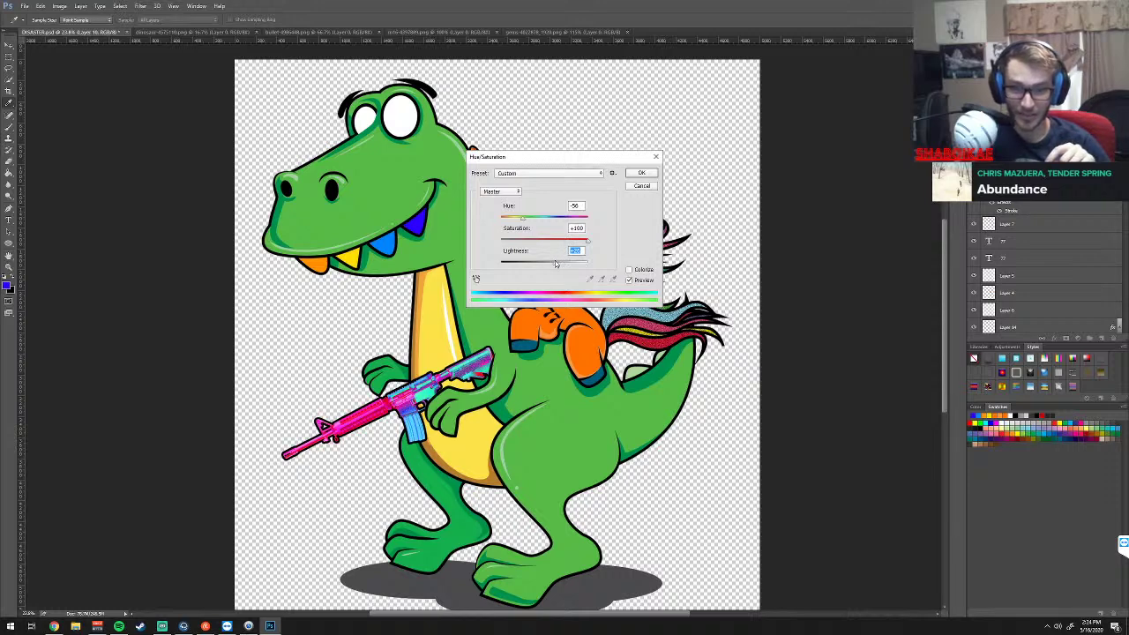
click(550, 241)
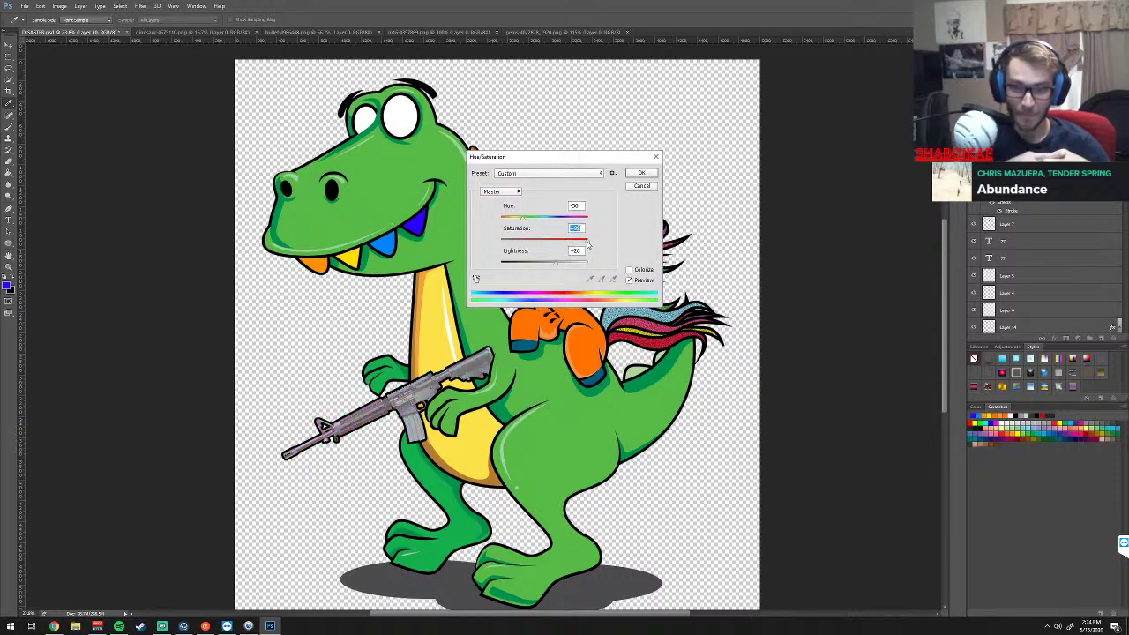
click(587, 243)
click(542, 218)
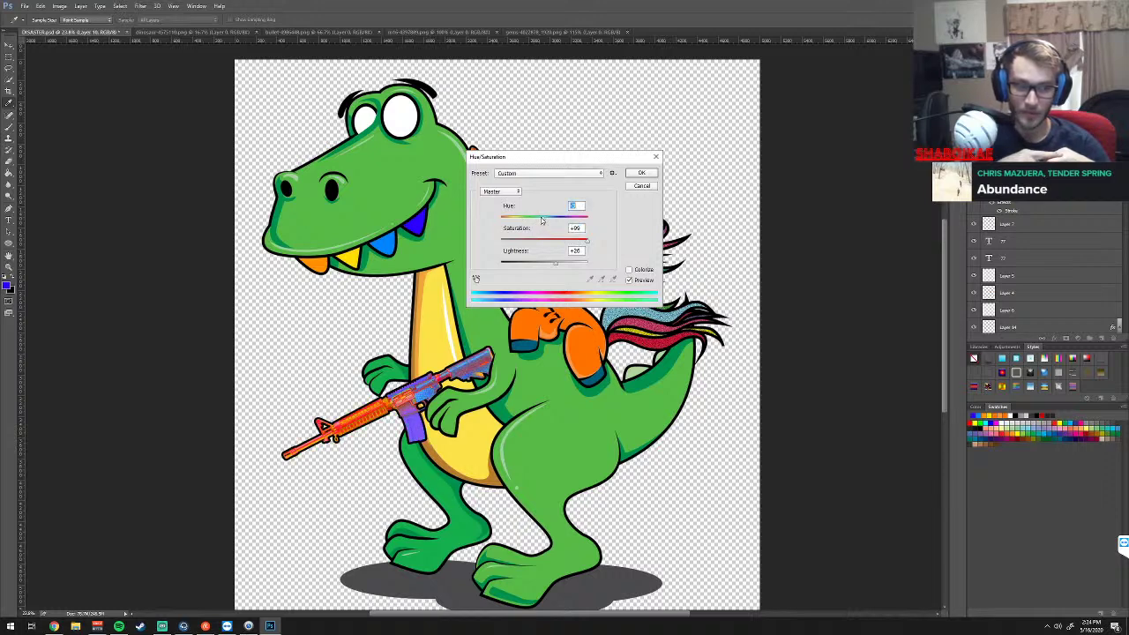
click(517, 218)
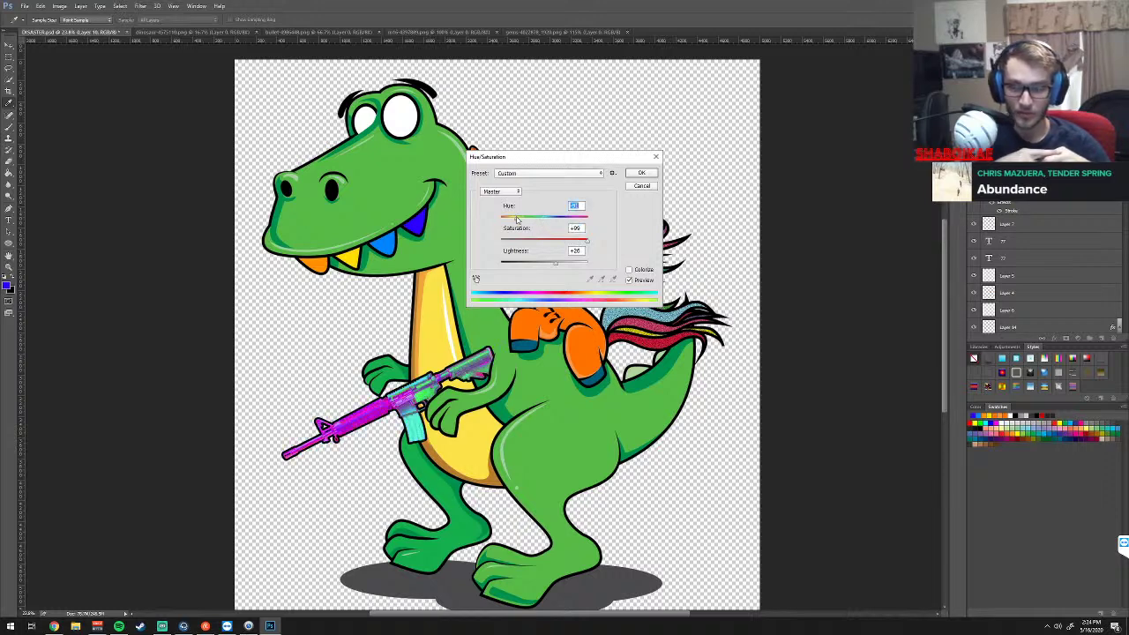
click(512, 218)
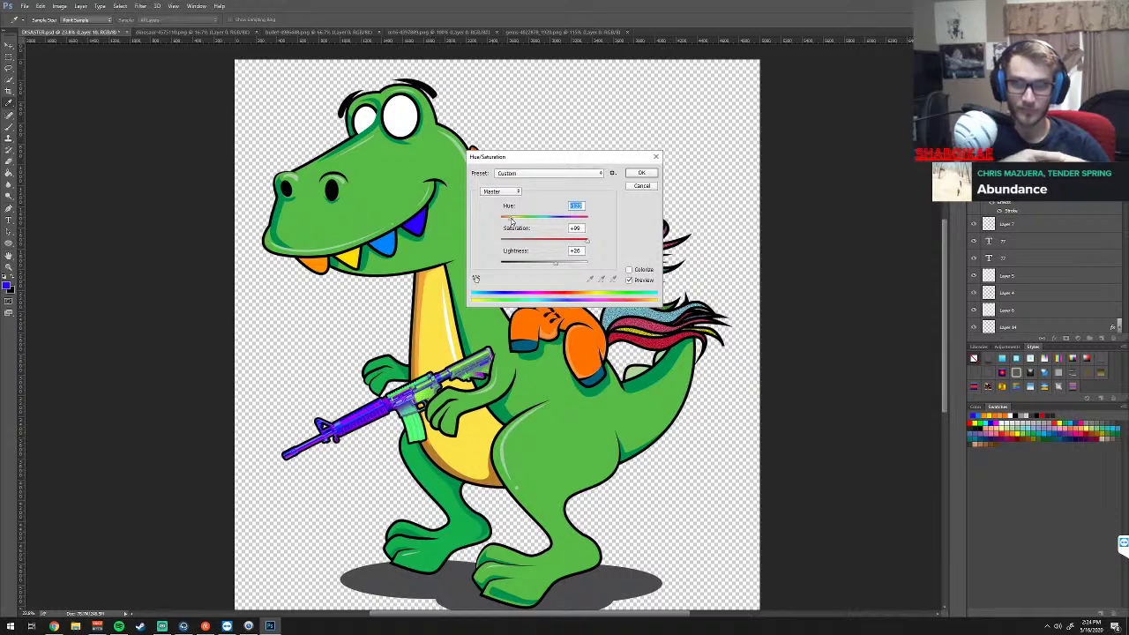
drag(511, 217, 557, 218)
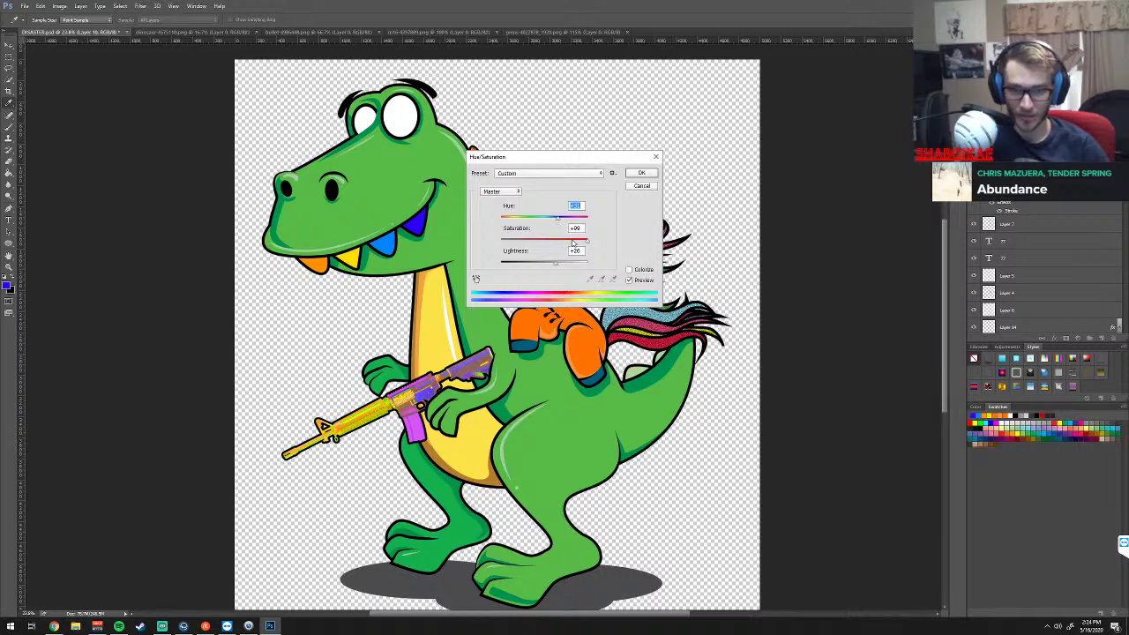
Try rifle colour variations: maximum hue, lightness +40, stronger saturation, then a blue hue
key(Tab)
text(0)
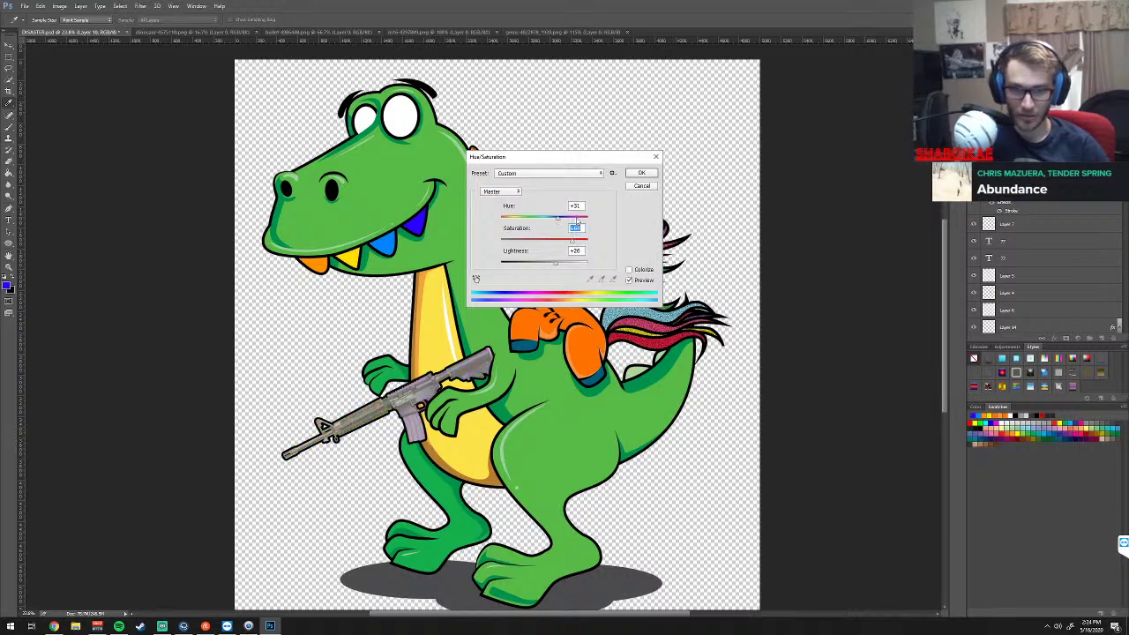
click(586, 218)
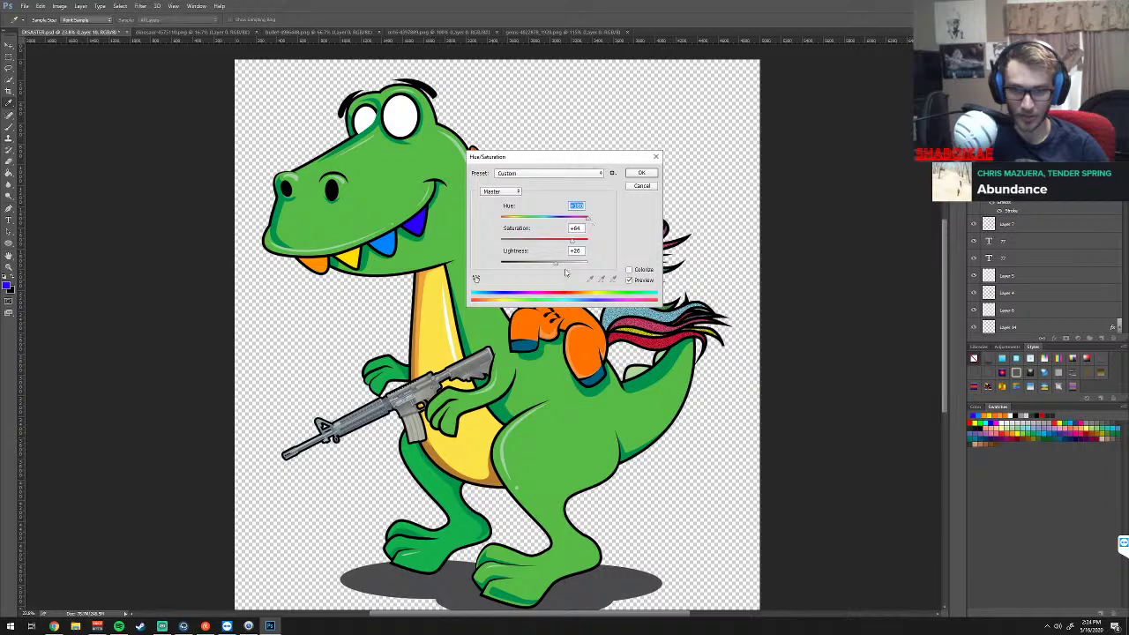
mouse_move(556, 263)
mouse_down()
mouse_move(570, 264)
mouse_move(561, 265)
mouse_up()
click(580, 240)
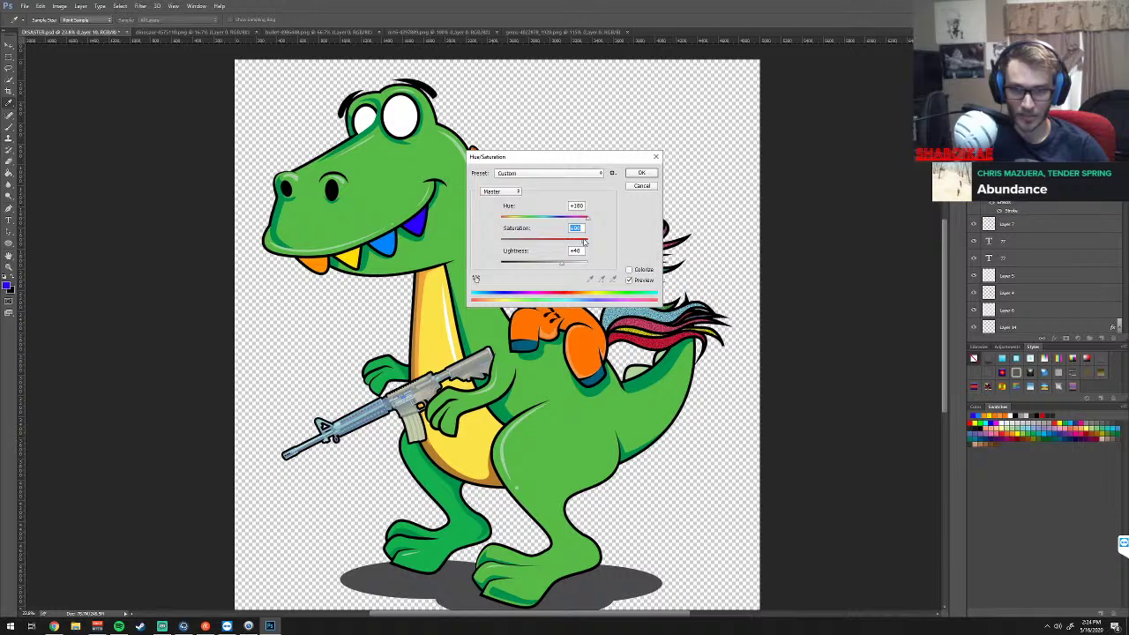
drag(584, 241, 555, 219)
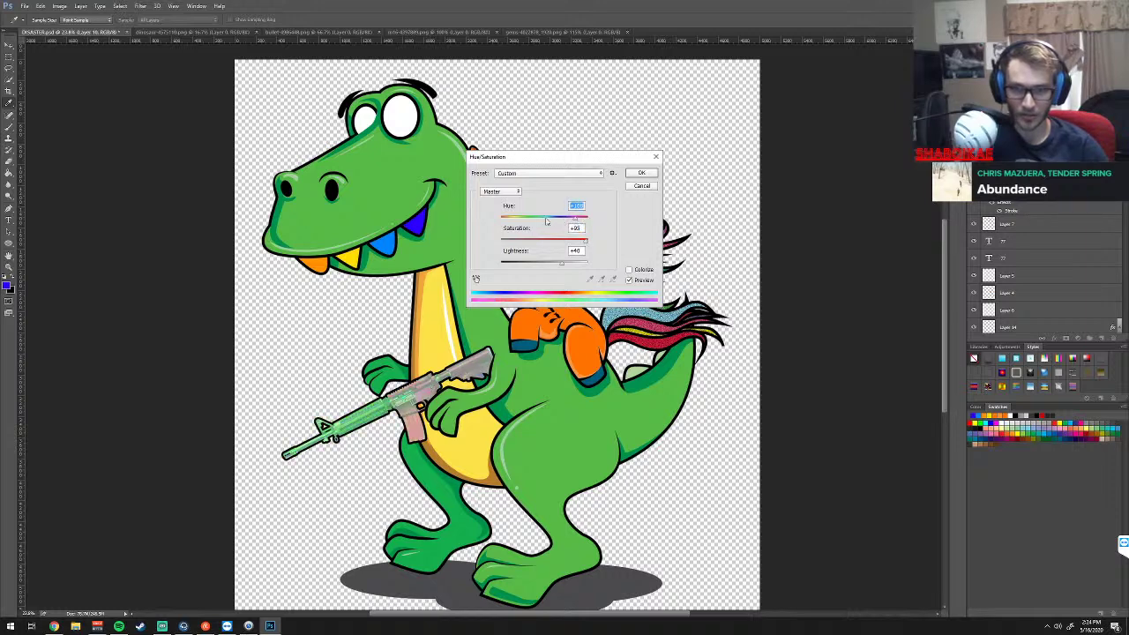
click(543, 264)
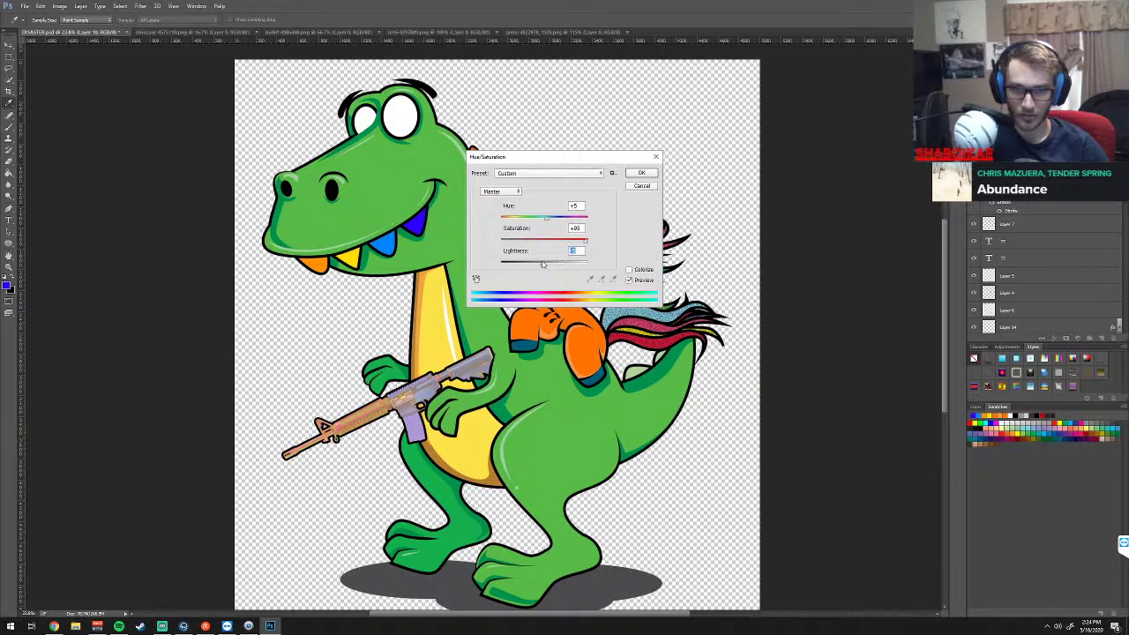
drag(542, 264, 601, 245)
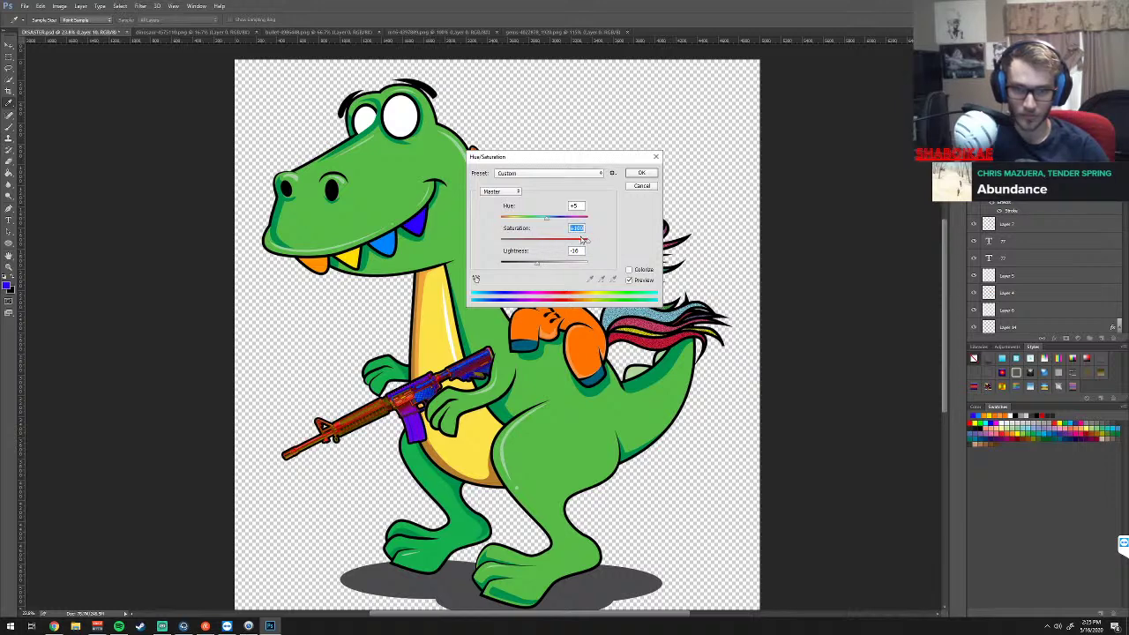
click(583, 242)
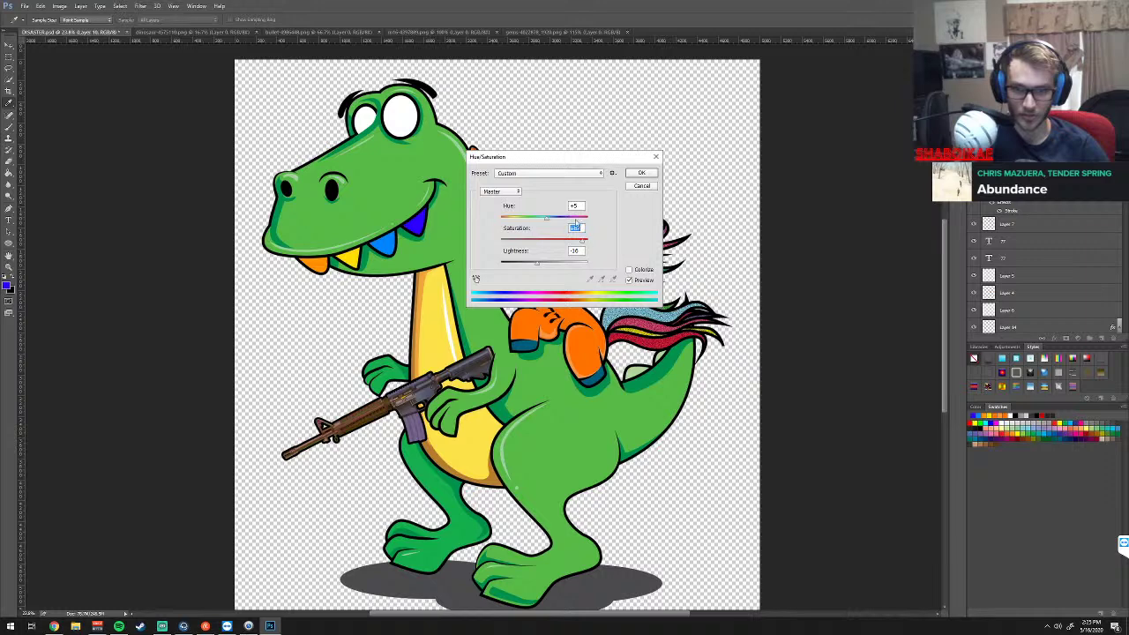
mouse_move(576, 219)
mouse_down()
mouse_move(591, 219)
mouse_move(521, 221)
mouse_move(544, 221)
mouse_up()
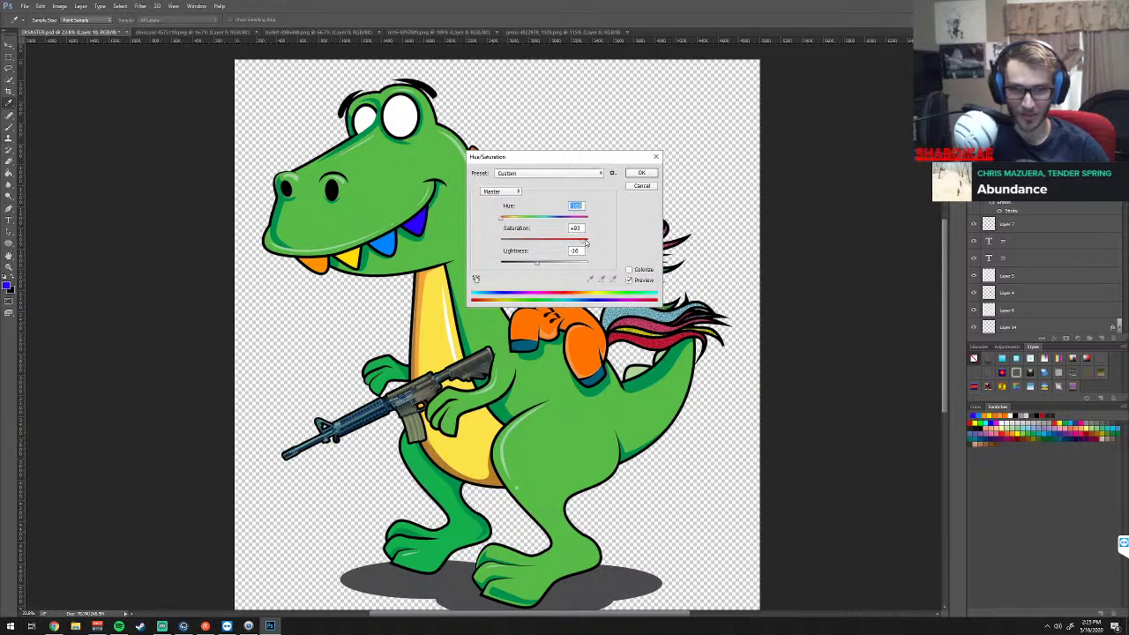
Test the rifle's lightness at +10, then return it to 0
key(Tab)
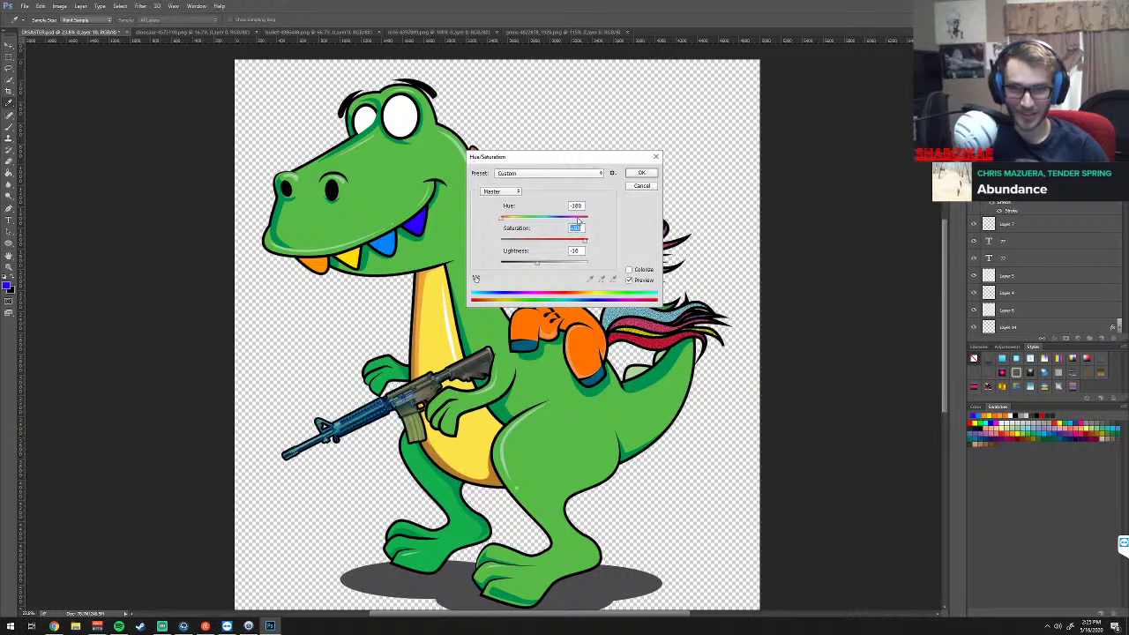
key(Tab)
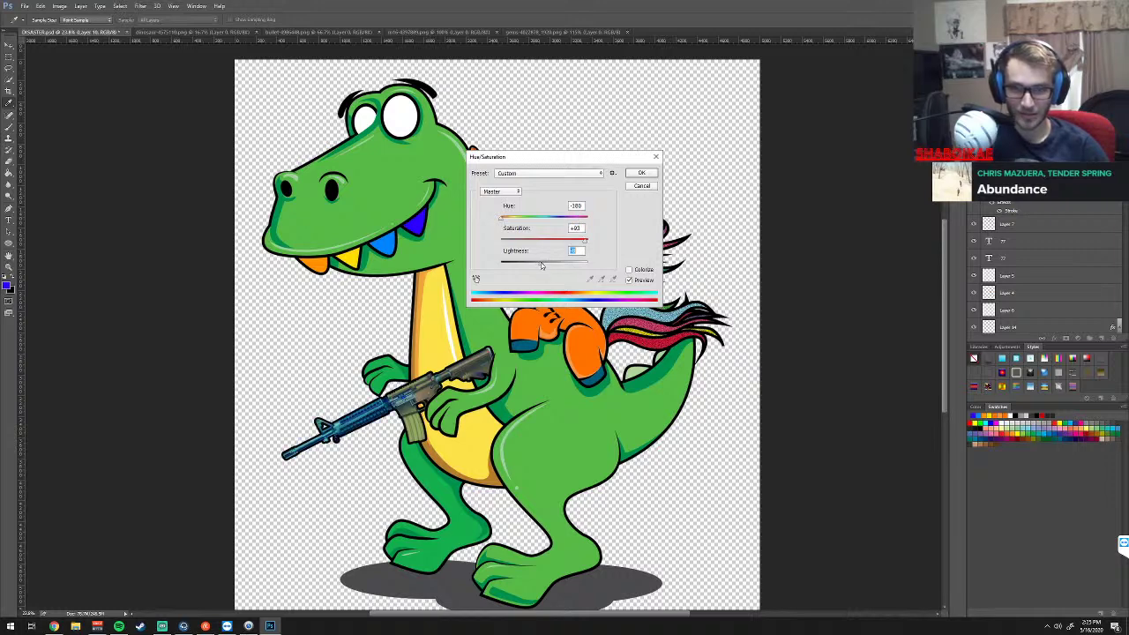
key(shift+Up)
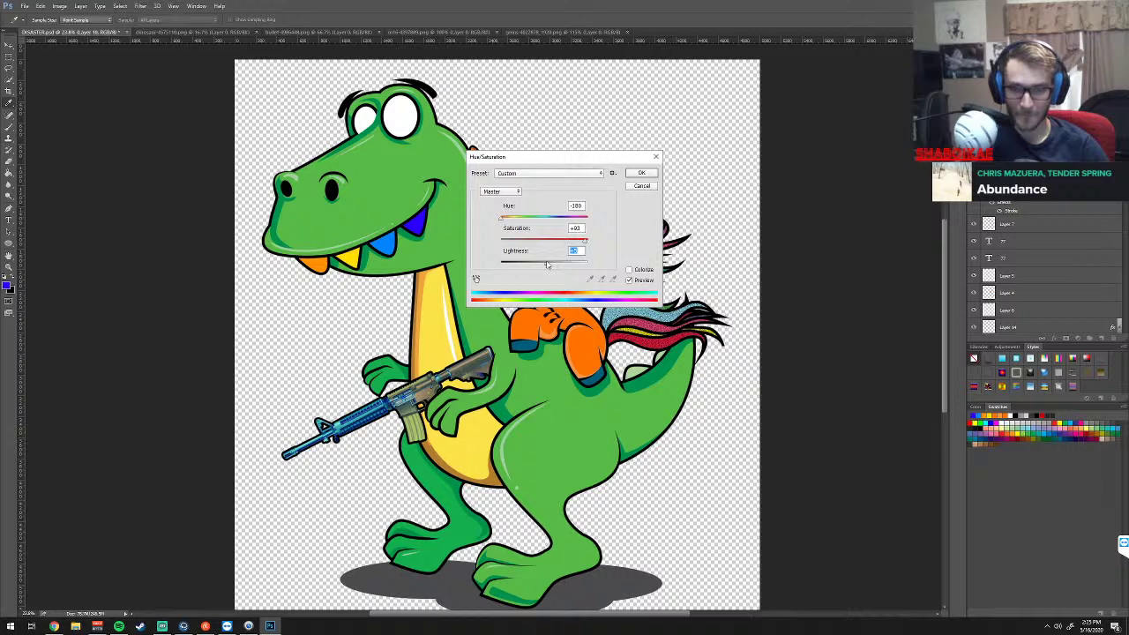
key(shift+Down)
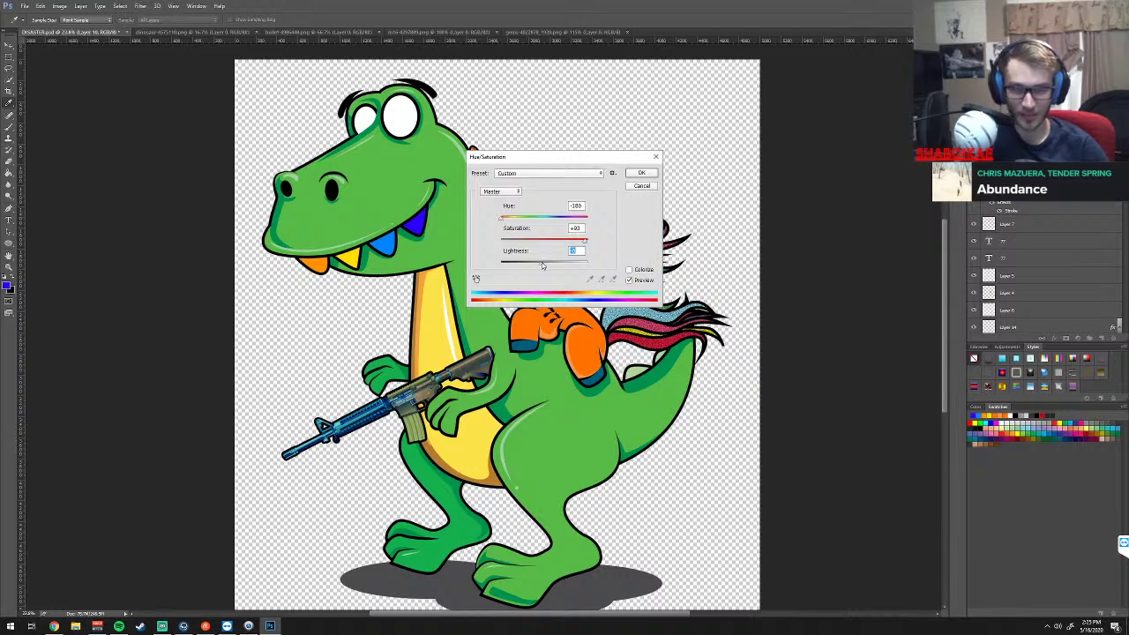
key(shift+Up)
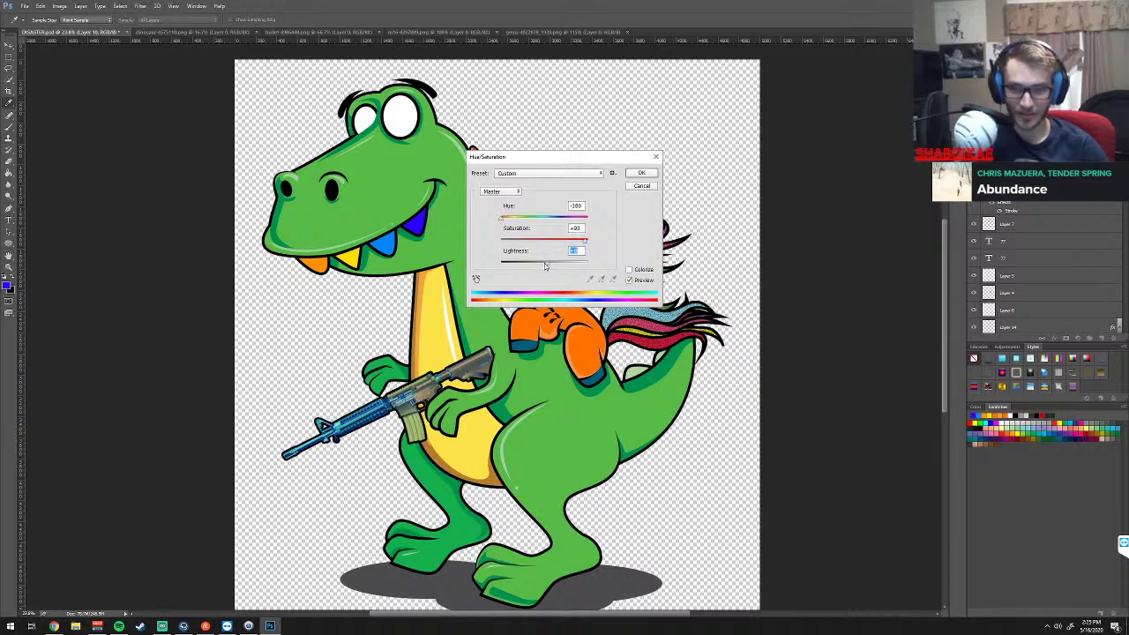
key(shift+Down)
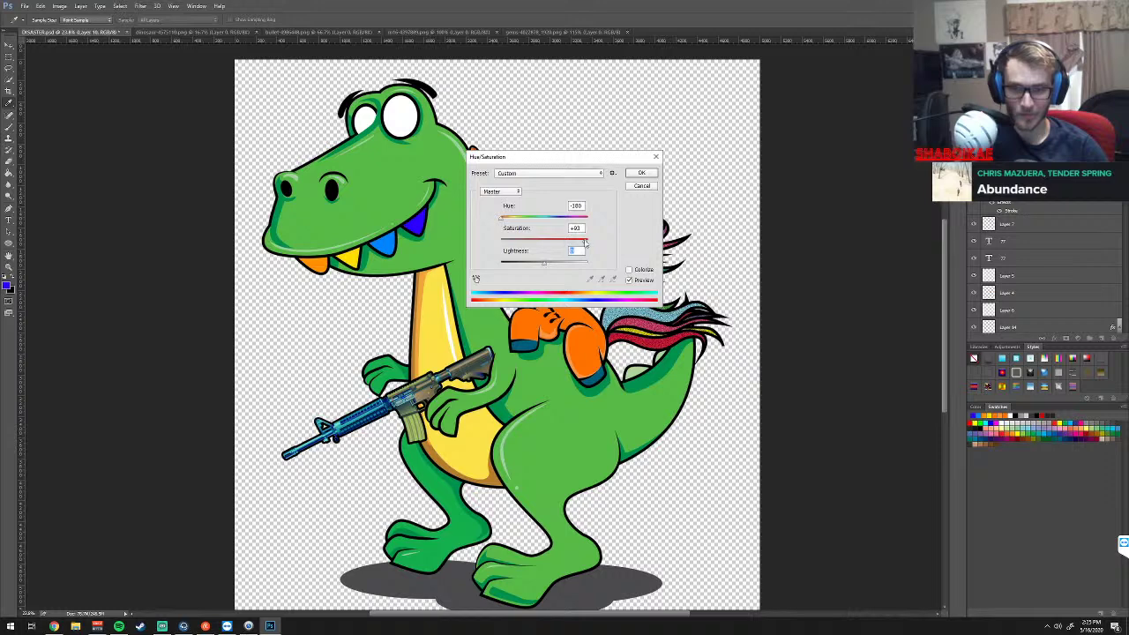
Shift the rifle's hue through purple and orange-brown, settling on green
drag(513, 219, 526, 220)
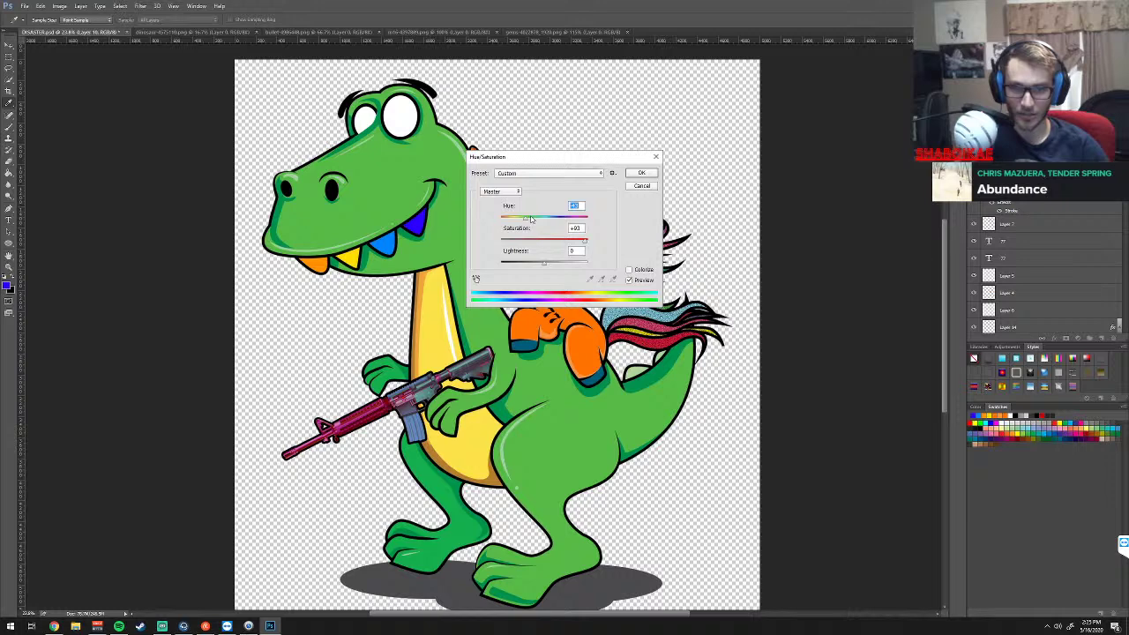
drag(531, 219, 532, 220)
click(549, 218)
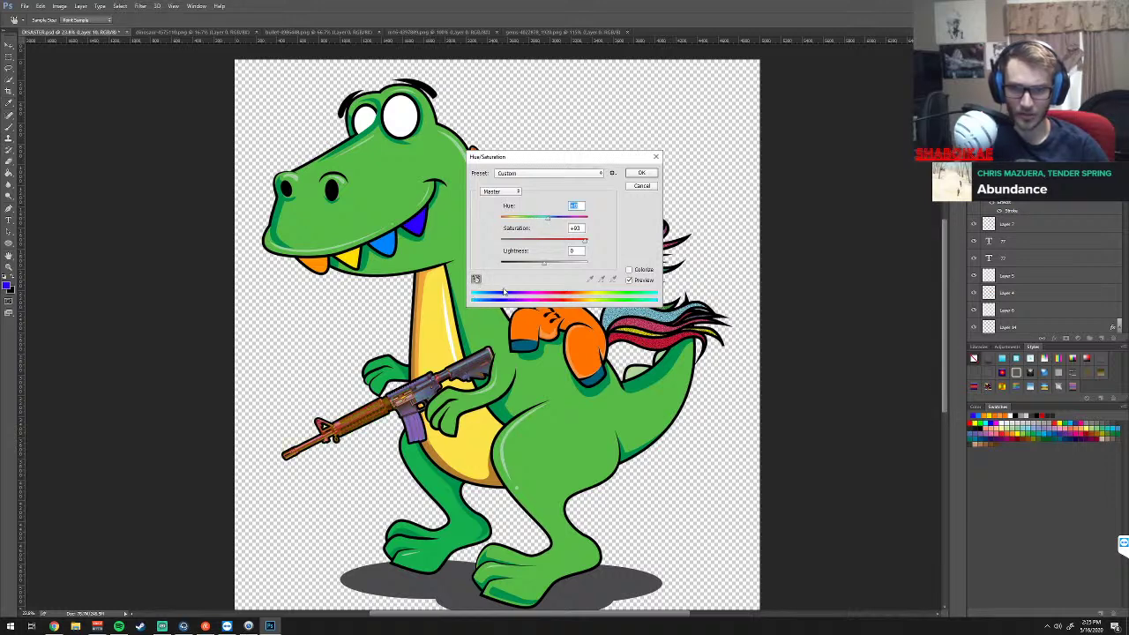
click(476, 279)
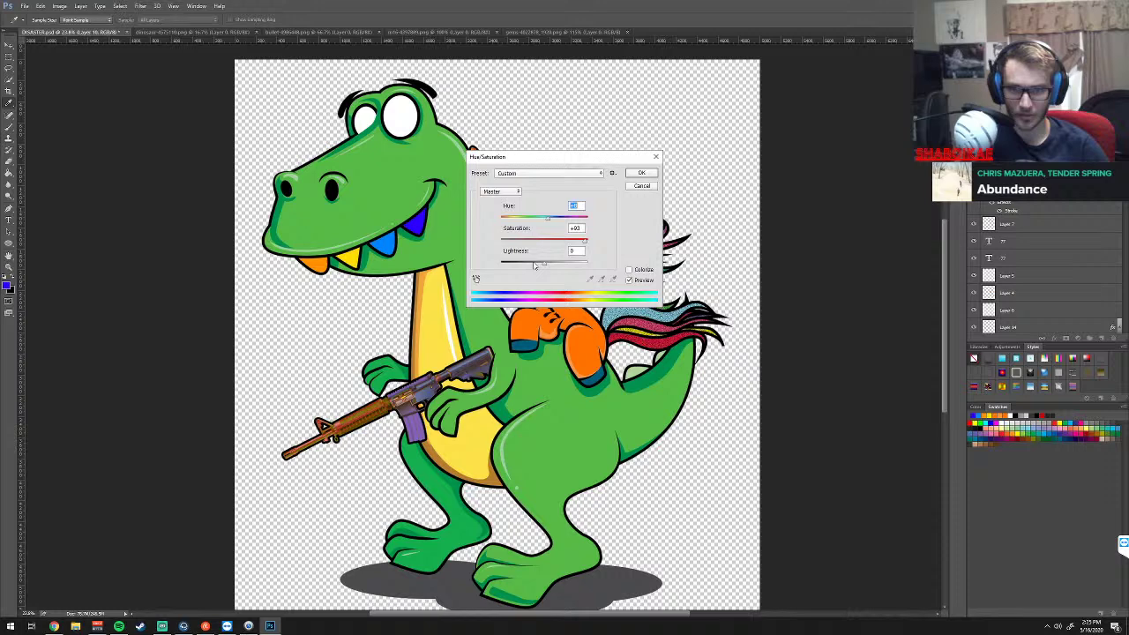
click(569, 219)
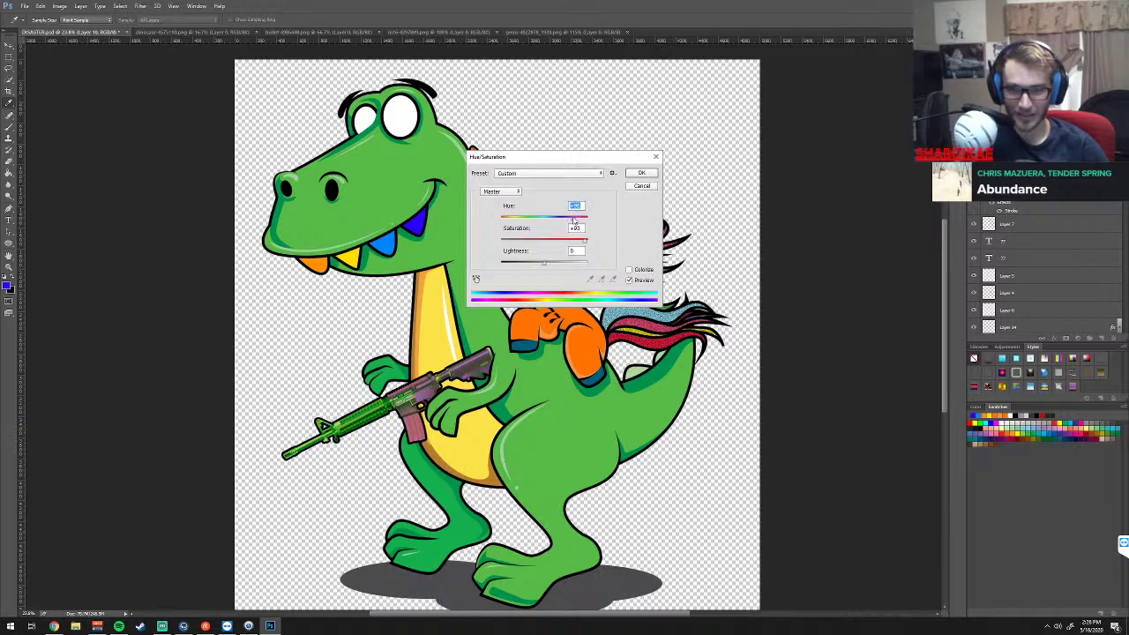
drag(576, 220, 565, 218)
click(517, 192)
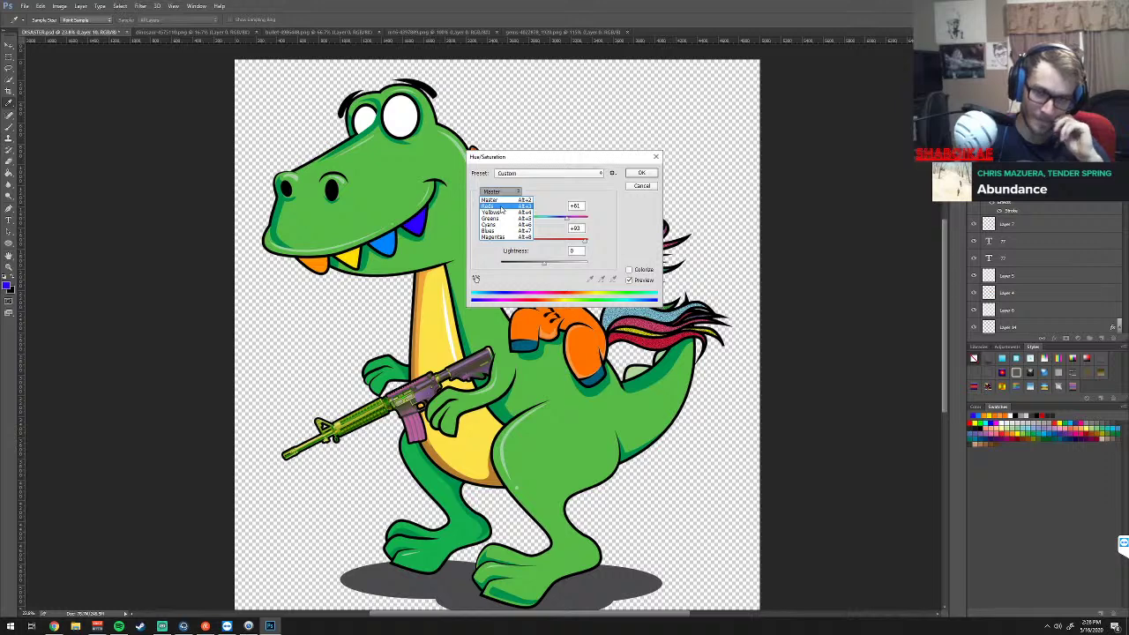
Limit the adjustment to Reds and test greener, purple and olive-green rifle tones
click(534, 191)
click(509, 191)
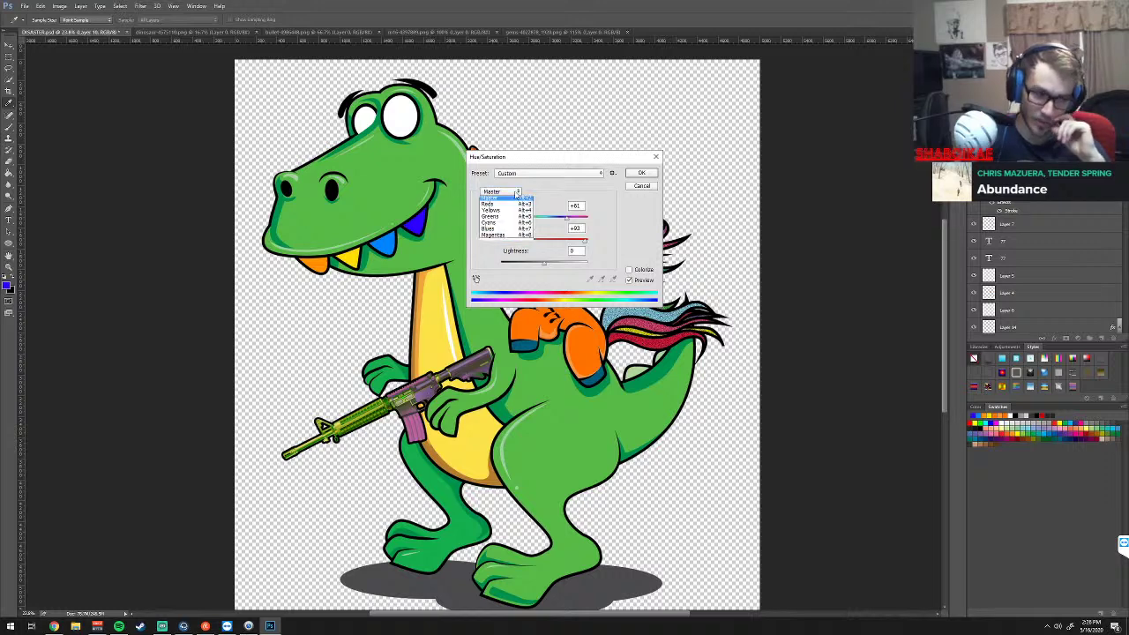
click(503, 200)
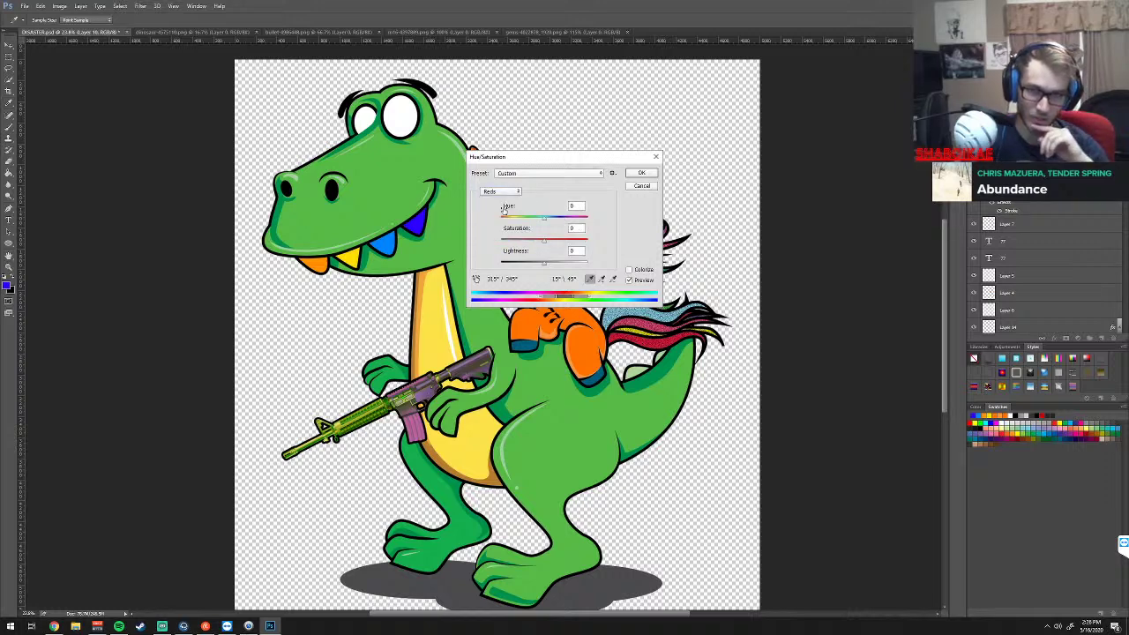
drag(545, 221, 570, 222)
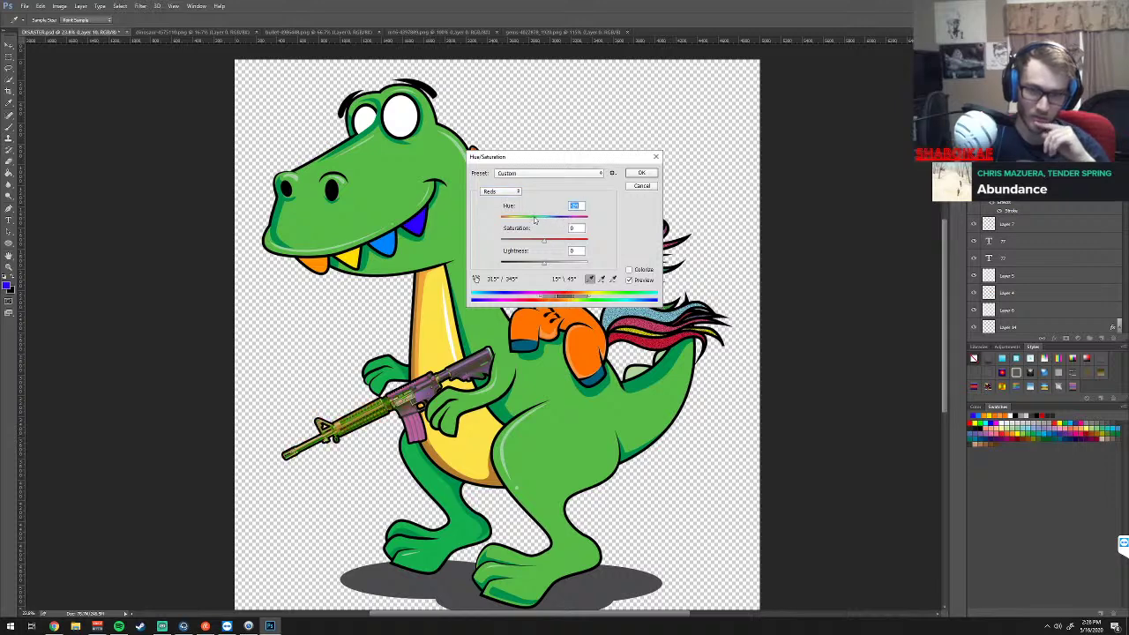
drag(531, 218, 506, 220)
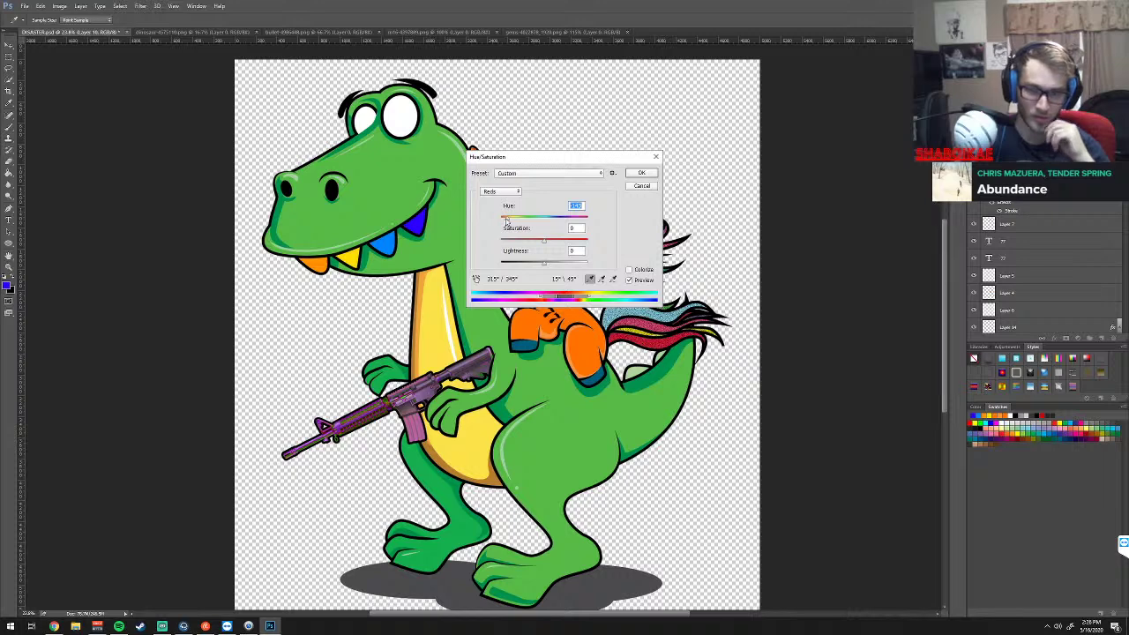
drag(506, 221, 553, 219)
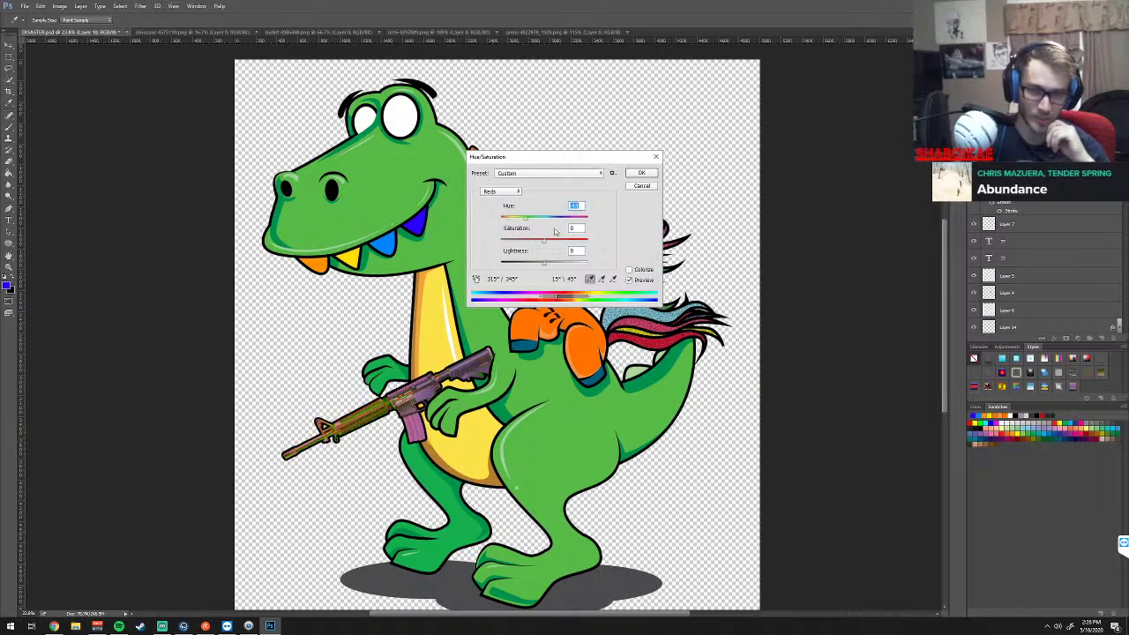
Return to Master and lower the hue until the rifle turns blue
click(514, 192)
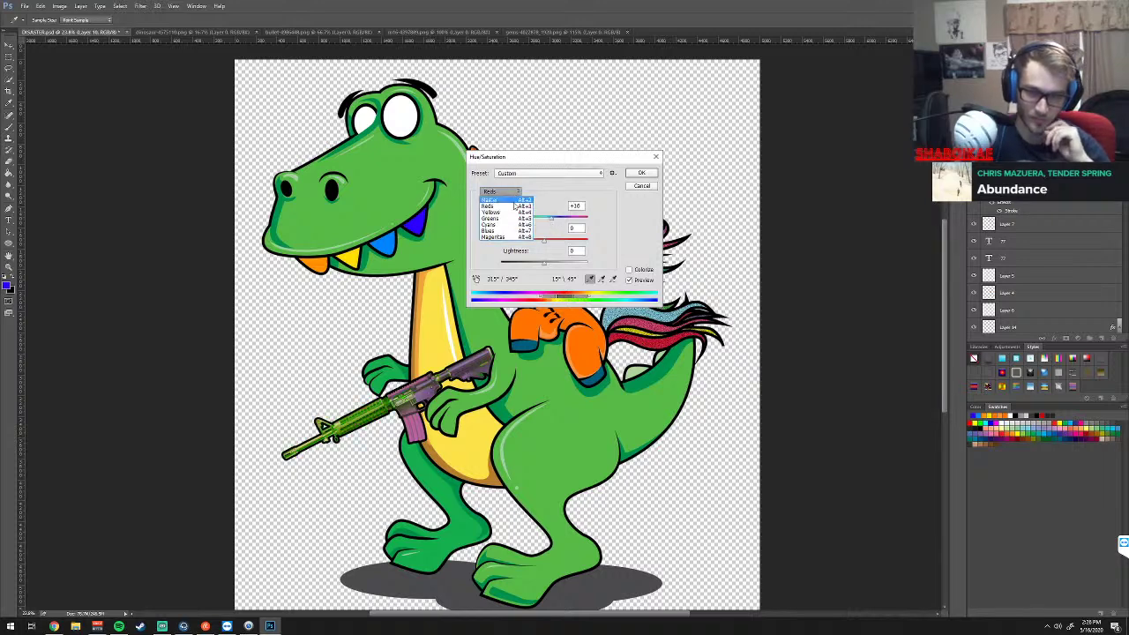
click(507, 189)
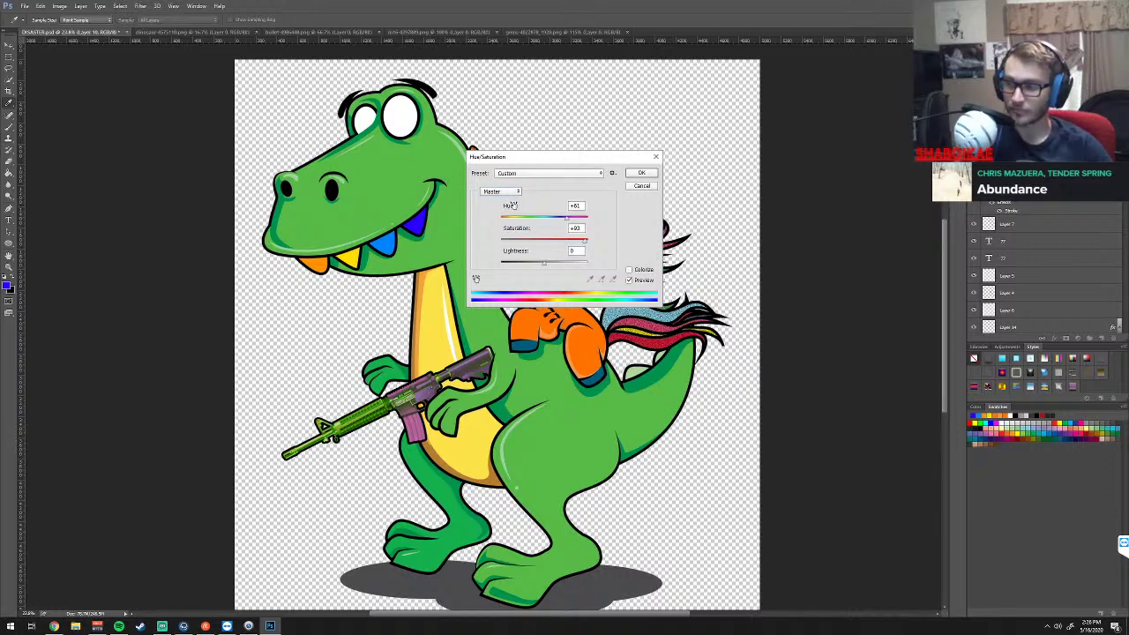
mouse_move(511, 204)
mouse_down()
mouse_move(552, 219)
mouse_move(475, 220)
mouse_up()
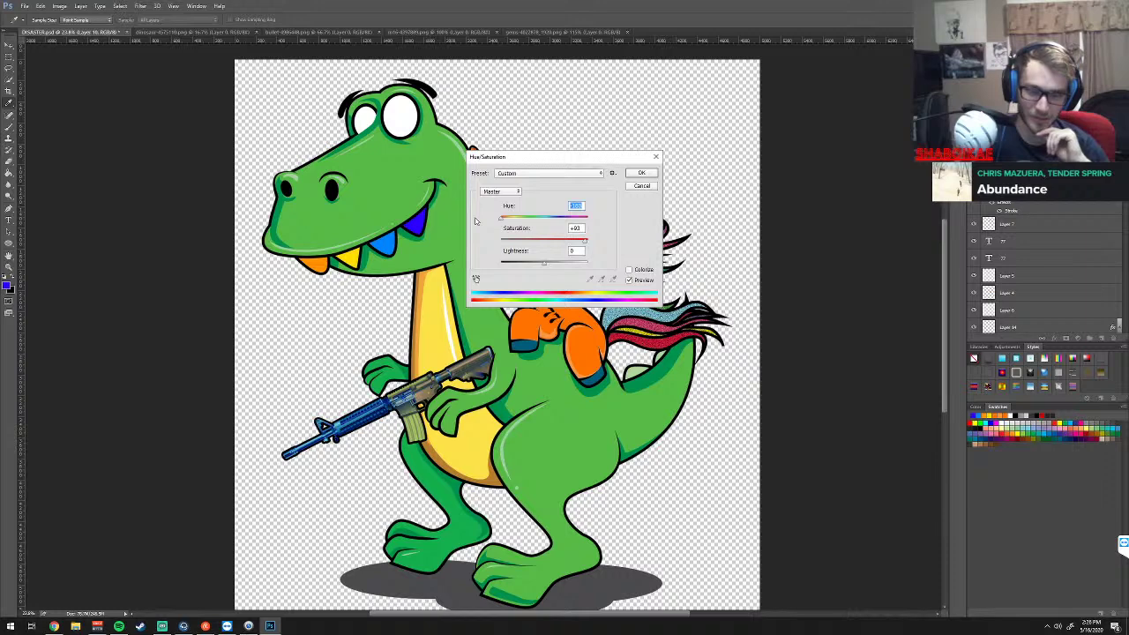
Apply the blue rifle colour and select the dinosaur artwork layer
click(631, 174)
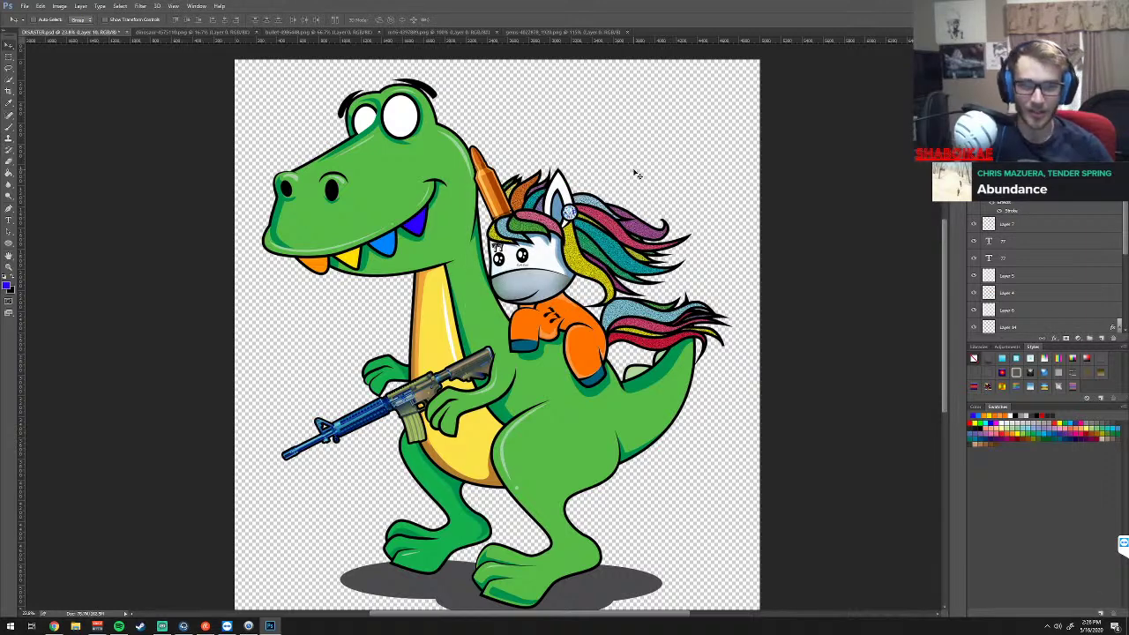
scroll(798, 299, down, 1)
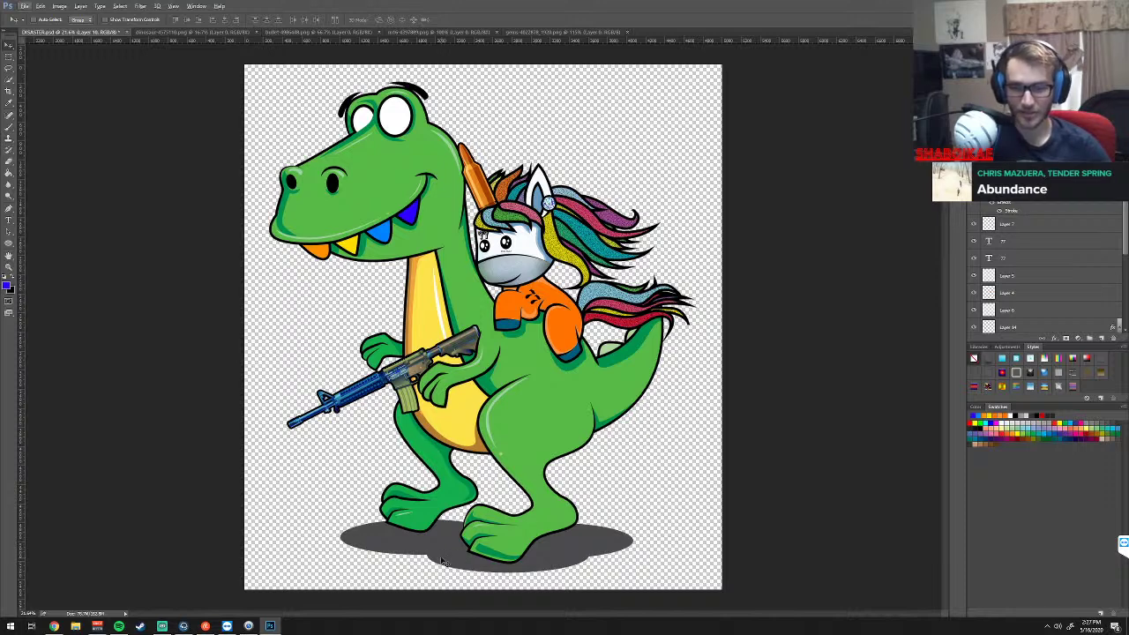
scroll(1041, 264, down, 3)
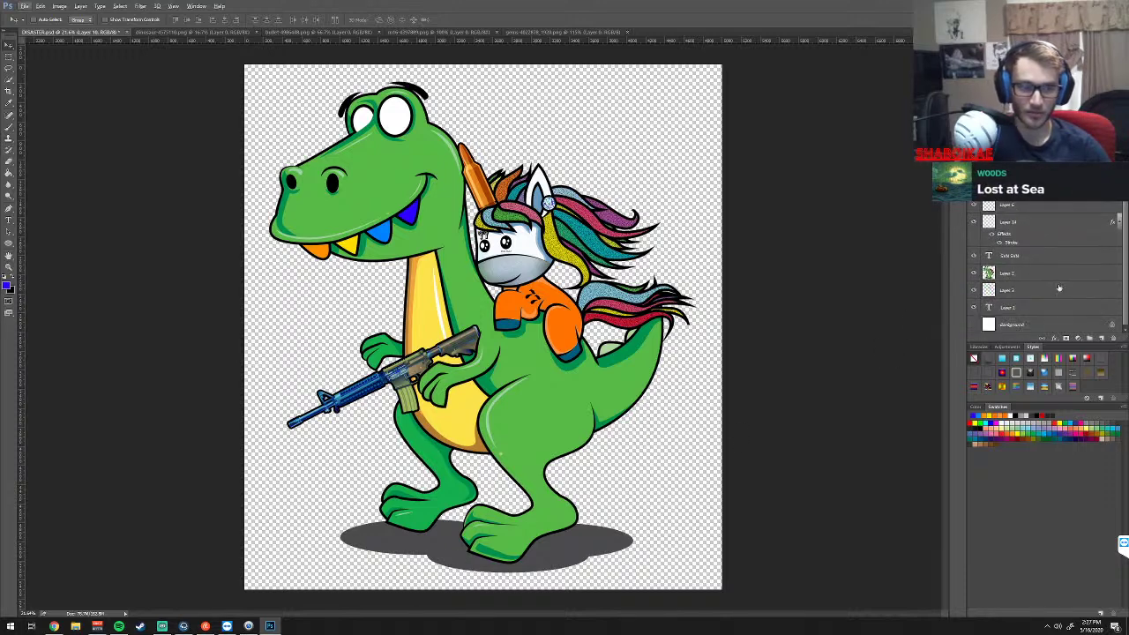
click(1039, 275)
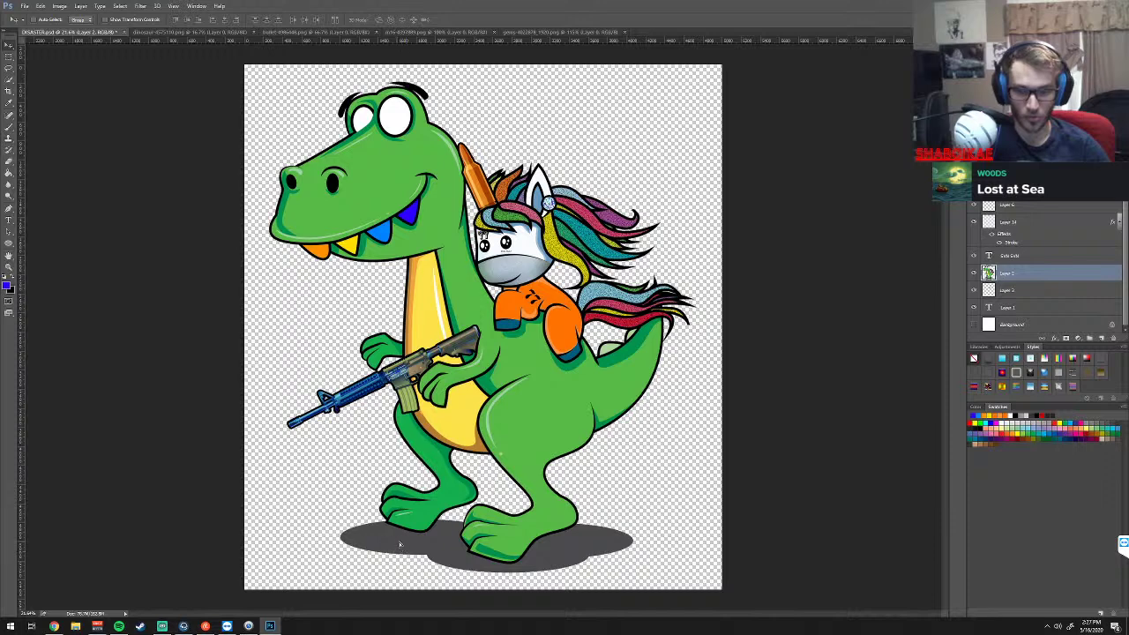
key(ctrl+z)
key(ctrl+z)
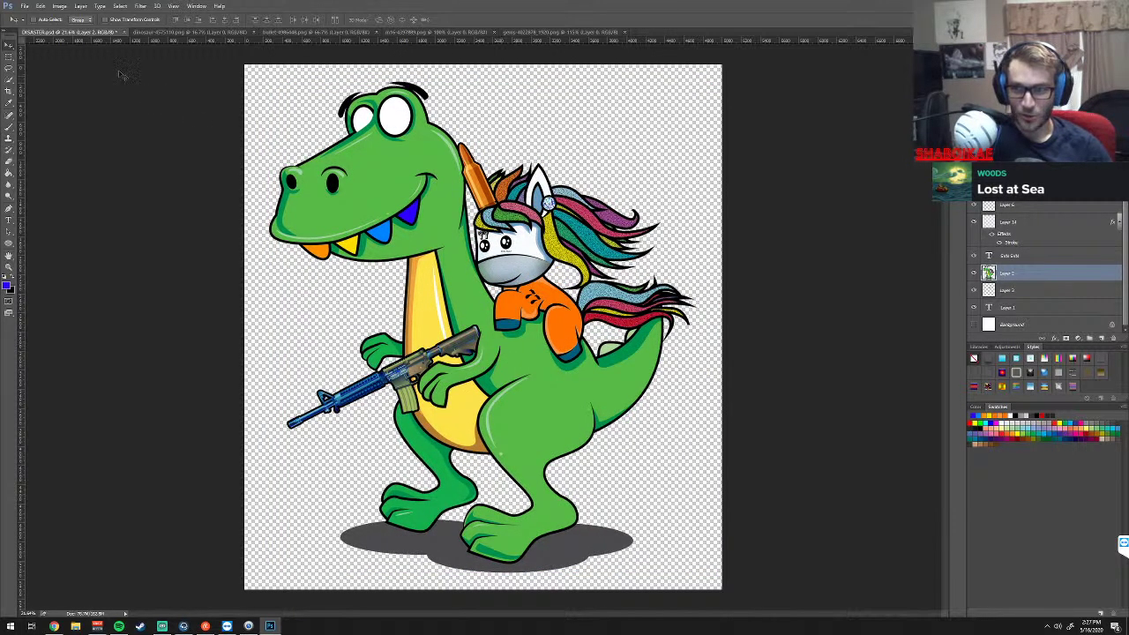
Magic Wand-select the grey shadow under the dinosaur, testing and undoing a move off-canvas
click(9, 80)
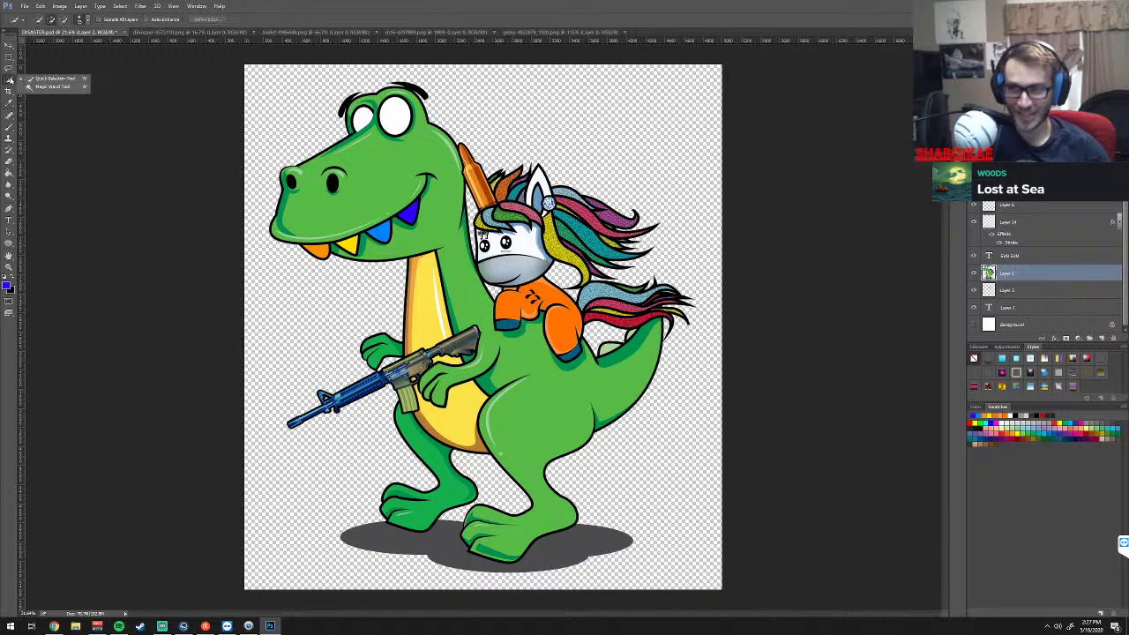
click(48, 91)
click(451, 554)
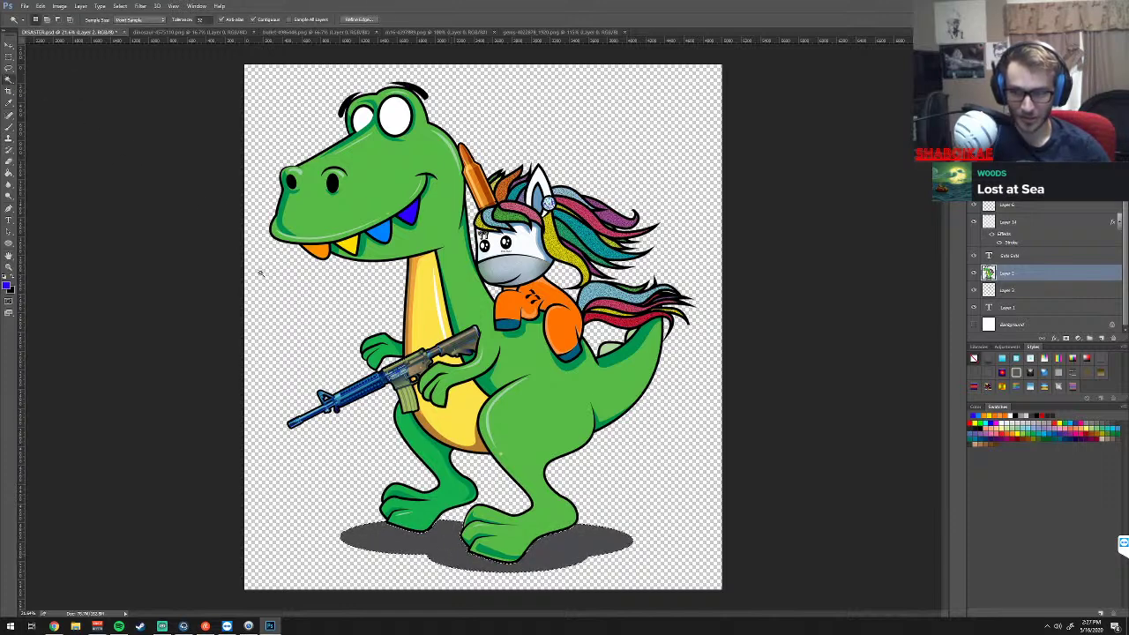
click(10, 44)
drag(428, 548, 427, 575)
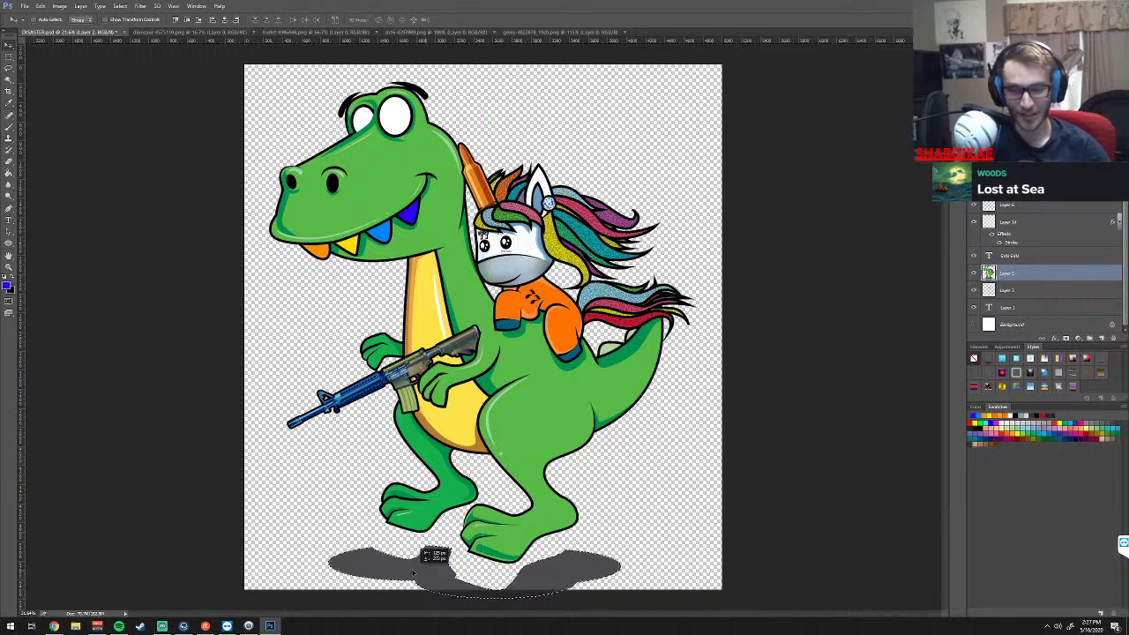
mouse_move(428, 575)
mouse_down()
mouse_move(825, 509)
mouse_move(829, 483)
mouse_up()
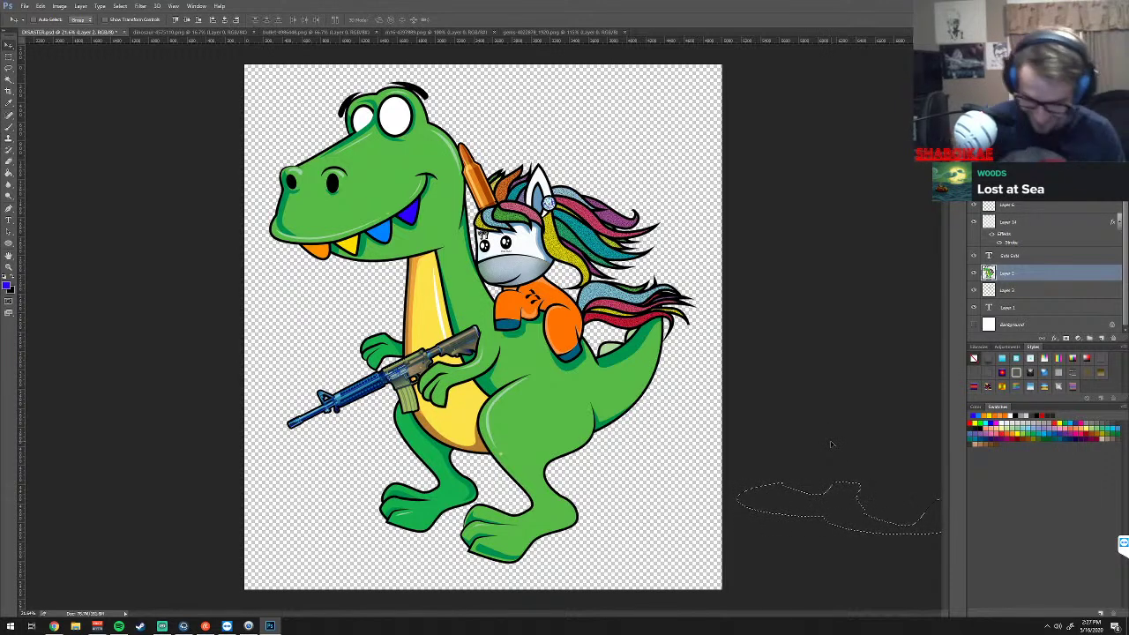
key(ctrl+z)
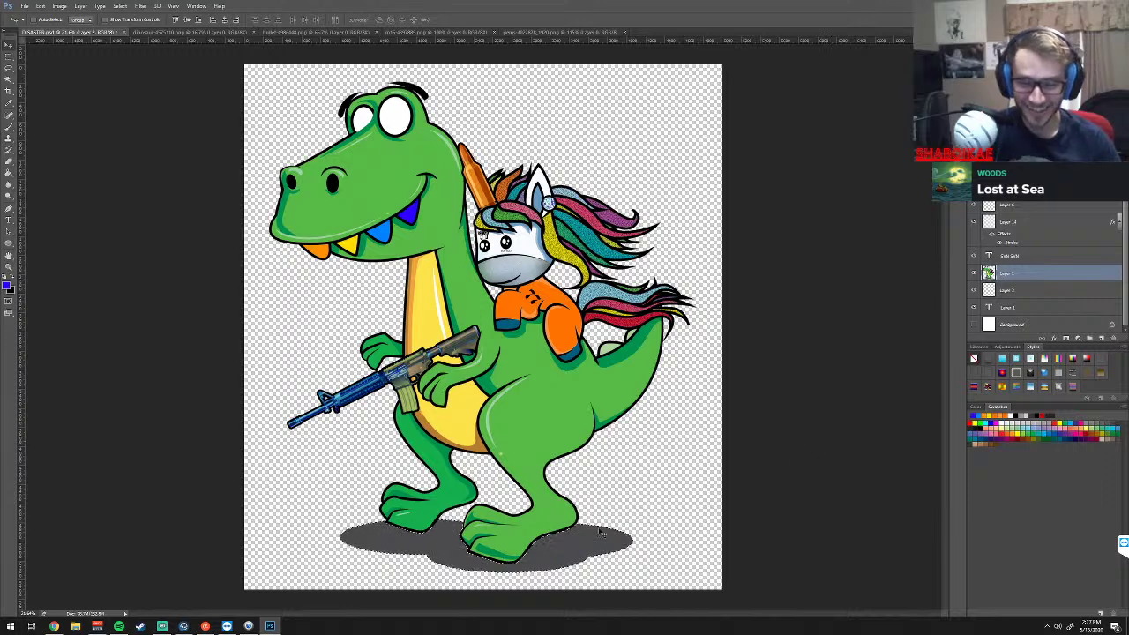
Delete the grey shadow and clear the selection
key(Delete)
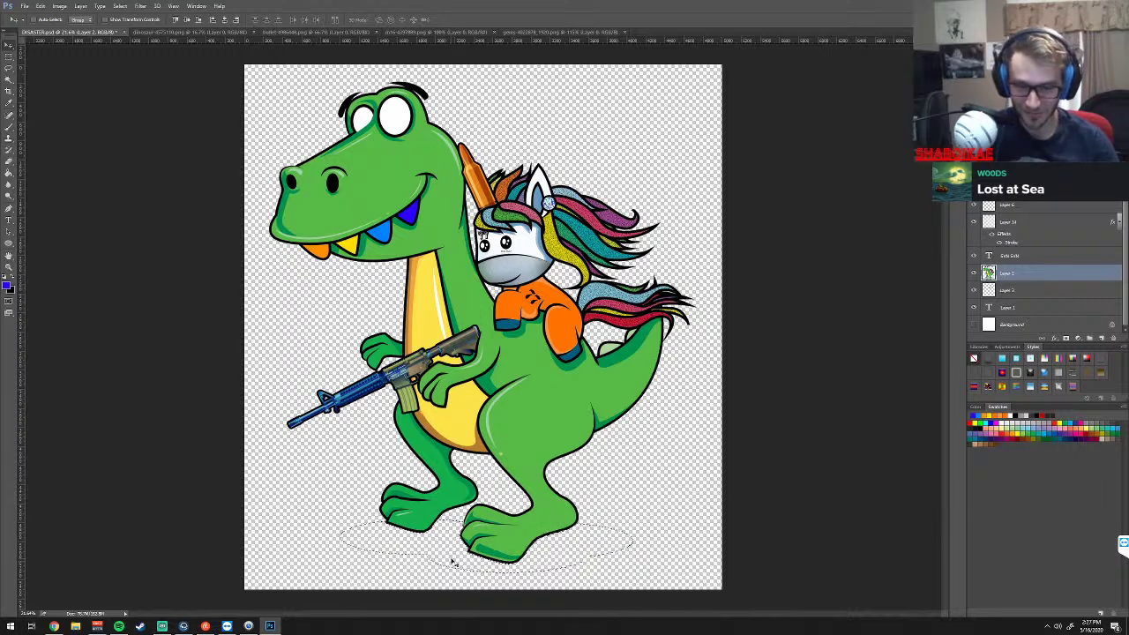
key(ctrl+d)
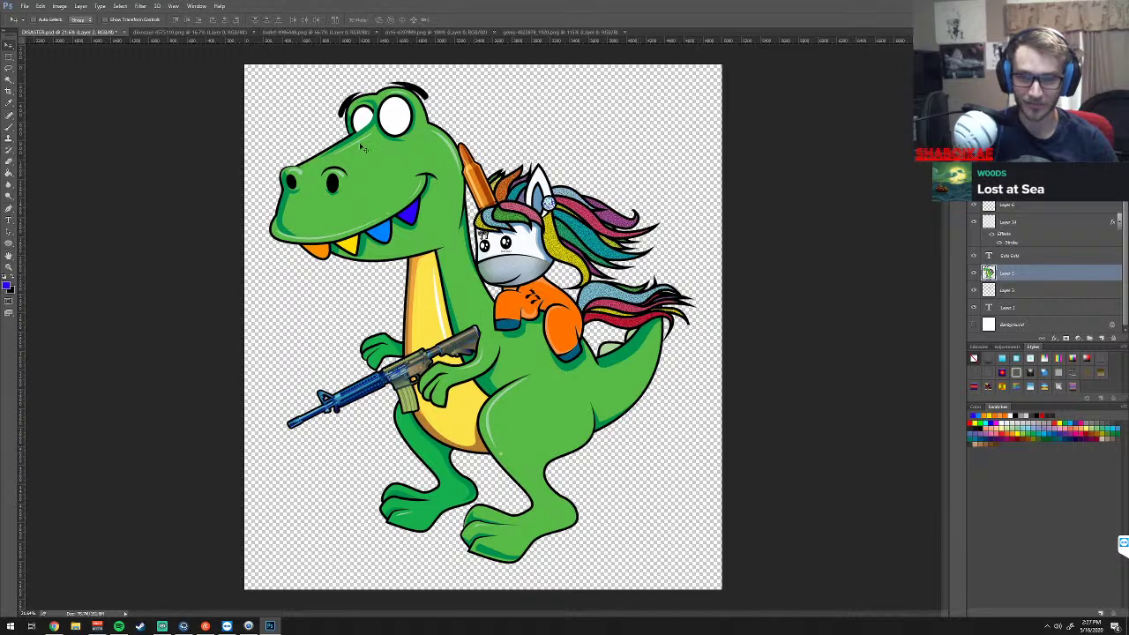
click(9, 83)
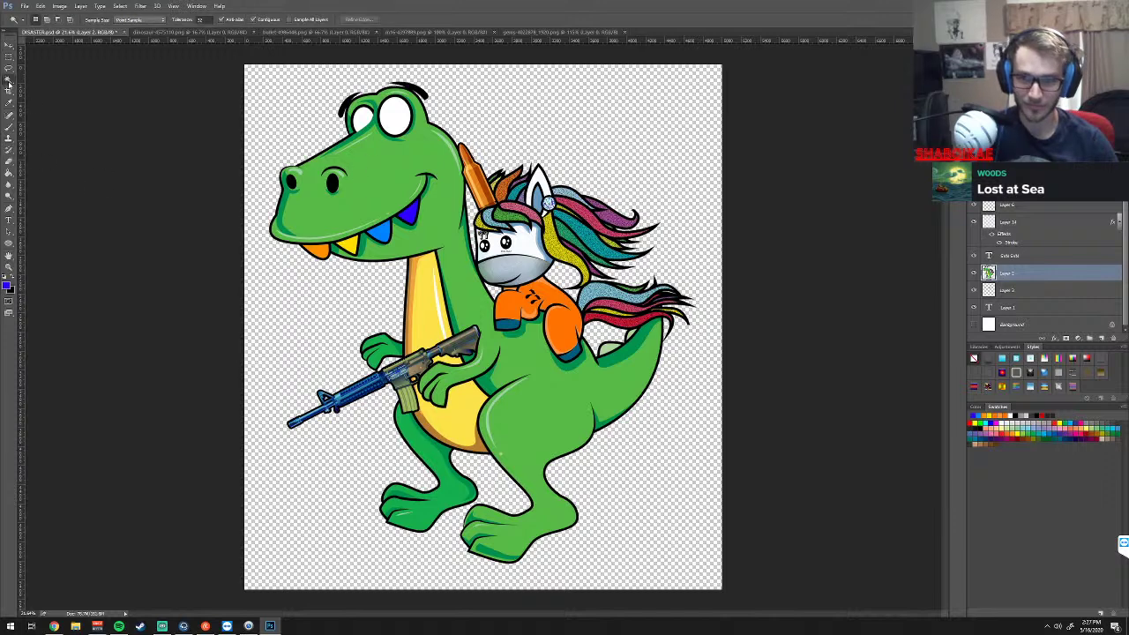
click(299, 355)
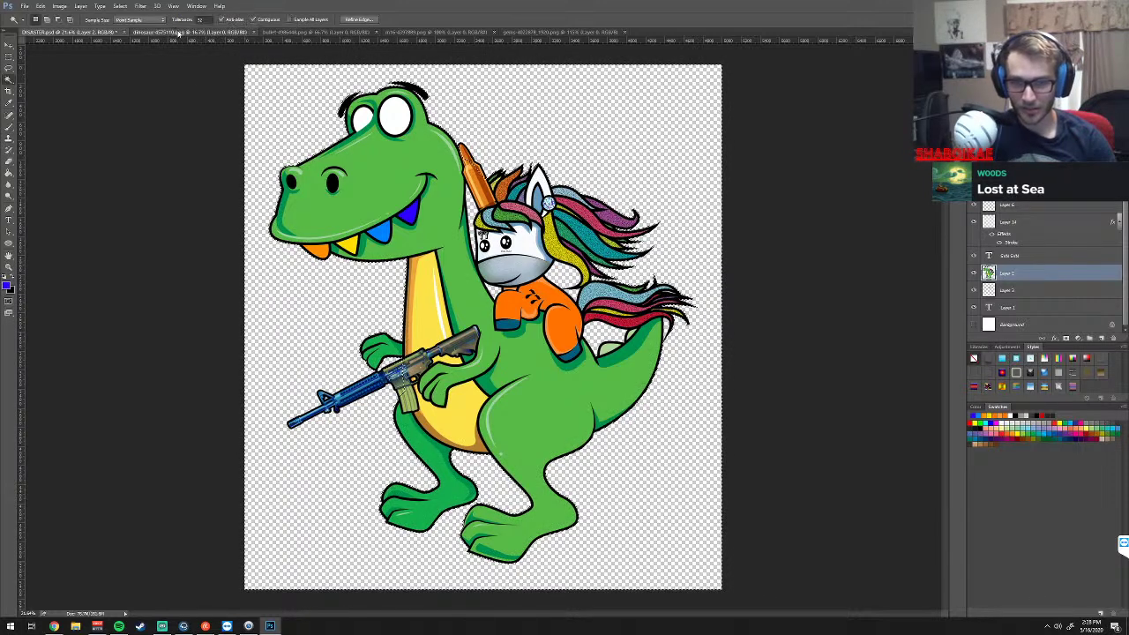
click(179, 32)
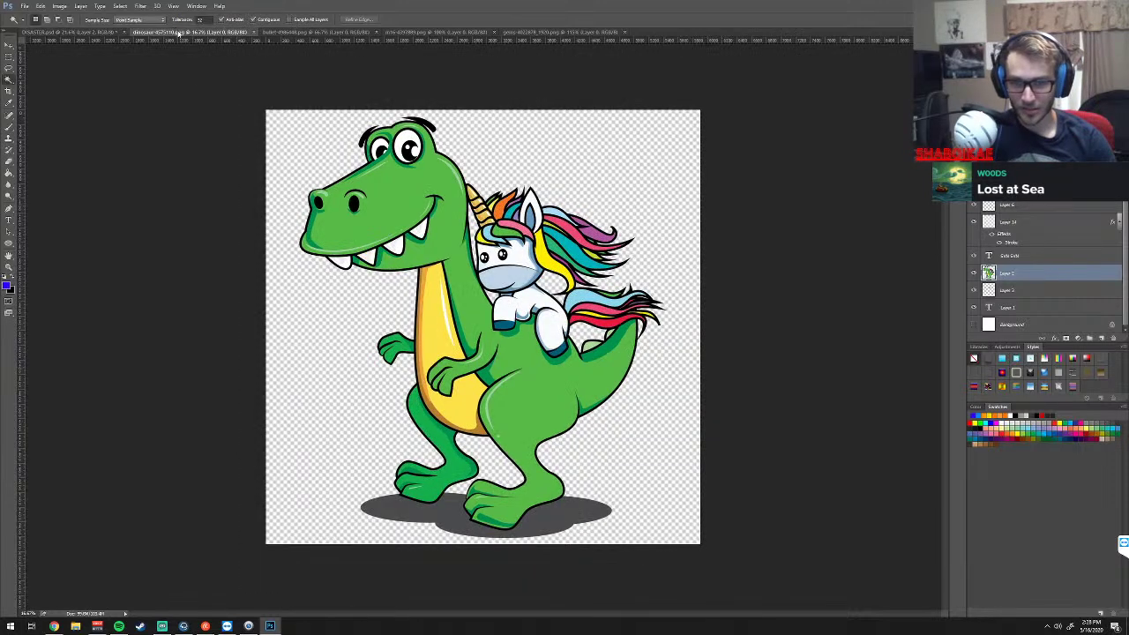
click(86, 33)
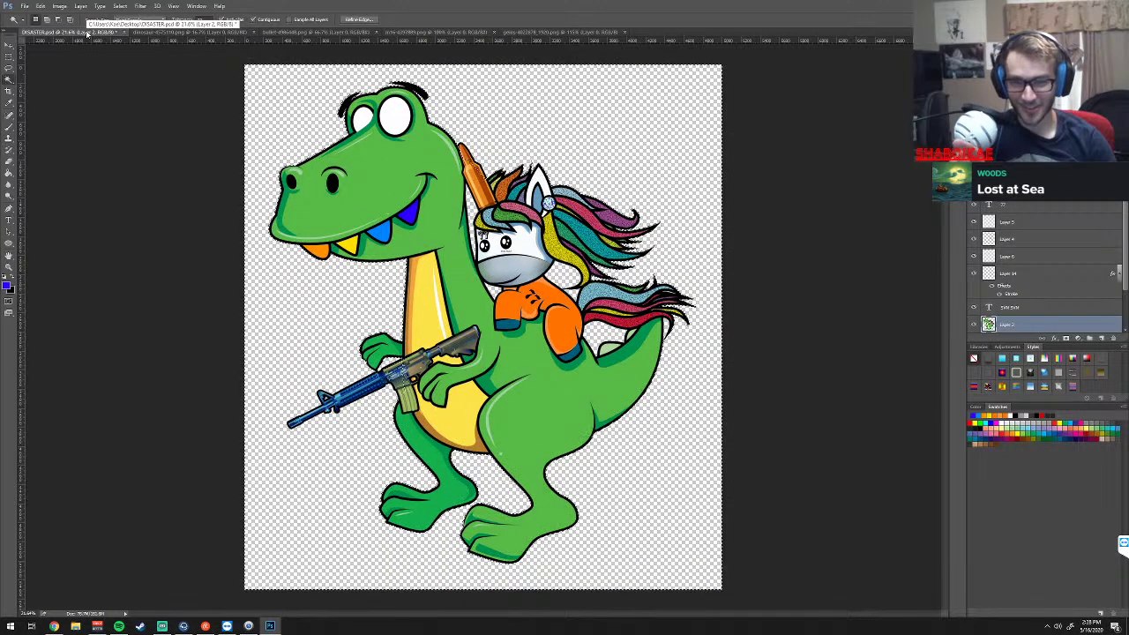
key(ctrl+d)
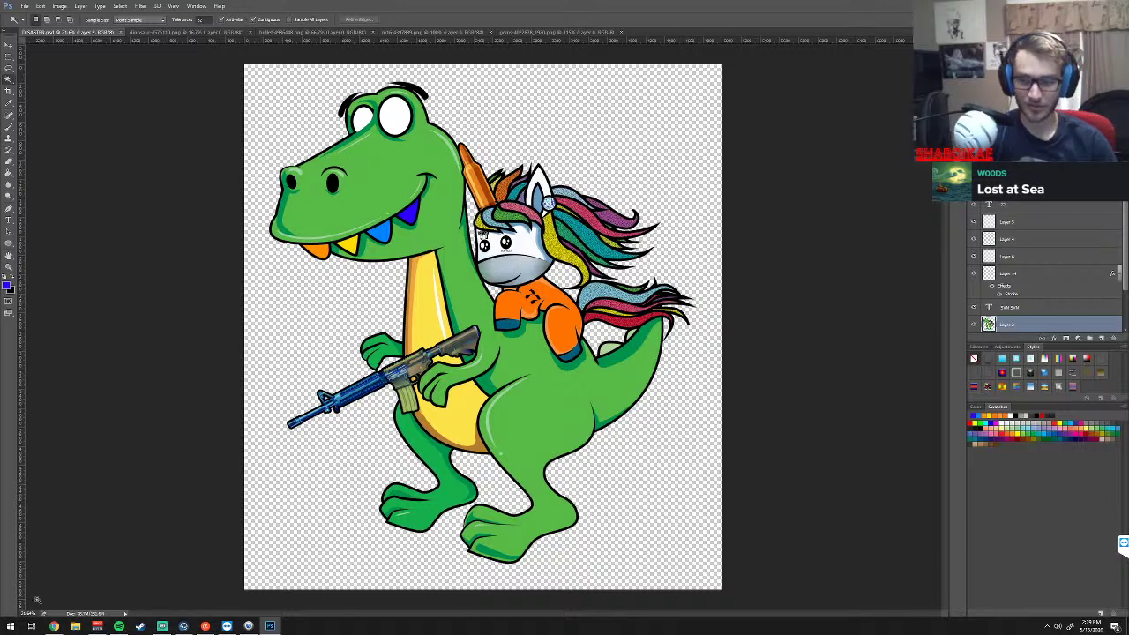
click(54, 627)
key(alt+Tab)
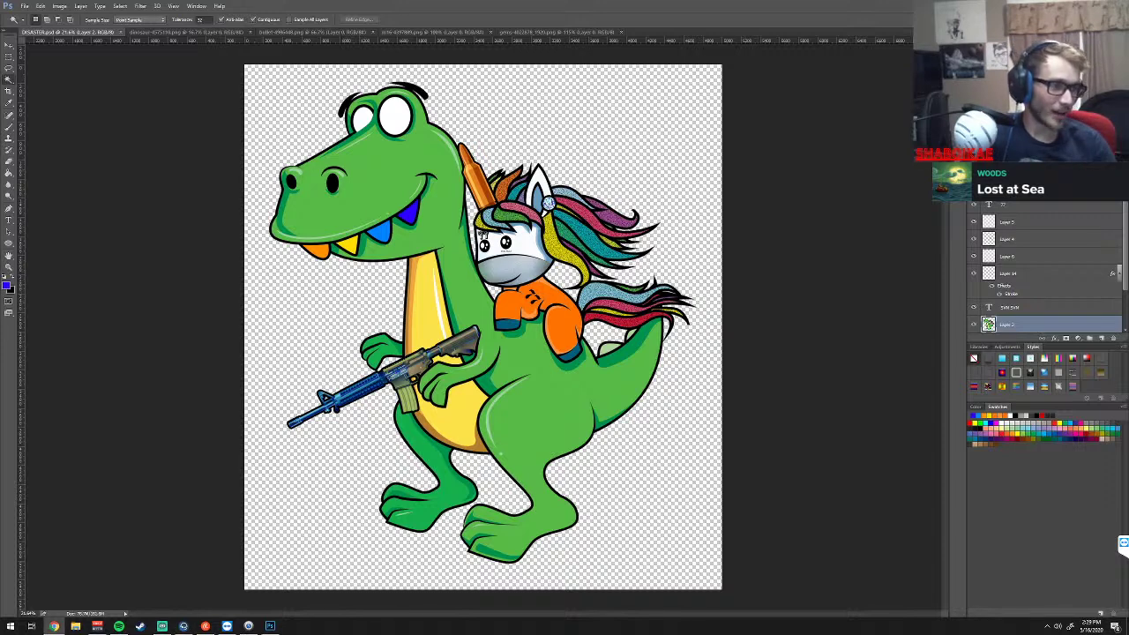
Bring the Pixabay browser forward and resize it beside the artwork
key(alt+Tab)
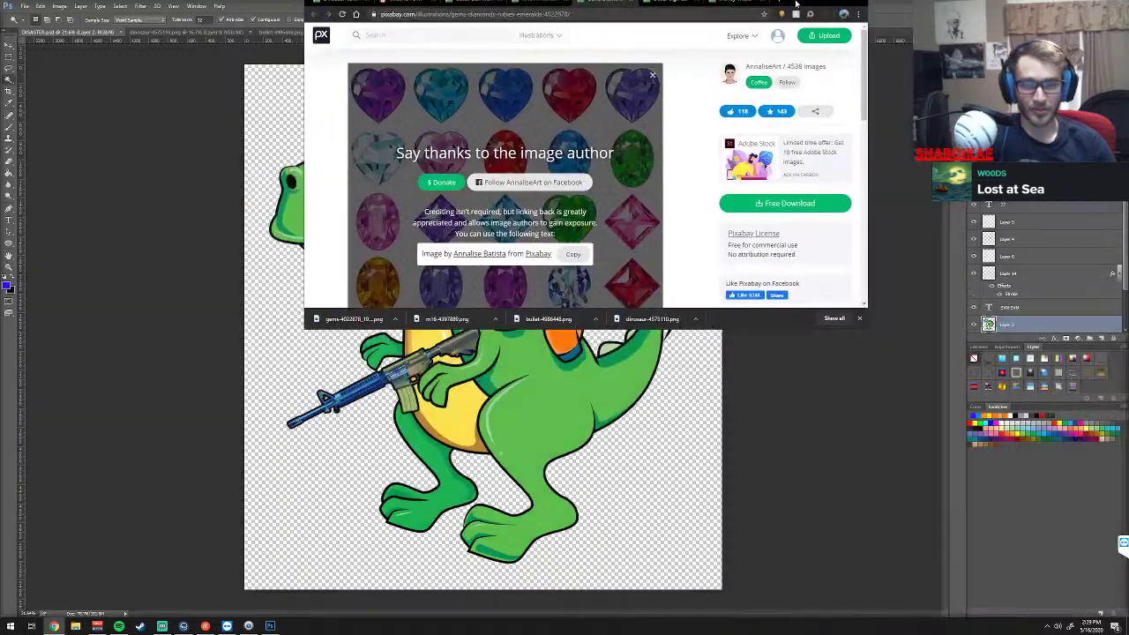
key(super+Up)
drag(477, 7, 839, 69)
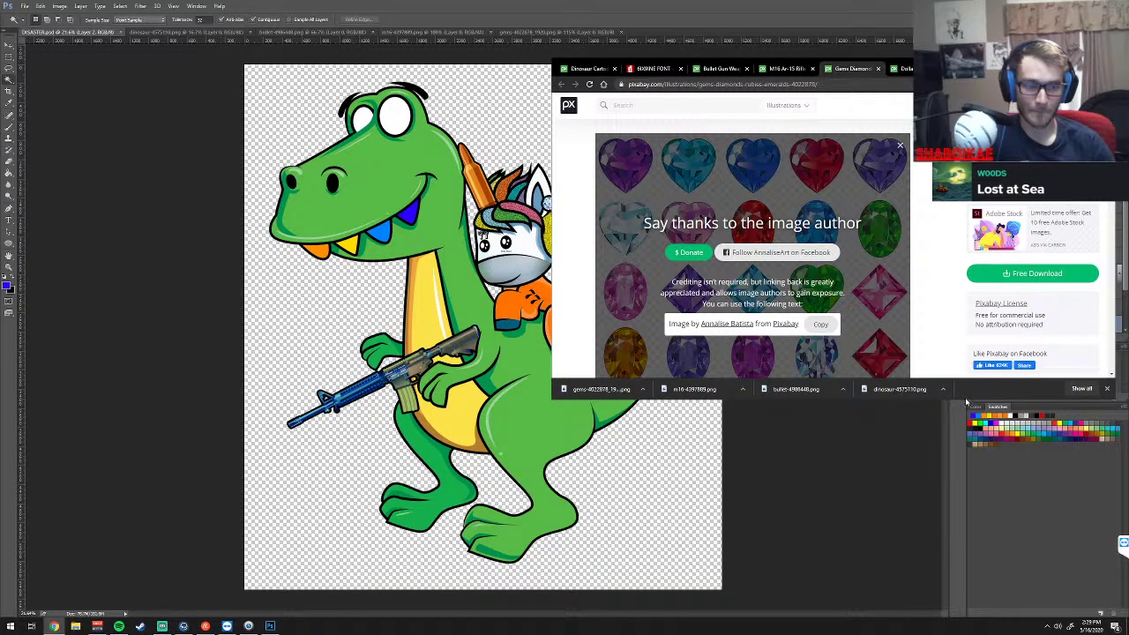
click(1106, 388)
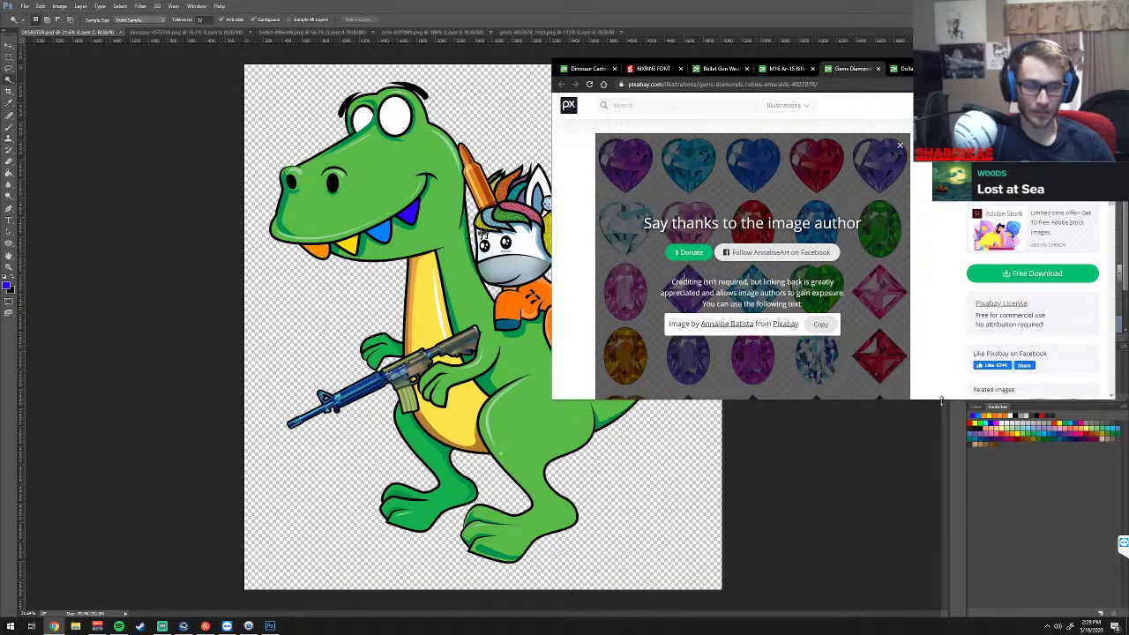
drag(941, 401, 941, 511)
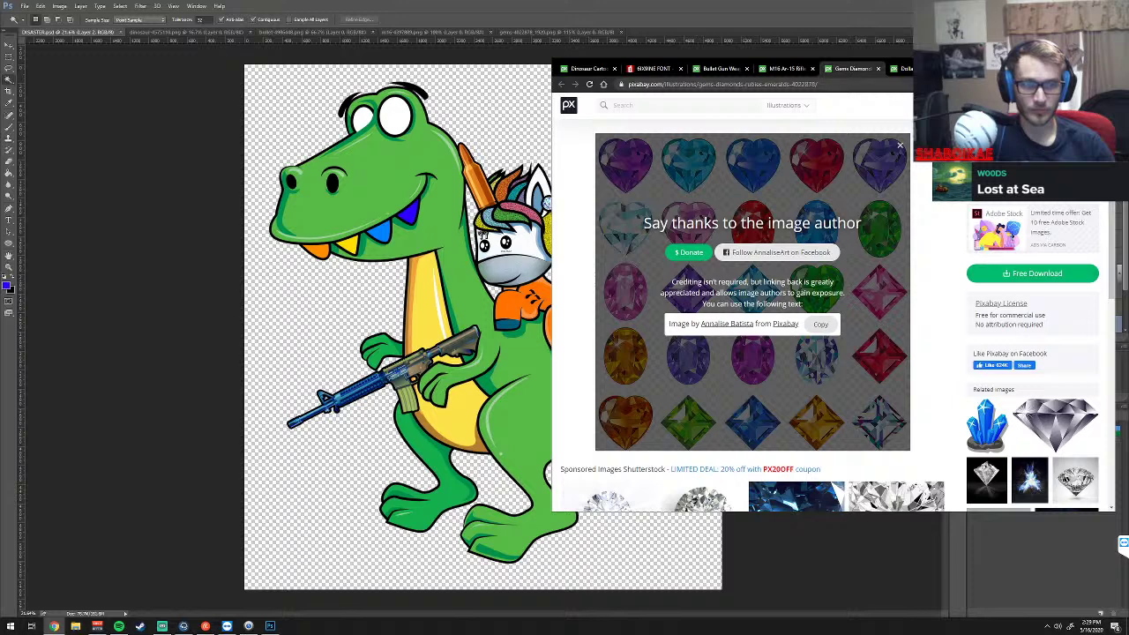
Download the gold dollar-sign image at a chosen size and save it to the Desktop
key(ctrl+Tab)
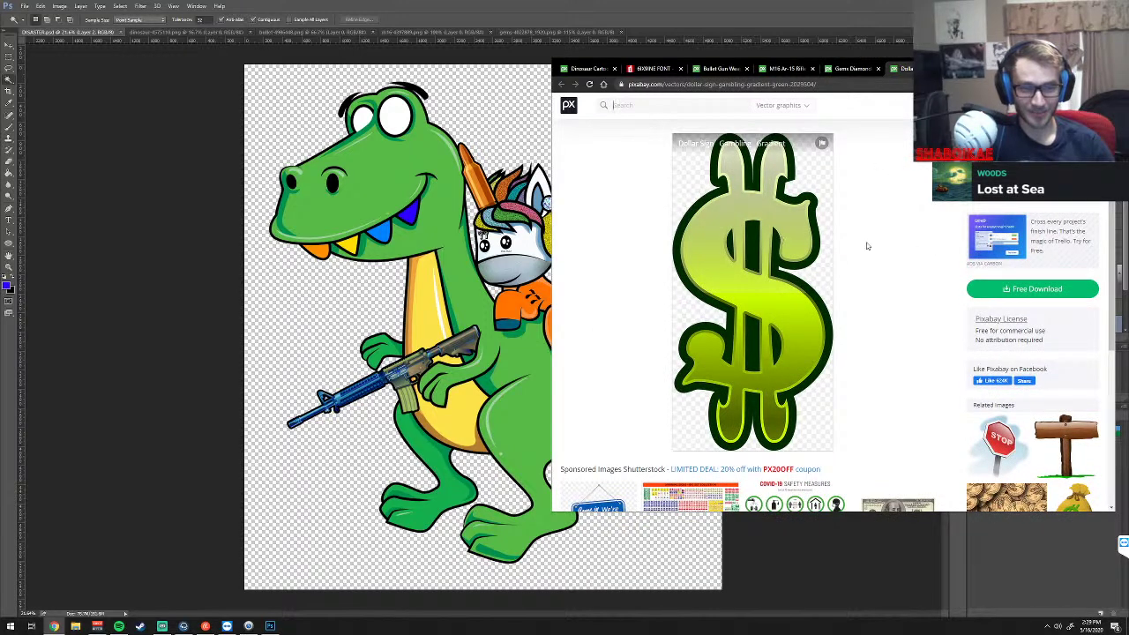
mouse_move(751, 291)
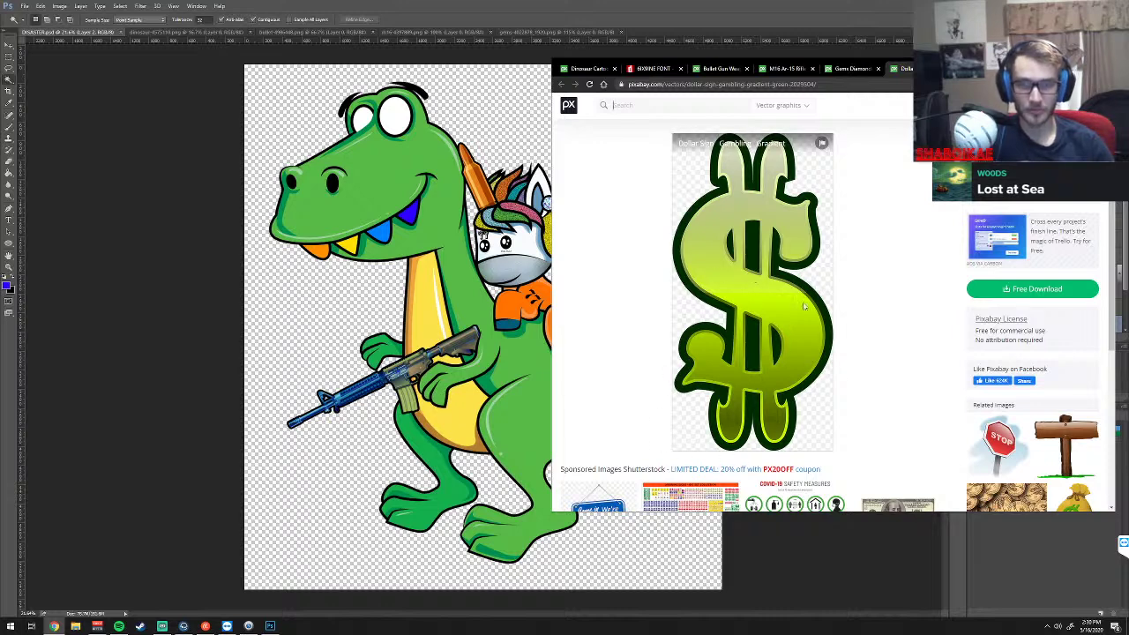
key(alt+Left)
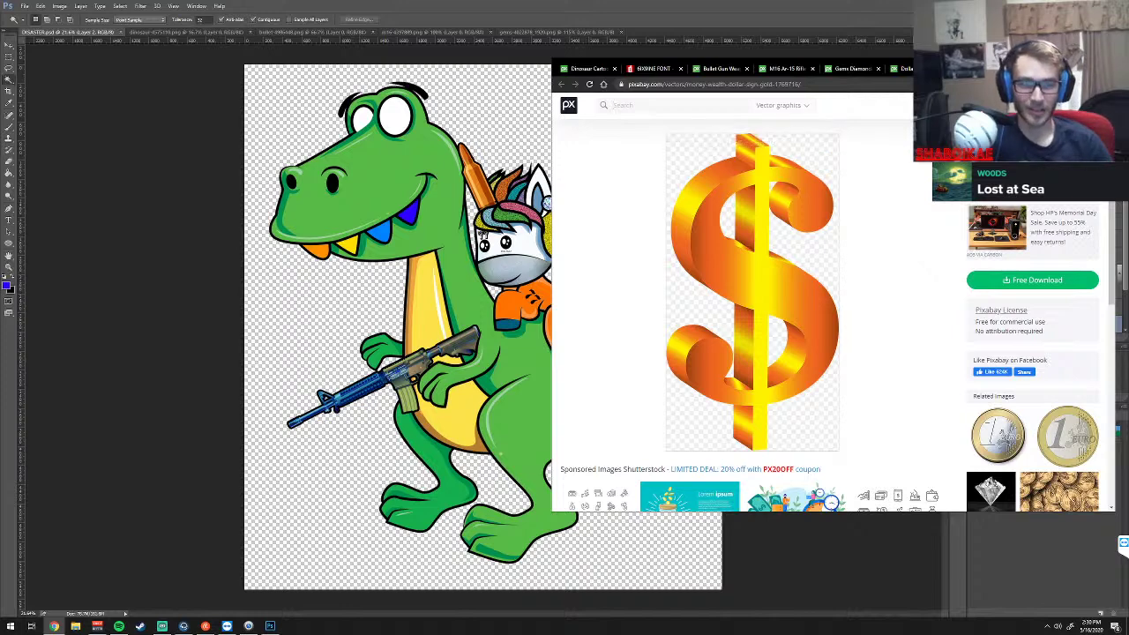
key(alt+Left)
key(alt+Left)
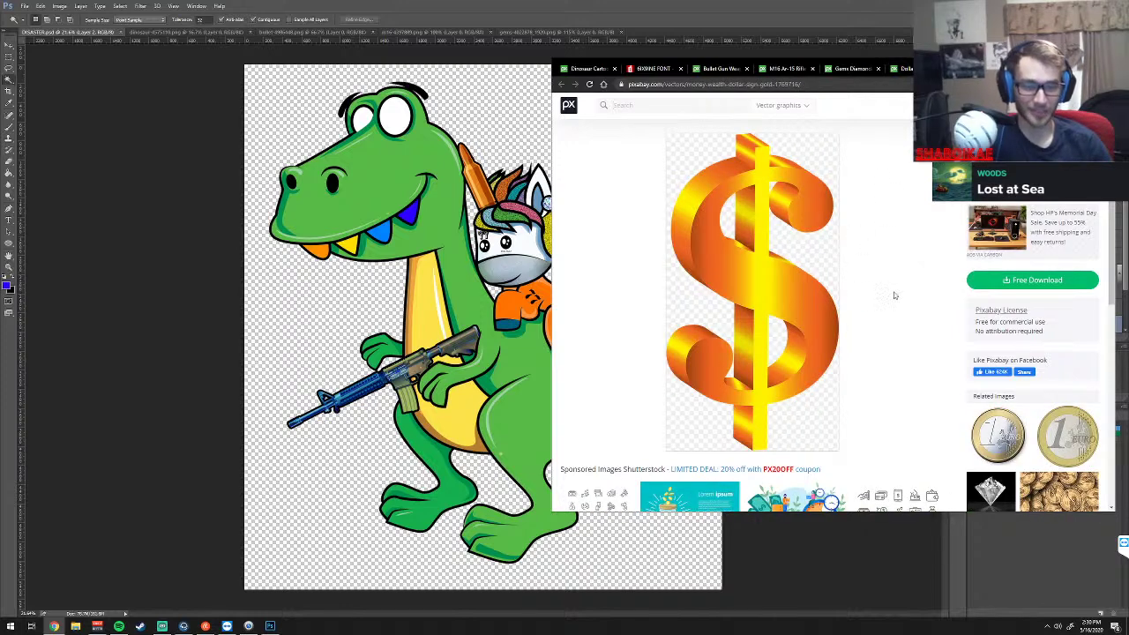
click(1005, 280)
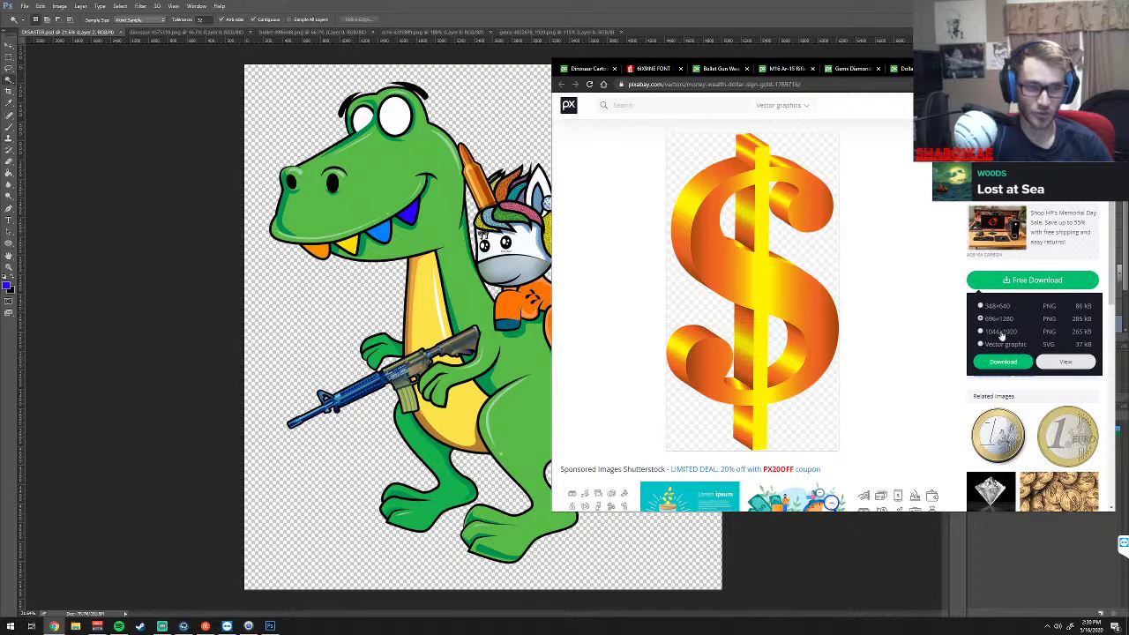
click(1003, 362)
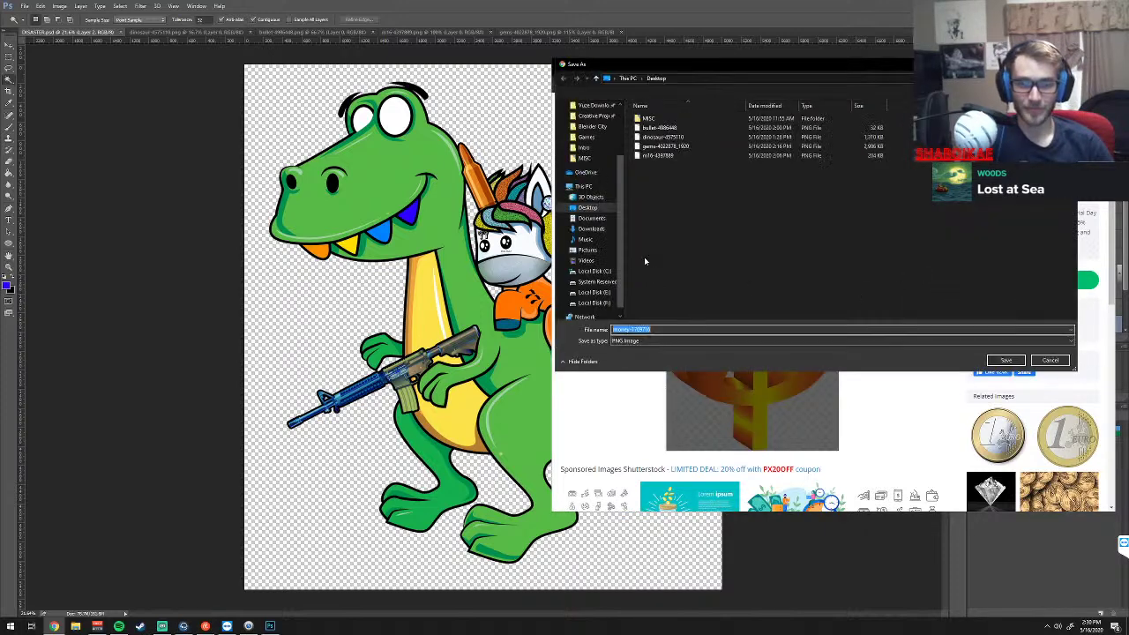
click(1003, 360)
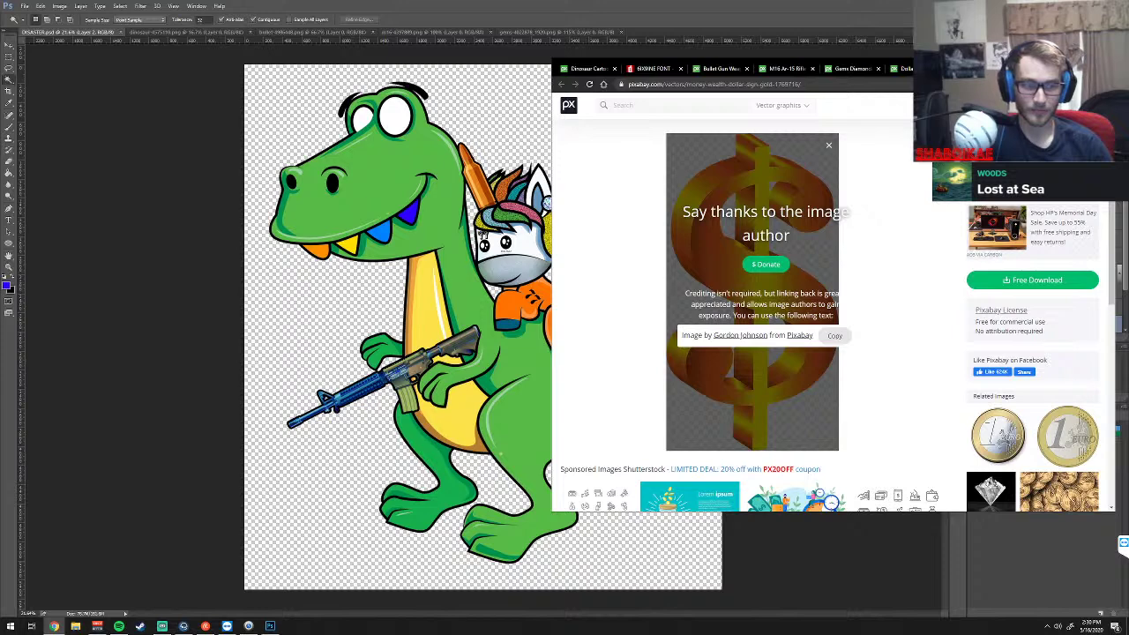
key(alt+Tab)
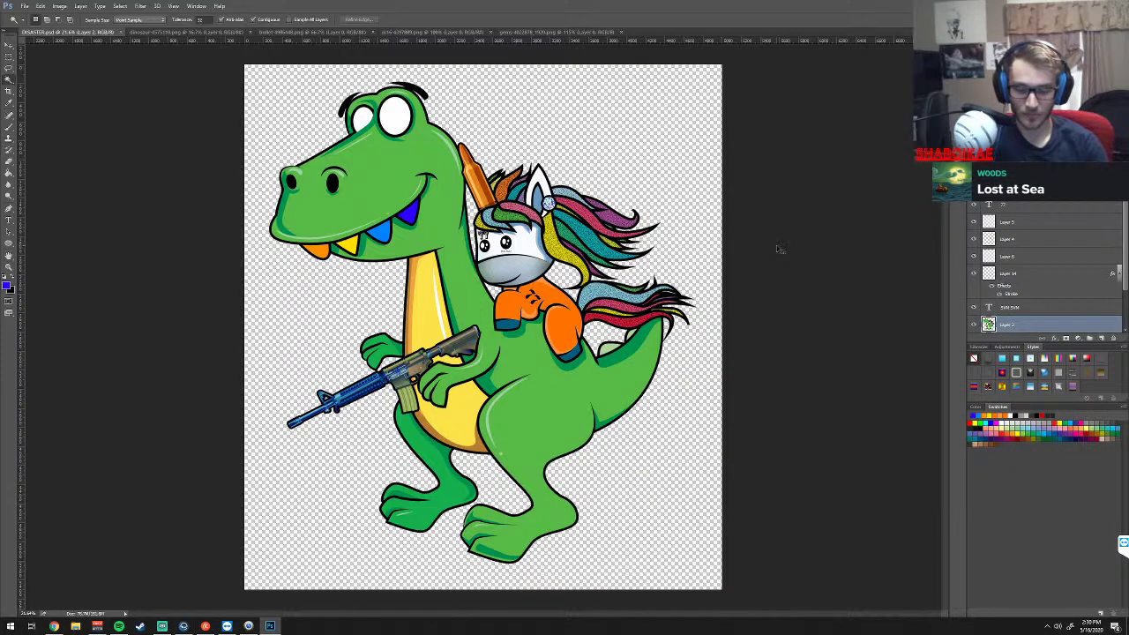
Open the money PNG and drag its layer into the dinosaur document
key(ctrl+o)
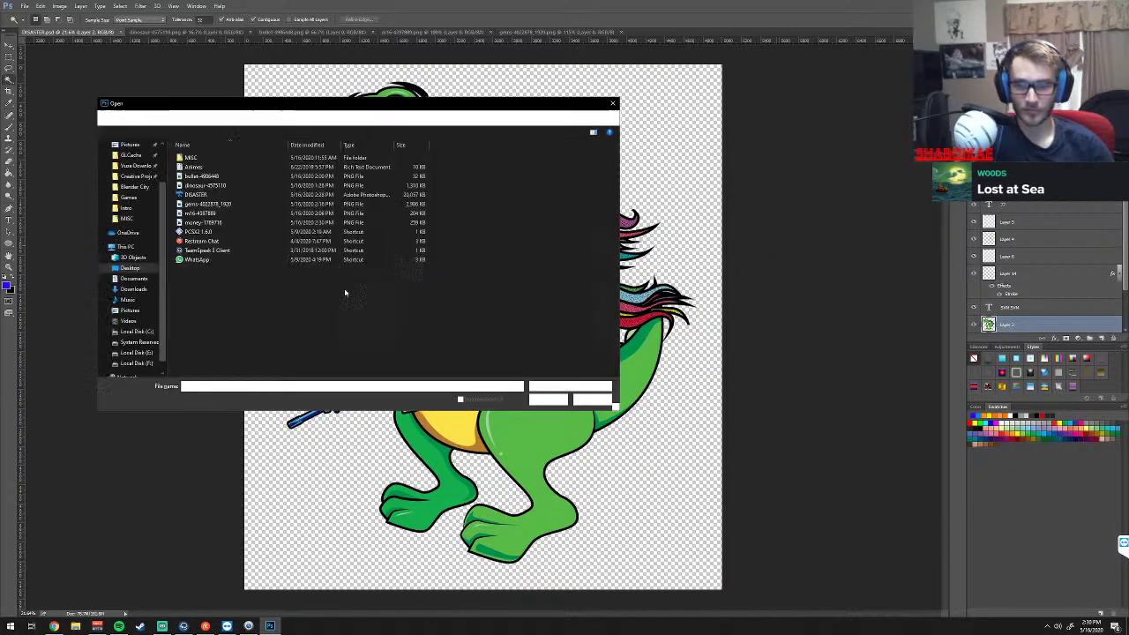
click(227, 212)
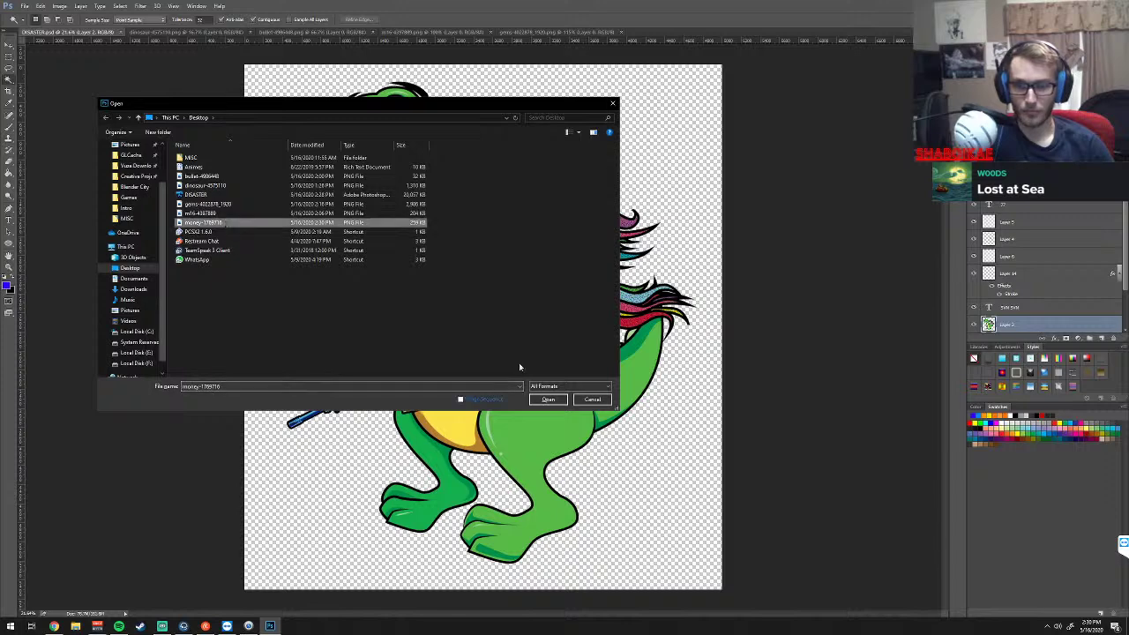
click(548, 399)
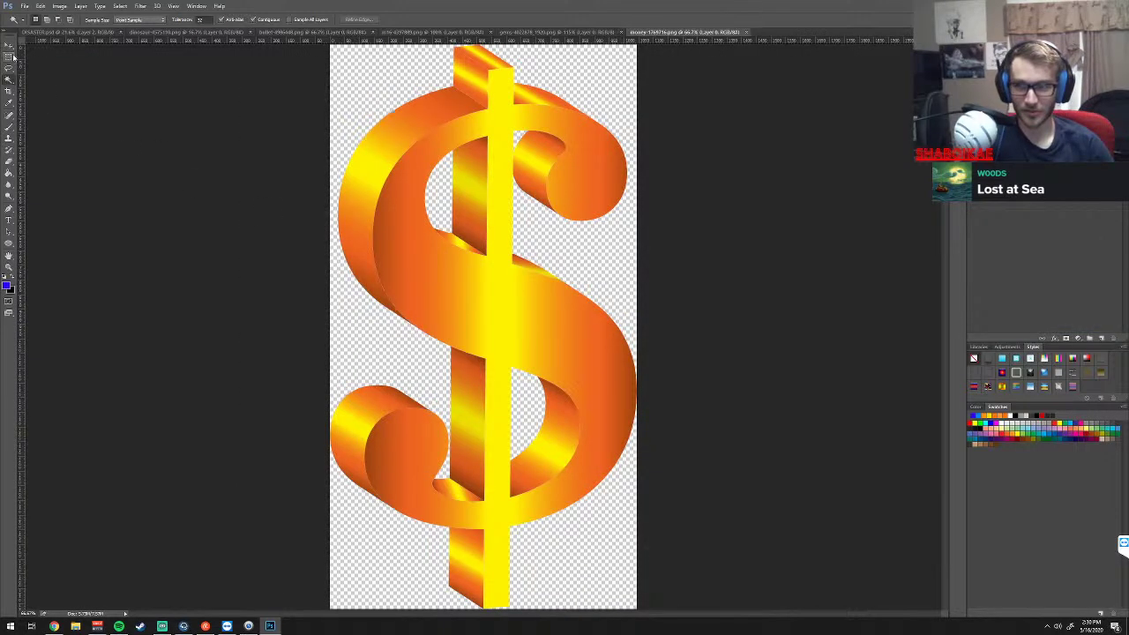
click(10, 45)
drag(542, 360, 107, 72)
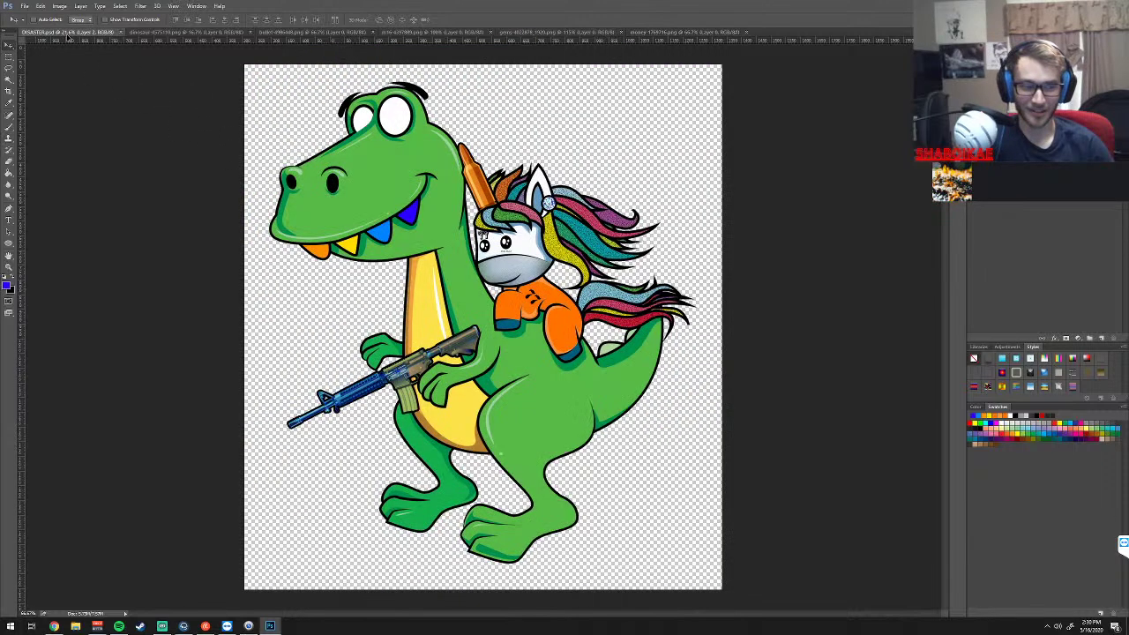
drag(107, 72, 536, 306)
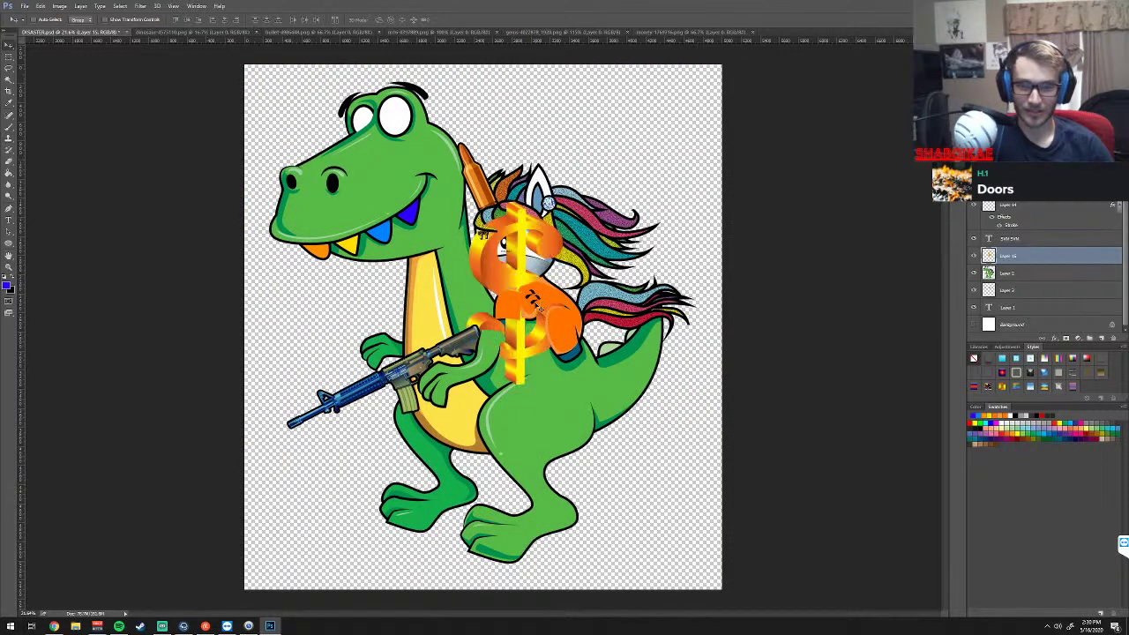
Position the dollar sign at the dinosaur's left side beside the rifle, keeping its proportions
drag(495, 272, 279, 311)
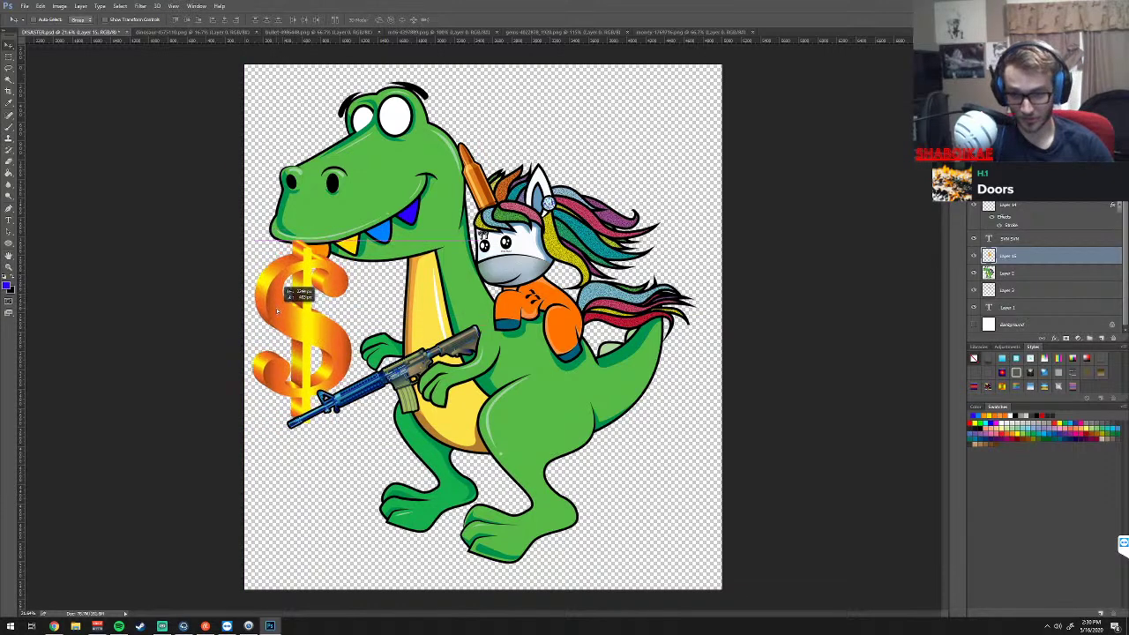
drag(279, 310, 285, 316)
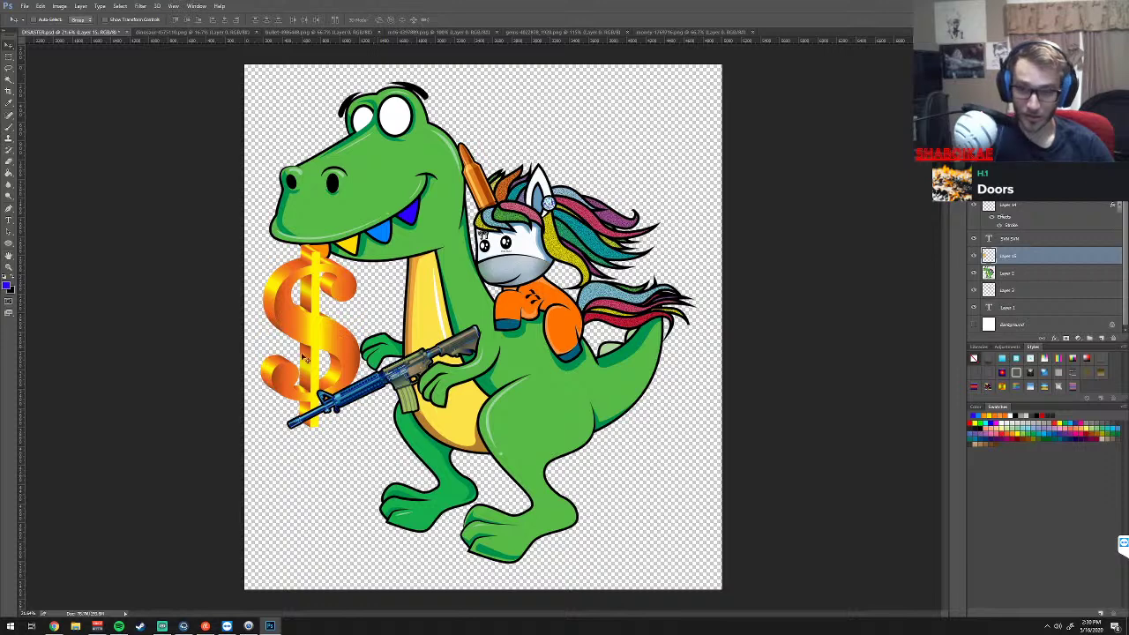
key(ctrl+t)
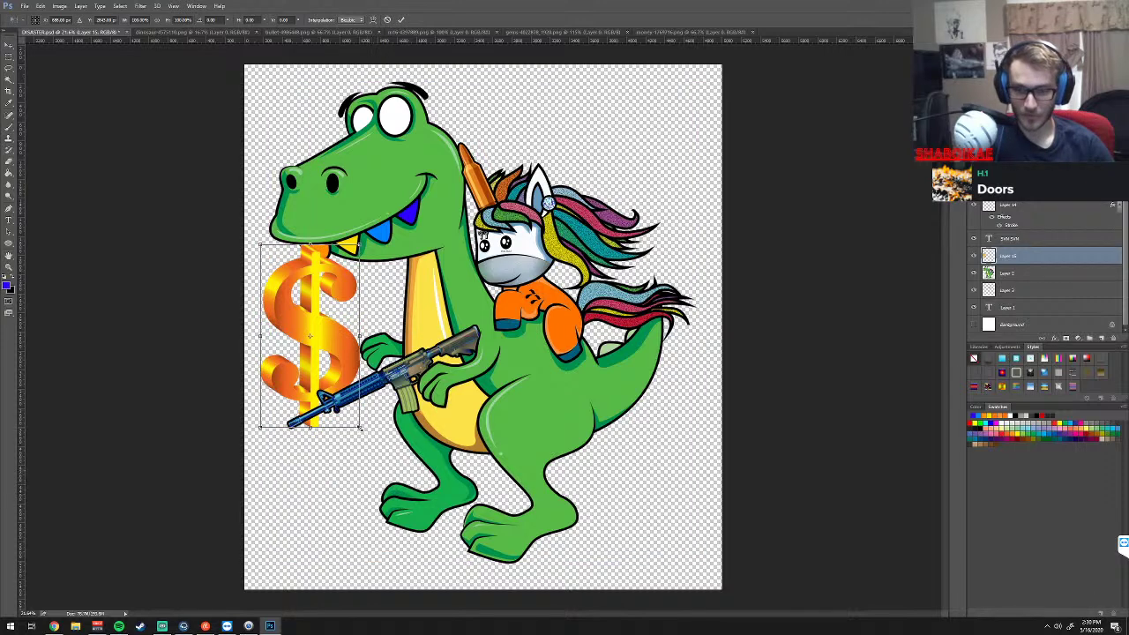
drag(360, 335, 328, 335)
key(ctrl+z)
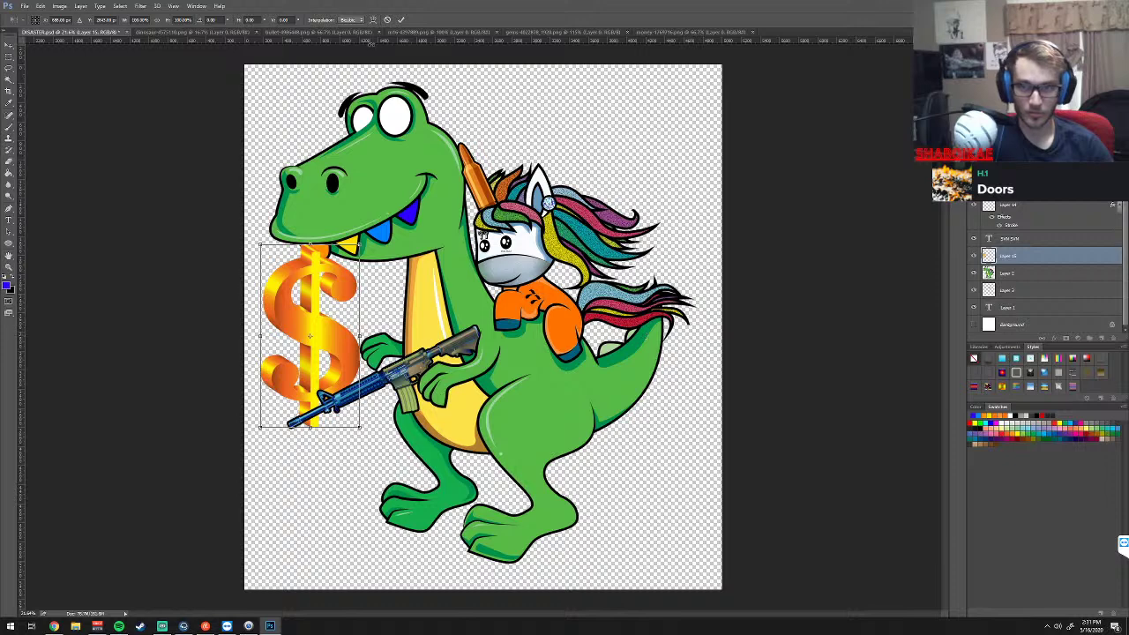
click(402, 19)
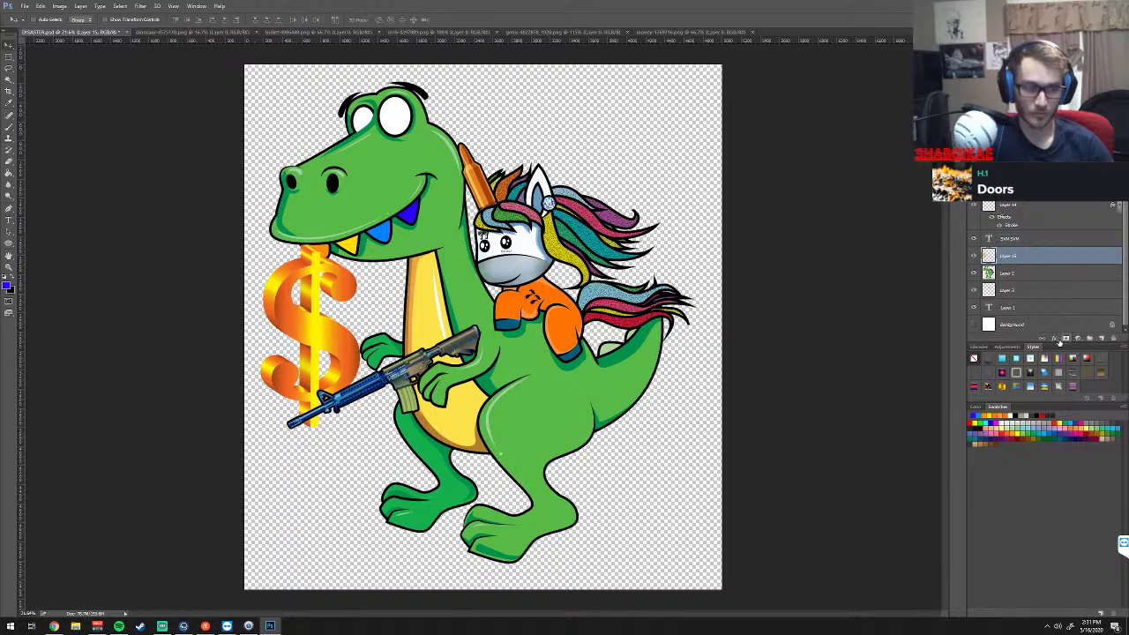
click(1054, 339)
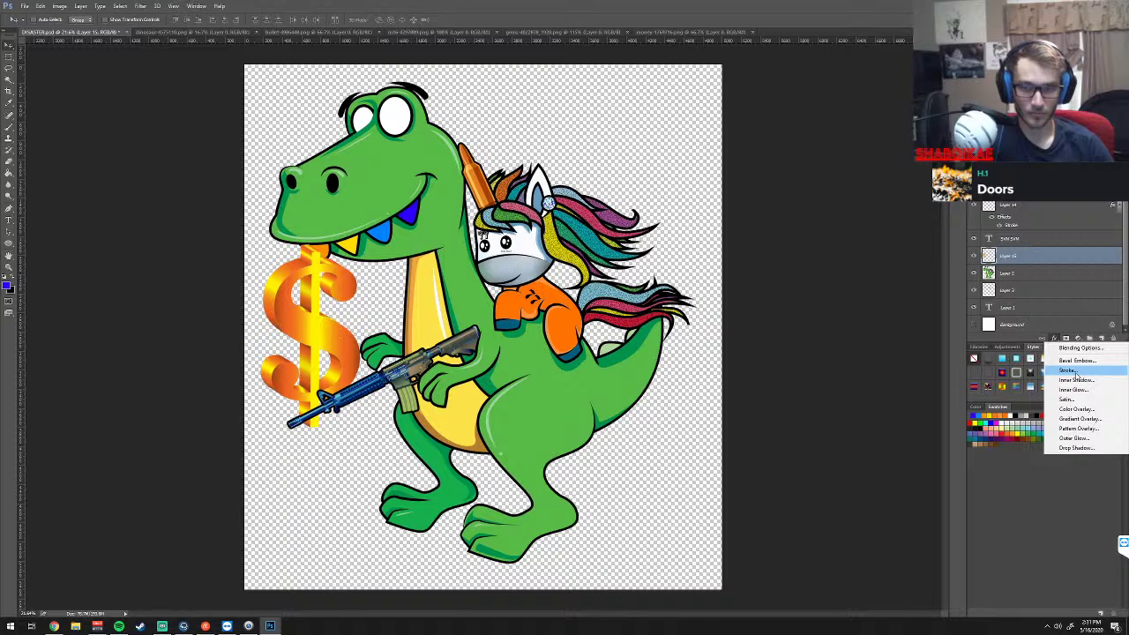
click(827, 326)
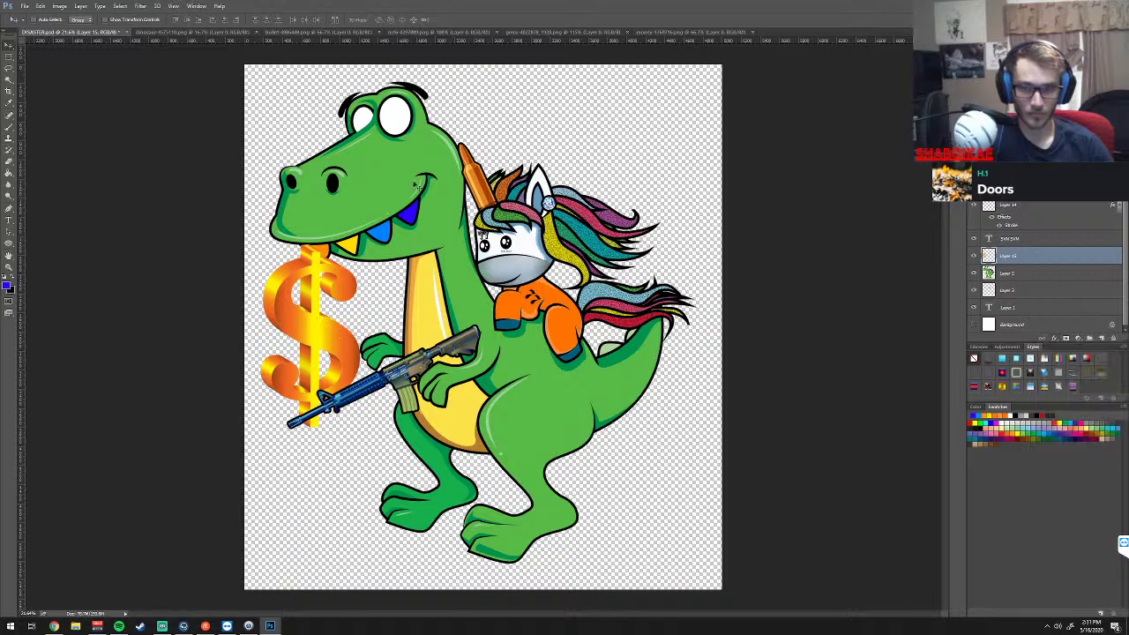
click(100, 6)
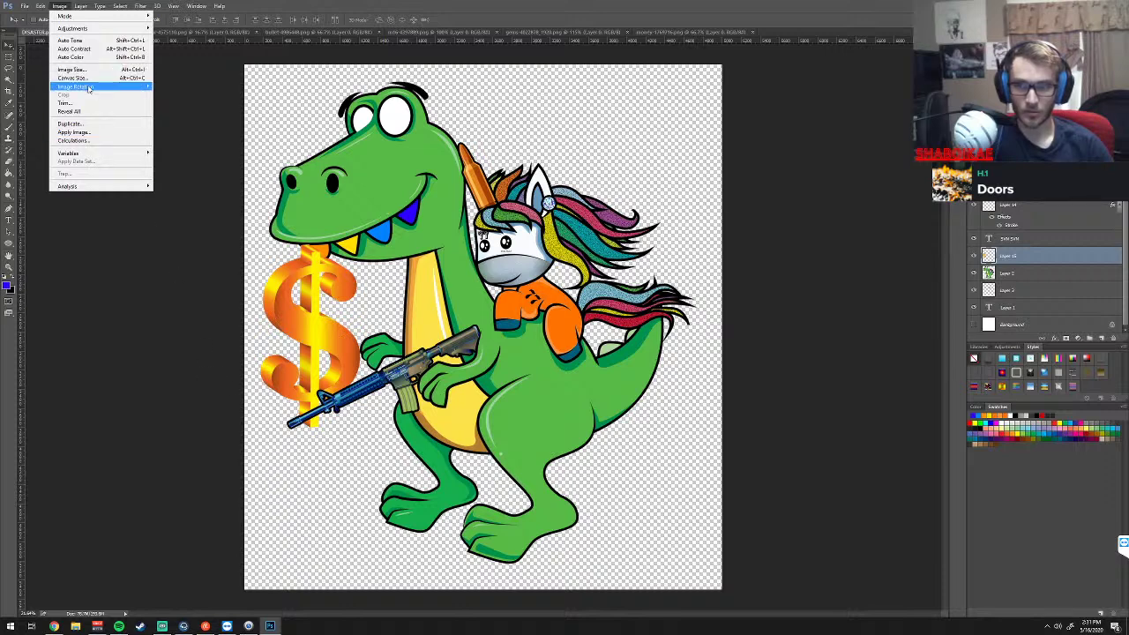
mouse_move(76, 86)
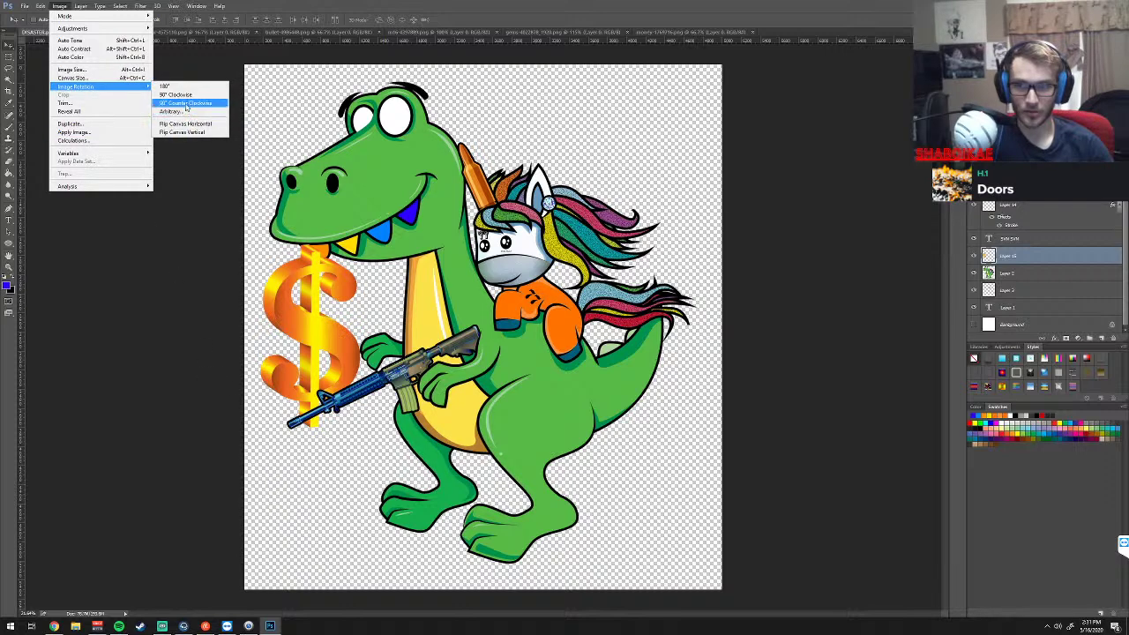
click(181, 85)
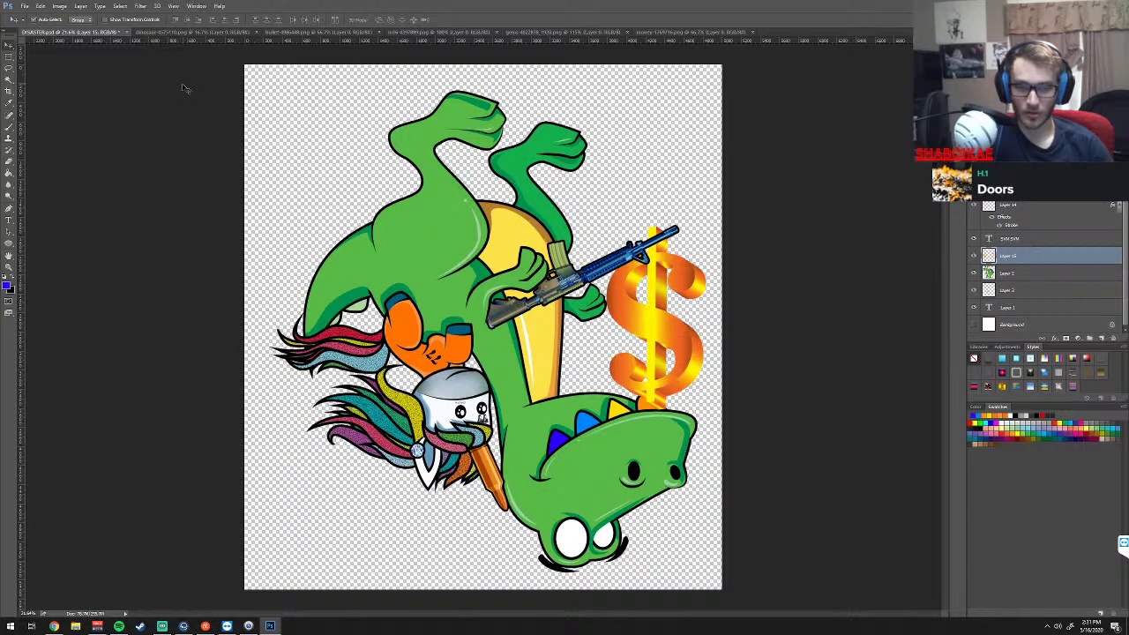
key(ctrl+z)
Test rotating the dollar sign, keep it upright, and move it up-left
key(ctrl+t)
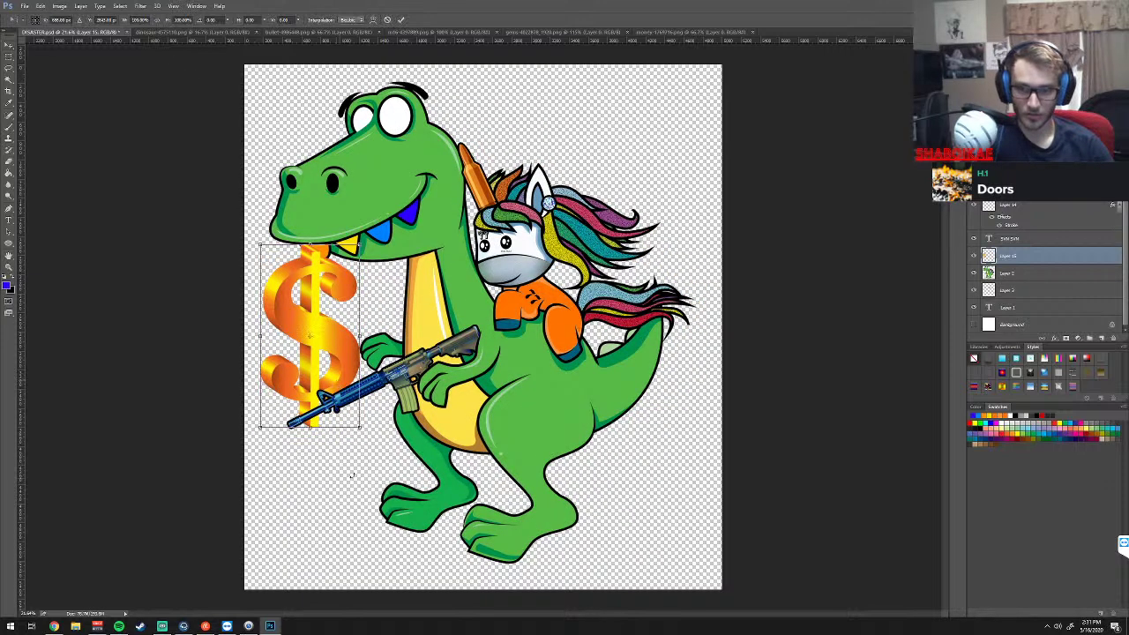
drag(376, 448, 397, 326)
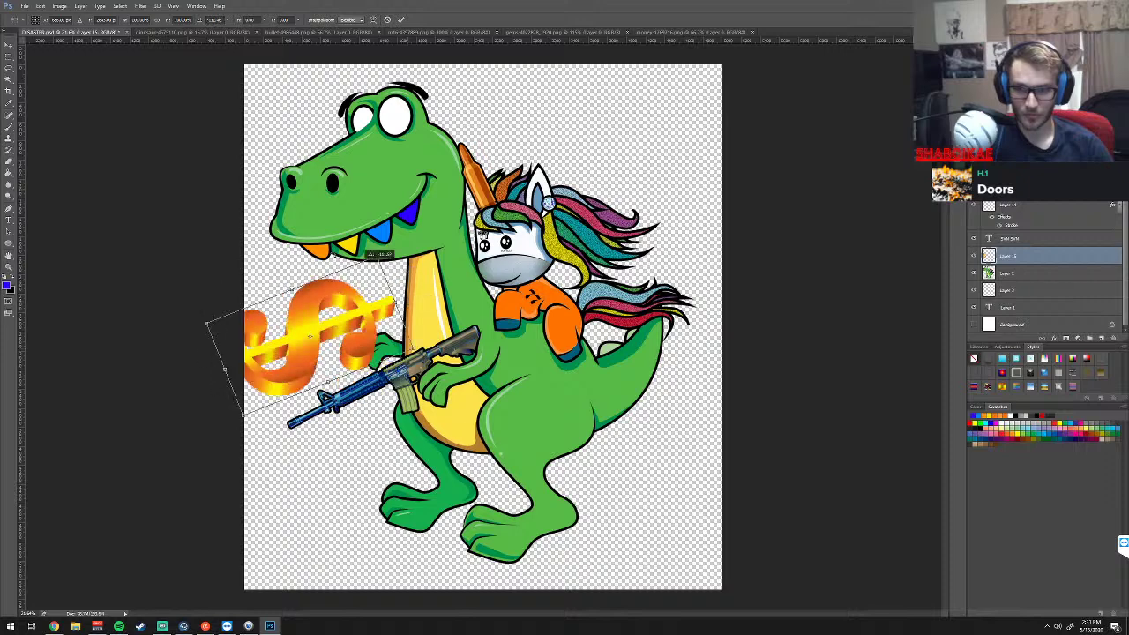
drag(282, 250, 282, 251)
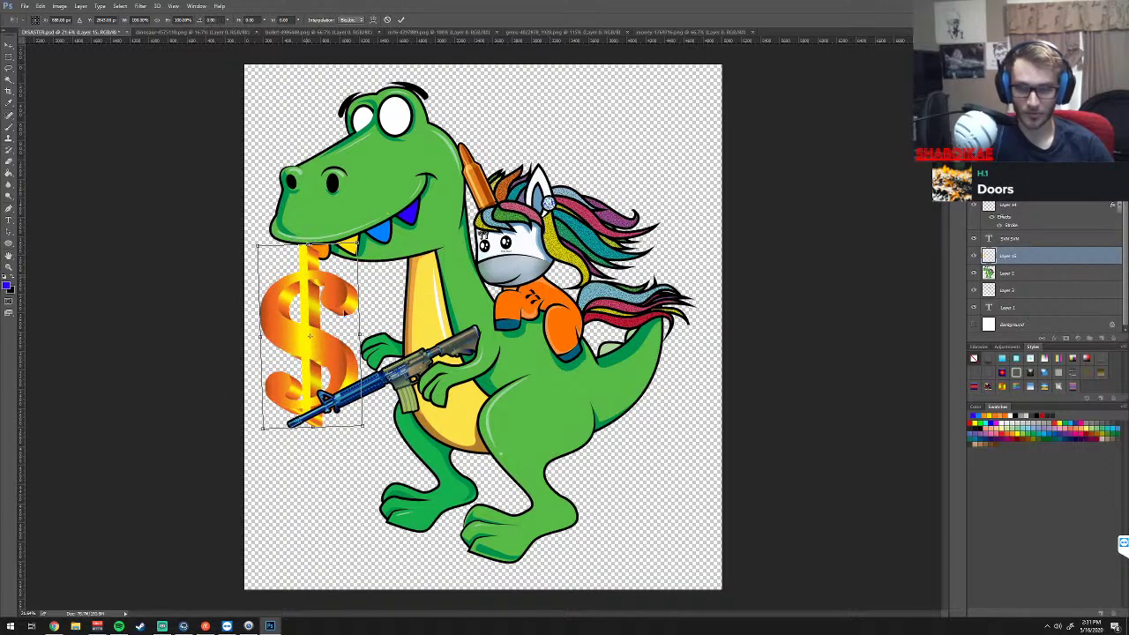
key(ctrl+z)
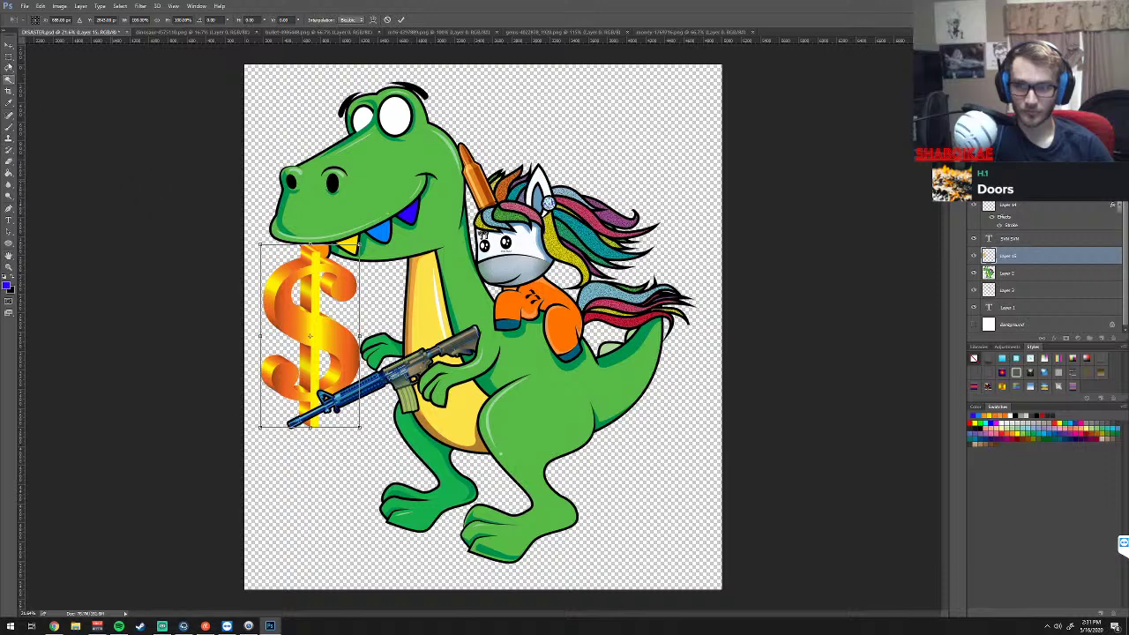
click(9, 45)
click(580, 232)
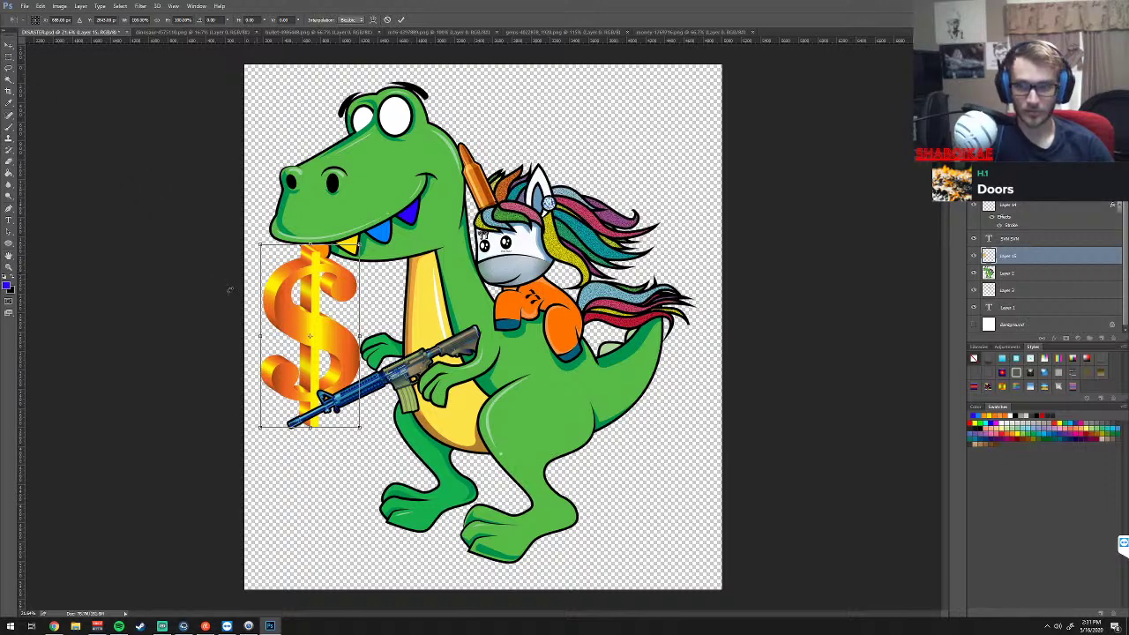
click(386, 20)
mouse_move(307, 342)
mouse_down()
mouse_move(285, 328)
mouse_move(292, 338)
mouse_move(308, 312)
mouse_up()
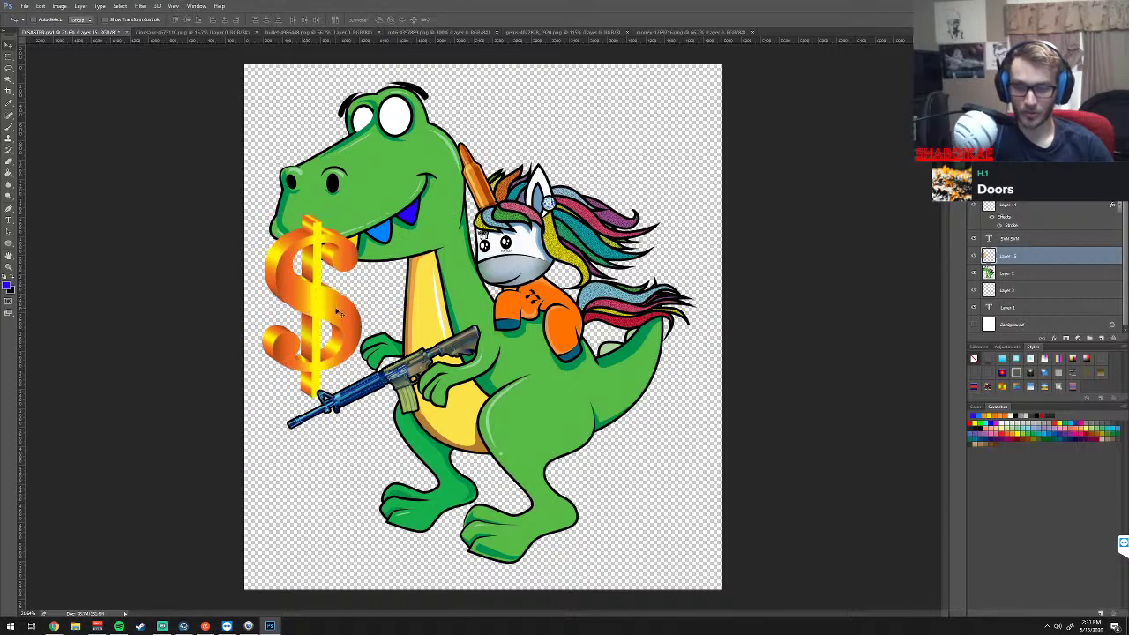
Scale the dollar sign down to a small icon beside the dinosaur's chest
key(ctrl+t)
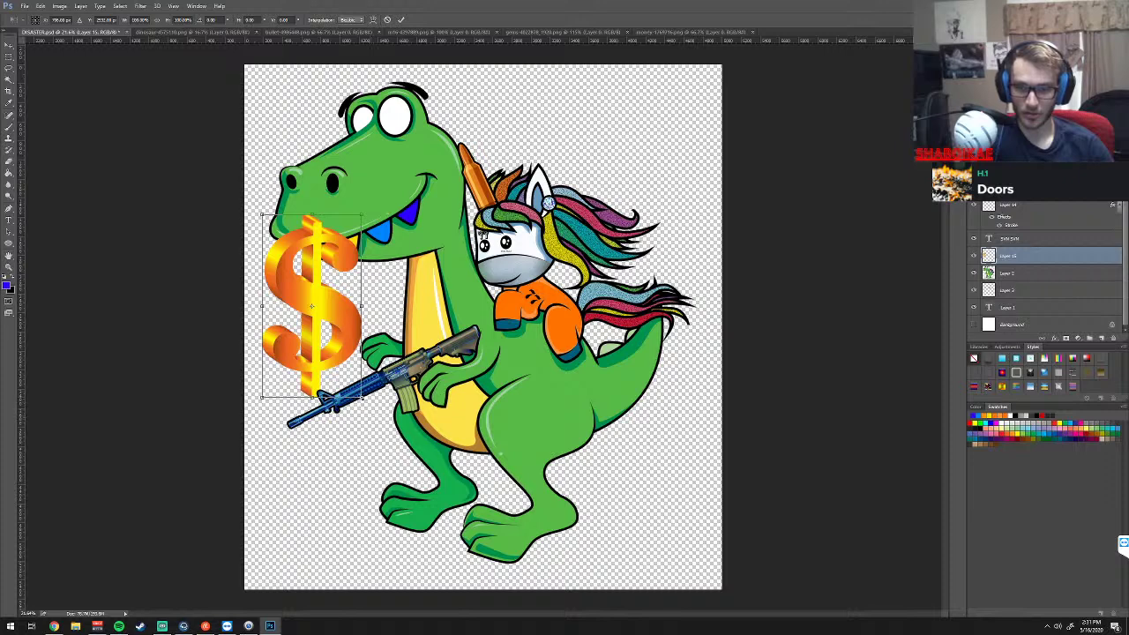
drag(361, 396, 324, 330)
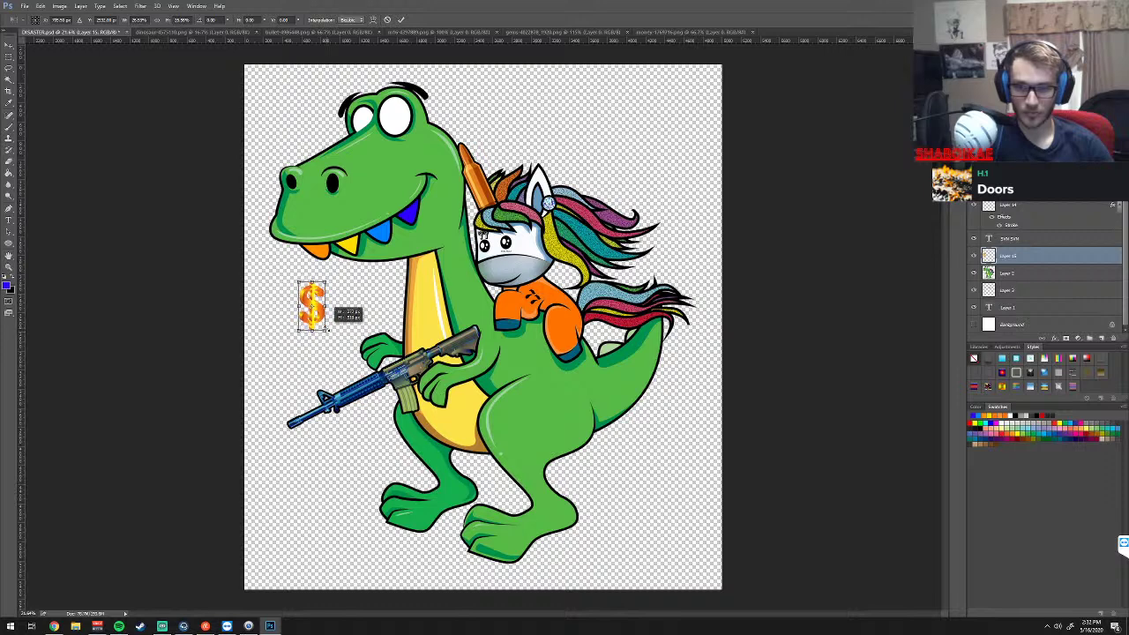
key(Return)
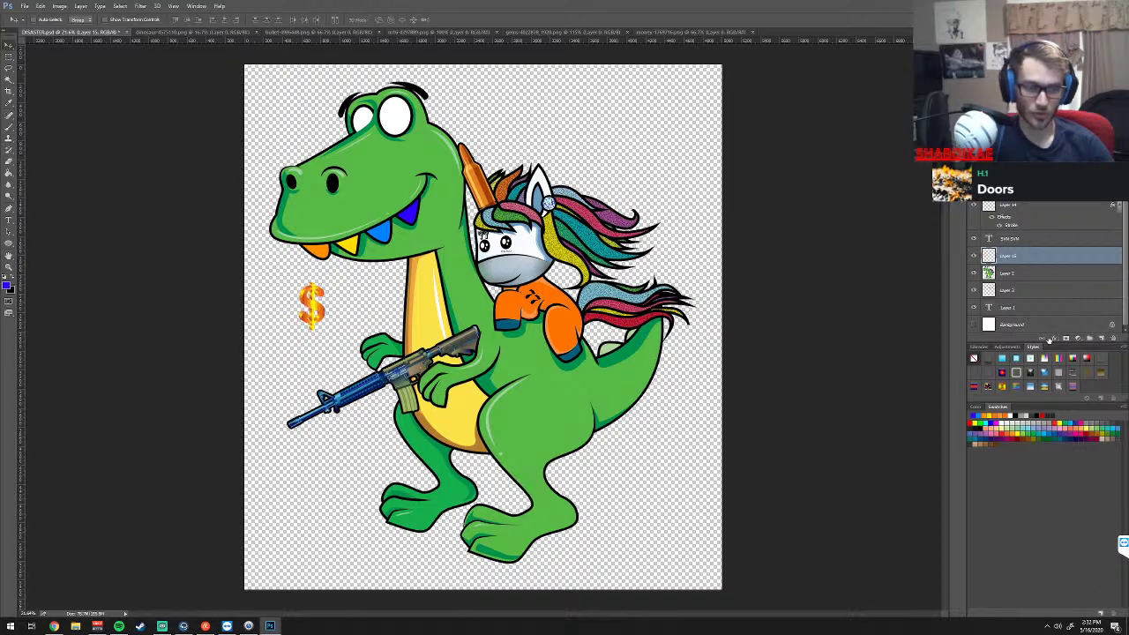
click(1048, 340)
Add a black outside stroke to the dollar sign and fit it centred inside the dinosaur's eye
click(1074, 374)
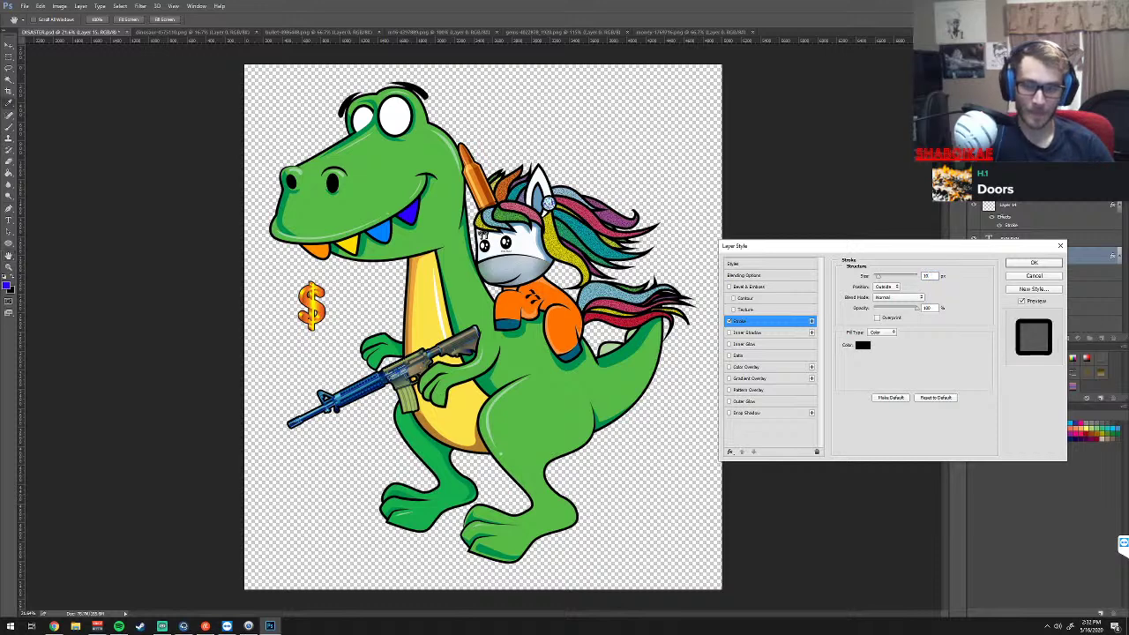
key(Return)
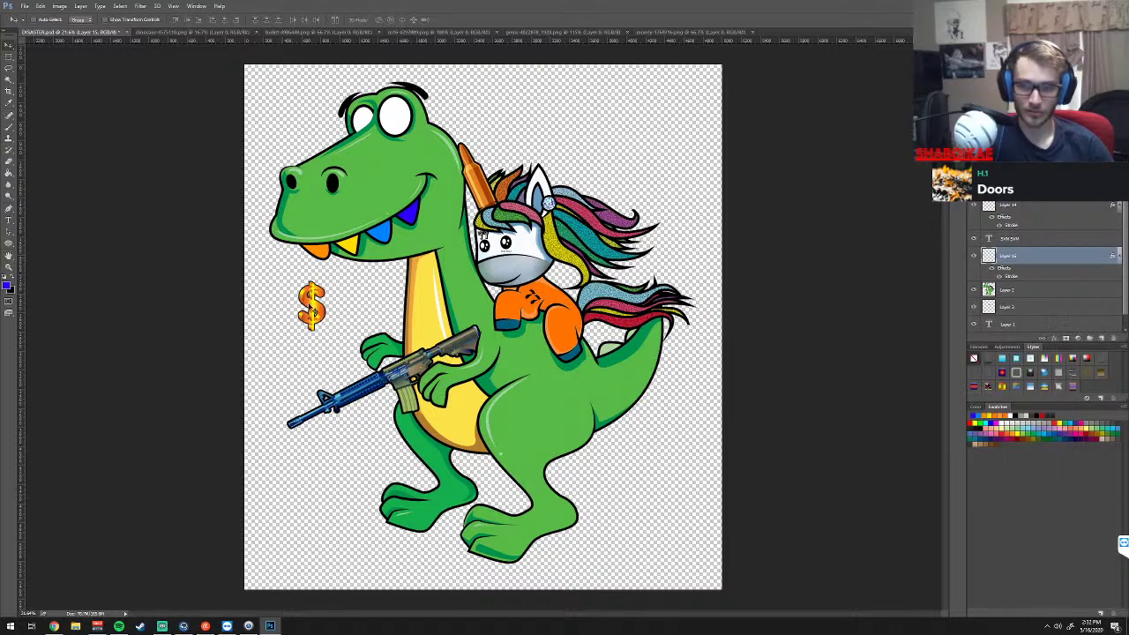
drag(311, 304, 397, 95)
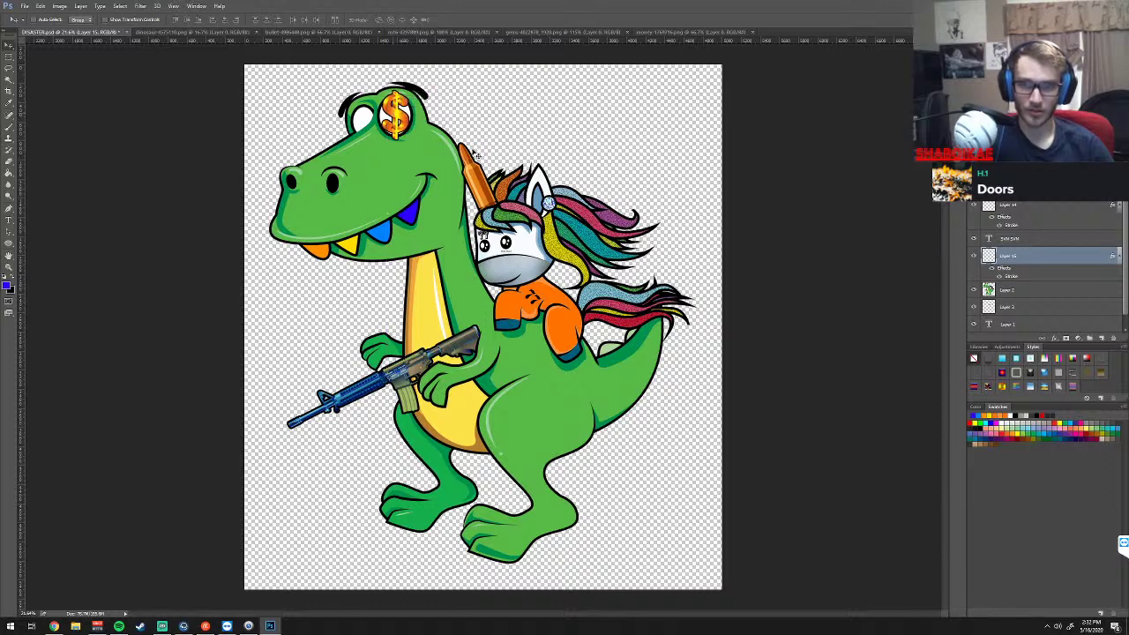
key(ctrl+t)
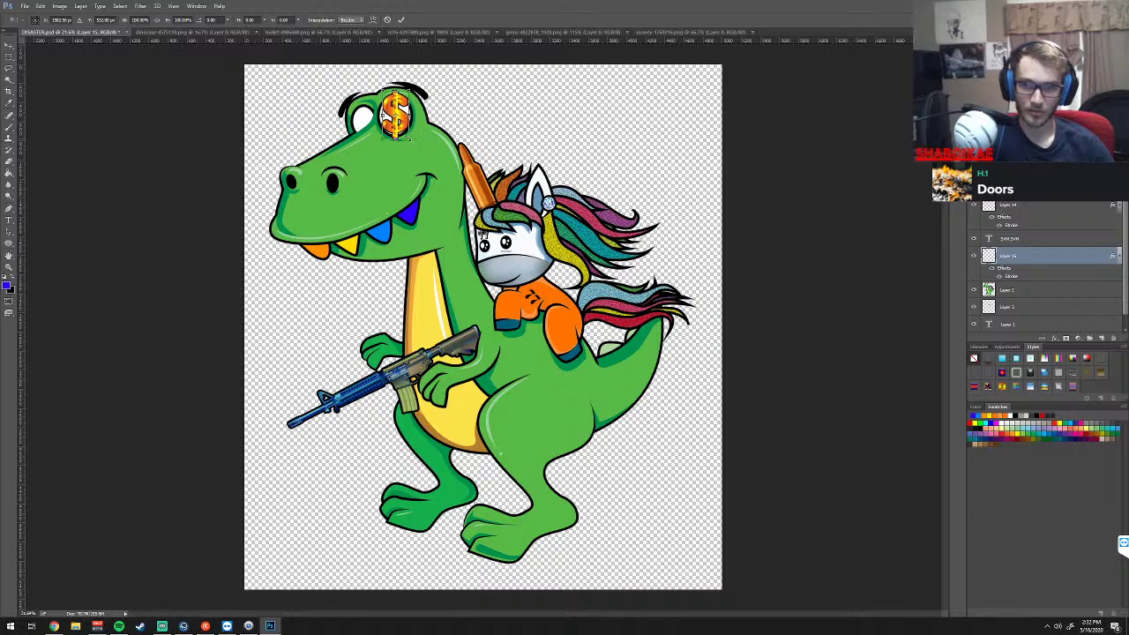
drag(407, 137, 406, 104)
key(Return)
drag(407, 103, 409, 103)
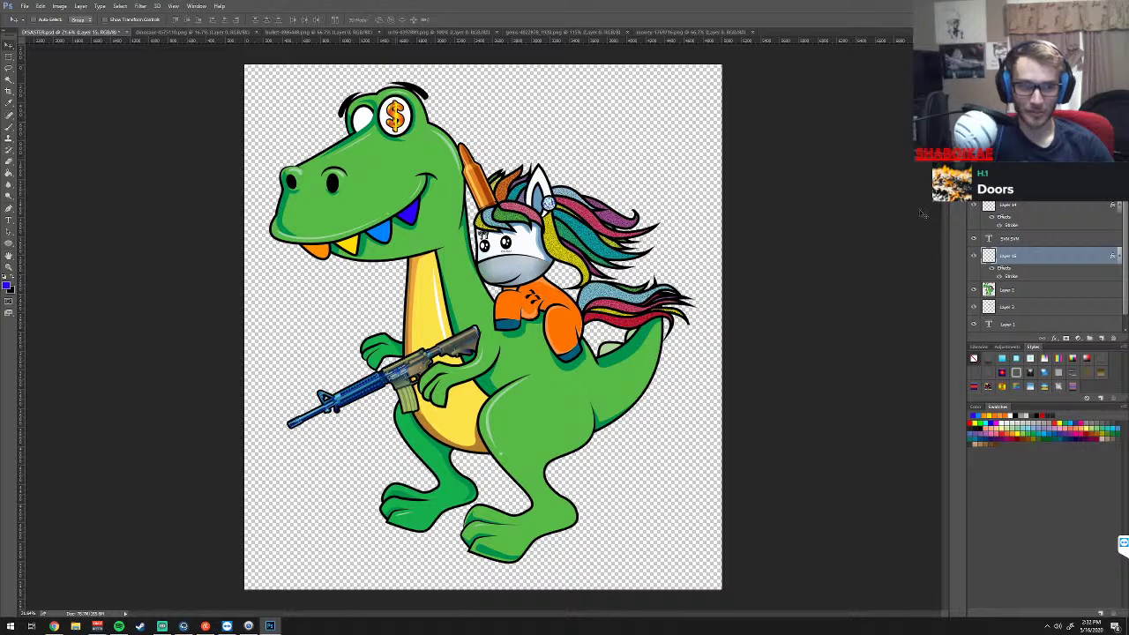
Duplicate the dollar-sign eye, move the copy toward the left eye, then hide it
key(ctrl+j)
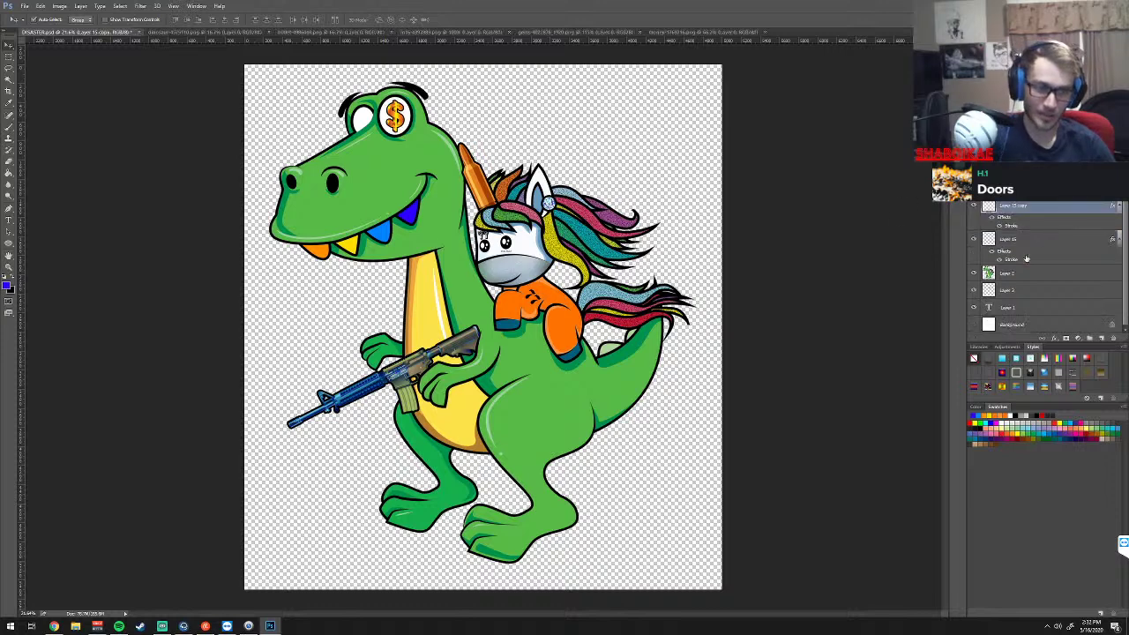
scroll(1022, 227, up, 1)
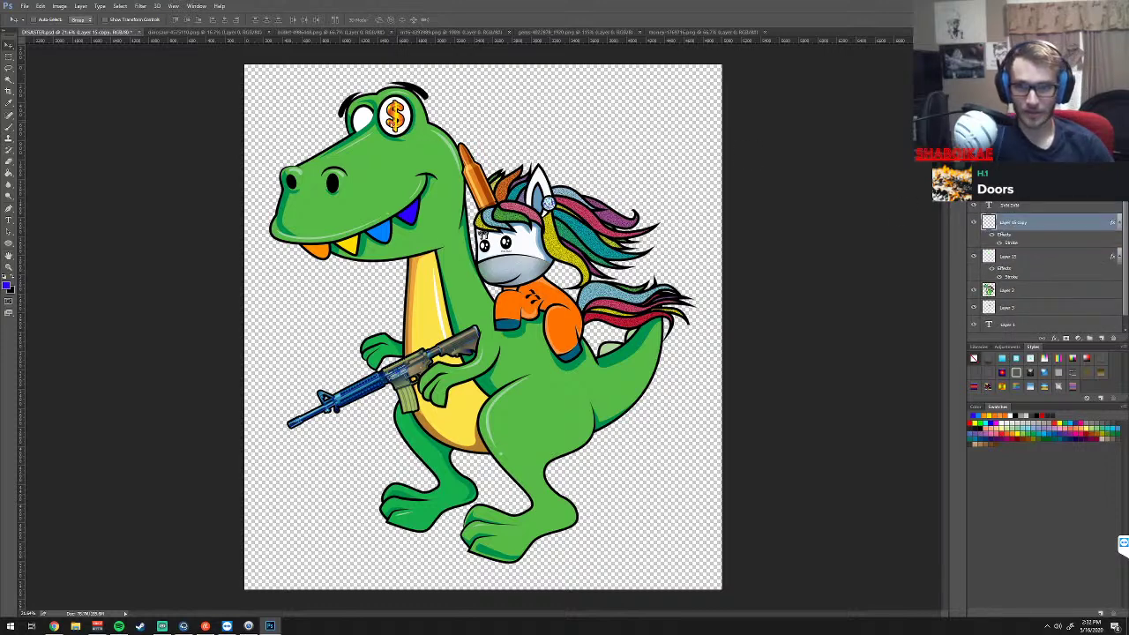
drag(394, 114, 363, 124)
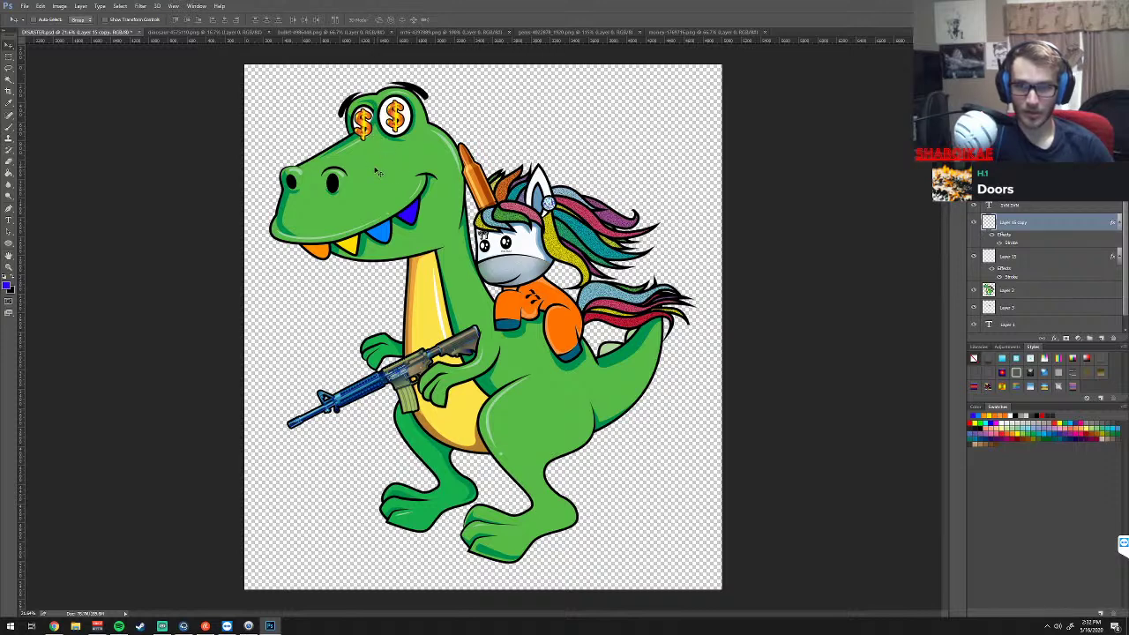
click(974, 221)
Quick-select an area of the dinosaur artwork layer and copy it onto a new layer
click(1016, 294)
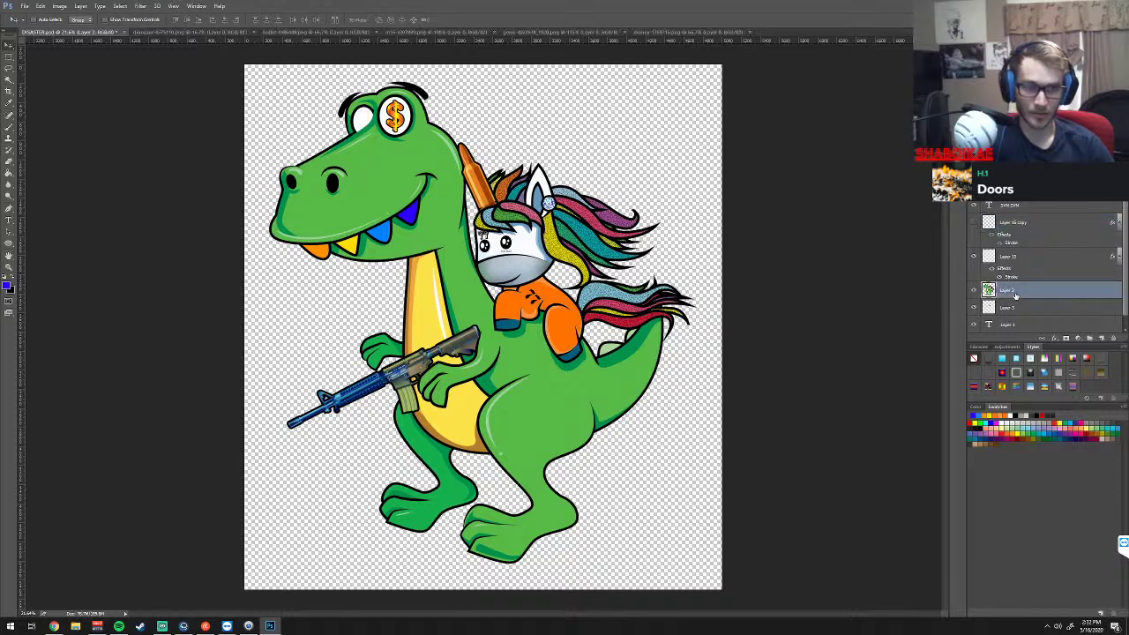
click(9, 69)
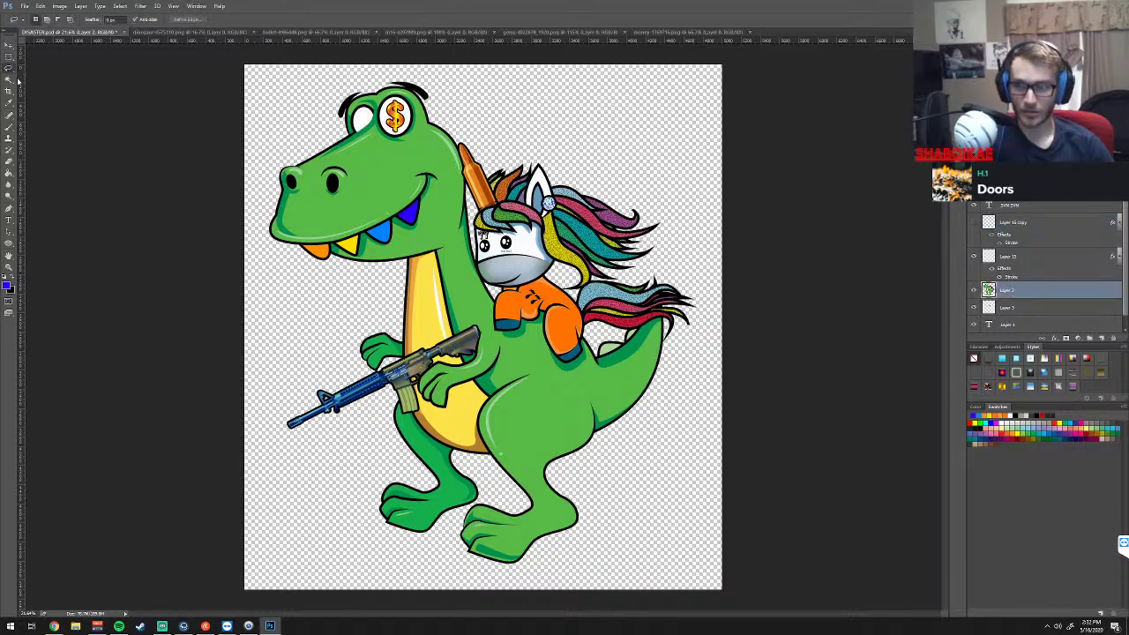
click(9, 79)
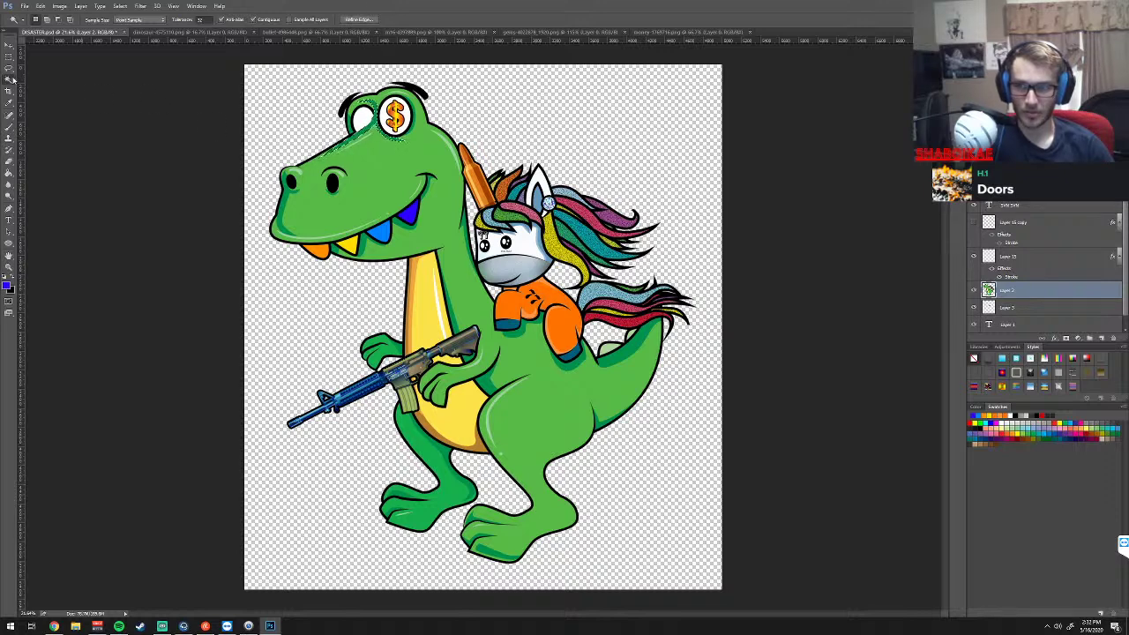
drag(13, 80, 42, 80)
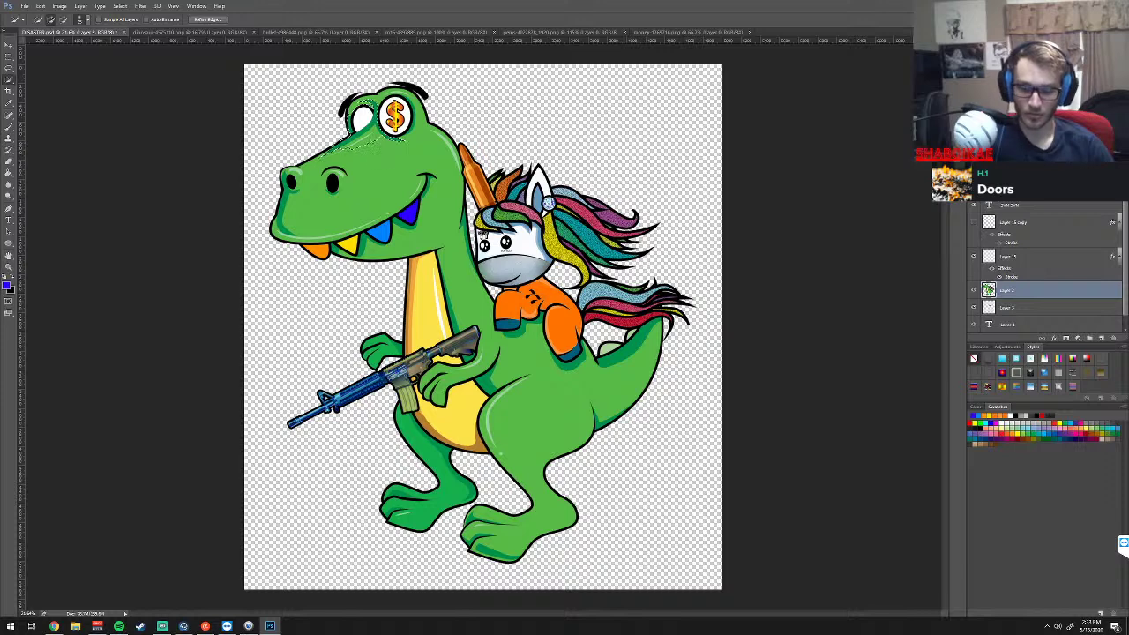
key(ctrl+j)
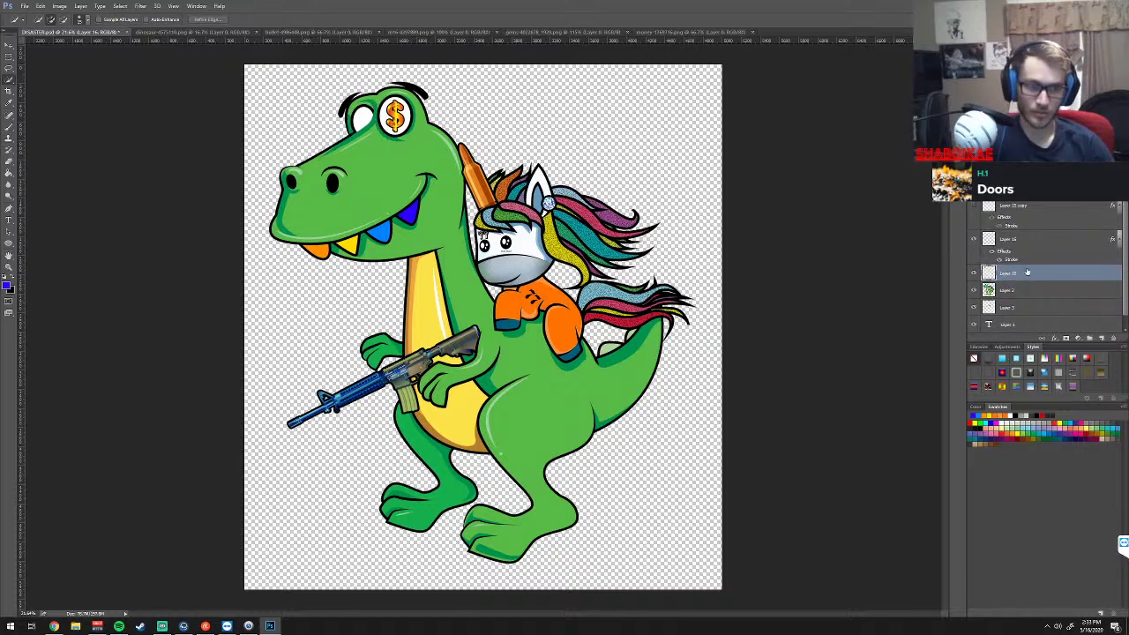
scroll(1045, 265, up, 10)
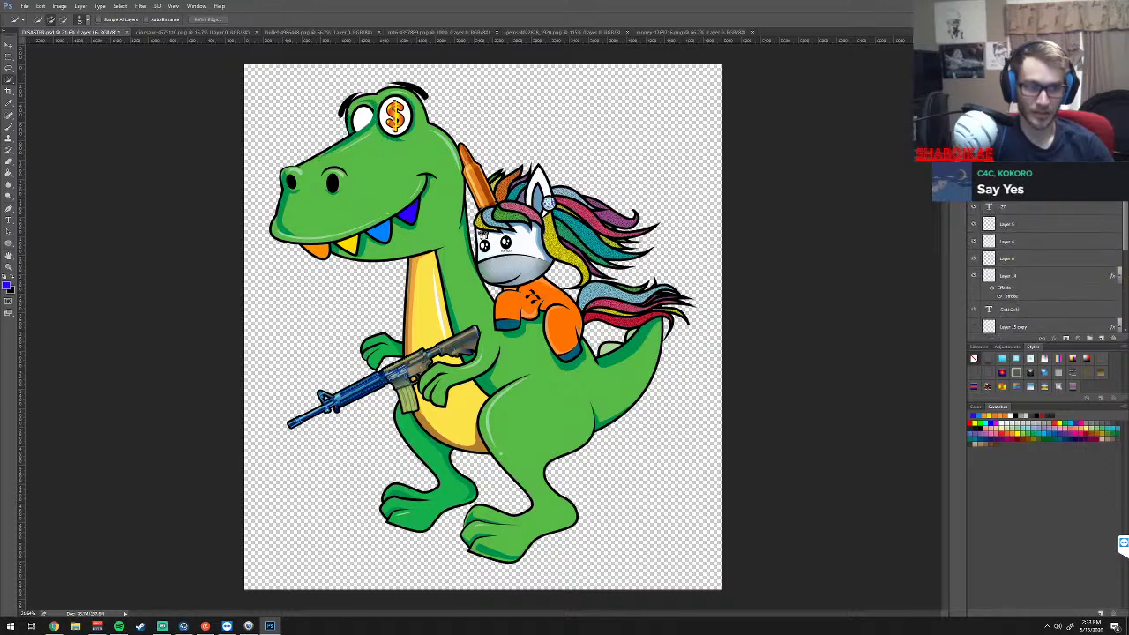
scroll(1045, 265, down, 1)
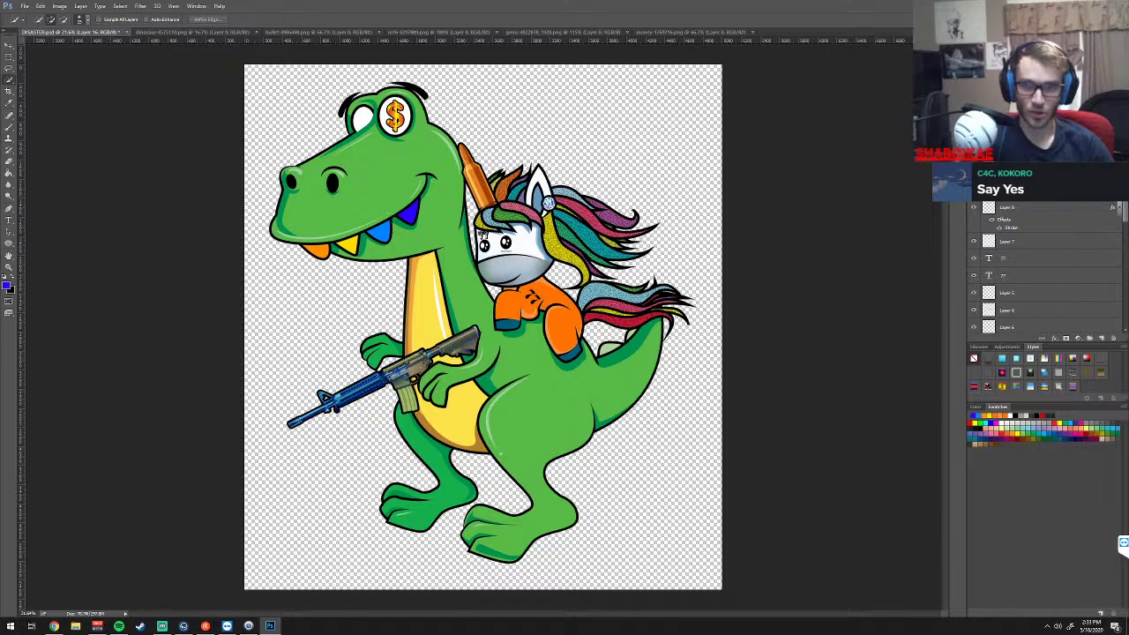
scroll(1045, 264, down, 3)
scroll(1045, 264, down, 2)
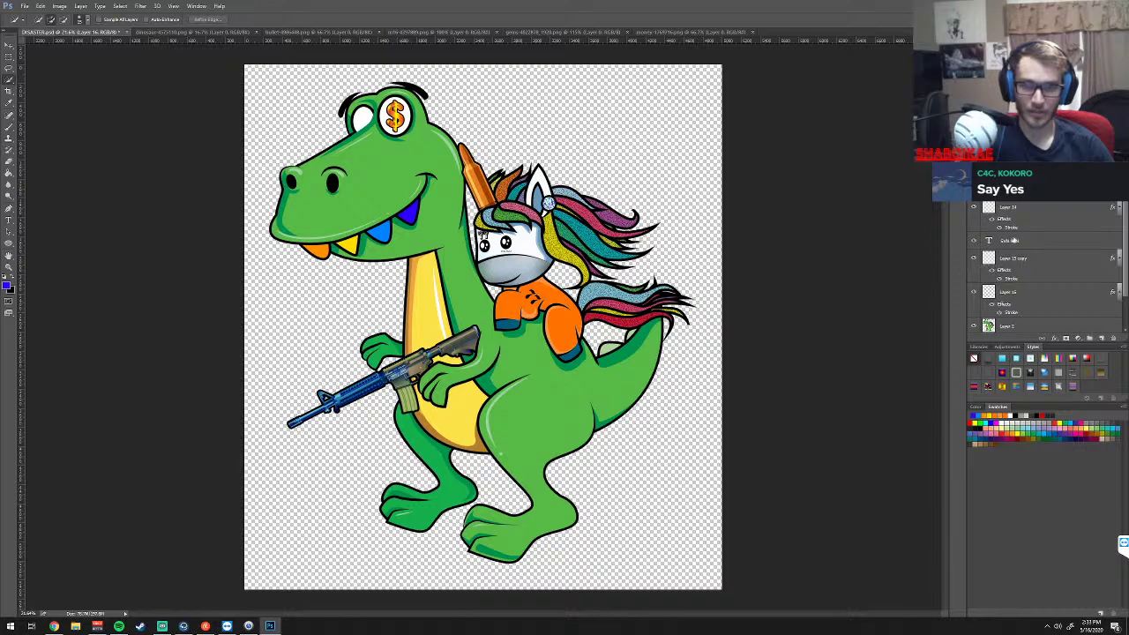
Select the Layer 15 copy dollar eye and position it over the left eye
key(v)
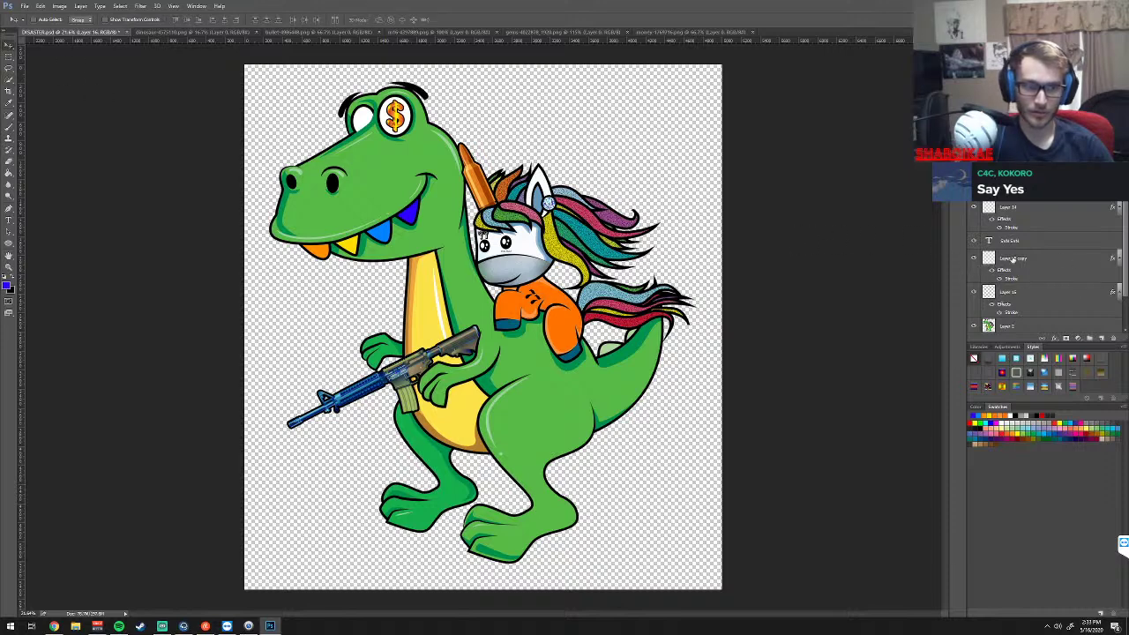
click(1017, 258)
drag(397, 114, 360, 123)
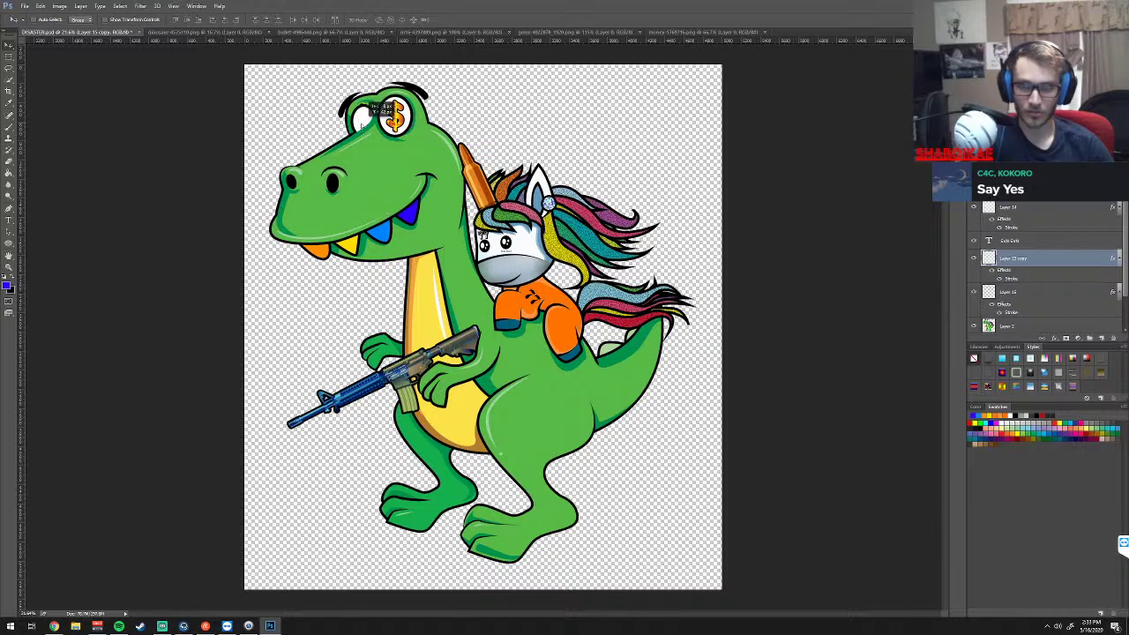
mouse_move(360, 123)
mouse_down()
mouse_move(420, 136)
mouse_move(377, 128)
mouse_up()
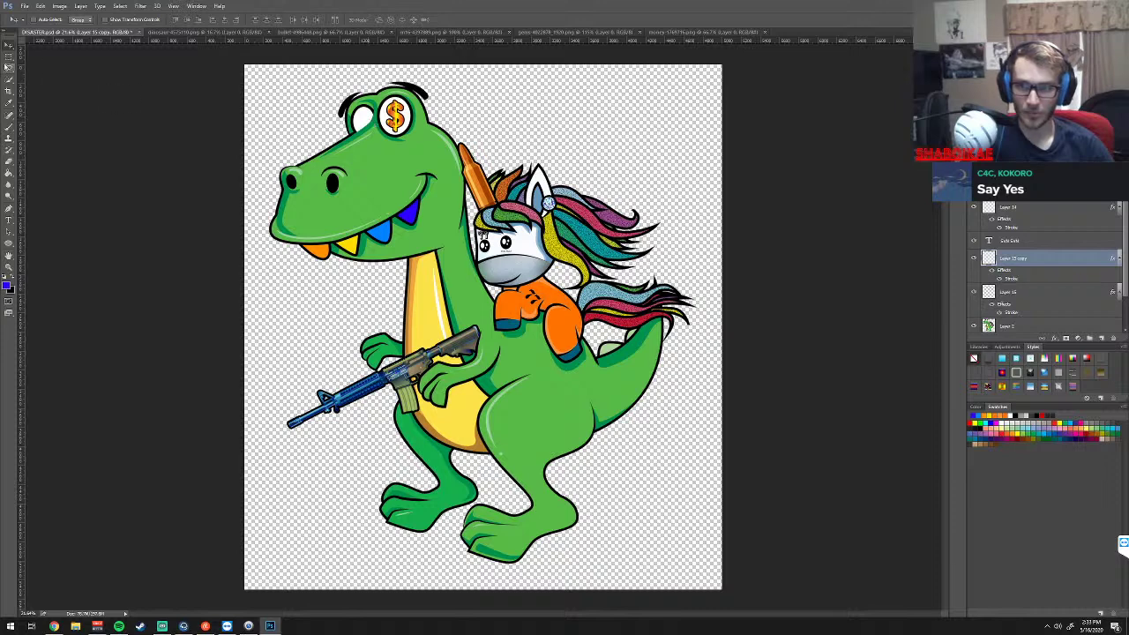
scroll(1040, 265, down, 5)
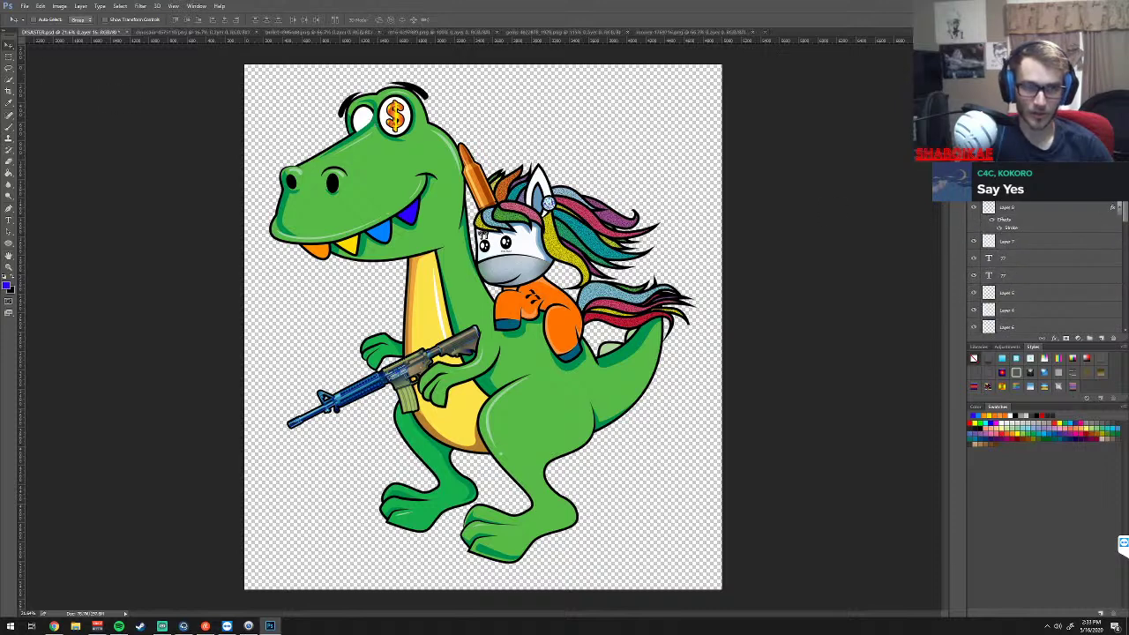
Paste a dollar sign into the white of the left eye and scale it to about 92%
key(w)
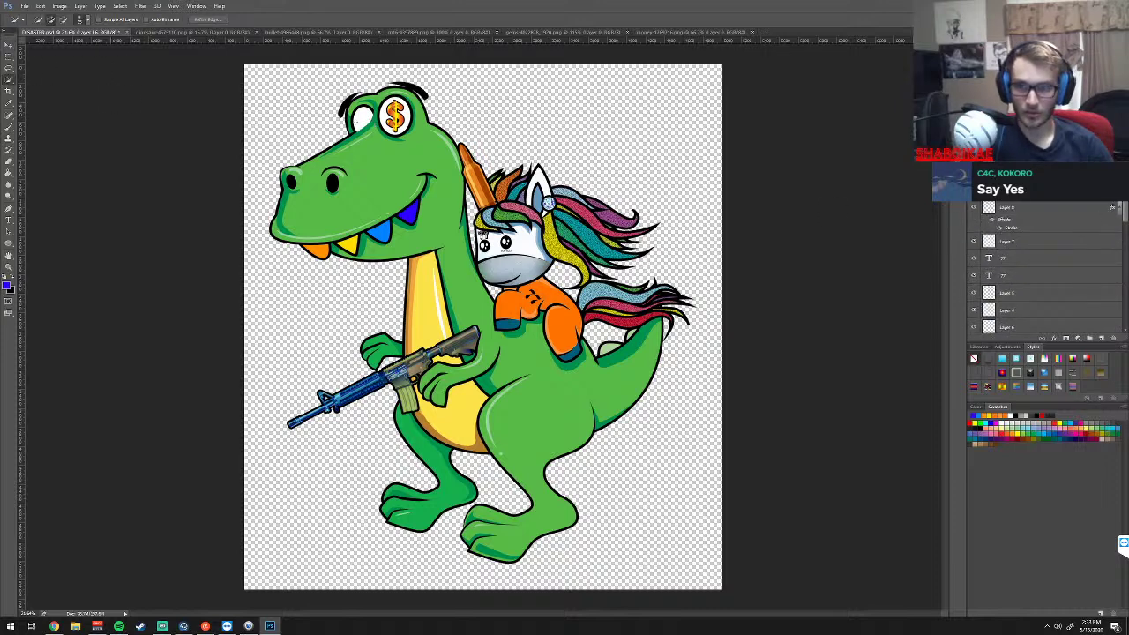
click(360, 115)
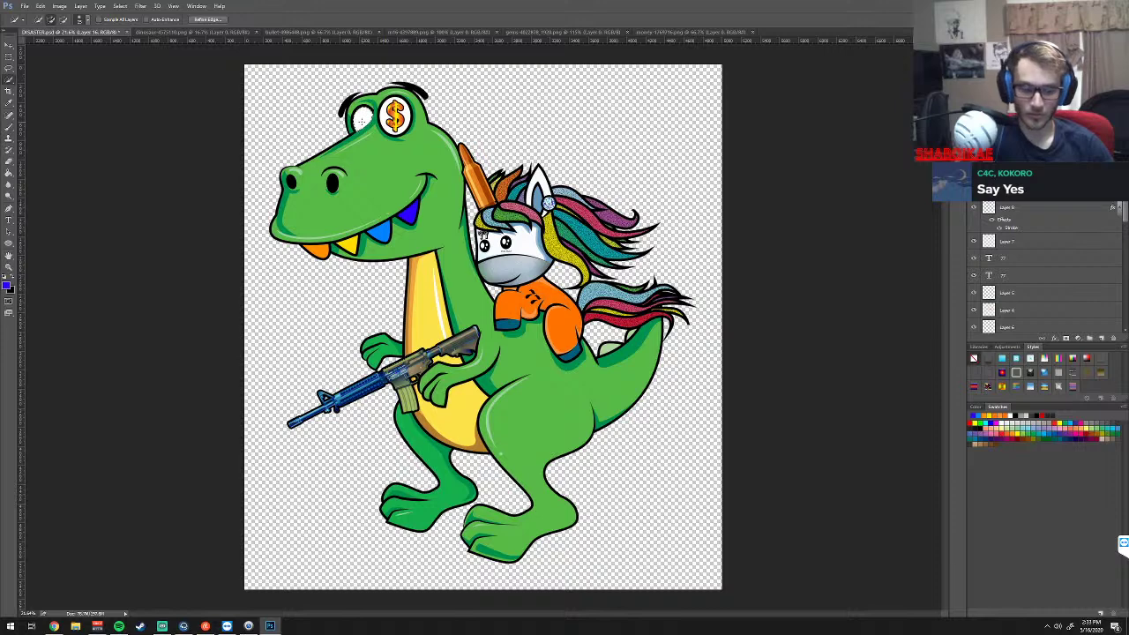
key(ctrl+v)
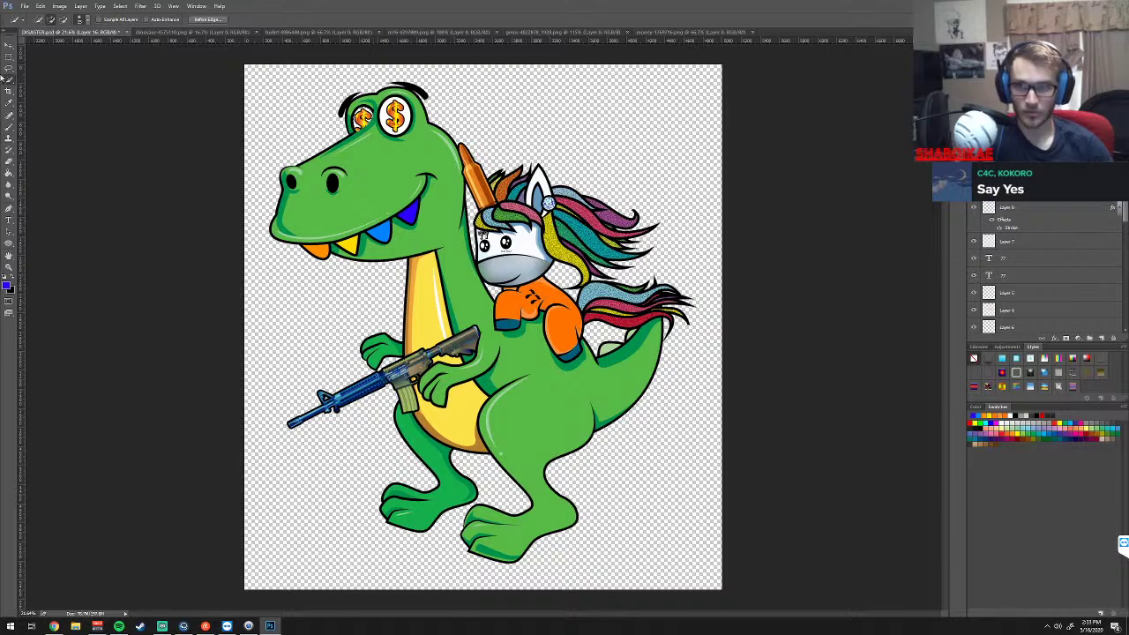
click(9, 44)
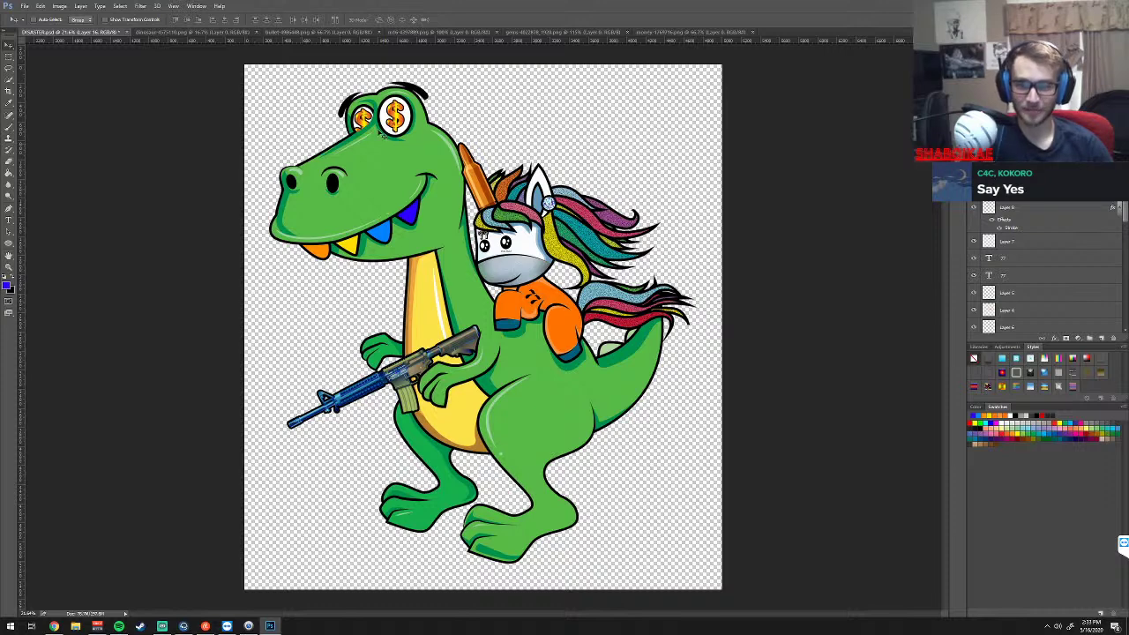
scroll(1015, 259, down, 5)
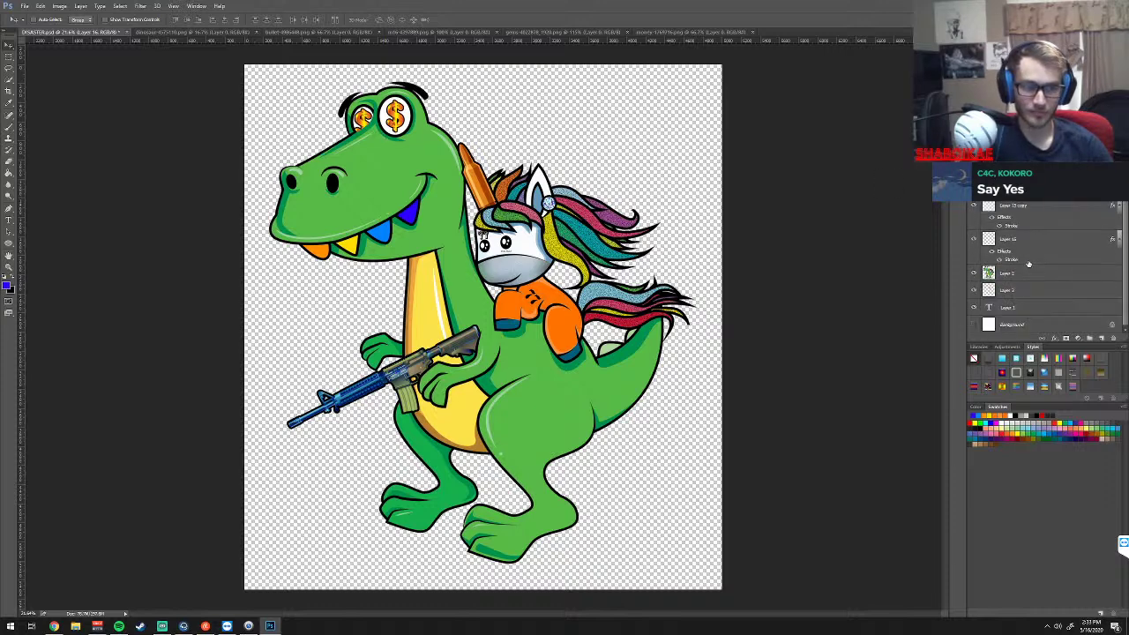
click(1028, 209)
key(ctrl+t)
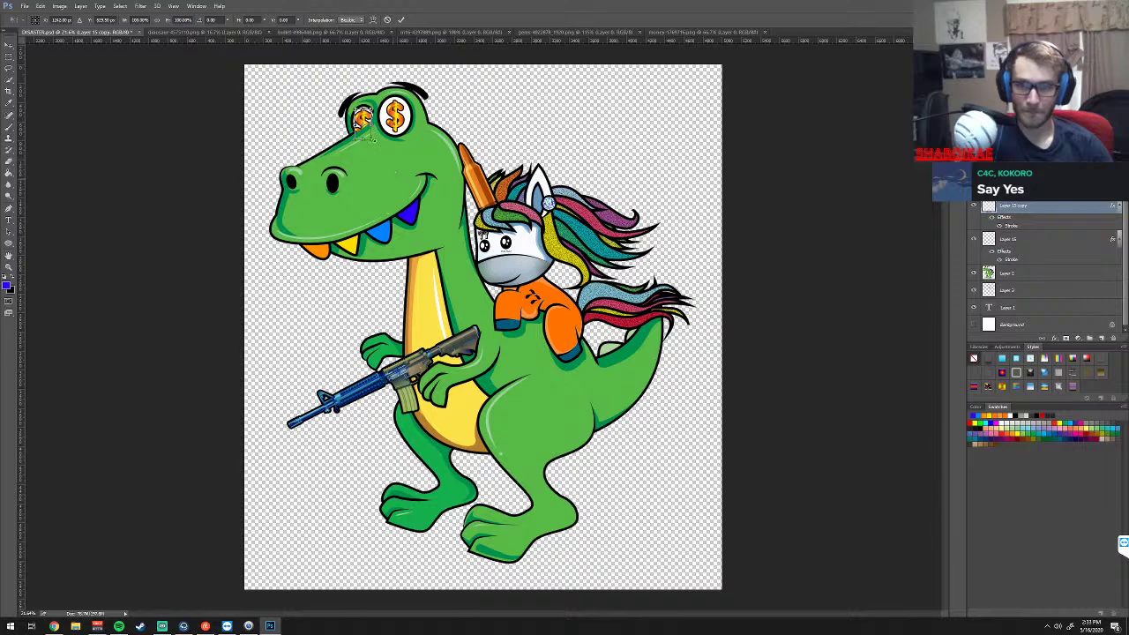
drag(374, 138, 367, 131)
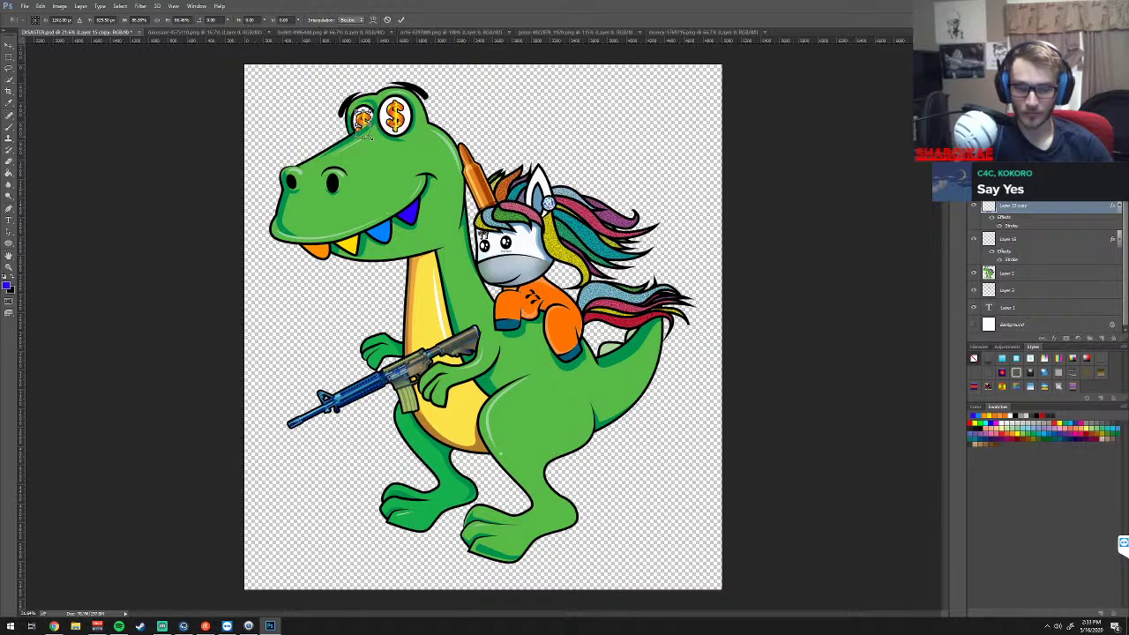
key(Return)
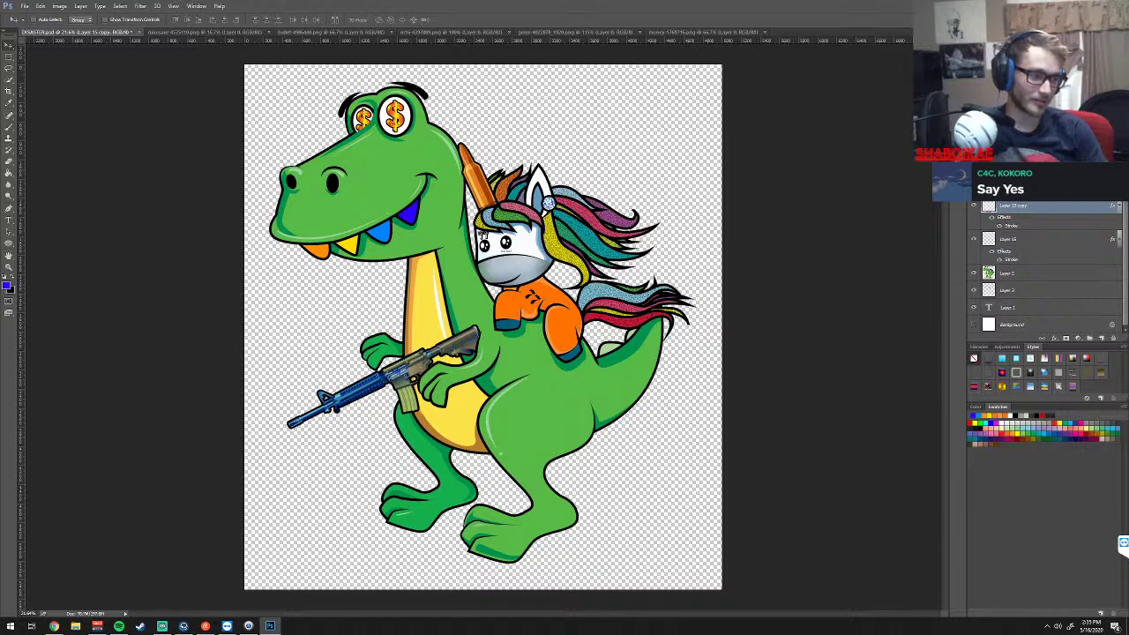
Switch to the Chrome window showing Pixabay's bar code label image page
key(alt+Tab)
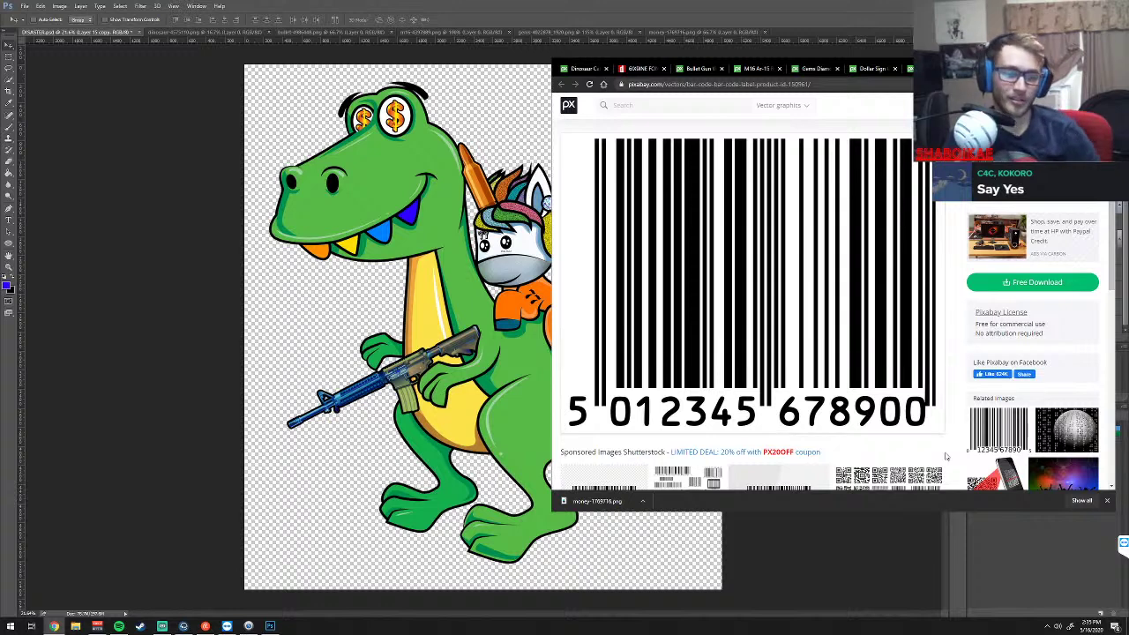
Download Pixabay's barcode image at 1920x1500 and save it to the Desktop as bar-code-150961.png
click(1047, 288)
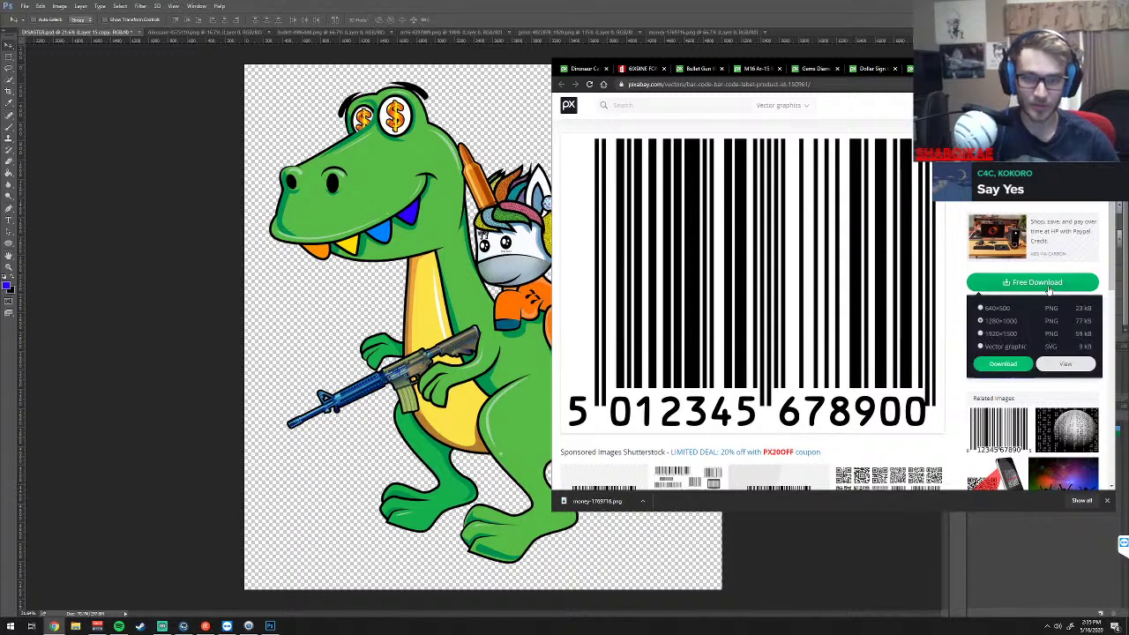
click(988, 334)
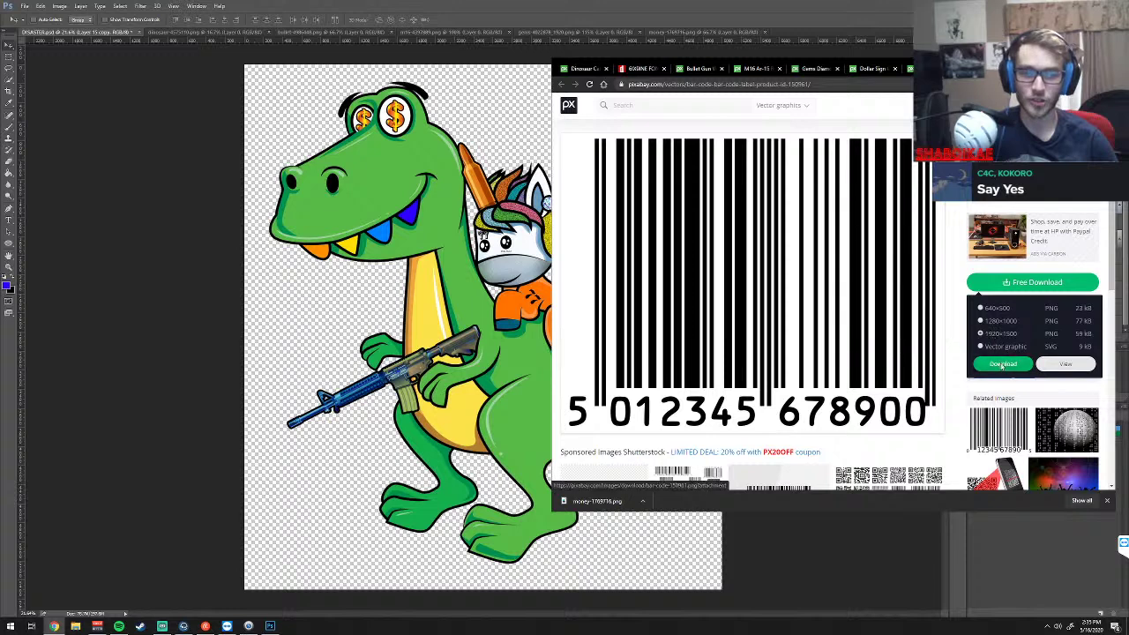
click(1003, 364)
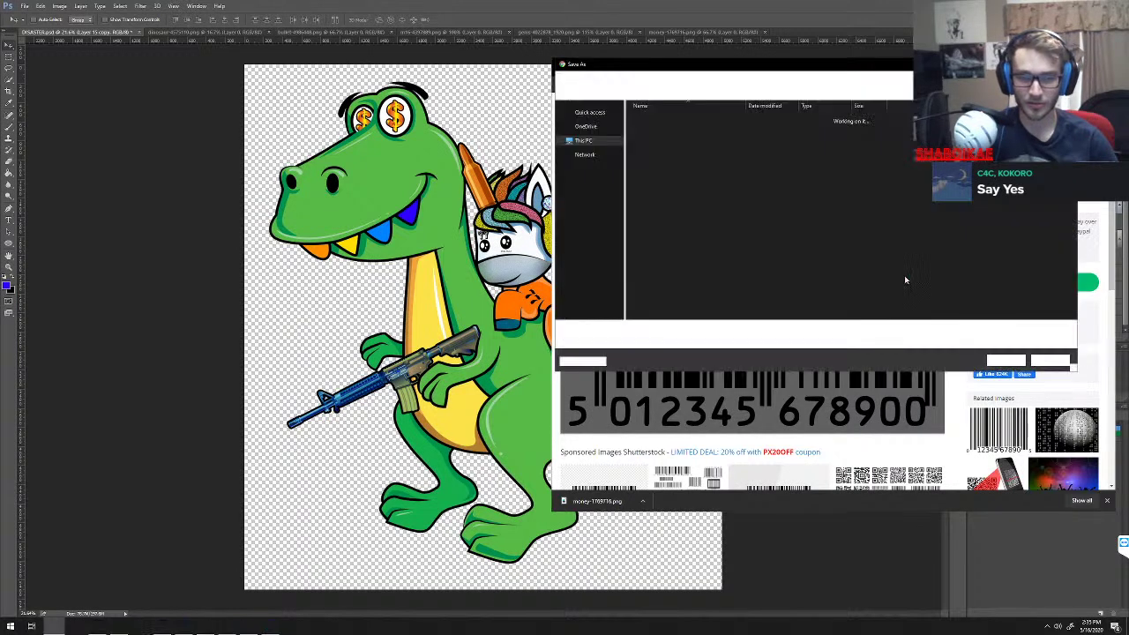
click(1006, 361)
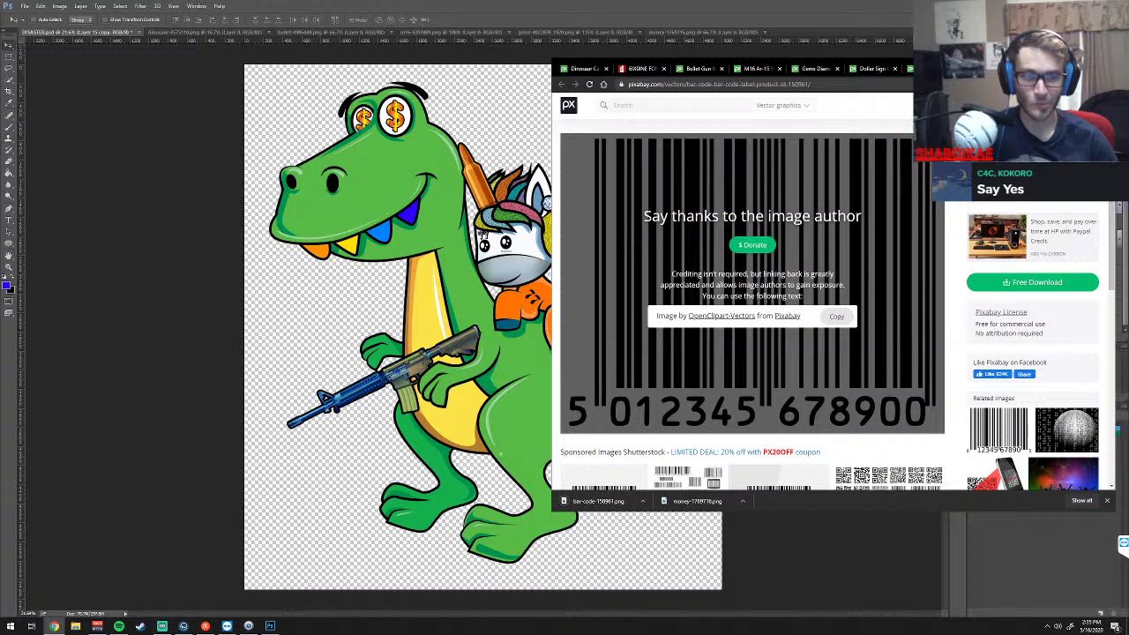
key(alt+Tab)
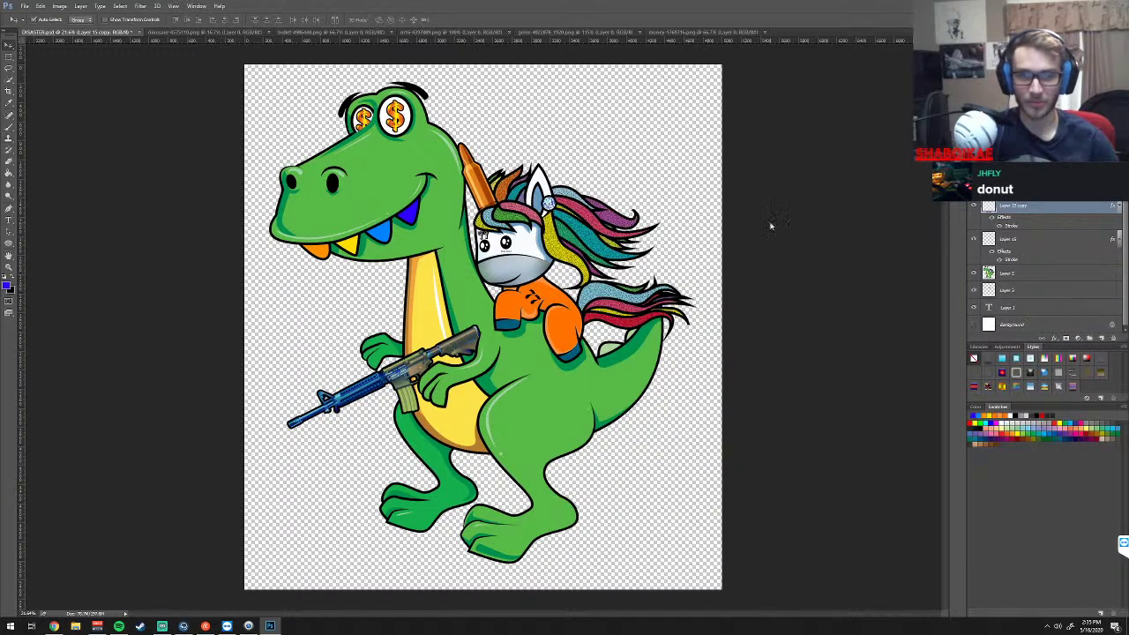
Open the downloaded bar-code-150961.png in Photoshop
double_click(737, 246)
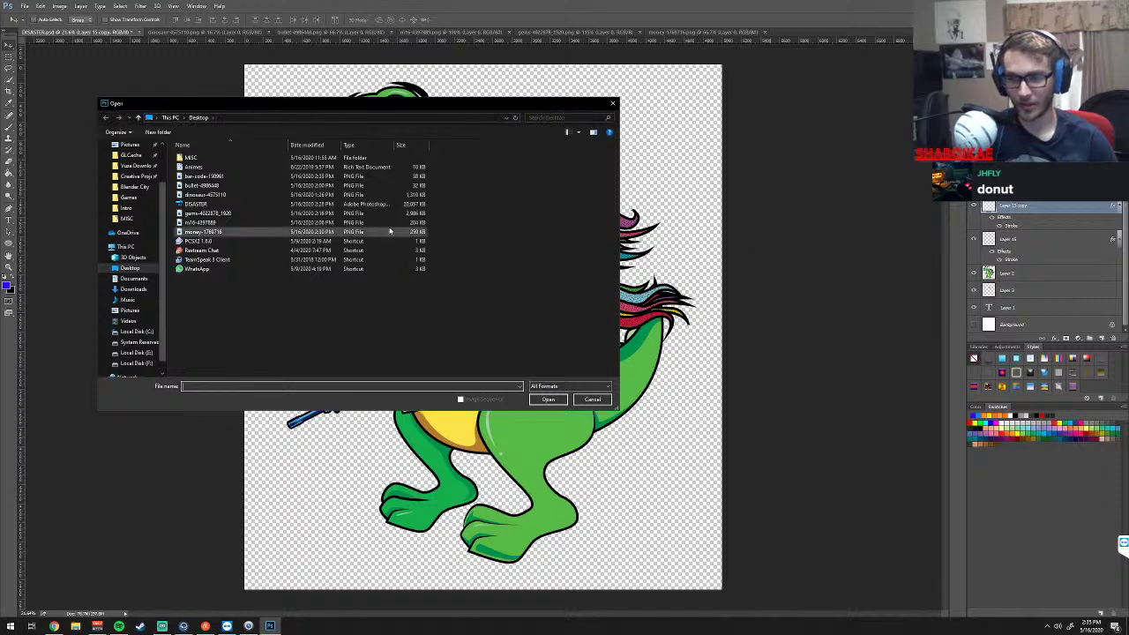
click(205, 184)
click(547, 398)
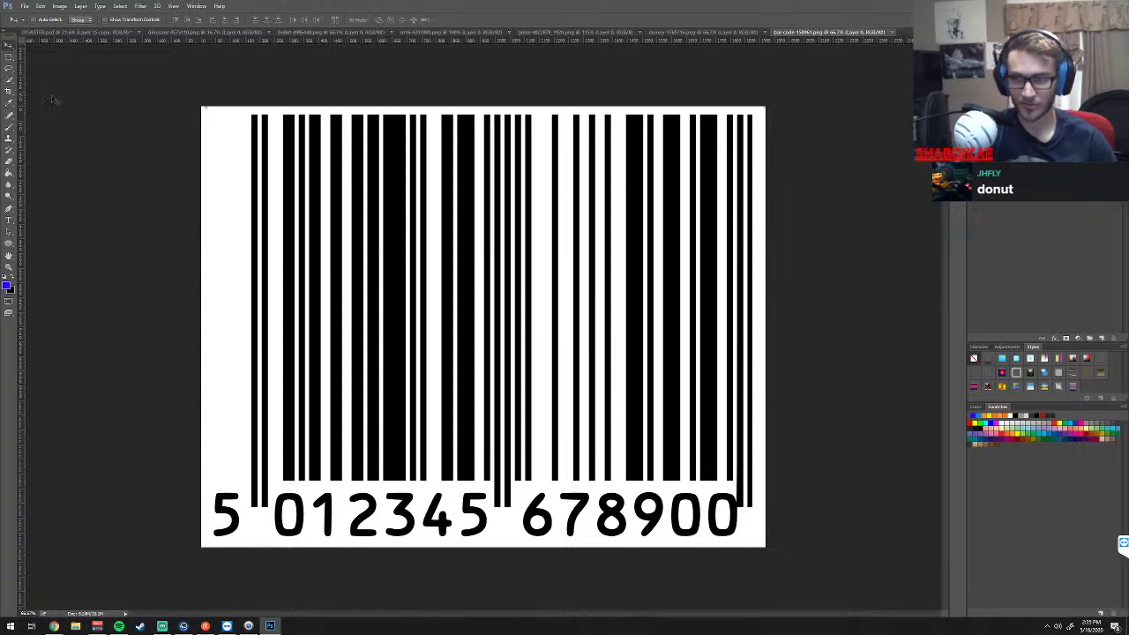
Select the white background around the barcode bars by colour and delete it
click(8, 55)
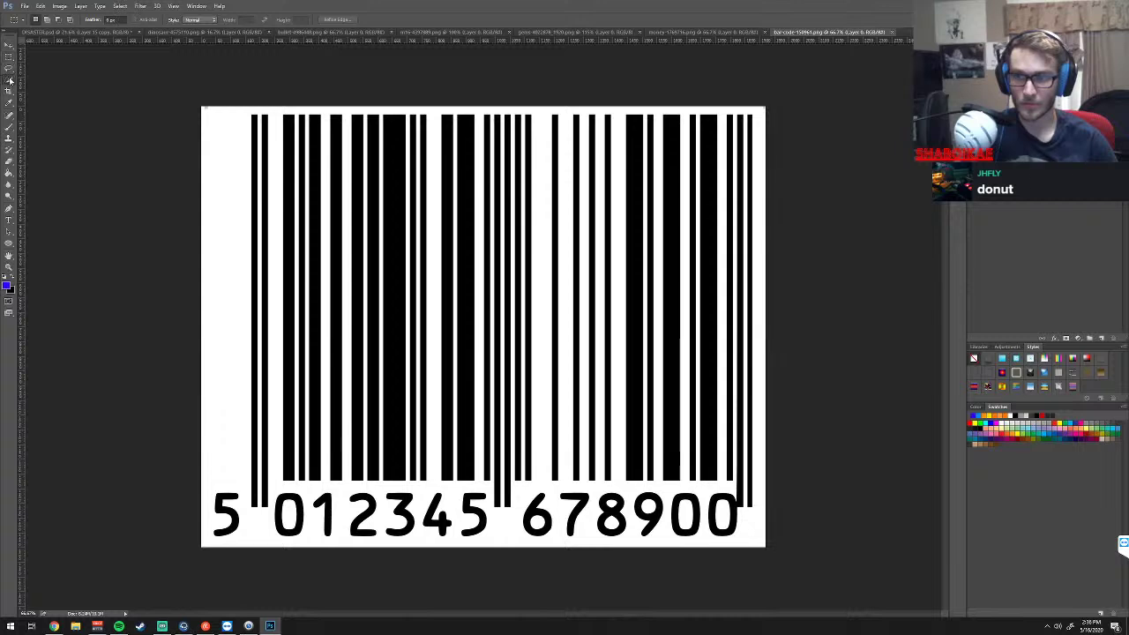
drag(9, 79, 44, 89)
click(254, 220)
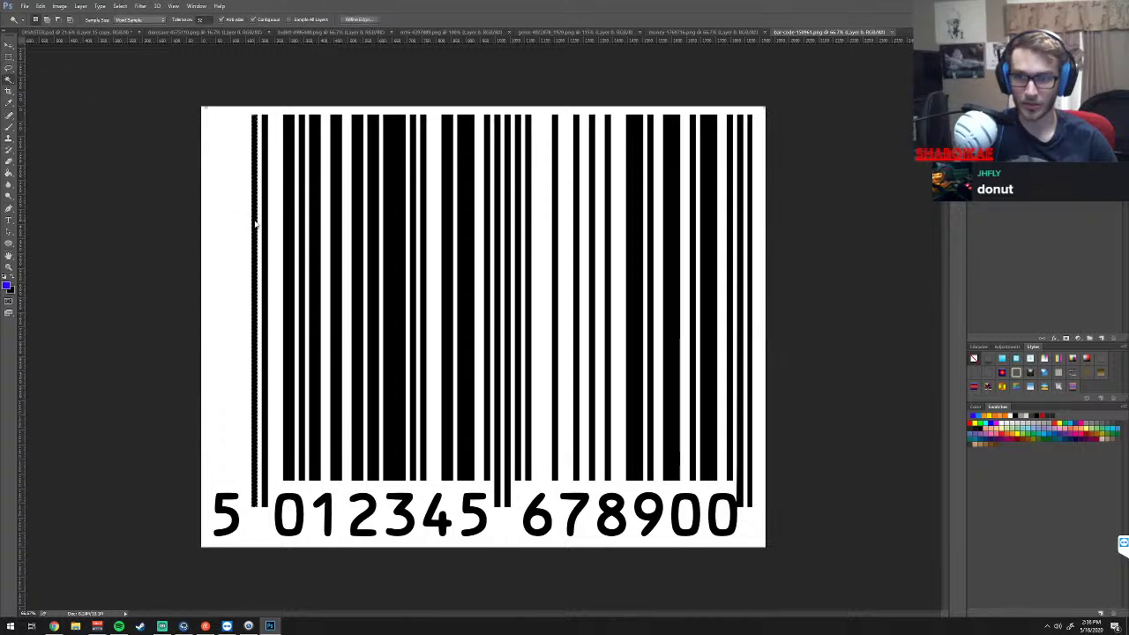
shift+click(264, 226)
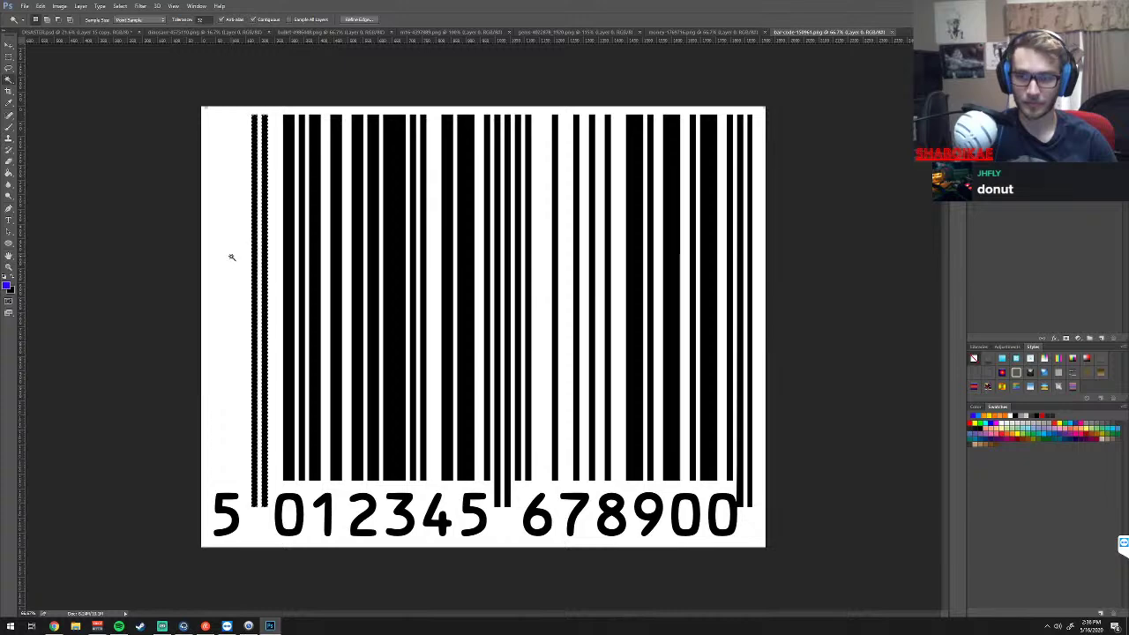
click(246, 285)
key(Delete)
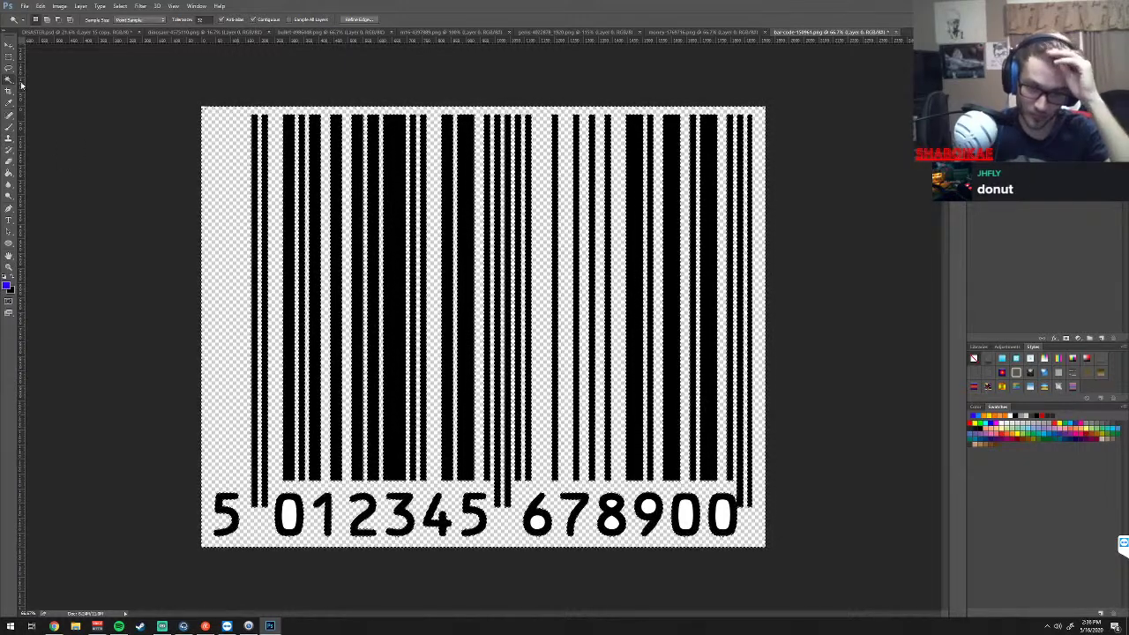
Keep only the upper barcode bars, cutting away the number row and lower bar ends
key(m)
click(223, 111)
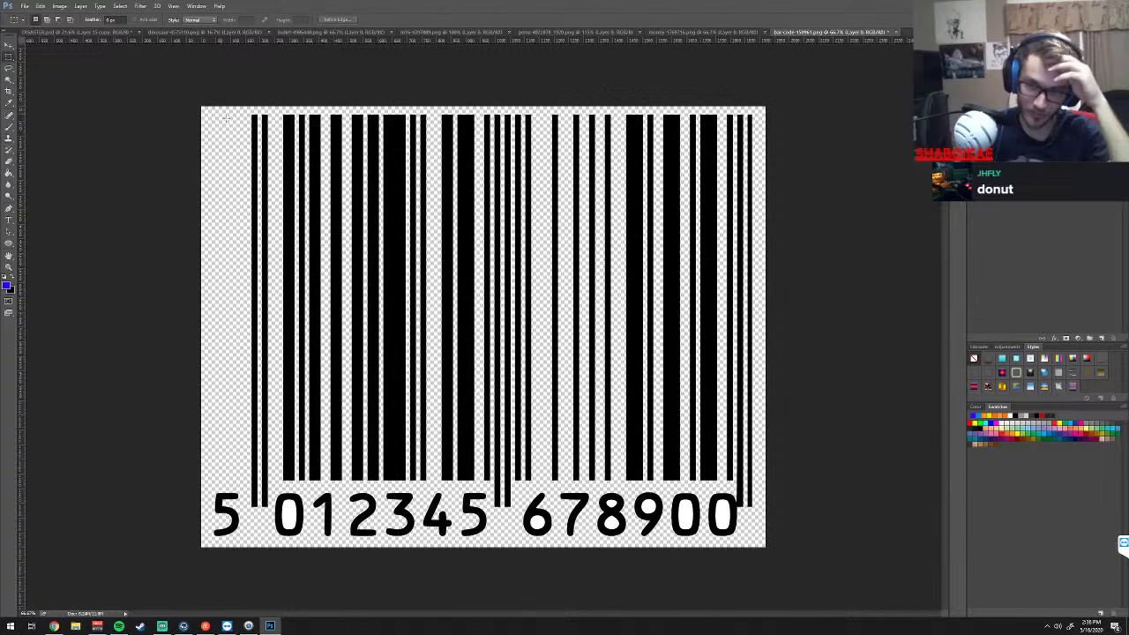
drag(232, 112, 788, 370)
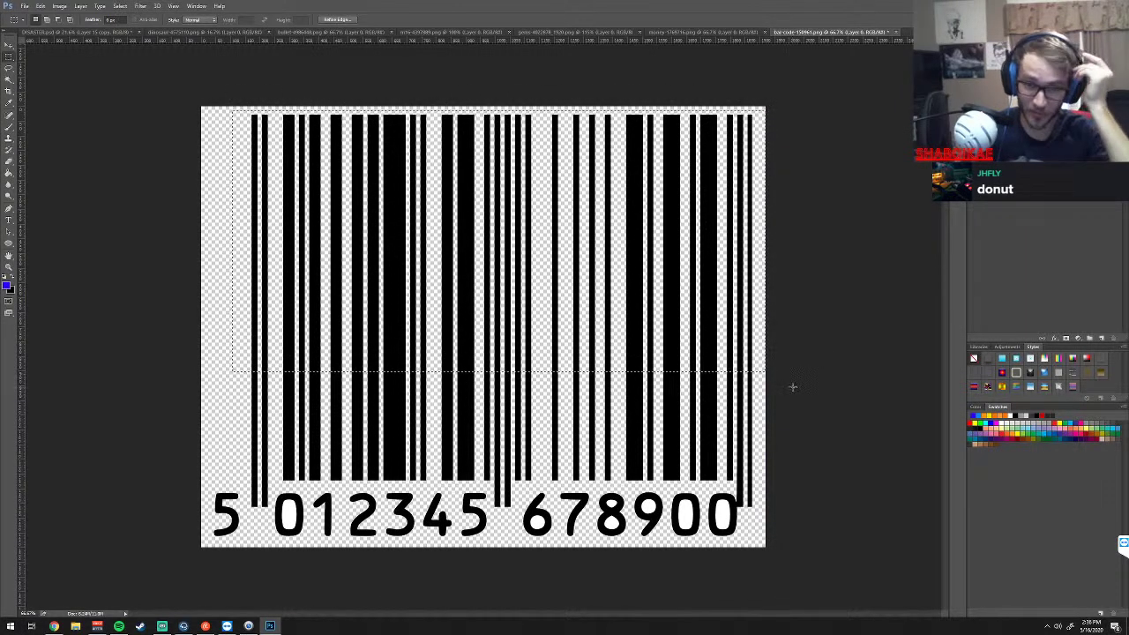
key(ctrl+f)
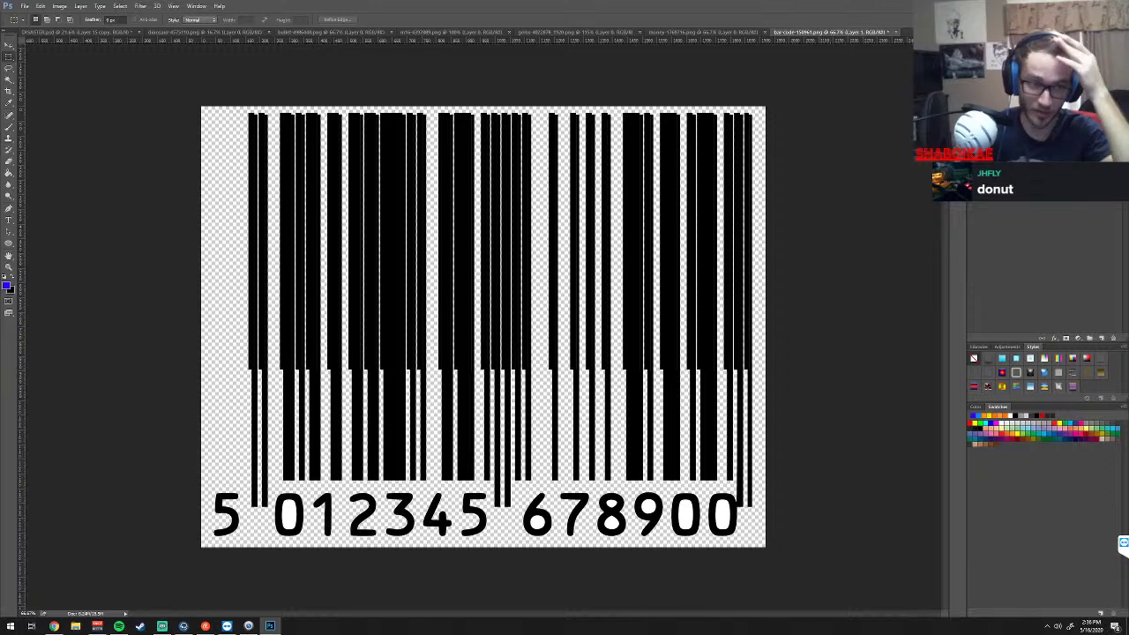
key(ctrl+z)
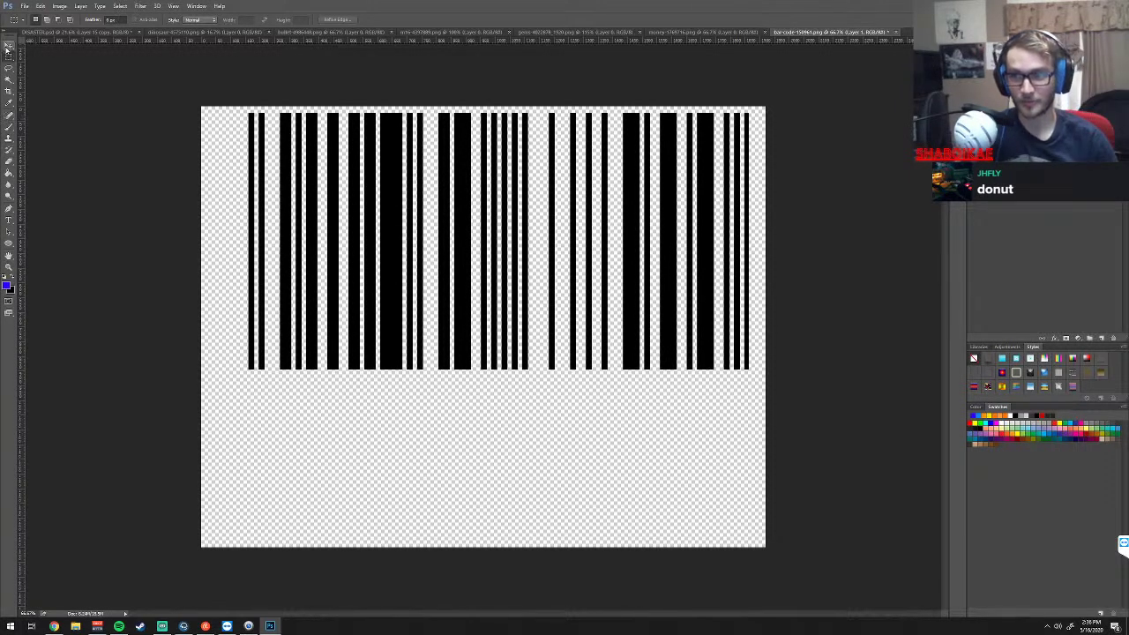
click(9, 45)
key(ctrl+alt+z)
key(ctrl+alt+z)
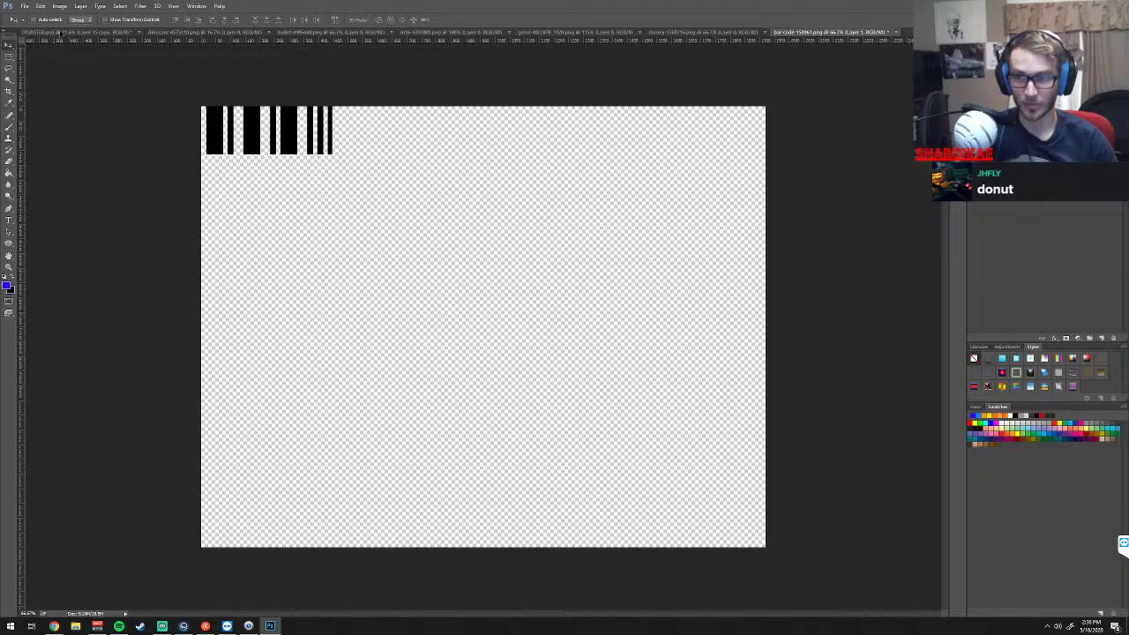
In DISASTER.psd, scale Layer 17's barcode down over the unicorn's chest
click(60, 32)
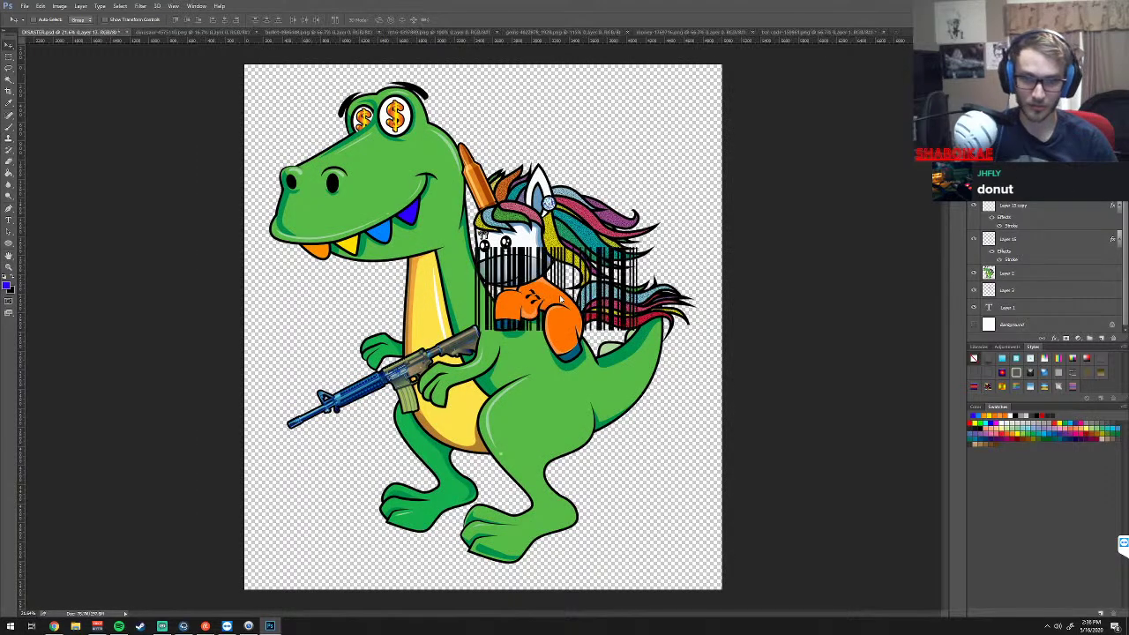
key(ctrl+t)
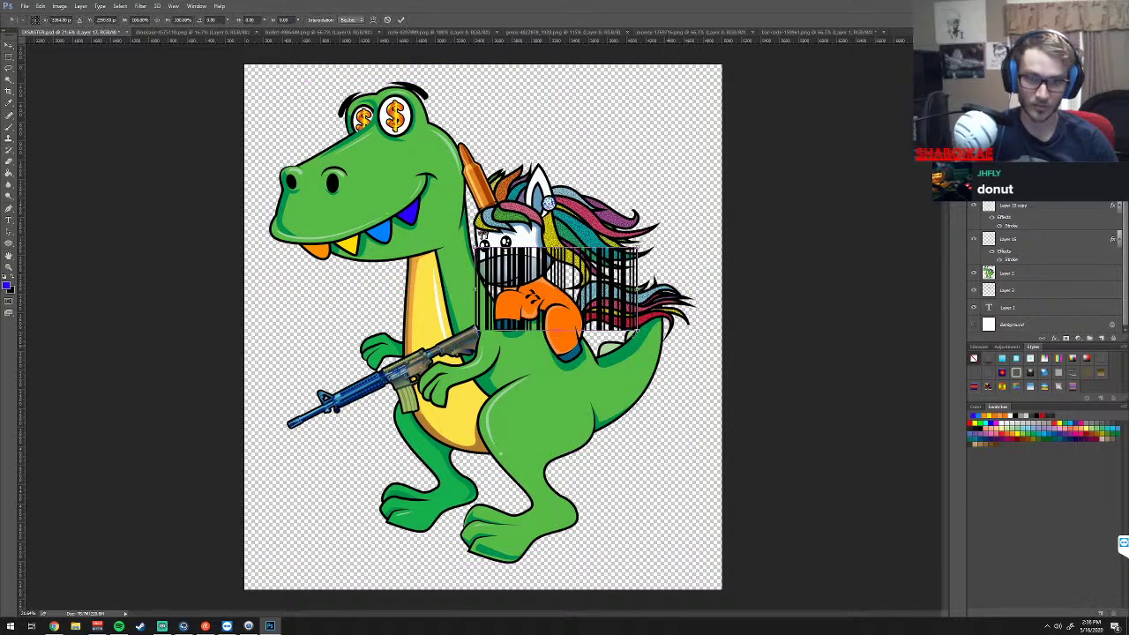
drag(636, 331, 575, 299)
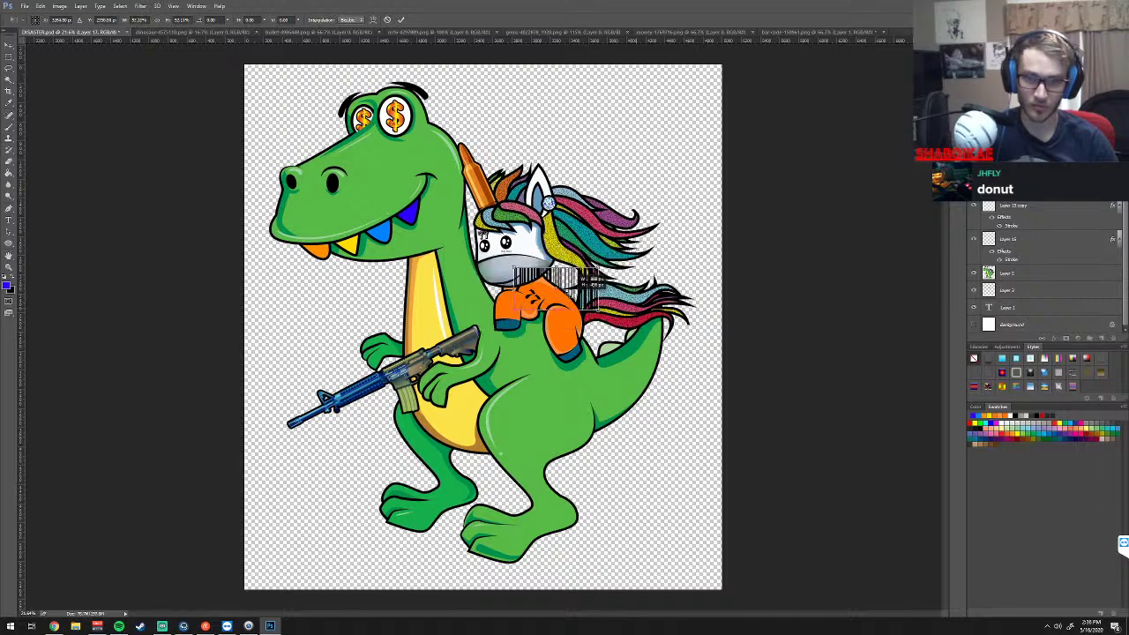
scroll(1041, 265, up, 3)
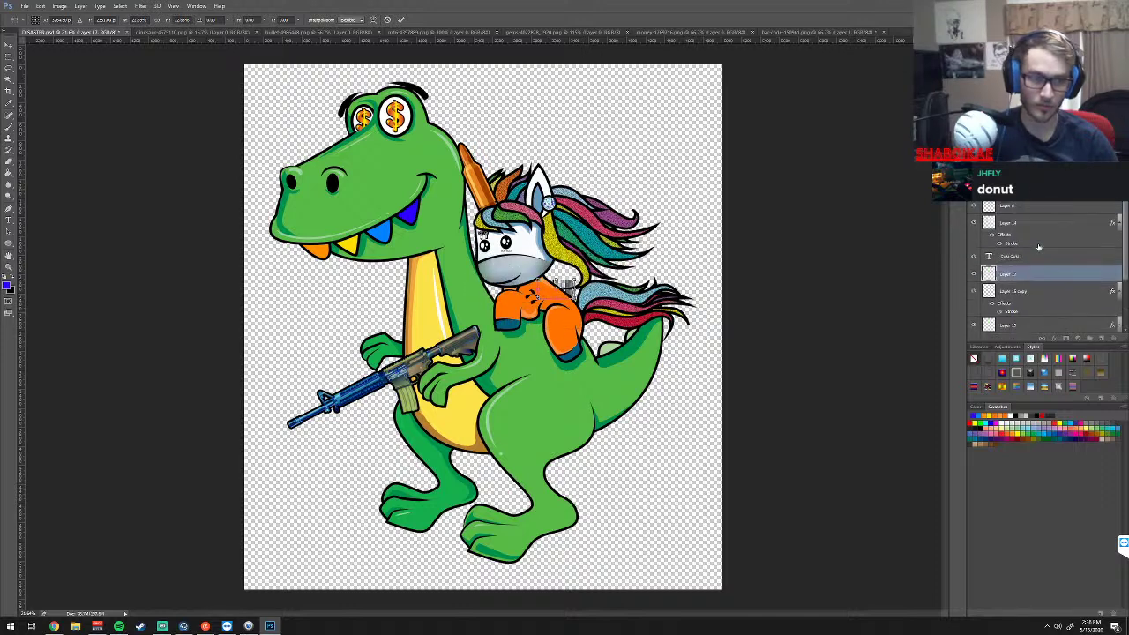
click(1023, 294)
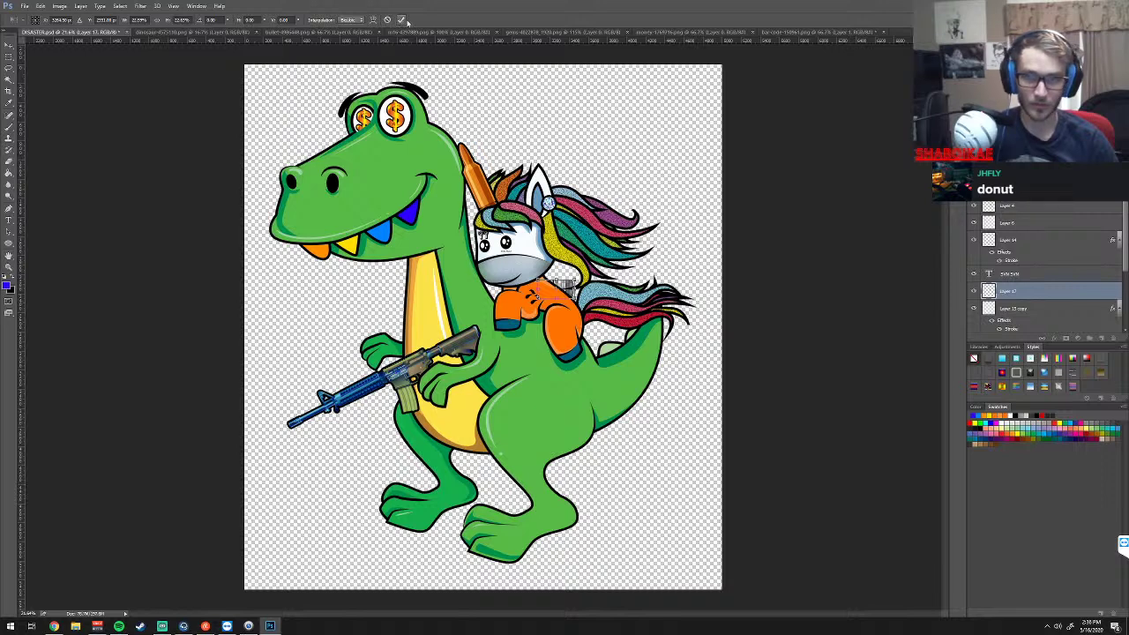
key(Return)
Shrink the barcode further so it fits the unicorn's orange shirt
scroll(1041, 264, down, 3)
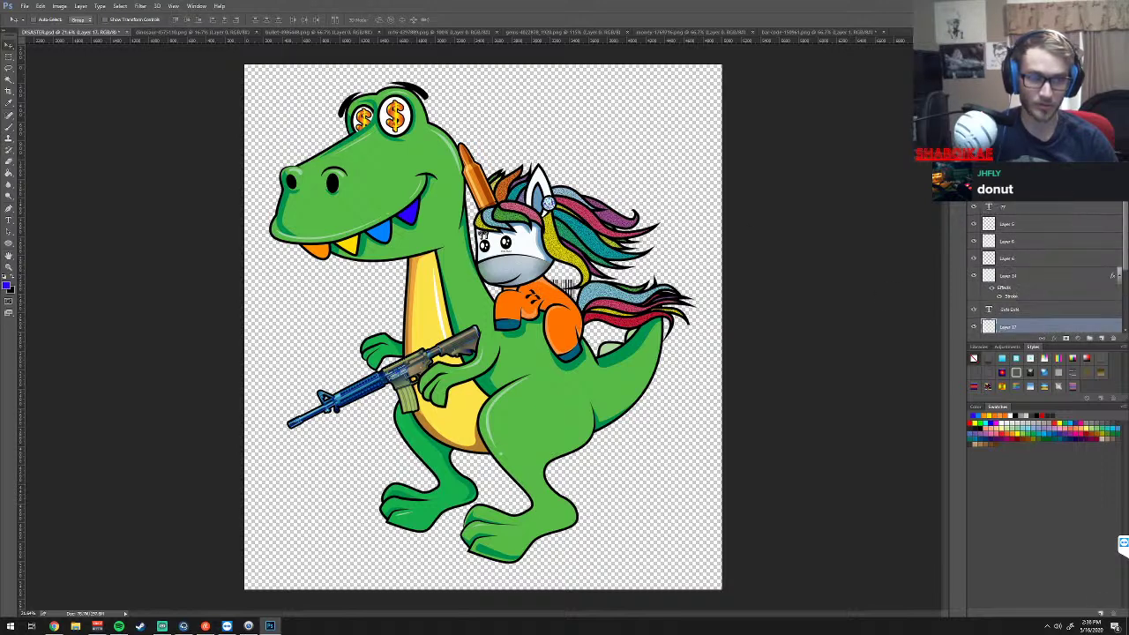
scroll(1041, 265, down, 2)
scroll(1041, 265, down, 2)
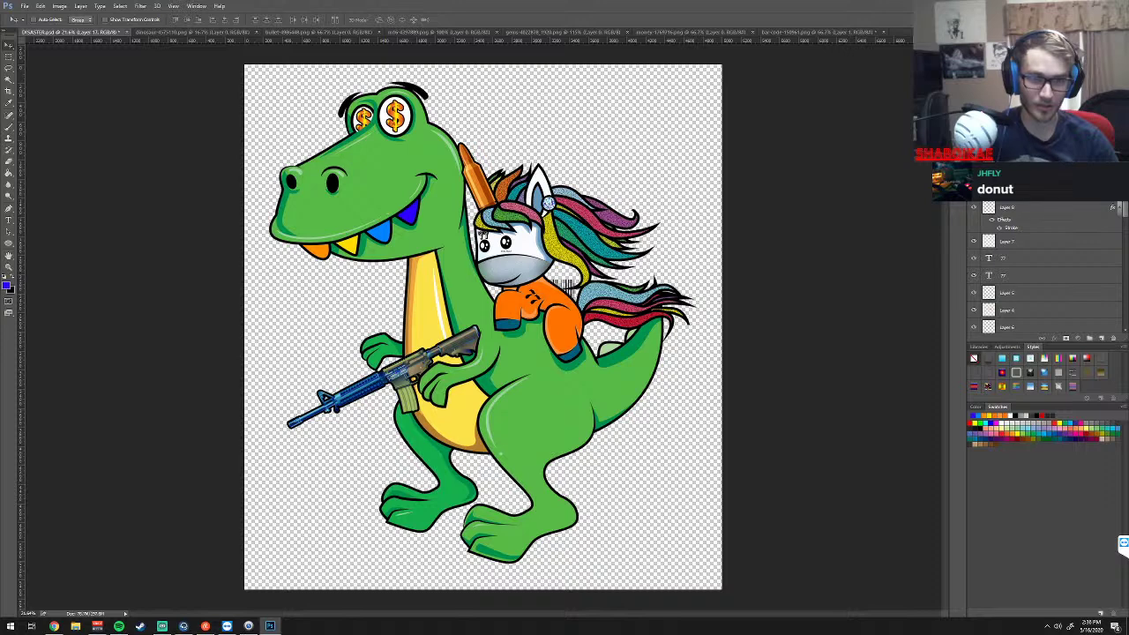
scroll(1040, 265, up, 1)
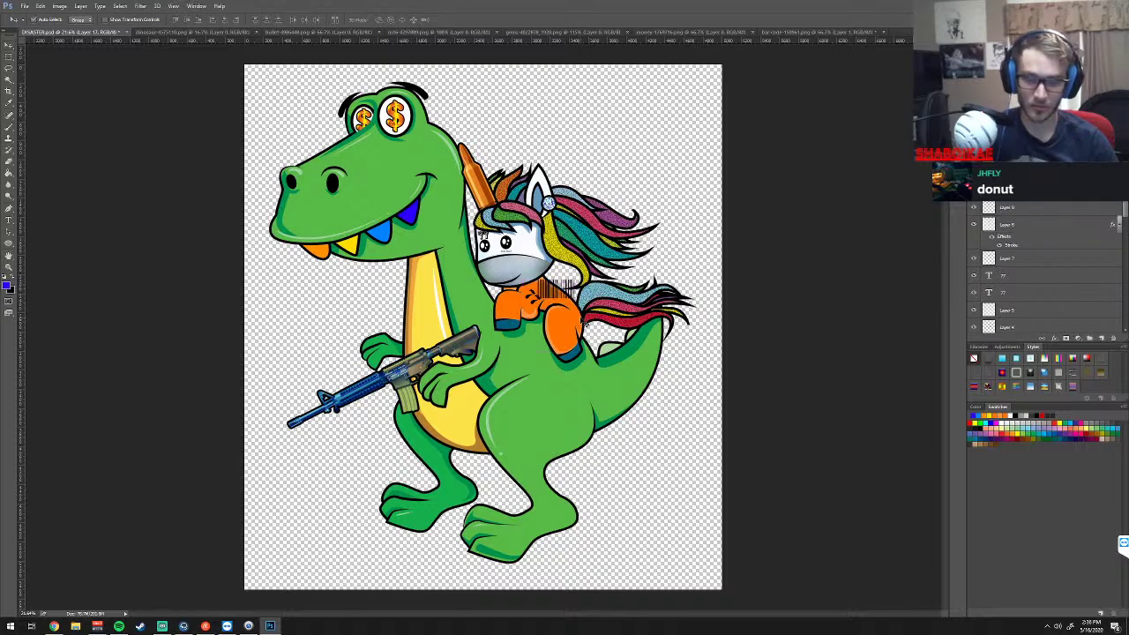
key(ctrl+t)
drag(575, 298, 569, 284)
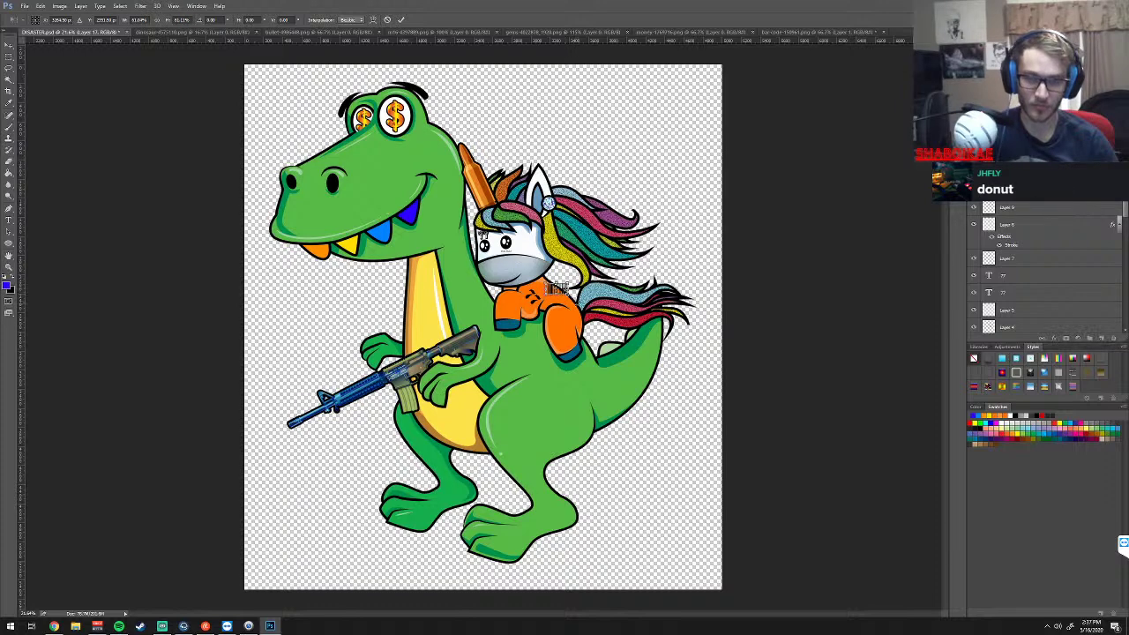
drag(570, 284, 556, 280)
key(Return)
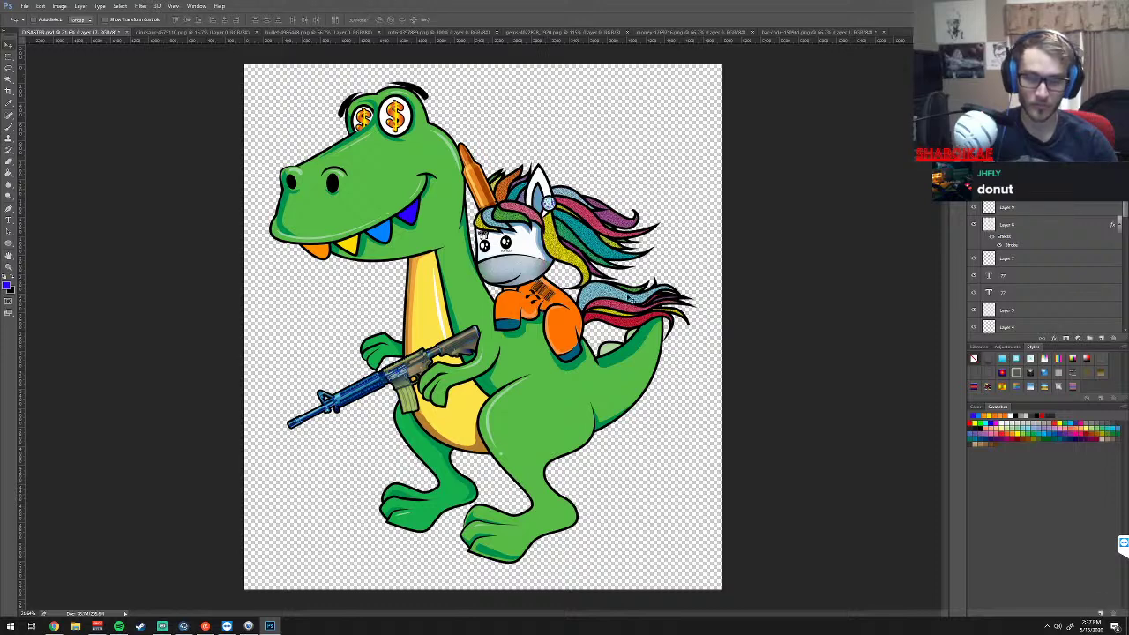
key(ctrl+t)
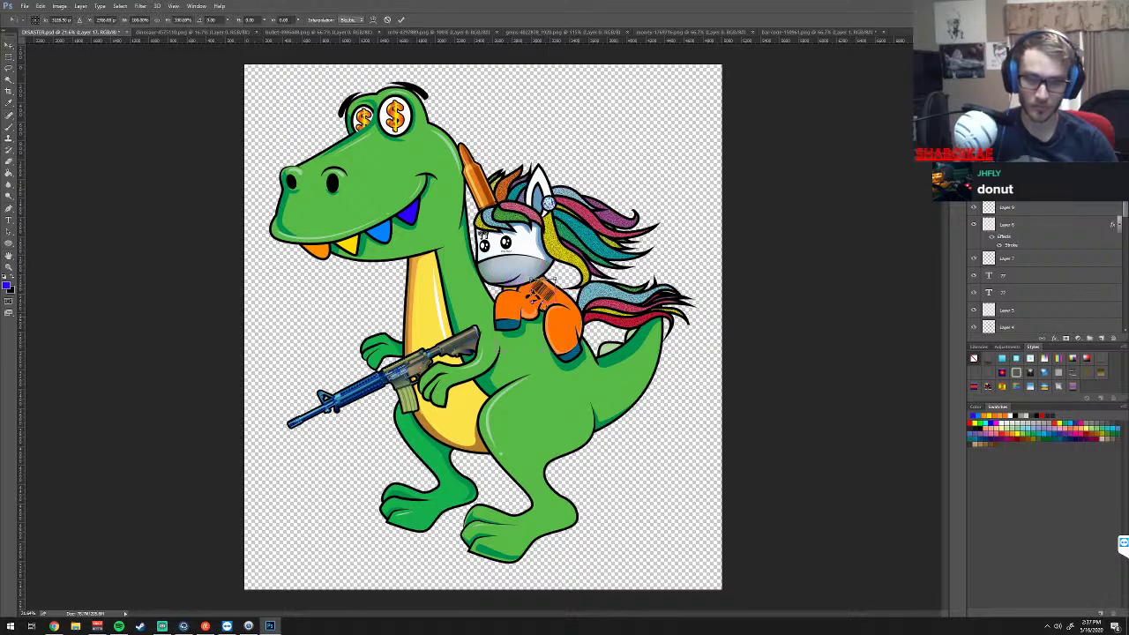
drag(554, 280, 549, 280)
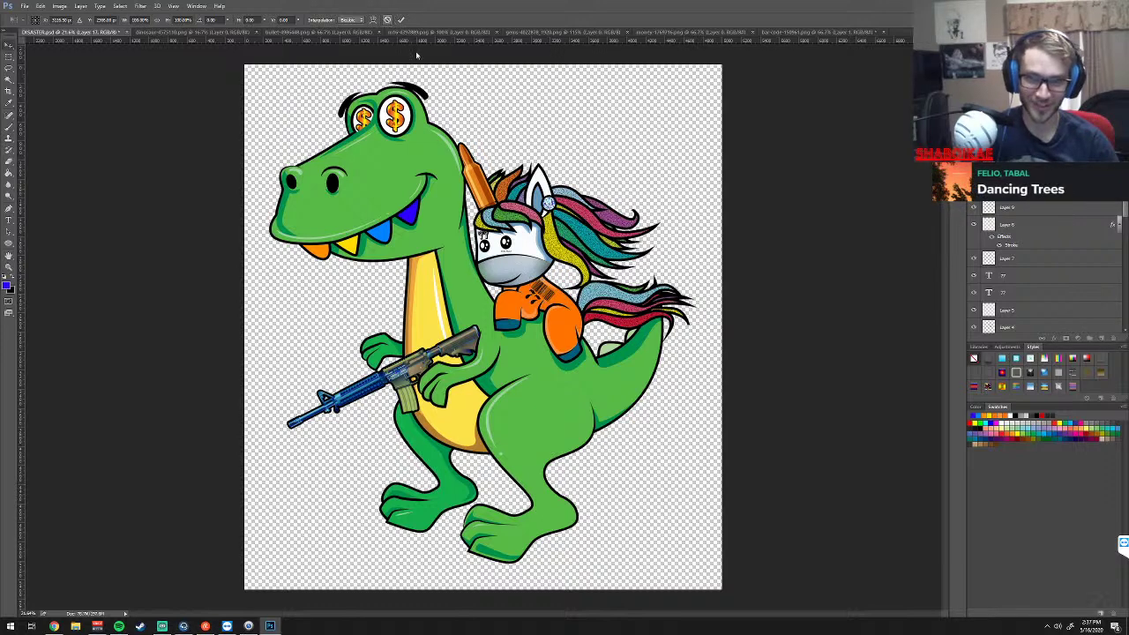
Nudge the barcode up and right, then tilt it diagonally down to the right
key(Return)
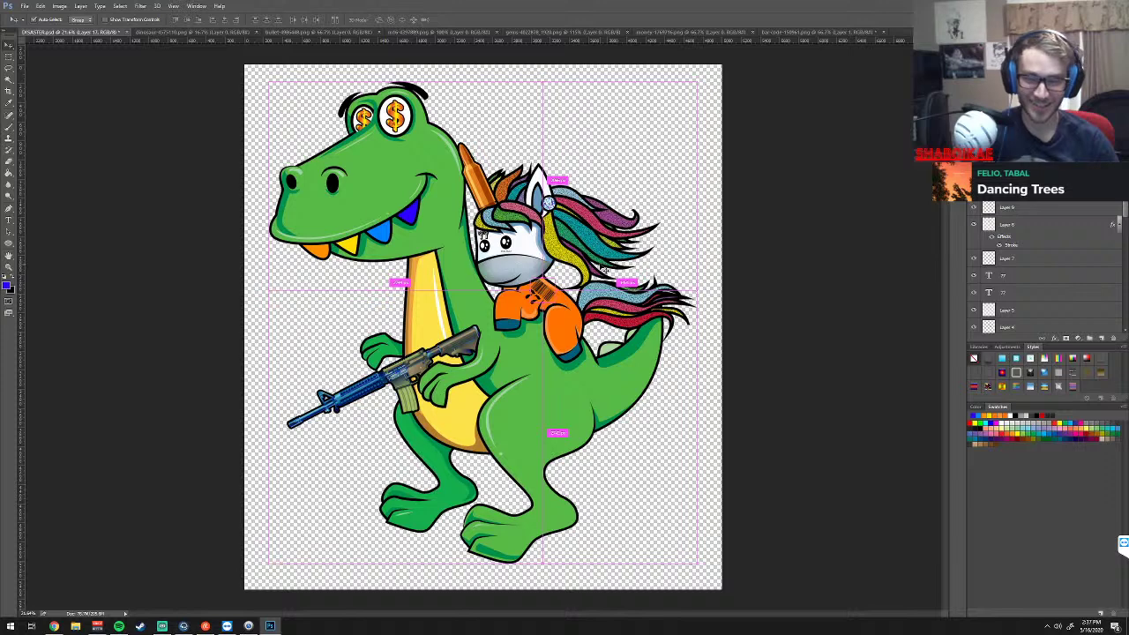
drag(536, 293, 558, 284)
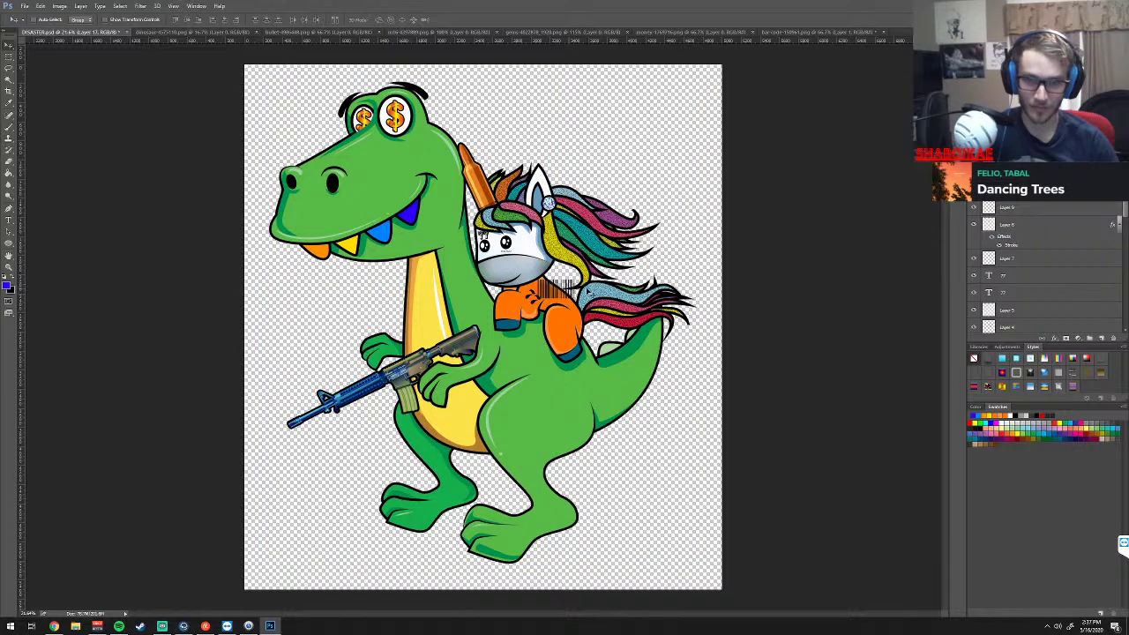
key(ctrl+t)
drag(577, 281, 567, 273)
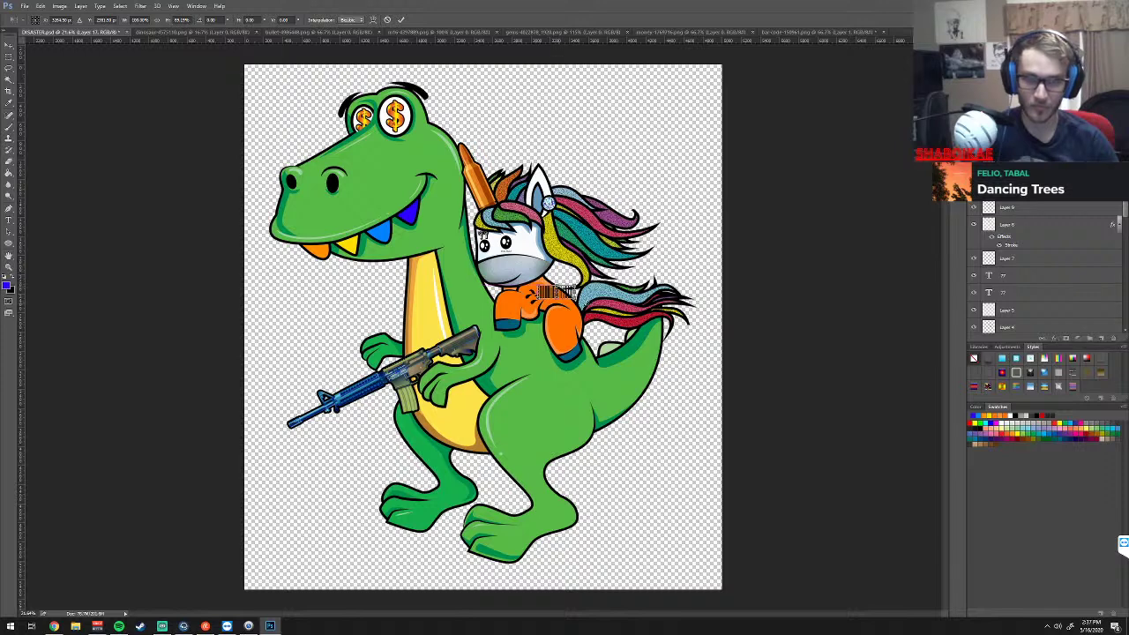
drag(601, 300, 594, 288)
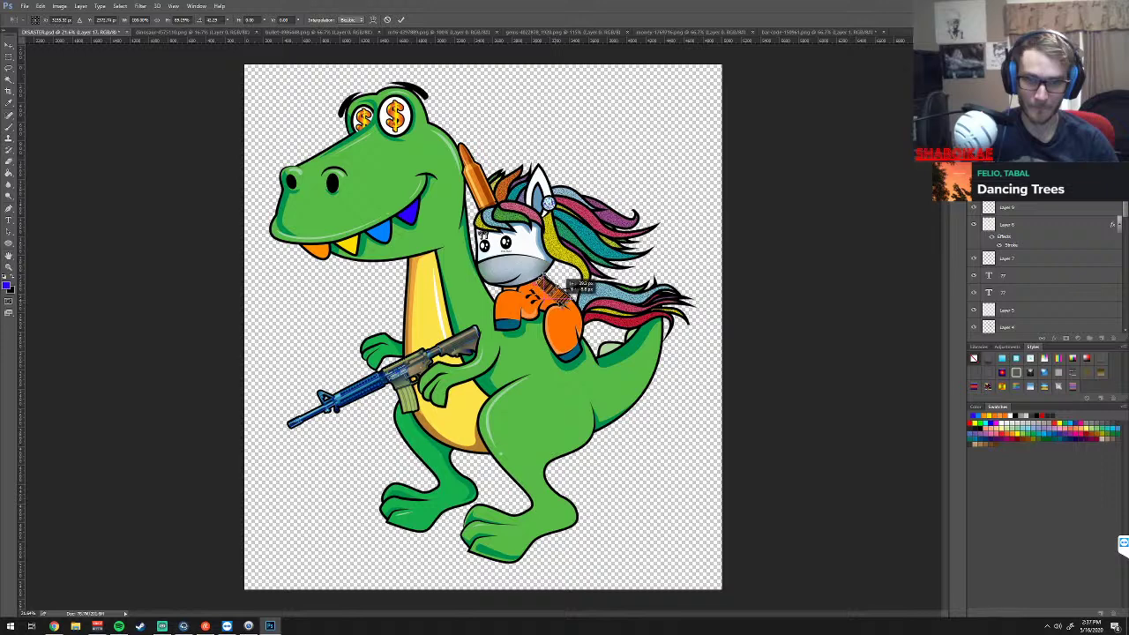
key(Return)
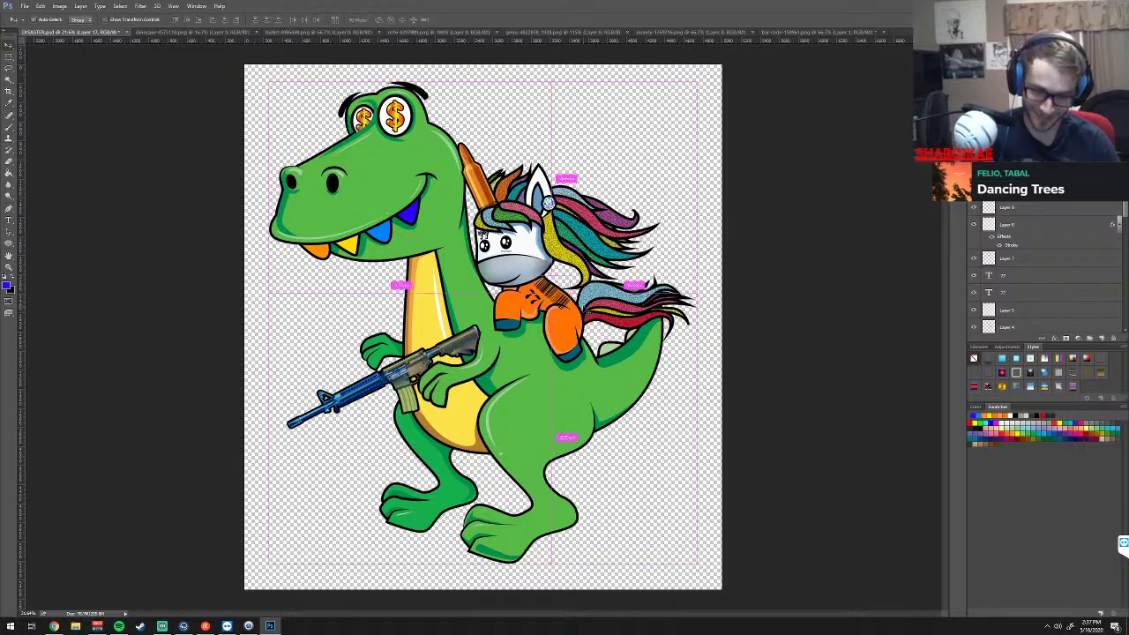
Scale the tilted barcode down further and settle it in the middle of the orange shirt
key(ctrl+t)
mouse_move(566, 280)
mouse_down()
mouse_move(573, 287)
mouse_move(553, 281)
mouse_up()
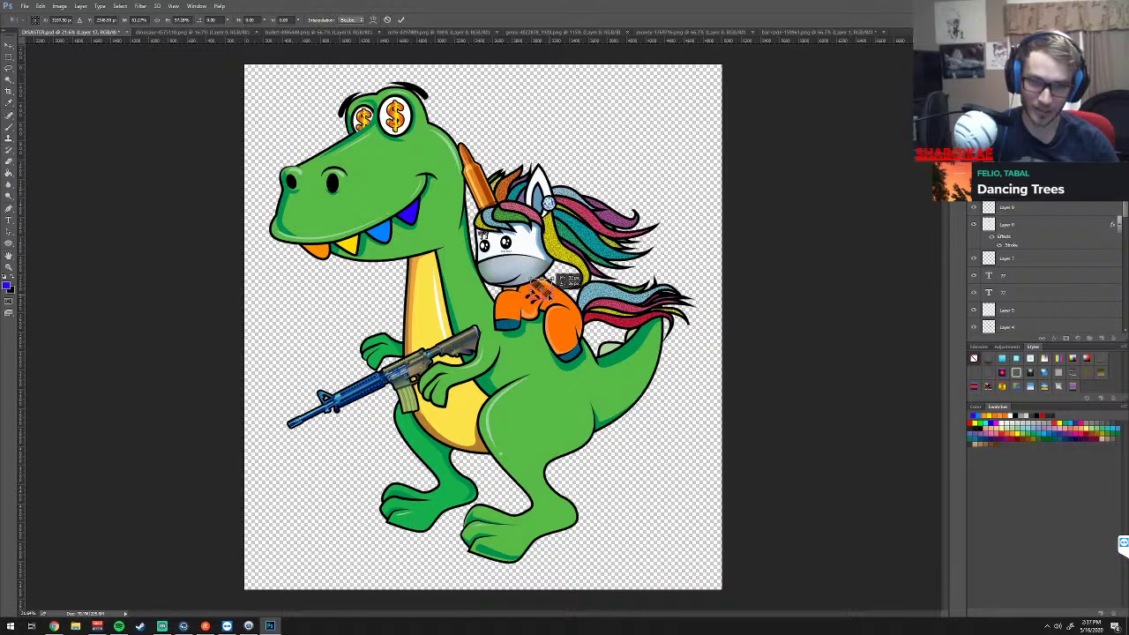
key(Return)
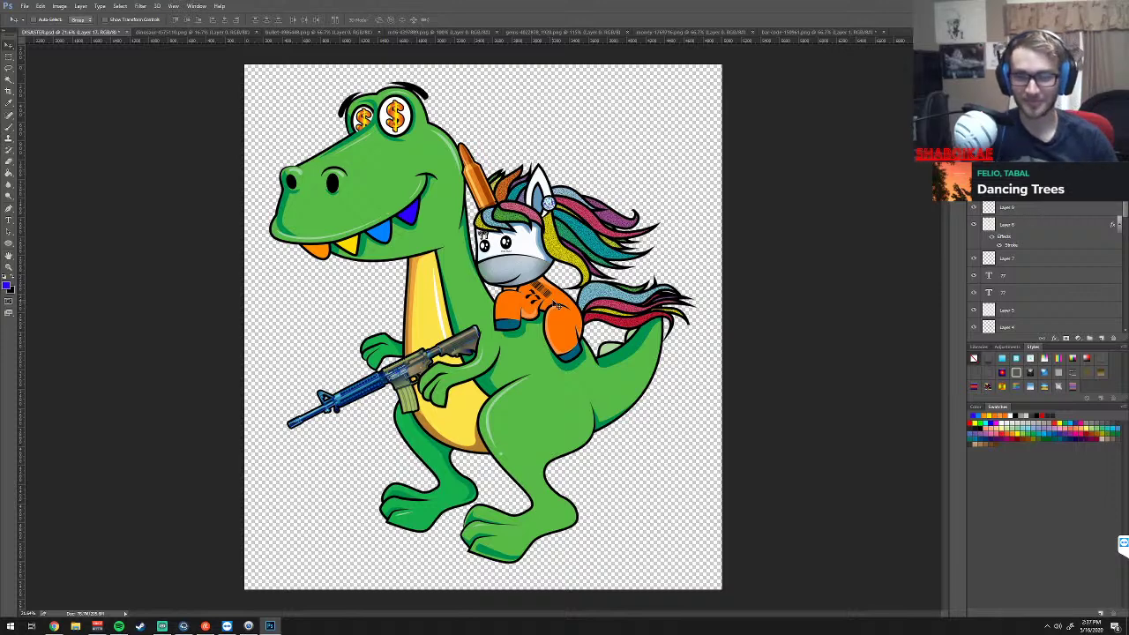
key(ctrl+t)
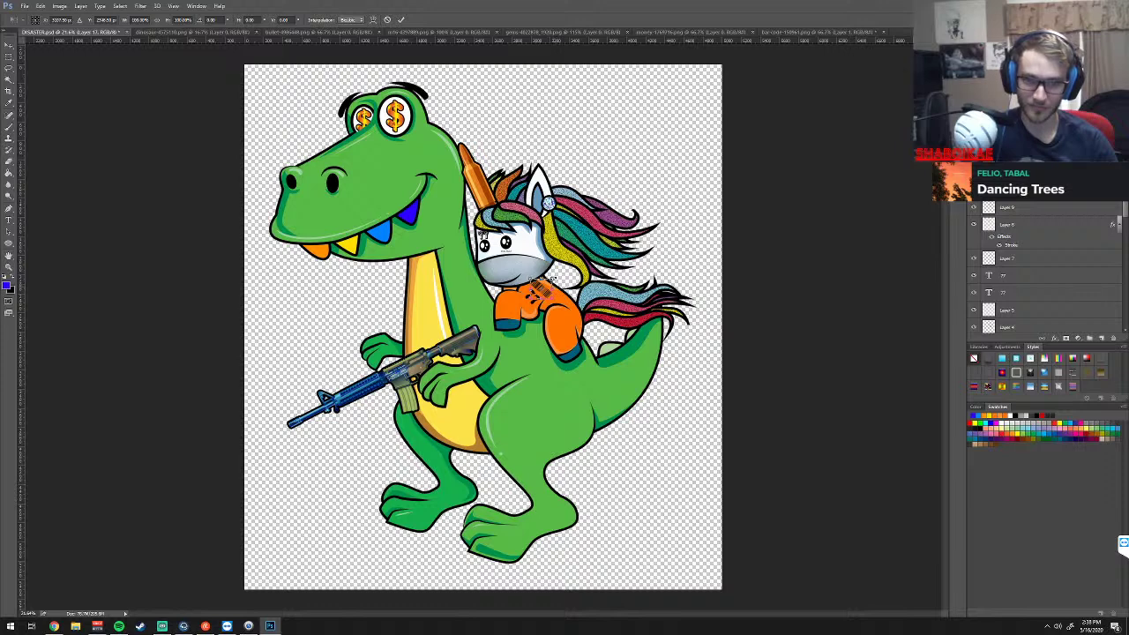
mouse_move(551, 278)
mouse_down()
mouse_move(560, 262)
mouse_move(552, 281)
mouse_up()
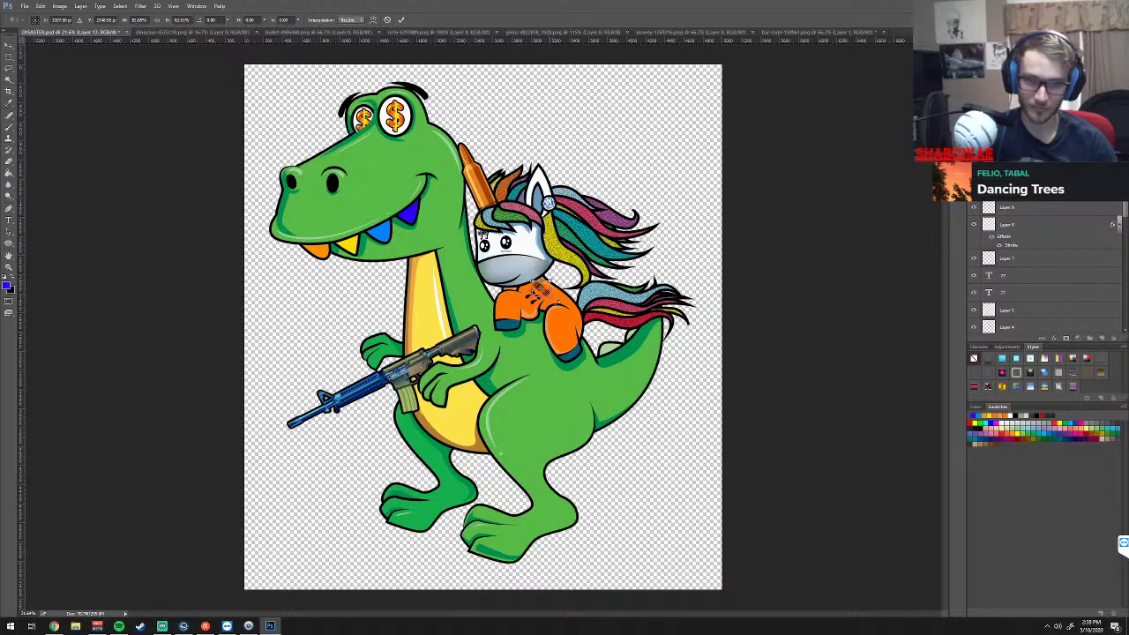
key(Return)
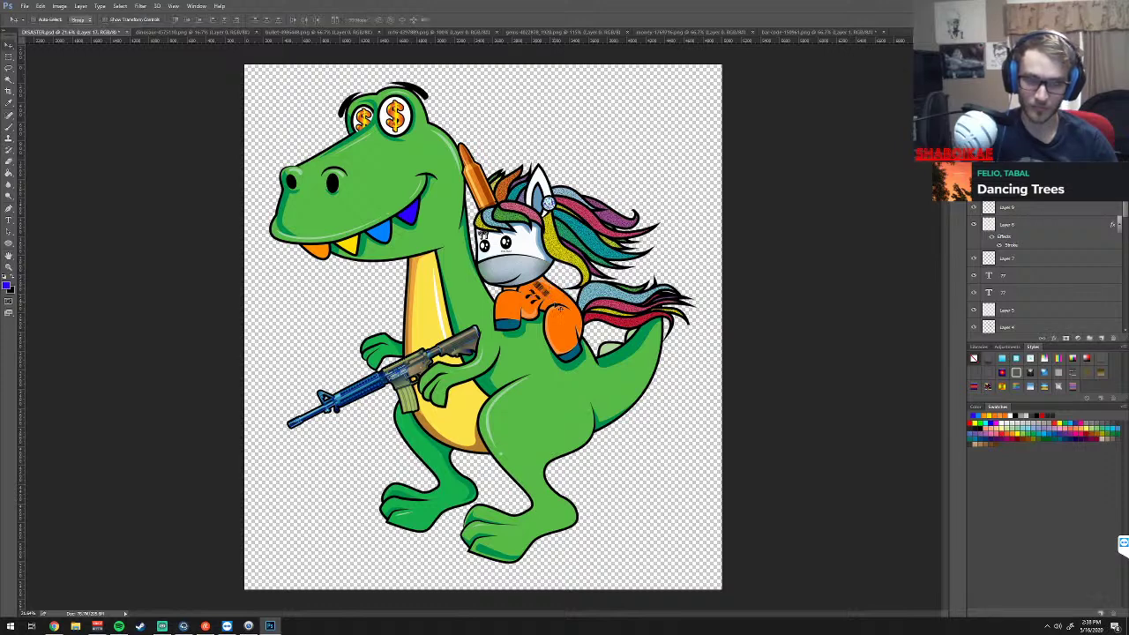
drag(545, 300, 540, 296)
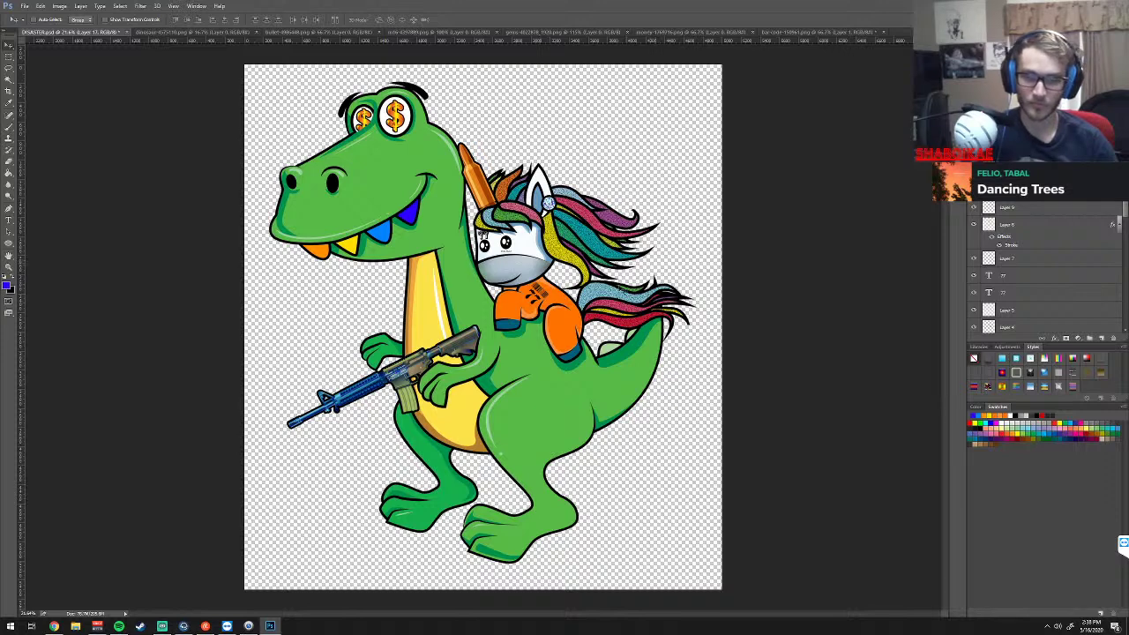
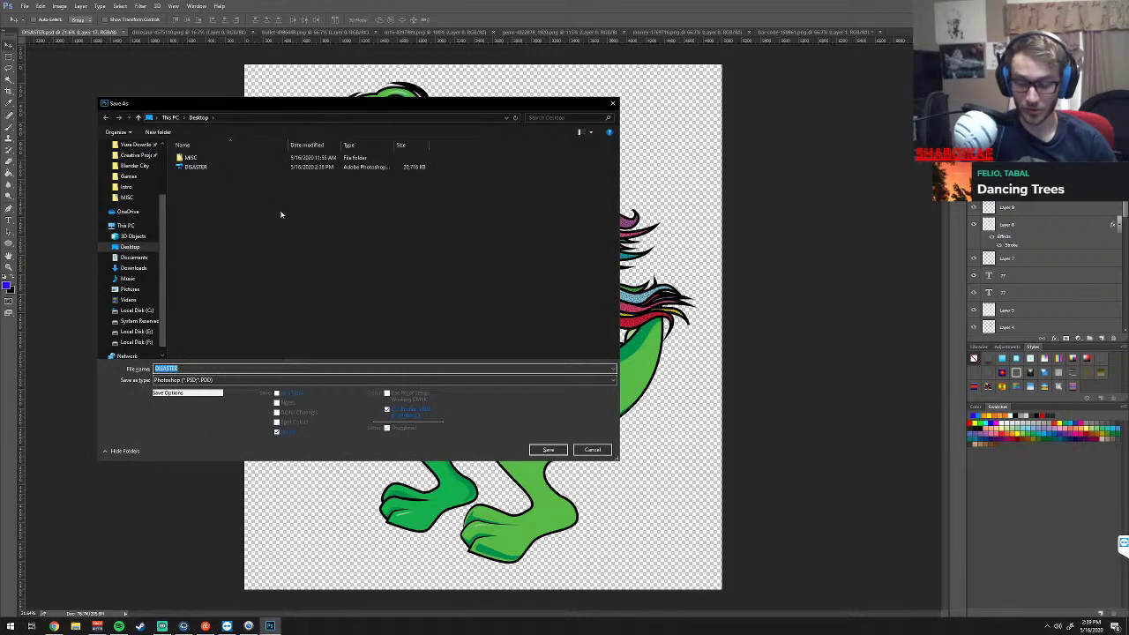
Save the dinosaur-riding-unicorn artwork as the PNG file DISASTER, accepting the PNG options
click(194, 379)
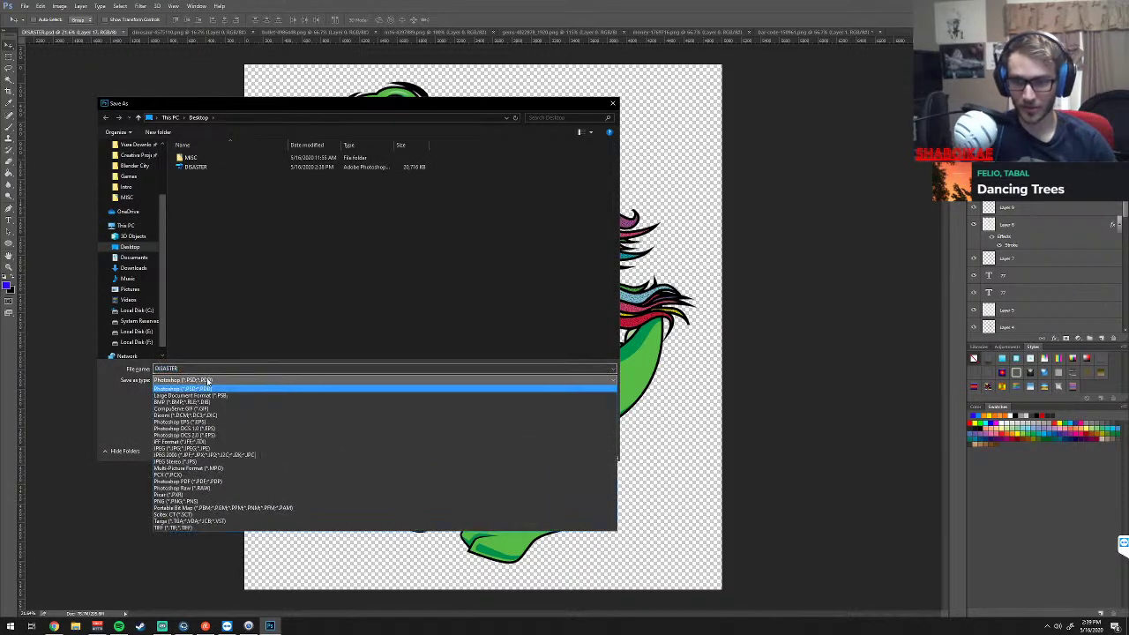
click(189, 501)
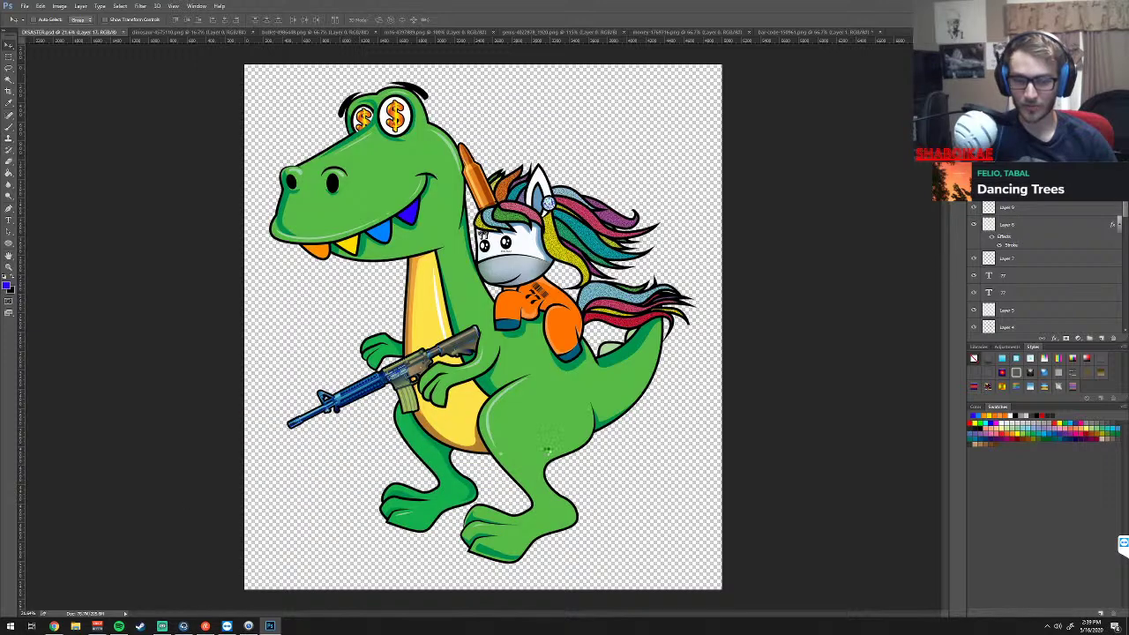
click(445, 151)
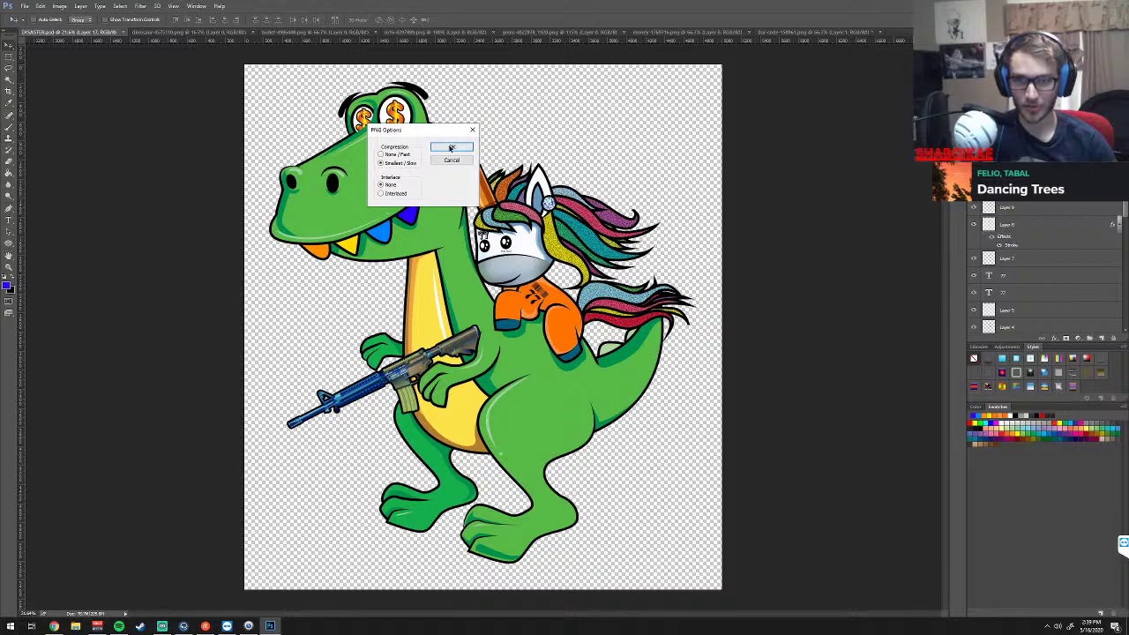
click(450, 151)
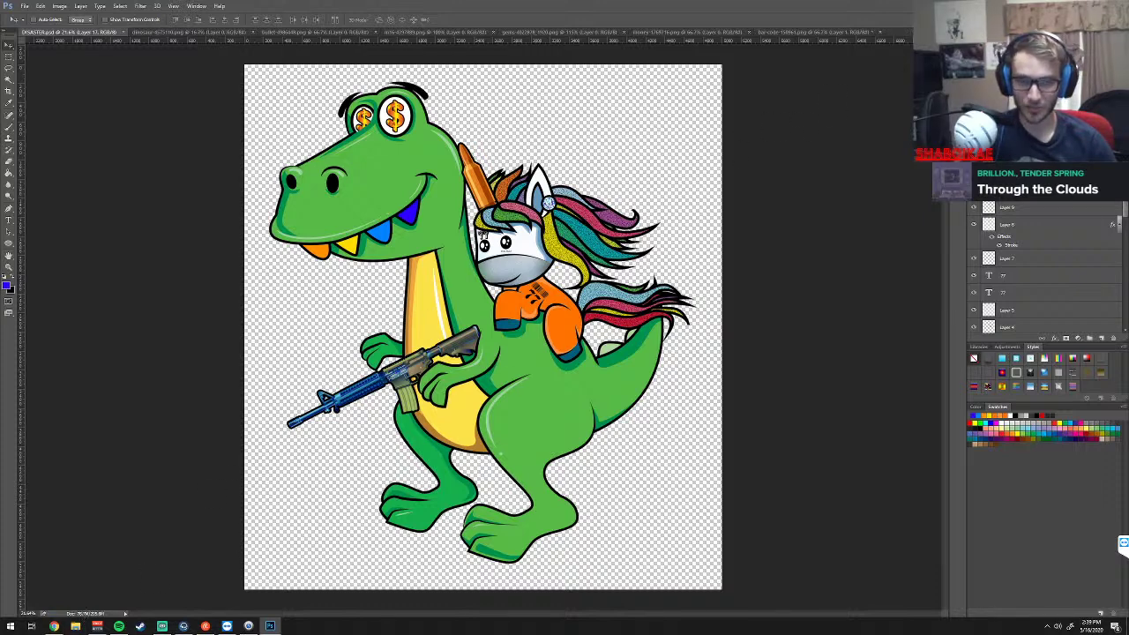
Hide Photoshop so the desktop shows the DISASTER PNG beside the DISASTER Photoshop document
key(super+d)
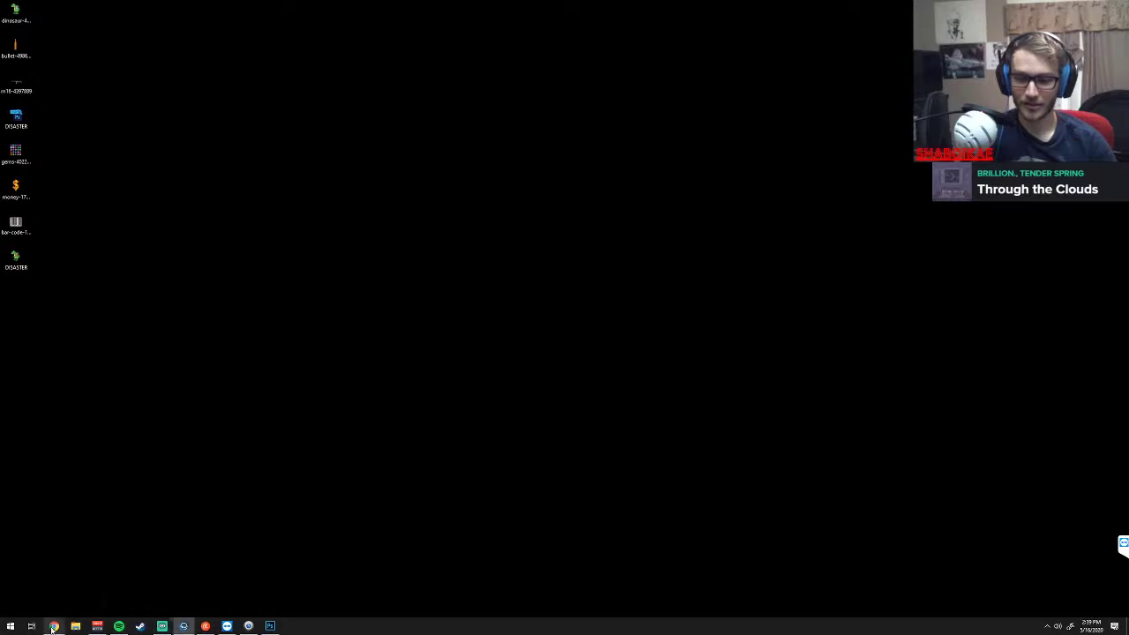
click(270, 627)
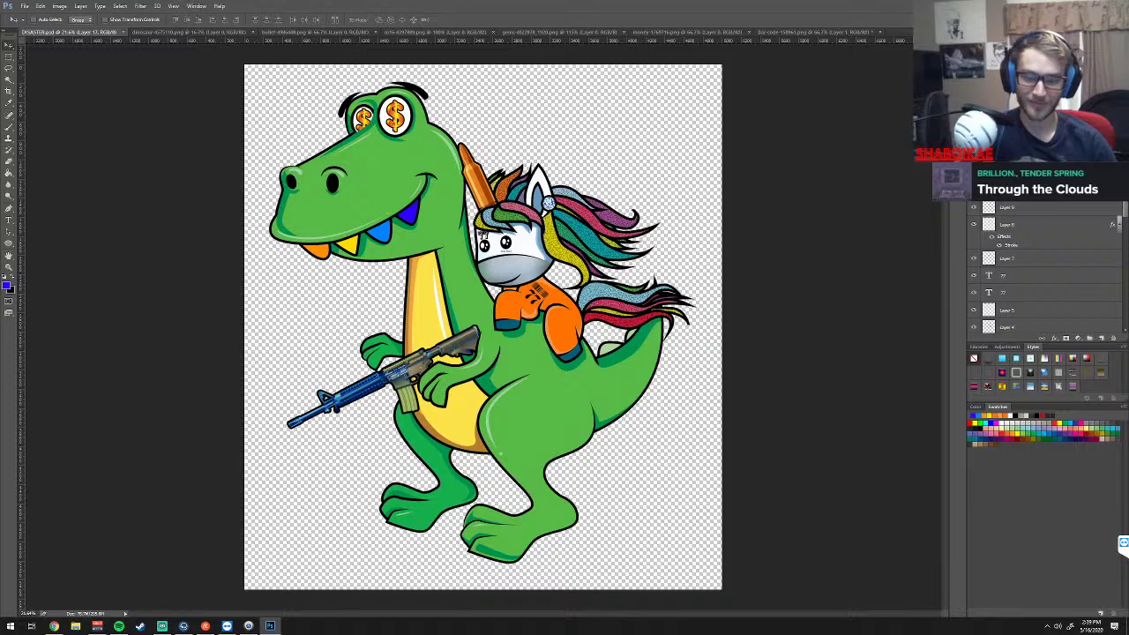
key(super+d)
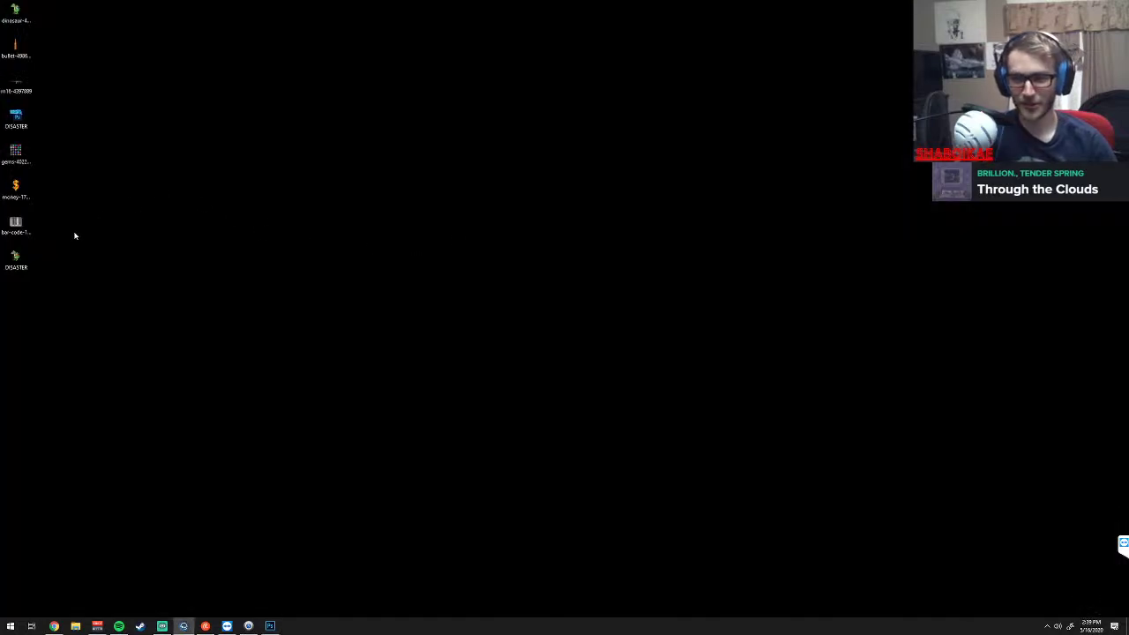
double_click(26, 258)
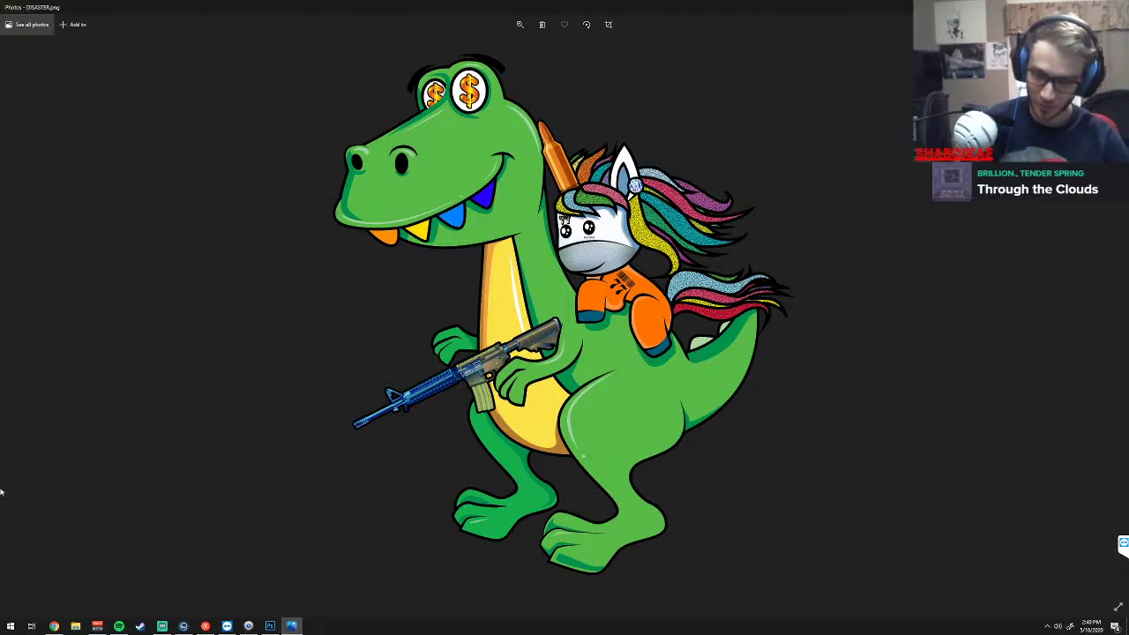
click(58, 626)
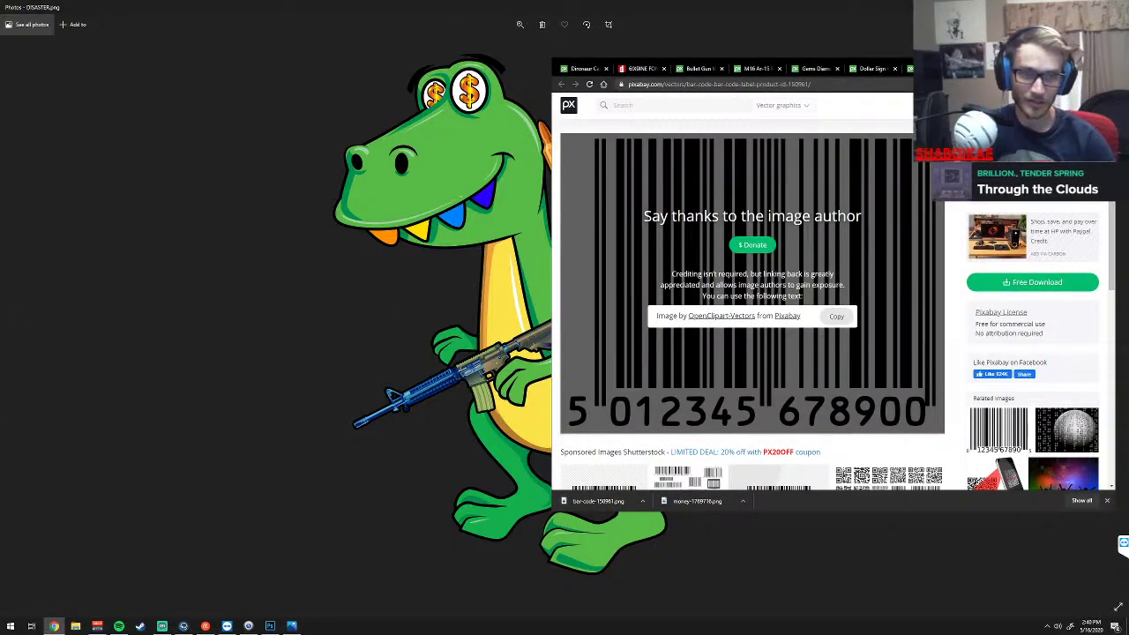
click(61, 627)
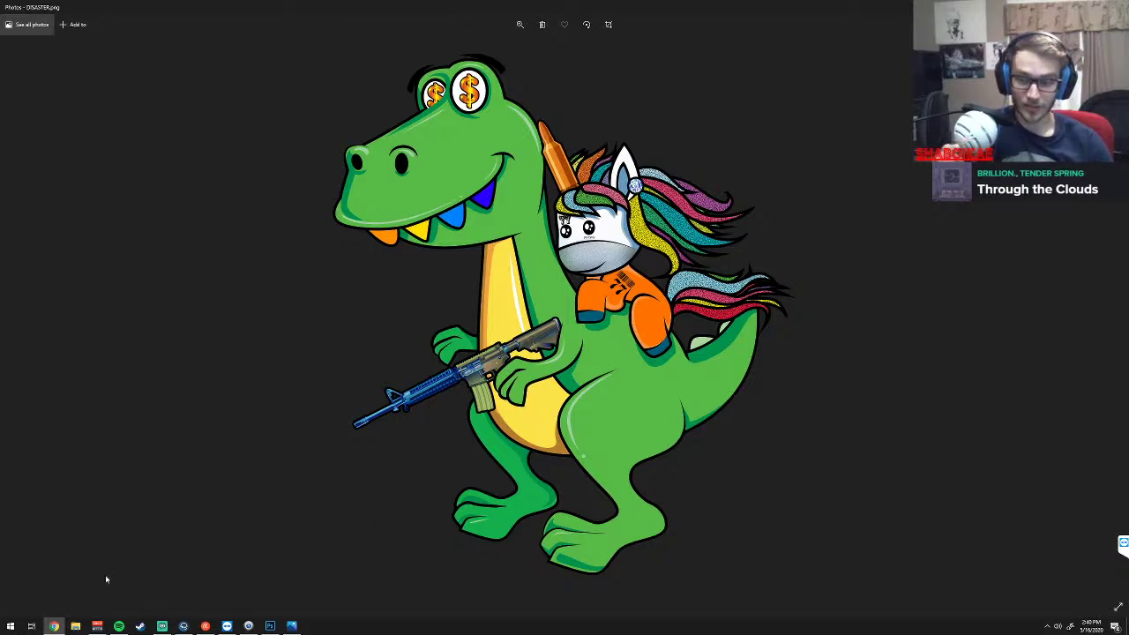
Close the image viewer and drop the DISASTER PNG onto TeePublic's Upload a Design area
key(alt+F4)
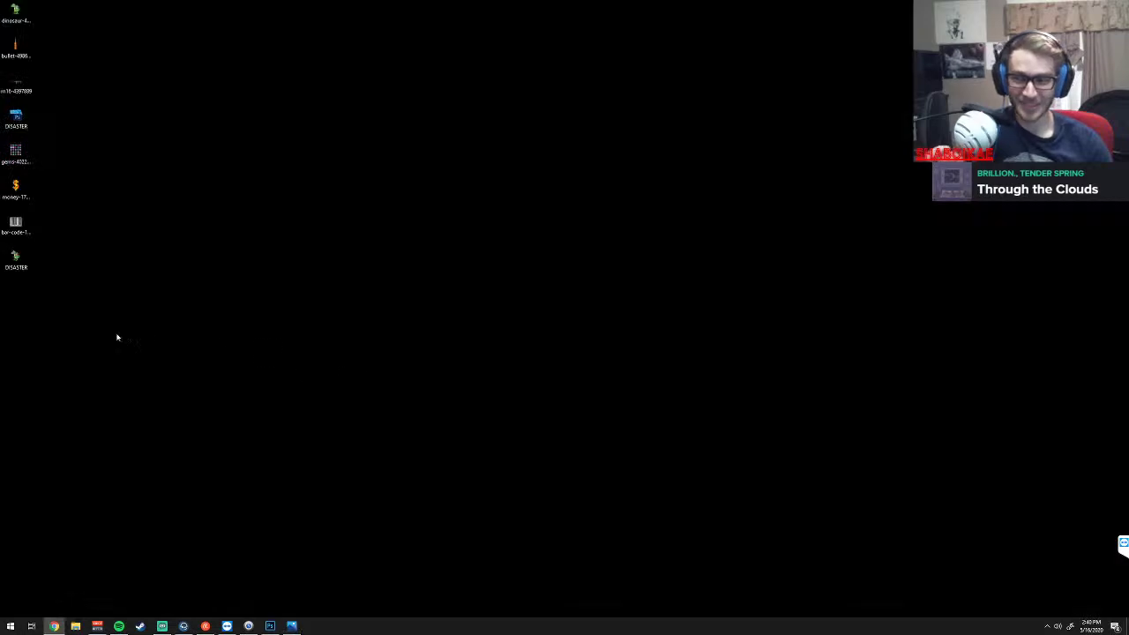
drag(16, 257, 103, 274)
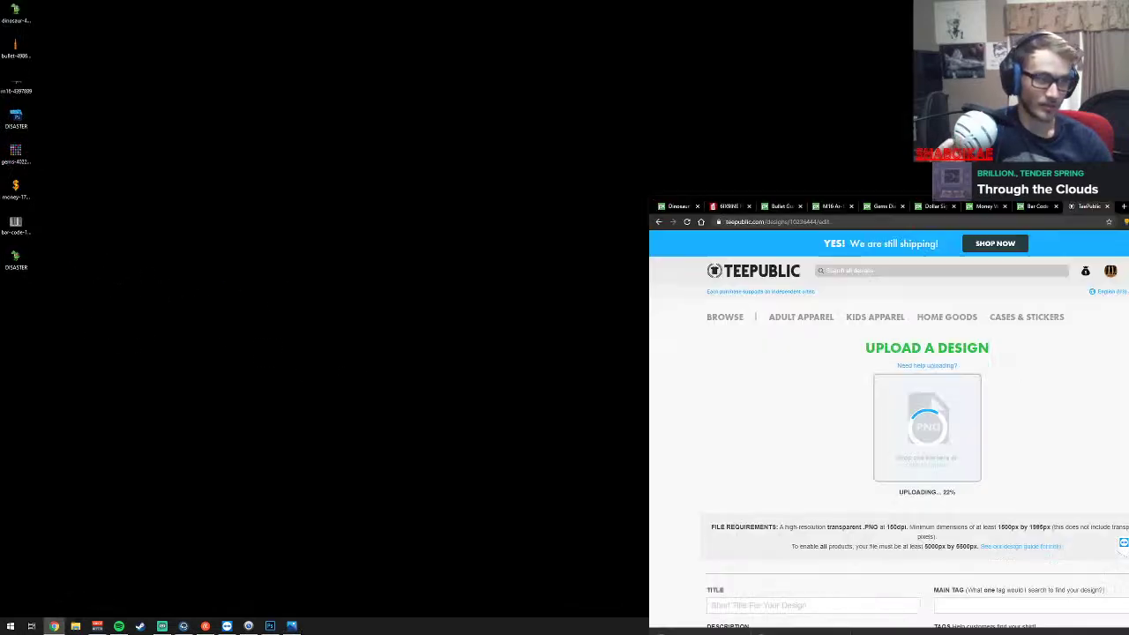
drag(54, 626, 852, 216)
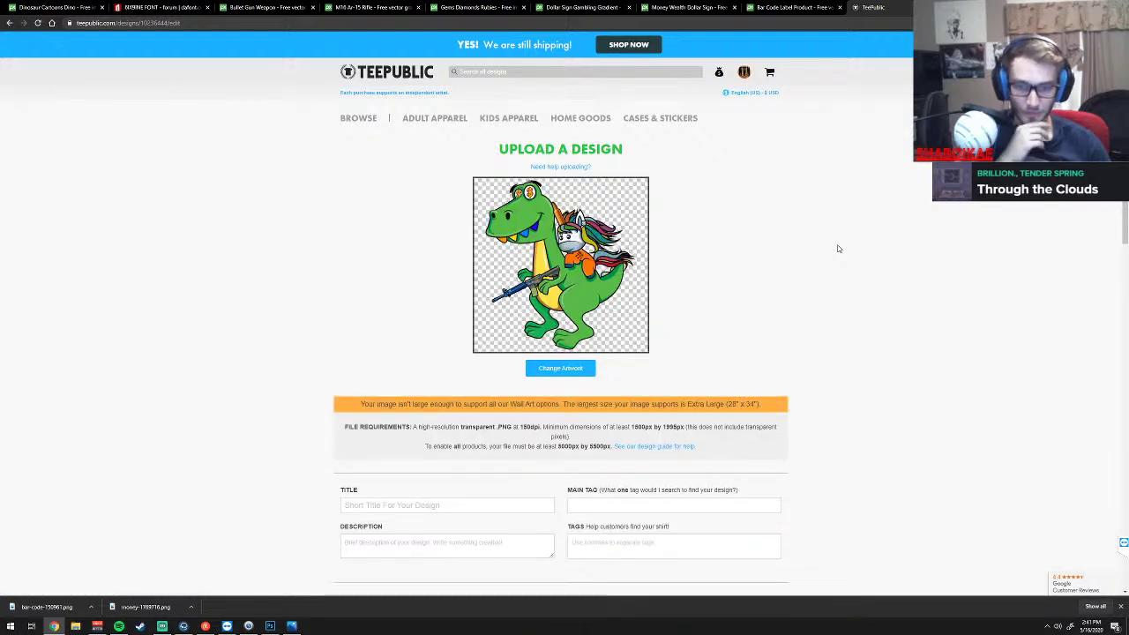
Scroll down to Apparel Items and bring up the T-Shirt default colour options
scroll(839, 248, down, 1)
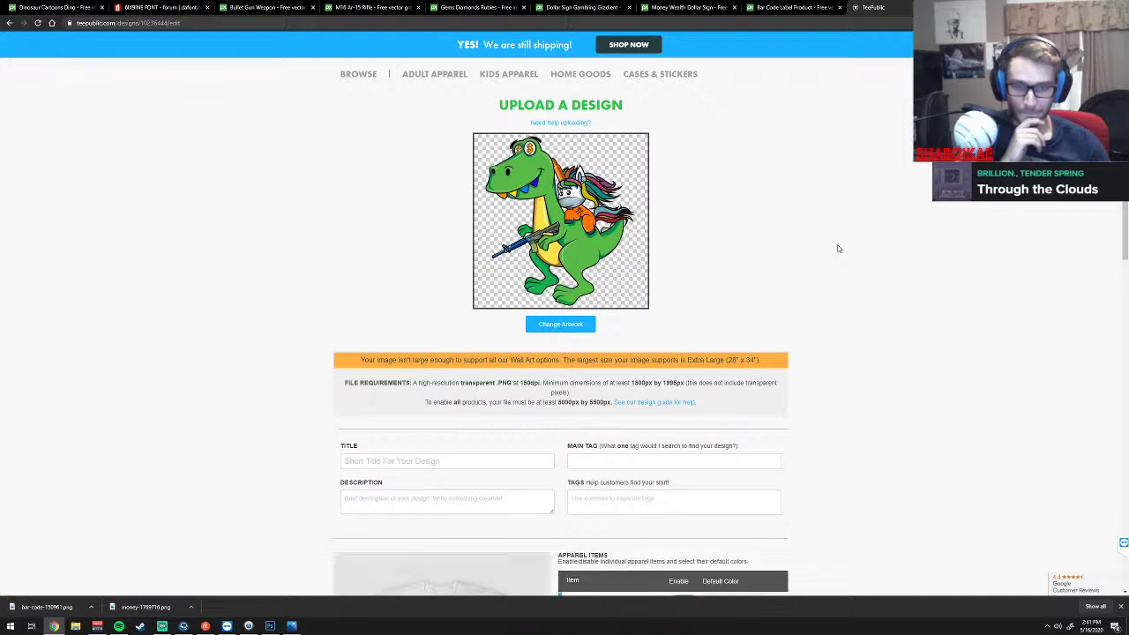
scroll(839, 249, down, 1)
scroll(838, 248, down, 1)
scroll(838, 248, down, 1)
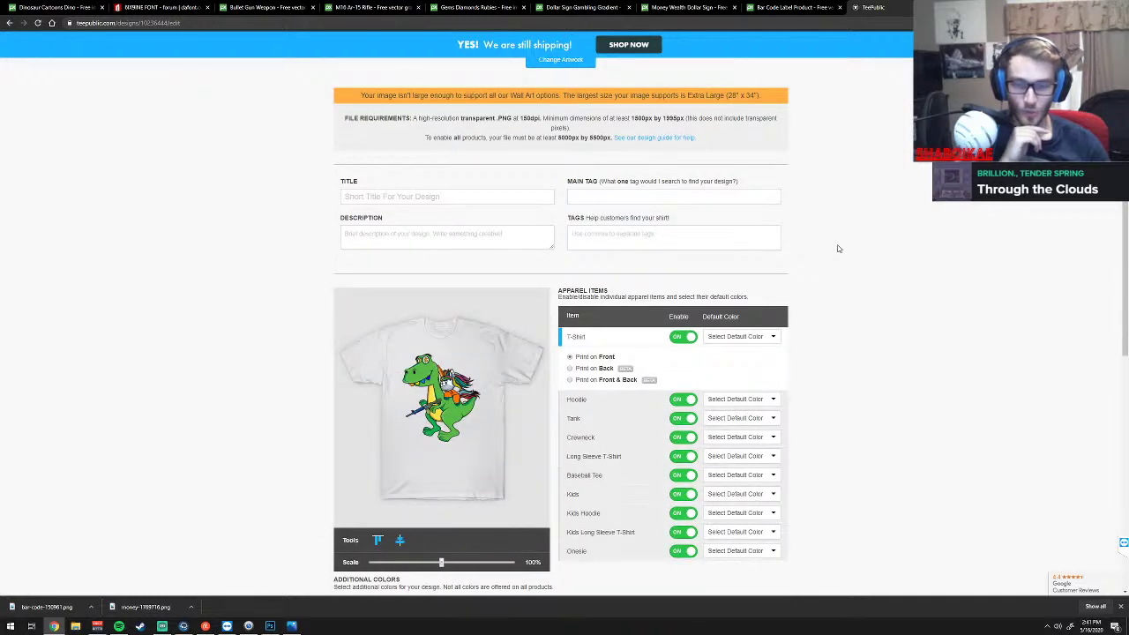
scroll(839, 249, down, 1)
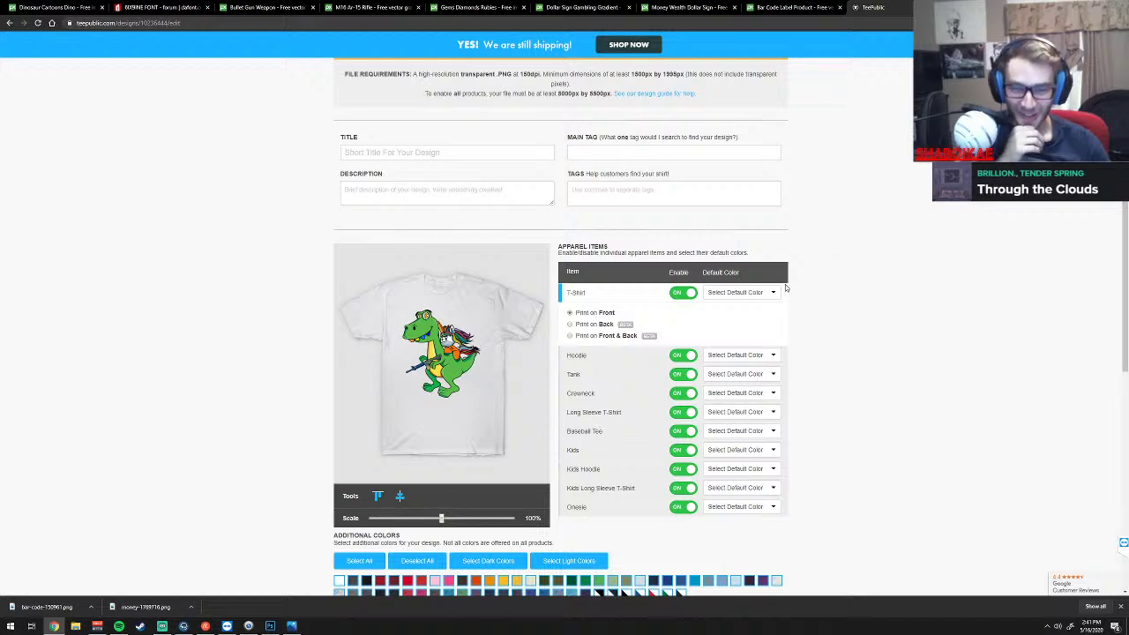
click(758, 298)
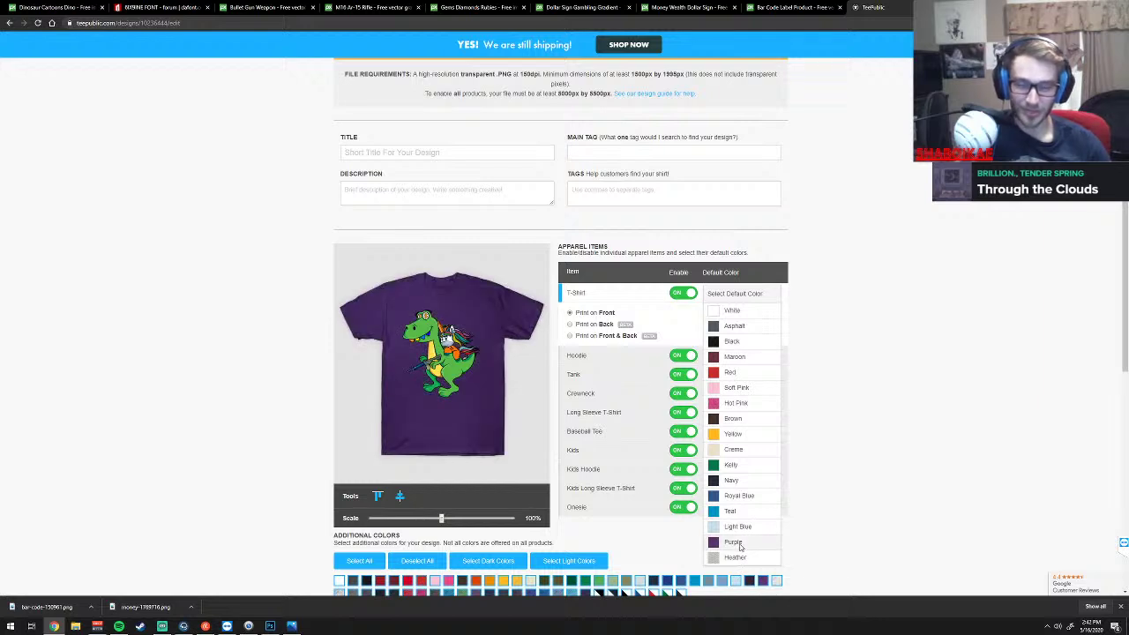
Set Purple as the T-Shirt default colour and scale the hoodie design down to about 86%
click(737, 542)
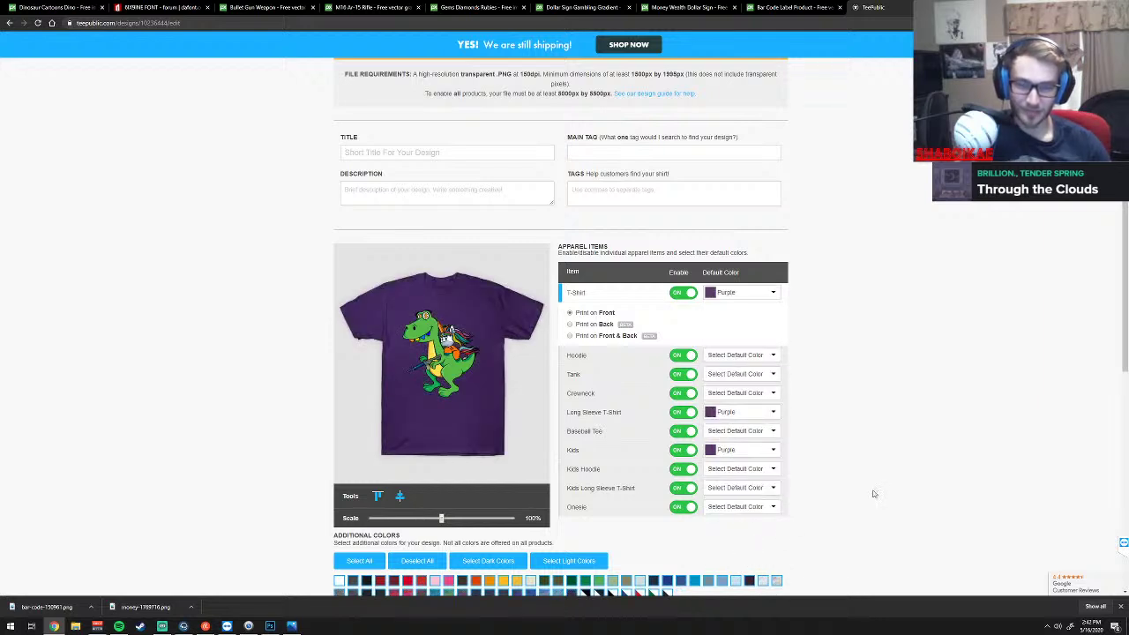
click(768, 356)
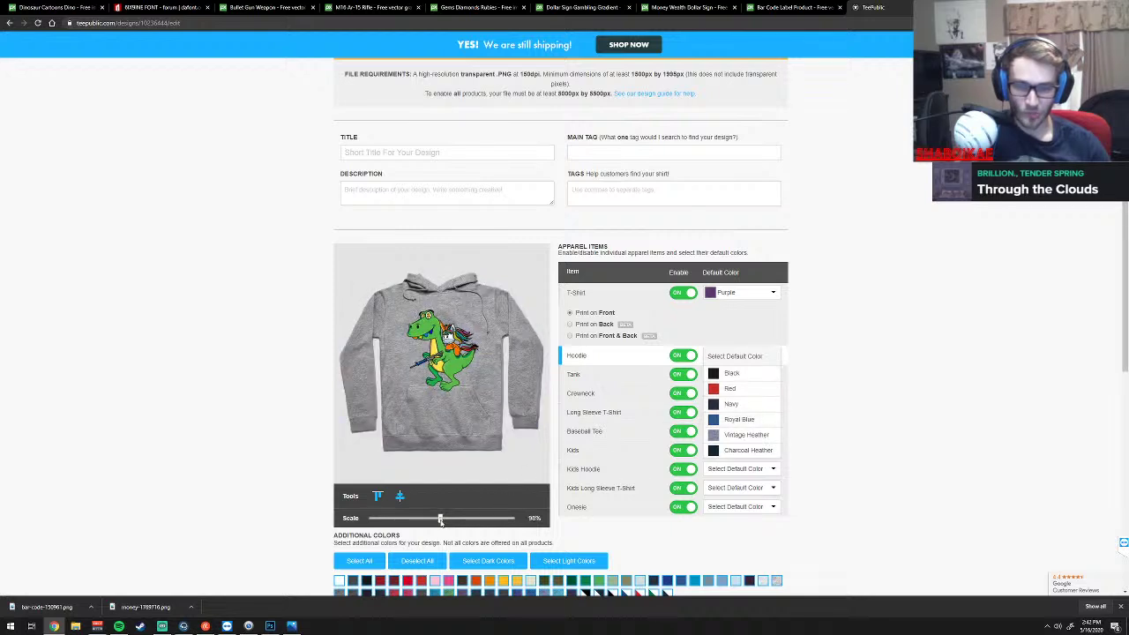
drag(441, 520, 431, 520)
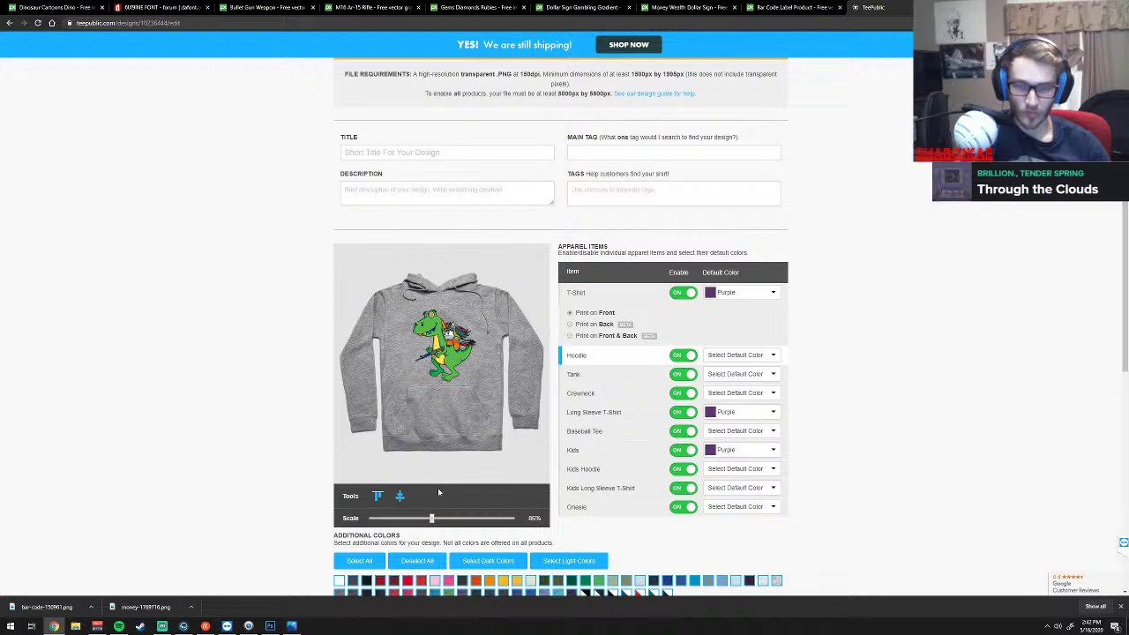
Centre the design on the hoodie and make Charcoal Heather the Hoodie default colour
click(400, 497)
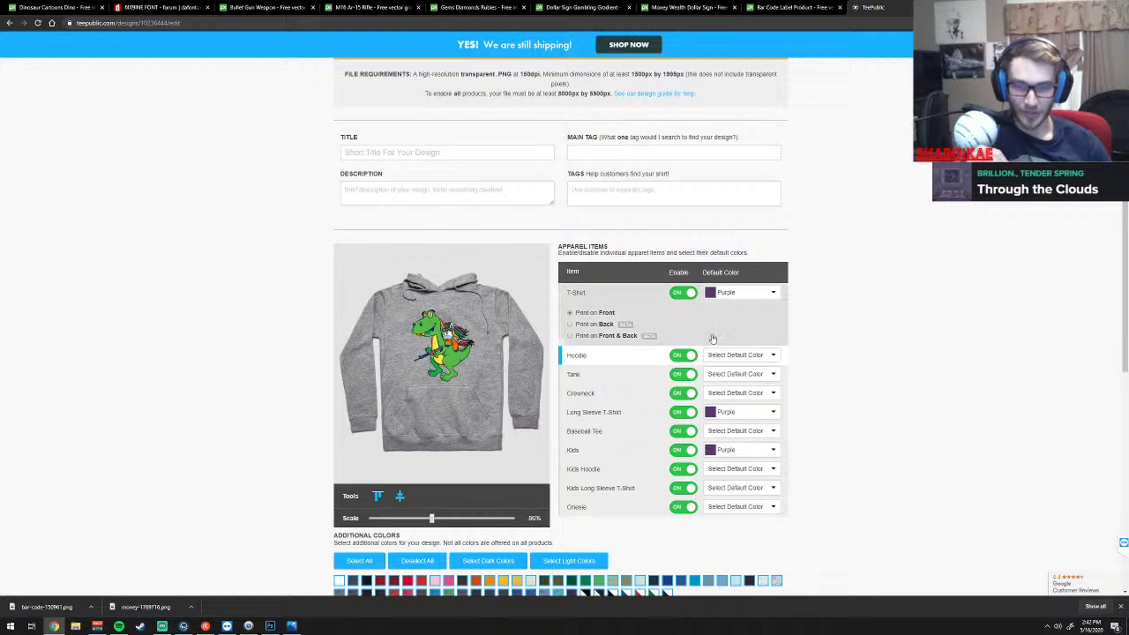
click(614, 377)
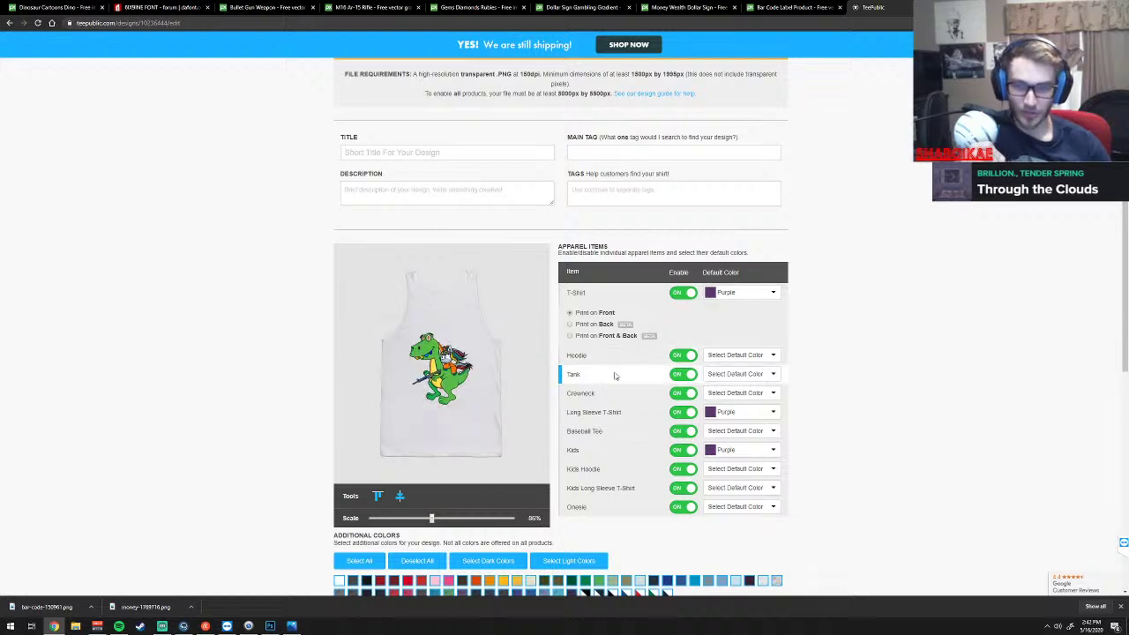
click(752, 375)
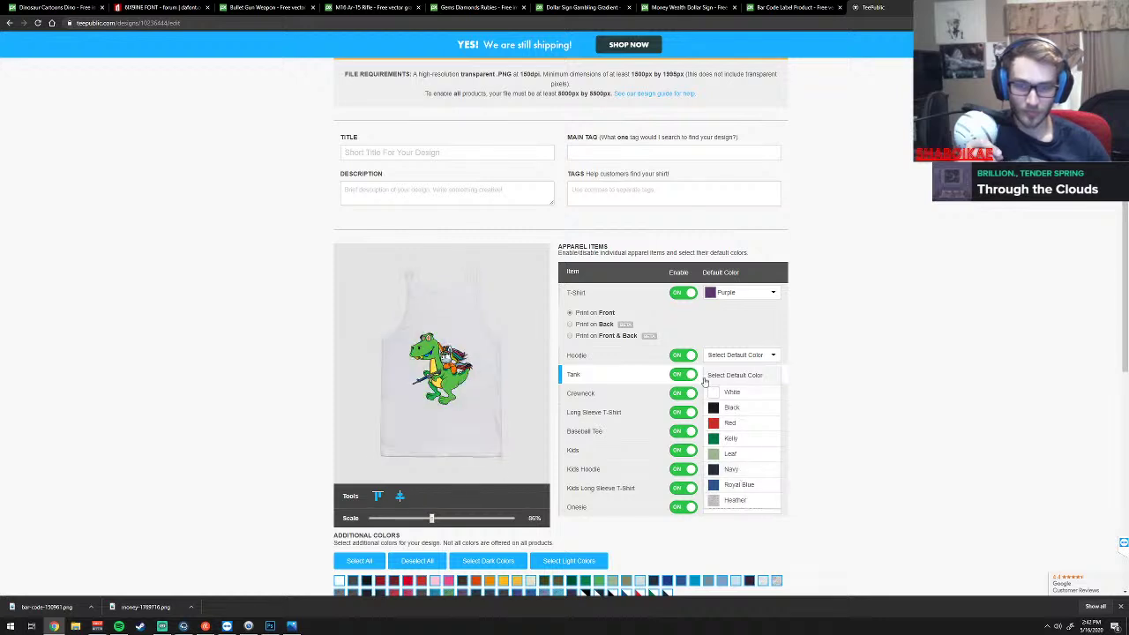
click(739, 355)
click(739, 354)
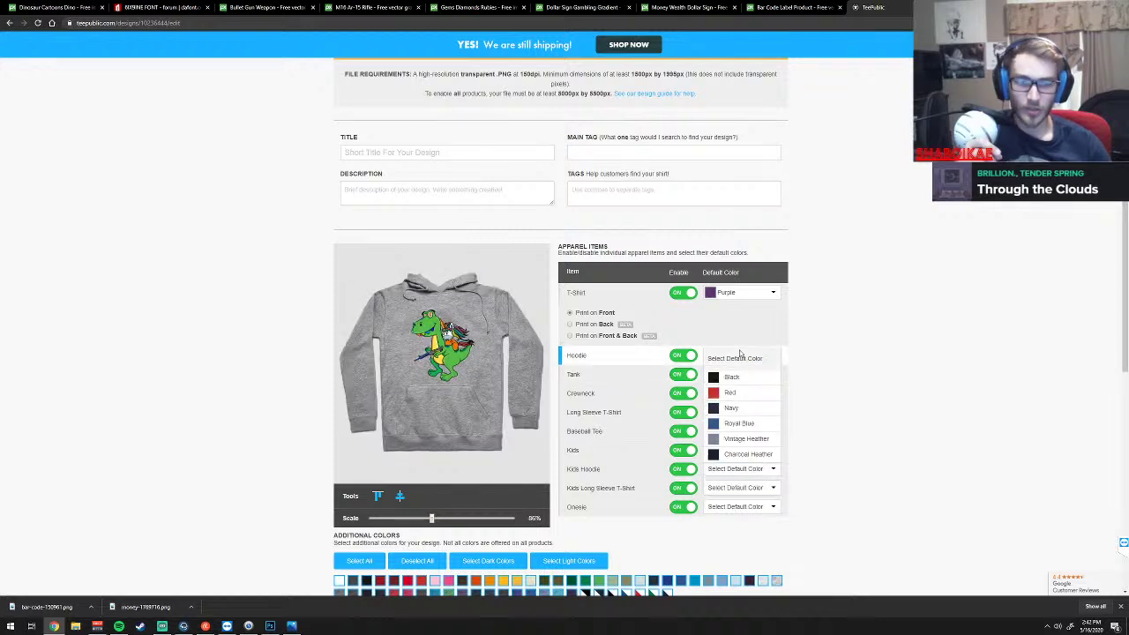
click(756, 454)
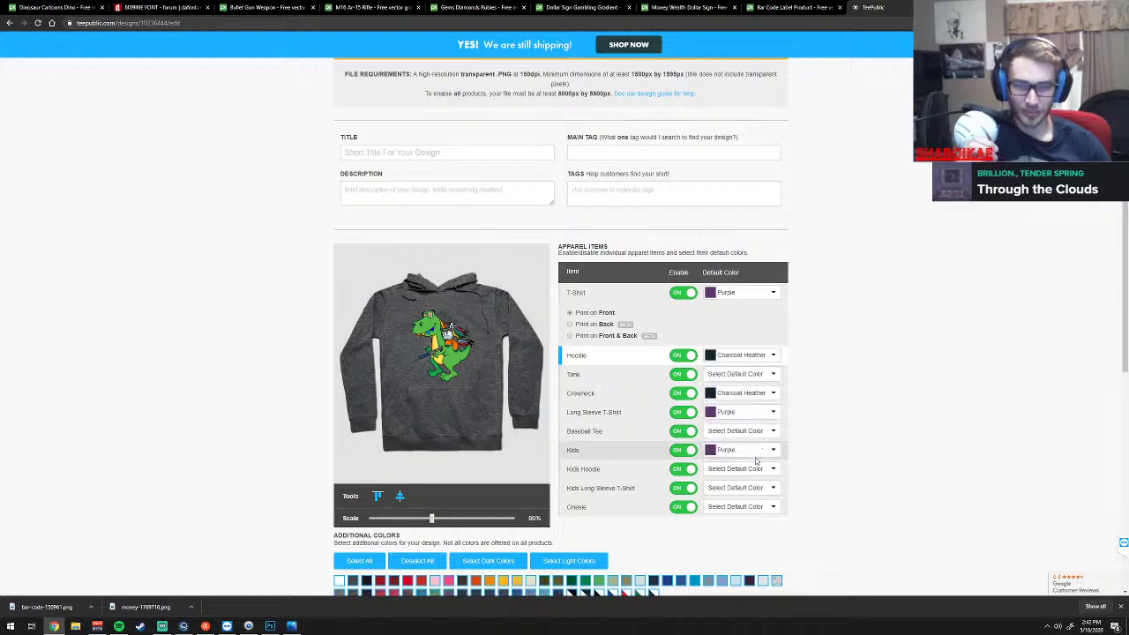
Make Navy the Tank default colour
click(767, 375)
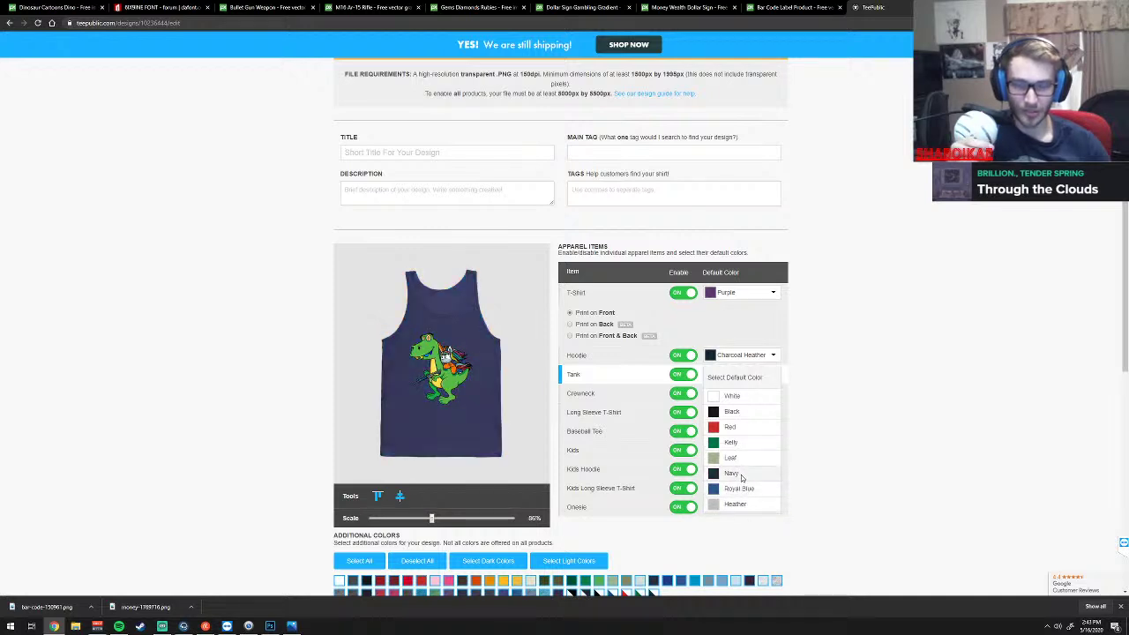
click(741, 474)
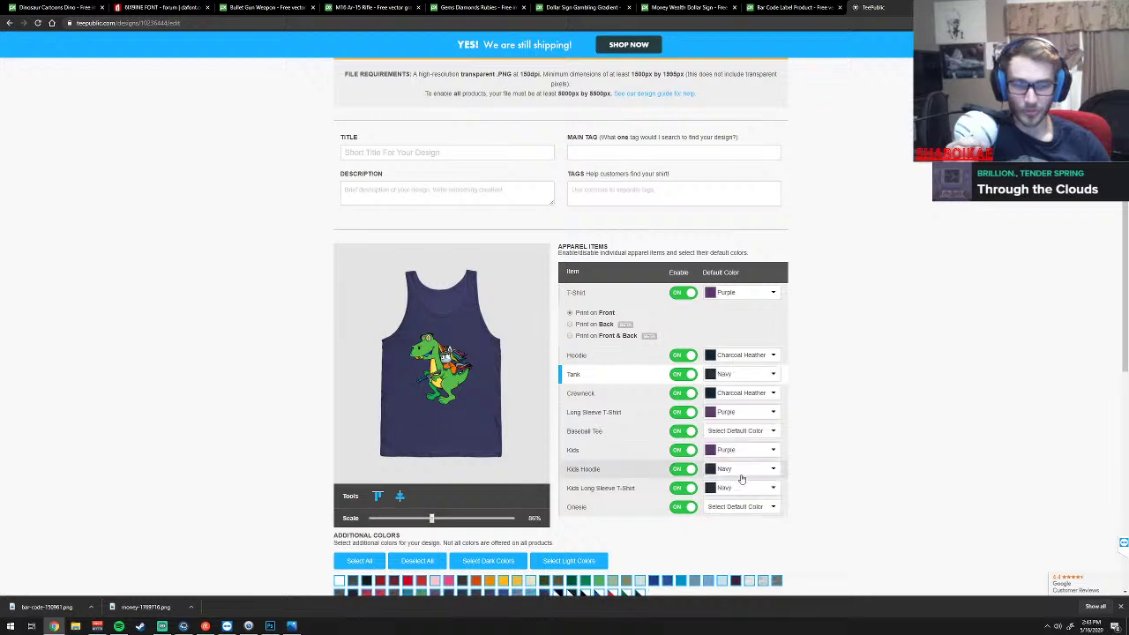
click(748, 432)
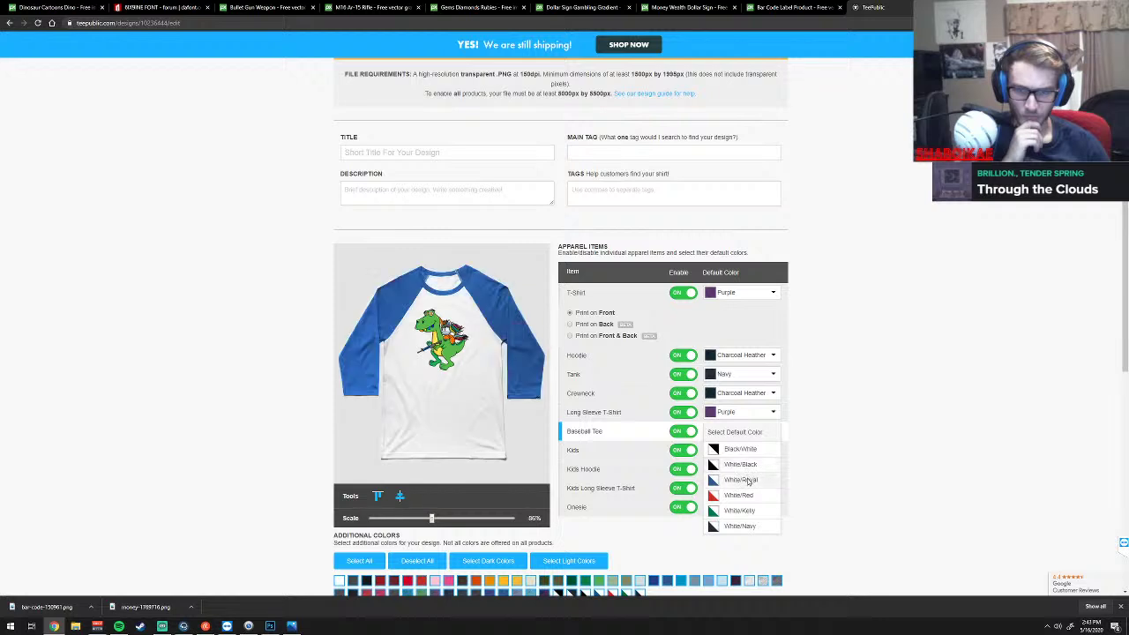
Enlarge the dinosaur design on the baseball tee and nudge it slightly lower
drag(432, 521, 437, 520)
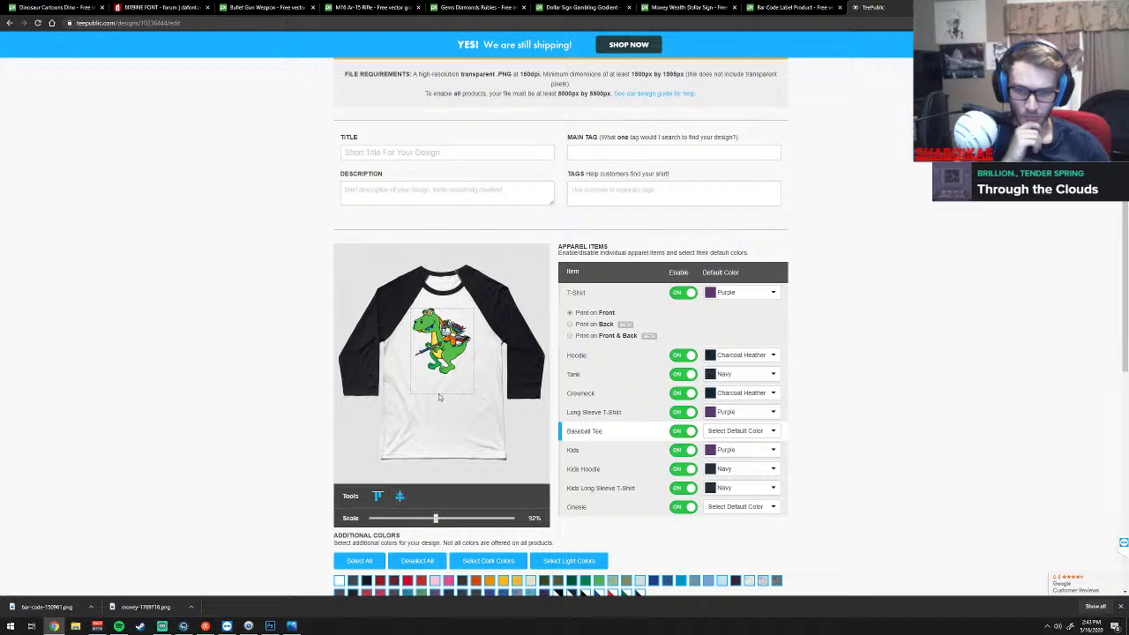
drag(441, 366, 441, 374)
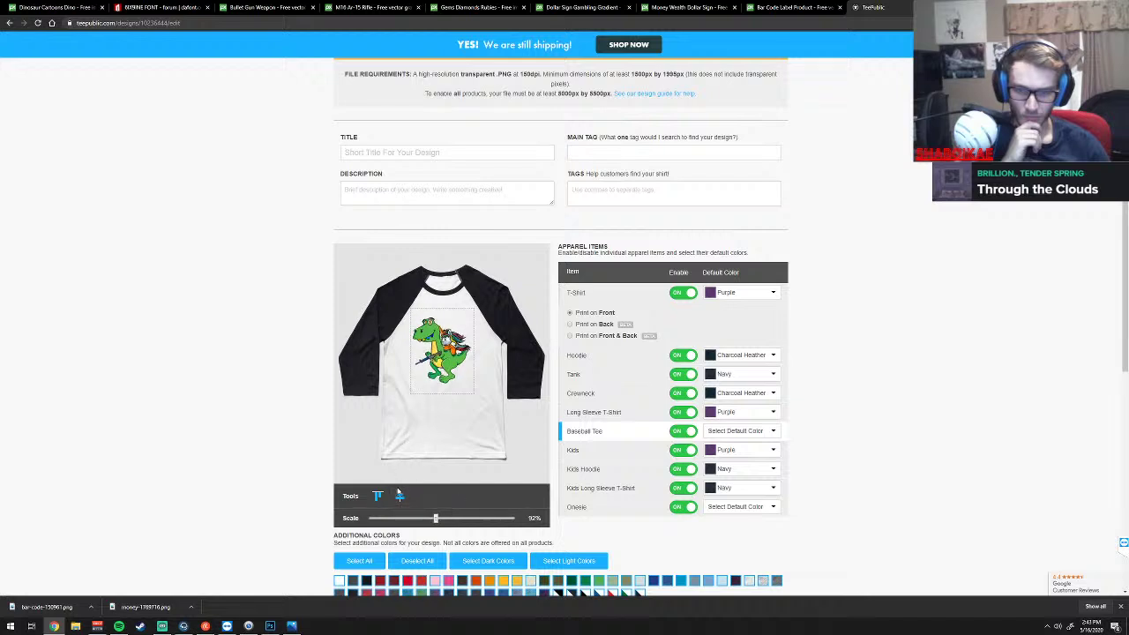
drag(435, 520, 441, 520)
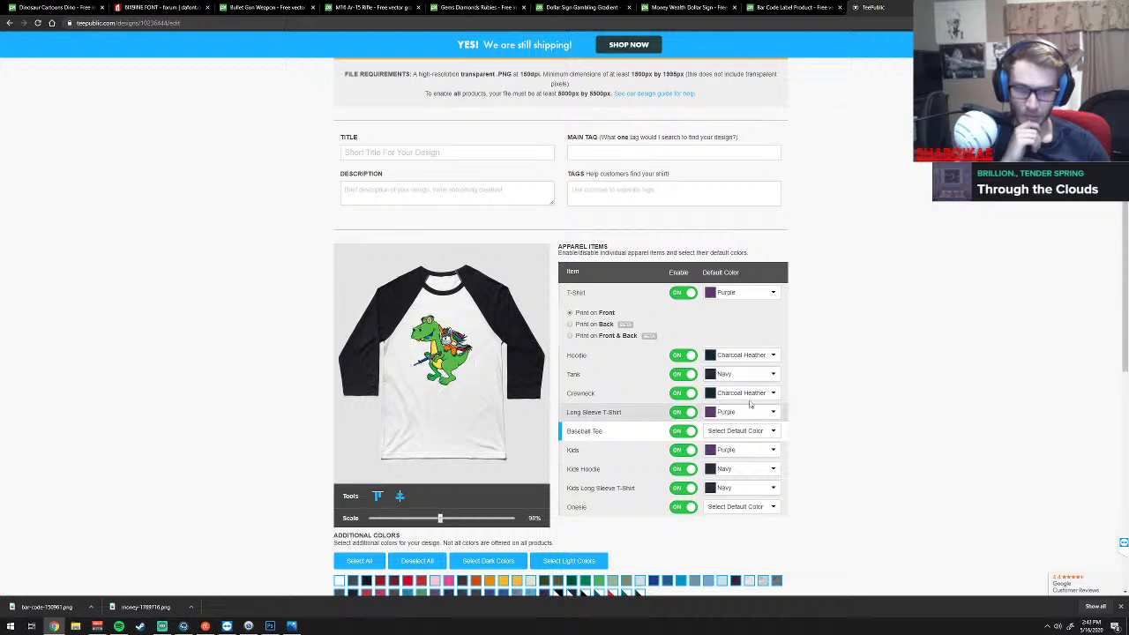
Set defaults: White/Royal for Baseball Tee, Navy for Kids Hoodie, Soft Pink for Onesie
click(741, 431)
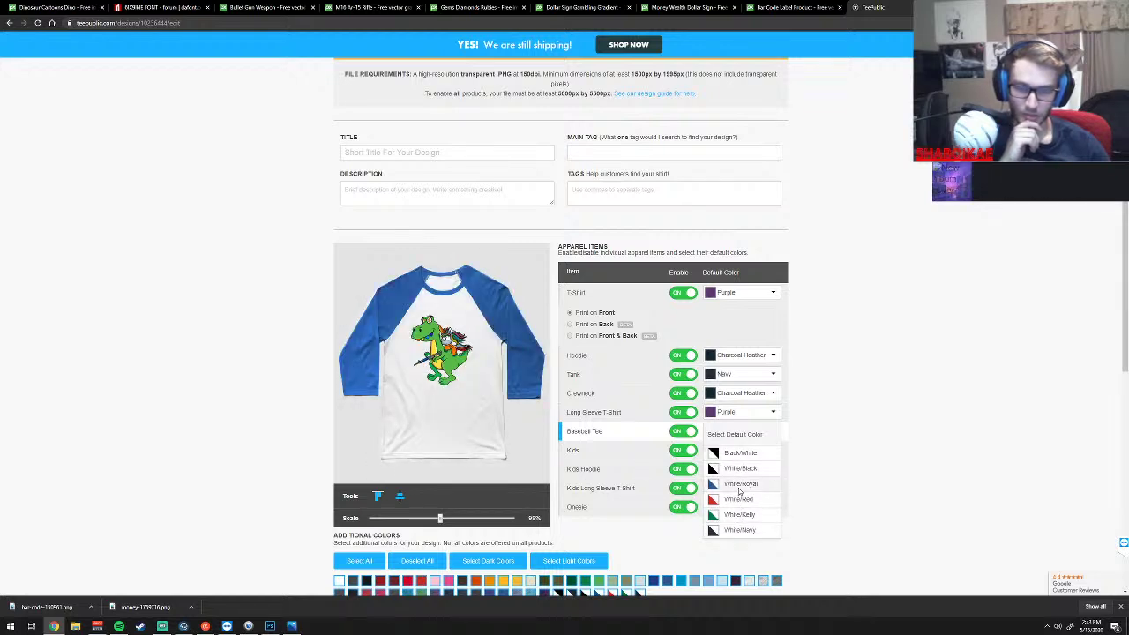
click(739, 487)
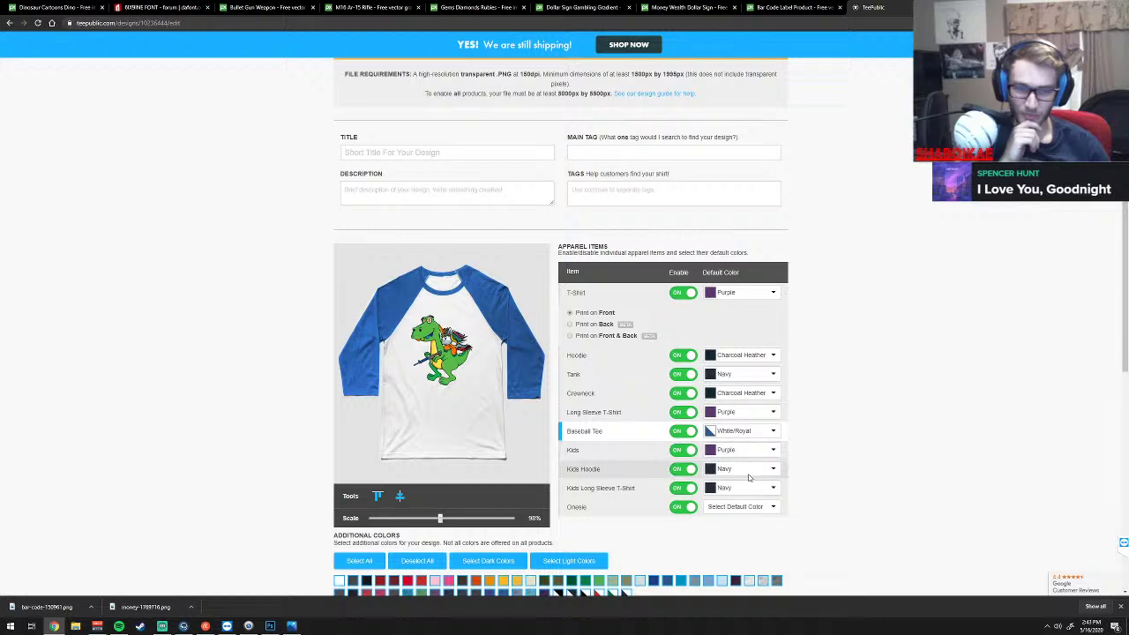
click(746, 471)
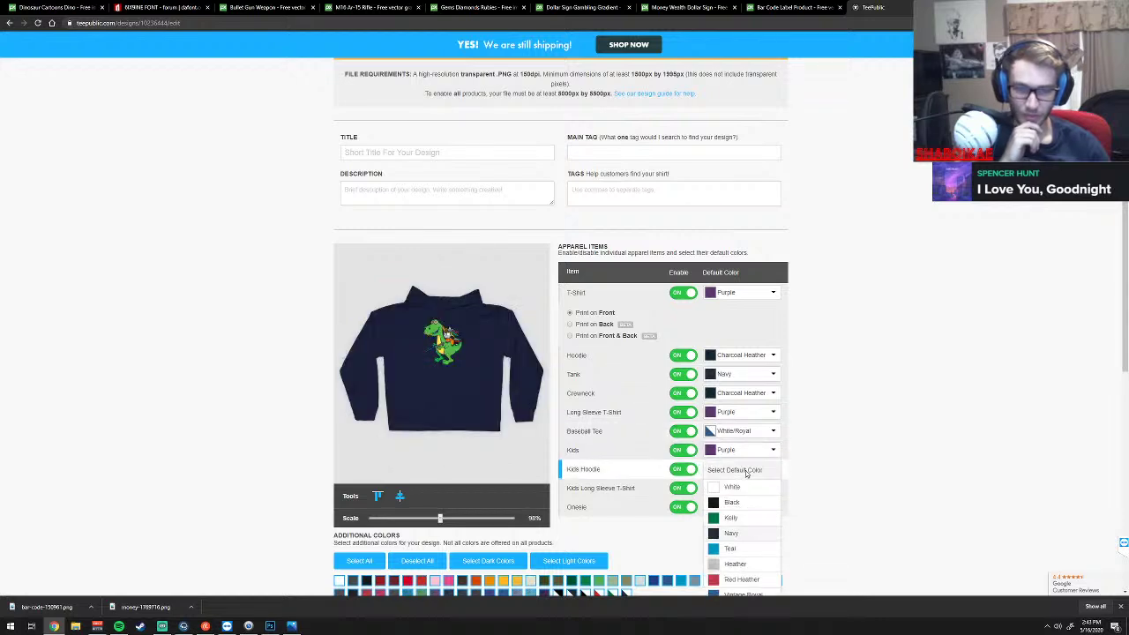
click(830, 466)
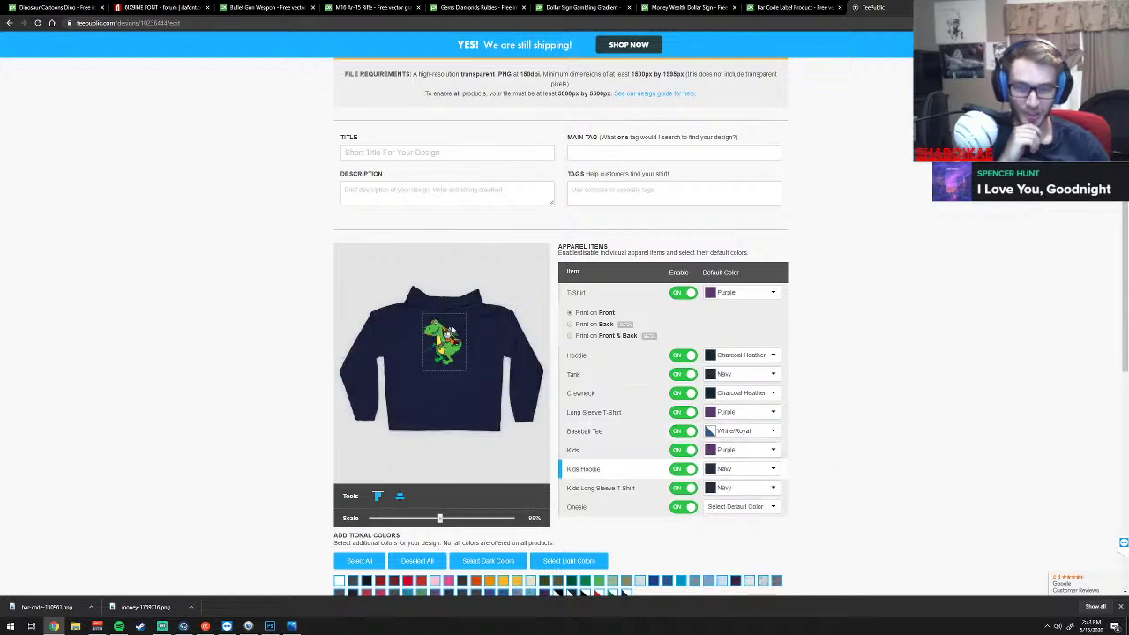
click(749, 508)
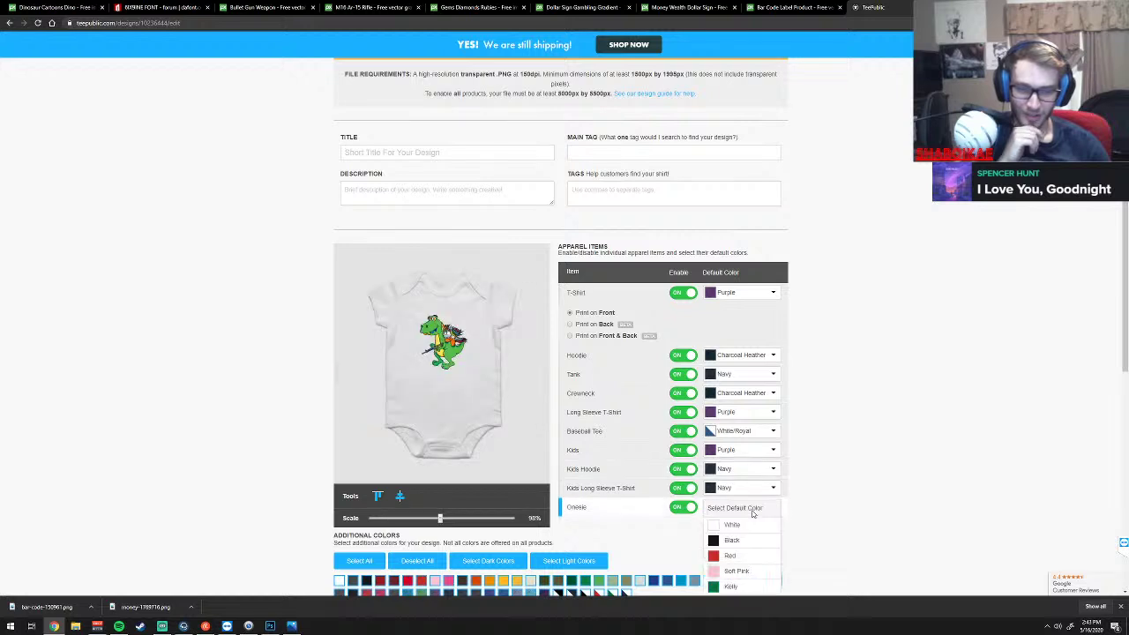
scroll(828, 496, down, 1)
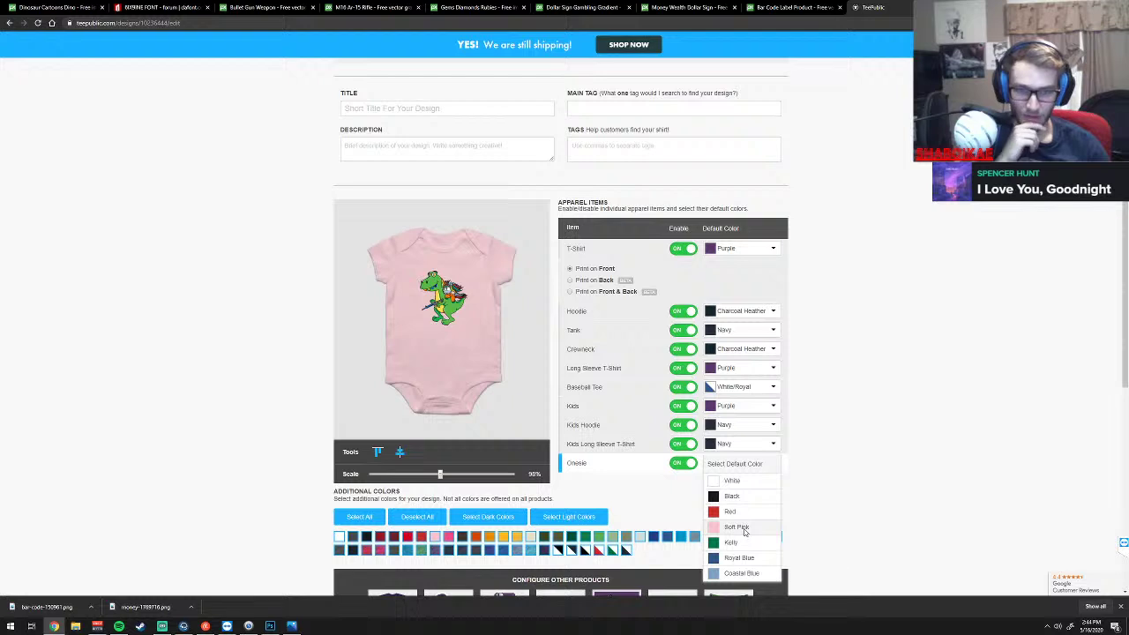
click(739, 527)
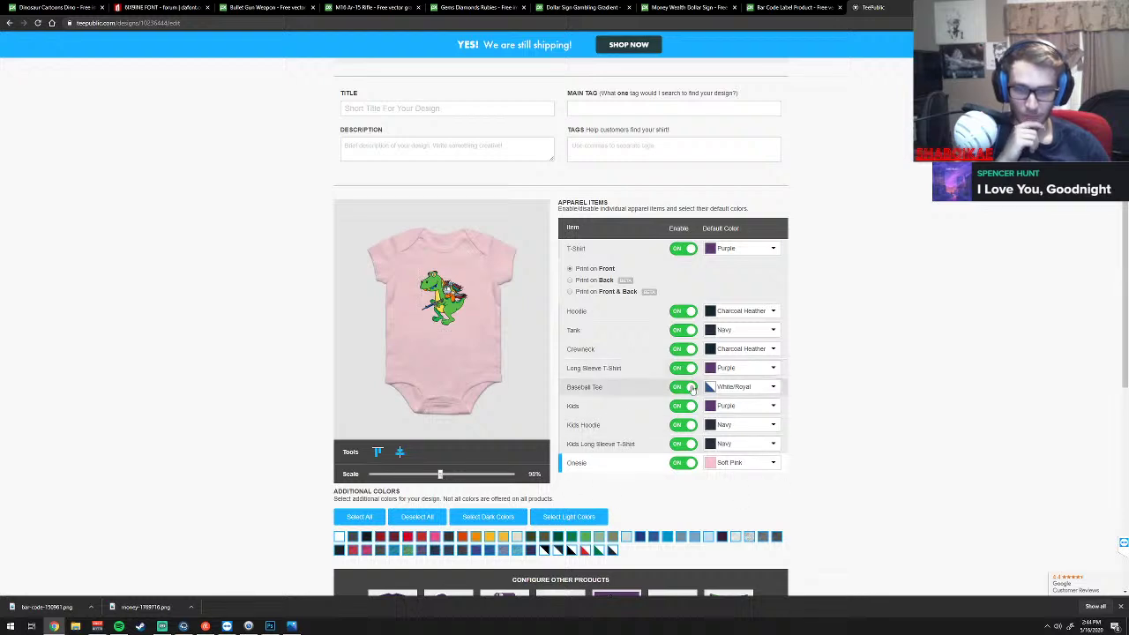
scroll(851, 368, down, 3)
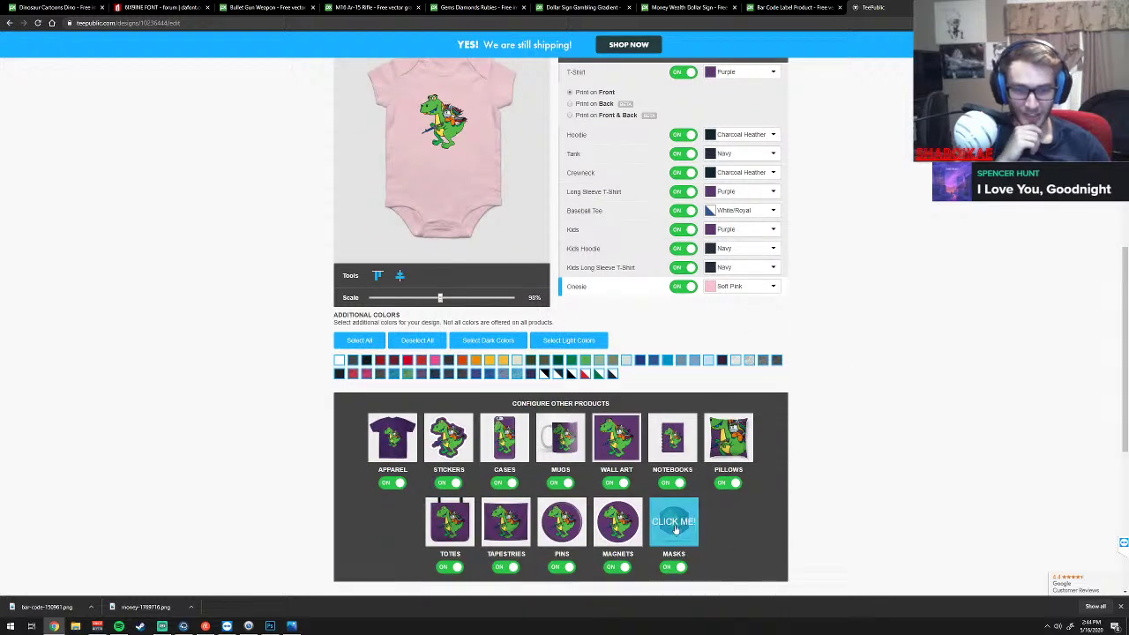
Preview the dinosaur design on face masks and stickers
click(676, 527)
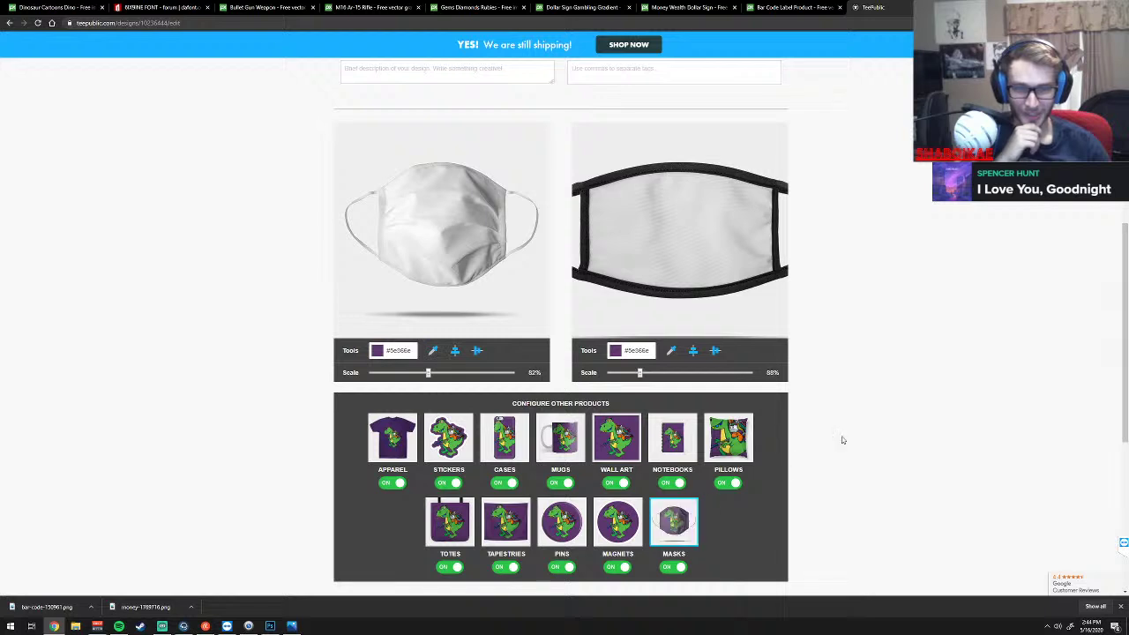
scroll(885, 430, up, 2)
scroll(812, 415, down, 2)
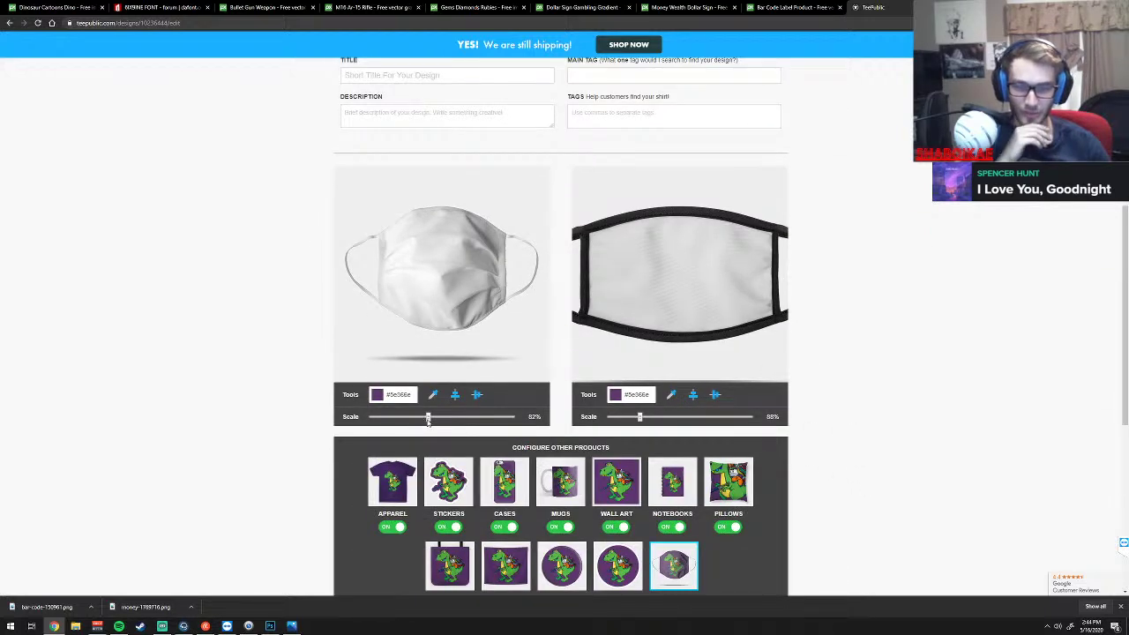
scroll(807, 417, down, 1)
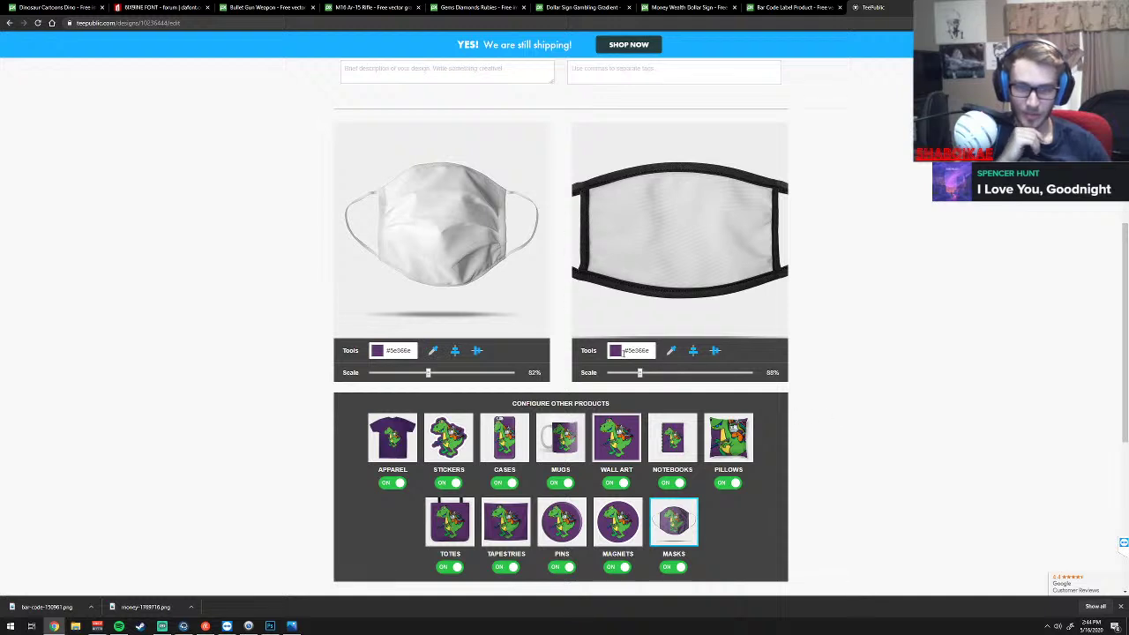
click(450, 444)
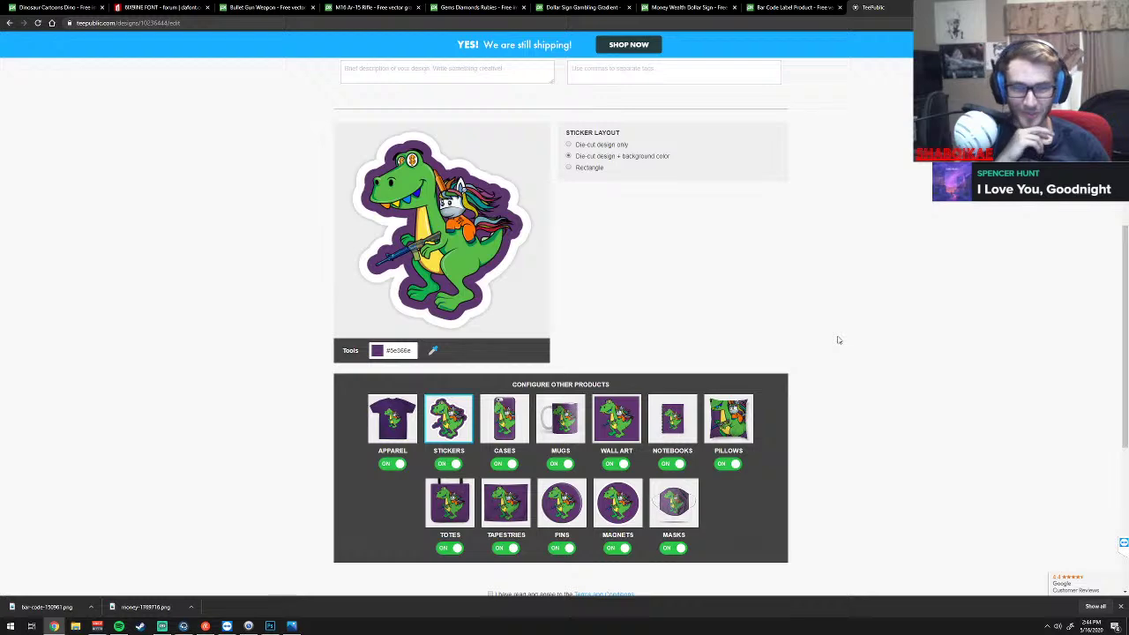
scroll(838, 339, up, 2)
scroll(838, 340, up, 1)
scroll(838, 340, up, 1)
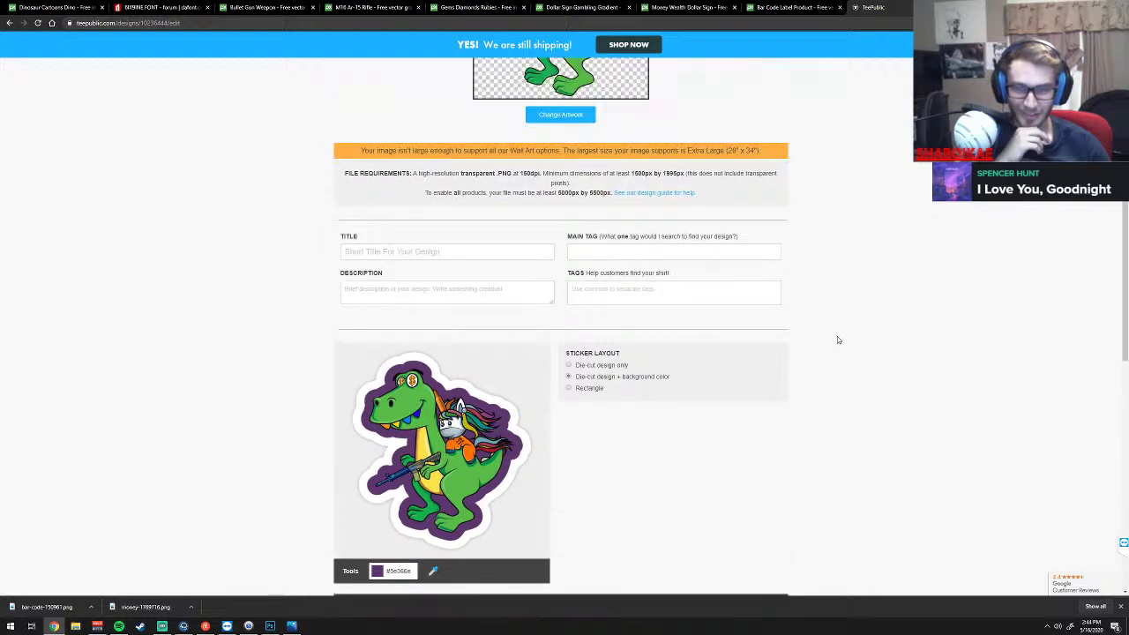
scroll(838, 339, down, 4)
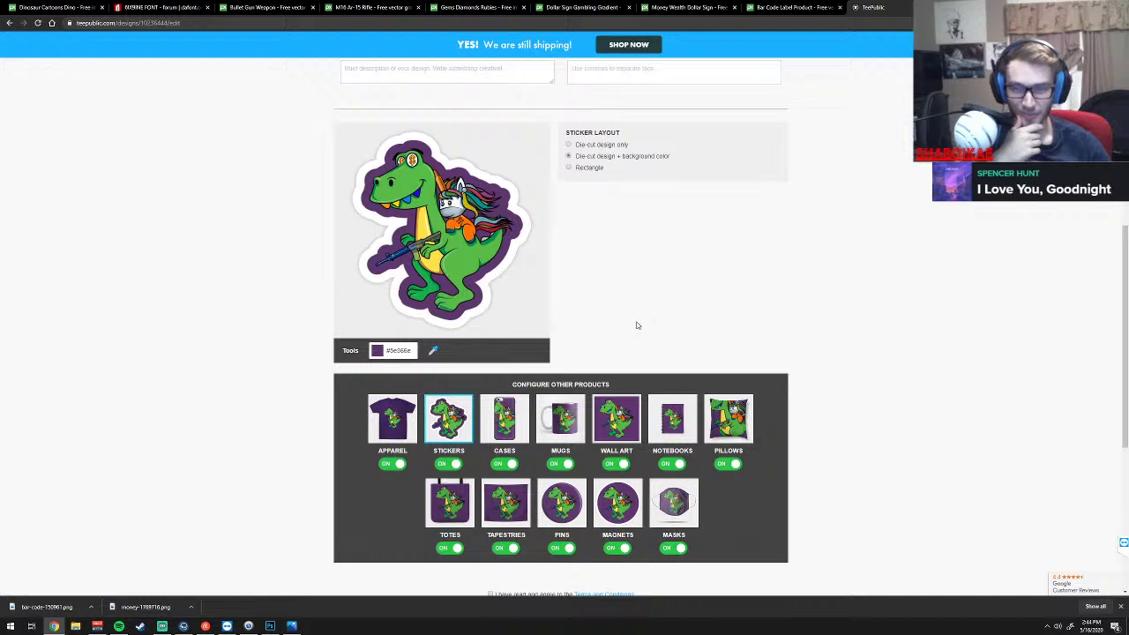
Preview the design on phone cases and mugs, reviewing the mug and tumbler mockups
click(514, 422)
click(448, 422)
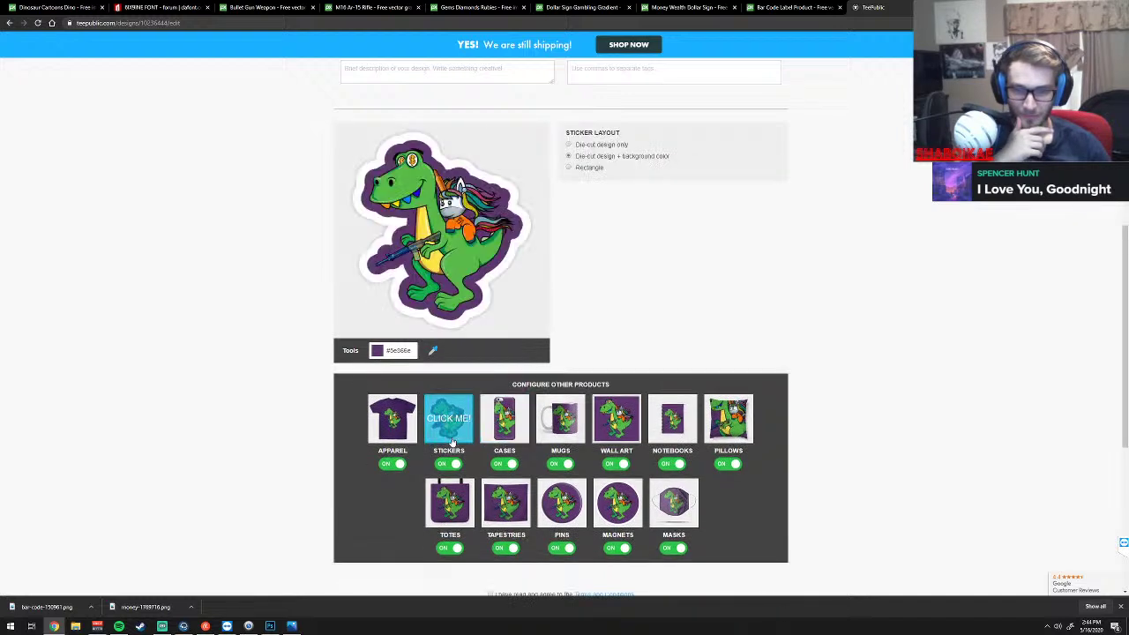
click(564, 422)
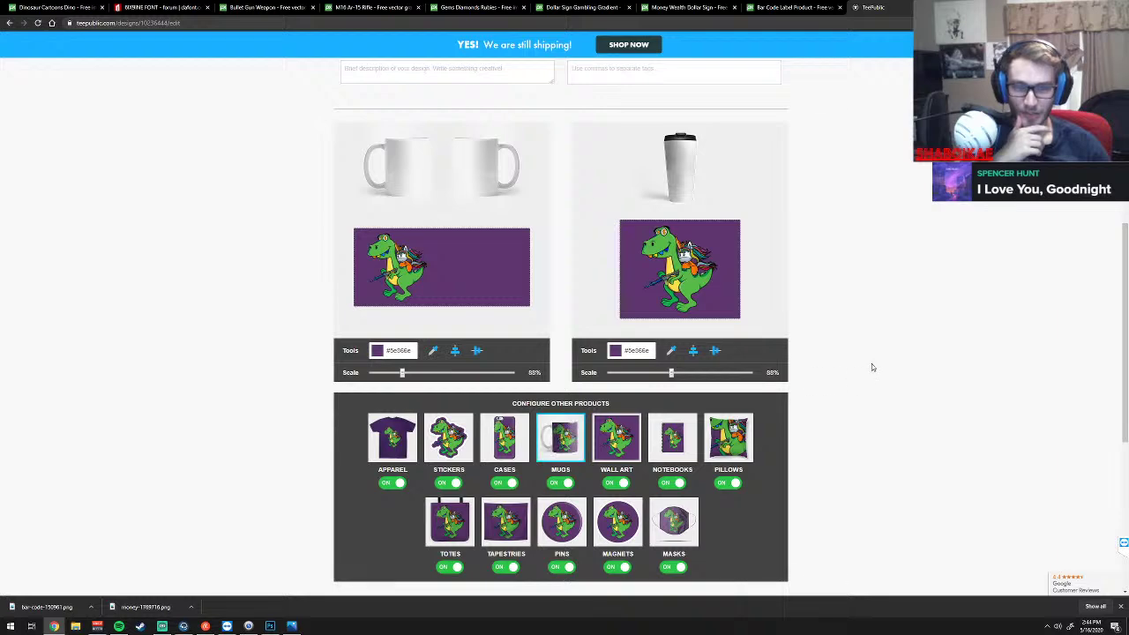
scroll(872, 365, up, 1)
scroll(873, 367, up, 2)
scroll(872, 367, up, 2)
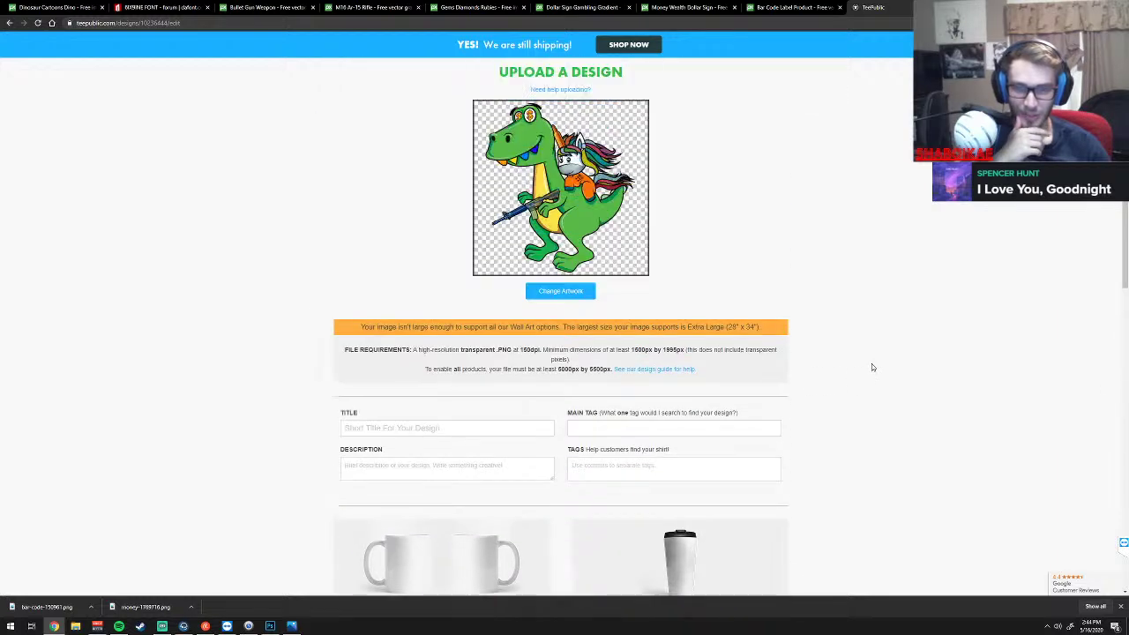
scroll(873, 367, up, 1)
scroll(872, 367, down, 5)
scroll(872, 367, down, 4)
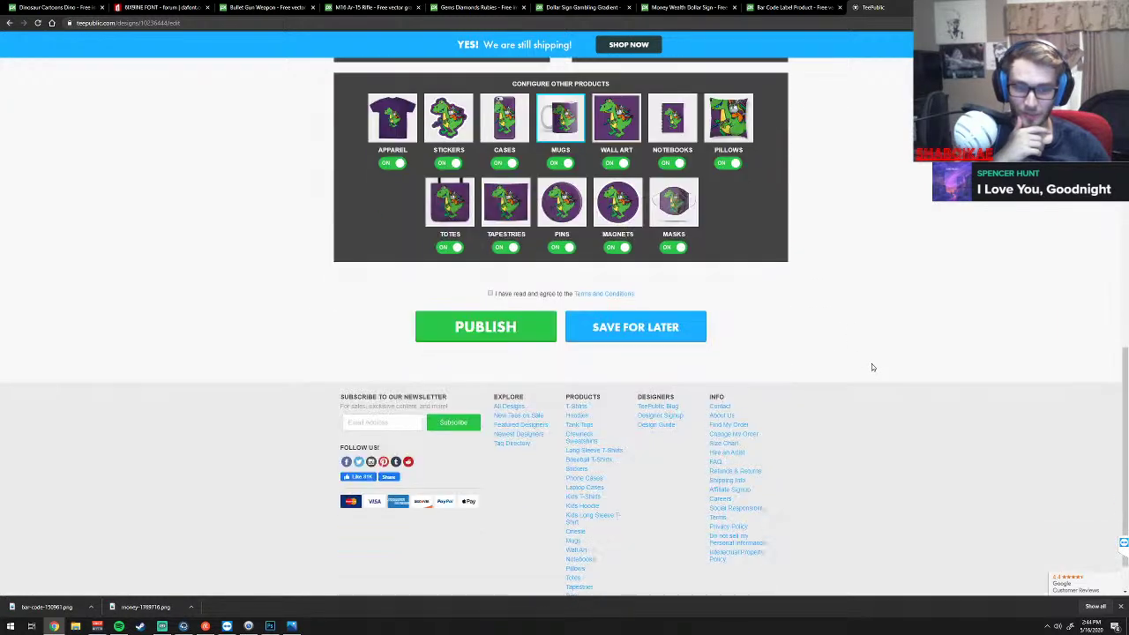
scroll(871, 367, up, 1)
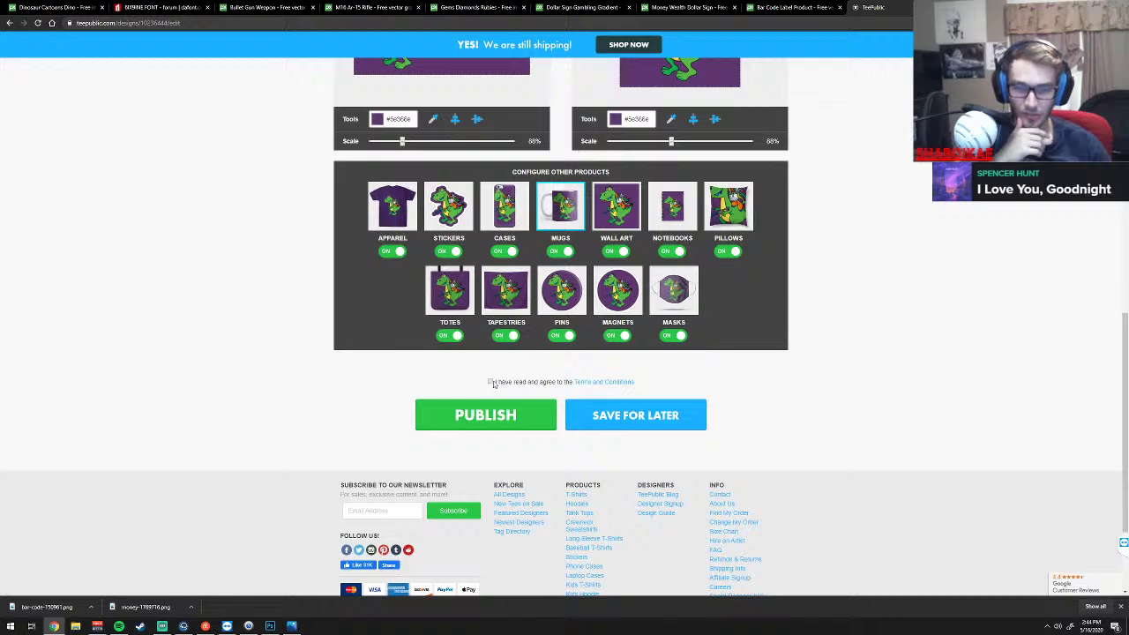
scroll(809, 382, up, 2)
scroll(828, 378, up, 2)
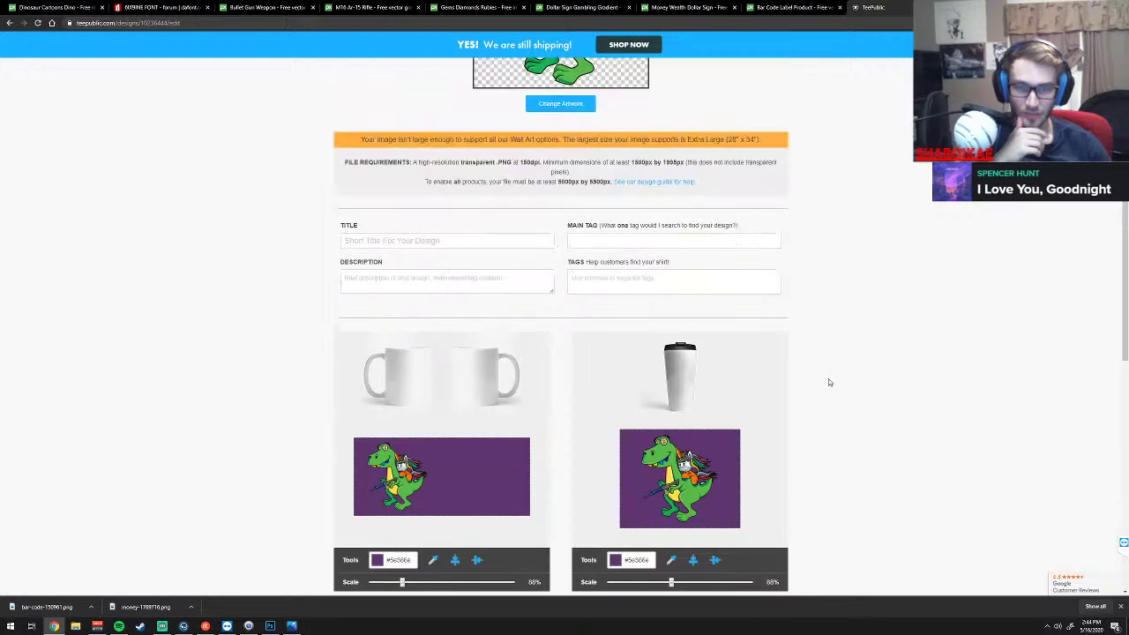
scroll(829, 378, up, 2)
scroll(828, 379, down, 2)
scroll(828, 382, down, 5)
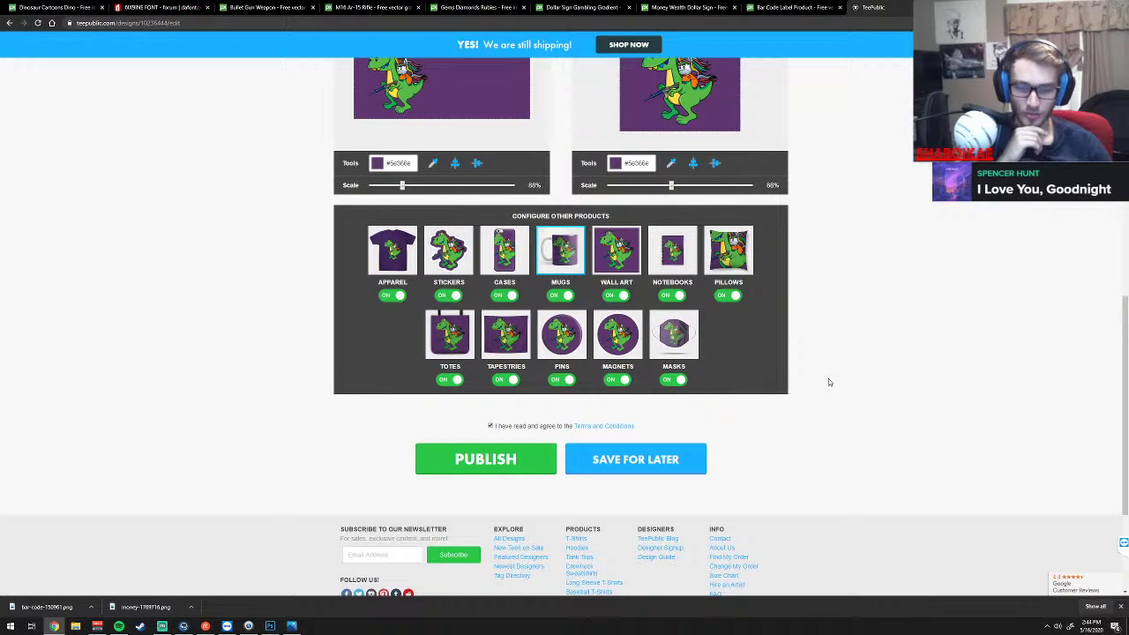
scroll(828, 378, up, 5)
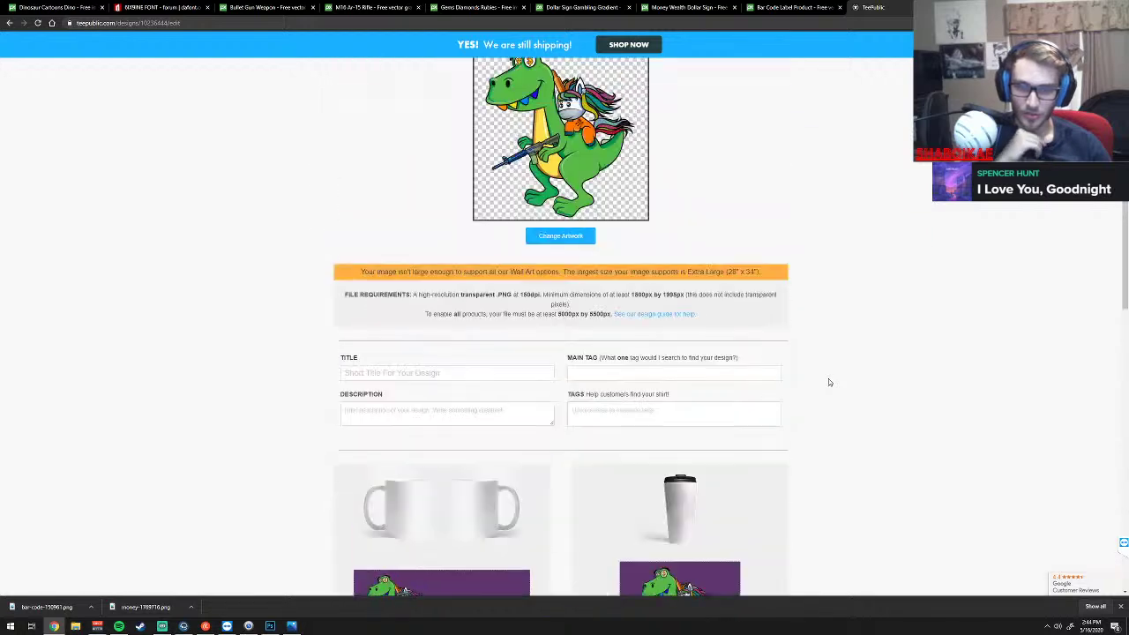
scroll(828, 379, up, 2)
scroll(589, 410, down, 2)
Set prison as the main tag and add the tags crime, snitch, guns and money
click(609, 374)
text(prison)
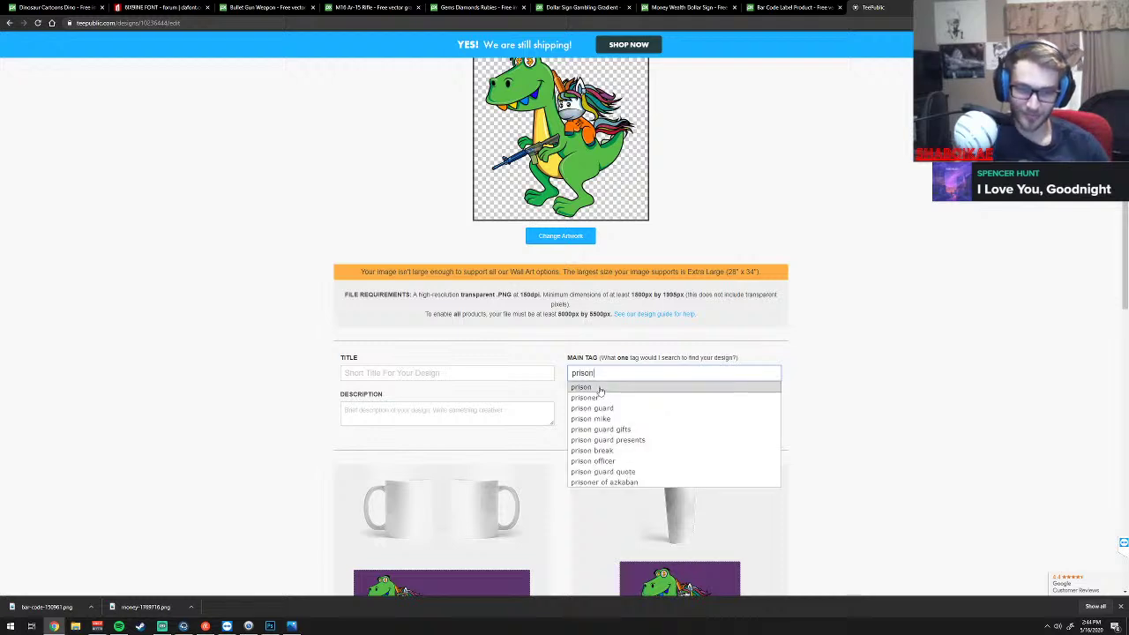
click(599, 389)
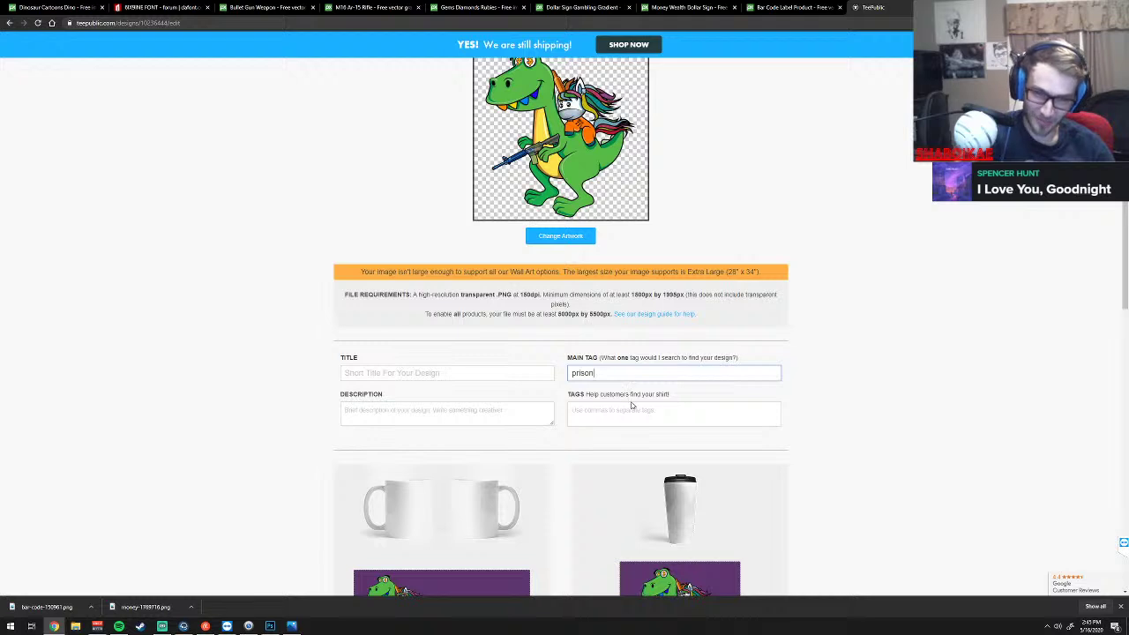
click(633, 409)
text(crime)
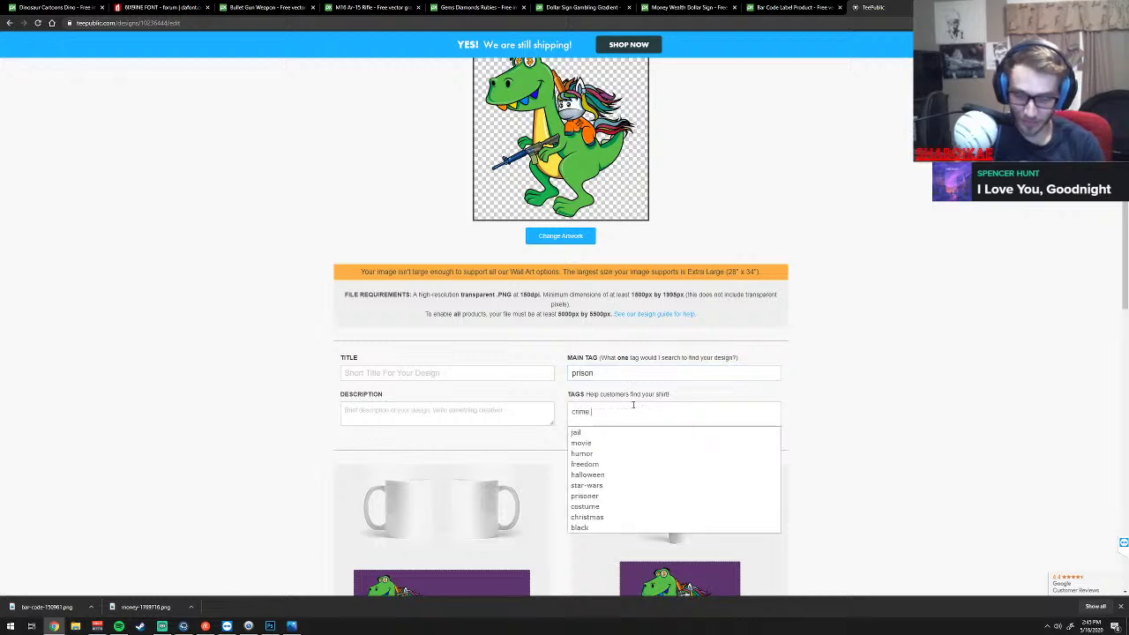
key(Return)
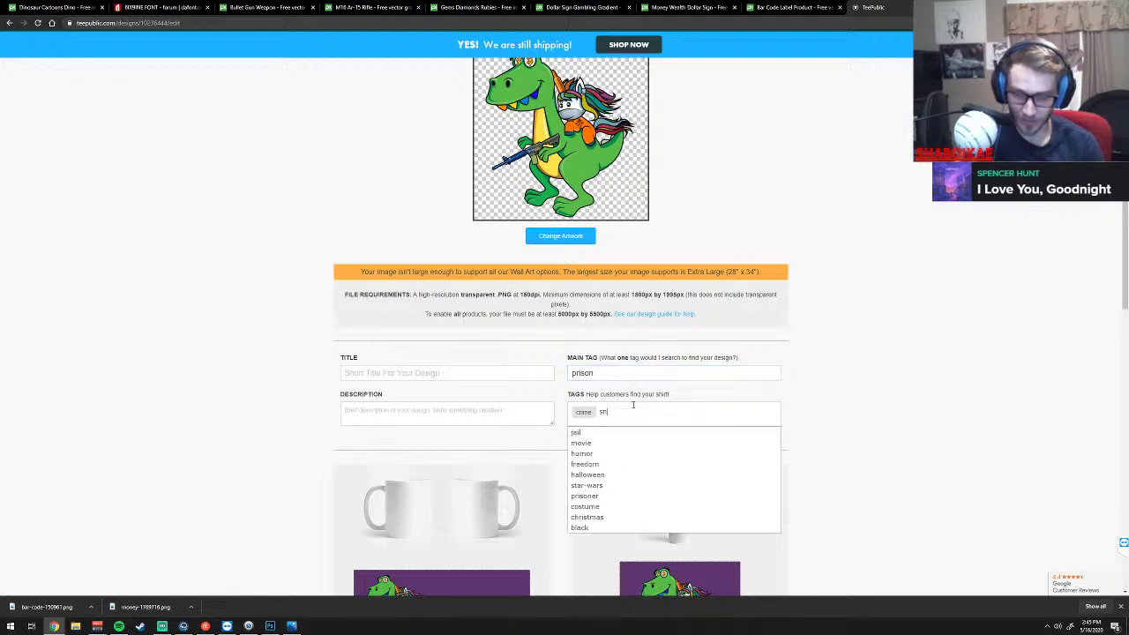
key(Return)
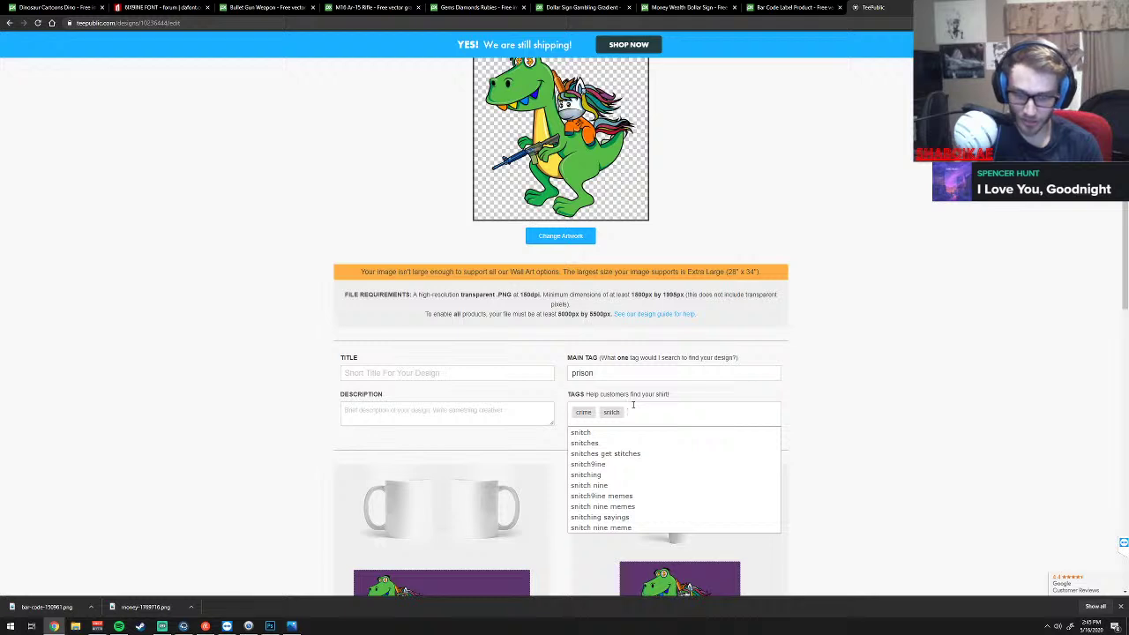
text(guns)
key(Return)
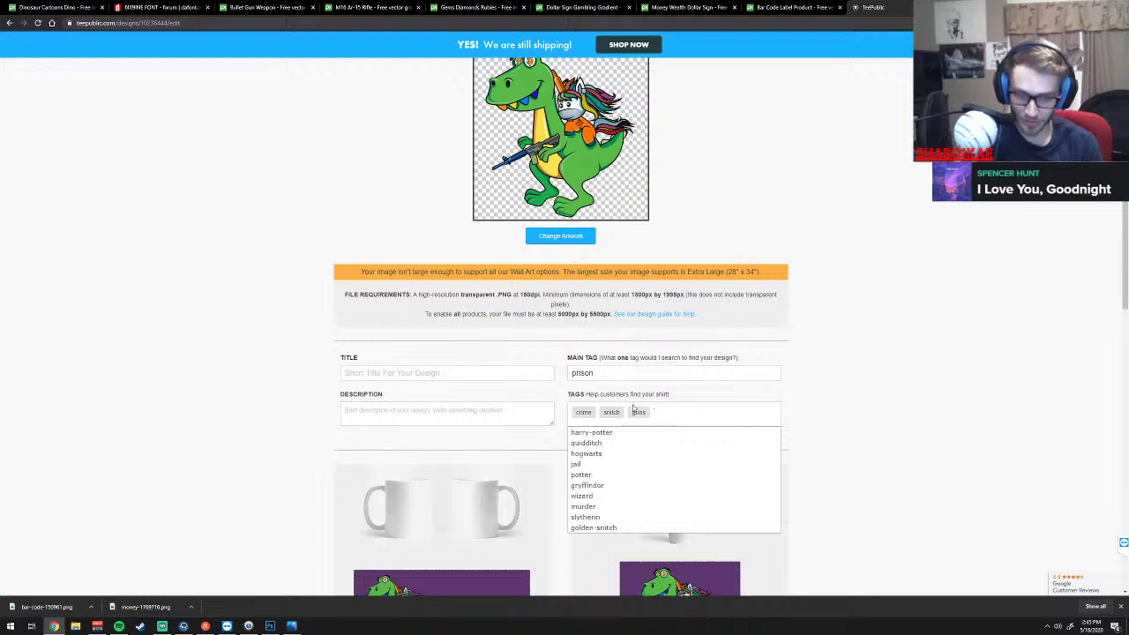
text( money)
key(Return)
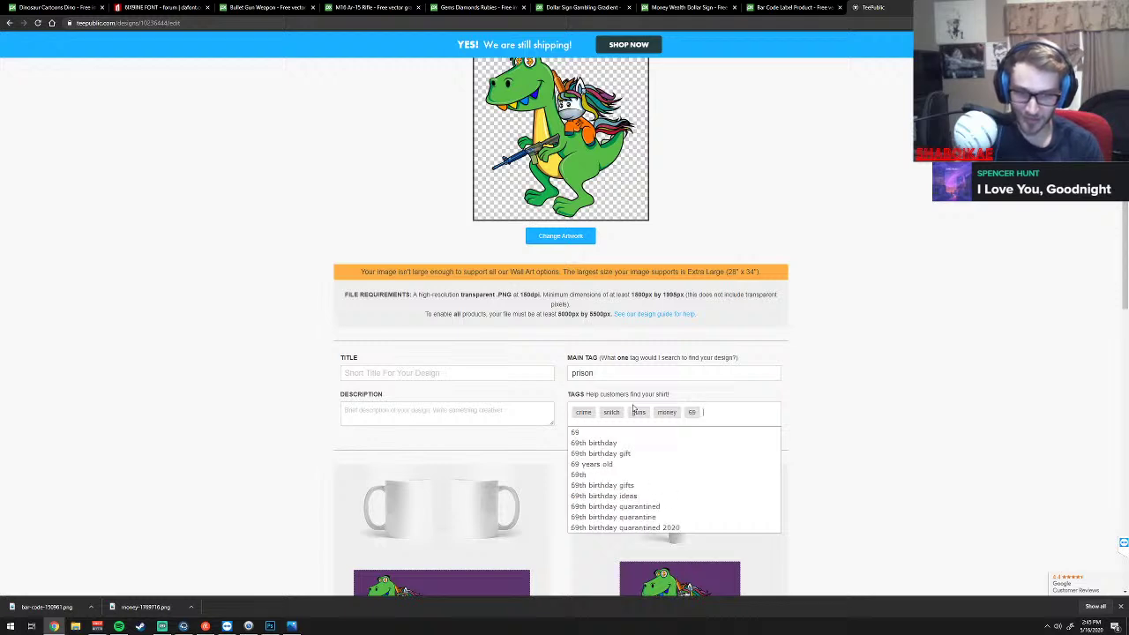
Add the tags 69, dinosaur, unicorn and trendy
key(Return)
text(dino)
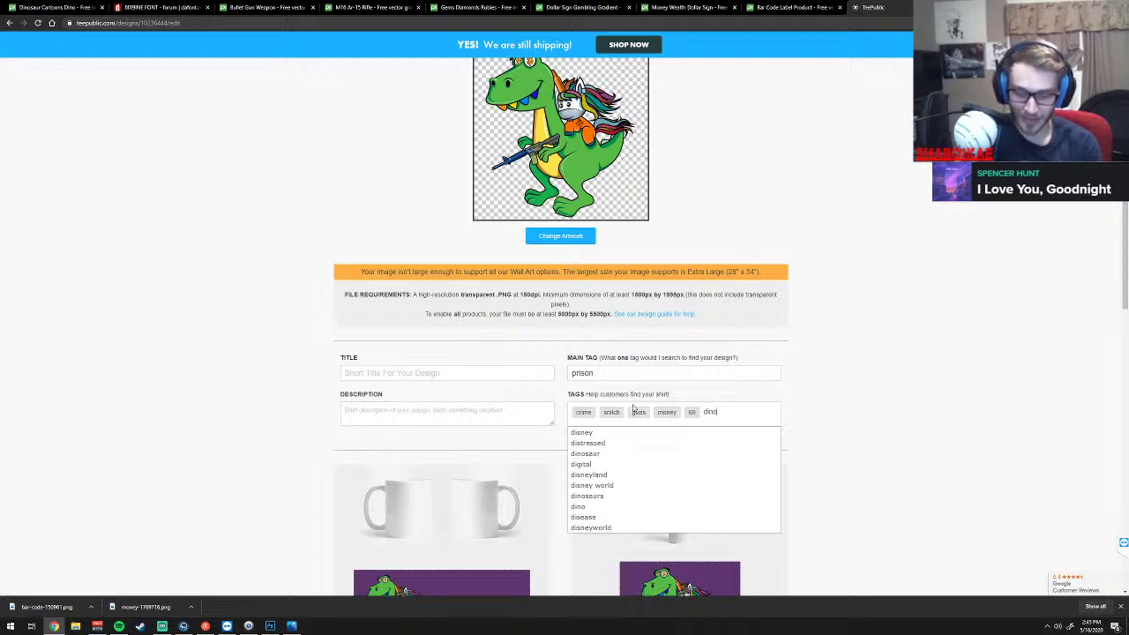
text(saur)
key(Return)
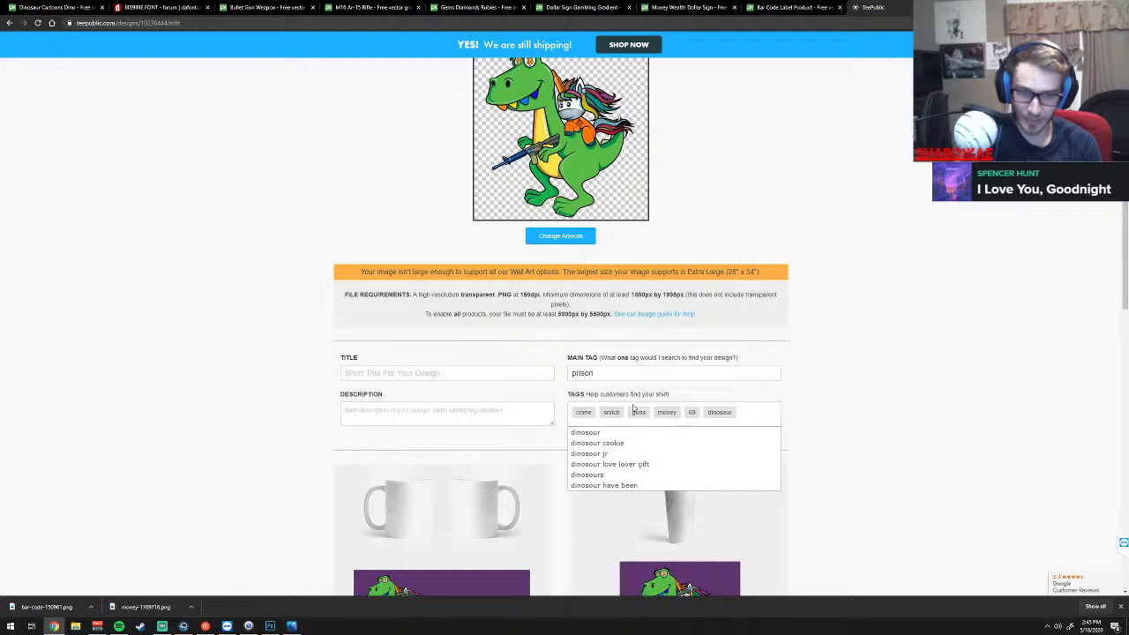
text(unico)
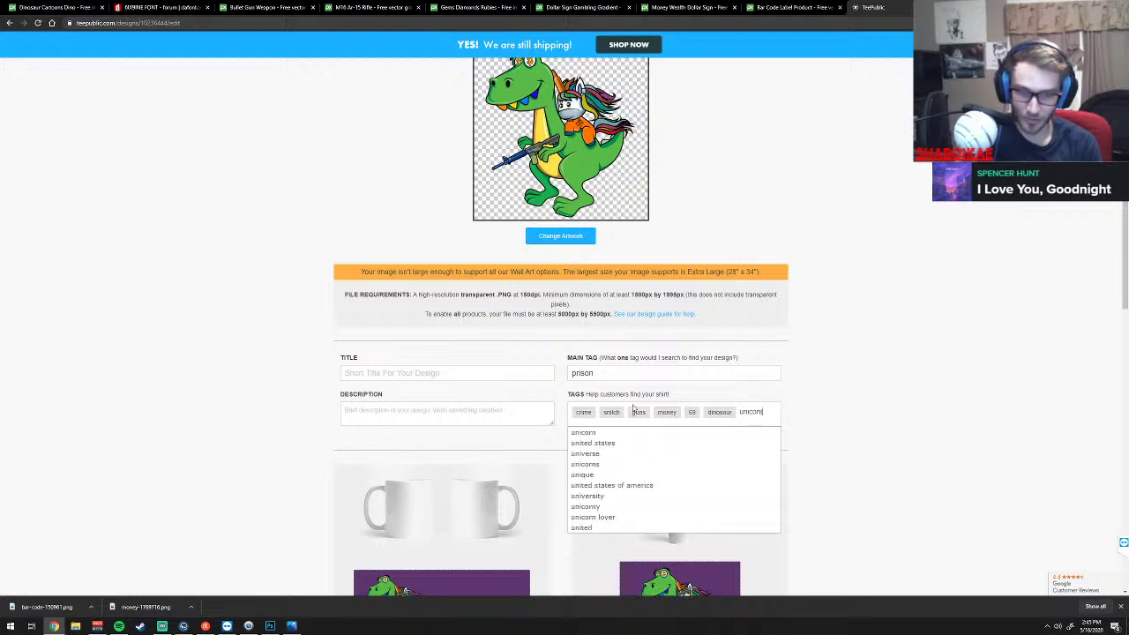
text(r)
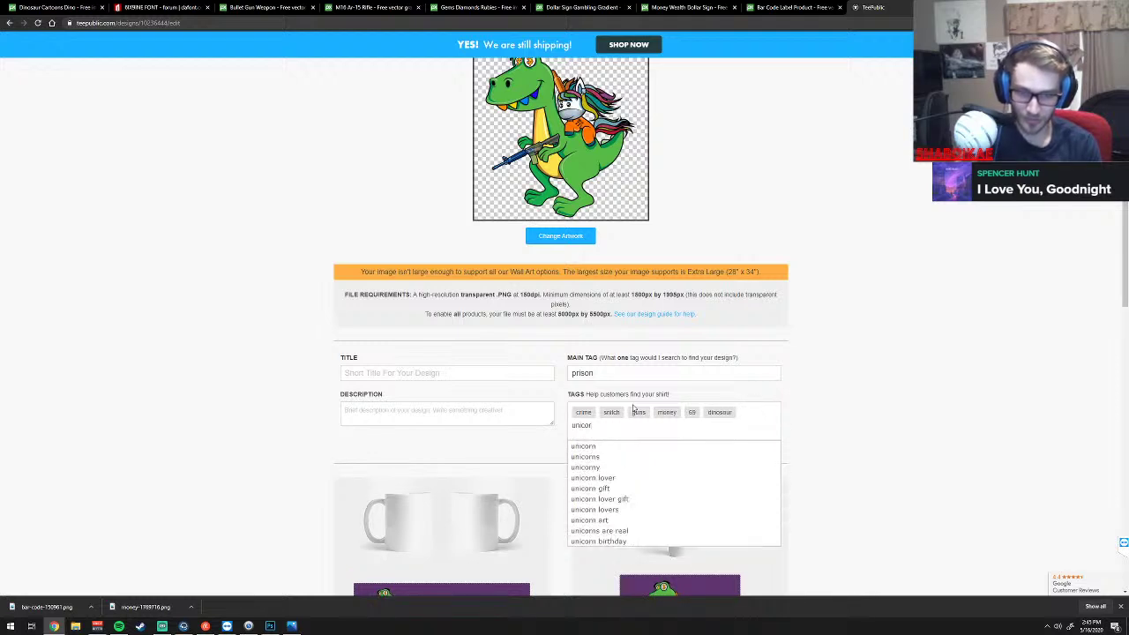
text(n)
key(Return)
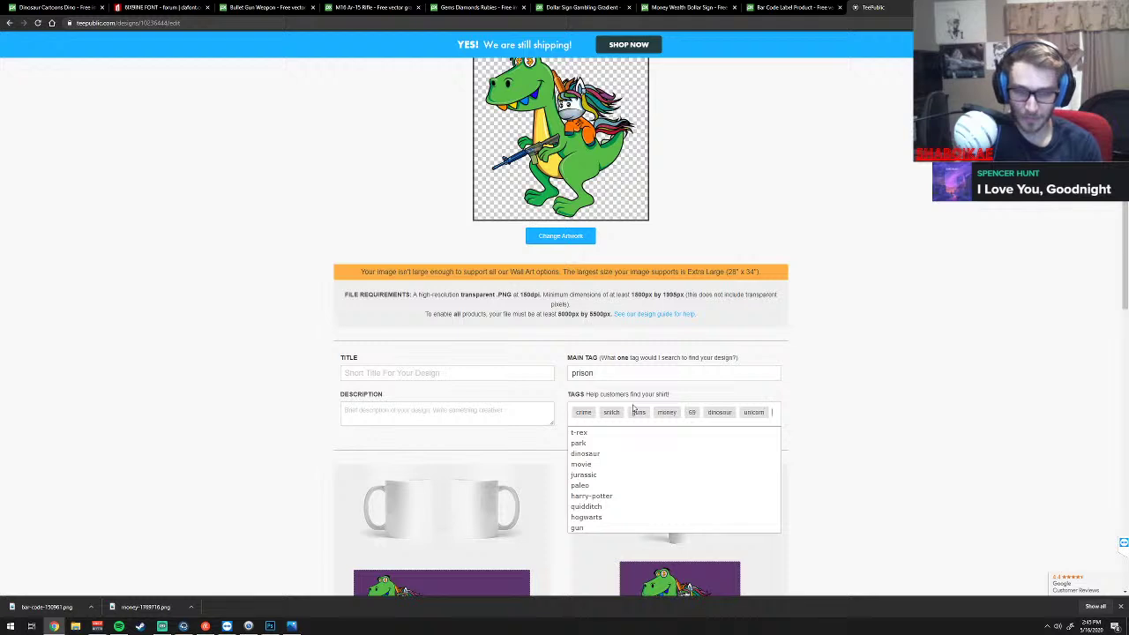
text(ti)
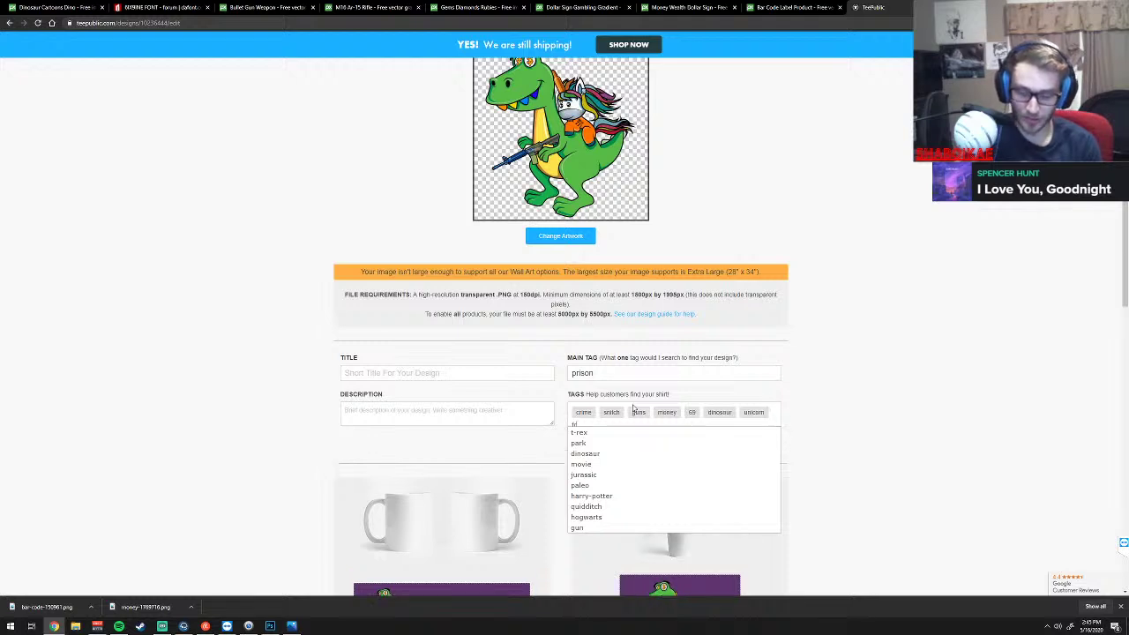
key(BackSpace)
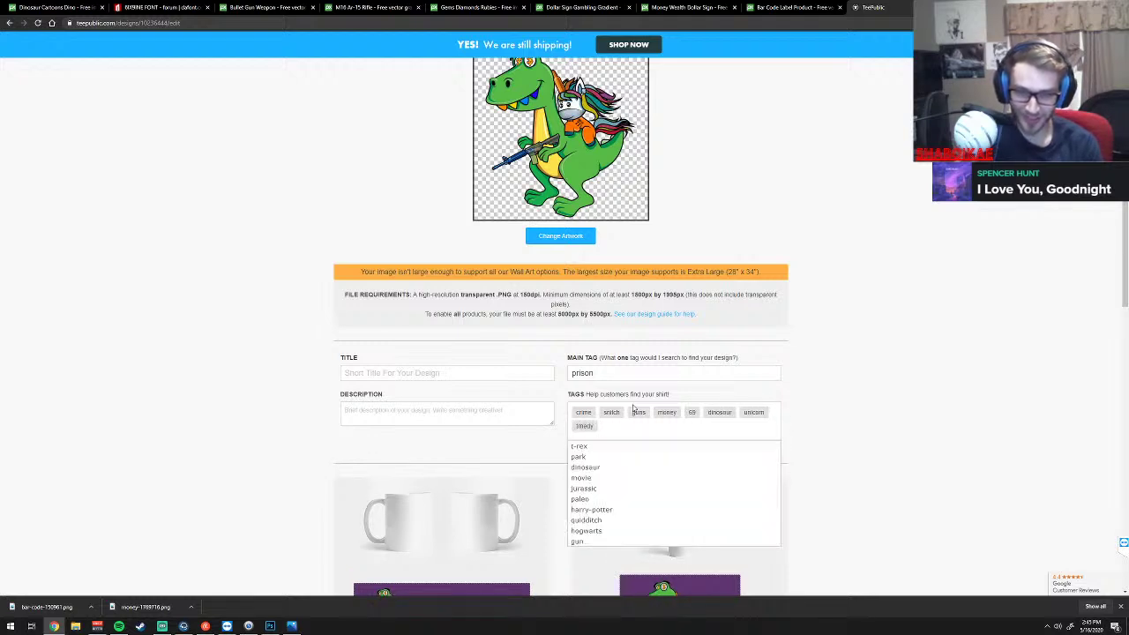
key(BackSpace)
key(BackSpace)
key(BackSpace)
text(tre)
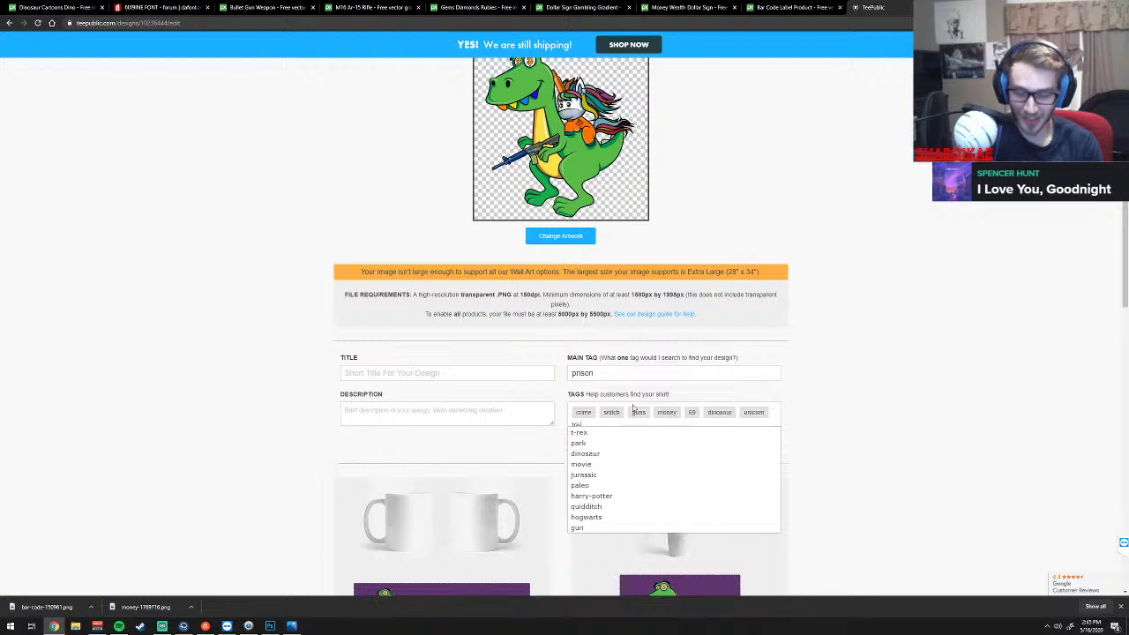
key(Return)
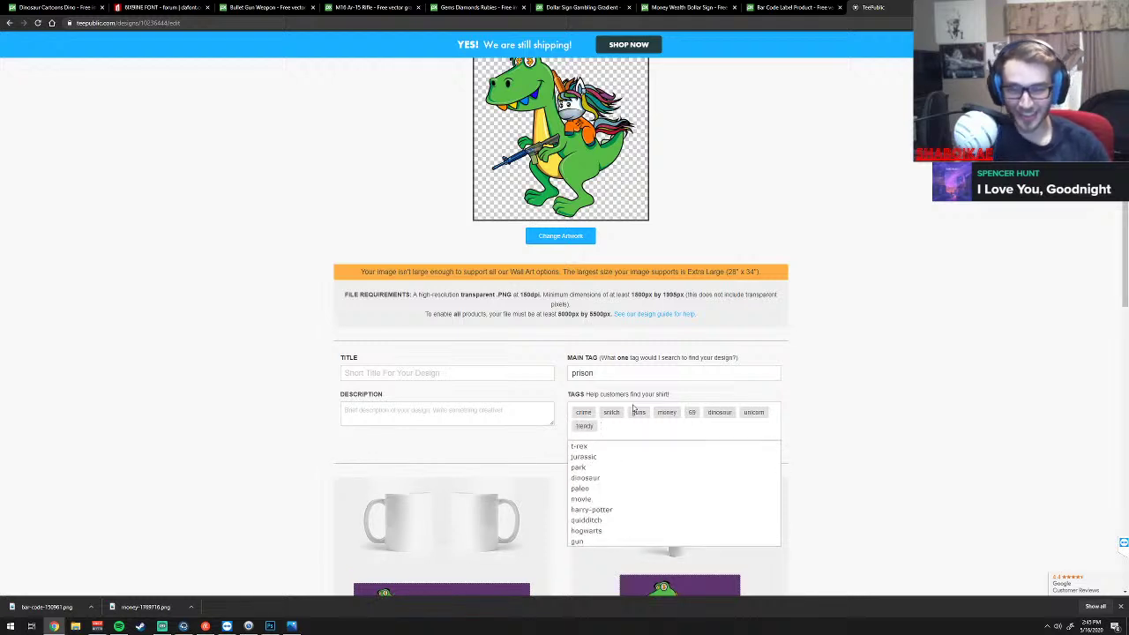
click(432, 411)
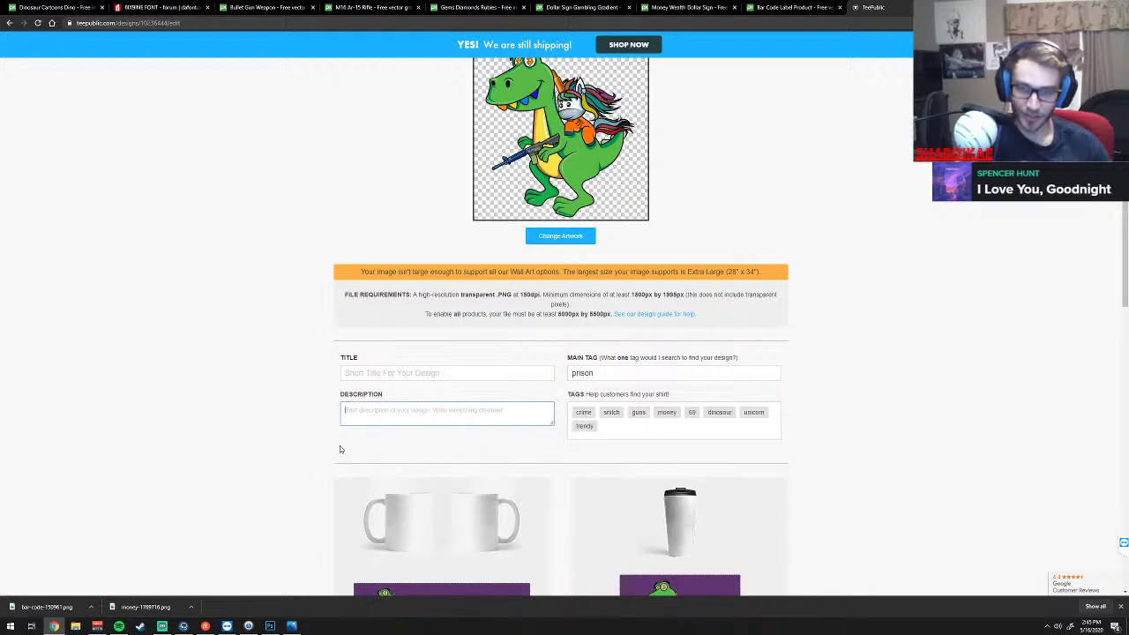
Enter the description "Don't Be Snitchin" and the title "Kaekashi 77"
scroll(340, 449, up, 2)
scroll(331, 448, down, 1)
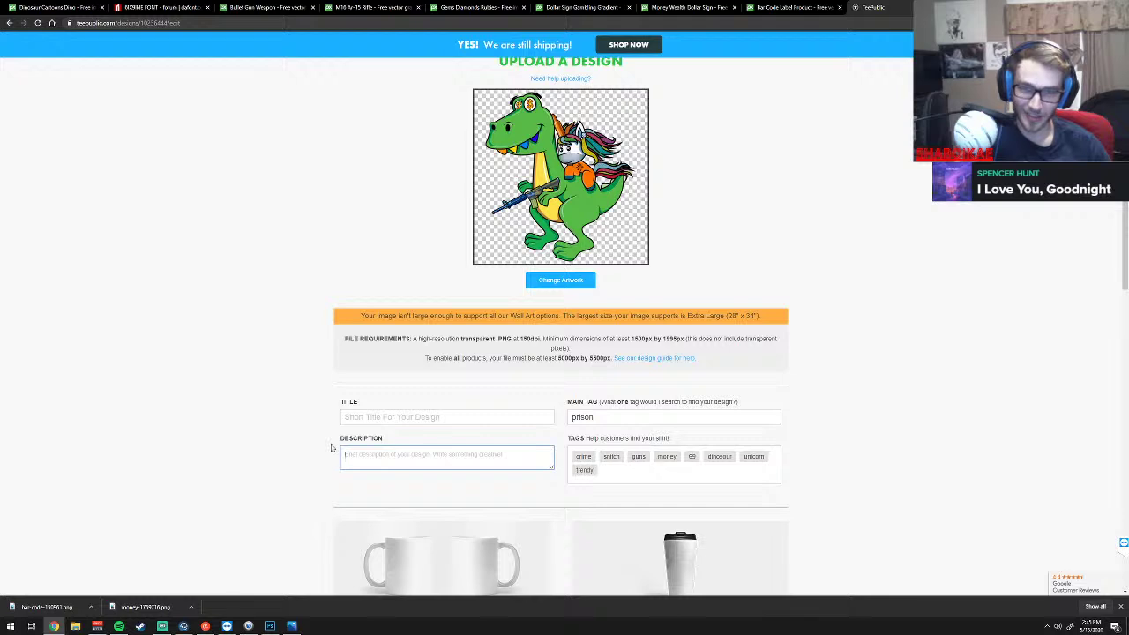
text(De)
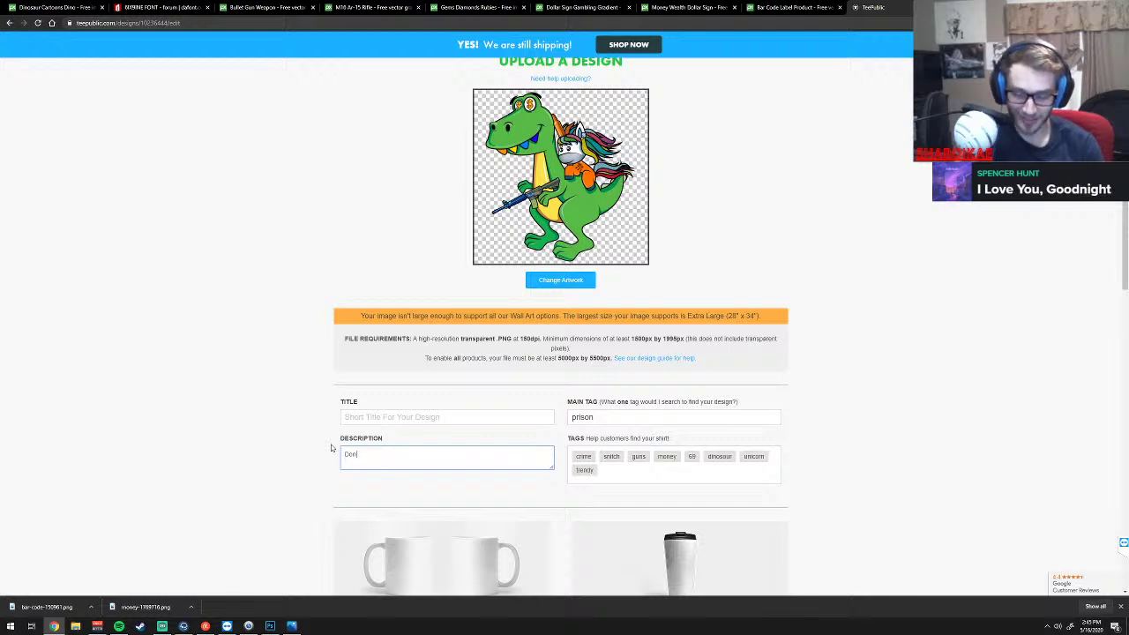
text(t Be Snitchin)
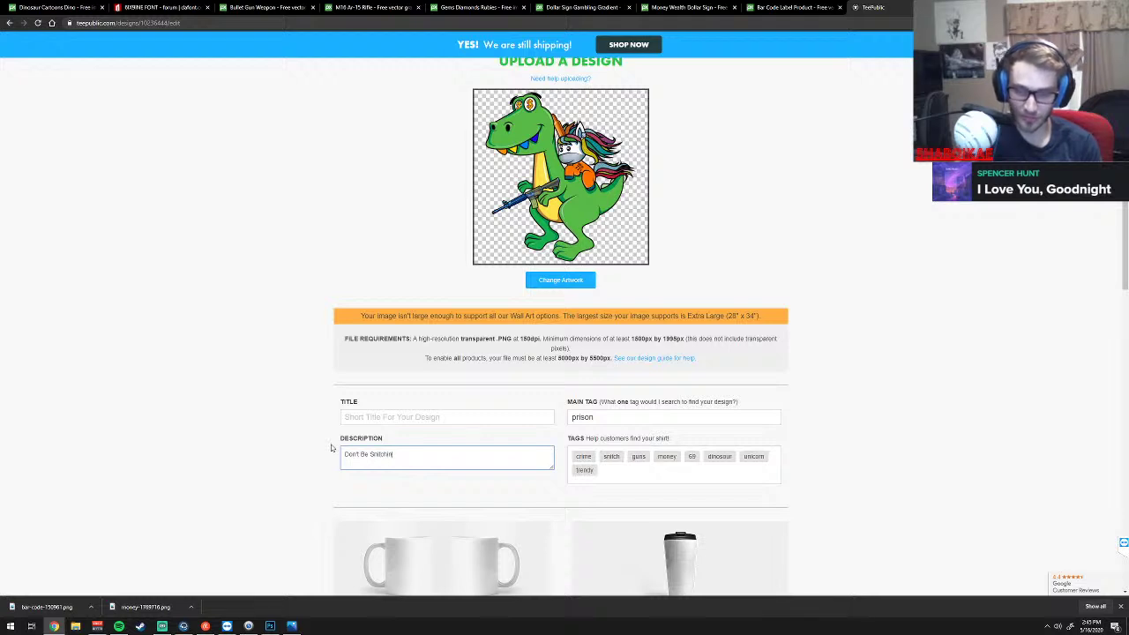
click(370, 417)
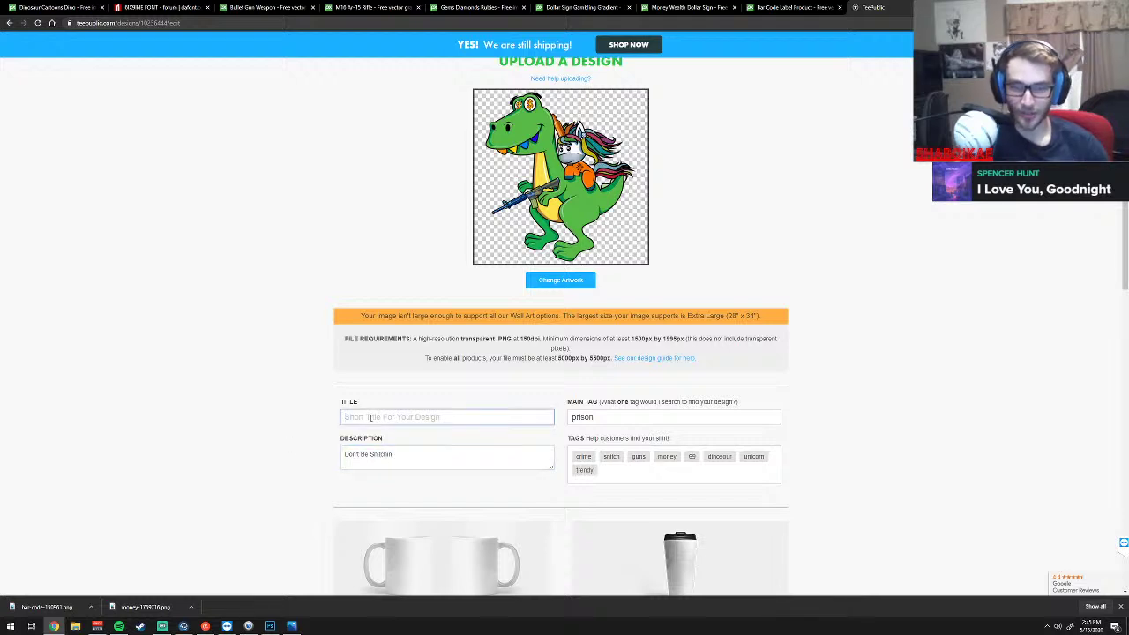
text(Ja)
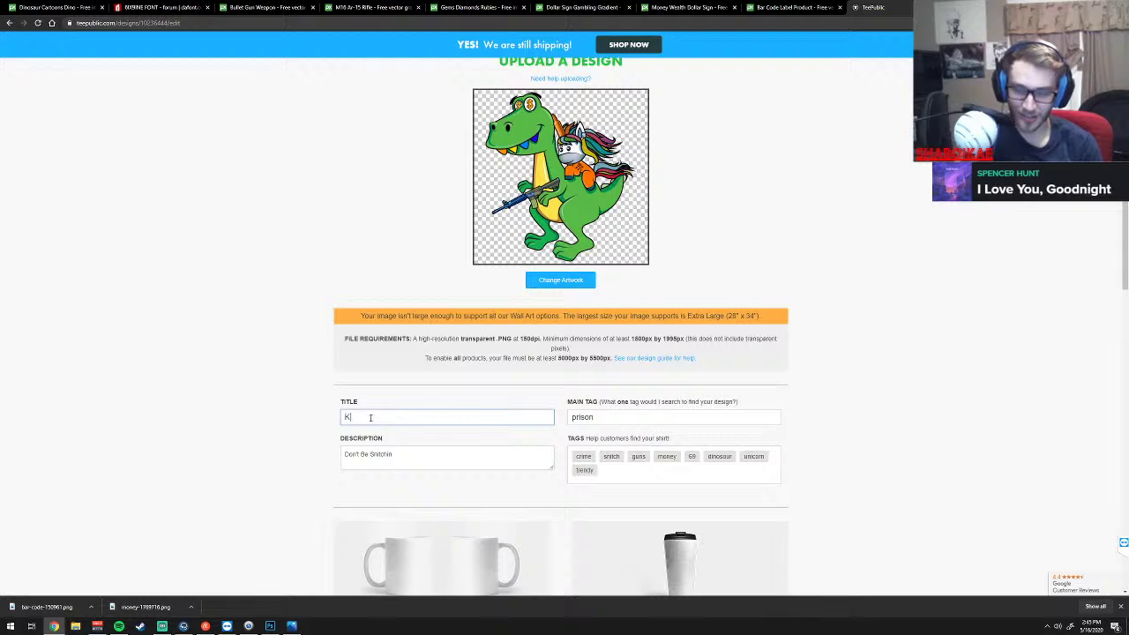
text(las)
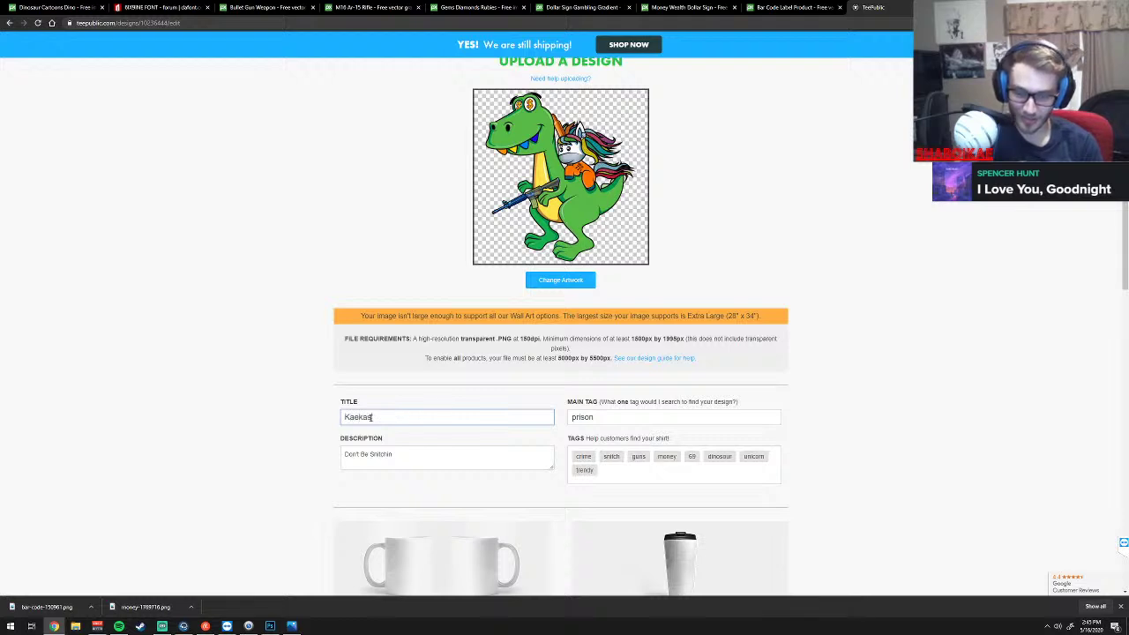
text(hi 77)
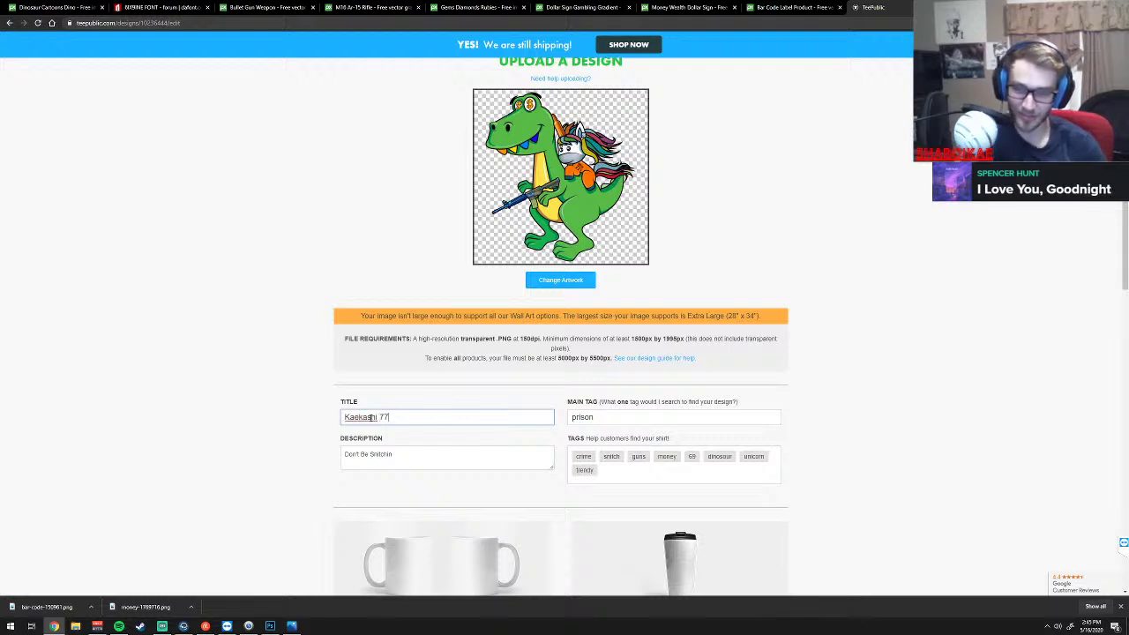
click(308, 428)
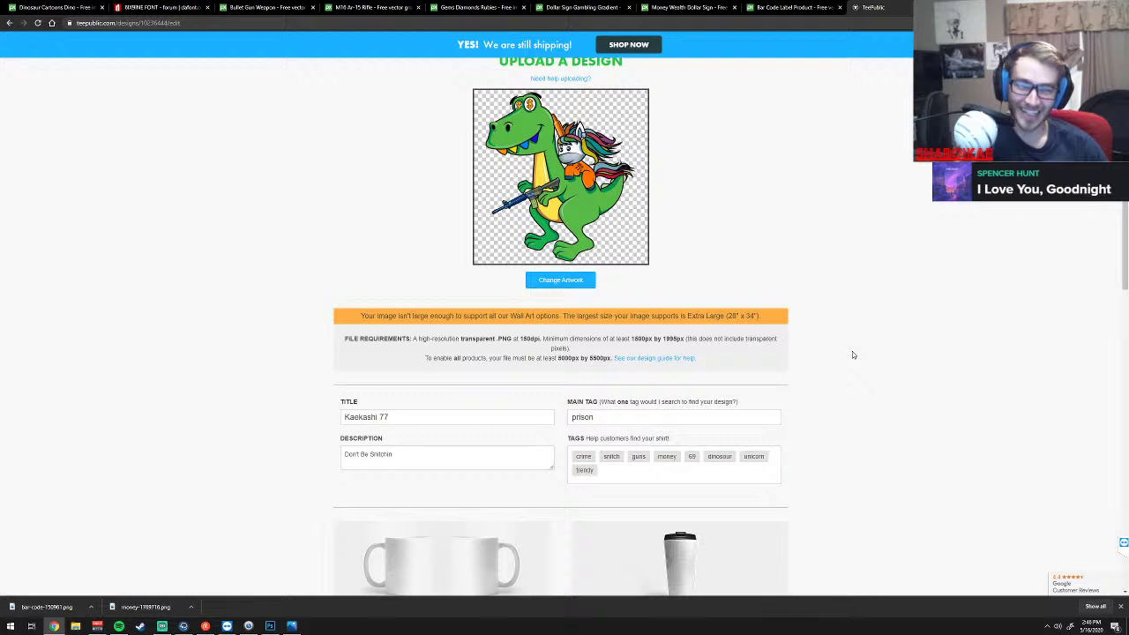
Open the apparel product settings and nudge the dinosaur artwork on the T-shirt
scroll(852, 355, down, 3)
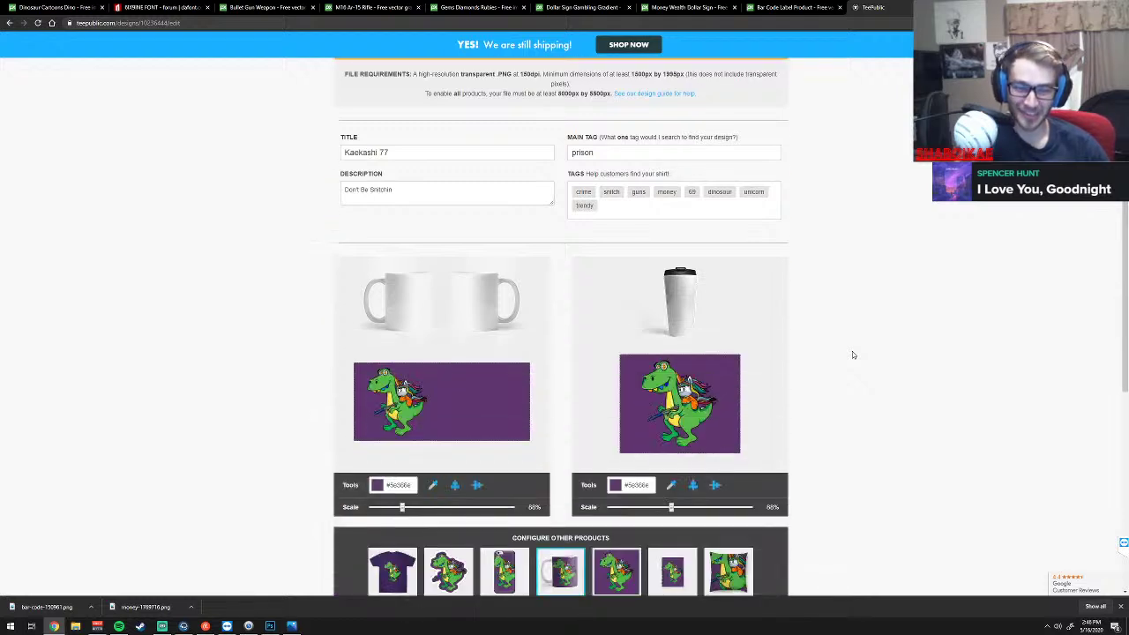
scroll(852, 354, down, 2)
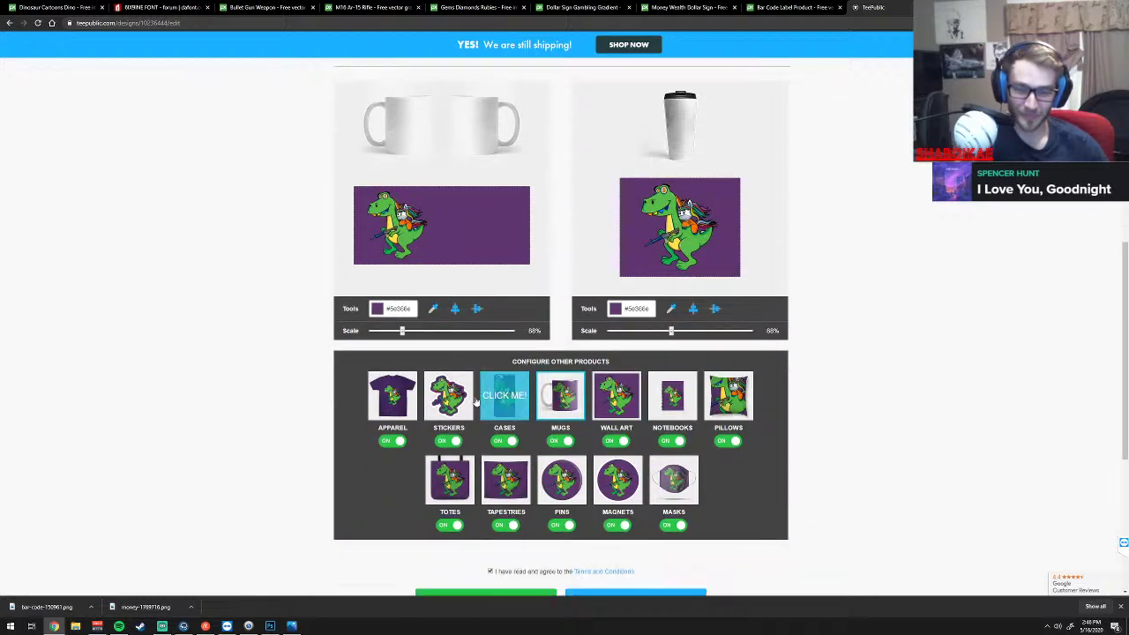
click(391, 393)
scroll(676, 371, up, 2)
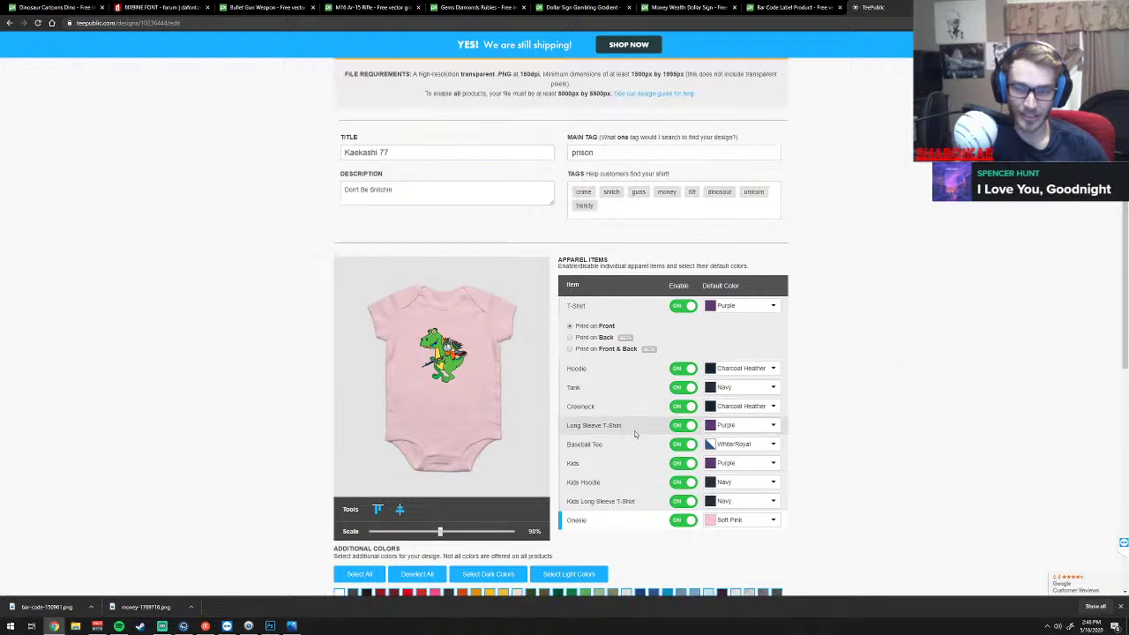
click(620, 321)
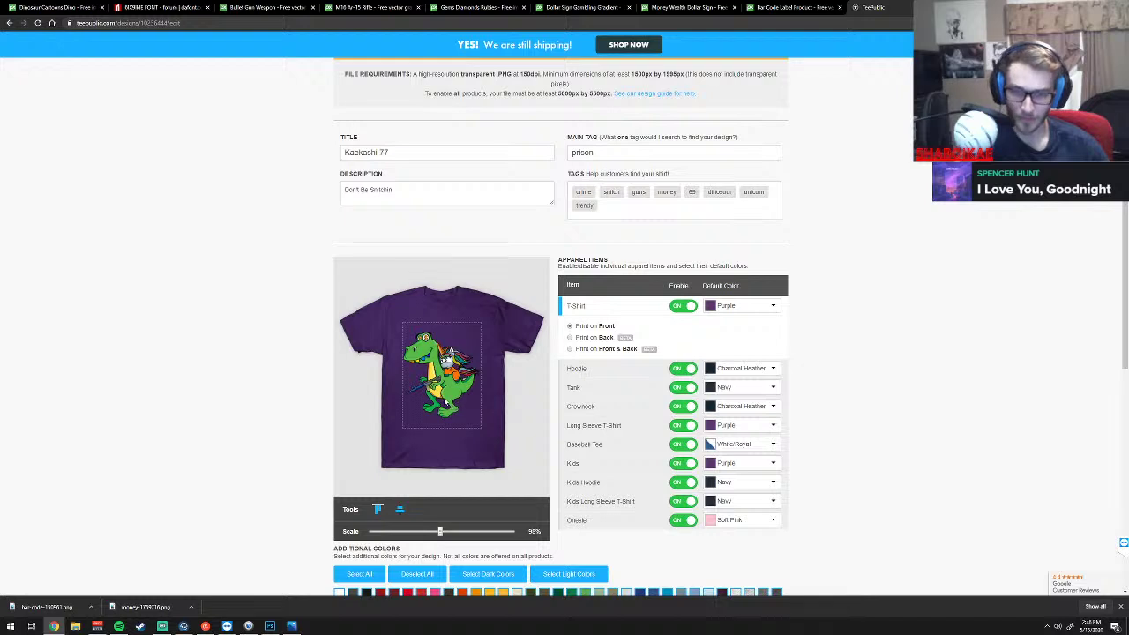
drag(445, 401, 447, 403)
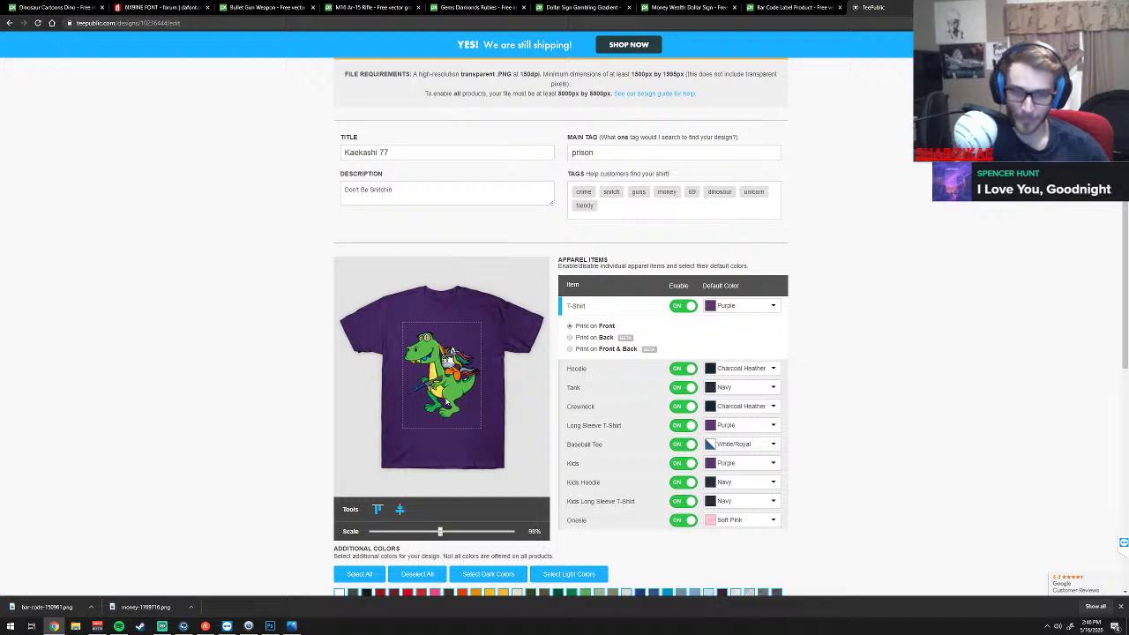
Raise the dinosaur artwork on the hoodie and shrink it to 86%
click(607, 370)
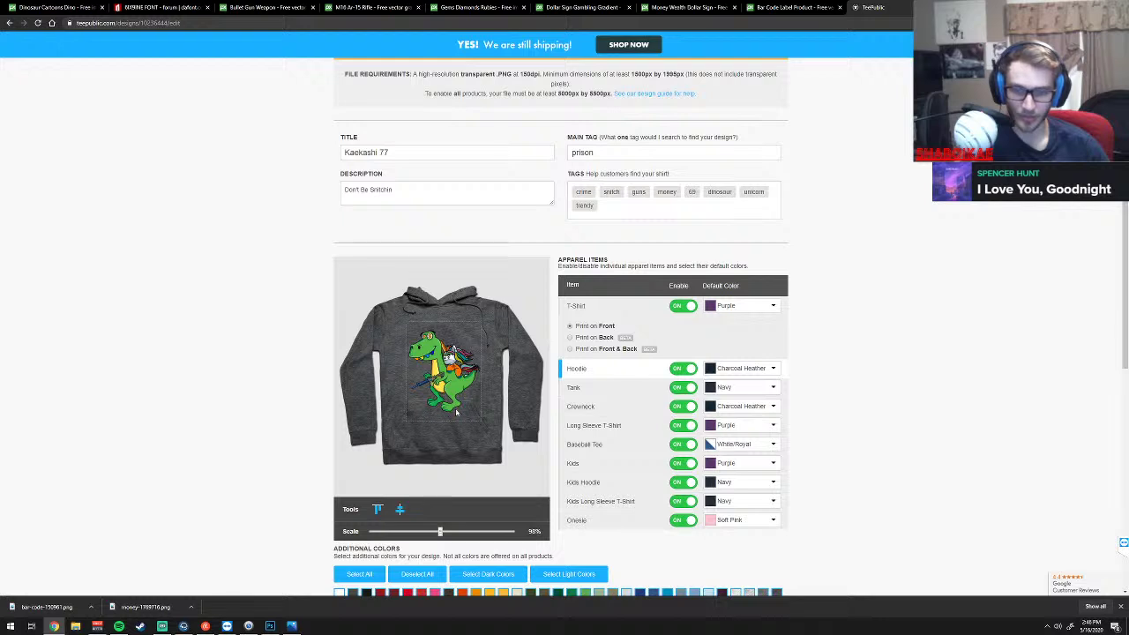
drag(444, 387, 447, 375)
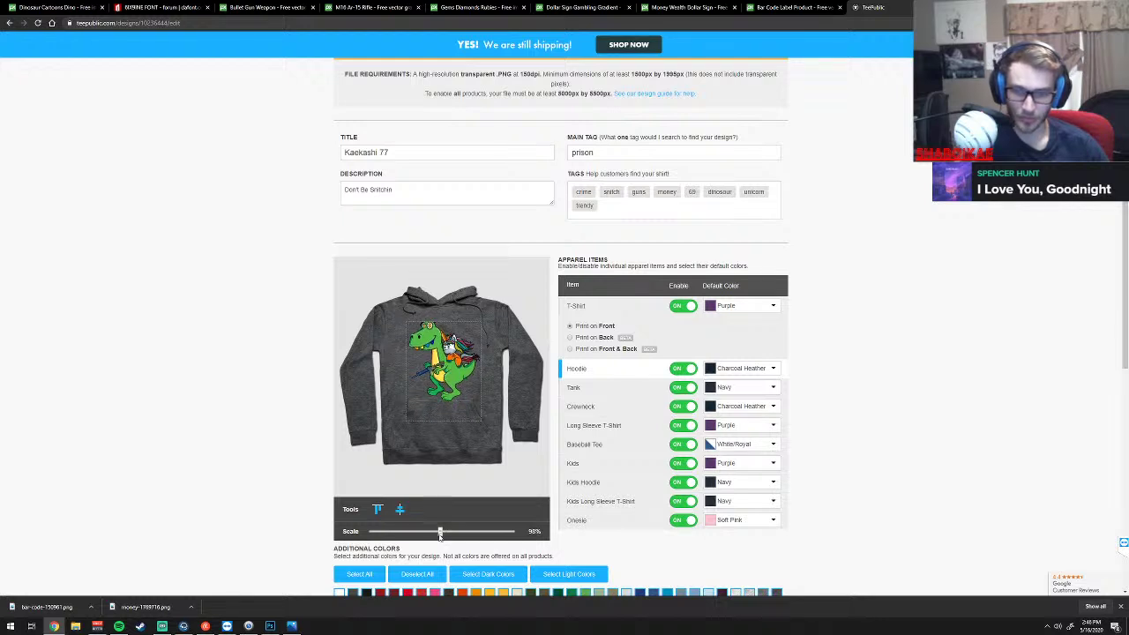
drag(439, 532, 437, 531)
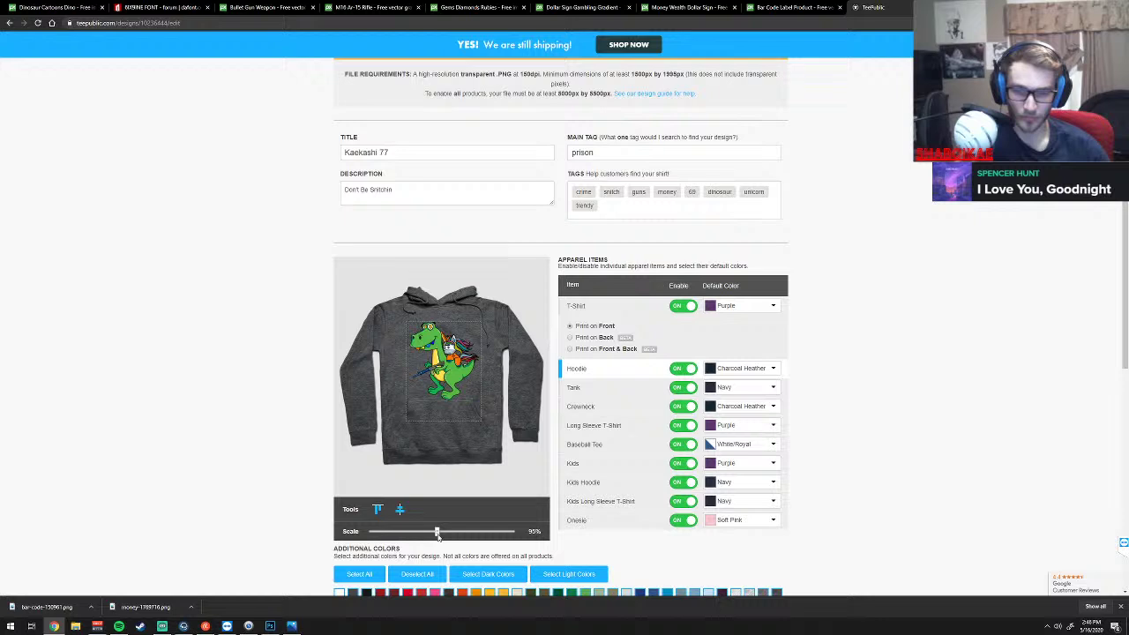
drag(436, 532, 432, 532)
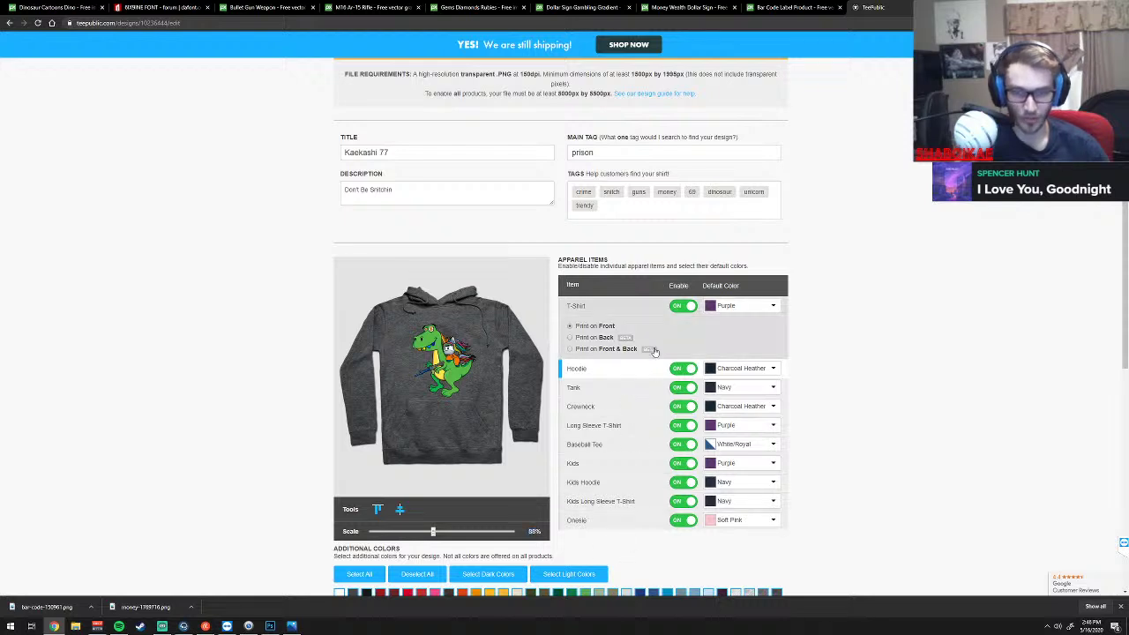
Preview the design on the T-shirt, tank top and crewneck sweatshirt
click(628, 312)
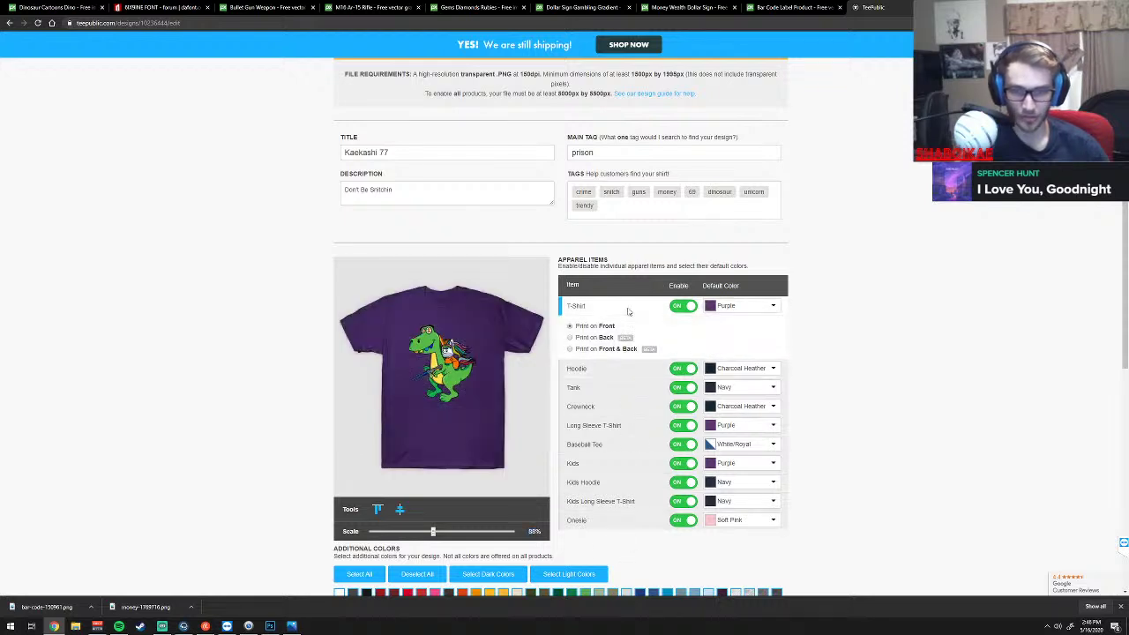
click(620, 388)
click(620, 411)
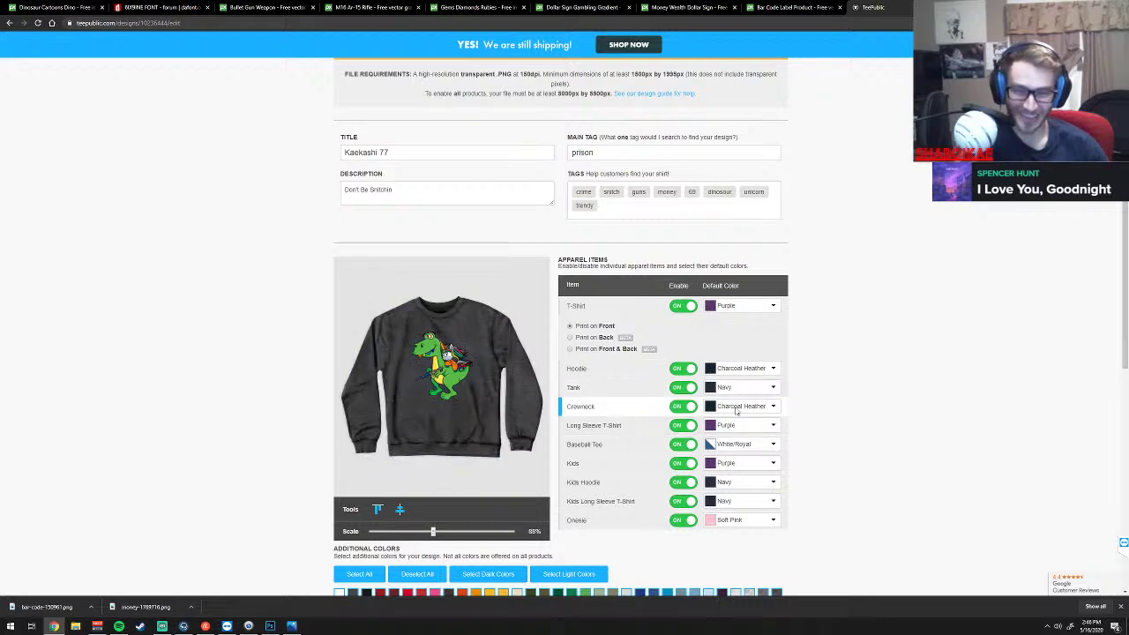
Preview the dinosaur design's layout on magnets and pins
scroll(929, 421, down, 4)
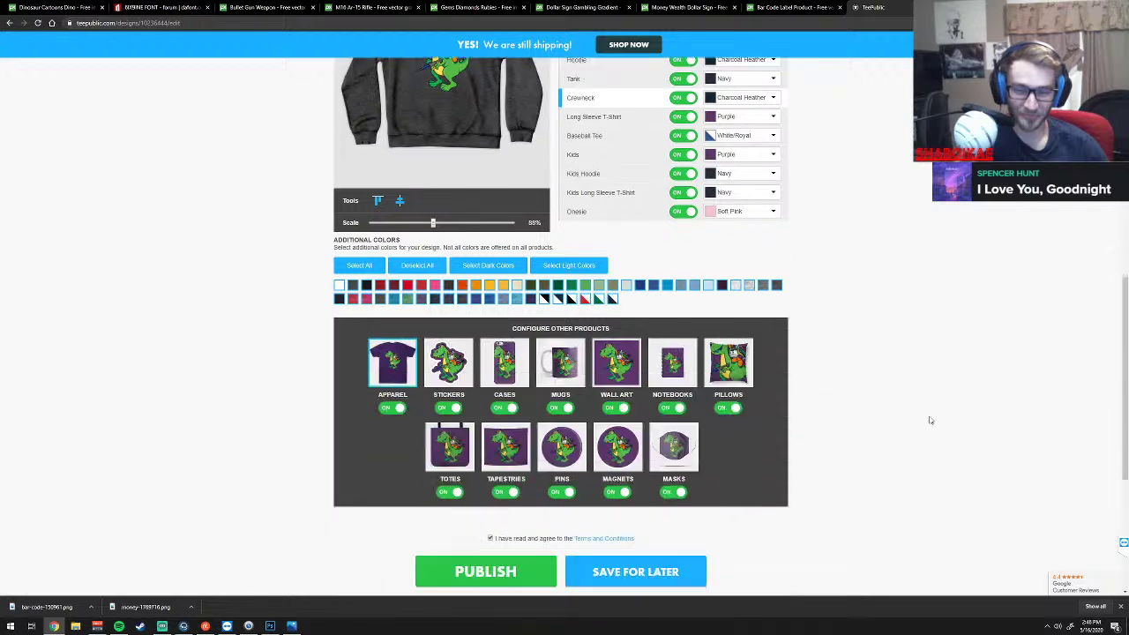
scroll(929, 420, down, 1)
scroll(929, 421, up, 1)
click(626, 461)
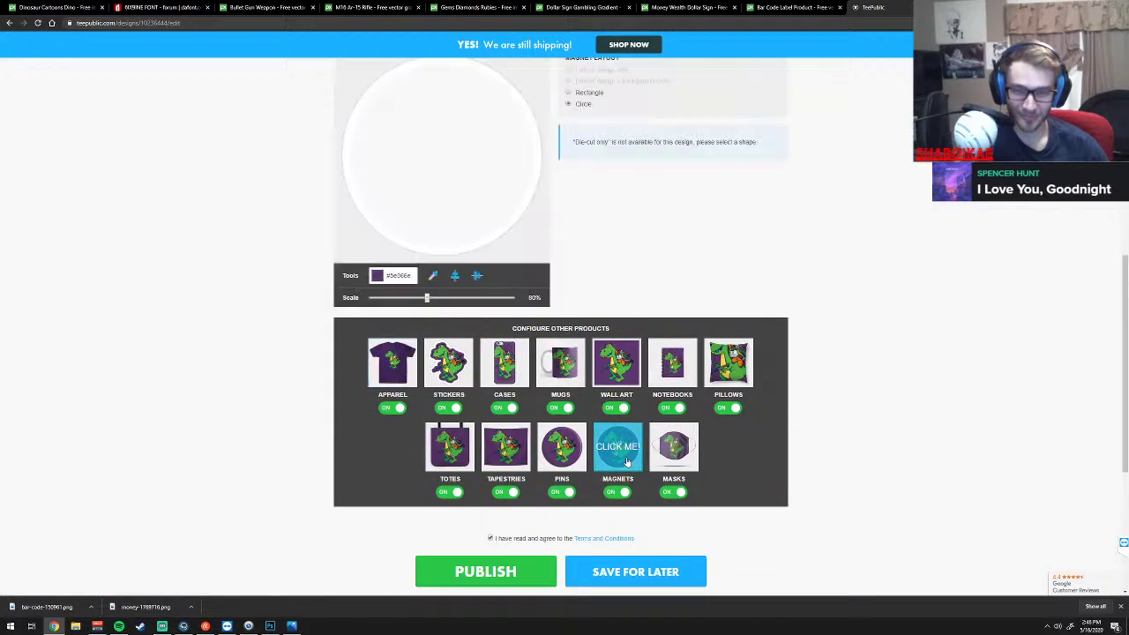
scroll(871, 416, up, 1)
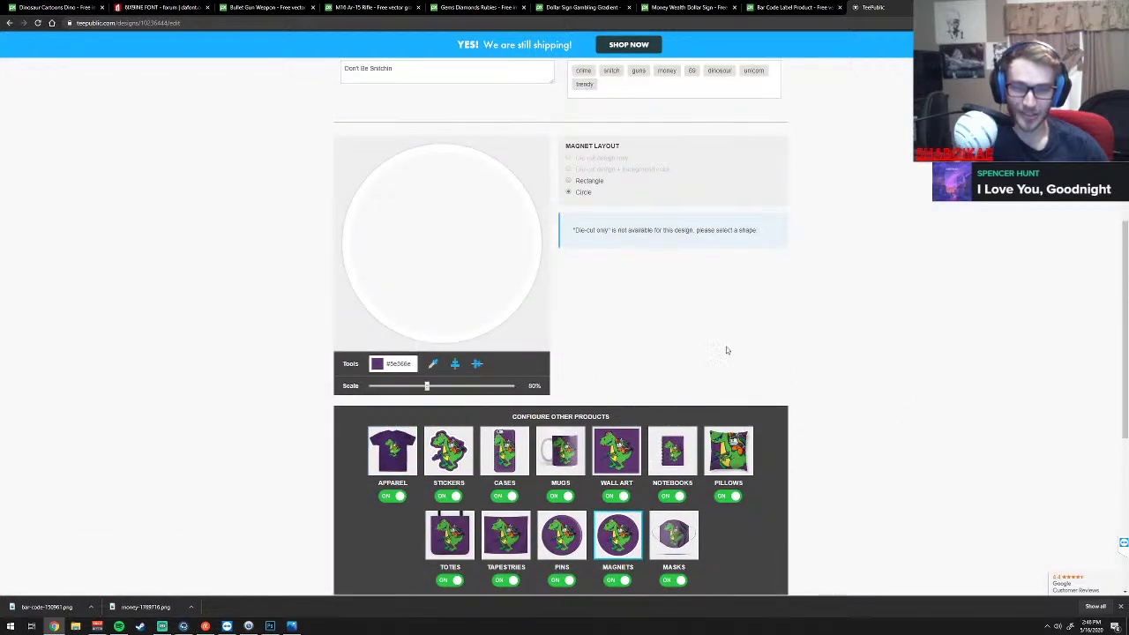
scroll(788, 306, down, 1)
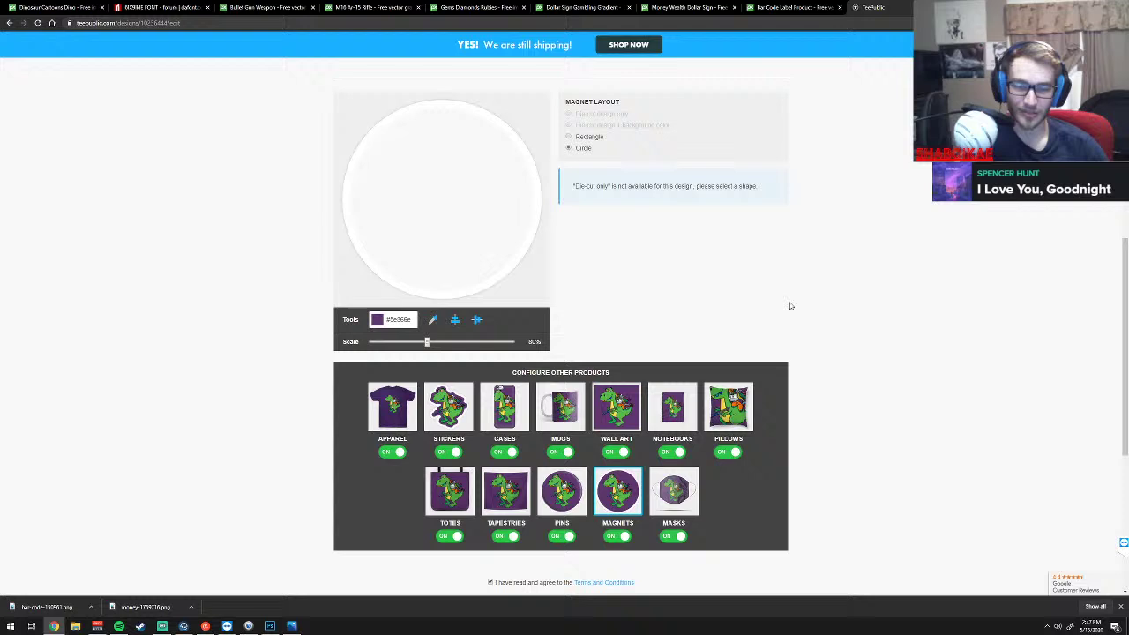
click(562, 489)
Preview the design on face masks and pillows, then return to the top
click(686, 497)
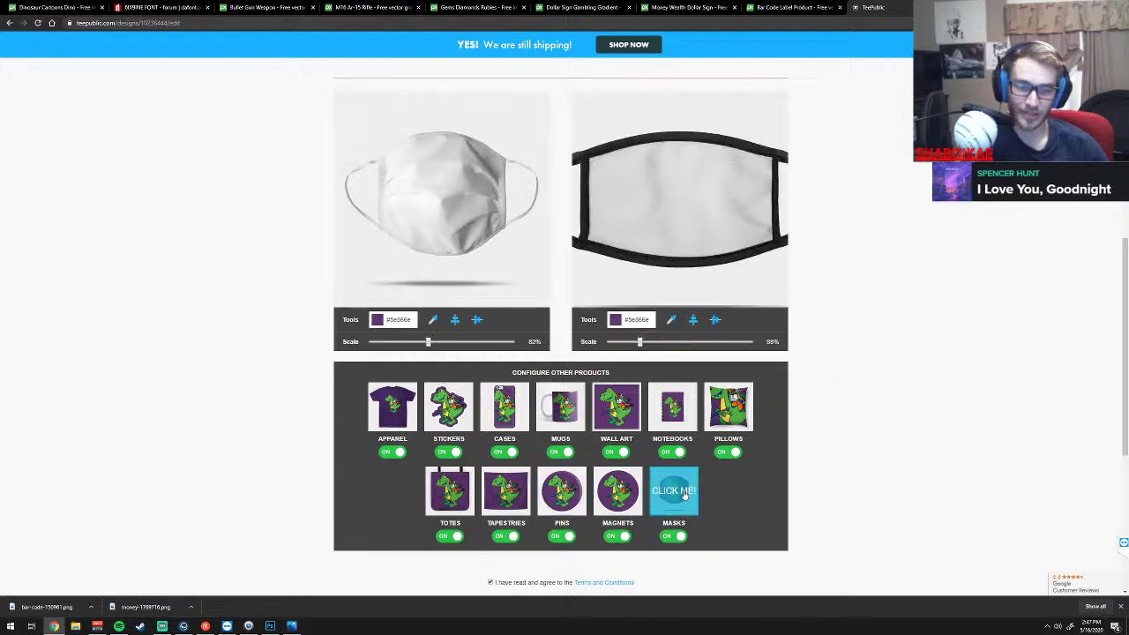
click(733, 418)
scroll(889, 384, up, 1)
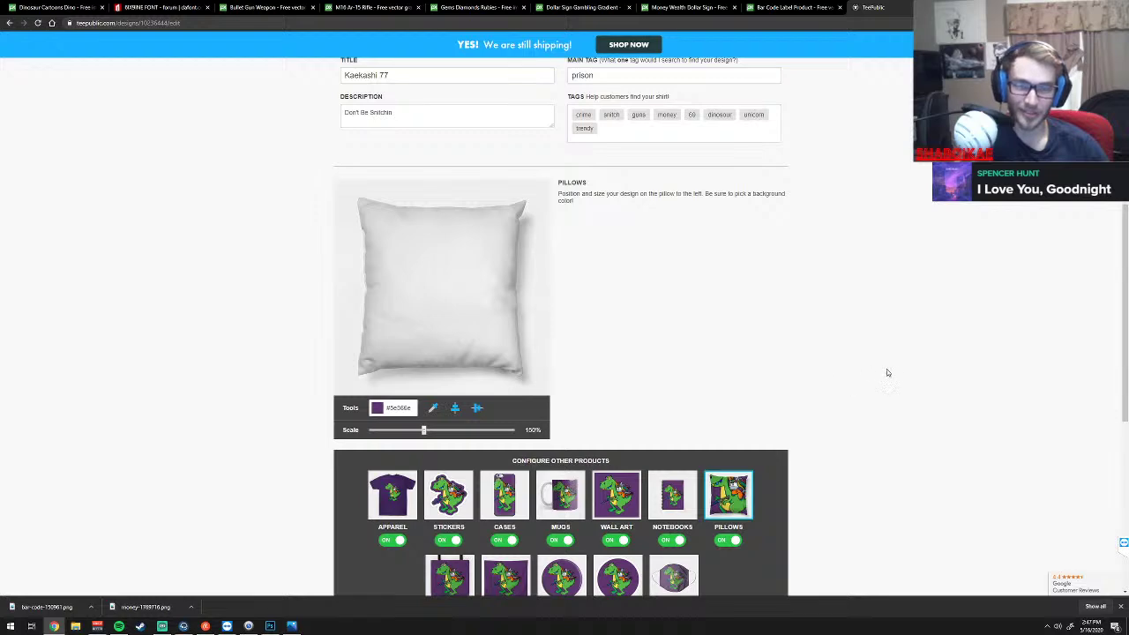
scroll(887, 372, up, 5)
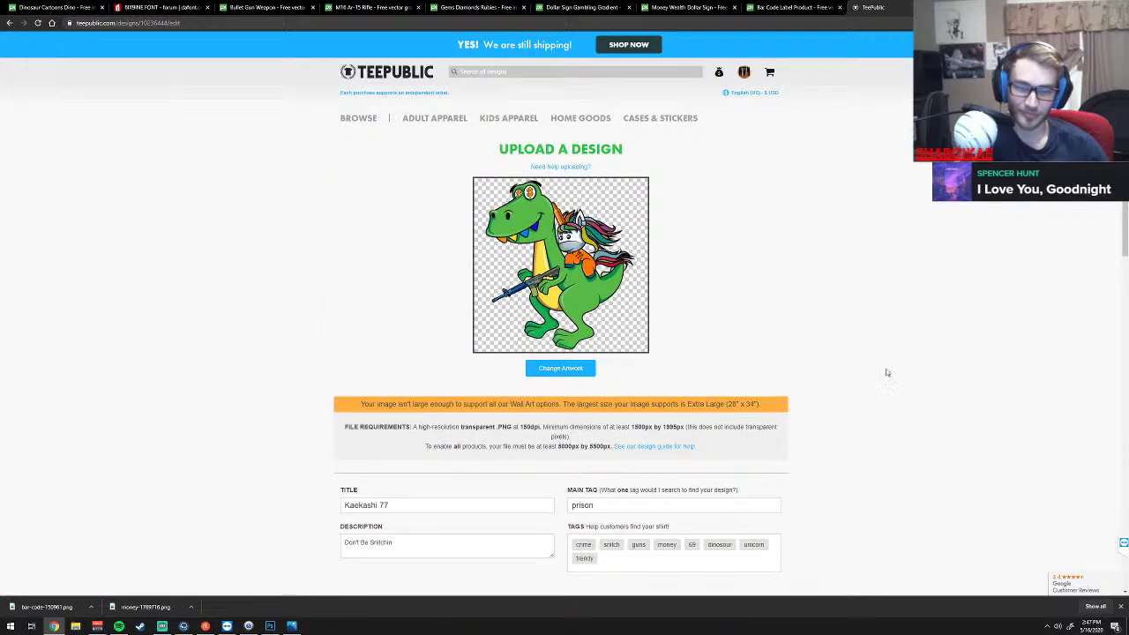
scroll(886, 370, down, 4)
scroll(884, 368, down, 3)
scroll(884, 369, down, 3)
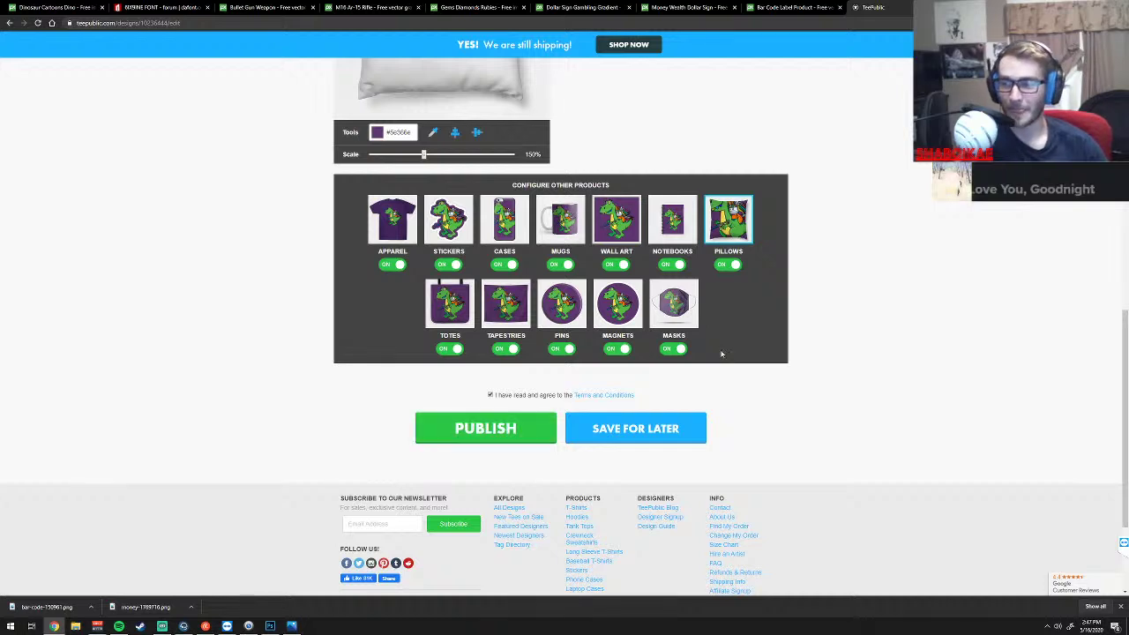
scroll(814, 351, up, 5)
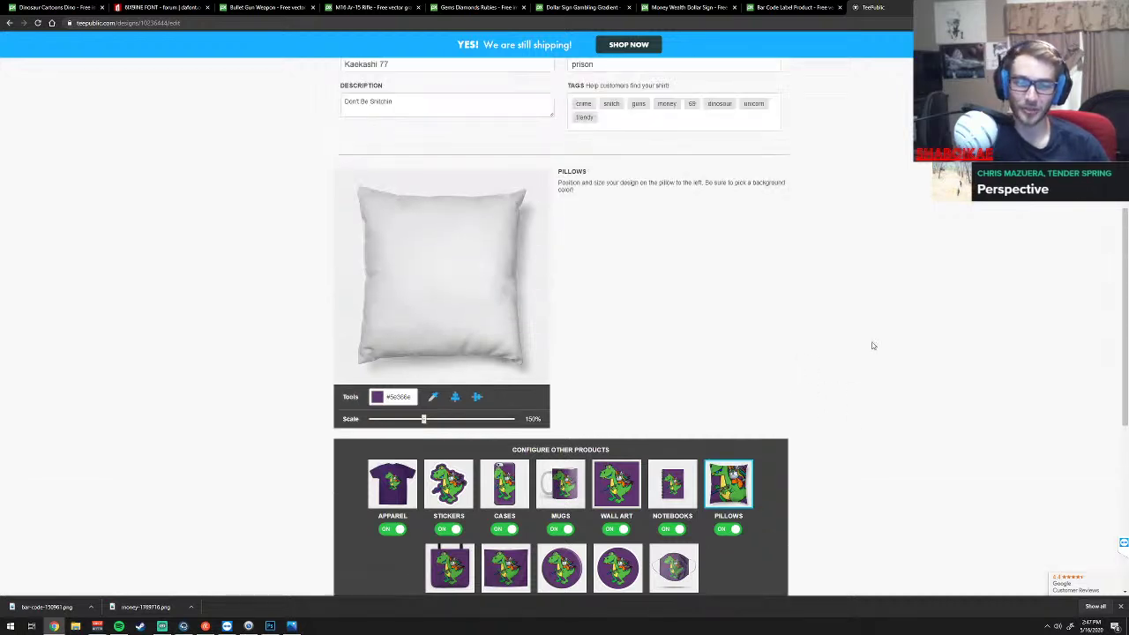
scroll(871, 346, up, 5)
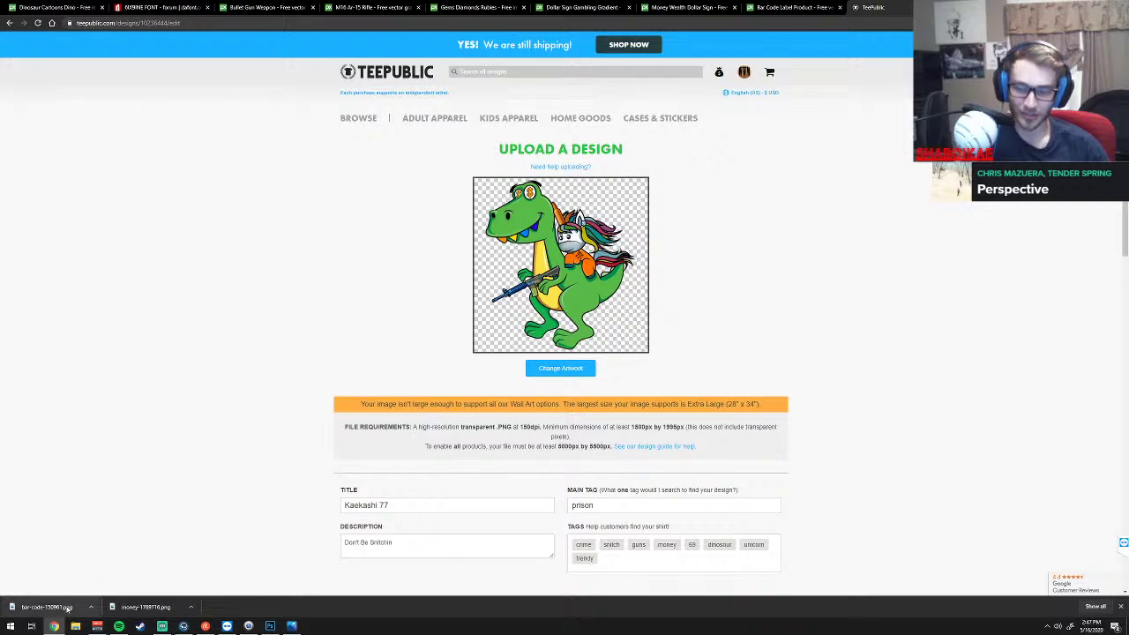
click(292, 627)
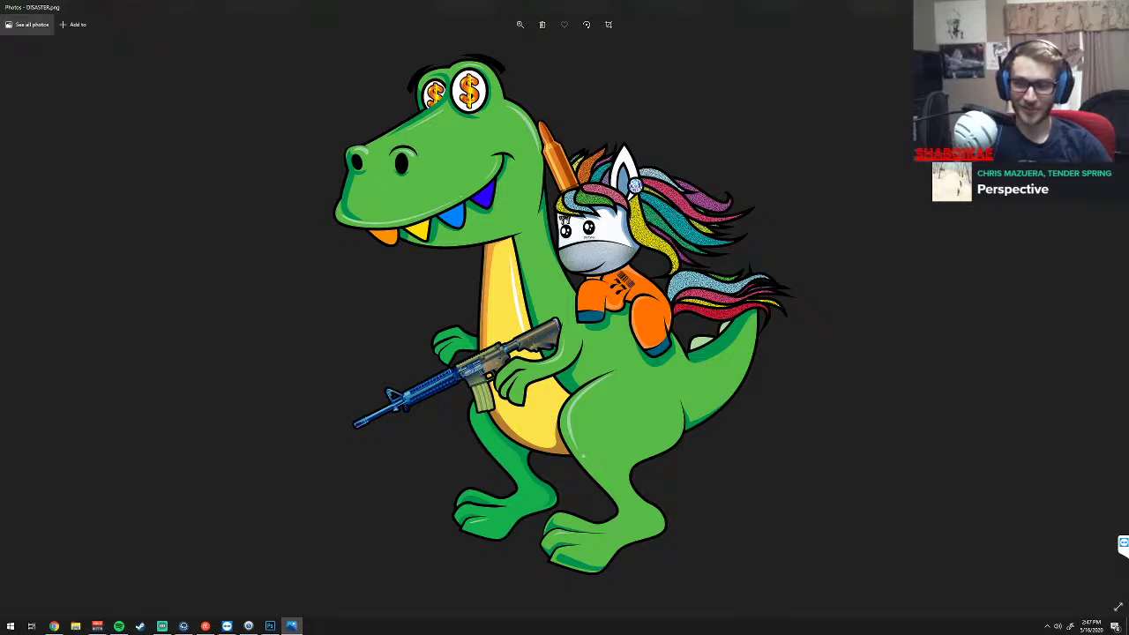
key(alt+Tab)
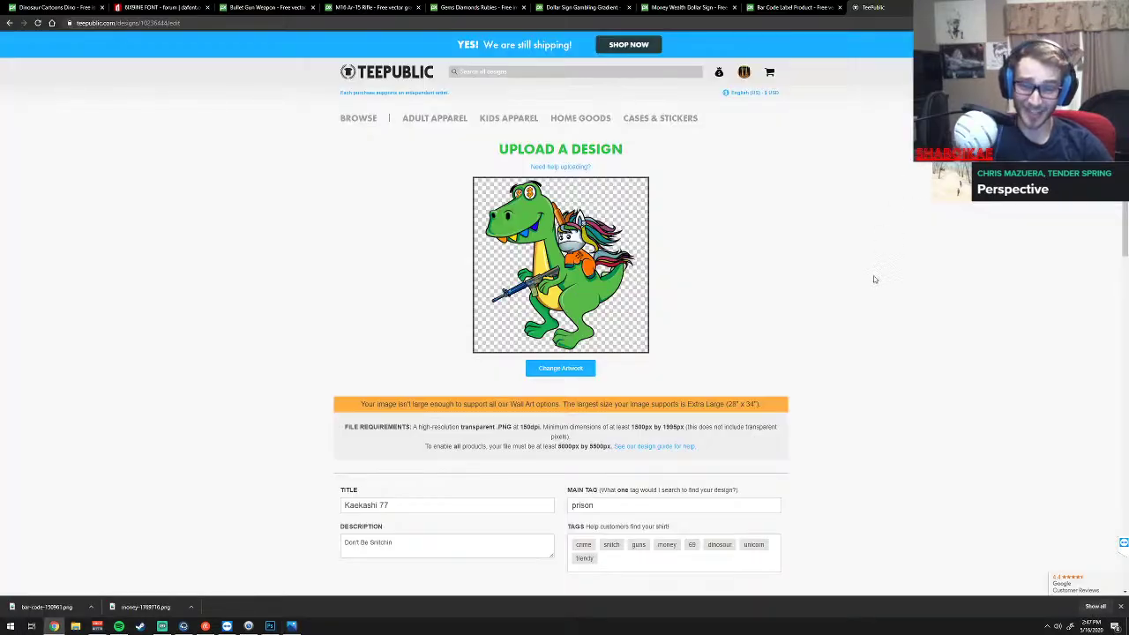
Look over the Kaekashi 77 listing and bring back the apparel items settings
scroll(877, 281, down, 3)
scroll(877, 282, down, 3)
scroll(877, 281, down, 2)
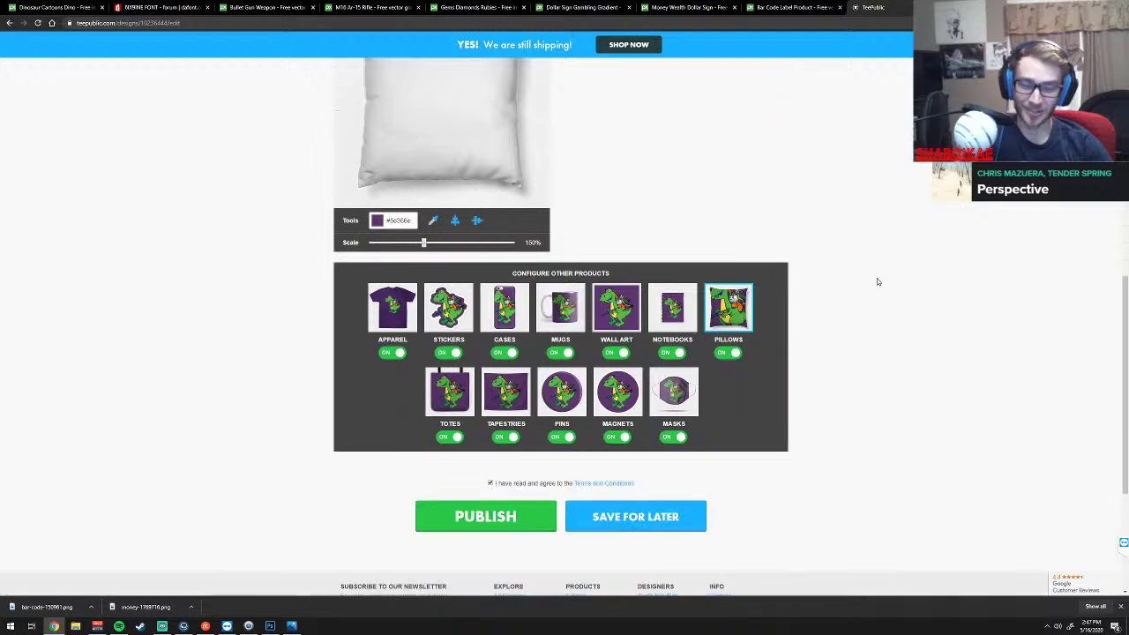
scroll(876, 282, down, 2)
scroll(877, 281, up, 2)
scroll(877, 281, up, 3)
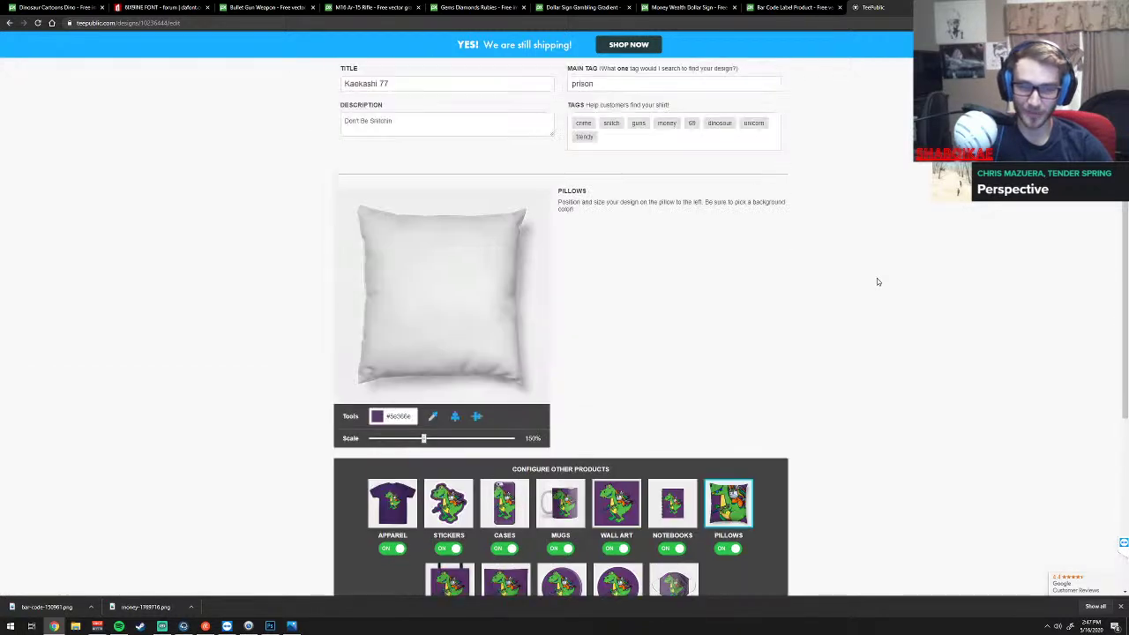
scroll(877, 282, up, 3)
scroll(876, 280, up, 1)
scroll(876, 279, down, 4)
scroll(877, 280, down, 2)
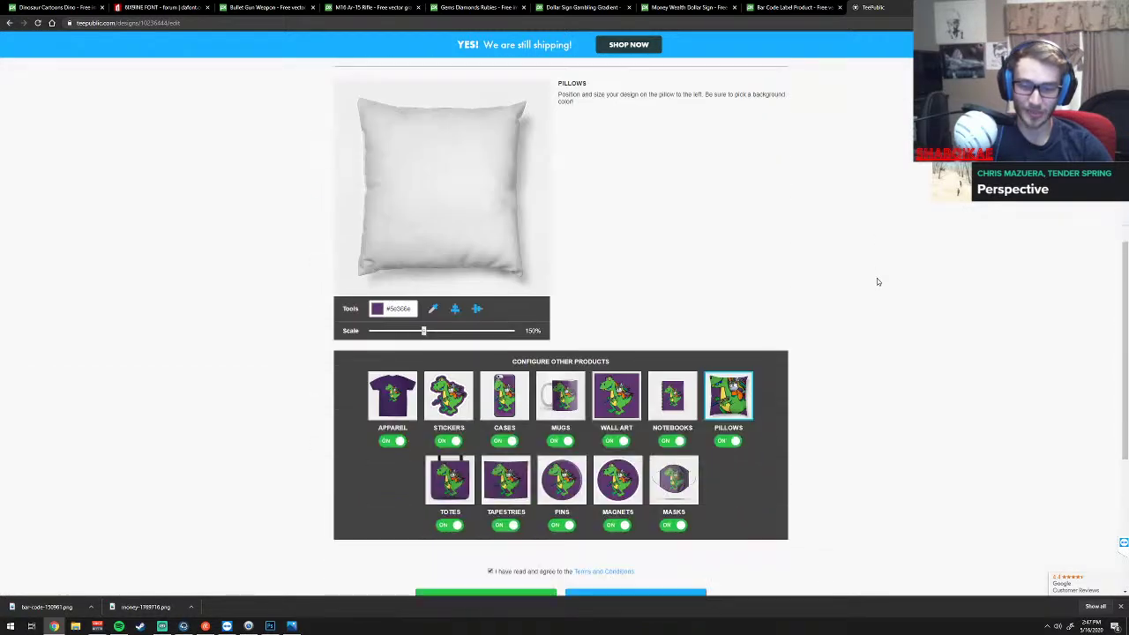
click(389, 414)
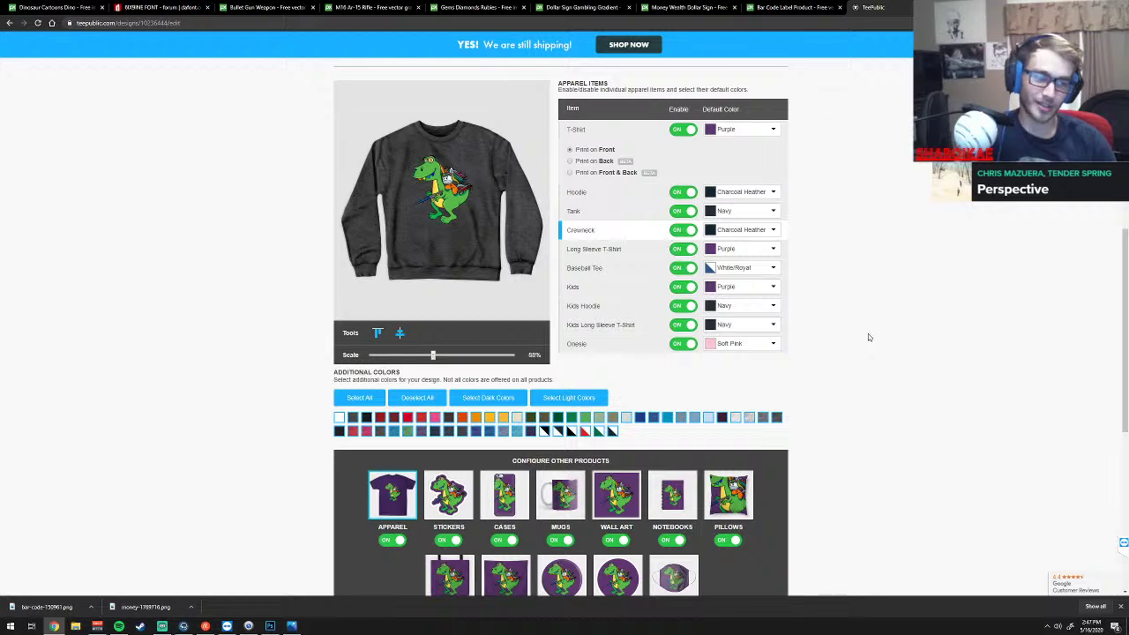
Review the title, tags and Configure Other Products toggles, confirming all are on
scroll(892, 320, down, 5)
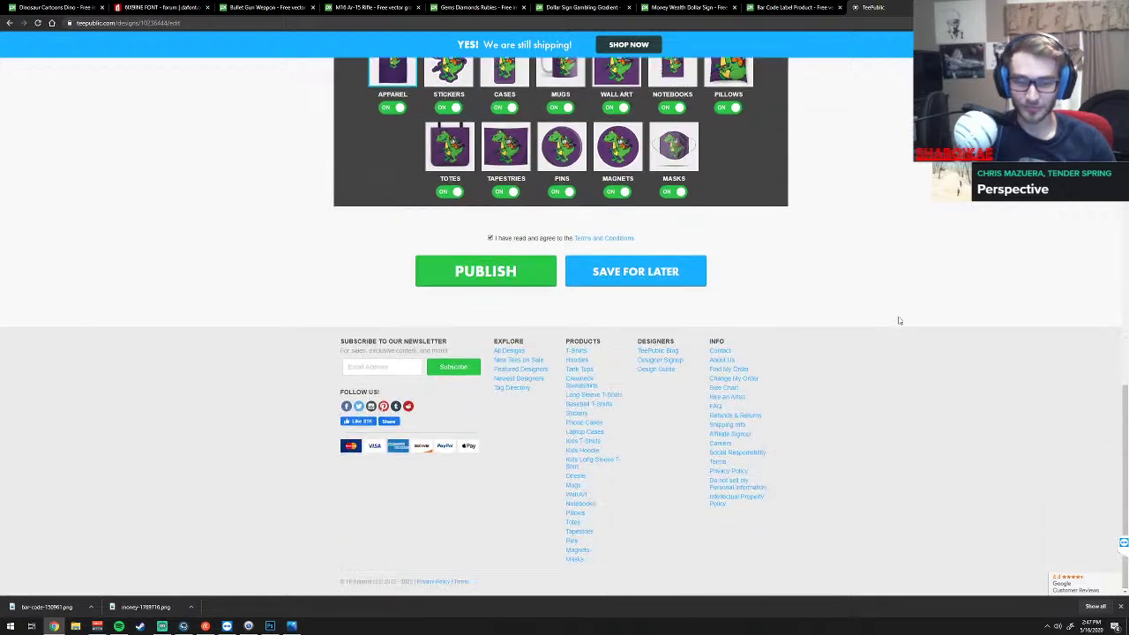
scroll(899, 320, up, 1)
scroll(898, 320, up, 6)
scroll(899, 320, up, 5)
scroll(899, 320, up, 1)
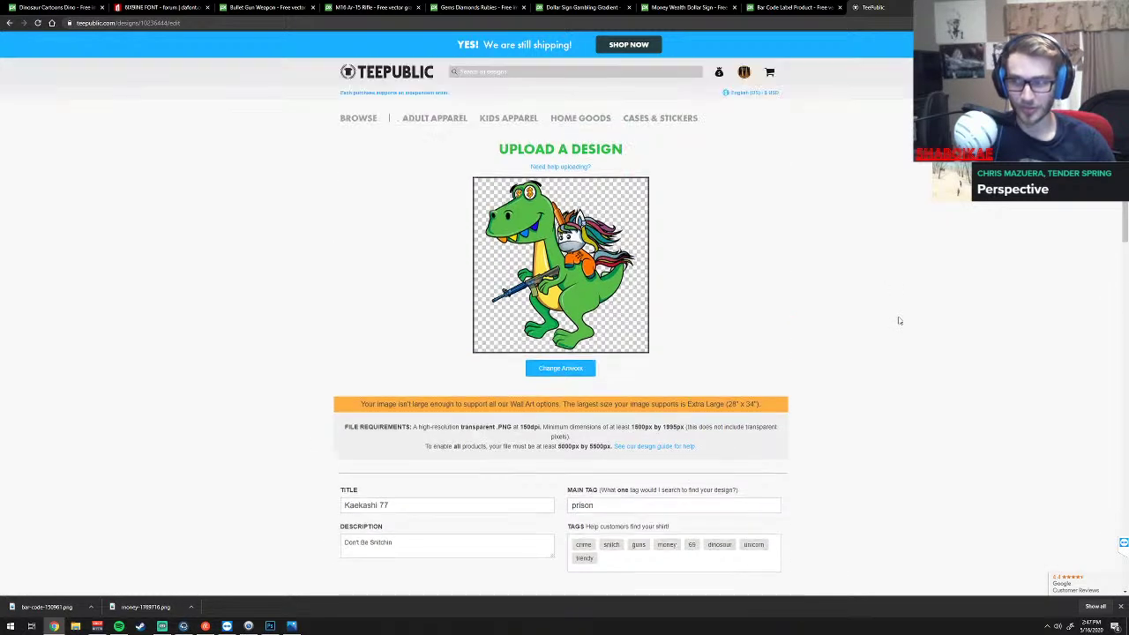
scroll(899, 320, down, 2)
scroll(899, 320, down, 2)
scroll(899, 320, up, 2)
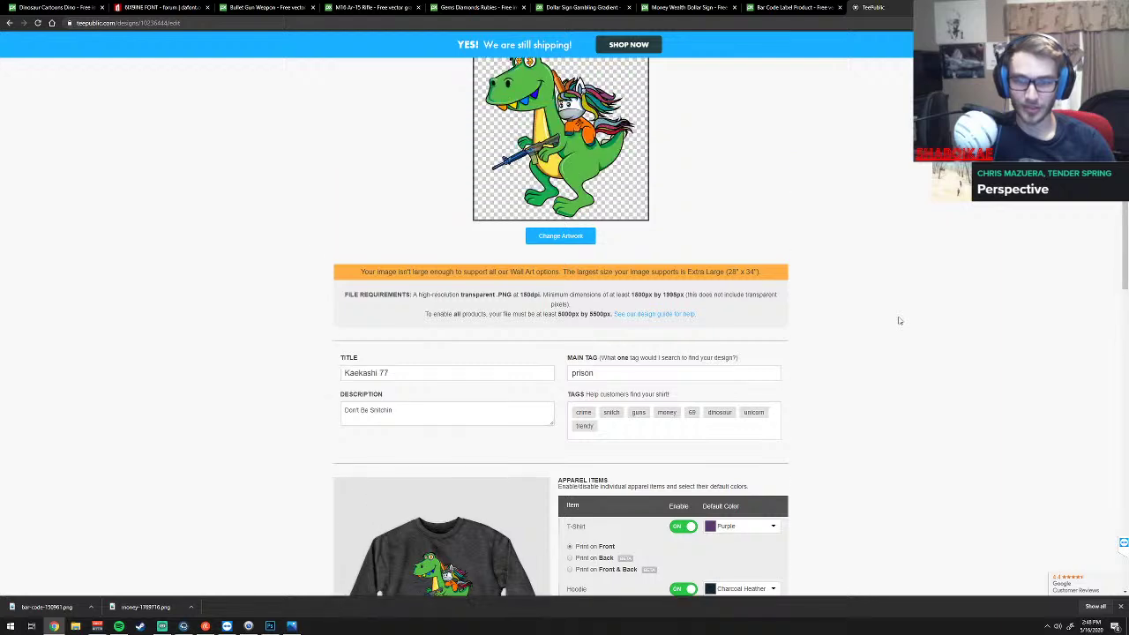
scroll(397, 371, up, 2)
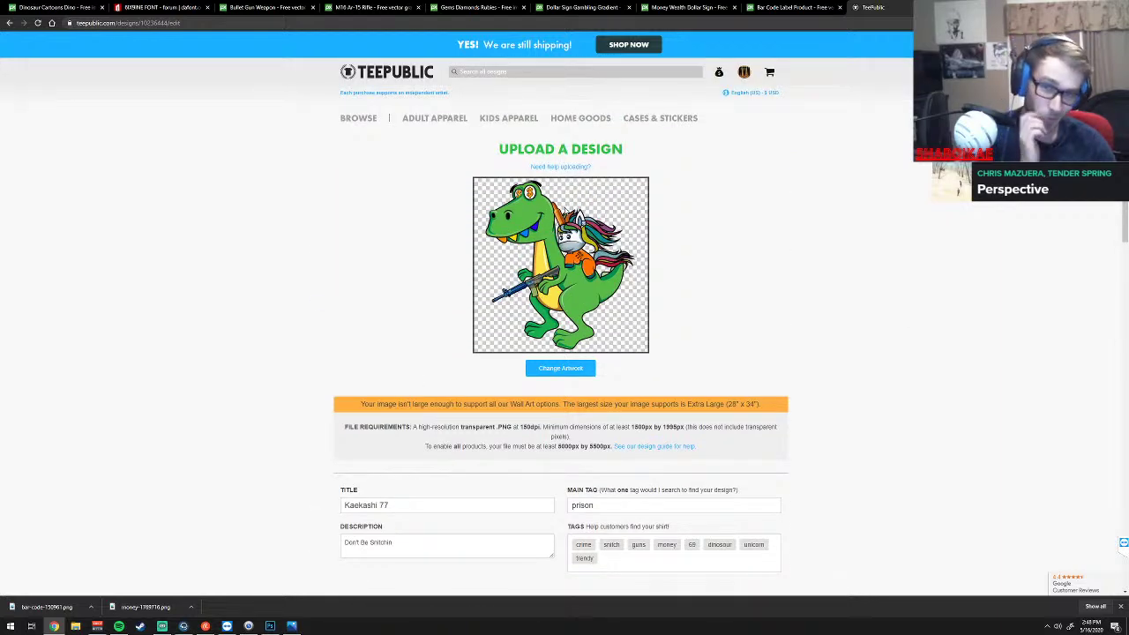
scroll(869, 310, down, 3)
scroll(870, 310, down, 3)
scroll(870, 310, down, 2)
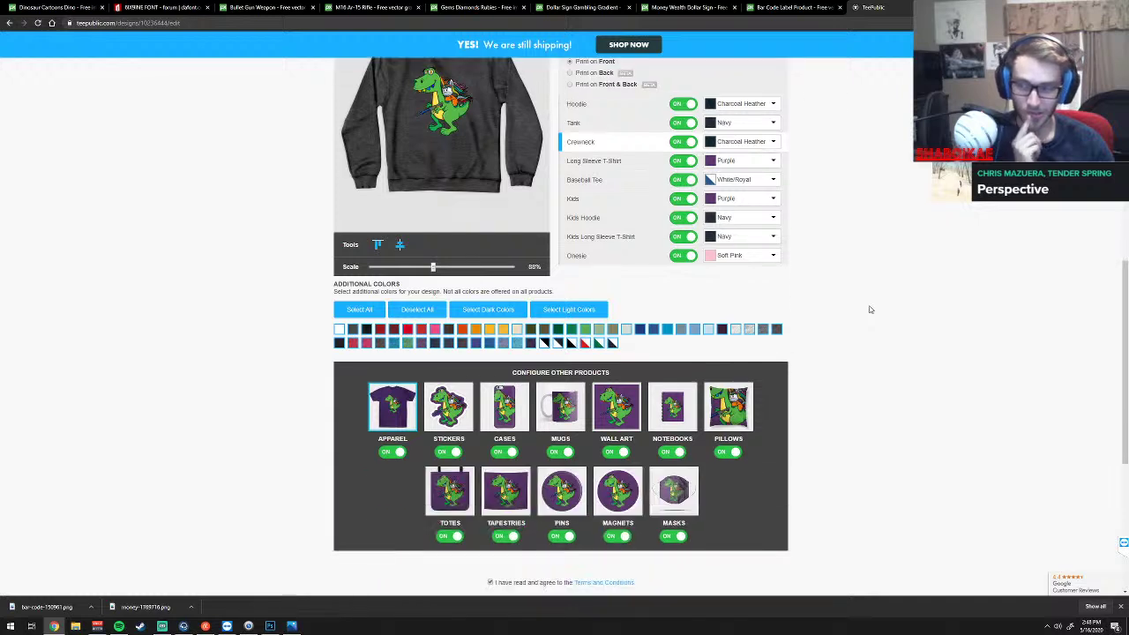
scroll(870, 310, down, 1)
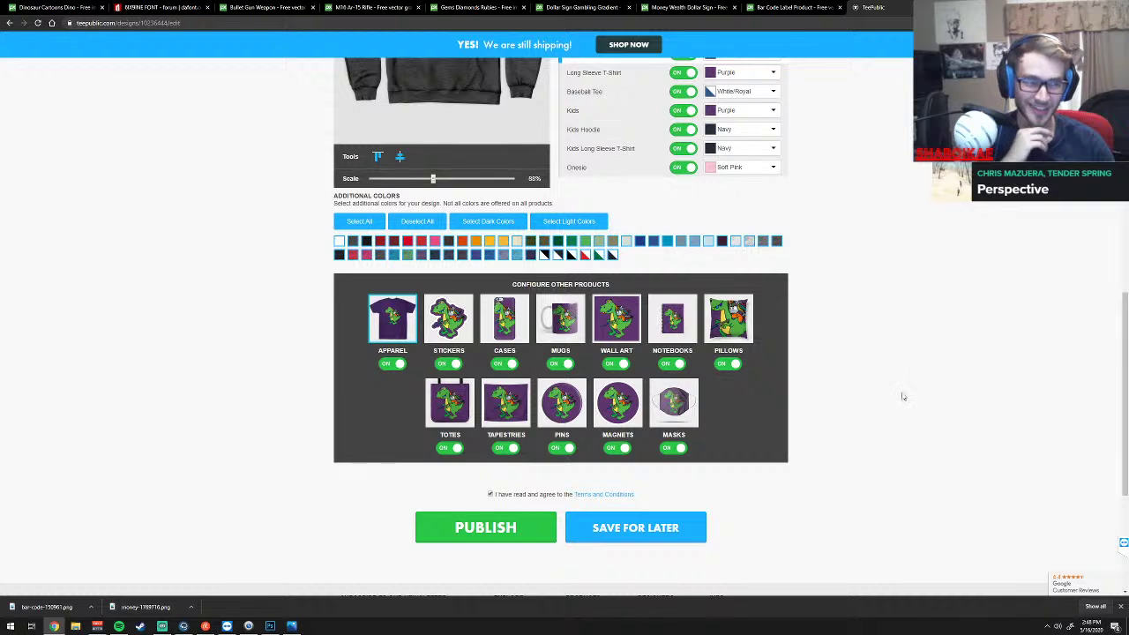
scroll(903, 396, up, 1)
scroll(903, 397, up, 1)
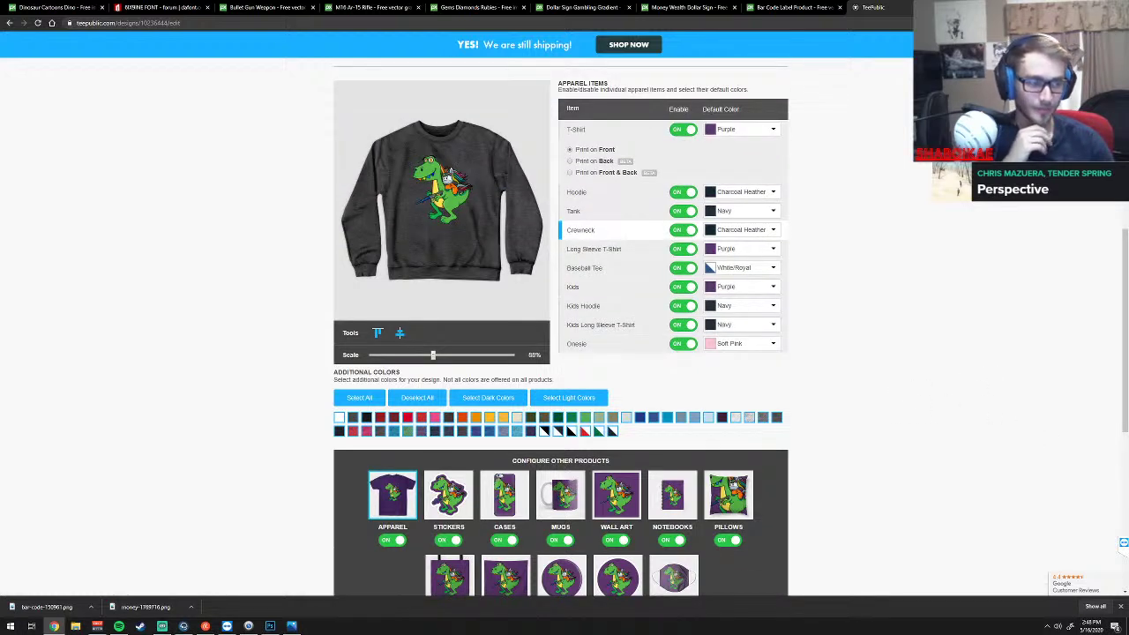
key(alt+Tab)
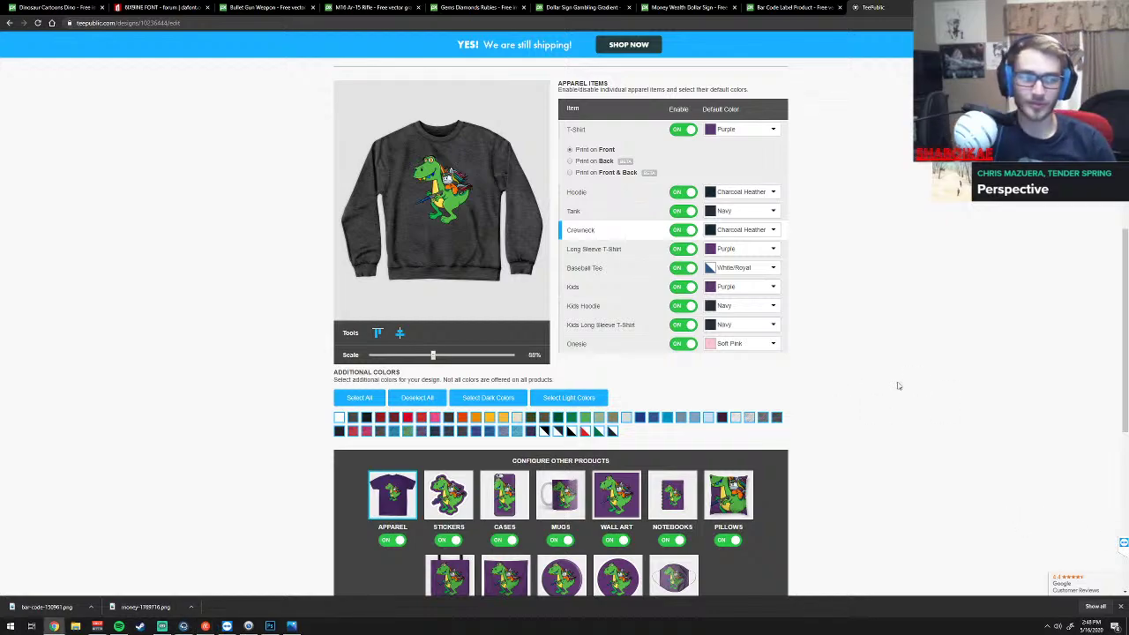
Recheck the configured listing and scroll down to the Publish button
scroll(897, 382, down, 5)
scroll(917, 377, up, 3)
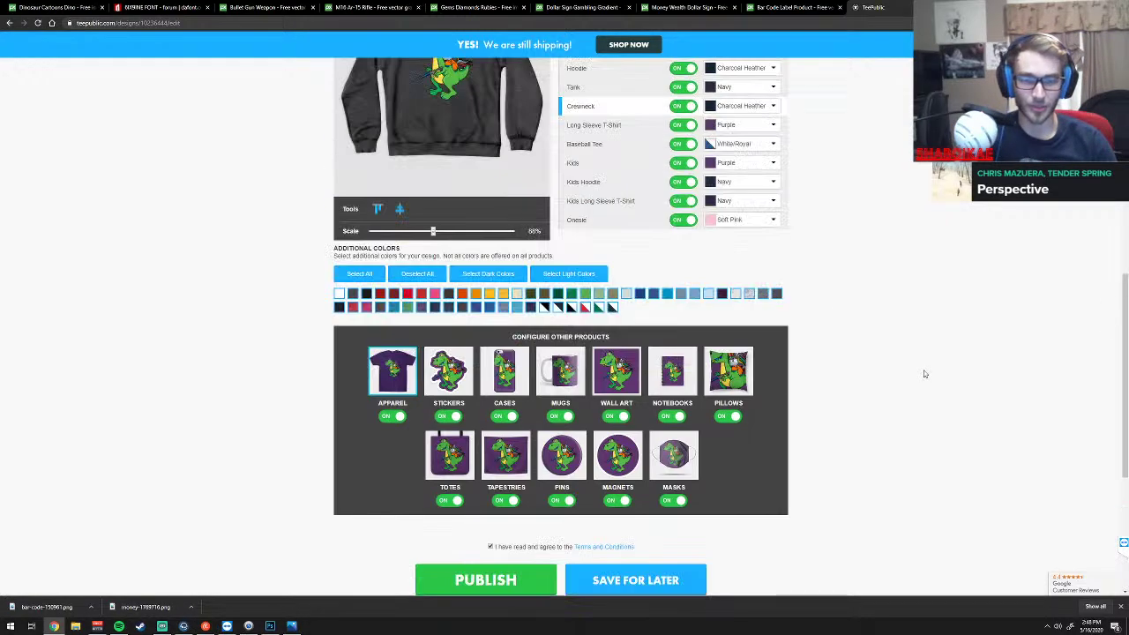
scroll(924, 374, up, 10)
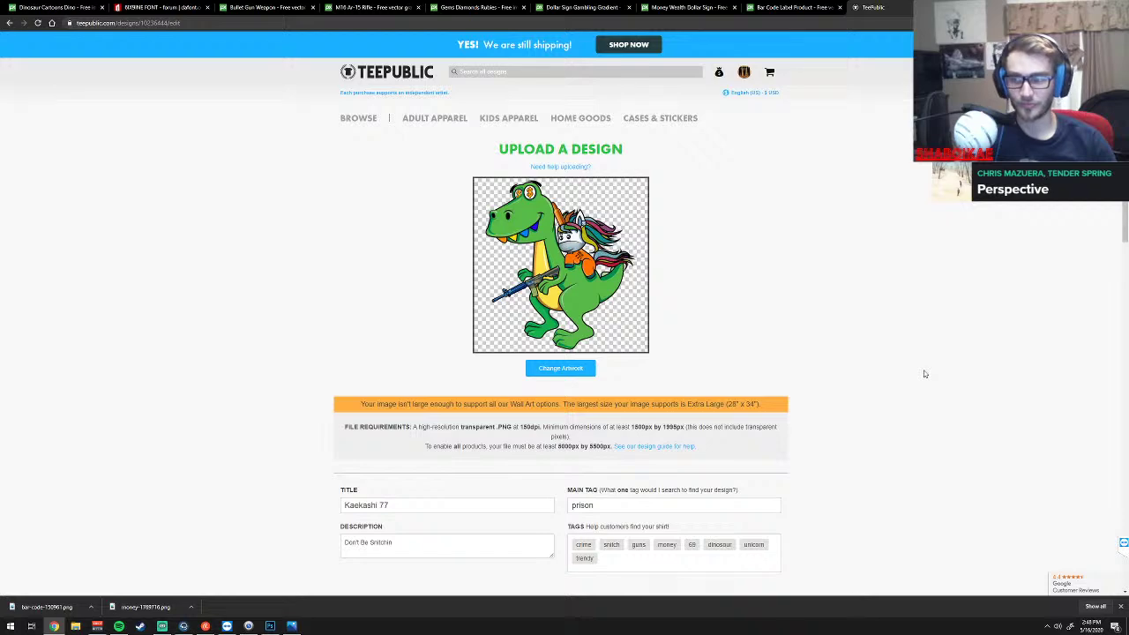
scroll(924, 374, down, 4)
scroll(924, 374, down, 3)
scroll(925, 374, down, 2)
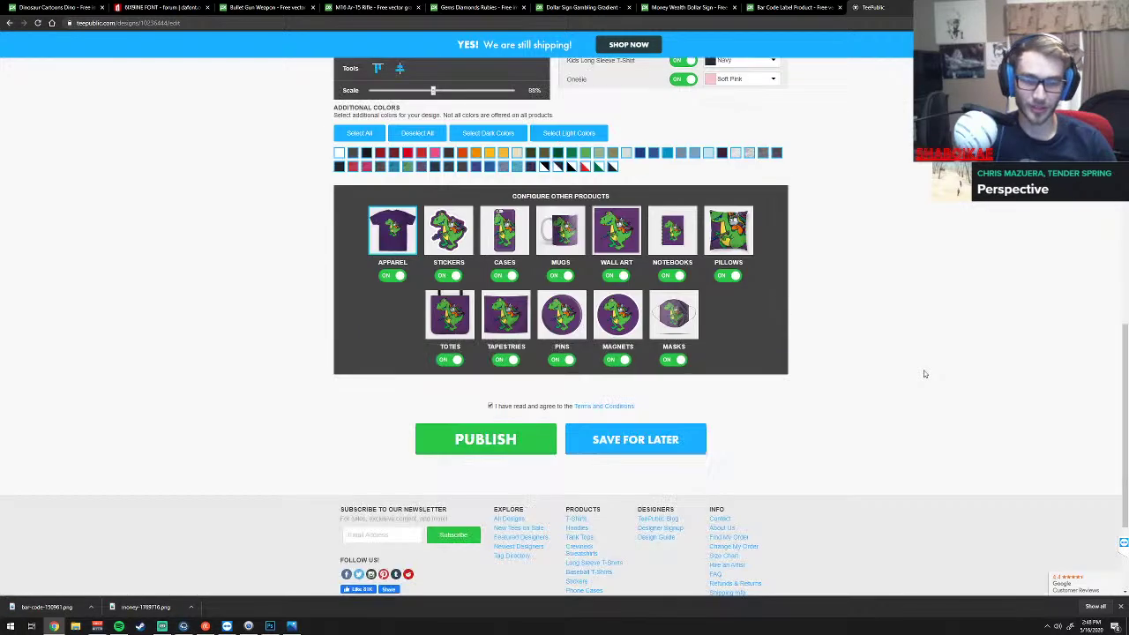
scroll(924, 374, down, 2)
scroll(924, 374, up, 5)
scroll(924, 374, up, 4)
scroll(924, 374, up, 2)
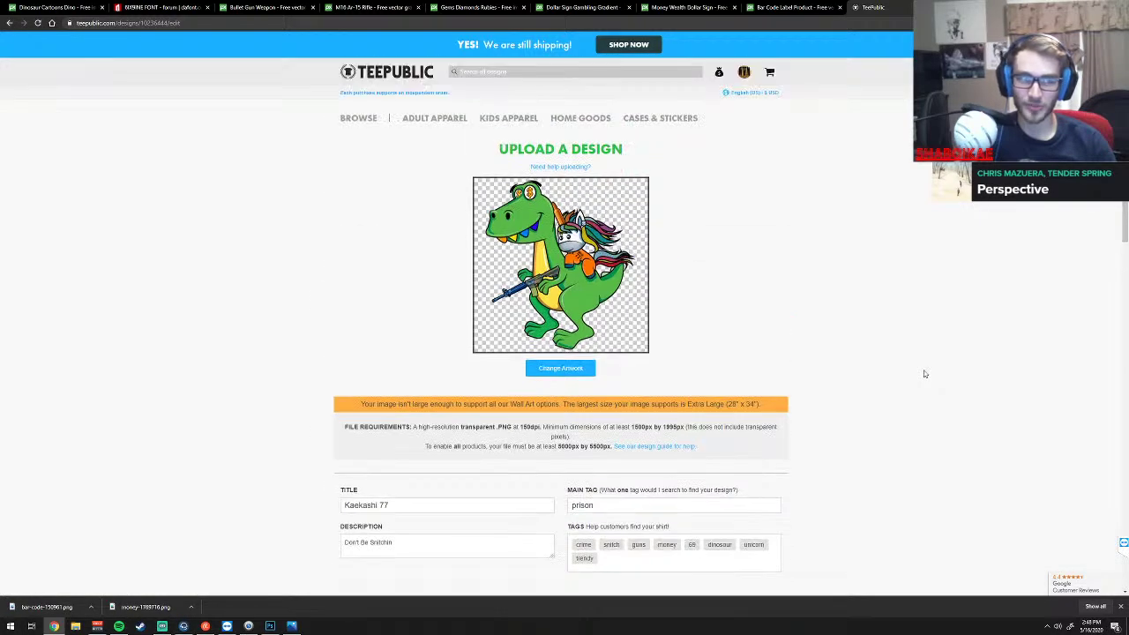
scroll(971, 280, down, 1)
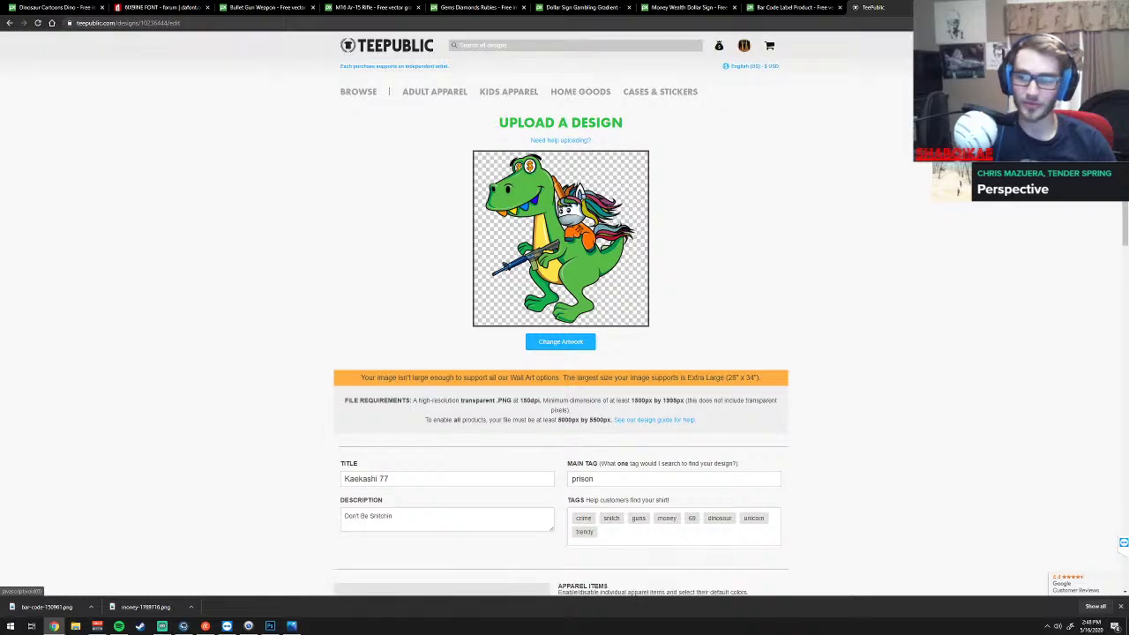
scroll(930, 353, down, 4)
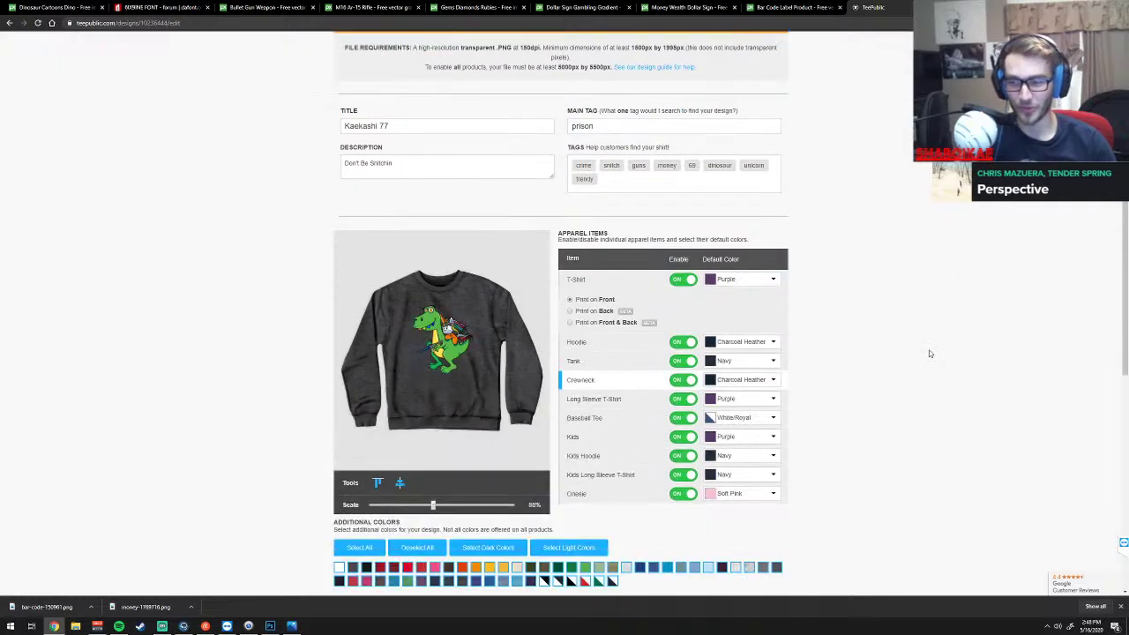
scroll(929, 353, down, 3)
scroll(930, 354, down, 3)
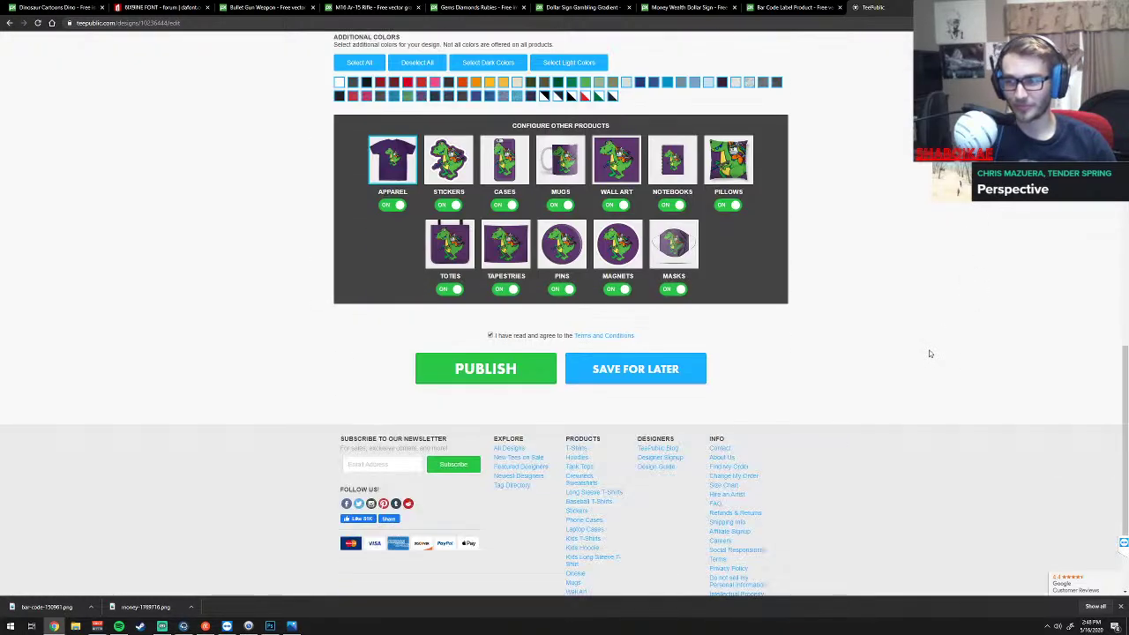
scroll(930, 354, up, 4)
scroll(929, 354, up, 5)
scroll(930, 354, down, 3)
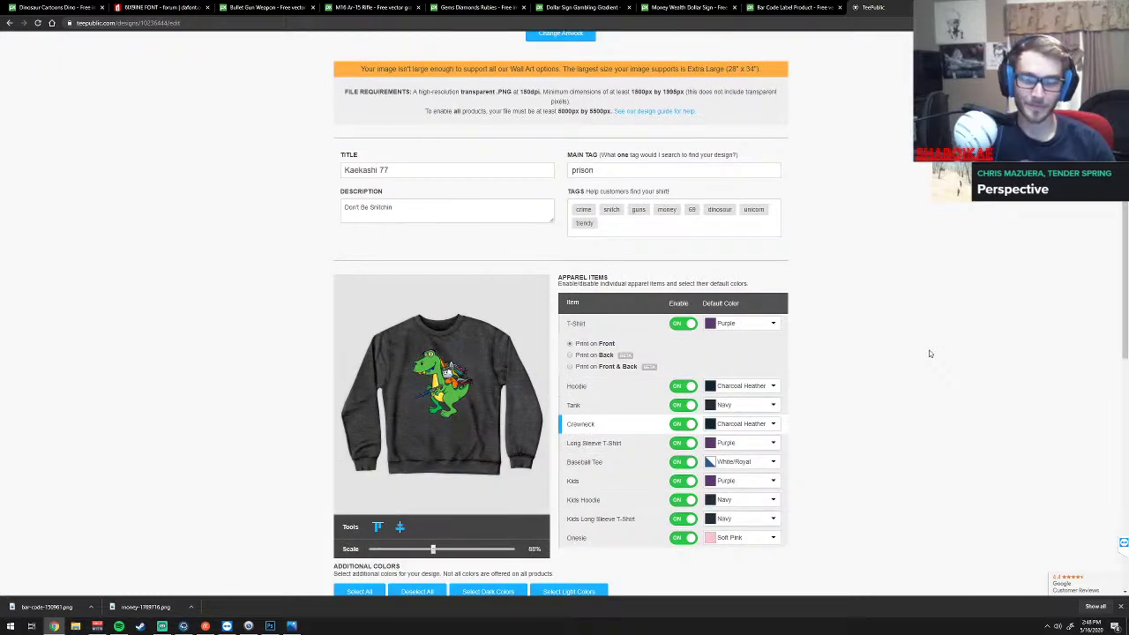
scroll(929, 354, down, 2)
scroll(892, 373, down, 3)
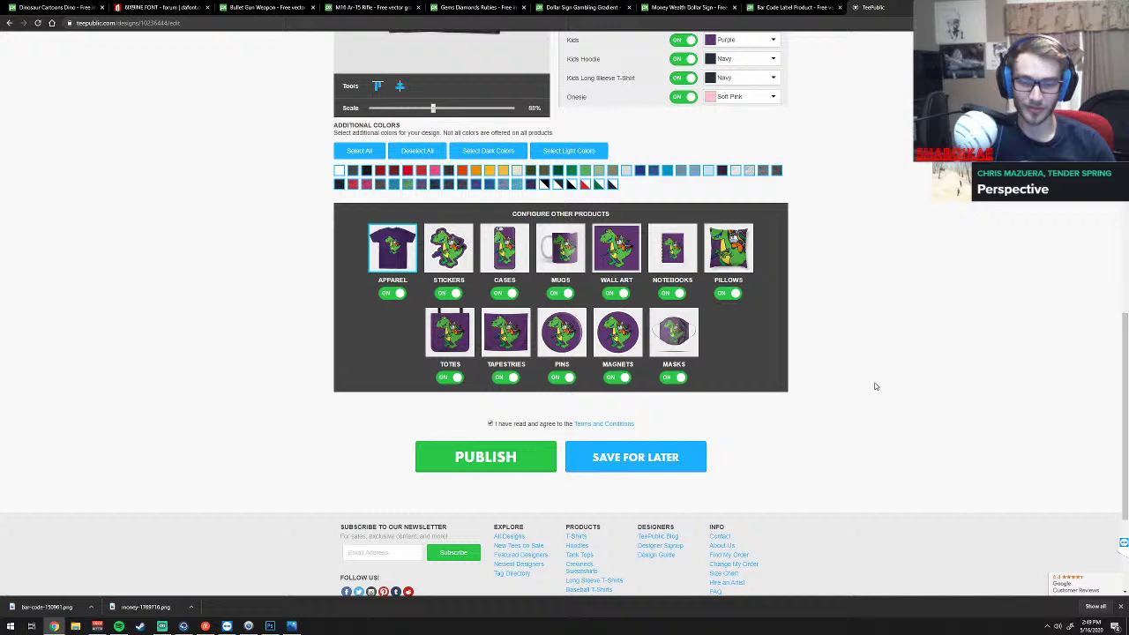
Publish Kaekashi 77 and scroll its live T-shirt page to More Kaekashi 77 Products
click(512, 462)
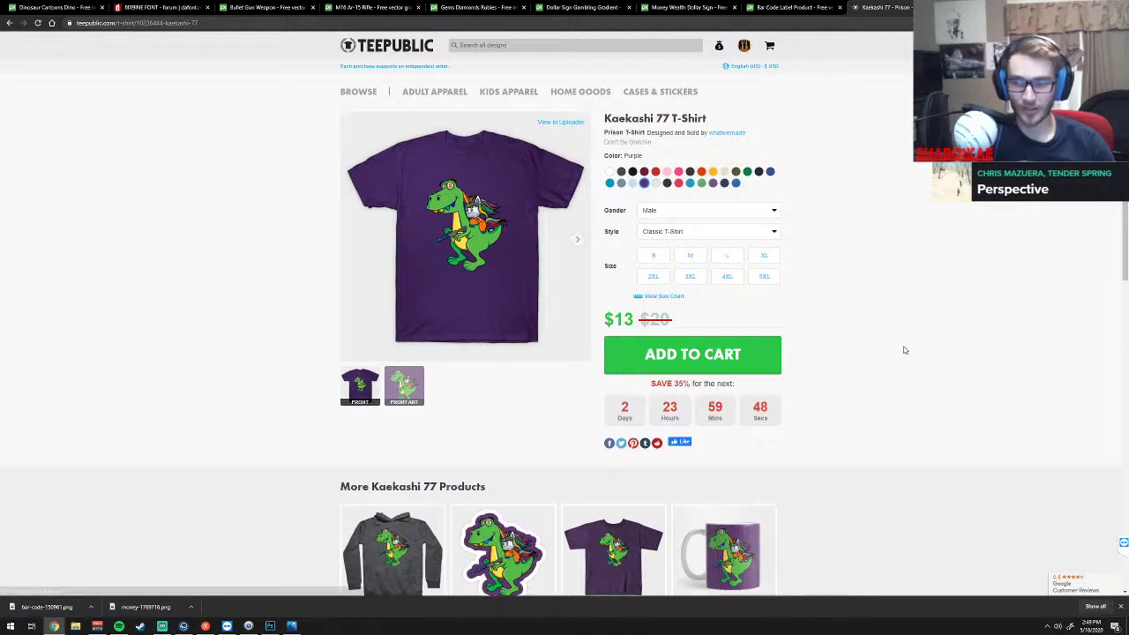
scroll(904, 350, down, 3)
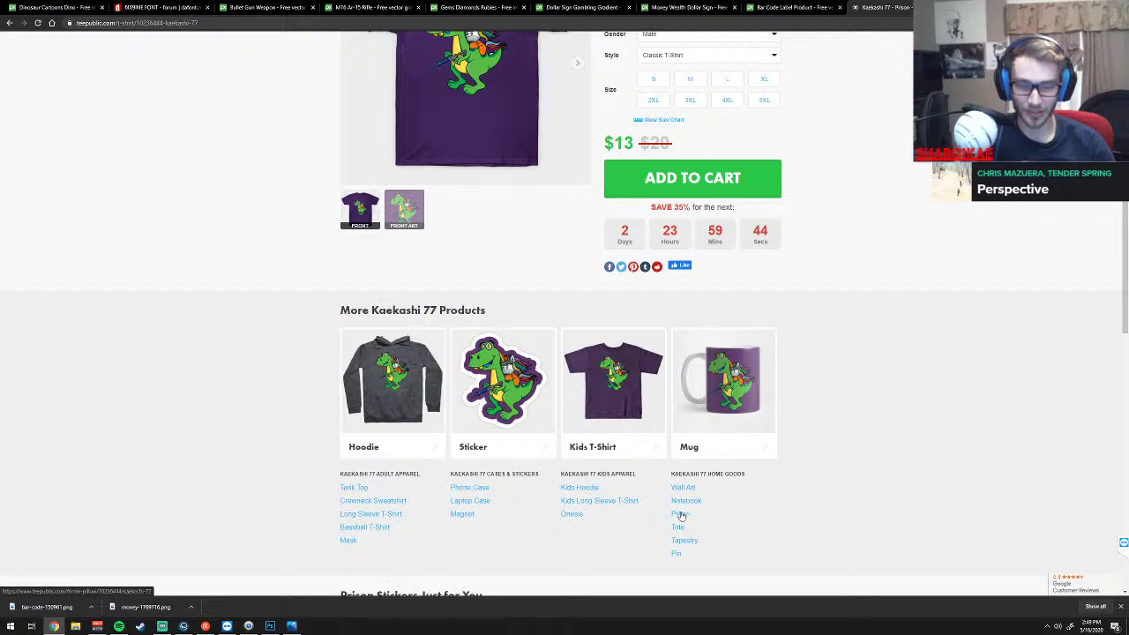
View the live Kaekashi 77 mask and pillow product pages
click(348, 540)
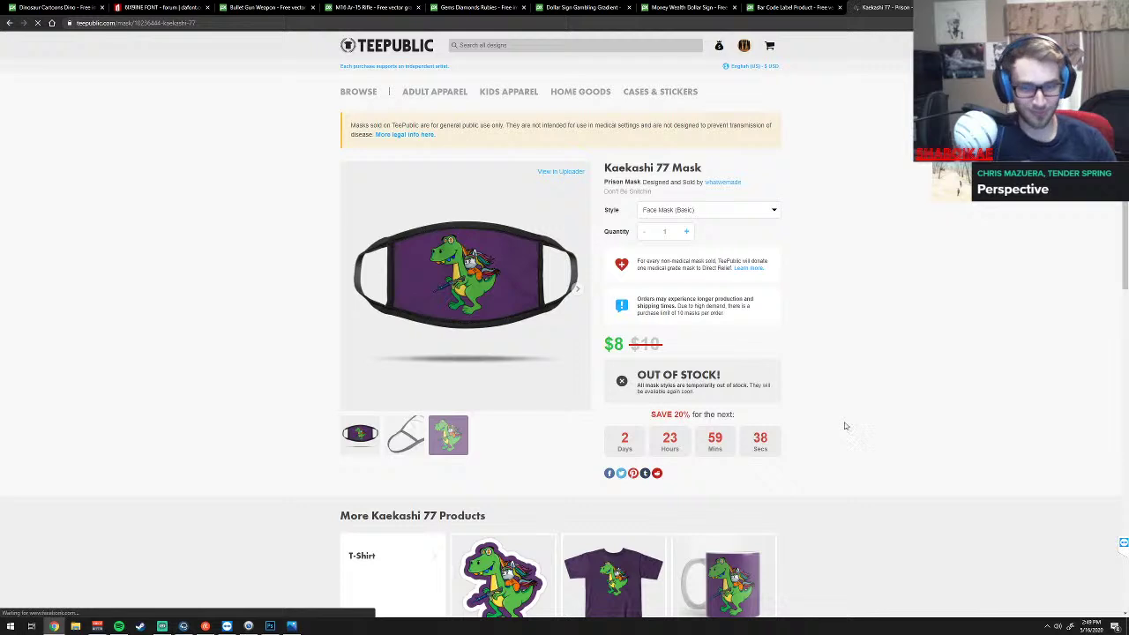
scroll(845, 426, down, 2)
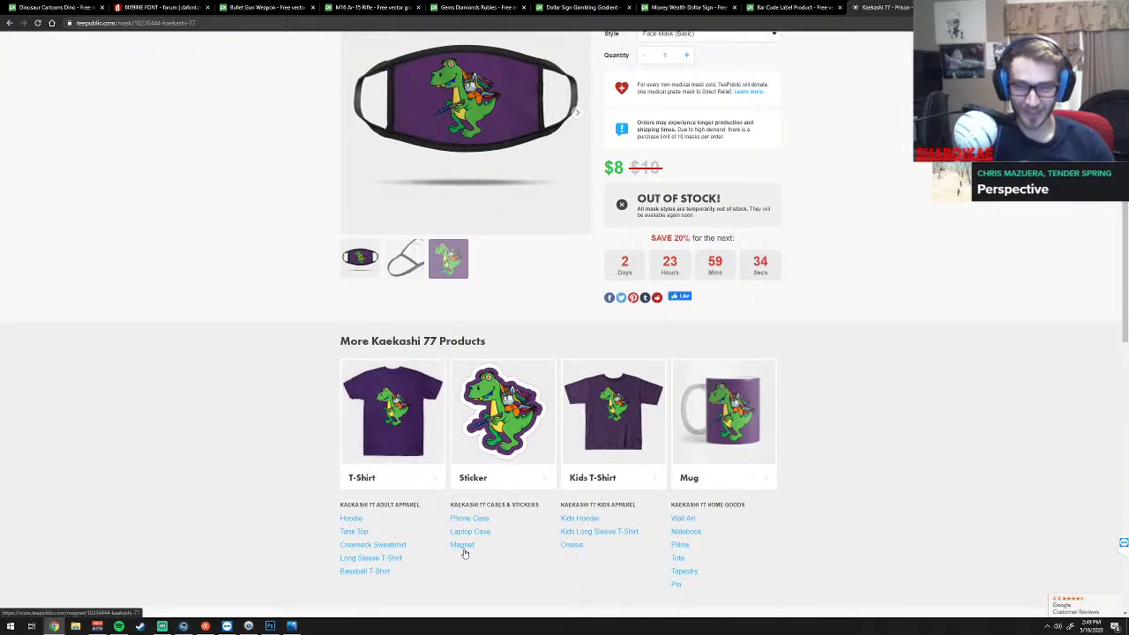
click(682, 546)
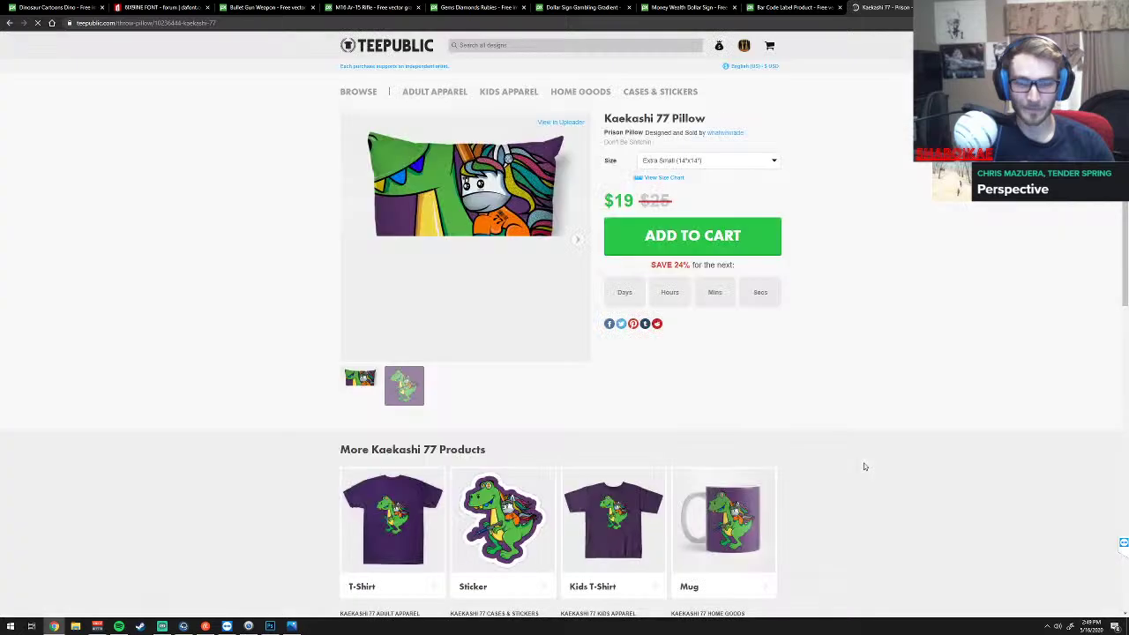
scroll(865, 466, down, 3)
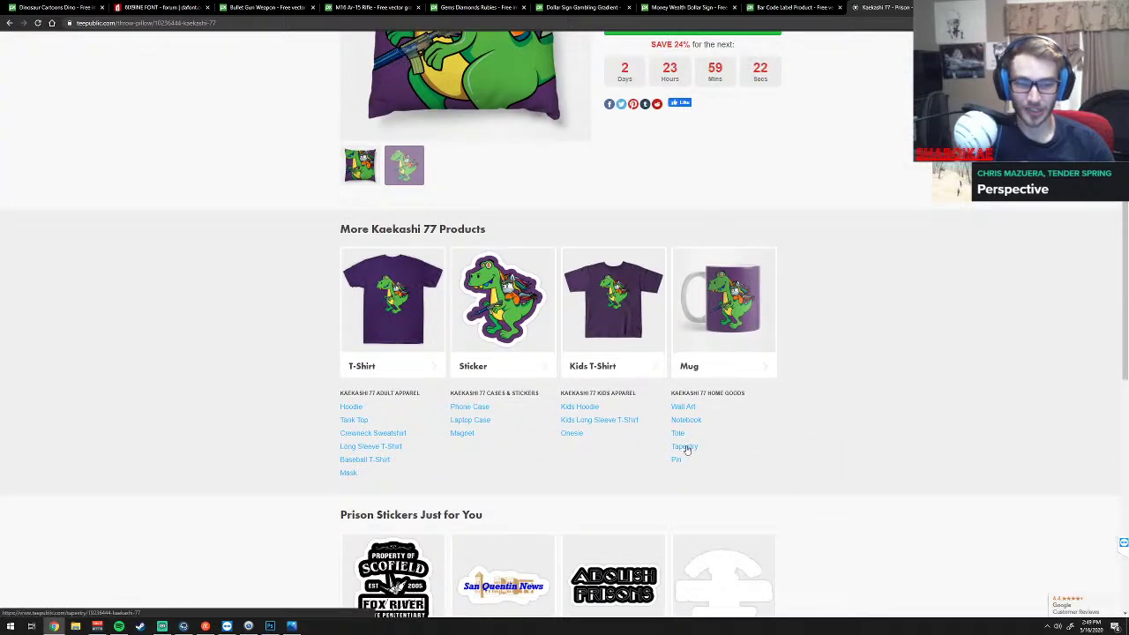
Look over the $38 tapestry page, then open the $2 Kaekashi 77 sticker page
click(685, 447)
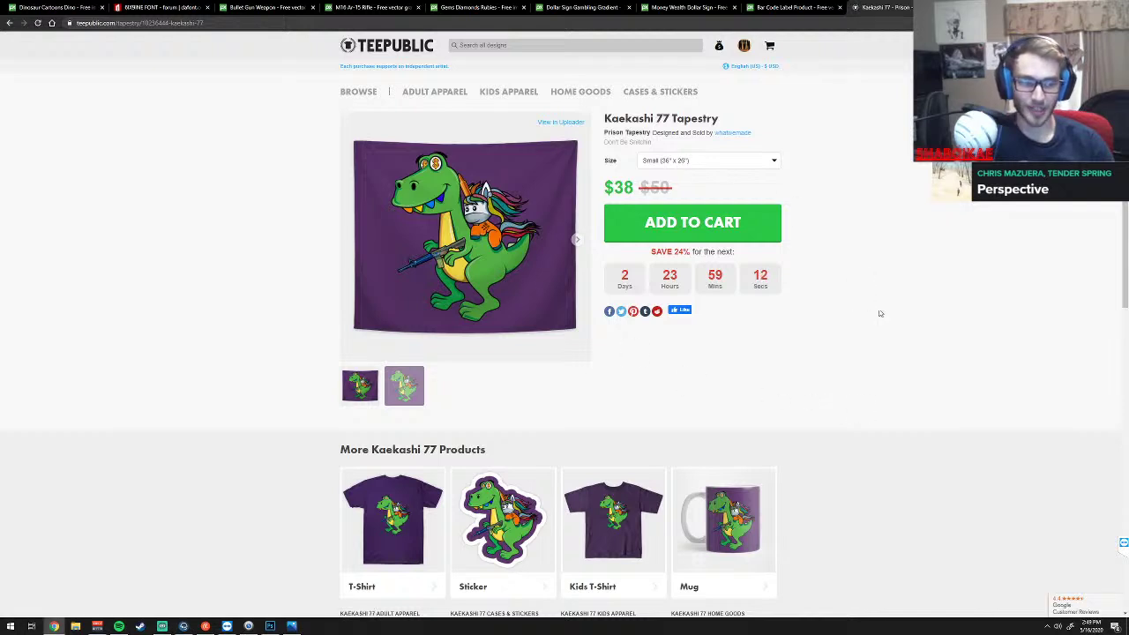
scroll(879, 314, down, 2)
scroll(879, 313, down, 2)
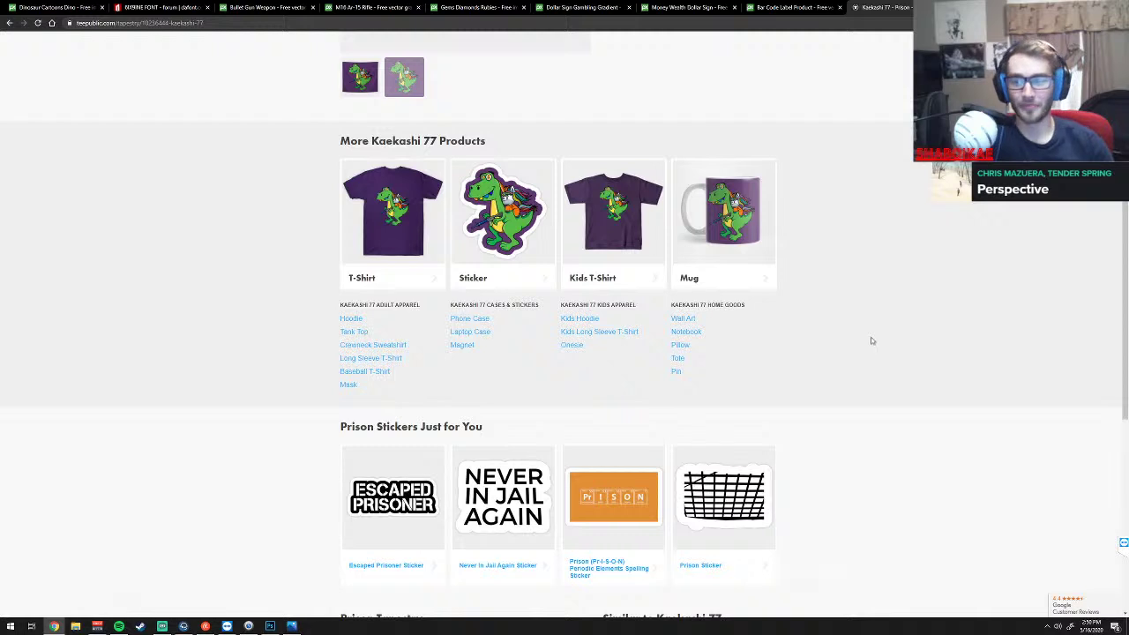
scroll(872, 338, up, 3)
scroll(872, 340, up, 1)
scroll(872, 341, up, 3)
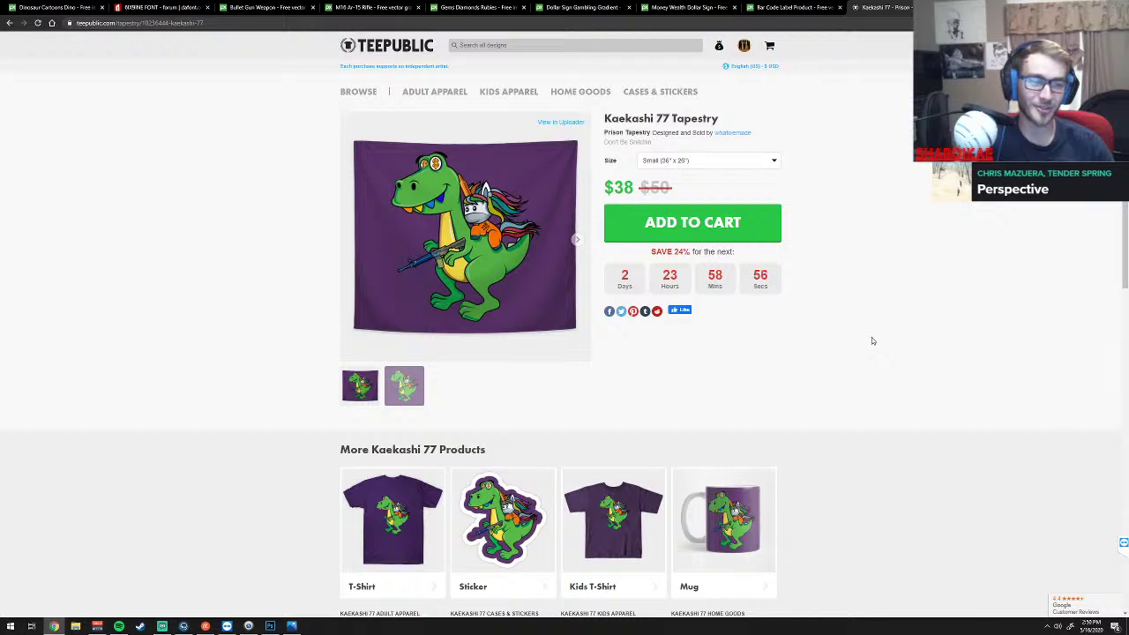
scroll(871, 341, down, 2)
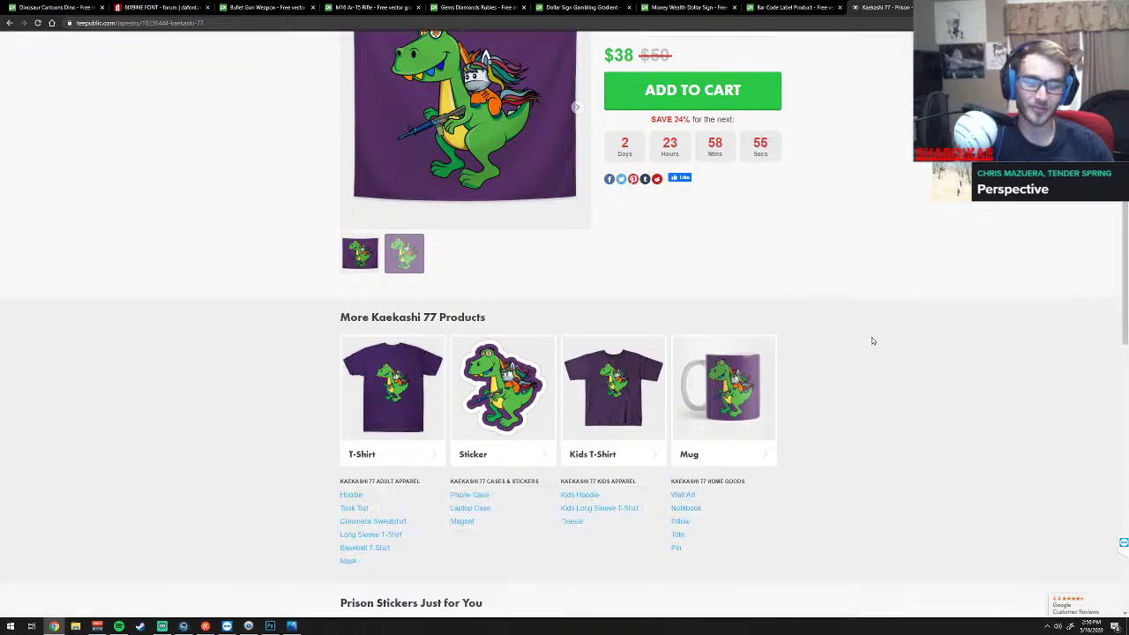
click(523, 401)
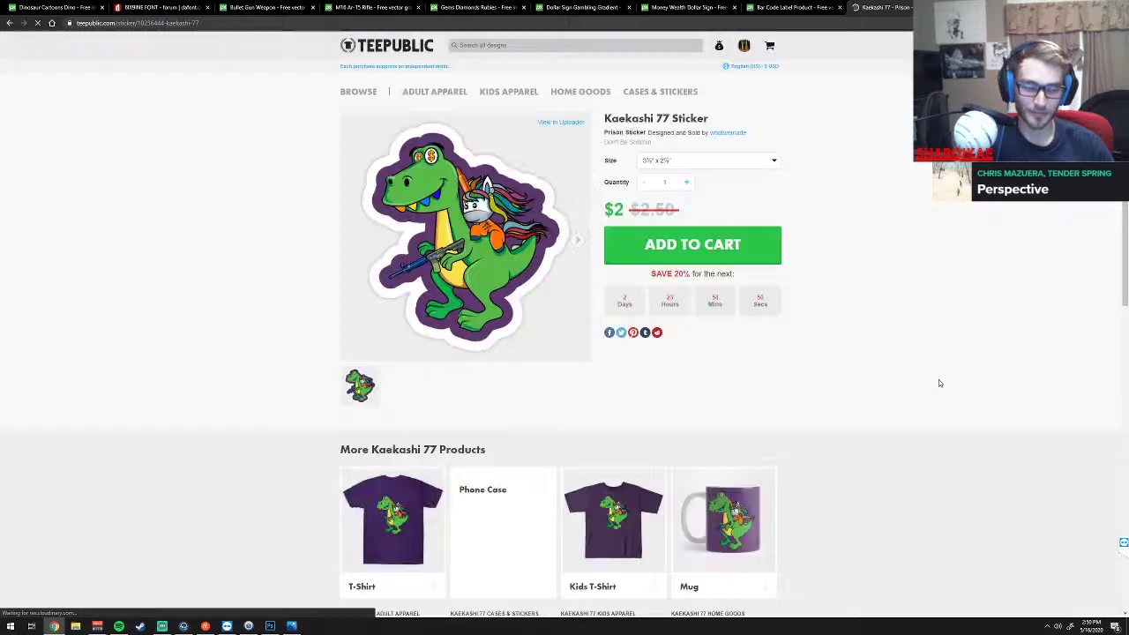
scroll(882, 385, down, 2)
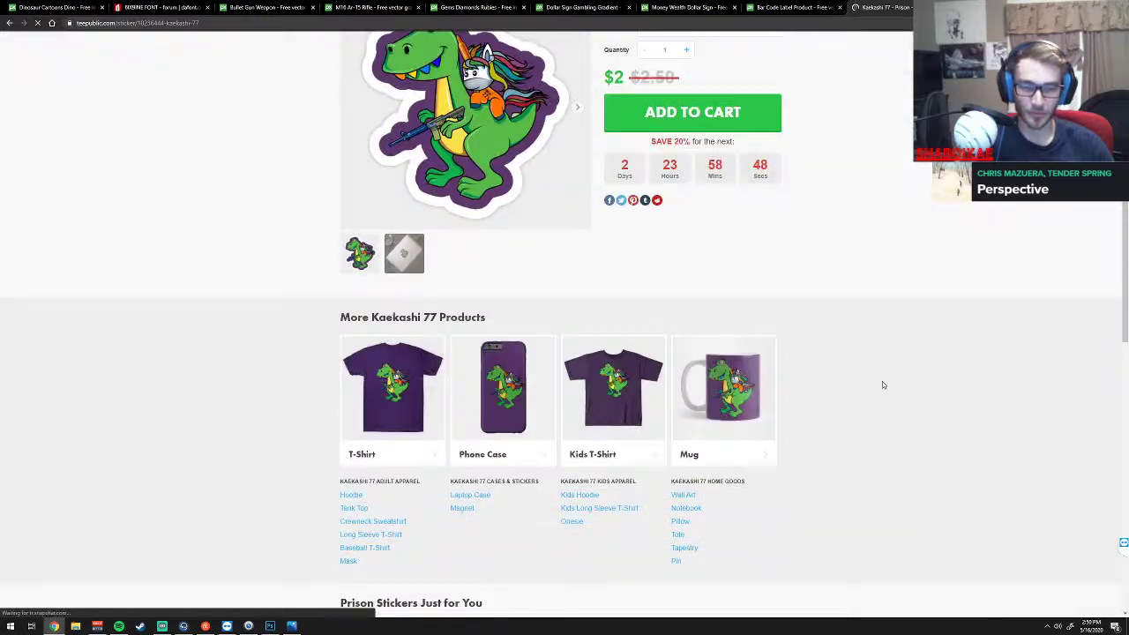
Open the Kaekashi 77 pillow page and set size to Extra Large 26"x26" ($36)
click(684, 523)
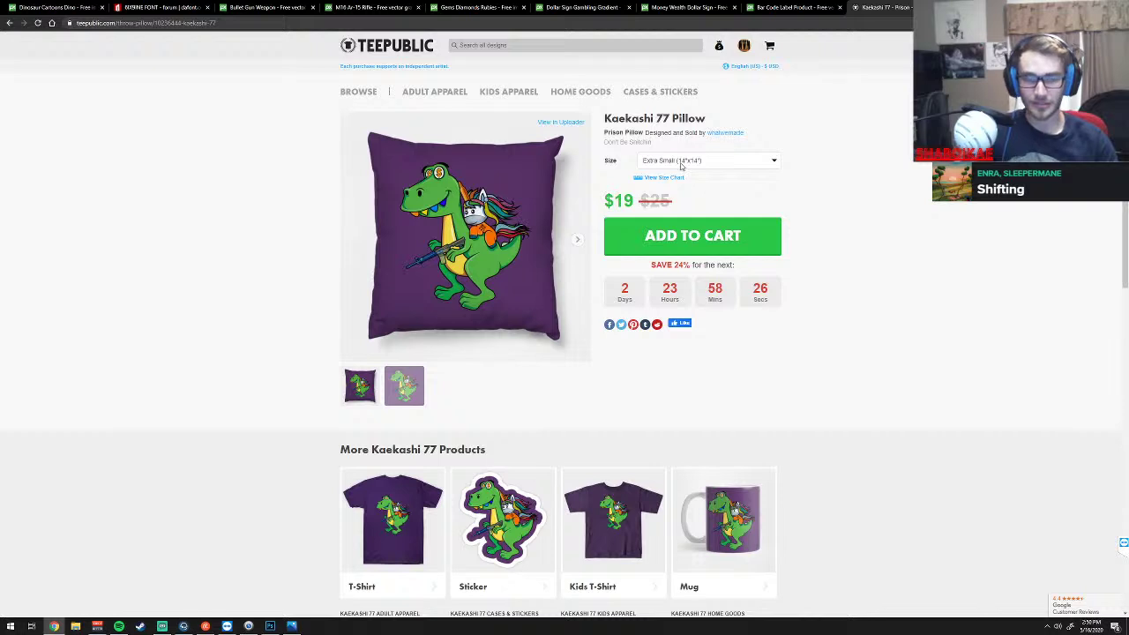
click(765, 161)
click(731, 205)
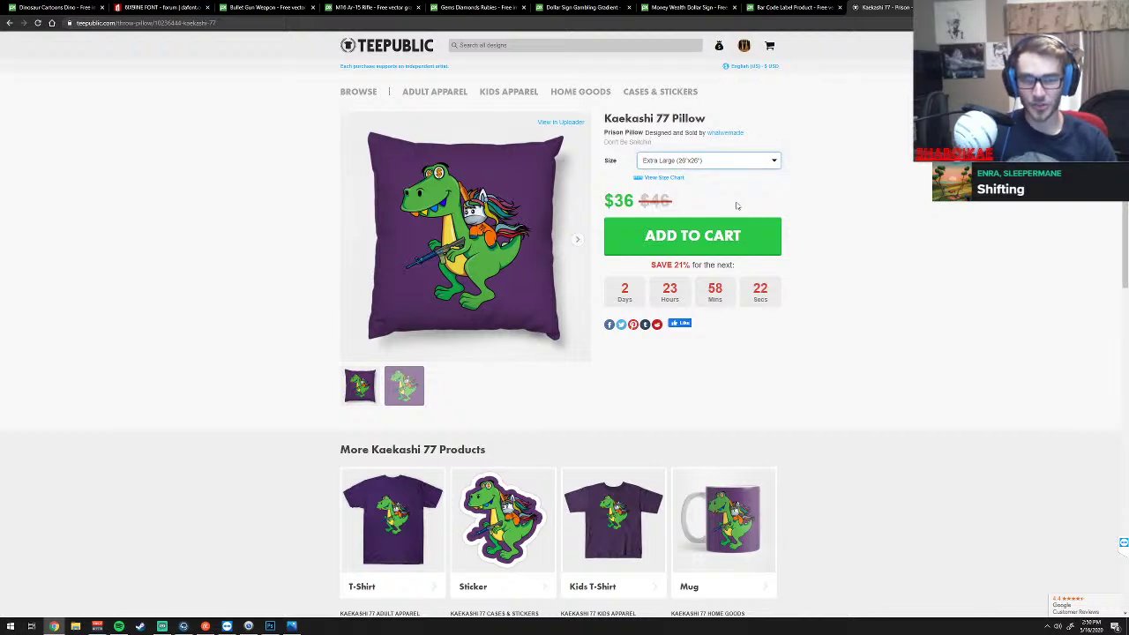
click(753, 162)
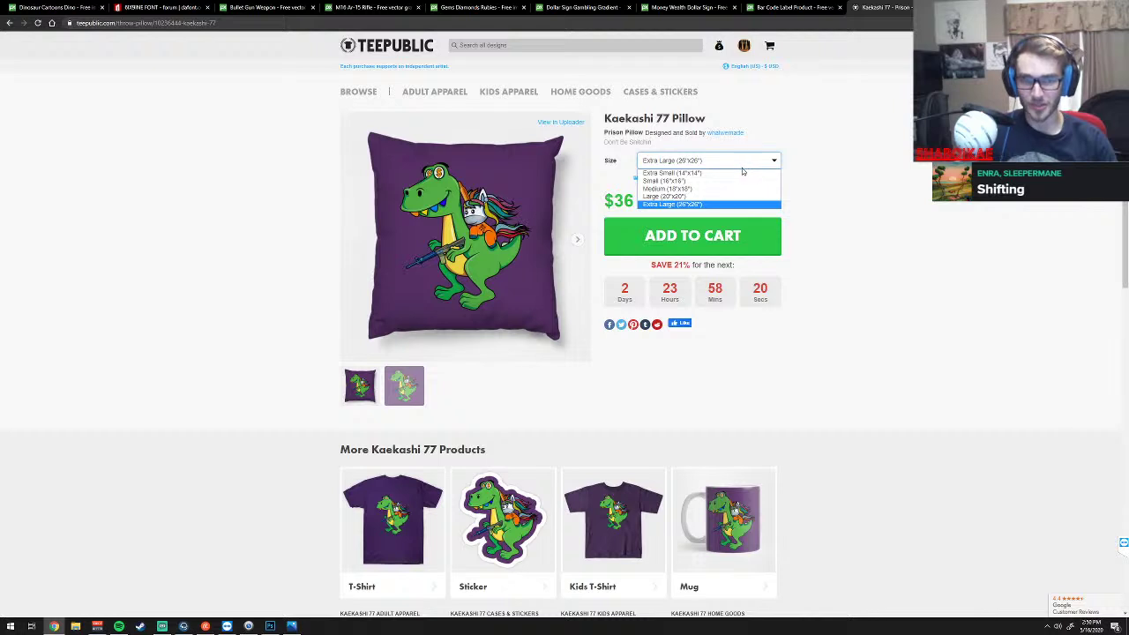
click(732, 173)
click(741, 162)
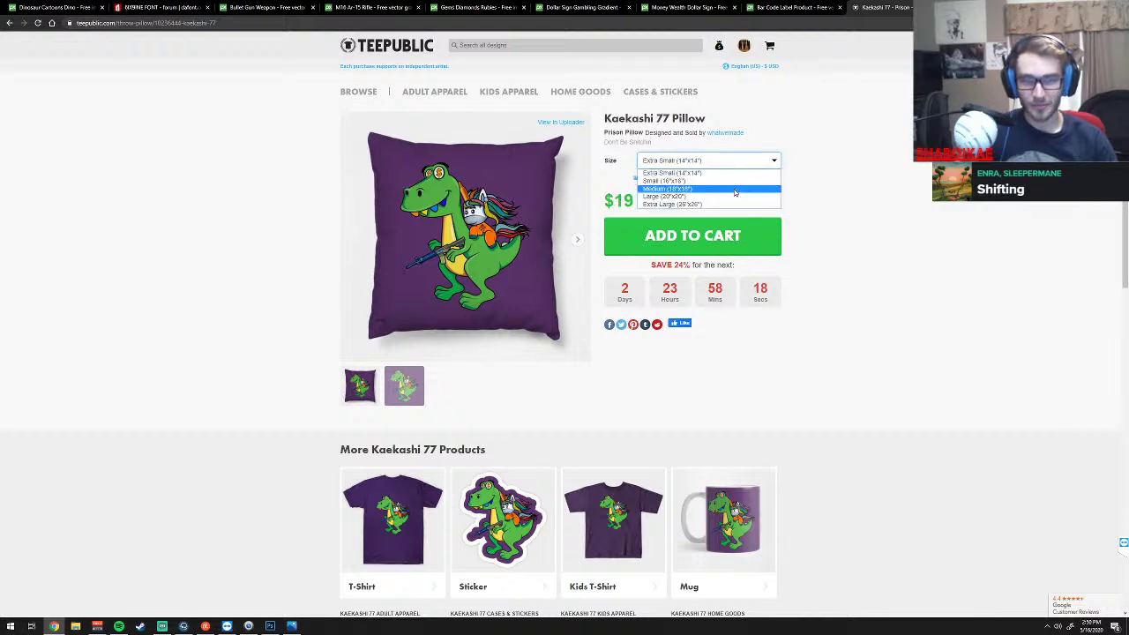
click(723, 210)
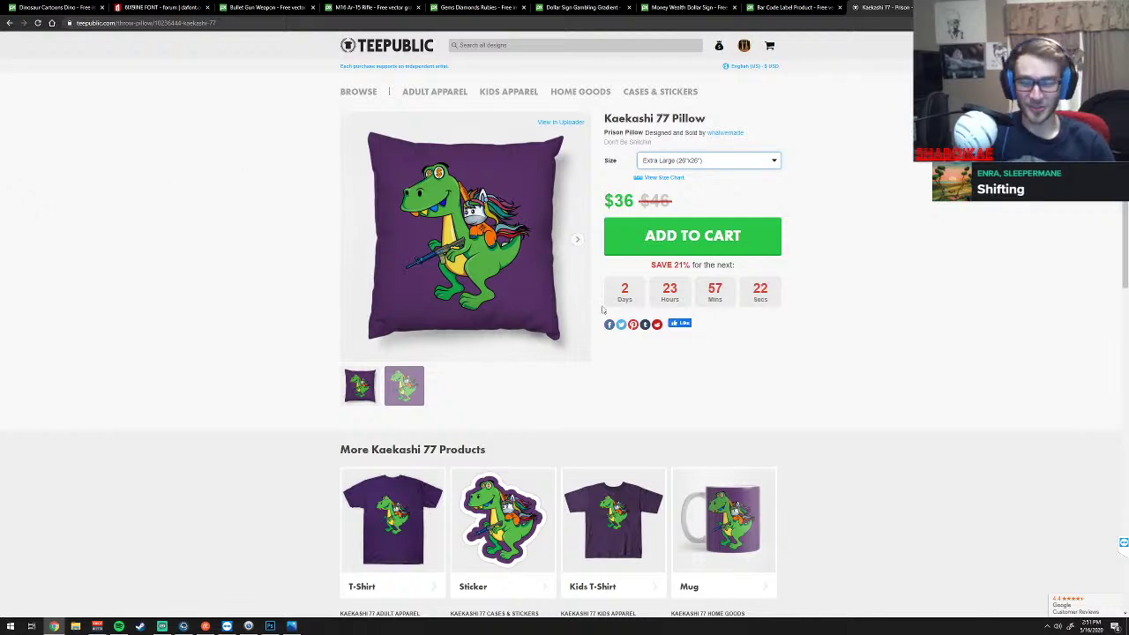
Flip between the pillow's artwork and mockup images, then select the 'Prison Pillow' text
scroll(911, 337, down, 1)
scroll(911, 338, up, 1)
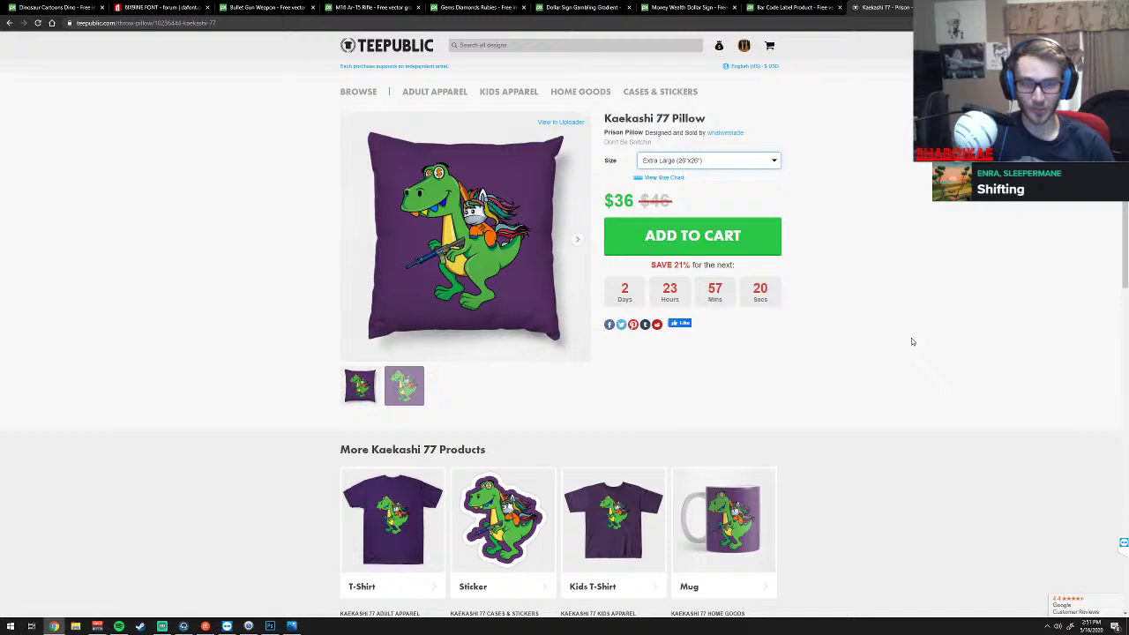
click(401, 395)
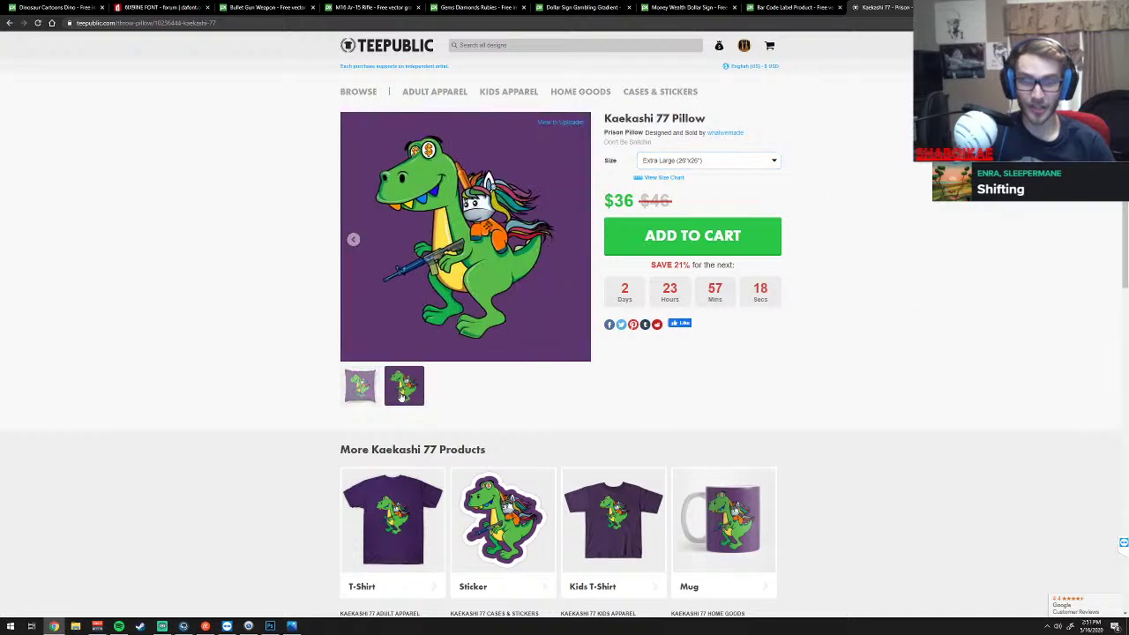
click(371, 392)
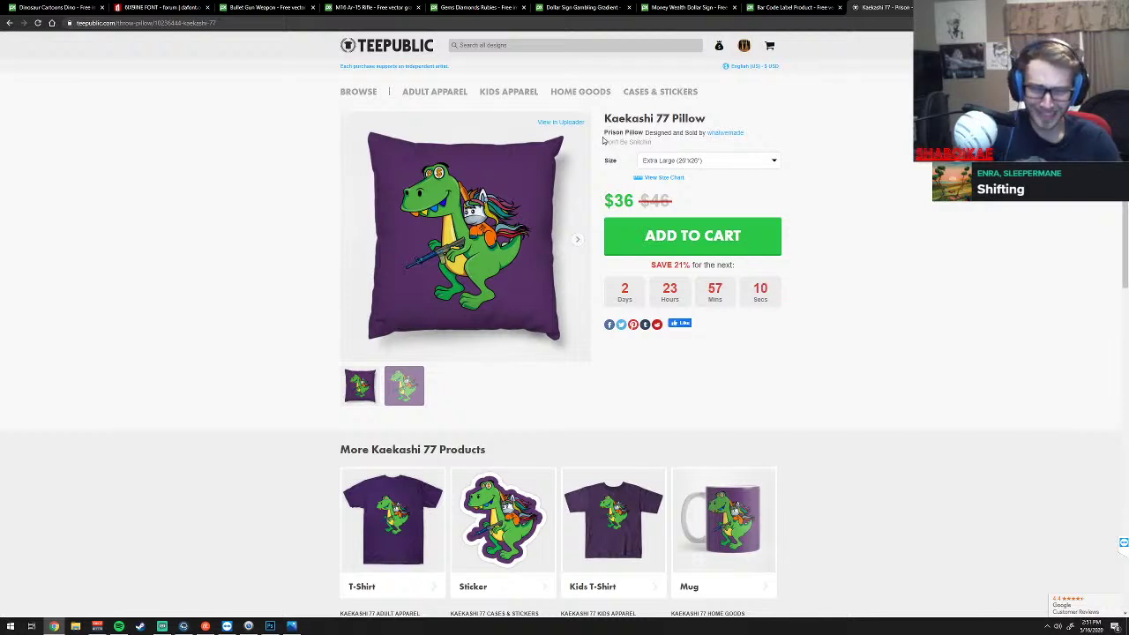
drag(611, 132, 645, 134)
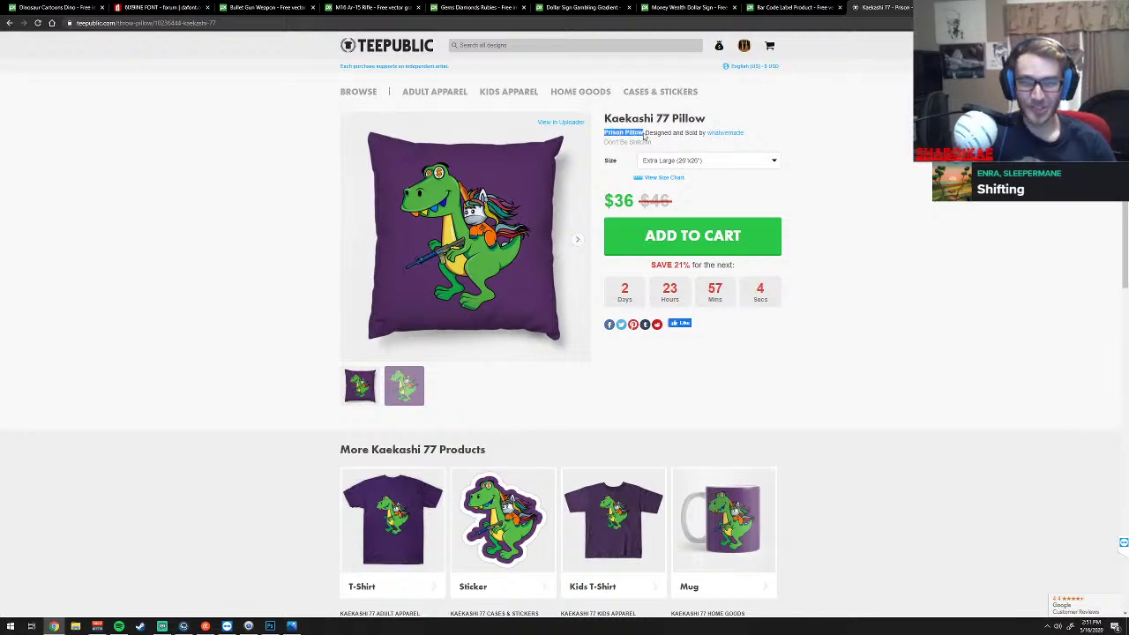
Zoom the page in and reselect the 'Prison Pillow' product type text
key(ctrl+plus)
key(ctrl+plus)
key(ctrl+plus)
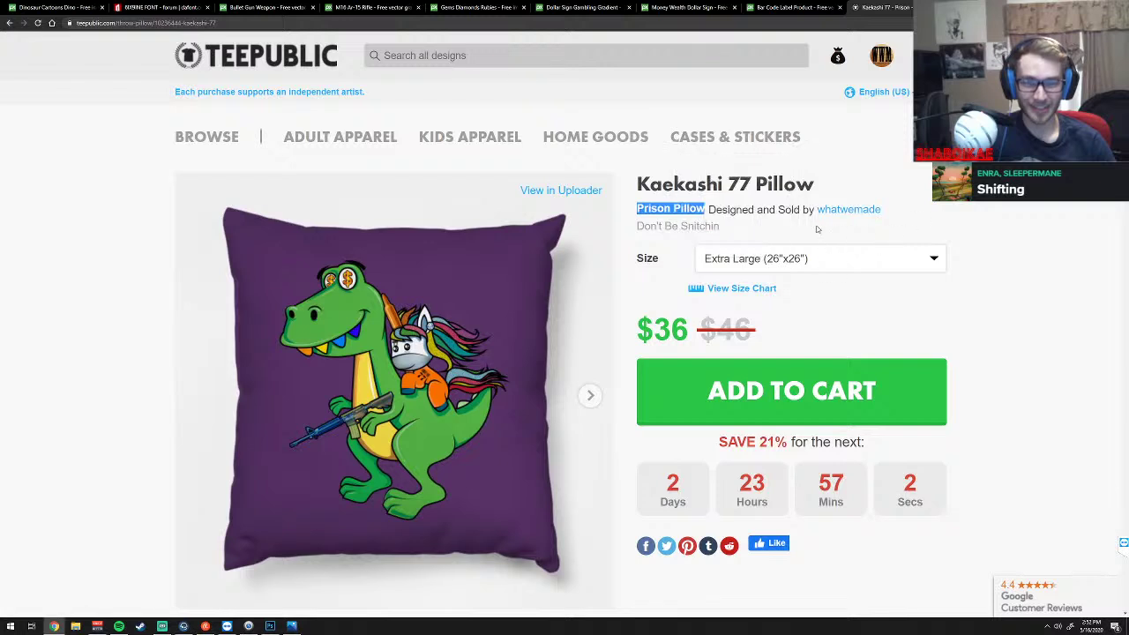
click(657, 207)
double_click(679, 207)
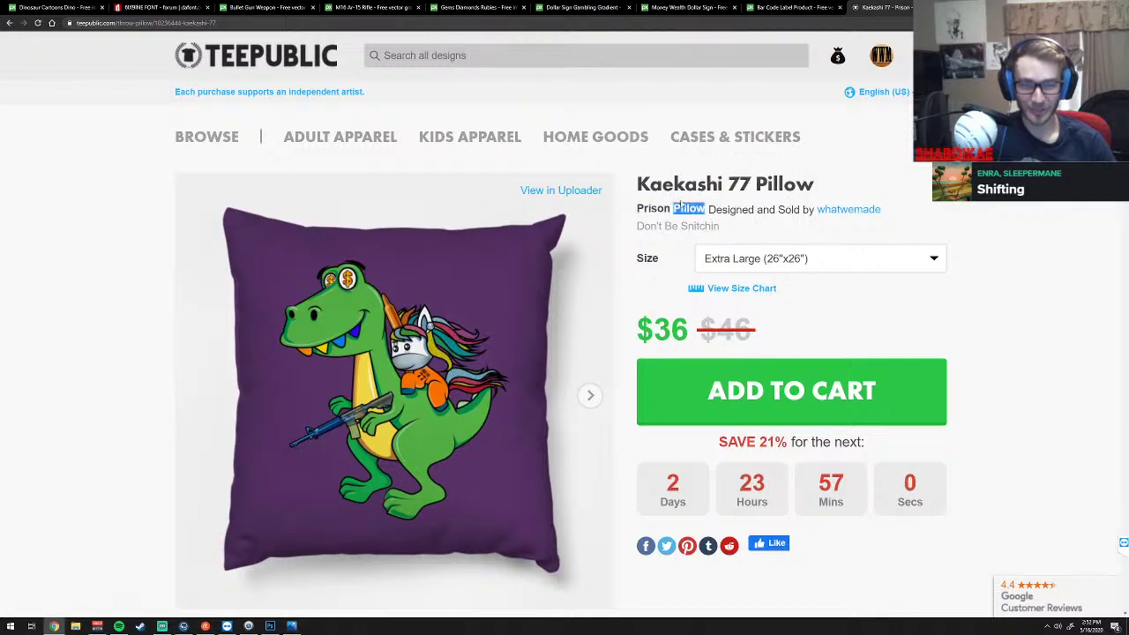
drag(681, 207, 637, 208)
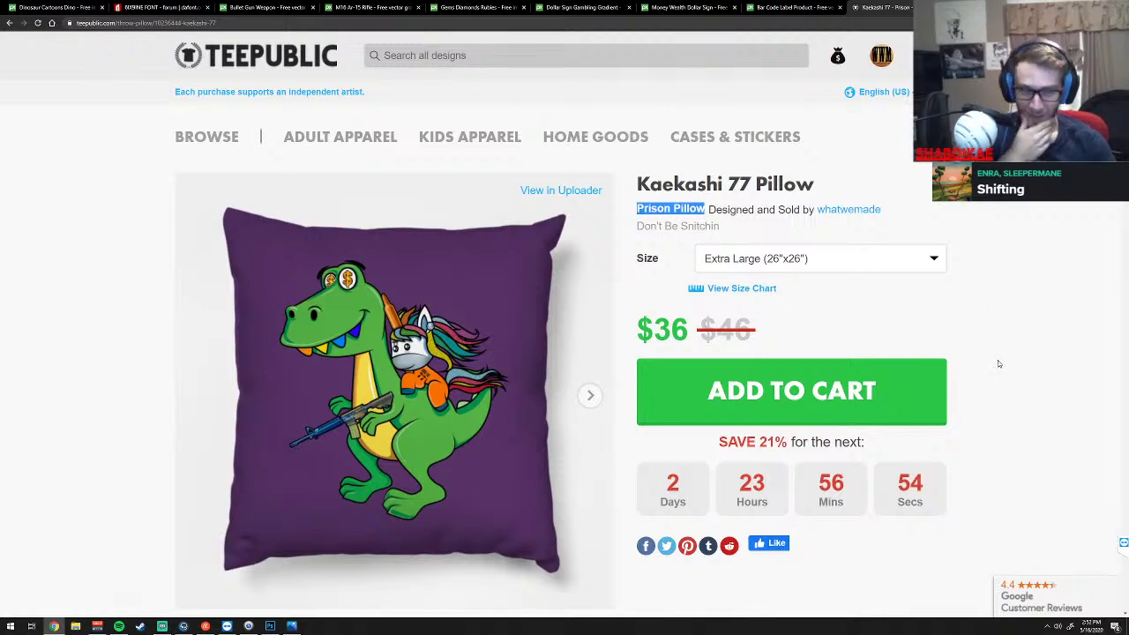
Open the Kaekashi 77 Wall Art page showing the Mini 8"x8" print at $7
scroll(999, 363, down, 3)
scroll(998, 357, down, 2)
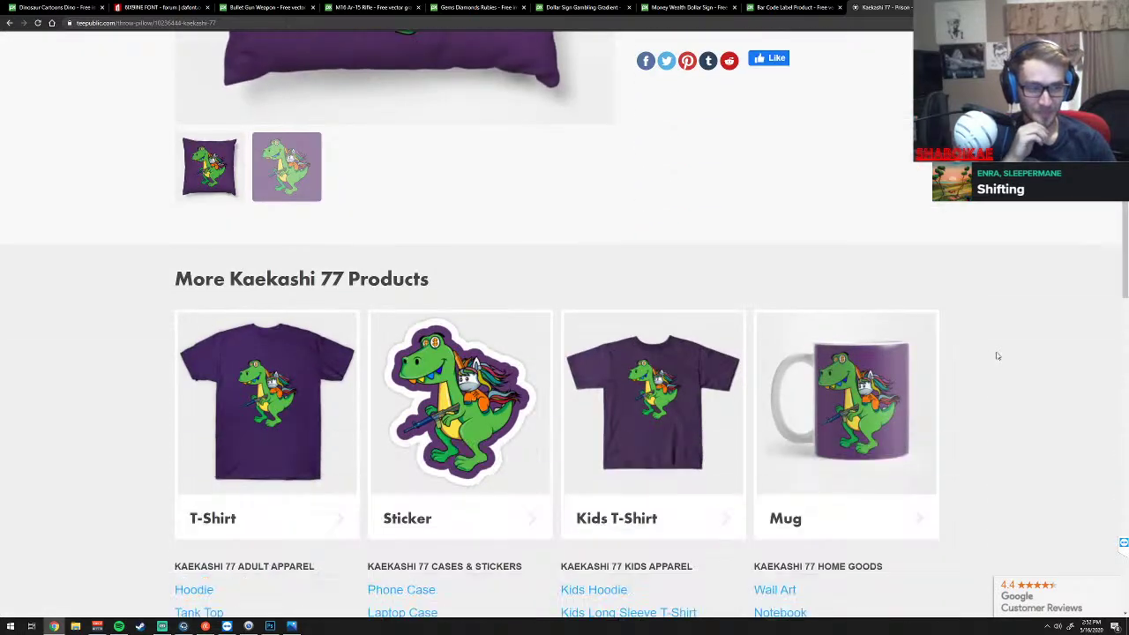
scroll(998, 356, down, 1)
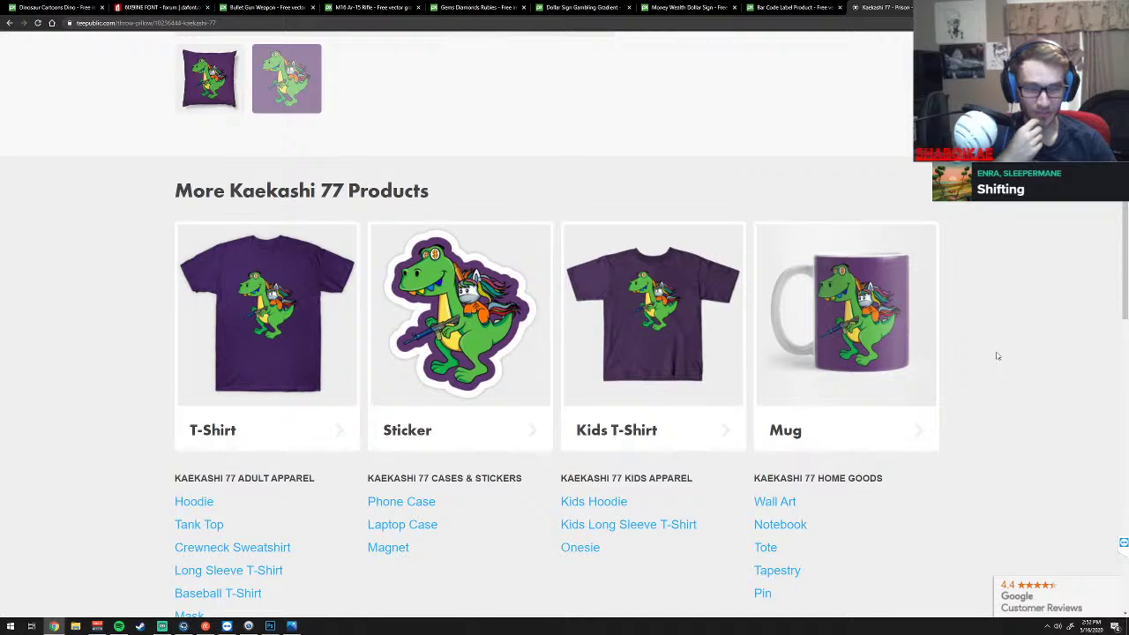
scroll(997, 354, down, 1)
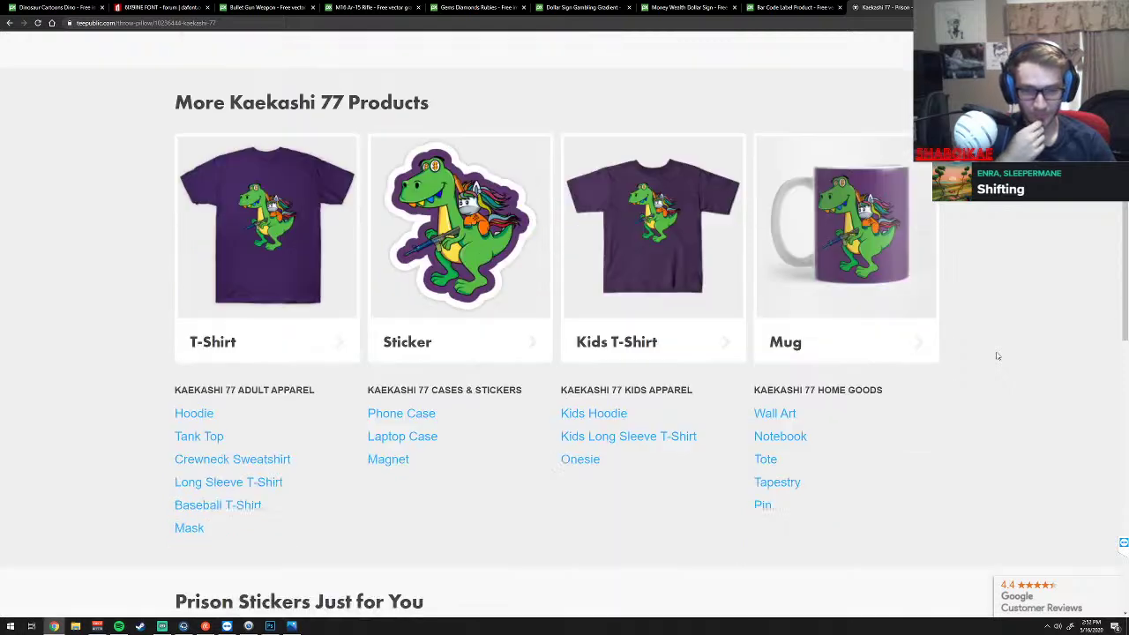
click(784, 417)
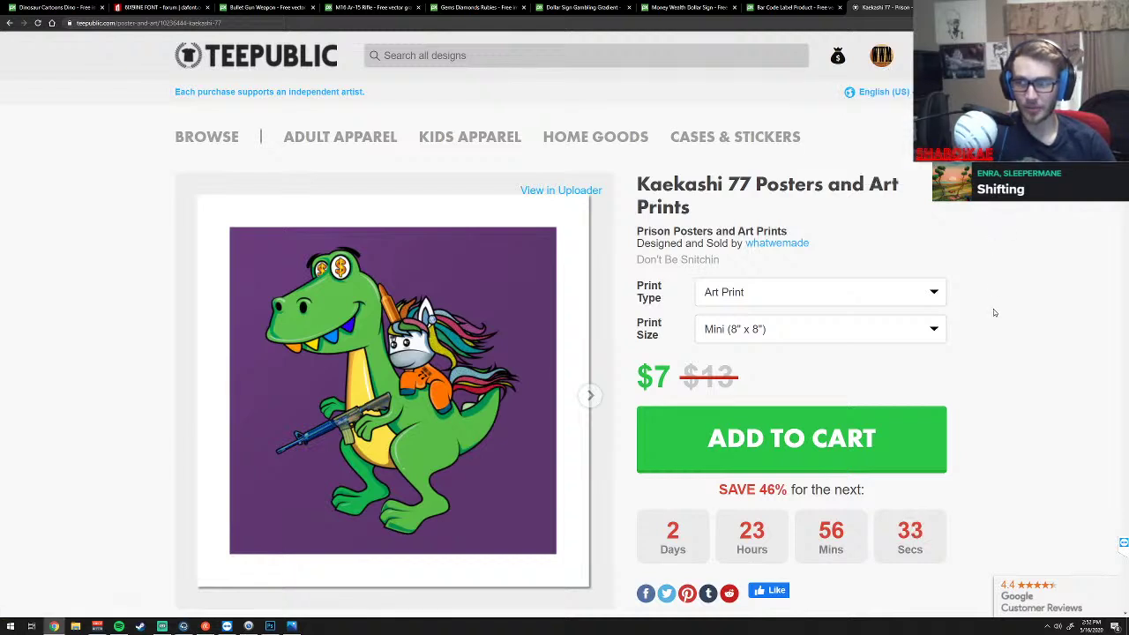
mouse_move(881, 56)
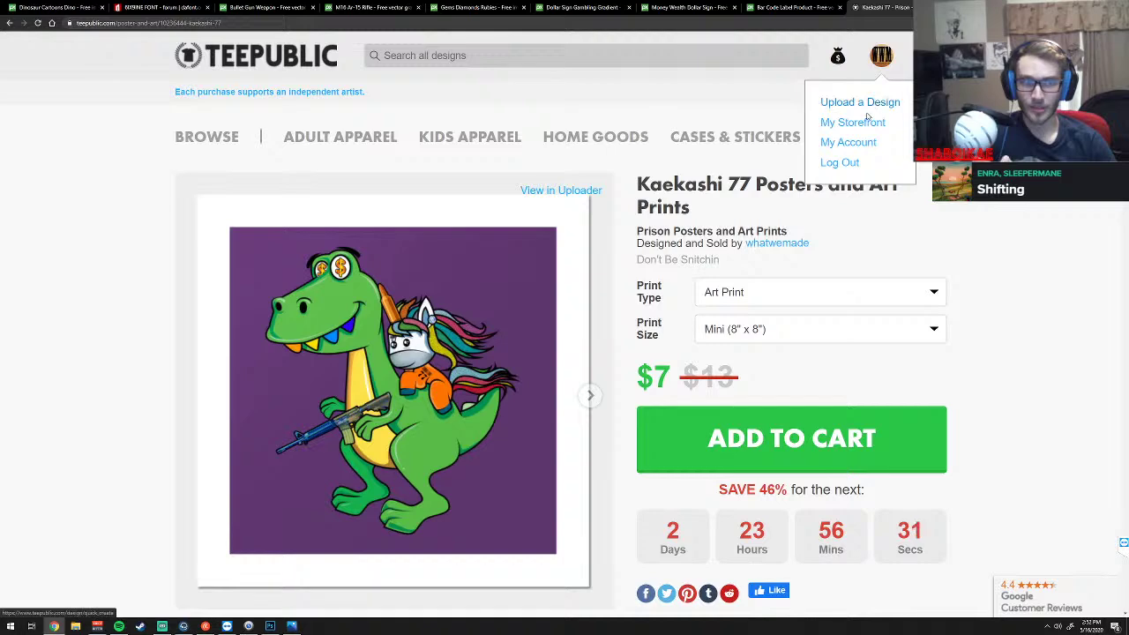
Open My Storefront and highlight the Jo. T-Shirt's '1 sold' count
click(865, 124)
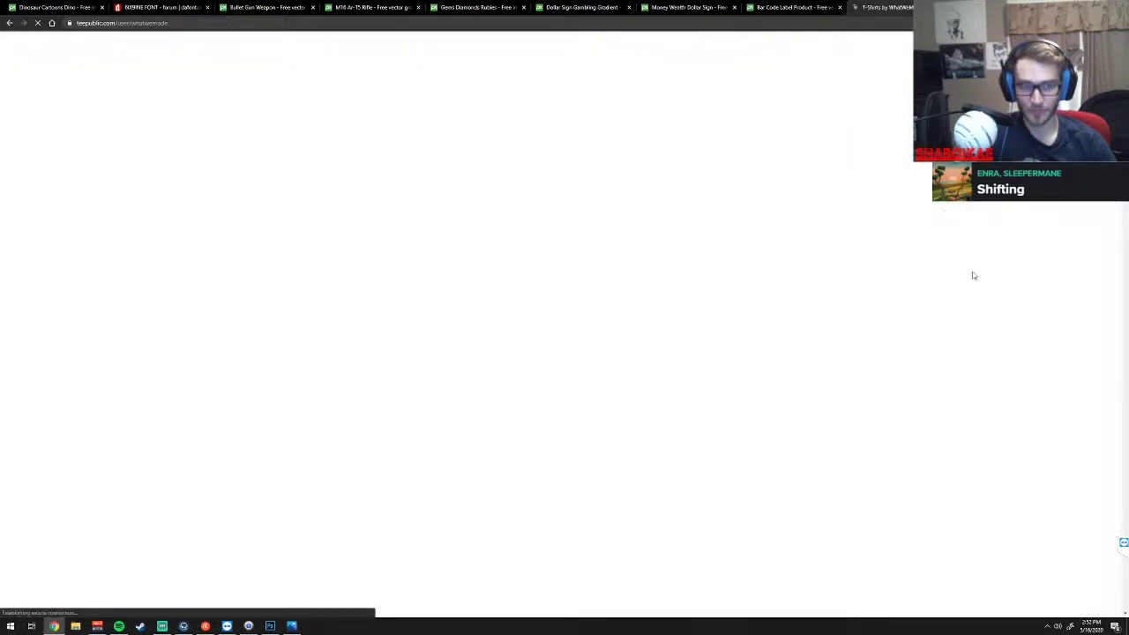
scroll(955, 334, down, 3)
scroll(954, 333, down, 3)
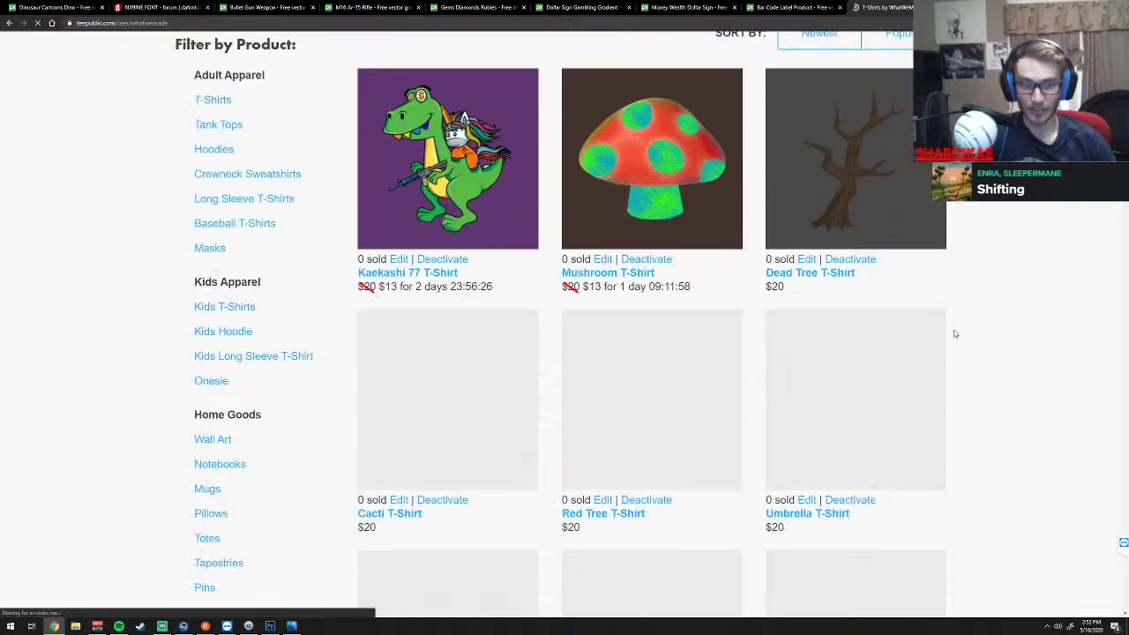
scroll(958, 327, down, 3)
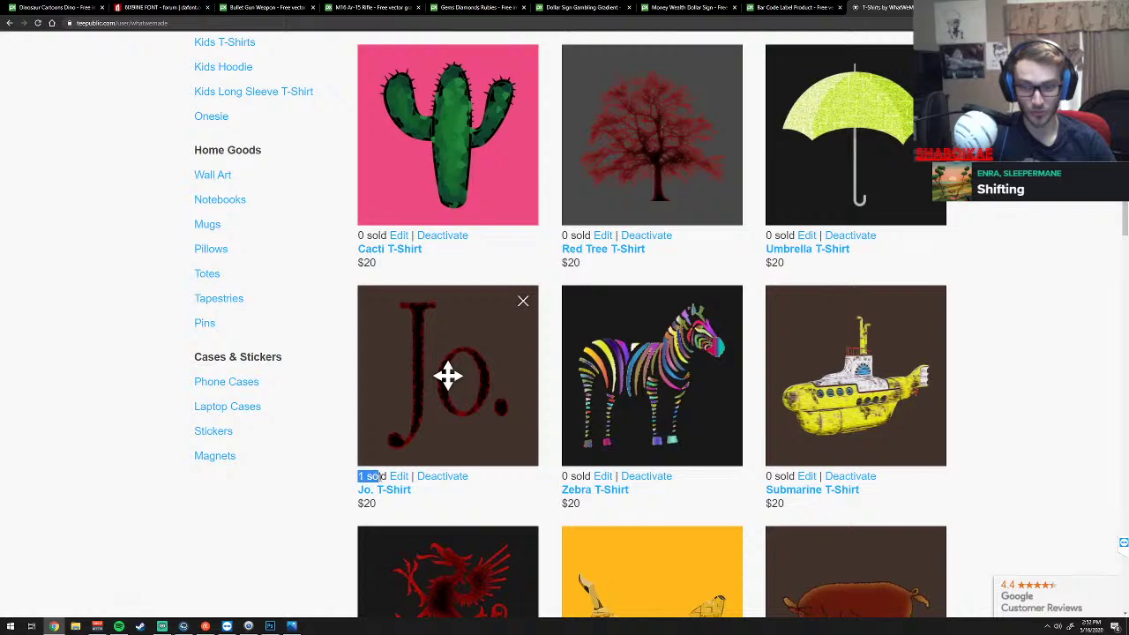
drag(358, 476, 387, 477)
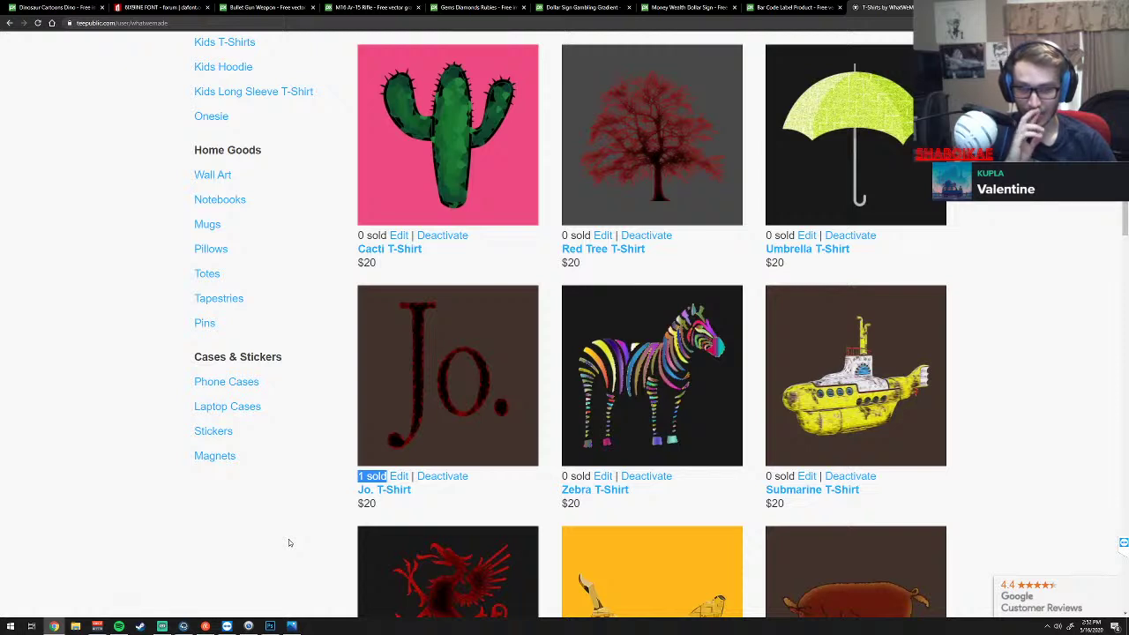
click(338, 501)
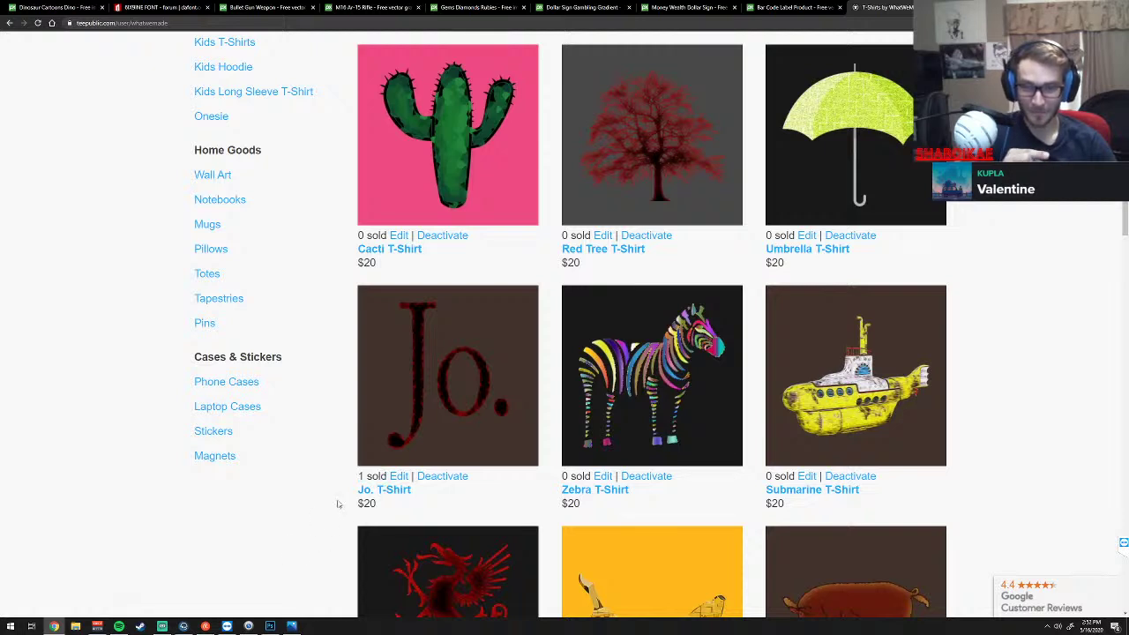
drag(359, 477, 388, 476)
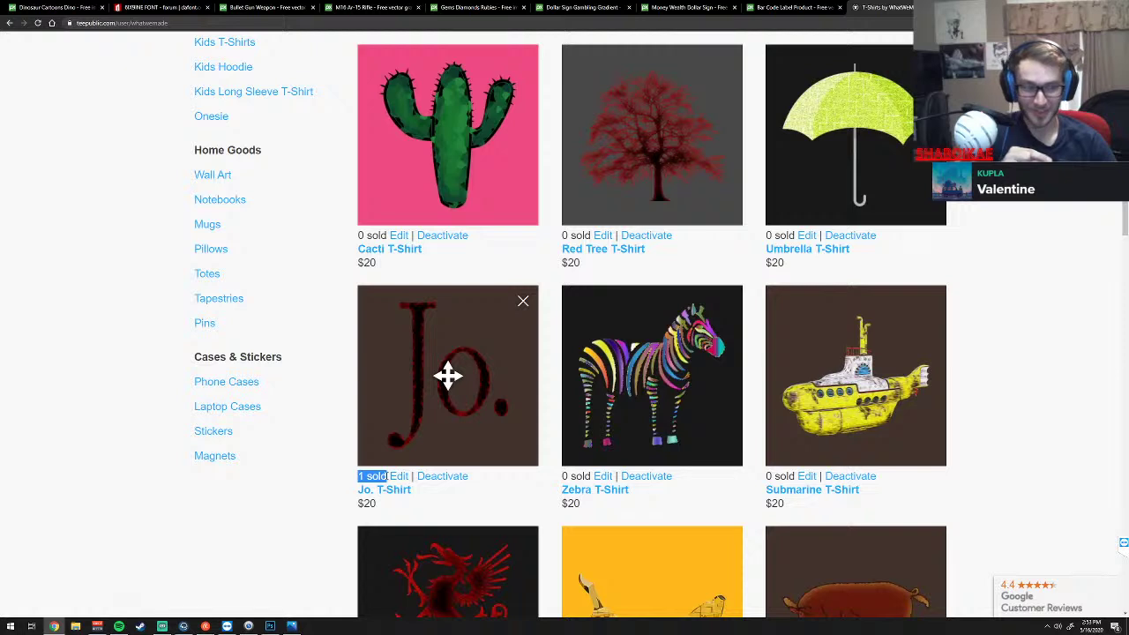
click(341, 515)
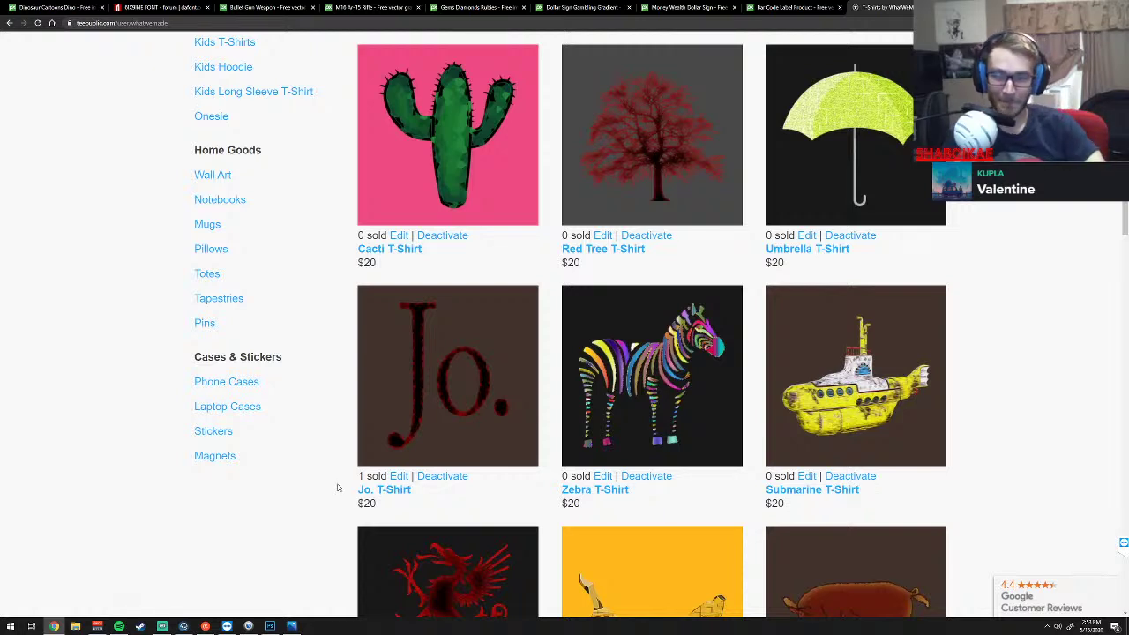
Mark the '1 sold' count again, reload the storefront with F5, and scan the grid
scroll(339, 514, up, 3)
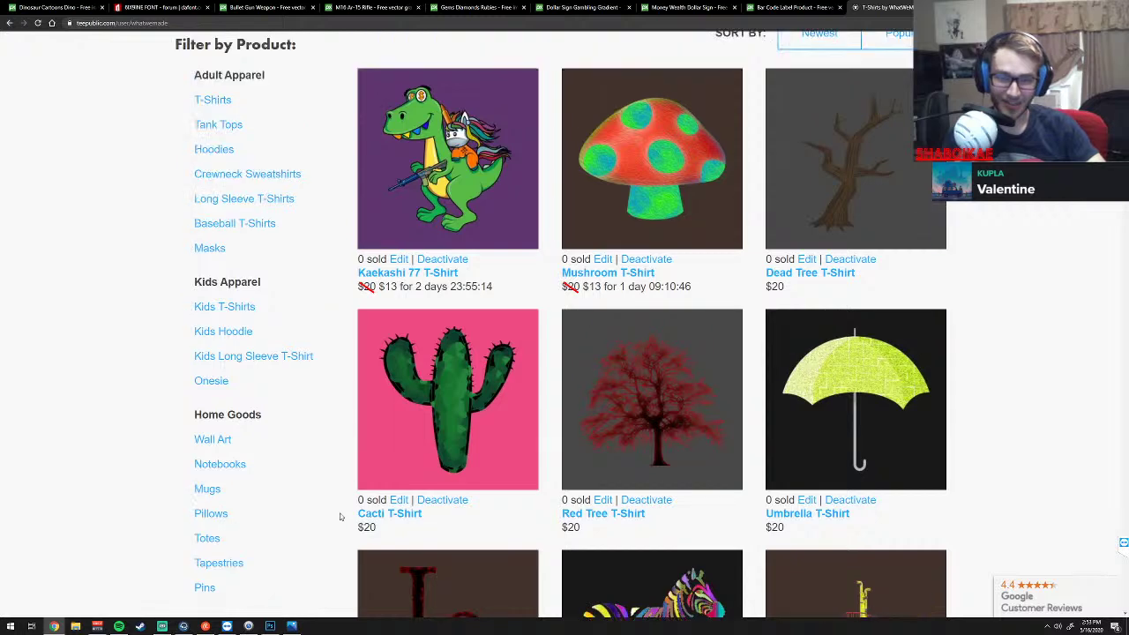
scroll(340, 517, down, 3)
drag(345, 517, 448, 420)
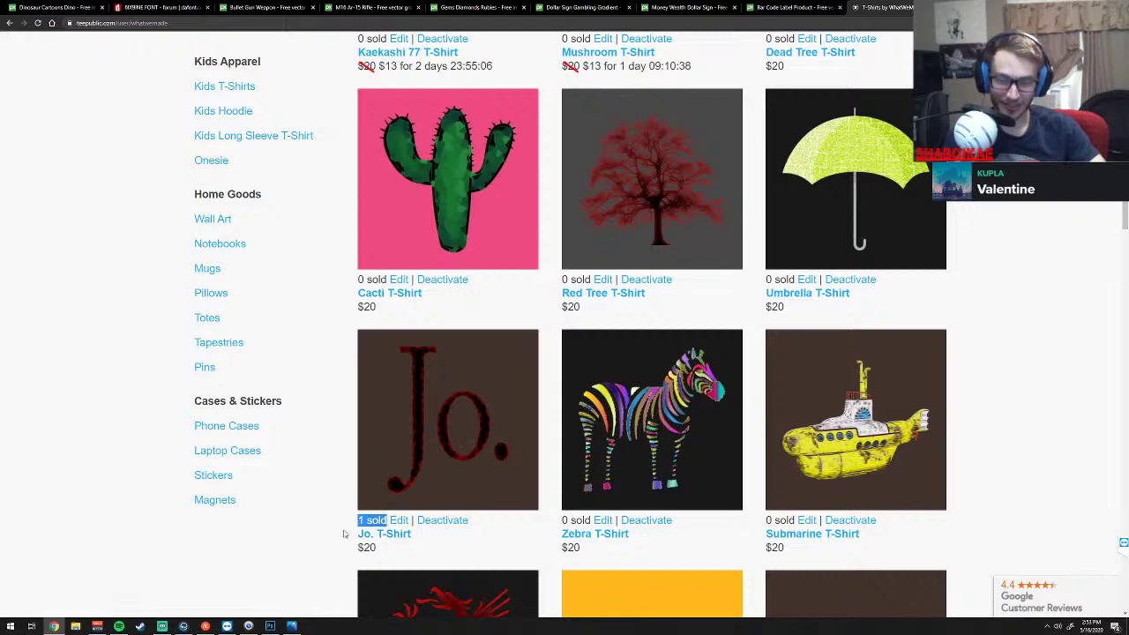
key(F5)
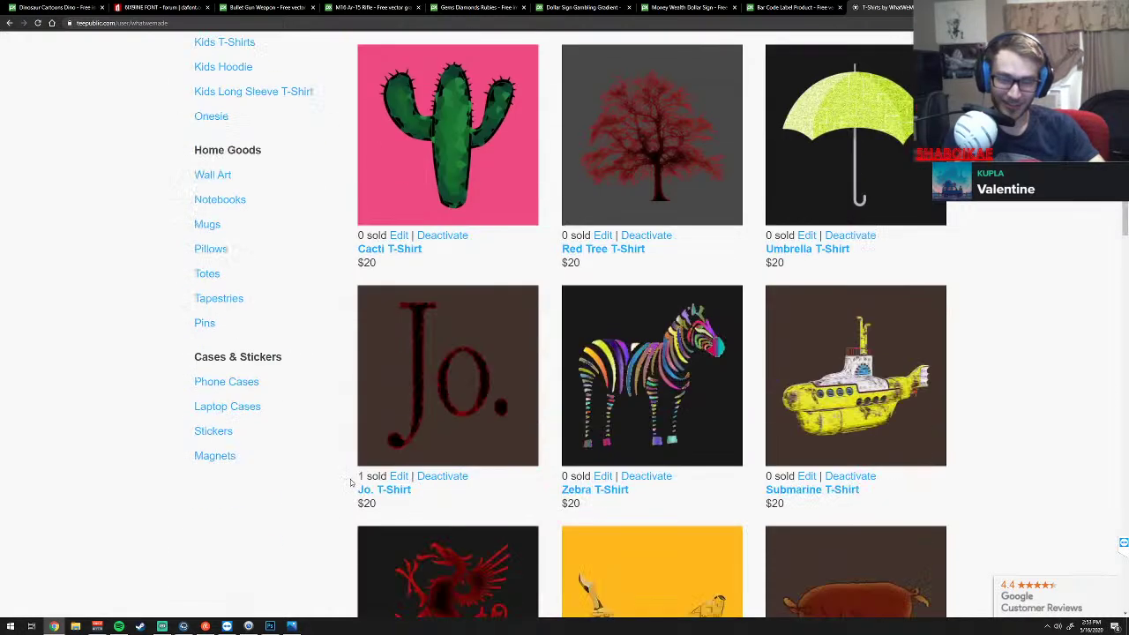
scroll(351, 483, down, 4)
scroll(350, 483, down, 2)
scroll(350, 482, down, 2)
scroll(350, 482, down, 2)
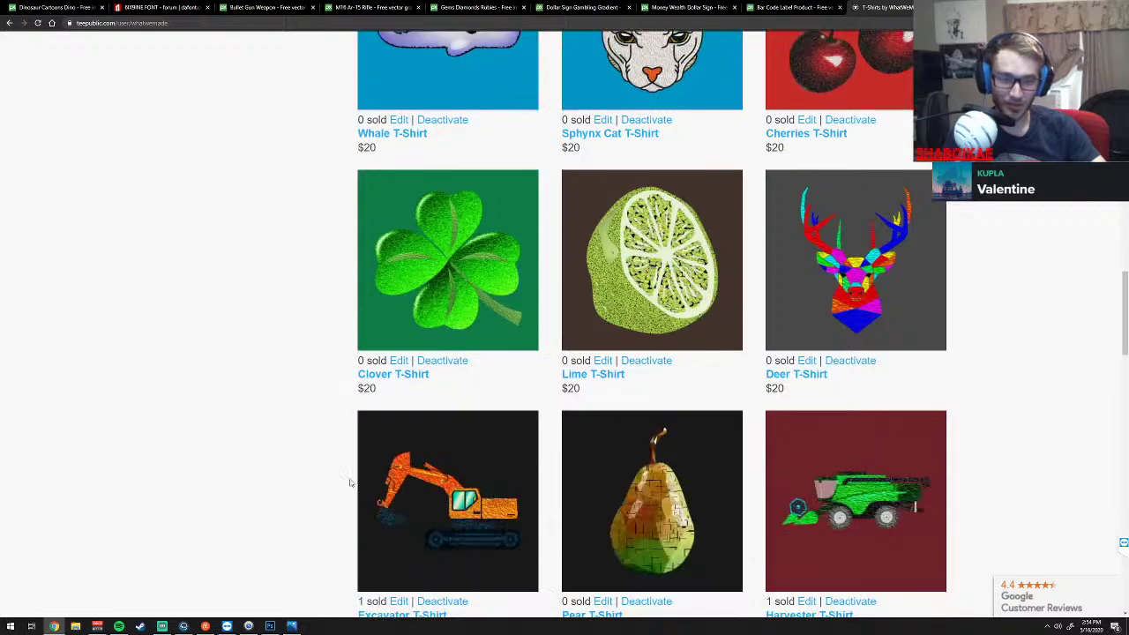
scroll(353, 485, up, 3)
scroll(353, 485, up, 5)
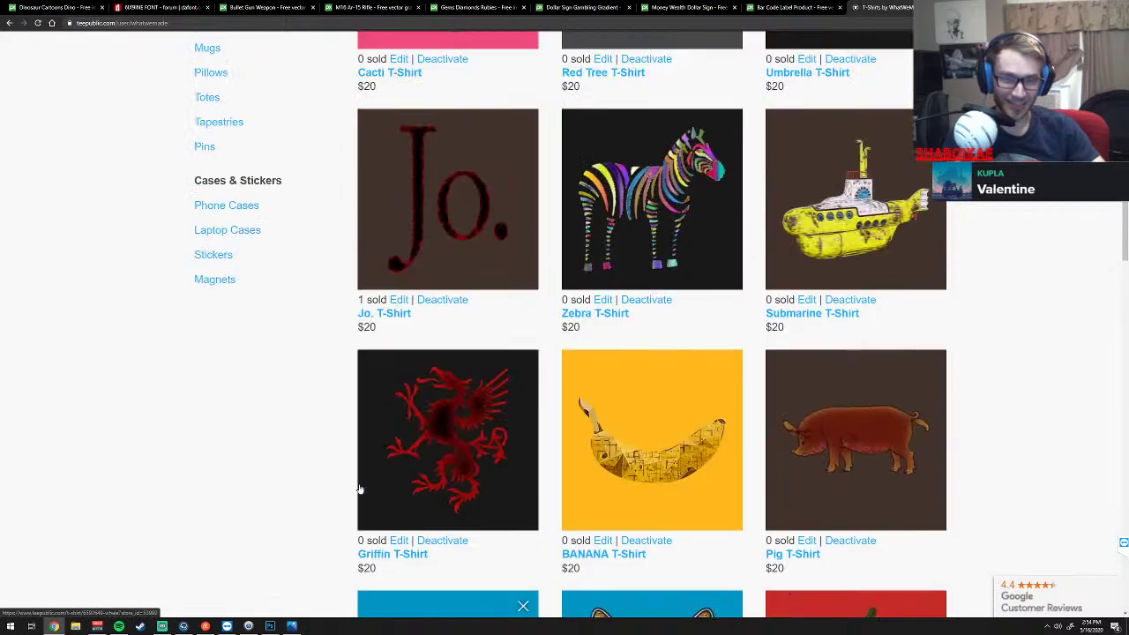
scroll(358, 487, up, 2)
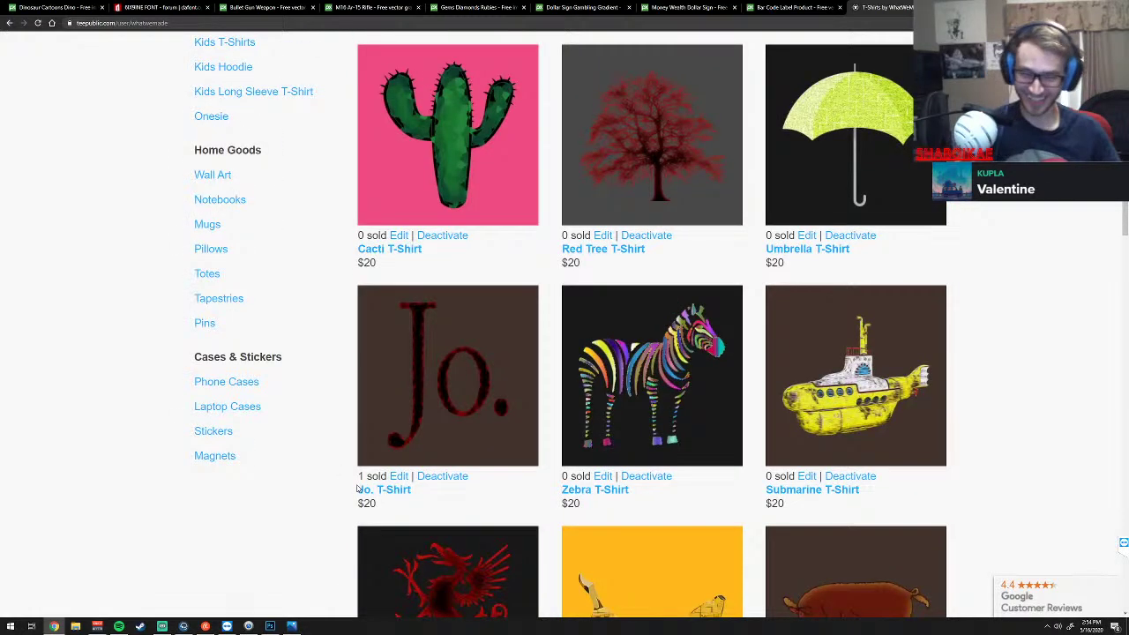
Look at the Jo. T-Shirt listing, then return to storefront page 1
click(381, 489)
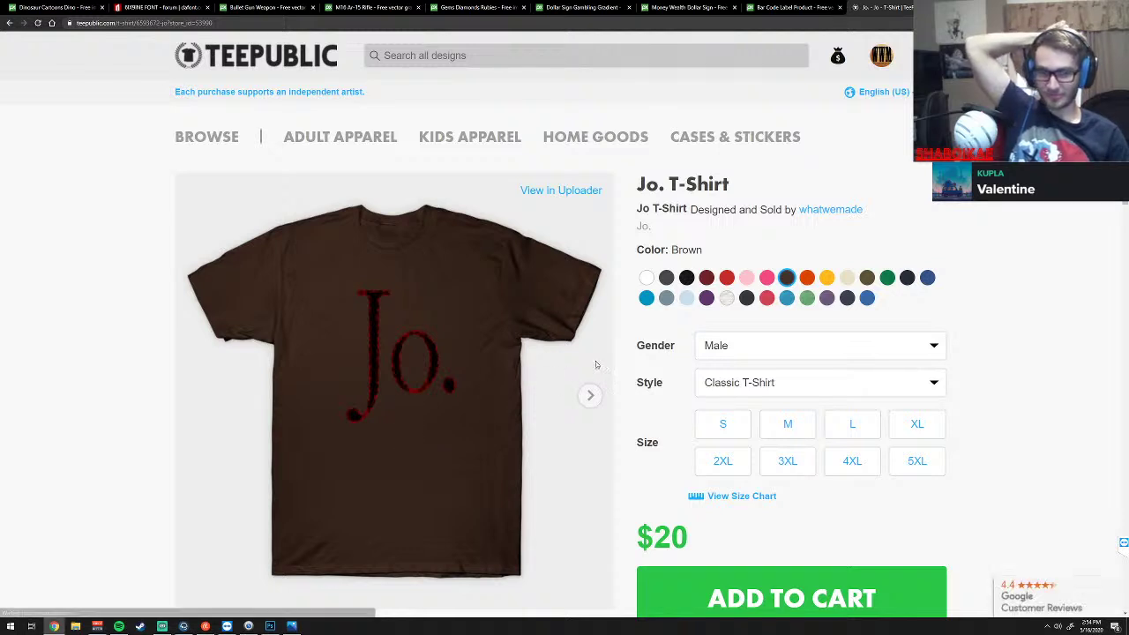
key(alt+Left)
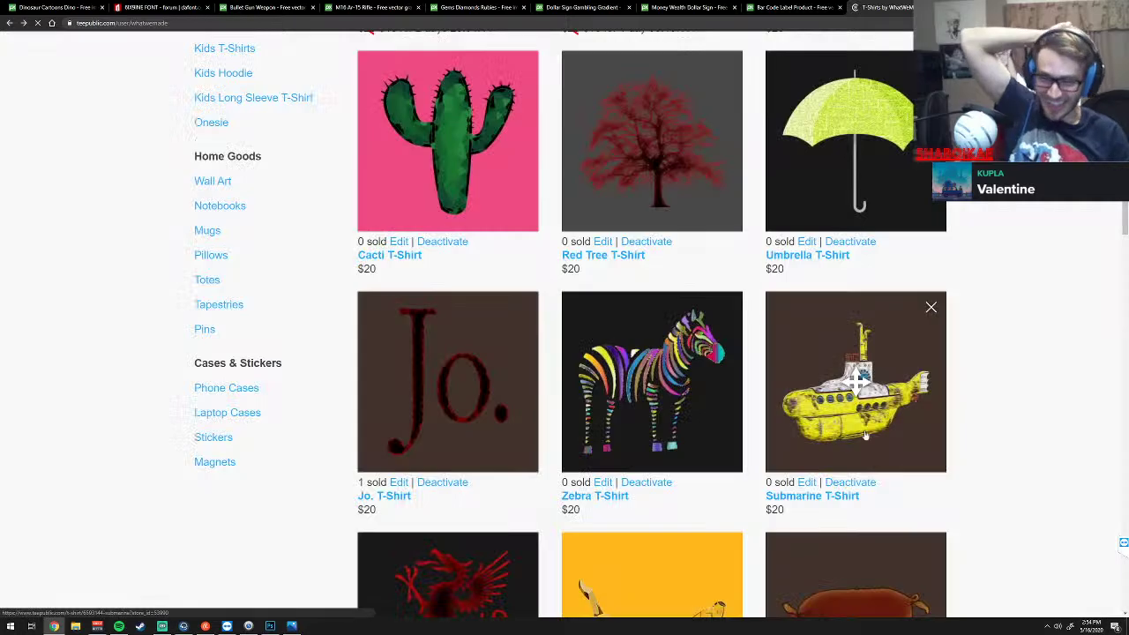
scroll(931, 418, down, 4)
scroll(931, 418, down, 4)
scroll(930, 418, down, 3)
scroll(931, 418, down, 4)
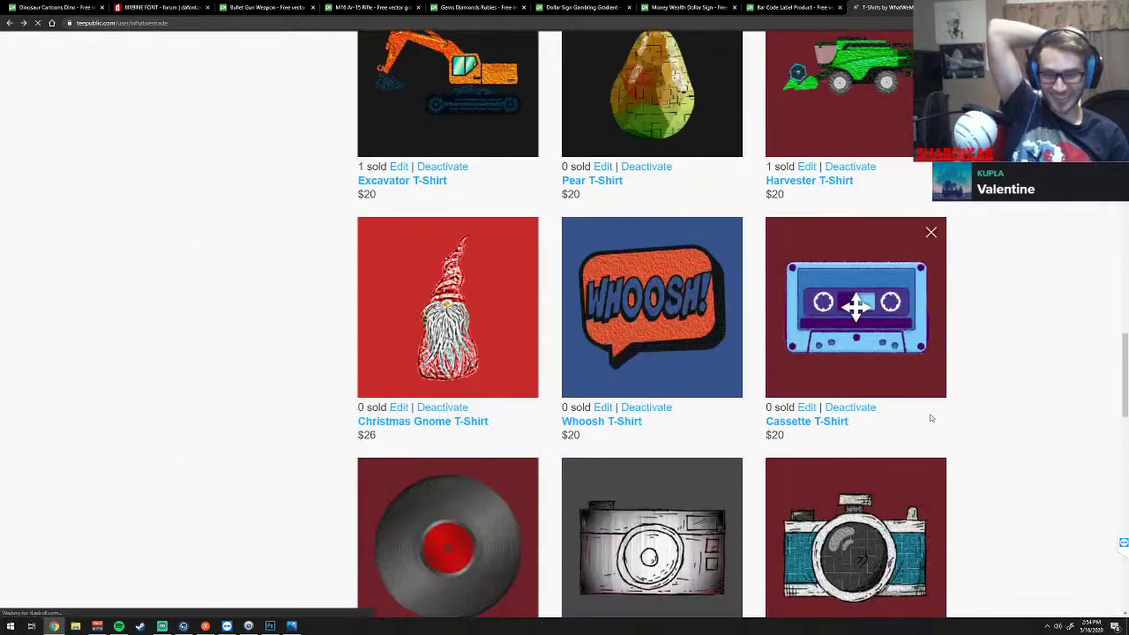
Review the rest of page 1, including Excavator and Harvester at 1 sold, and go to page 2
scroll(931, 419, down, 3)
scroll(928, 419, down, 3)
scroll(926, 418, down, 2)
scroll(922, 419, down, 1)
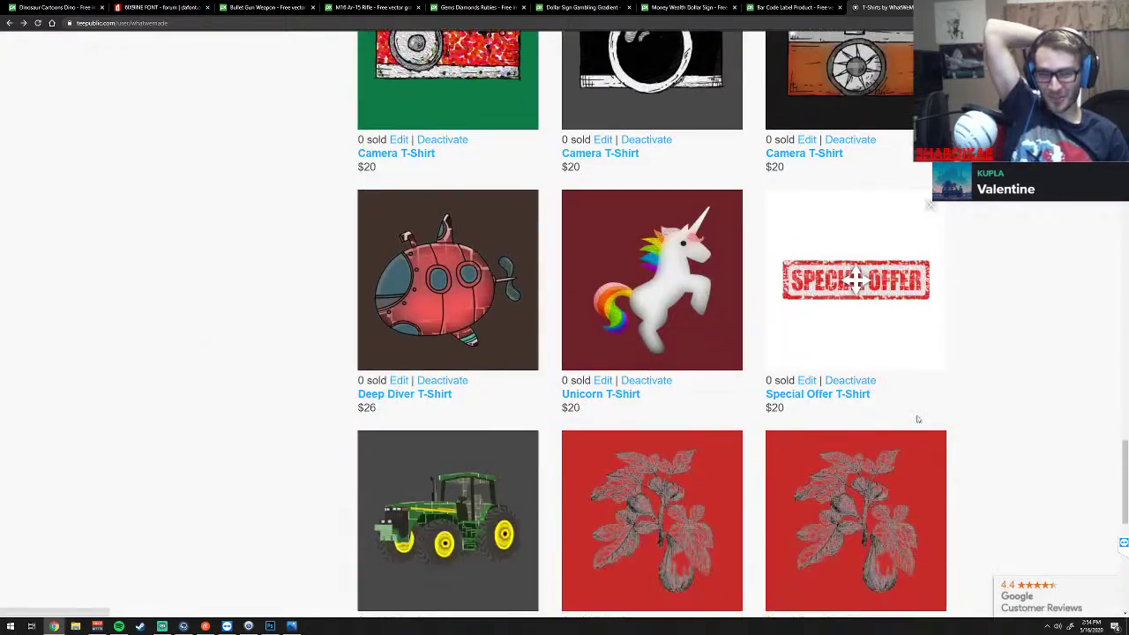
scroll(917, 418, down, 3)
click(924, 482)
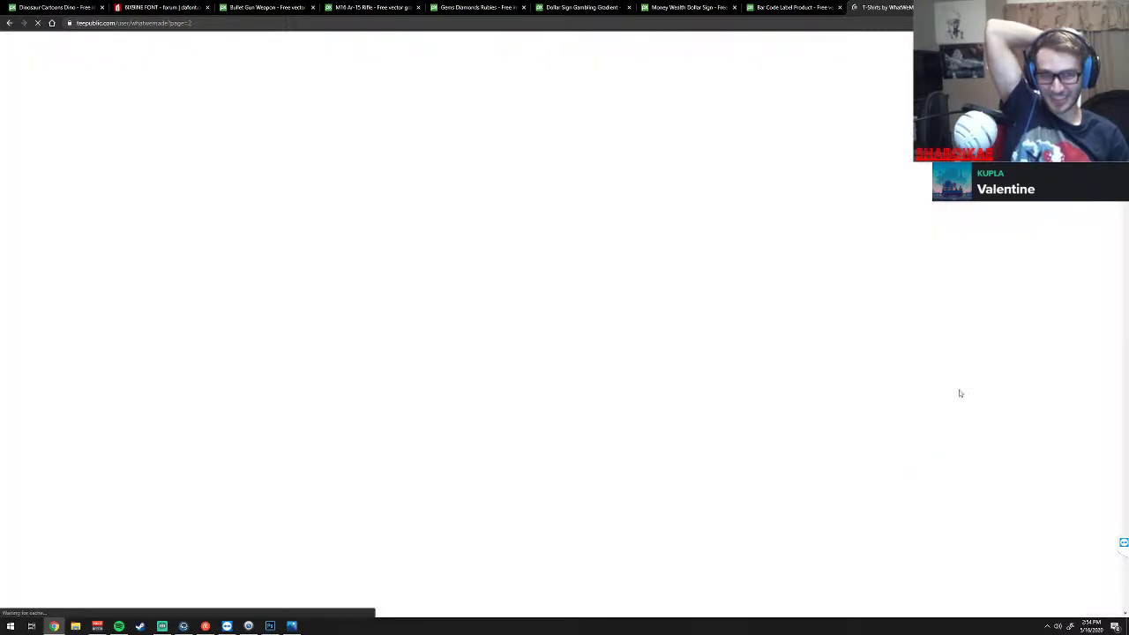
Scroll through page 2 and note the sold counts: May the Rolls 24, I Love Music! 2, Leprechaun 1
scroll(983, 391, down, 5)
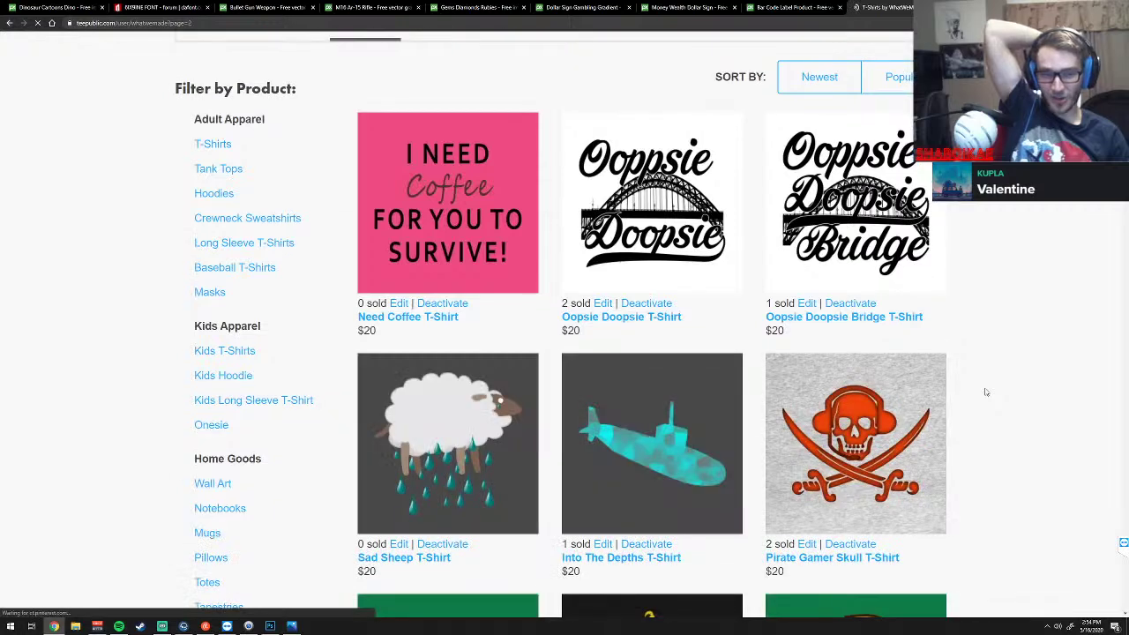
mouse_move(855, 202)
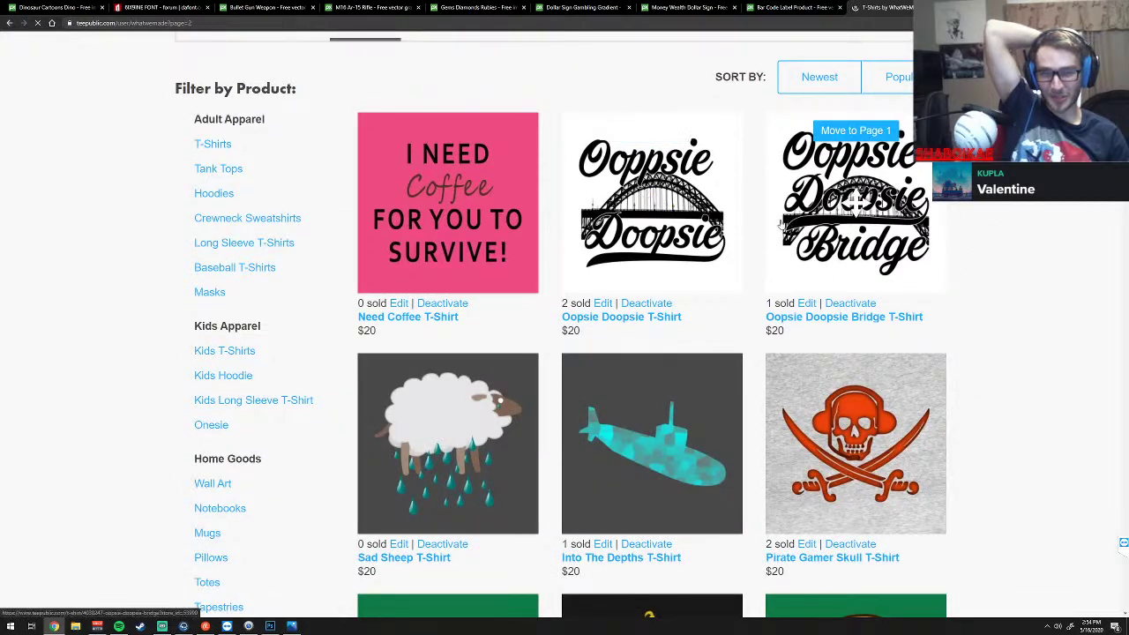
scroll(963, 335, down, 3)
scroll(990, 343, down, 2)
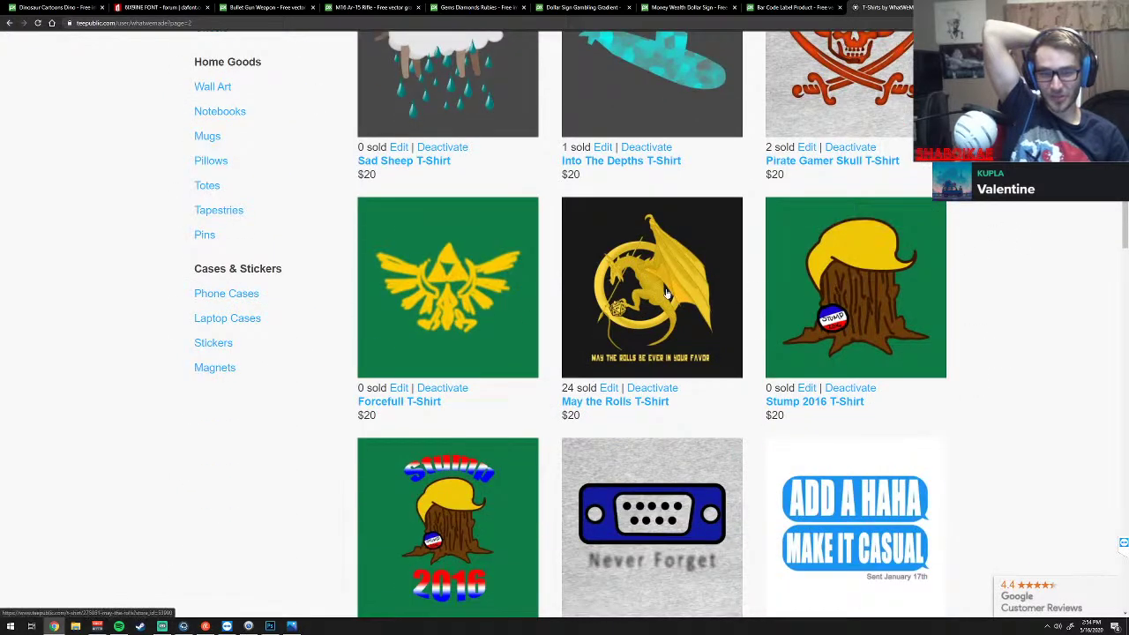
scroll(666, 294, down, 1)
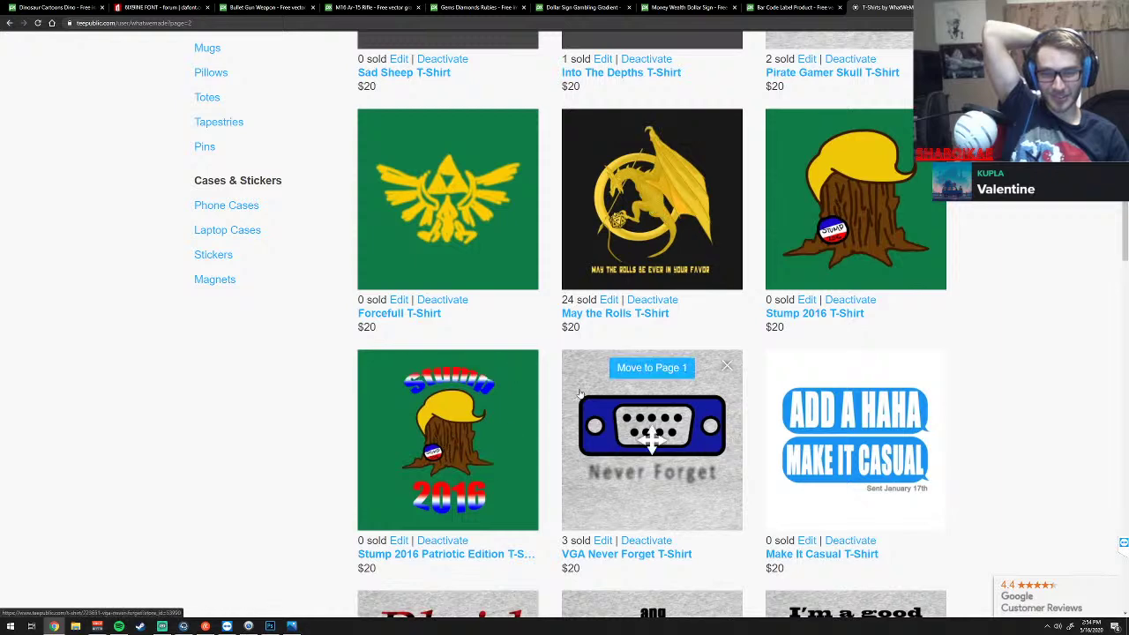
mouse_move(651, 288)
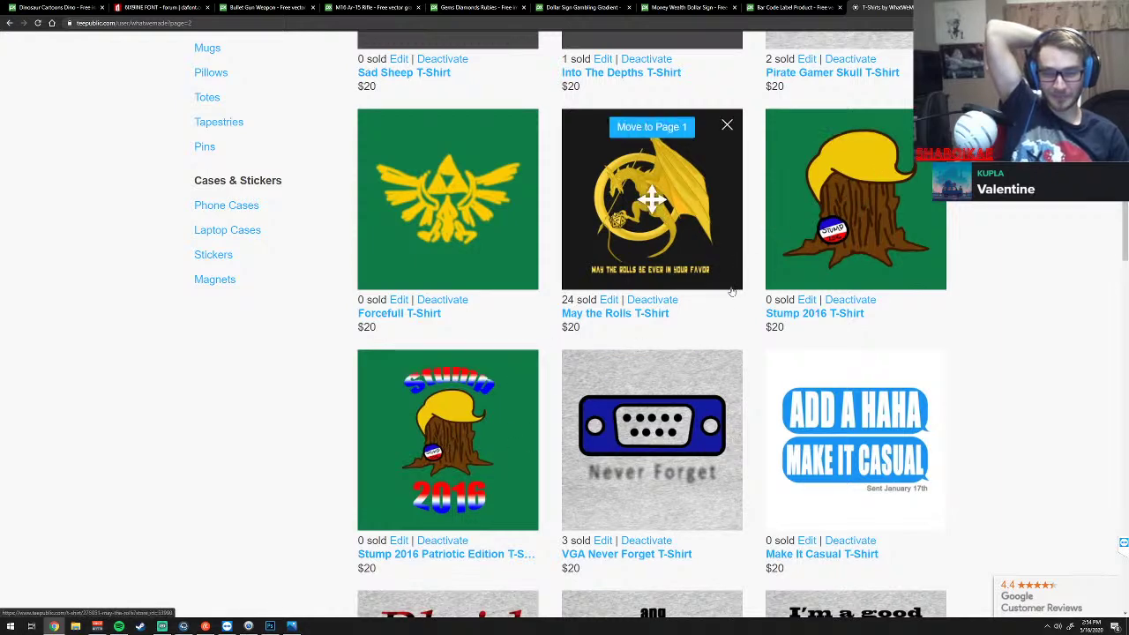
scroll(705, 296, down, 2)
scroll(672, 305, down, 2)
scroll(673, 304, down, 2)
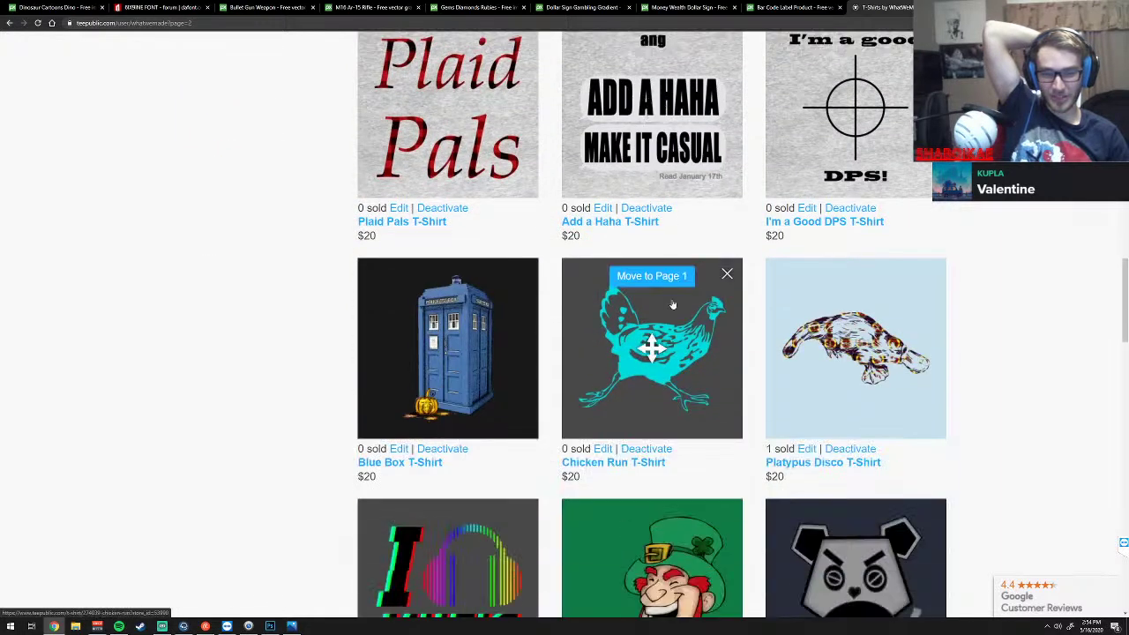
scroll(672, 304, down, 2)
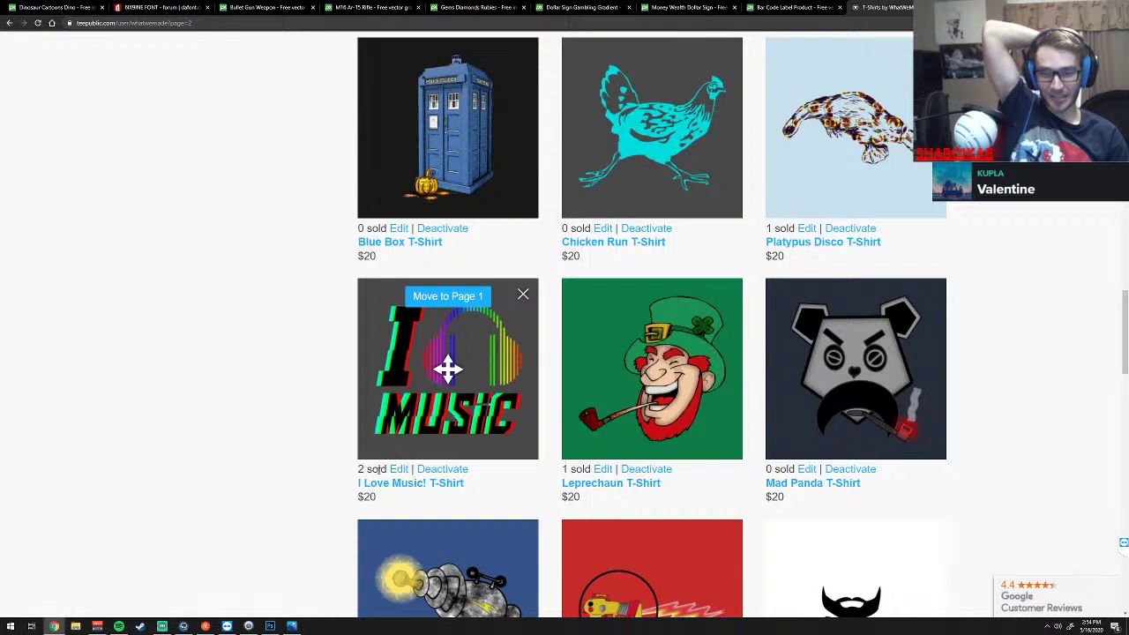
drag(368, 469, 386, 469)
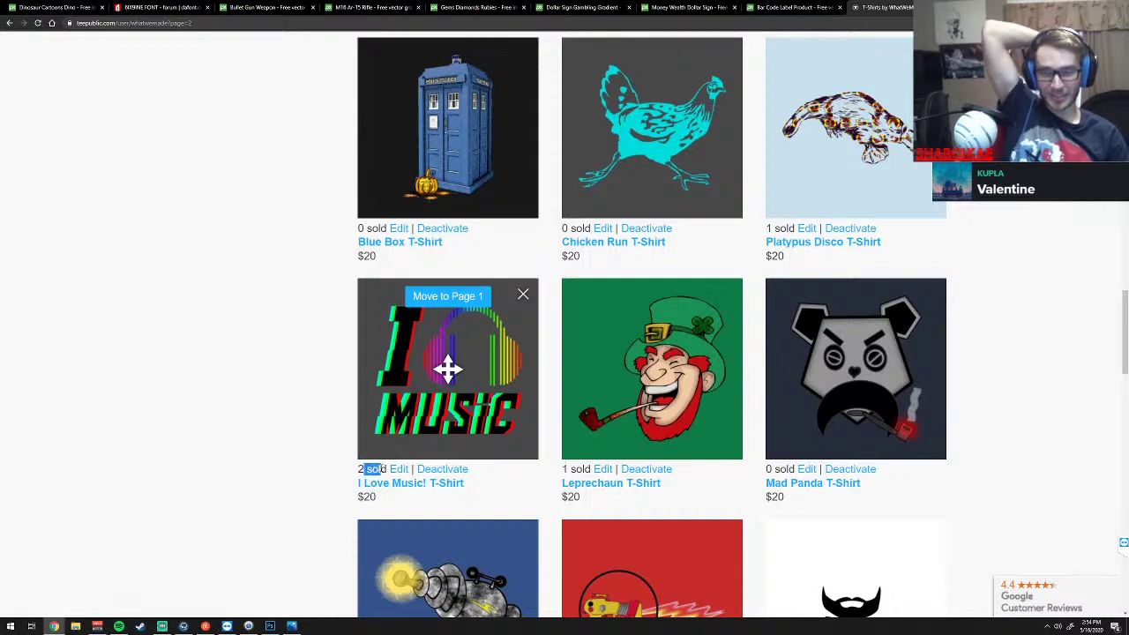
click(1056, 334)
scroll(1056, 334, down, 1)
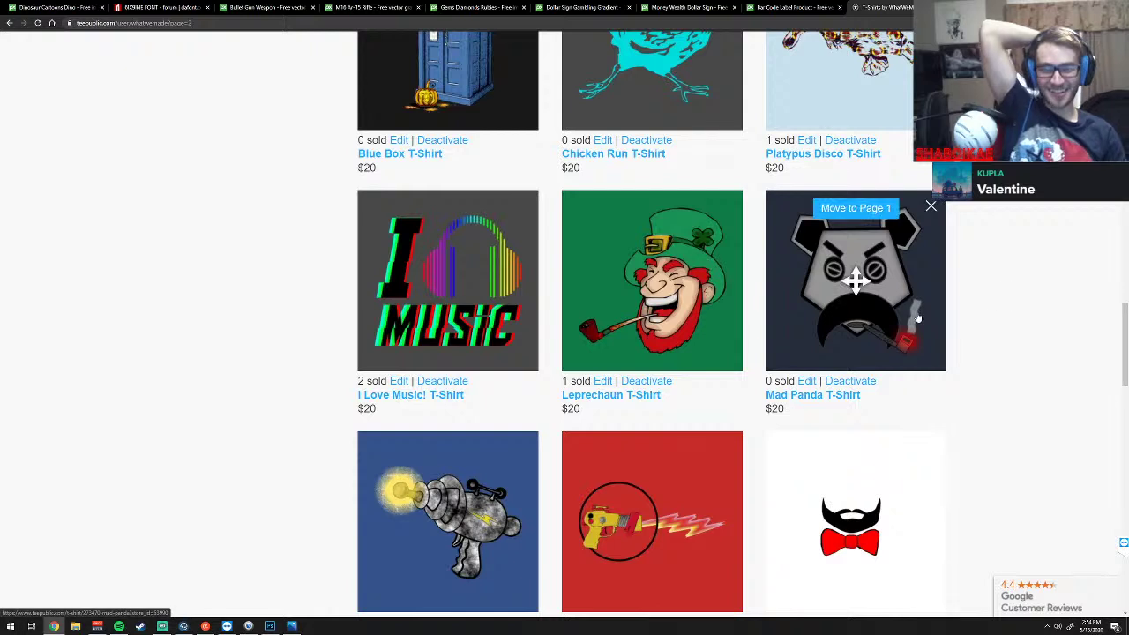
mouse_move(855, 368)
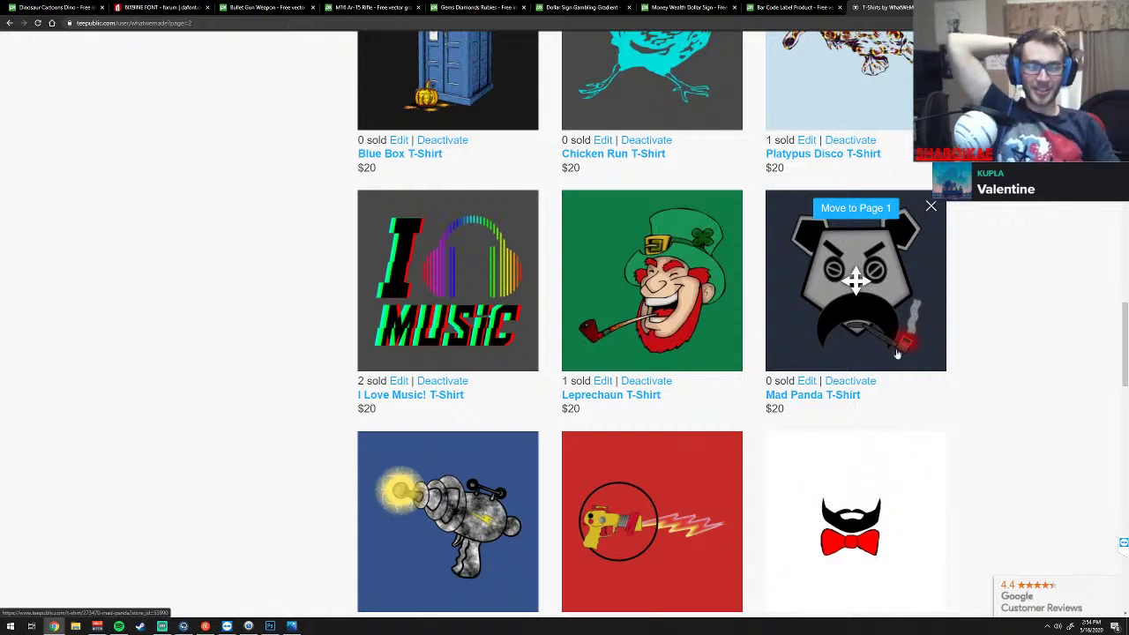
click(818, 401)
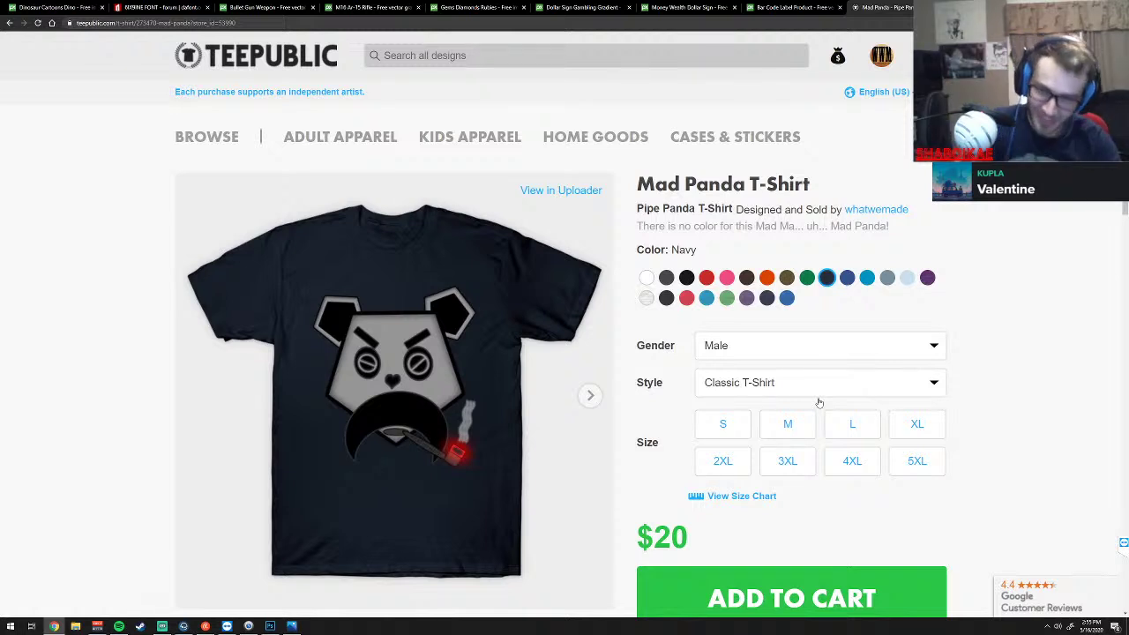
scroll(887, 382, down, 3)
scroll(960, 362, down, 2)
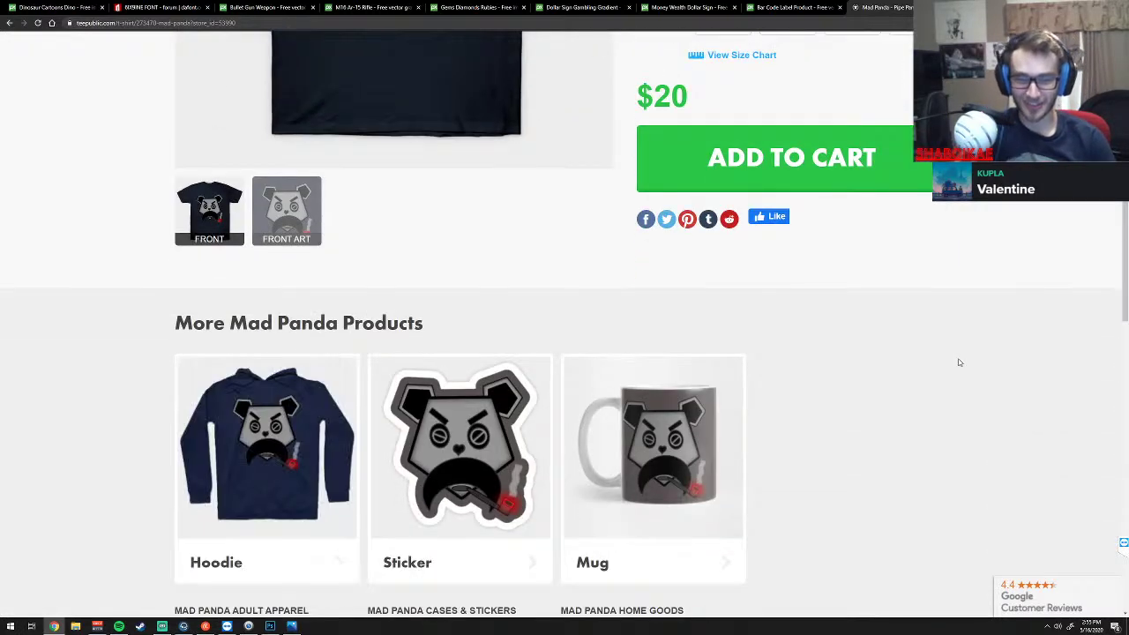
scroll(959, 362, down, 1)
key(alt+Left)
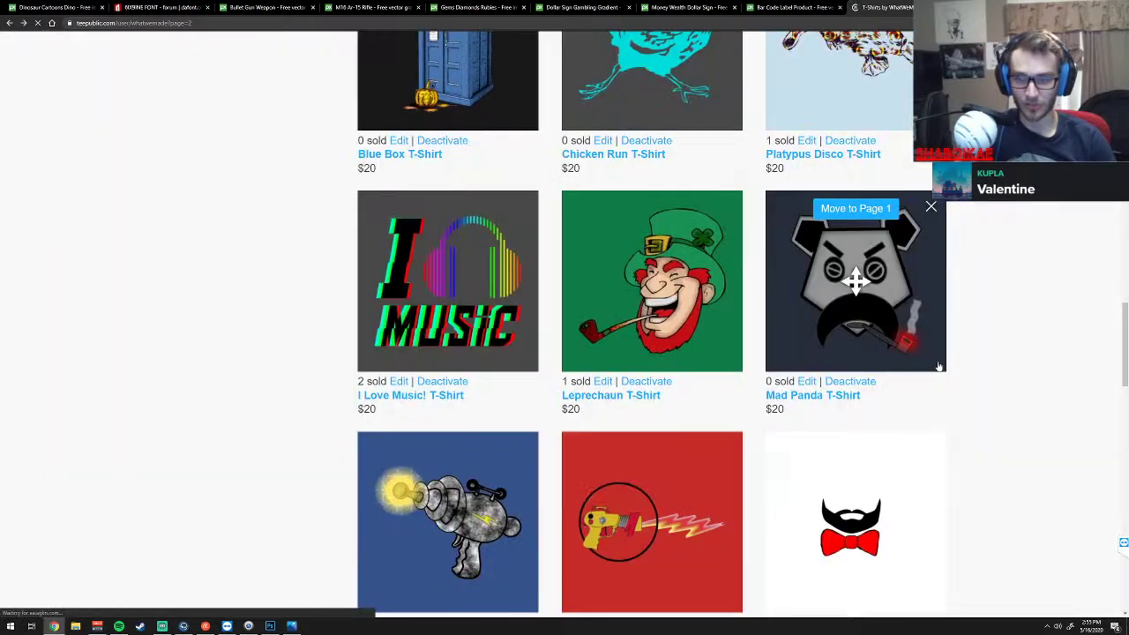
scroll(1015, 371, down, 1)
scroll(1018, 371, down, 2)
scroll(1018, 372, down, 2)
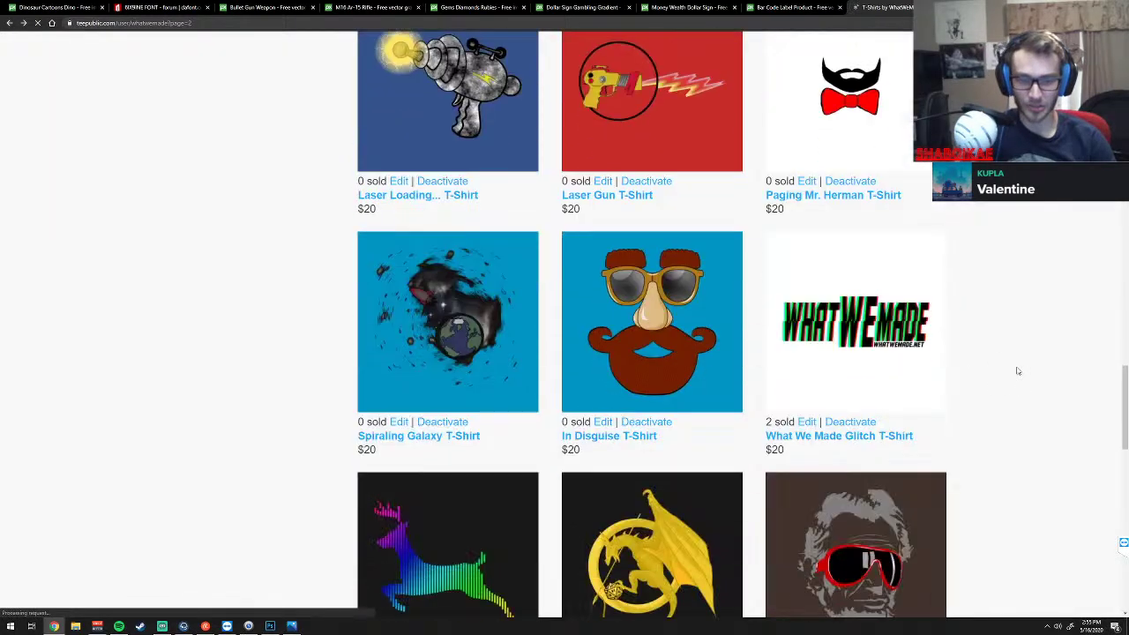
scroll(970, 355, down, 3)
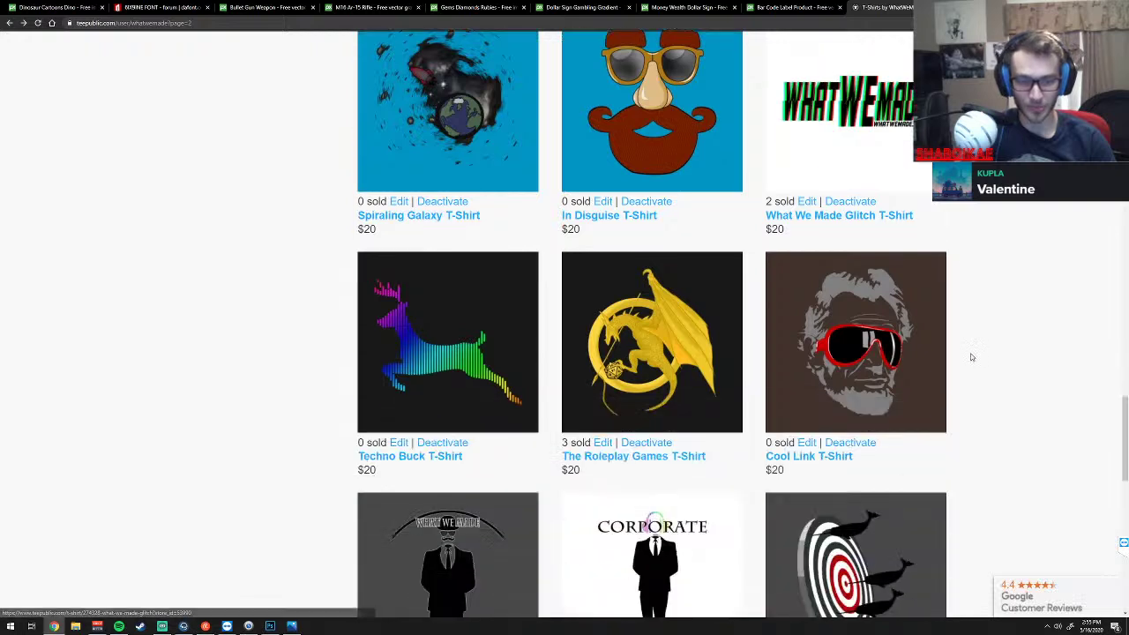
scroll(971, 357, down, 1)
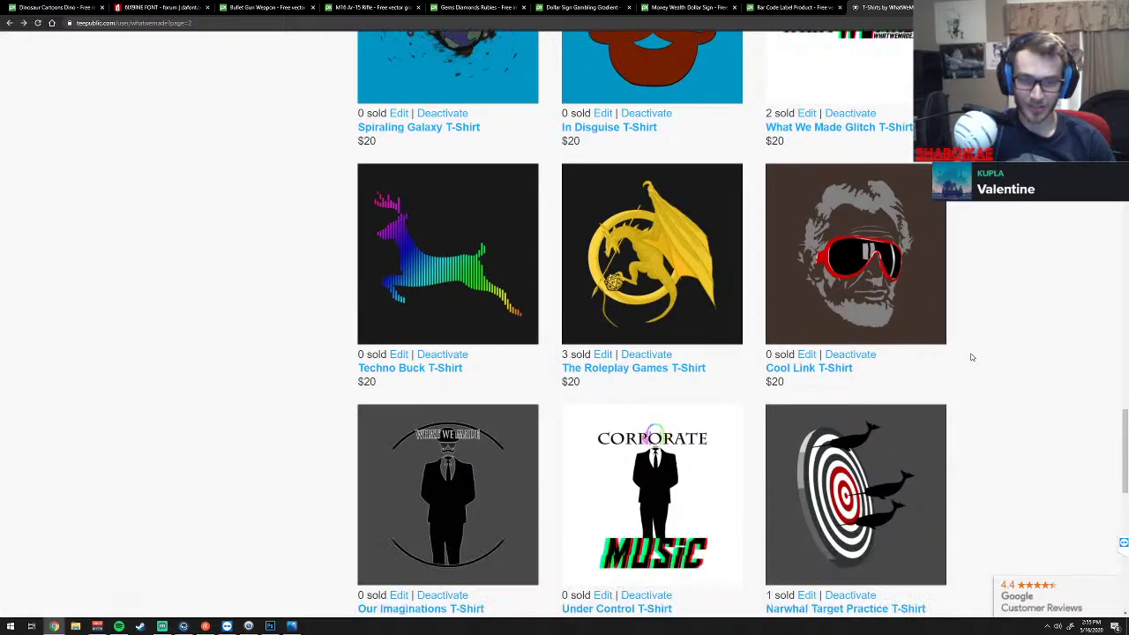
scroll(971, 358, down, 1)
scroll(971, 357, down, 1)
scroll(971, 357, down, 1)
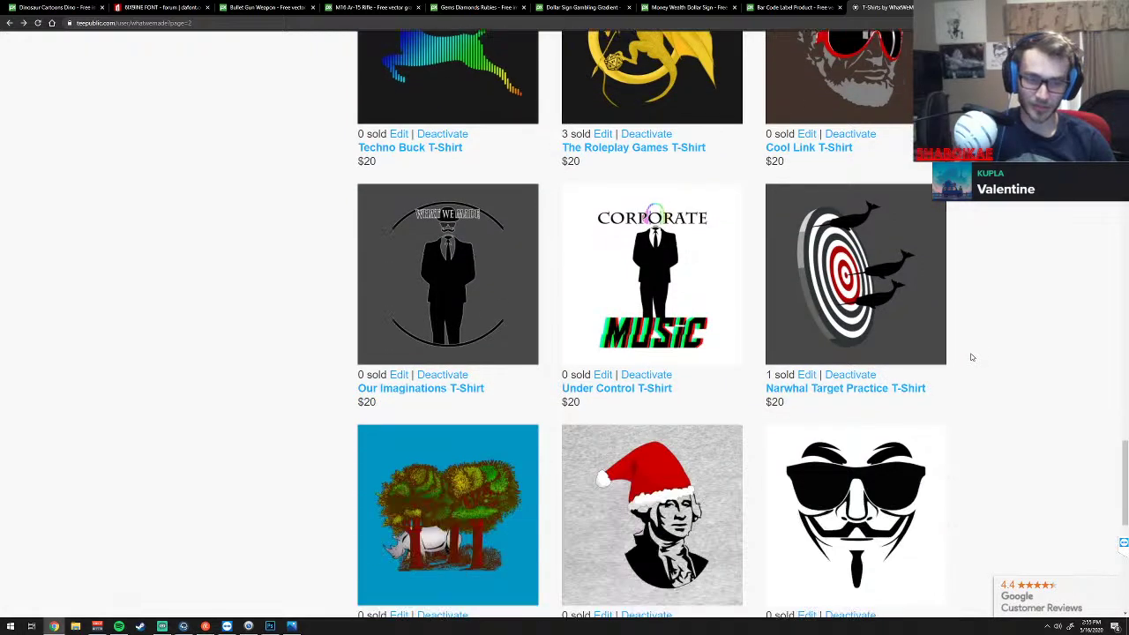
scroll(971, 357, down, 1)
scroll(938, 411, up, 4)
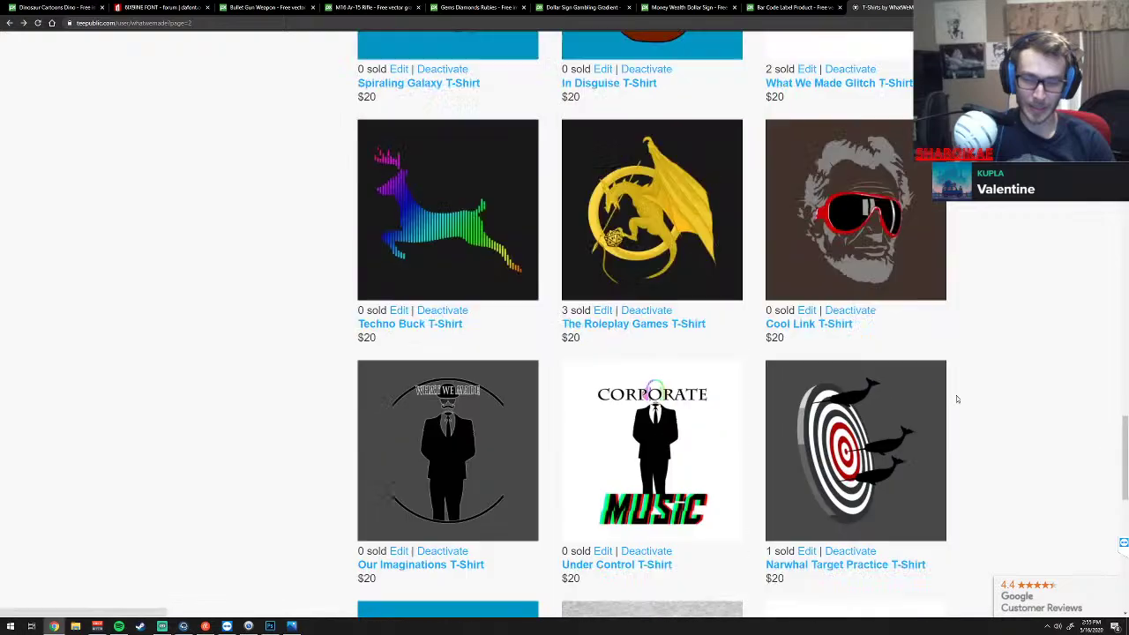
scroll(956, 395, up, 3)
scroll(956, 399, up, 4)
scroll(957, 399, up, 5)
scroll(956, 399, up, 6)
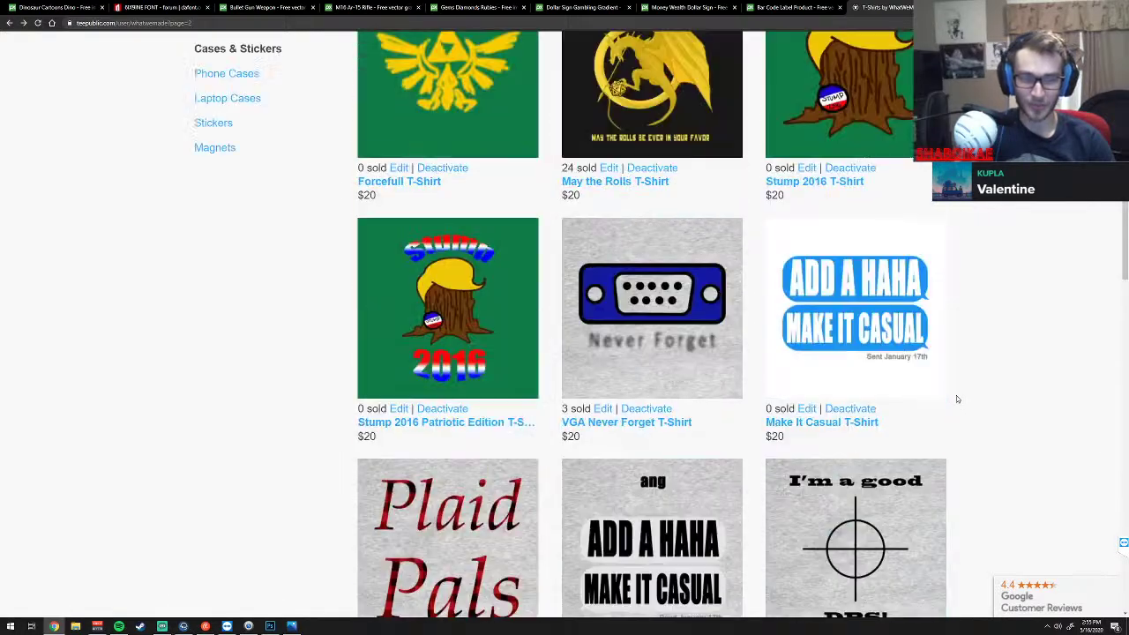
scroll(956, 399, up, 5)
scroll(956, 395, up, 5)
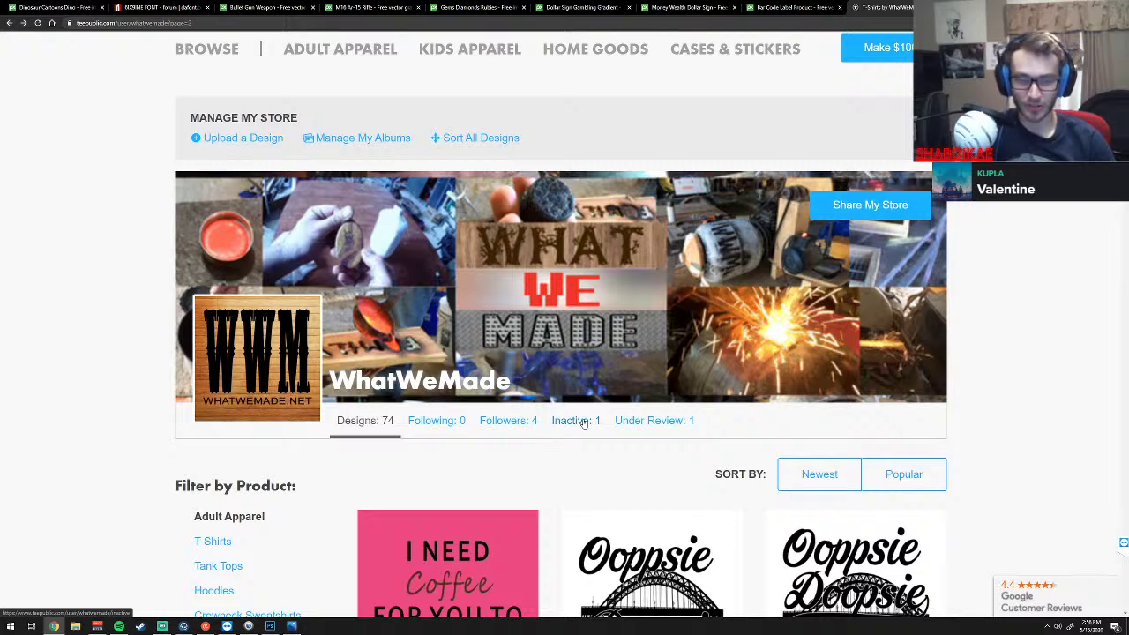
Show the Inactive: 1 designs and open the unpublished Cubevid-19 T-Shirt (0 sold) for editing
click(583, 424)
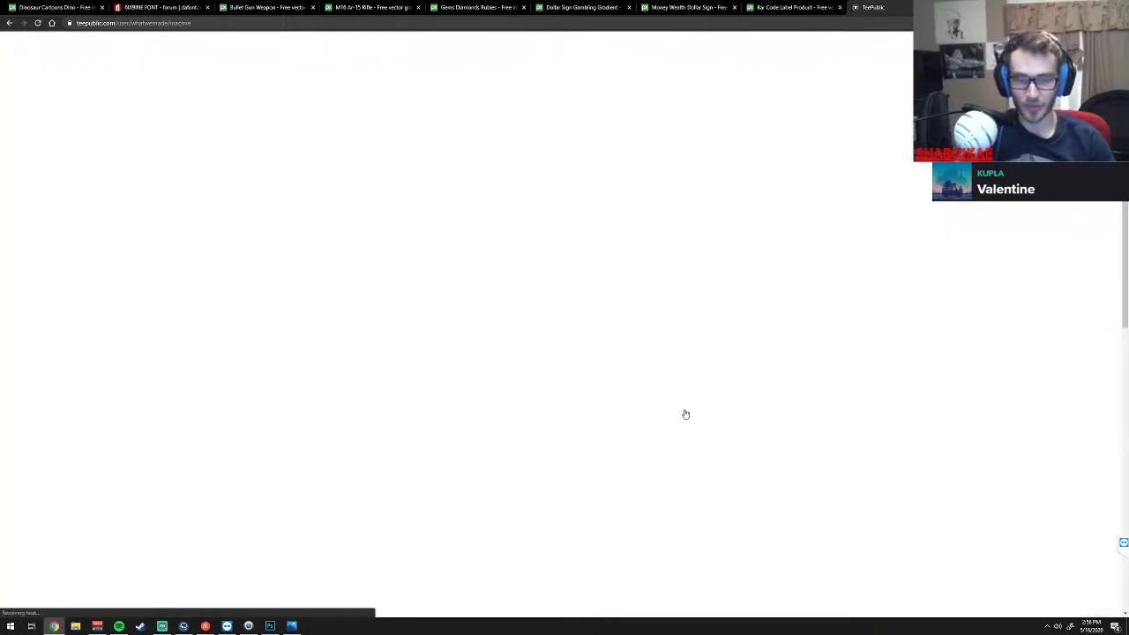
scroll(686, 415, down, 5)
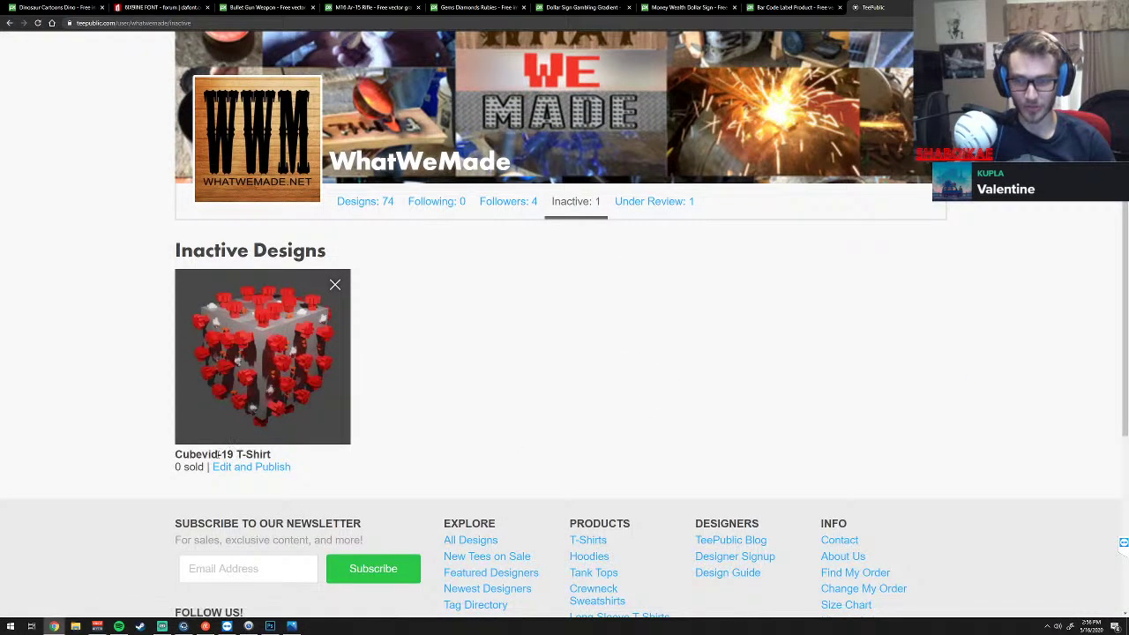
click(263, 468)
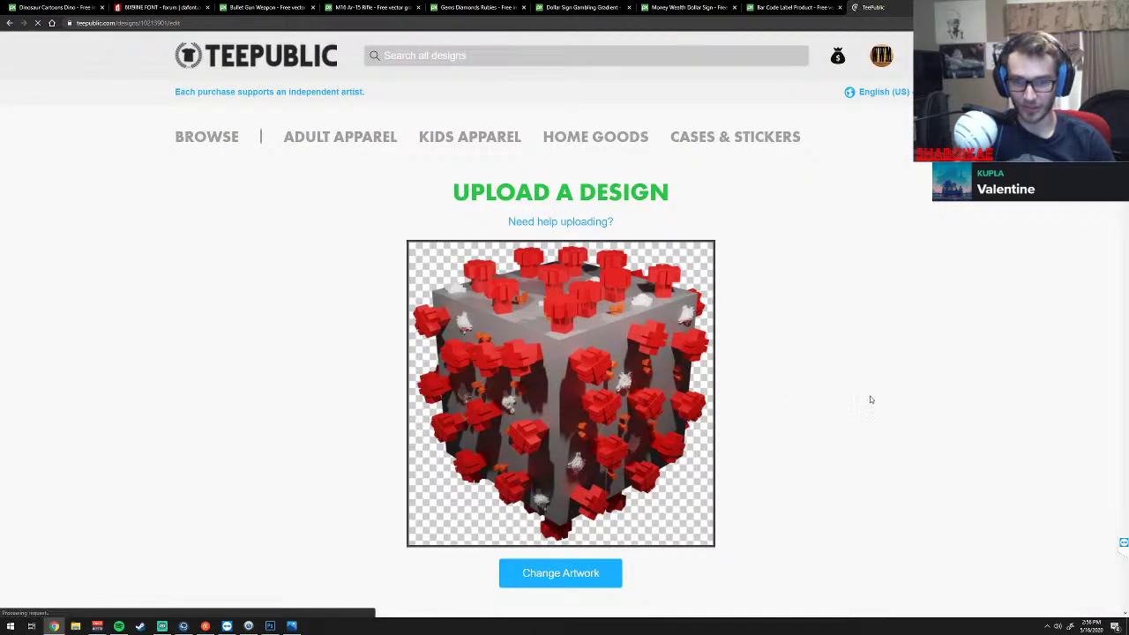
Scroll through the Cubevid-19 form: title Cubevid-19, main tag covid 19, apparel defaults, enabled products
scroll(889, 377, down, 1)
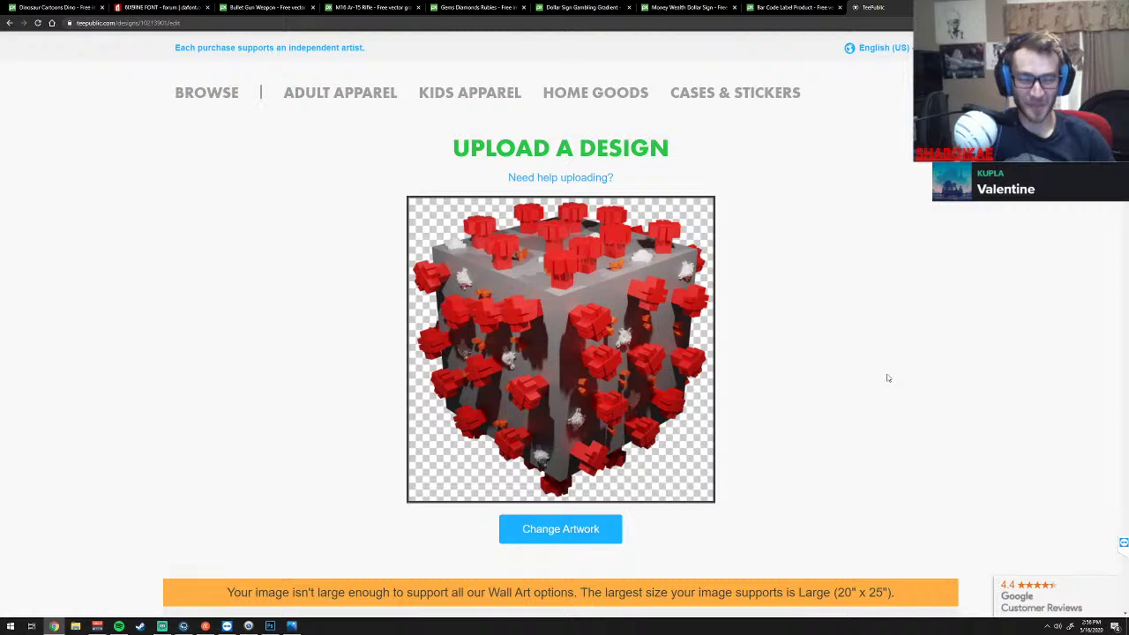
scroll(952, 384, down, 1)
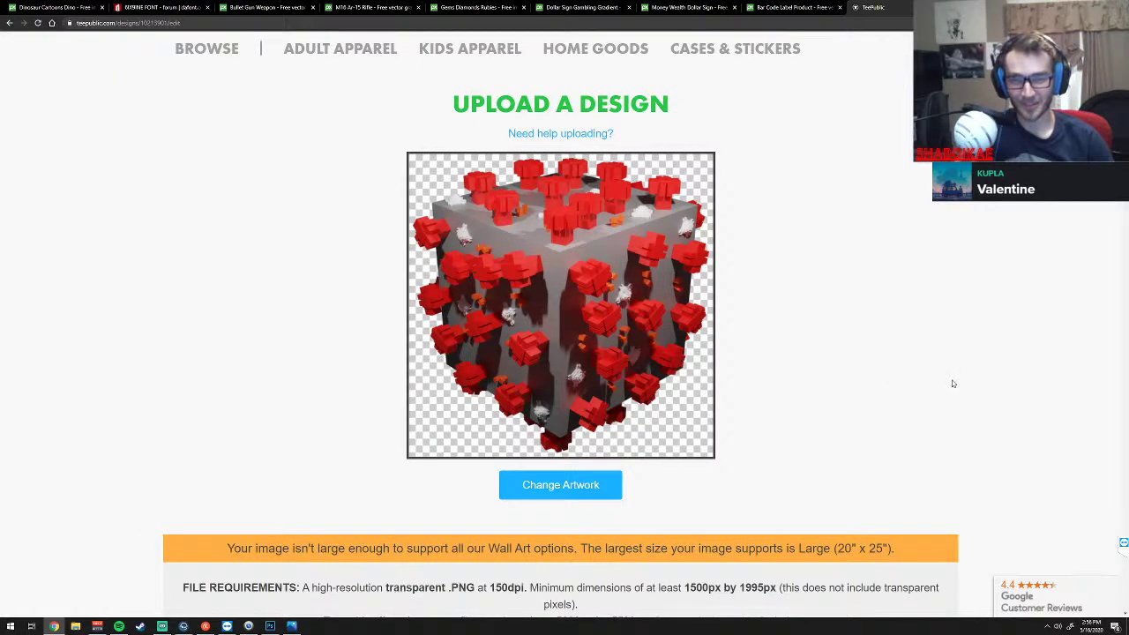
scroll(953, 383, down, 2)
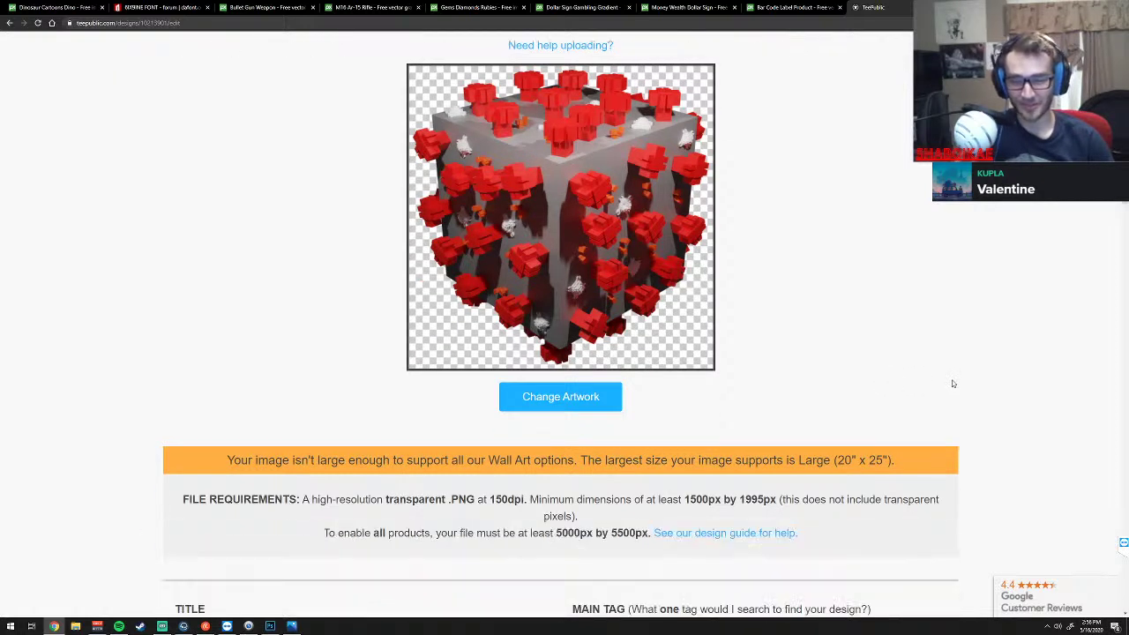
scroll(966, 385, down, 2)
scroll(974, 389, down, 3)
scroll(993, 394, down, 2)
scroll(997, 395, down, 4)
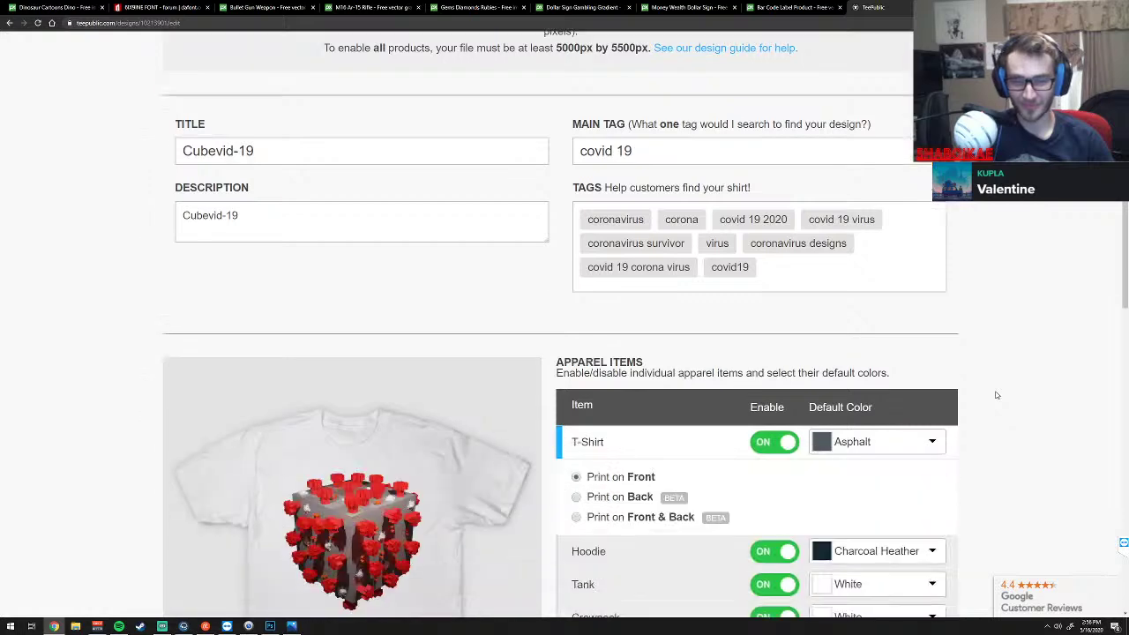
scroll(997, 395, down, 4)
scroll(997, 395, down, 4)
scroll(996, 395, down, 4)
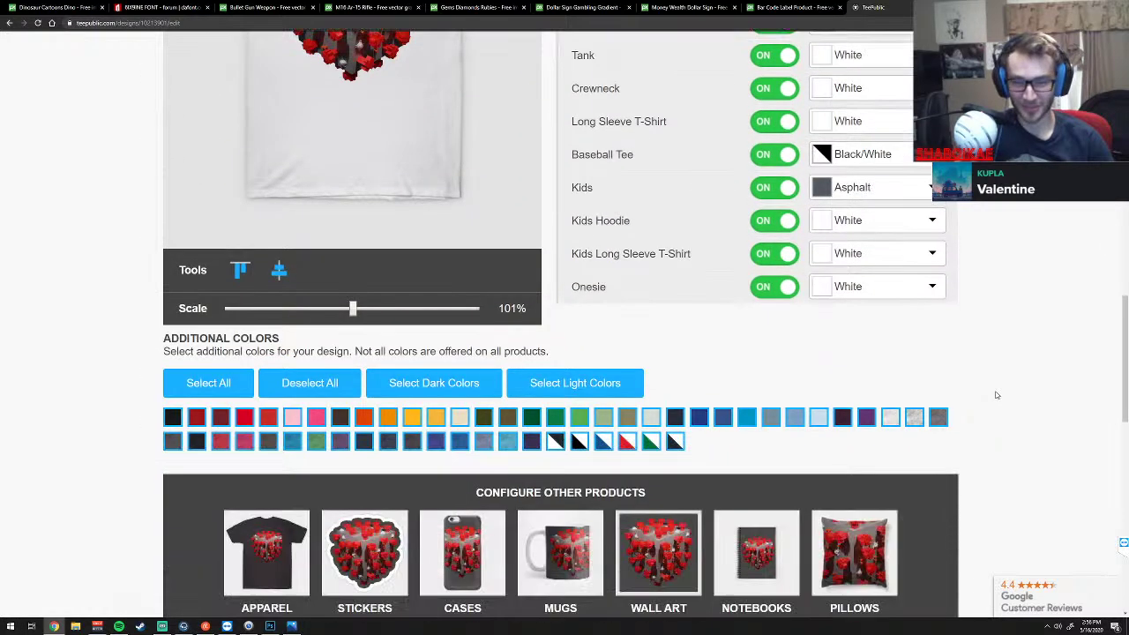
scroll(996, 395, down, 2)
scroll(997, 395, down, 1)
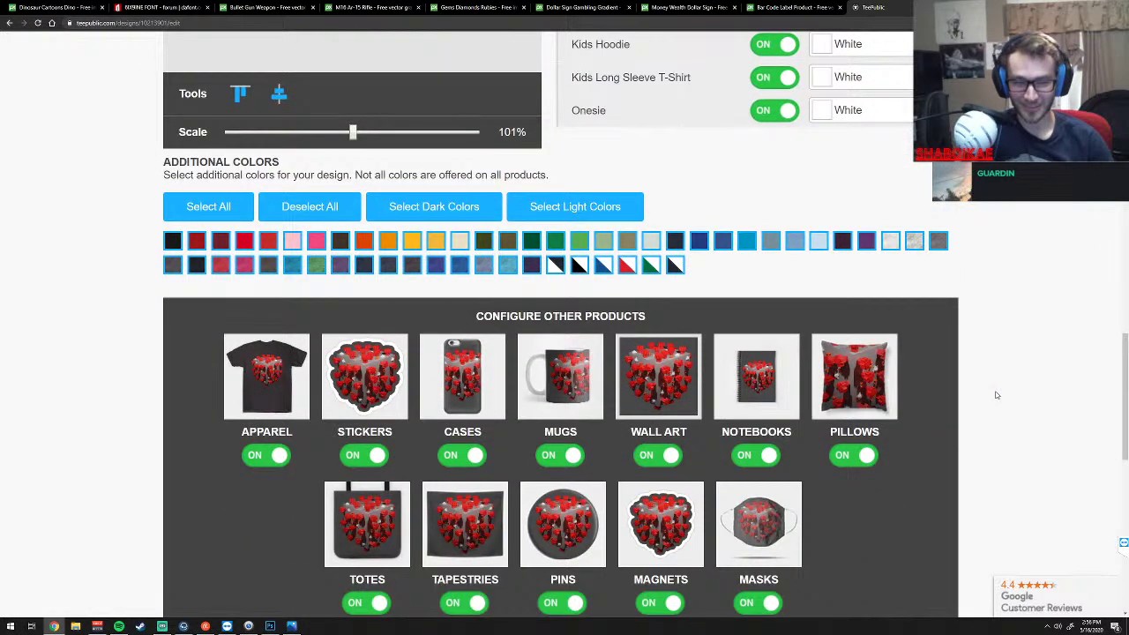
scroll(997, 395, up, 3)
scroll(996, 395, up, 2)
scroll(997, 395, up, 1)
scroll(996, 395, up, 2)
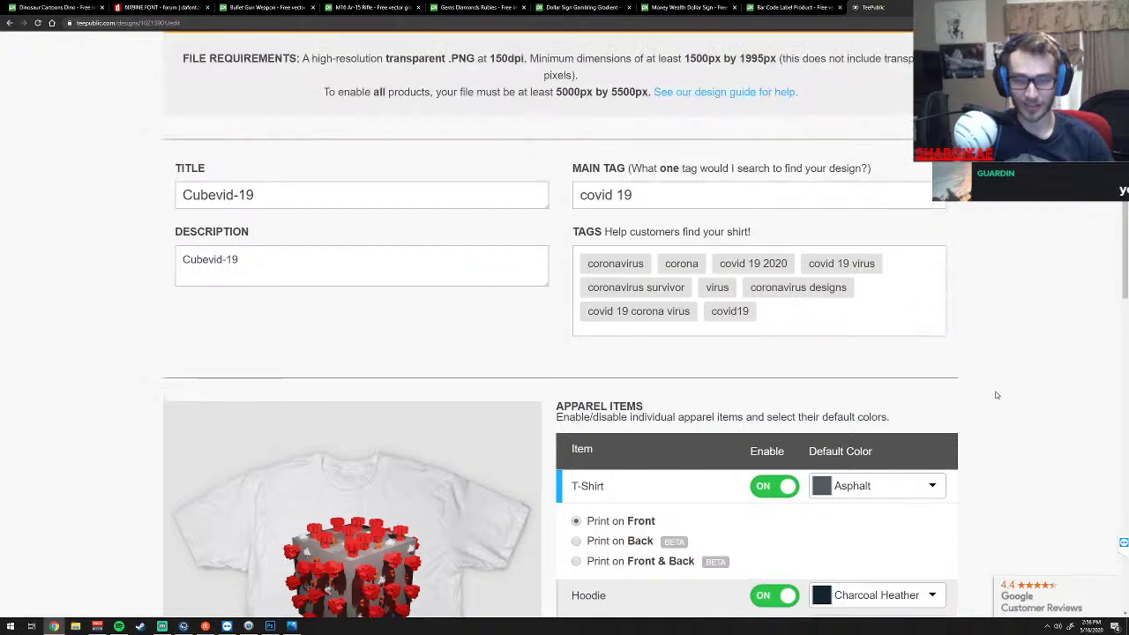
scroll(997, 395, up, 3)
scroll(997, 395, up, 3)
scroll(997, 396, down, 3)
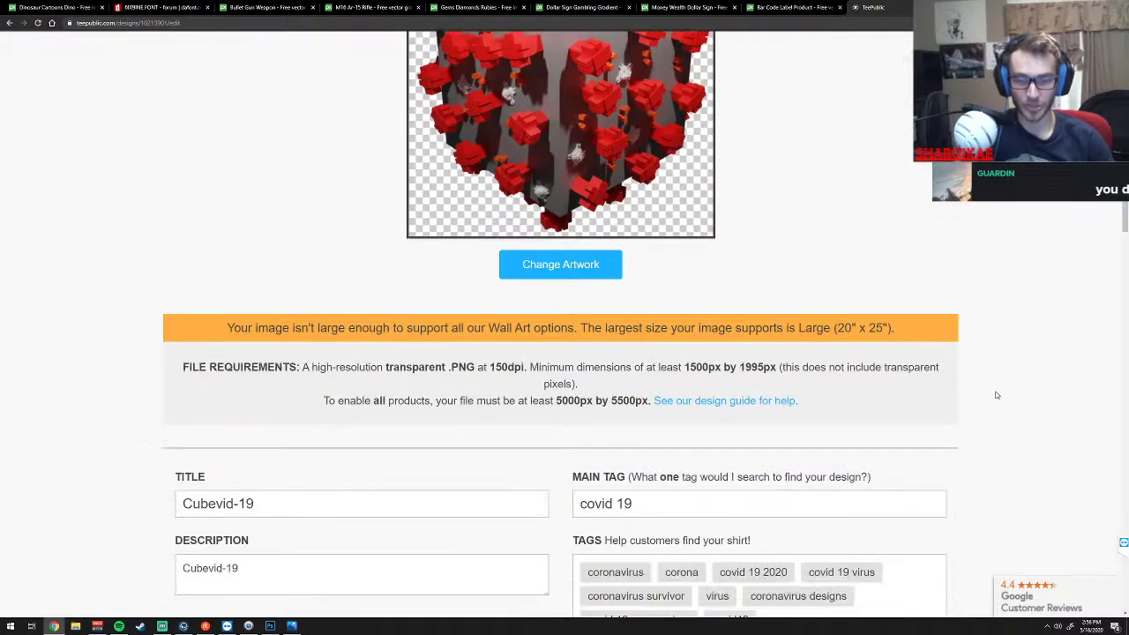
scroll(996, 395, down, 4)
scroll(997, 395, down, 3)
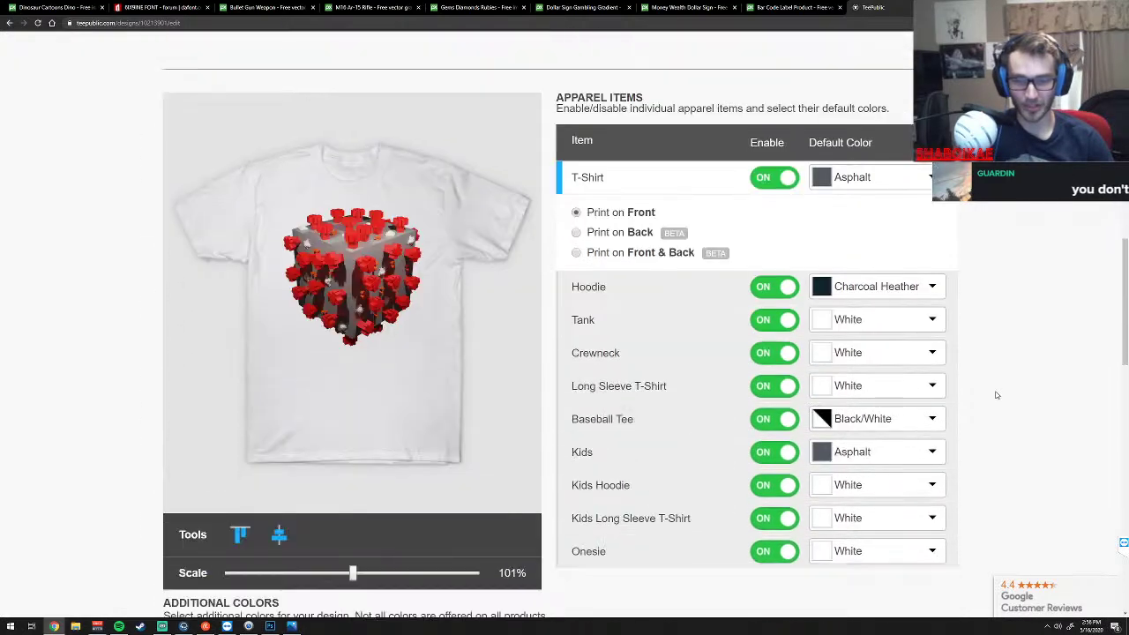
scroll(997, 395, down, 2)
scroll(997, 395, down, 2)
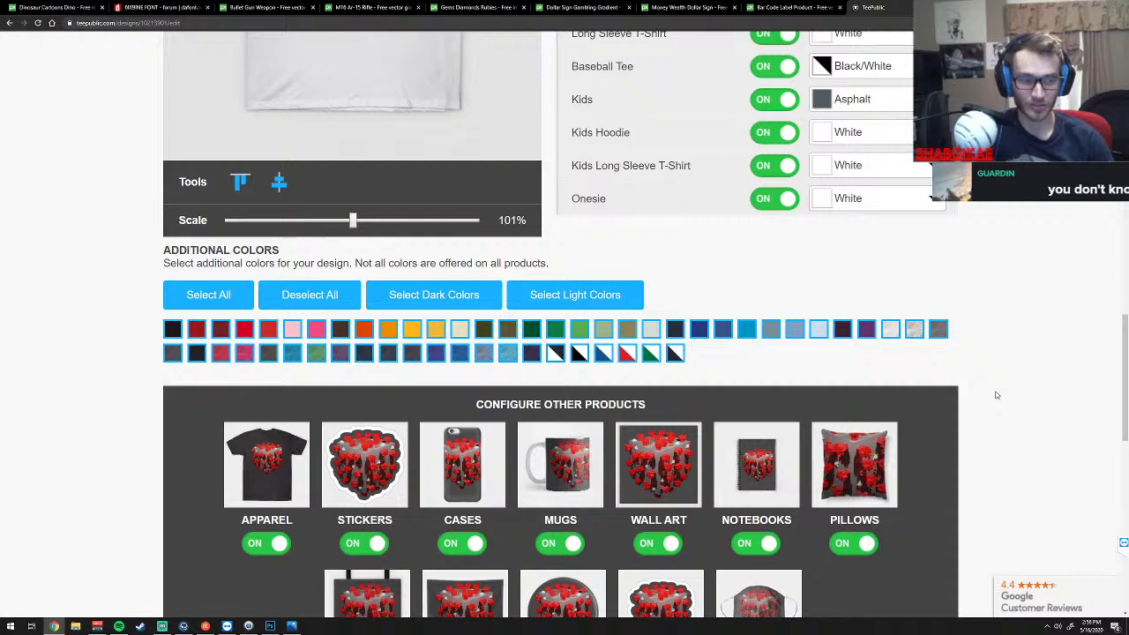
scroll(997, 395, down, 1)
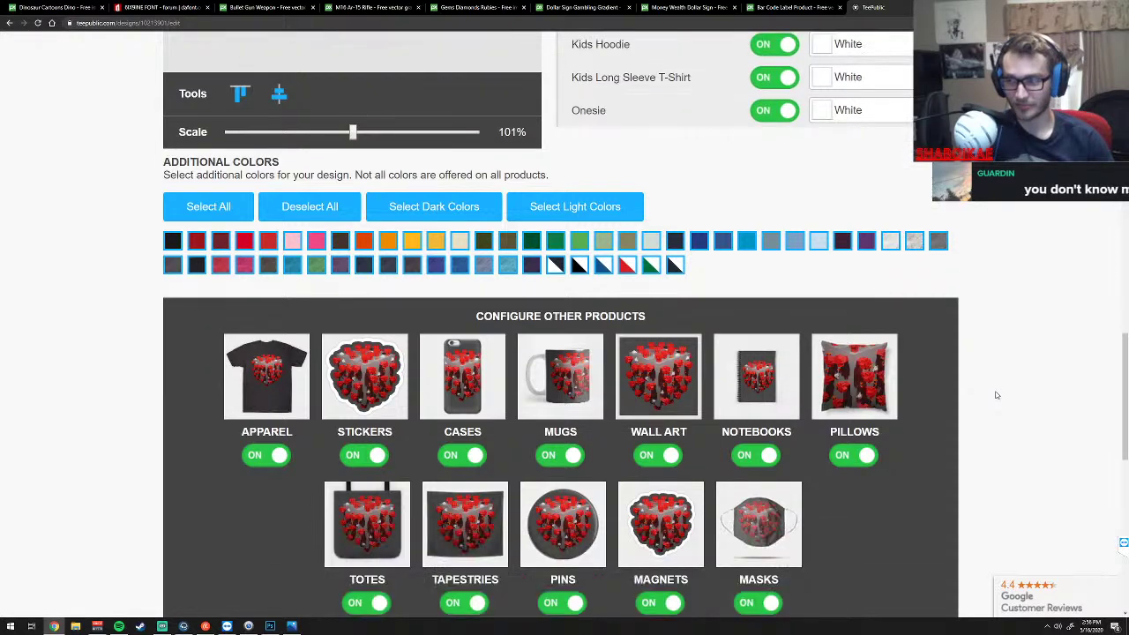
scroll(997, 395, down, 2)
scroll(997, 395, up, 1)
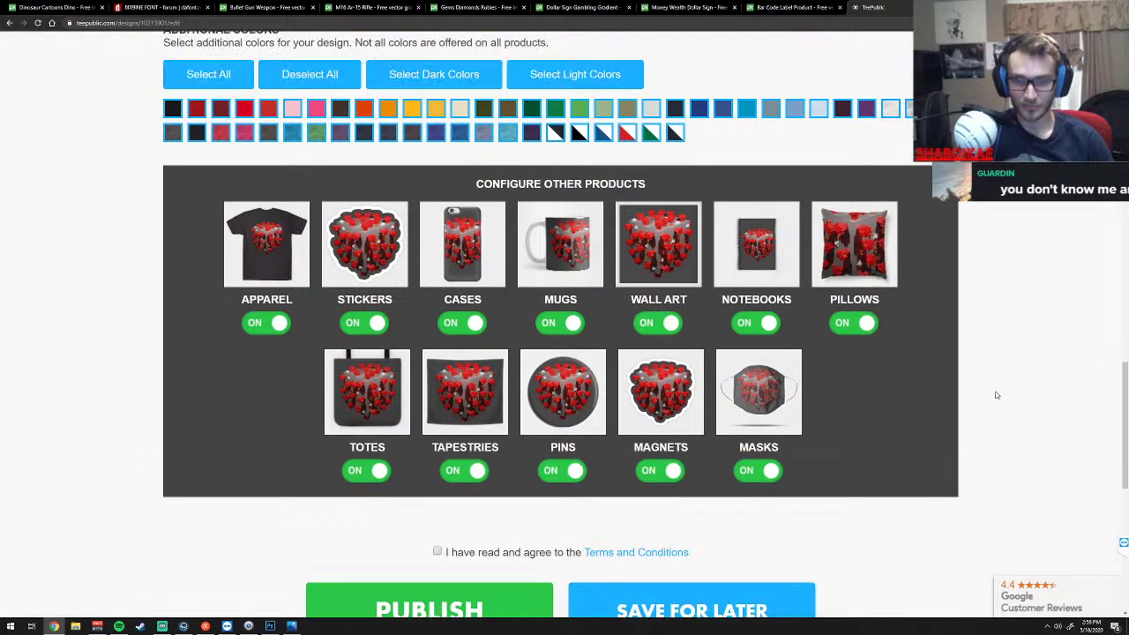
scroll(996, 395, up, 2)
scroll(997, 395, up, 2)
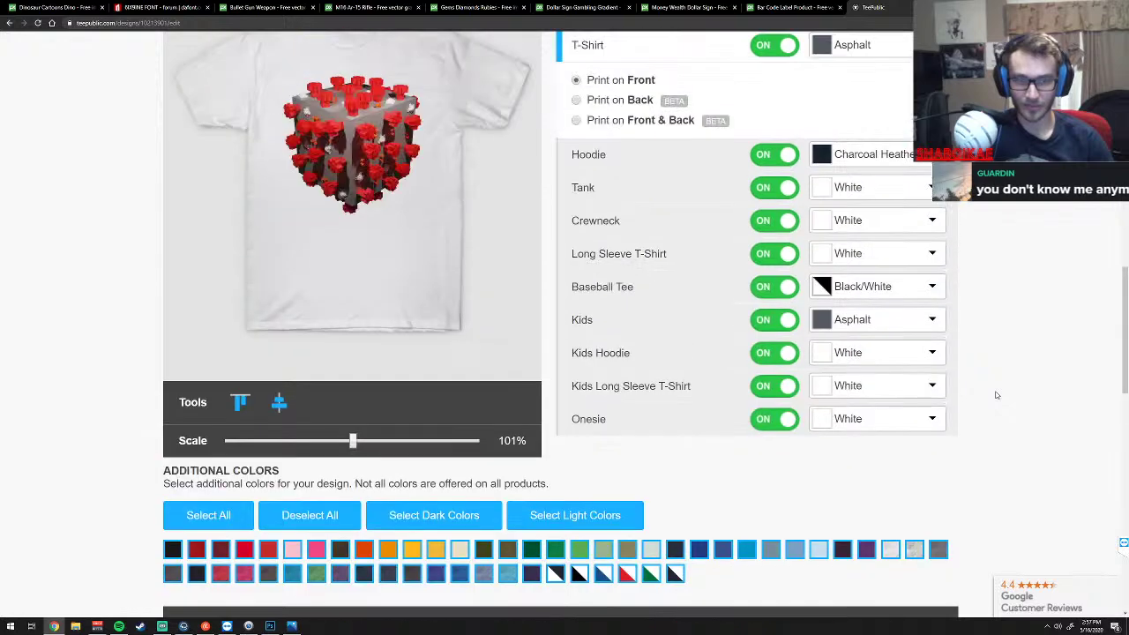
scroll(997, 395, up, 2)
scroll(997, 395, up, 1)
scroll(997, 395, up, 2)
scroll(996, 395, up, 2)
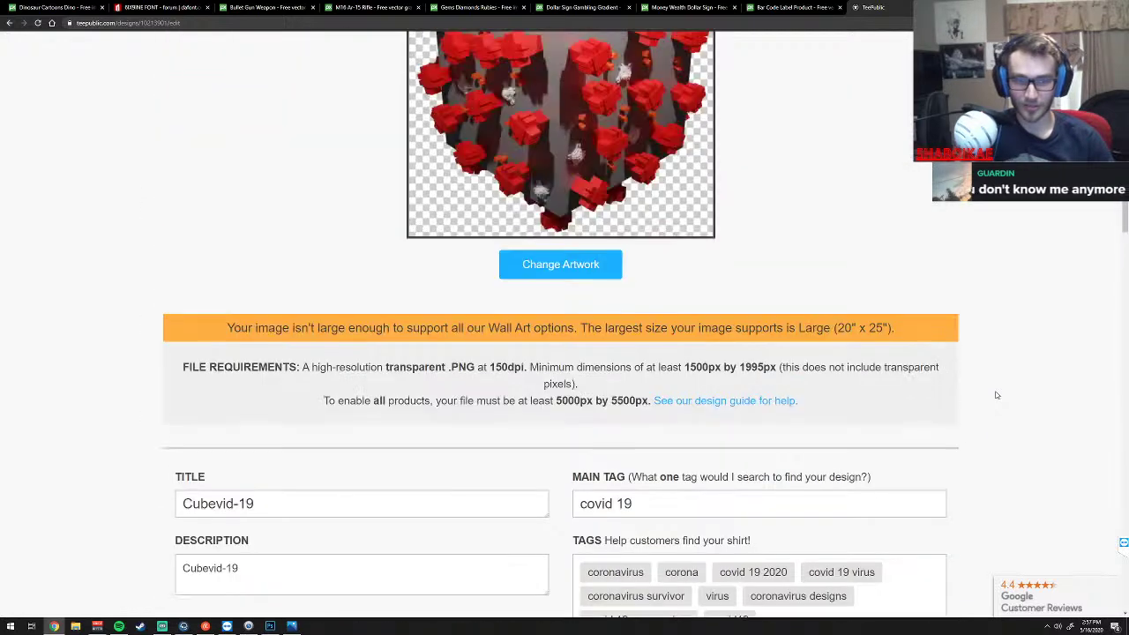
scroll(997, 396, up, 2)
scroll(997, 395, up, 1)
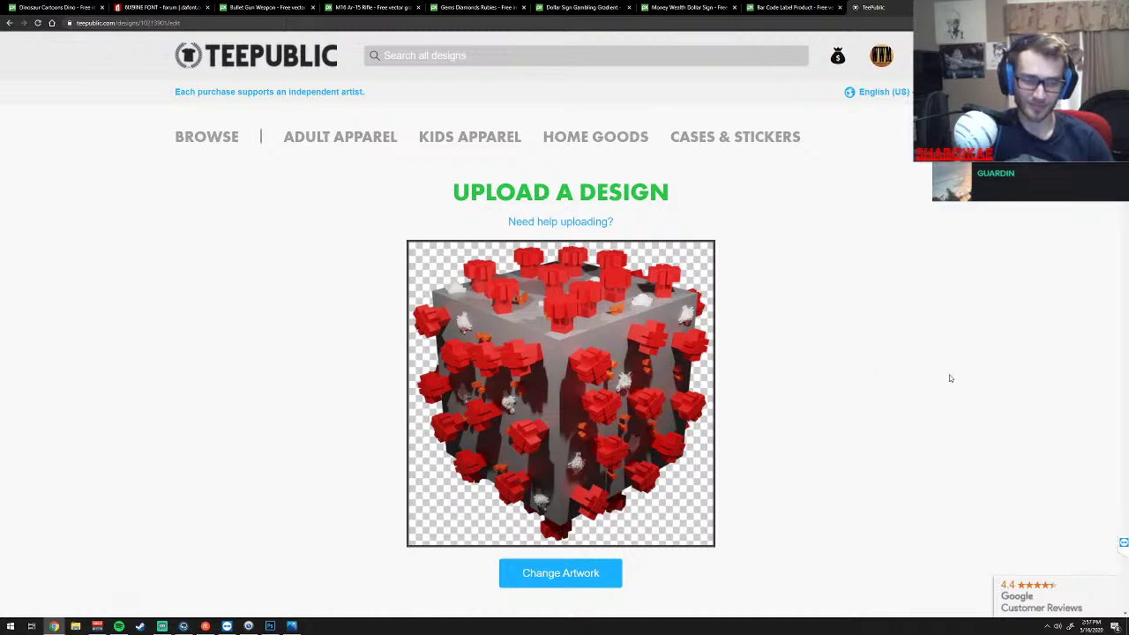
Scroll through the rest of the Cubevid-19 upload form toward its bottom
scroll(949, 378, down, 3)
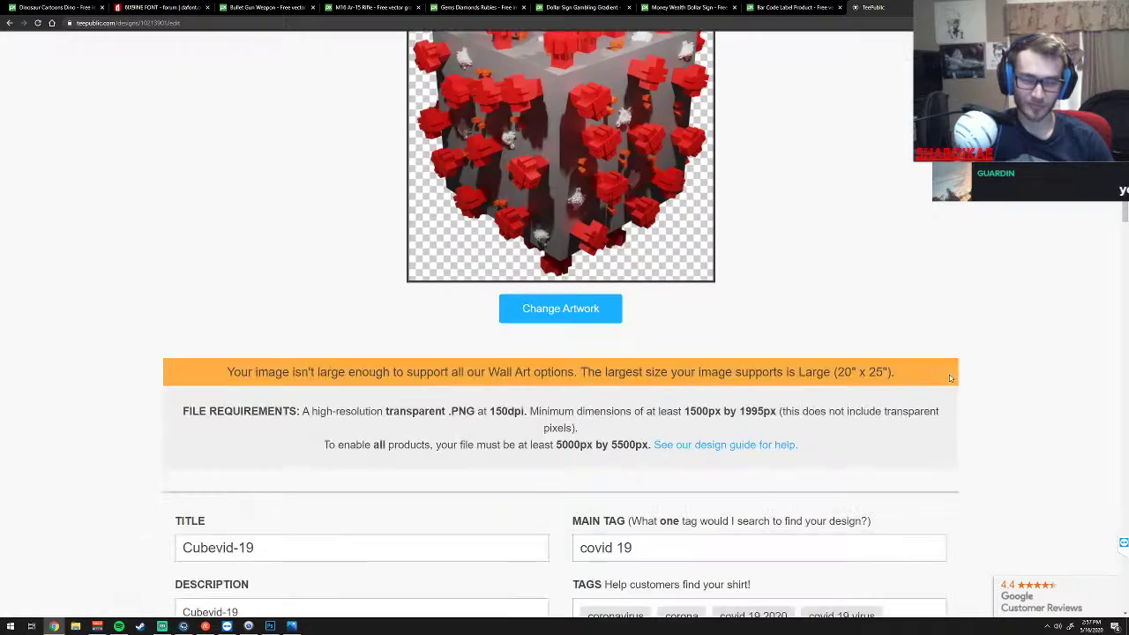
scroll(950, 378, down, 4)
scroll(957, 379, down, 3)
scroll(965, 379, down, 2)
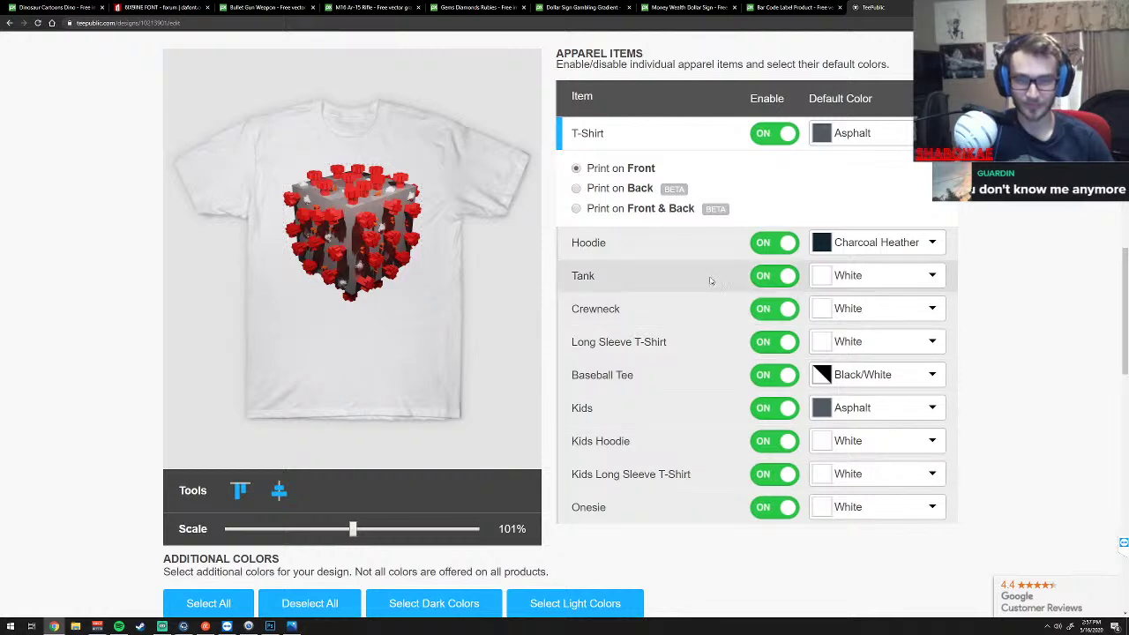
scroll(1016, 338, down, 1)
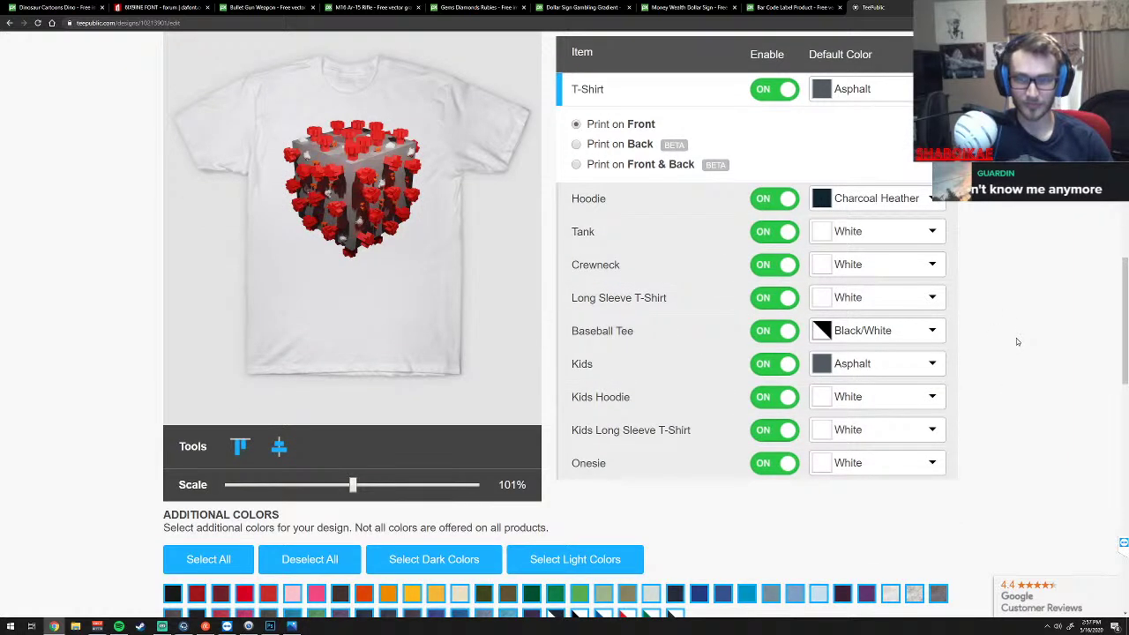
scroll(1016, 338, down, 2)
scroll(1017, 338, down, 2)
scroll(1016, 338, down, 2)
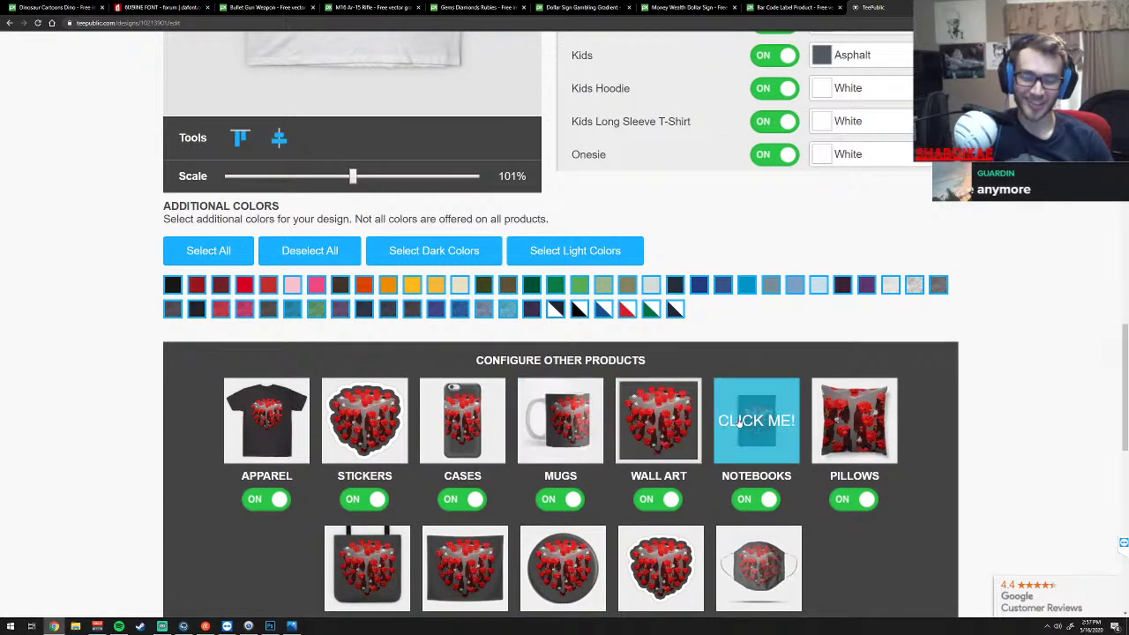
scroll(960, 432, down, 3)
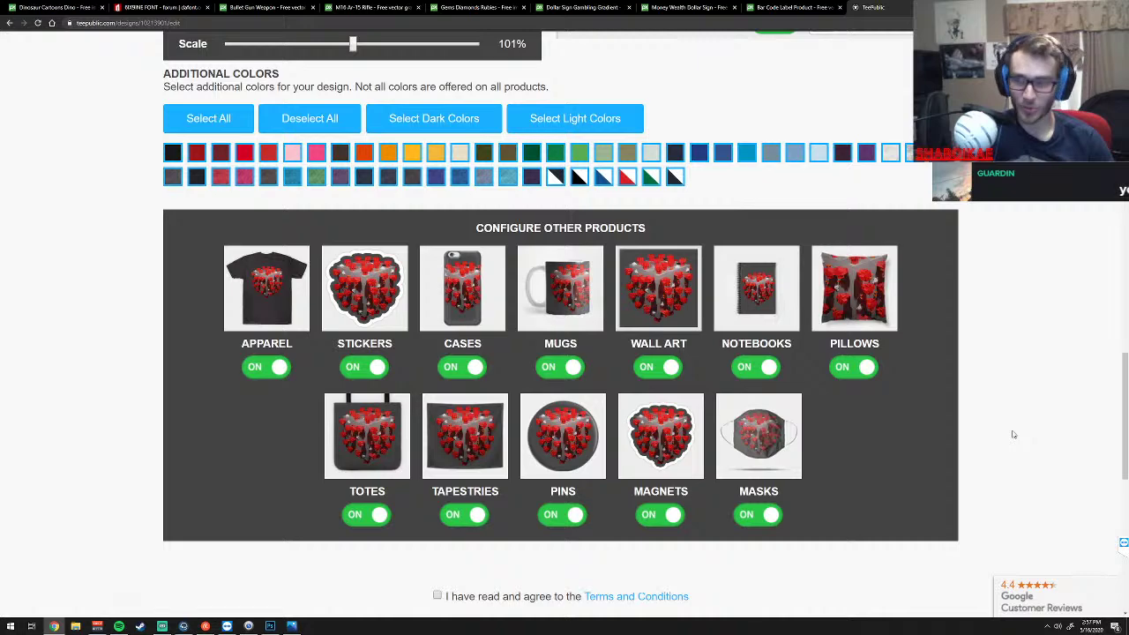
scroll(1014, 434, up, 4)
scroll(1014, 434, up, 7)
scroll(1014, 433, up, 3)
scroll(1014, 434, up, 3)
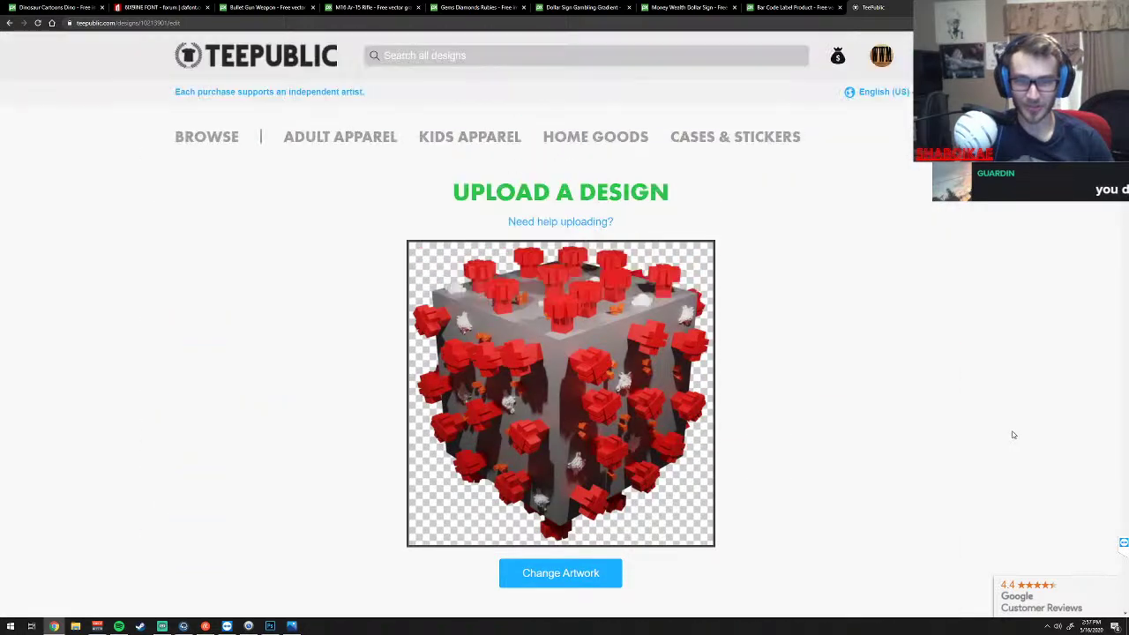
scroll(1014, 434, down, 1)
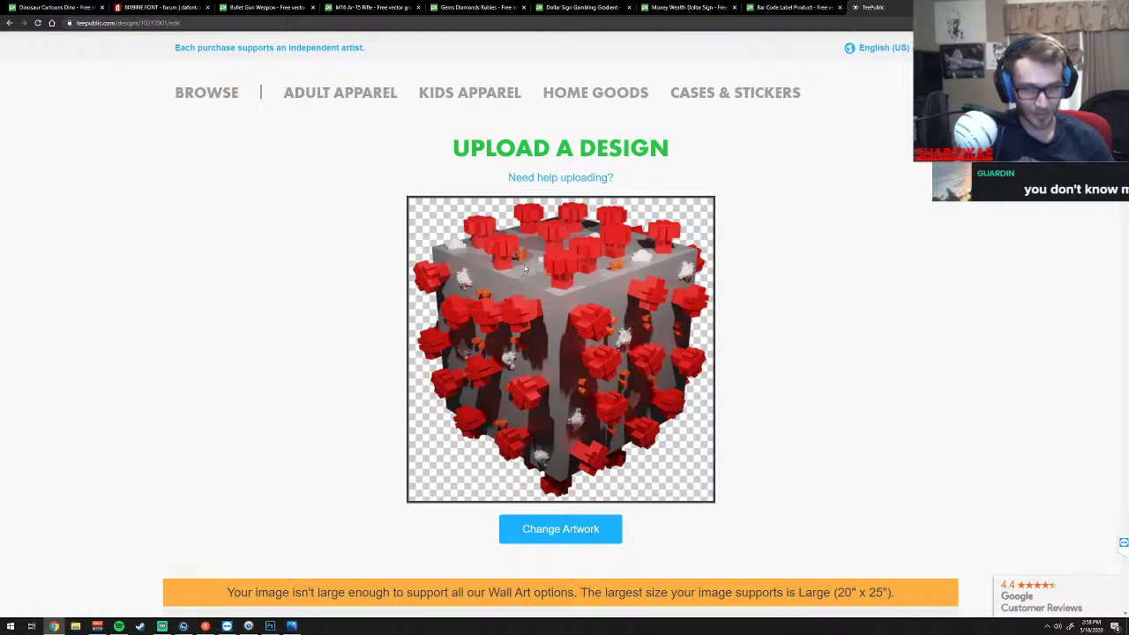
Agree to the Terms and Conditions and publish Cubevid-19
scroll(870, 353, down, 4)
scroll(974, 391, down, 4)
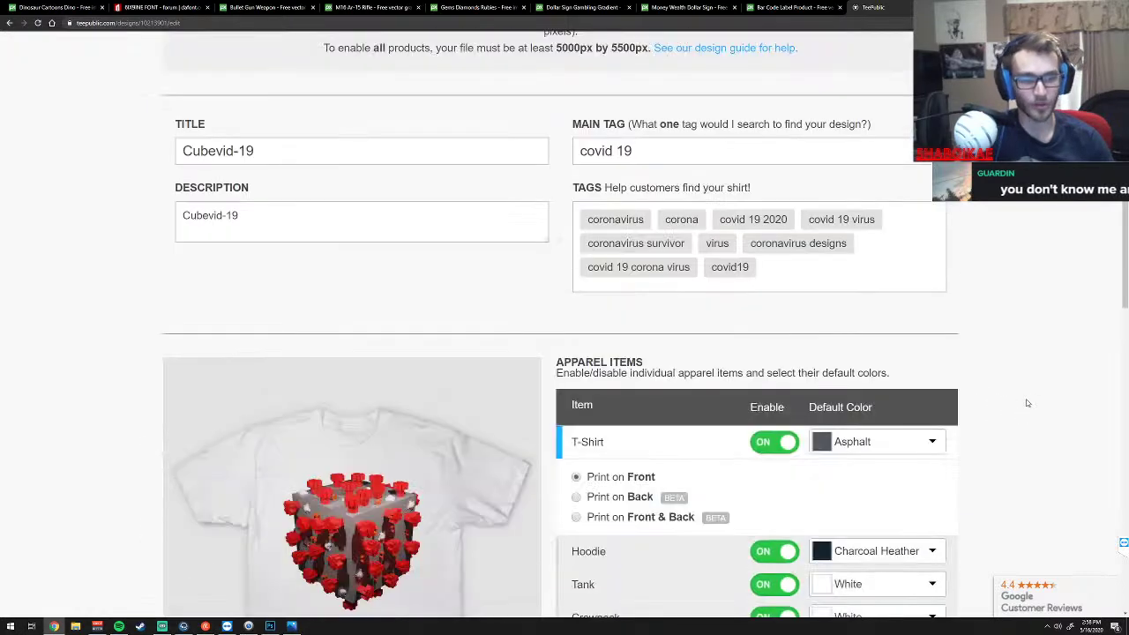
scroll(974, 391, down, 8)
scroll(1027, 403, down, 5)
scroll(1028, 468, down, 1)
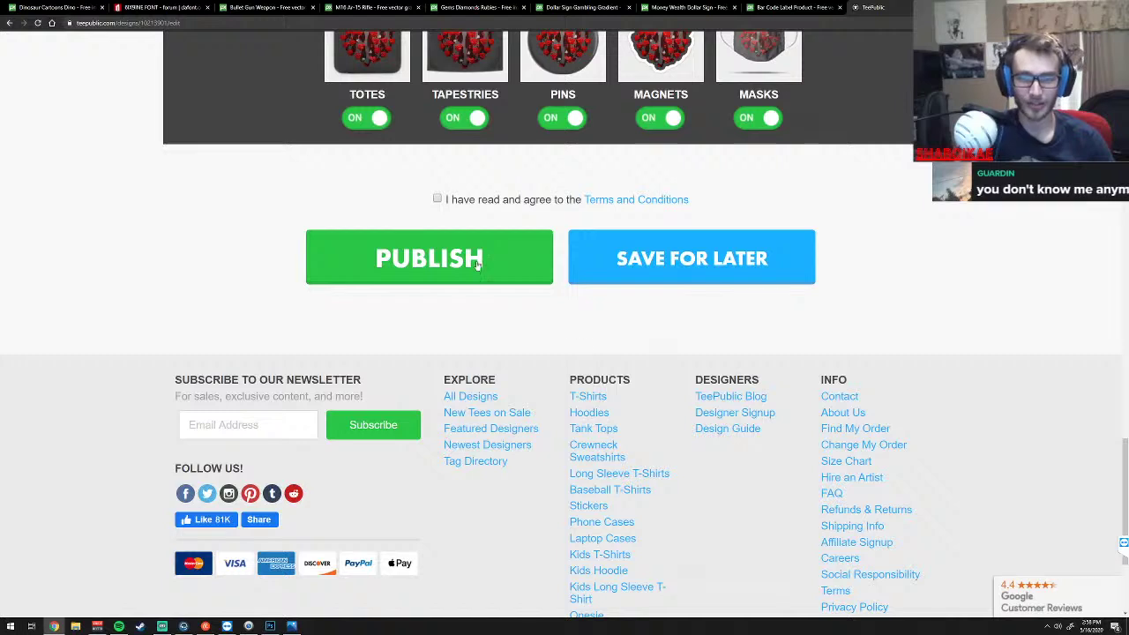
click(438, 199)
click(459, 255)
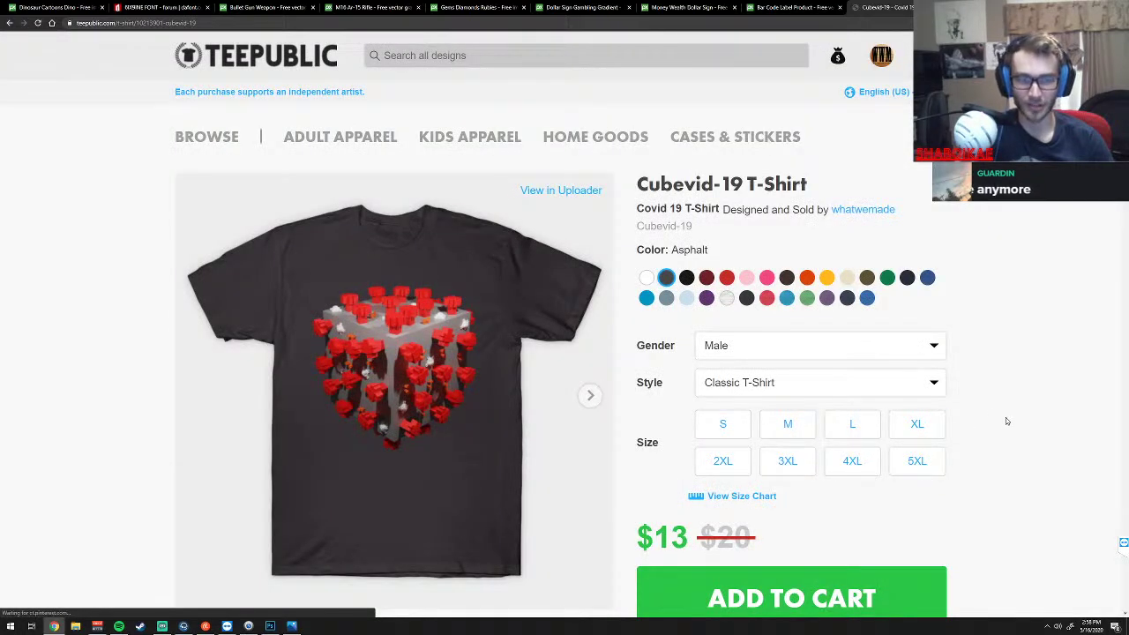
Scroll through the live Cubevid-19 page, including its hoodie and kids T-shirt related products
scroll(1005, 421, down, 4)
scroll(1005, 421, down, 3)
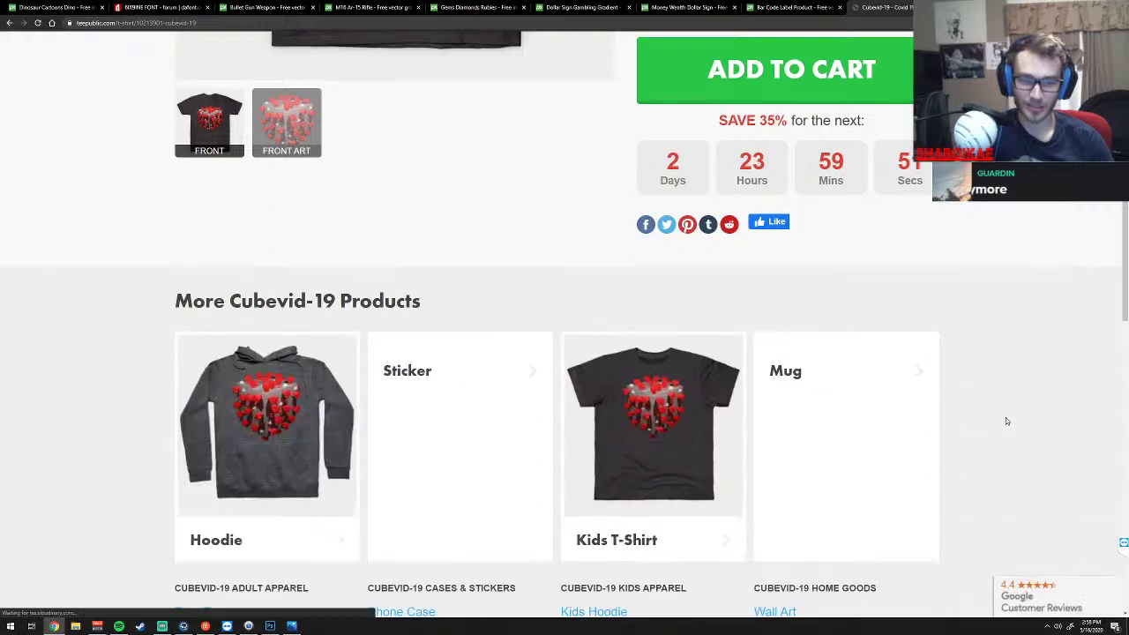
scroll(1006, 421, down, 2)
scroll(1007, 421, up, 3)
scroll(1006, 421, up, 3)
scroll(1007, 421, up, 2)
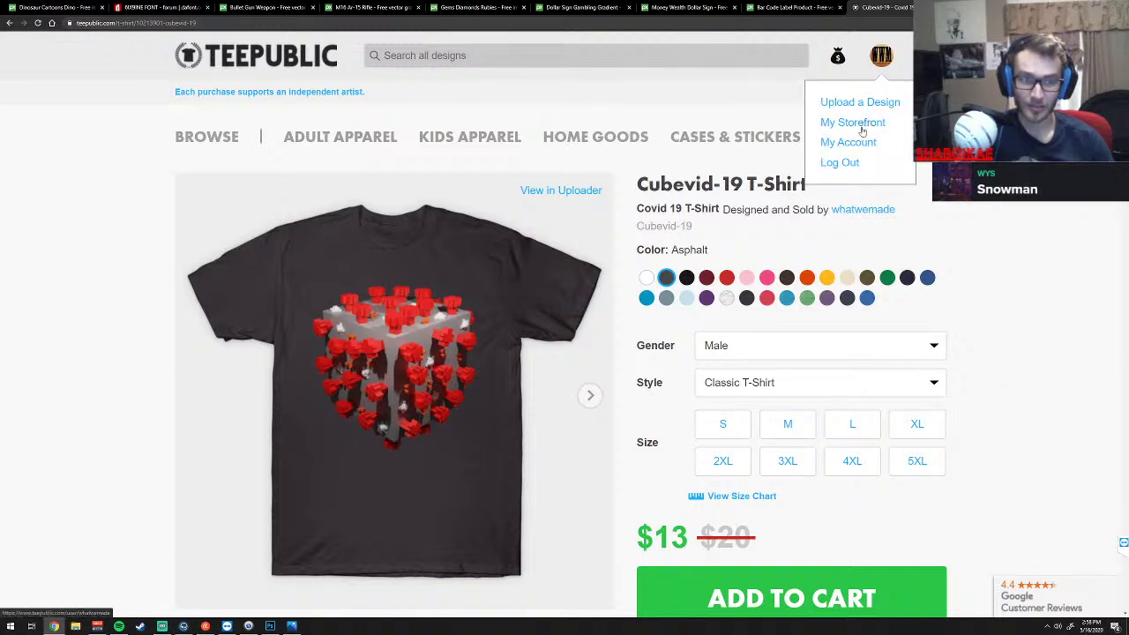
Open My Storefront and view its Under Review: 1 listing
click(862, 125)
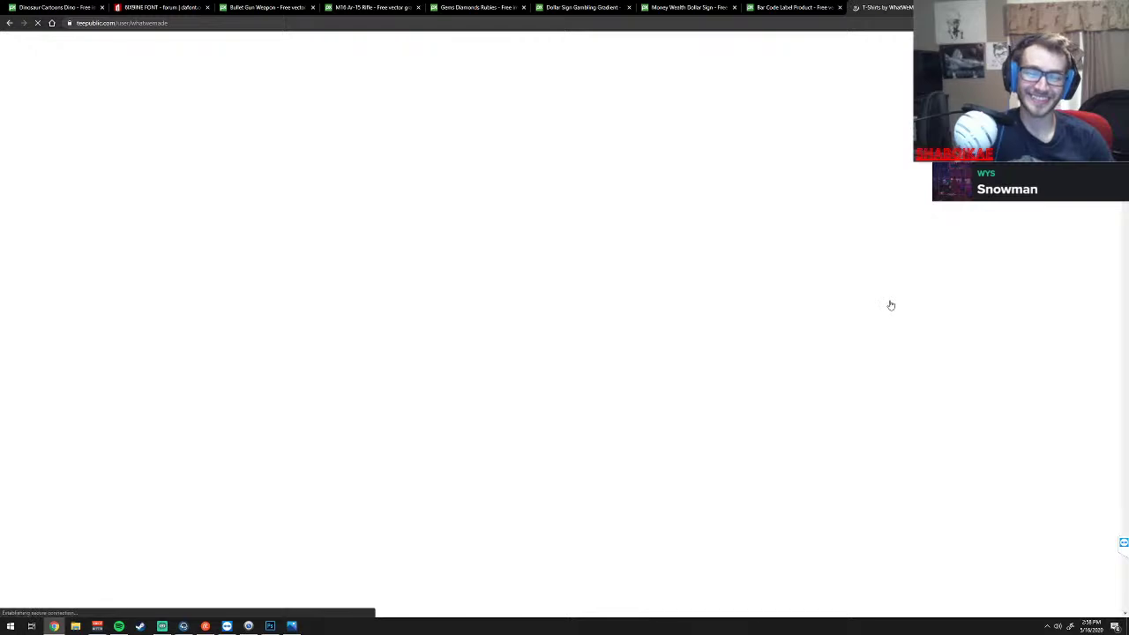
scroll(857, 424, down, 3)
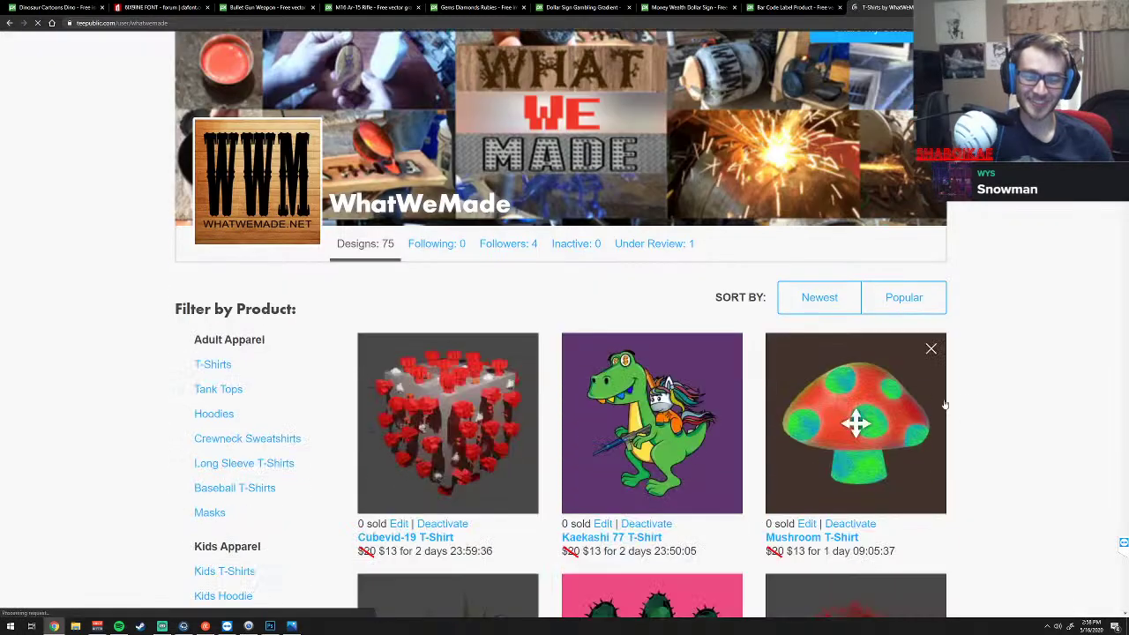
click(669, 250)
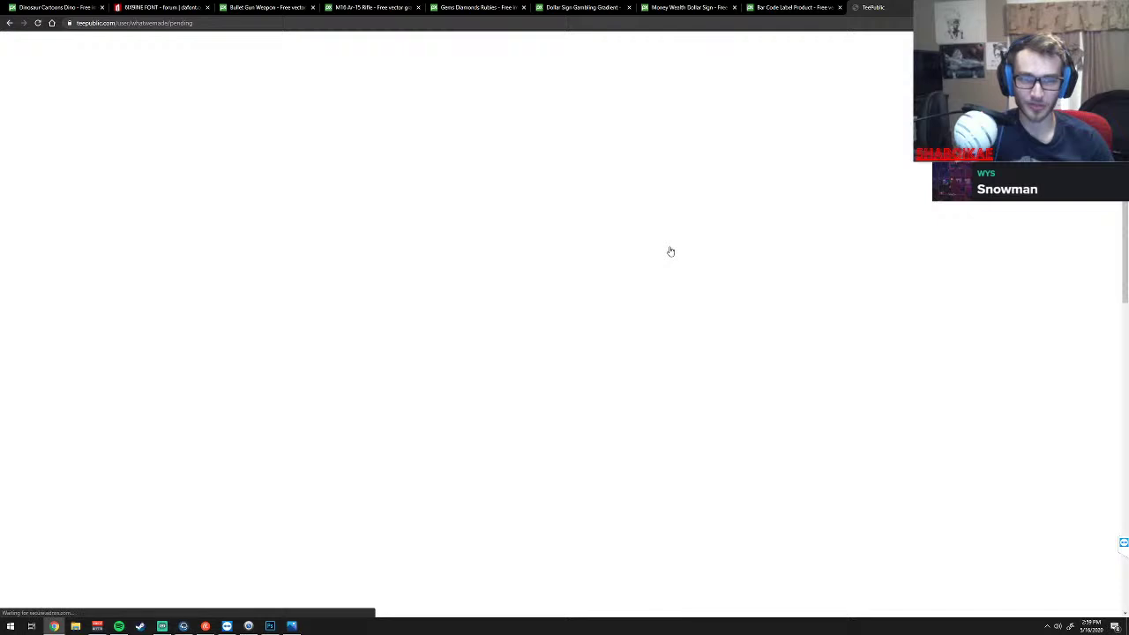
scroll(707, 374, down, 3)
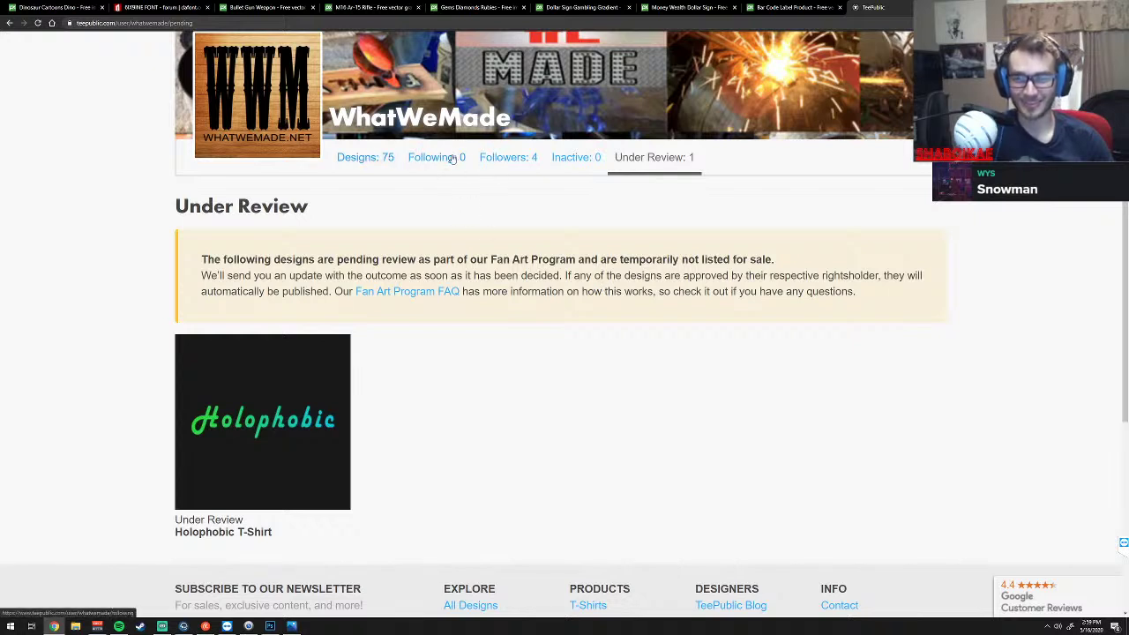
Check the Followers: 4 list, then return to the Designs: 75 grid led by Cubevid-19
click(499, 159)
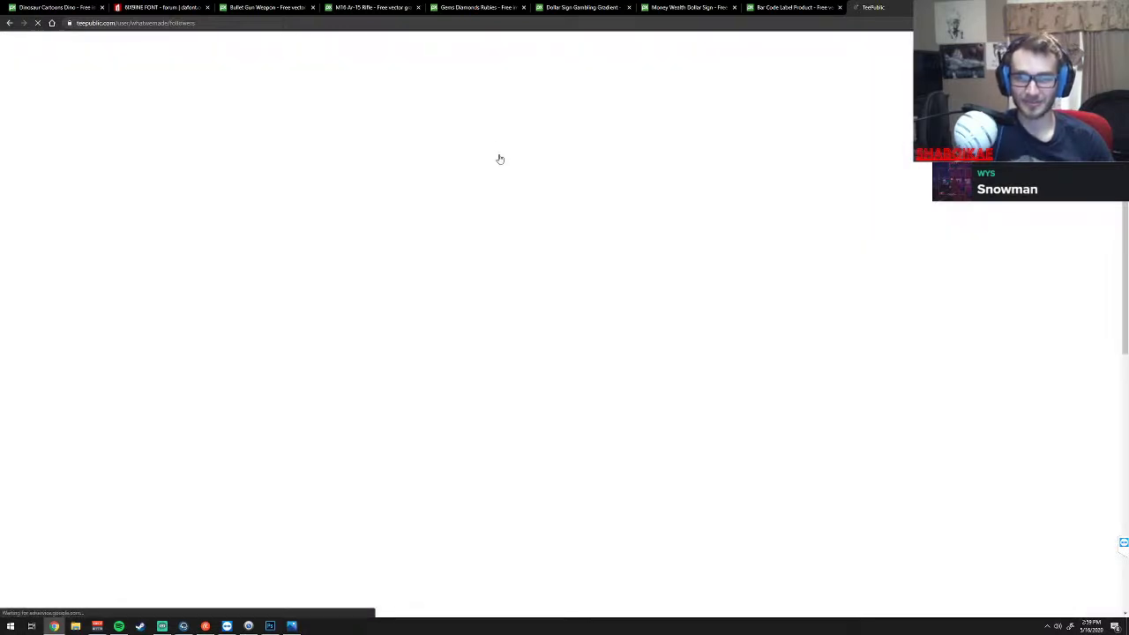
scroll(559, 318, down, 3)
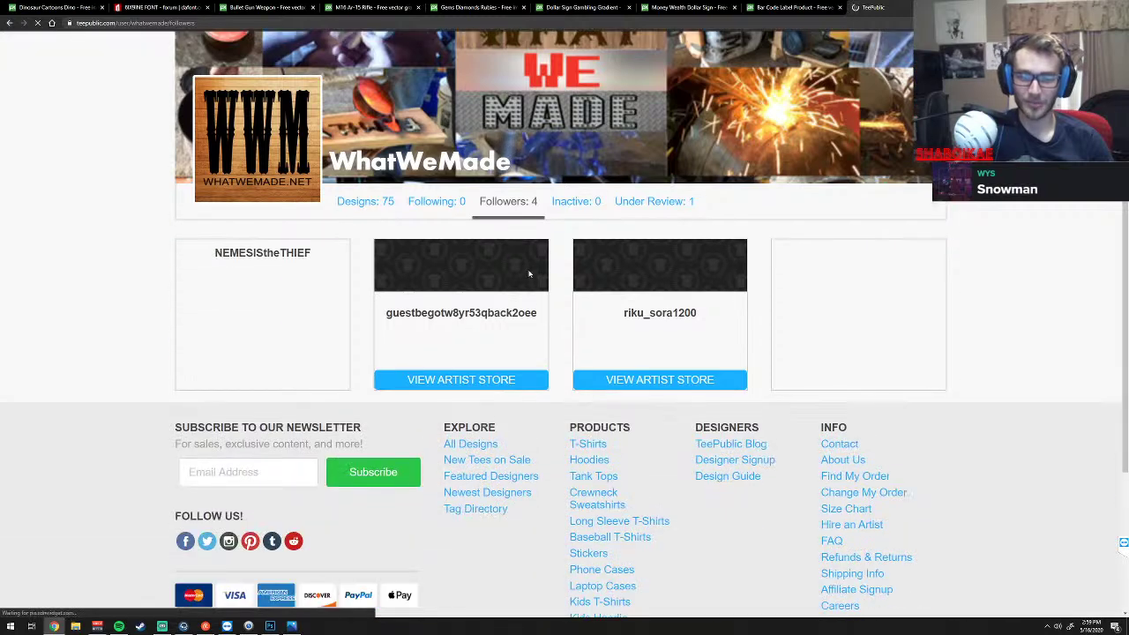
scroll(560, 340, up, 1)
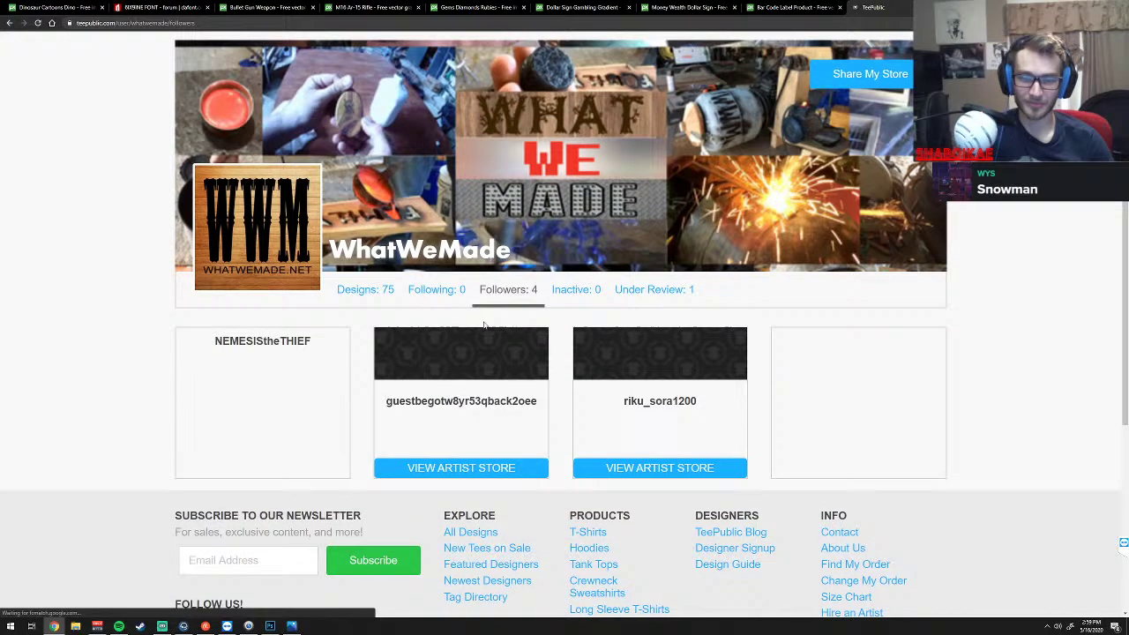
click(389, 295)
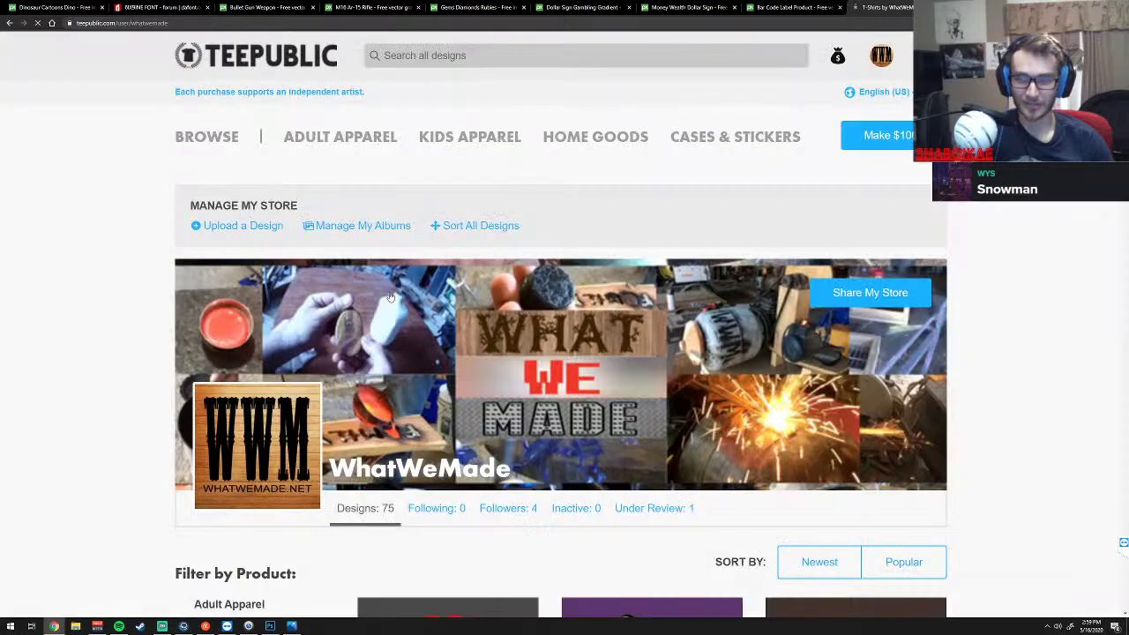
scroll(540, 414, down, 3)
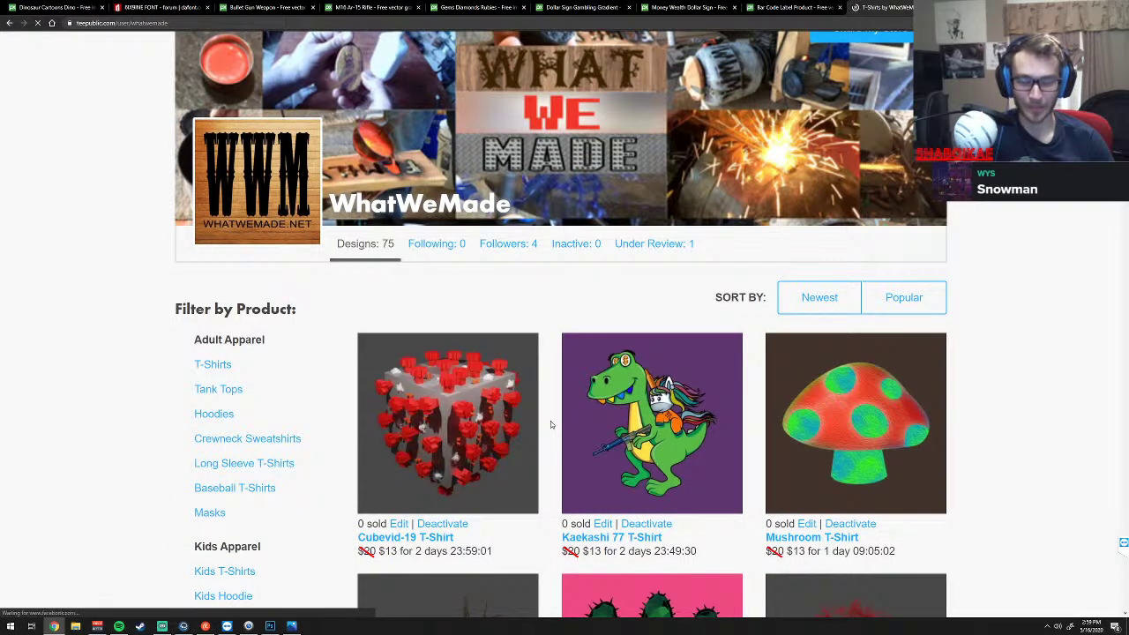
scroll(551, 424, down, 1)
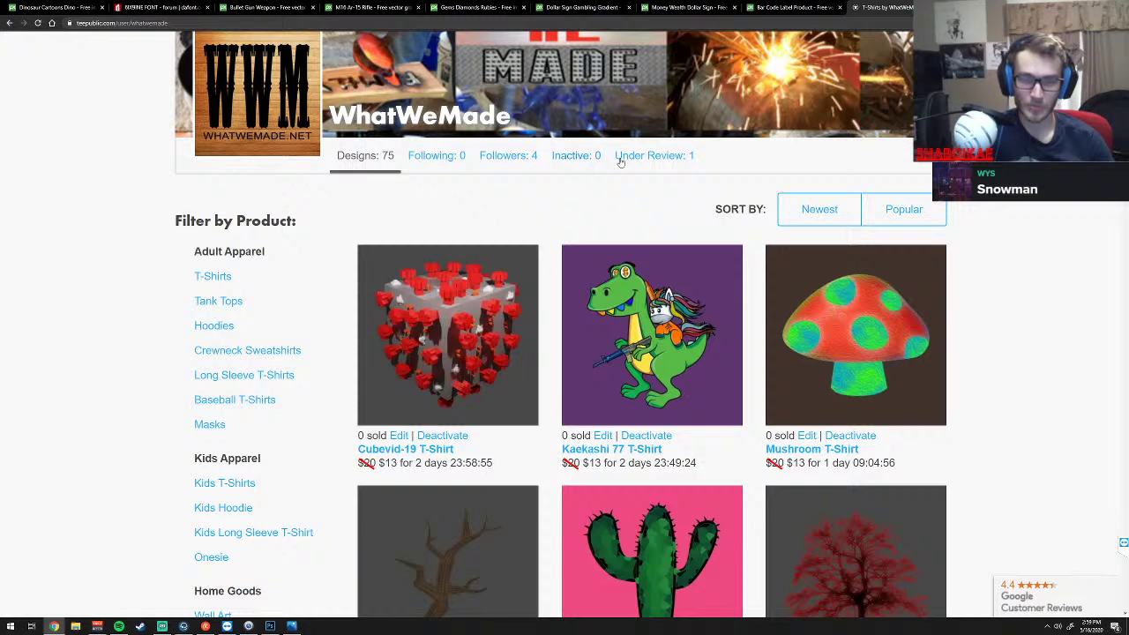
Open Under Review: 1 to see the Holophobic T-Shirt pending Fan Art Program review
click(655, 156)
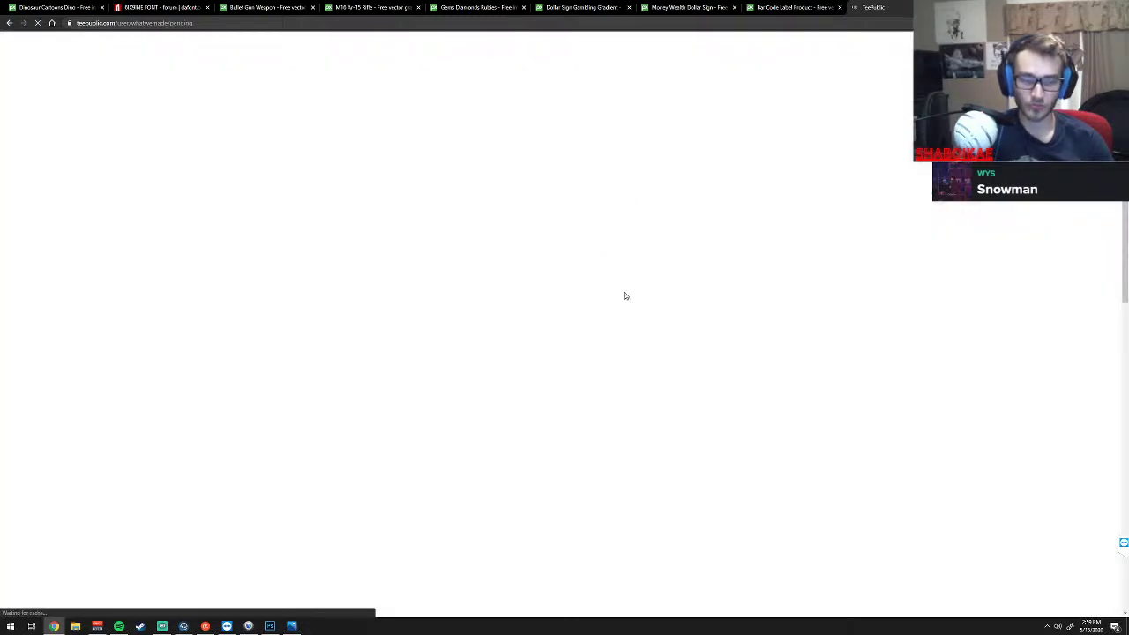
scroll(660, 353, down, 3)
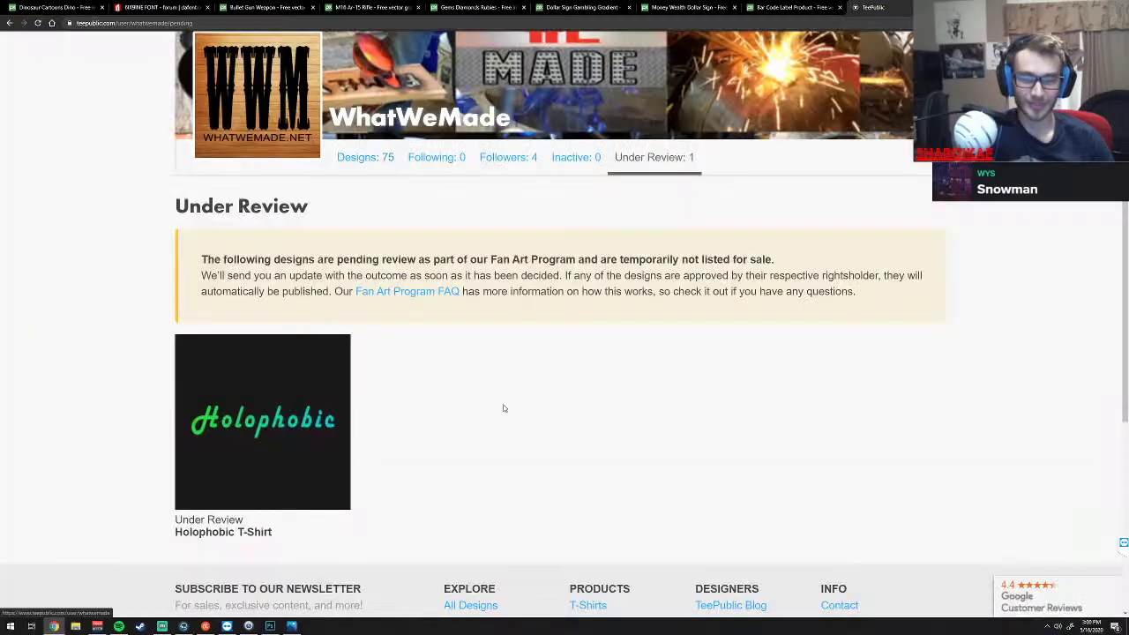
scroll(567, 418, up, 3)
scroll(569, 418, up, 2)
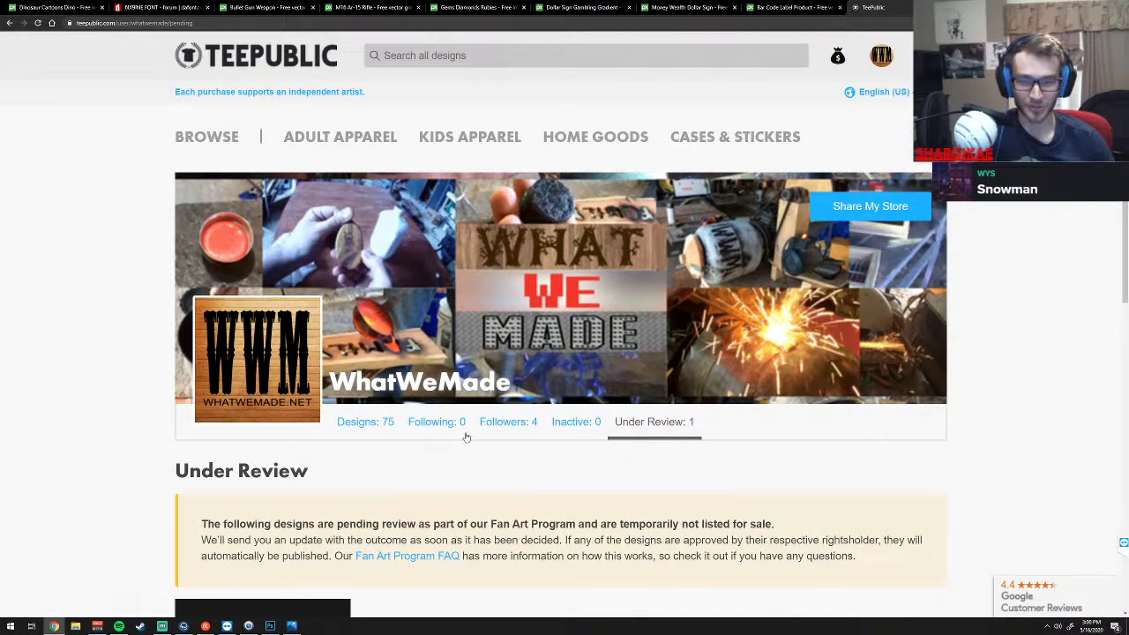
click(388, 424)
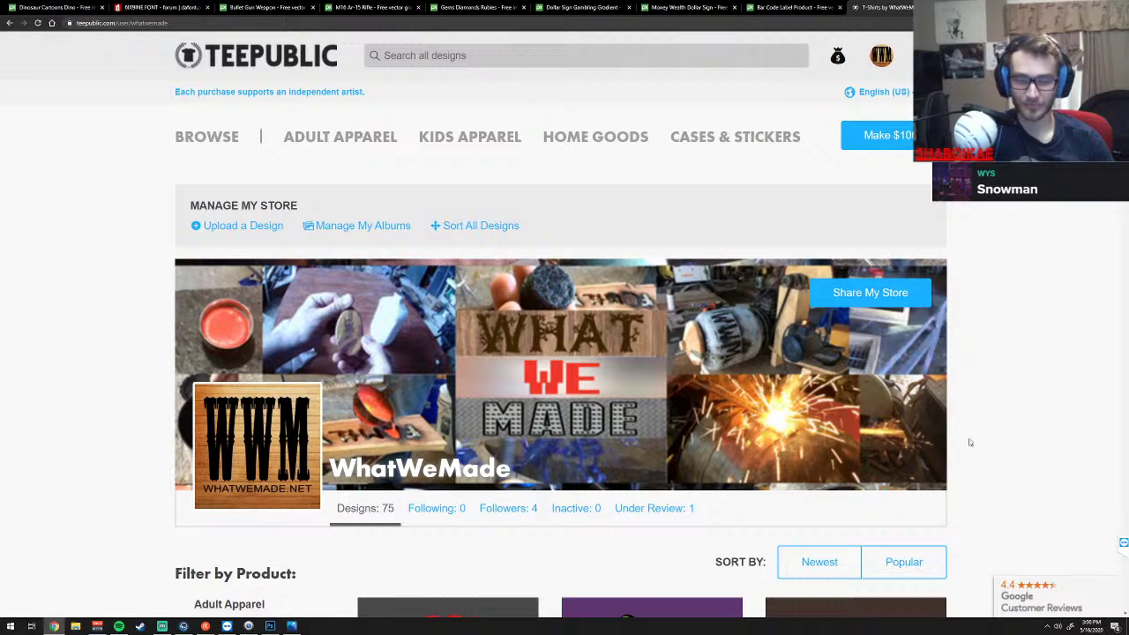
scroll(991, 447, down, 4)
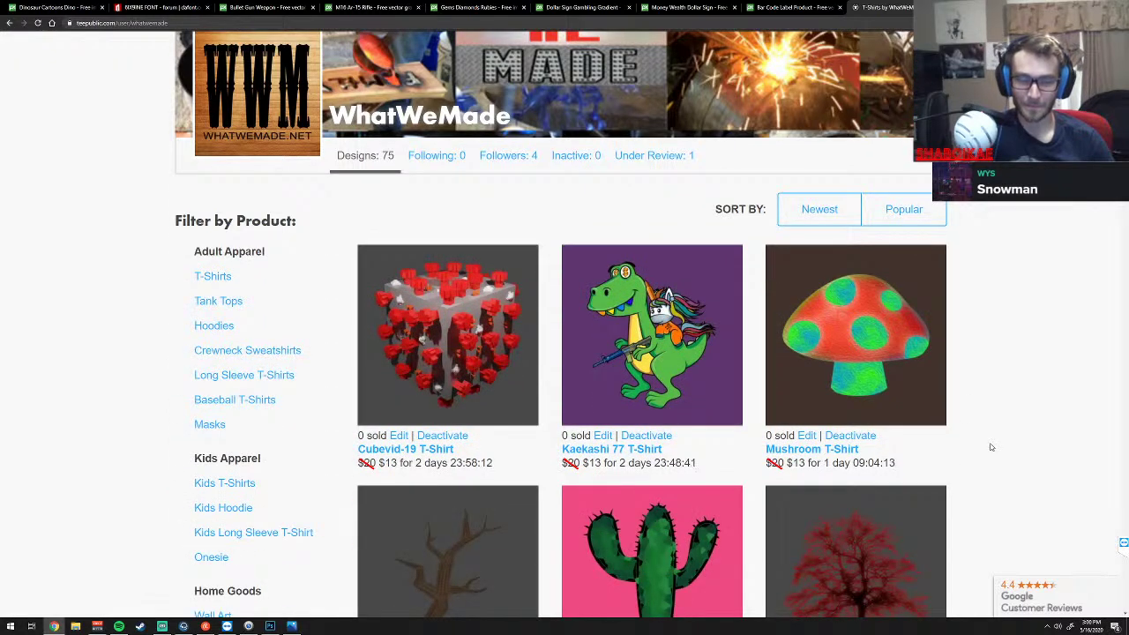
mouse_move(652, 335)
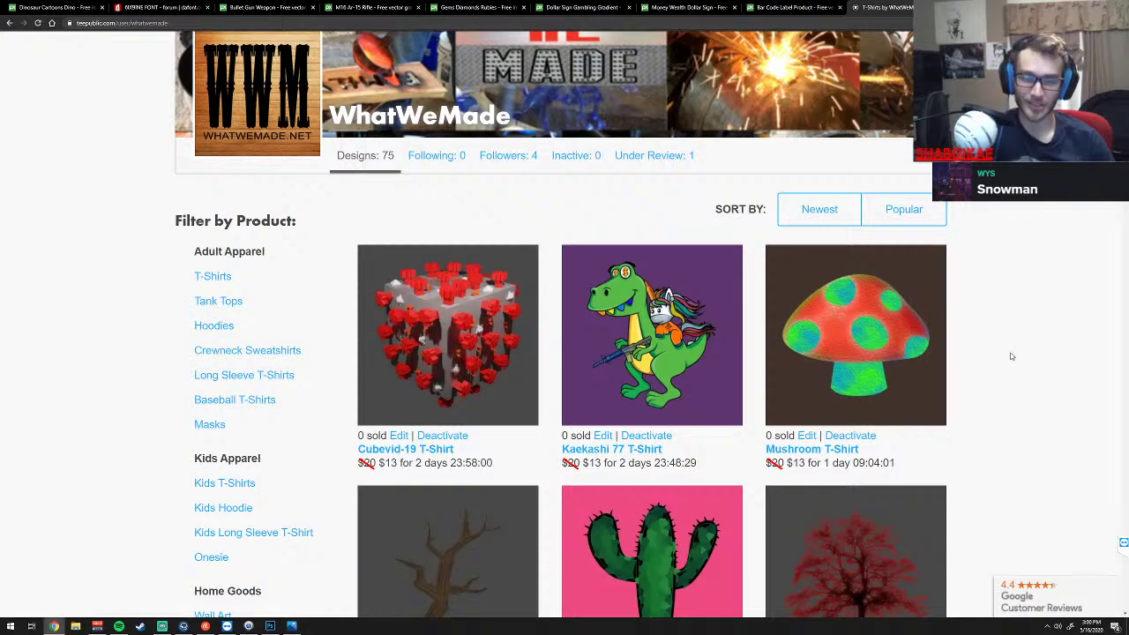
scroll(1012, 357, down, 1)
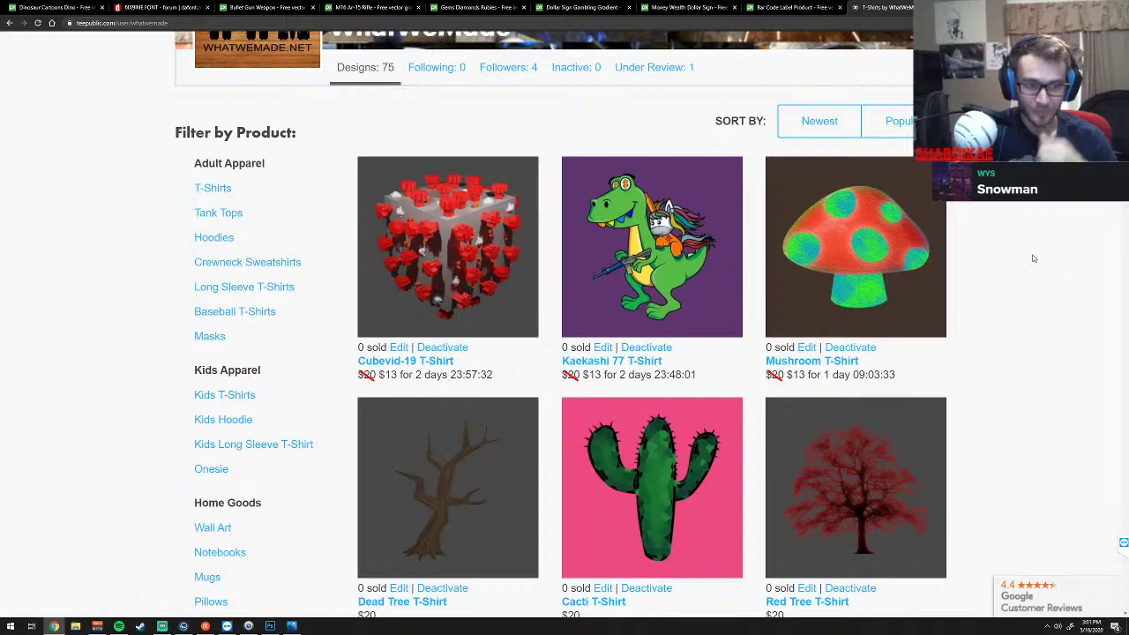
scroll(99, 317, down, 3)
scroll(99, 317, down, 3)
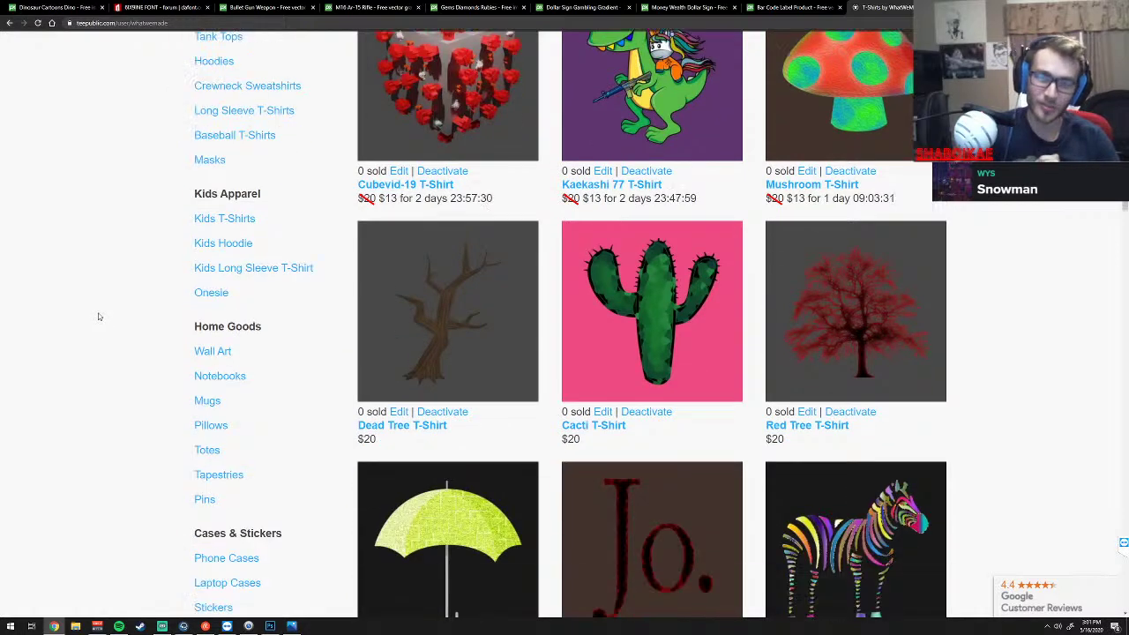
scroll(99, 316, down, 2)
scroll(99, 317, down, 3)
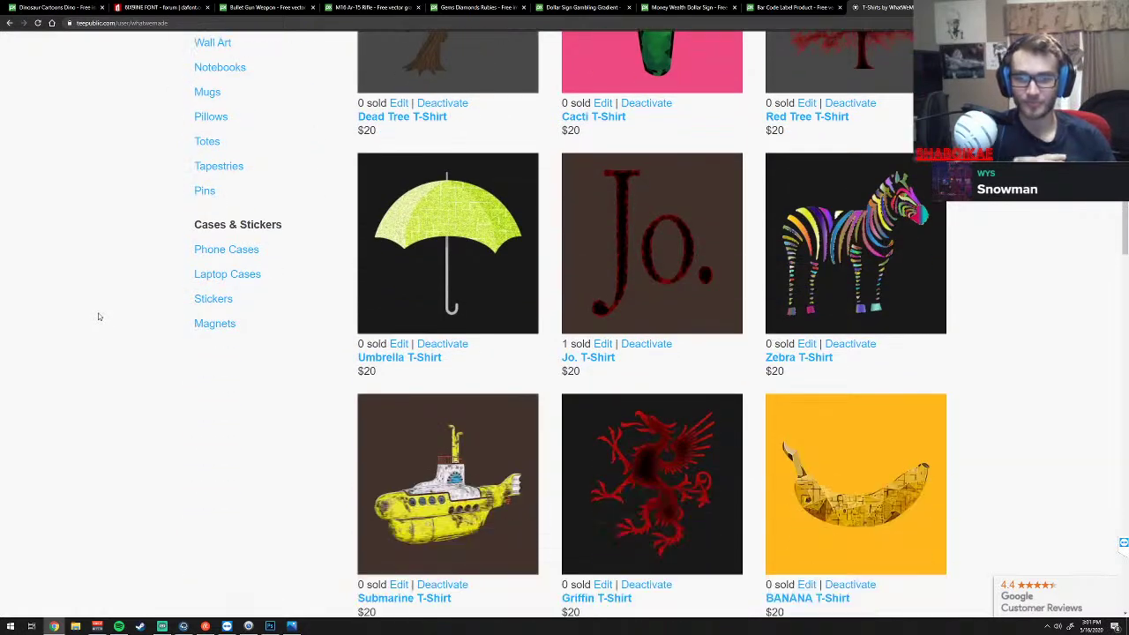
scroll(99, 316, down, 3)
scroll(98, 317, down, 1)
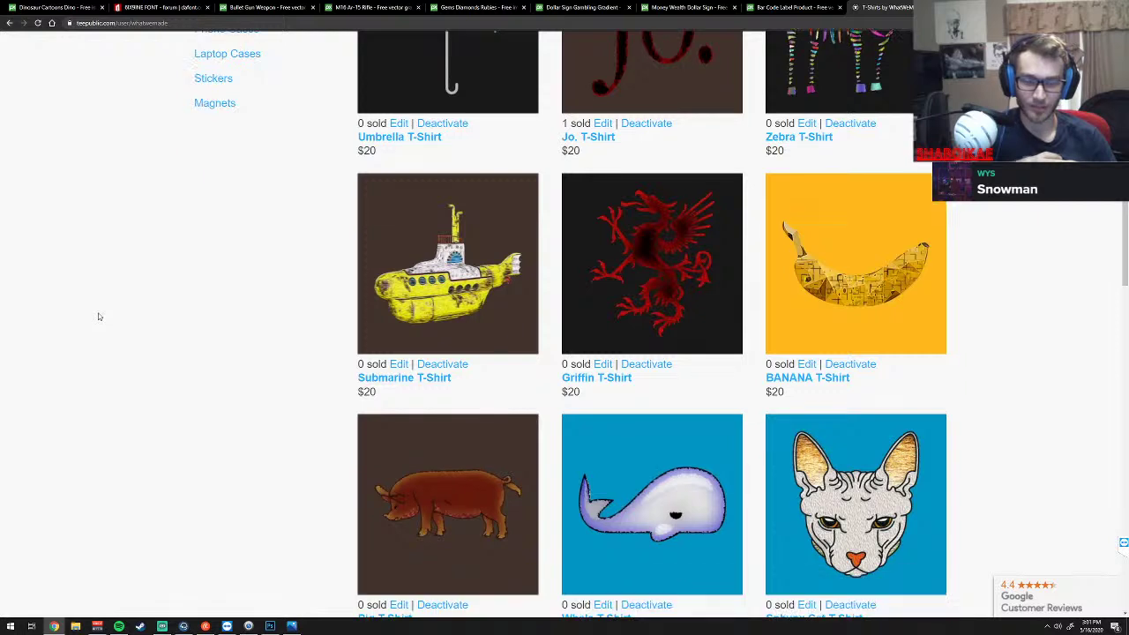
scroll(99, 316, down, 2)
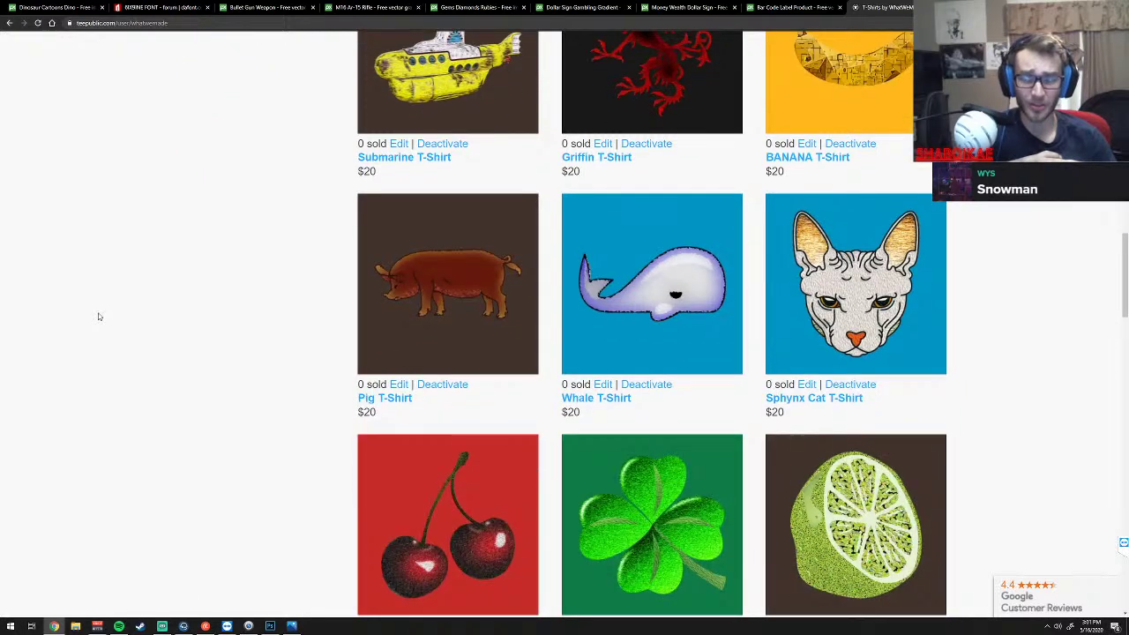
scroll(99, 317, down, 1)
scroll(98, 317, down, 1)
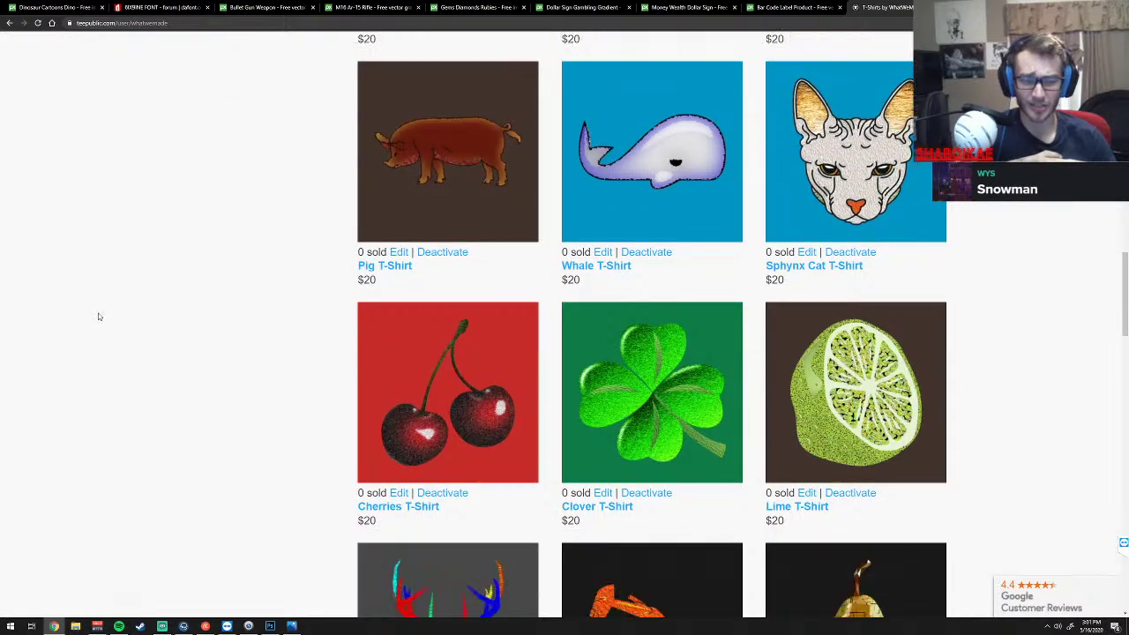
scroll(99, 317, down, 2)
scroll(99, 317, down, 1)
scroll(99, 317, down, 1)
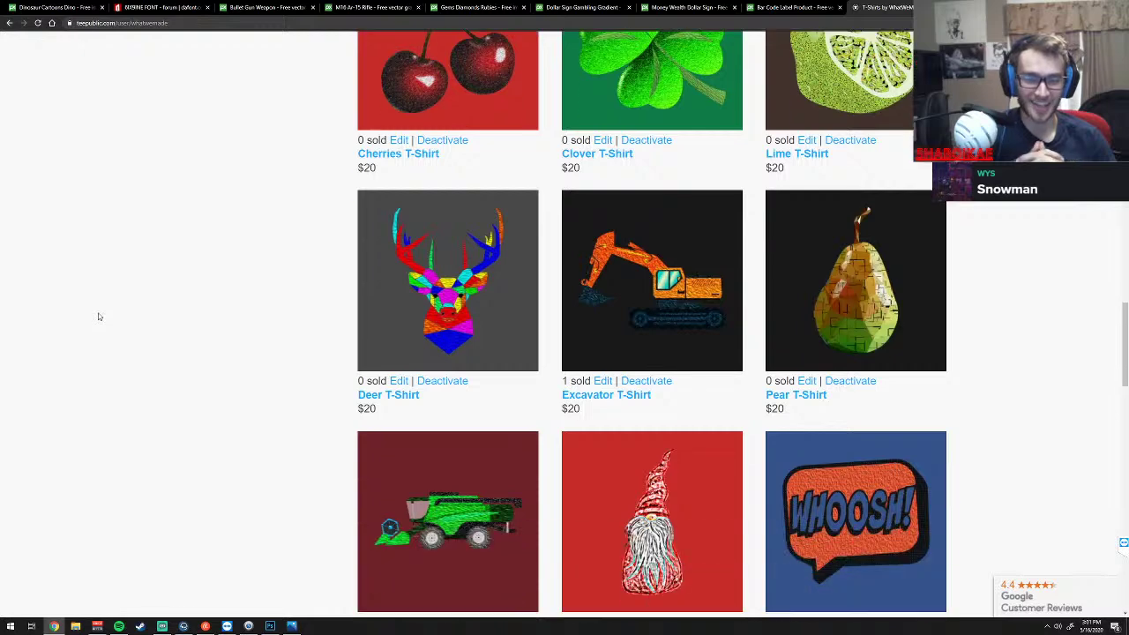
scroll(98, 316, down, 1)
scroll(99, 317, down, 2)
scroll(99, 317, down, 2)
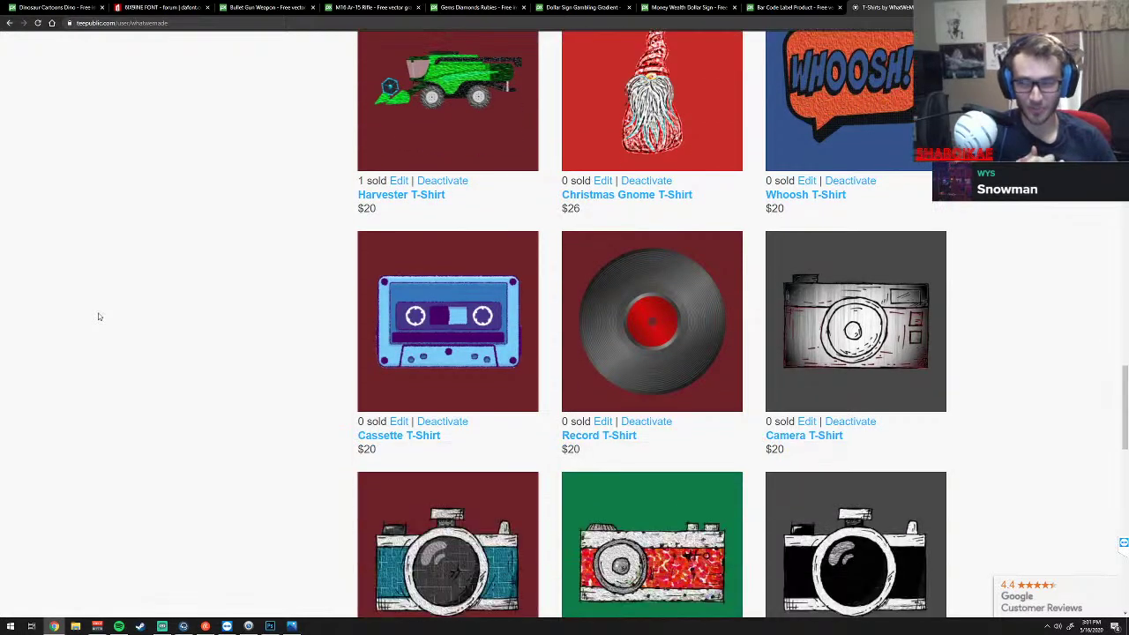
scroll(99, 317, down, 2)
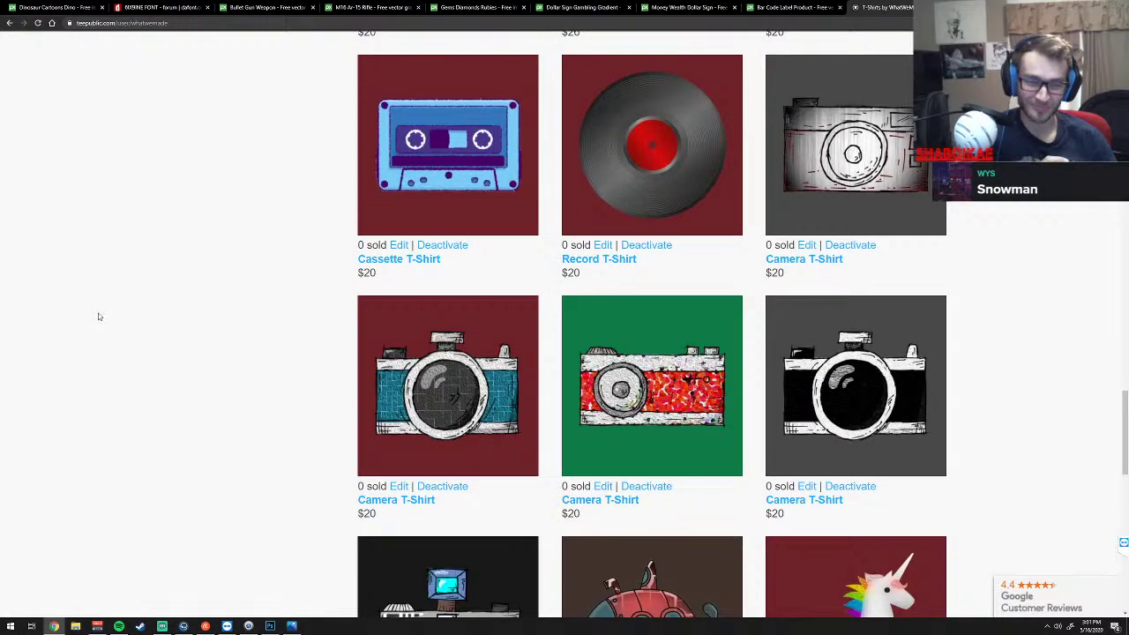
scroll(99, 317, down, 1)
scroll(99, 317, down, 1)
scroll(98, 317, down, 1)
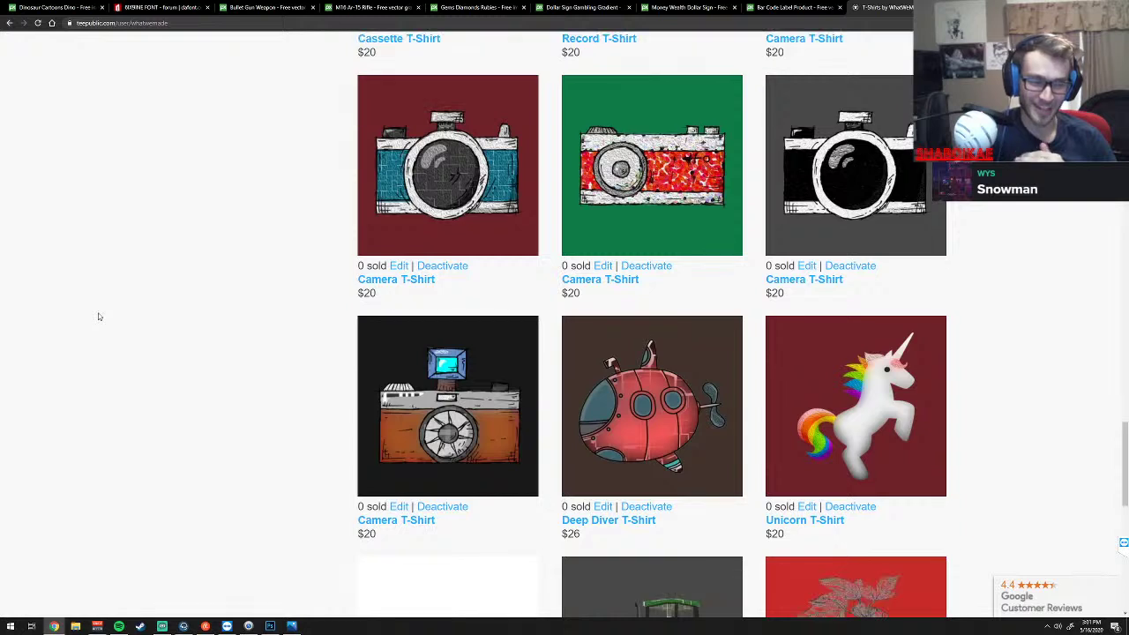
scroll(99, 316, down, 1)
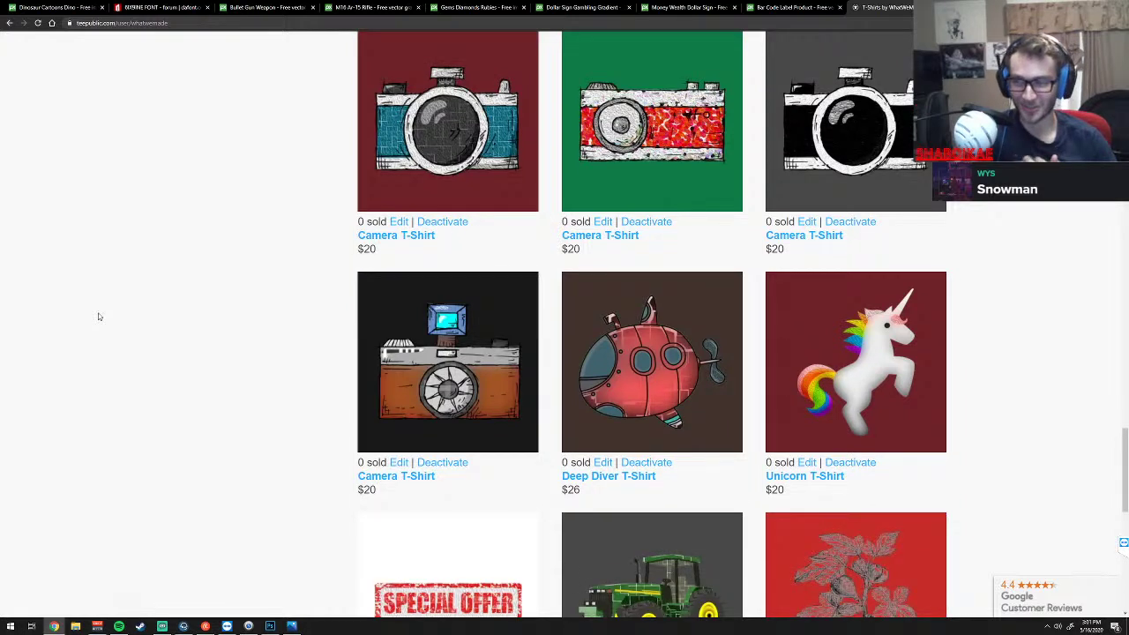
scroll(99, 316, down, 1)
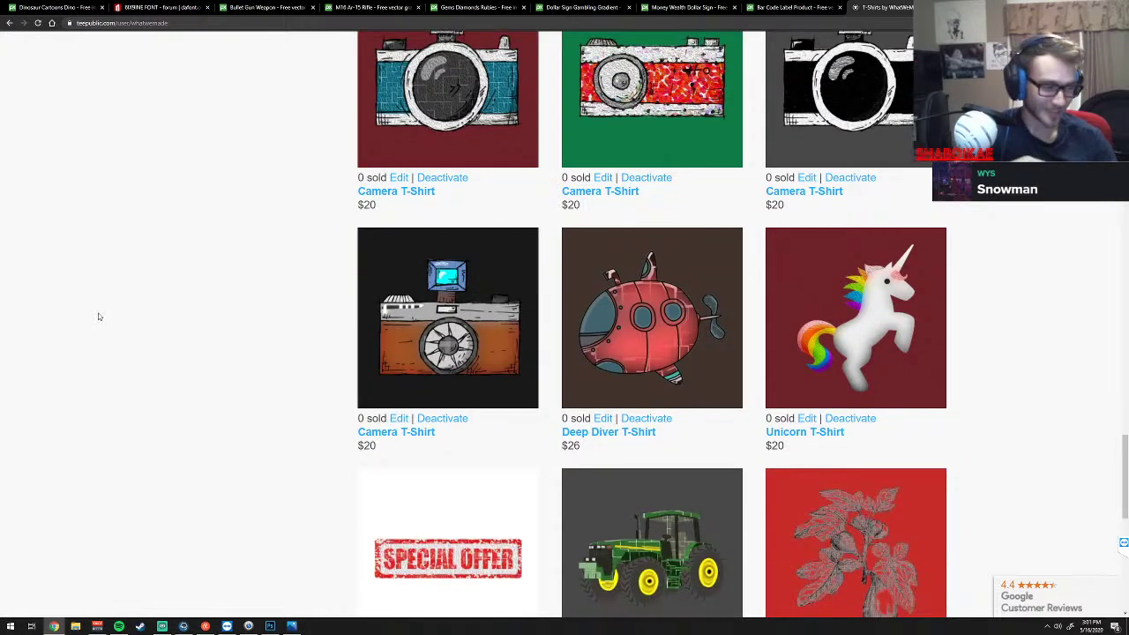
scroll(99, 316, down, 1)
scroll(98, 318, down, 1)
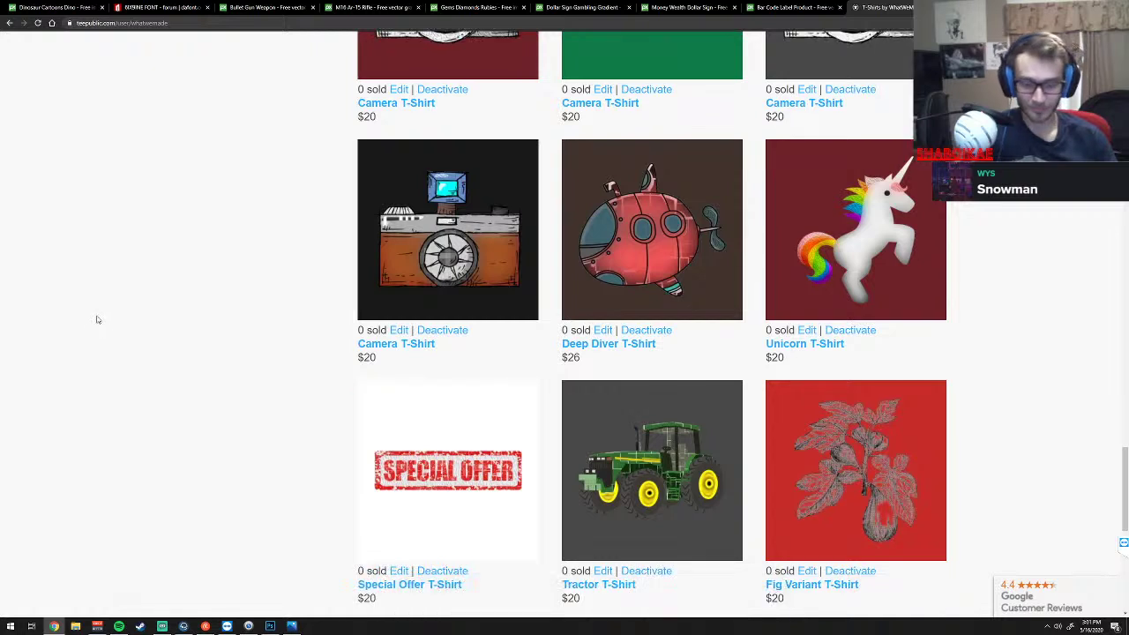
scroll(98, 319, up, 3)
scroll(98, 320, up, 1)
scroll(98, 320, up, 1)
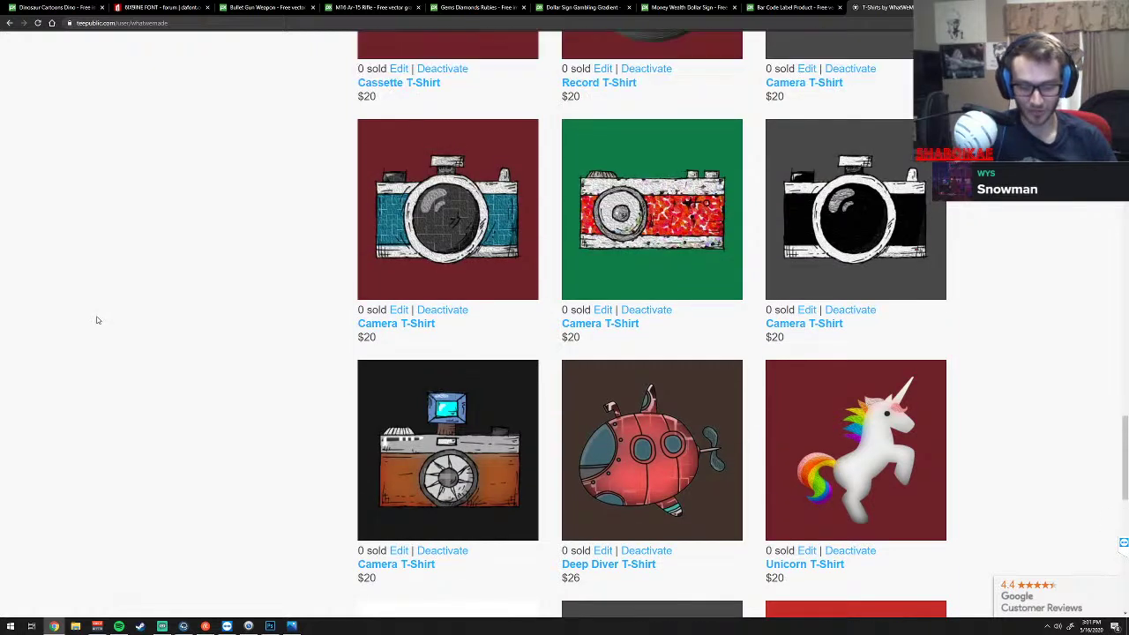
scroll(98, 319, up, 3)
scroll(98, 320, down, 1)
scroll(98, 320, down, 2)
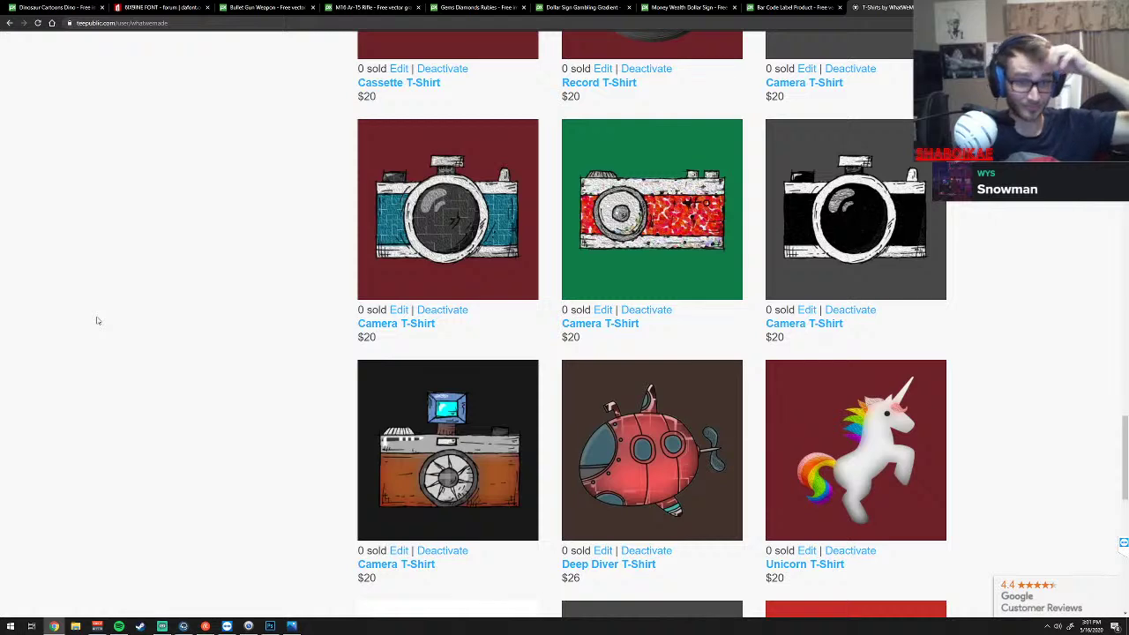
scroll(98, 321, up, 6)
scroll(98, 321, up, 5)
scroll(98, 320, up, 1)
scroll(98, 320, up, 3)
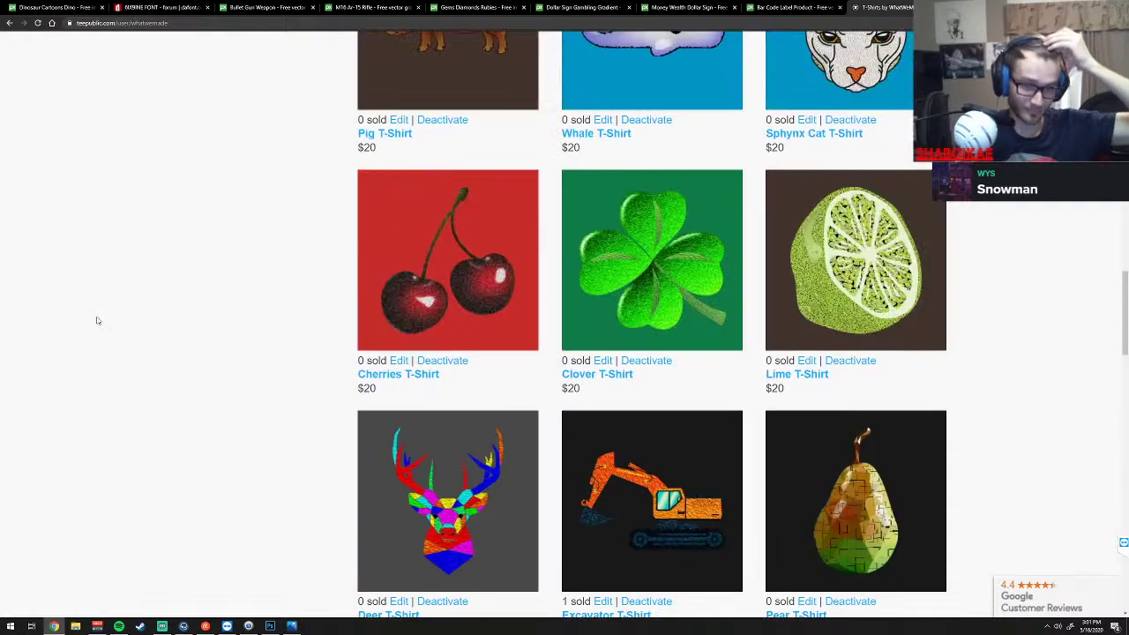
scroll(98, 320, up, 3)
scroll(98, 320, up, 2)
mouse_move(448, 131)
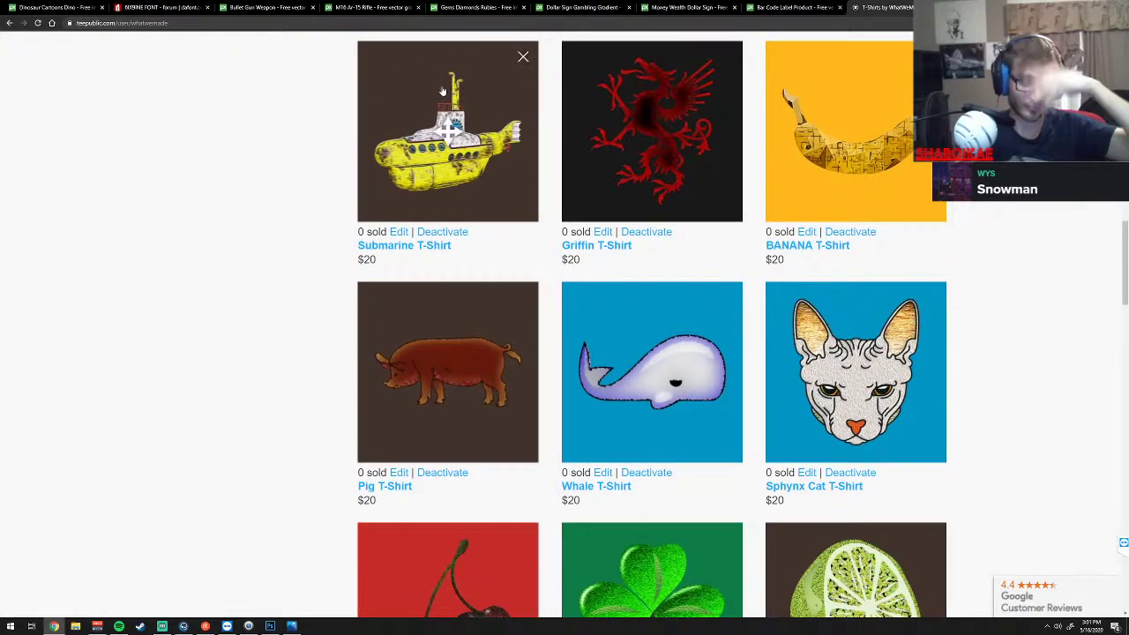
Preview the Submarine T-Shirt's design close-up and on a yellow shirt
click(442, 156)
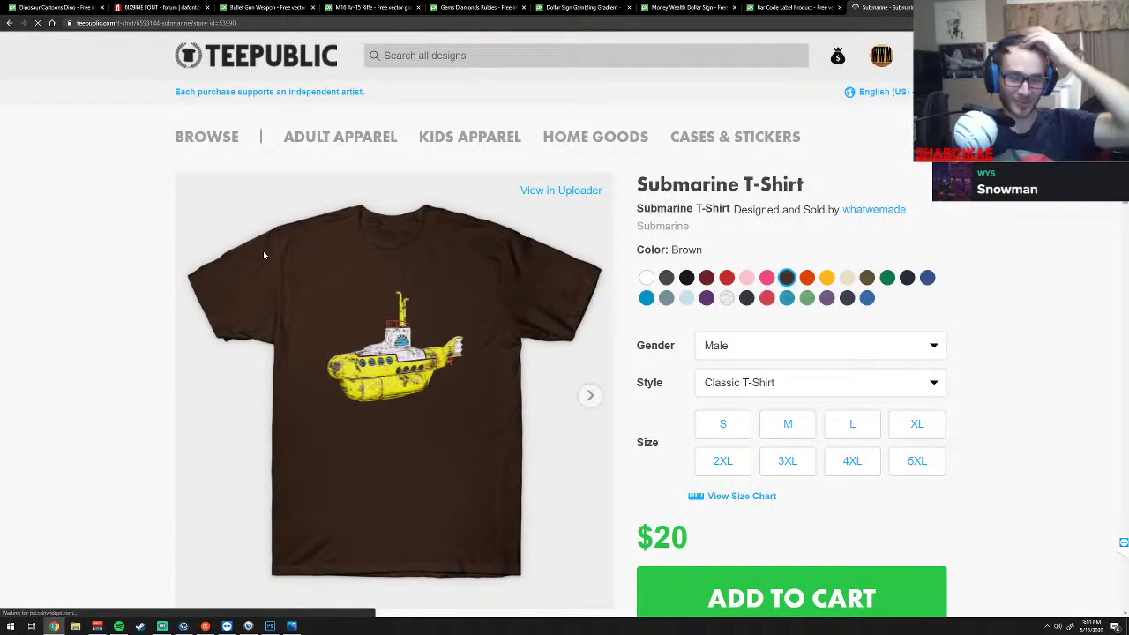
click(589, 398)
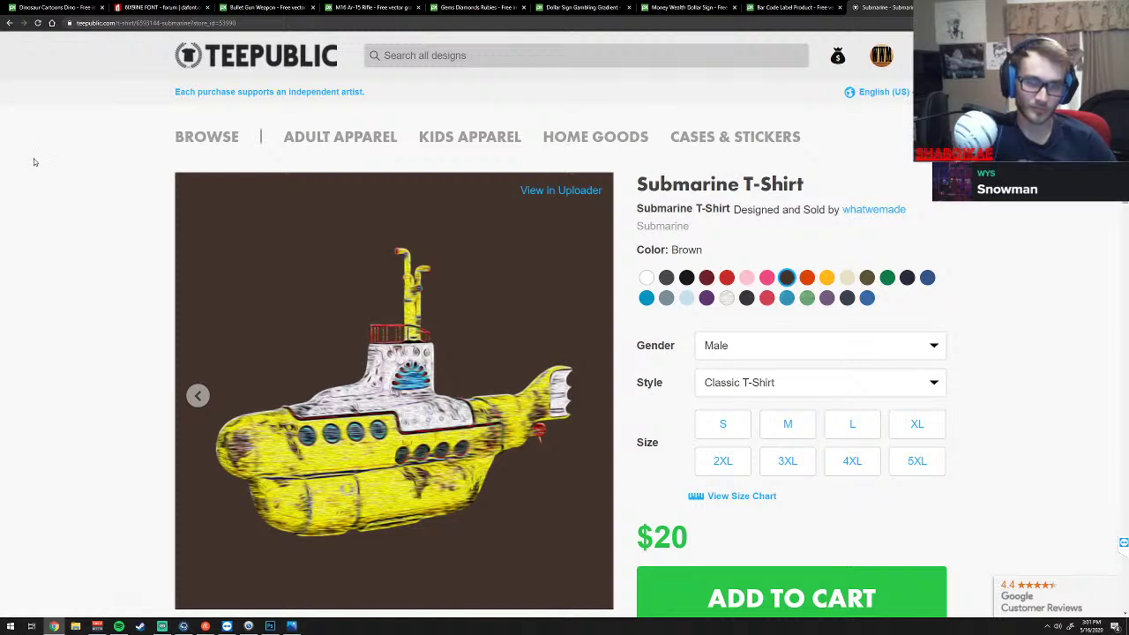
click(827, 277)
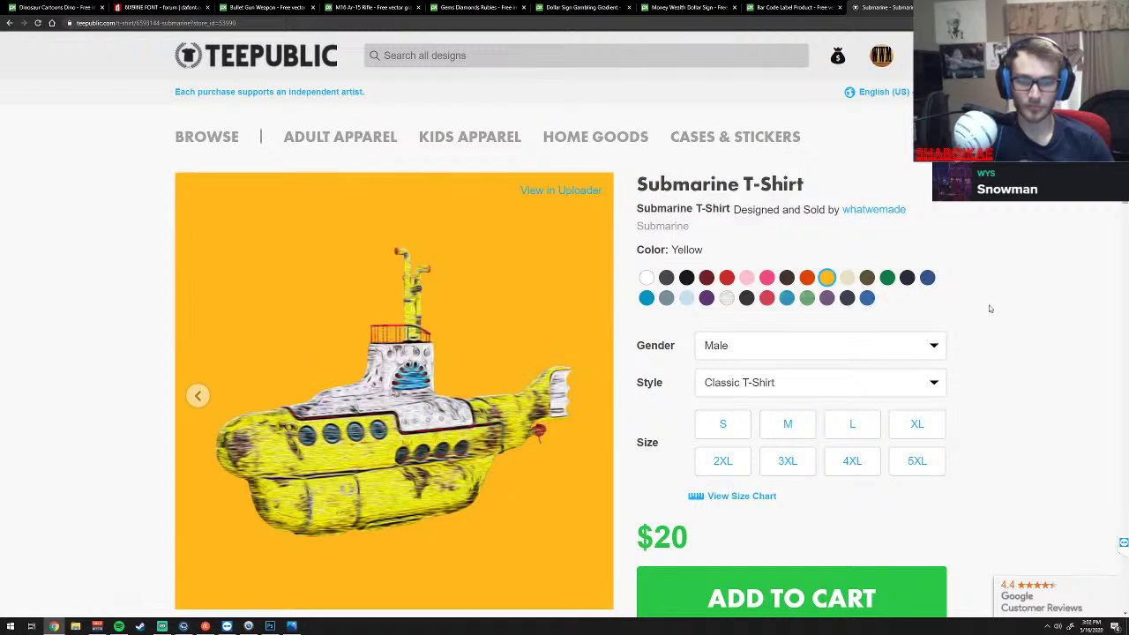
Return to the store catalog and open the $20 BANANA T-Shirt page
scroll(989, 308, down, 2)
click(9, 24)
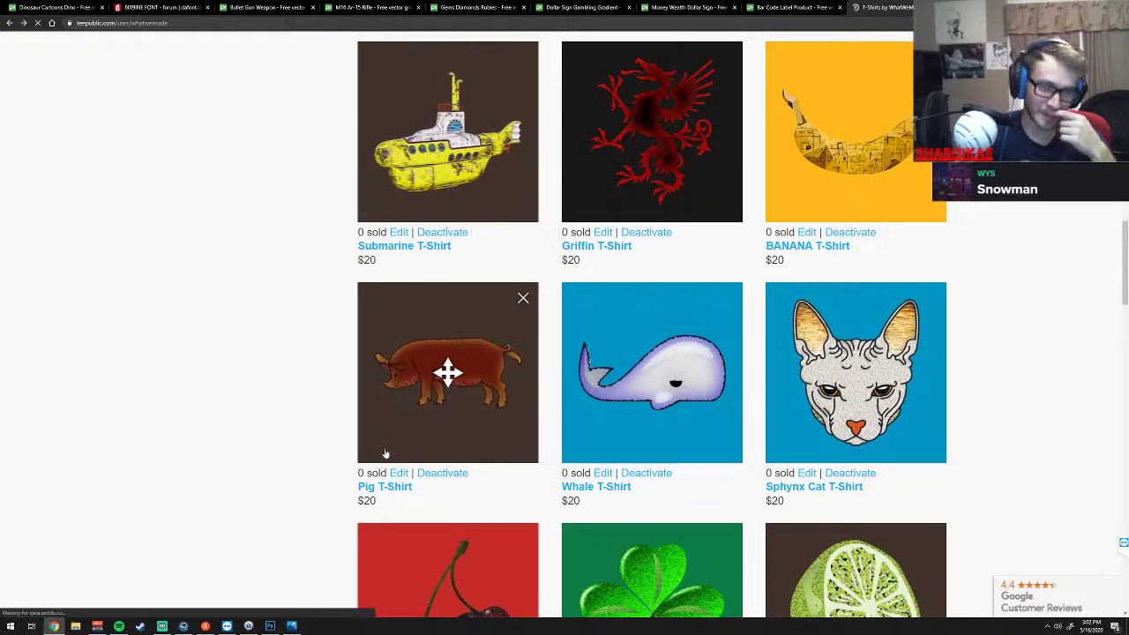
click(819, 190)
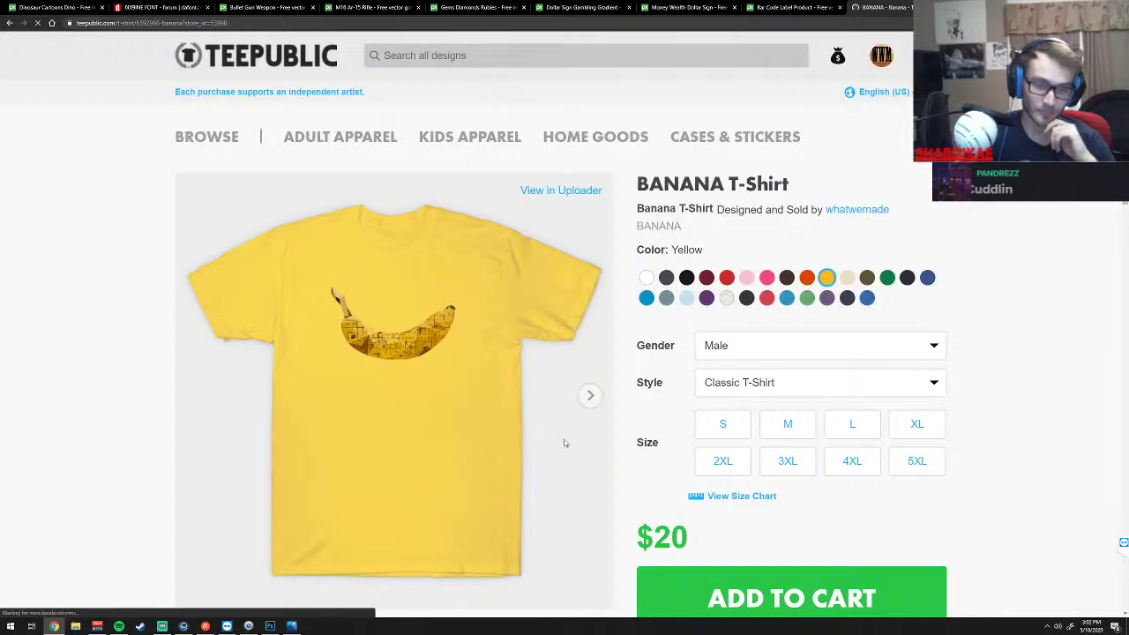
Show the geometric banana artwork close-up in the BANANA T-Shirt image carousel
click(590, 396)
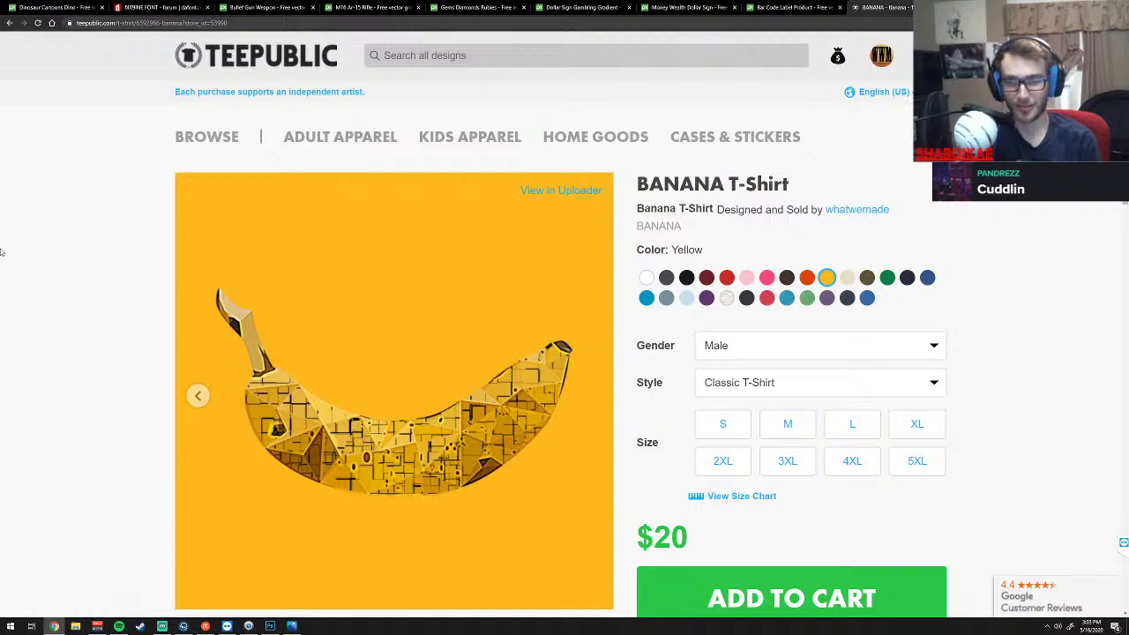
Go back from the BANANA T-Shirt page to the storefront design grid
key(alt+Left)
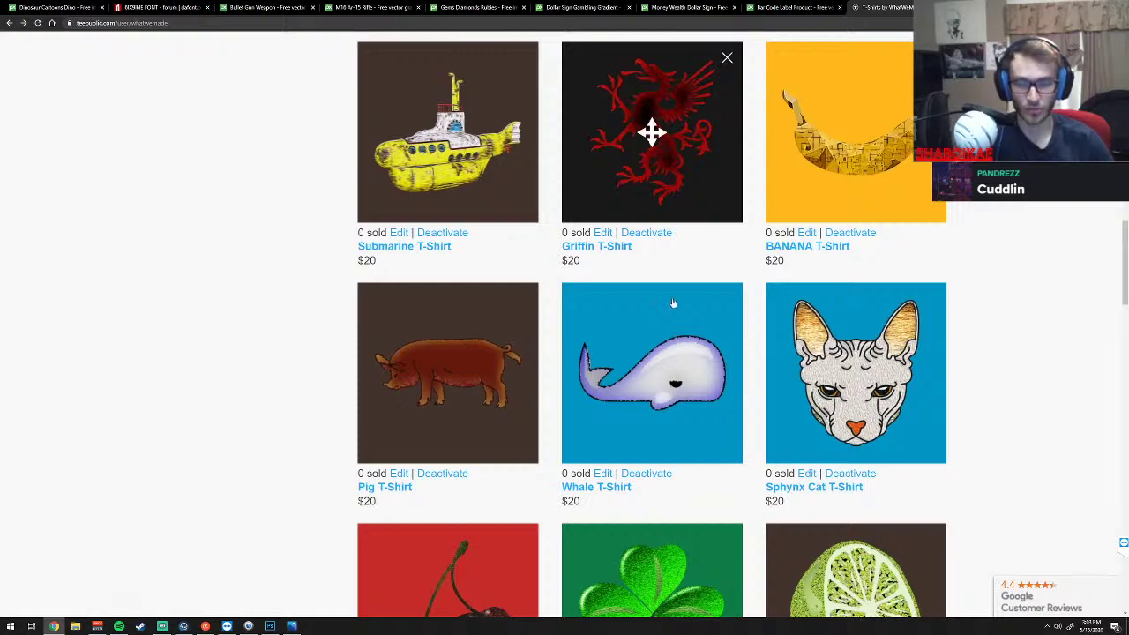
Scroll the store's first page and highlight the Jo. T-Shirt's 1 sold count
scroll(1002, 450, up, 3)
scroll(1002, 450, up, 3)
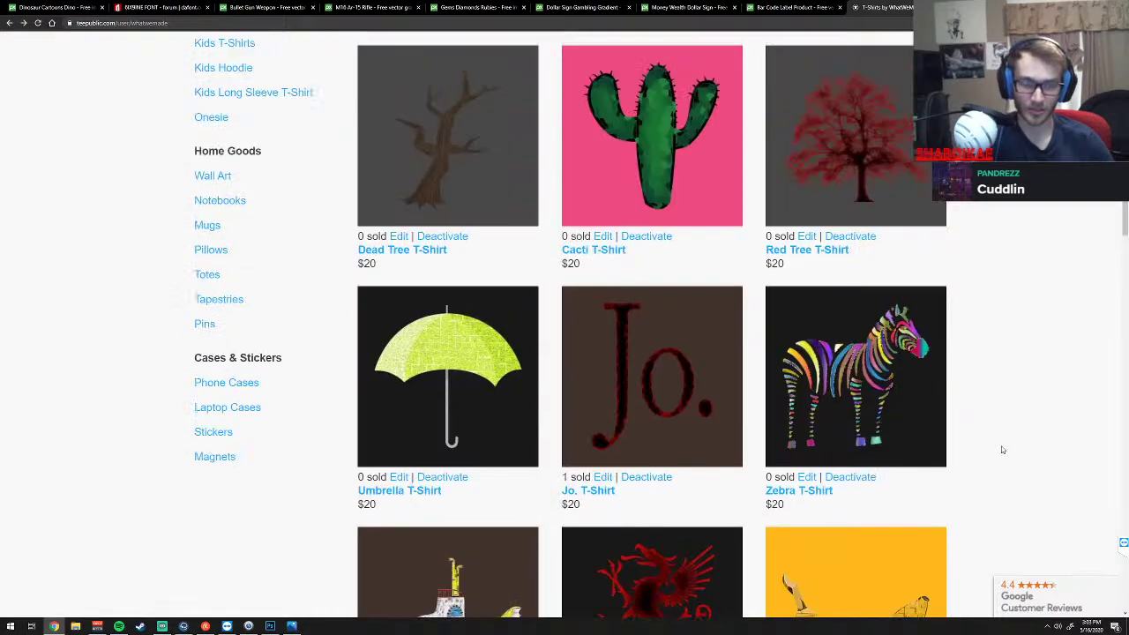
scroll(1002, 450, up, 2)
scroll(1002, 450, up, 5)
scroll(1002, 450, up, 1)
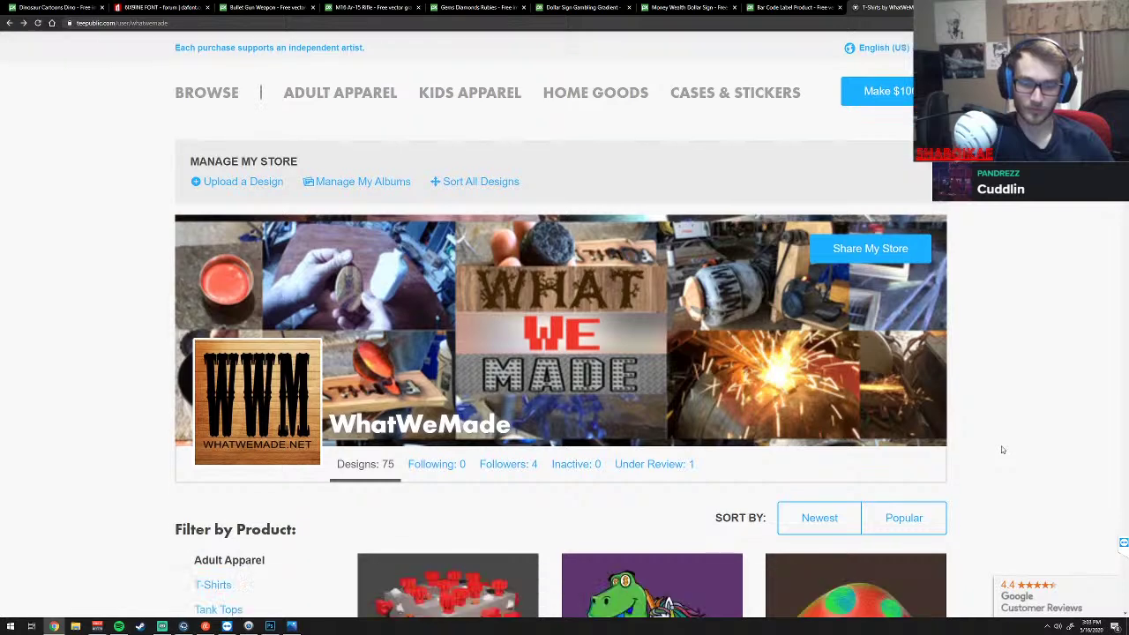
scroll(1002, 450, down, 3)
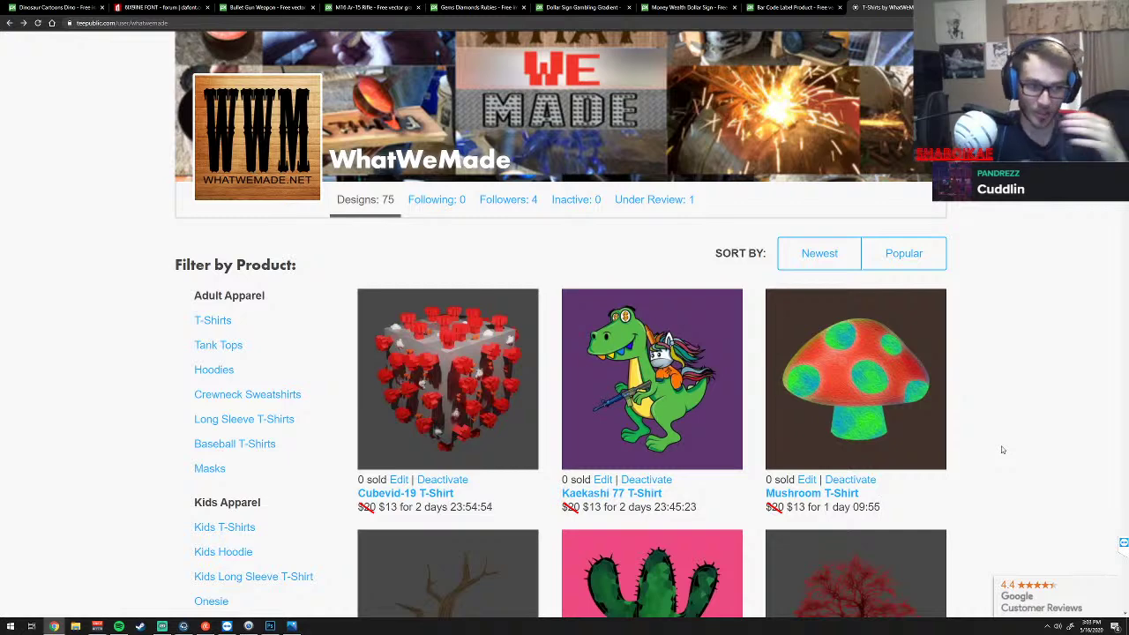
scroll(1046, 439, down, 4)
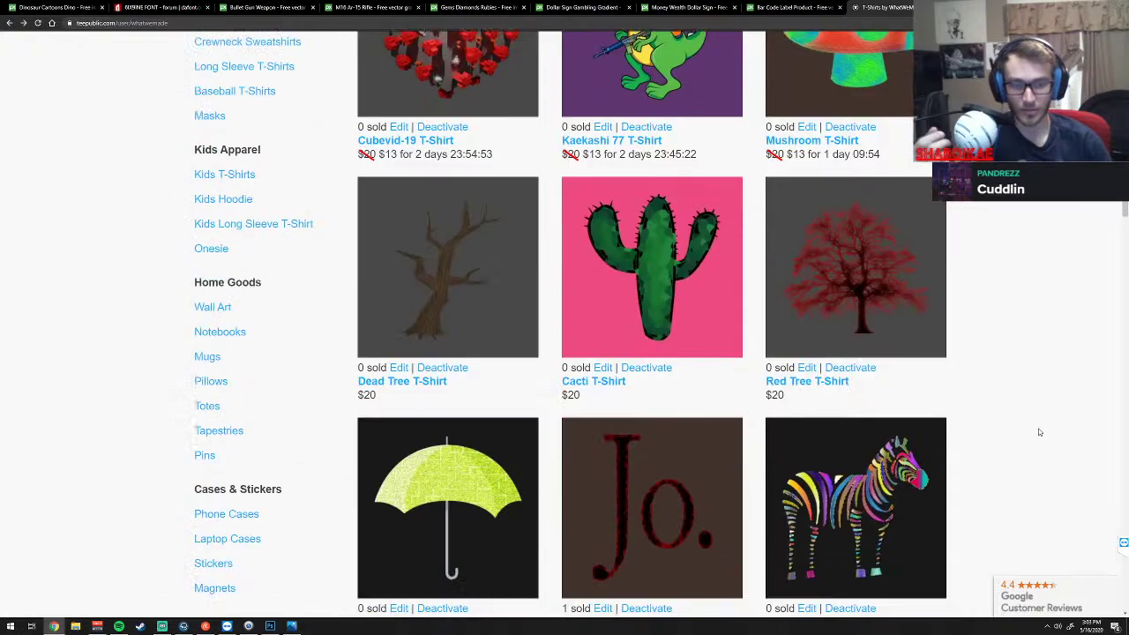
scroll(1039, 433, down, 3)
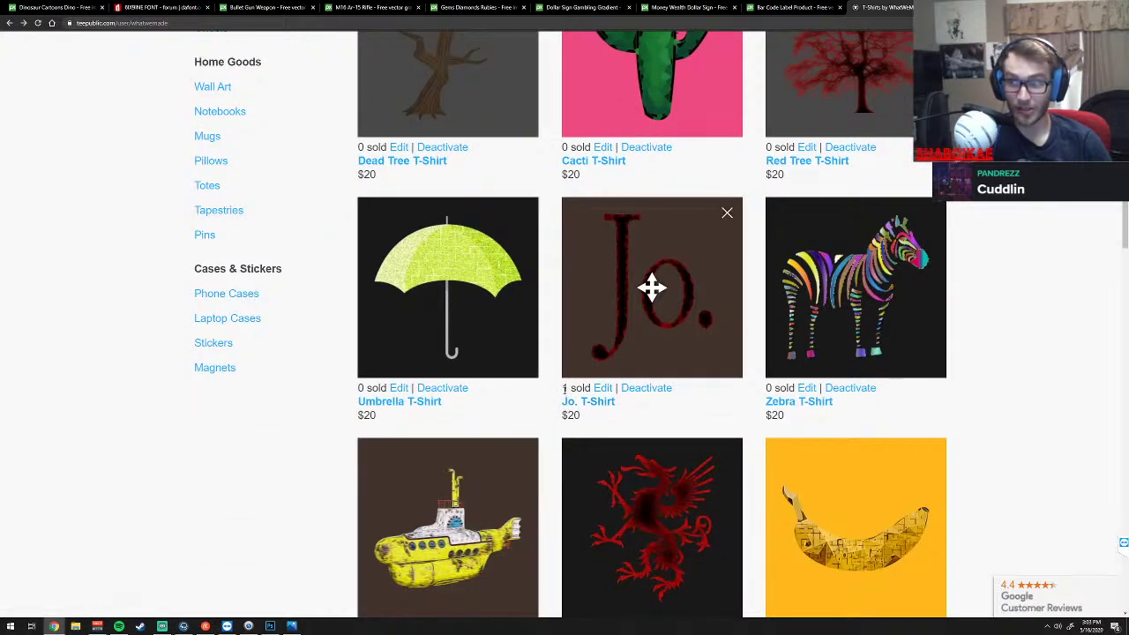
drag(565, 389, 589, 389)
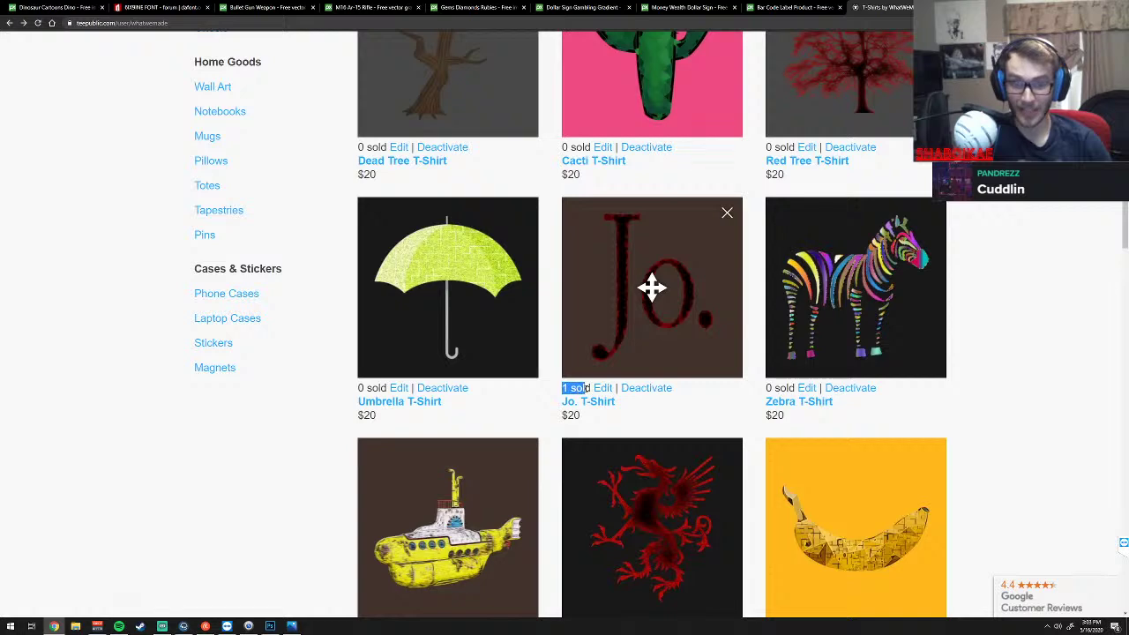
click(1029, 398)
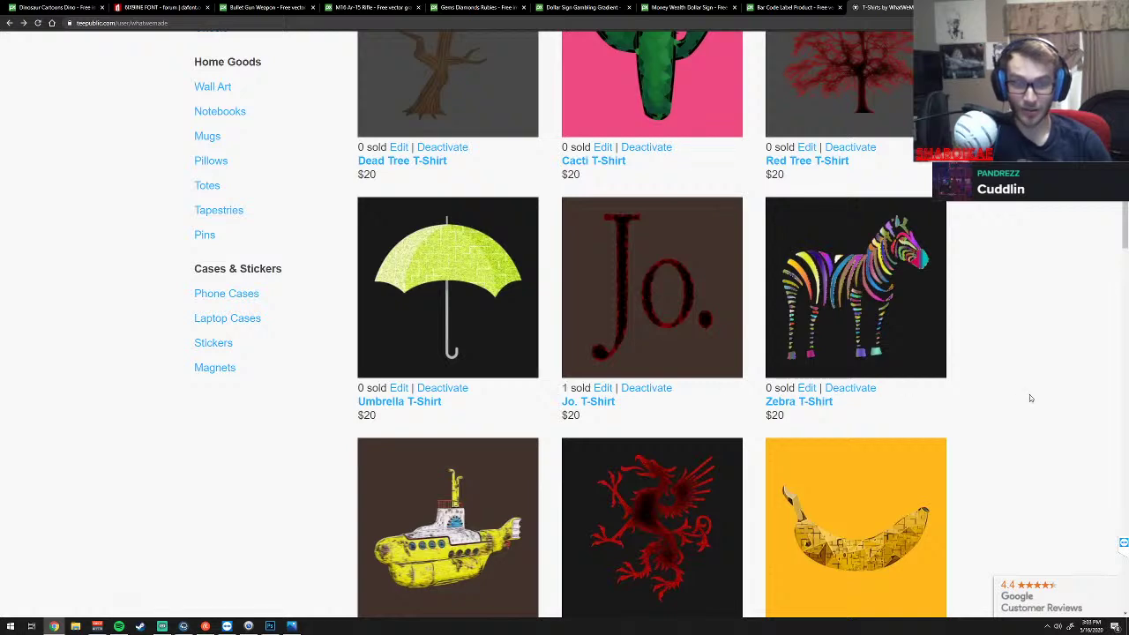
Browse the first-page grid again and re-check the Jo. T-Shirt's 1 sold count
scroll(1029, 398, up, 4)
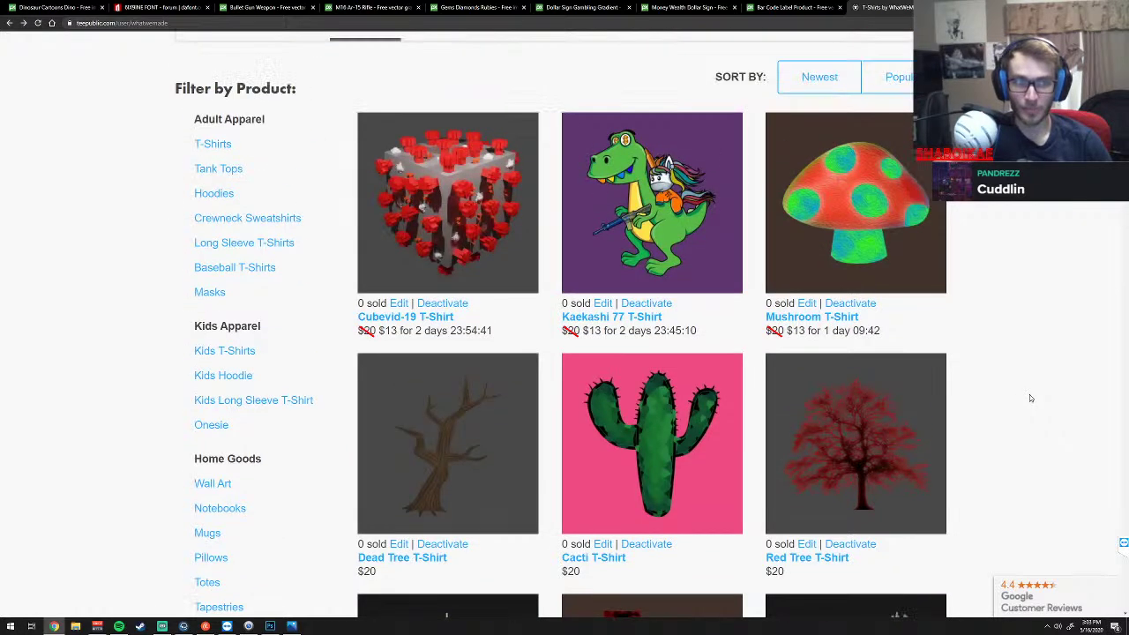
scroll(1029, 397, up, 2)
scroll(1029, 397, up, 2)
scroll(1030, 398, down, 4)
scroll(1030, 398, down, 5)
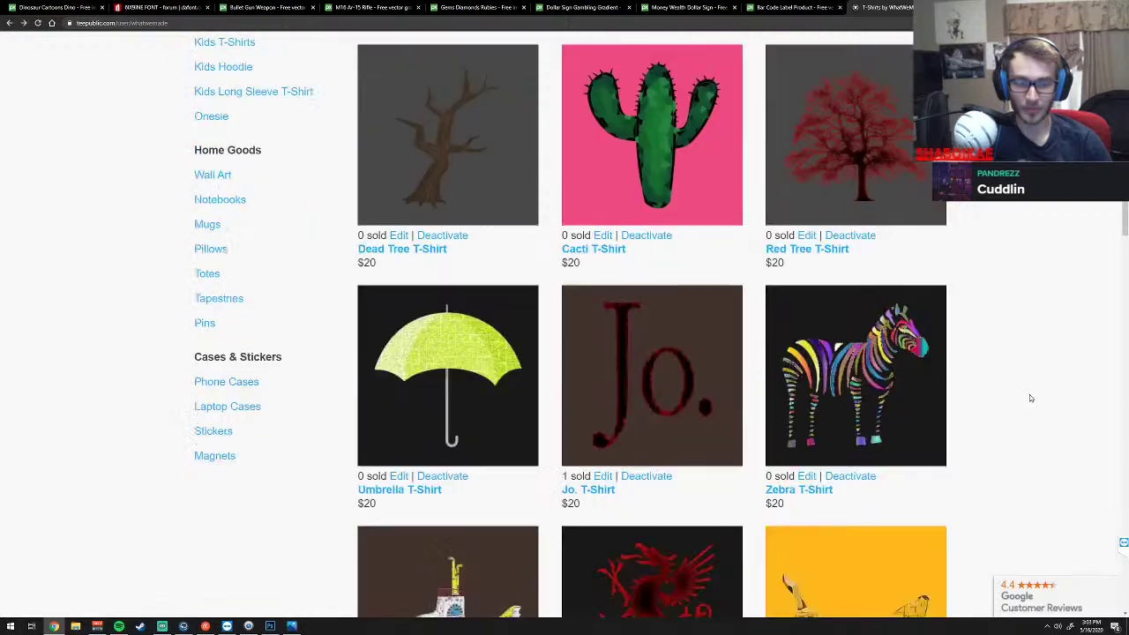
scroll(1029, 397, down, 3)
scroll(1029, 398, down, 3)
scroll(1029, 397, down, 1)
scroll(970, 397, down, 1)
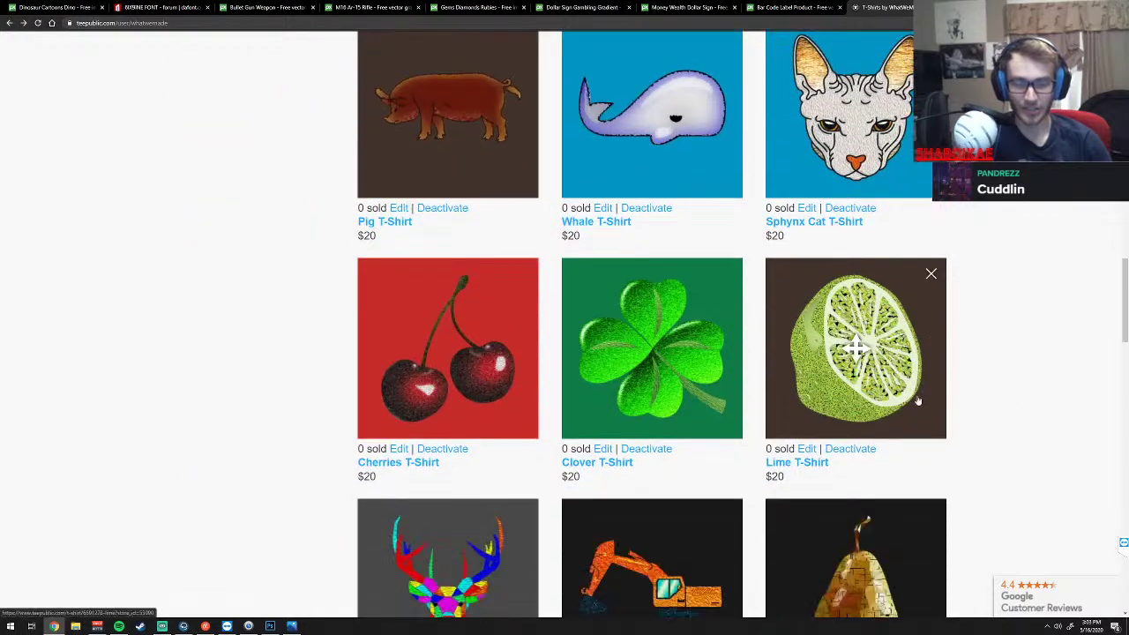
scroll(918, 398, down, 3)
scroll(874, 441, down, 1)
scroll(653, 476, down, 1)
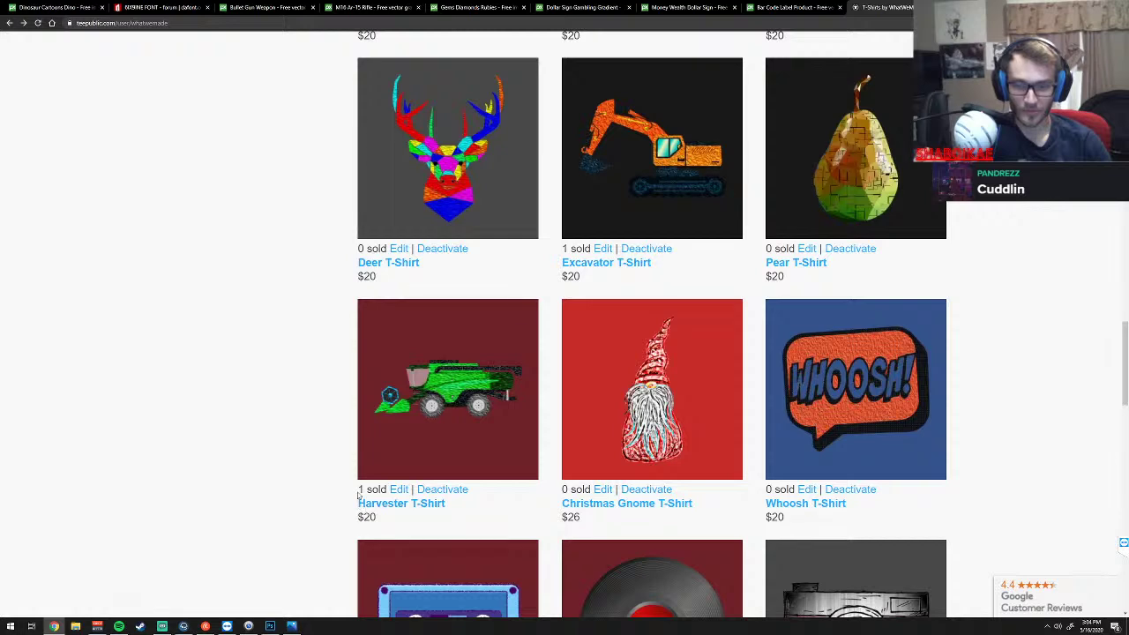
scroll(529, 472, up, 3)
scroll(550, 464, up, 4)
scroll(549, 463, up, 5)
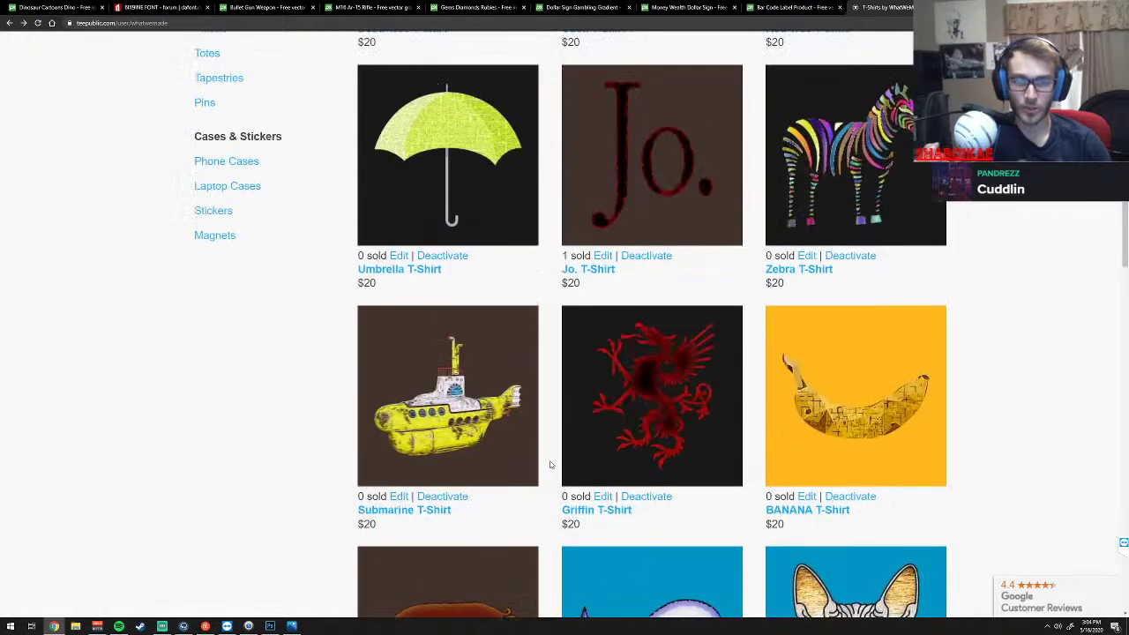
scroll(550, 464, up, 3)
mouse_move(652, 154)
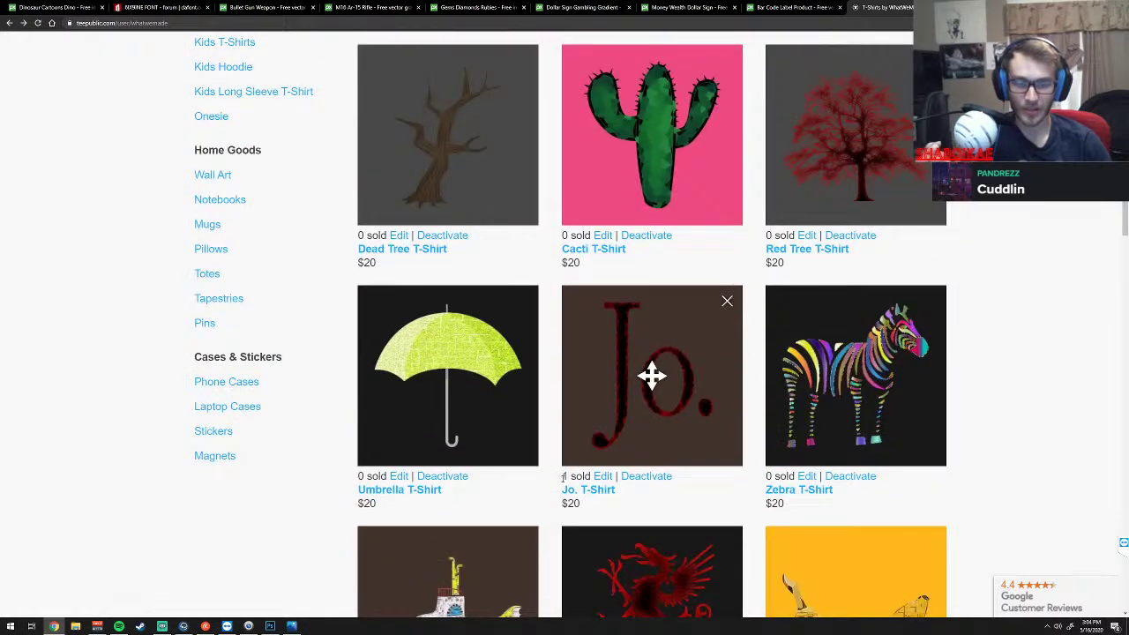
drag(563, 477, 590, 479)
click(554, 494)
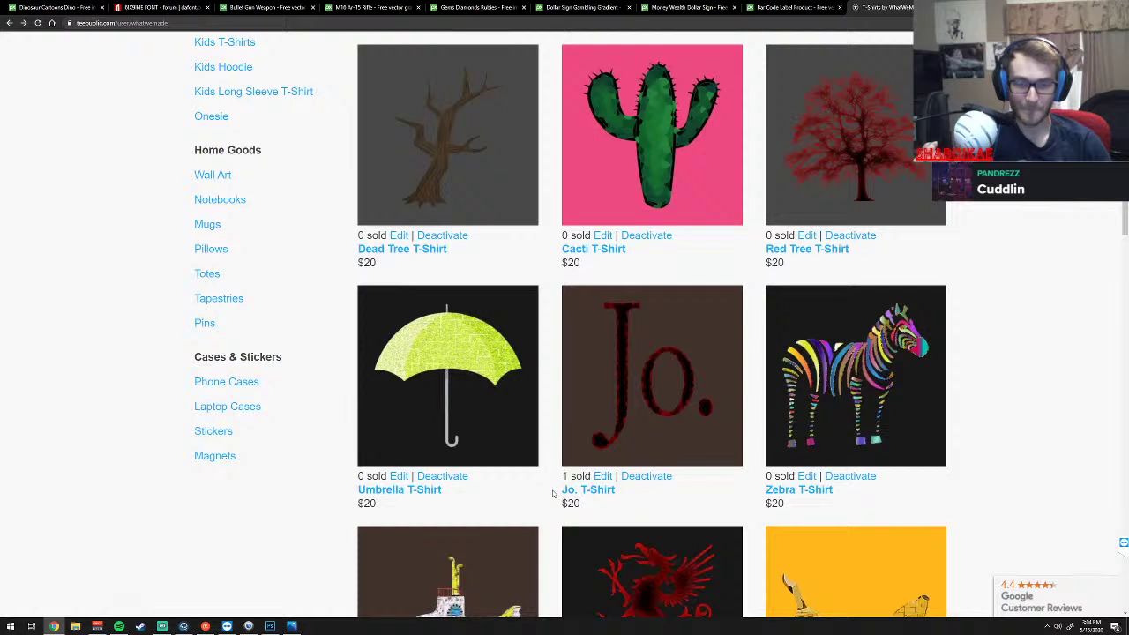
Find the Excavator T-Shirt row and mark its 1 sold count
scroll(553, 494, down, 2)
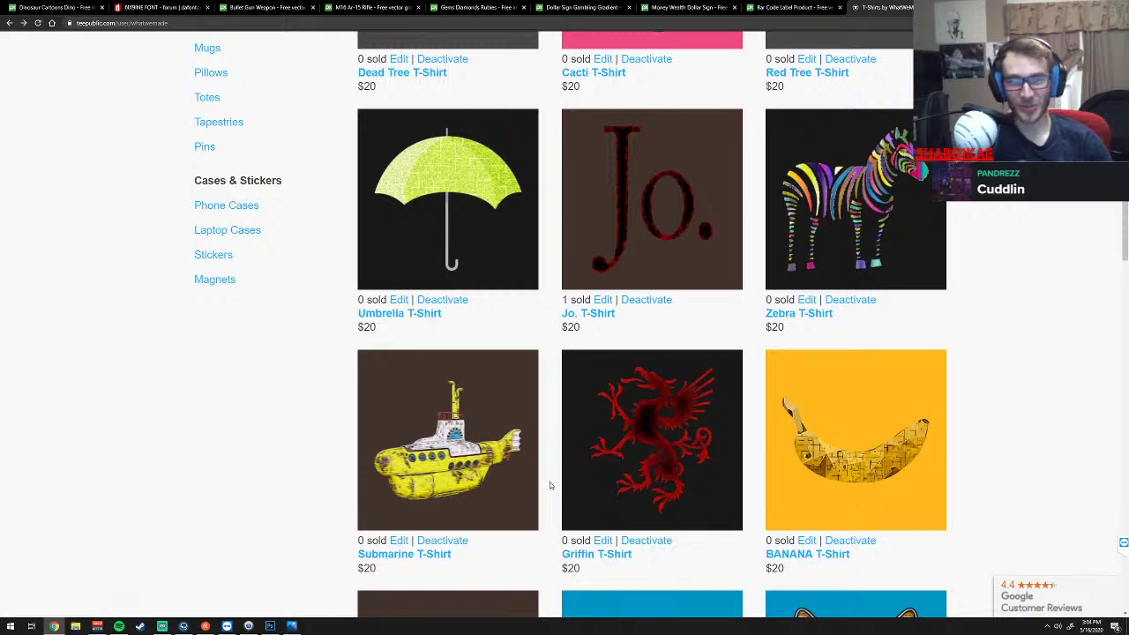
scroll(550, 483, down, 4)
scroll(550, 485, down, 4)
scroll(549, 485, down, 2)
scroll(550, 485, down, 2)
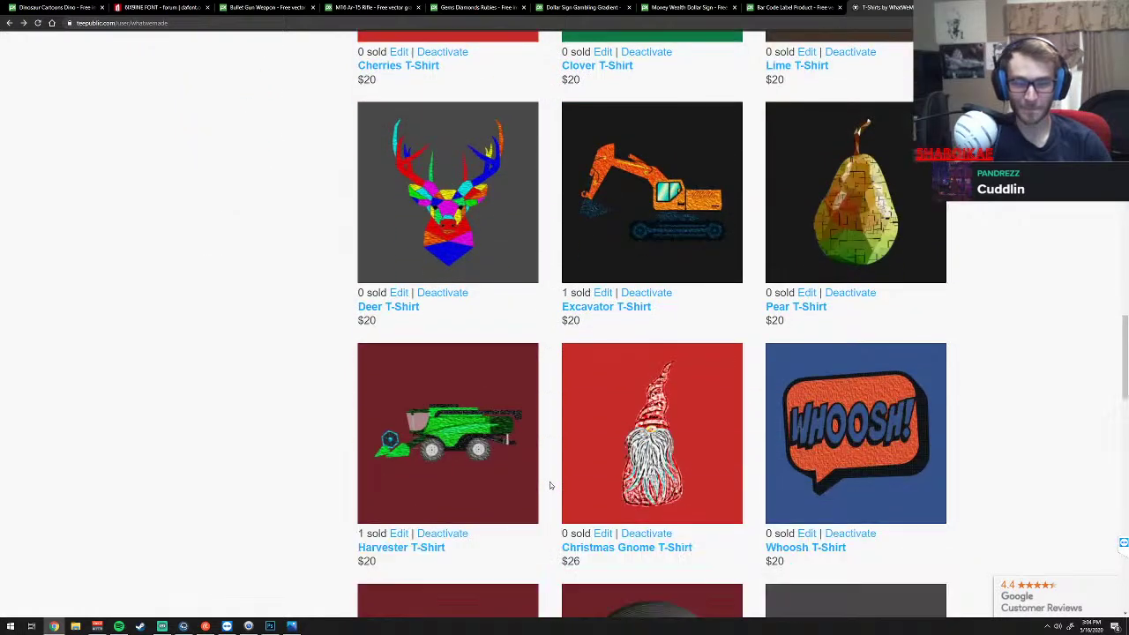
scroll(549, 481, up, 1)
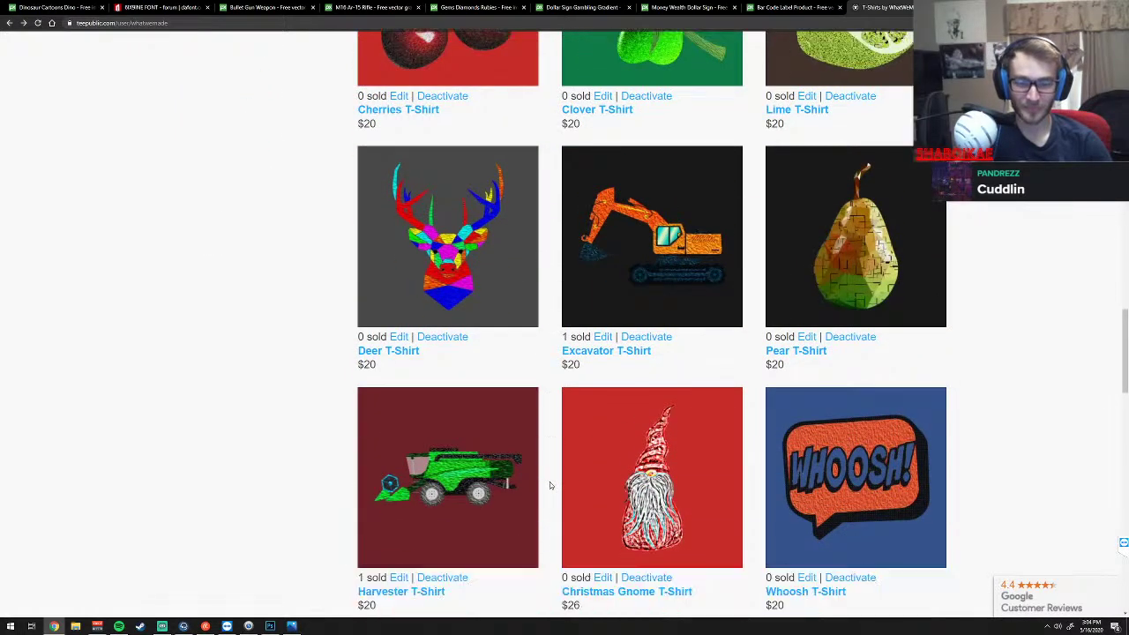
scroll(550, 482, down, 1)
scroll(549, 484, up, 1)
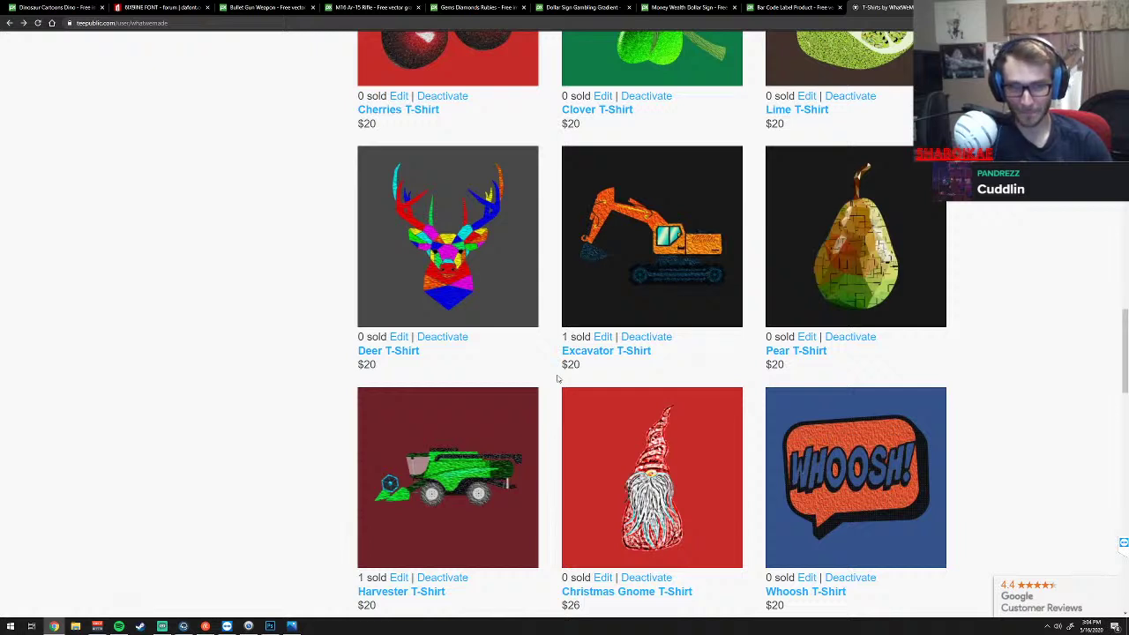
mouse_move(652, 236)
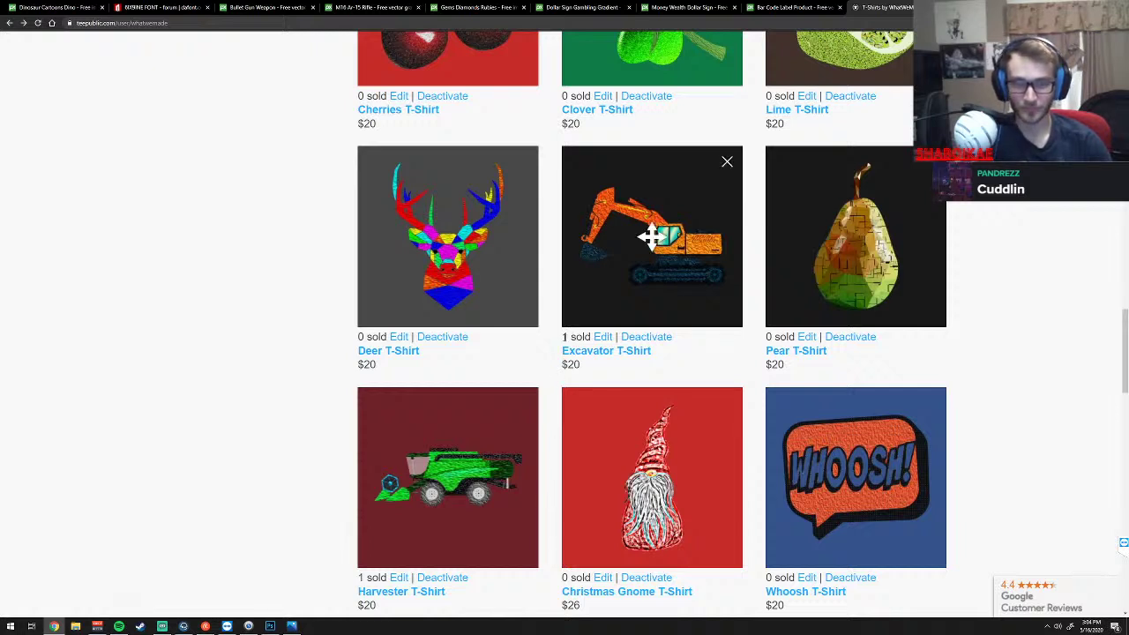
drag(559, 343, 651, 237)
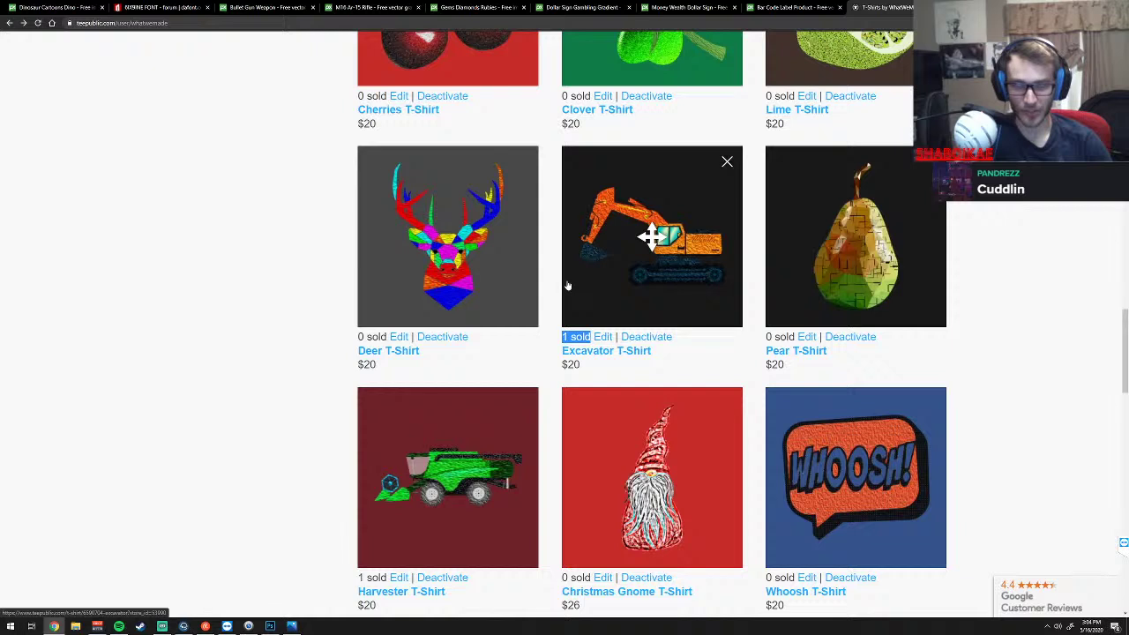
click(609, 304)
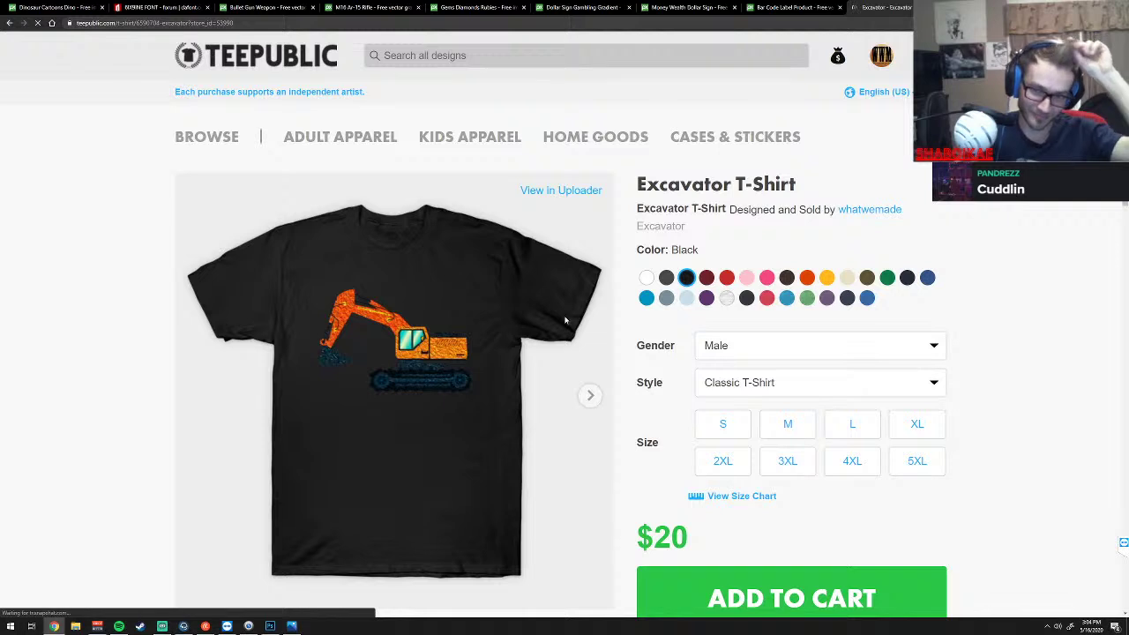
click(589, 396)
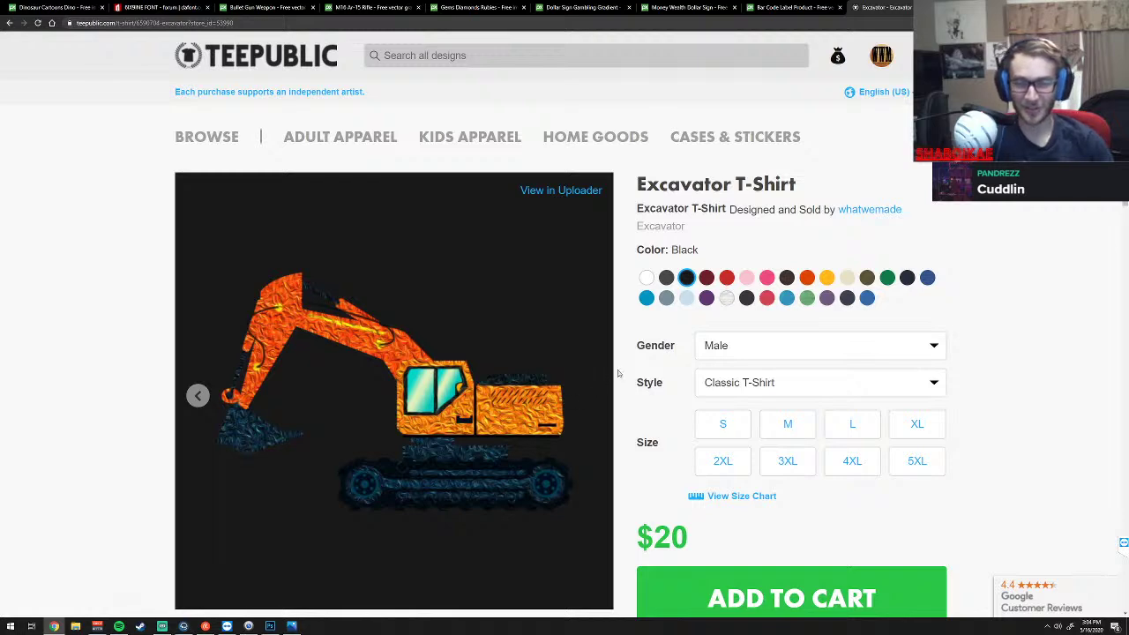
key(alt+Left)
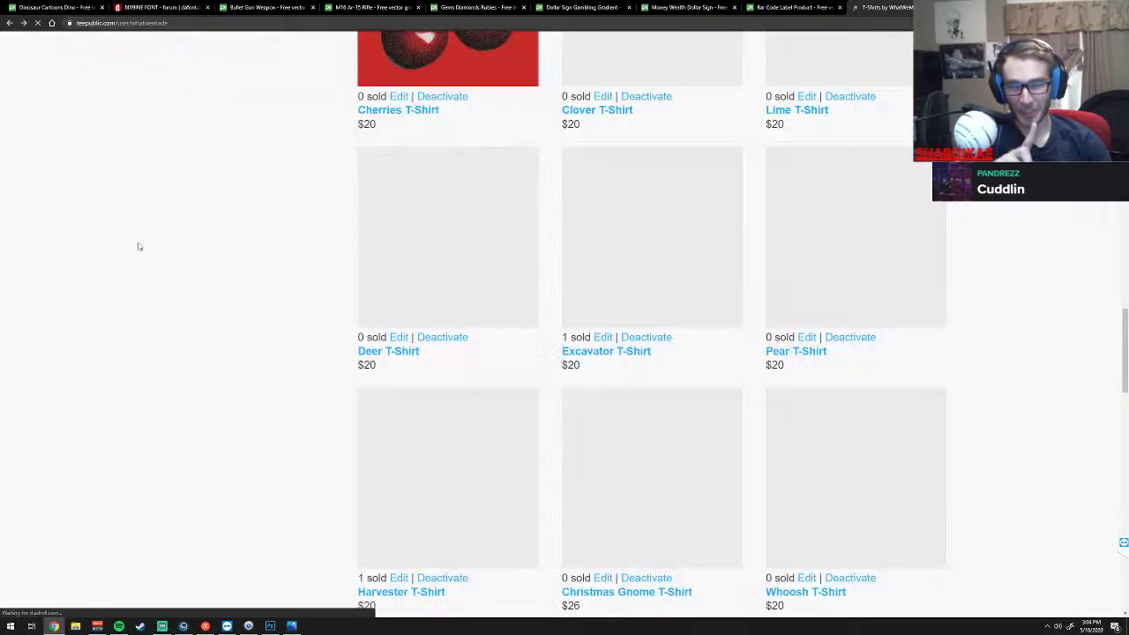
Scroll past the Special Offer, Tractor and Fig Variant tees and open listing page 2
scroll(511, 285, down, 4)
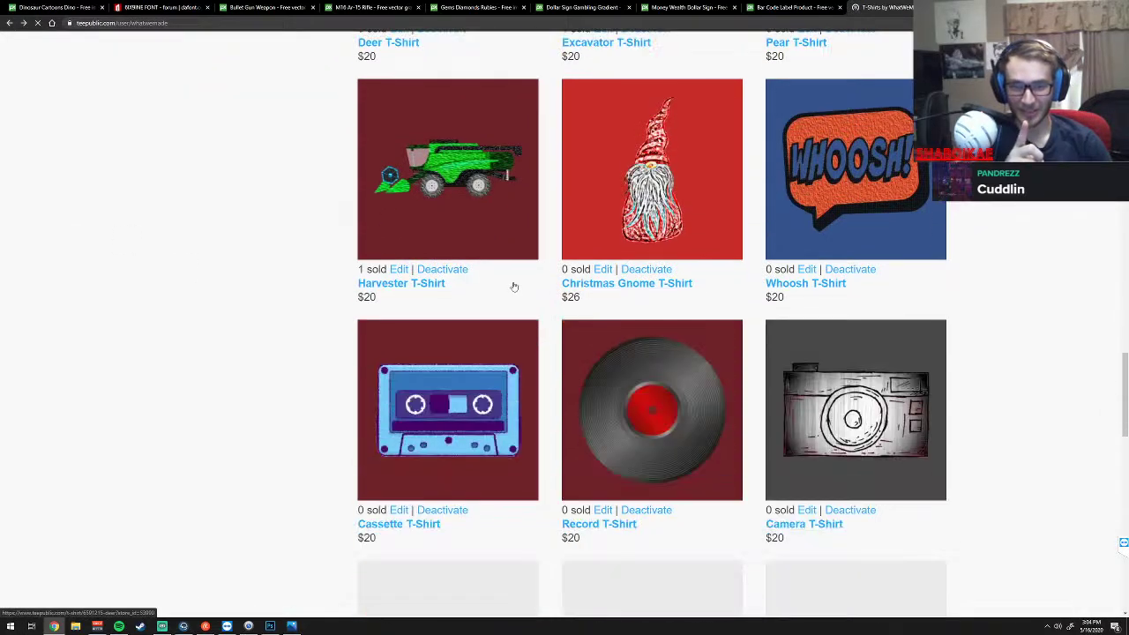
scroll(521, 303, down, 3)
scroll(521, 303, down, 3)
scroll(518, 302, down, 4)
scroll(547, 313, down, 1)
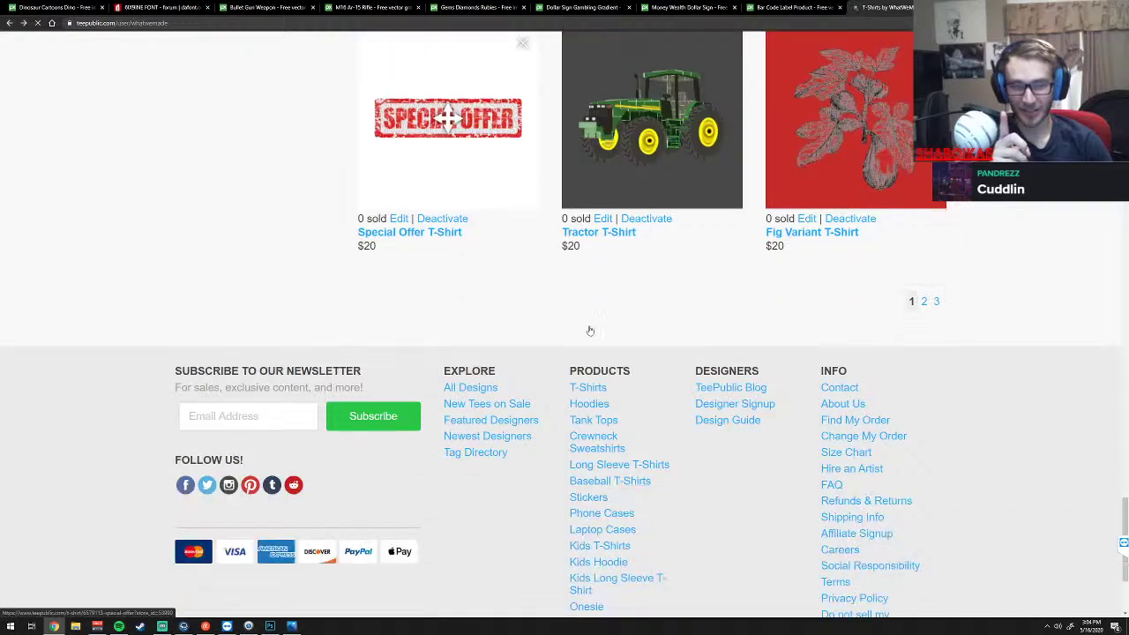
scroll(590, 327, up, 2)
click(923, 478)
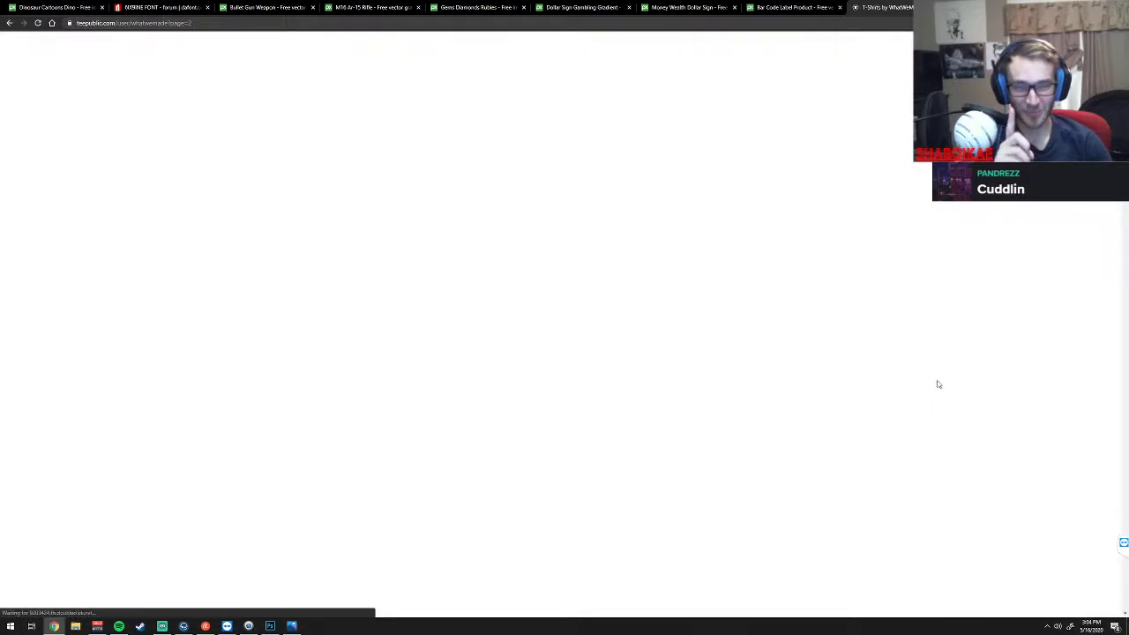
Scroll page 2 down to Narwhal Target Practice and mark its 1 sold count
scroll(948, 386, down, 3)
scroll(963, 386, down, 2)
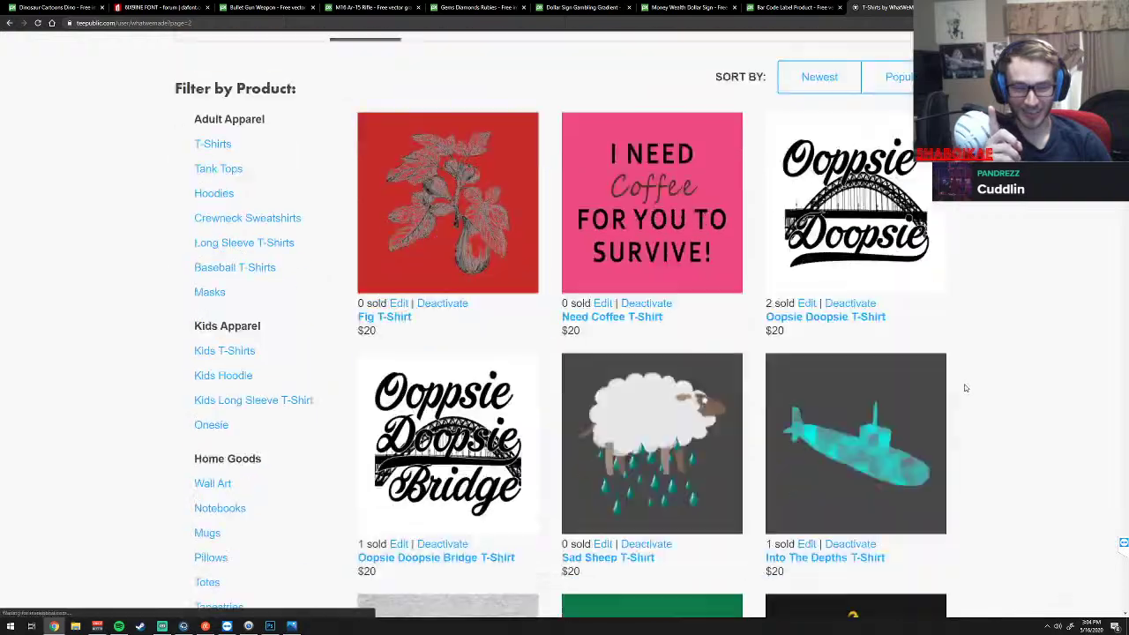
scroll(964, 388, down, 4)
scroll(965, 388, down, 3)
scroll(965, 388, down, 3)
scroll(965, 388, down, 3)
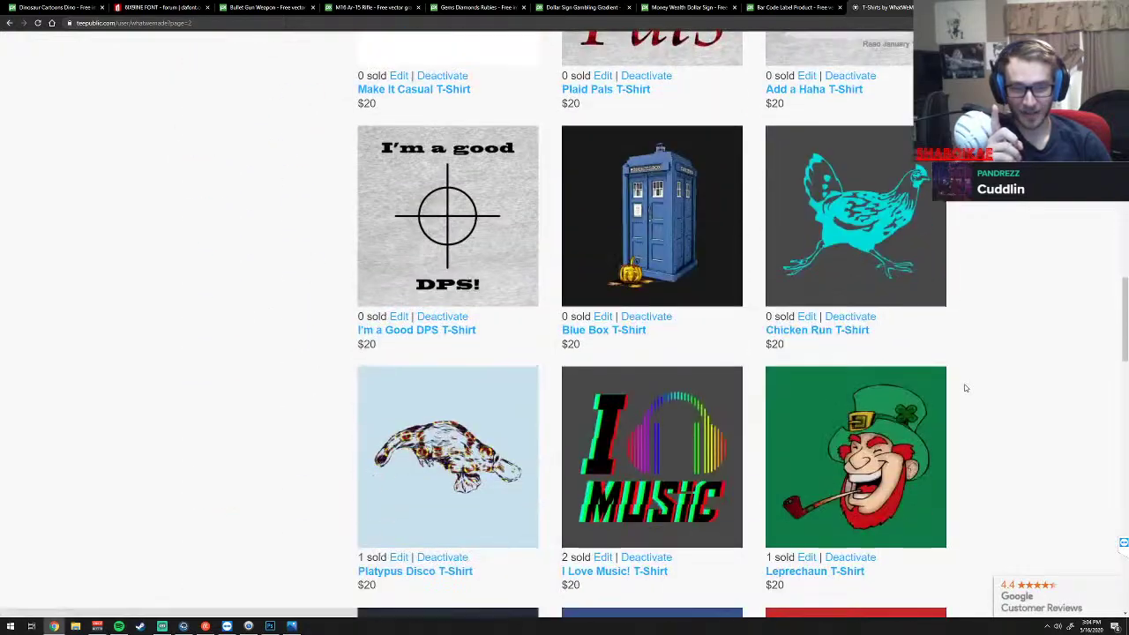
scroll(965, 388, down, 3)
scroll(963, 386, down, 3)
scroll(963, 386, down, 3)
scroll(963, 386, down, 1)
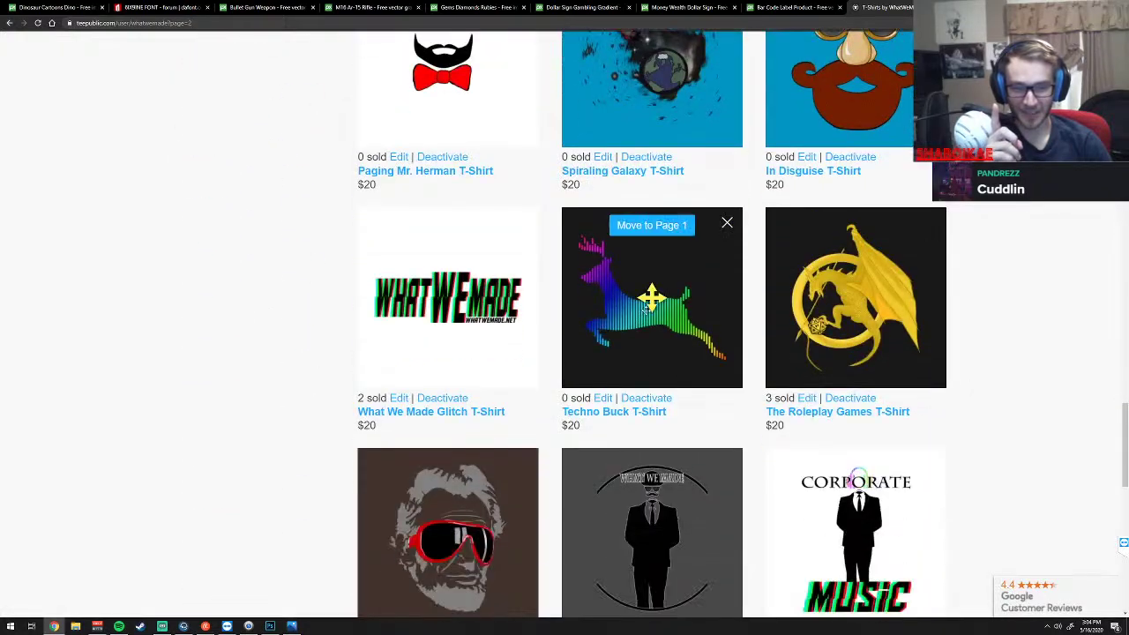
scroll(652, 349, down, 1)
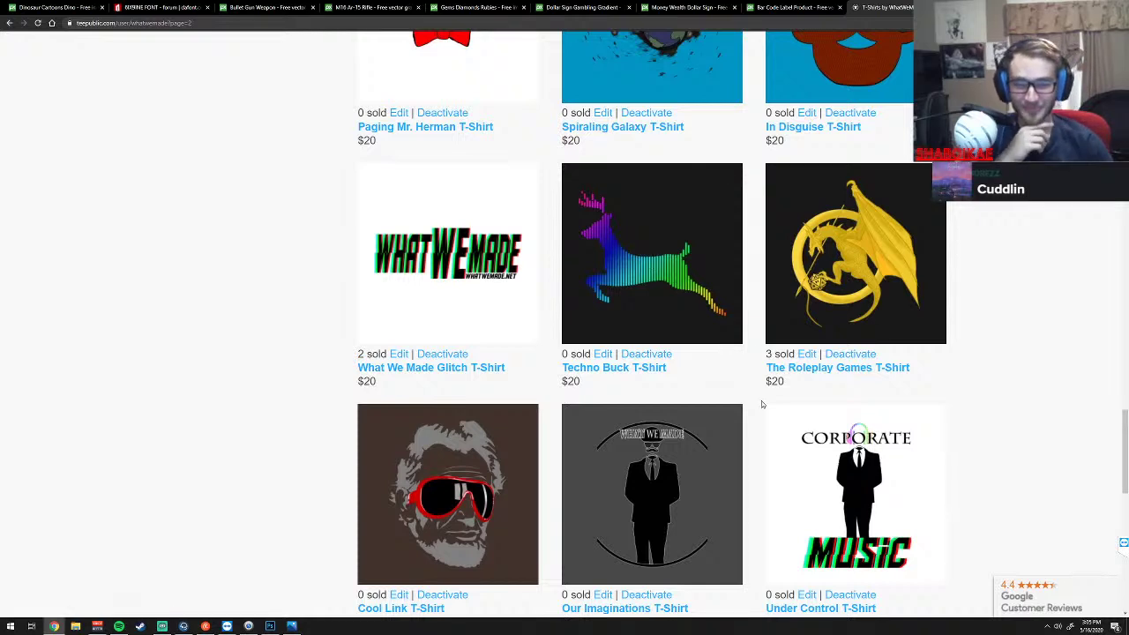
scroll(779, 423, down, 1)
scroll(779, 423, down, 1)
scroll(754, 442, up, 2)
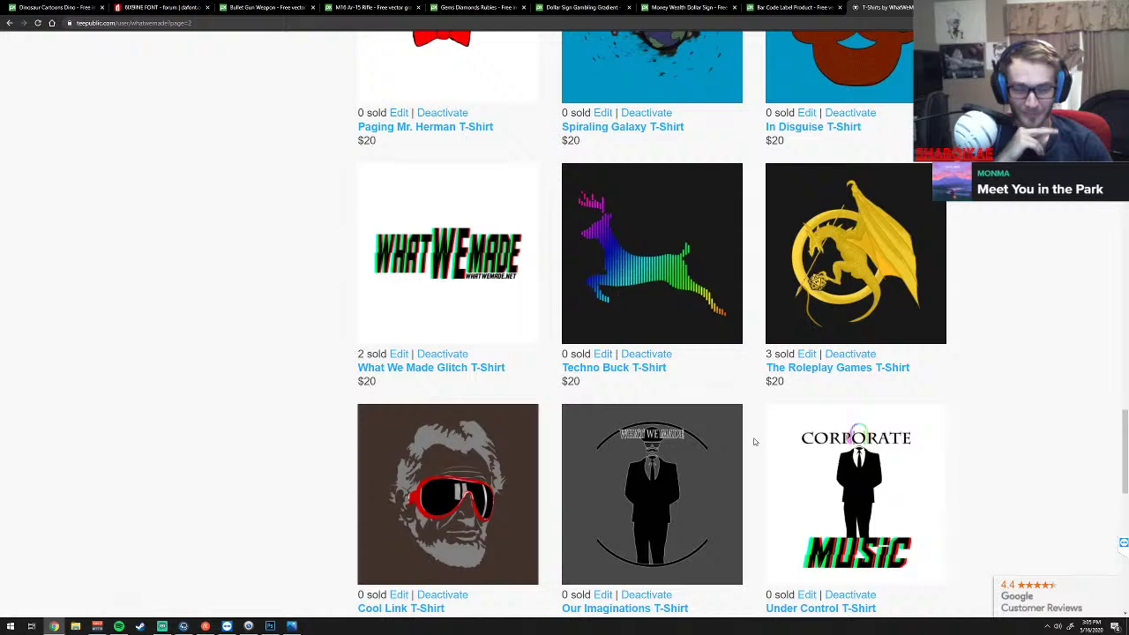
scroll(754, 442, down, 3)
scroll(754, 442, down, 2)
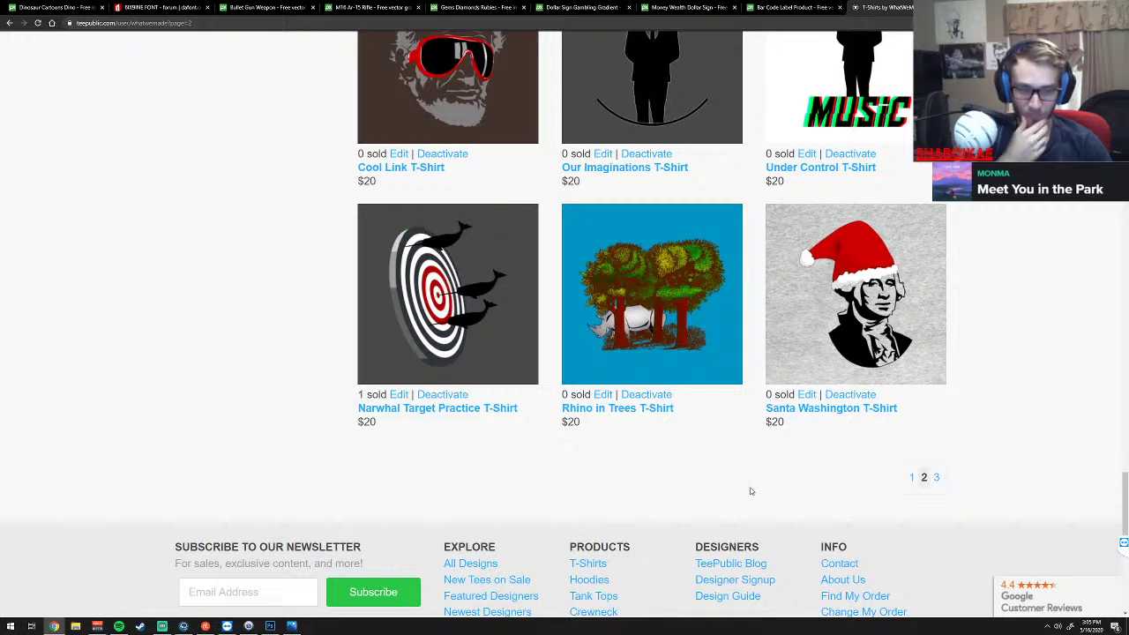
scroll(754, 486, up, 3)
scroll(758, 482, down, 2)
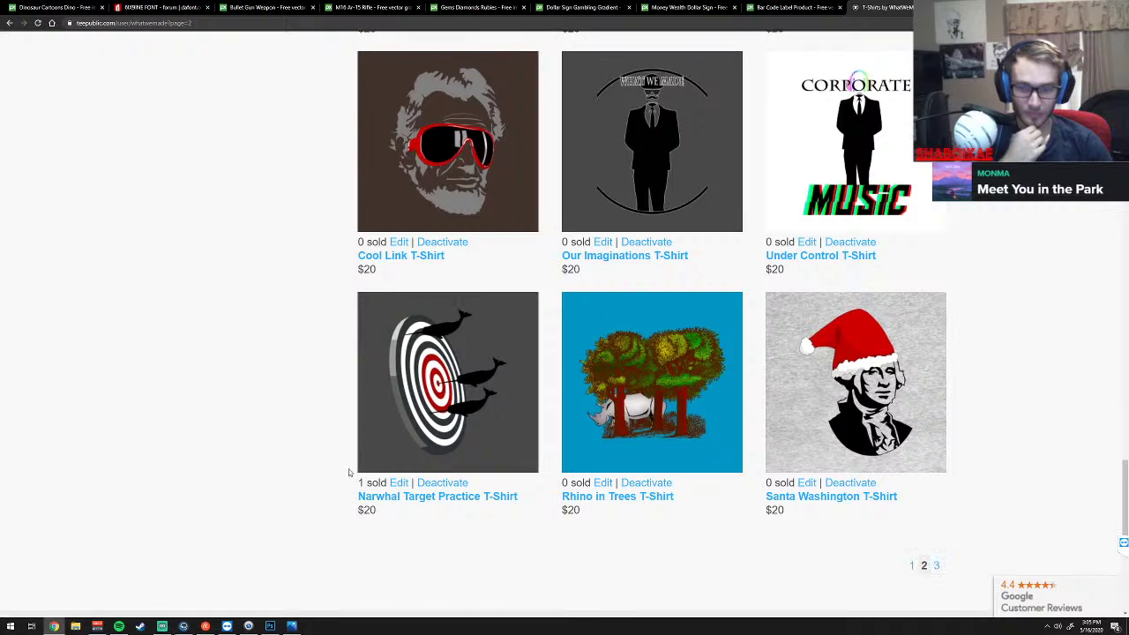
drag(353, 482, 390, 483)
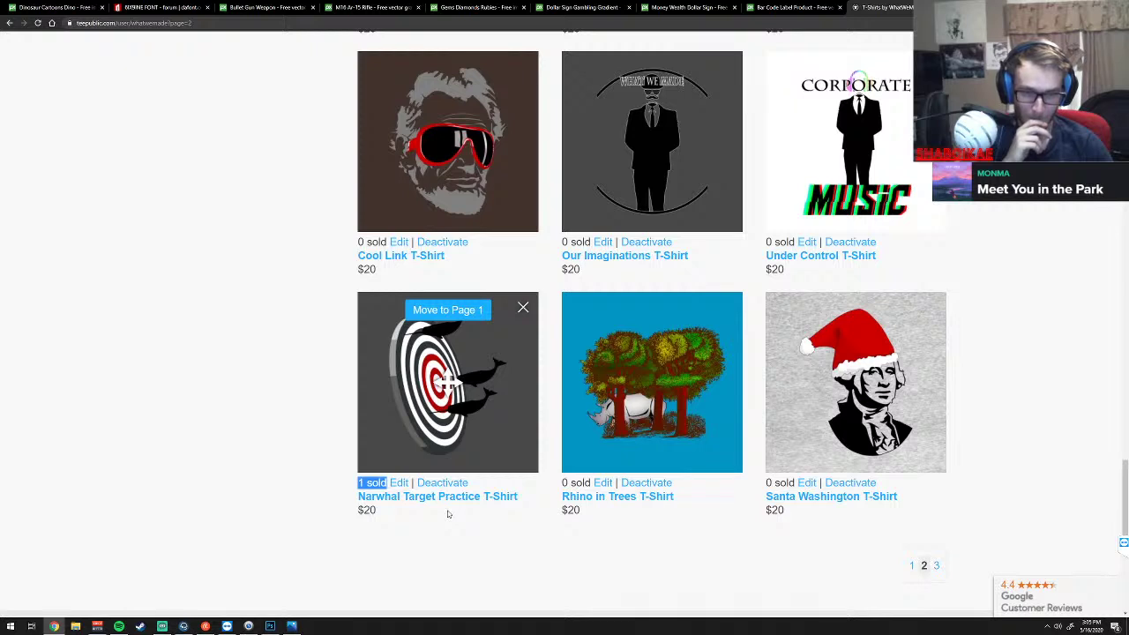
mouse_move(937, 565)
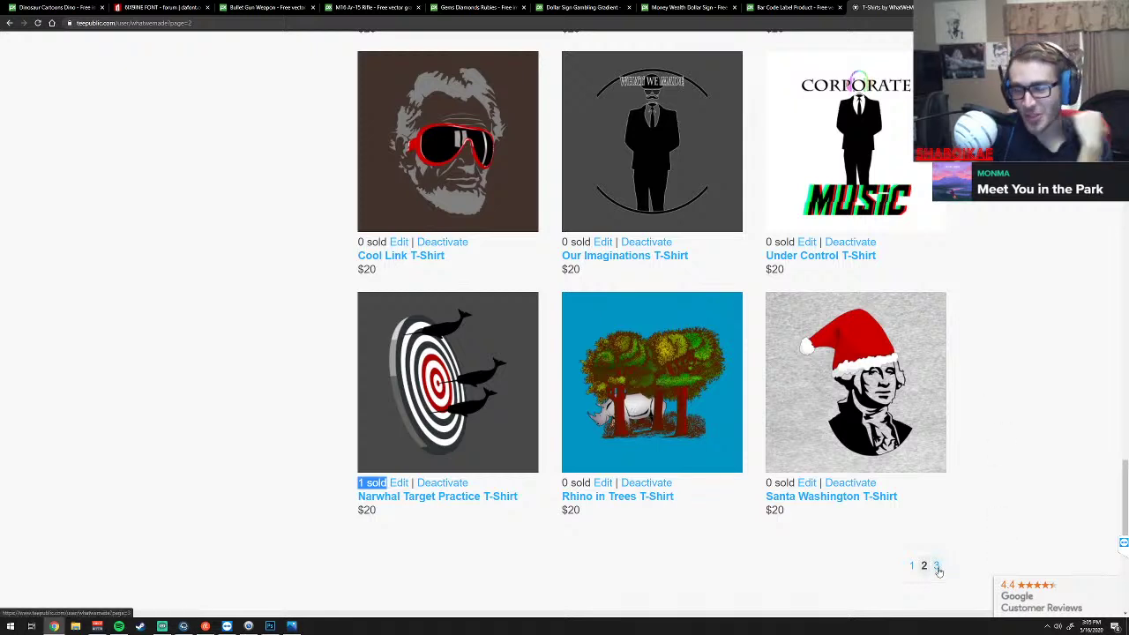
click(1016, 467)
Open page 3 of the store listing
scroll(1019, 470, up, 1)
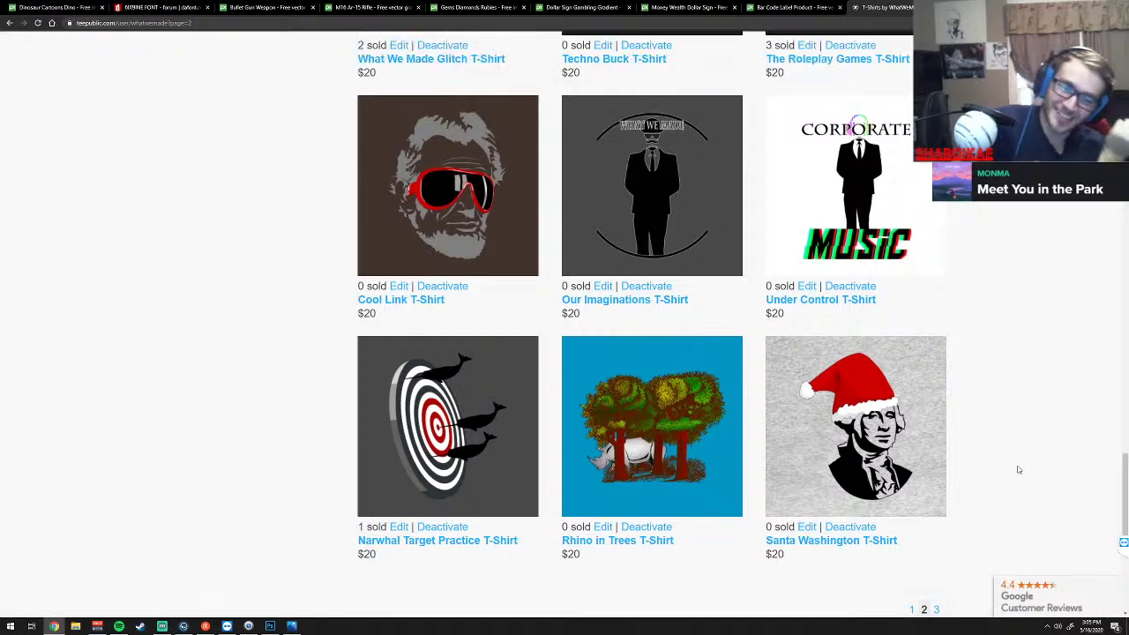
scroll(1019, 470, down, 3)
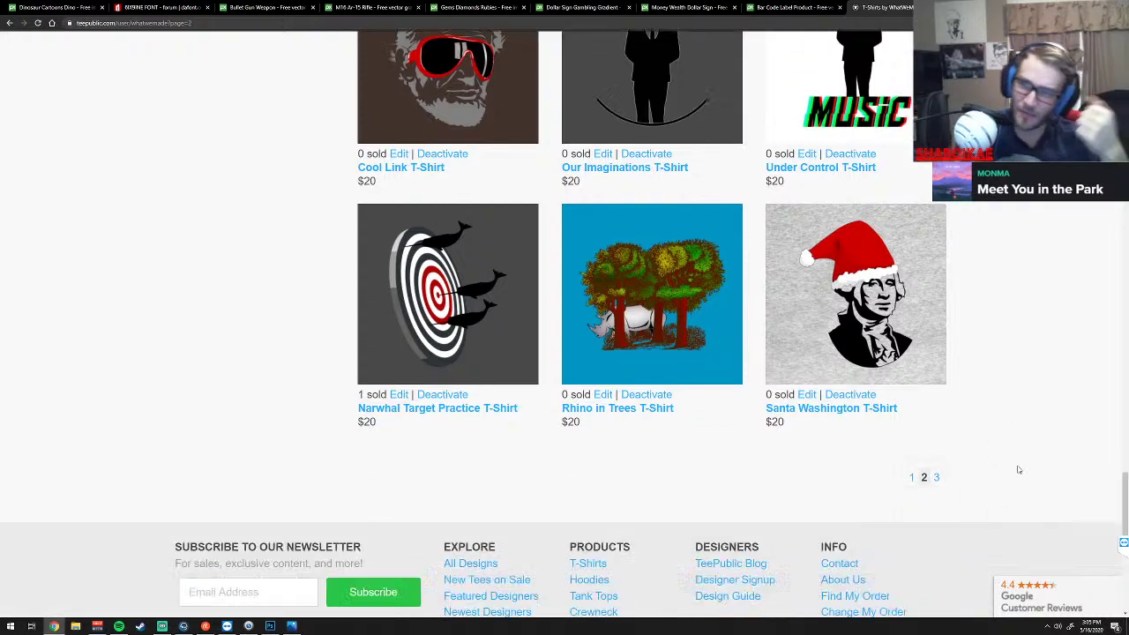
click(938, 479)
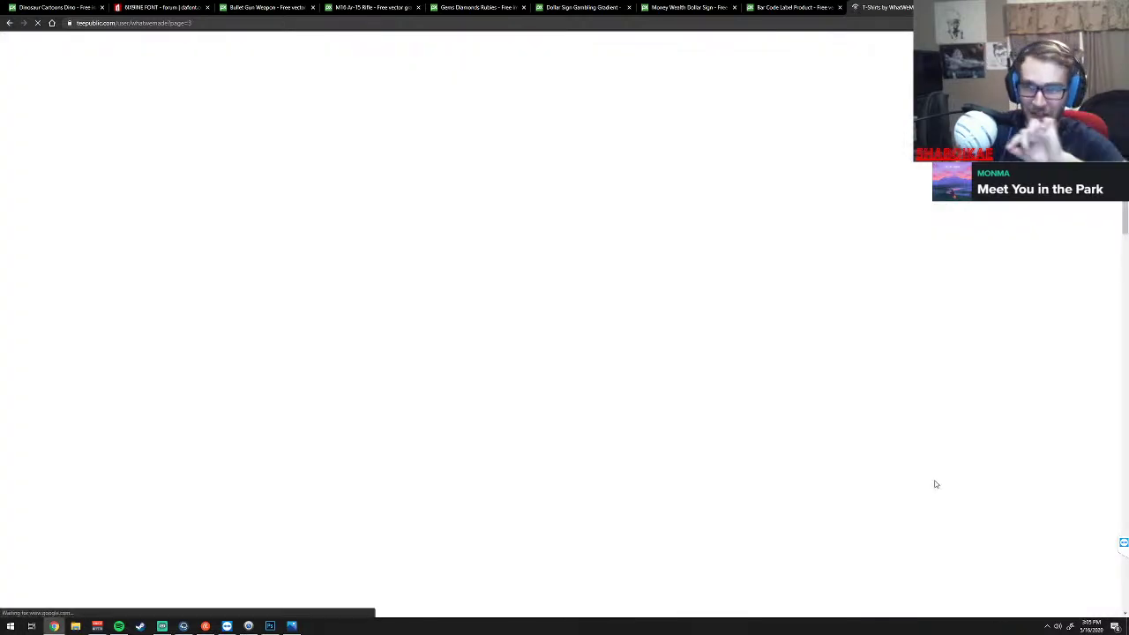
Scroll page 3 to view the C for Cool, YouTube Partners and AdBlocker Love tees
scroll(931, 484, down, 1)
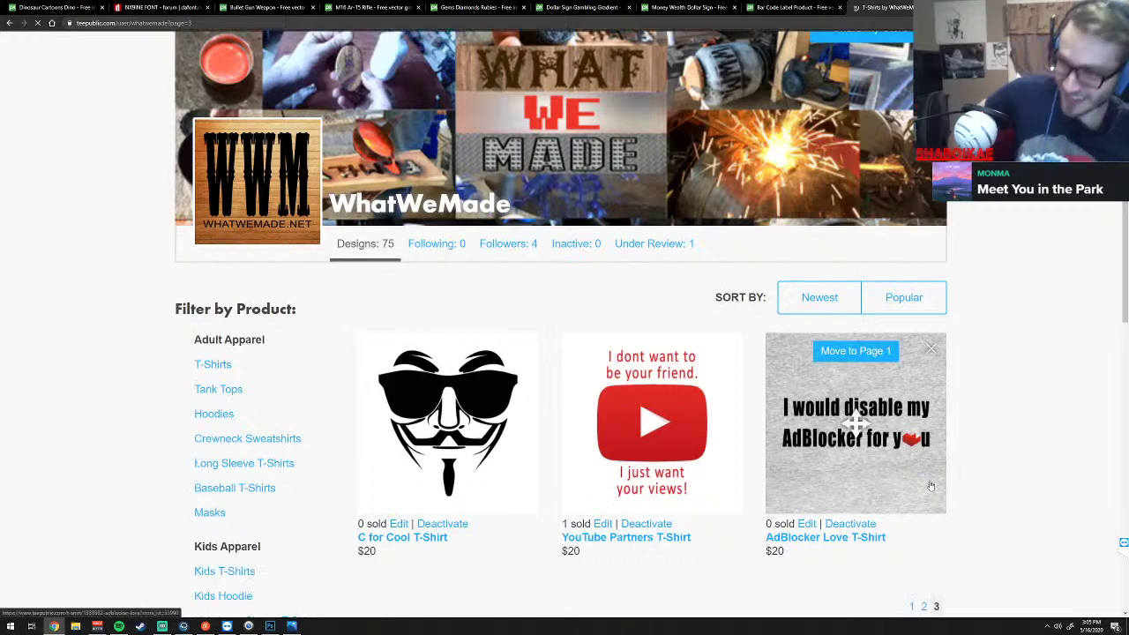
scroll(926, 481, down, 1)
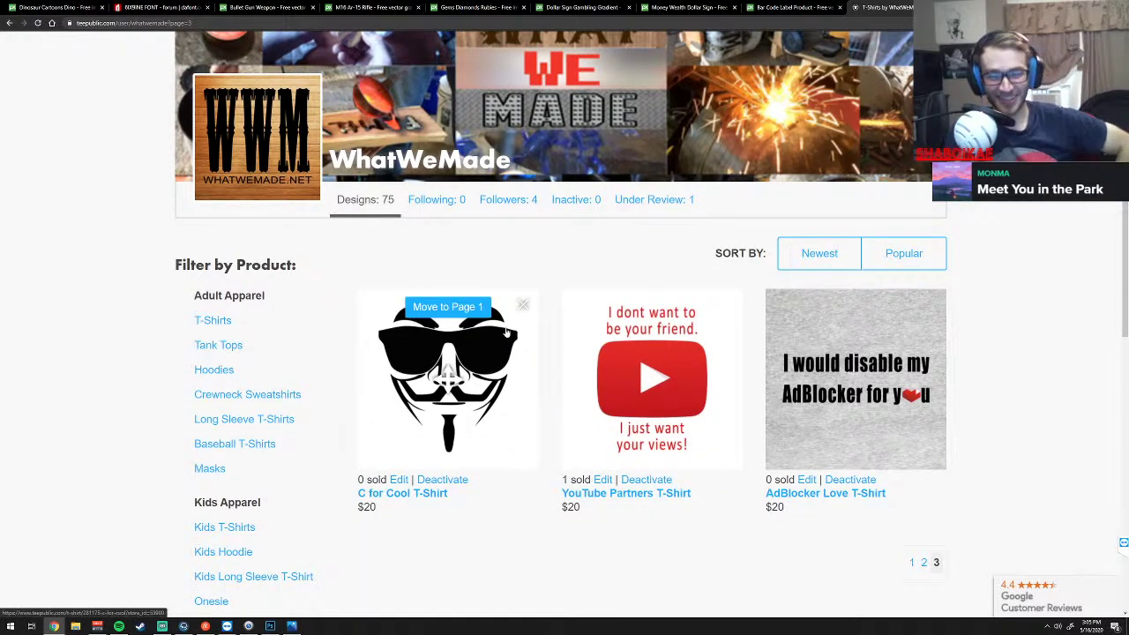